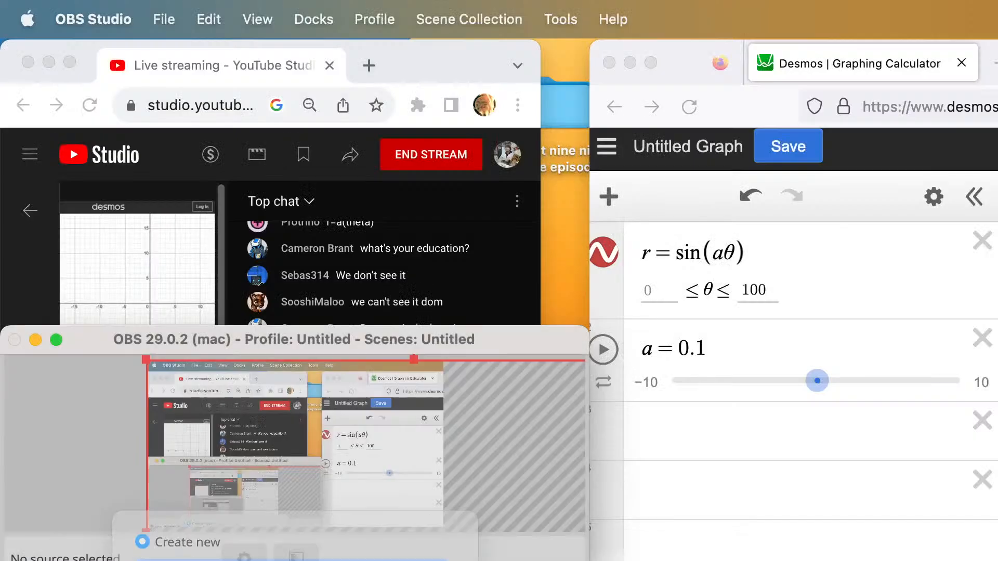
click(191, 345)
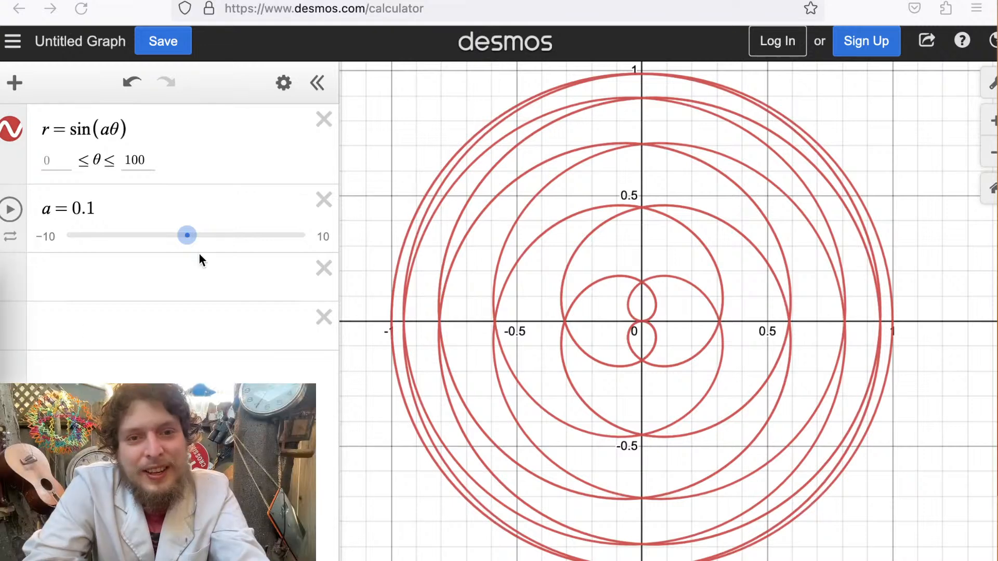
Change the equation to r = sin(θ), moving slider a to 0 and then to 1.6.
drag(186, 237, 185, 237)
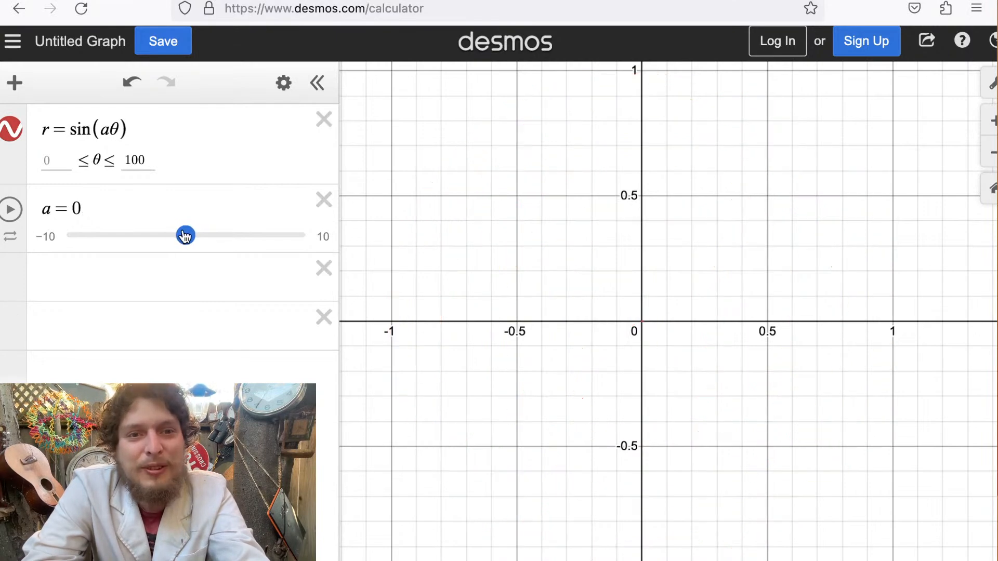
click(111, 131)
key(BackSpace)
drag(549, 278, 531, 407)
mouse_move(186, 235)
mouse_down()
mouse_move(200, 234)
mouse_move(170, 238)
mouse_move(204, 235)
mouse_up()
Replace the equation's sine expression to plot the spiral r = aθ and lower slider a to 0.3.
drag(110, 130, 72, 134)
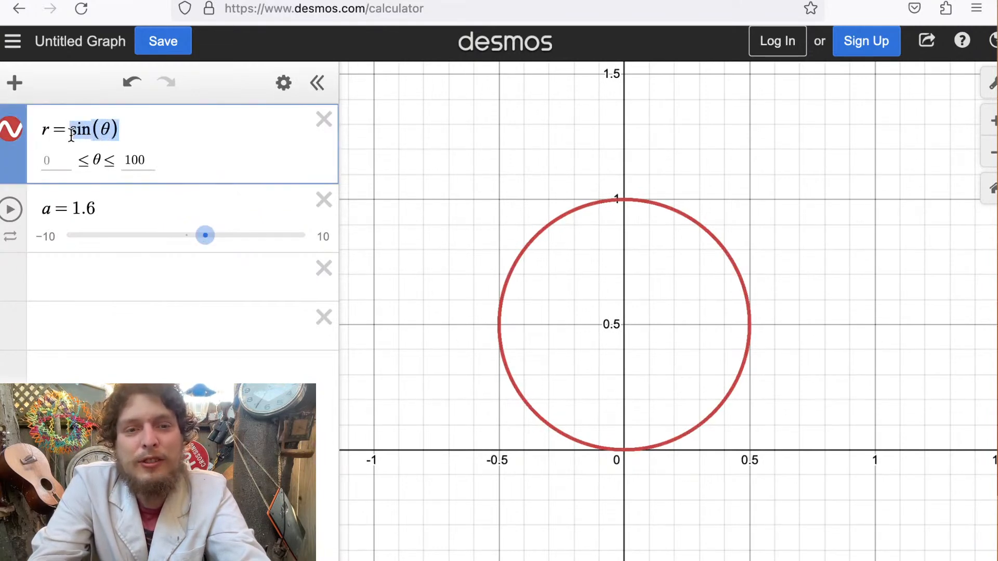
text(atheta)
click(559, 307)
scroll(558, 309, down, 10)
drag(206, 231, 190, 252)
drag(520, 266, 616, 266)
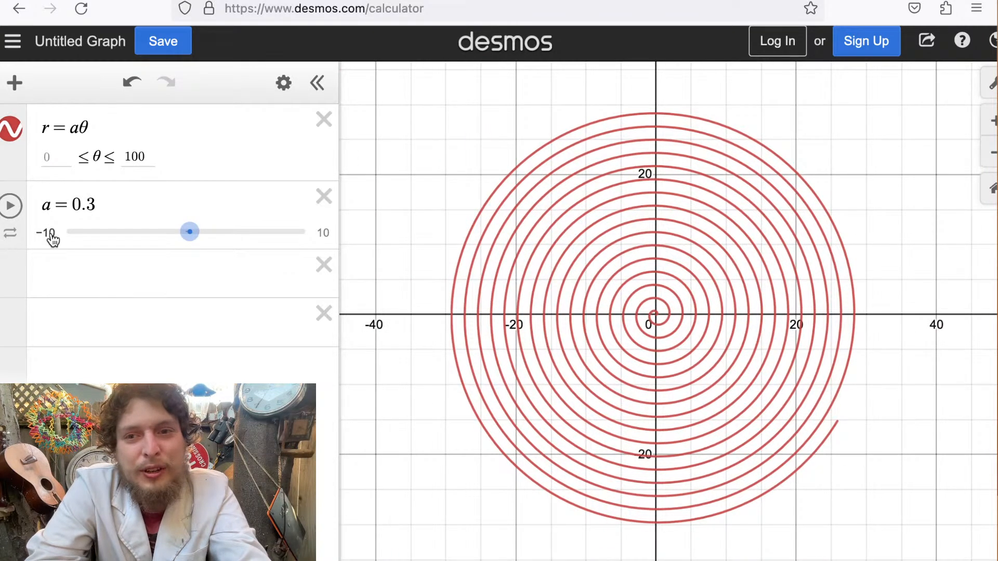
Set the upper limit of θ for the spiral to 1000.
click(145, 156)
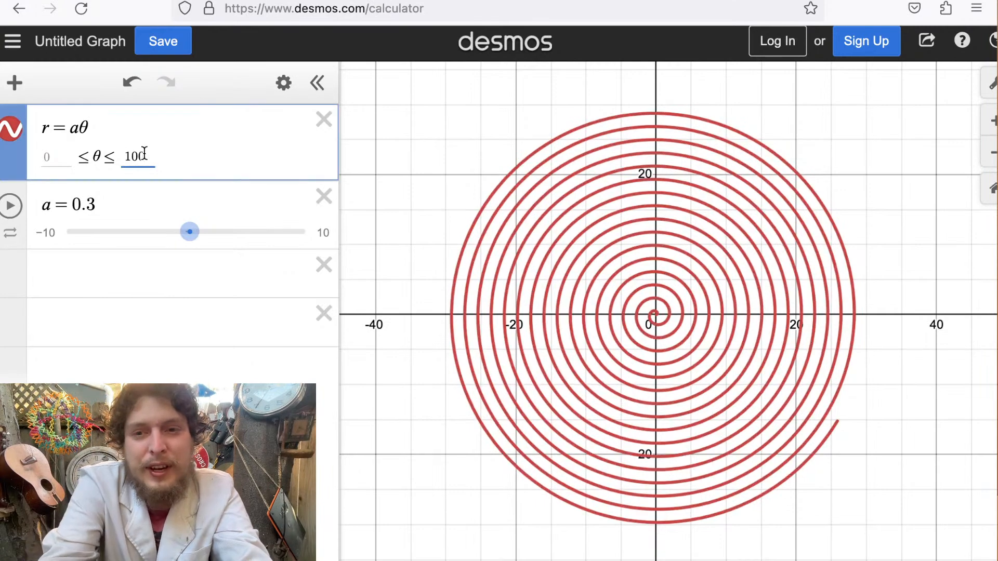
text(0)
click(10, 233)
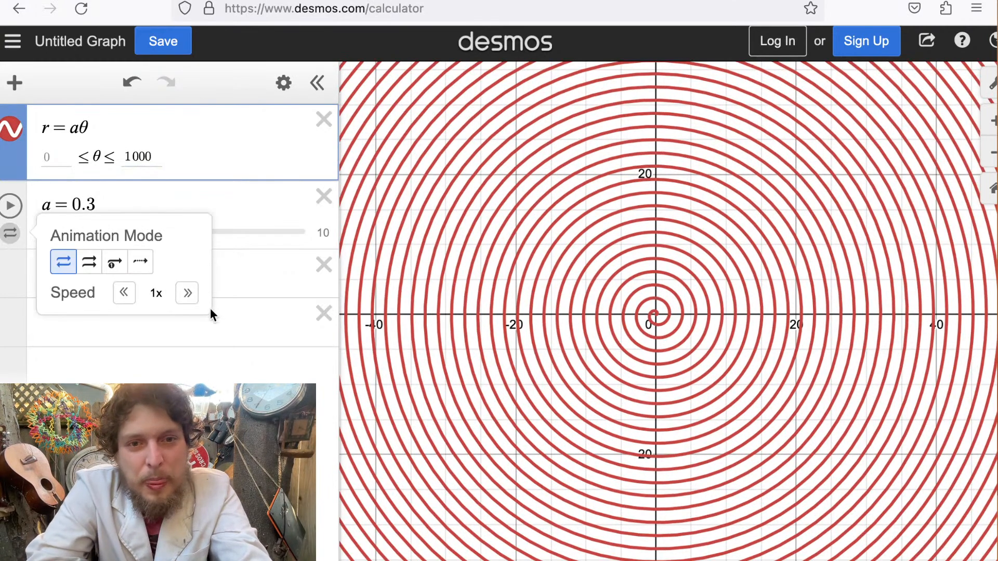
click(250, 234)
Set the range of slider a to 0 through 100 with a step of .01.
click(54, 232)
text(0)
key(Tab)
text(1000)
key(Tab)
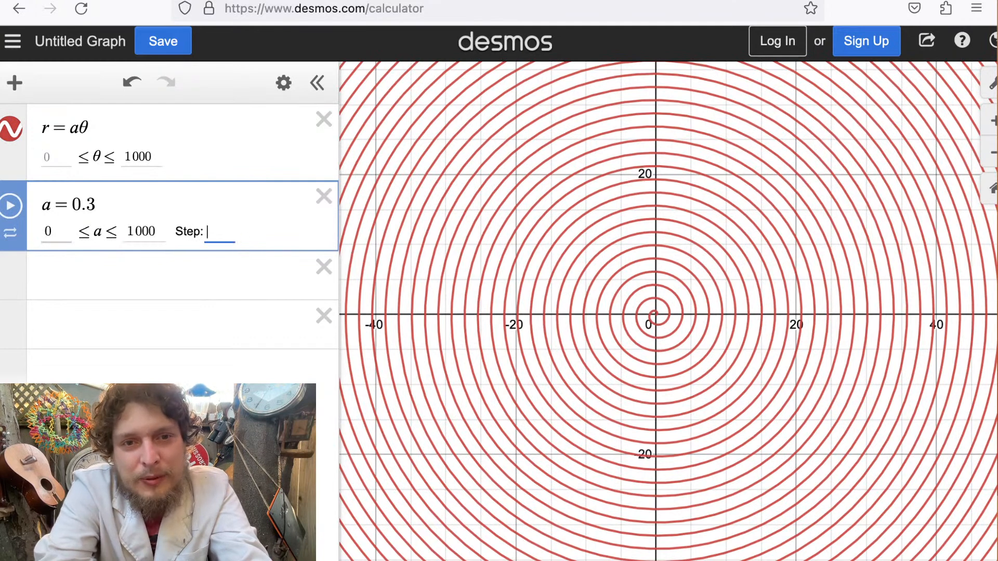
text(.)
click(162, 229)
key(BackSpace)
click(210, 229)
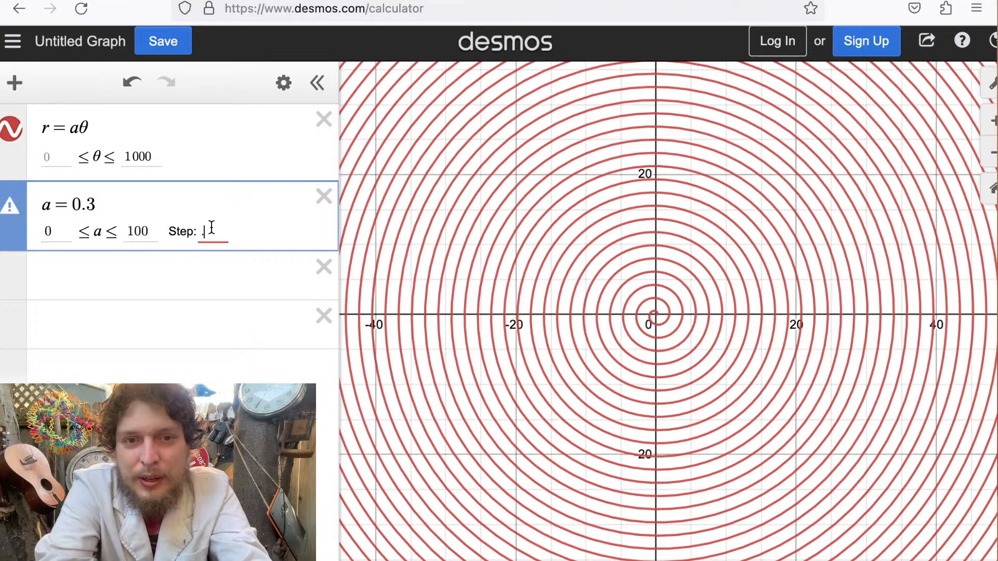
text(01)
click(134, 297)
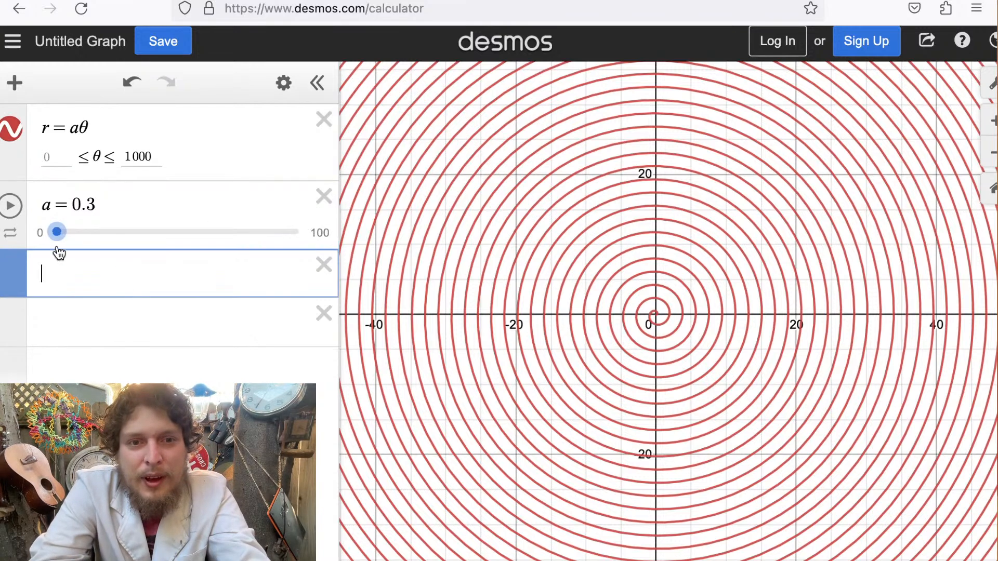
Lower the animation speed of slider a by four levels.
click(12, 234)
click(124, 292)
click(124, 292)
click(123, 292)
click(124, 293)
Animate slider a to watch the spiral expand, and pause it at about 17.58.
click(10, 206)
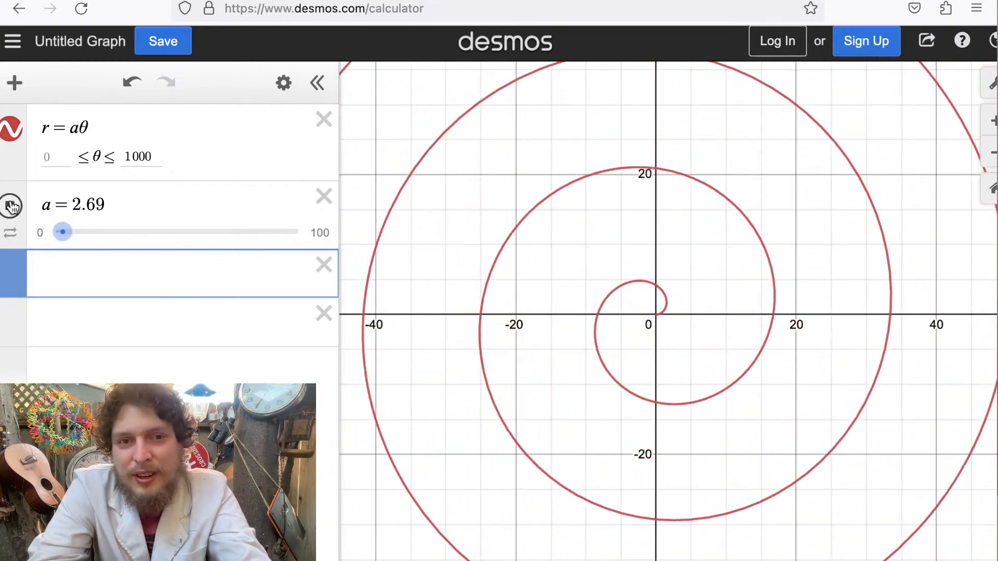
scroll(666, 399, down, 5)
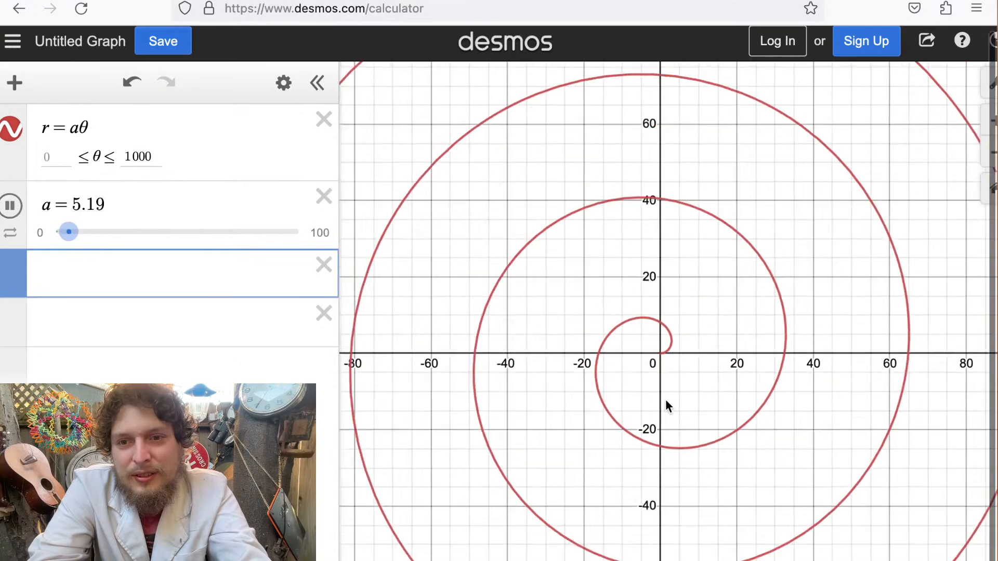
scroll(666, 399, down, 5)
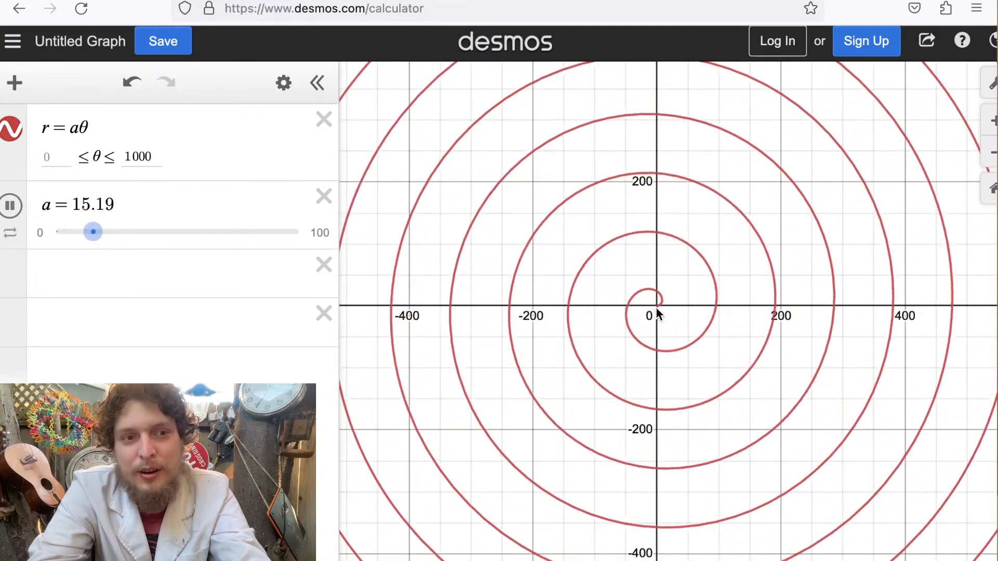
click(10, 206)
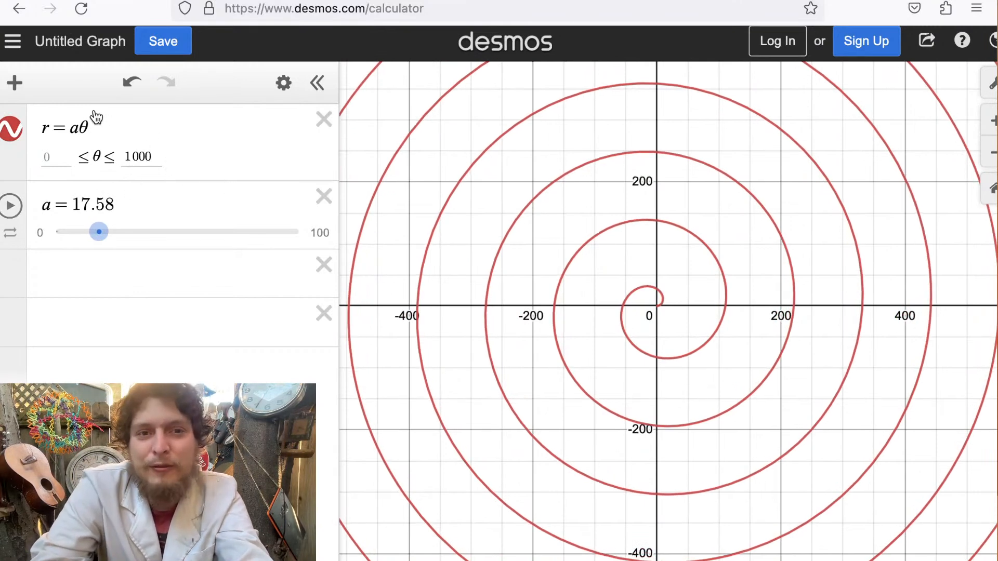
Replace the right side of the spiral equation so it reads r = sin(aθ).
drag(72, 126, 125, 126)
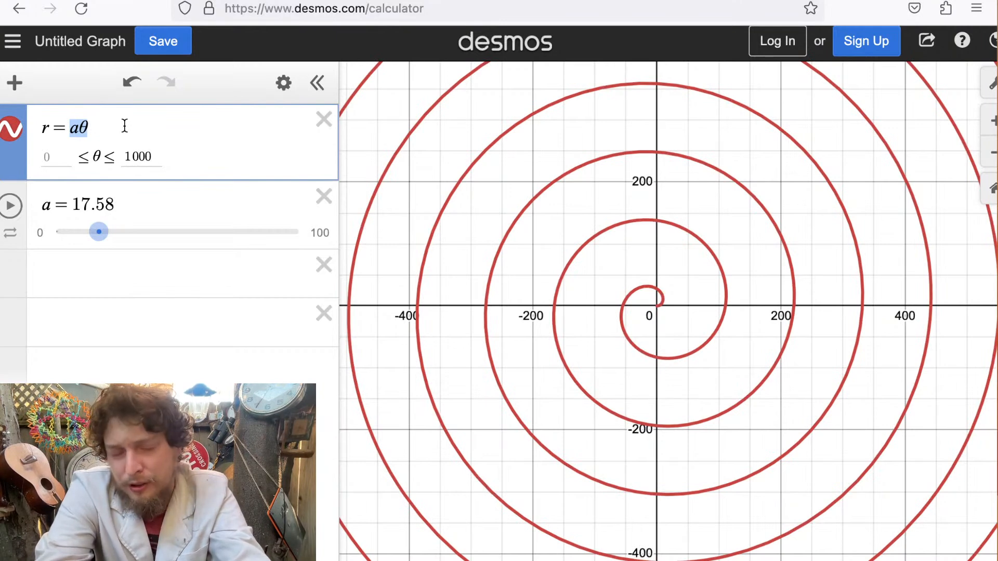
text(asin)
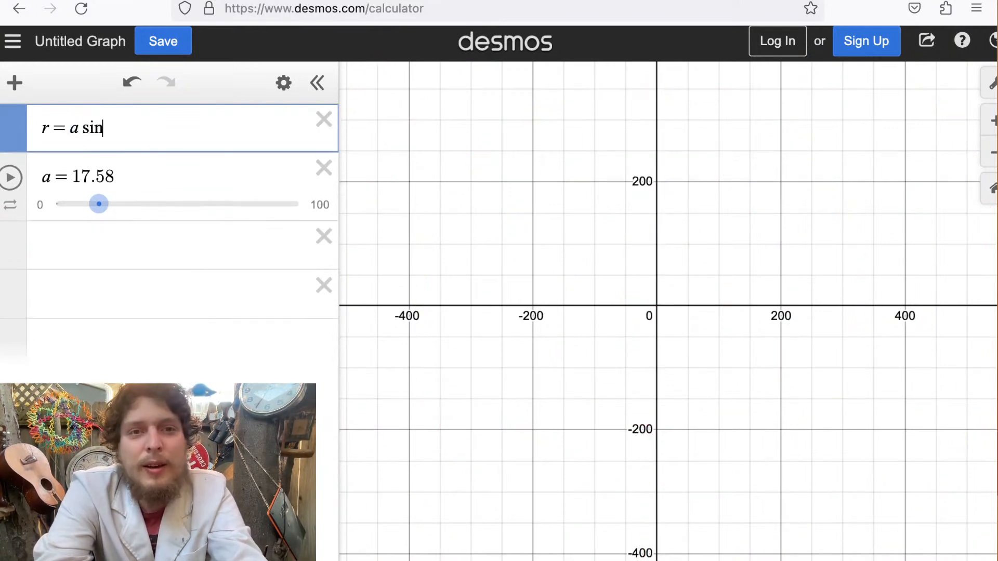
key(BackSpace)
key(BackSpace)
key(BackSpace)
key(BackSpace)
text(sin(at)
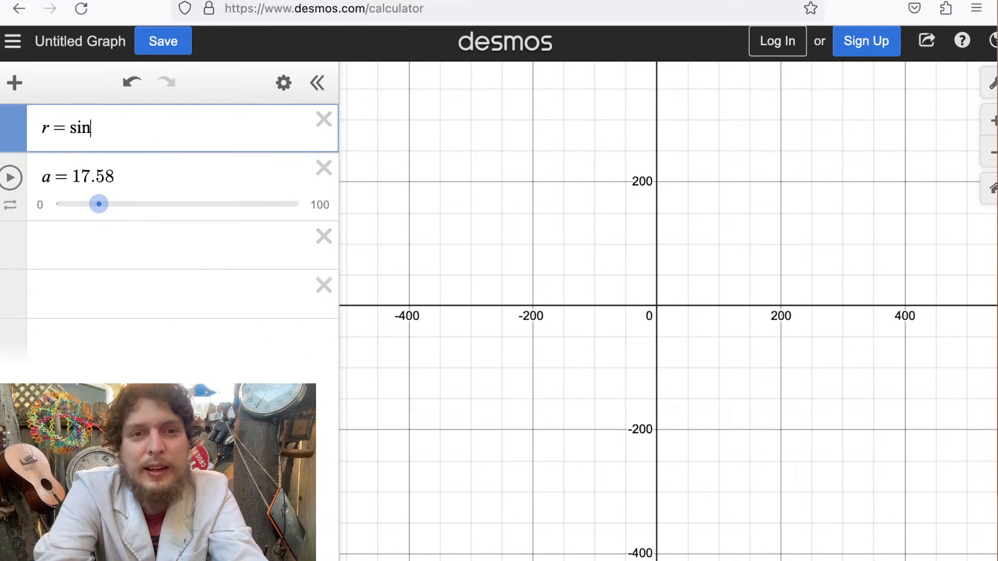
text(hetra)
key(BackSpace)
key(BackSpace)
text(a))
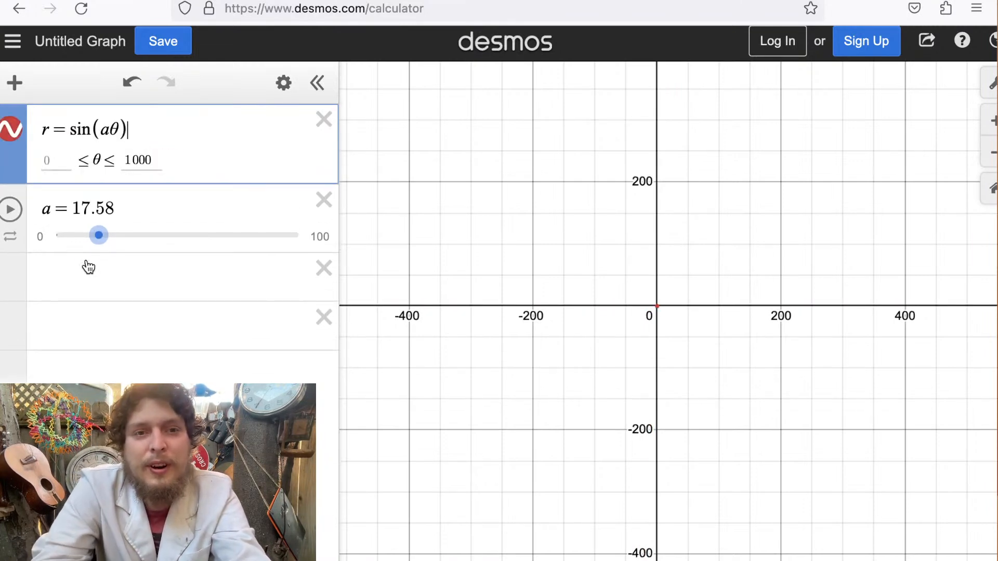
Set the range of slider a to 0 through 10.
click(10, 236)
click(244, 263)
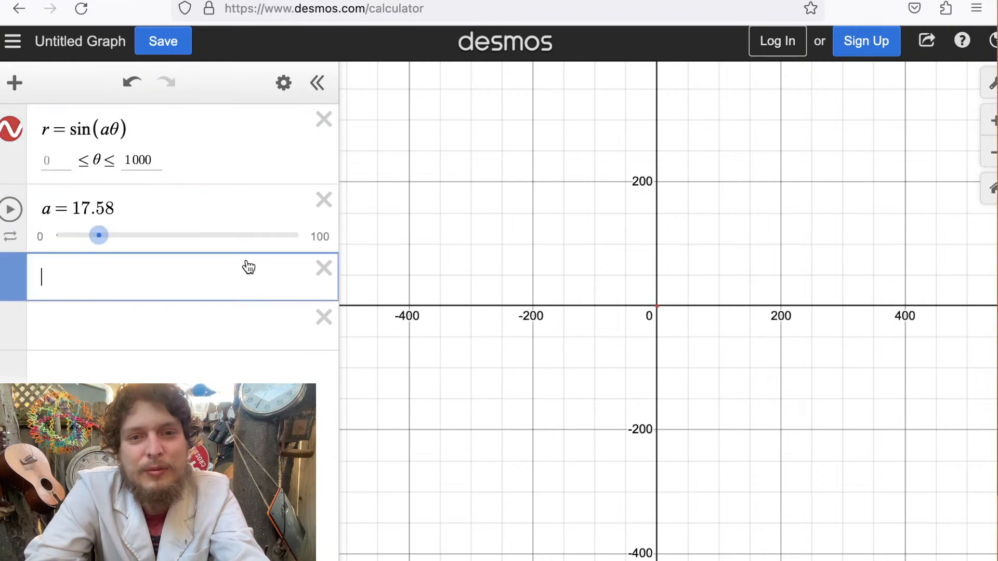
click(40, 239)
text(0)
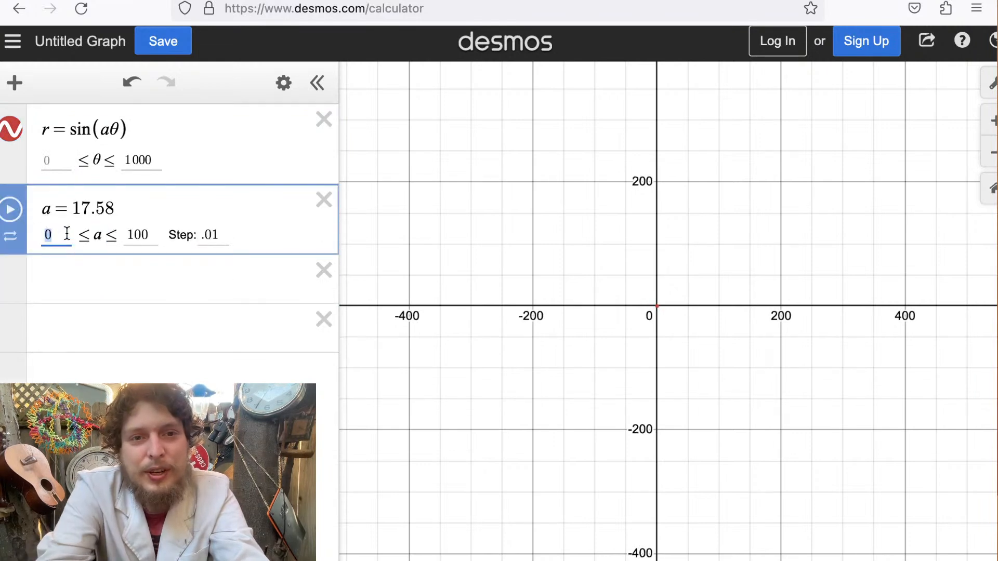
key(Tab)
text(10)
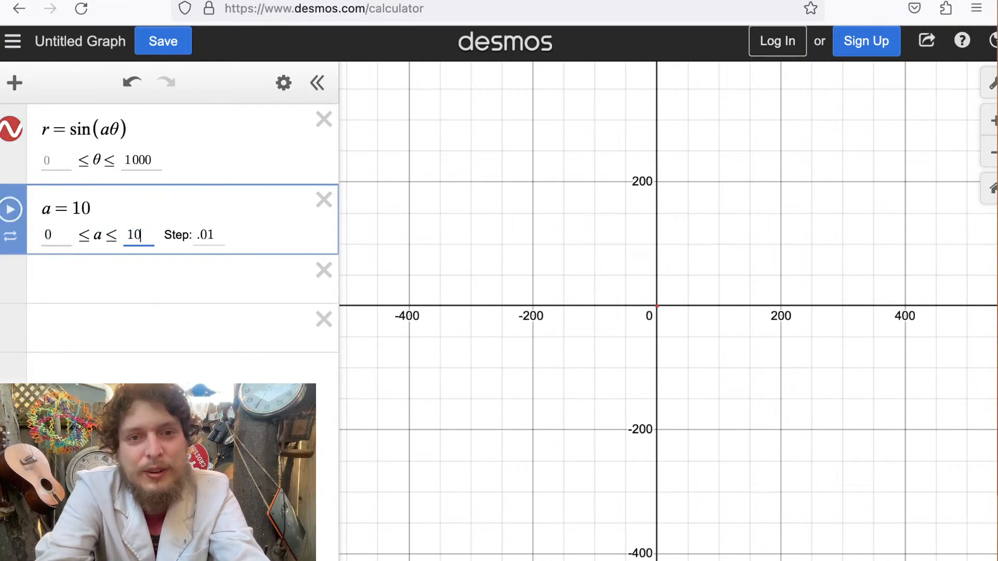
click(188, 267)
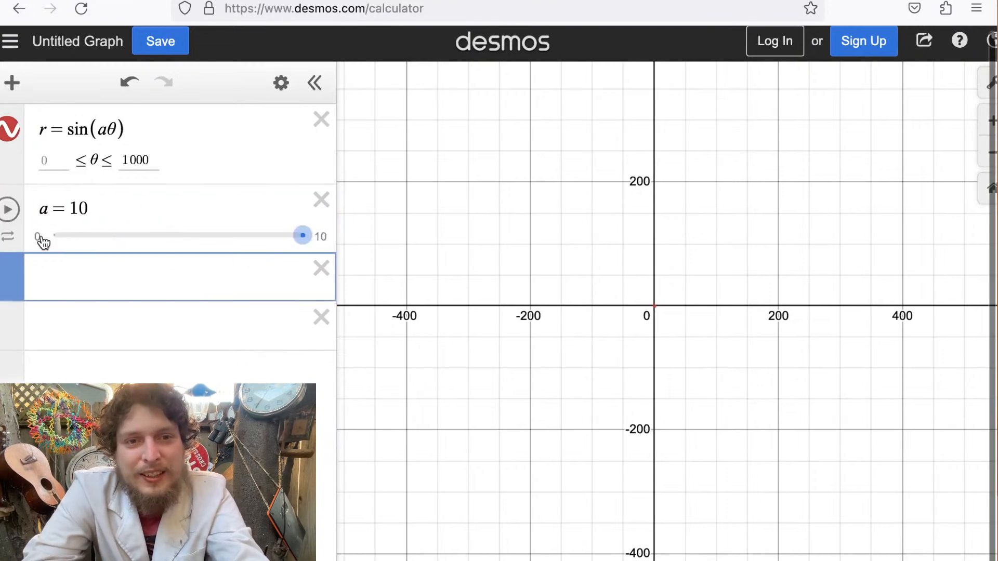
Move slider a to its minimum of 0, then raise it to 0.14 to plot the rose curve near the origin.
click(43, 241)
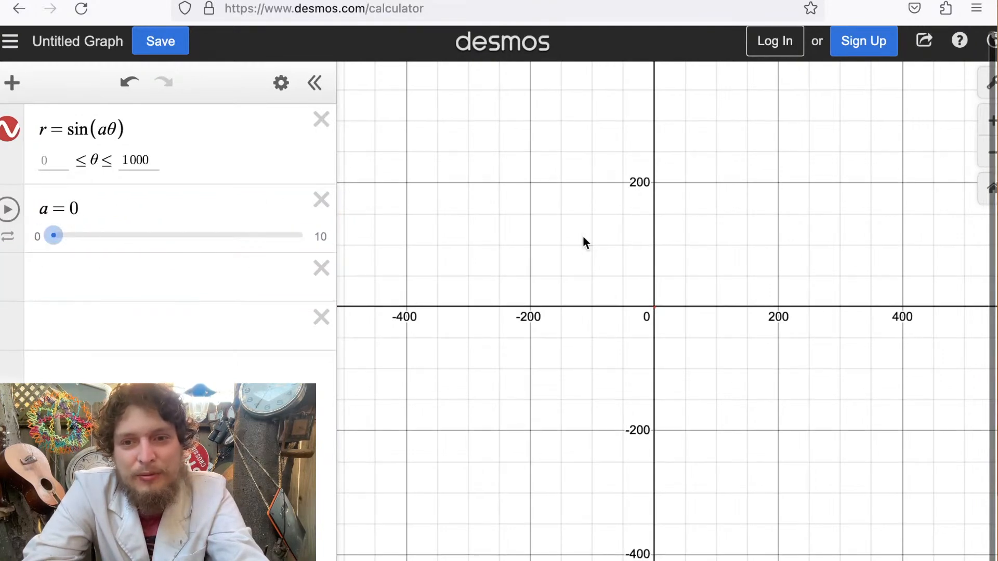
scroll(583, 236, up, 5)
scroll(583, 236, down, 10)
drag(583, 236, 646, 302)
scroll(646, 305, up, 10)
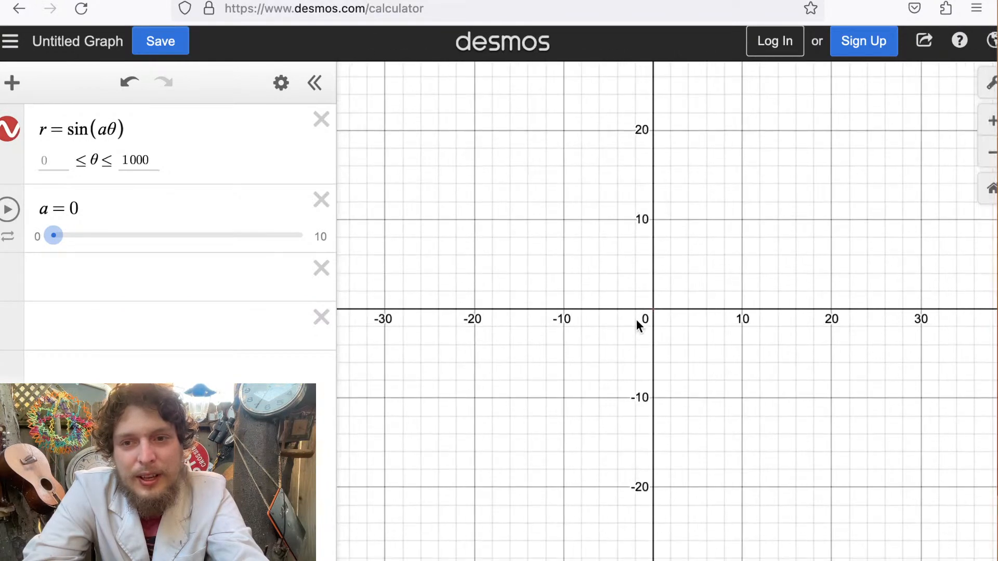
scroll(637, 317, up, 5)
scroll(636, 319, down, 2)
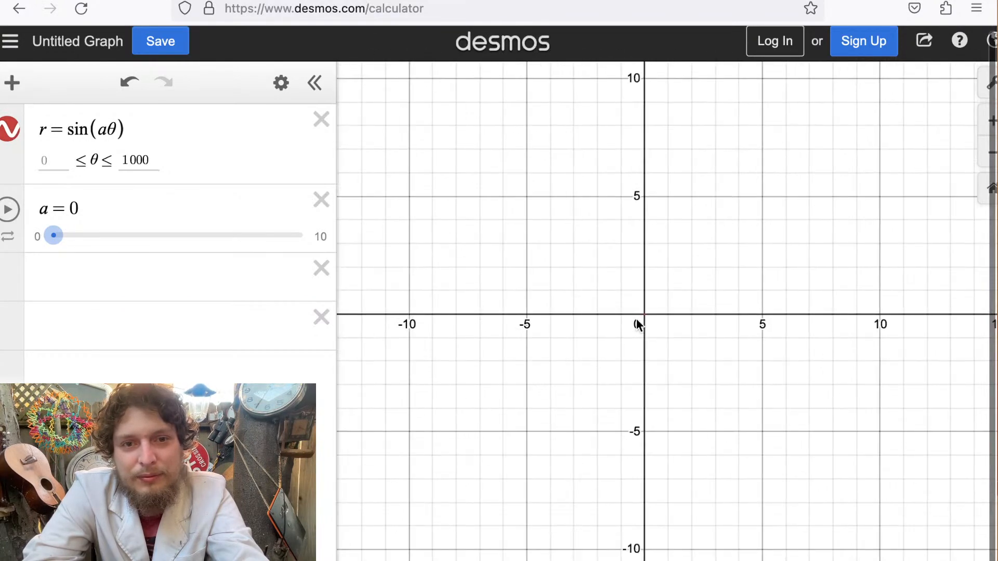
drag(53, 235, 58, 237)
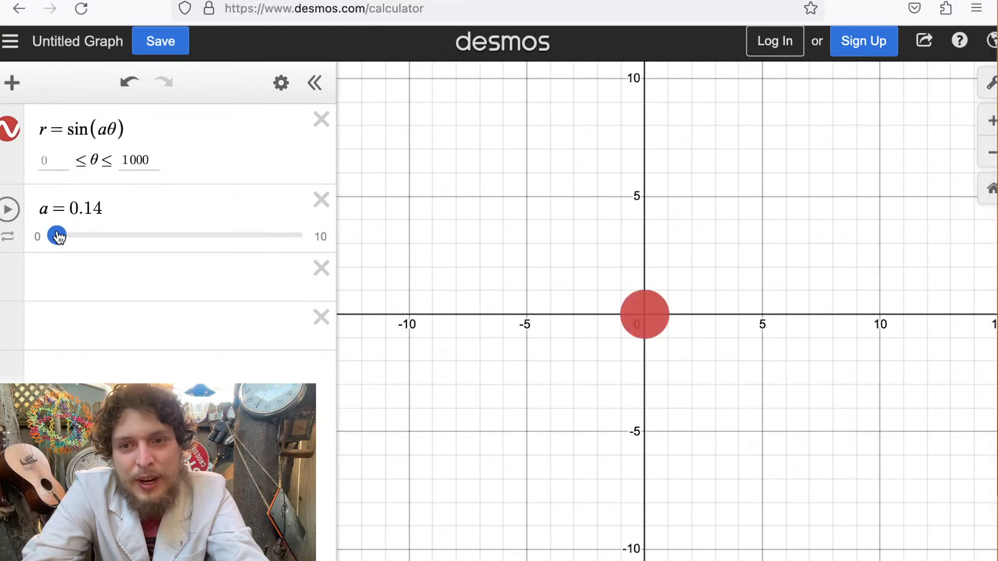
Examine the overlapping loops of the r = sin(aθ) curve at full size and up close around the origin.
drag(681, 338, 639, 326)
scroll(641, 311, up, 5)
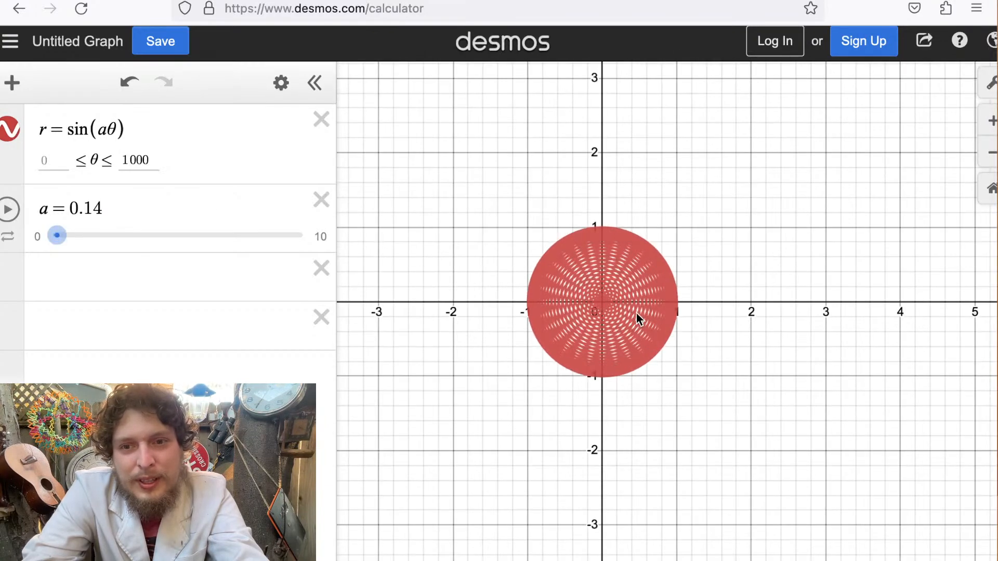
scroll(636, 317, up, 5)
scroll(636, 313, down, 1)
scroll(636, 313, up, 2)
scroll(636, 313, up, 1)
drag(636, 313, 665, 320)
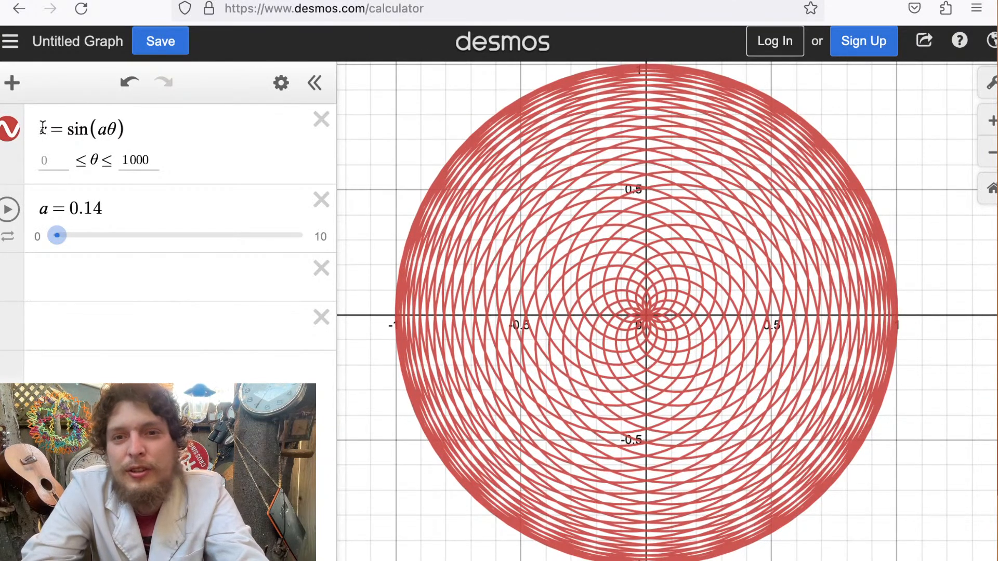
mouse_move(553, 266)
mouse_down()
mouse_move(560, 286)
mouse_move(562, 276)
mouse_up()
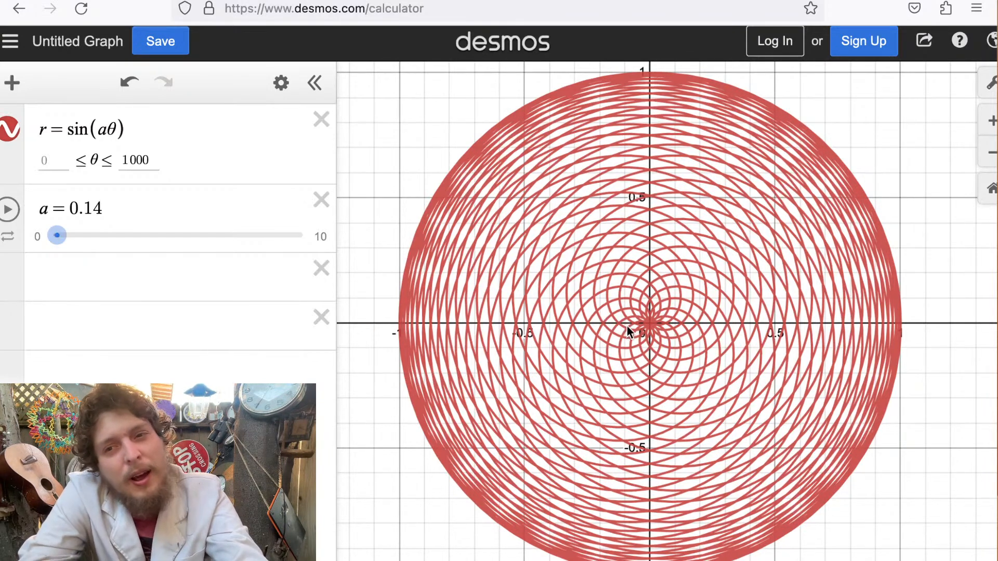
scroll(557, 255, up, 5)
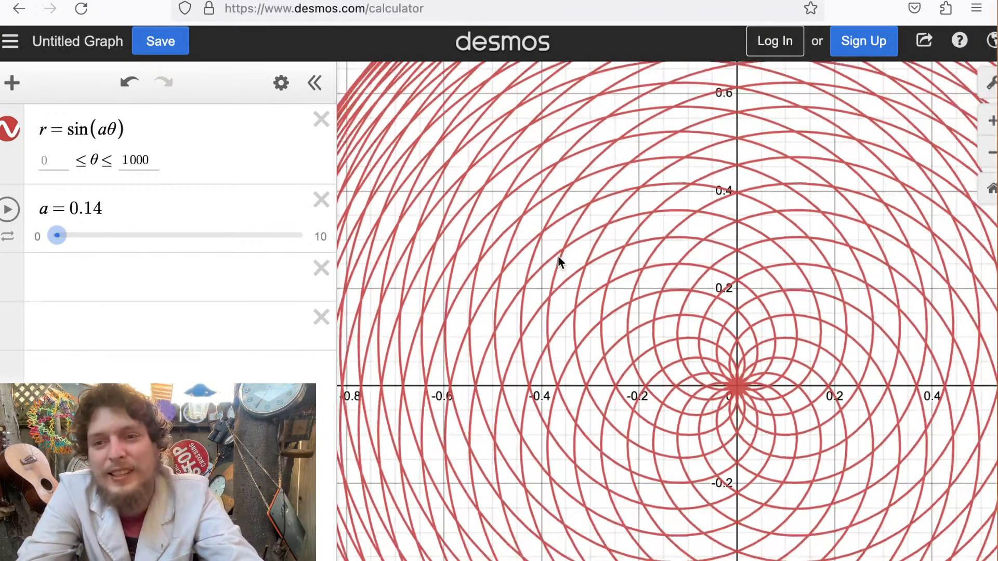
scroll(555, 258, down, 5)
scroll(555, 257, up, 6)
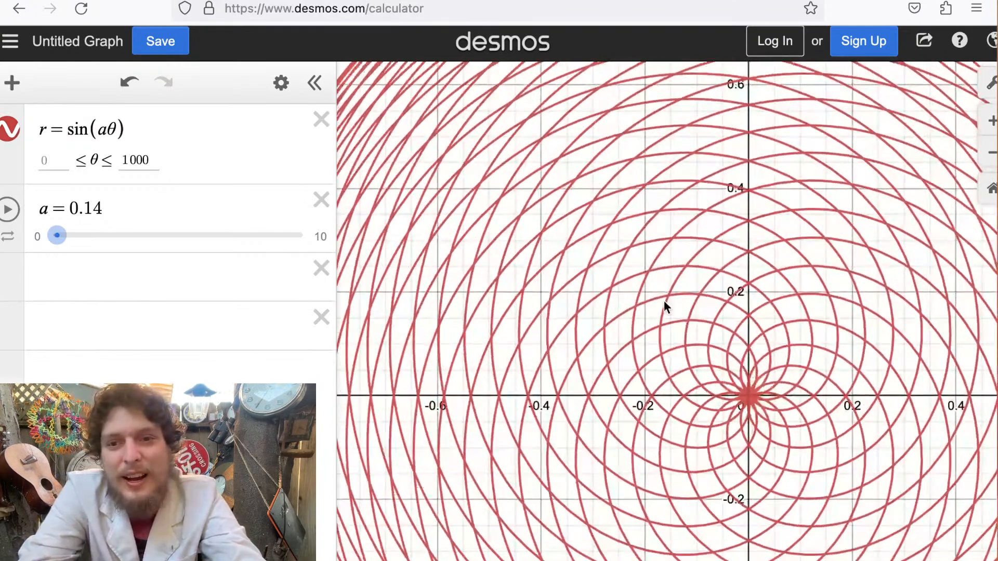
drag(644, 290, 525, 204)
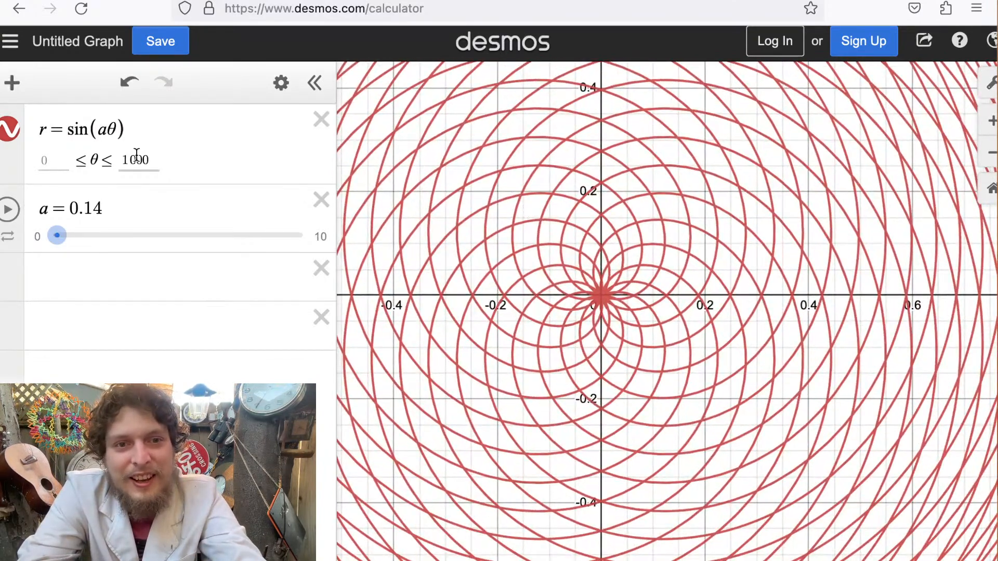
Reduce the upper limit of θ to 10 and view the whole shortened curve.
drag(129, 161, 154, 162)
text(0)
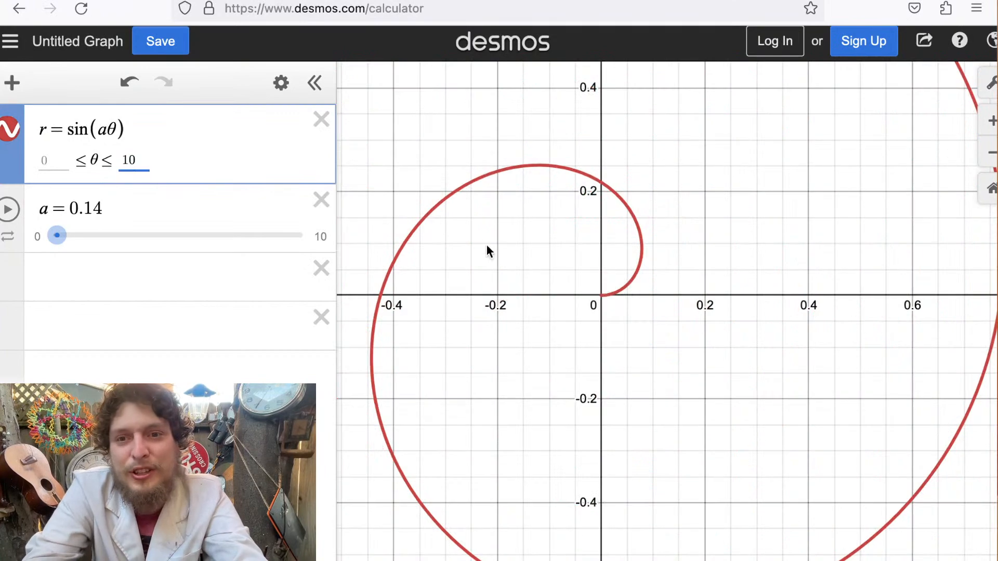
scroll(488, 244, down, 10)
drag(489, 249, 551, 249)
scroll(551, 249, up, 8)
Raise the upper limit of θ to 100 and then to 1000.
click(131, 159)
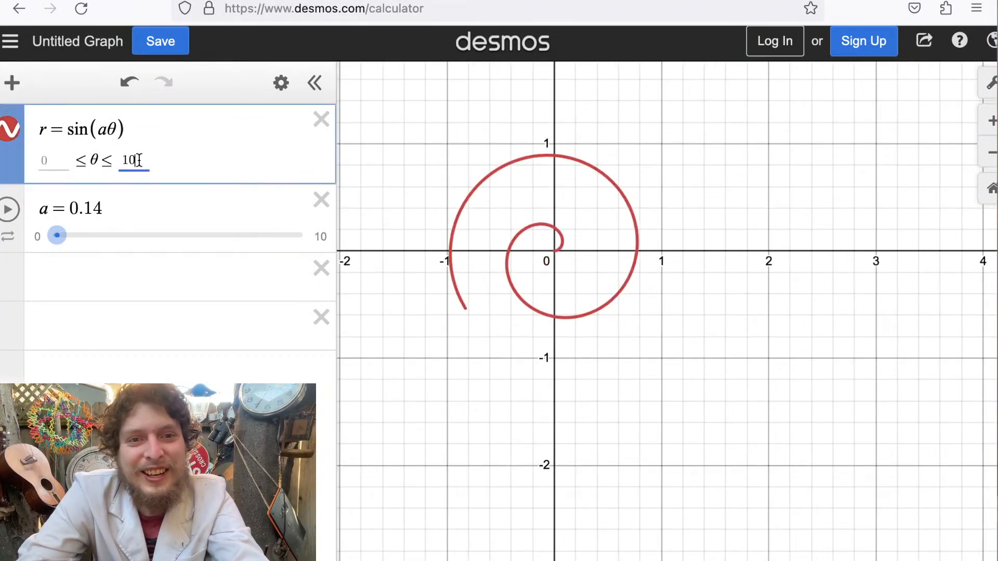
text(0)
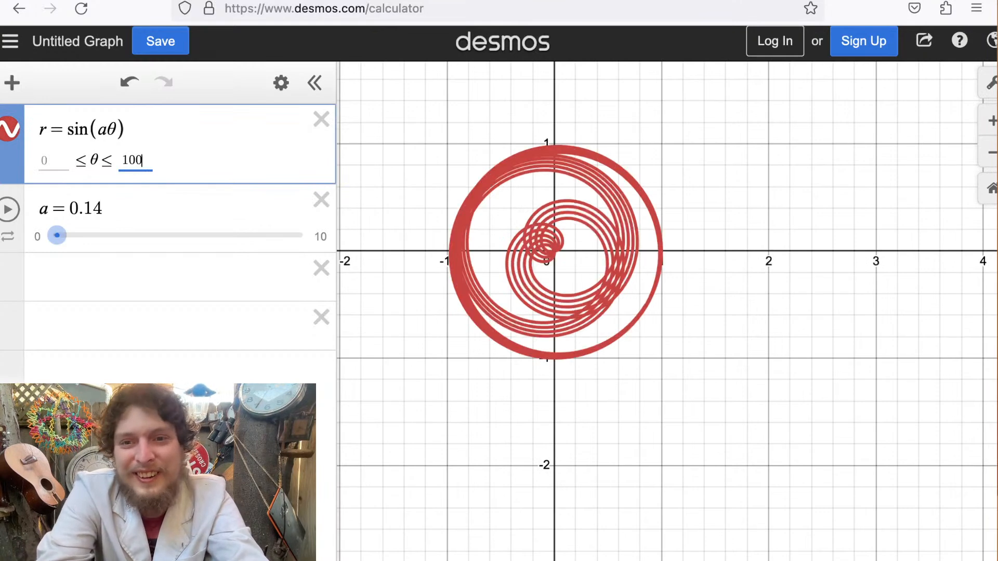
text(0)
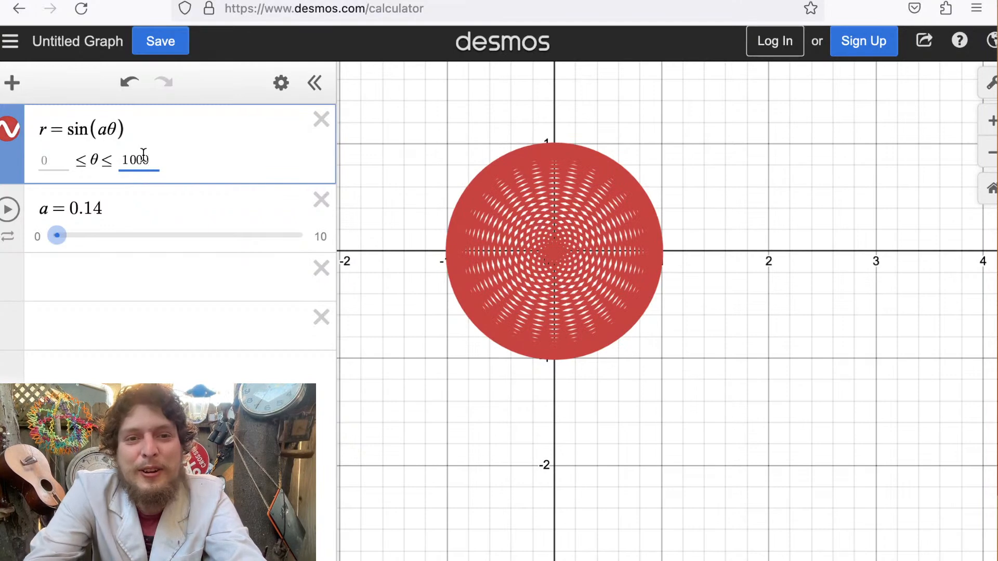
Set the upper limit of θ to 100 and inspect the overlapping loops of the curve around the origin.
key(BackSpace)
key(BackSpace)
key(BackSpace)
key(BackSpace)
text(100)
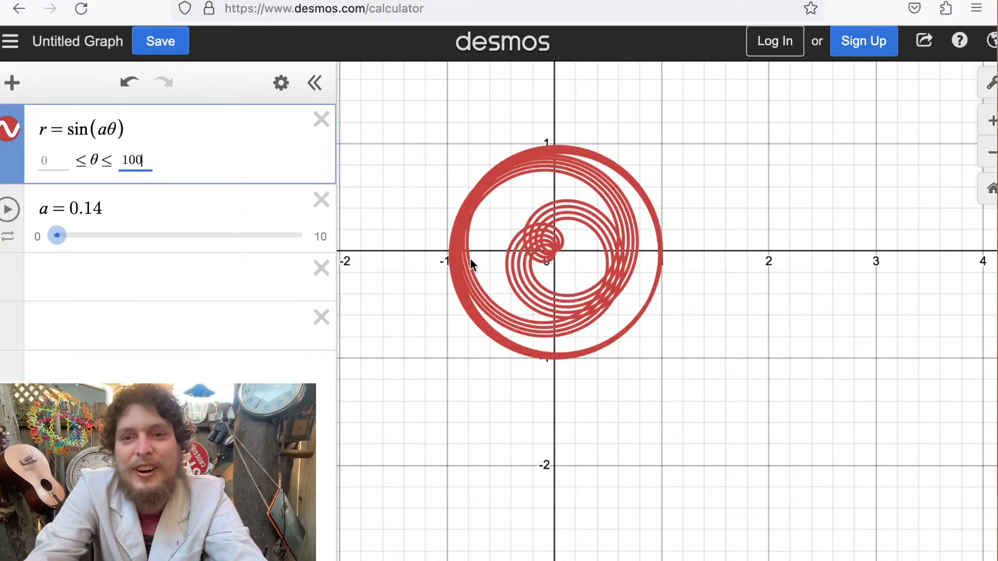
click(501, 279)
scroll(501, 279, up, 8)
scroll(498, 291, down, 6)
scroll(497, 292, up, 2)
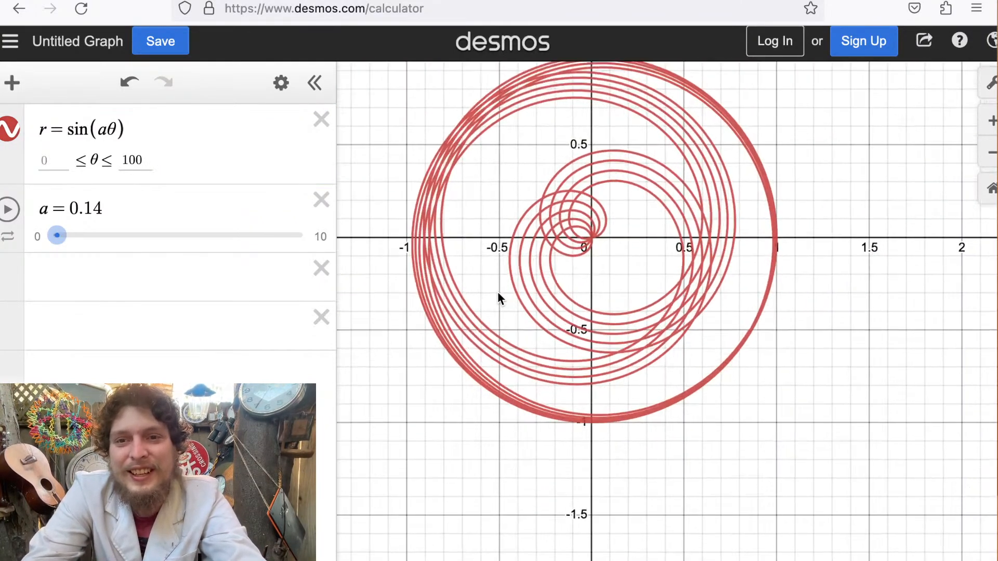
Raise slider a to 1.1 and then to 8.3.
drag(497, 292, 499, 342)
drag(52, 250, 81, 251)
click(8, 240)
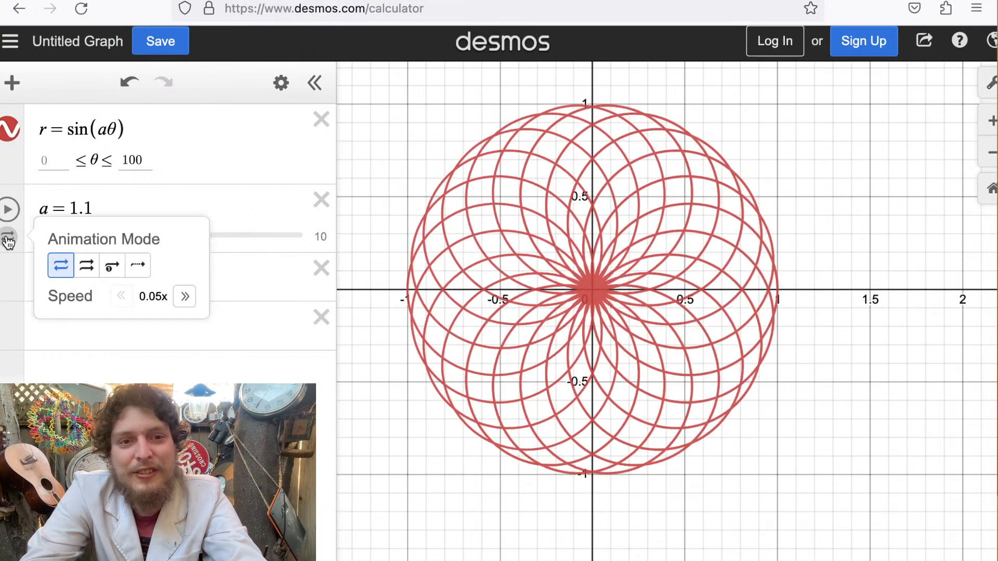
click(260, 235)
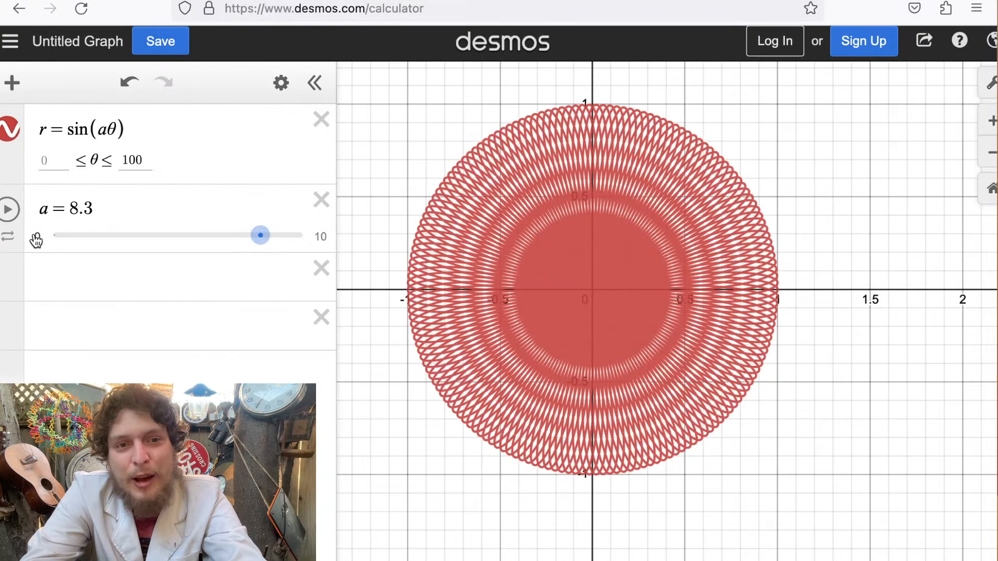
Set the step of slider a to 1.
click(36, 240)
click(207, 235)
drag(211, 235, 186, 240)
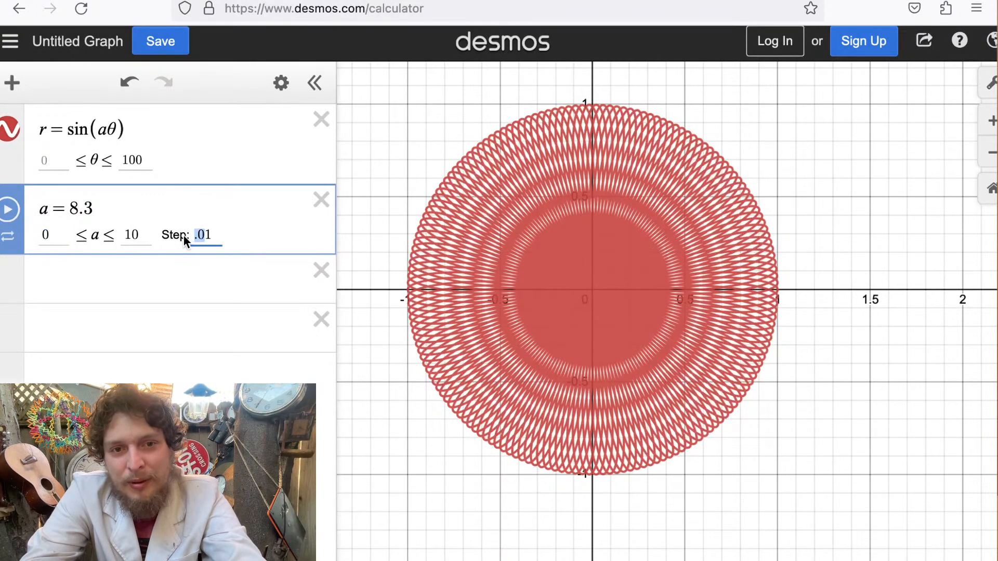
text(1)
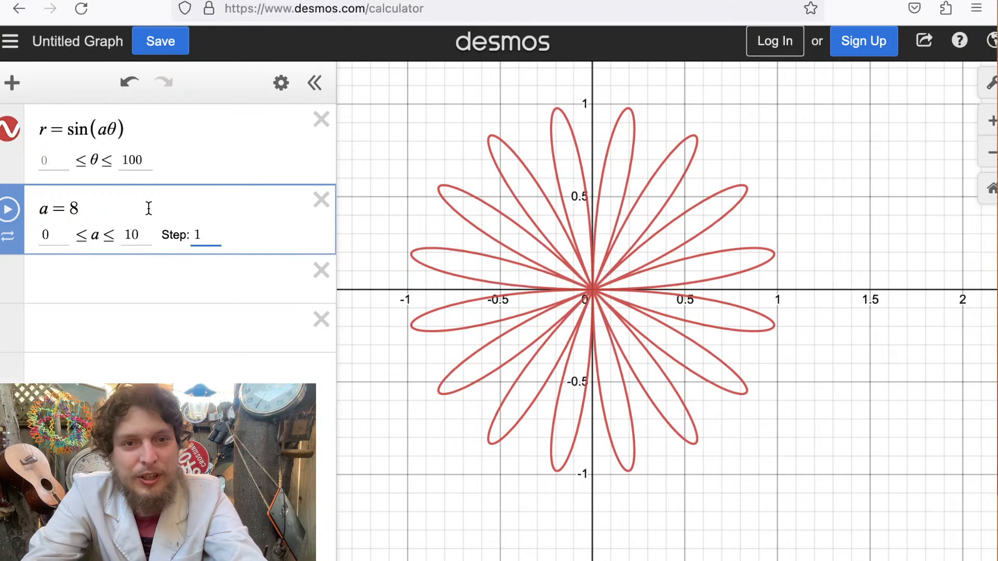
Set the range of slider a from −20 to 20.
drag(45, 235, 38, 235)
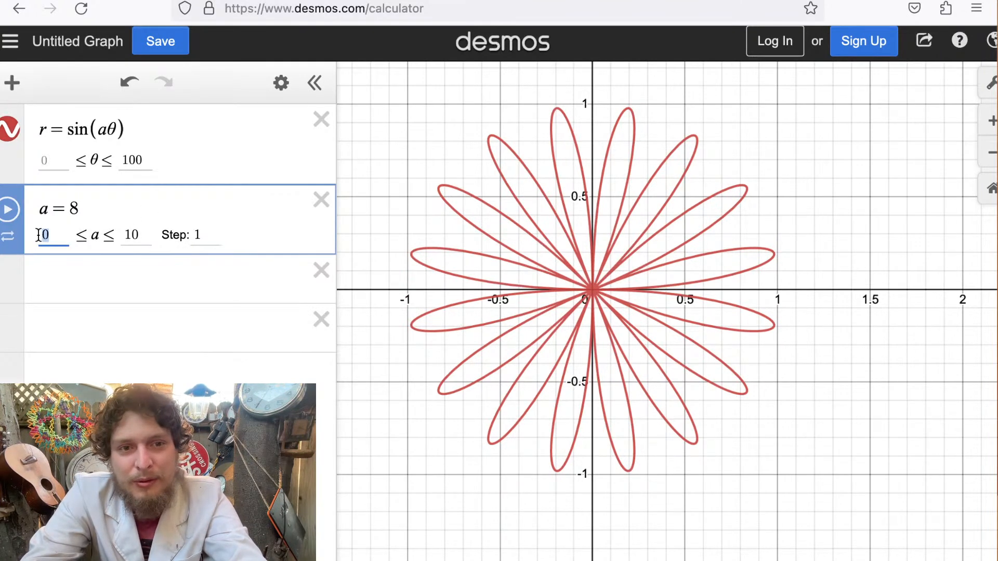
text(-20)
key(Tab)
text(20)
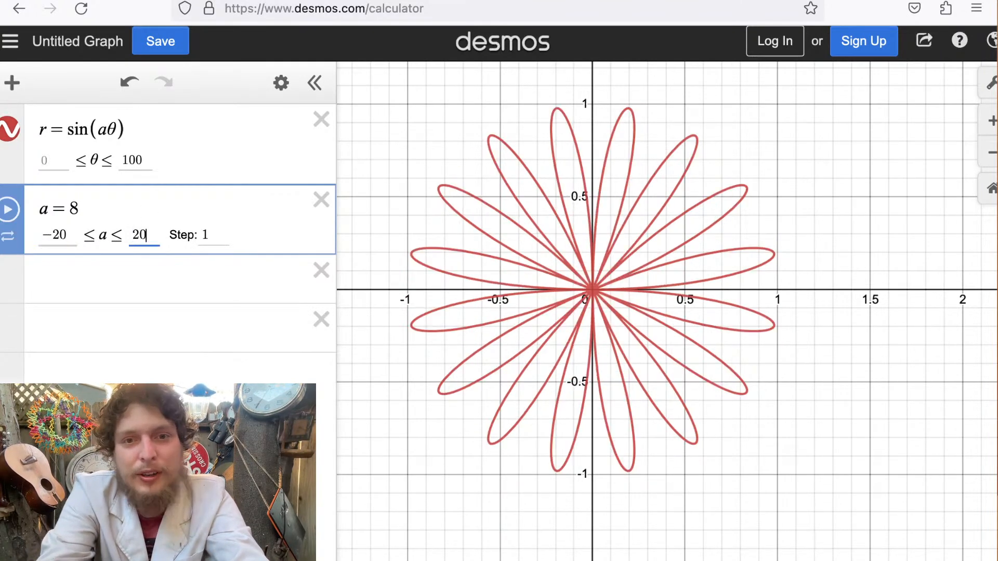
click(129, 286)
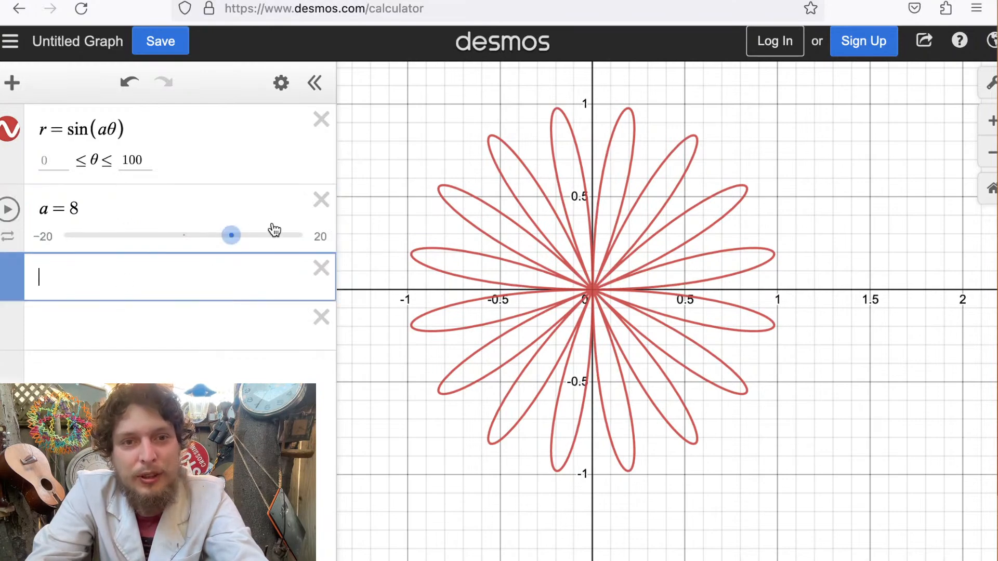
Sweep slider a to its minimum, set it to −1, 1 and 2 in turn, and return it to 1.
drag(232, 235, 45, 244)
click(175, 238)
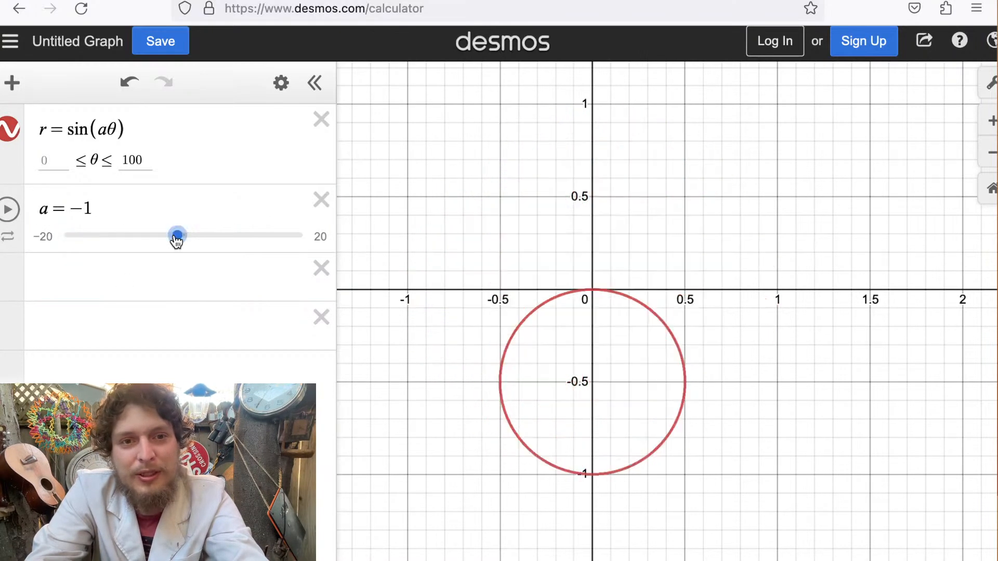
drag(176, 240, 188, 244)
drag(515, 260, 547, 361)
mouse_move(188, 238)
mouse_down()
mouse_move(217, 239)
mouse_move(186, 244)
mouse_up()
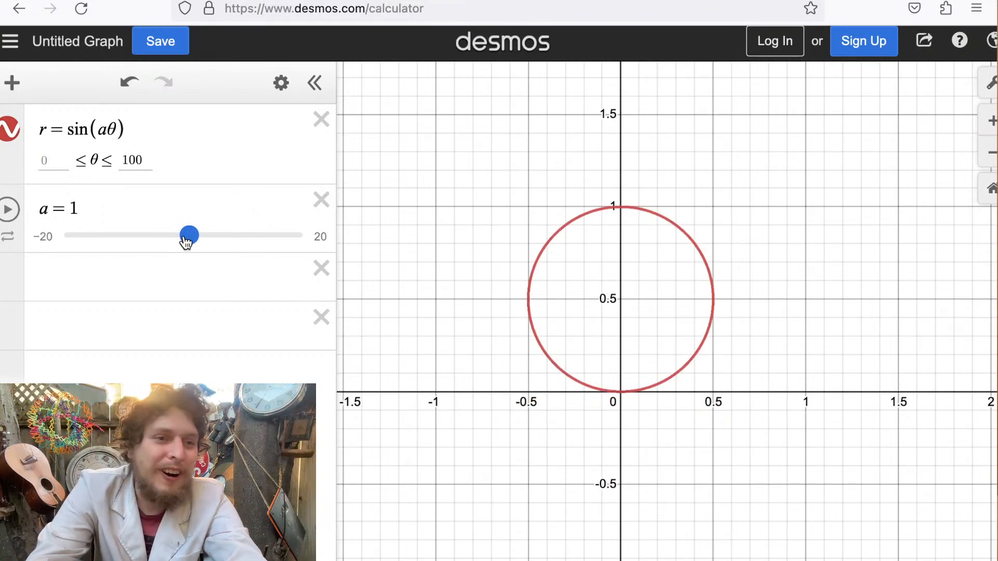
drag(186, 242, 192, 240)
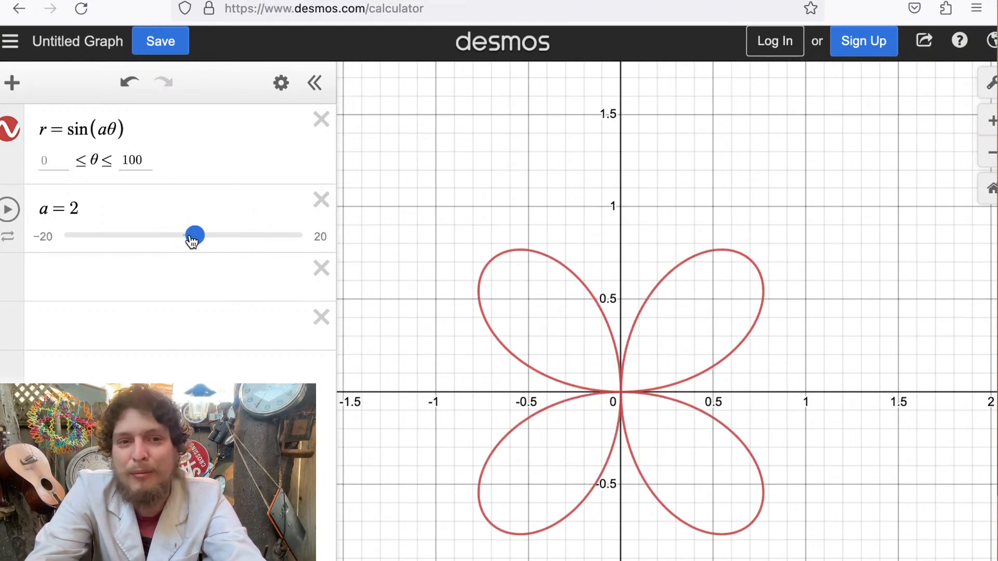
mouse_move(192, 240)
mouse_down()
mouse_move(242, 235)
mouse_move(147, 235)
mouse_move(189, 235)
mouse_up()
Set the step of slider a to the fraction 1/6.
click(16, 241)
click(272, 269)
click(41, 235)
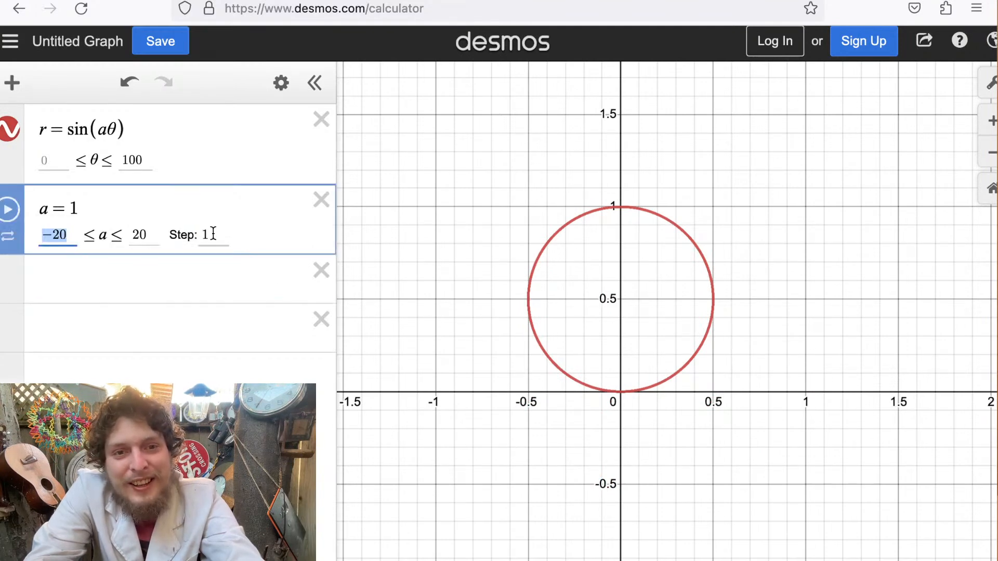
click(210, 234)
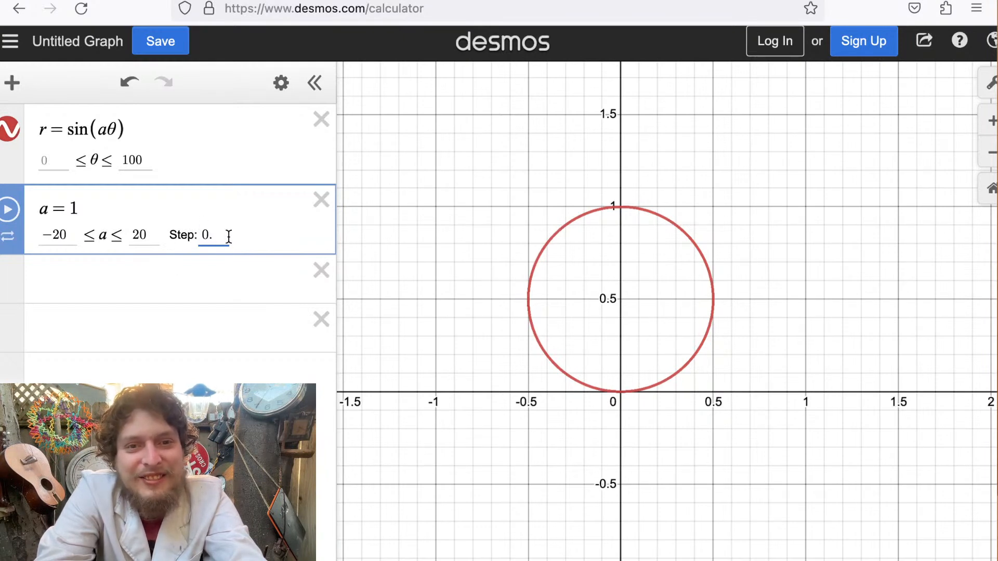
text(1/6)
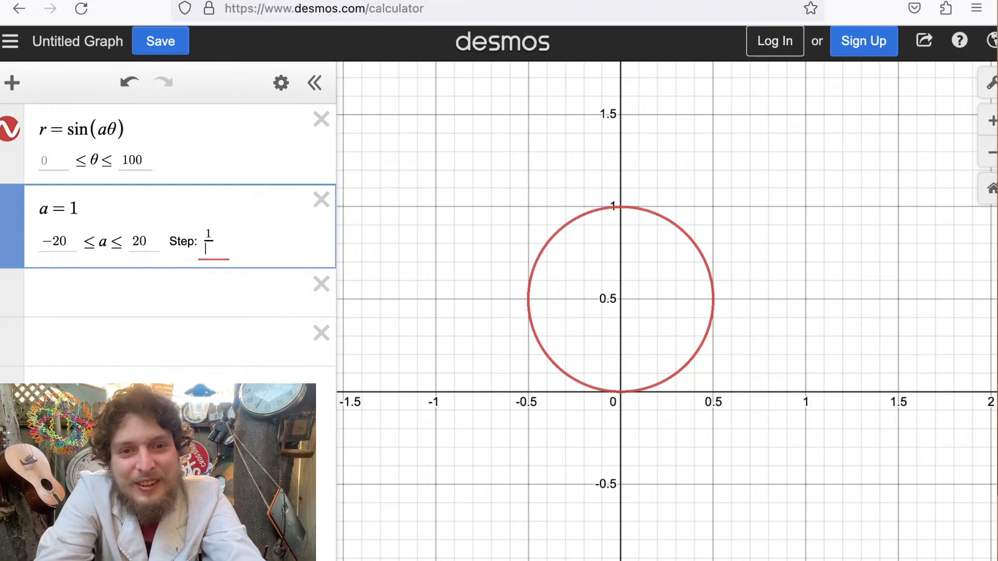
click(232, 300)
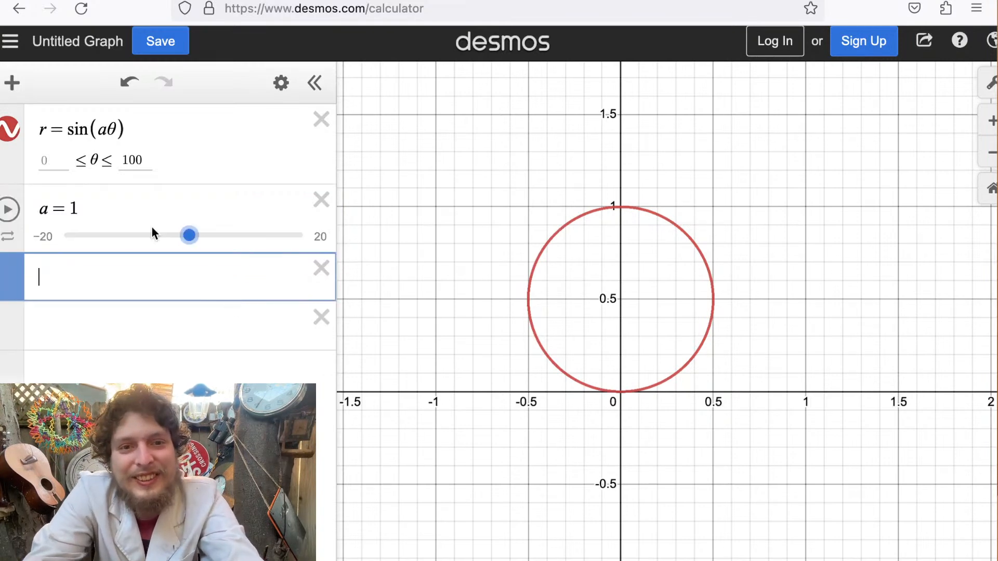
Raise slider a in sixths to about 3.167.
drag(189, 237, 189, 238)
drag(578, 325, 571, 285)
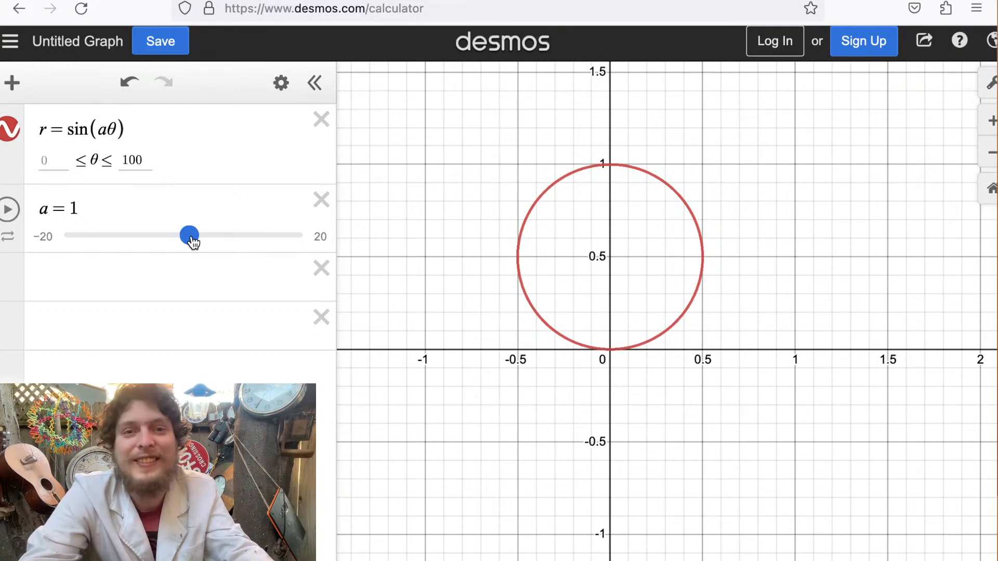
mouse_move(193, 242)
mouse_down()
mouse_move(203, 242)
mouse_move(177, 244)
mouse_move(206, 240)
mouse_up()
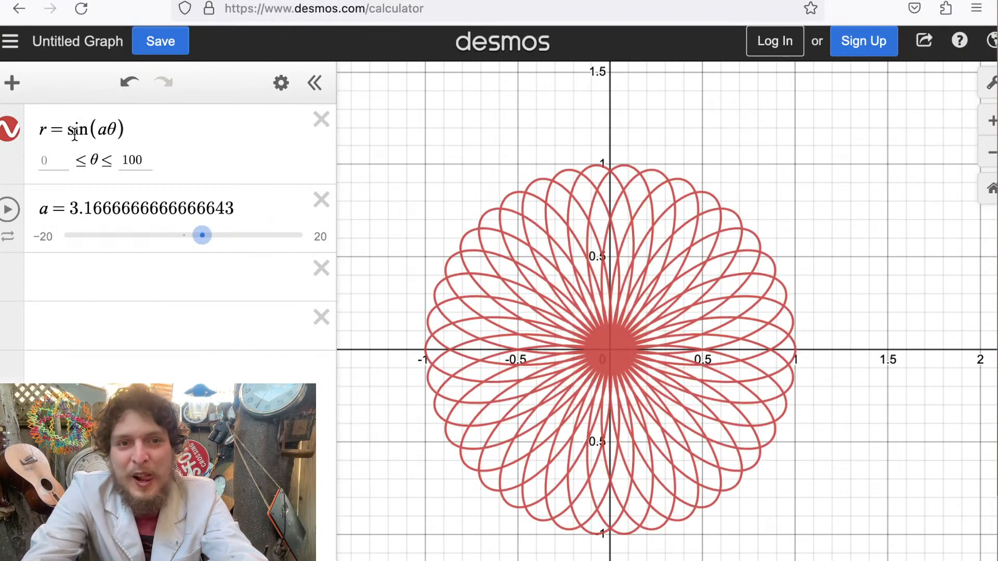
Replace sin with sec to plot r = sec(aθ), then lower slider a to about 0.667.
drag(94, 128, 66, 128)
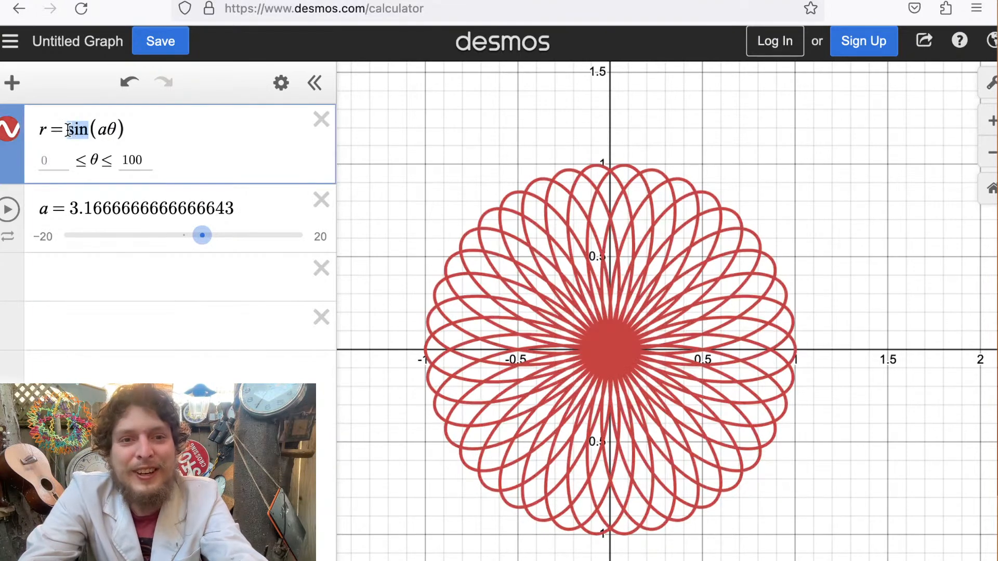
text(sec)
click(604, 279)
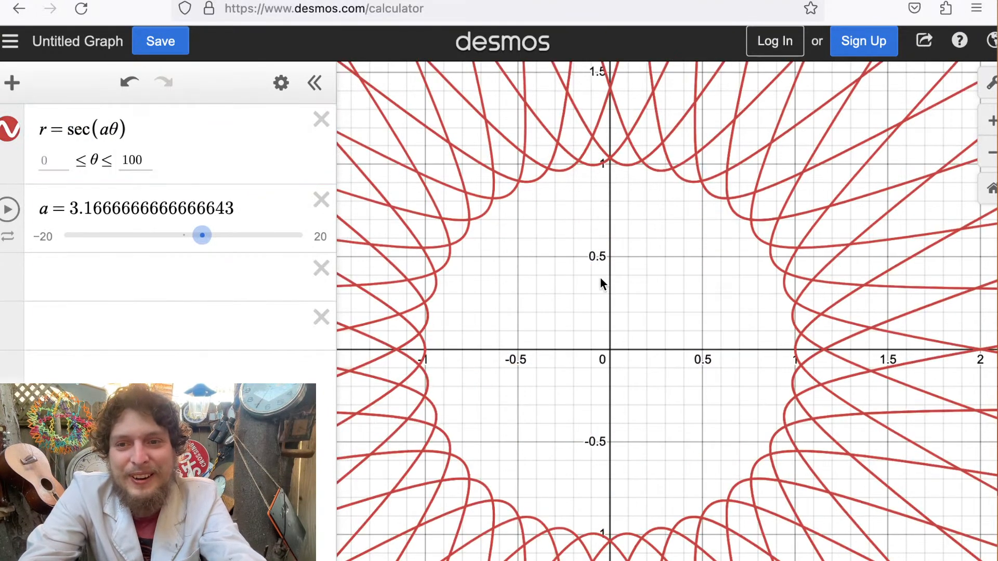
scroll(599, 277, down, 5)
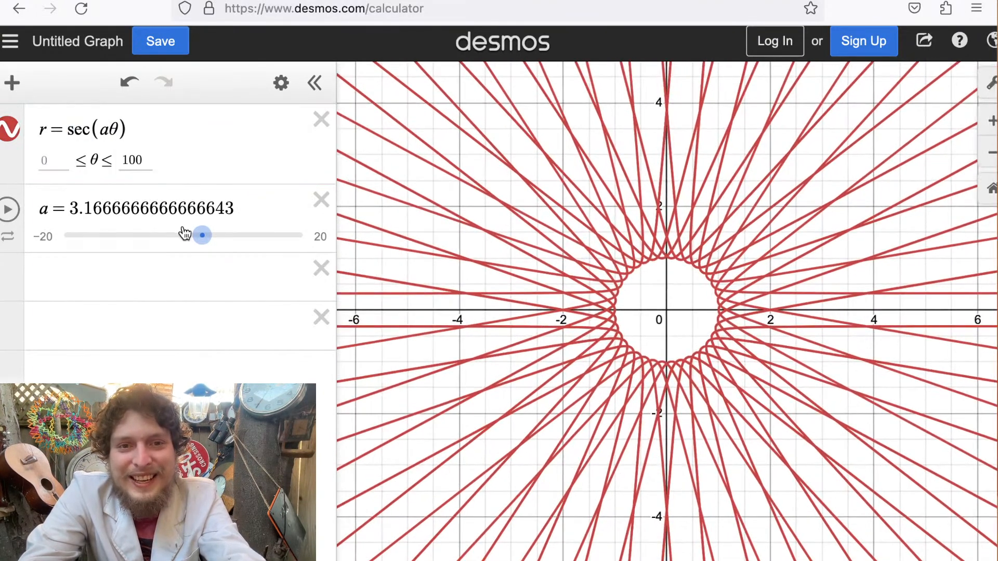
mouse_move(202, 235)
mouse_down()
mouse_move(163, 243)
mouse_move(187, 242)
mouse_up()
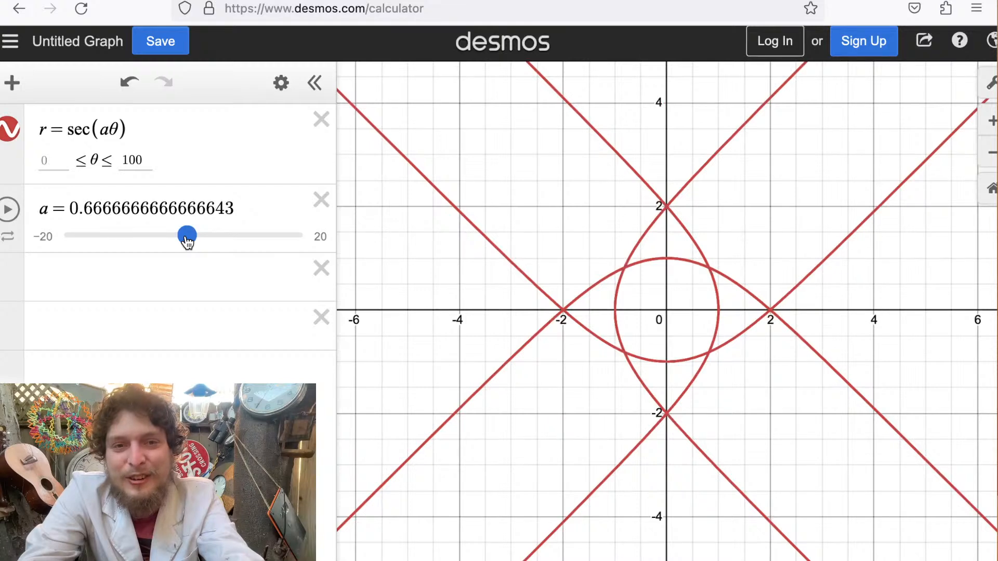
Change the equation to the inequality r ≤ sec(aθ) and raise slider a to about 2.667.
drag(65, 131, 54, 131)
text(<)
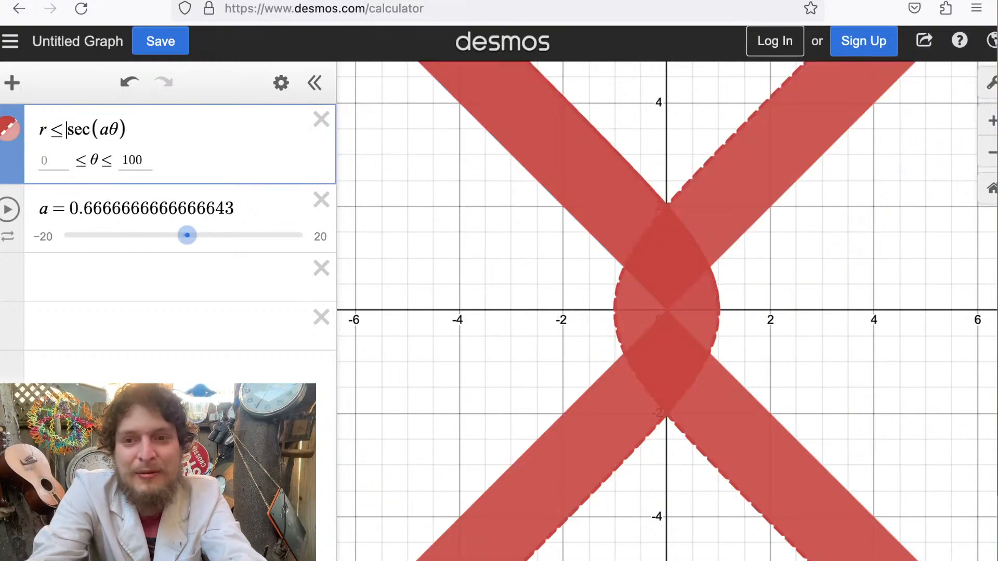
mouse_move(190, 240)
mouse_down()
mouse_move(157, 242)
mouse_move(198, 235)
mouse_up()
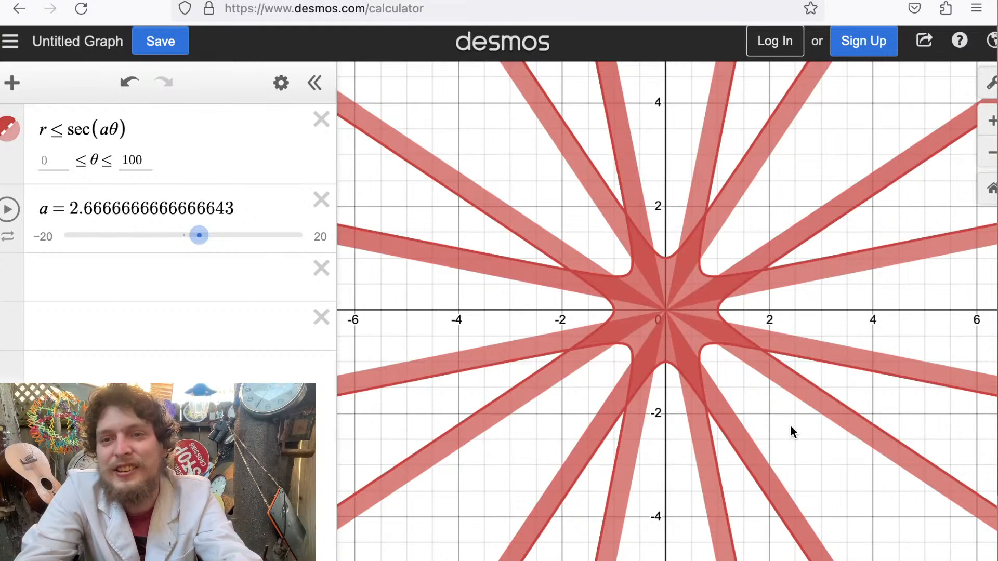
scroll(775, 408, up, 3)
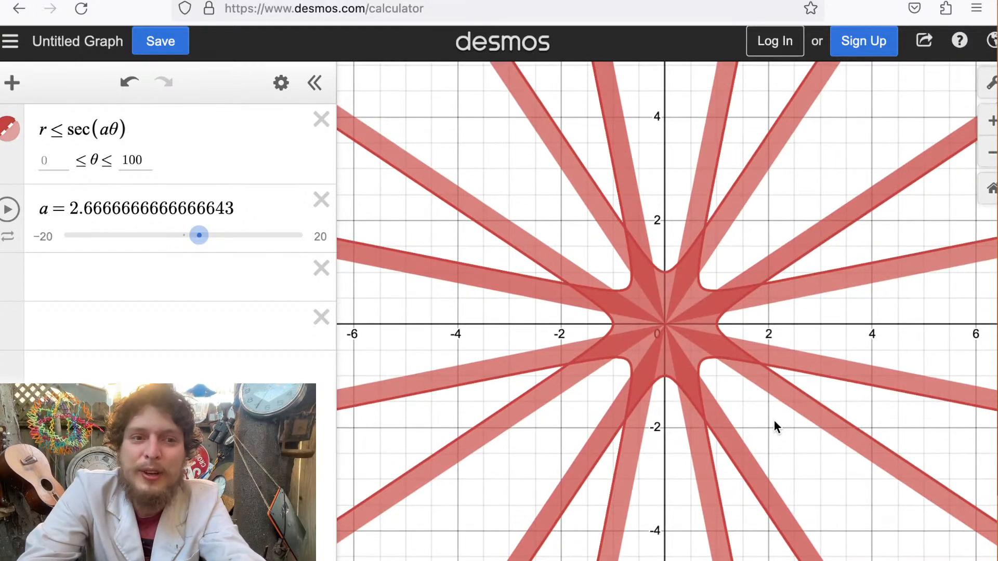
scroll(775, 422, up, 2)
scroll(775, 424, down, 5)
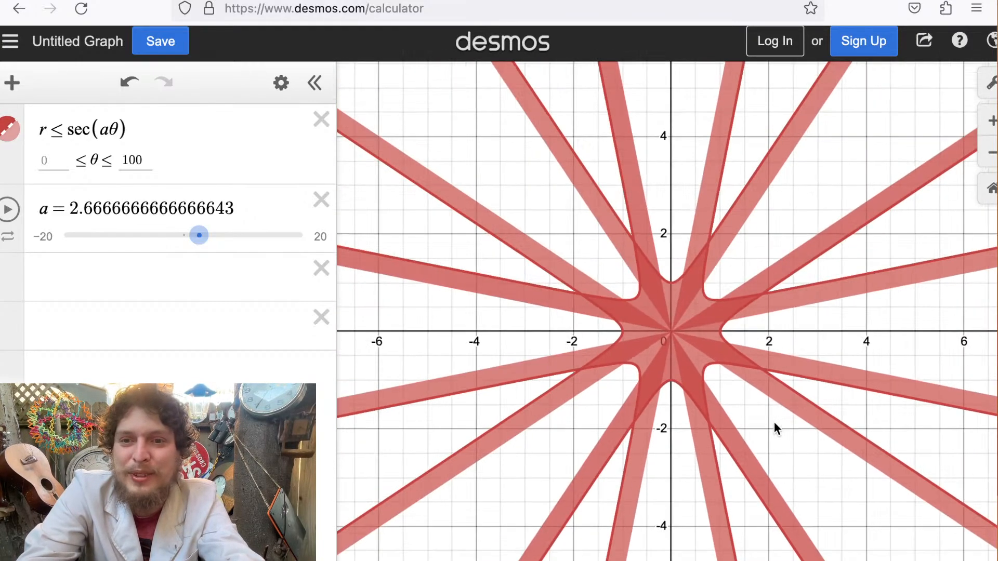
drag(806, 429, 748, 372)
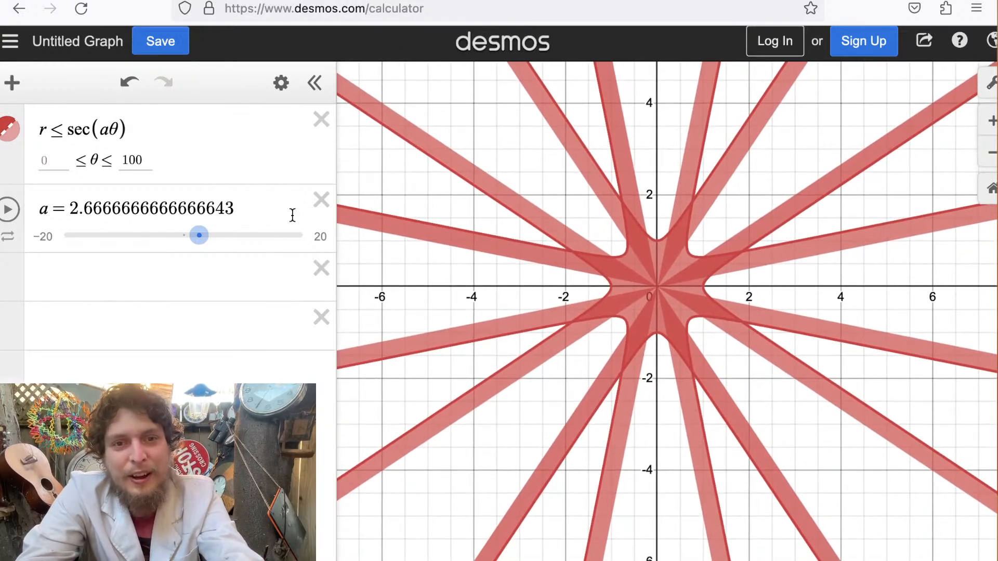
Turn the inequality back into an equation and add θ to plot r = sec(aθ) + θ.
click(145, 134)
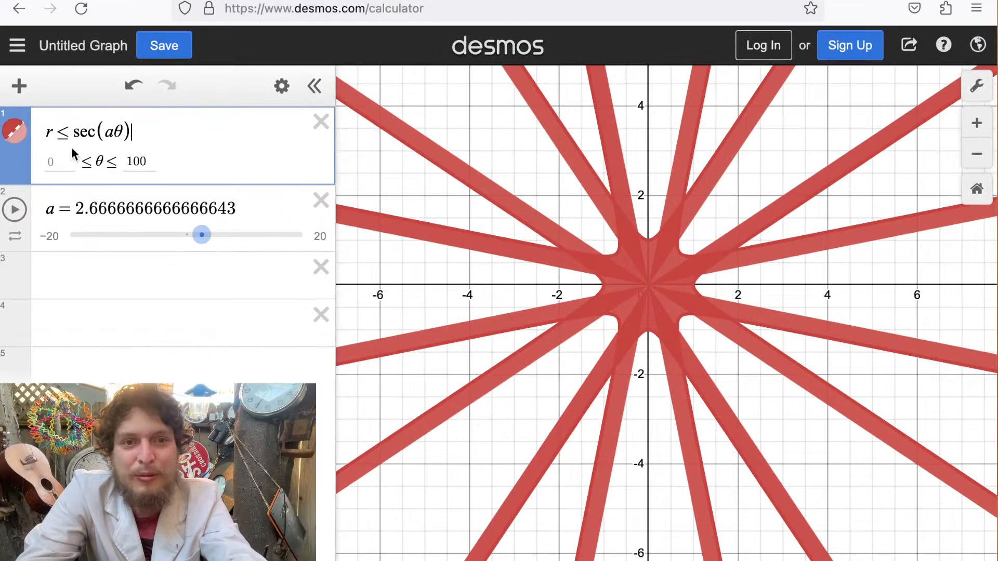
drag(63, 133, 60, 133)
text(=)
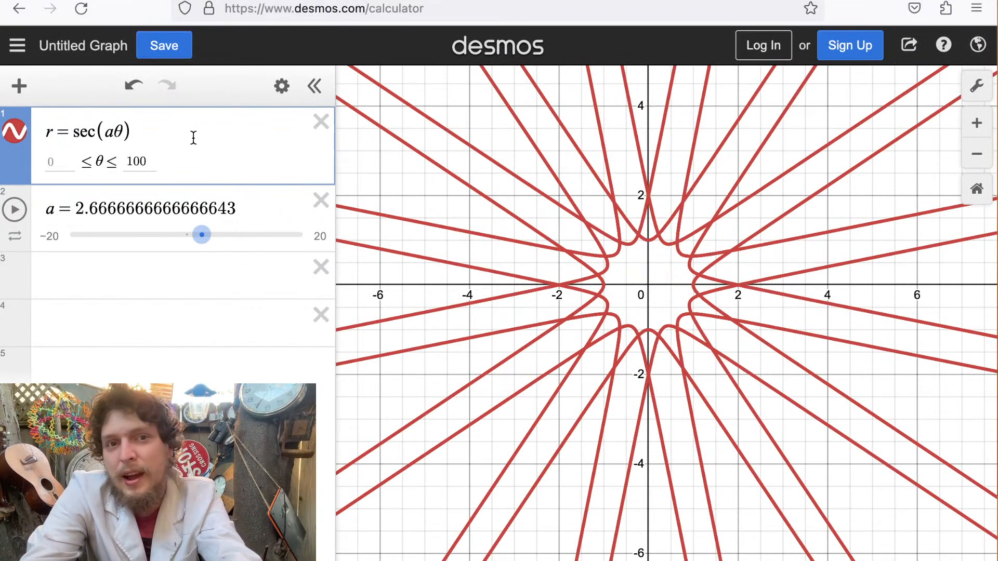
text(+)
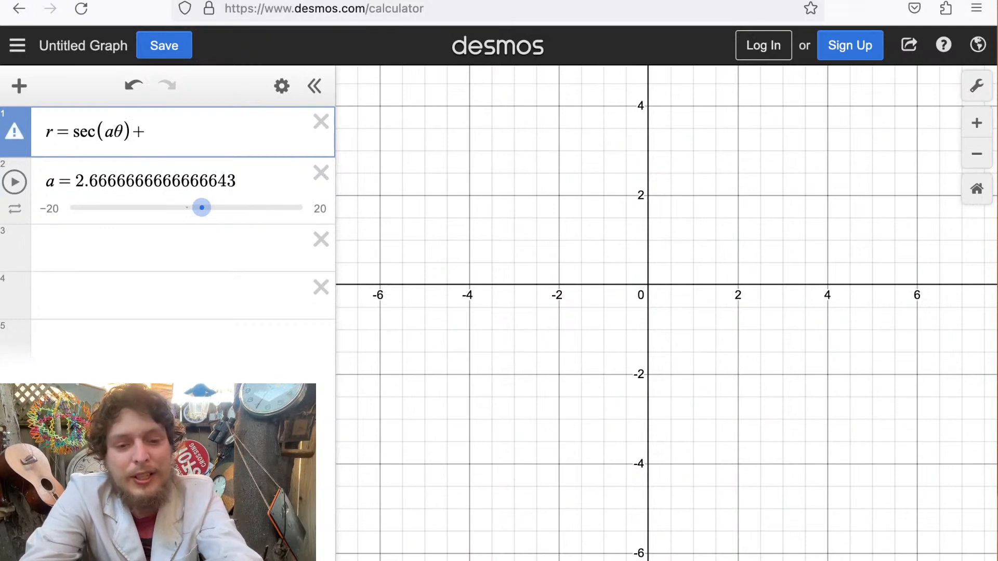
text(theta)
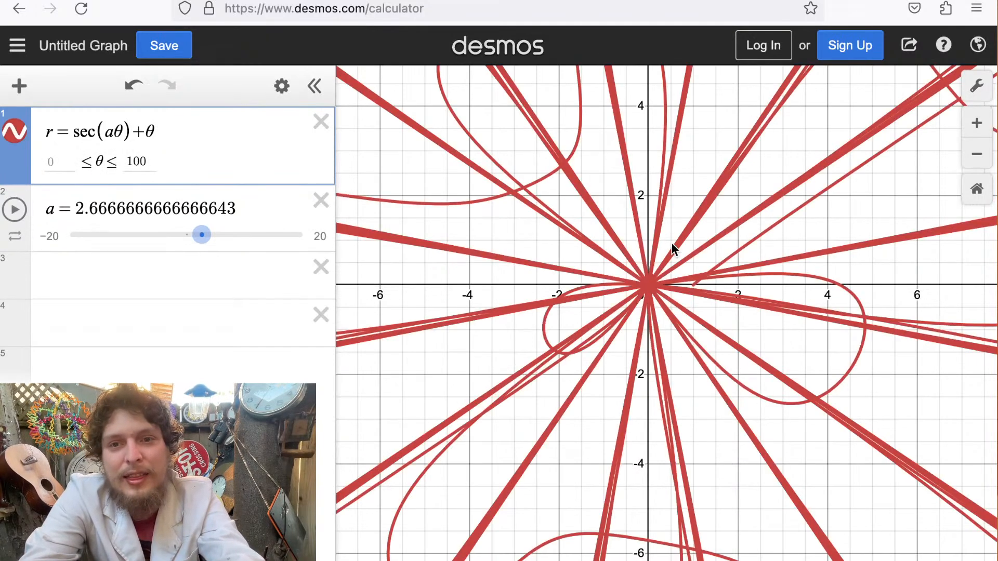
click(658, 317)
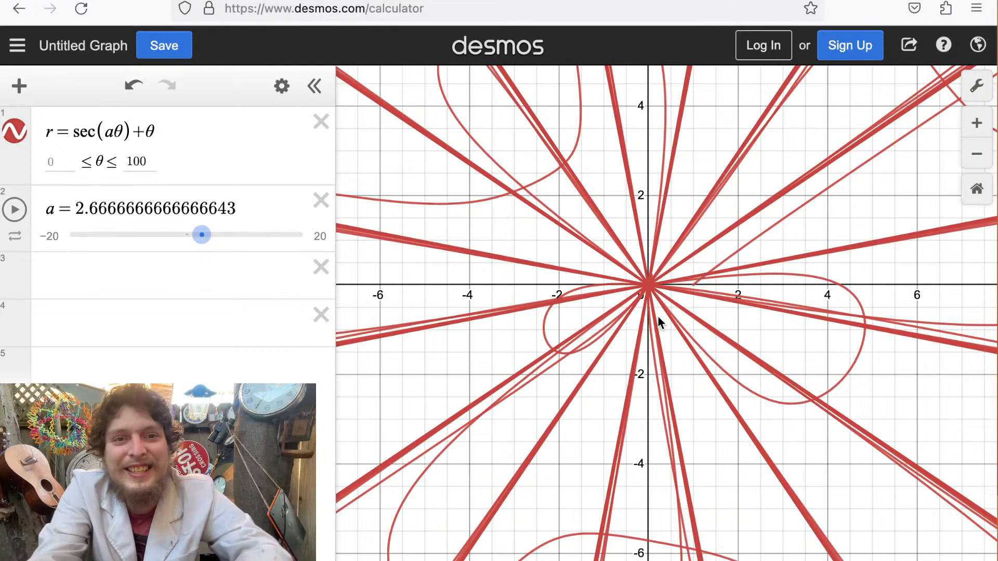
Replace sec with sin in the equation, then delete the added θ term to leave r = sin(aθ).
mouse_move(92, 130)
mouse_down()
mouse_move(49, 134)
mouse_move(77, 134)
mouse_up()
click(77, 134)
text(in)
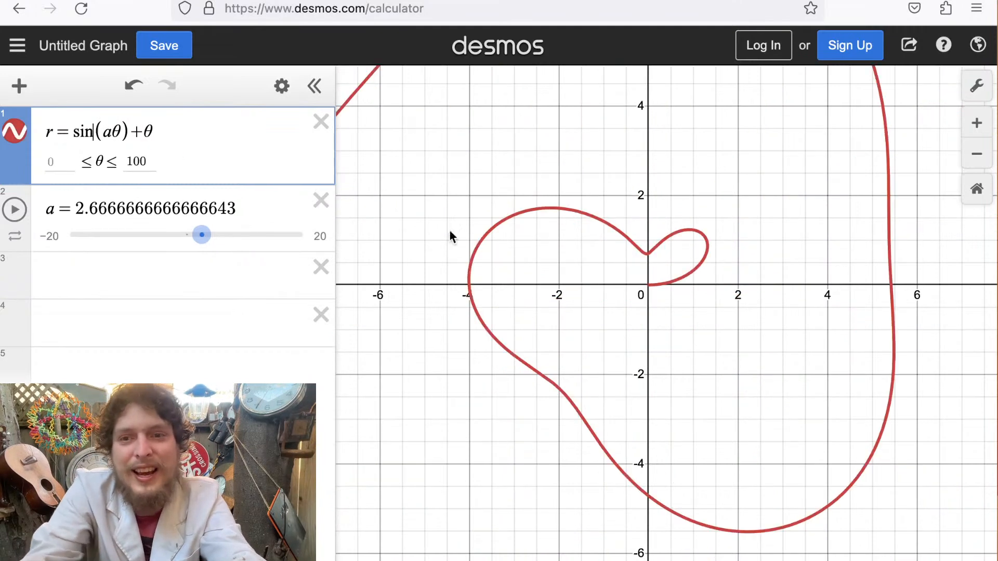
drag(130, 134, 194, 133)
key(BackSpace)
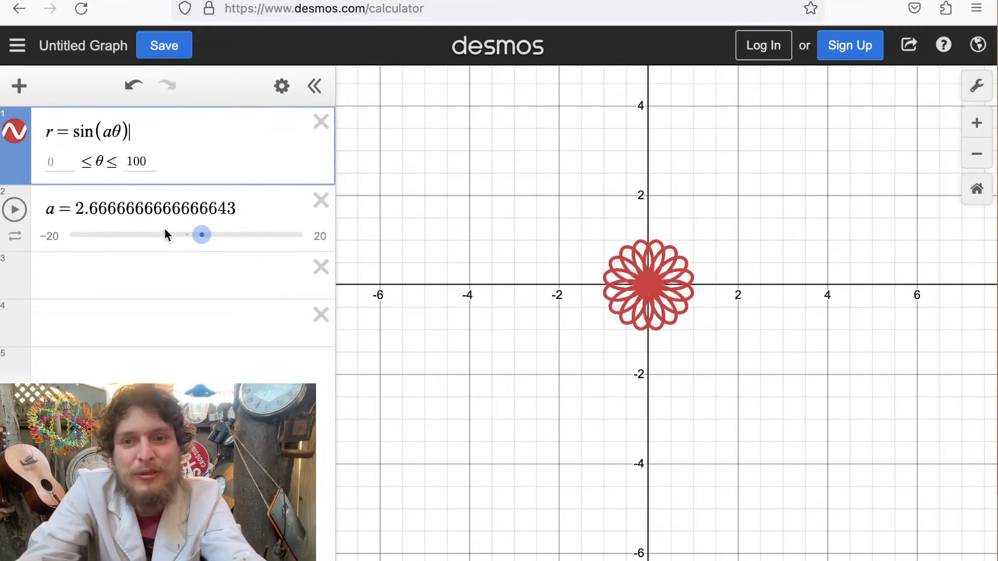
Move slider a up slightly and then down to −6.
drag(202, 235, 208, 238)
drag(217, 236, 151, 248)
click(133, 127)
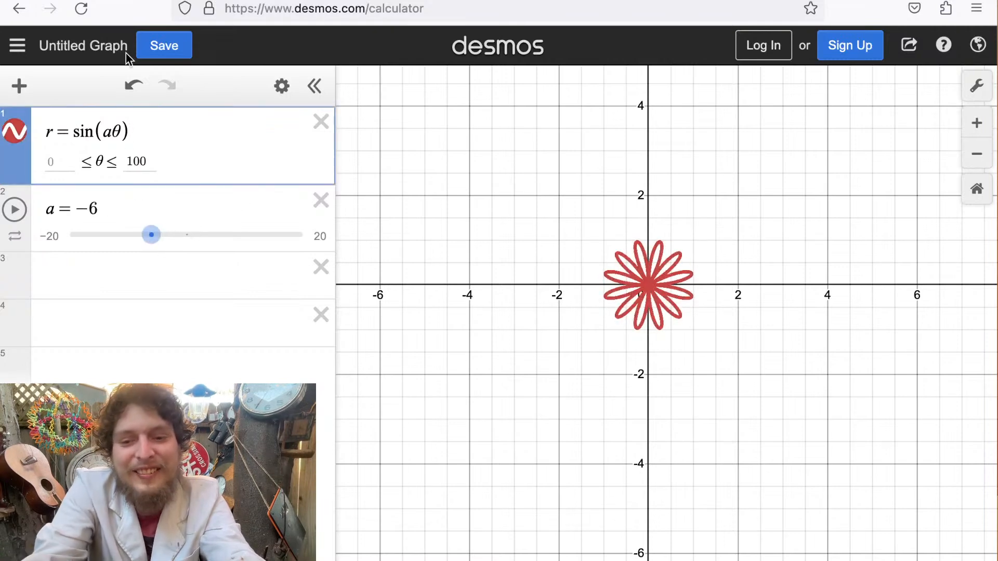
Add θ to the equation to plot r = sin(aθ) + θ and examine the curve around the origin and from farther out.
text(+theta)
click(529, 247)
scroll(634, 300, down, 10)
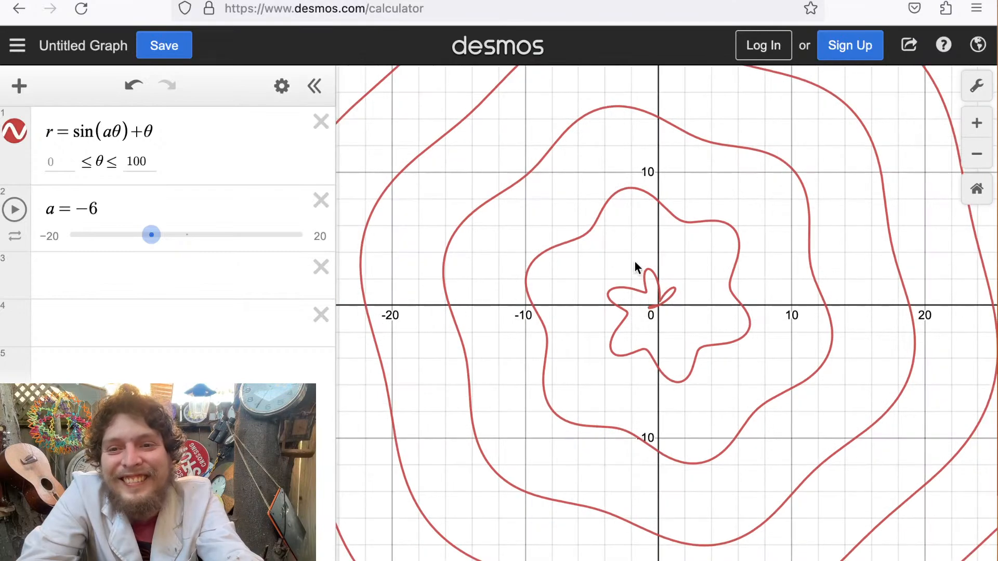
scroll(653, 291, up, 20)
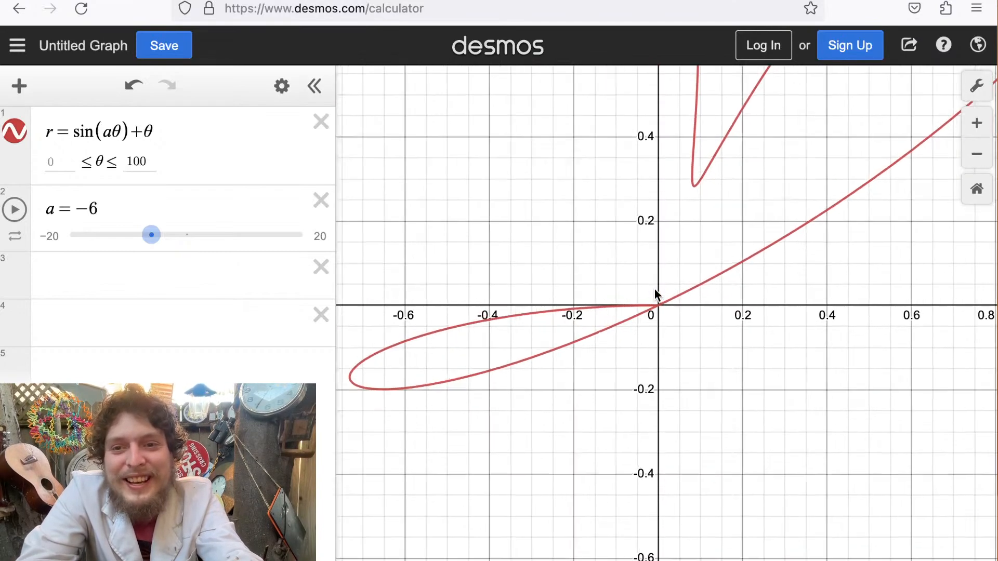
scroll(635, 307, down, 12)
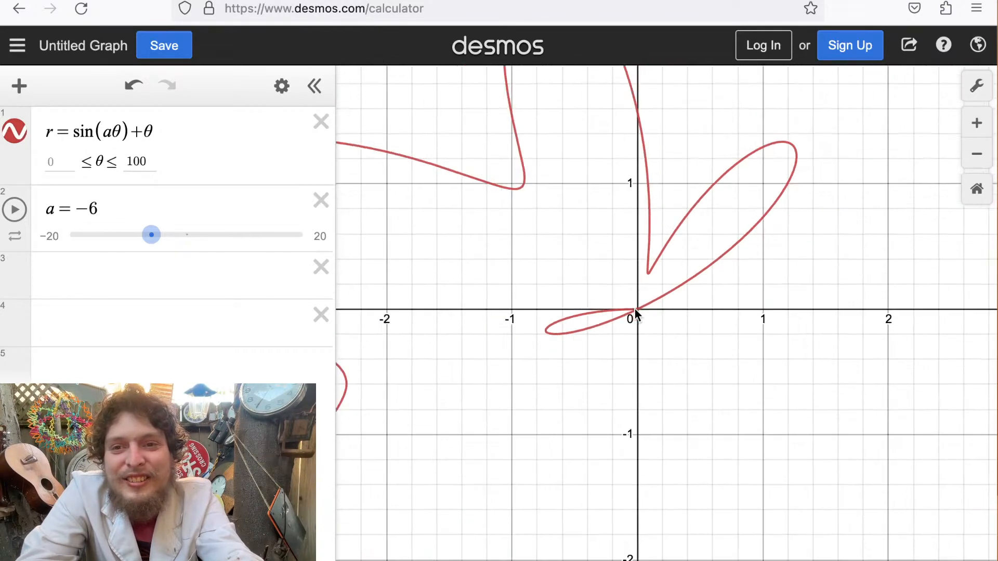
scroll(629, 328, down, 15)
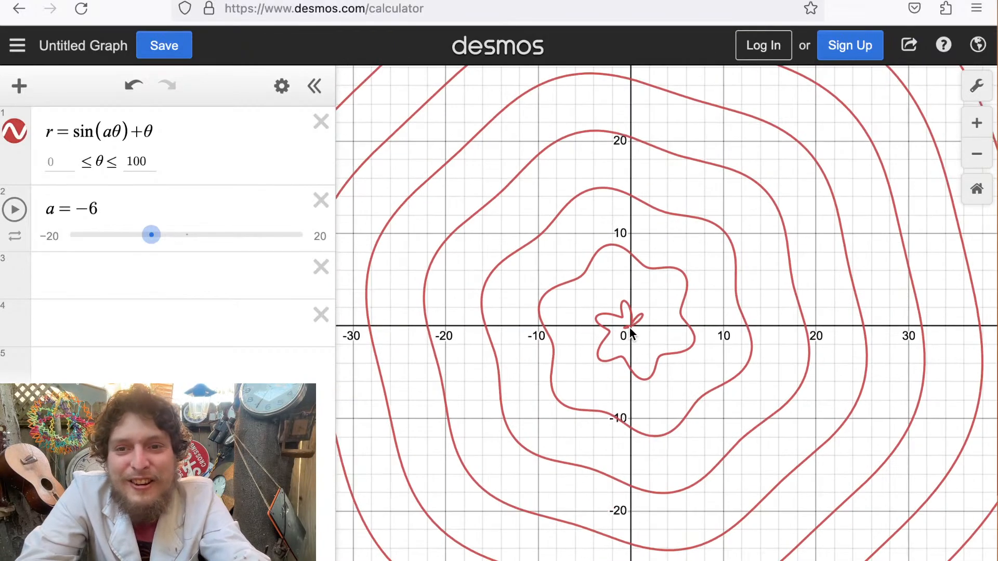
scroll(629, 328, up, 15)
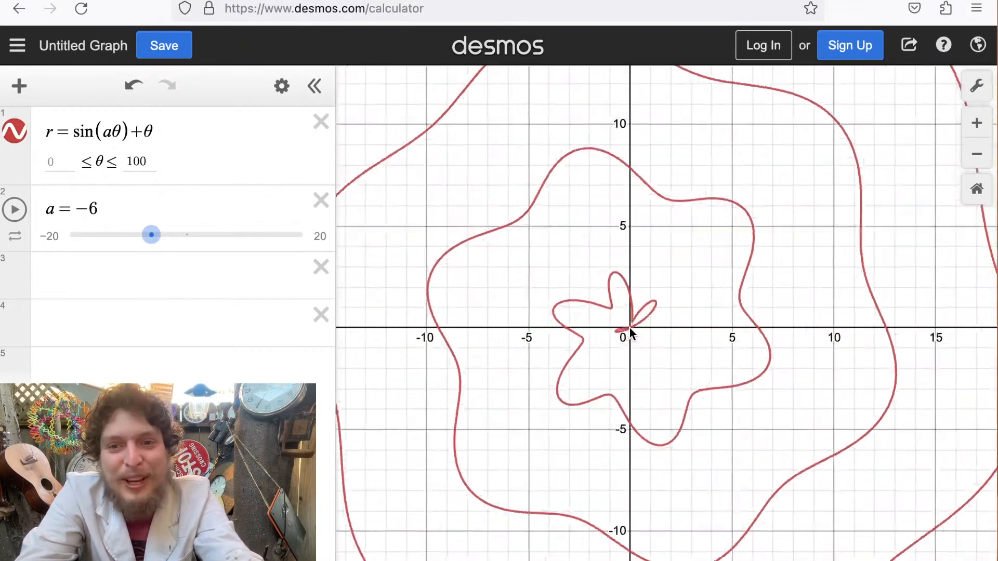
scroll(629, 328, down, 8)
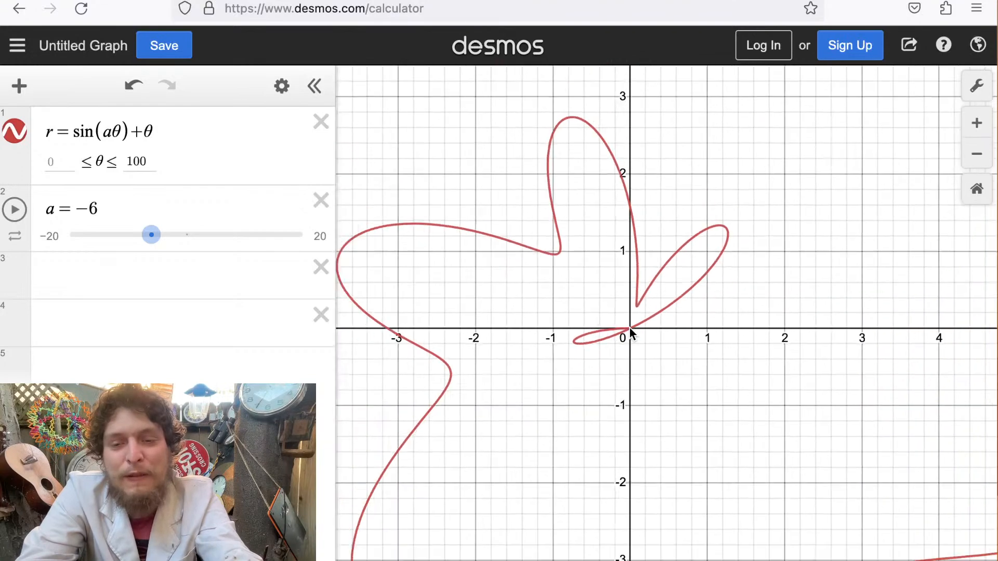
Replace sin with sec to plot r = sec(aθ) + θ and inspect the curve at several scales.
double_click(91, 130)
text(sec)
scroll(588, 300, up, 3)
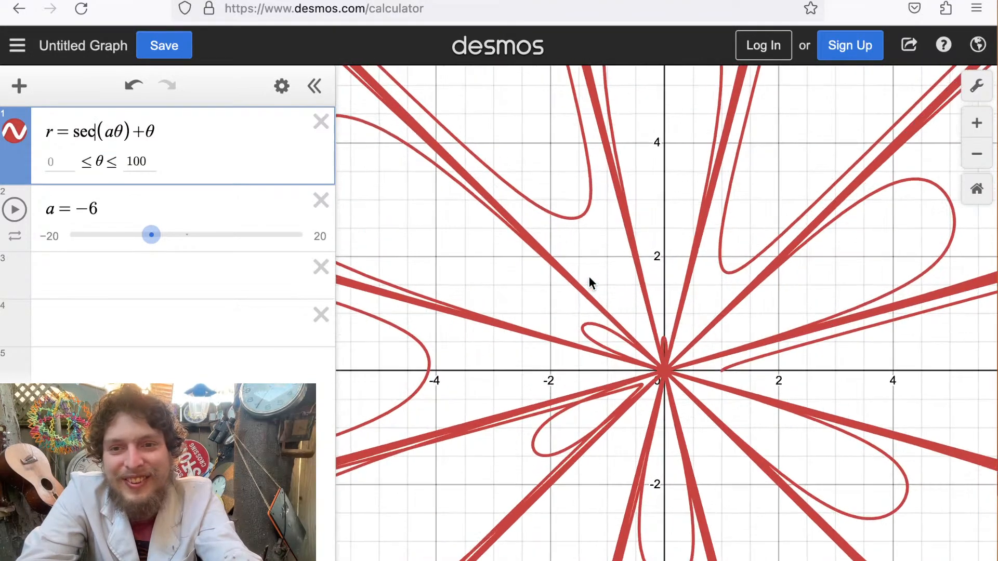
scroll(585, 292, down, 9)
scroll(585, 297, down, 3)
scroll(585, 298, up, 15)
scroll(586, 298, up, 4)
scroll(586, 297, down, 10)
scroll(586, 297, down, 3)
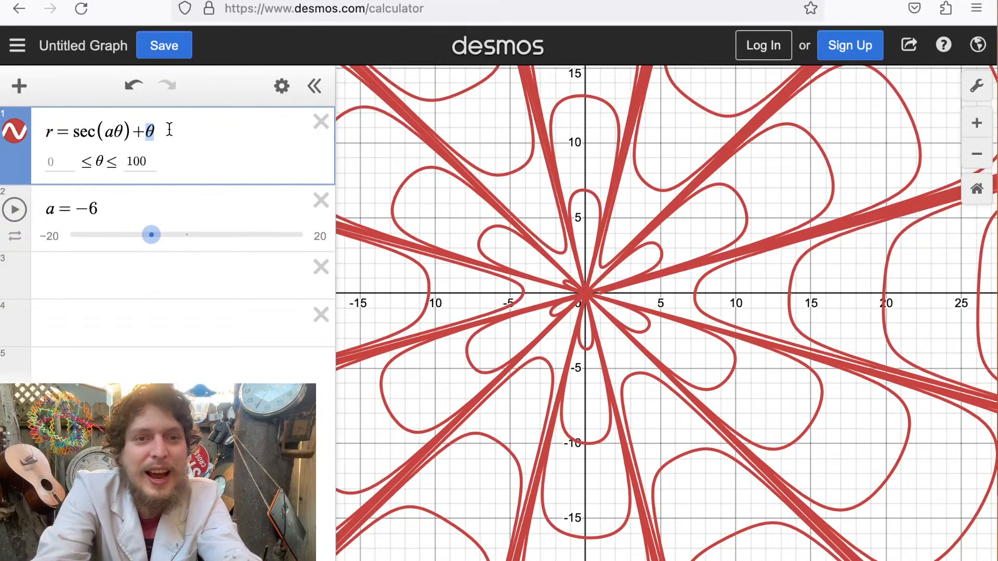
Replace the added θ with sin(aθ), then raise slider a to about −2.333 and on to about 1.333.
text(sin()
text(atheta)
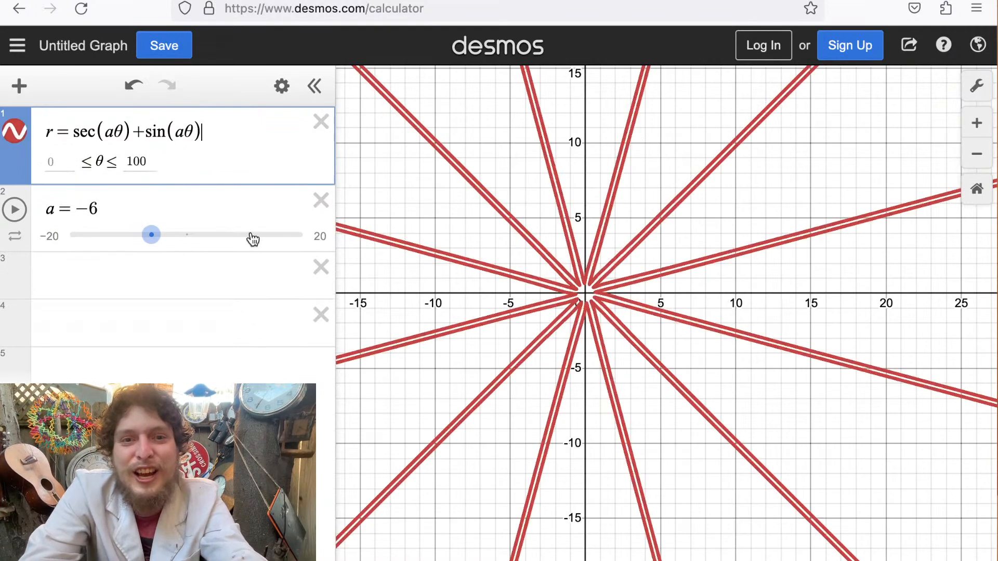
drag(150, 236, 175, 239)
scroll(623, 310, up, 3)
scroll(622, 310, up, 4)
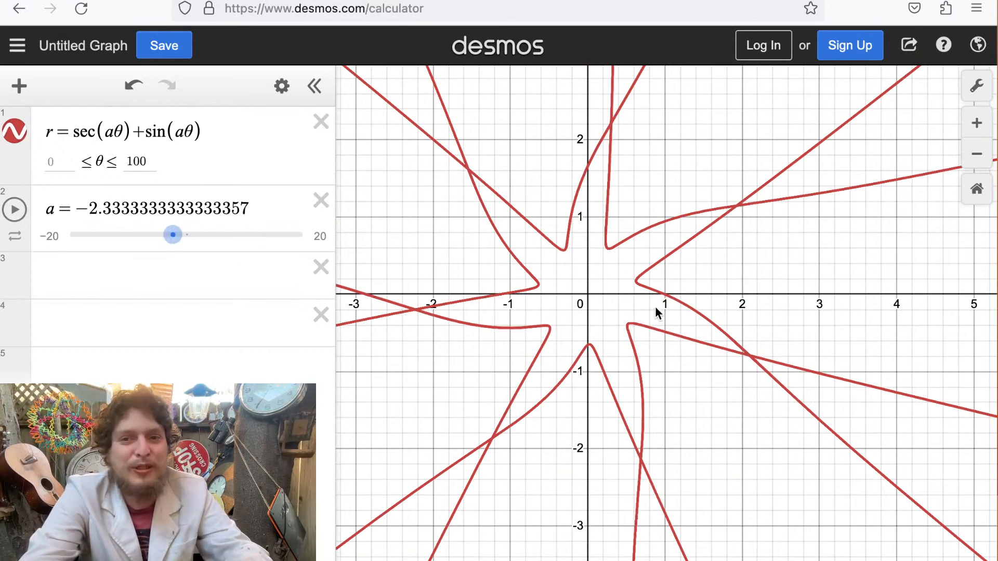
drag(169, 232, 194, 237)
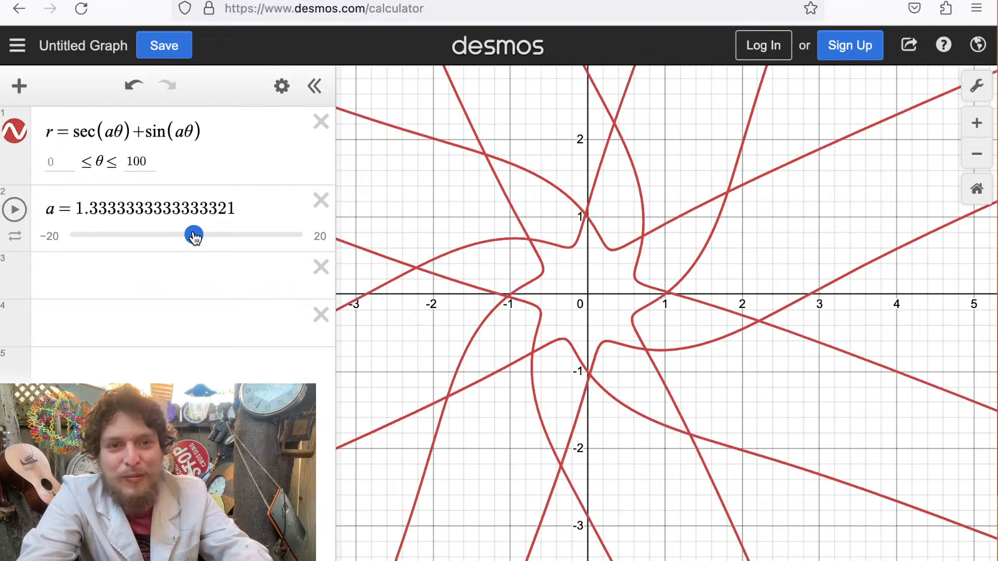
Remove a from the sine term to leave sin(θ), then lower slider a to about −1.833.
click(176, 131)
key(Delete)
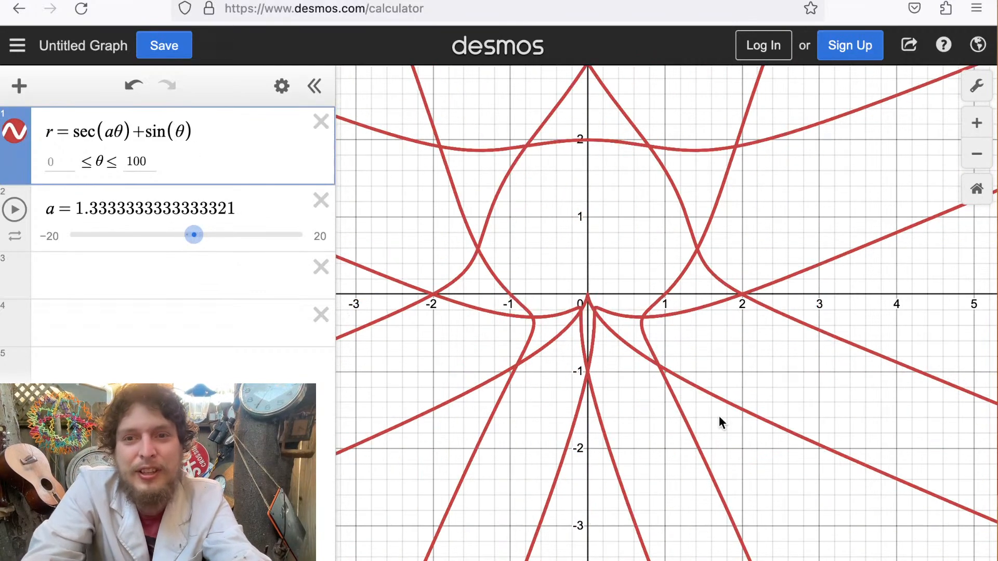
click(681, 386)
drag(583, 305, 631, 382)
drag(196, 239, 179, 242)
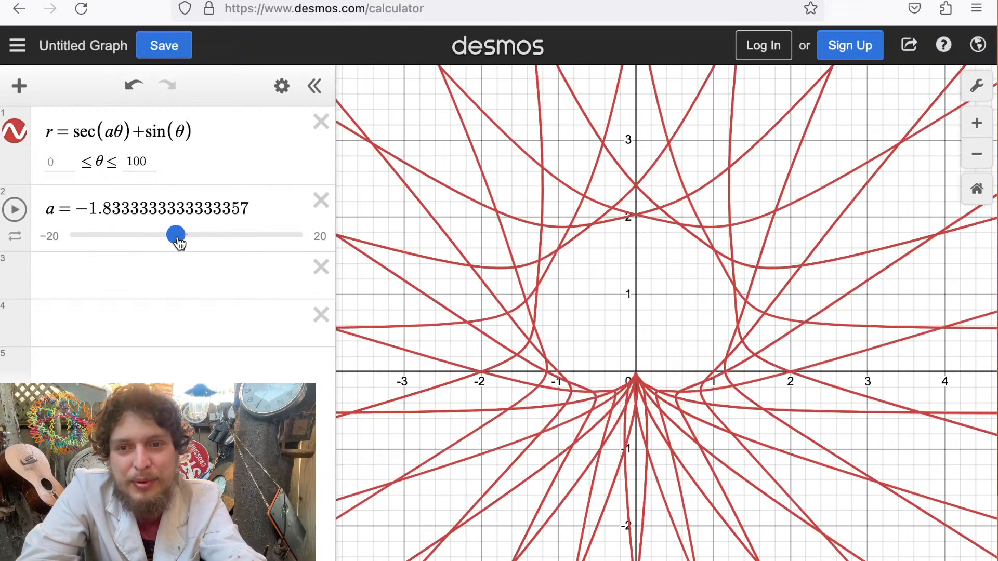
Change the sine term to sin(bθ), create a slider for b and set b to 1.6.
click(174, 130)
text(b)
click(109, 163)
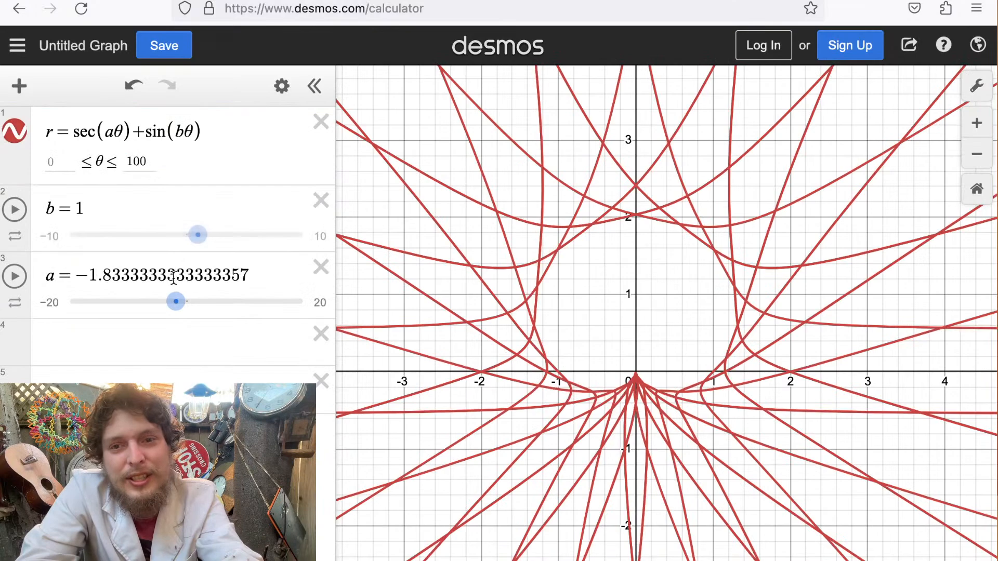
mouse_move(196, 239)
mouse_down()
mouse_move(186, 238)
mouse_move(204, 238)
mouse_up()
scroll(609, 401, up, 10)
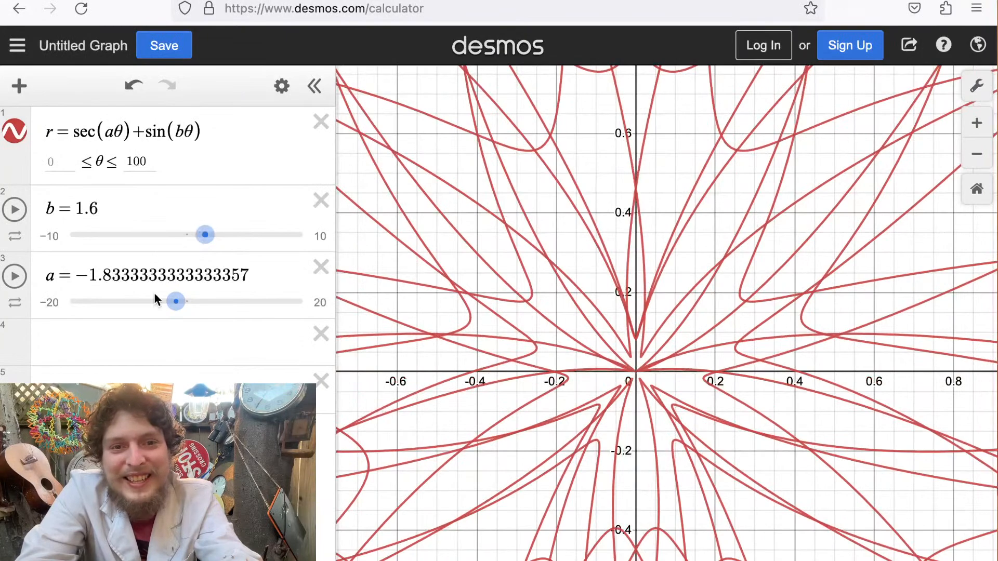
Vary both sliders, ending with b at −1.1 and a at −5, and examine the curve around the origin.
mouse_move(176, 302)
mouse_down()
mouse_move(155, 302)
mouse_move(186, 301)
mouse_up()
drag(205, 235, 174, 234)
scroll(673, 376, down, 5)
scroll(673, 372, up, 5)
drag(171, 305, 151, 303)
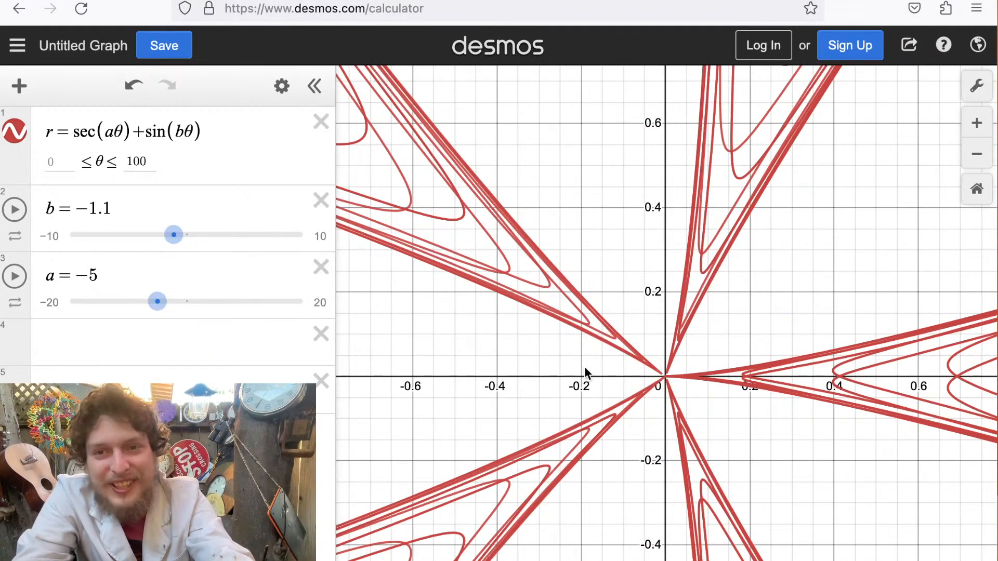
scroll(583, 358, up, 3)
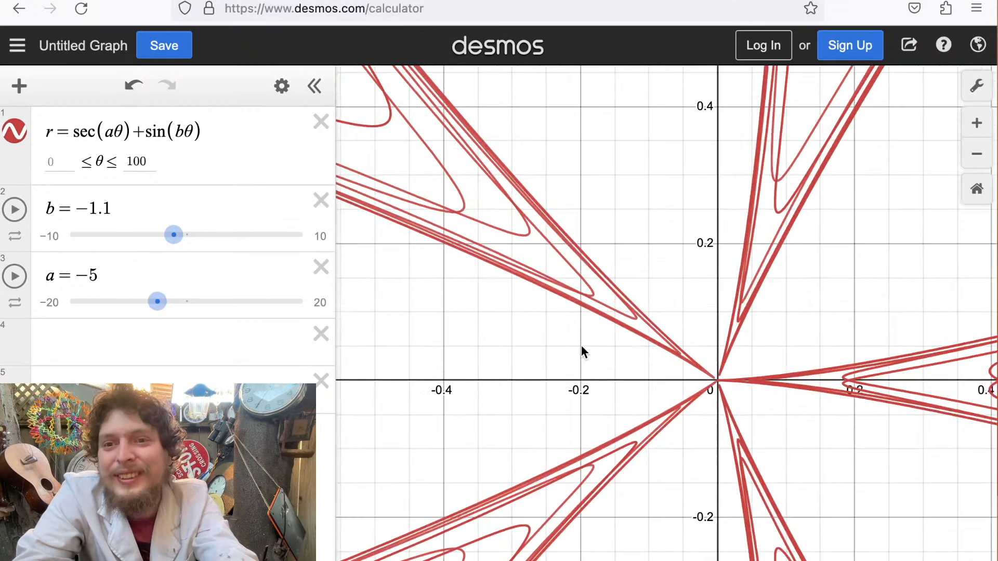
drag(723, 344, 528, 294)
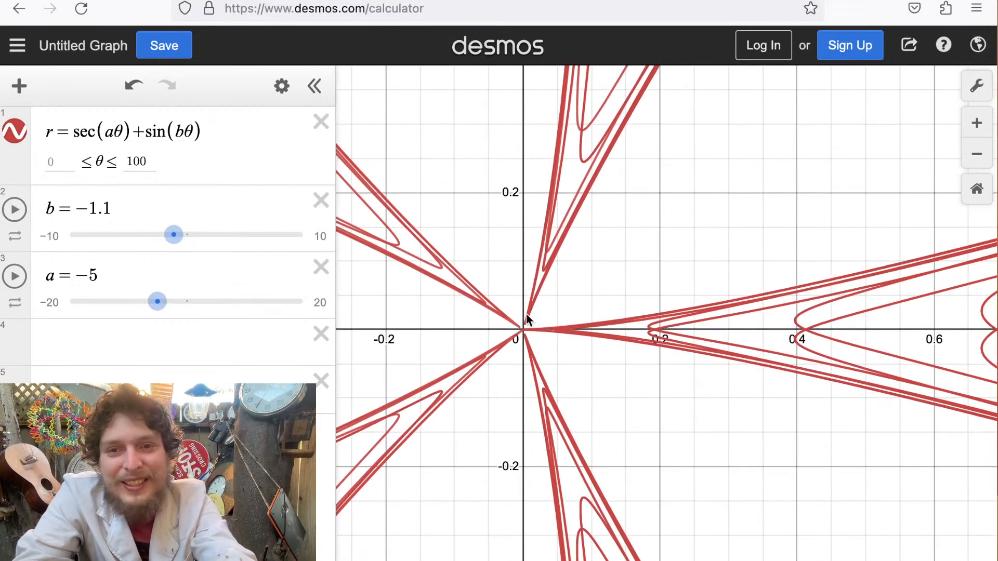
Set slider b to −1 and examine the branches of the curve both near the origin and from far out.
drag(167, 236, 170, 235)
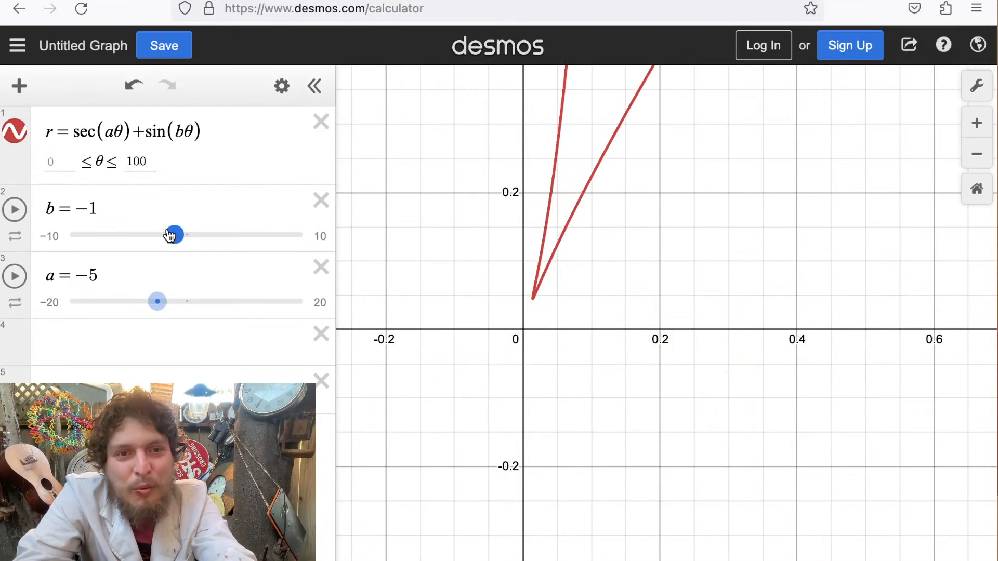
scroll(514, 375, down, 20)
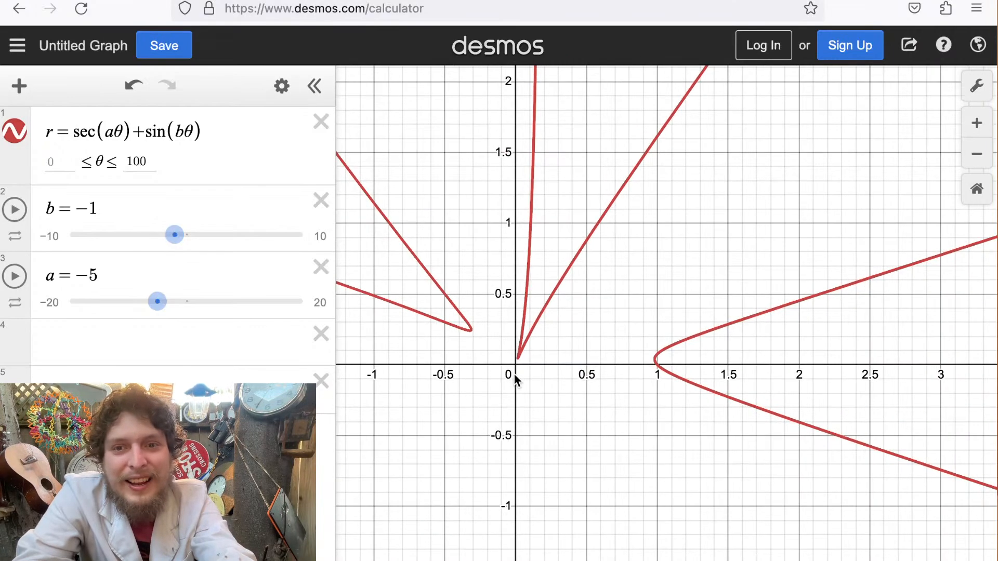
scroll(514, 374, down, 6)
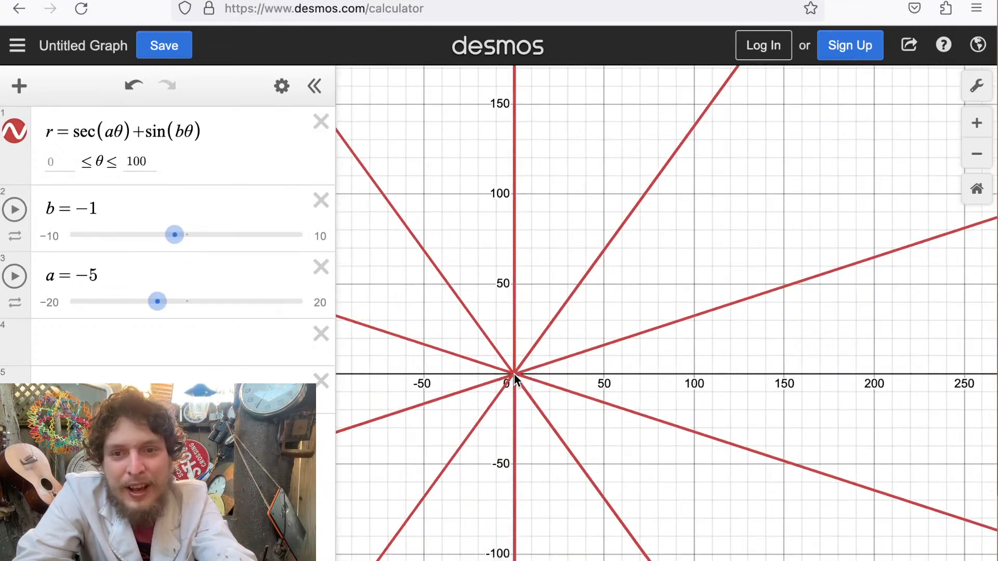
scroll(512, 364, up, 4)
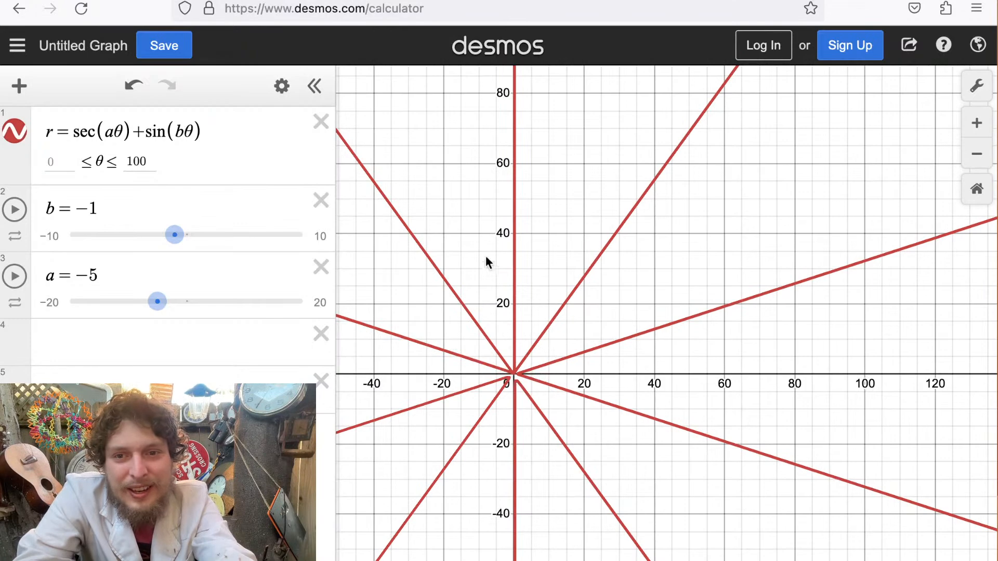
scroll(565, 394, up, 8)
drag(566, 394, 878, 379)
scroll(879, 379, up, 2)
scroll(879, 379, down, 2)
drag(754, 348, 912, 387)
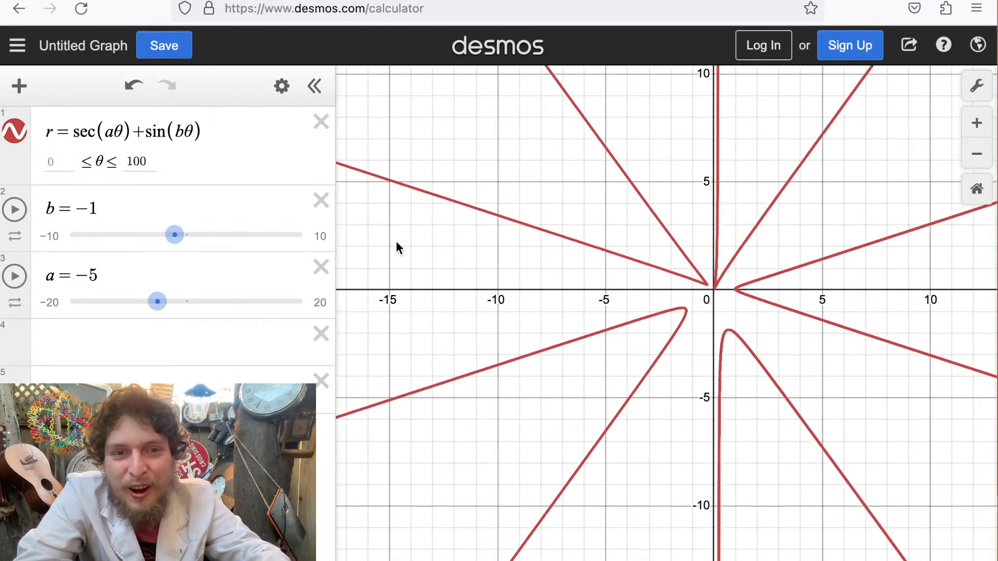
Set slider b back to −1.1 and examine the nested curves around the origin.
drag(175, 242, 174, 242)
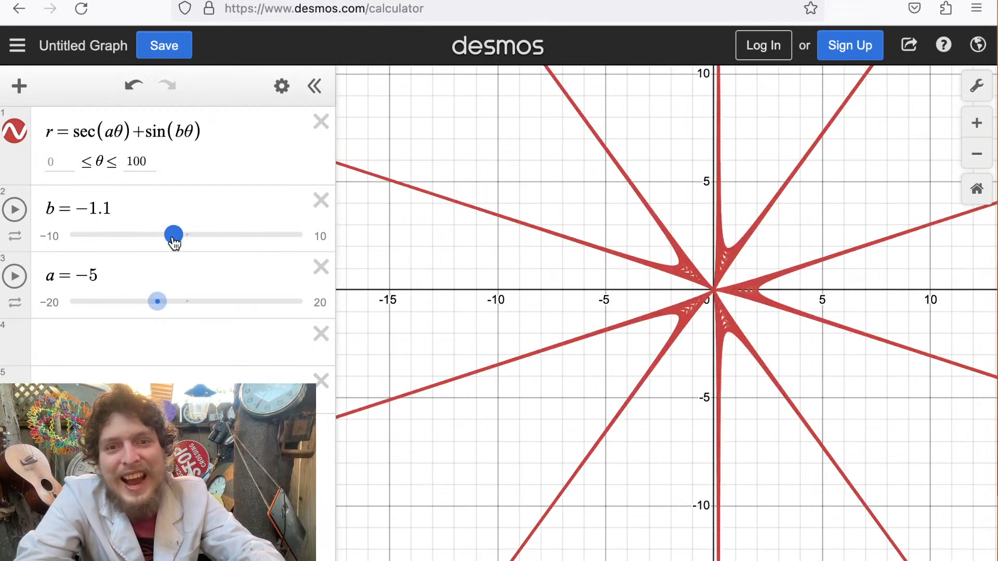
drag(694, 280, 560, 307)
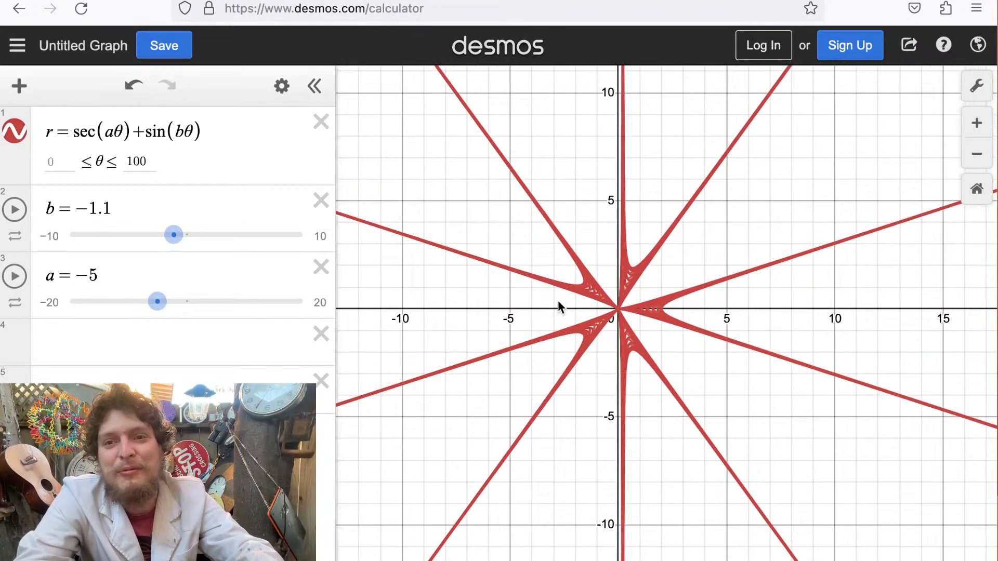
scroll(558, 272, up, 2)
scroll(557, 266, up, 10)
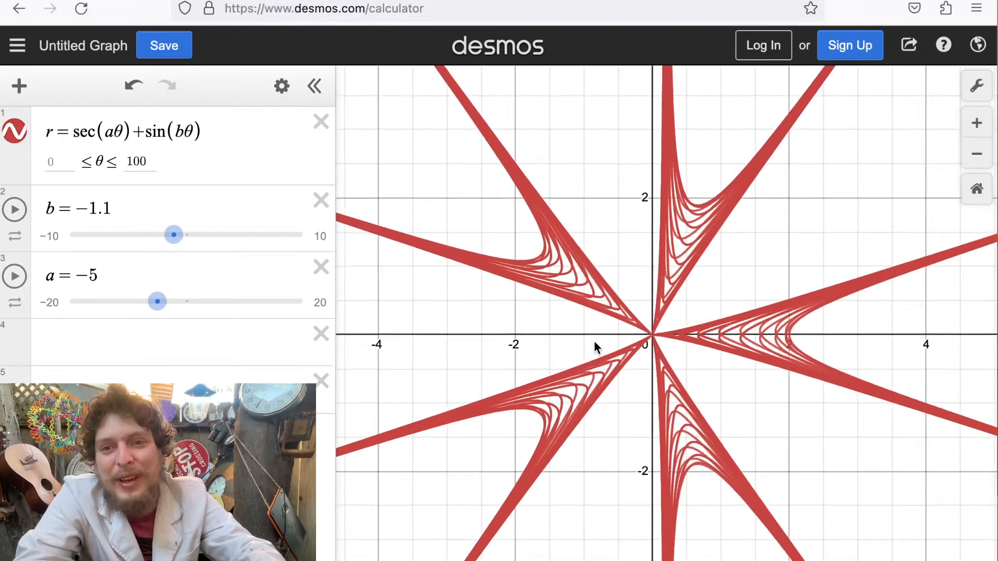
scroll(580, 326, down, 5)
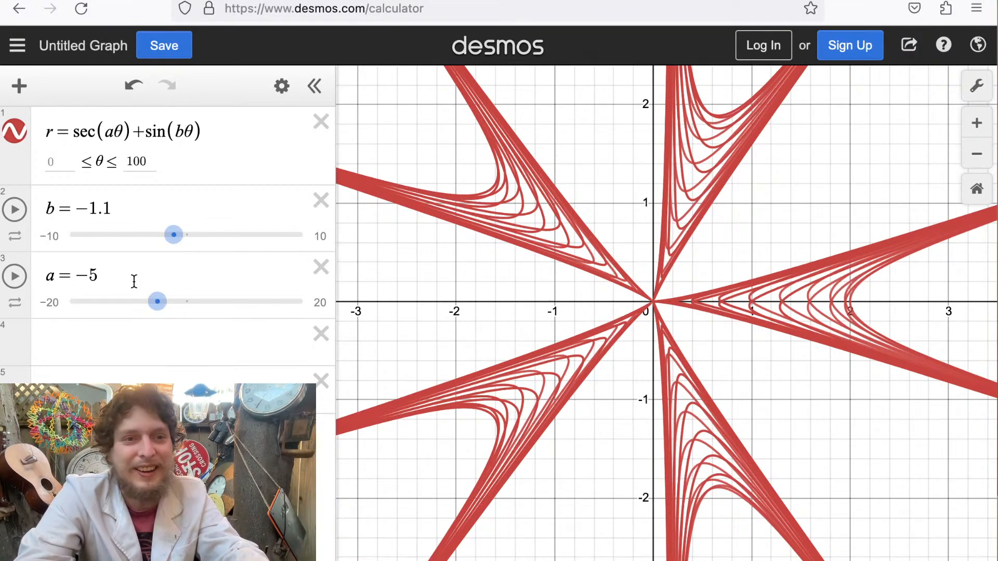
drag(640, 279, 637, 341)
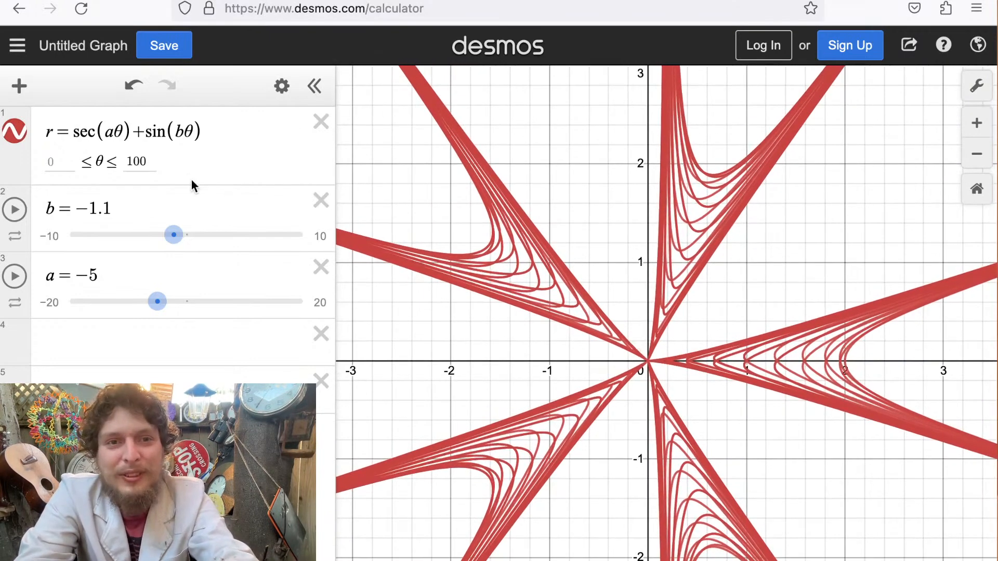
Change the plus sign before sin(bθ) to a minus and set slider b to 0.1.
double_click(137, 134)
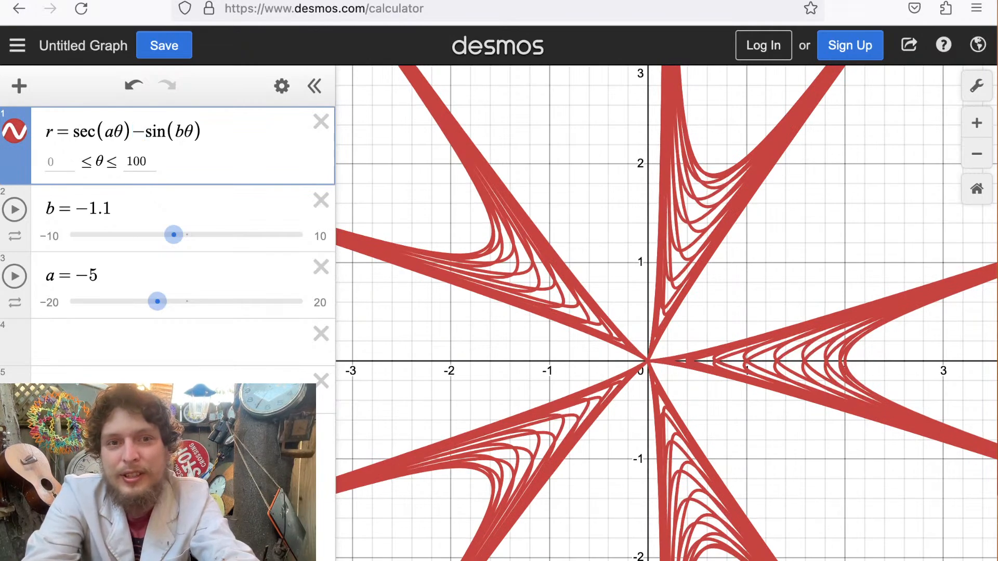
click(132, 331)
mouse_move(174, 248)
mouse_down()
mouse_move(167, 244)
mouse_move(205, 240)
mouse_move(189, 238)
mouse_up()
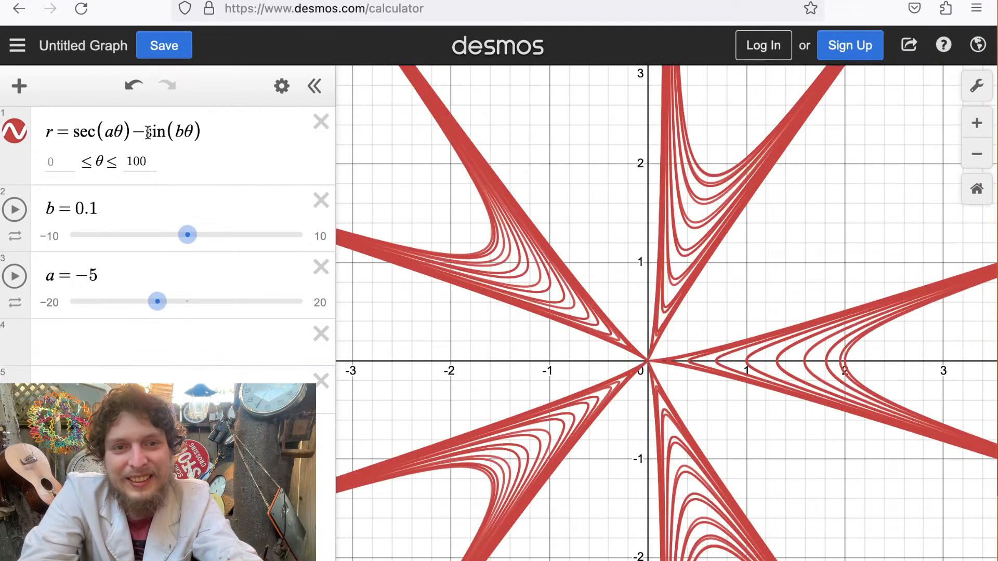
Restore the plus sign before sin(bθ), then set slider a to −3 and slider b to −1.4.
drag(150, 133, 136, 133)
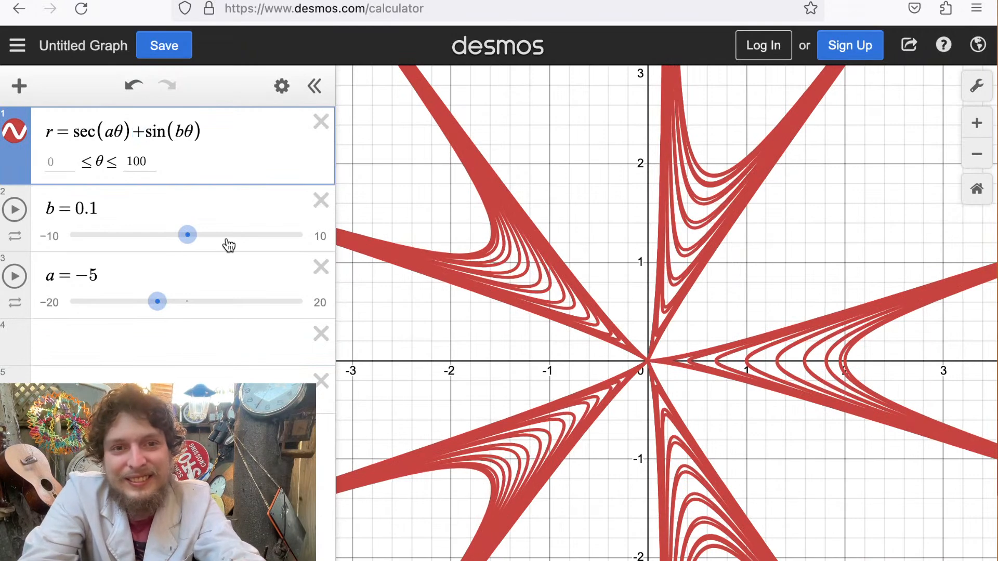
mouse_move(199, 243)
mouse_down()
mouse_move(213, 241)
mouse_move(183, 241)
mouse_move(188, 250)
mouse_up()
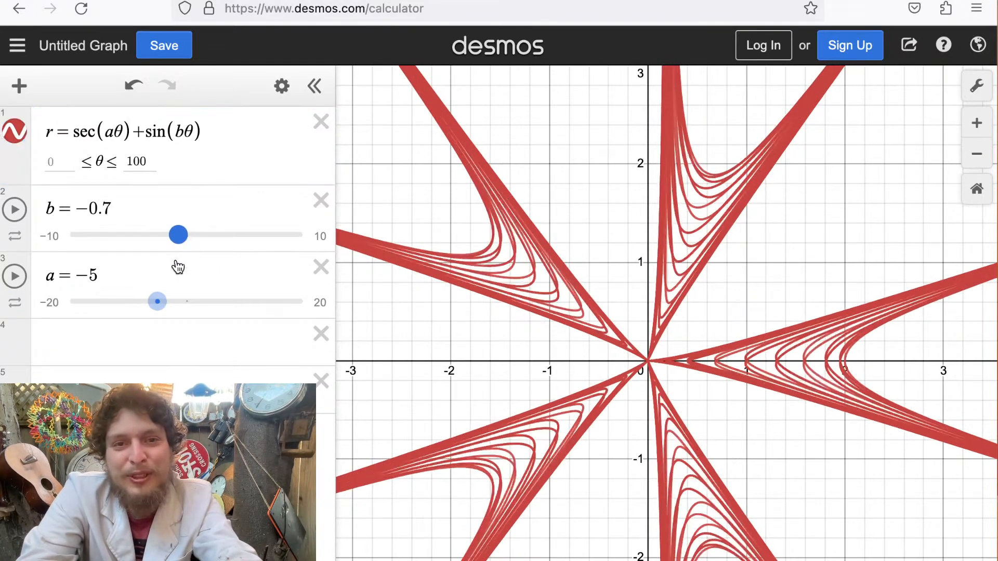
drag(156, 311, 167, 311)
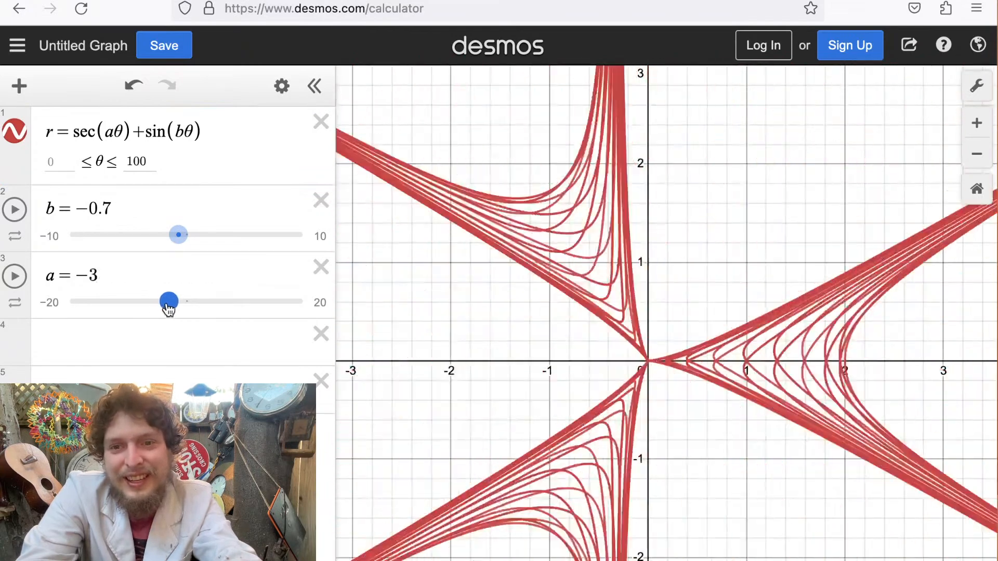
drag(182, 240, 175, 242)
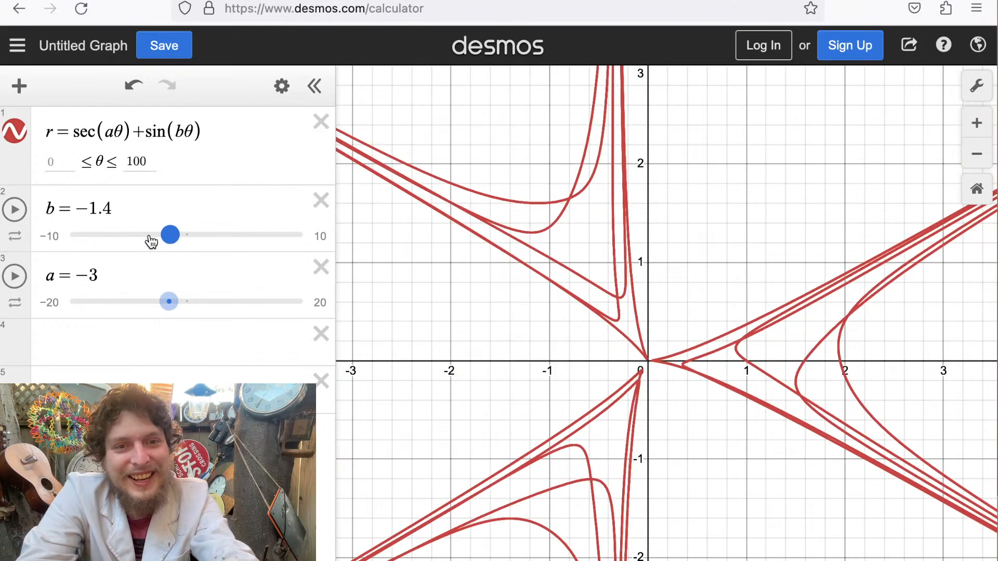
Slow slider b's animation to 0.05x, run it until b reaches about 1.98, and examine the curve near the origin.
click(11, 211)
click(12, 210)
click(17, 238)
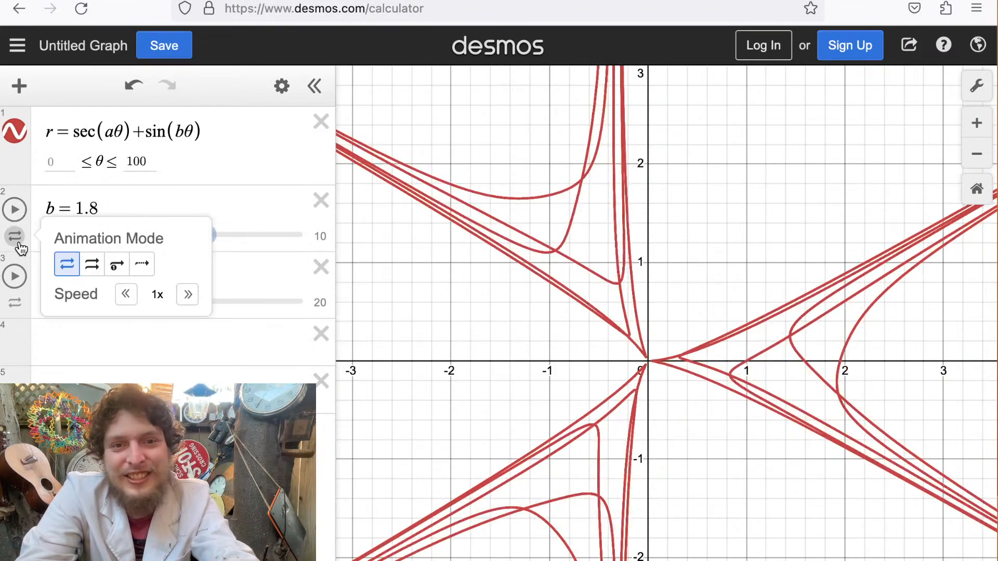
click(125, 295)
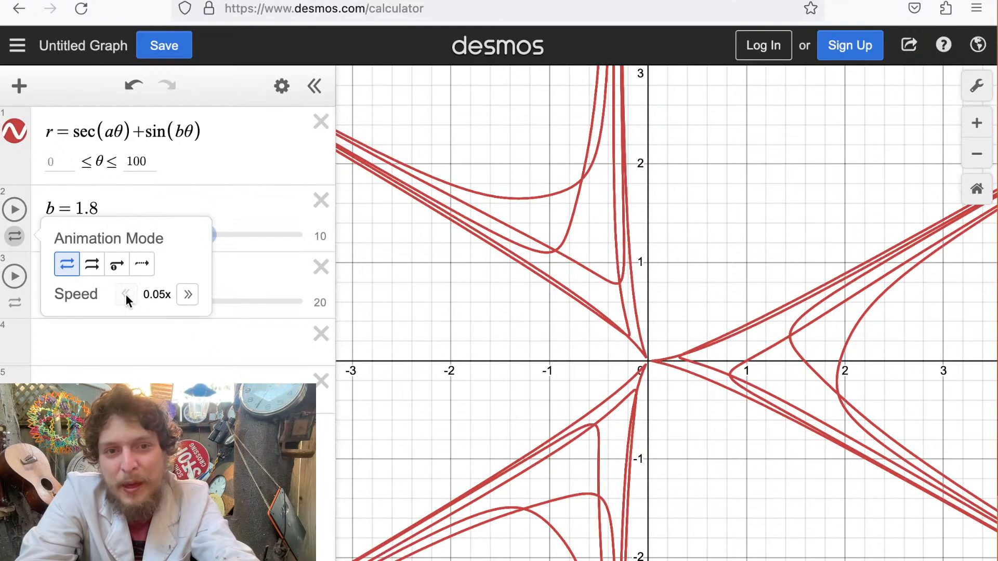
click(10, 212)
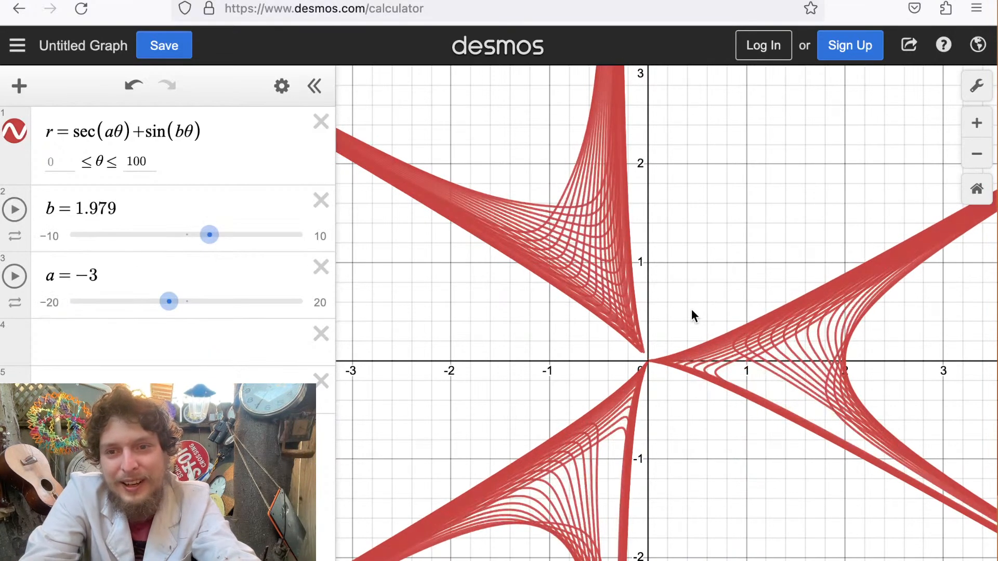
scroll(691, 309, up, 1)
scroll(671, 359, up, 8)
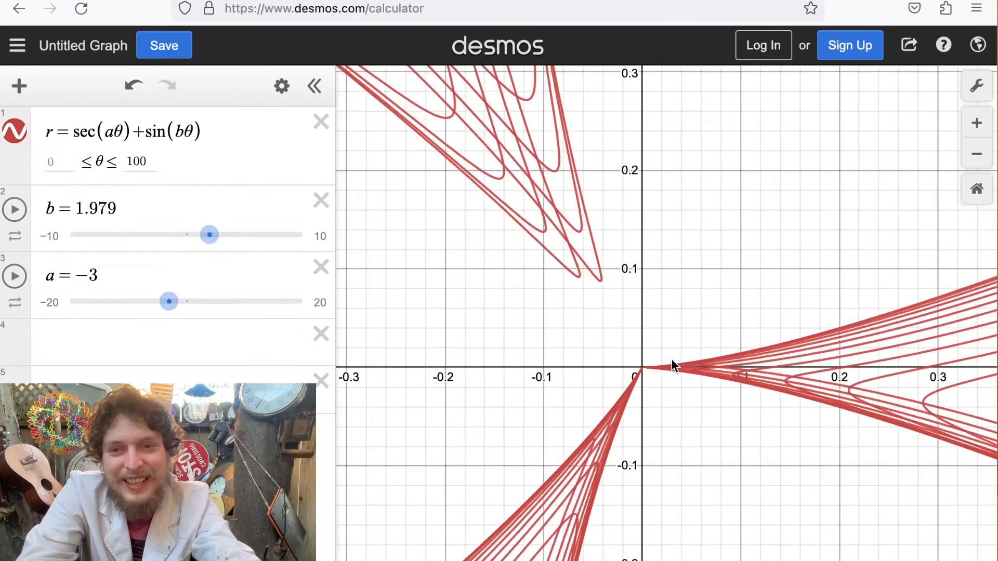
scroll(671, 359, down, 8)
Set slider b's step to 0.01 and animate b to 2.18.
click(49, 236)
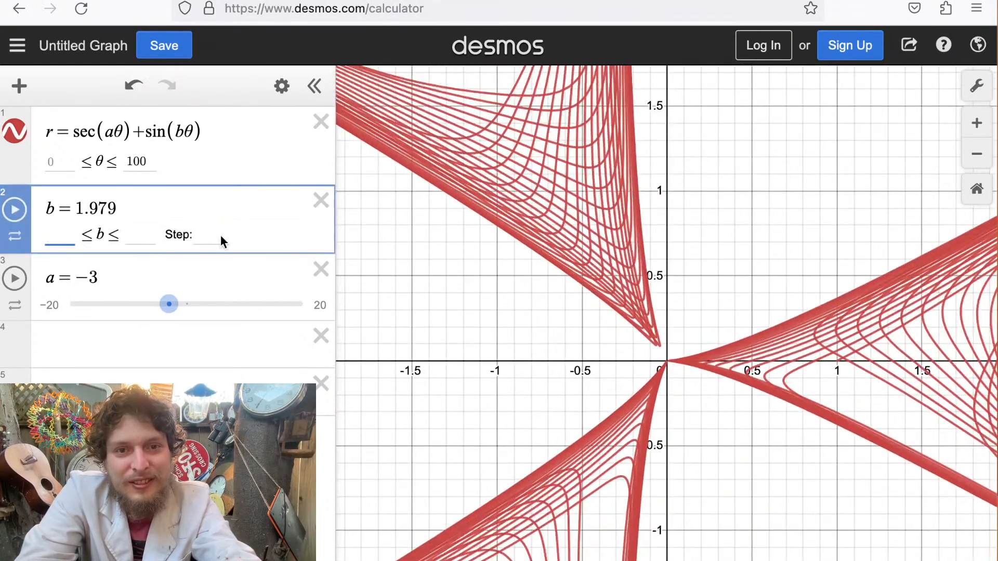
text(.01)
key(Return)
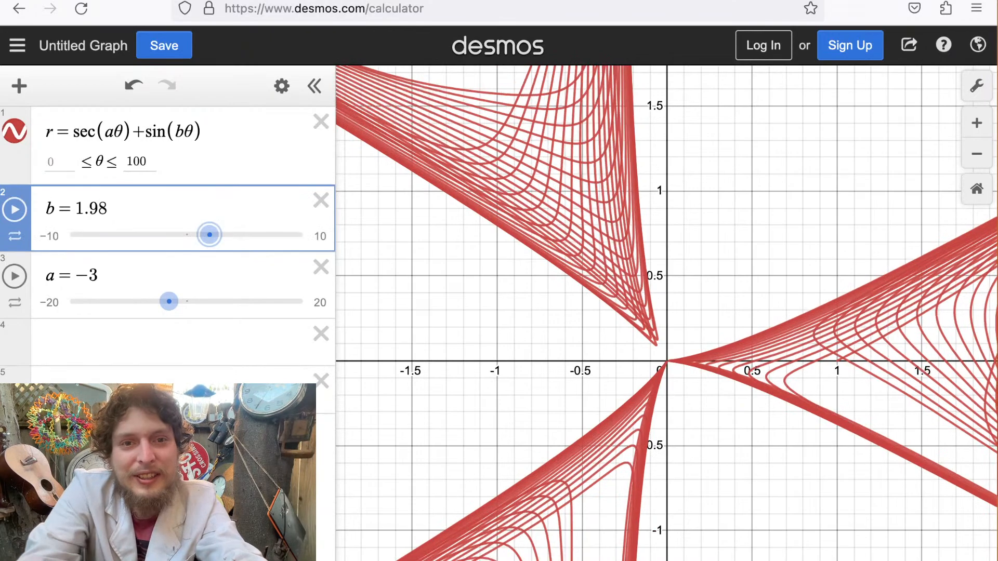
click(15, 212)
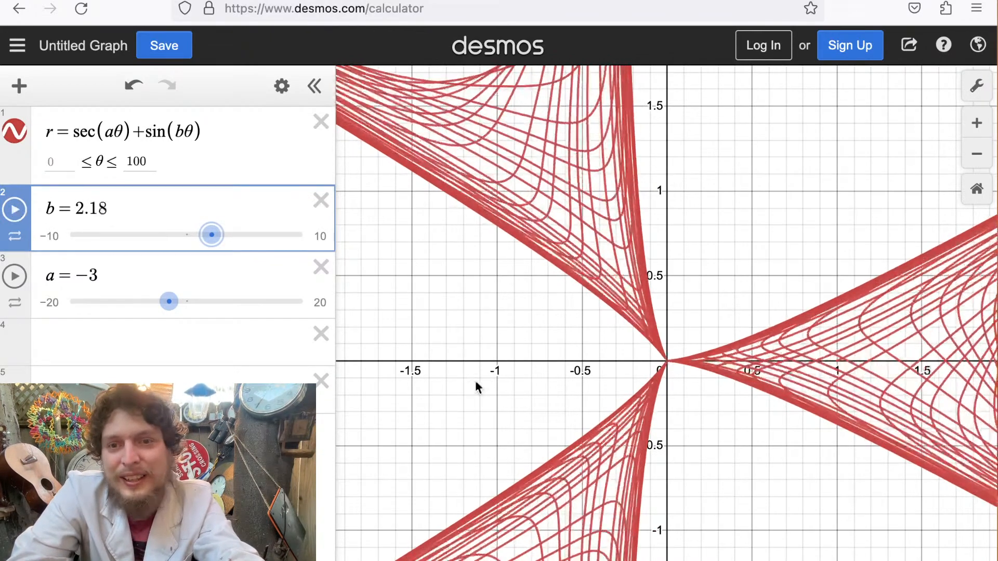
click(15, 236)
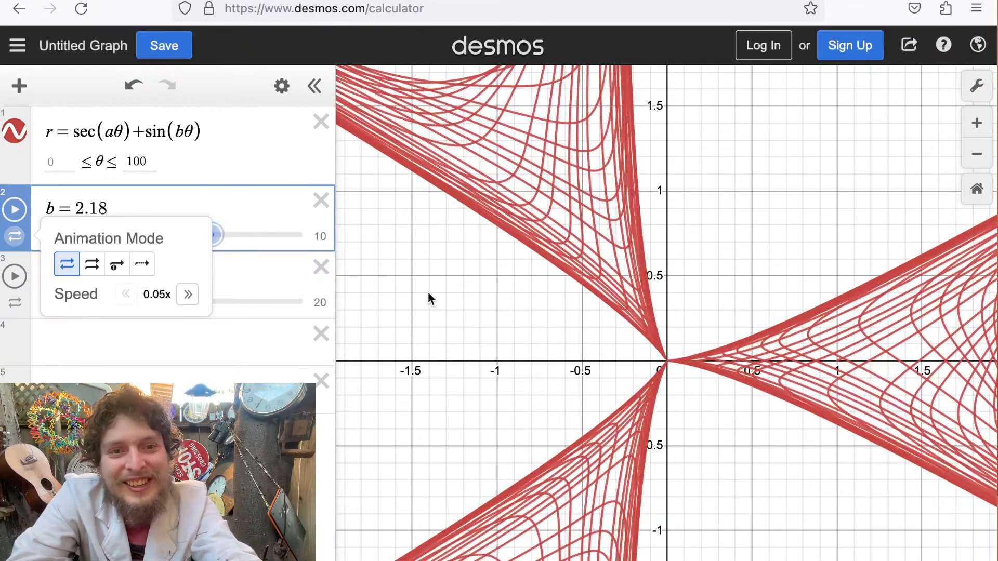
drag(534, 337, 550, 342)
Set slider b to −1.7 and examine the woven branches up close and from far out.
drag(214, 239, 170, 251)
scroll(472, 367, down, 5)
scroll(473, 366, down, 5)
drag(477, 364, 623, 332)
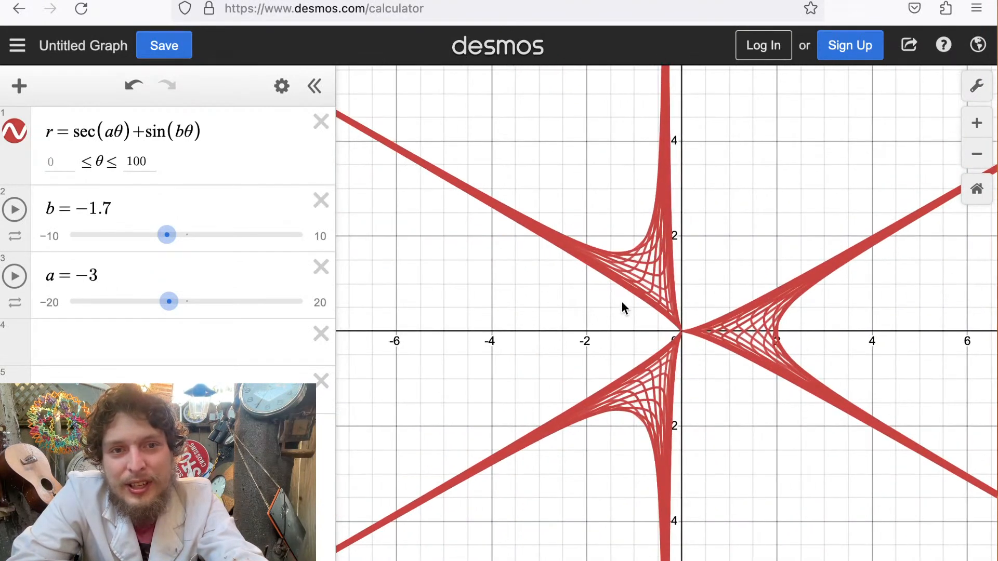
scroll(623, 308, up, 5)
scroll(677, 359, down, 4)
drag(677, 353, 537, 283)
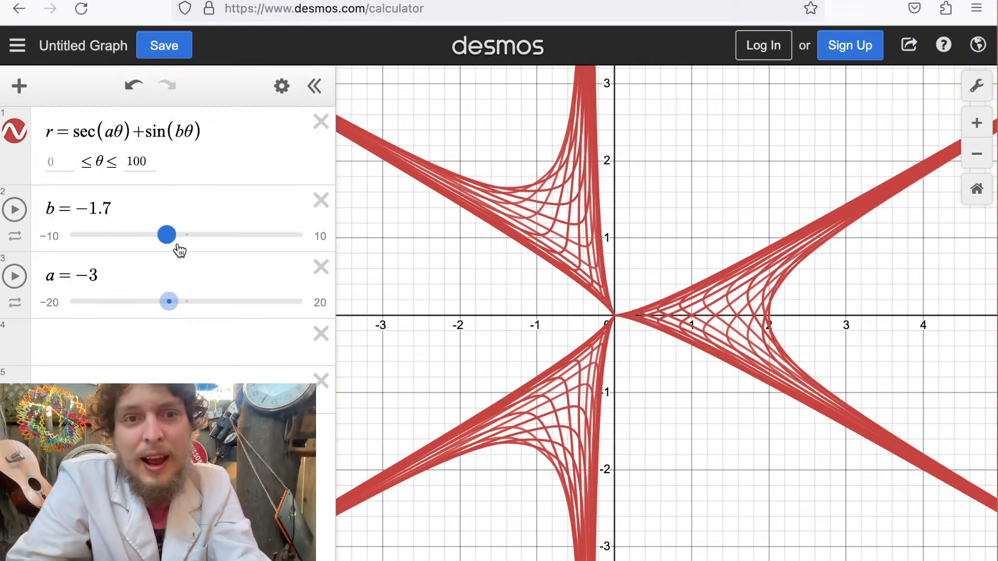
Delete slider b, take b out of the formula so it reads r = sec(aθ) + sin(θ), and examine the curve.
click(321, 200)
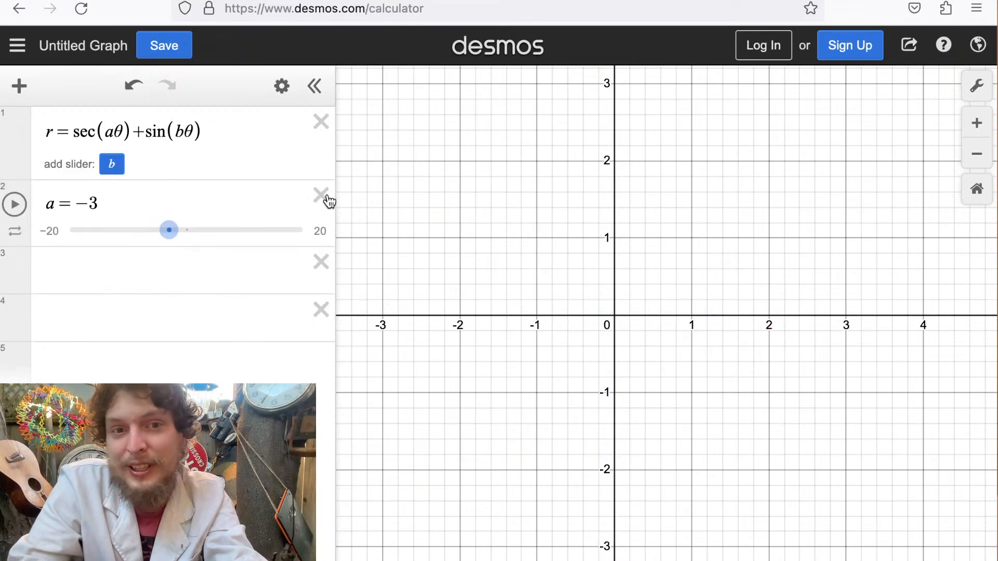
click(183, 133)
key(BackSpace)
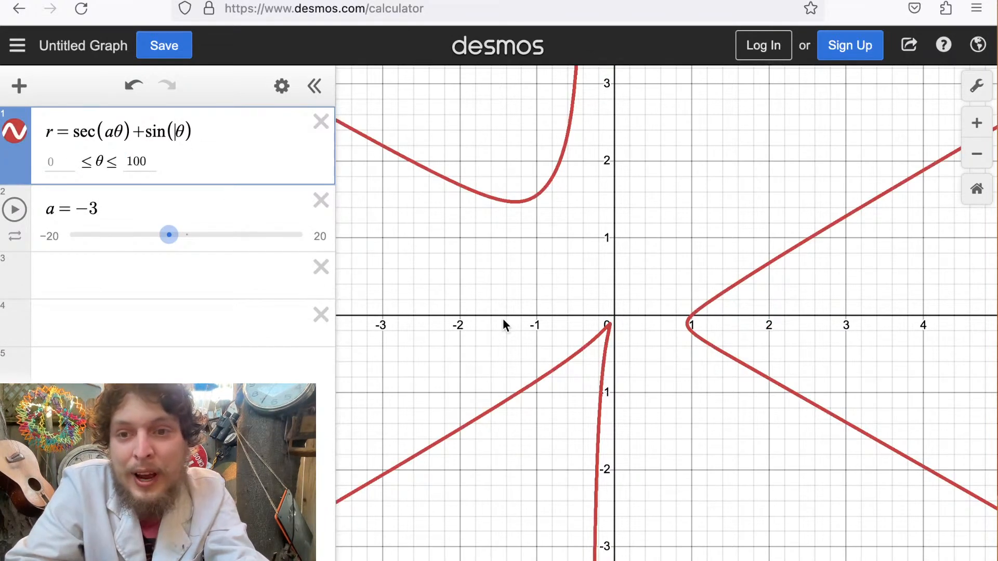
scroll(503, 318, down, 3)
scroll(615, 357, down, 3)
scroll(613, 353, down, 5)
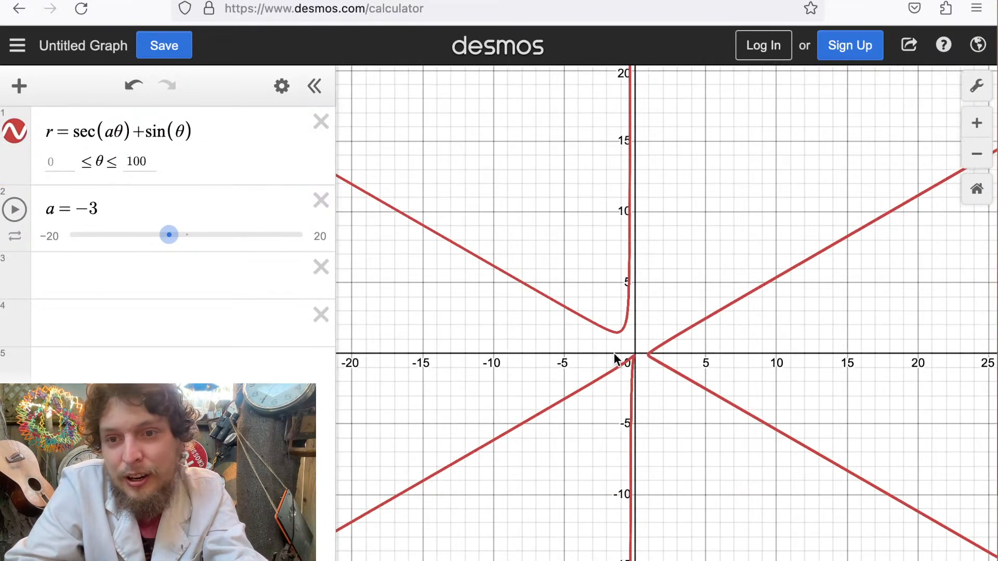
scroll(570, 321, up, 8)
scroll(571, 321, up, 2)
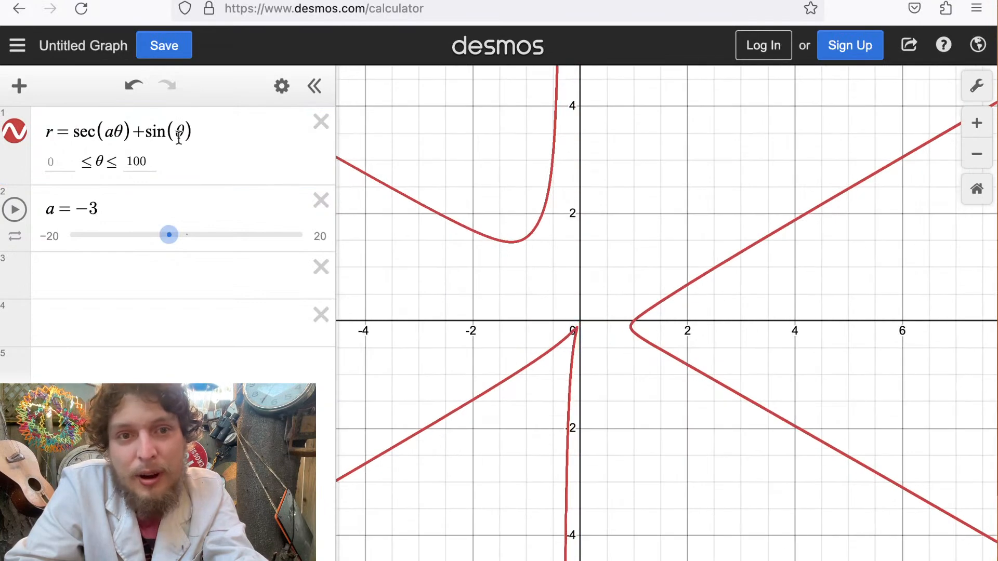
Replace sin(θ) with sec(θ) in the formula and set slider a to about −0.83.
double_click(147, 138)
text(sec)
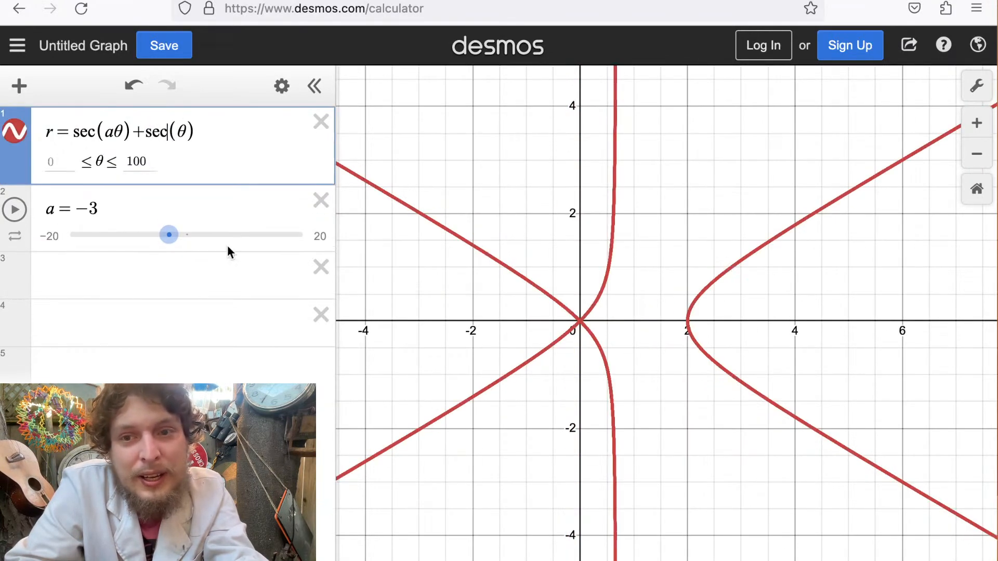
drag(155, 246, 169, 247)
scroll(751, 473, down, 6)
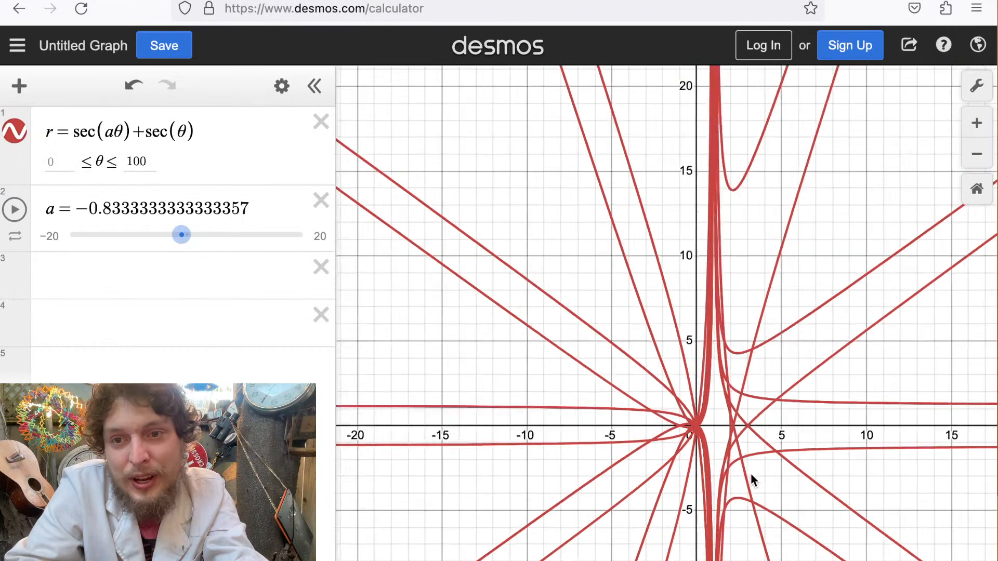
drag(750, 473, 653, 266)
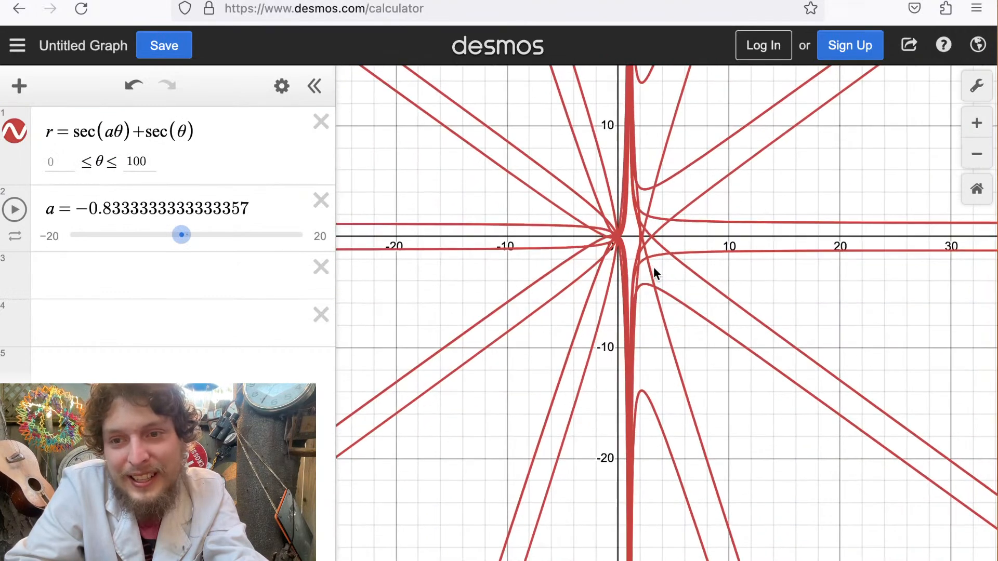
Raise the upper limit of θ to 1000 and set slider a to −5.
click(147, 159)
text(0)
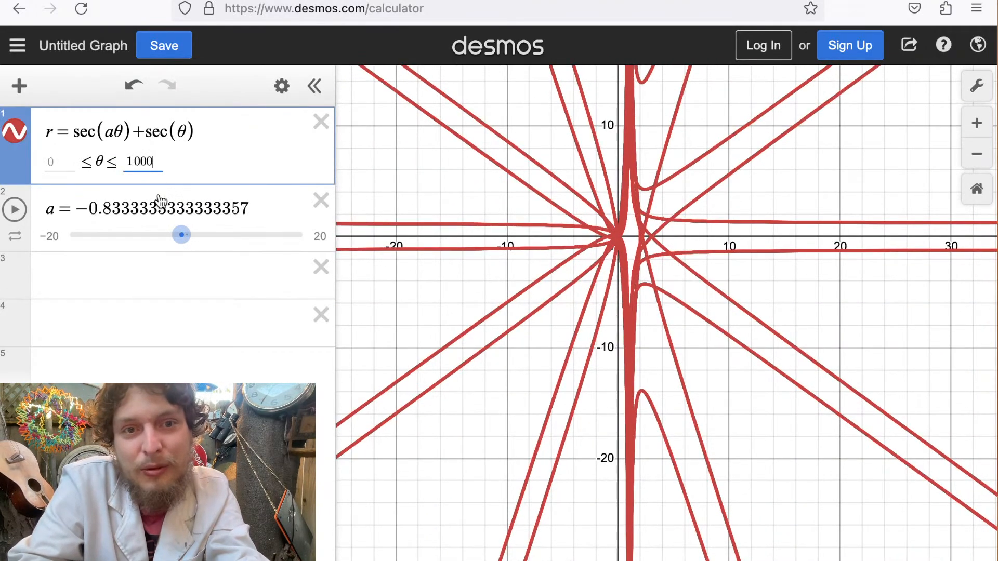
key(Return)
key(BackSpace)
drag(182, 235, 160, 238)
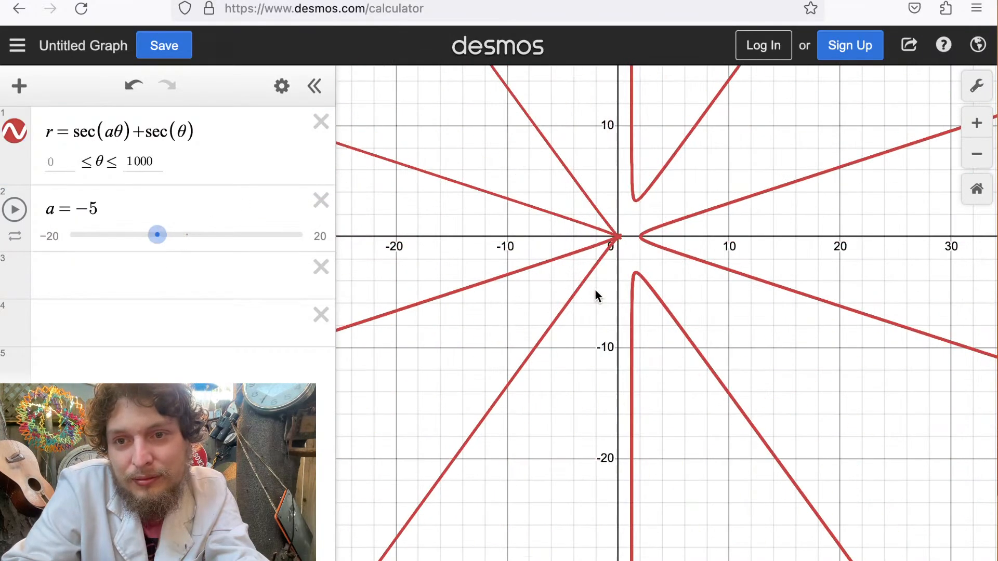
scroll(595, 291, down, 5)
scroll(594, 289, down, 2)
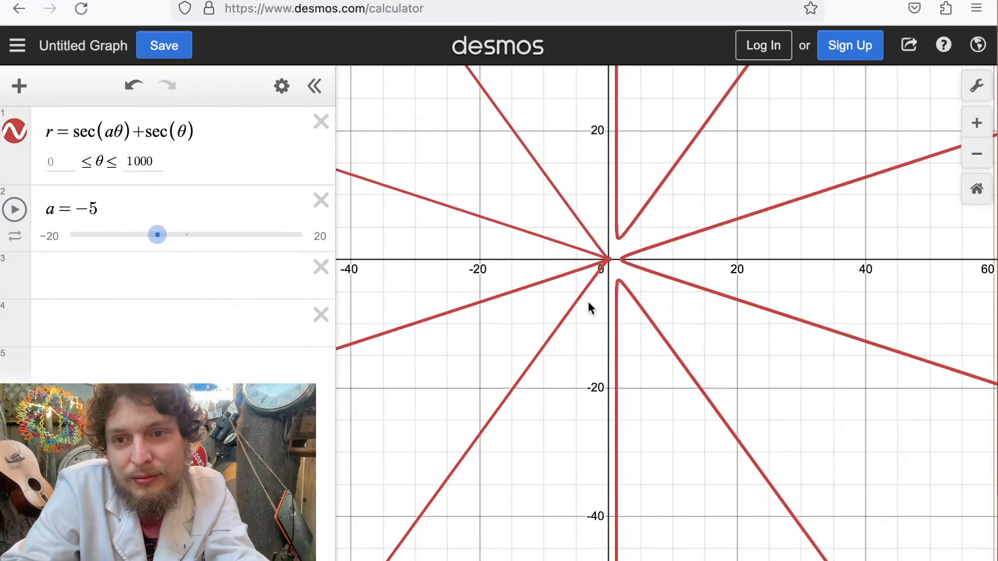
Set slider a to −1 and then to about −4.83, examining the rays around the origin.
drag(149, 237, 180, 235)
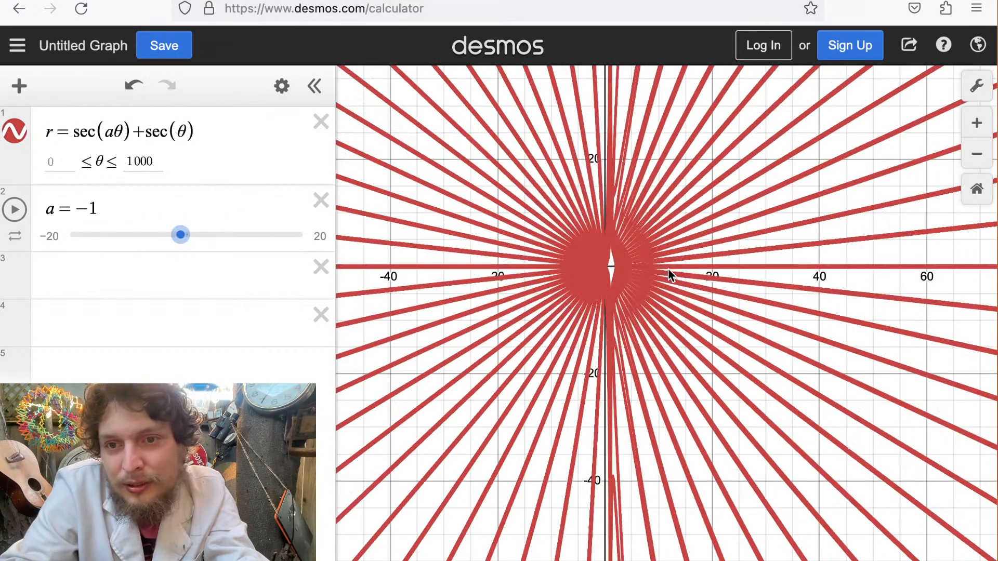
scroll(621, 299, up, 3)
scroll(575, 308, up, 5)
scroll(563, 338, down, 3)
drag(582, 224, 457, 207)
drag(182, 242, 161, 246)
scroll(437, 231, up, 3)
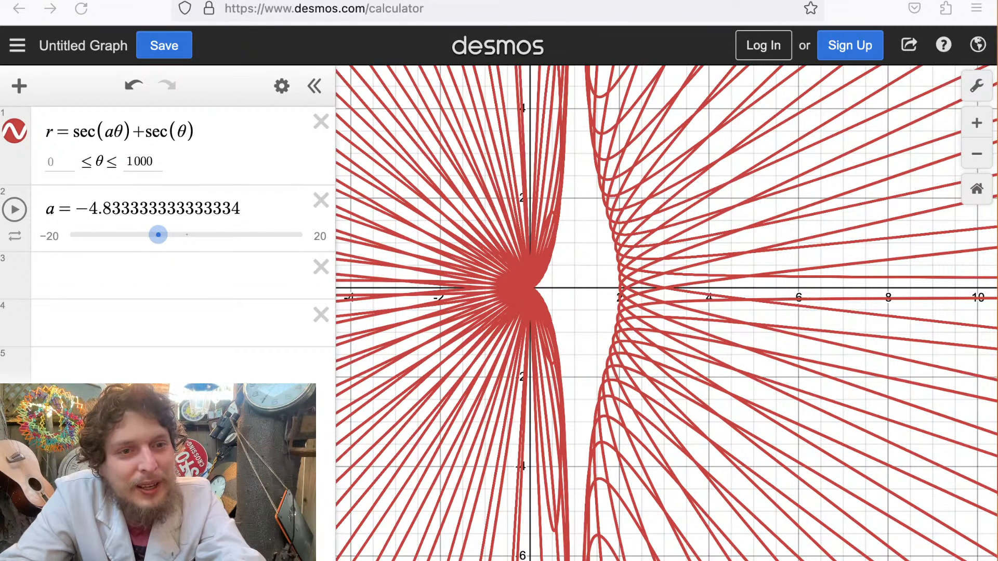
Set slider a to 9 and remove the + sec(θ) term, leaving r = sec(aθ).
drag(156, 235, 239, 235)
drag(133, 130, 207, 128)
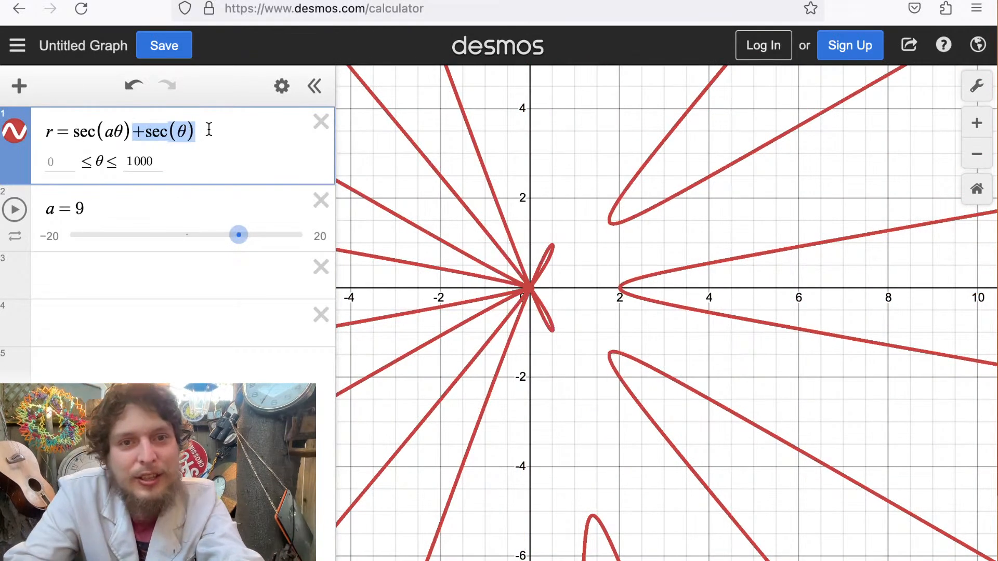
key(BackSpace)
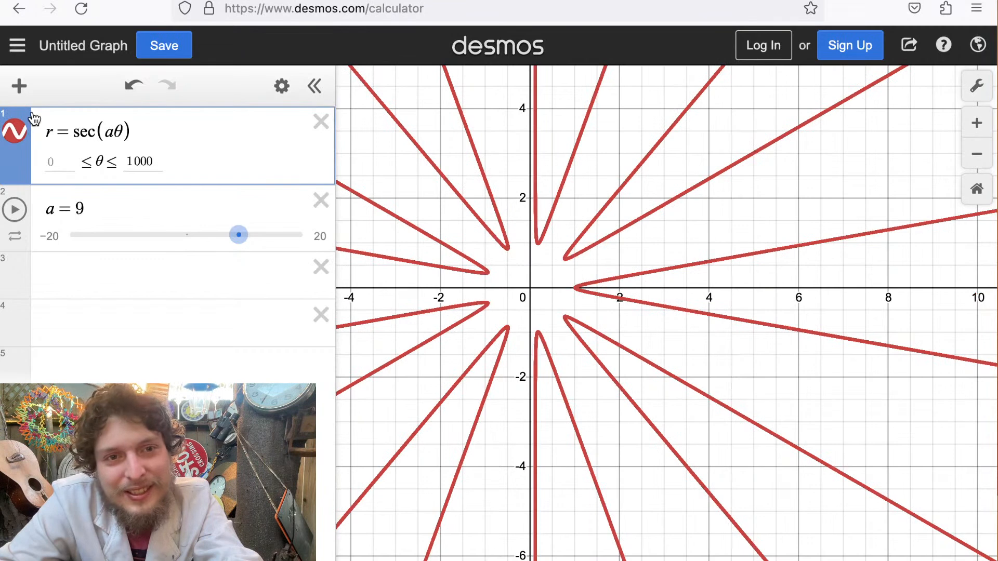
Try sin(aθ) in place of sec(aθ) for comparison, and switch the function back to sec.
drag(95, 133, 68, 133)
text(sin)
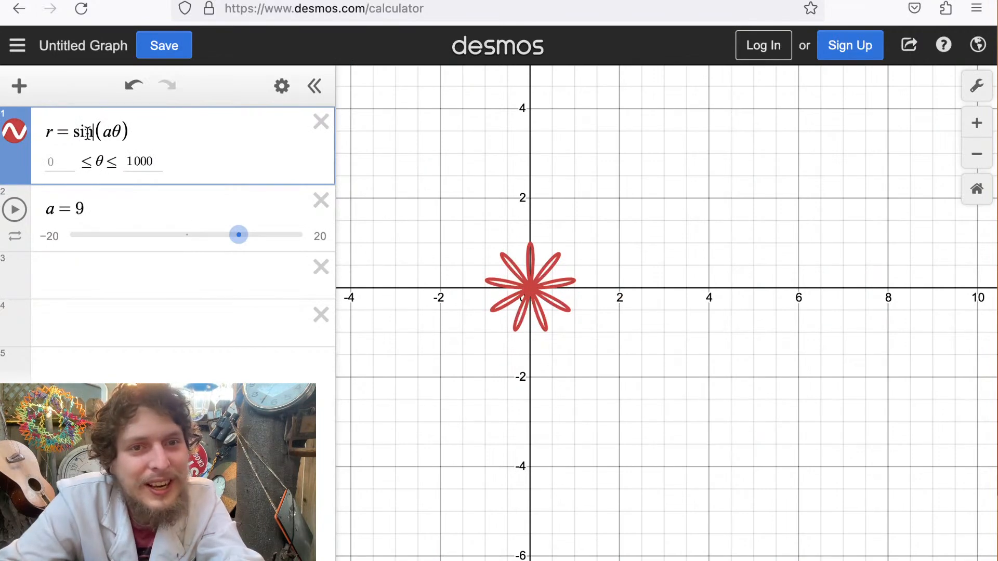
drag(95, 135, 78, 139)
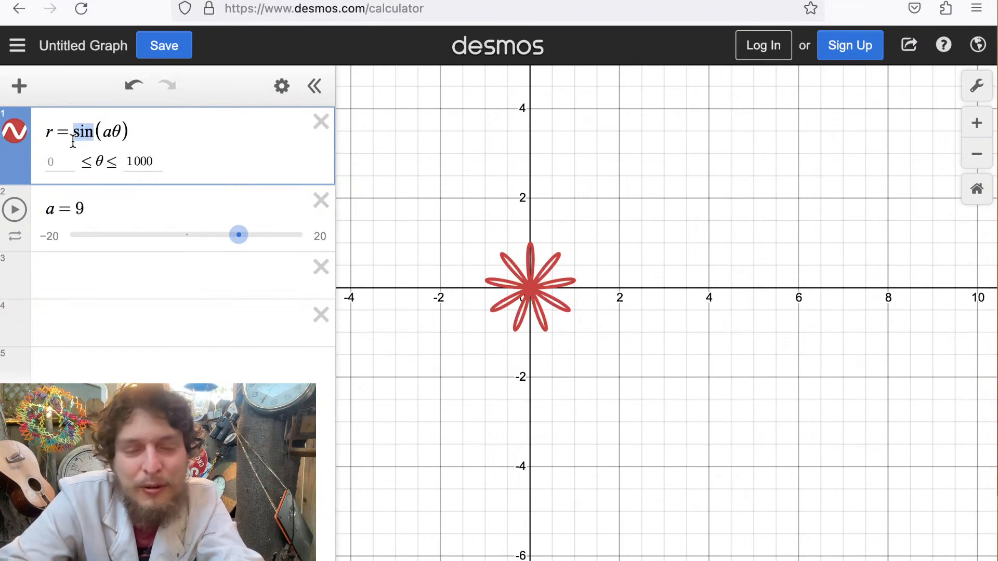
text(sec)
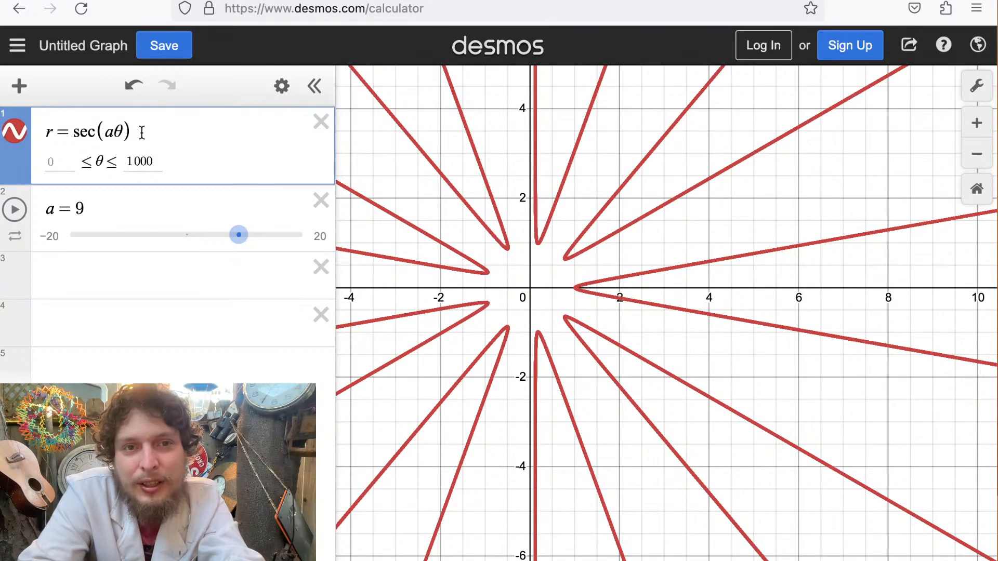
Subtract tan(θ) from the formula to plot r = sec(aθ) − tan(θ), and examine the curve around the origin.
text(-)
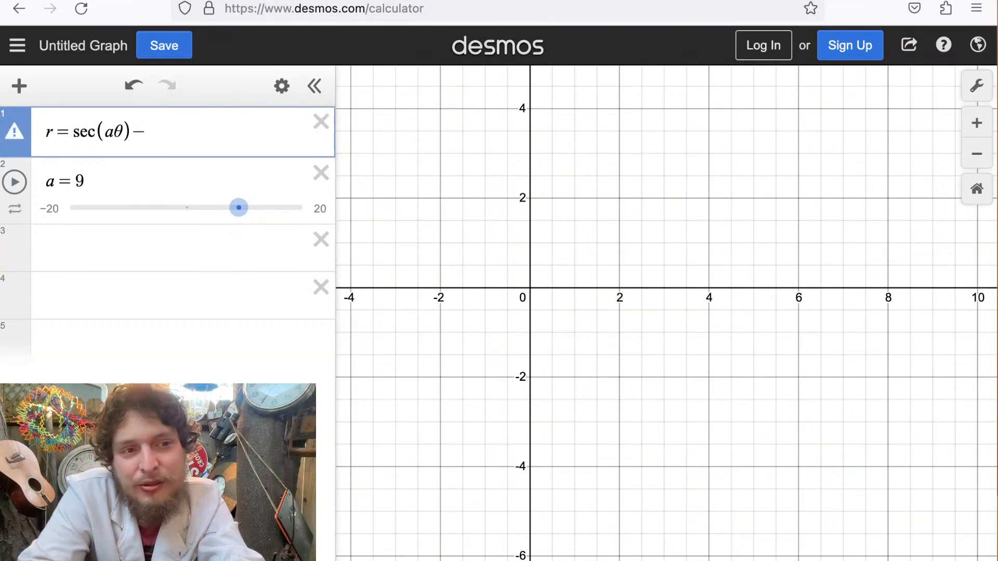
text(tan)
text(theta)
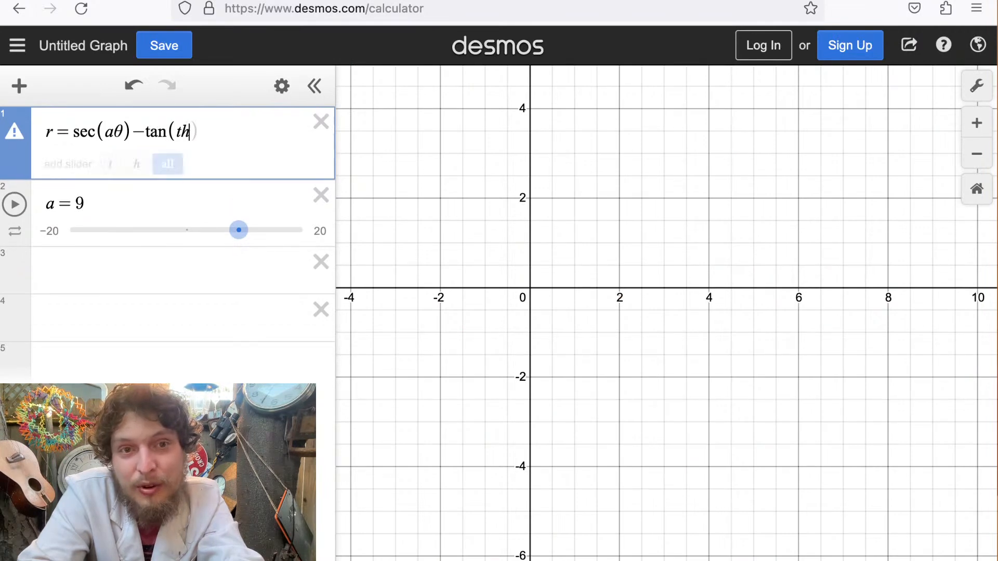
drag(495, 289, 550, 302)
scroll(550, 302, up, 1)
scroll(551, 304, up, 2)
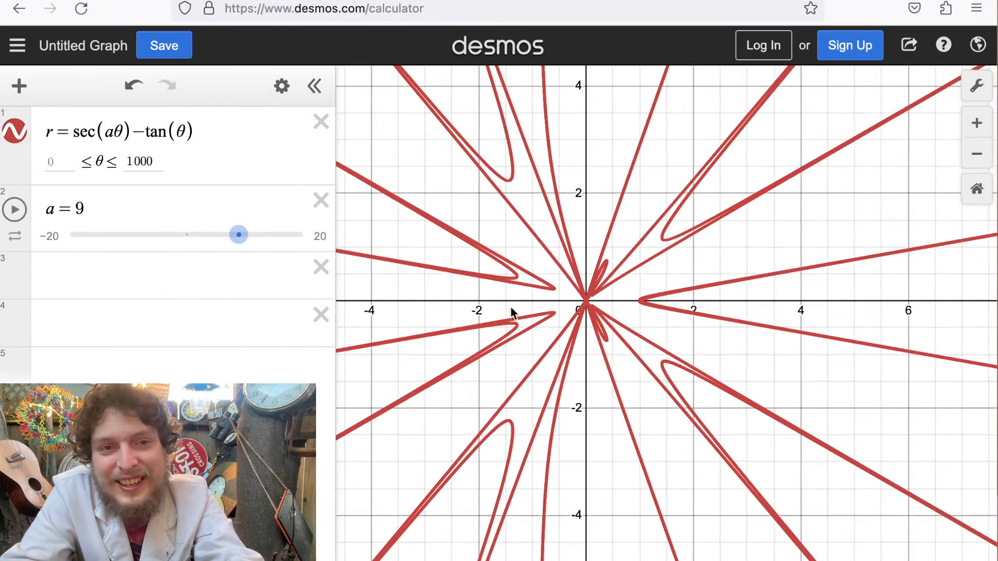
Narrow the expression list to enlarge the graph area and set slider a to about 6.33.
drag(335, 84, 245, 98)
drag(634, 210, 706, 229)
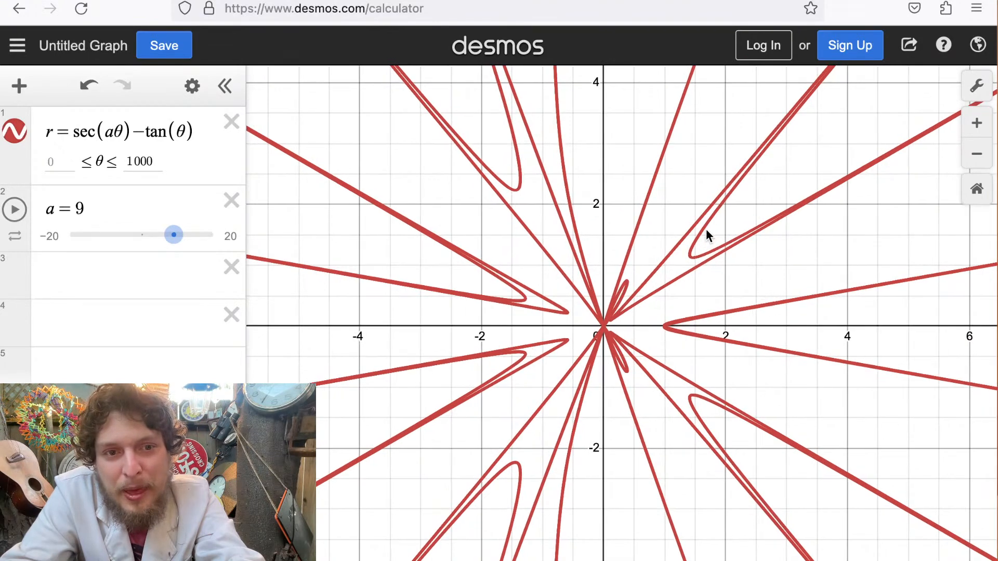
mouse_move(177, 241)
mouse_down()
mouse_move(121, 255)
mouse_move(170, 246)
mouse_up()
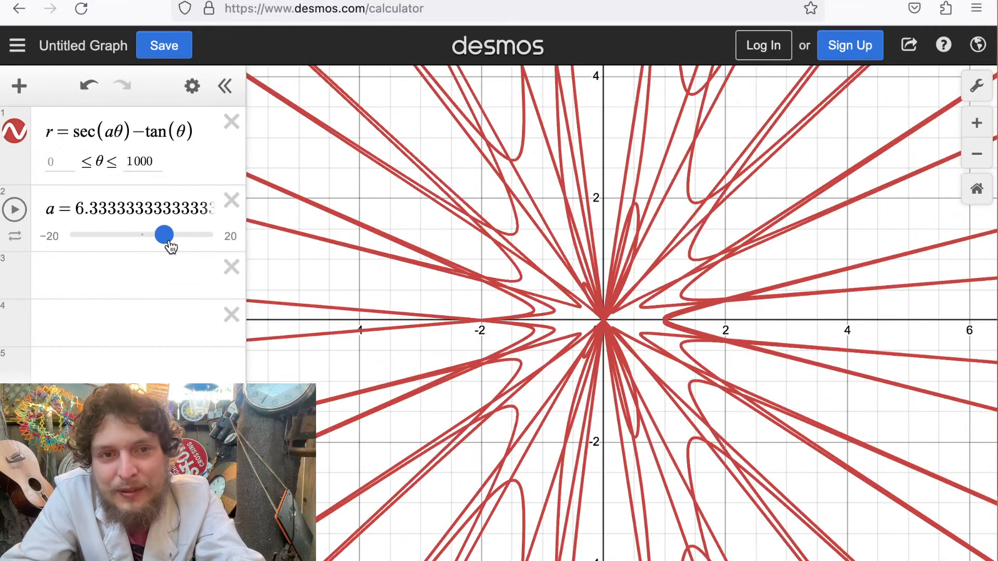
Change tan(θ) to tan(aθ), set slider a to about 0.17, and examine the nested loops at the origin.
click(176, 131)
text(a)
drag(175, 236, 154, 239)
drag(653, 372, 580, 314)
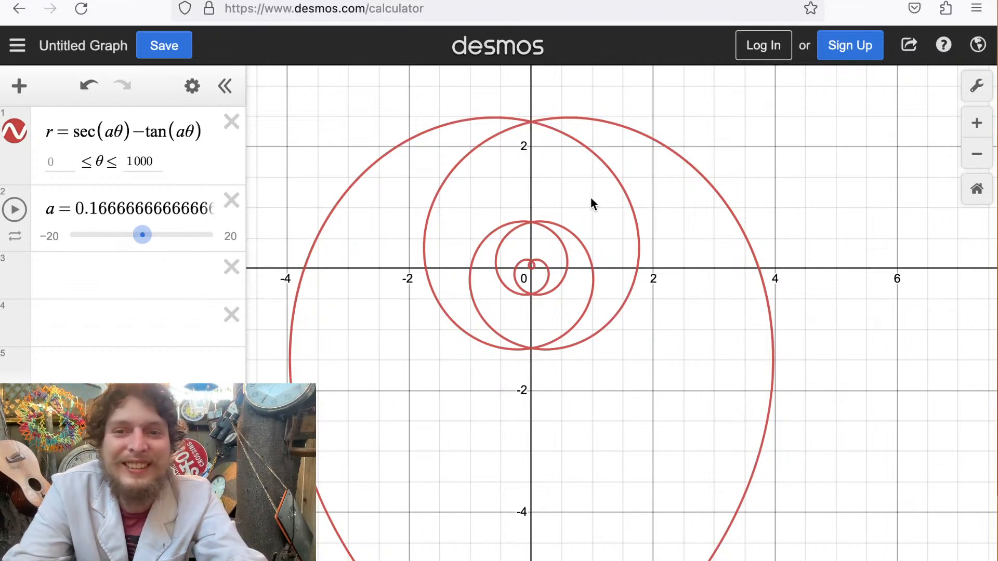
scroll(590, 198, down, 5)
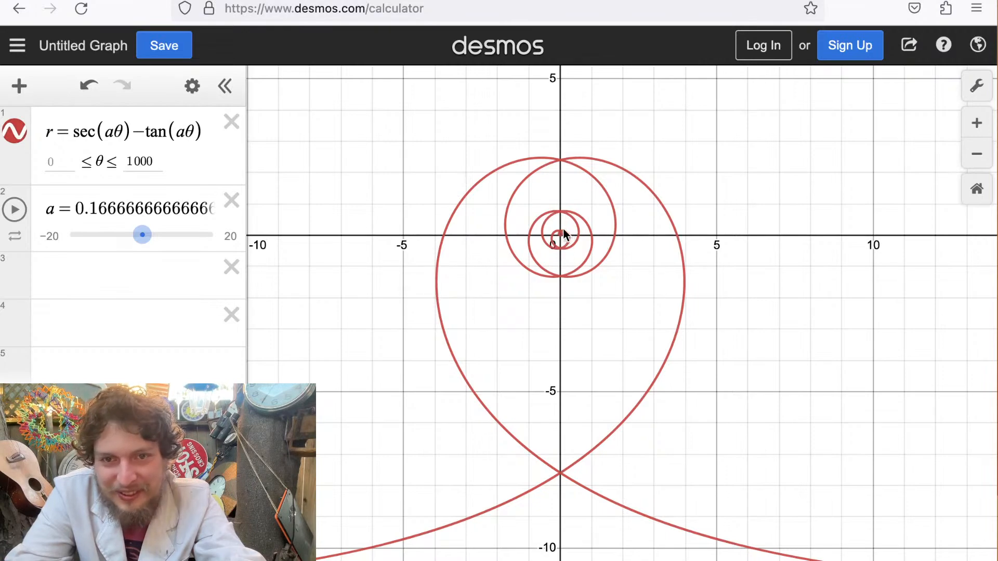
scroll(560, 236, up, 10)
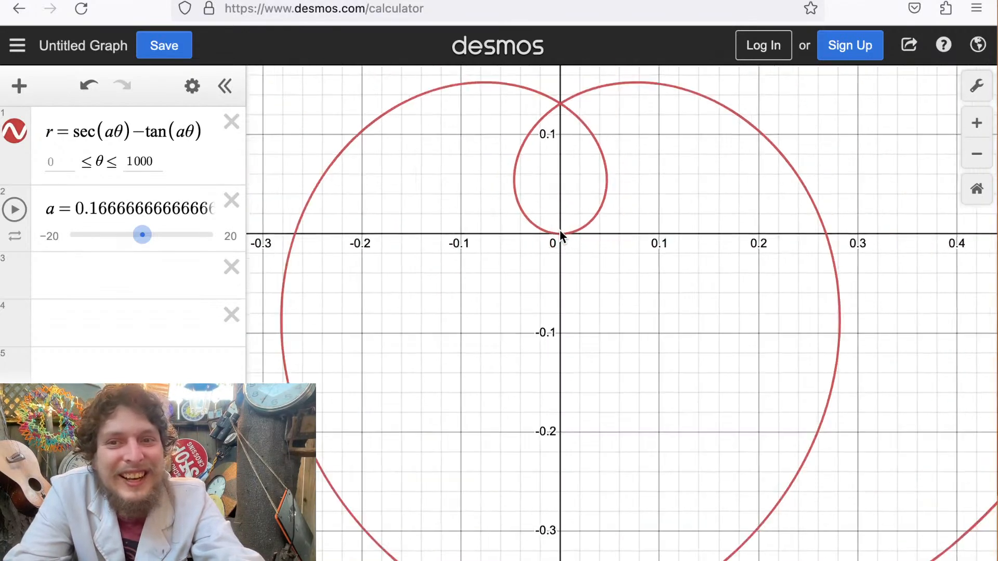
Change the minus sign to plus to plot r = sec(aθ) + tan(aθ), and examine the nested loops around the origin.
scroll(559, 234, down, 10)
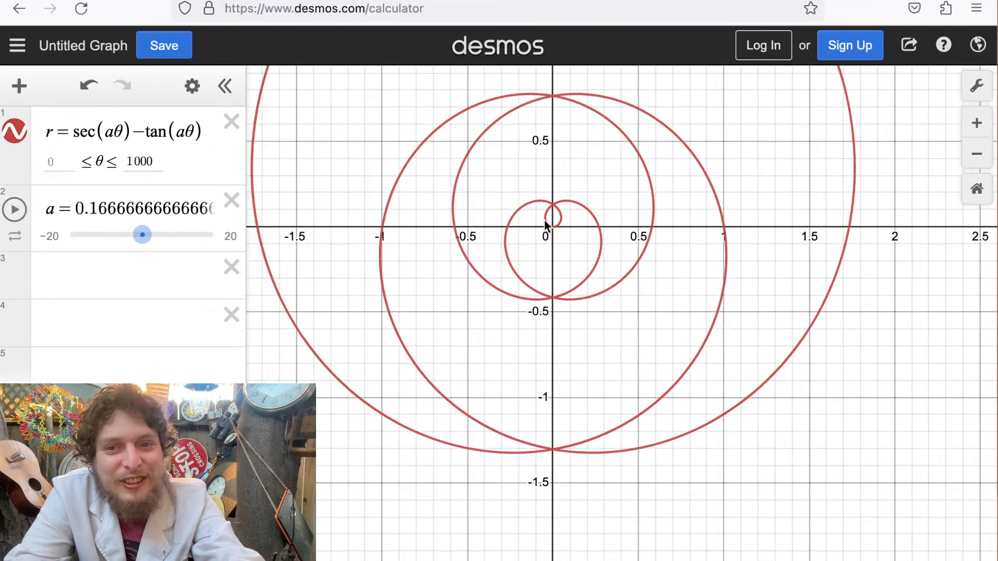
scroll(544, 220, down, 15)
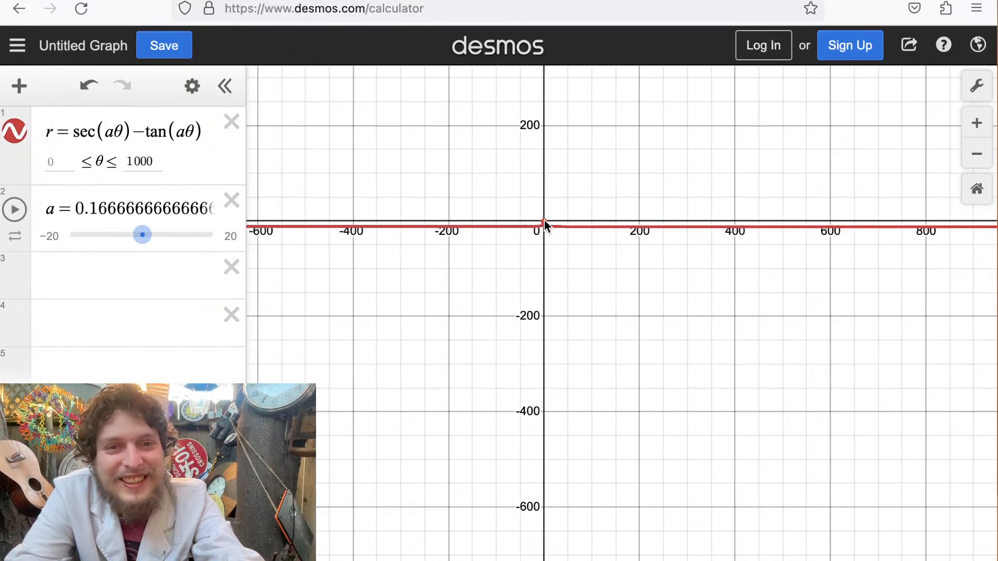
scroll(545, 220, down, 5)
scroll(544, 221, up, 15)
scroll(544, 221, up, 2)
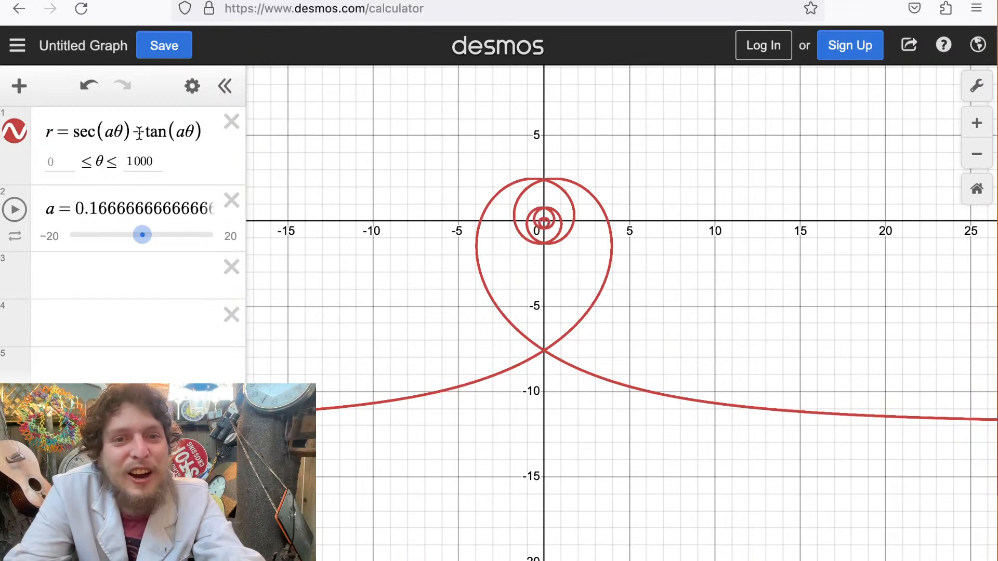
click(139, 133)
key(BackSpace)
text(+)
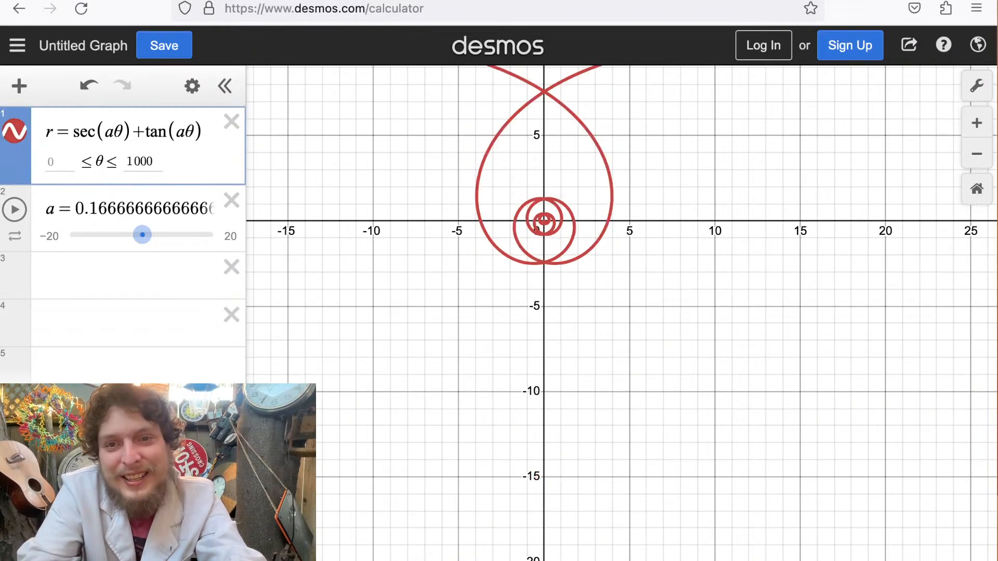
drag(514, 290, 520, 420)
scroll(519, 424, down, 10)
scroll(519, 425, up, 10)
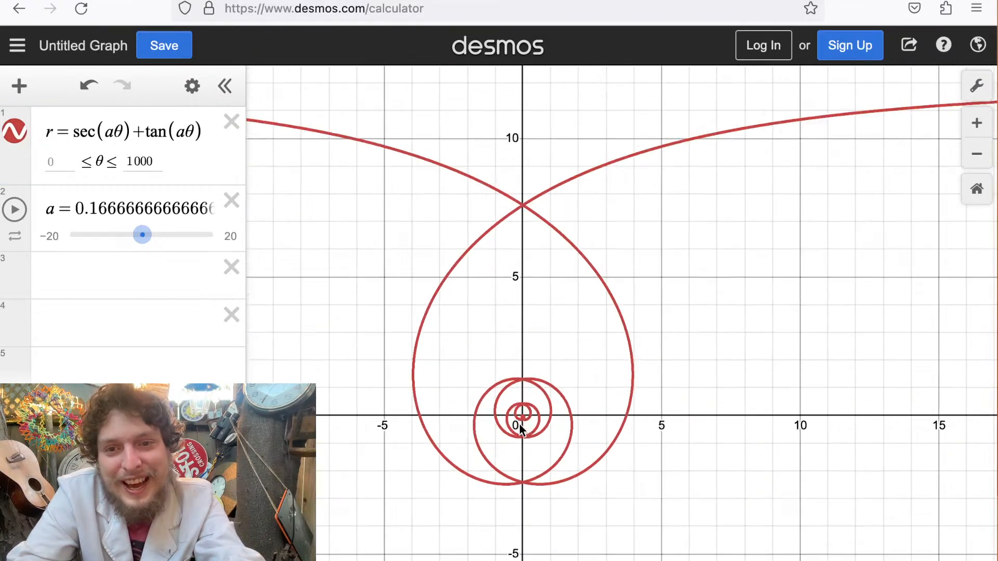
scroll(520, 424, up, 1)
Remove the plus sign to plot the product r = sec(aθ) tan(aθ), and examine its loops around the origin.
click(144, 130)
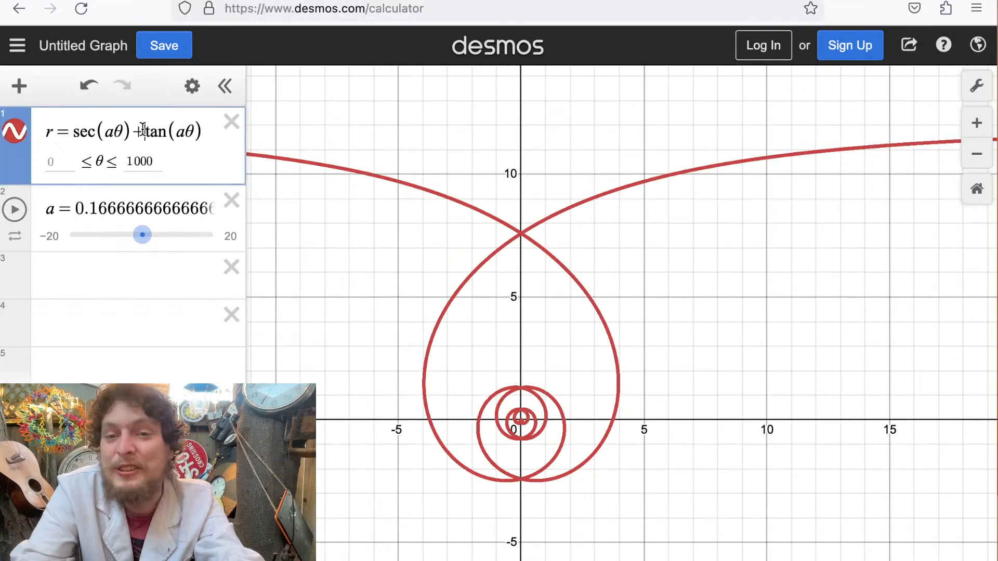
key(BackSpace)
scroll(542, 311, down, 15)
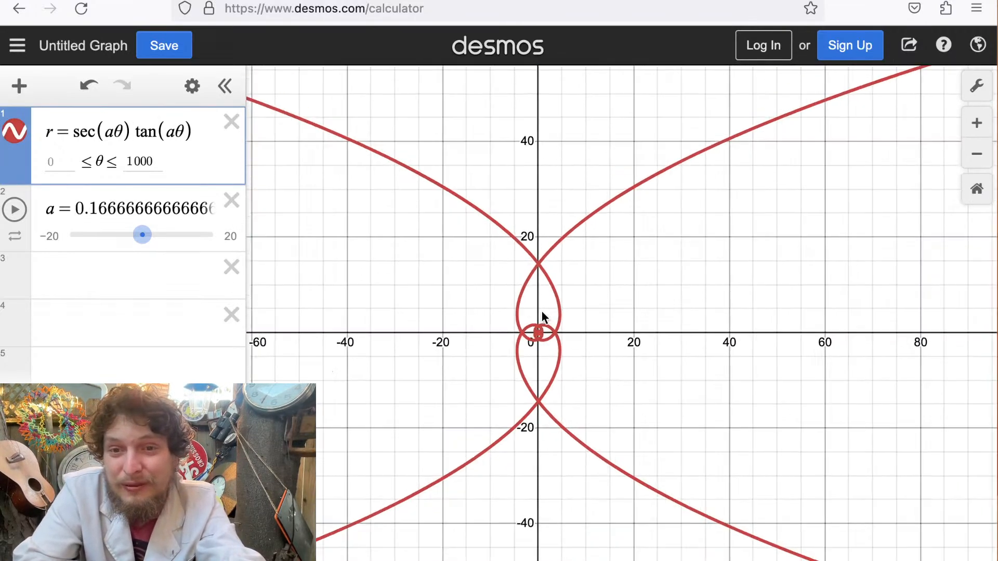
scroll(541, 310, up, 12)
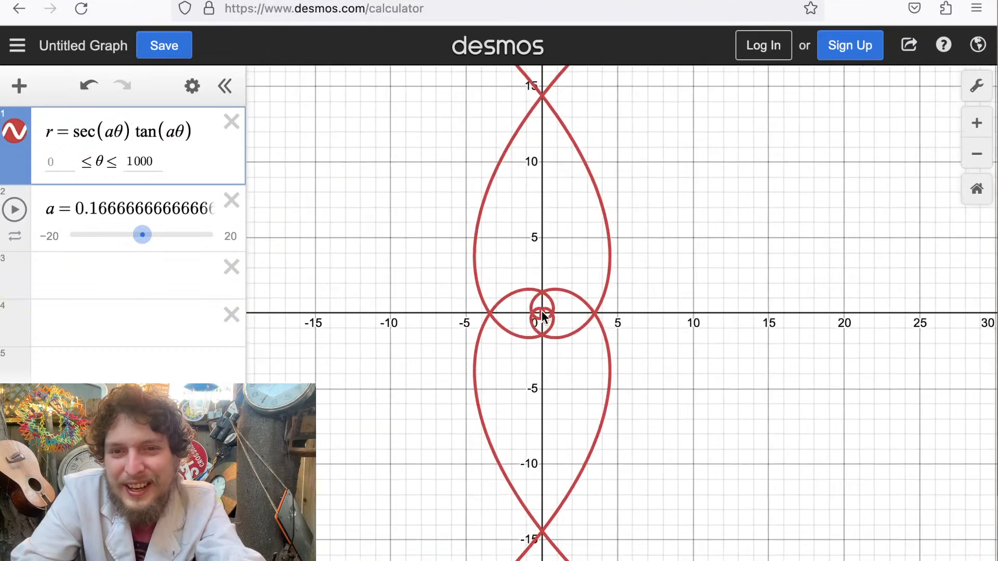
scroll(541, 312, down, 1)
Change the formula to r = sec(aθ) − tan(θ) and examine the curve around the origin.
text(-)
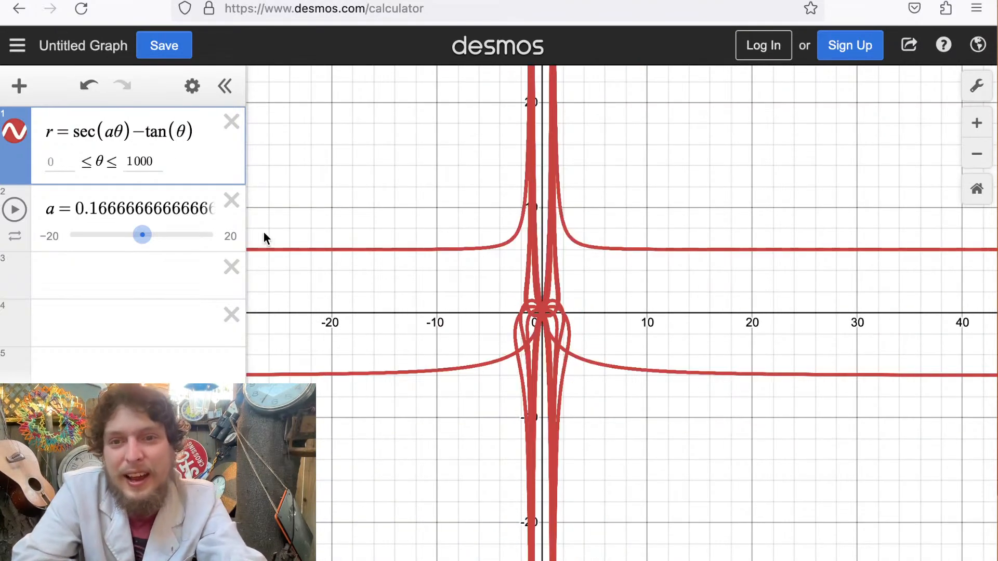
click(490, 352)
scroll(490, 352, up, 10)
scroll(386, 437, down, 5)
drag(385, 437, 504, 375)
drag(487, 410, 470, 408)
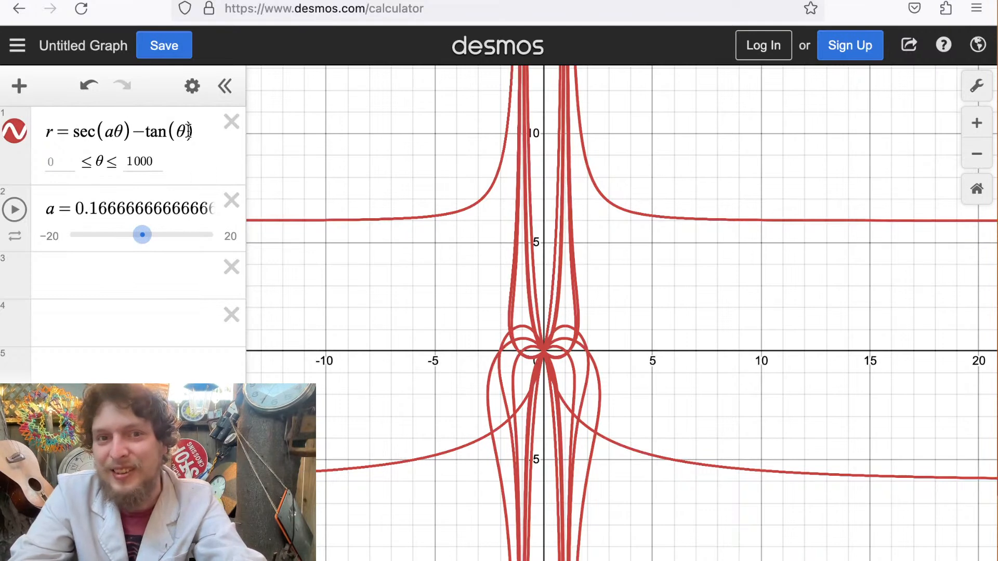
drag(432, 332, 457, 333)
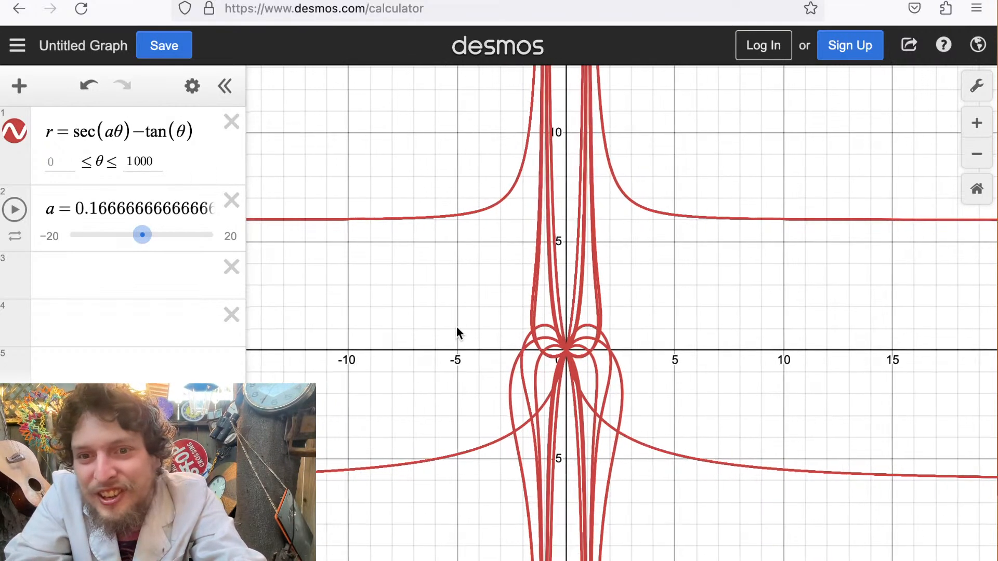
Move slider a to 0 and on to about 6.67, and examine how the curve's rays spread from the origin.
drag(143, 236, 144, 243)
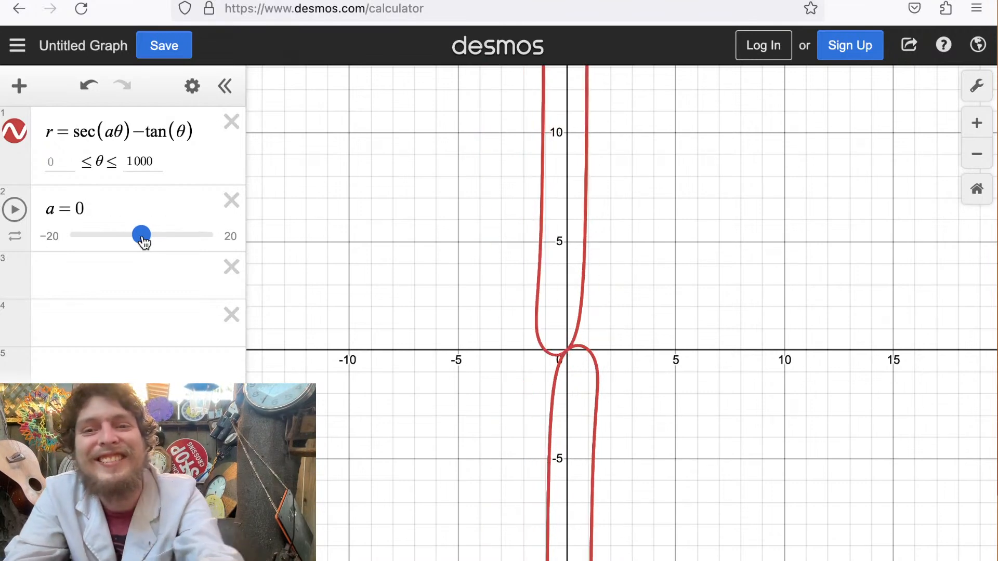
drag(145, 242, 168, 243)
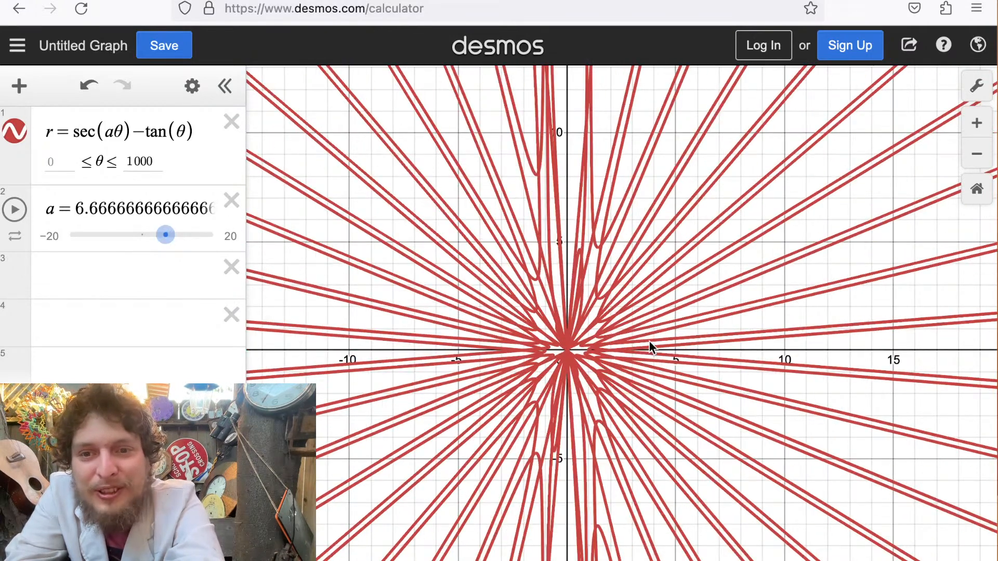
scroll(649, 323, up, 5)
drag(634, 317, 669, 282)
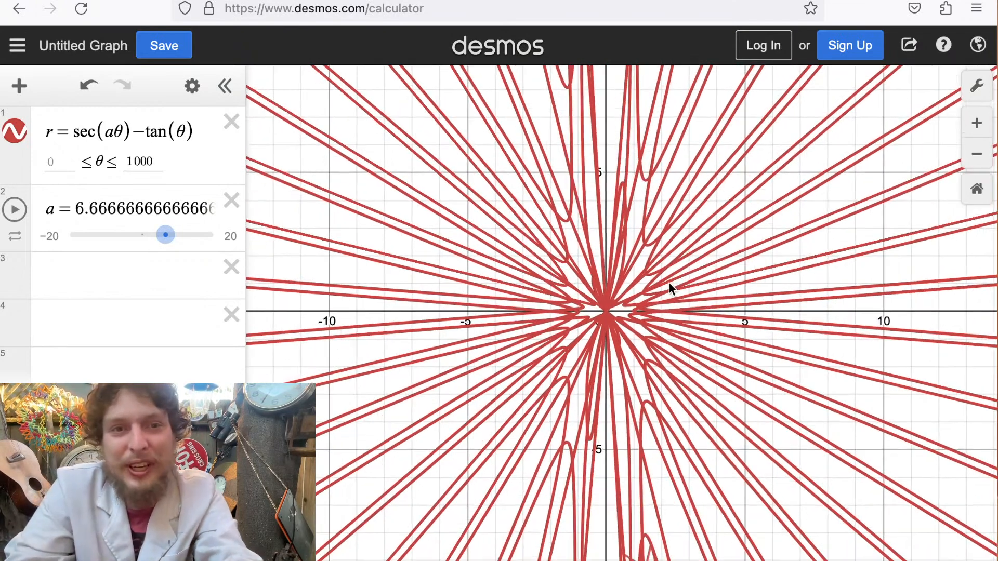
Replace −tan(θ) with +sin(θ) in the first formula to plot r = sec(aθ) + sin(θ).
click(140, 131)
key(BackSpace)
text(+ )
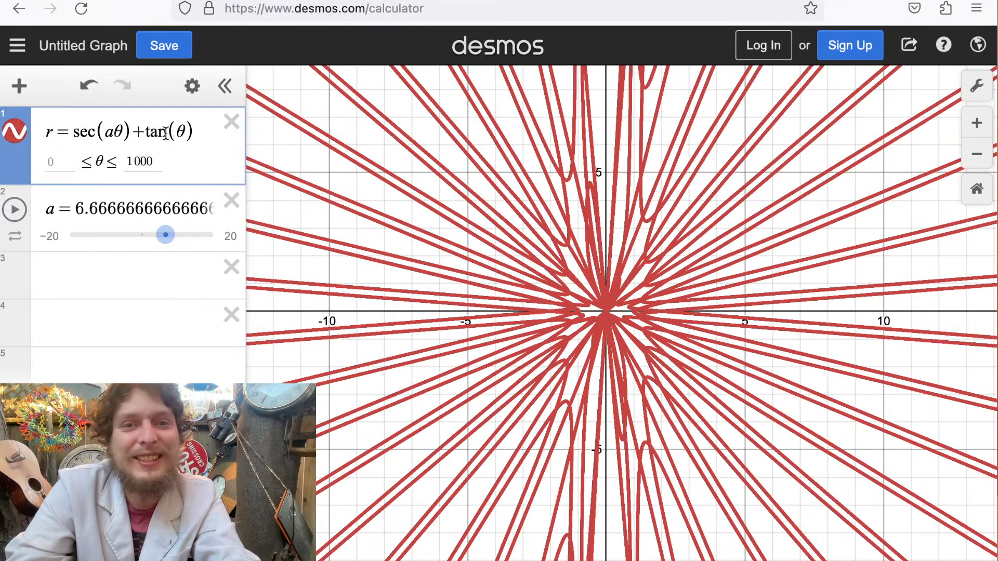
text(sin)
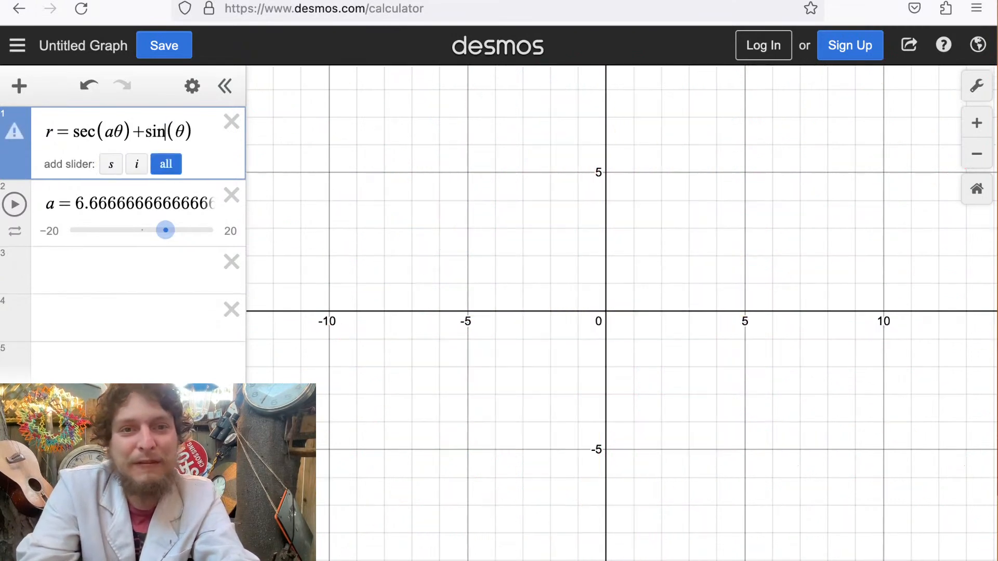
Copy the first formula into the empty third expression and swap its functions to get r = sin(aθ) + sec(θ).
drag(193, 134, 47, 129)
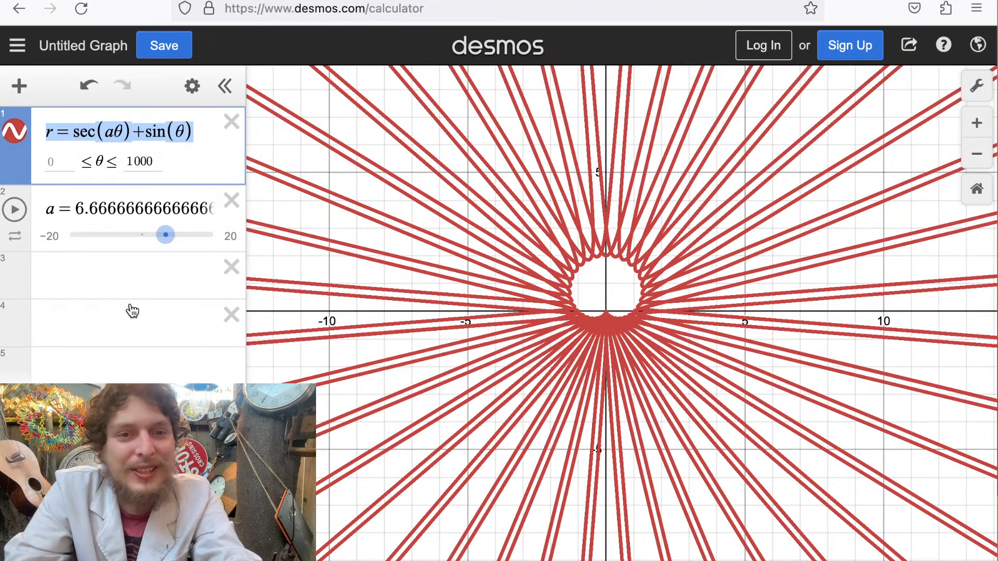
click(102, 270)
text(r = sec(aθ)+sin(θ))
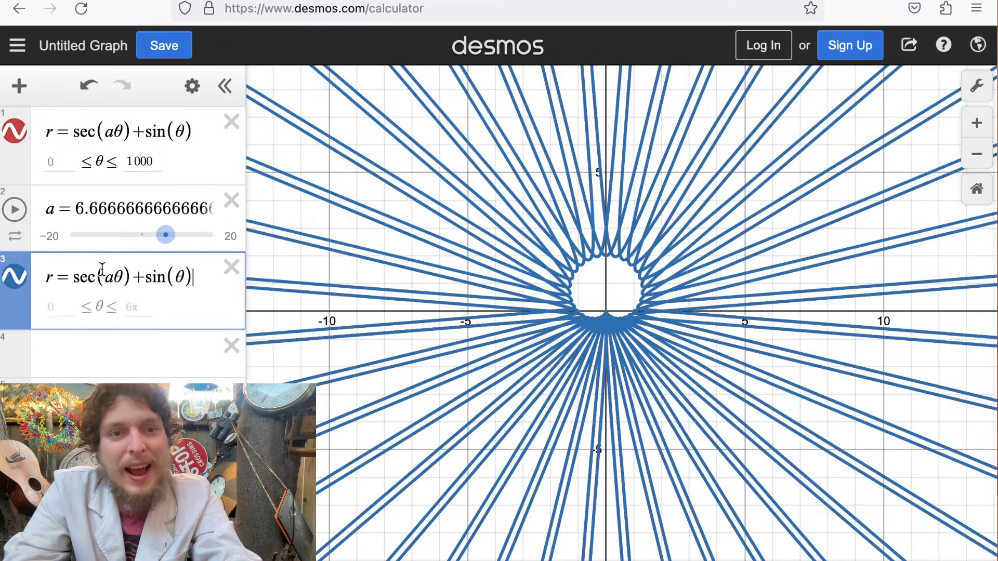
drag(95, 277, 73, 277)
text(sin)
drag(144, 277, 164, 277)
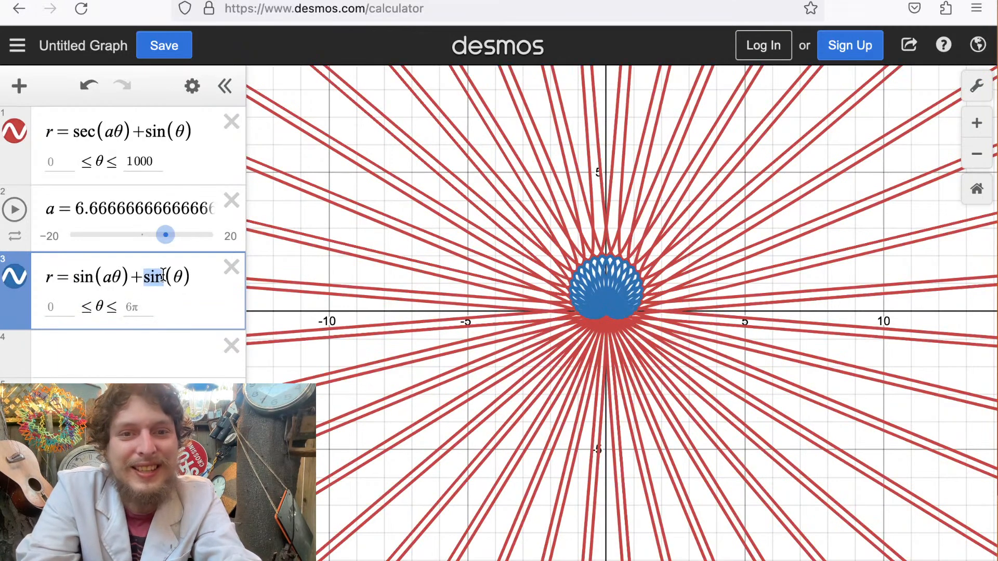
text(sec)
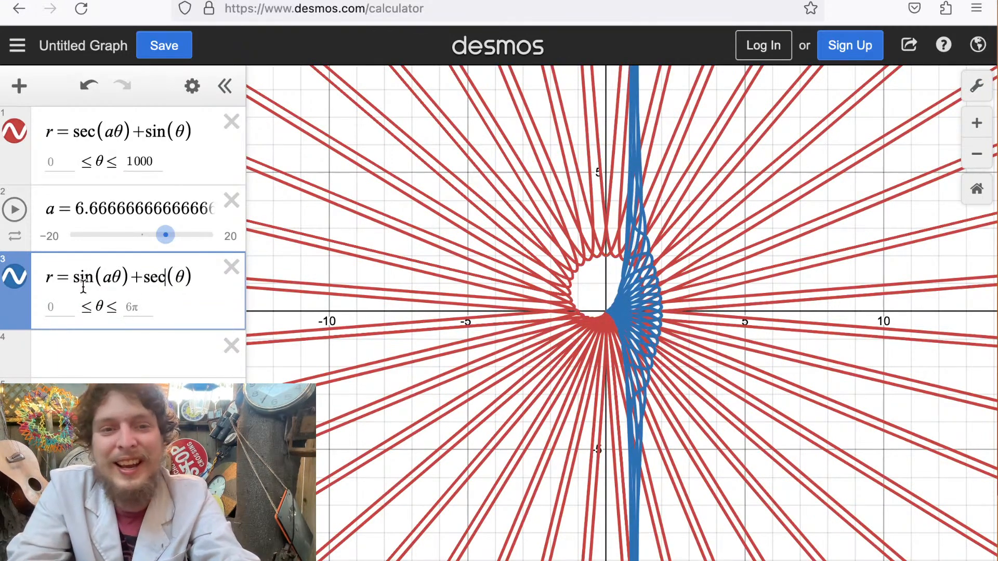
Move the sin(aθ) + sec(θ) expression above slider a, and set a to 4.5 to compare both curves.
drag(18, 262, 18, 182)
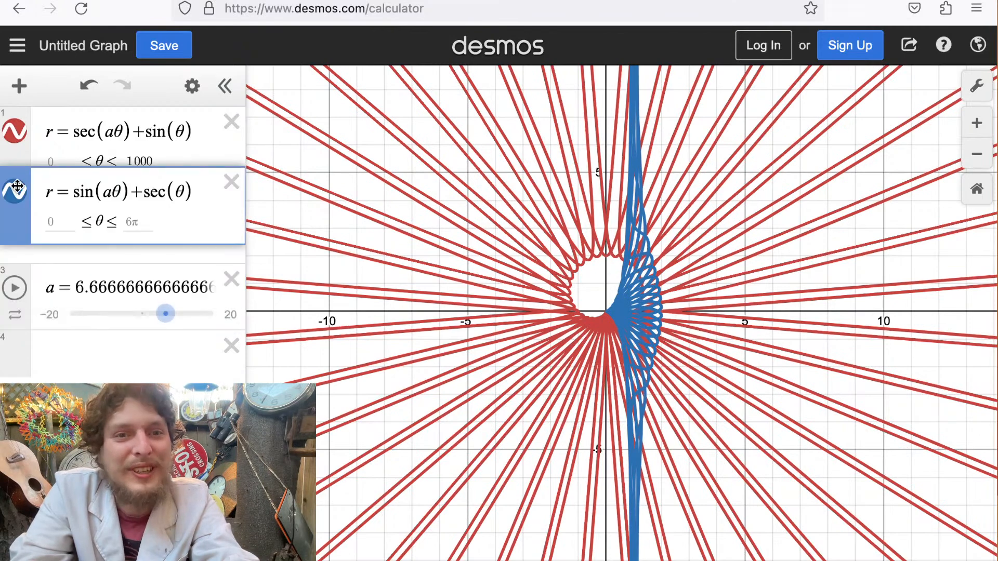
click(507, 307)
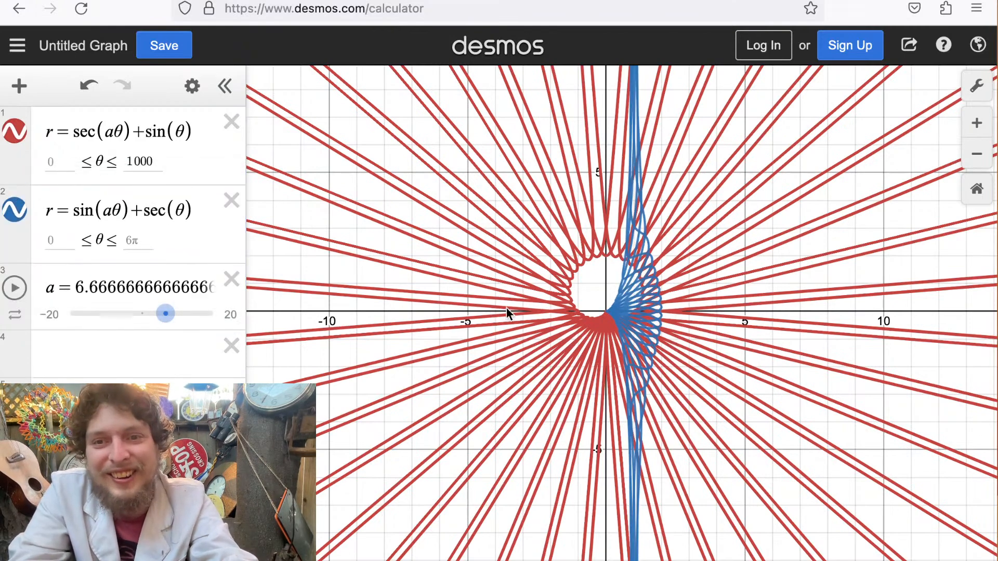
scroll(507, 307, up, 3)
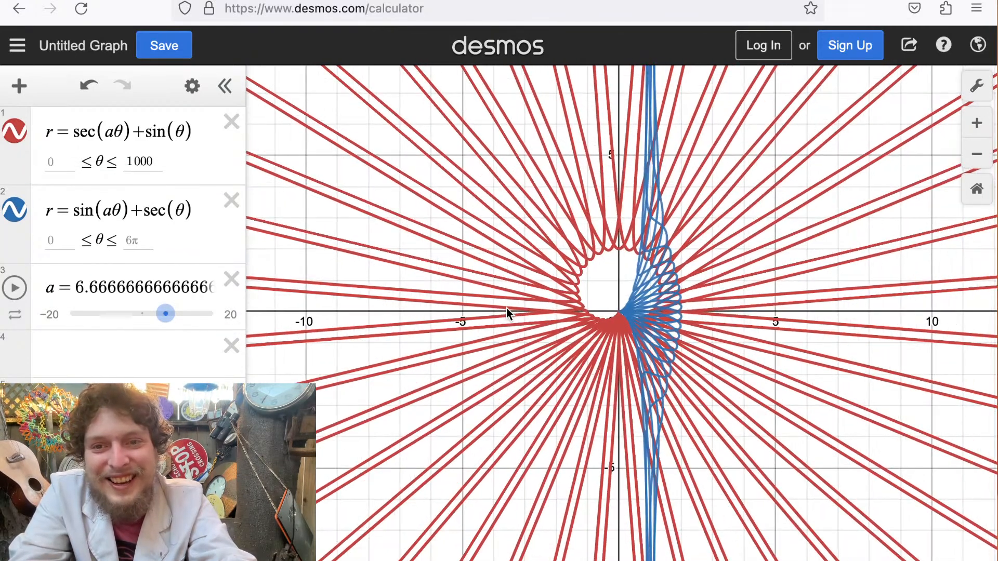
scroll(506, 307, down, 2)
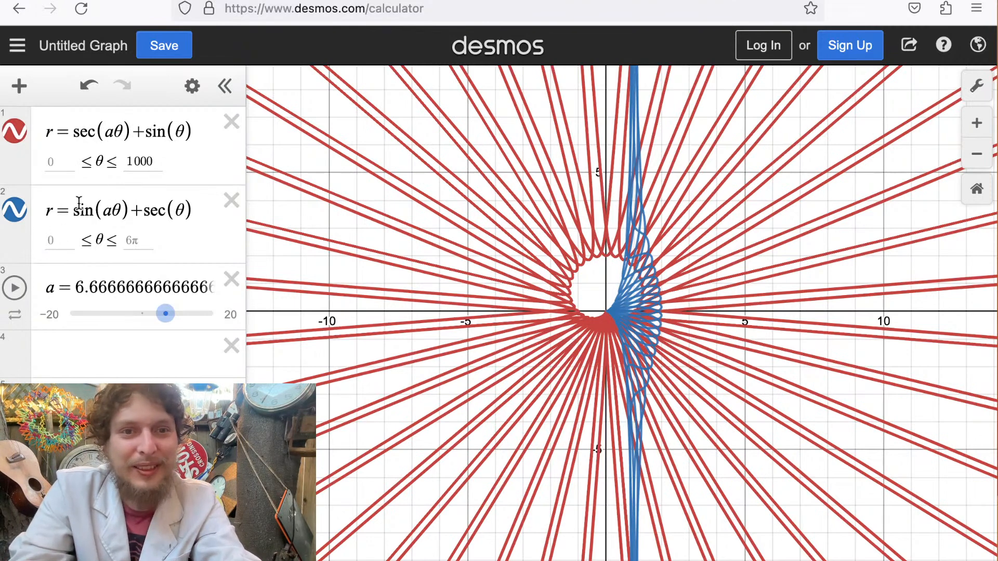
mouse_move(166, 314)
mouse_down()
mouse_move(153, 315)
mouse_move(178, 316)
mouse_up()
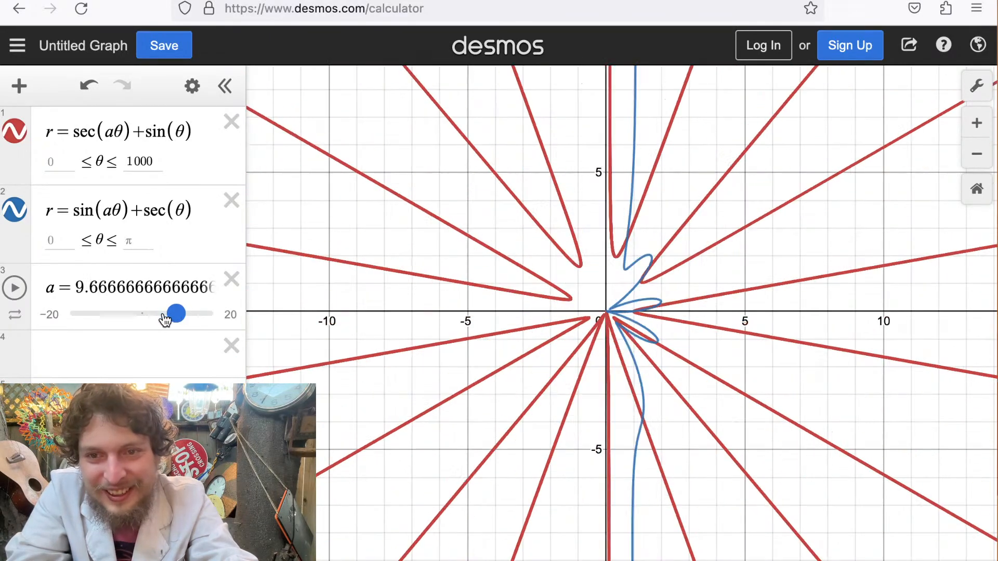
drag(169, 316, 156, 322)
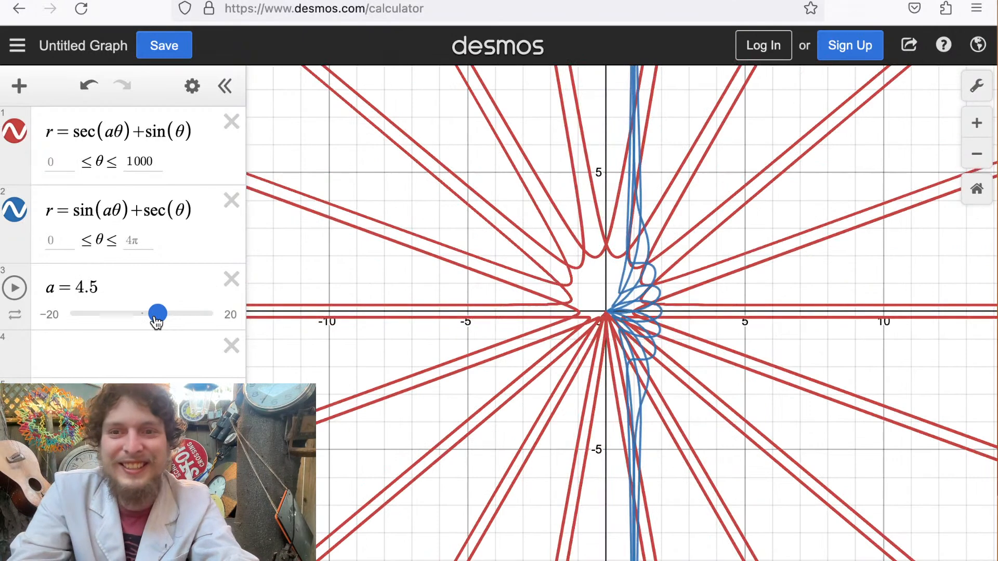
Change sin(aθ) to tan(aθ) in the second formula and set slider a to 4.
click(86, 210)
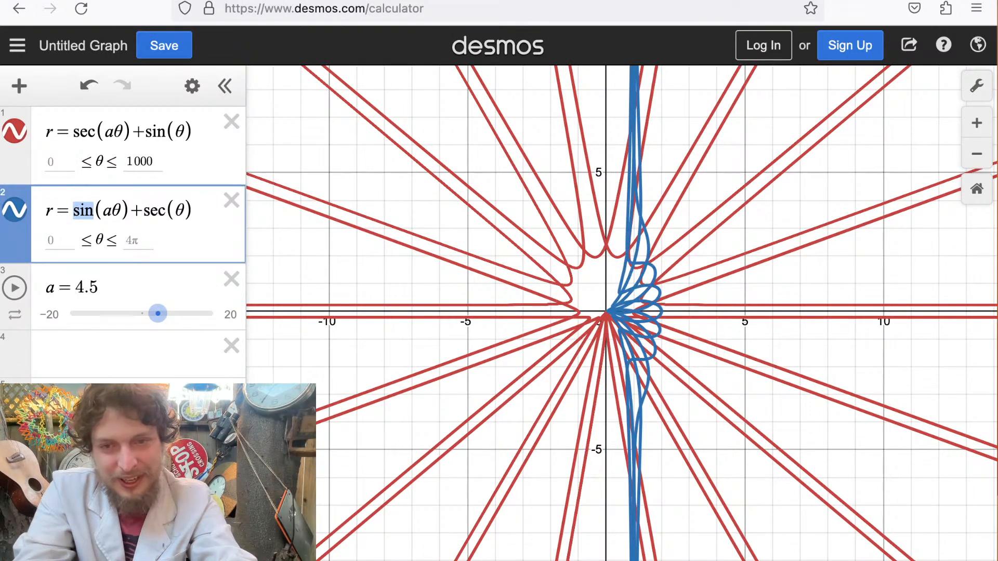
text(tan)
drag(157, 314, 156, 314)
click(448, 330)
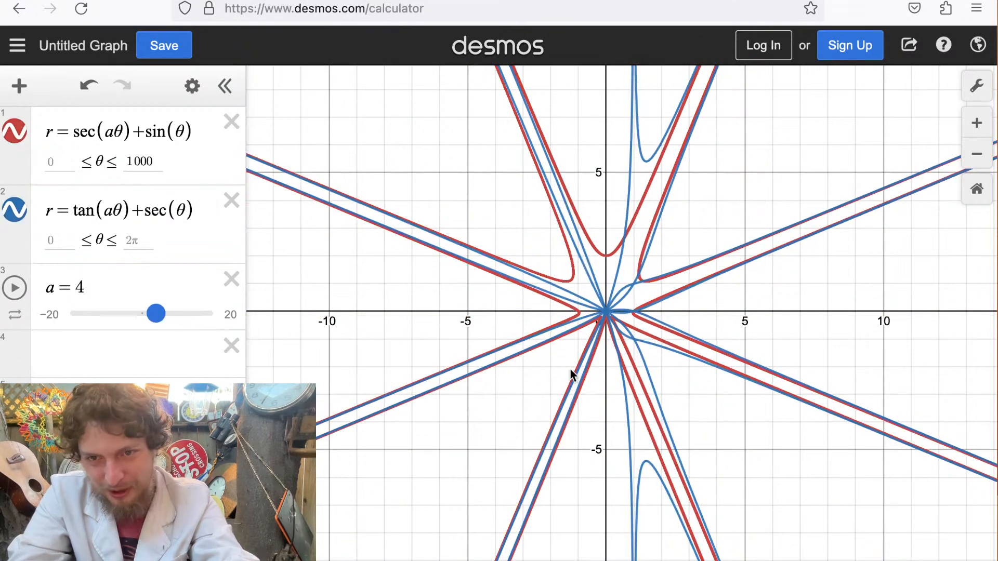
scroll(602, 381, down, 3)
scroll(602, 381, down, 2)
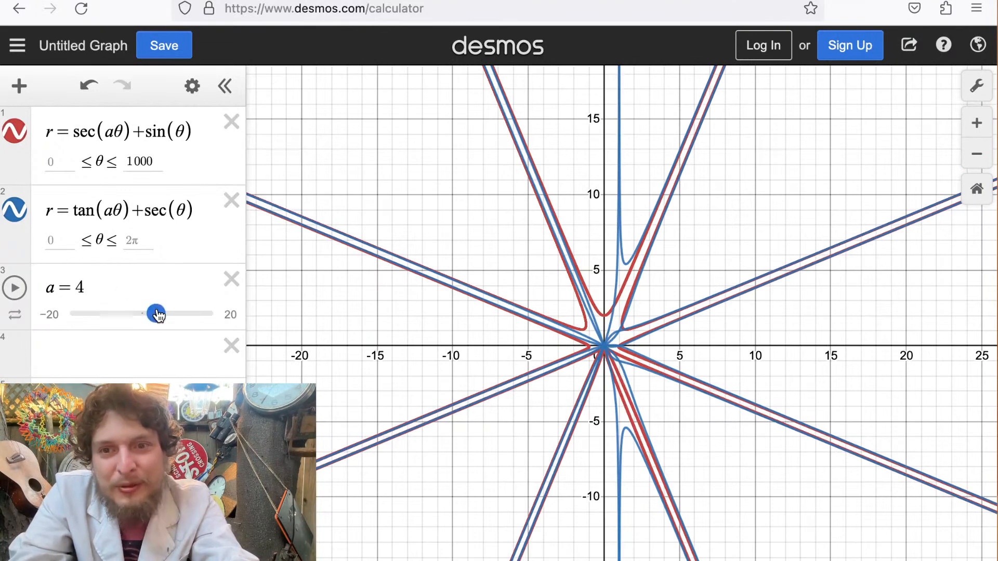
Set slider a to about 3.33 and compare the red and blue curves close to the origin.
drag(155, 314, 154, 316)
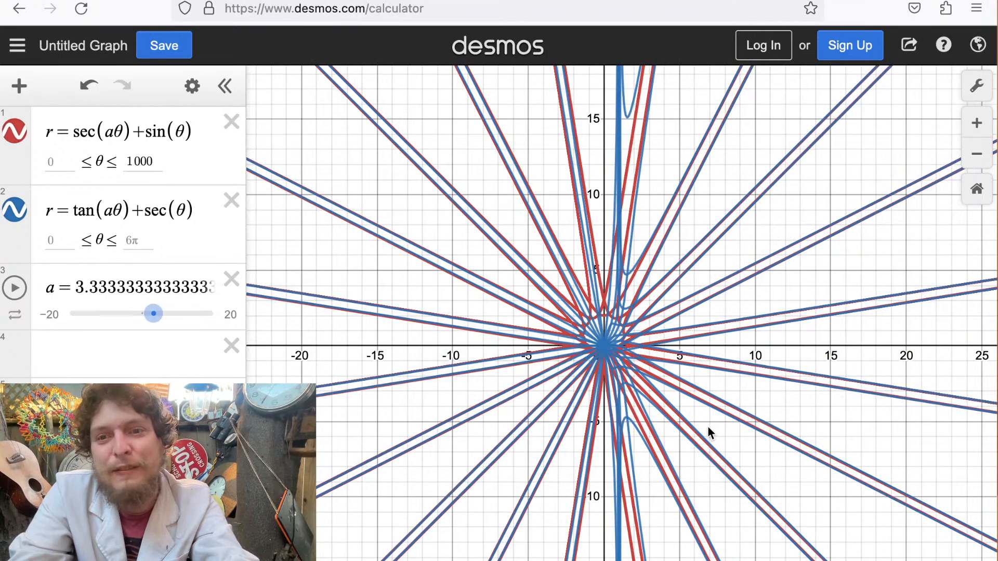
scroll(707, 426, up, 2)
drag(441, 338, 559, 463)
scroll(557, 463, up, 2)
drag(636, 416, 529, 376)
scroll(524, 375, up, 2)
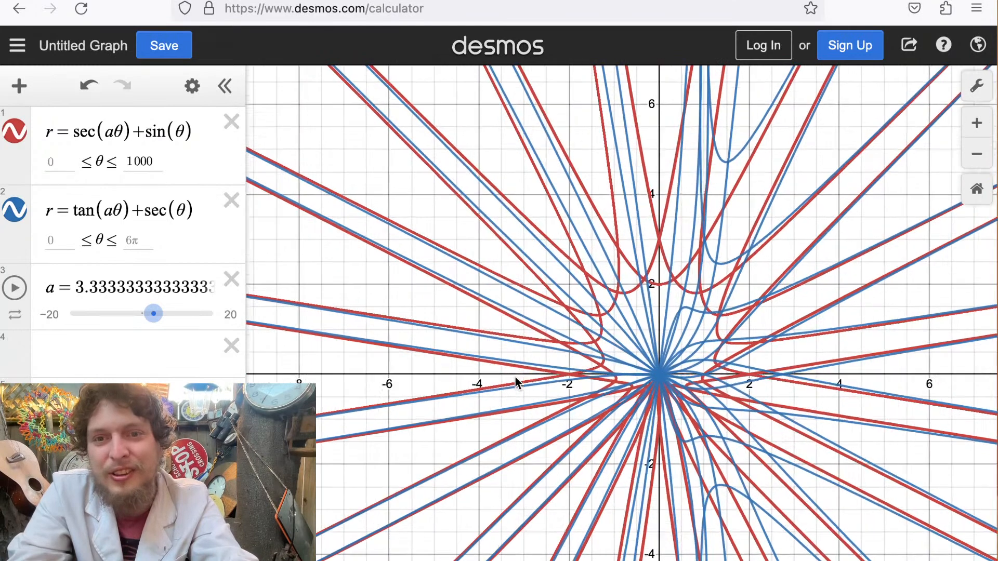
scroll(515, 377, up, 1)
drag(630, 377, 483, 379)
scroll(482, 379, up, 2)
scroll(482, 378, up, 2)
drag(404, 361, 528, 373)
Set slider a to about 0.67 and examine where the two curves cross around the origin.
drag(153, 313, 144, 318)
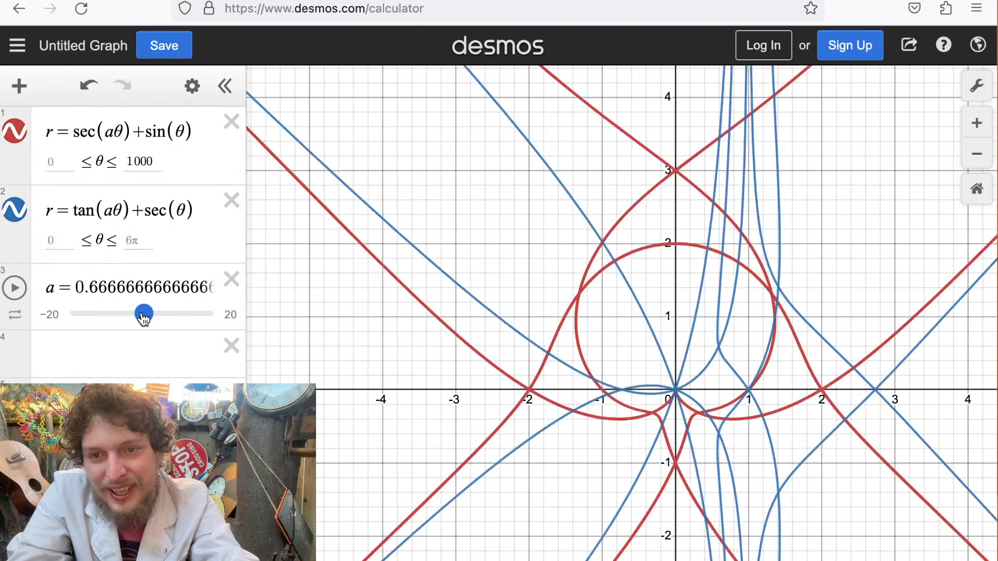
drag(601, 374, 503, 276)
scroll(501, 276, down, 3)
scroll(500, 276, down, 2)
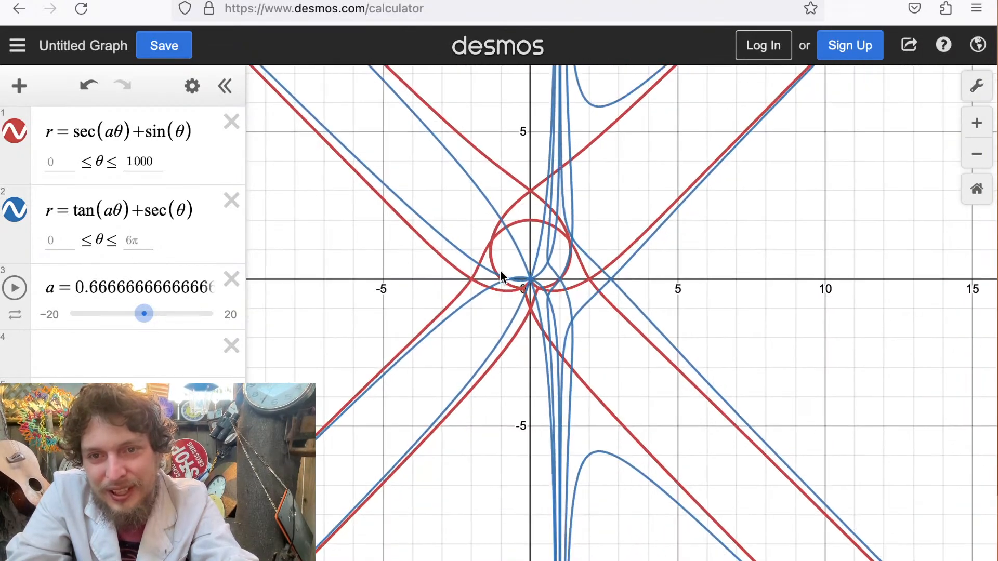
scroll(533, 245, up, 5)
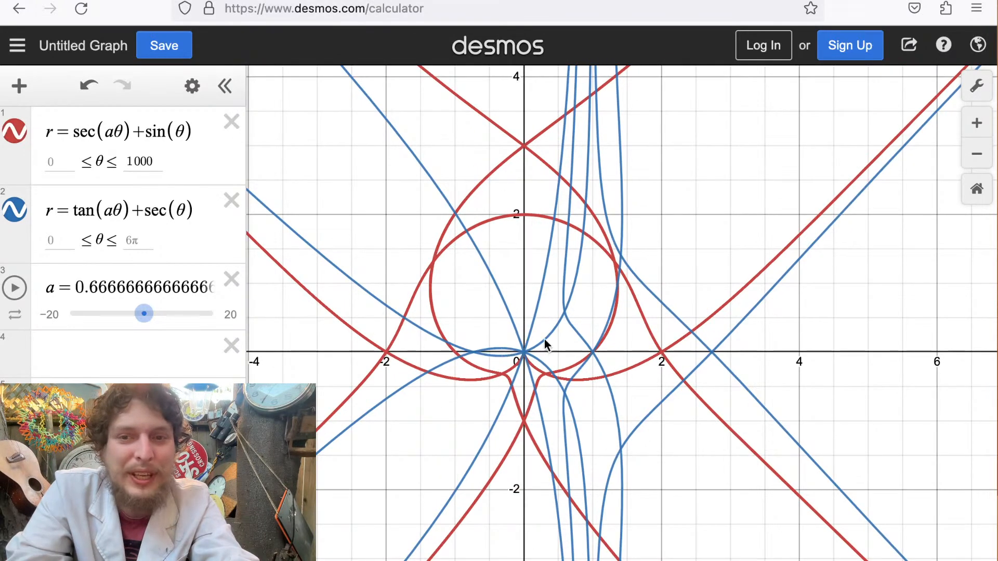
Set slider a to about −6.33 to compare both curves at a negative value.
click(195, 295)
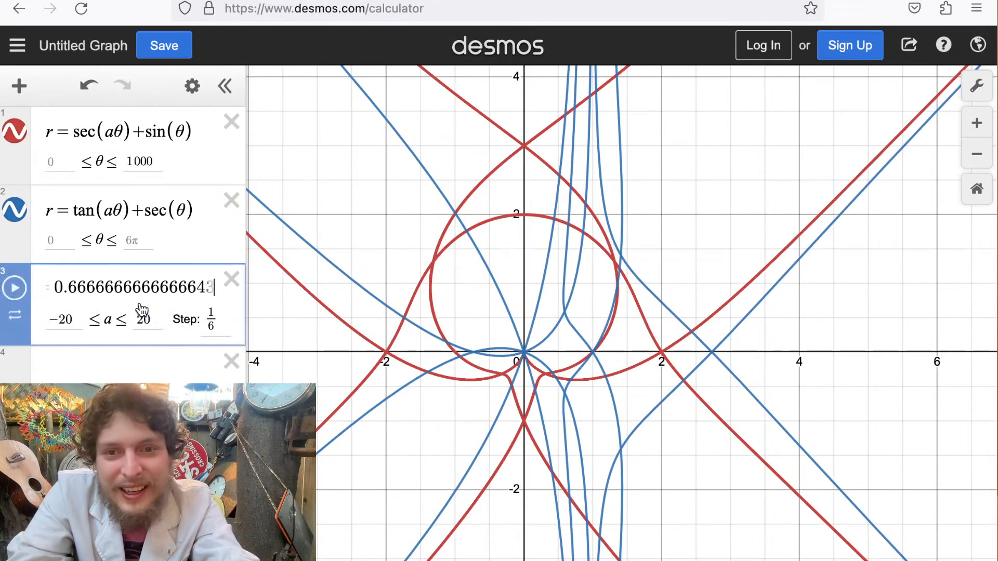
click(147, 374)
drag(145, 314, 122, 319)
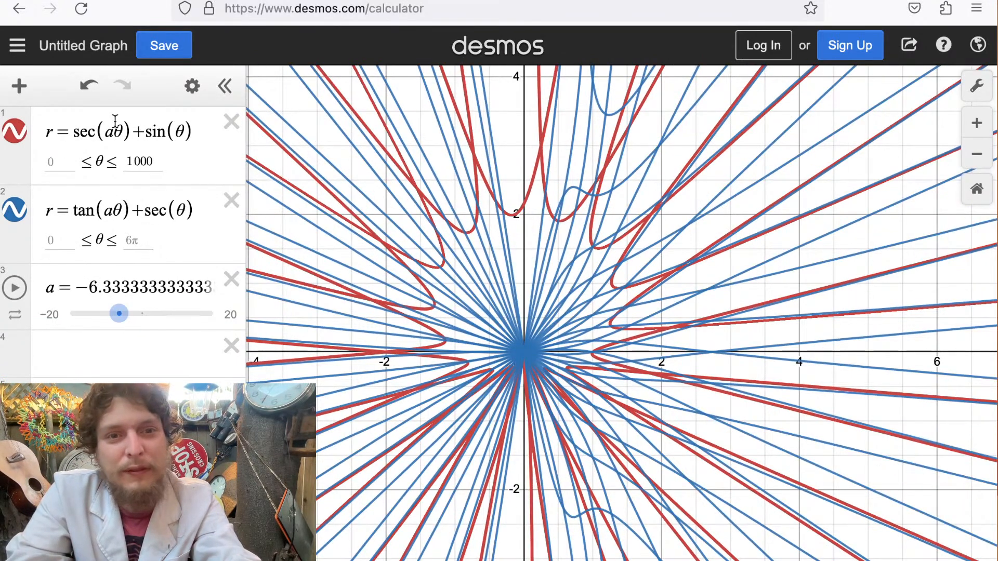
Rewrite the second formula as r = sec(aθ) − sin(θ).
drag(93, 209, 70, 213)
text(sin)
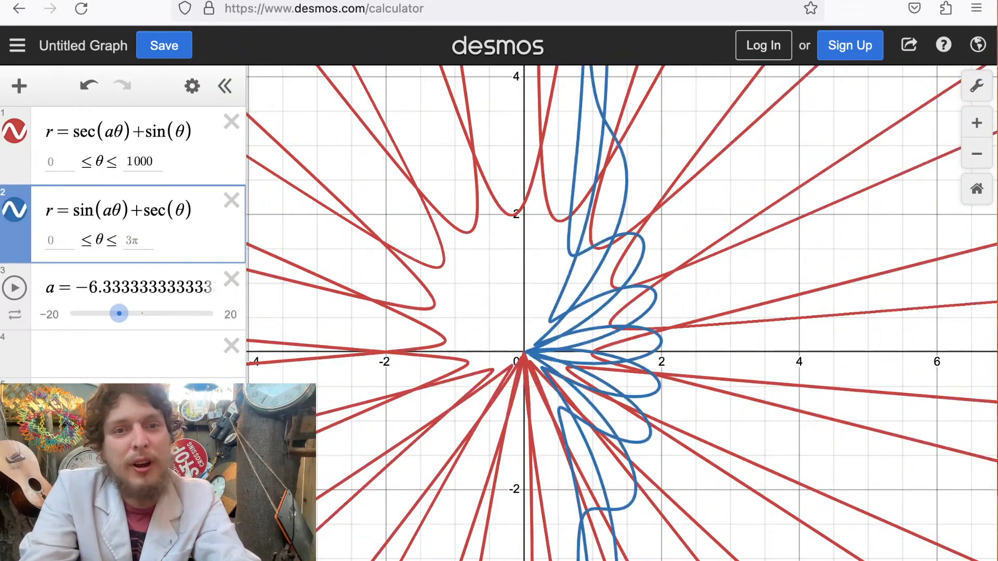
key(BackSpace)
key(BackSpace)
text(ec(aθ)+)
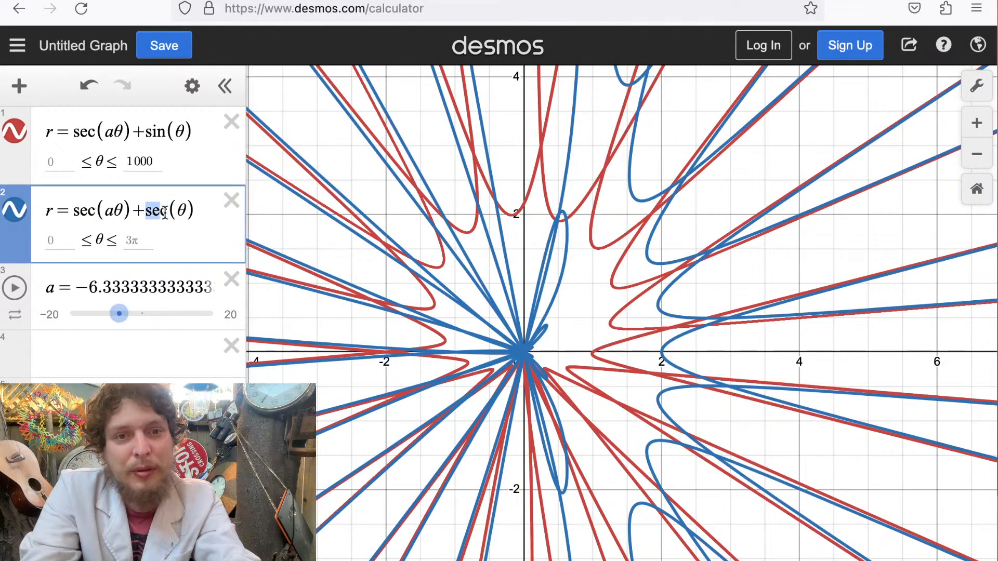
text(sin)
drag(146, 212, 137, 213)
text(-)
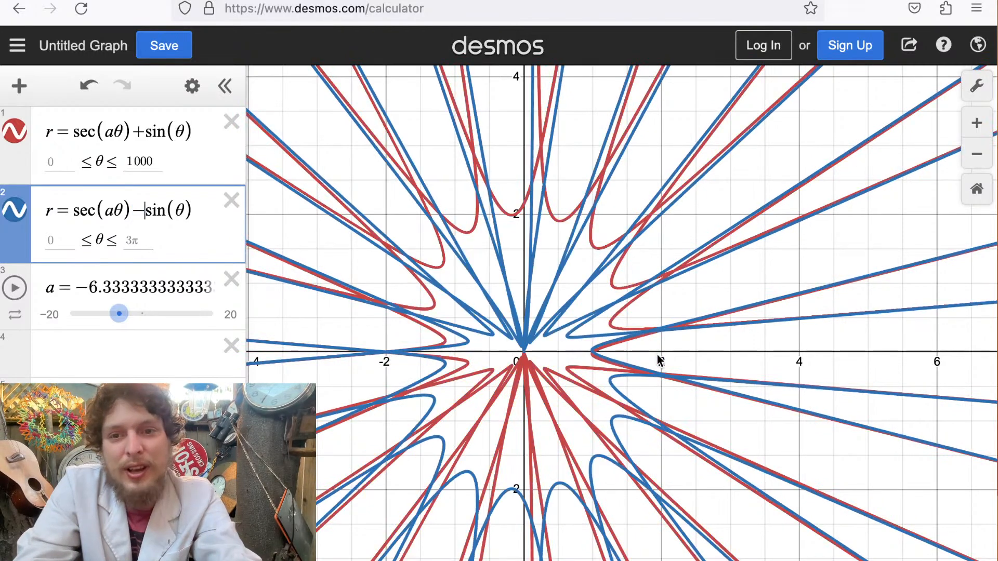
Set slider a to about −4.67 to compare the sum and difference curves around the origin.
drag(679, 352, 576, 369)
scroll(807, 343, down, 3)
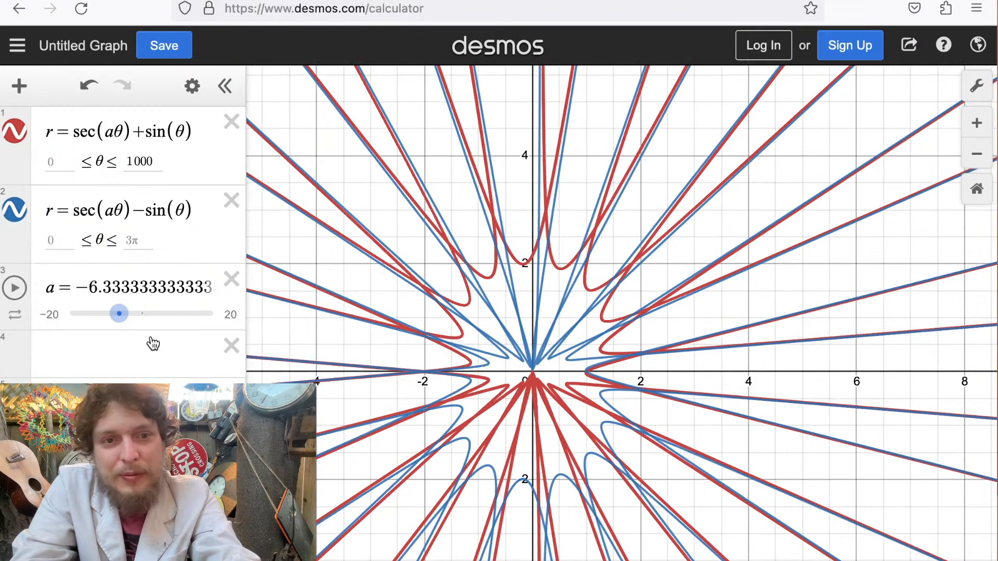
drag(119, 314, 130, 316)
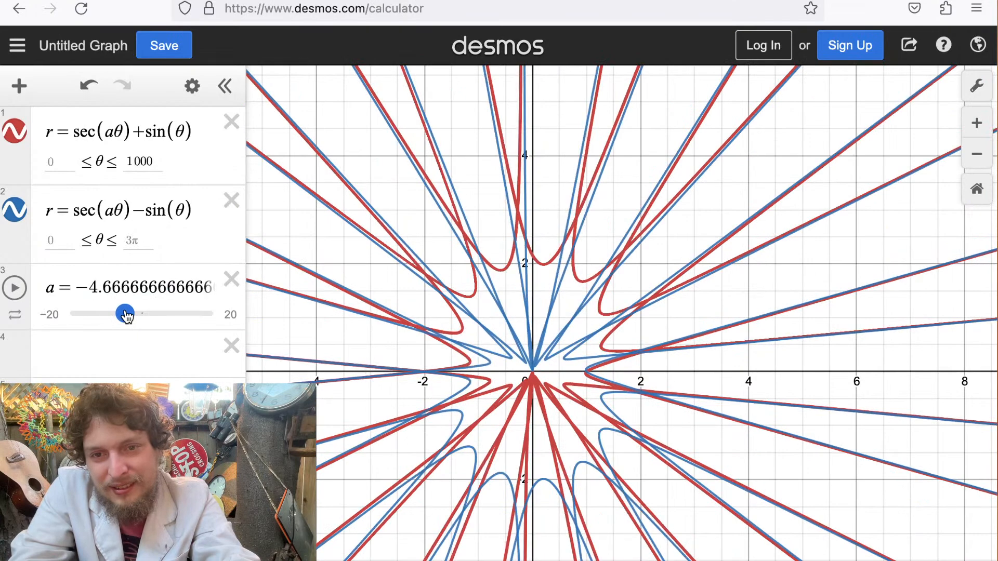
Remove the minus sign from the second formula so it multiplies as r = sec(aθ) sin(θ), keeping a at about −4.67.
click(141, 212)
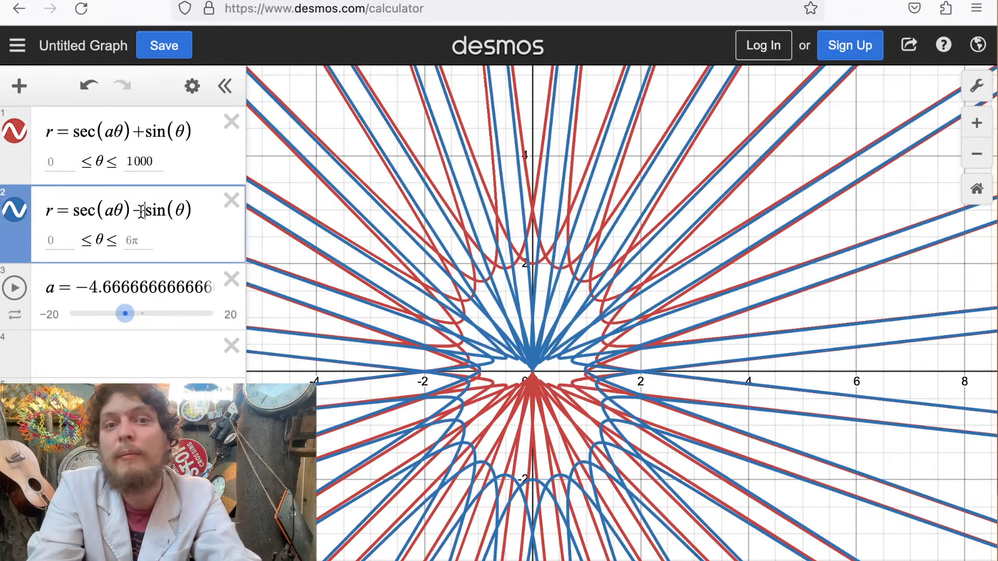
key(BackSpace)
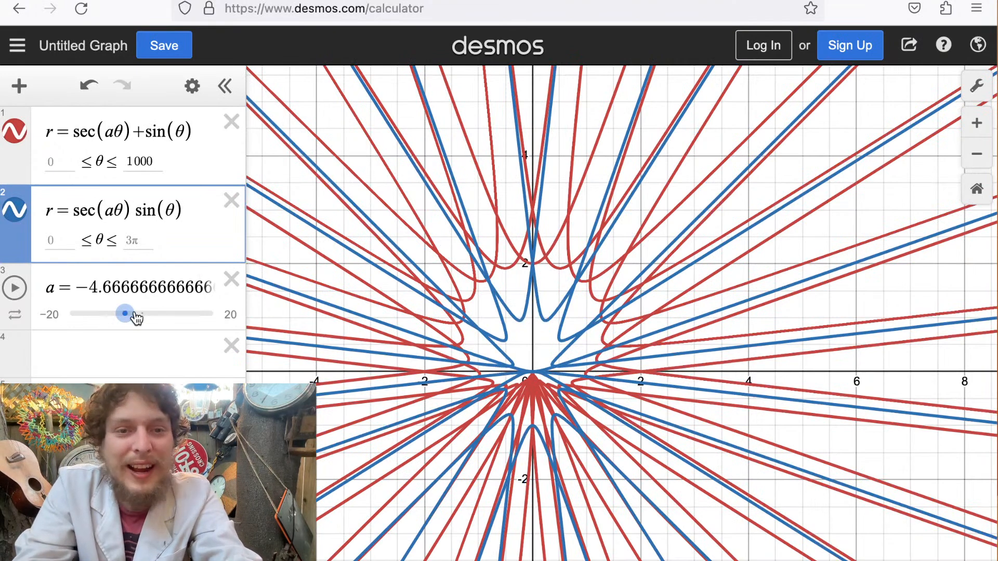
mouse_move(134, 317)
mouse_down()
mouse_move(150, 316)
mouse_move(132, 318)
mouse_up()
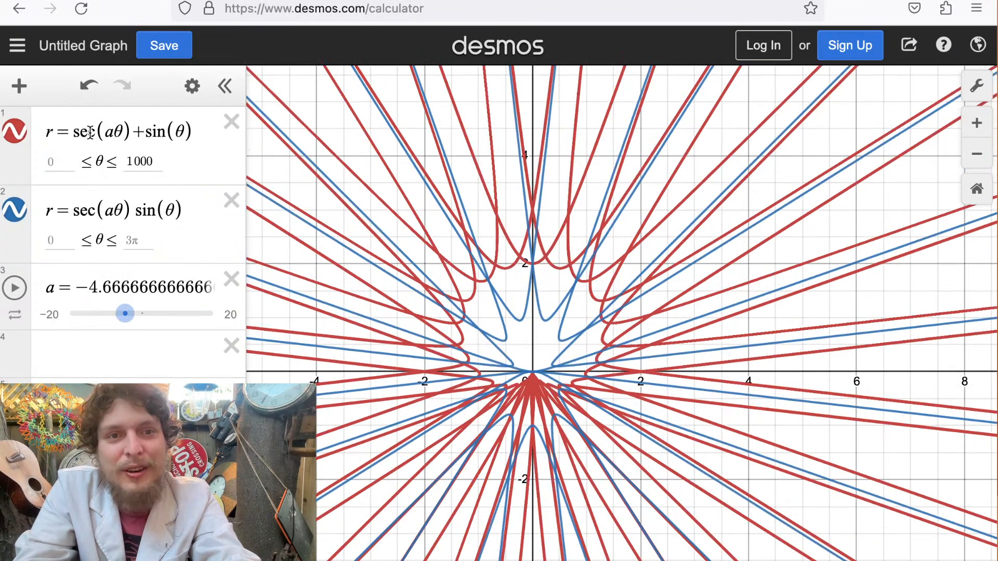
Change sec(aθ) to sin(aθ) in both the first and the second formula.
drag(90, 133, 76, 134)
text(sin)
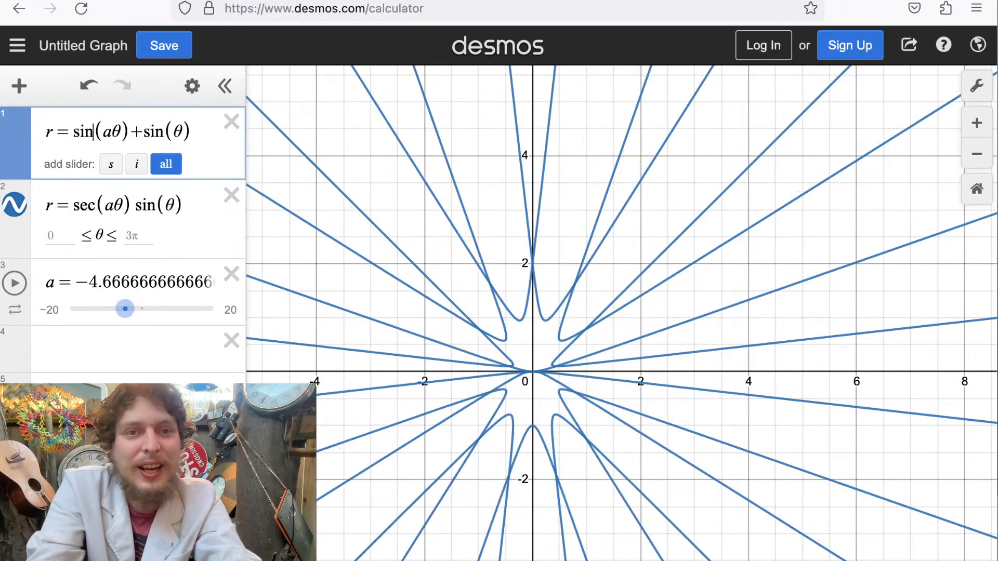
click(93, 212)
key(BackSpace)
key(BackSpace)
text(in)
Set slider a to −2.5 and examine the red and blue petals around the origin.
drag(125, 314, 131, 314)
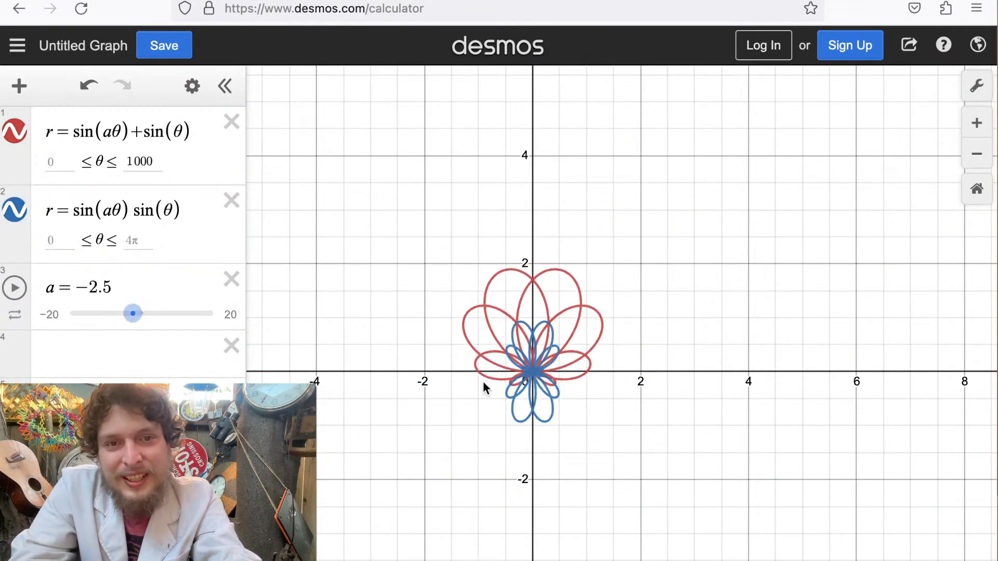
scroll(482, 382, up, 5)
scroll(482, 381, up, 1)
drag(534, 337, 469, 291)
Set slider a to 3 and compare the petals of the sum curve with those of the product curve.
drag(134, 316, 147, 317)
drag(151, 320, 157, 320)
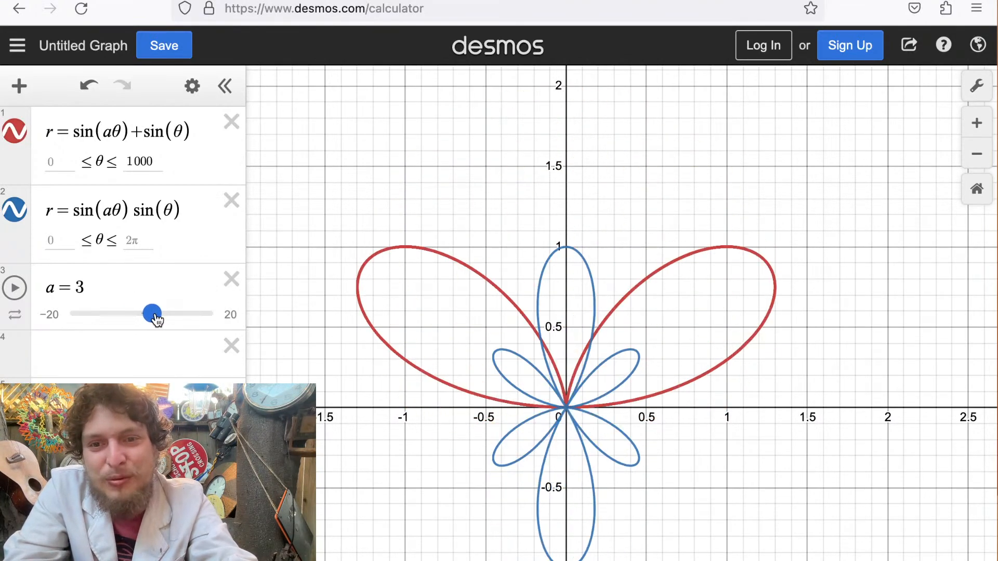
drag(387, 254, 323, 205)
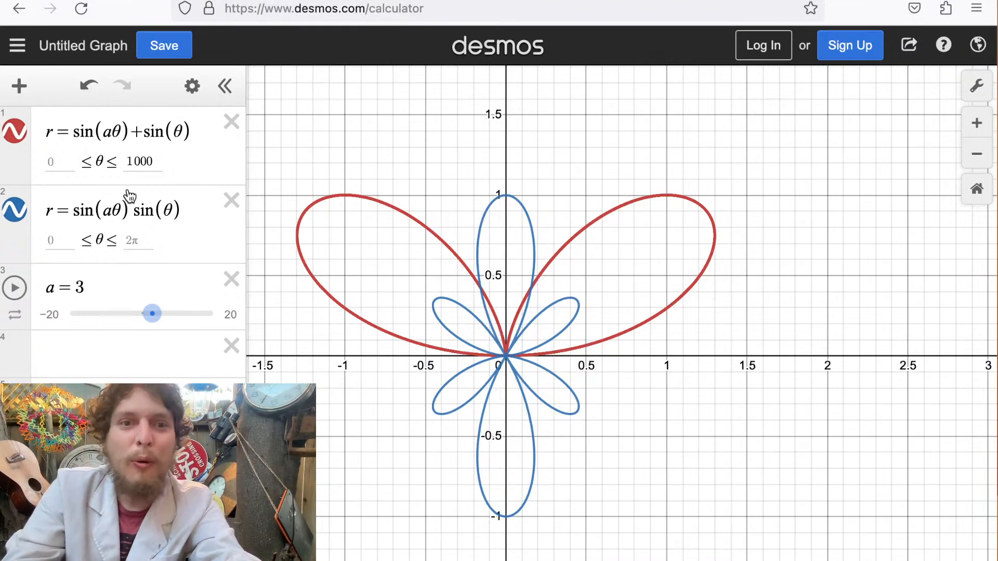
drag(537, 307, 619, 316)
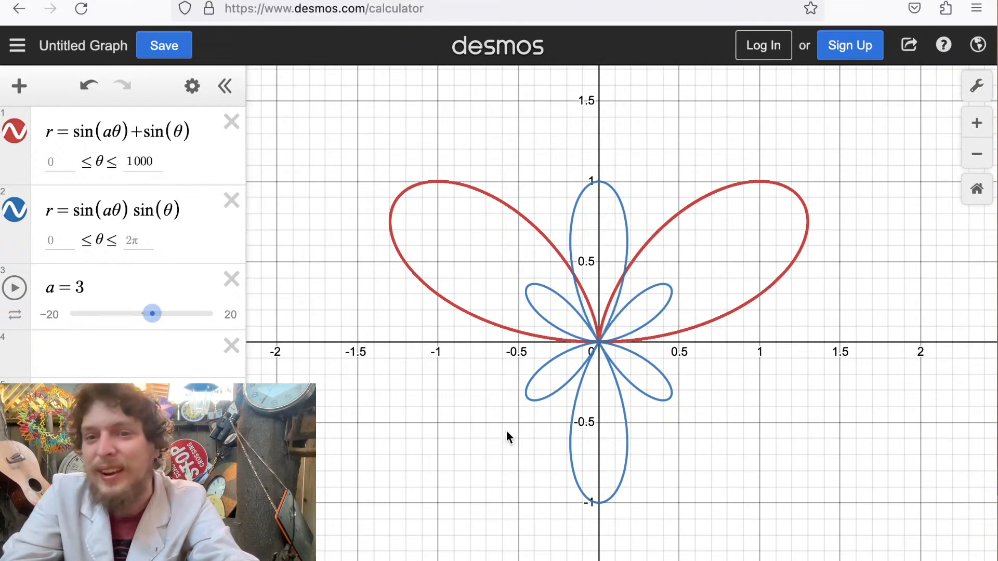
mouse_move(620, 447)
mouse_down()
mouse_move(690, 461)
mouse_move(641, 456)
mouse_move(628, 398)
mouse_move(628, 457)
mouse_up()
scroll(690, 460, up, 5)
scroll(689, 460, down, 6)
scroll(629, 398, up, 3)
Set slider a to about 7.33 to compare the denser petals, and raise it further to 15.5.
drag(152, 314, 180, 321)
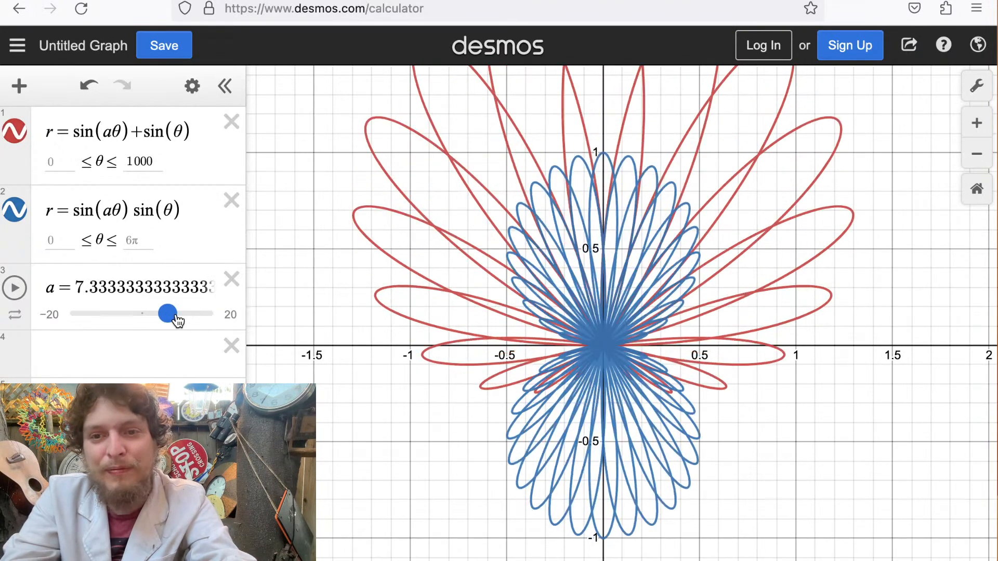
drag(433, 227, 406, 319)
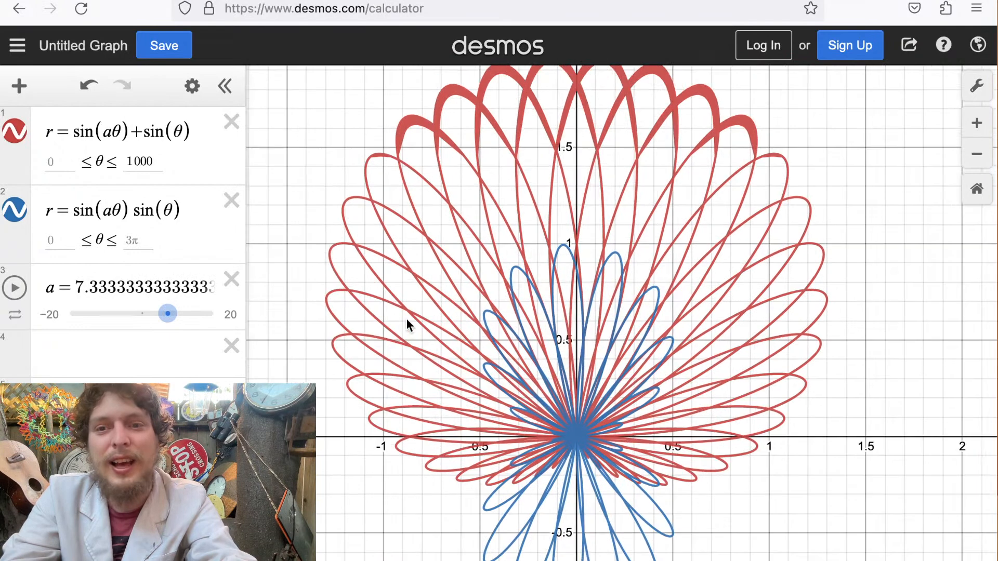
scroll(407, 320, down, 2)
scroll(406, 320, down, 2)
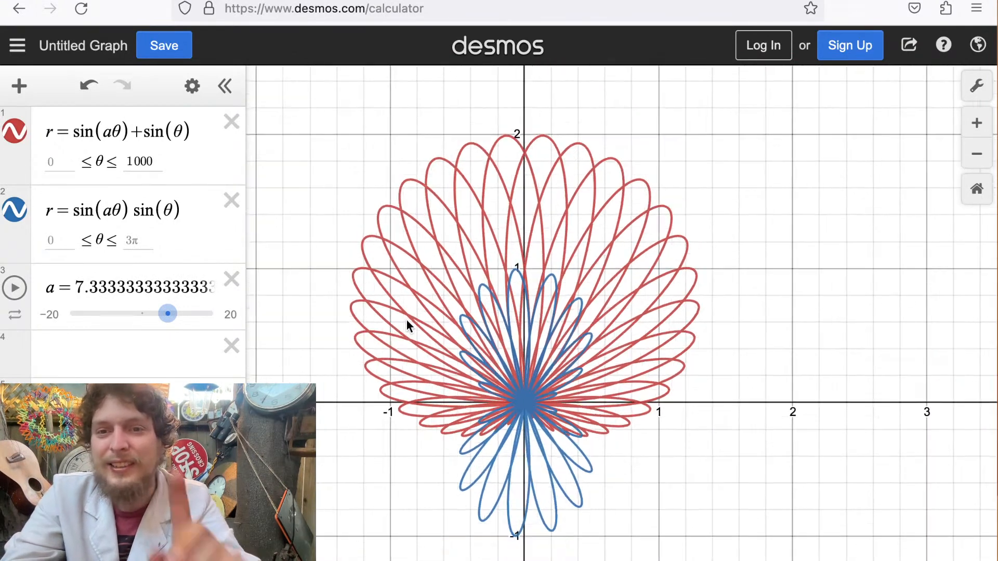
drag(407, 320, 479, 335)
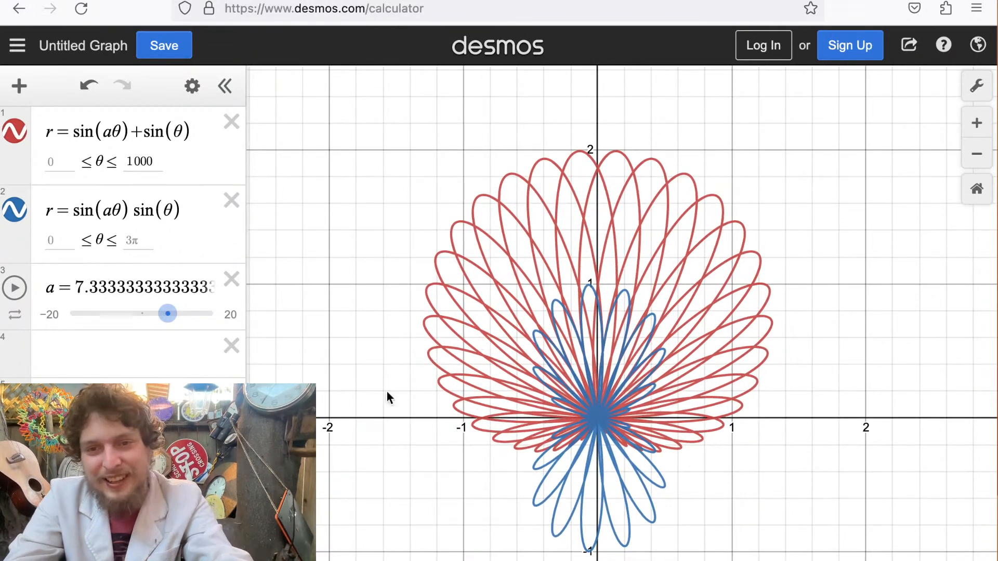
drag(167, 313, 198, 315)
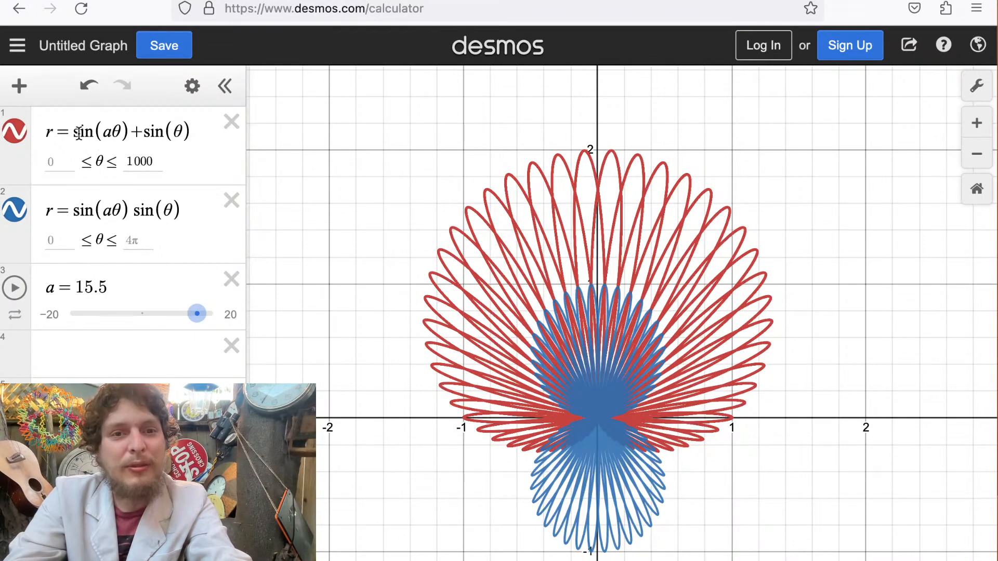
Change sin(aθ) to cos(aθ) in both formulas and set slider a to about 4.33.
double_click(77, 134)
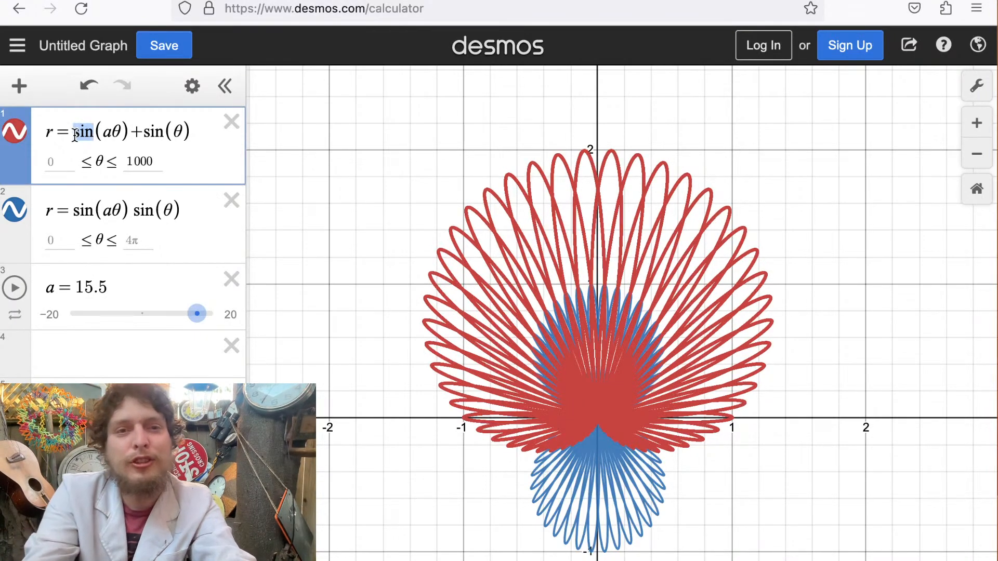
text(cos)
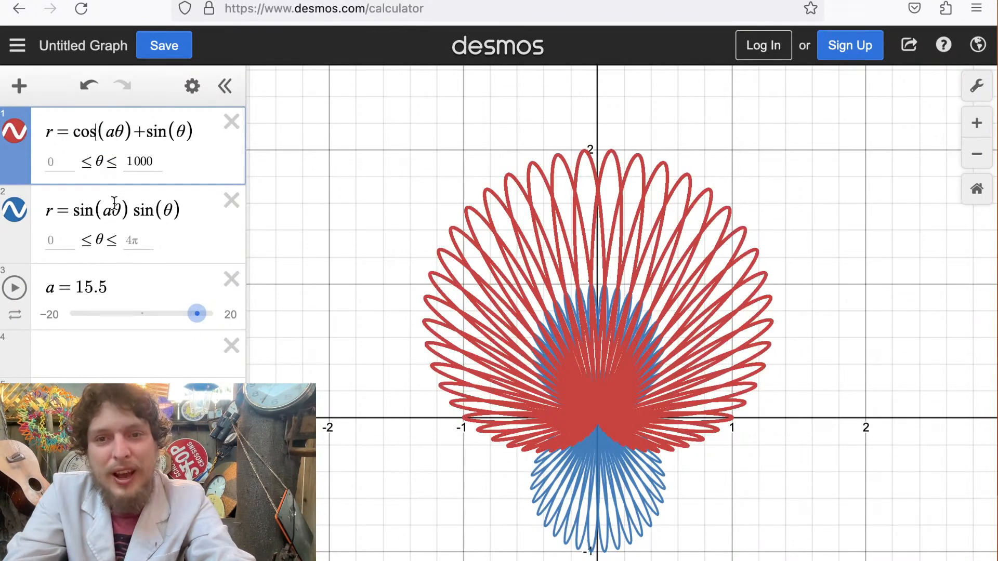
double_click(77, 211)
text(cos)
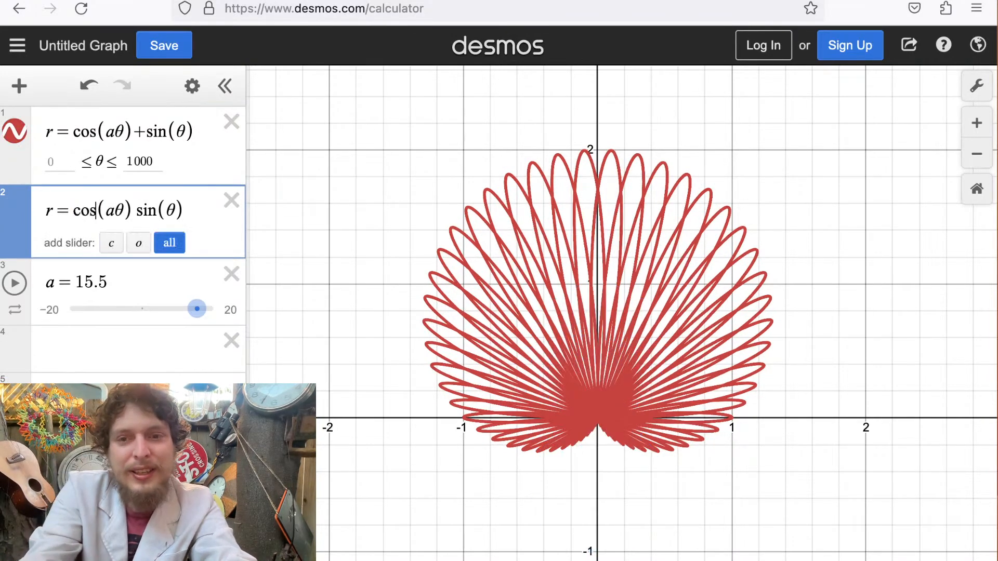
drag(197, 313, 149, 319)
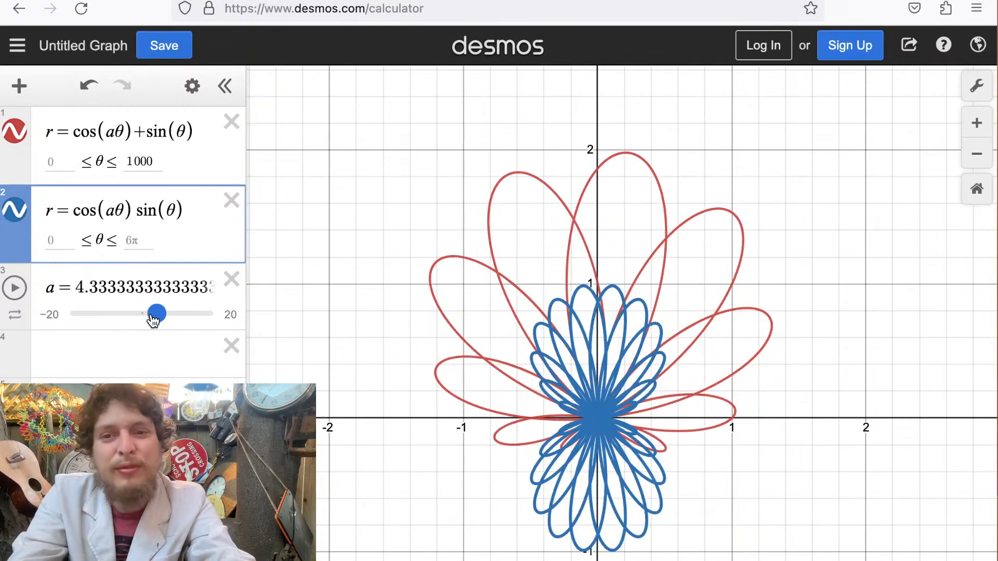
Change cos(aθ) to csc(aθ) in both the first and the second formula.
click(94, 129)
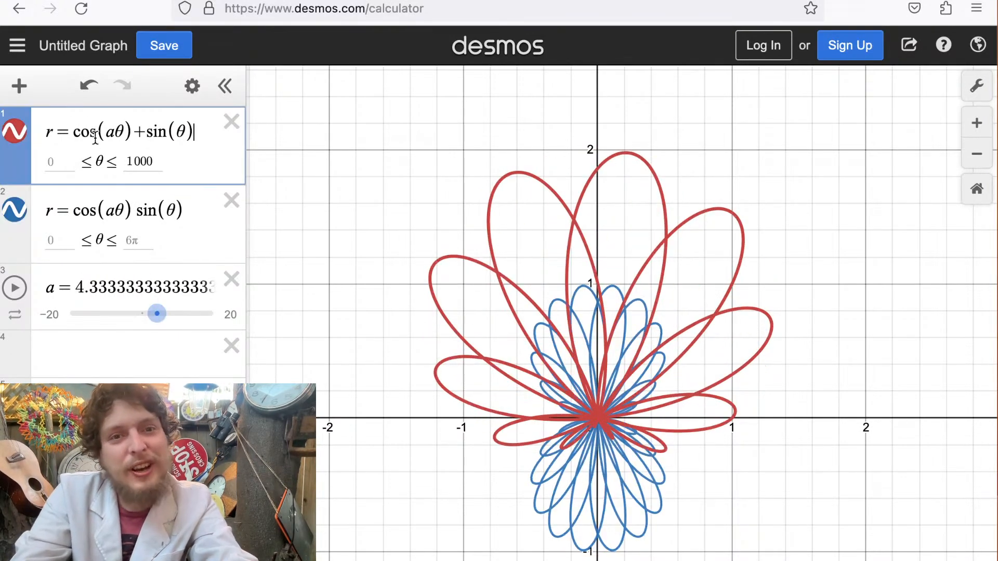
drag(96, 126, 75, 127)
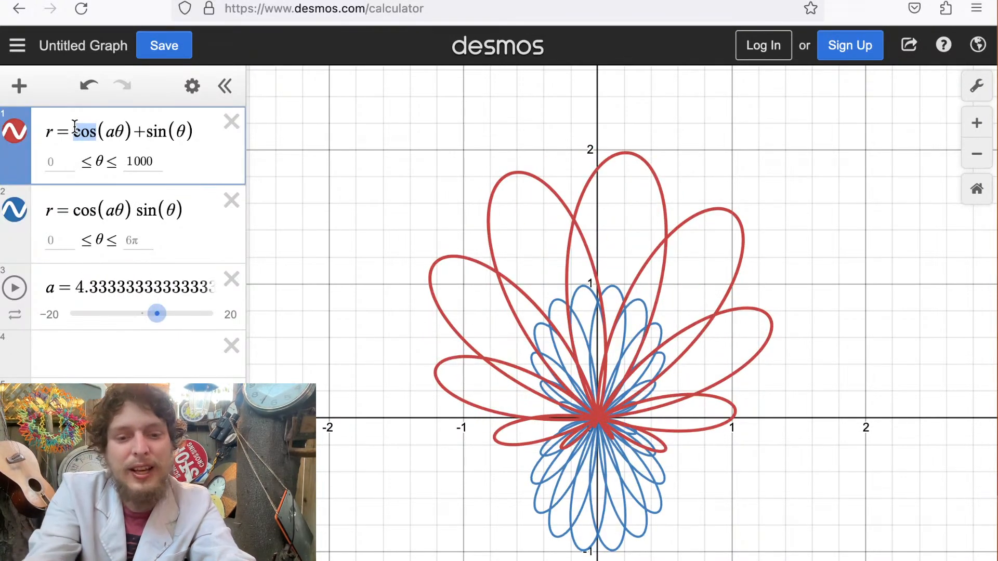
text(csc)
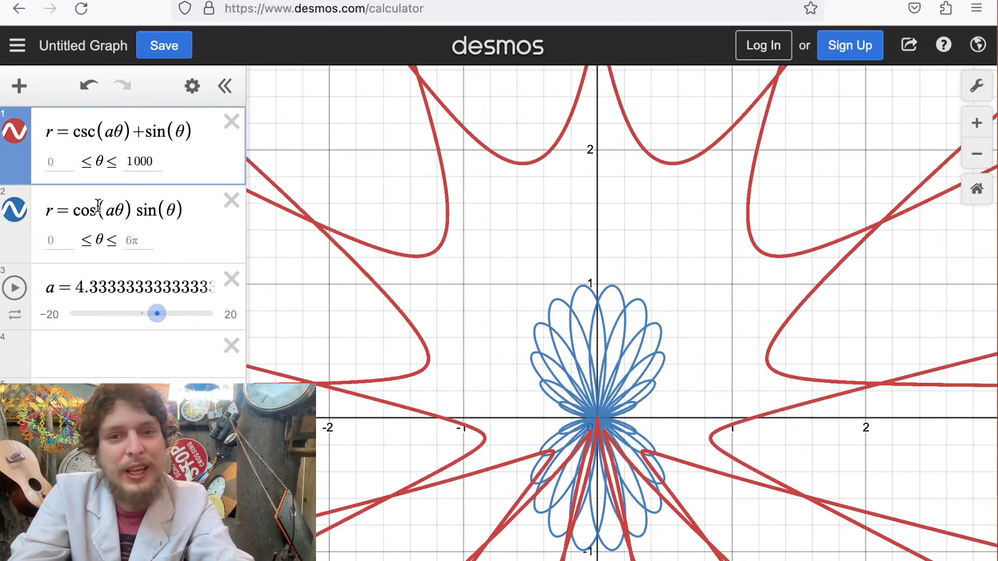
click(92, 210)
drag(96, 211, 74, 210)
text(csc)
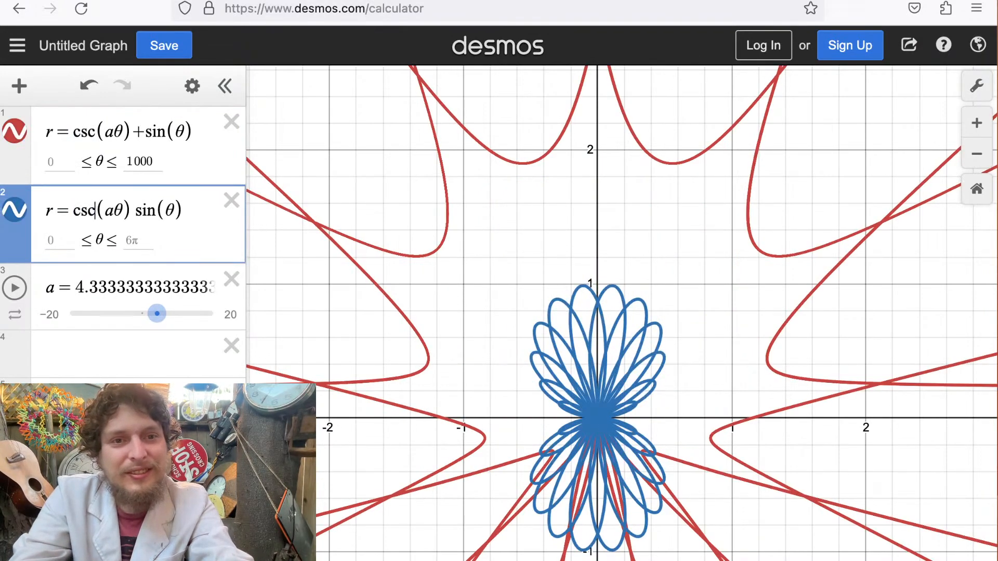
Examine the csc(aθ) curves around the origin and set slider a to 3.
drag(332, 308, 408, 243)
scroll(408, 242, down, 2)
scroll(407, 242, down, 1)
drag(427, 192, 364, 312)
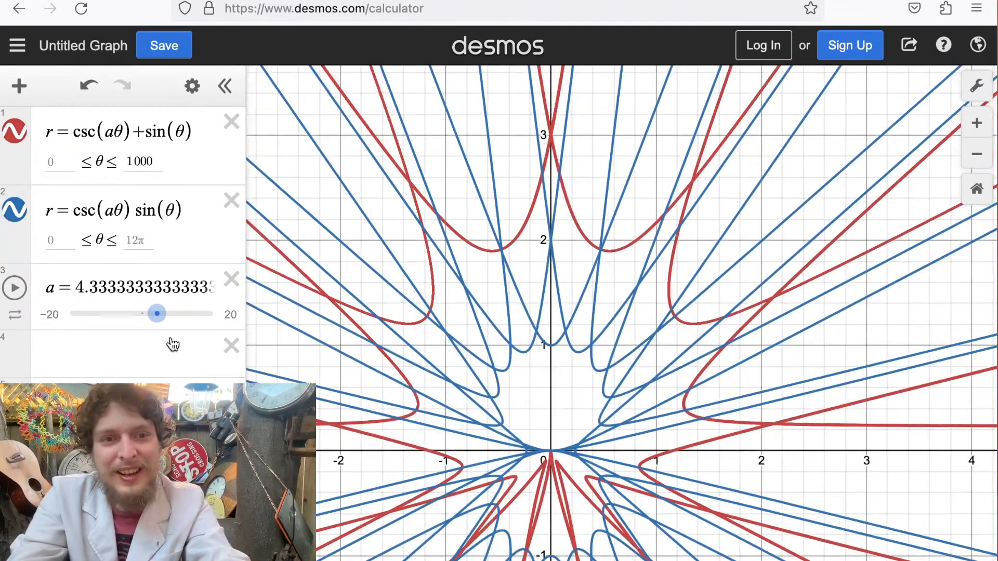
drag(157, 314, 152, 314)
drag(349, 313, 367, 250)
scroll(365, 251, down, 4)
drag(467, 275, 469, 287)
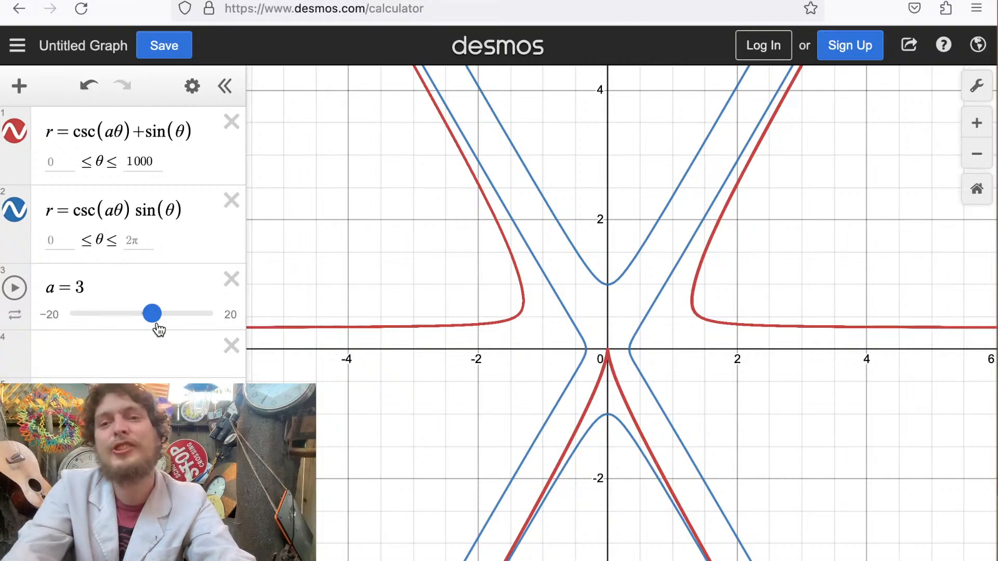
Set slider a to about 2.83 and examine the overlapping red and blue curves around the origin.
drag(159, 329, 158, 329)
drag(594, 254, 574, 261)
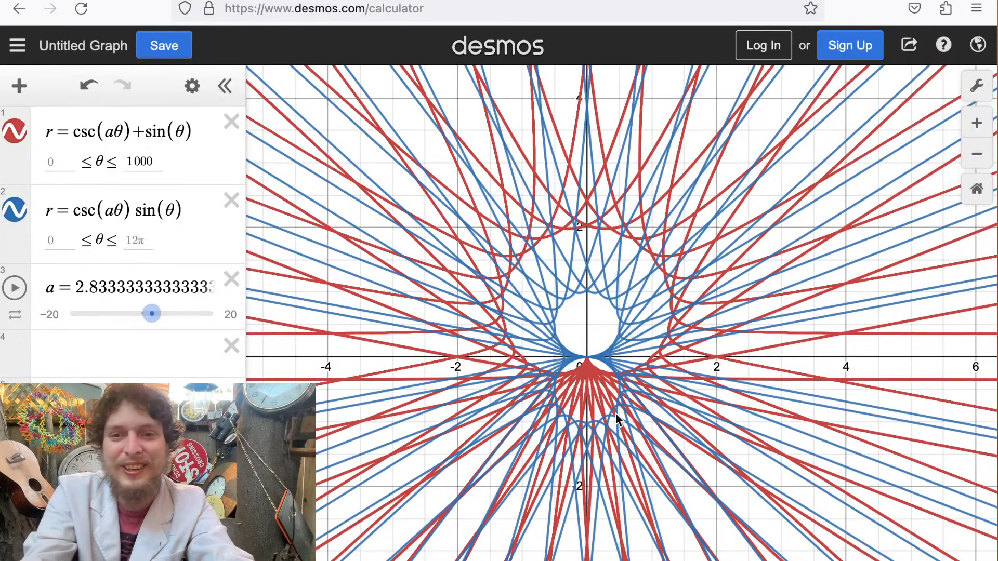
scroll(615, 413, up, 3)
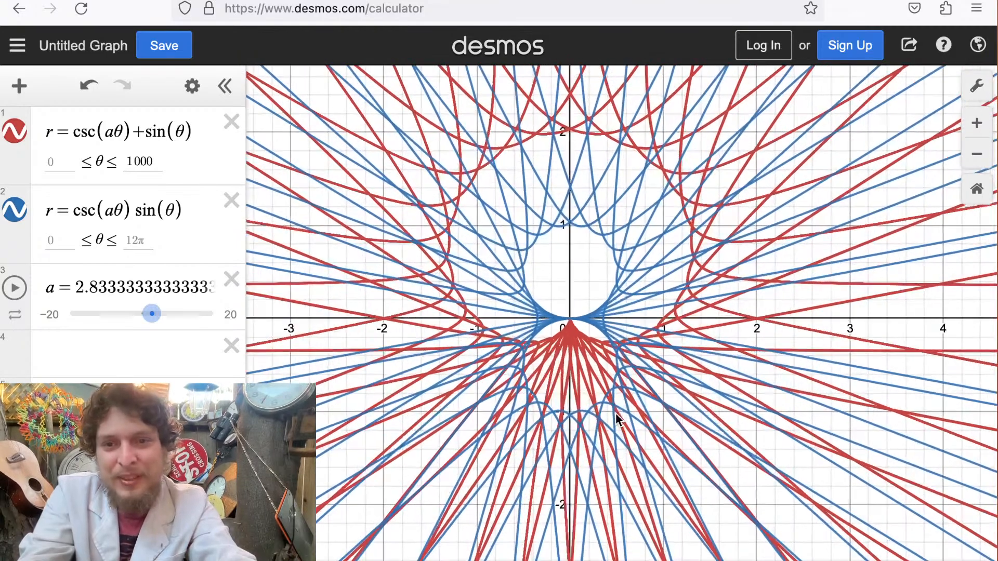
drag(615, 412, 667, 438)
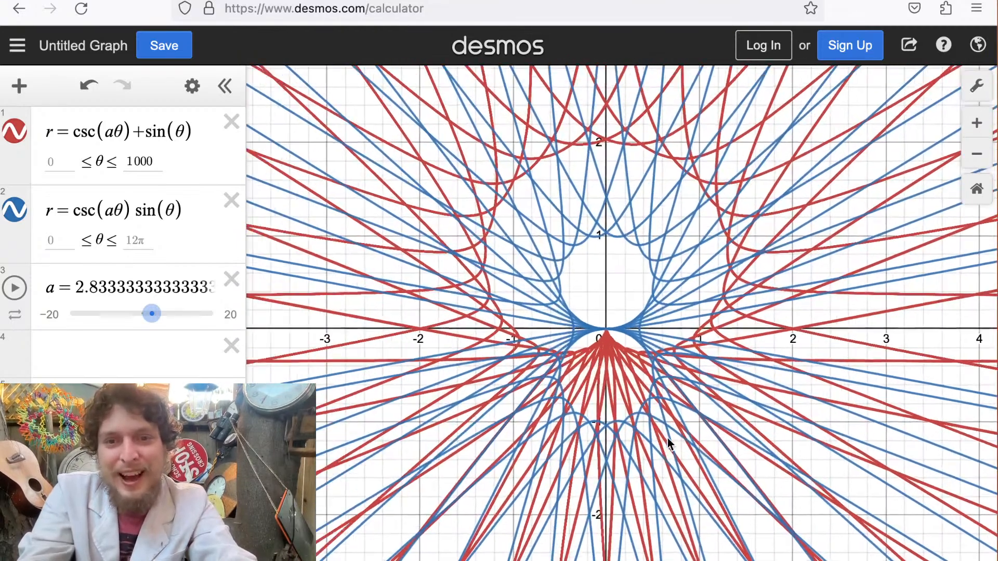
scroll(667, 438, down, 3)
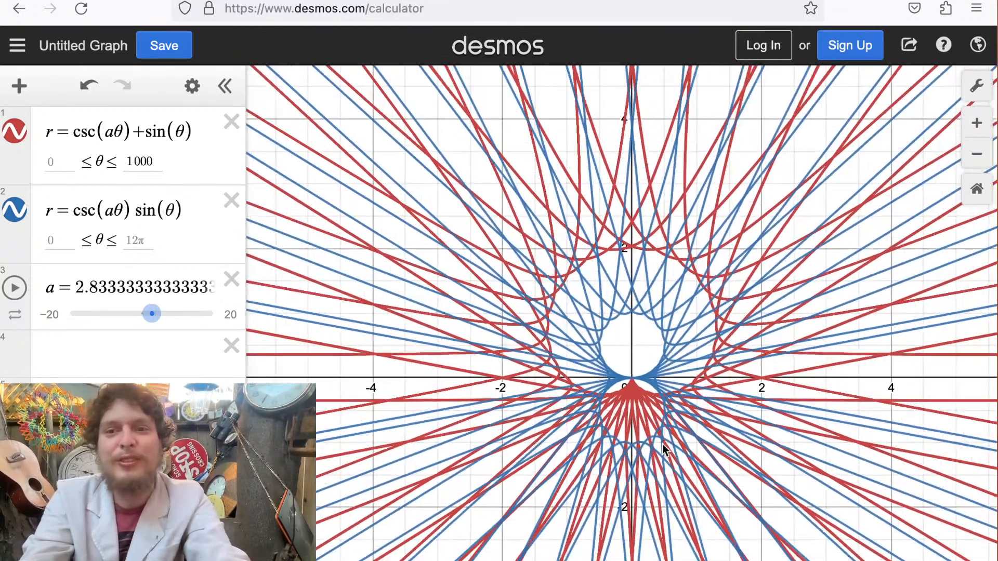
scroll(662, 444, down, 2)
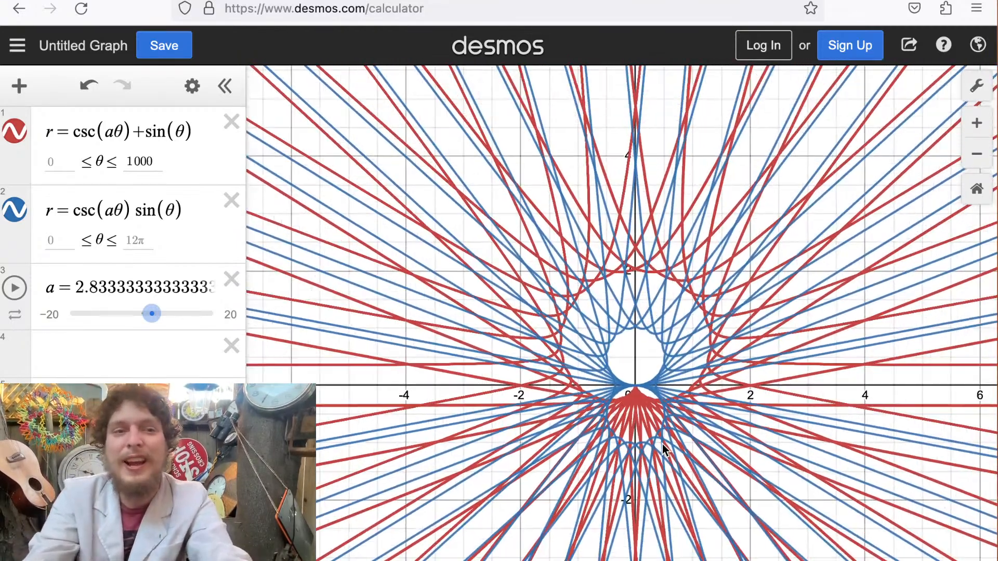
Change the second formula's equals sign to ≤ and set slider a to about 0.67.
click(71, 211)
key(BackSpace)
text(<=)
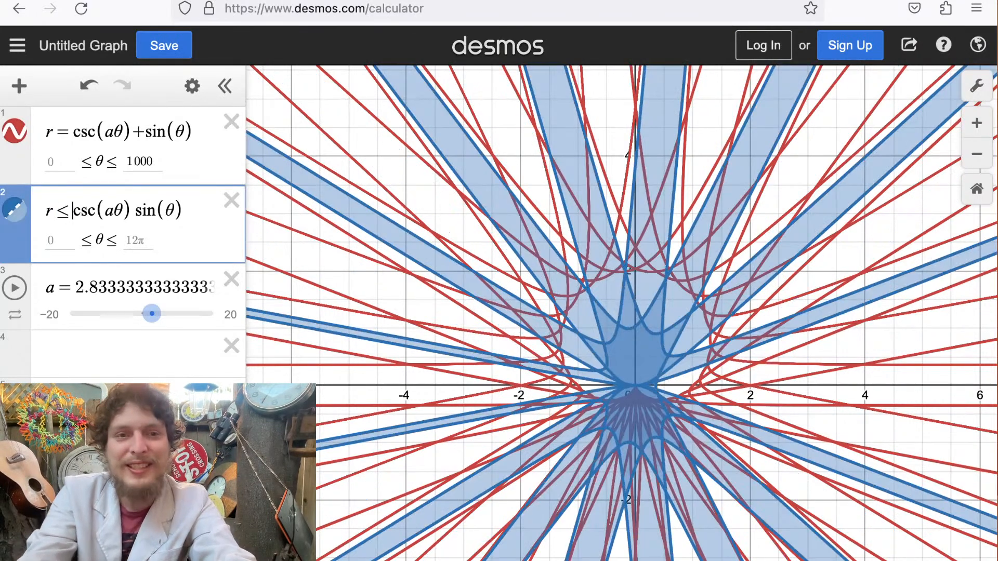
mouse_move(400, 279)
mouse_down()
mouse_move(340, 203)
mouse_move(367, 267)
mouse_move(395, 267)
mouse_up()
drag(151, 313, 142, 323)
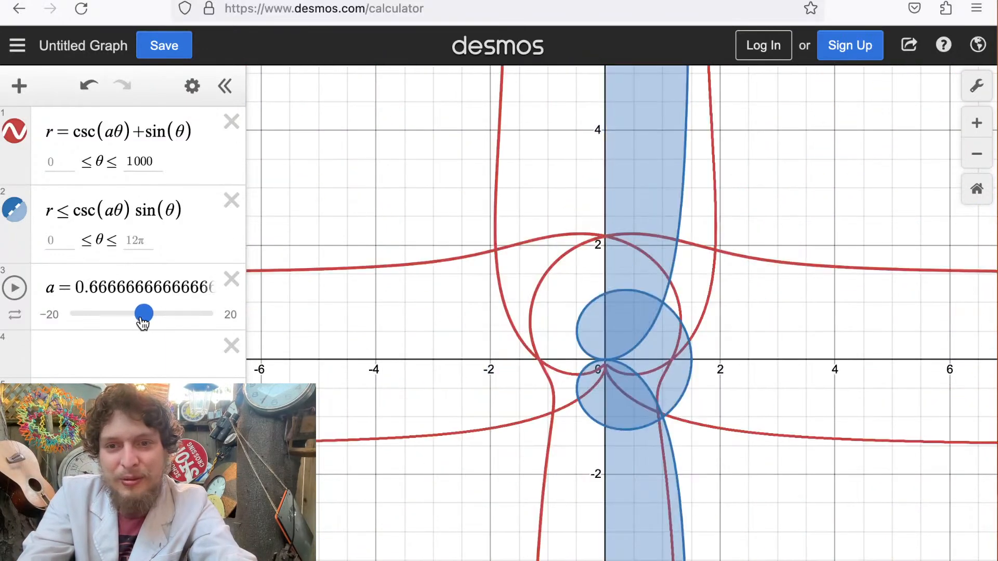
Change the first formula's equals sign to ≤ and set slider a to about −2.67.
click(69, 131)
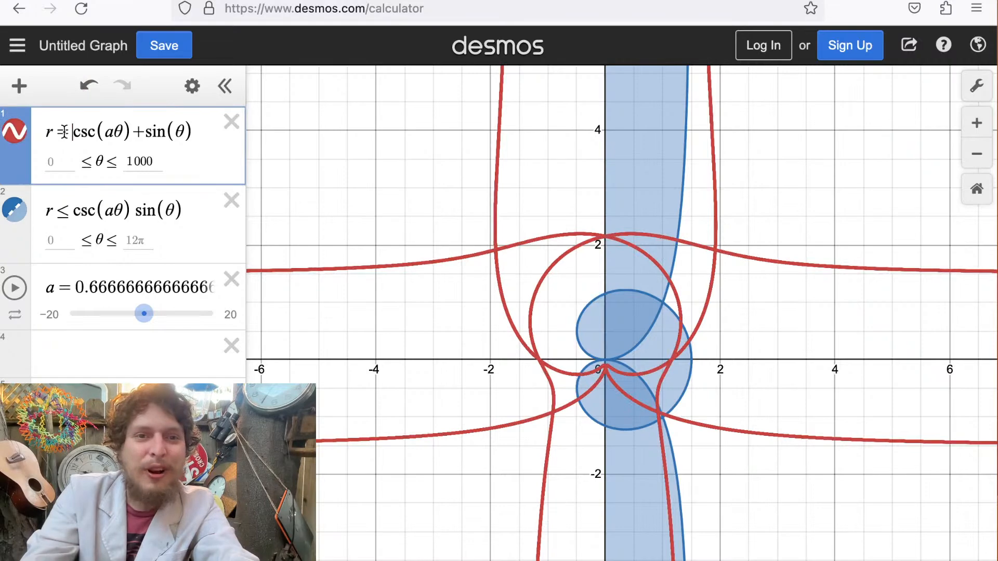
drag(69, 132, 62, 133)
text(<=)
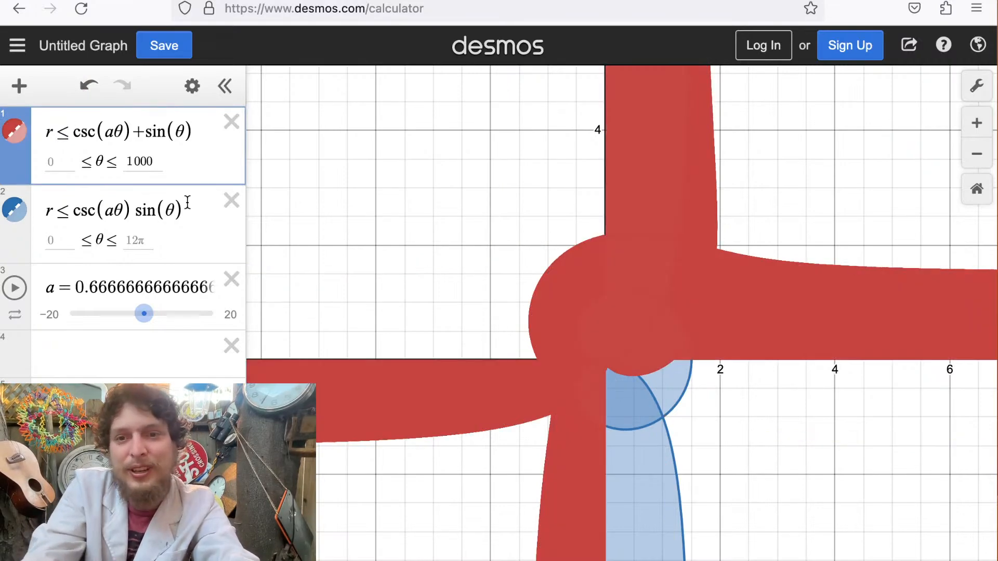
scroll(693, 240, up, 3)
scroll(653, 243, down, 4)
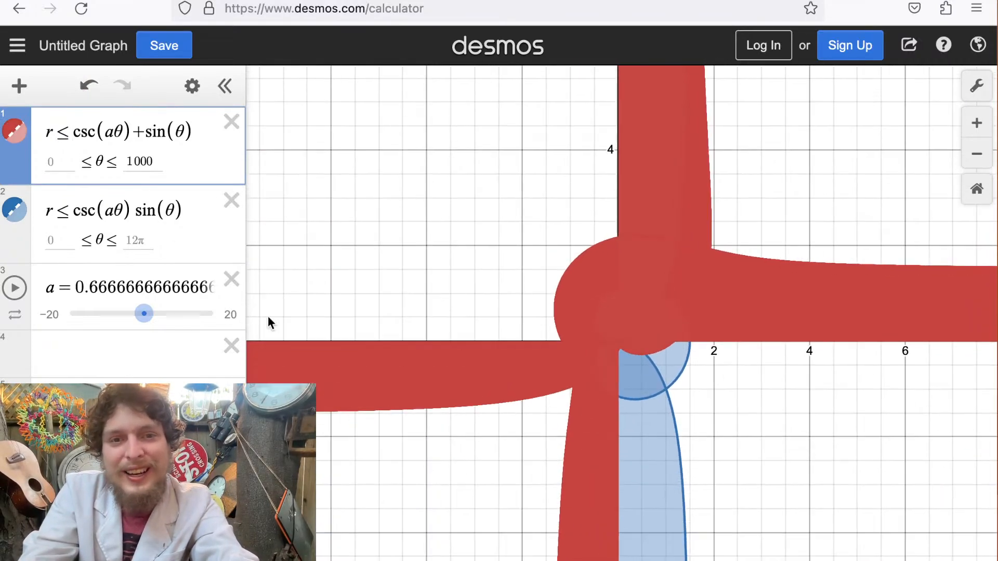
mouse_move(147, 315)
mouse_down()
mouse_move(131, 317)
mouse_move(164, 321)
mouse_move(135, 321)
mouse_up()
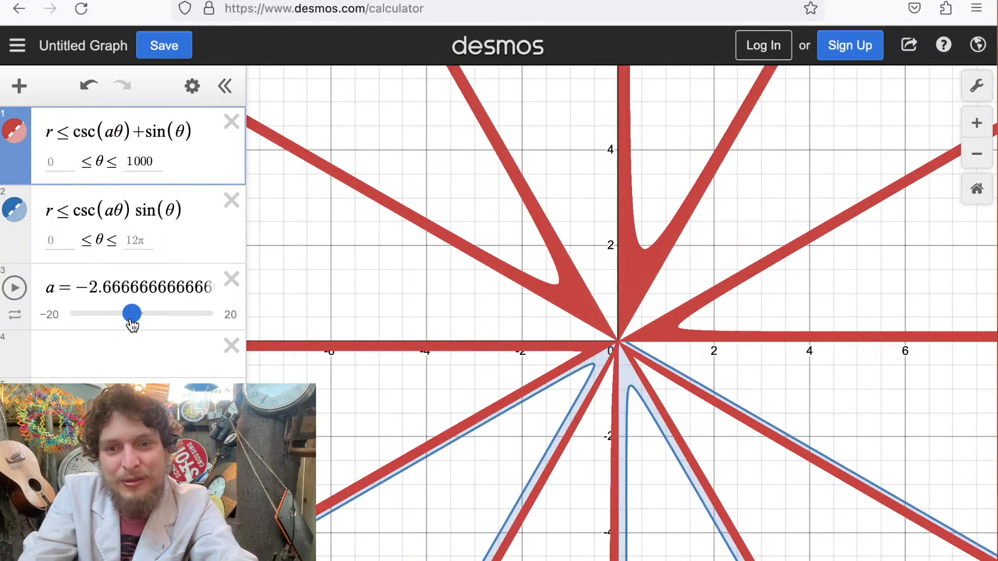
Change the ≤ in the first formula back to an equals sign.
drag(74, 127, 61, 133)
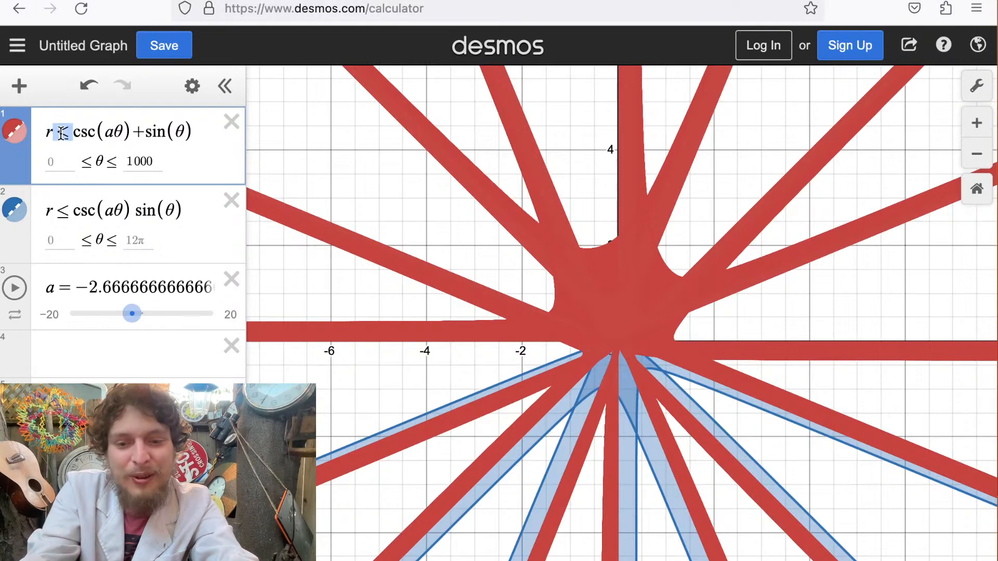
text(>=)
key(BackSpace)
text(=)
Lower slider a to about −16.67, and raise it to about −10.67.
drag(132, 315, 78, 346)
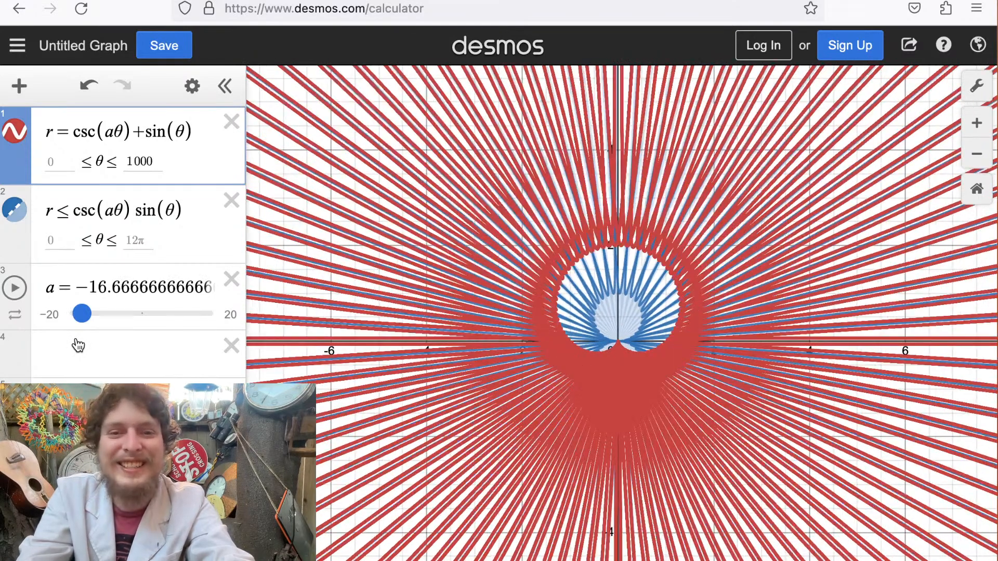
click(78, 346)
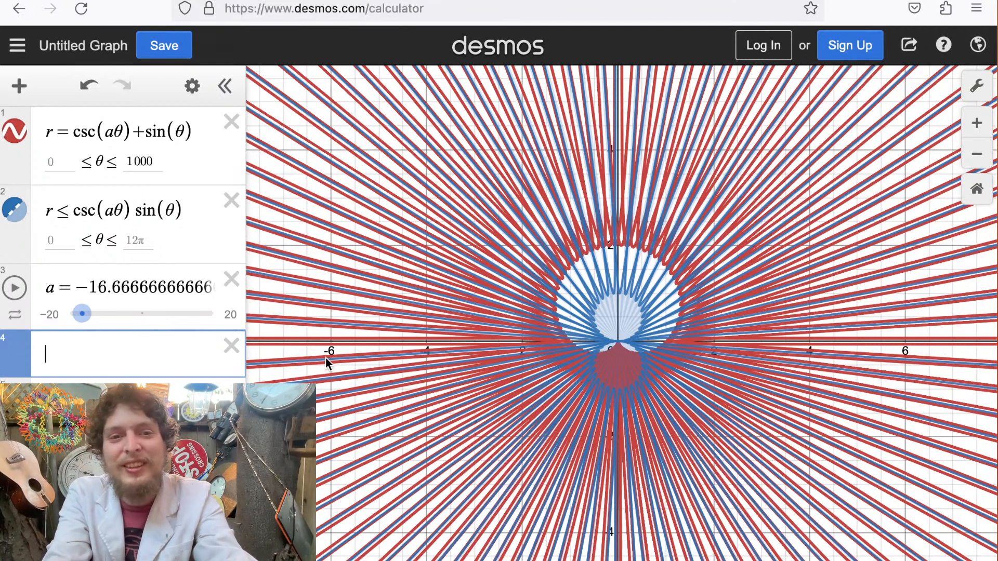
click(78, 314)
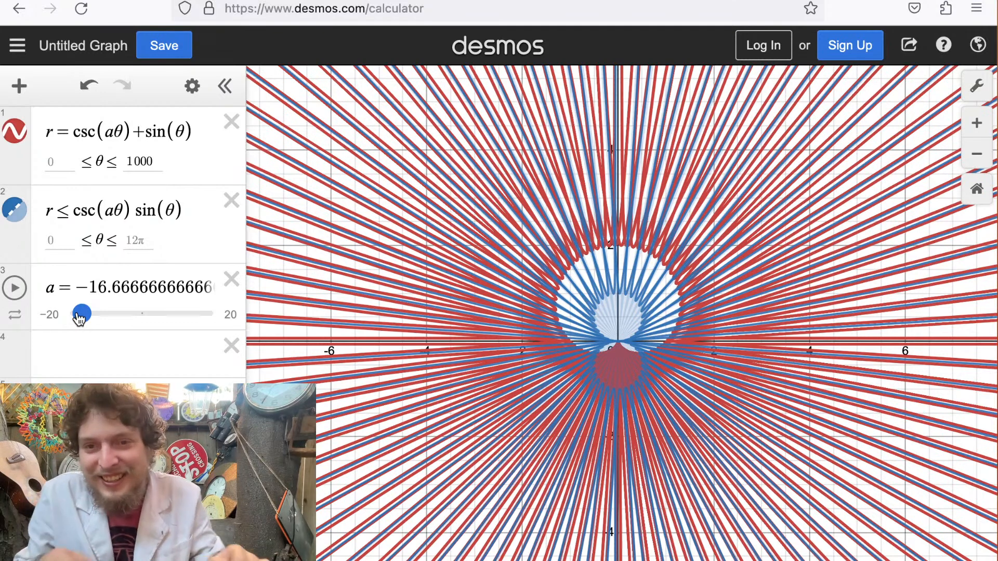
drag(81, 316, 104, 316)
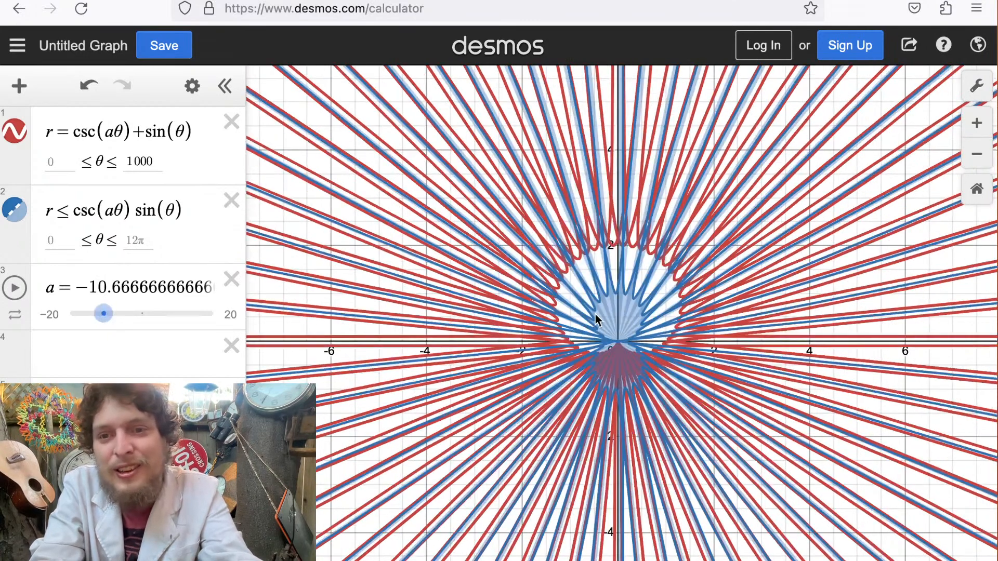
drag(620, 313, 589, 317)
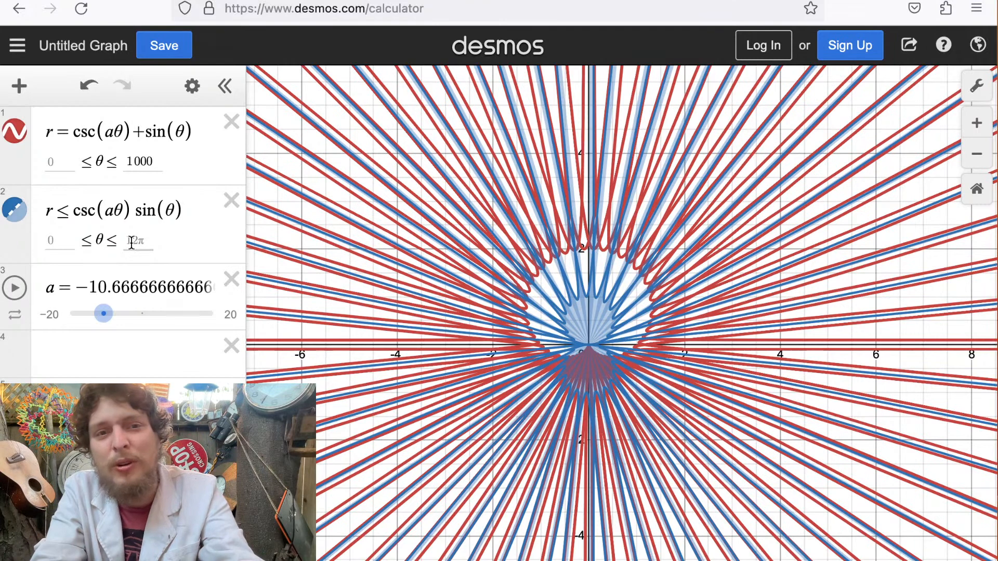
Hide the second curve and multiply csc(aθ) by θ in the first formula.
click(16, 209)
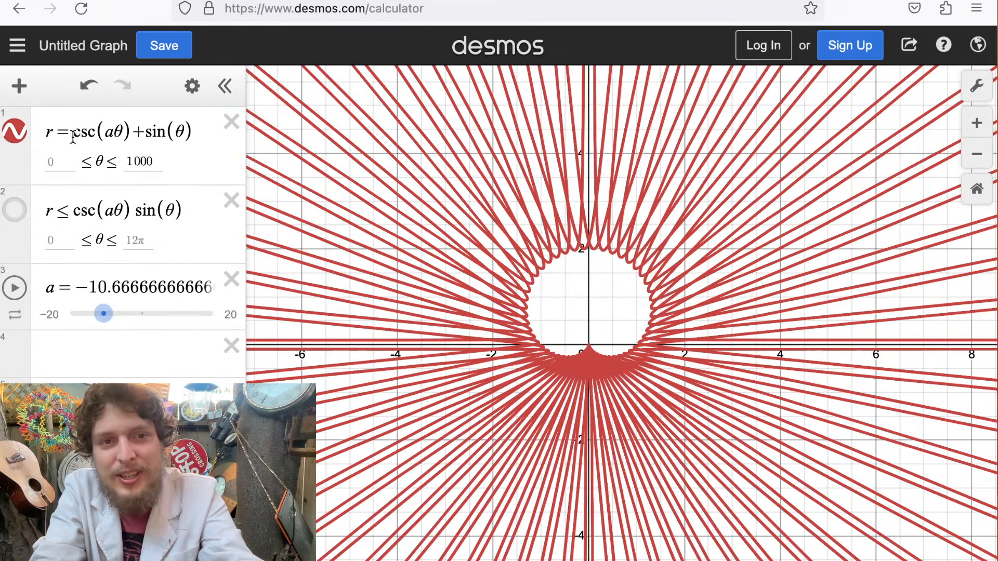
click(73, 136)
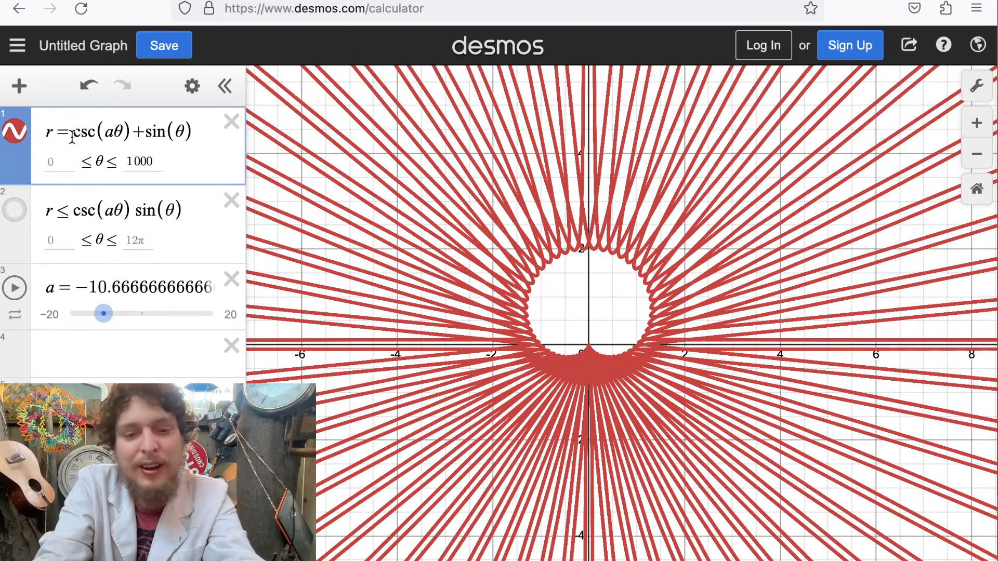
text(theta)
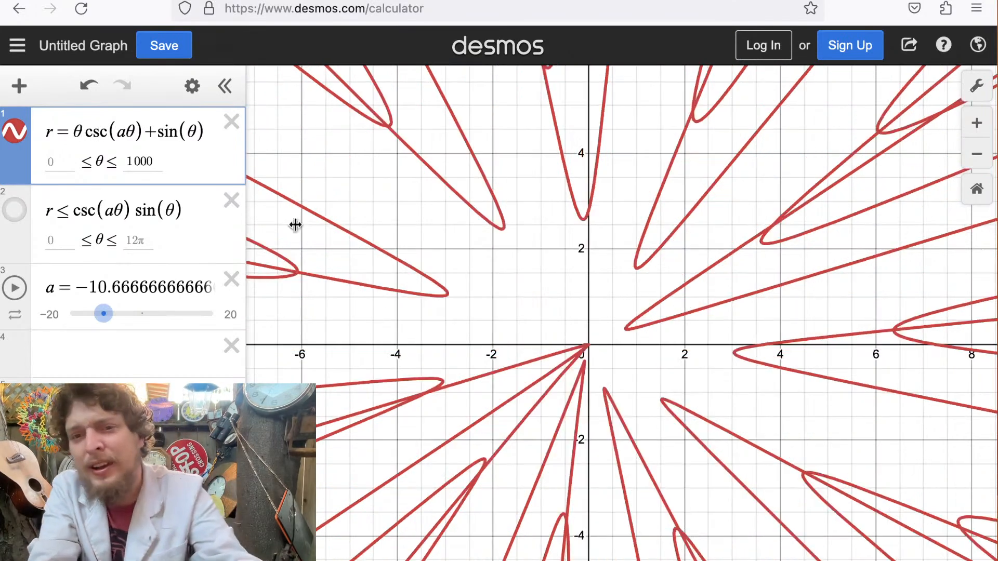
scroll(405, 288, down, 5)
scroll(406, 287, down, 5)
drag(406, 289, 591, 311)
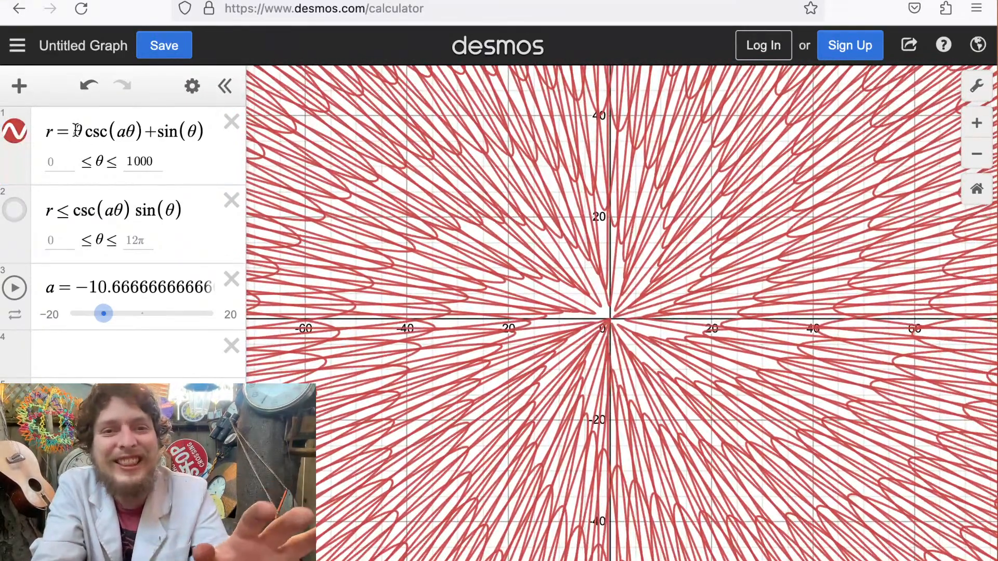
click(161, 135)
click(431, 281)
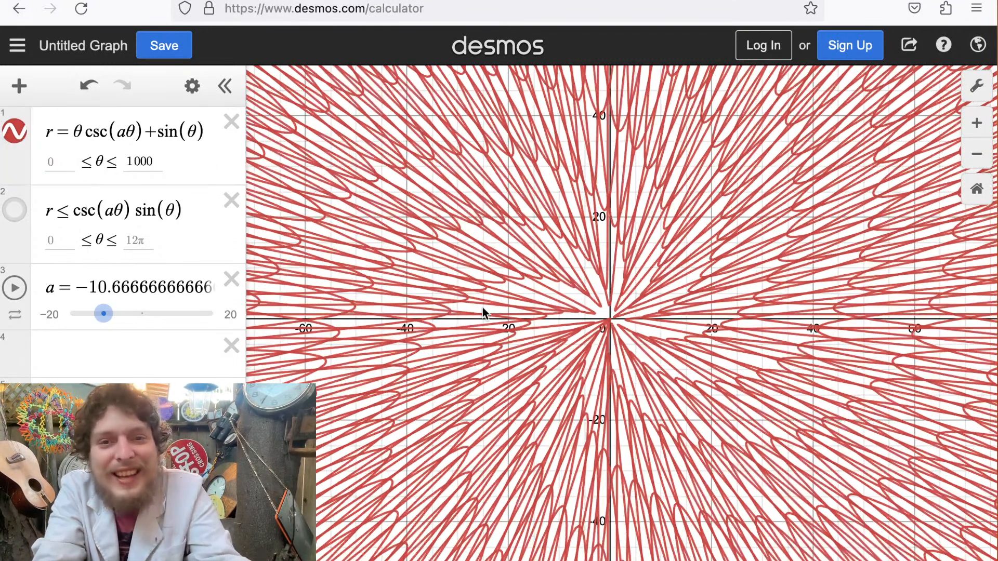
Multiply csc(aθ) by θ in the second formula and show its curve again.
click(75, 210)
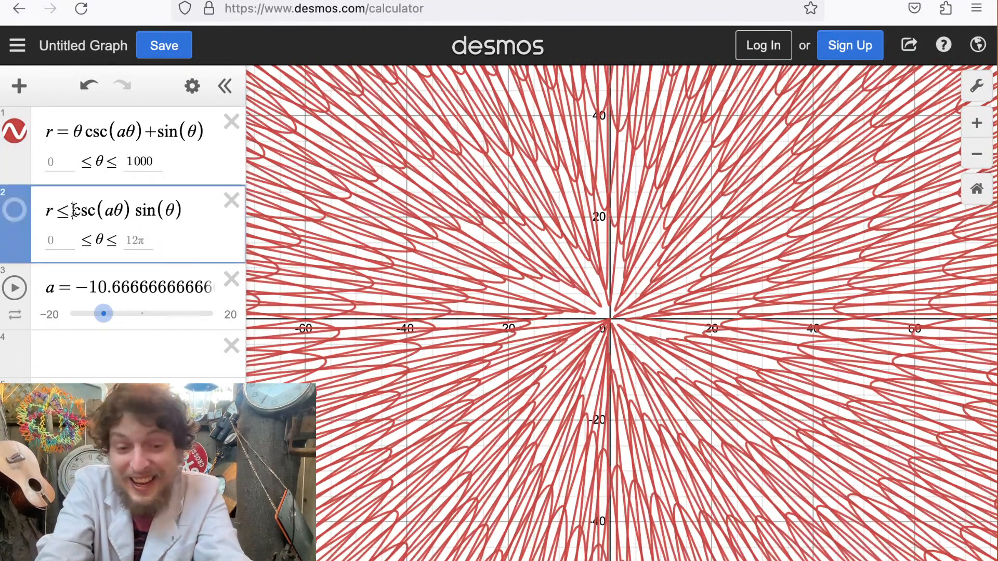
text(theta)
click(8, 211)
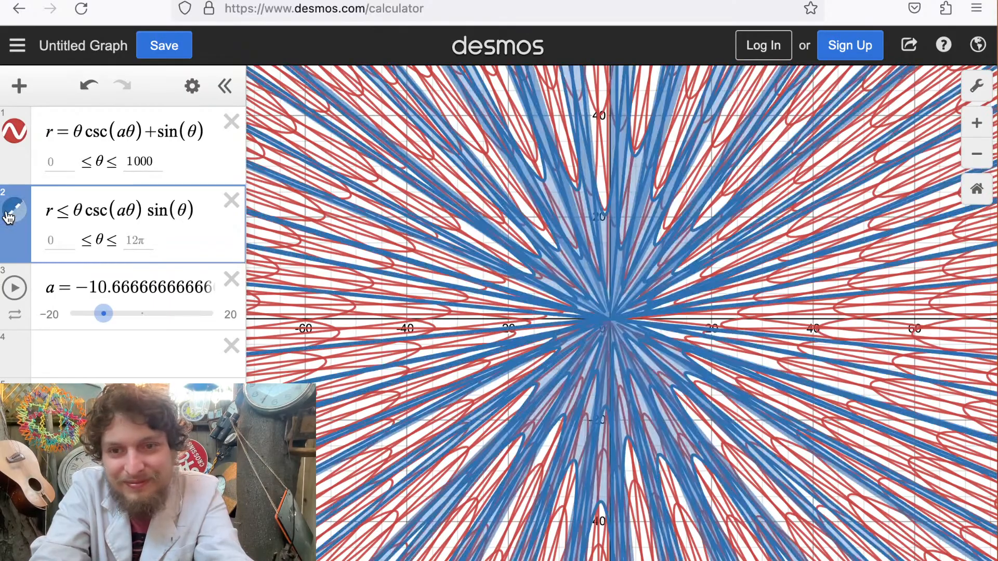
Examine how the red curve and the shaded blue region overlap, both near the origin and far out.
drag(431, 325, 436, 301)
scroll(436, 301, up, 8)
drag(642, 322, 208, 287)
drag(541, 251, 569, 294)
scroll(410, 267, up, 5)
scroll(408, 266, down, 8)
scroll(568, 295, down, 10)
scroll(567, 296, down, 5)
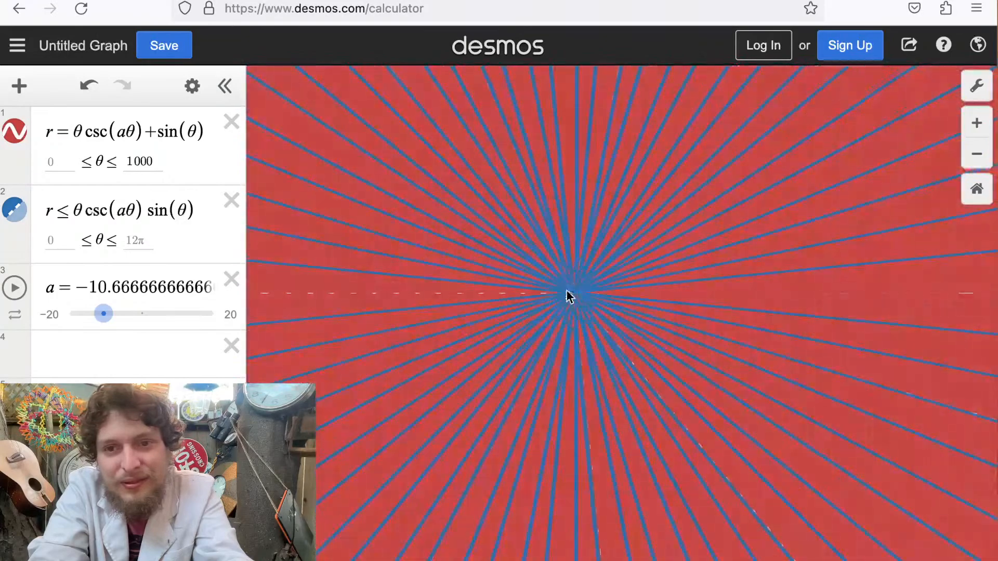
scroll(567, 297, up, 8)
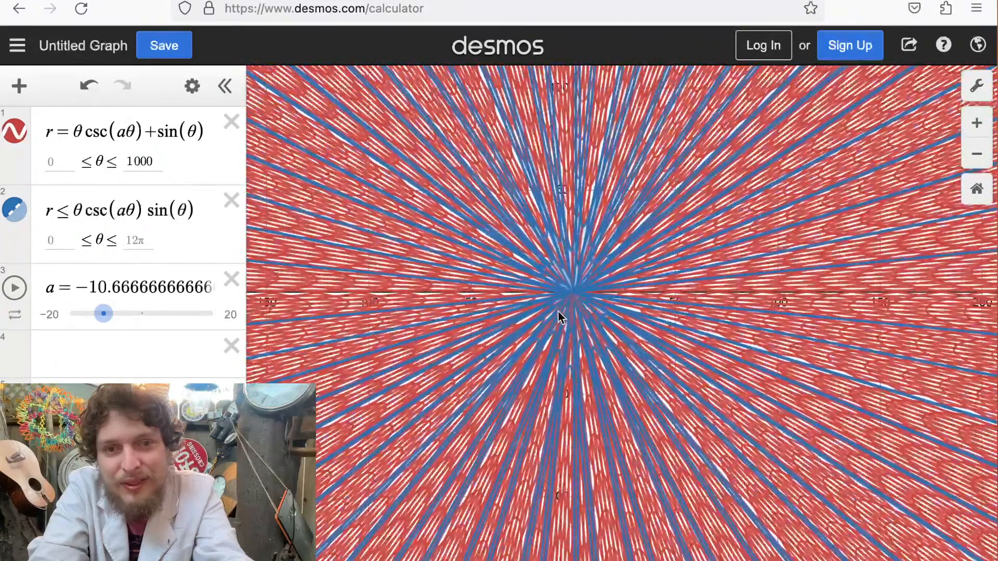
Change the ≤ in the second formula to an equals sign and inspect the curves near the origin.
drag(78, 203, 57, 207)
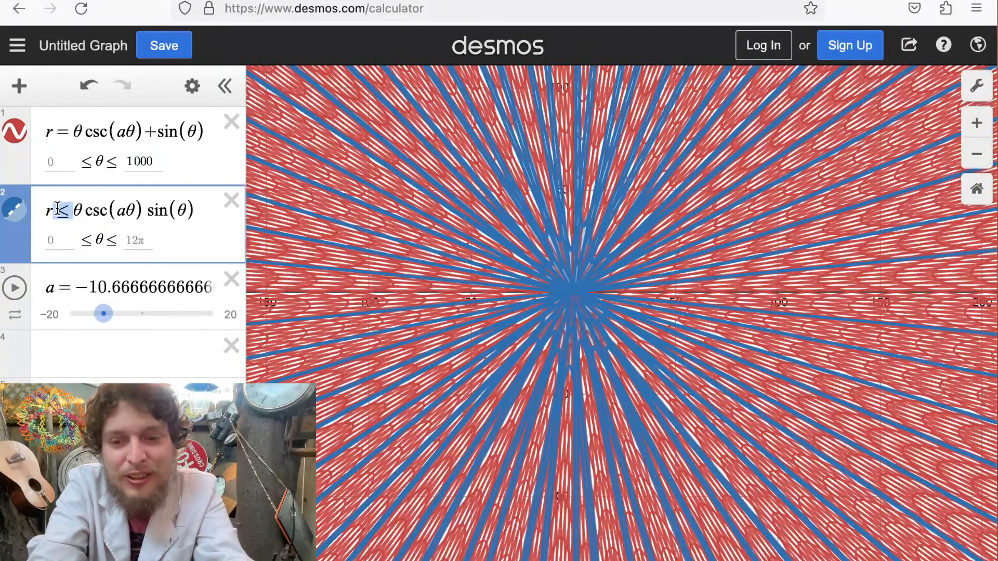
text(=)
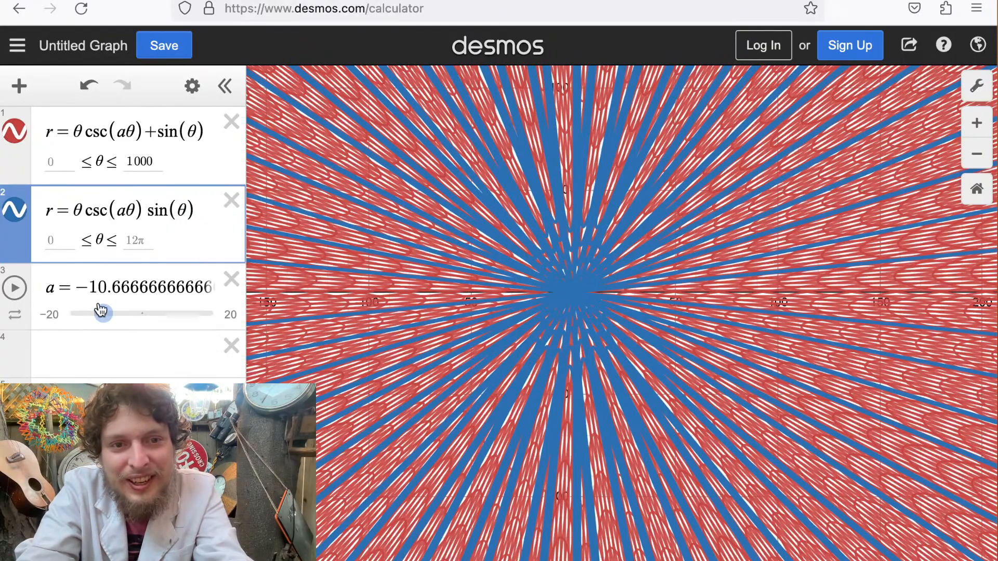
scroll(630, 258, up, 5)
drag(614, 261, 900, 232)
scroll(901, 233, up, 3)
drag(525, 463, 470, 320)
scroll(469, 320, up, 3)
drag(646, 235, 448, 357)
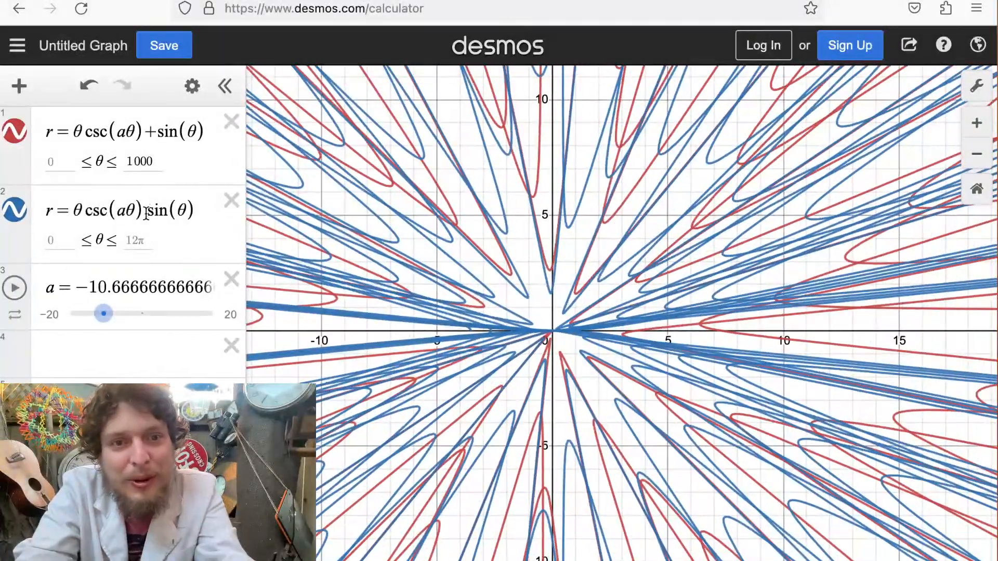
Remove the sin(θ) factor from the second formula, leaving r = θ csc(aθ).
drag(148, 211, 234, 216)
key(BackSpace)
scroll(603, 289, down, 15)
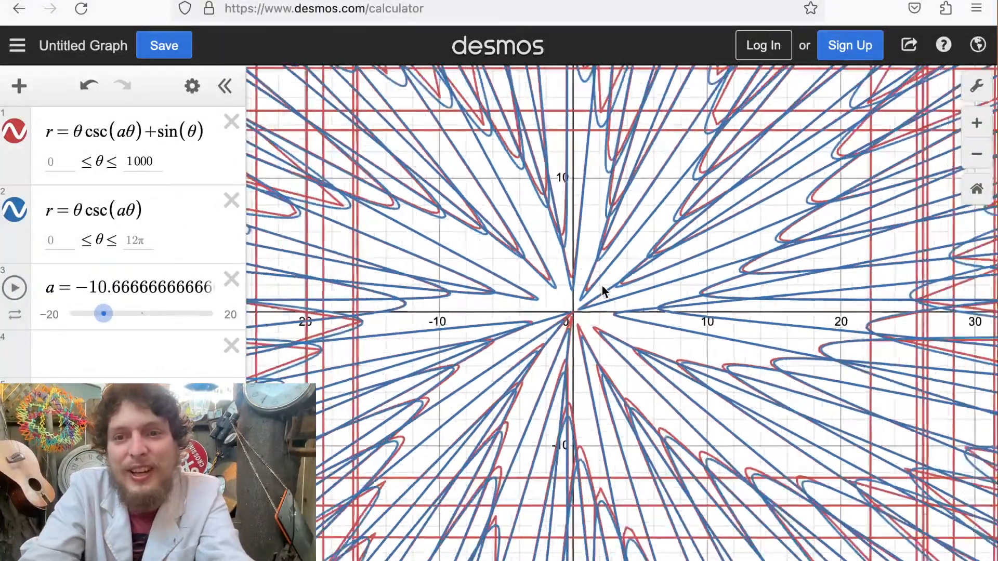
Compare the θ csc(aθ) + sin(θ) and θ csc(aθ) curves at large and small scales around the origin.
scroll(603, 290, down, 5)
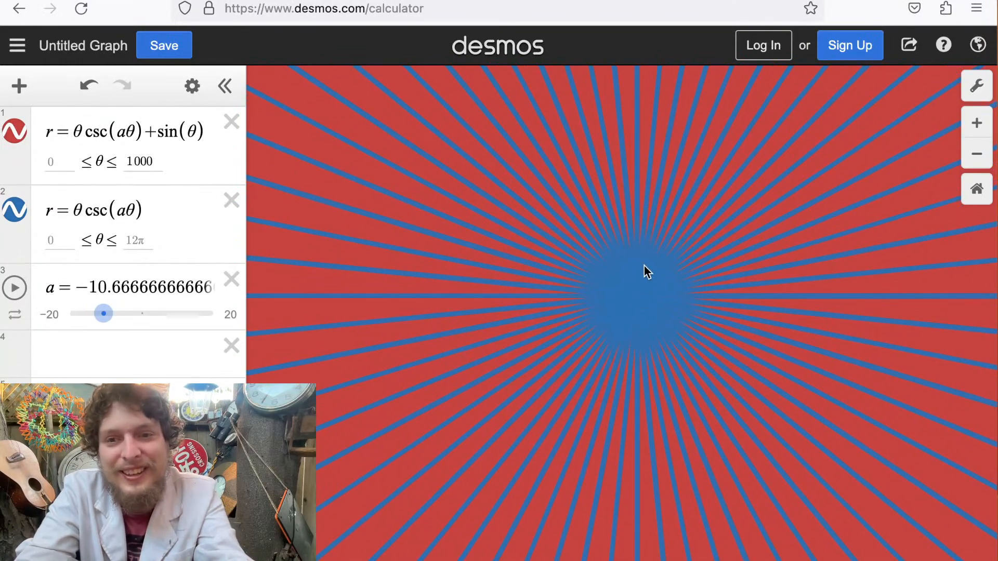
scroll(645, 267, up, 15)
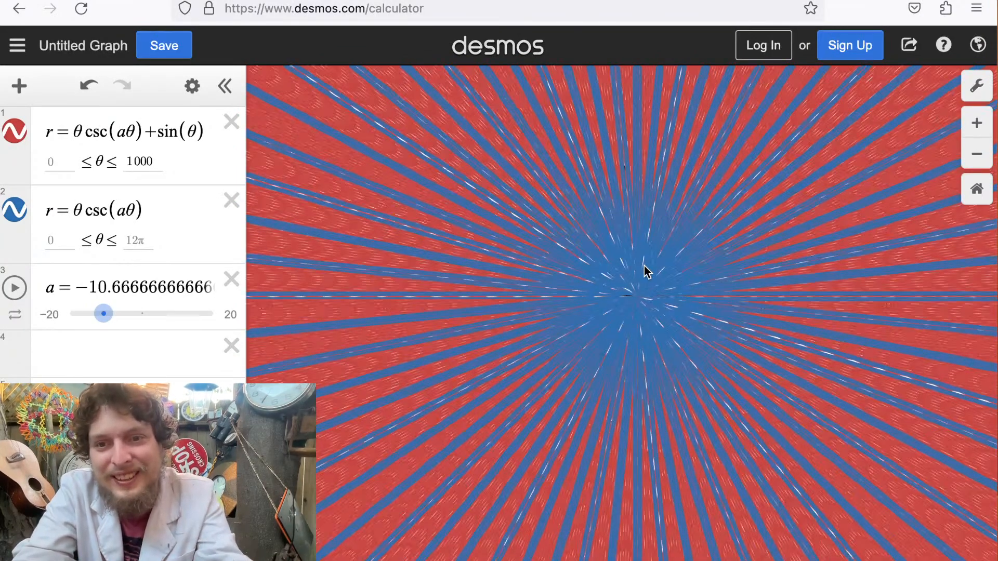
scroll(645, 268, up, 10)
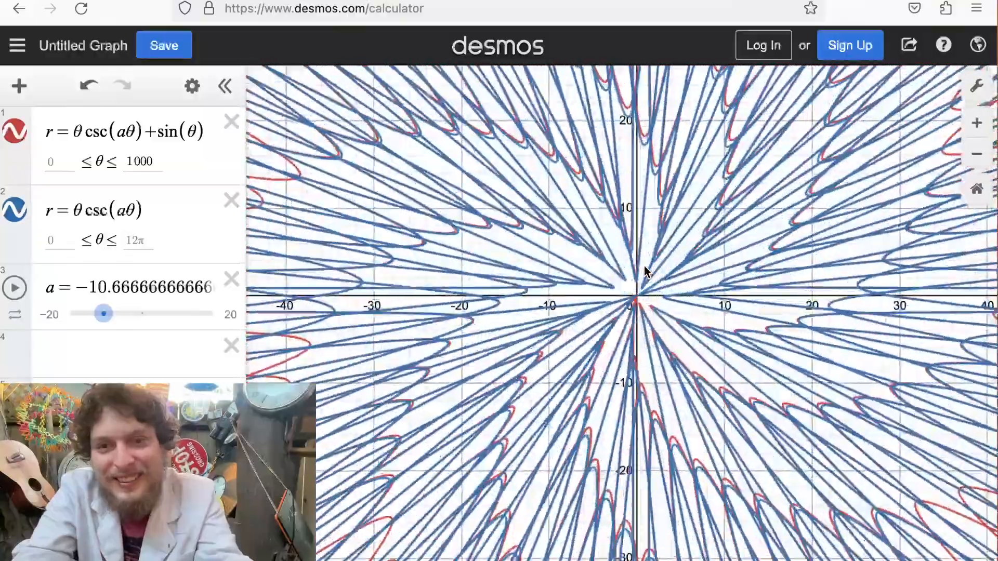
scroll(645, 267, down, 12)
scroll(645, 267, down, 5)
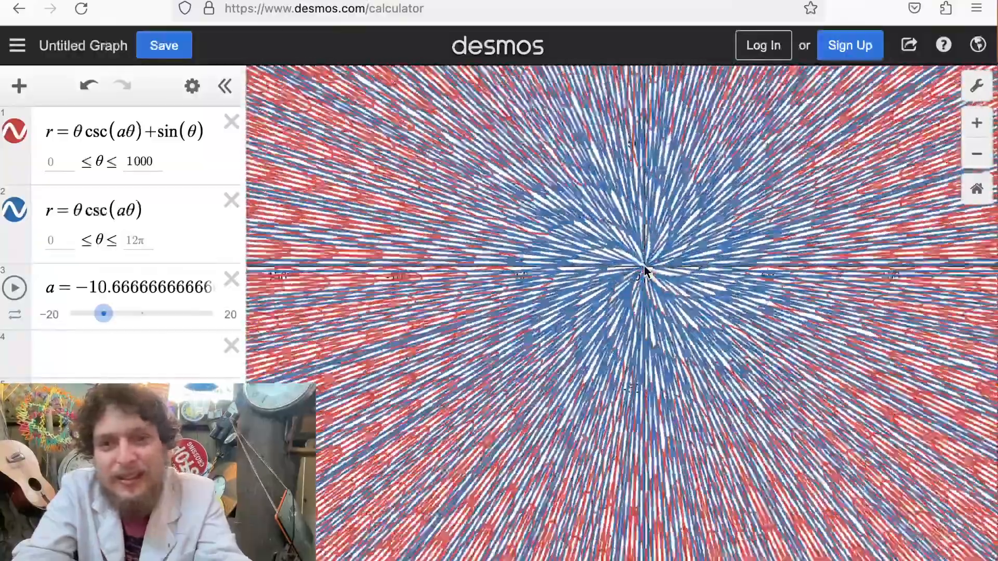
scroll(645, 268, up, 10)
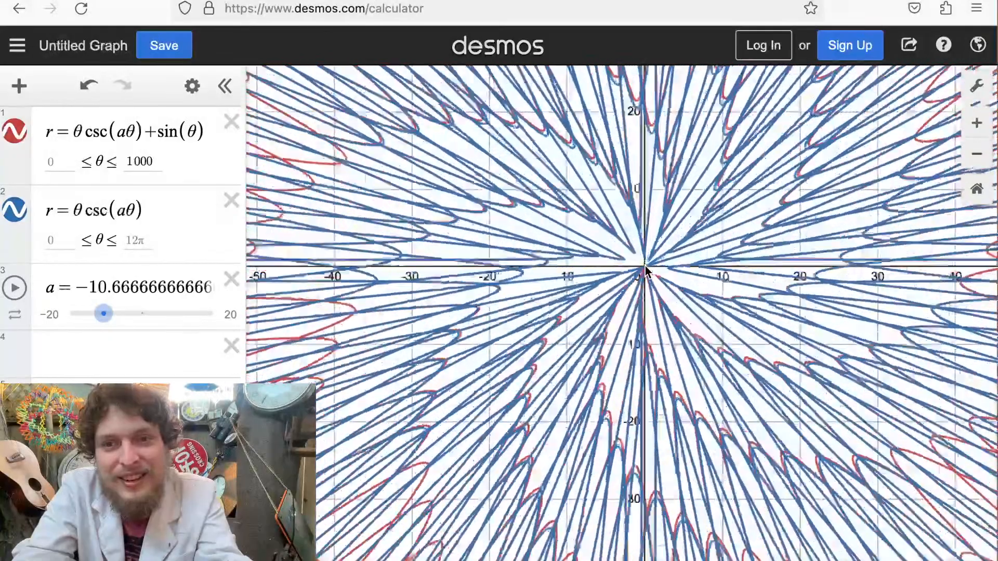
drag(645, 266, 663, 335)
Set slider a to −6 and examine both curves at ever larger scales around the origin.
drag(104, 314, 120, 315)
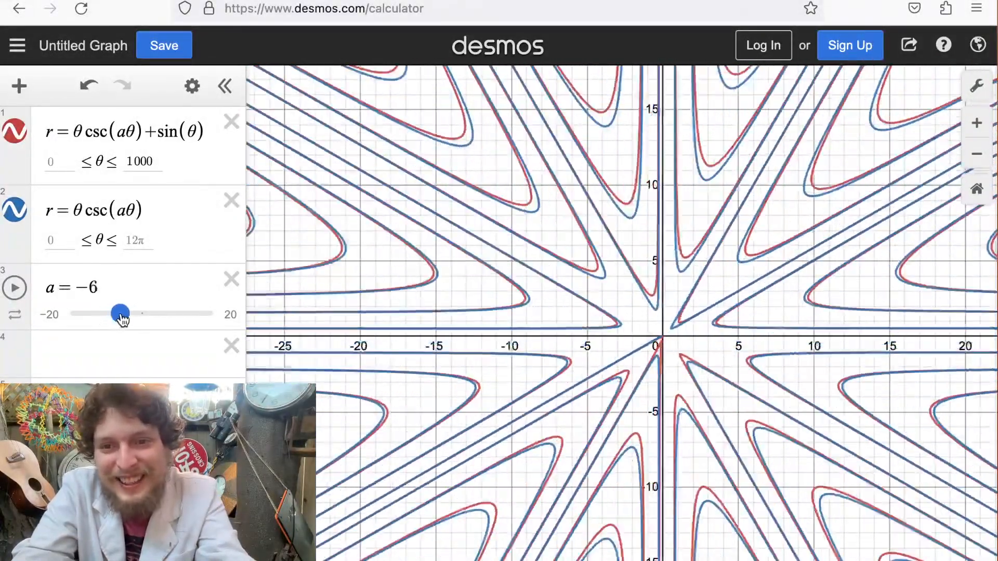
scroll(735, 344, down, 5)
drag(735, 346, 631, 304)
scroll(631, 303, down, 6)
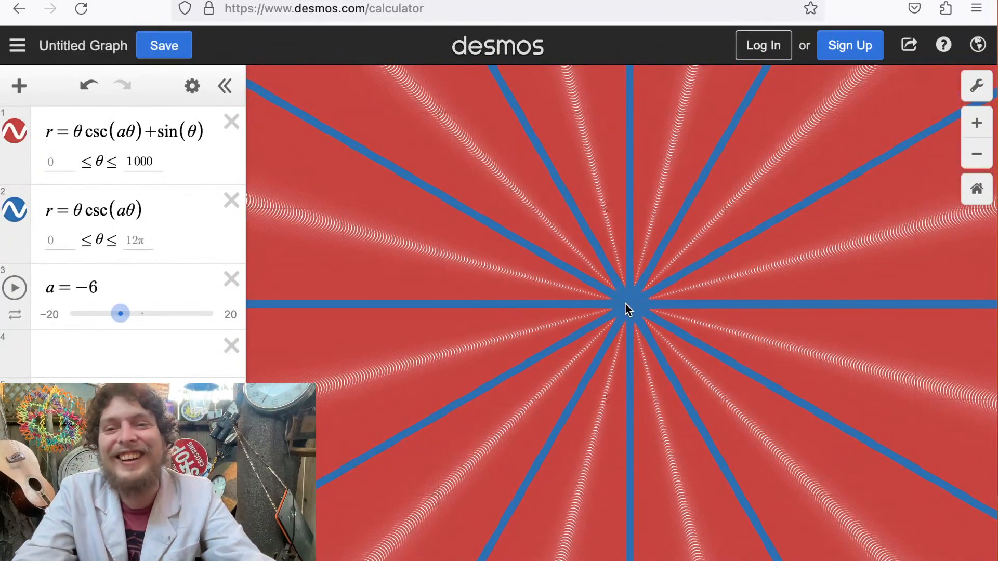
scroll(638, 307, down, 5)
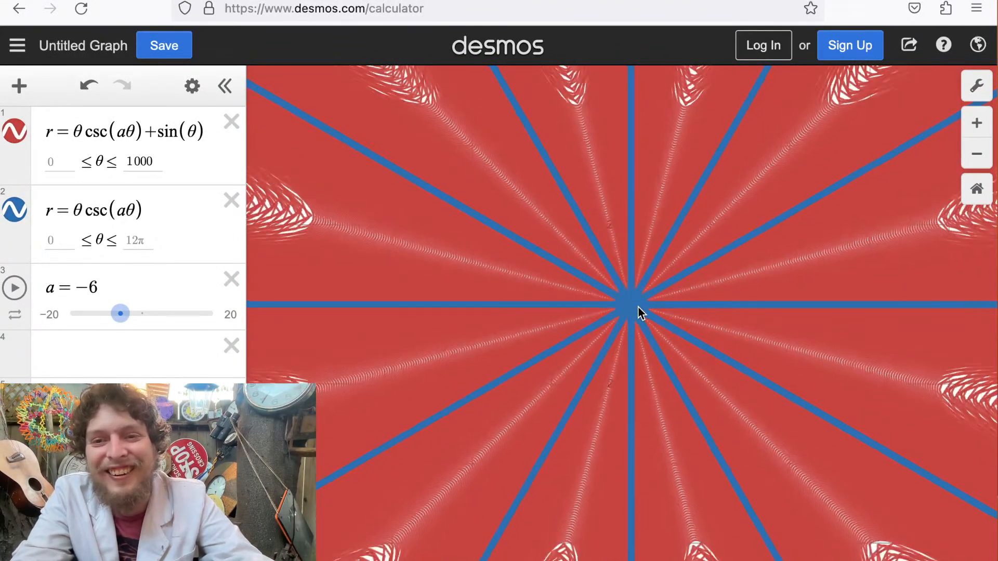
scroll(638, 307, down, 5)
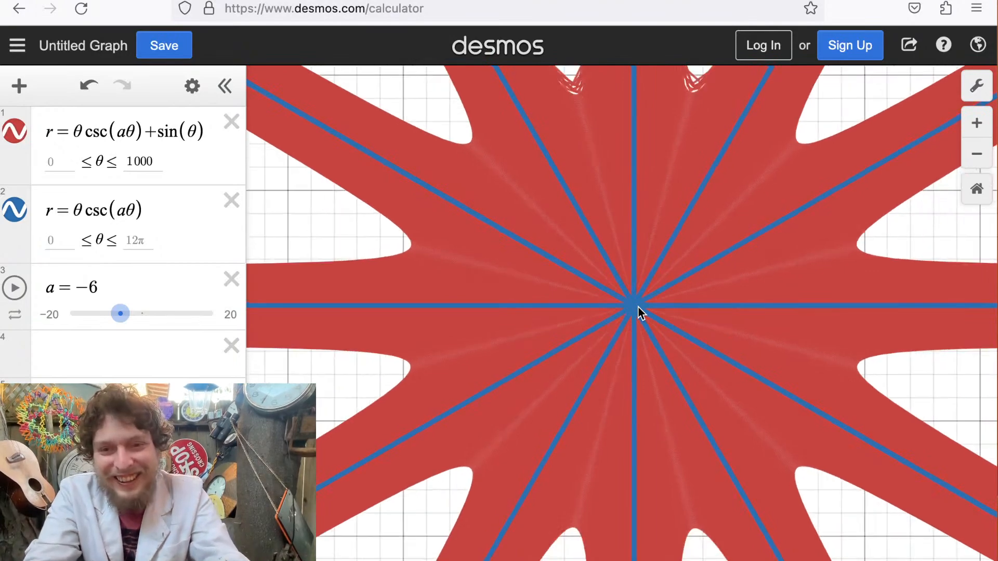
scroll(638, 307, down, 5)
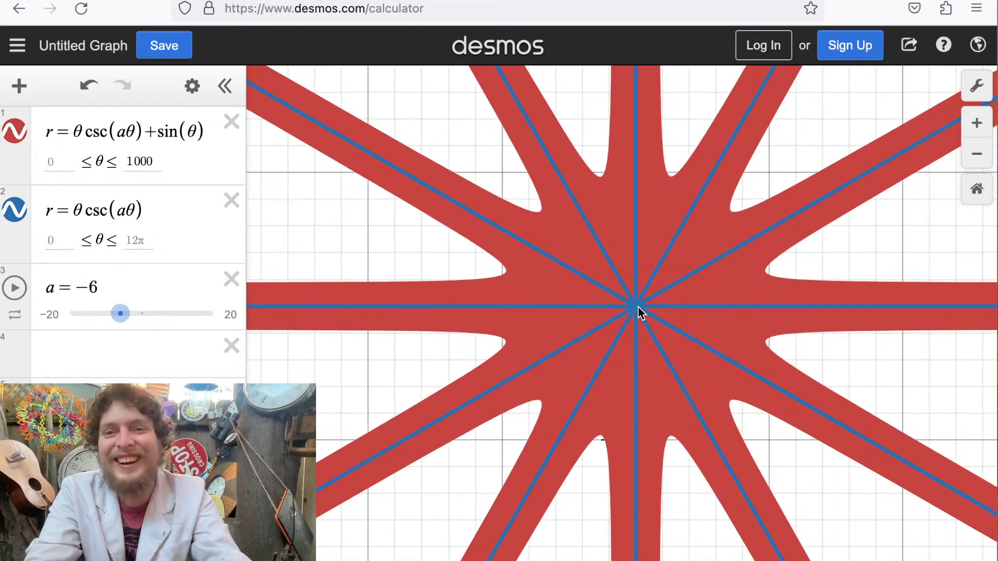
Examine the θ csc(aθ) + sin(θ) and θ csc(aθ) curves for a = −6 from very large scales down to the origin.
scroll(644, 311, down, 5)
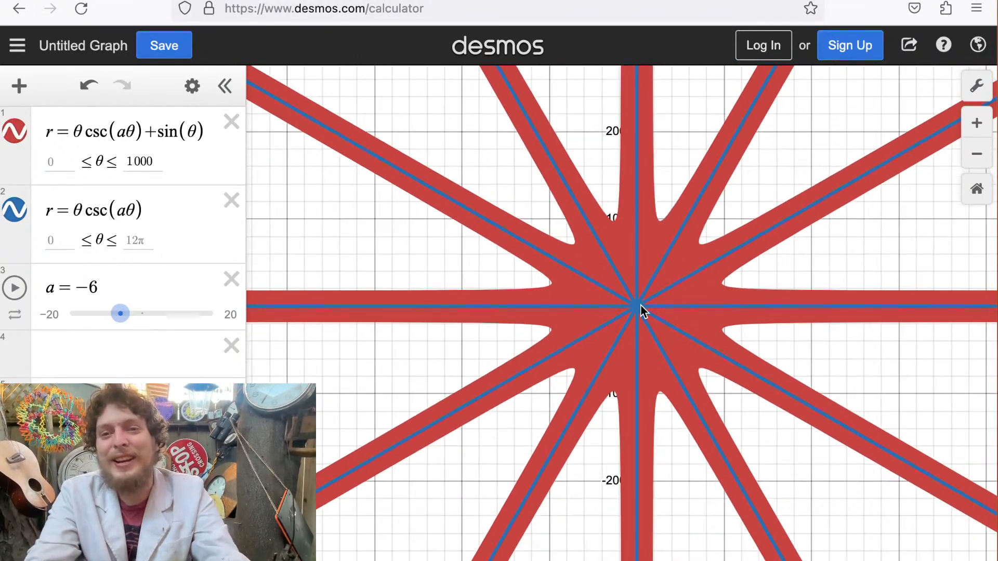
scroll(643, 311, down, 2)
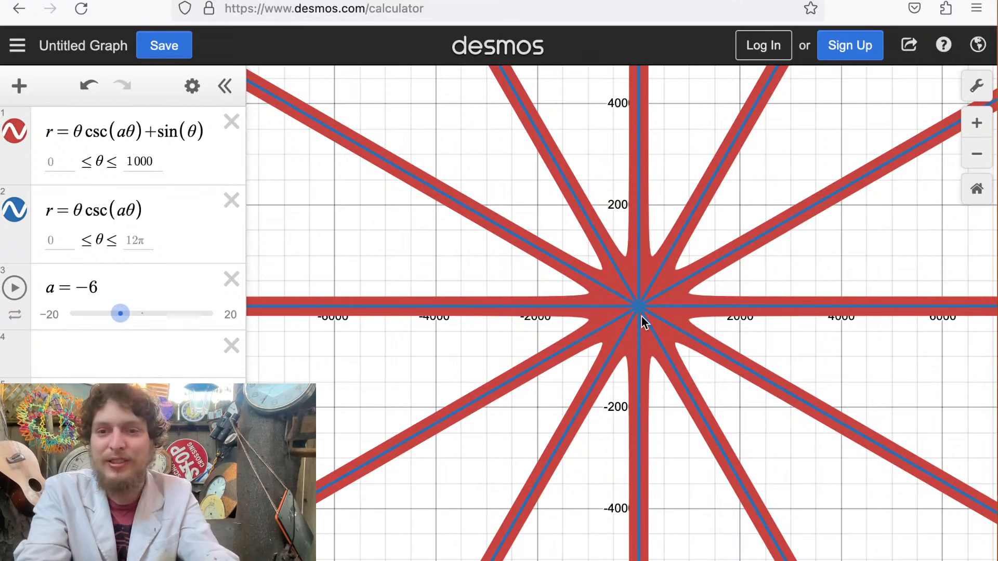
drag(637, 309, 621, 312)
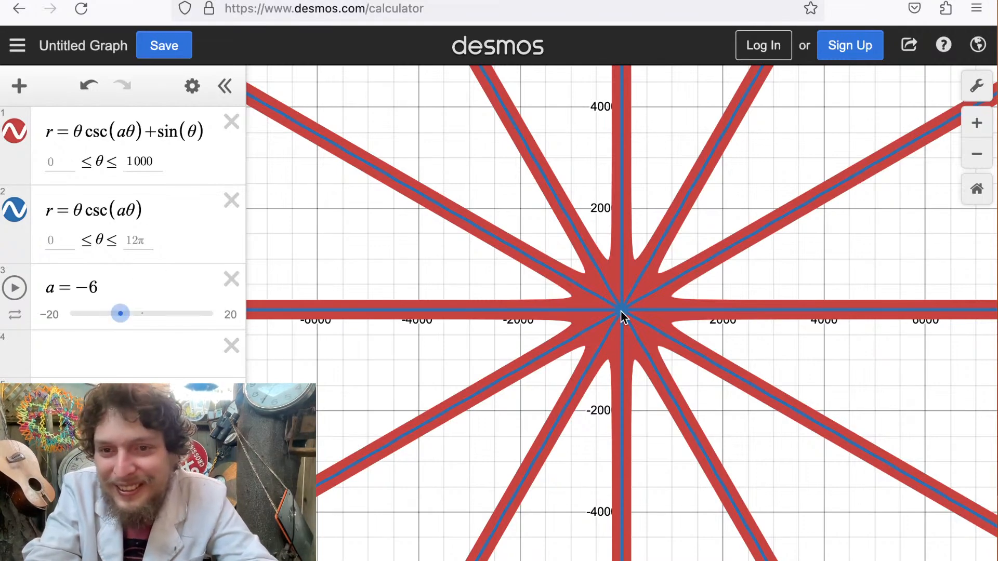
scroll(623, 315, up, 5)
scroll(623, 315, up, 8)
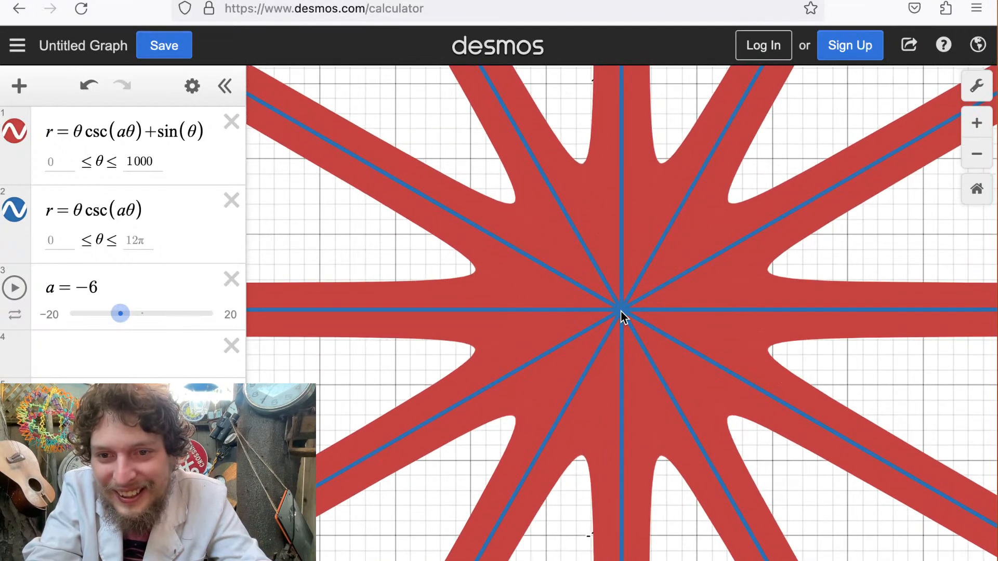
scroll(623, 315, up, 2)
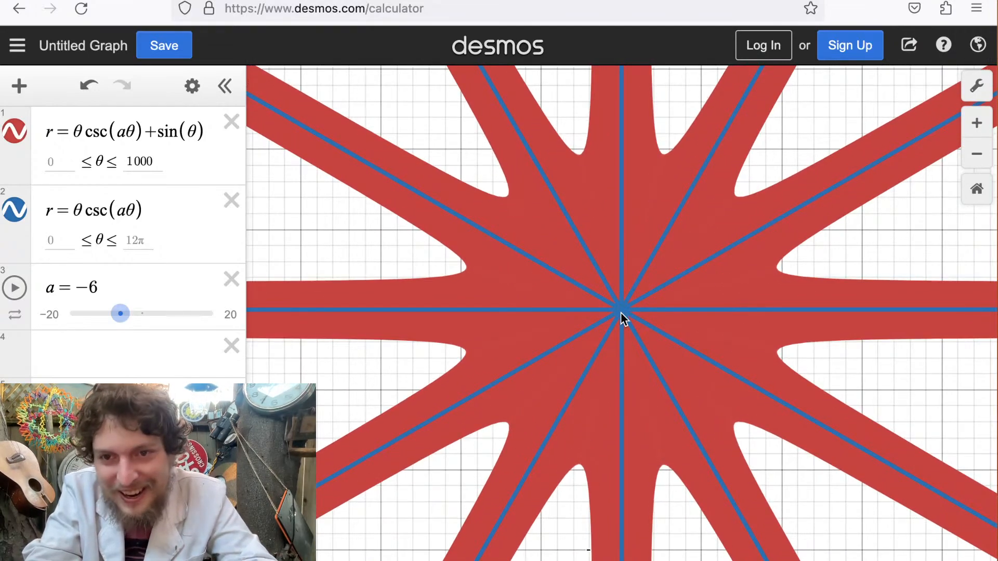
scroll(623, 316, up, 6)
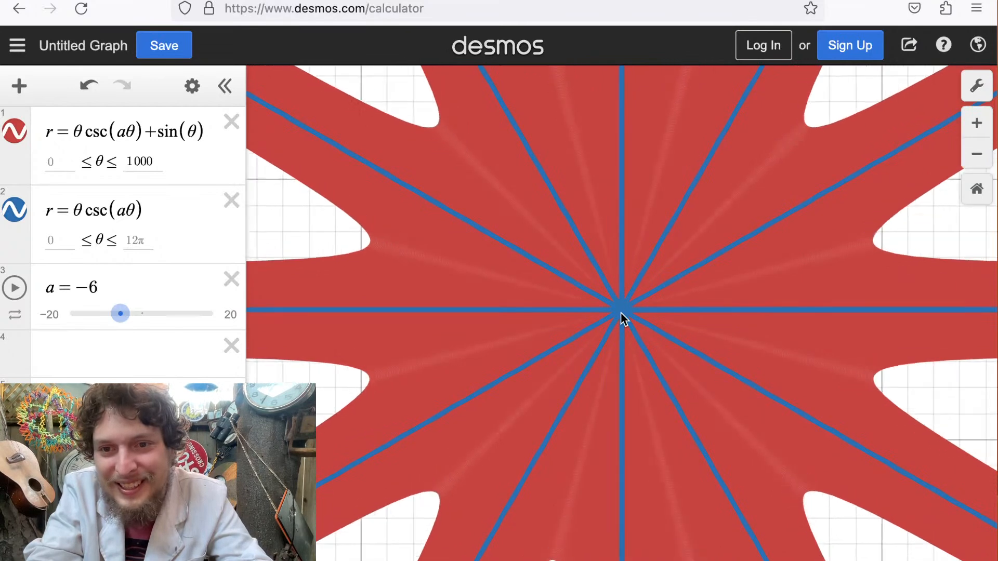
scroll(623, 315, up, 2)
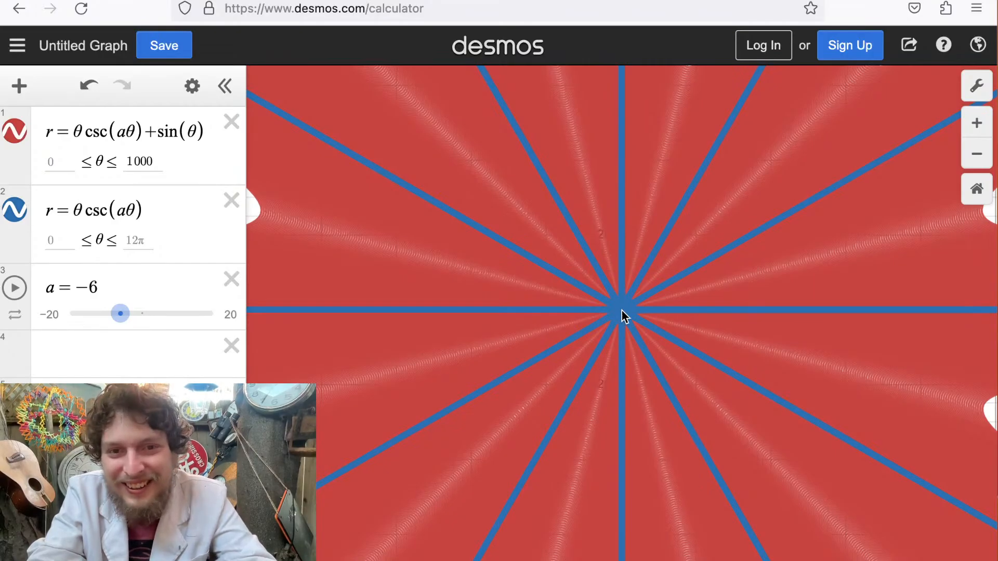
scroll(621, 311, down, 4)
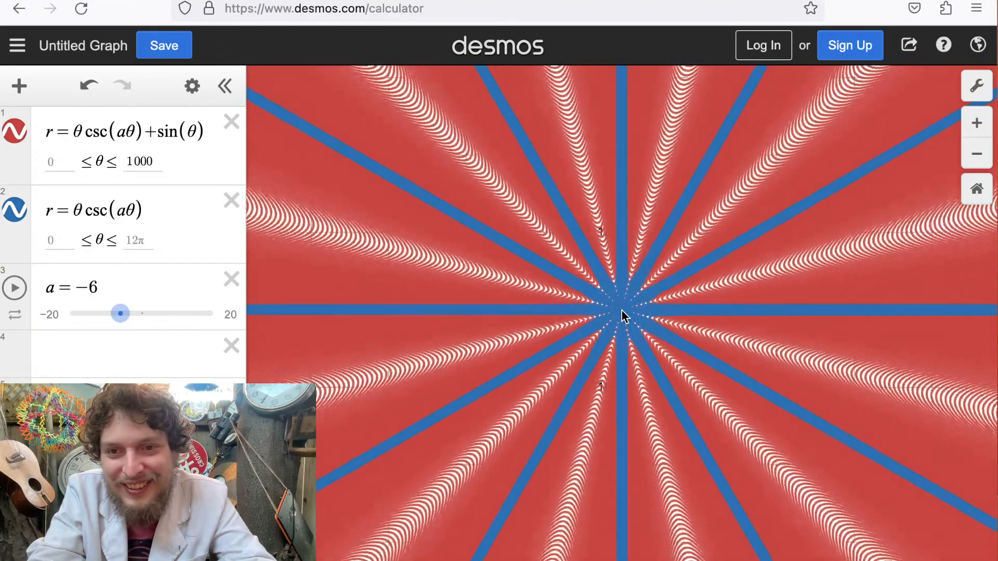
scroll(622, 311, up, 15)
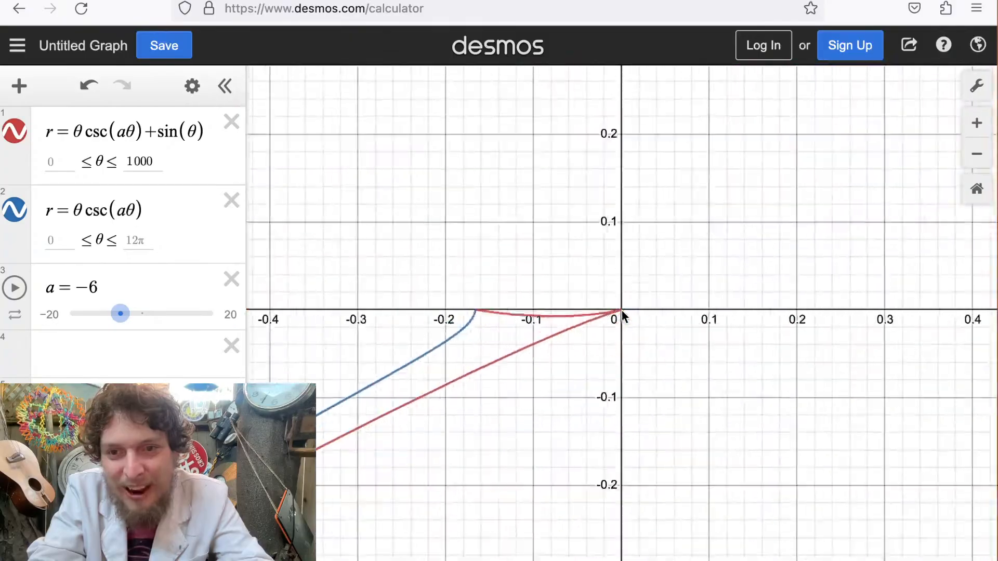
scroll(621, 310, down, 15)
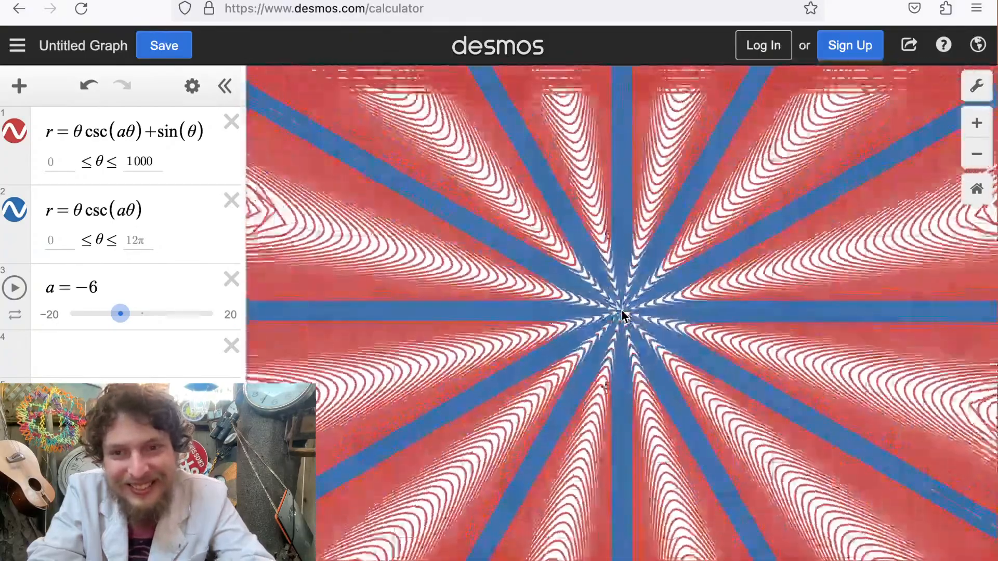
scroll(621, 311, down, 3)
scroll(622, 311, up, 4)
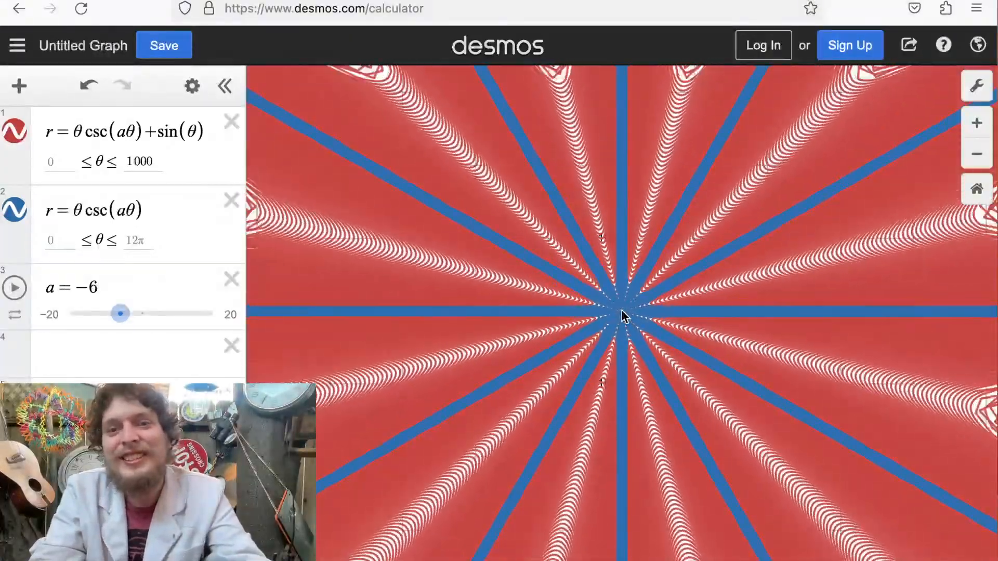
scroll(622, 311, down, 2)
scroll(622, 311, up, 5)
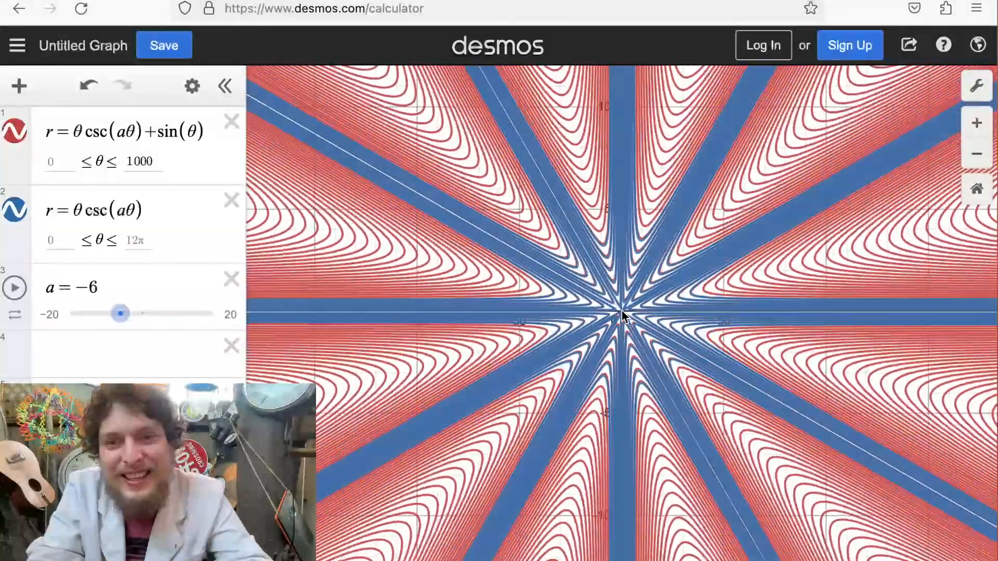
drag(118, 318, 115, 318)
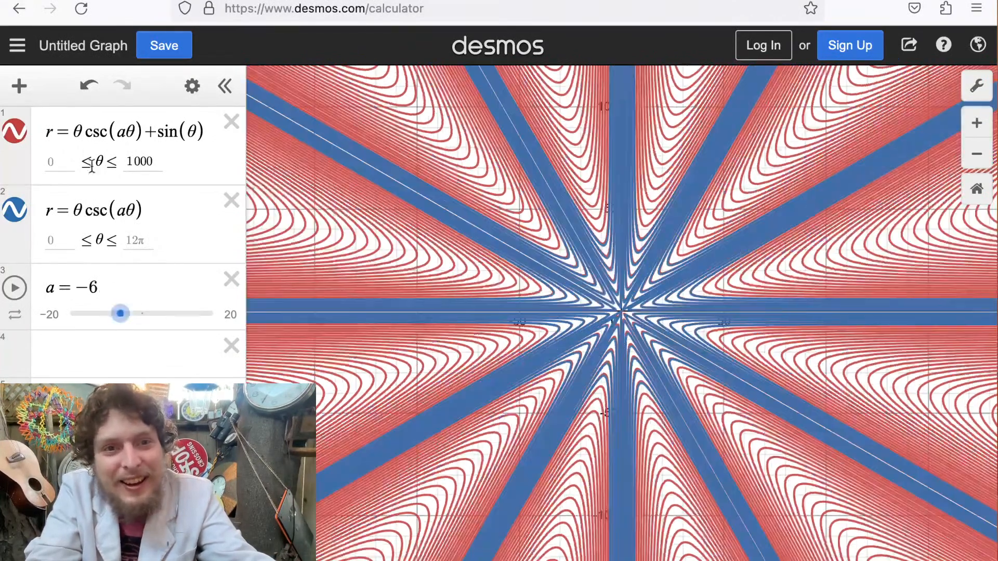
Highlight the shared θ csc(aθ) expression in both formulas to compare them and their curves.
click(76, 131)
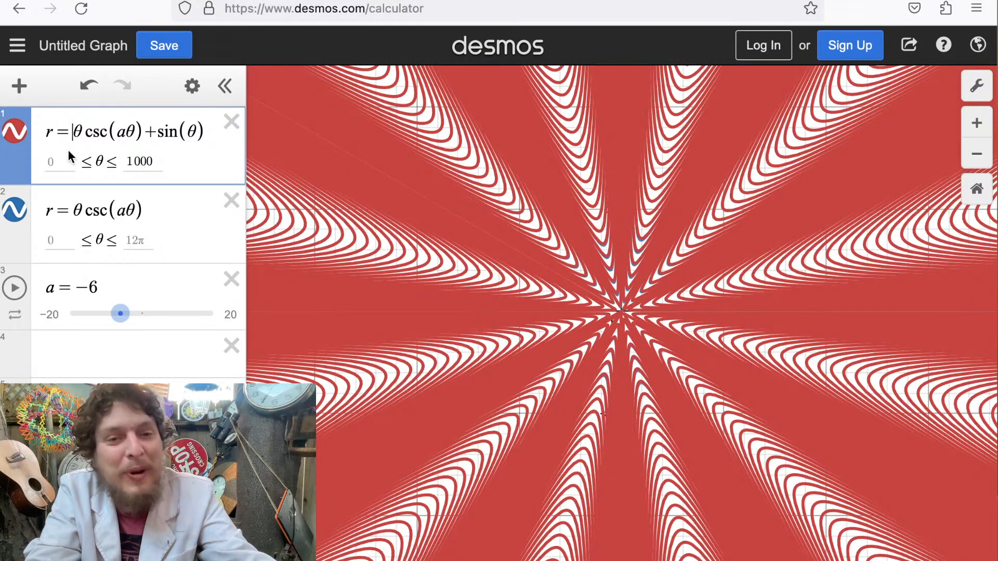
drag(76, 210, 162, 212)
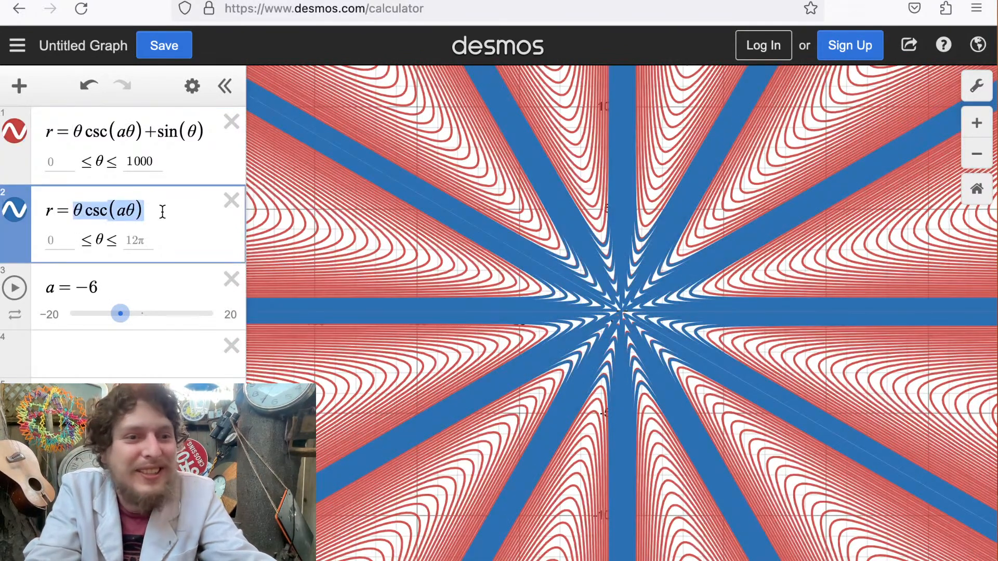
drag(74, 132, 132, 132)
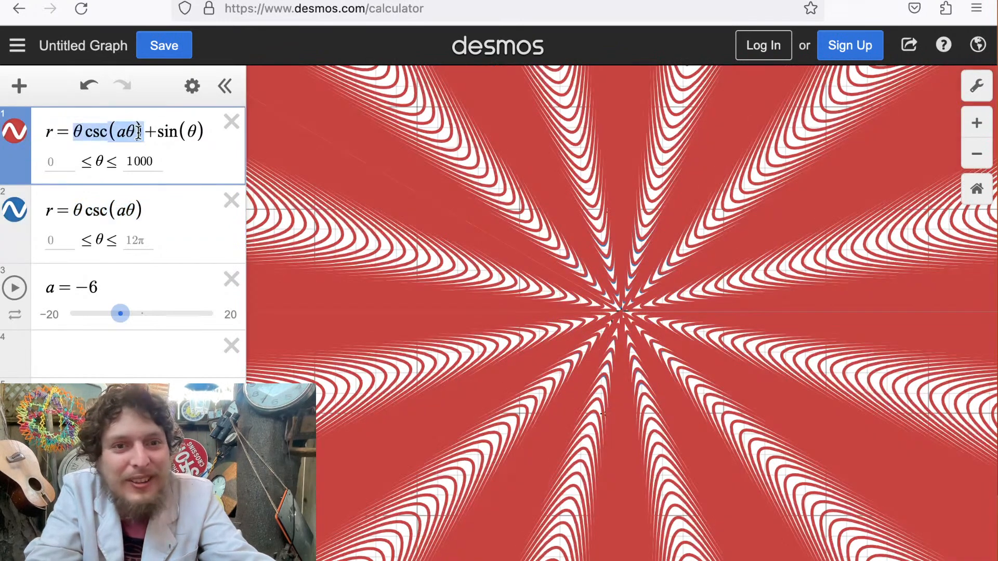
click(67, 206)
click(171, 208)
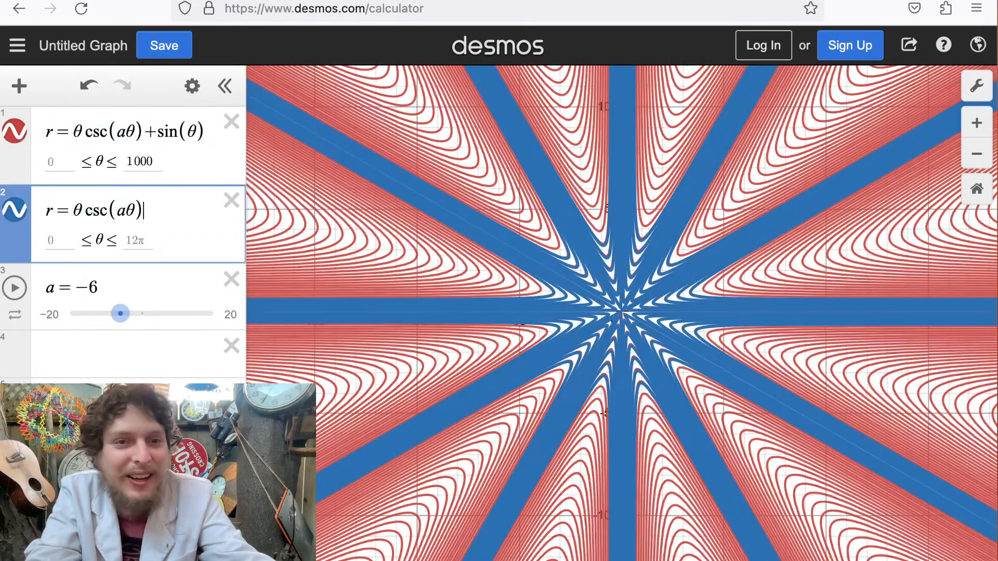
click(166, 411)
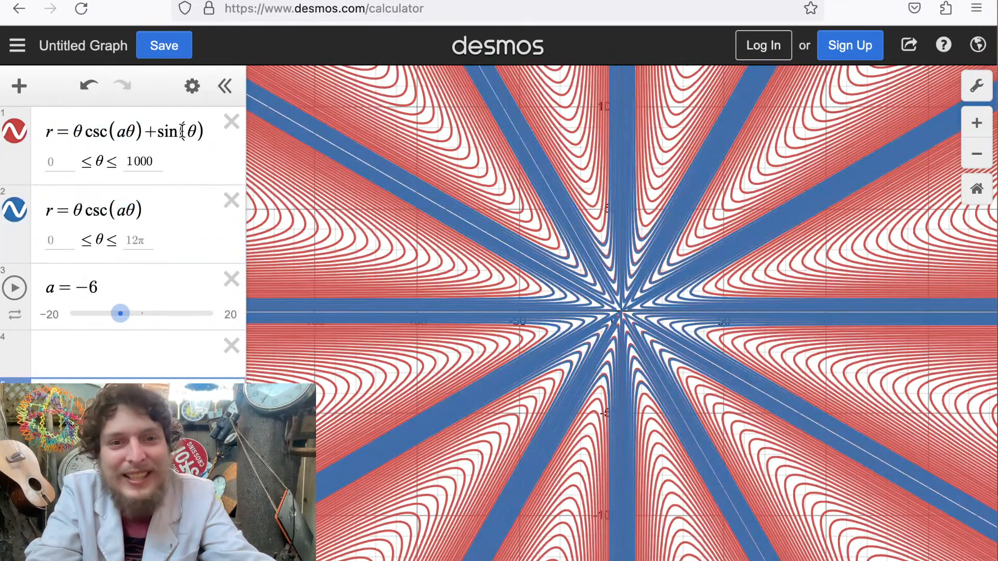
Try slider a at −3 and −4, and settle it on about 1.3333.
drag(135, 316, 143, 316)
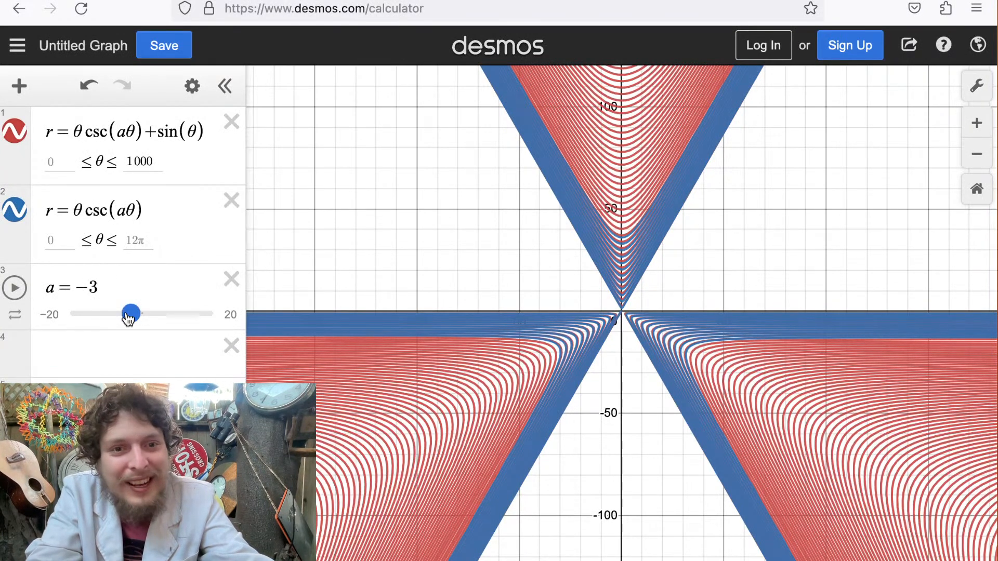
drag(128, 317, 124, 317)
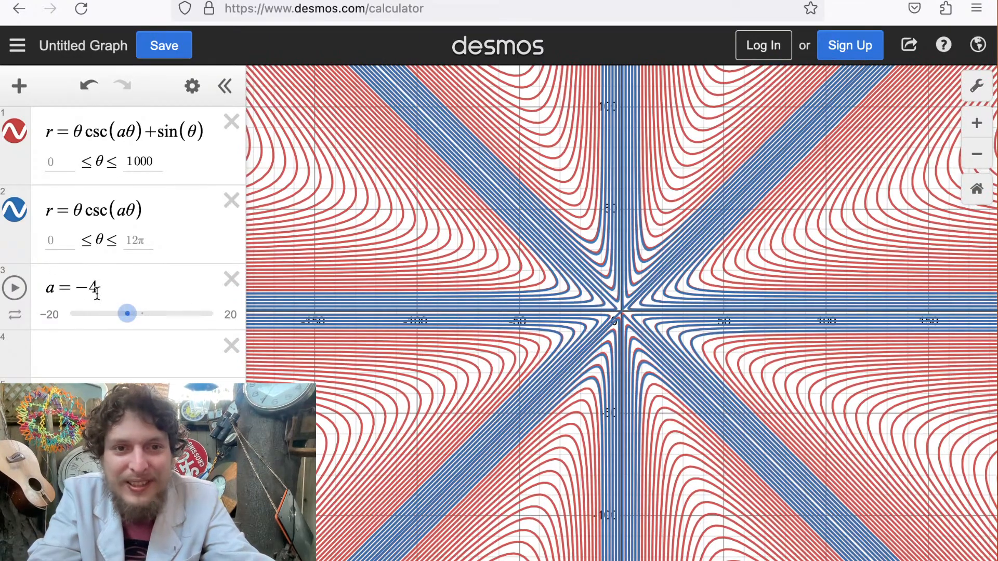
drag(129, 321, 150, 318)
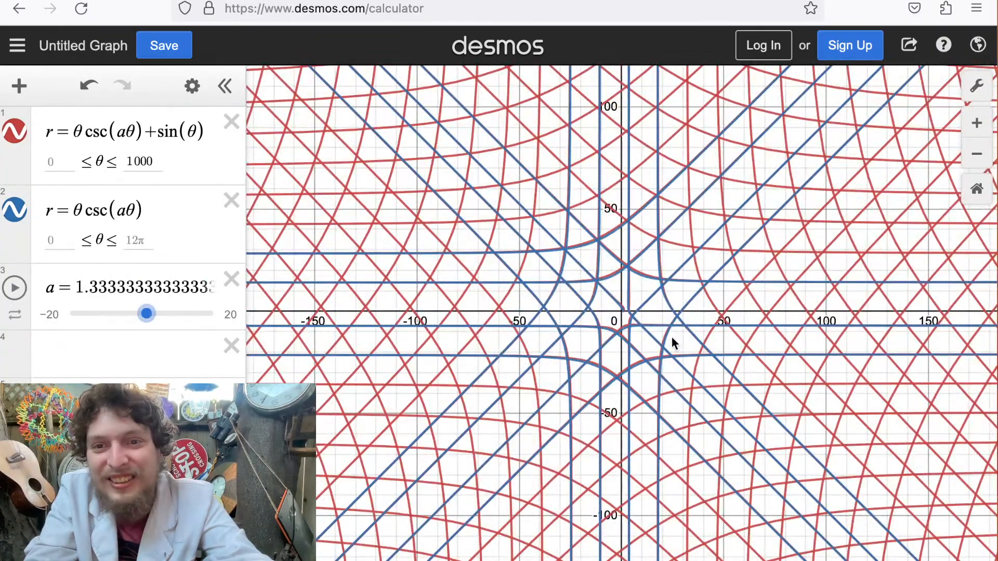
Examine the overlapping lattice of both cosecant curves for the fractional a at large and small scales around the origin.
scroll(740, 362, down, 10)
scroll(736, 389, up, 10)
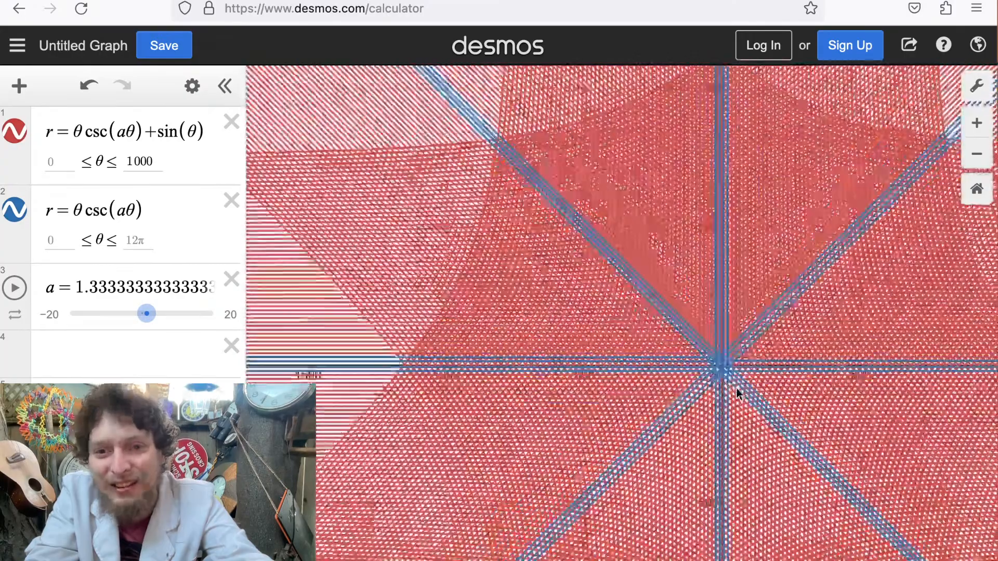
scroll(738, 398, down, 8)
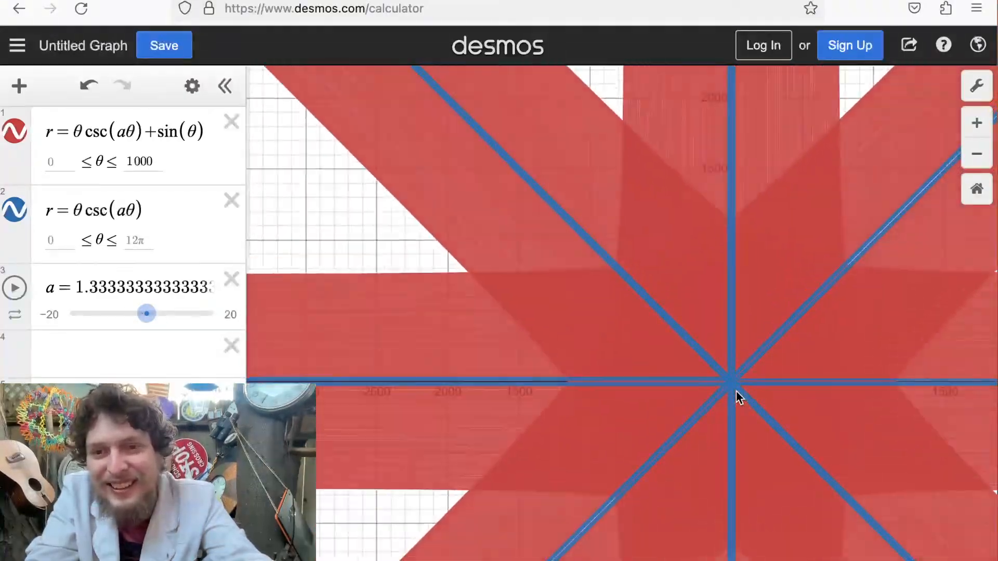
scroll(621, 304, down, 2)
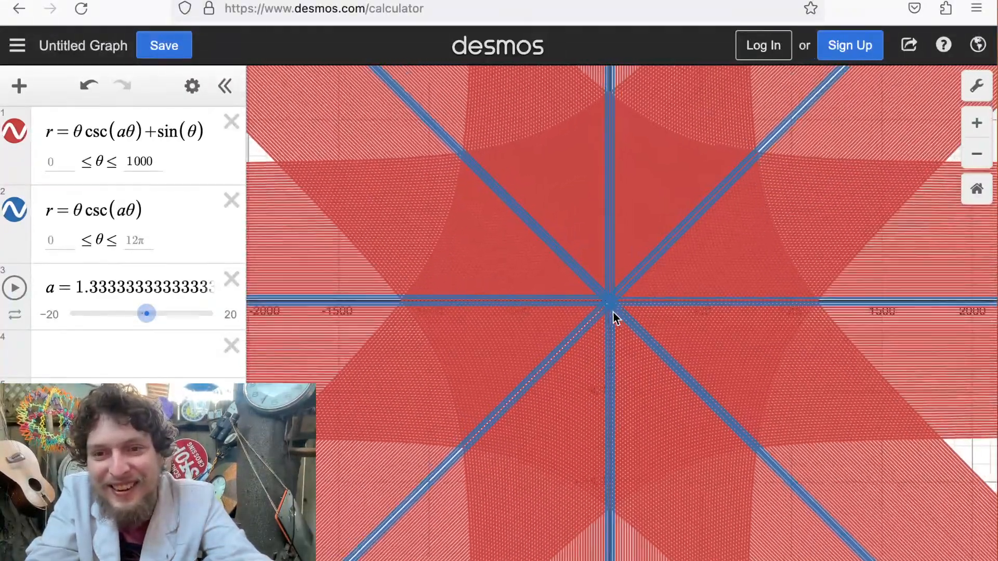
scroll(610, 312, up, 8)
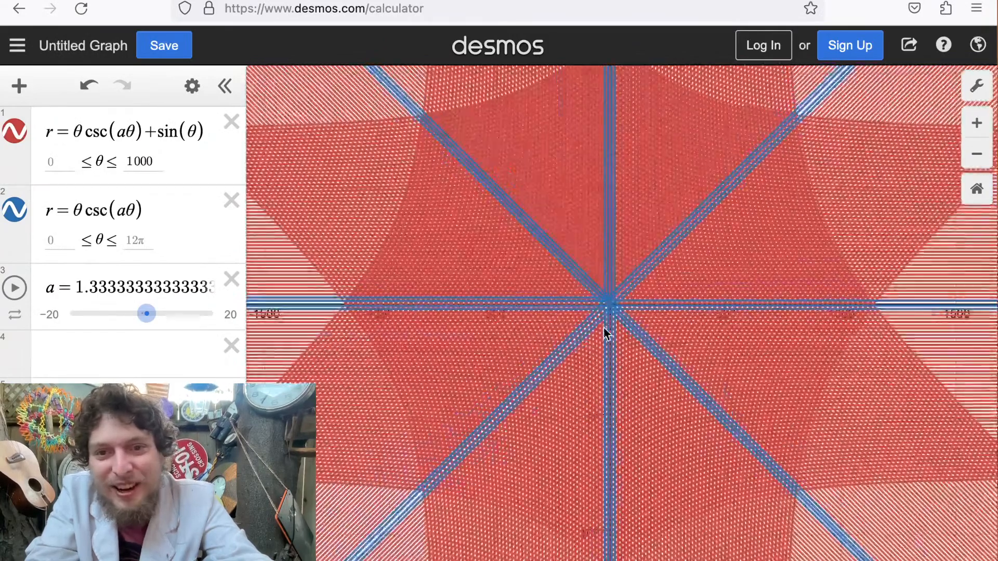
scroll(603, 296, up, 4)
scroll(603, 295, down, 4)
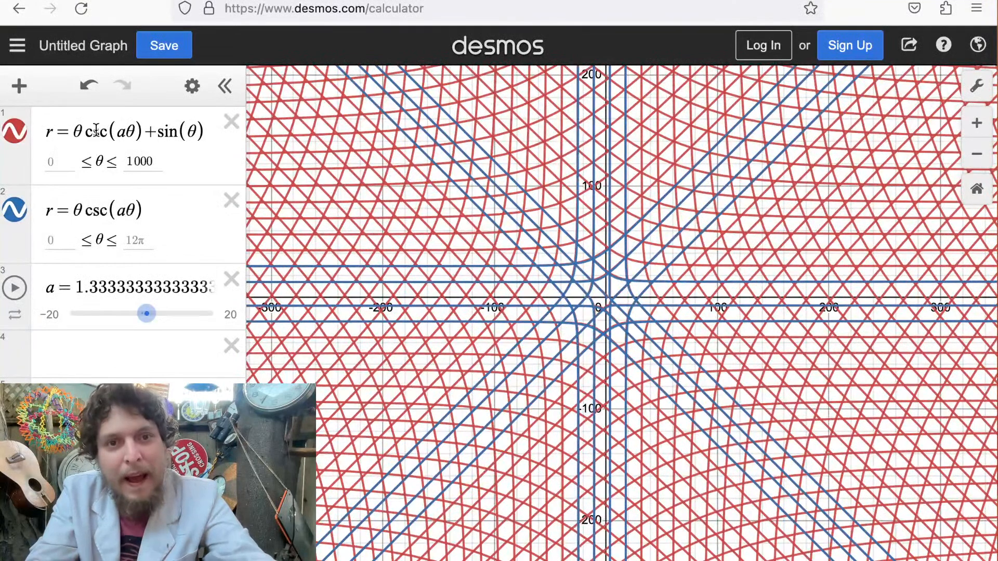
Replace csc with sin in both formulas, giving r = θ sin(aθ) + sin(θ) and r = θ sin(aθ).
drag(89, 134, 106, 134)
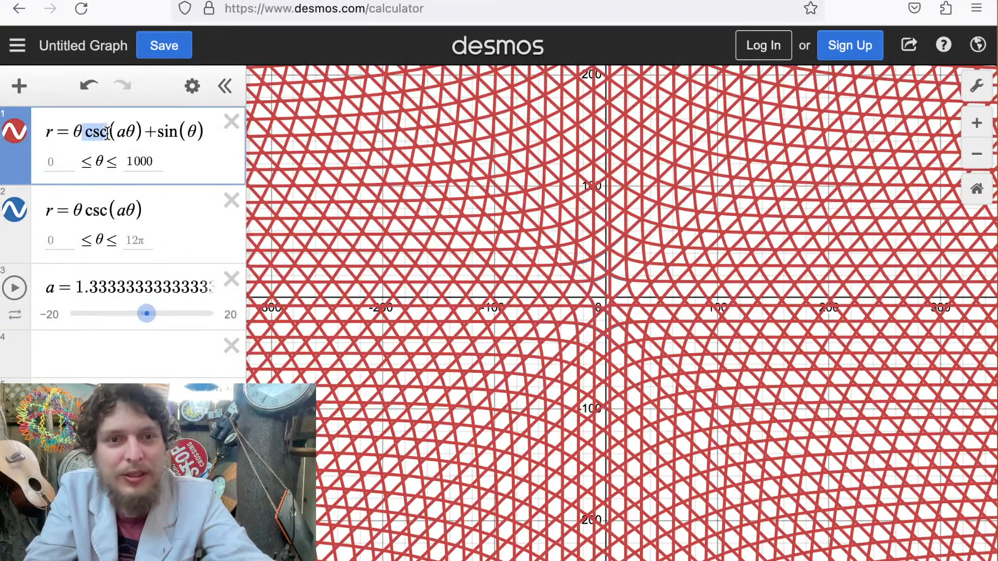
text(sin)
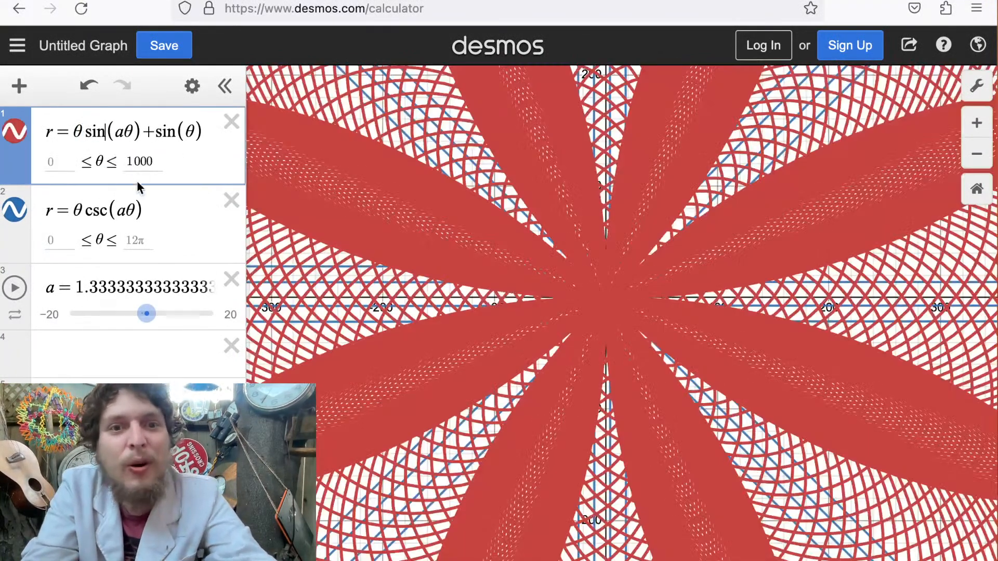
click(89, 209)
drag(108, 213, 84, 211)
text(s)
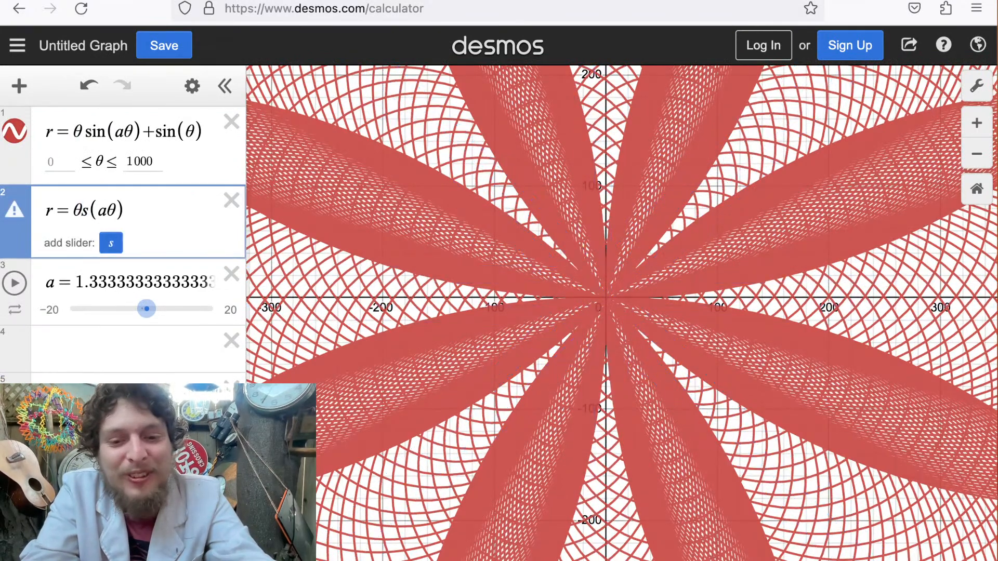
text(in)
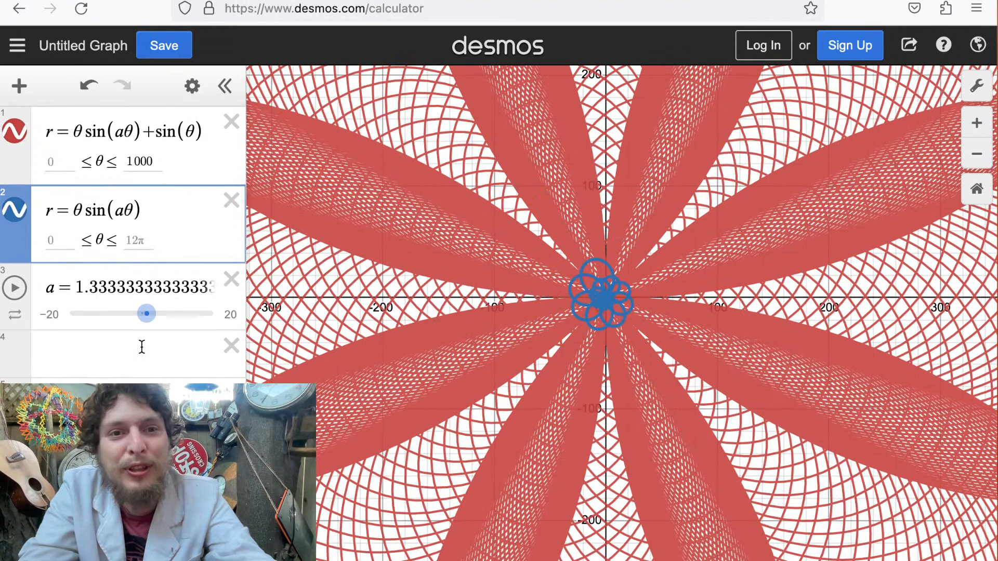
Set the upper θ limit of the r = θ sin(aθ) curve to 1000.
click(139, 240)
key(BackSpace)
key(BackSpace)
text(000)
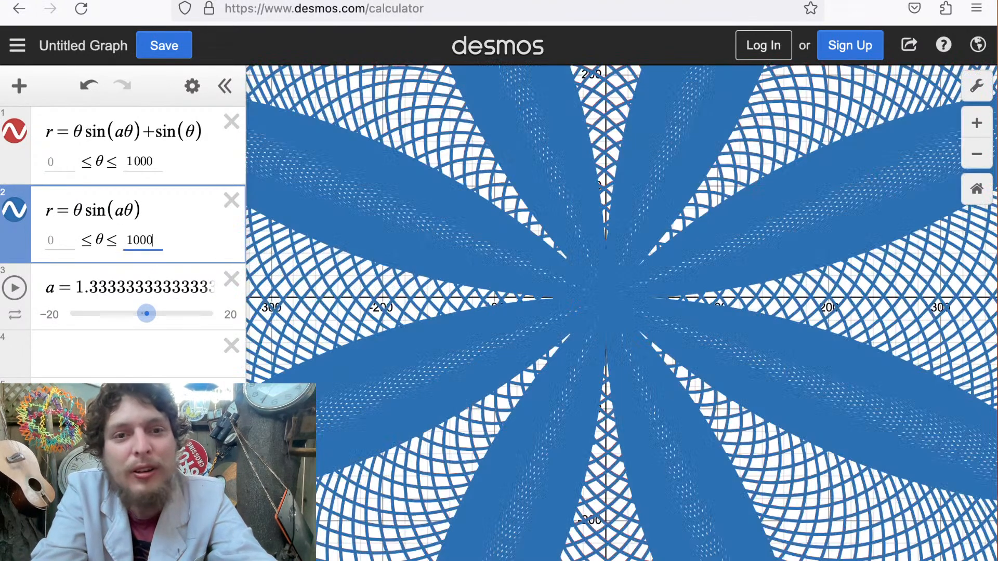
Inspect how closely the θ sin(aθ) + sin(θ) and θ sin(aθ) curves overlap near the origin.
click(490, 322)
scroll(322, 300, up, 2)
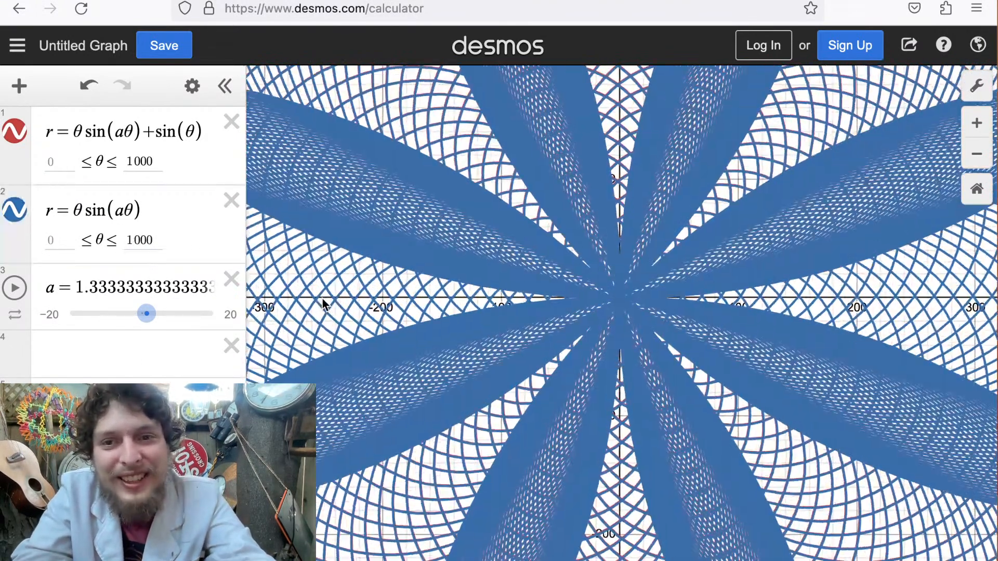
drag(593, 345, 398, 326)
scroll(398, 326, up, 4)
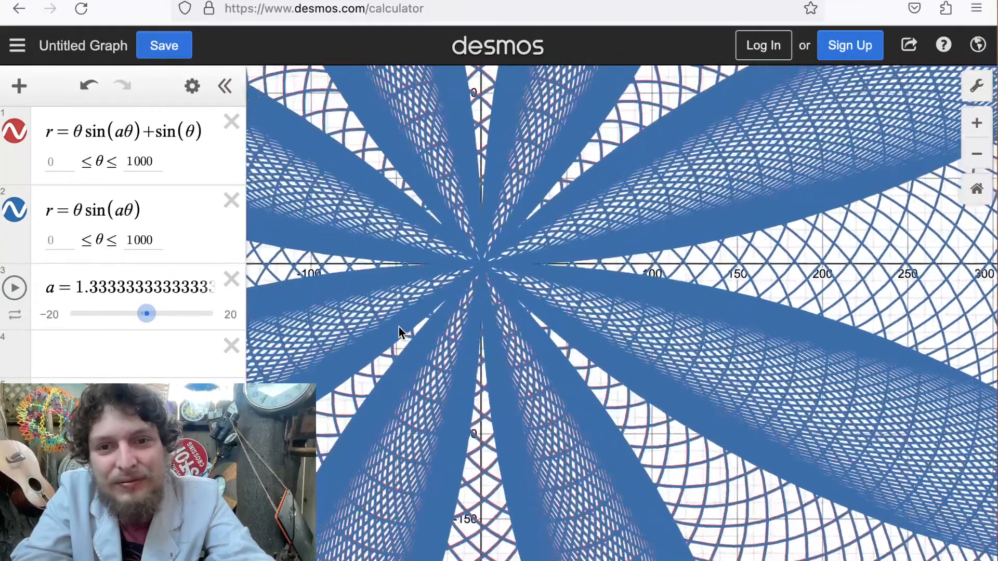
drag(434, 225, 372, 280)
scroll(431, 451, up, 5)
scroll(372, 266, up, 1)
scroll(371, 266, up, 2)
drag(481, 377, 423, 368)
scroll(350, 290, up, 2)
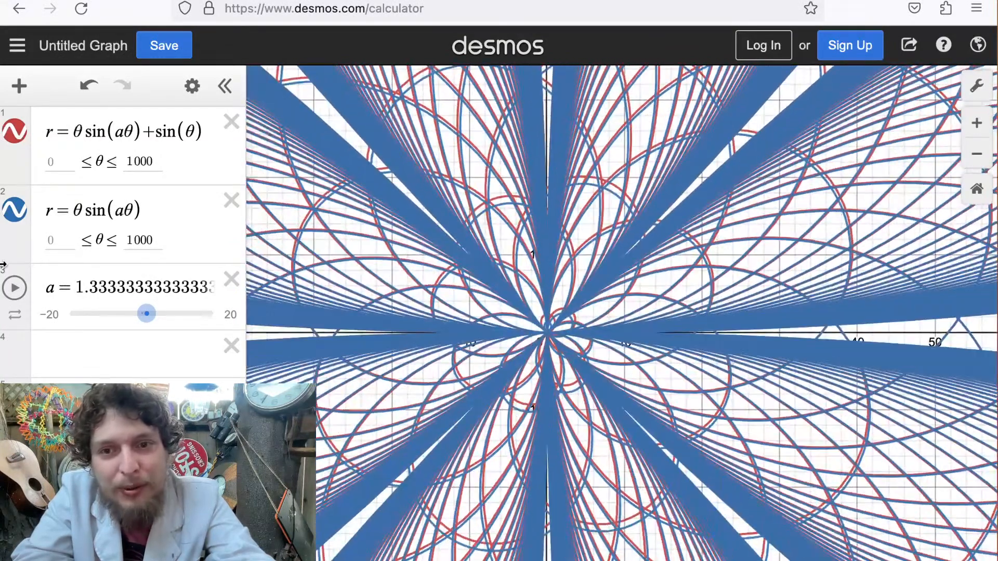
Move the r = θ sin(aθ) formula above r = θ sin(aθ) + sin(θ) in the expression order.
drag(25, 186, 25, 110)
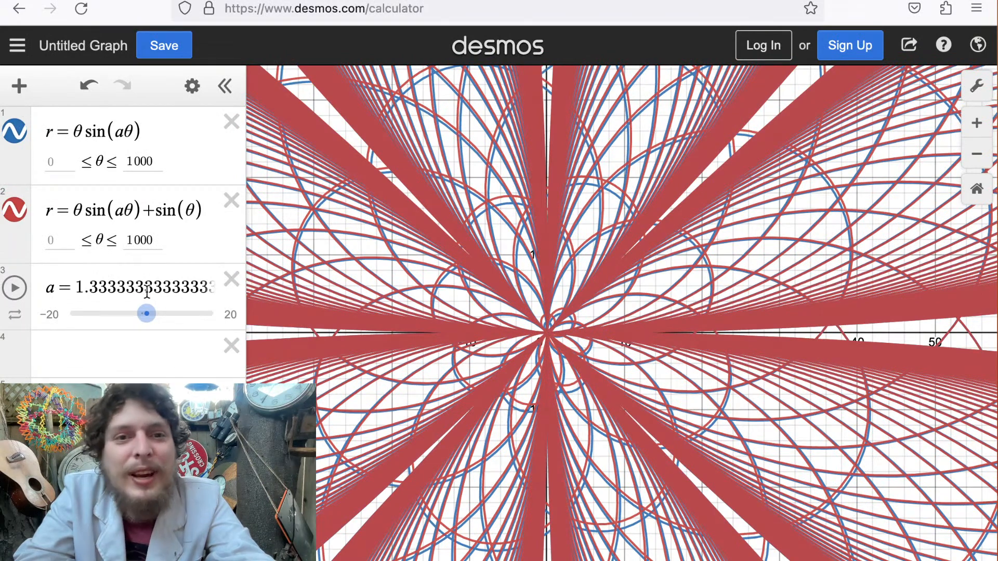
Set a to about 0.67 and move r = θ sin(aθ) + sin(θ) above r = θ sin(aθ) in the expression order.
drag(147, 314, 148, 317)
drag(648, 341, 704, 322)
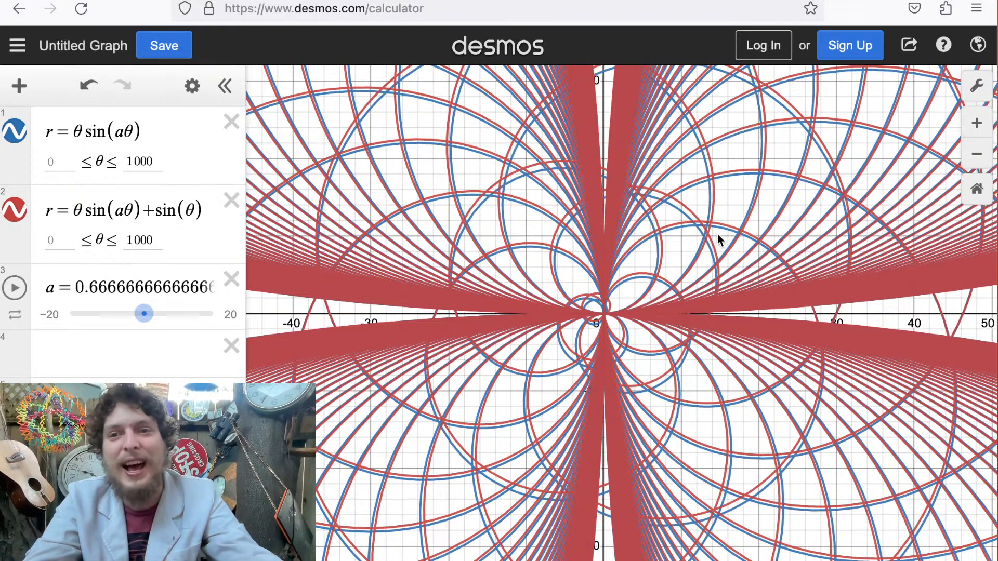
drag(21, 158, 7, 222)
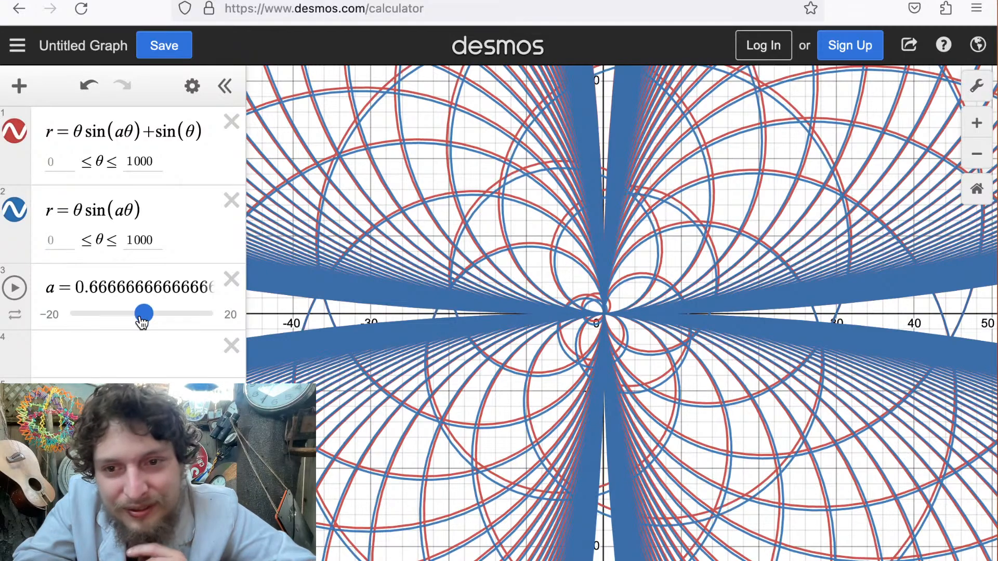
Set a to 2 and inspect how the loops of both curves pair up around the origin.
drag(144, 313, 147, 322)
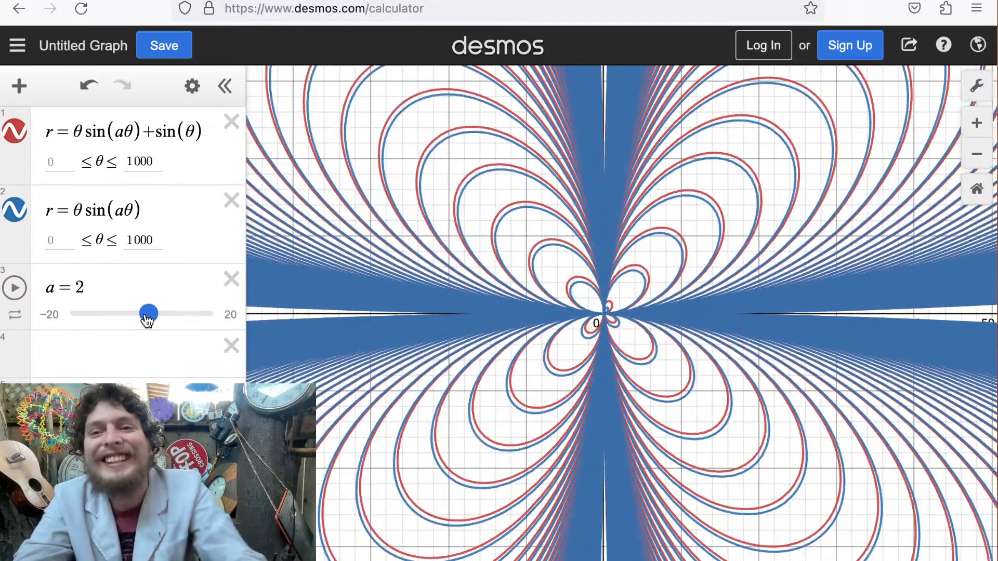
scroll(415, 355, down, 5)
drag(415, 357, 481, 366)
scroll(585, 347, up, 5)
scroll(644, 318, down, 5)
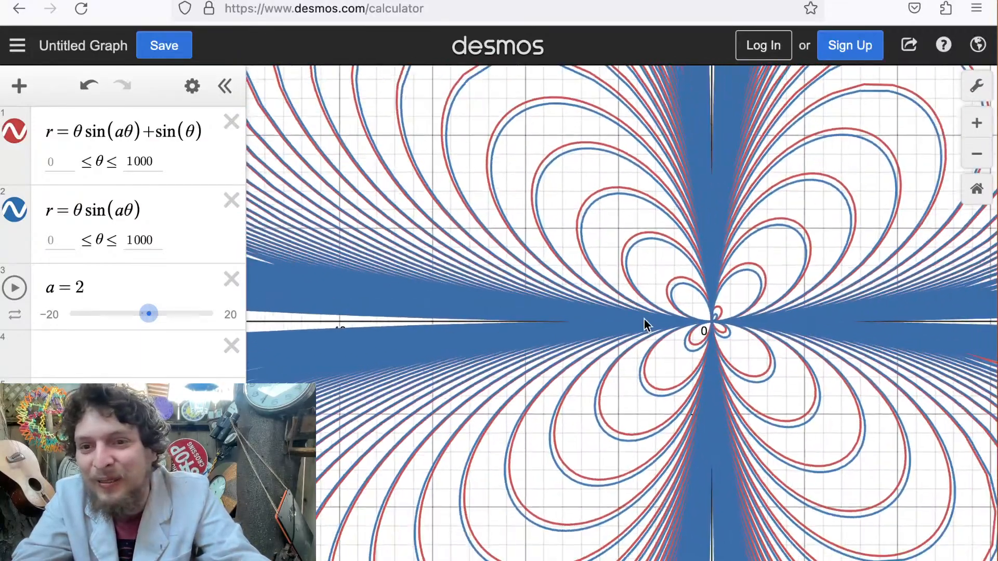
drag(643, 319, 586, 318)
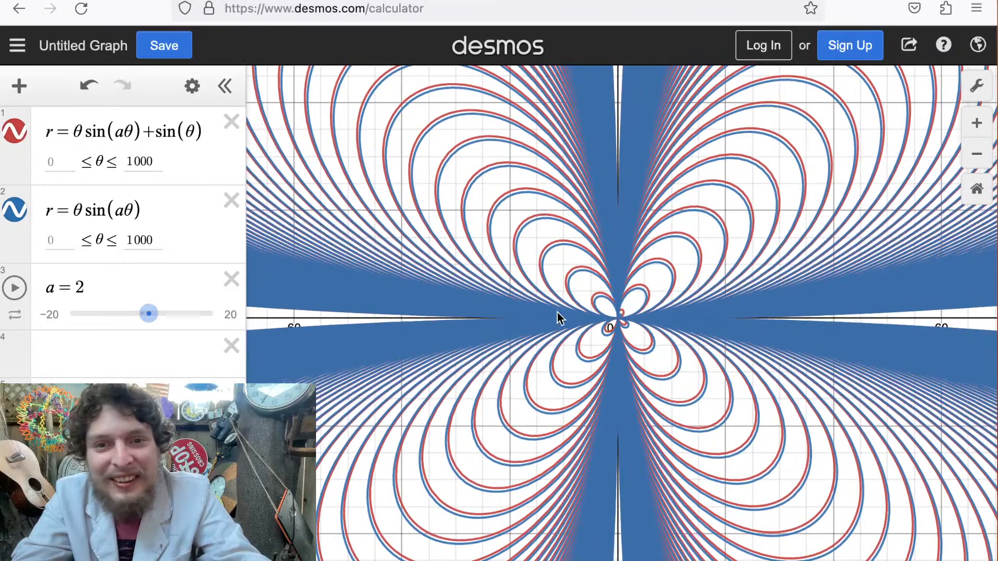
Set a to 1 and compare the nested arcs of both curves above the origin, at wide and close range.
drag(148, 318, 143, 320)
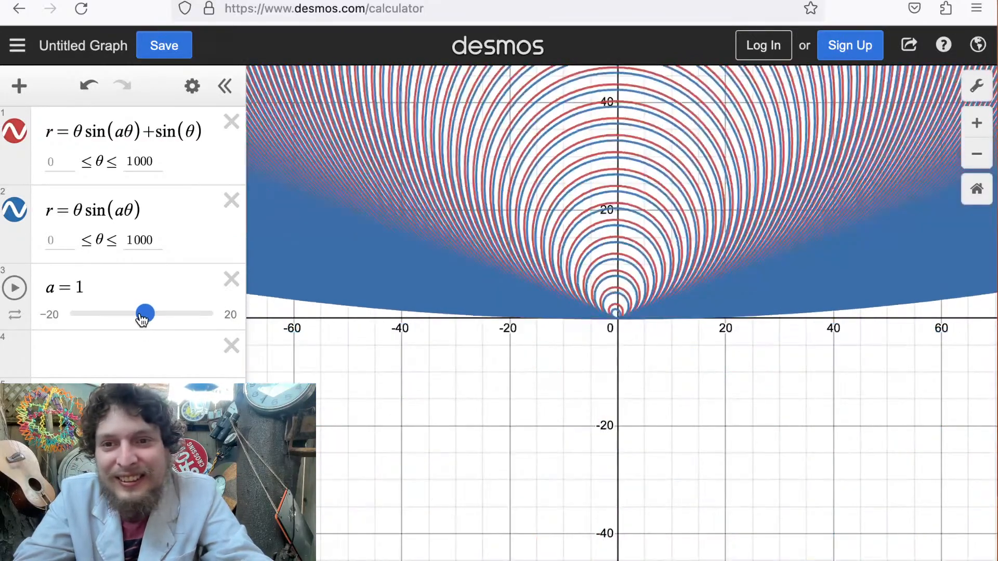
drag(457, 250, 446, 467)
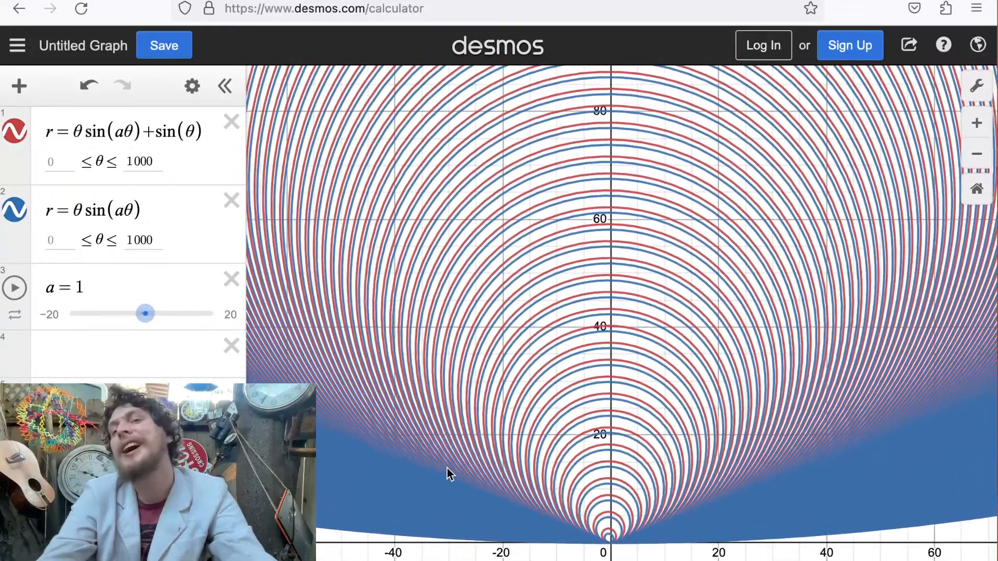
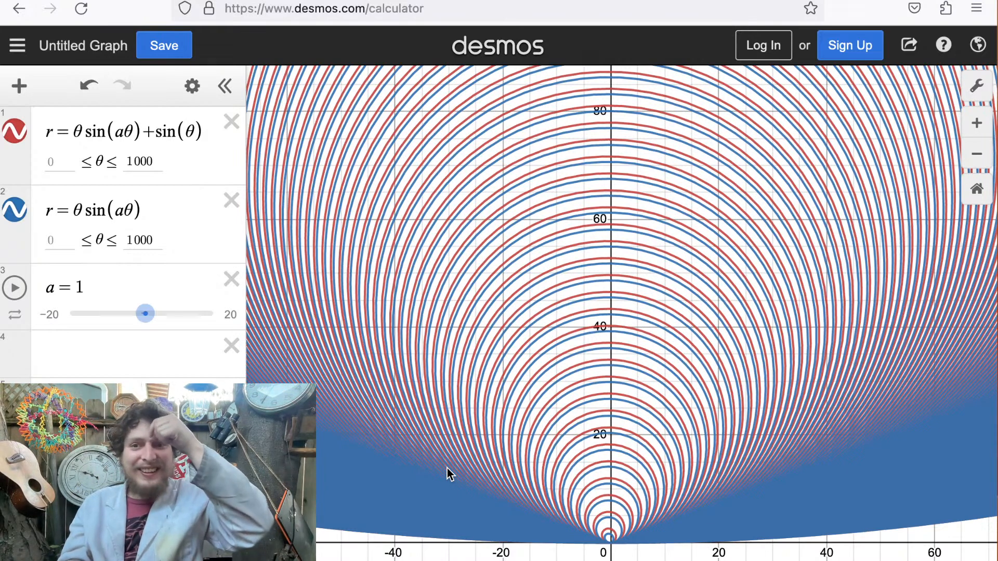
mouse_move(448, 475)
mouse_down()
mouse_move(447, 504)
mouse_move(463, 498)
mouse_move(460, 477)
mouse_up()
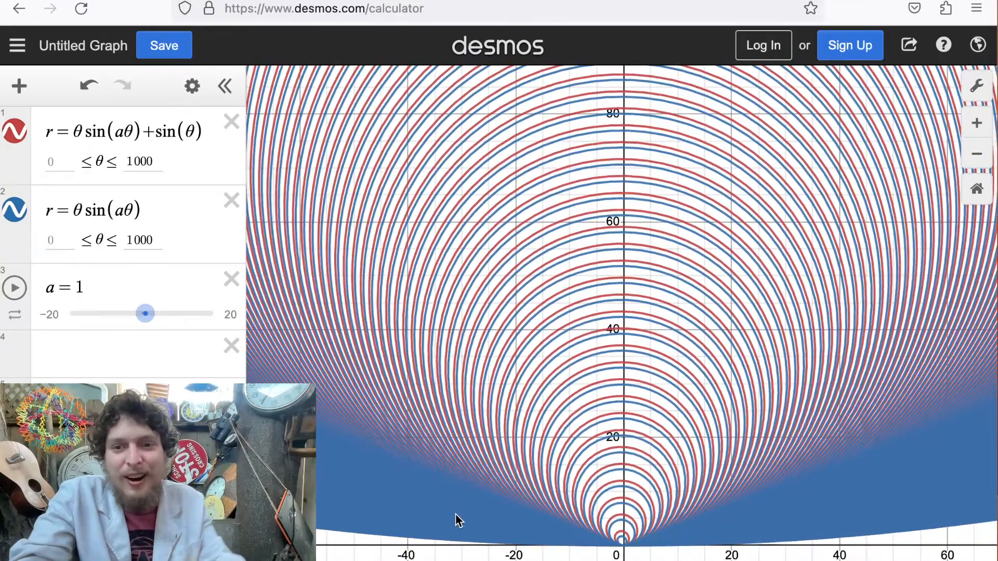
scroll(514, 472, down, 5)
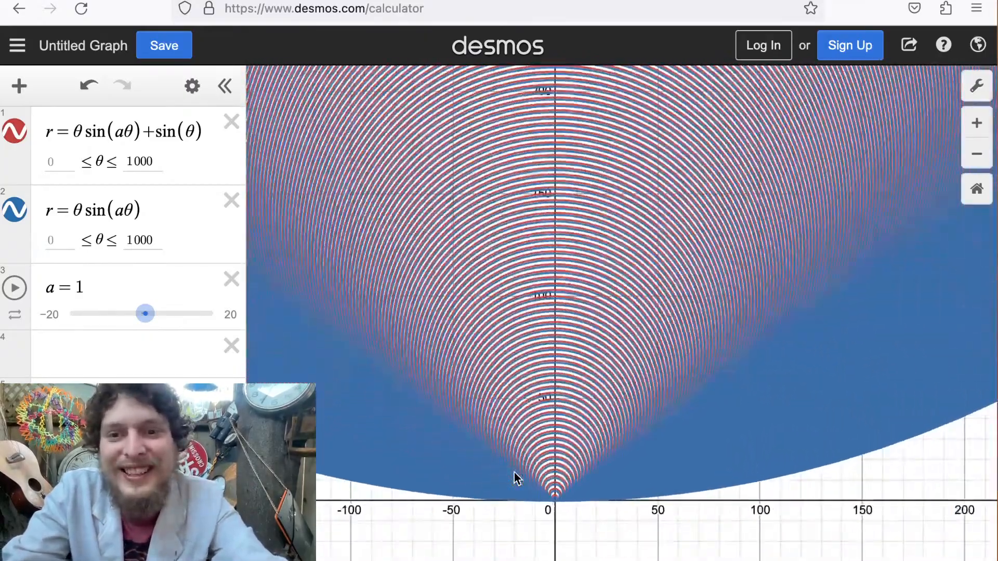
scroll(514, 474, up, 5)
scroll(516, 470, up, 8)
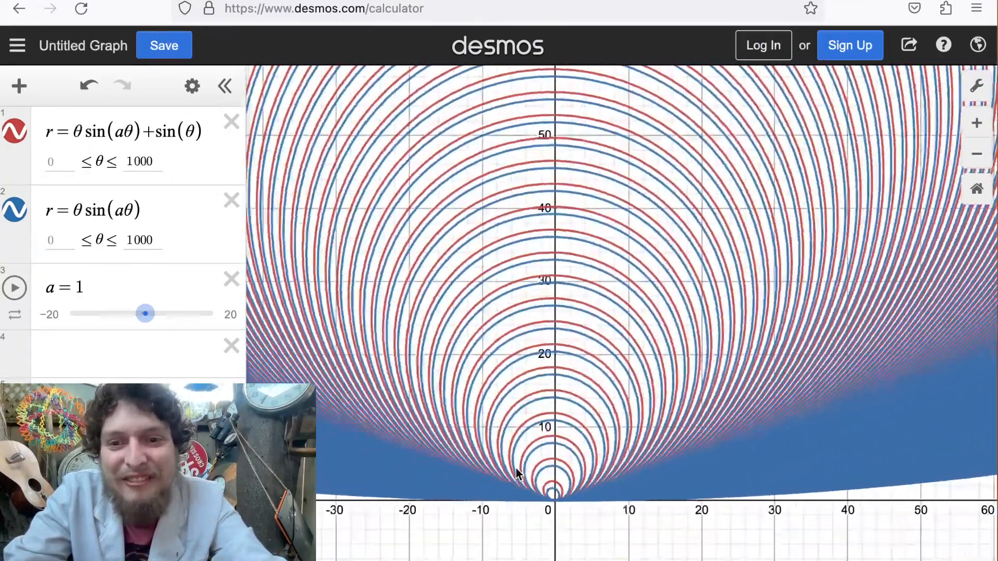
scroll(516, 471, down, 4)
drag(515, 470, 567, 454)
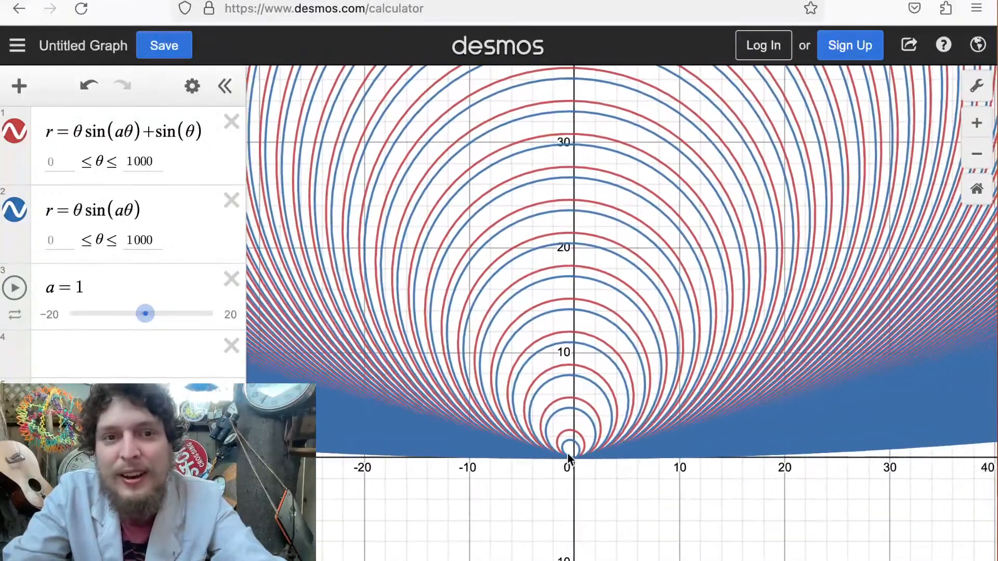
Set a to about −5.67.
click(143, 311)
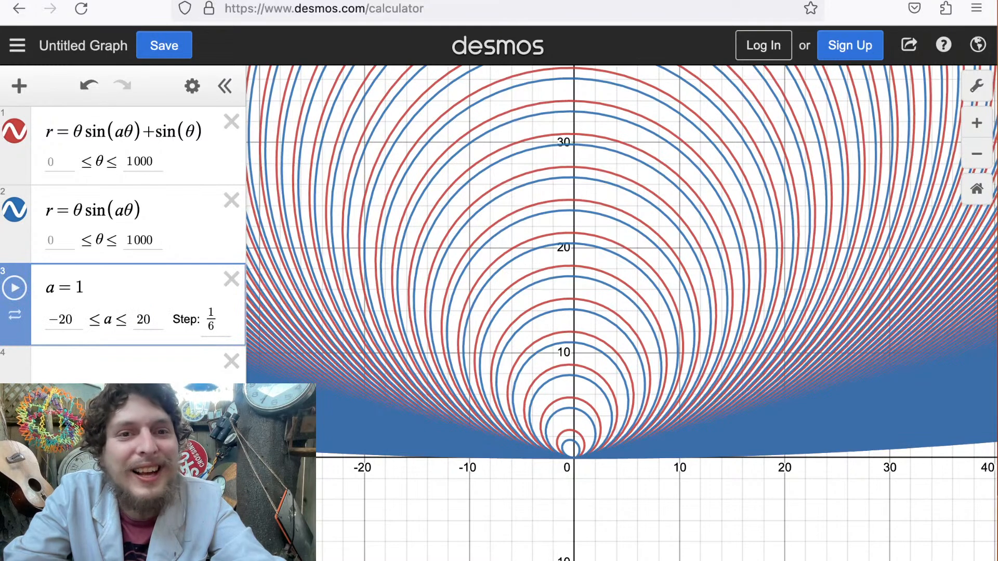
click(122, 366)
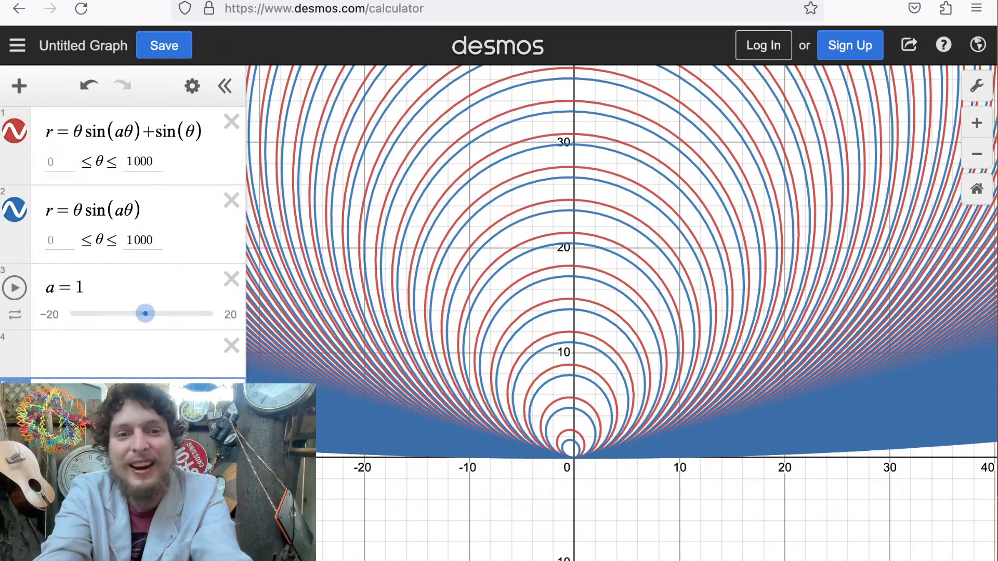
mouse_move(145, 316)
mouse_down()
mouse_move(153, 318)
mouse_move(101, 322)
mouse_move(131, 319)
mouse_up()
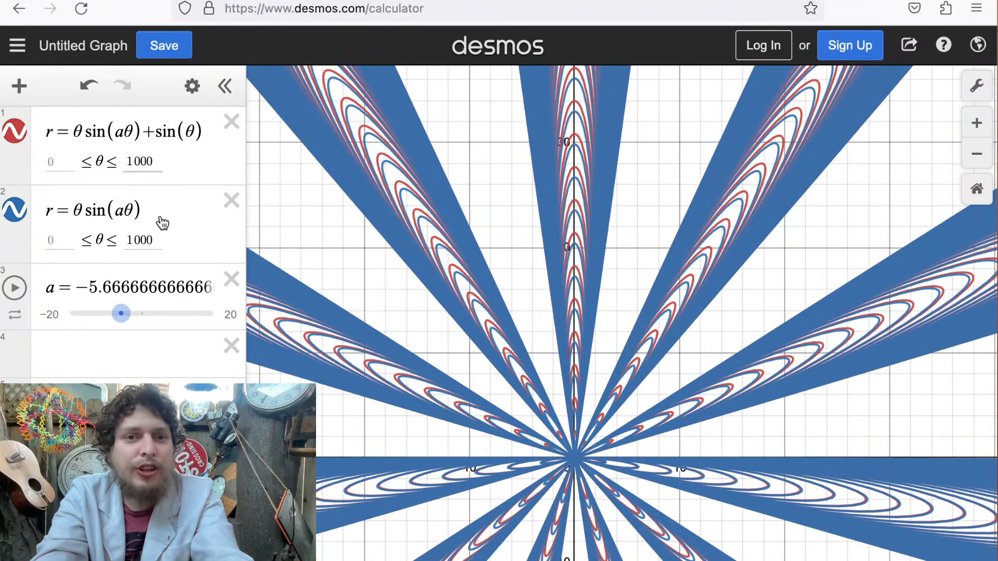
Append − sin(θ) to the second formula, giving r = θ sin(aθ) − sin(θ).
click(149, 207)
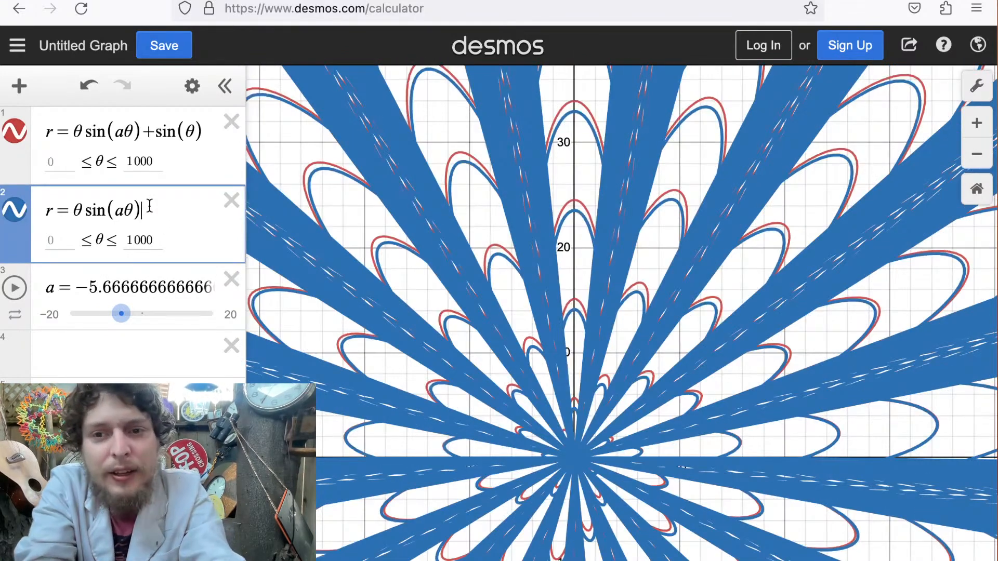
text(-sin()
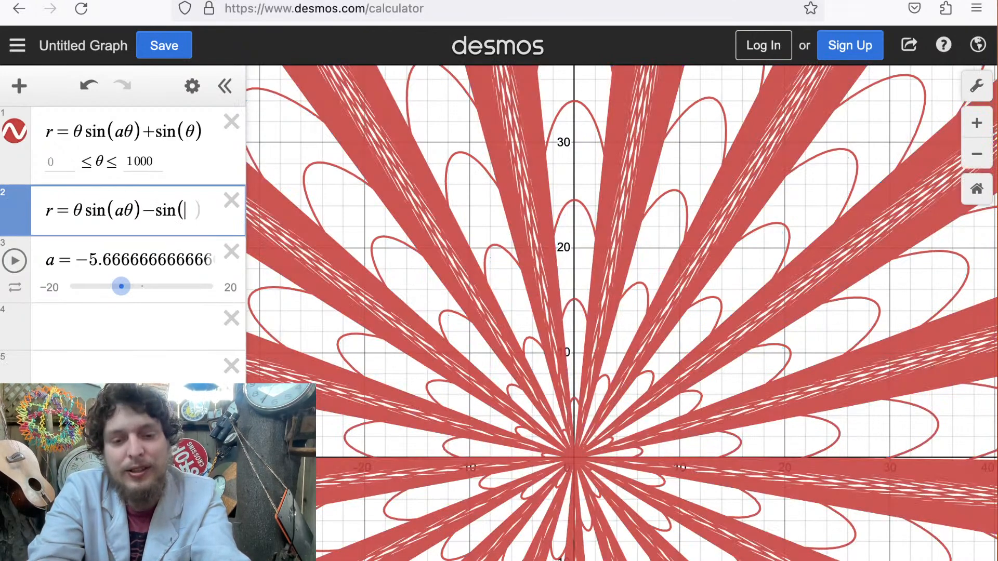
text(theta))
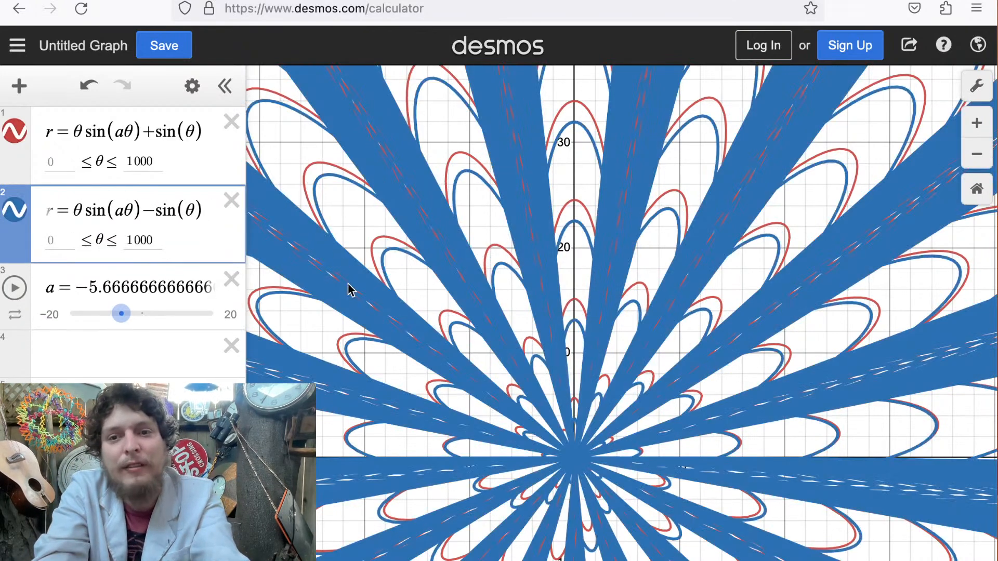
click(407, 271)
Set a to about −0.33 and view the full extent of the θ sin(aθ) ± sin(θ) curves.
drag(123, 321, 107, 329)
drag(106, 329, 138, 320)
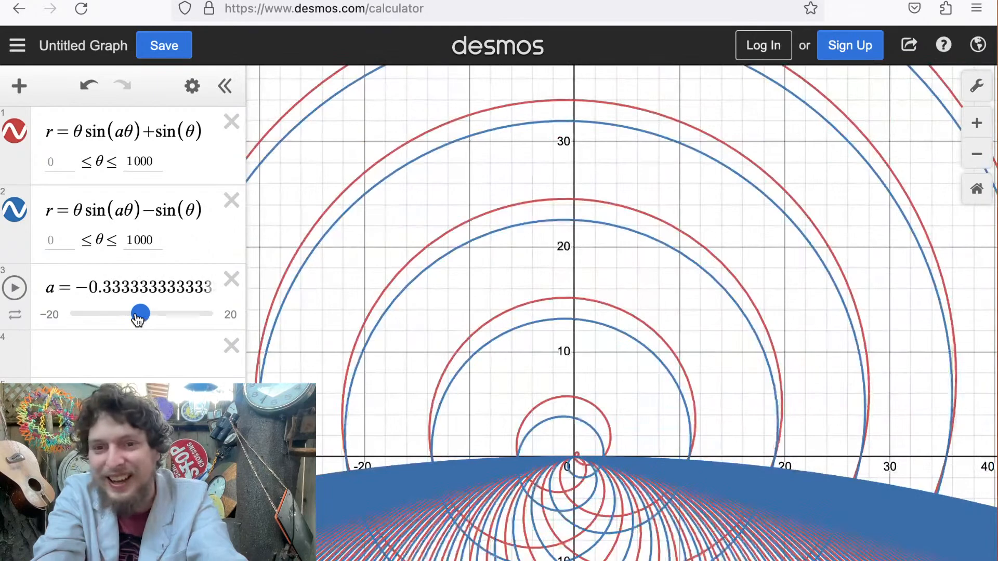
scroll(755, 289, down, 6)
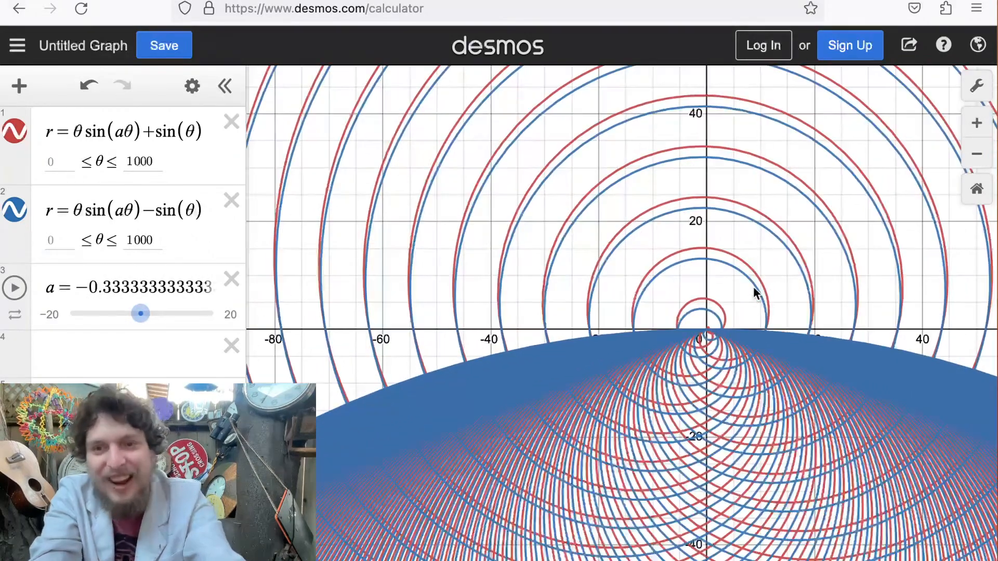
drag(753, 286, 622, 348)
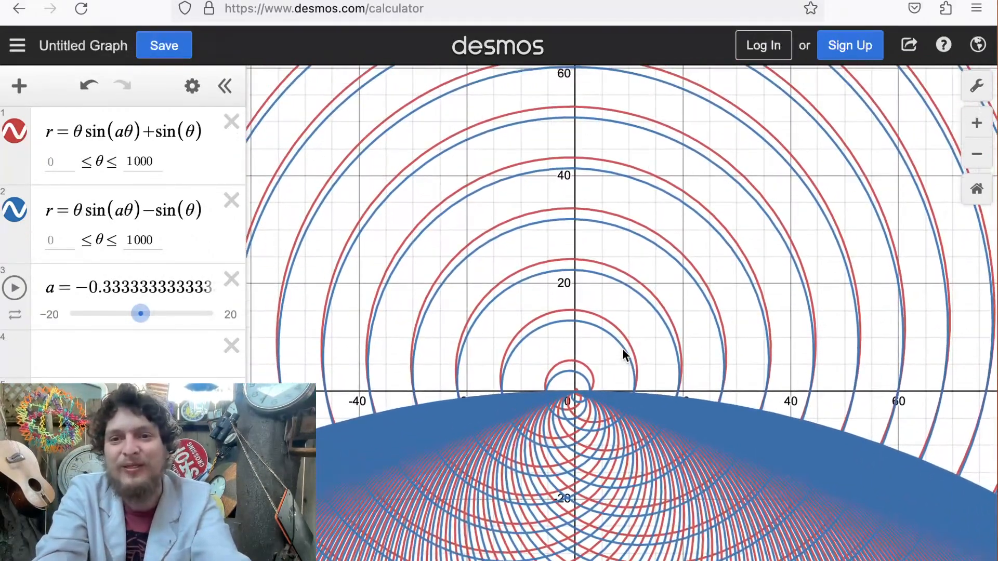
scroll(623, 349, down, 3)
scroll(623, 349, down, 5)
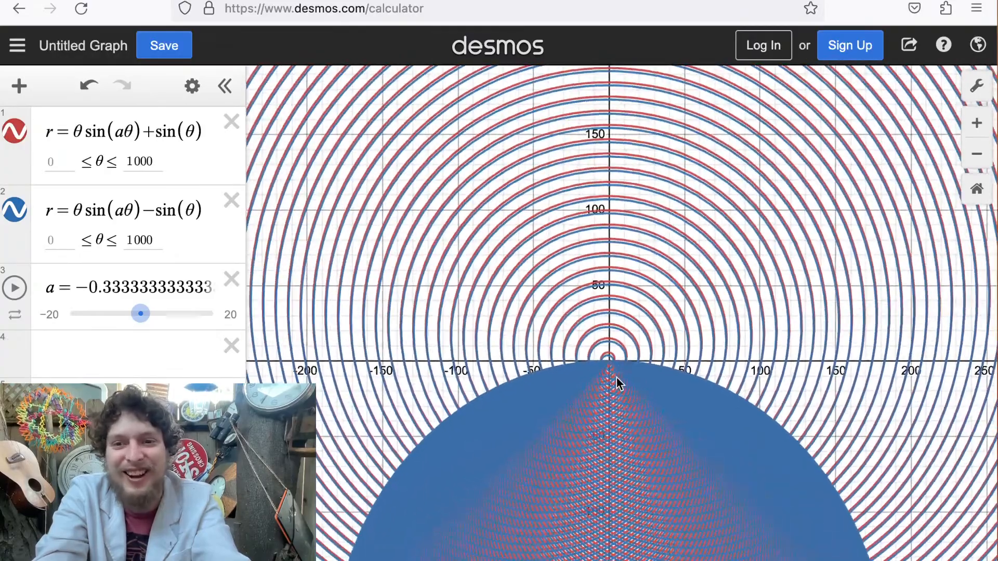
scroll(618, 391, down, 5)
drag(618, 393, 675, 193)
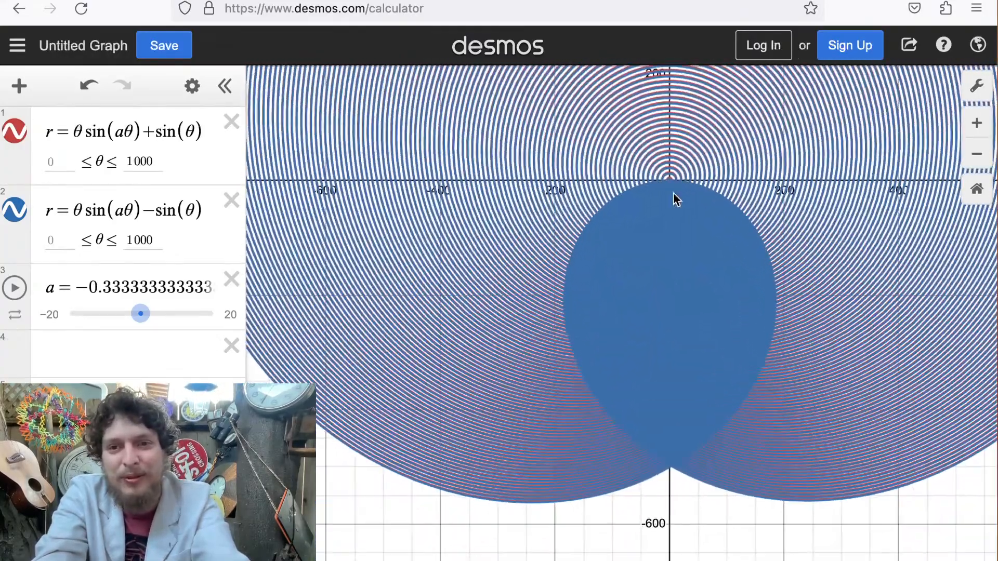
Examine how the + sin(θ) and − sin(θ) curves differ in their smallest loops at the origin.
scroll(674, 172, up, 4)
scroll(672, 170, up, 3)
drag(694, 285, 670, 400)
scroll(650, 112, up, 3)
scroll(669, 399, up, 1)
scroll(668, 393, up, 2)
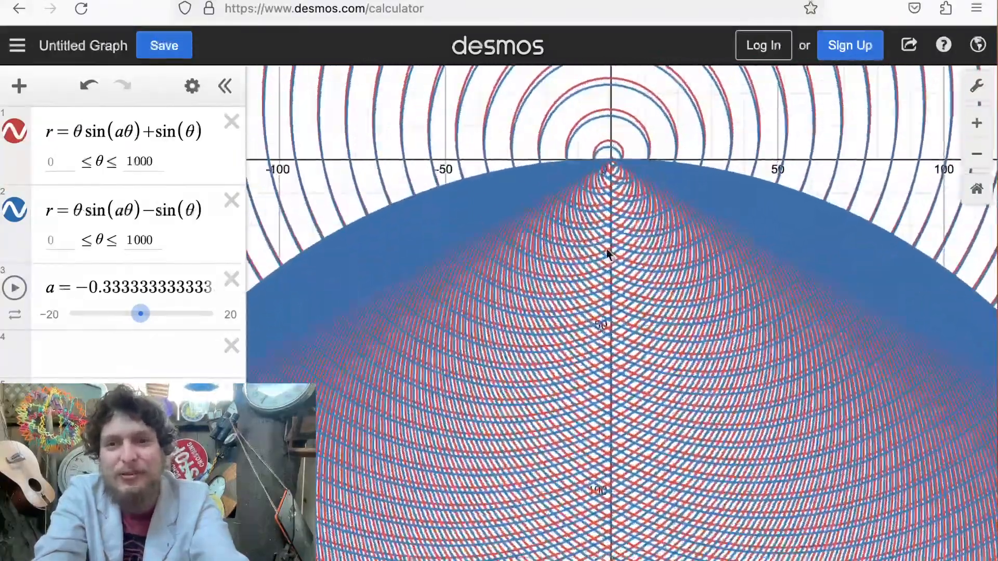
drag(585, 208, 628, 333)
scroll(671, 285, up, 15)
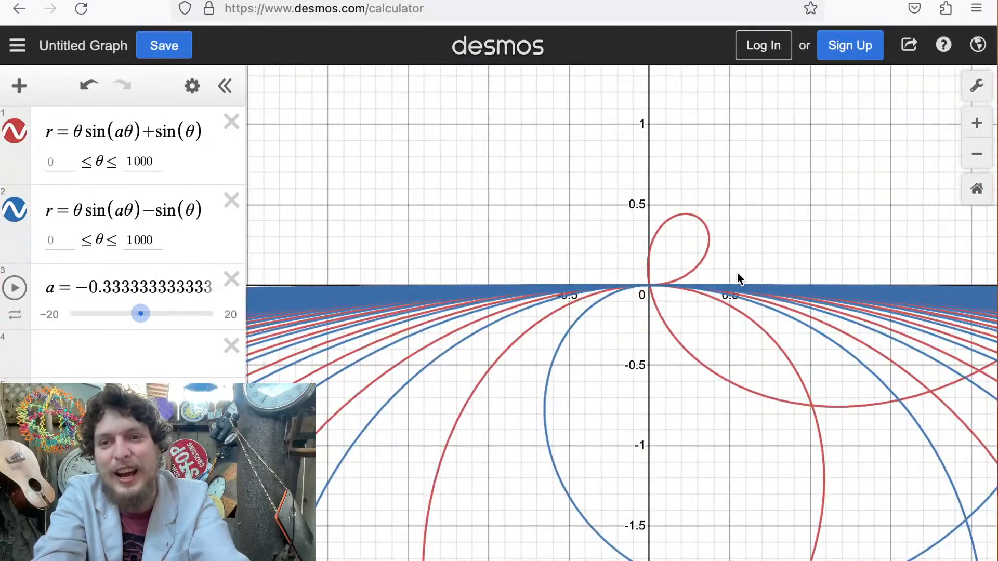
scroll(669, 282, down, 15)
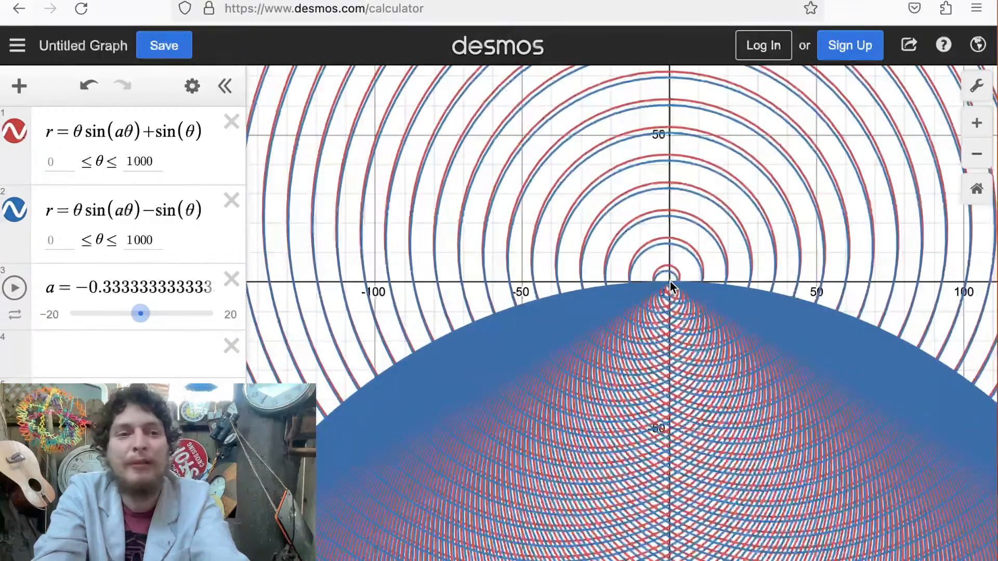
Compare the crossing arcs of the two curves below the origin with the nested arcs above it.
scroll(670, 281, down, 3)
drag(669, 279, 665, 216)
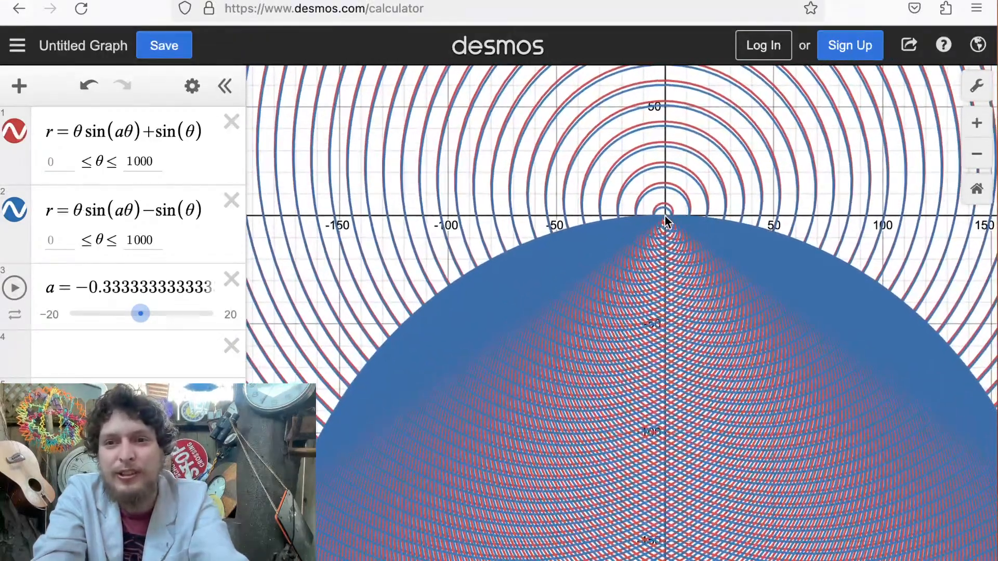
scroll(509, 308, up, 5)
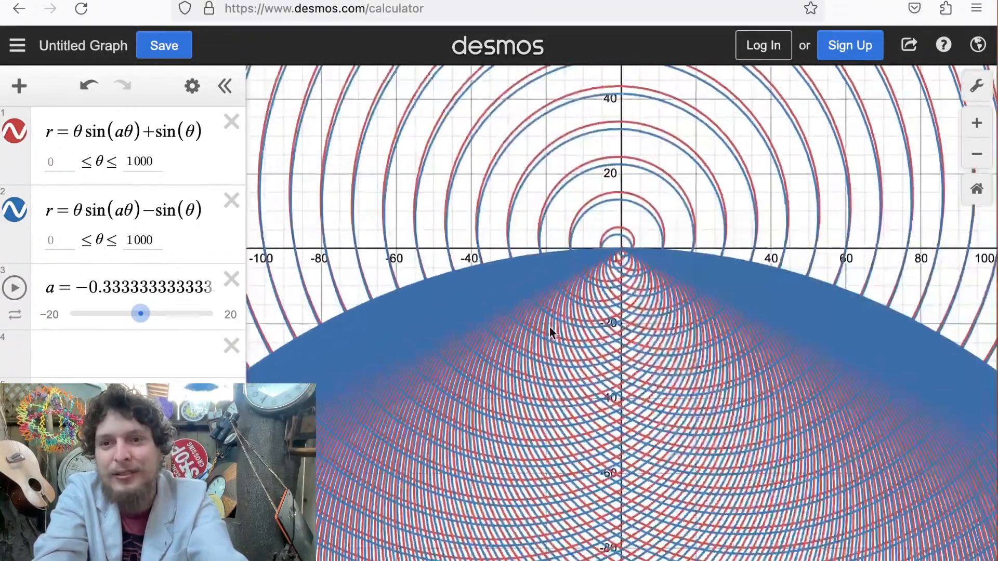
scroll(615, 385, up, 5)
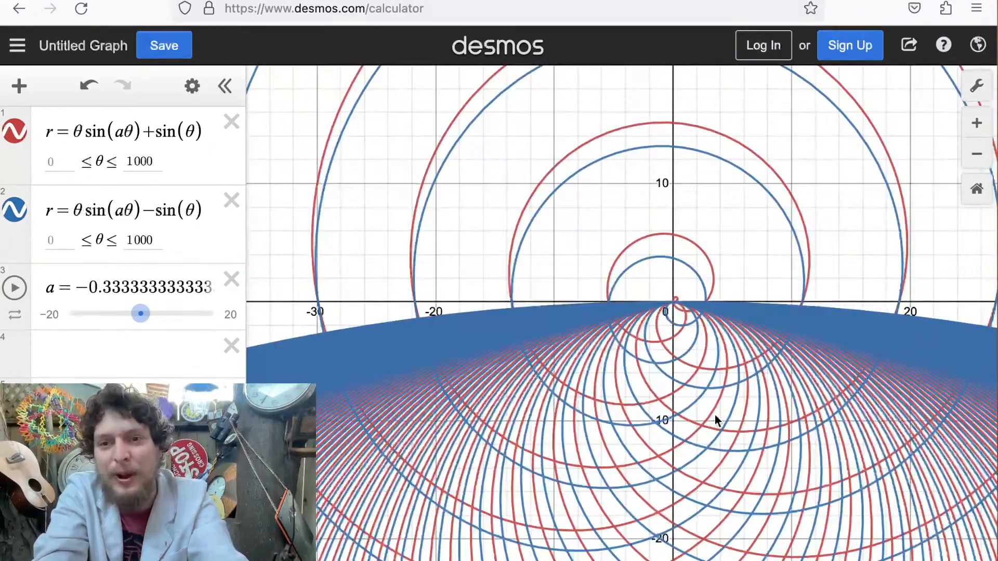
scroll(715, 414, up, 2)
scroll(715, 416, up, 2)
drag(661, 223, 648, 289)
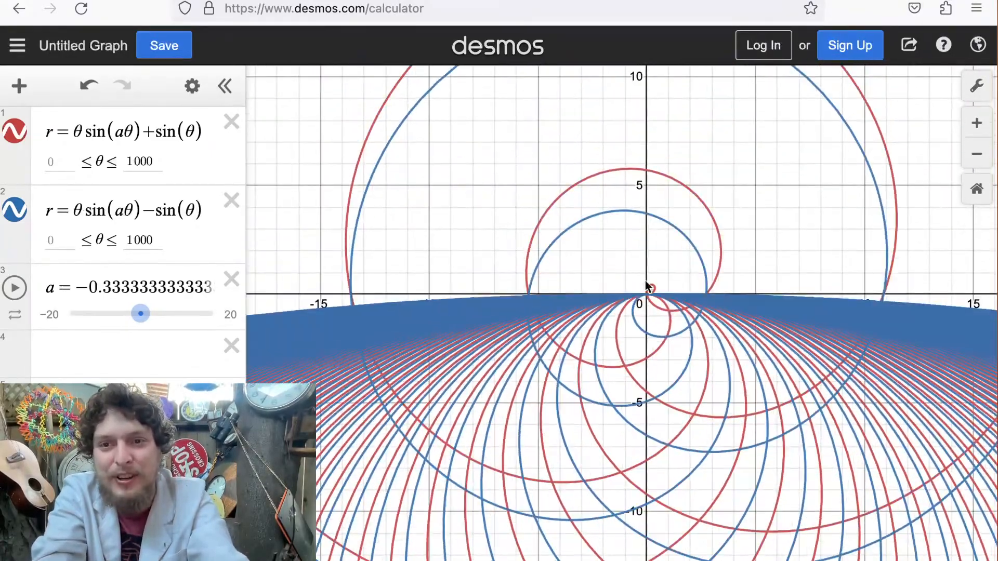
scroll(695, 326, down, 8)
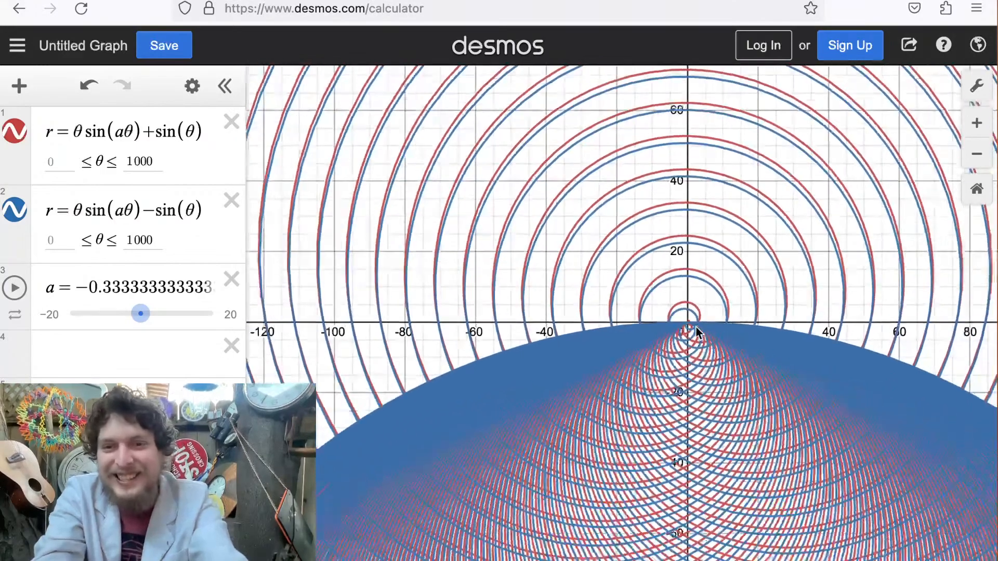
Set a to −4 and remove − sin(θ) from the second formula, leaving r = θ sin(aθ).
scroll(696, 326, down, 2)
drag(695, 326, 619, 269)
mouse_move(149, 321)
mouse_down()
mouse_move(98, 325)
mouse_move(125, 321)
mouse_up()
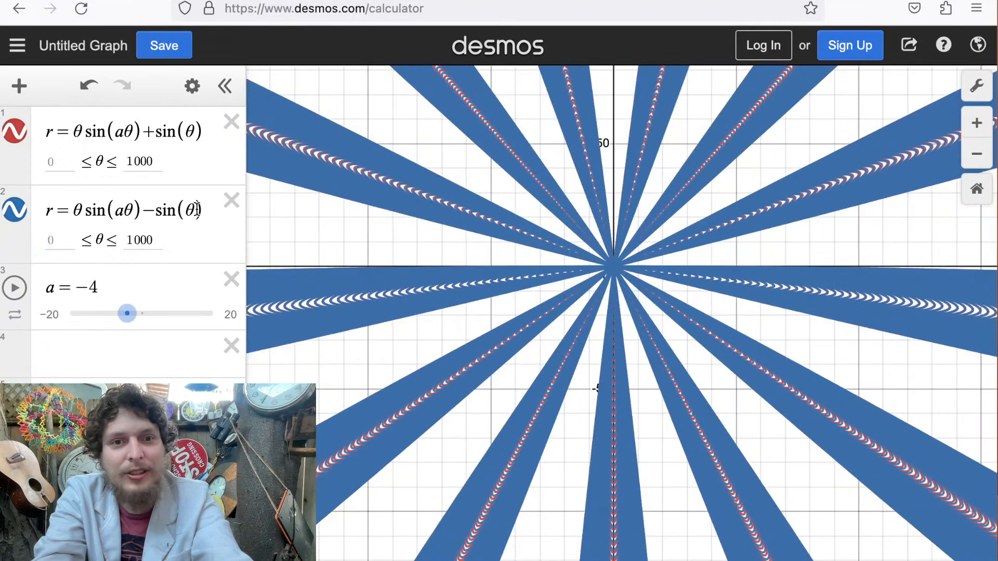
drag(198, 210, 145, 208)
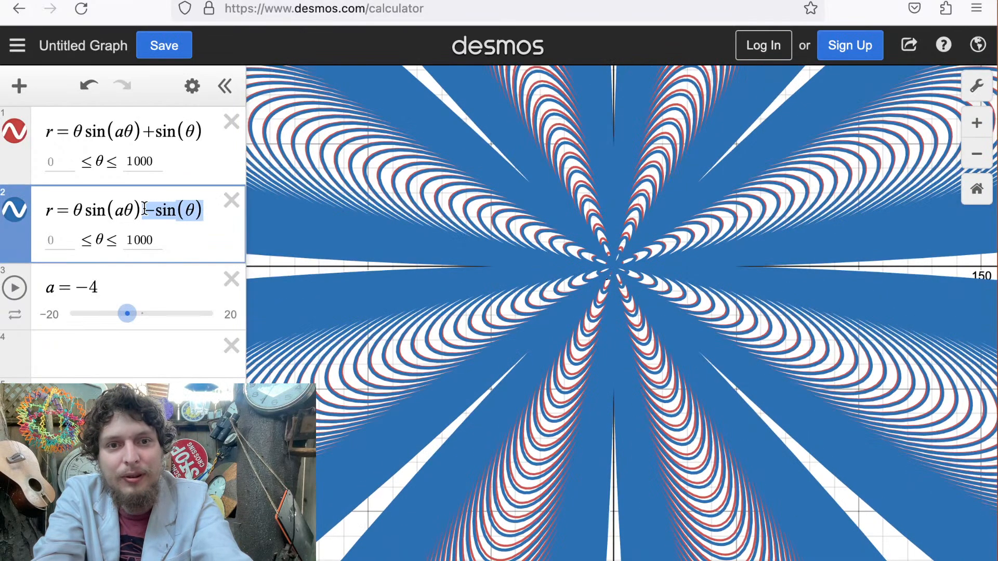
click(144, 209)
shift+click(223, 222)
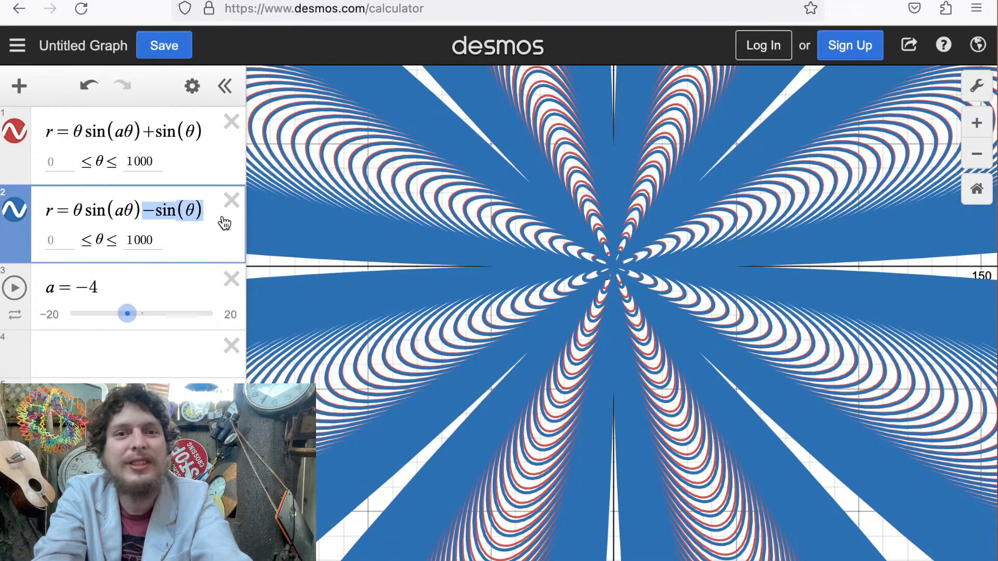
key(BackSpace)
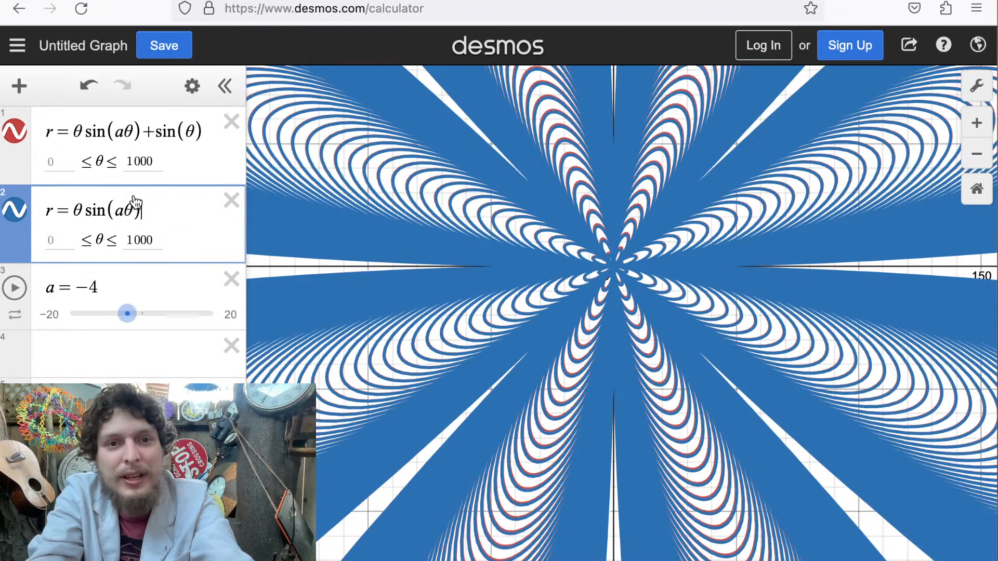
Remove the coefficient a from the second equation so that it reads r = θ sin(θ).
key(BackSpace)
click(591, 311)
drag(591, 311, 531, 382)
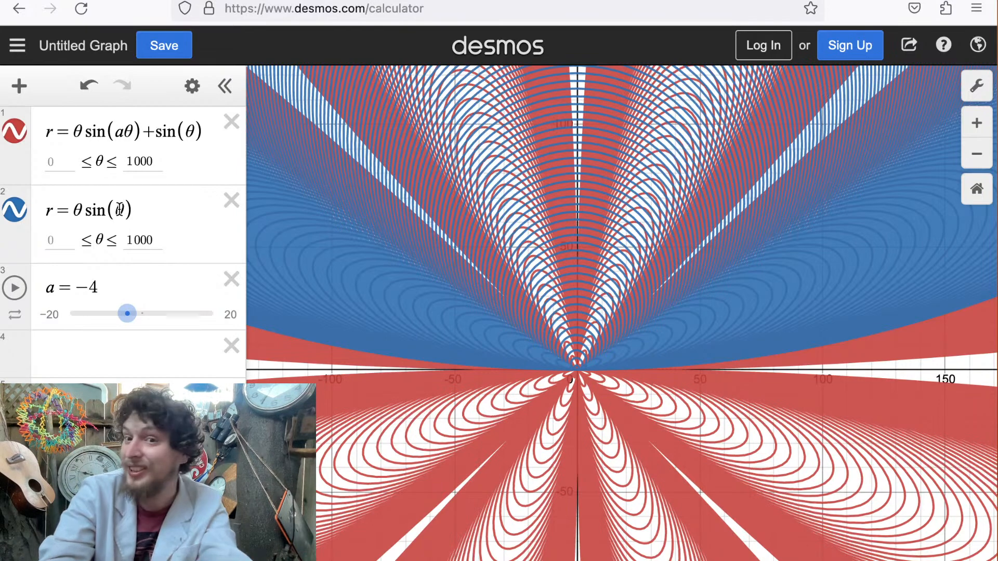
drag(372, 198, 392, 157)
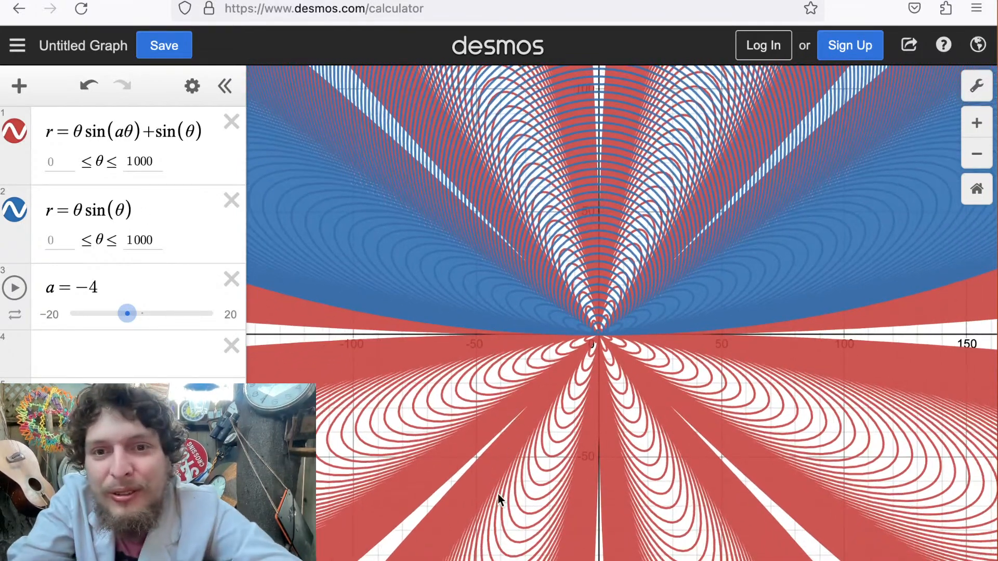
scroll(497, 493, down, 2)
drag(500, 484, 577, 423)
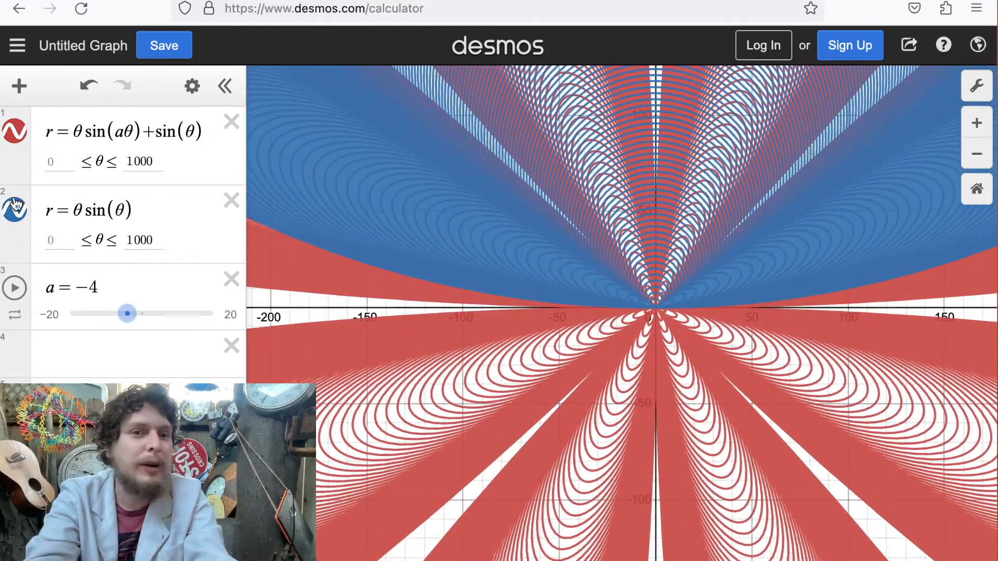
Examine how the red and blue polar curves overlap around the origin, both close up and from farther out.
click(24, 194)
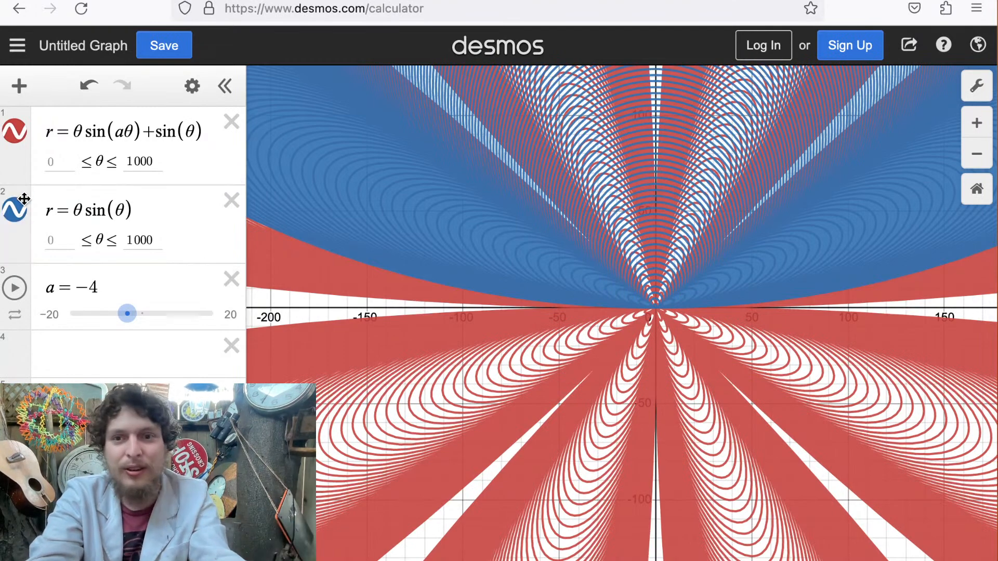
mouse_move(24, 199)
mouse_down()
mouse_move(20, 121)
mouse_move(19, 200)
mouse_up()
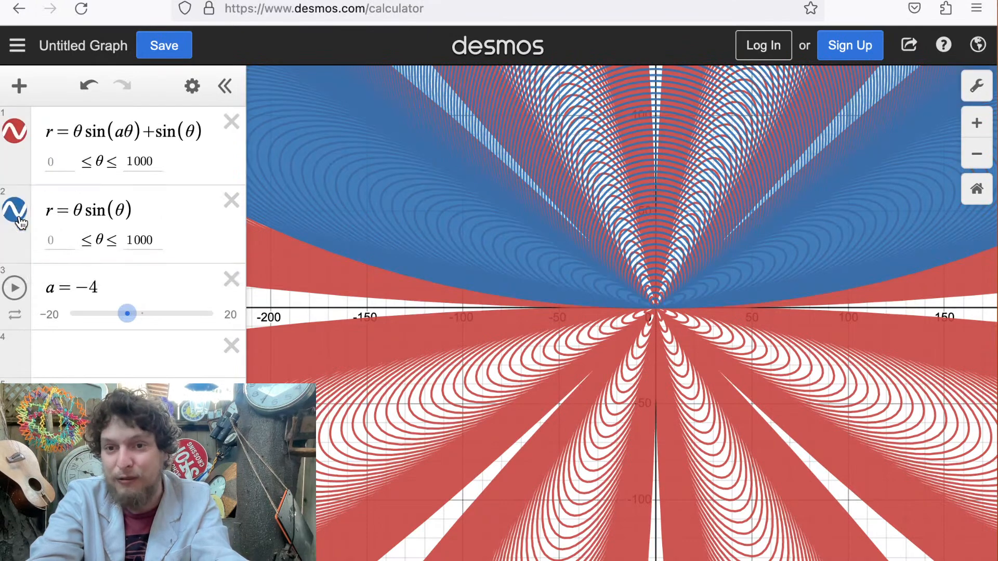
drag(716, 306, 696, 329)
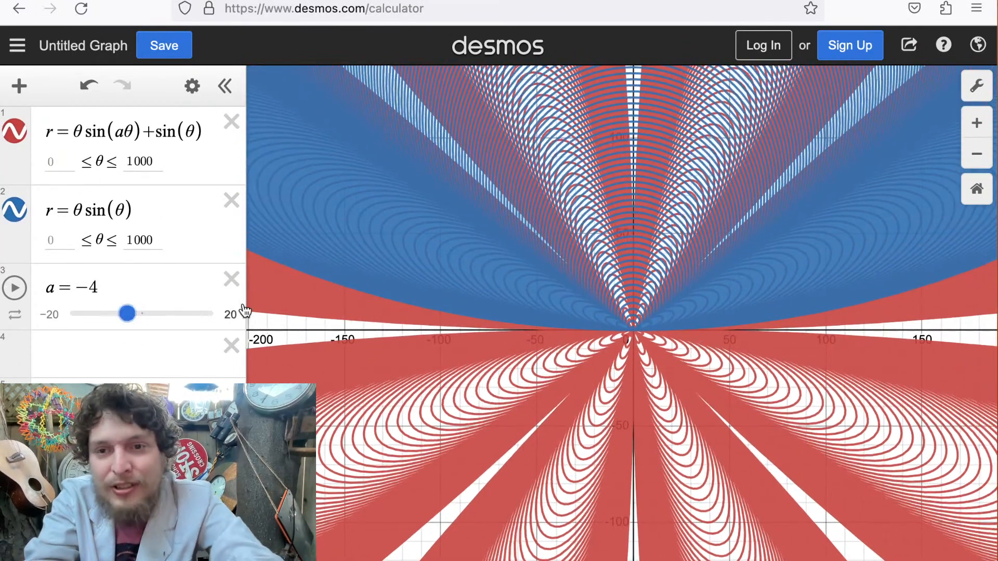
drag(701, 372, 699, 353)
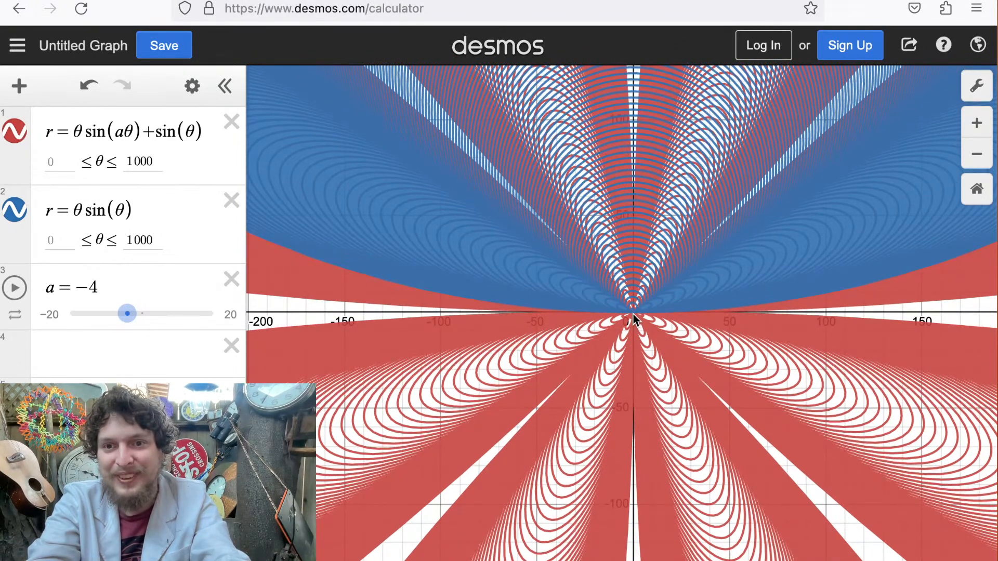
scroll(633, 314, up, 5)
scroll(633, 314, up, 3)
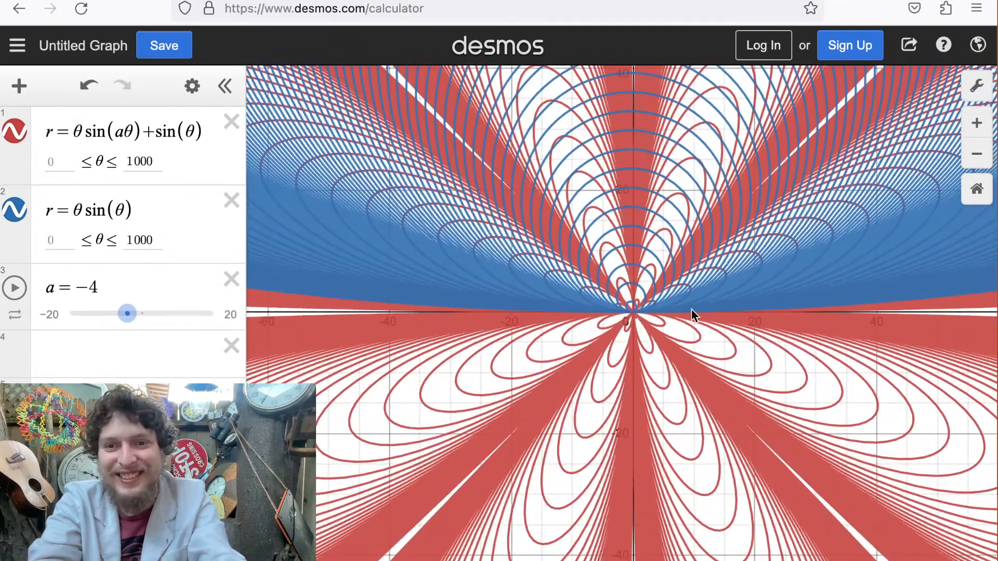
scroll(629, 311, up, 3)
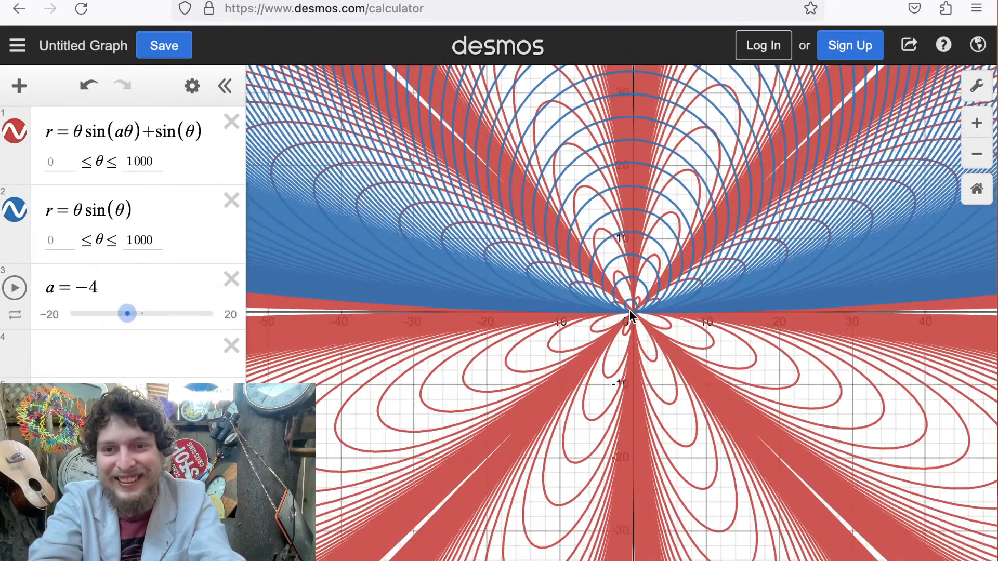
scroll(633, 310, up, 3)
scroll(632, 308, up, 3)
scroll(632, 307, down, 3)
scroll(632, 308, down, 3)
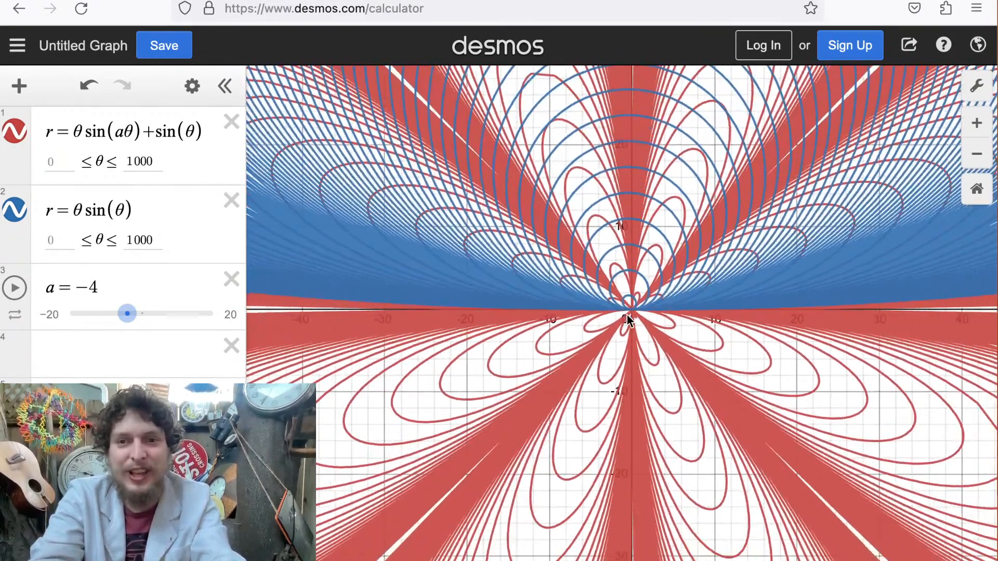
scroll(627, 315, down, 3)
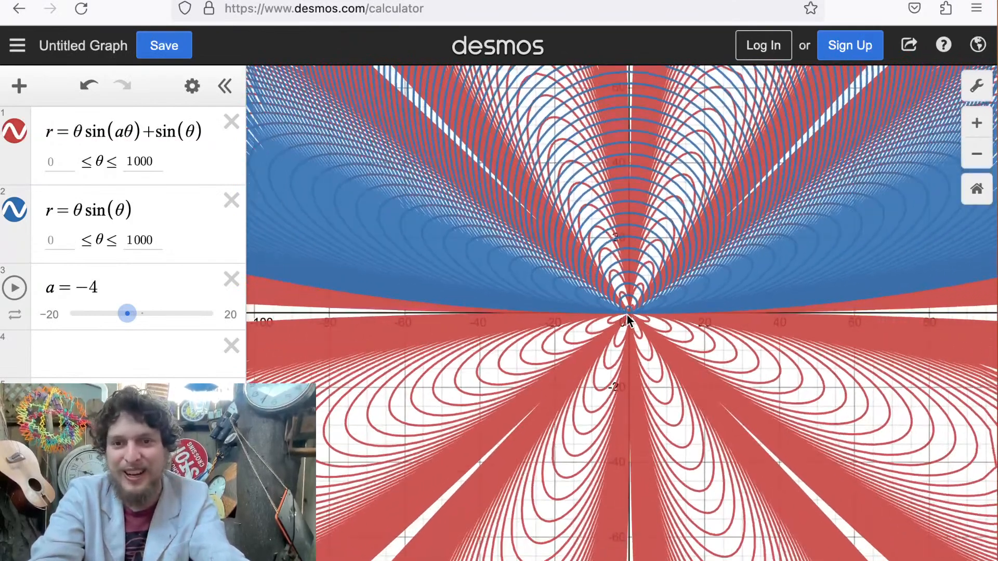
scroll(627, 315, down, 3)
Set a to about −3.33 and inspect the resulting curve pattern near the origin.
drag(126, 314, 130, 318)
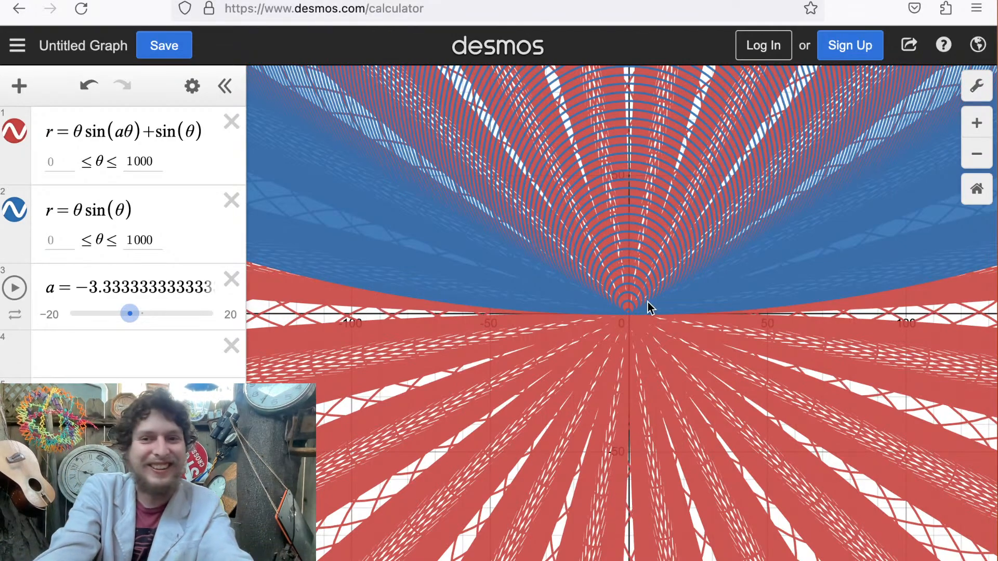
scroll(629, 292, up, 2)
scroll(630, 296, up, 3)
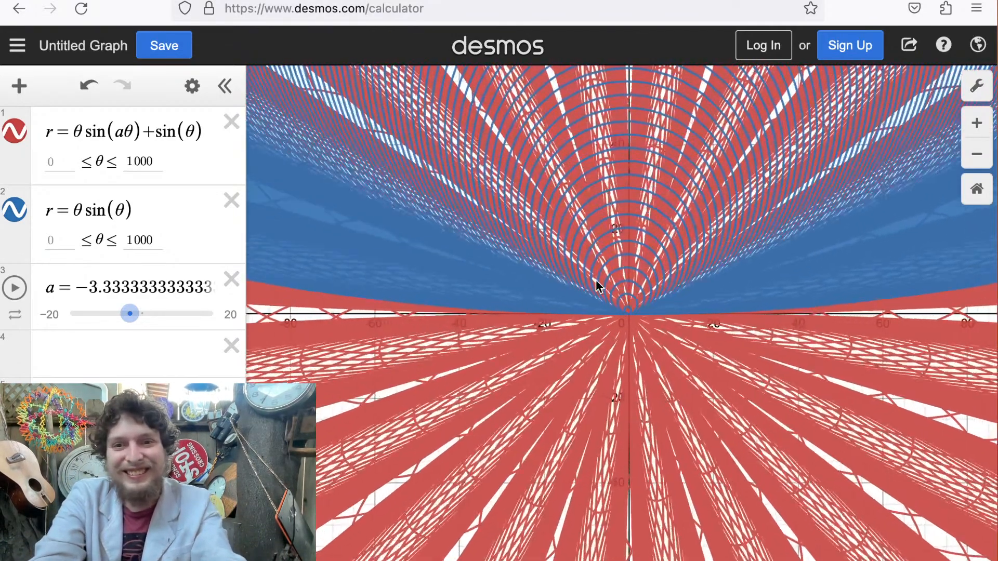
scroll(616, 267, up, 3)
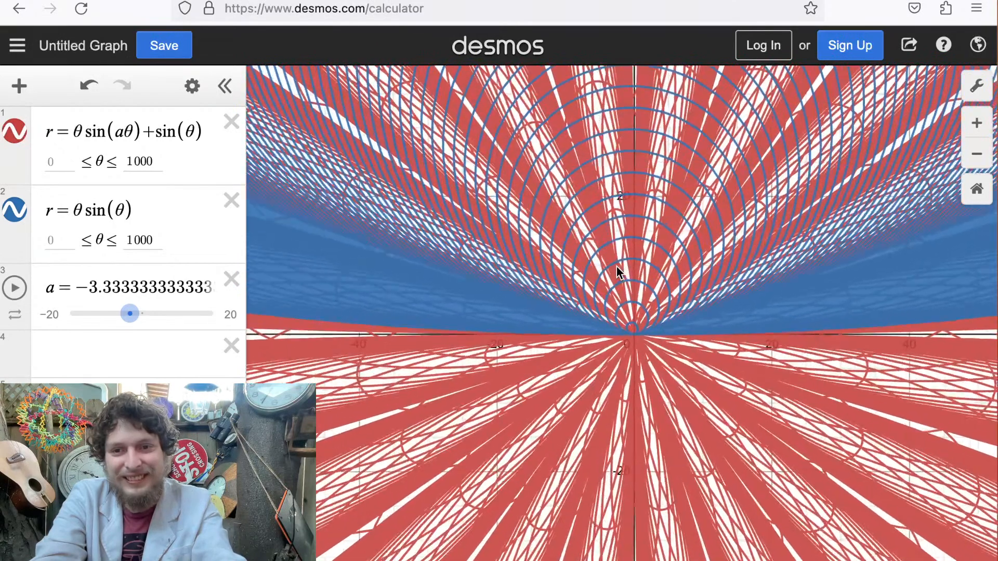
scroll(607, 401, up, 2)
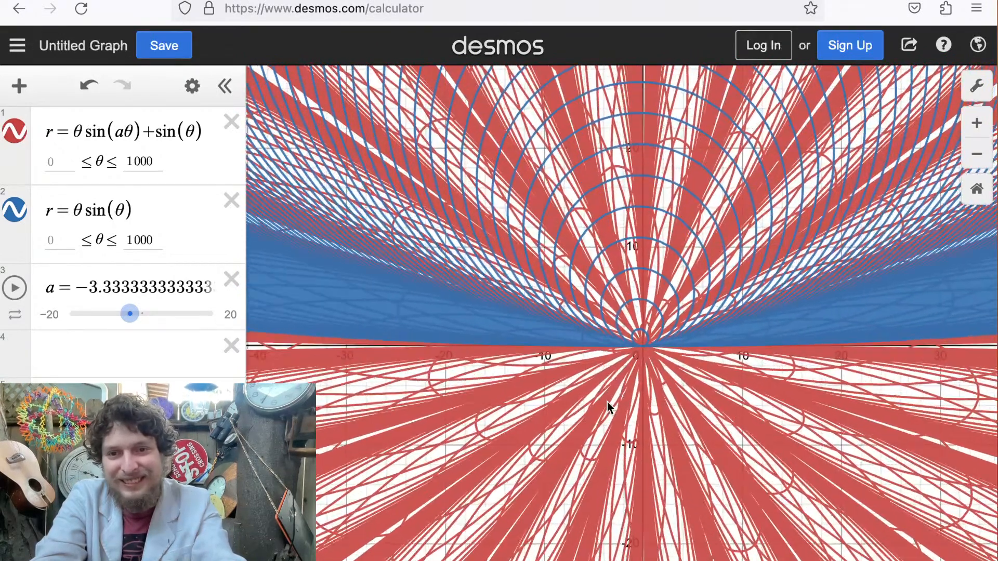
Try a at about −1.67, inspect the curves at a wider scale, and change a to about −3.67.
drag(134, 325, 136, 315)
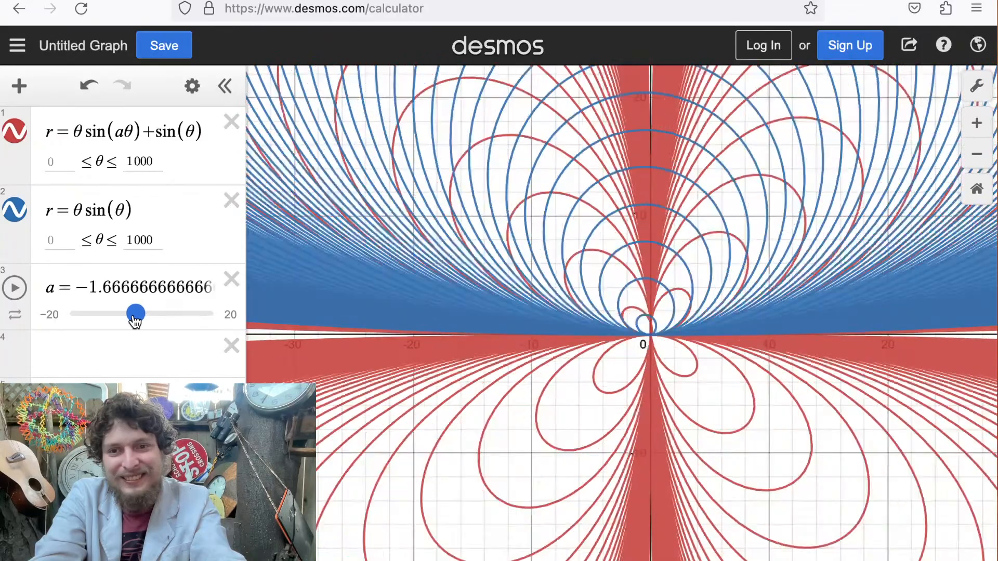
scroll(556, 358, down, 4)
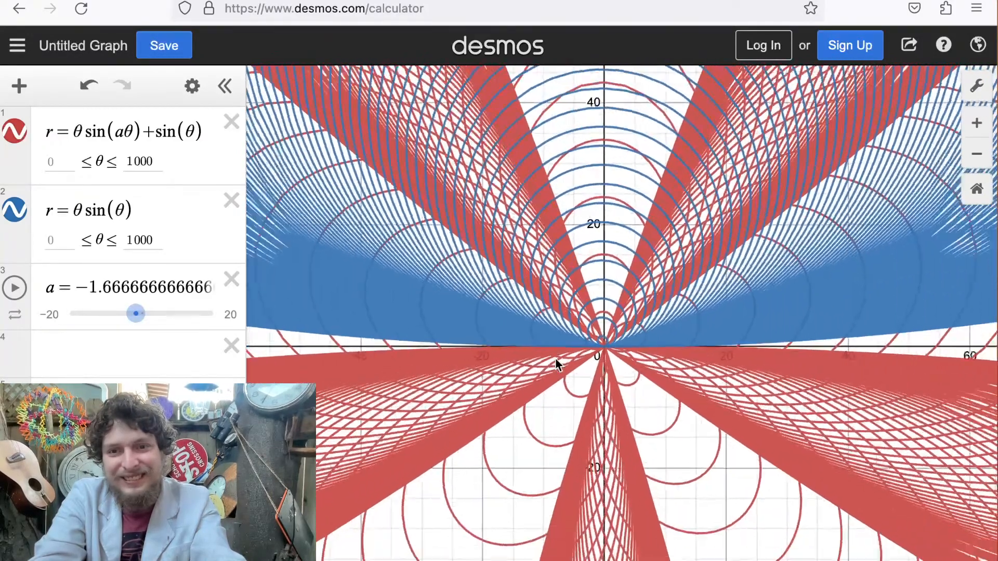
scroll(519, 448, down, 5)
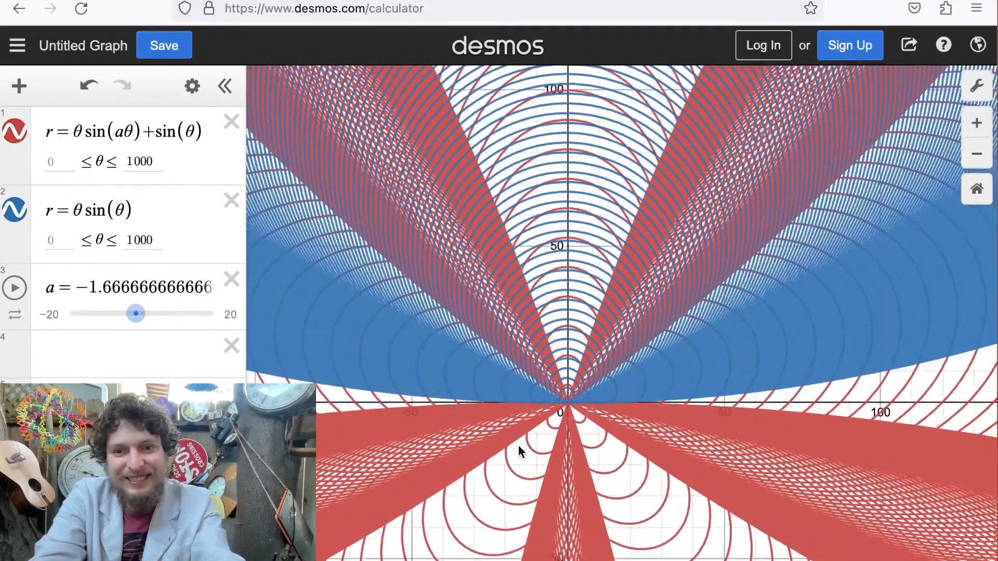
drag(519, 445, 524, 397)
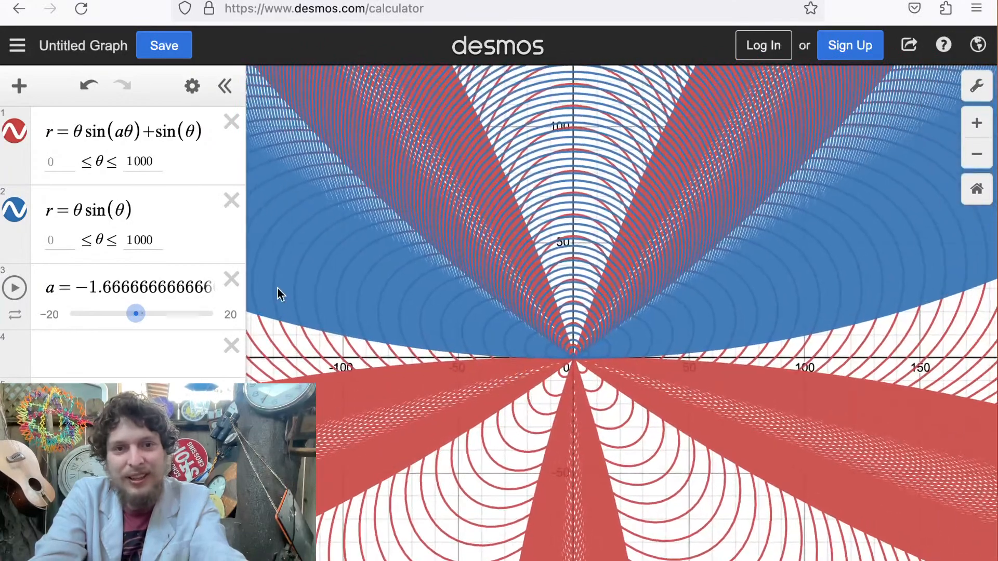
mouse_move(136, 314)
mouse_down()
mouse_move(118, 314)
mouse_move(138, 303)
mouse_up()
Copy r = θ sin(θ) into the empty fourth expression and set its upper θ limit to 1000.
drag(150, 208, 36, 211)
key(ctrl+c)
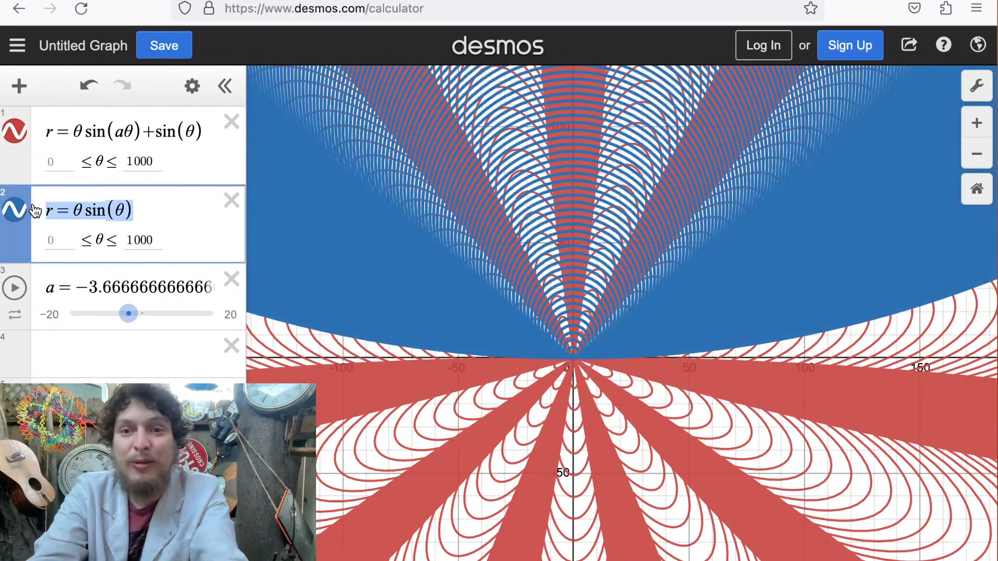
click(90, 348)
key(ctrl+v)
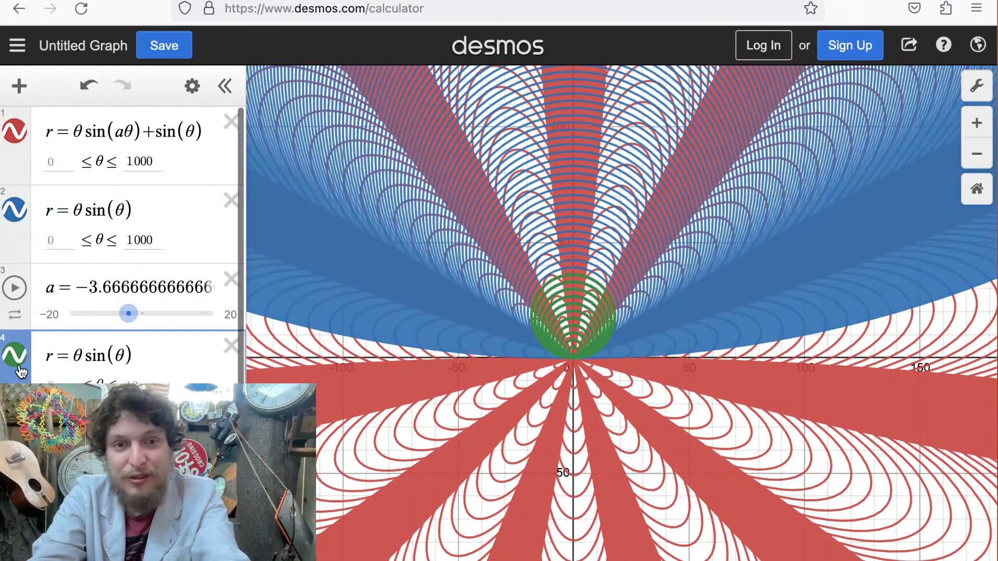
click(139, 386)
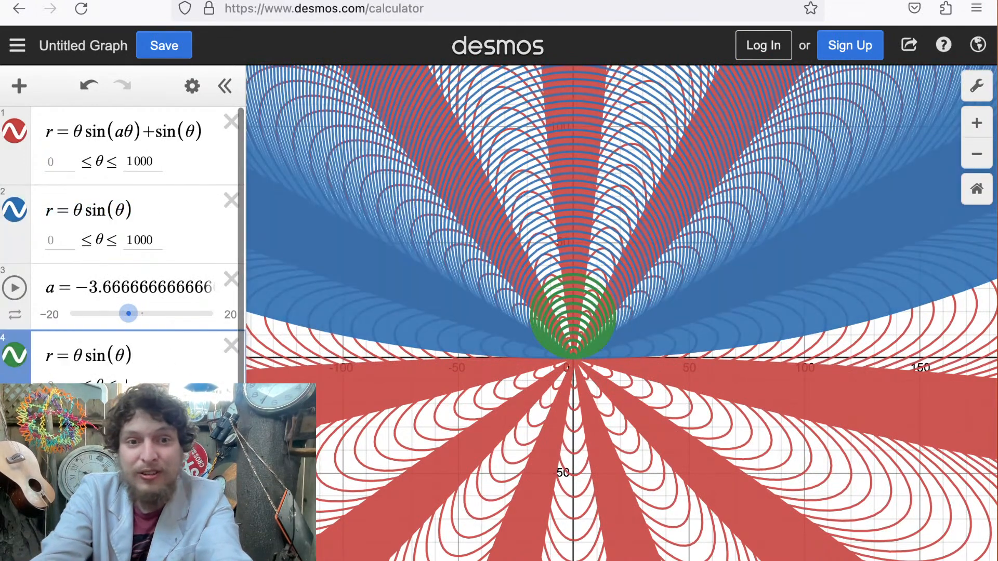
text(1000)
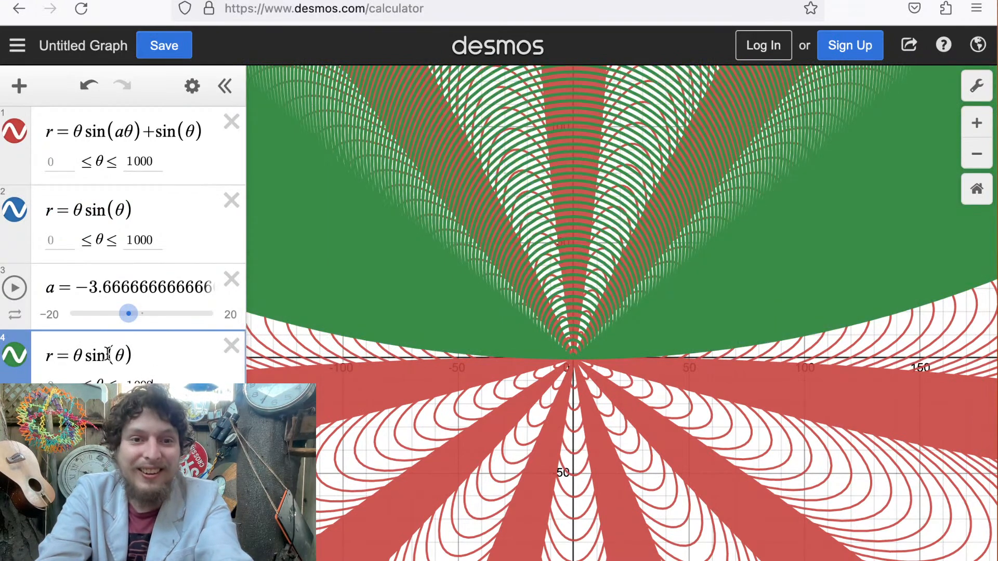
Try sec and then tan in place of sin in the fourth equation, with a at about −2.67.
text(ec)
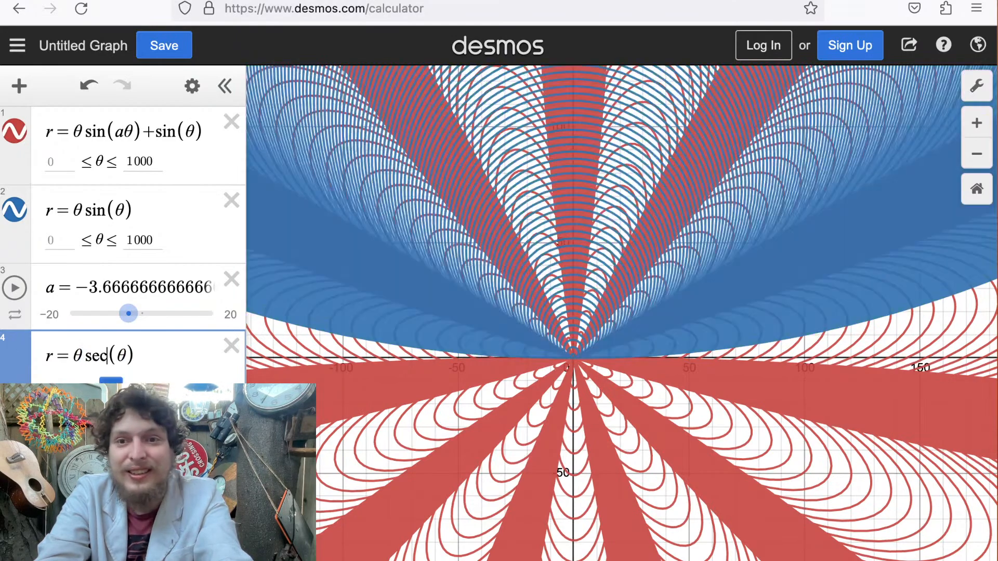
drag(129, 313, 132, 319)
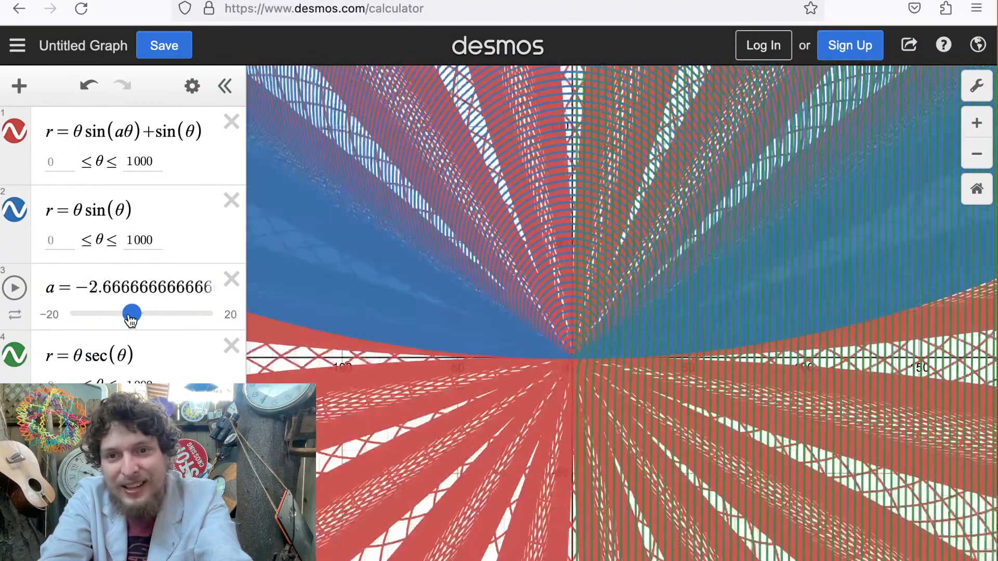
drag(85, 359, 107, 357)
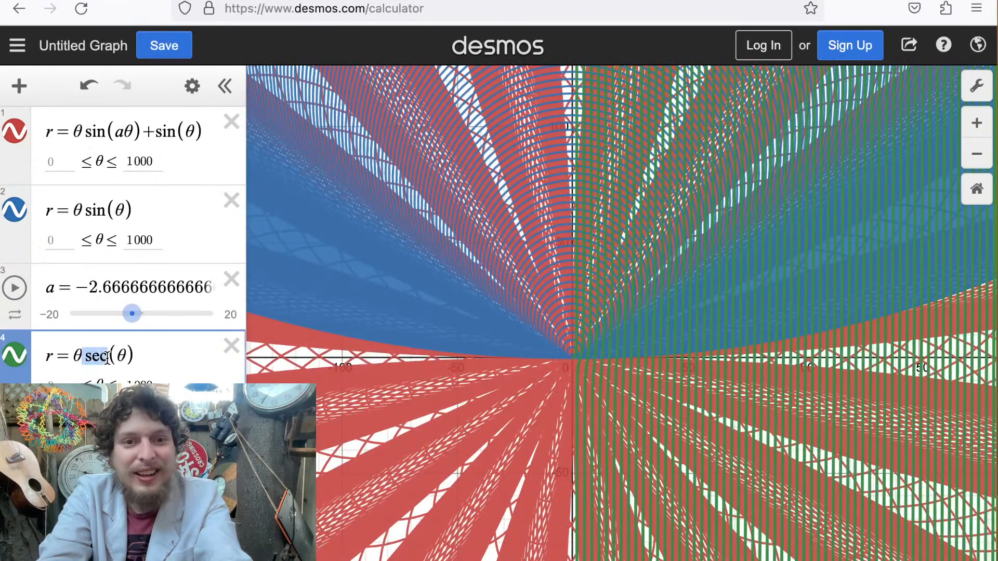
text(tan)
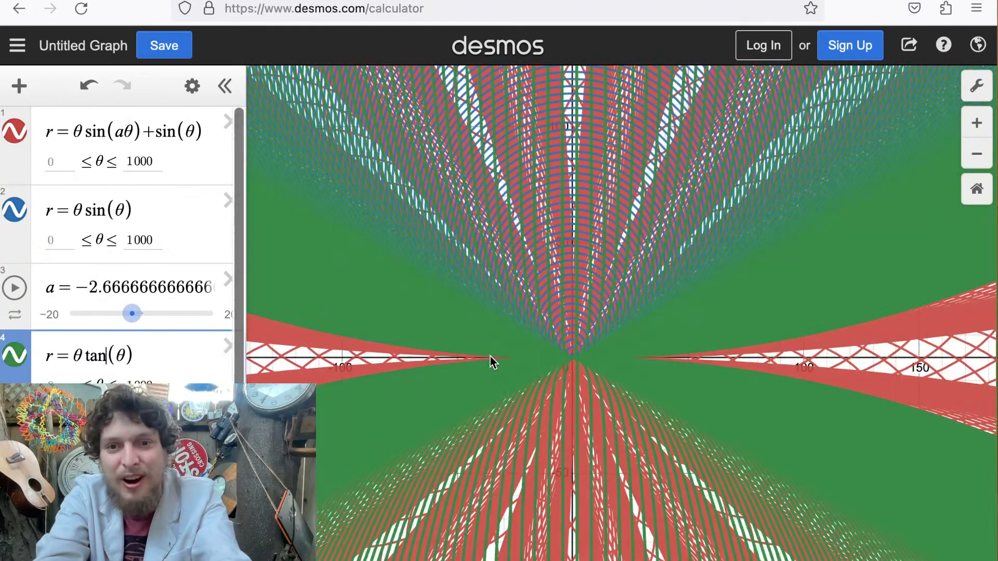
click(493, 345)
scroll(492, 340, up, 5)
drag(492, 340, 392, 310)
Move the tangent equation to the start of the expression list and set a to −15.
drag(22, 335, 18, 110)
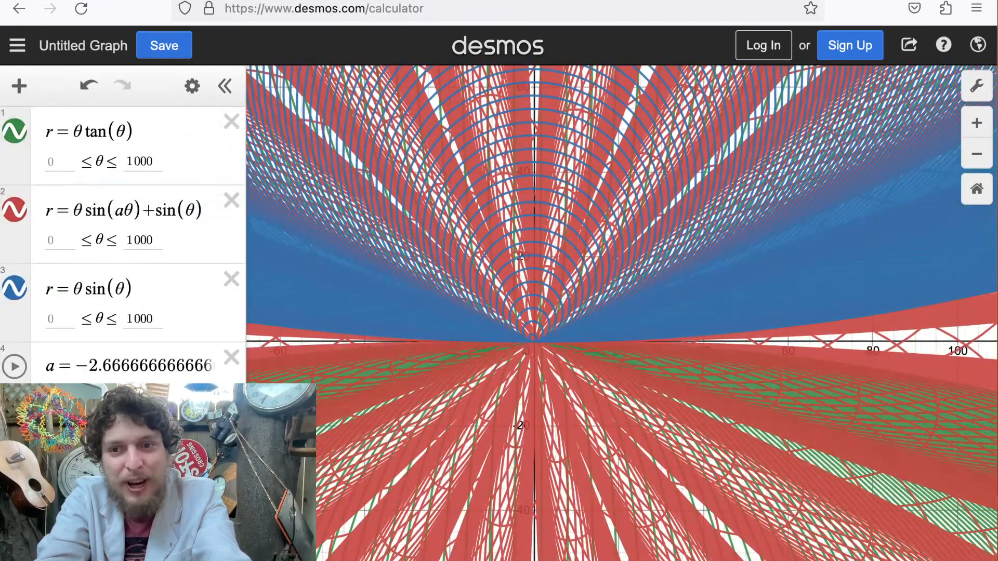
drag(131, 391, 86, 391)
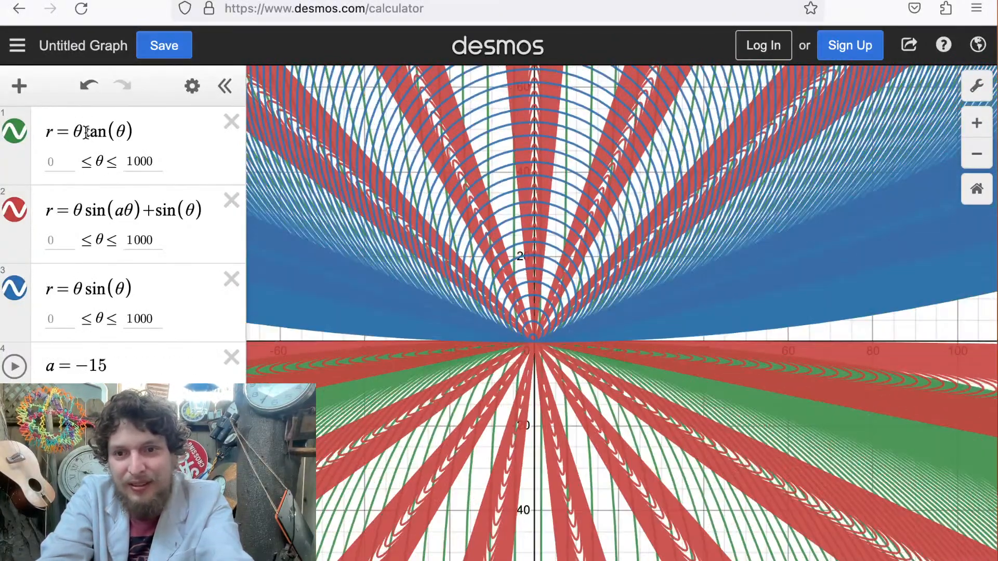
Replace tan(θ) in the first equation with csc θ so that it reads r = θ csc θ.
double_click(101, 132)
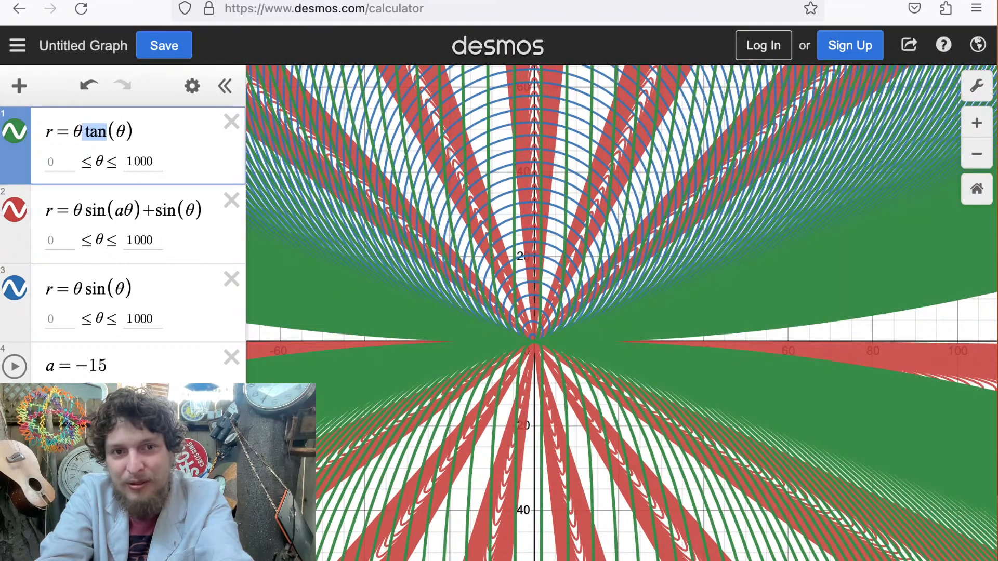
key(BackSpace)
text(csc)
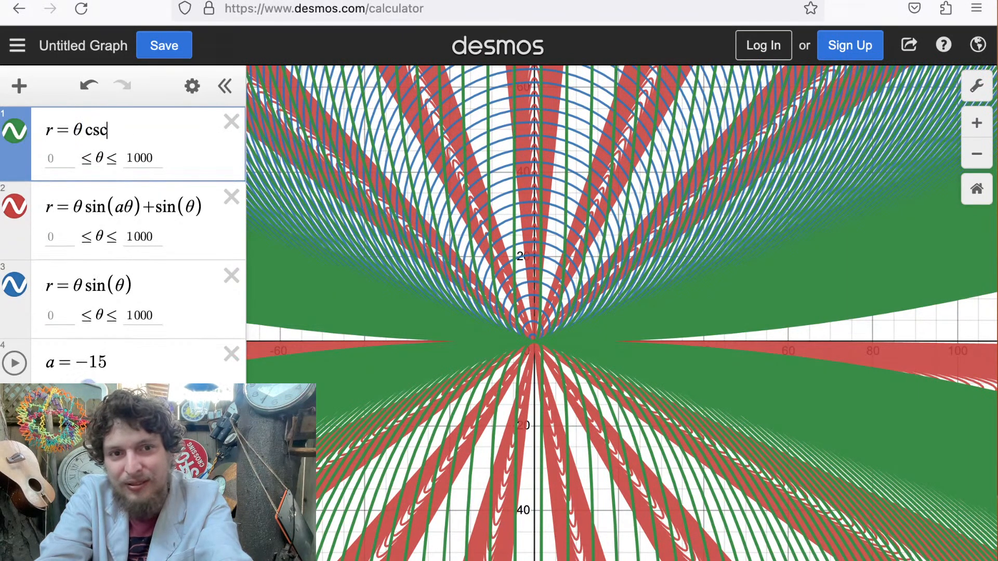
text(theta)
click(110, 130)
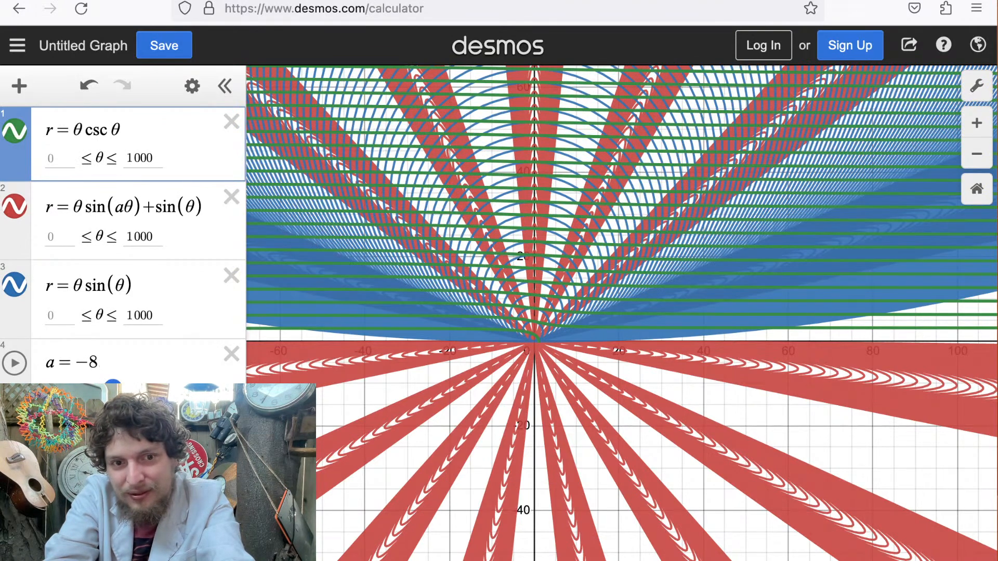
Compare the curves with a at −2, and change a to −4.
drag(125, 387, 134, 387)
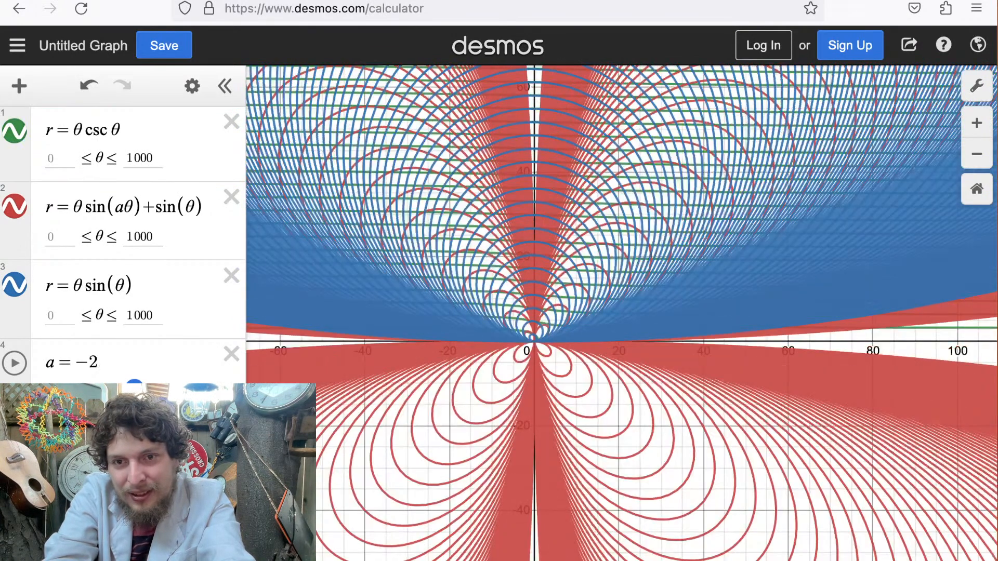
drag(430, 307, 503, 307)
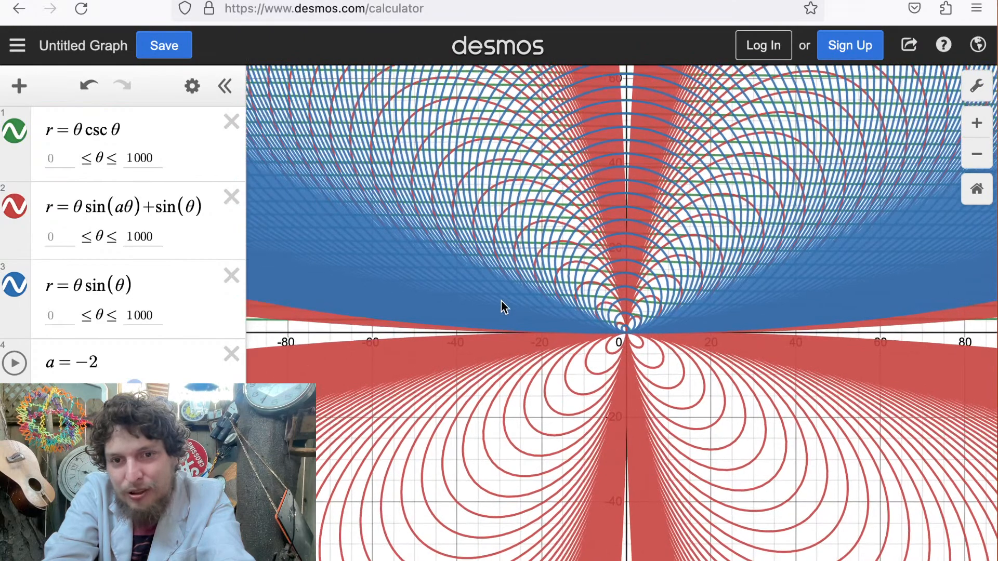
drag(138, 387, 127, 387)
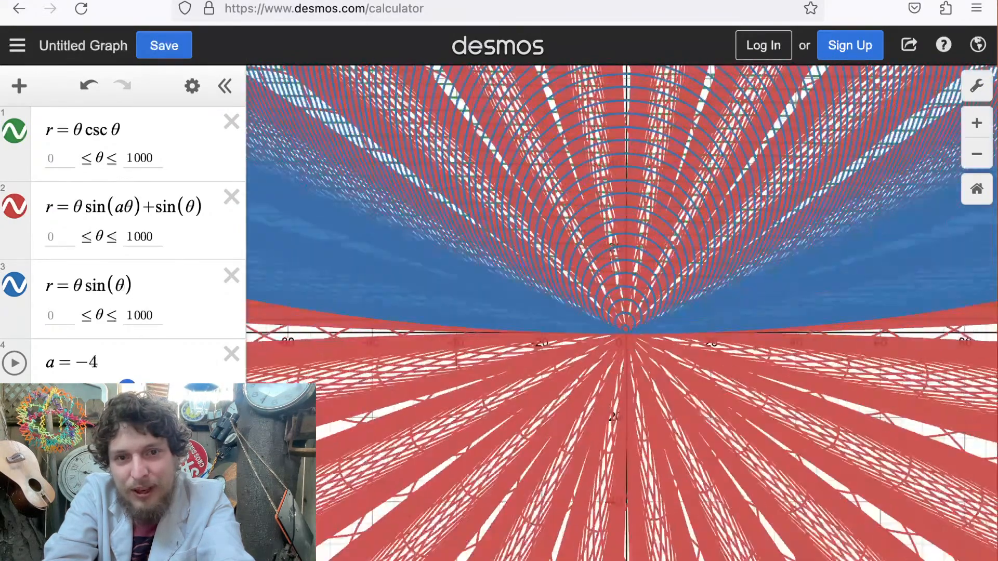
Rewrite the first equation as r = θ sin(aθ) and move it below r = θ sin(θ).
drag(130, 133, 90, 127)
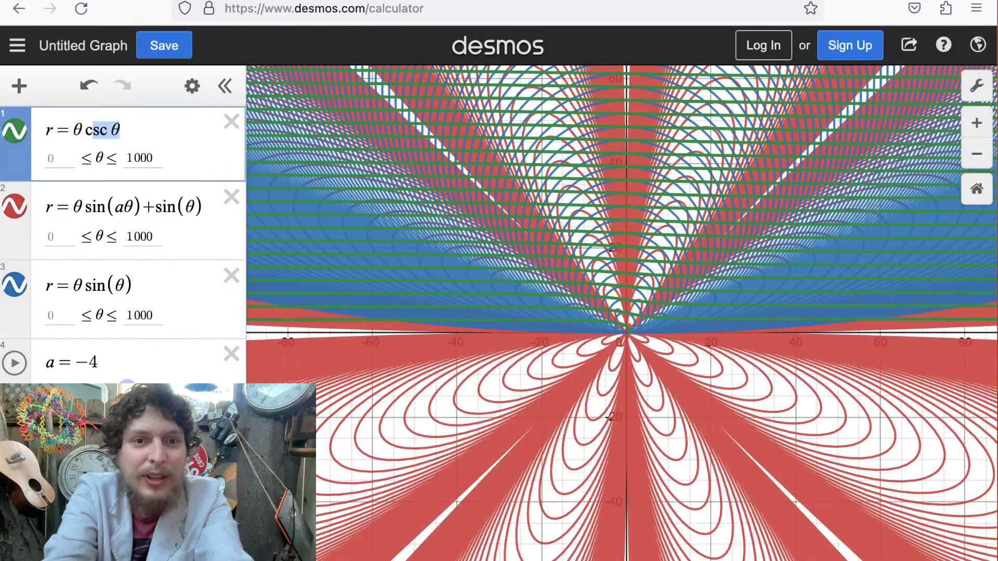
key(BackSpace)
key(BackSpace)
text(sin()
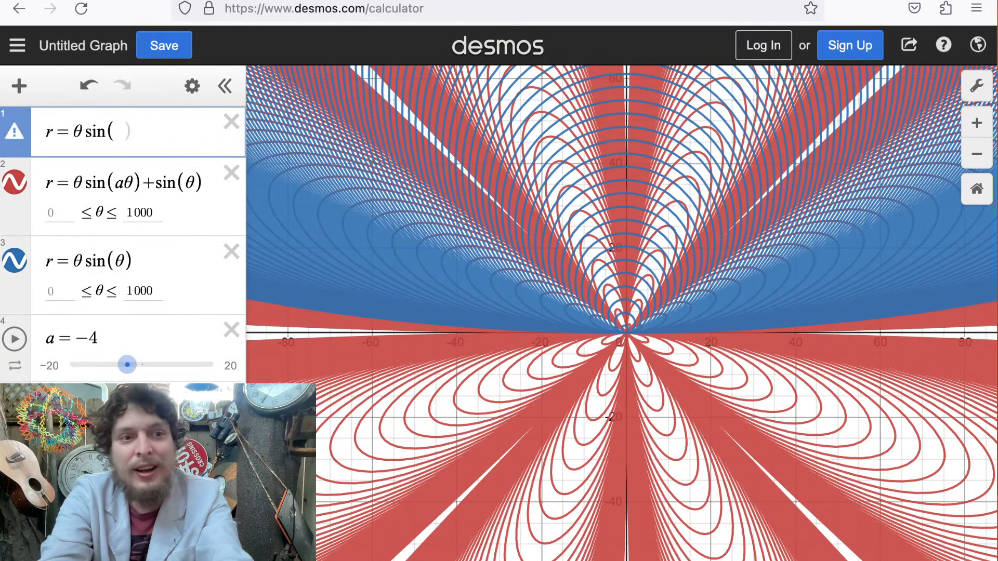
text(atheta)
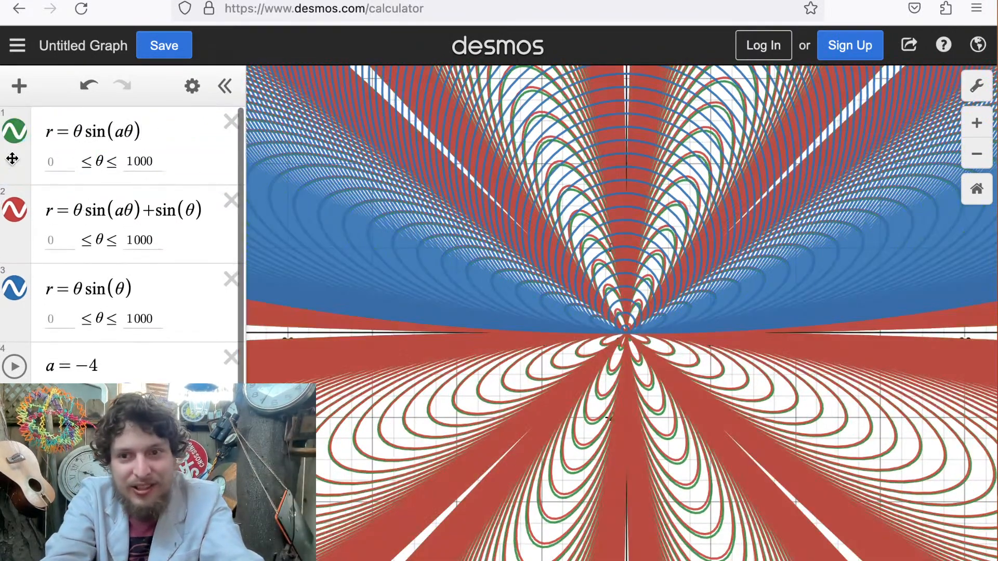
drag(14, 160, 49, 327)
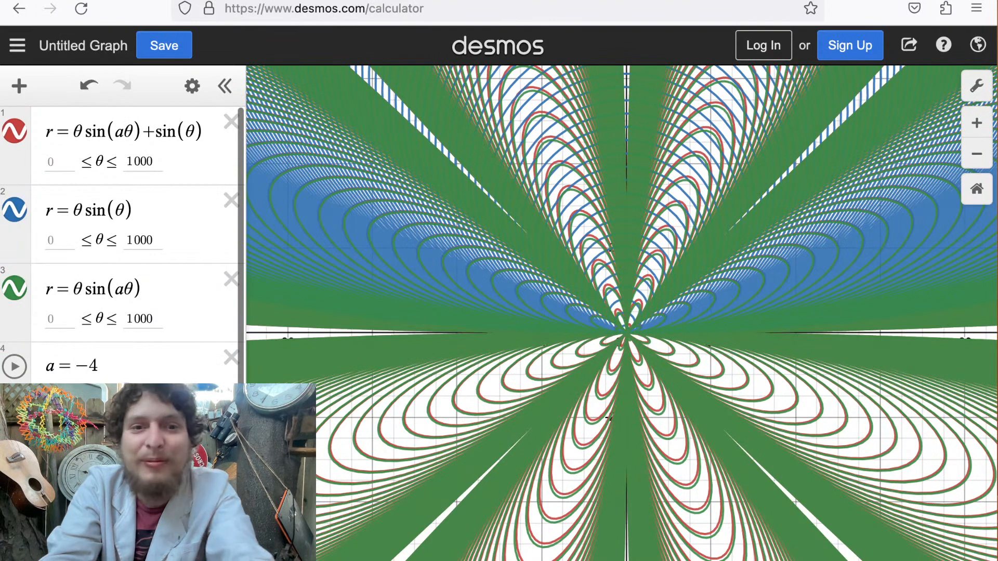
Copy the first equation into a new one reading r = θ sin(θ) + sin(aθ), with θ up to 1000, and place it above the a slider.
drag(184, 131, 39, 134)
key(super+c)
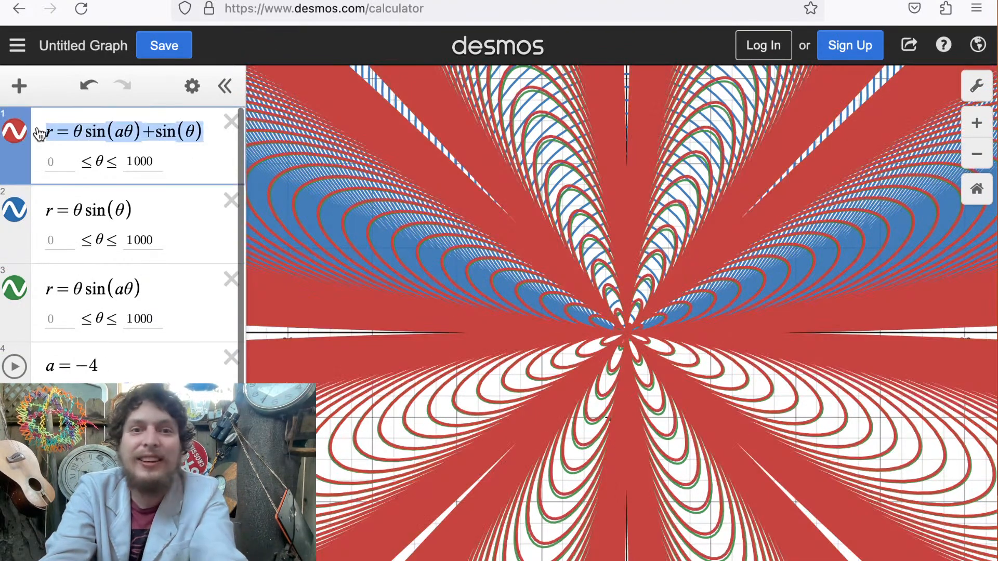
click(119, 447)
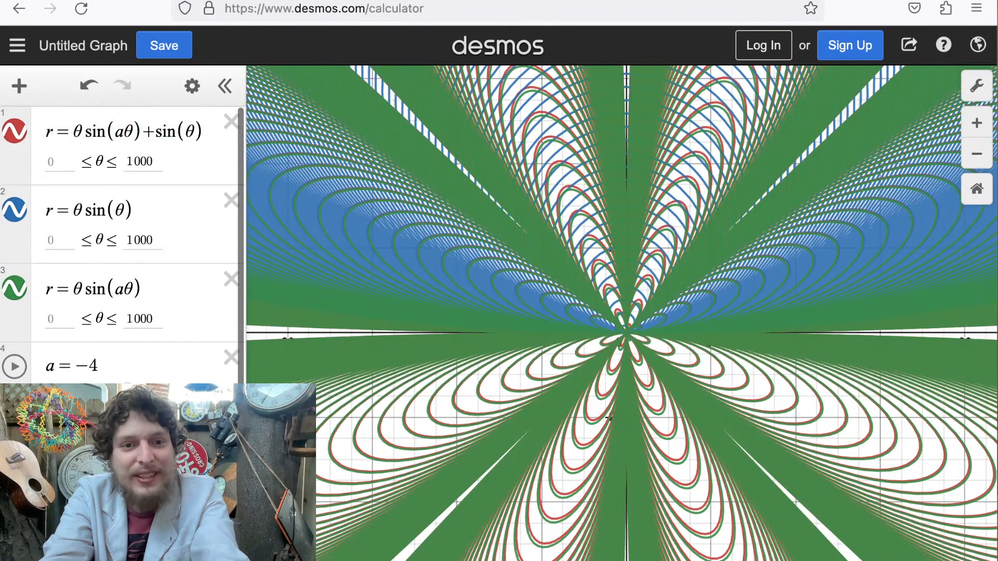
key(super+v)
key(BackSpace)
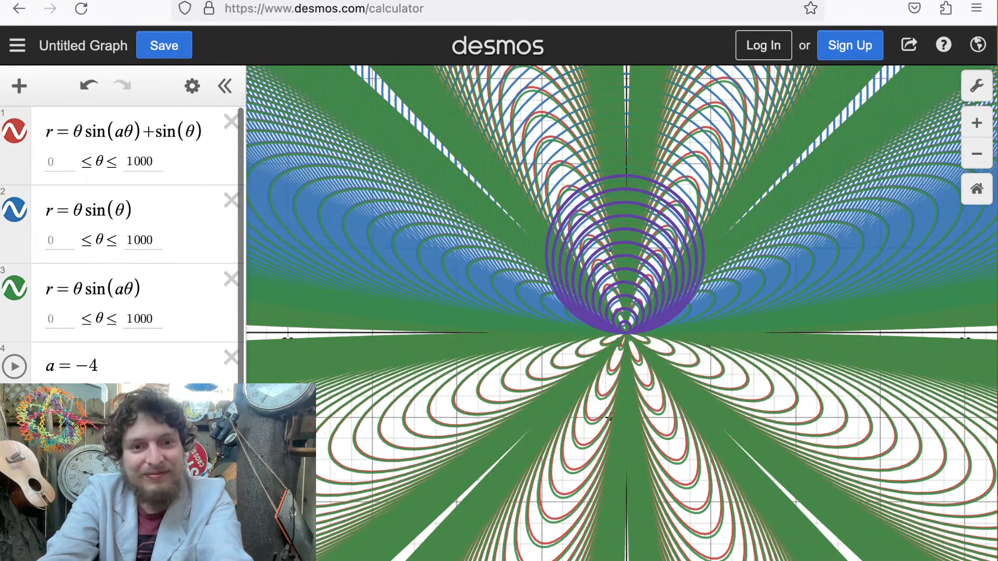
text(a1000)
key(Return)
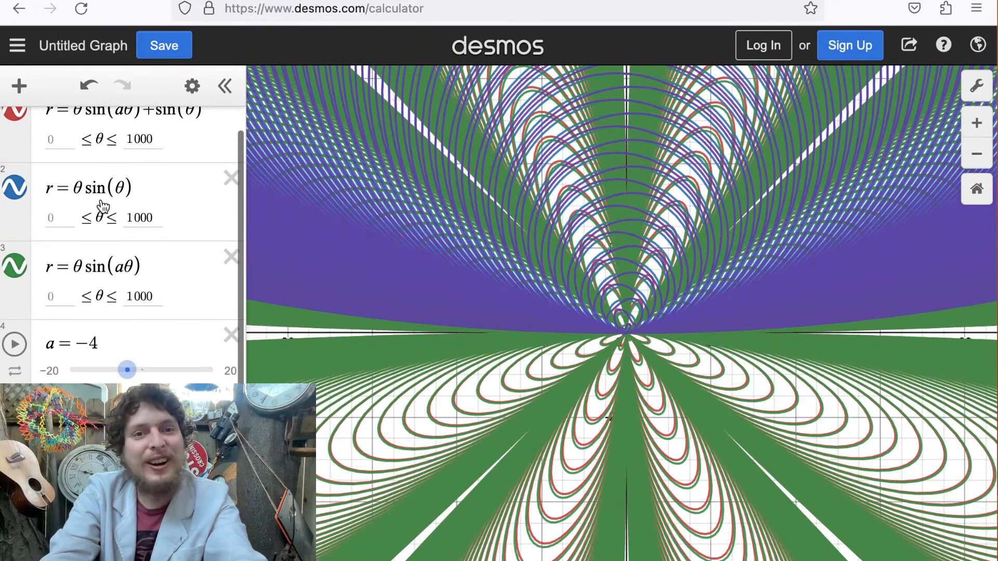
scroll(104, 207, up, 1)
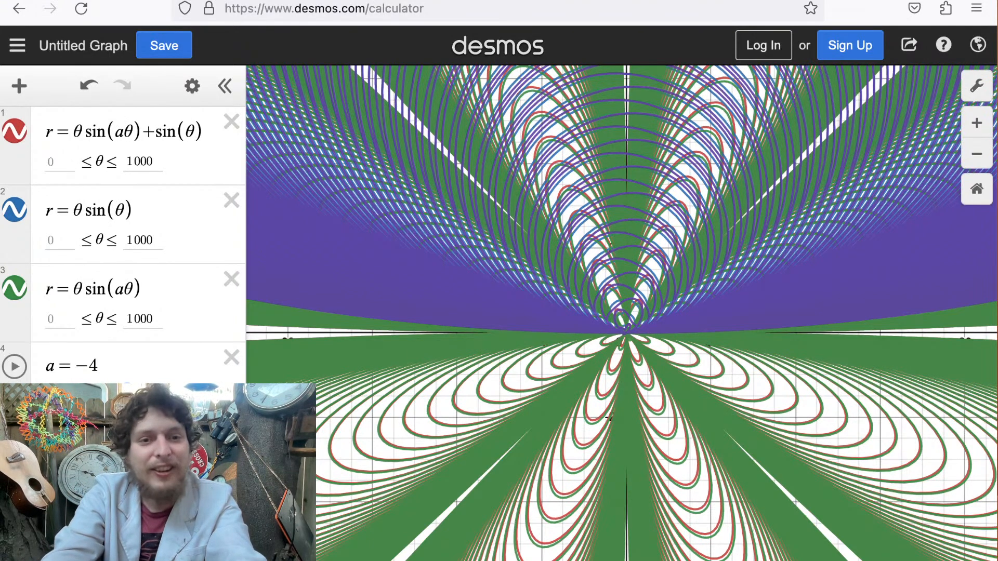
drag(26, 420, 24, 341)
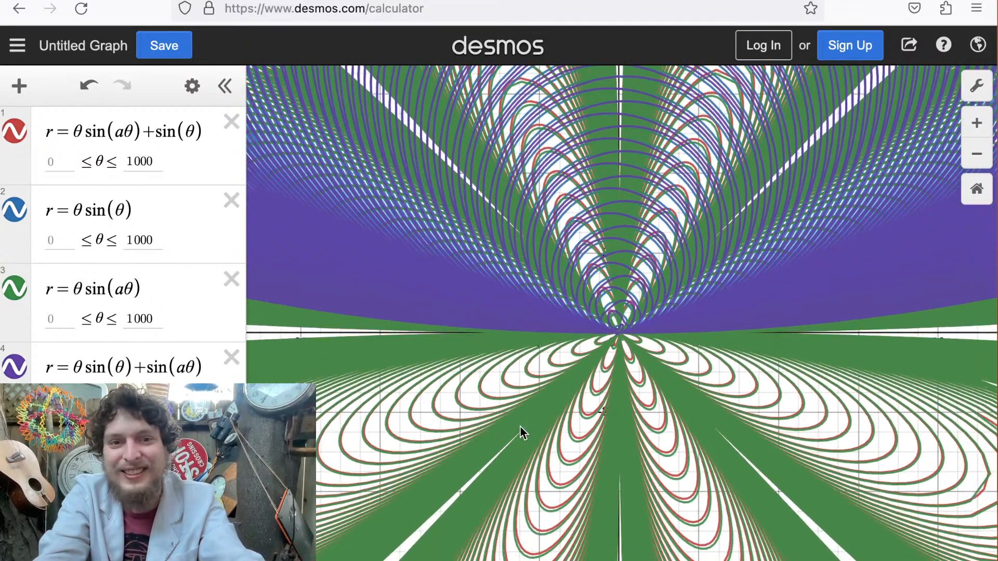
Examine how the four curves overlap around the origin as a changes.
scroll(520, 426, down, 2)
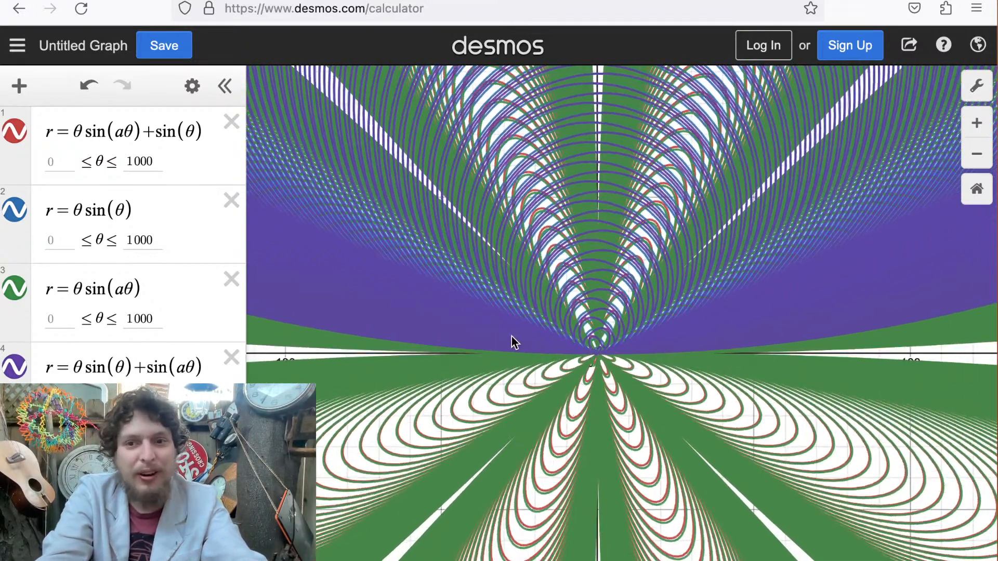
drag(521, 311, 528, 301)
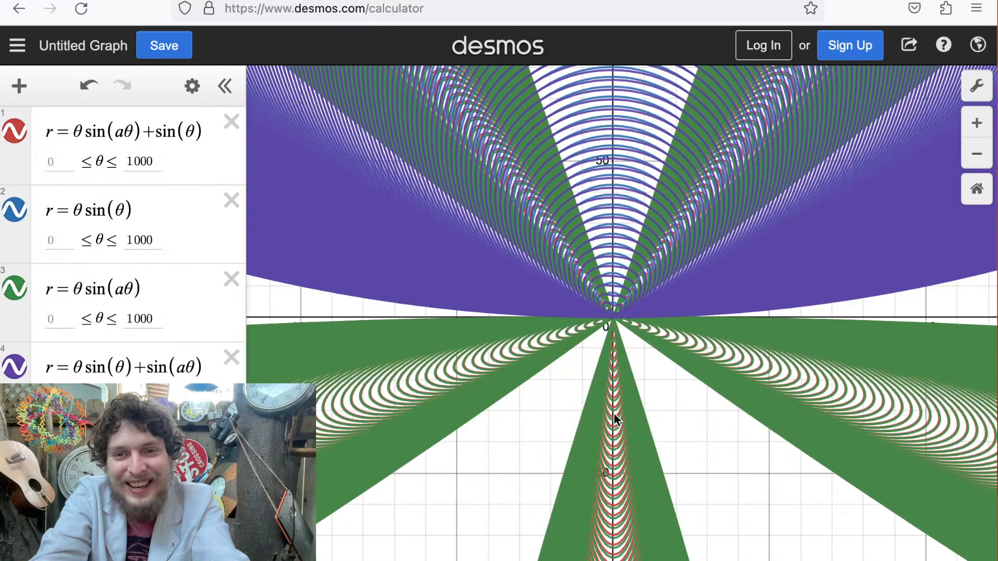
scroll(612, 330, up, 2)
scroll(611, 330, up, 2)
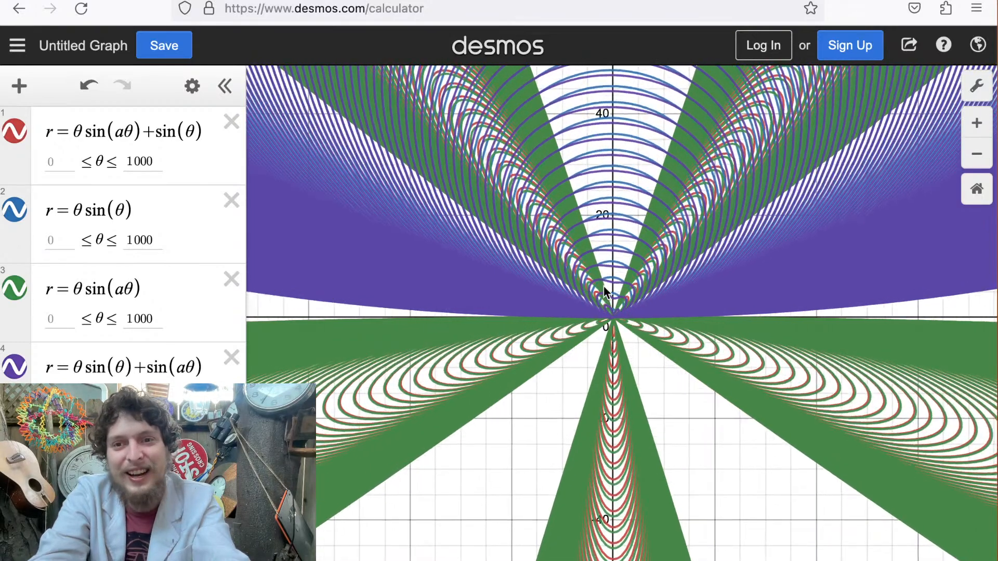
scroll(611, 317, up, 1)
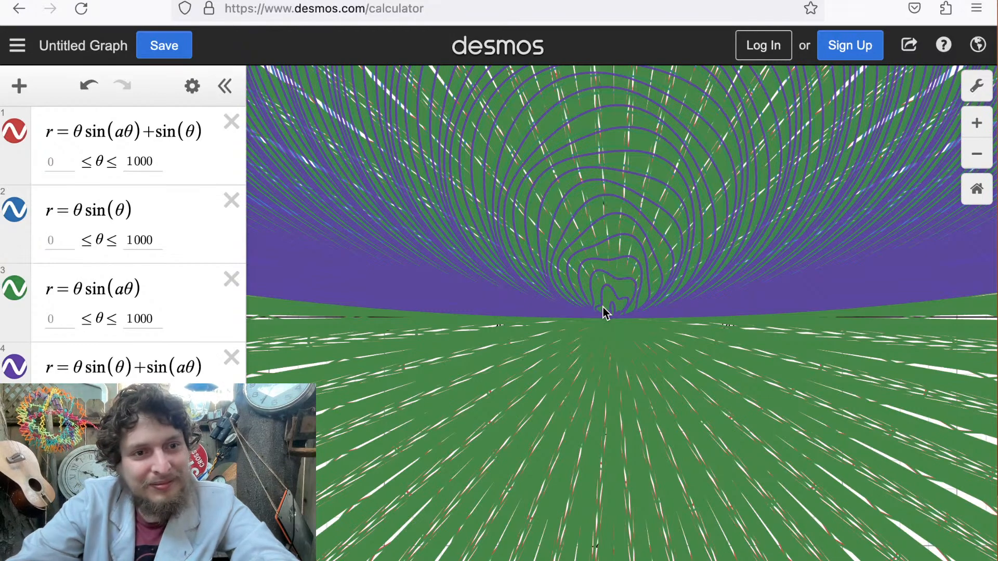
drag(604, 307, 657, 335)
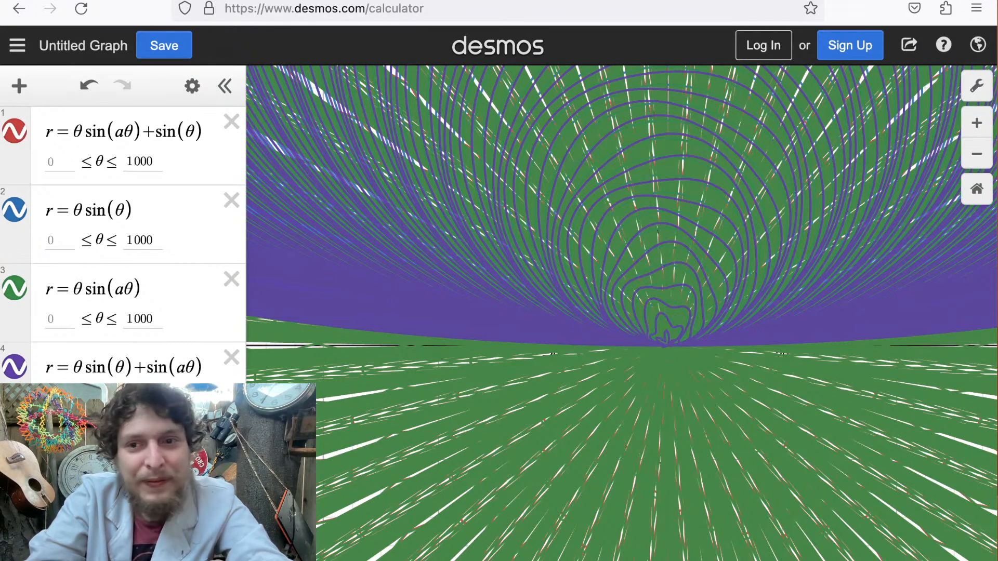
drag(310, 276, 243, 310)
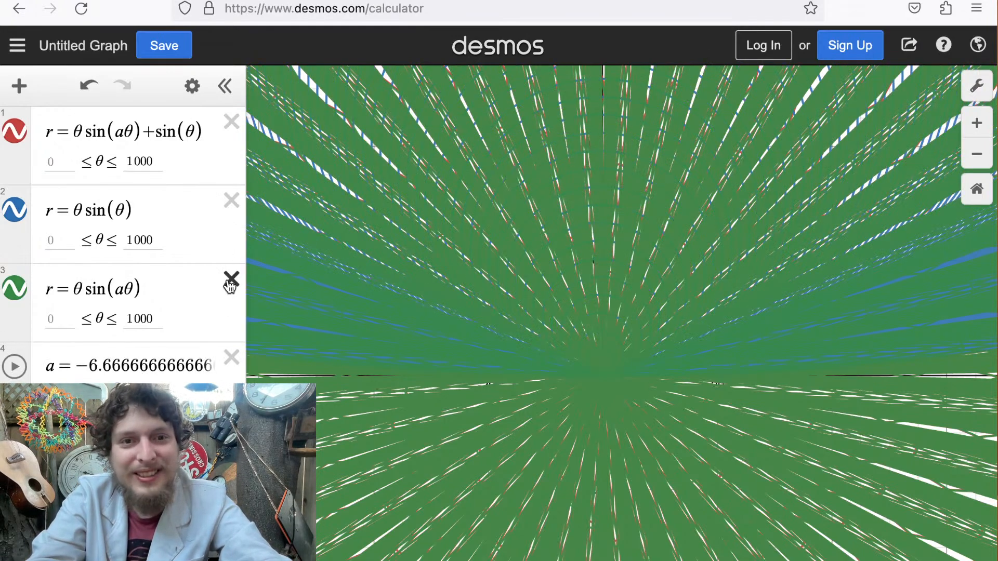
Delete the equation r = θ sin(aθ), and briefly hide and show the r = θ sin(θ) curve for comparison.
click(231, 282)
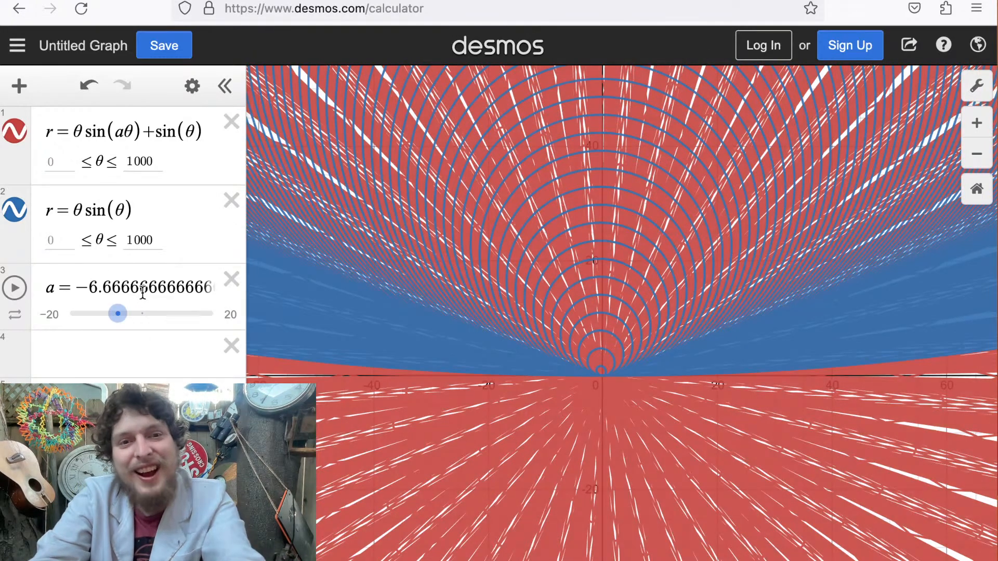
click(49, 239)
click(19, 239)
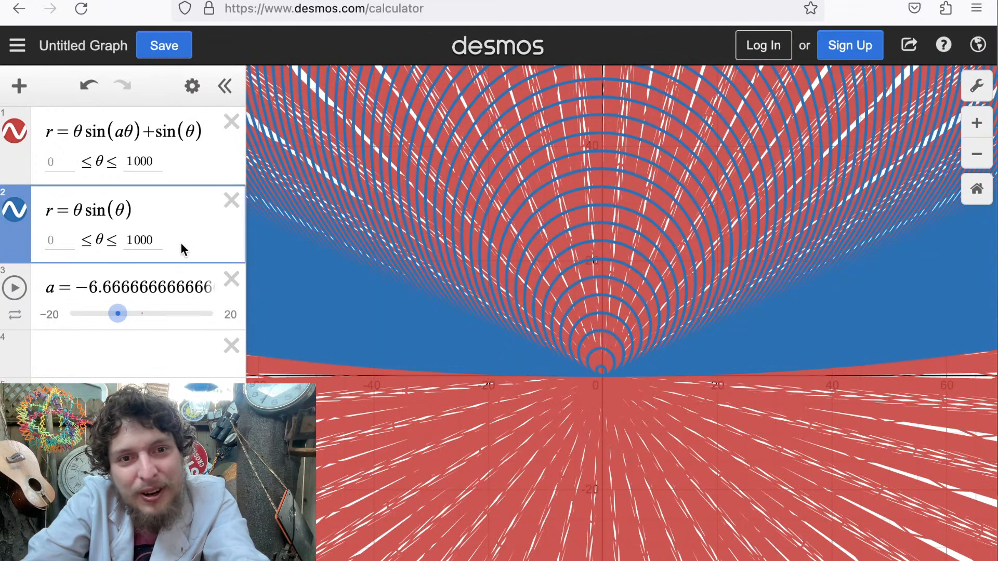
click(15, 210)
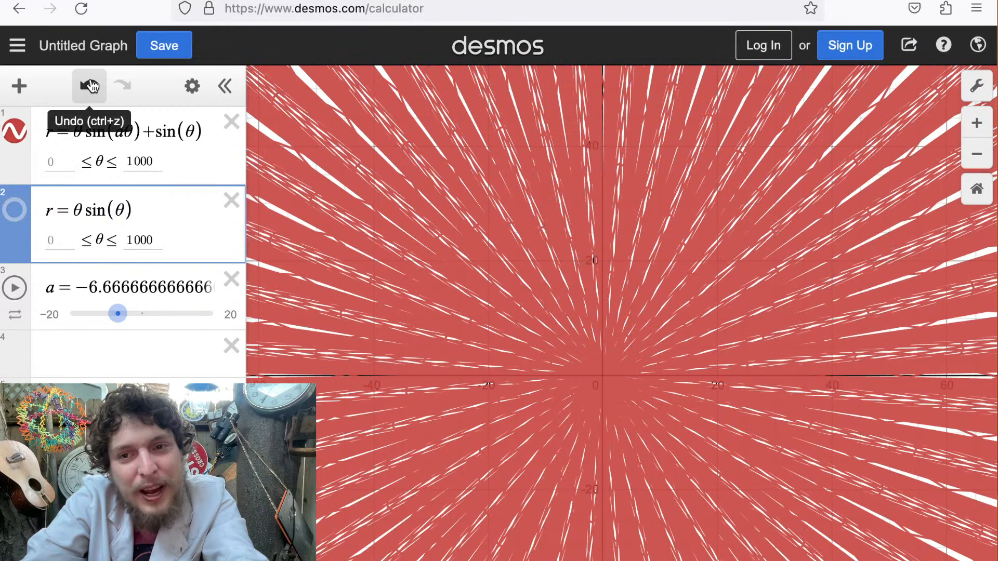
click(14, 211)
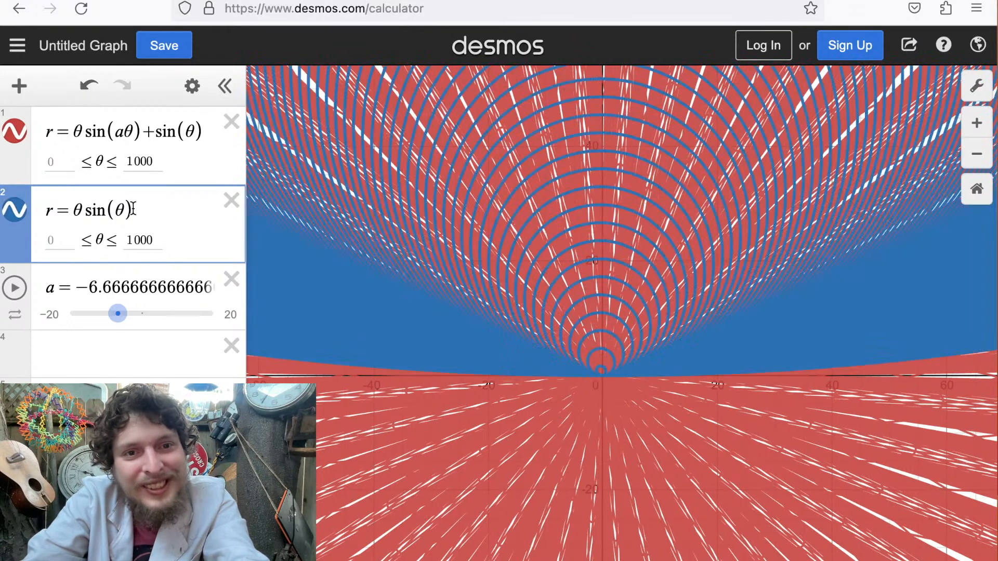
Check the animation settings of a and set its slider step to .001.
click(15, 314)
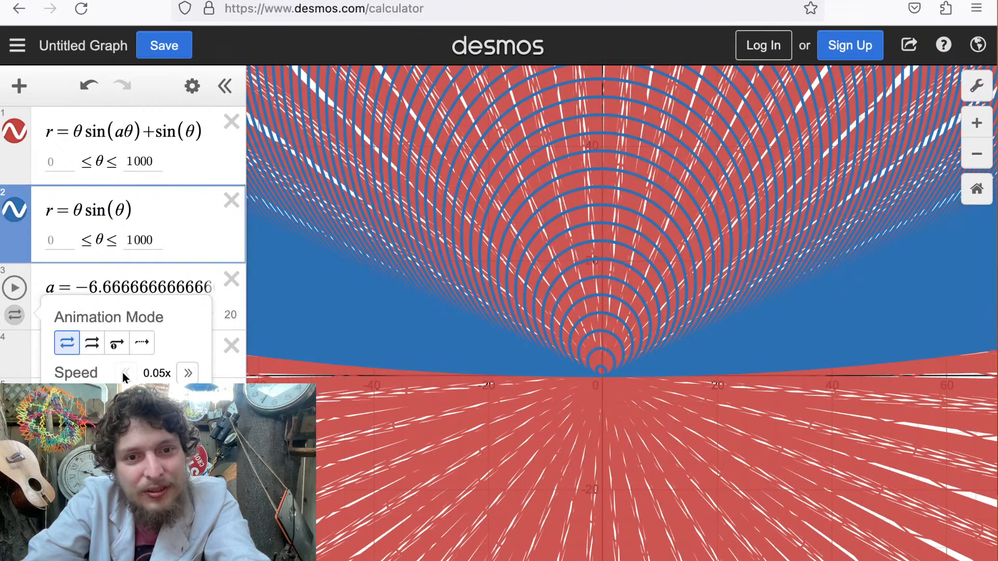
click(192, 299)
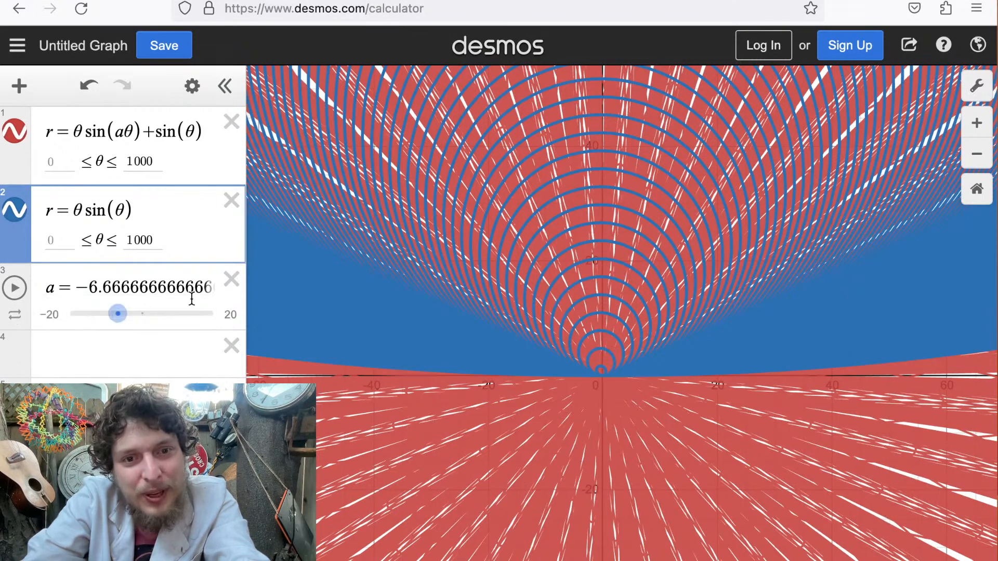
click(232, 316)
key(Tab)
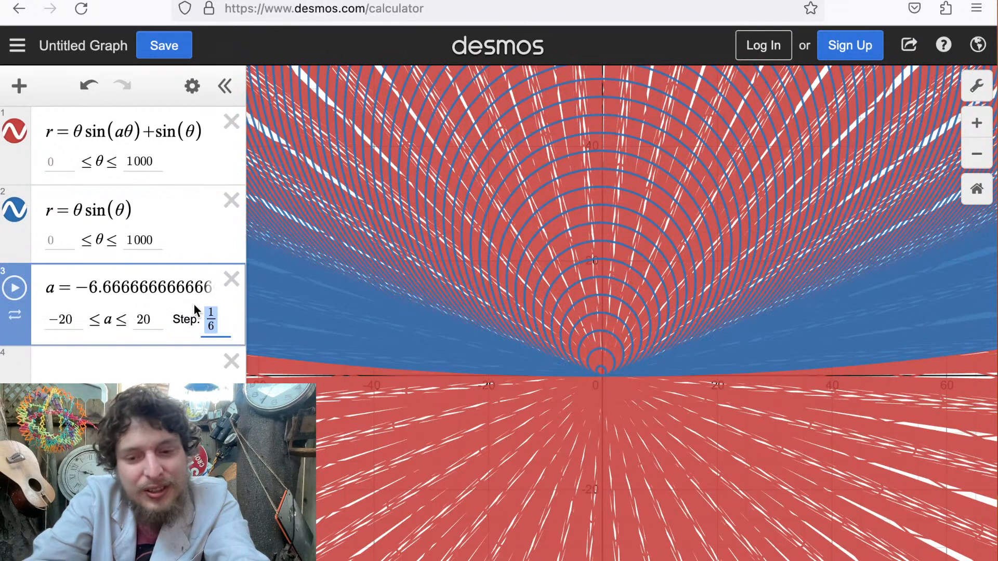
text(.001)
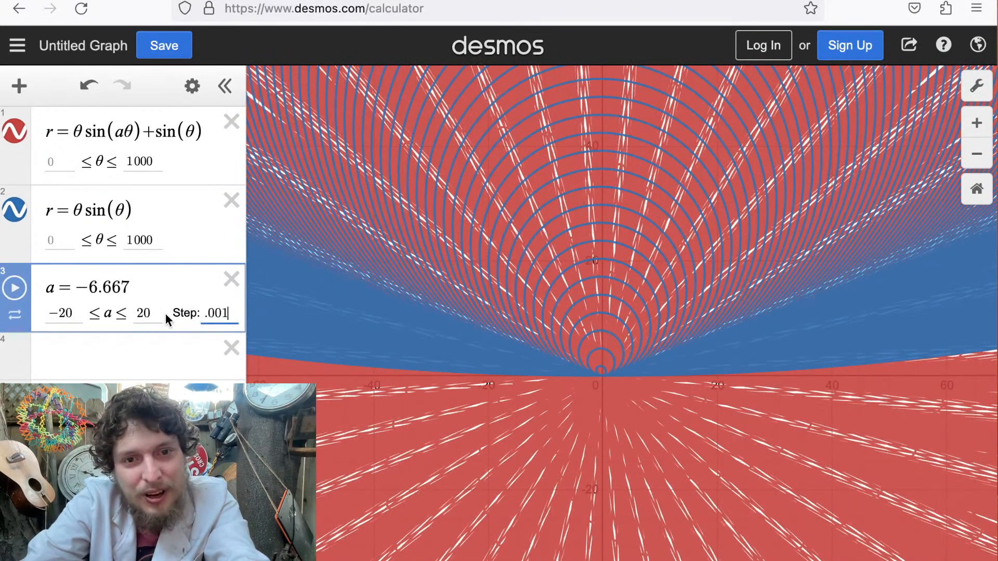
Set the slider range of a from 0 to 10.
double_click(146, 313)
text(100)
double_click(60, 313)
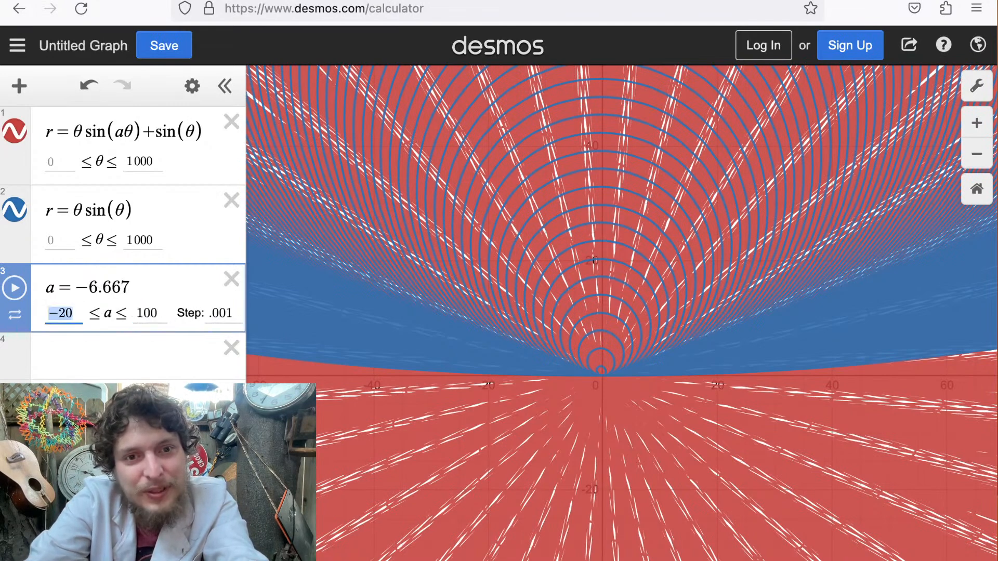
text(-)
key(BackSpace)
text(0)
click(148, 312)
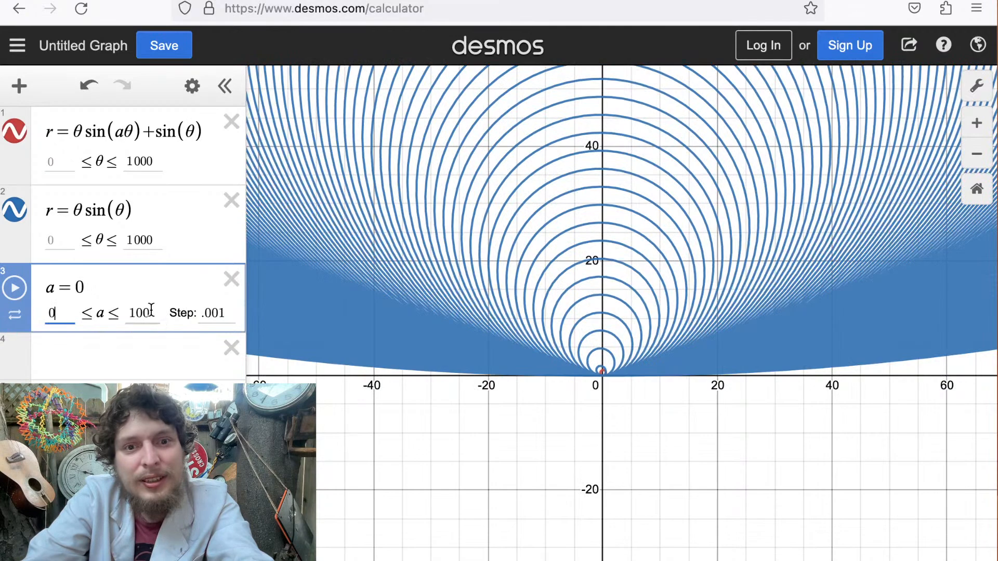
key(BackSpace)
click(501, 457)
Run the animation of a from 0 and pause it at 0.128.
drag(518, 339, 472, 383)
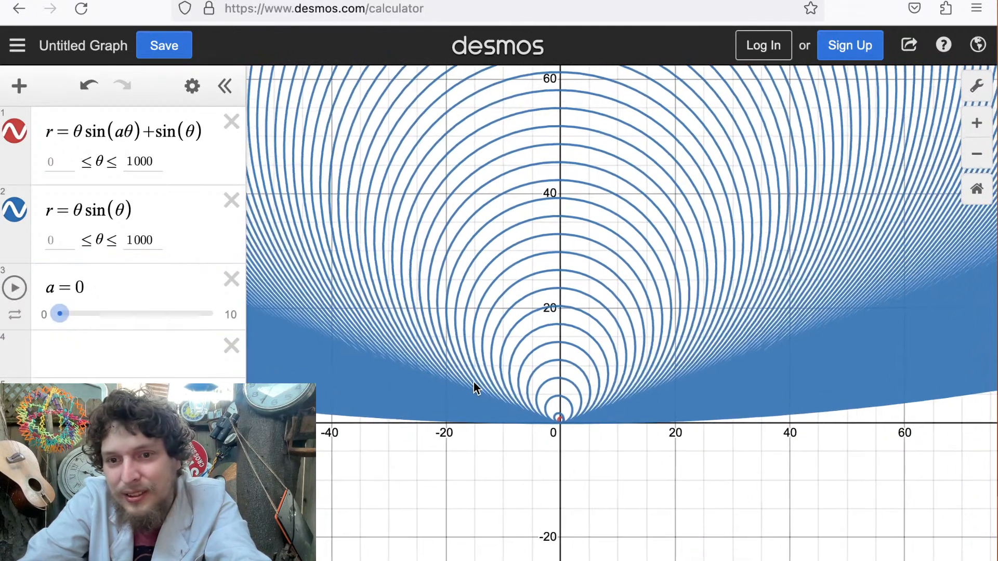
scroll(480, 390, up, 2)
scroll(475, 379, up, 3)
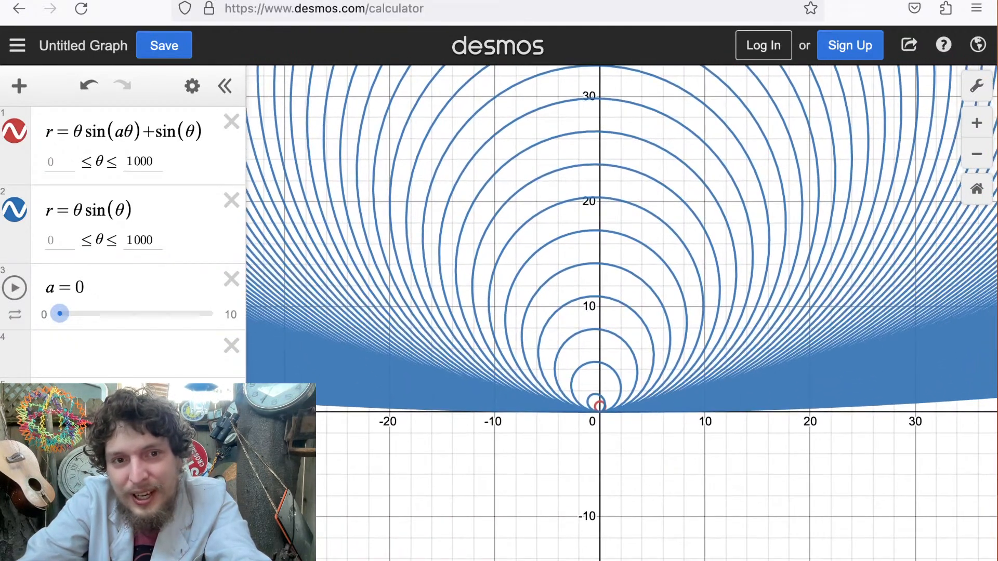
click(23, 289)
click(24, 290)
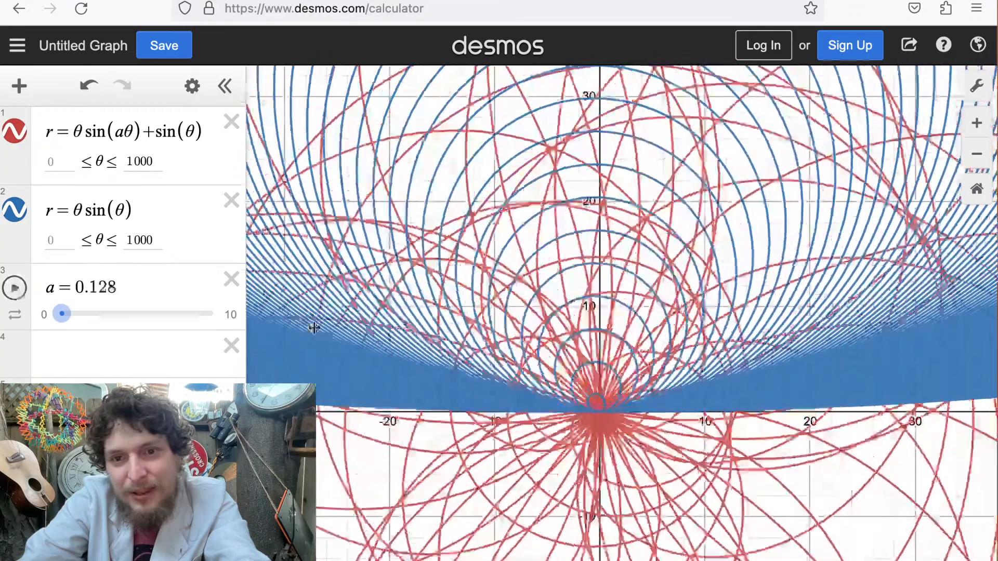
Resume the animation of a with the curves seen close up around the origin, and pause it at 0.405.
scroll(577, 401, up, 2)
scroll(577, 401, up, 1)
scroll(541, 435, up, 8)
drag(790, 317, 412, 352)
click(14, 287)
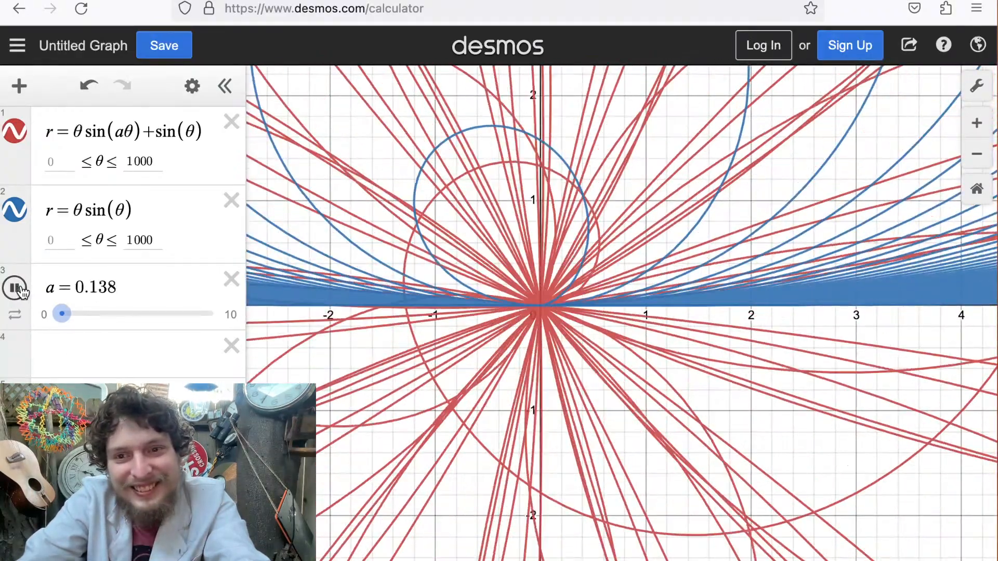
drag(350, 221, 461, 244)
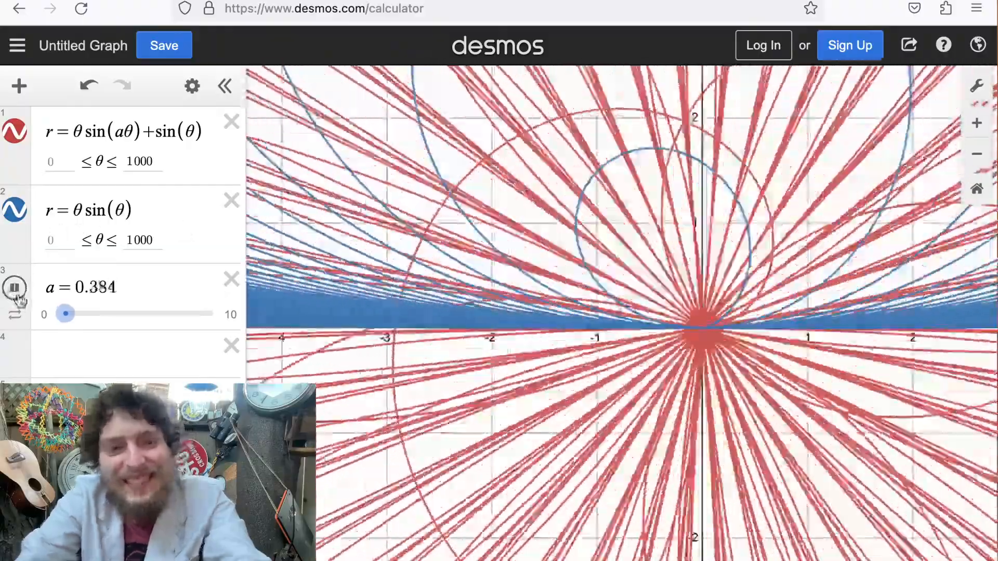
click(16, 290)
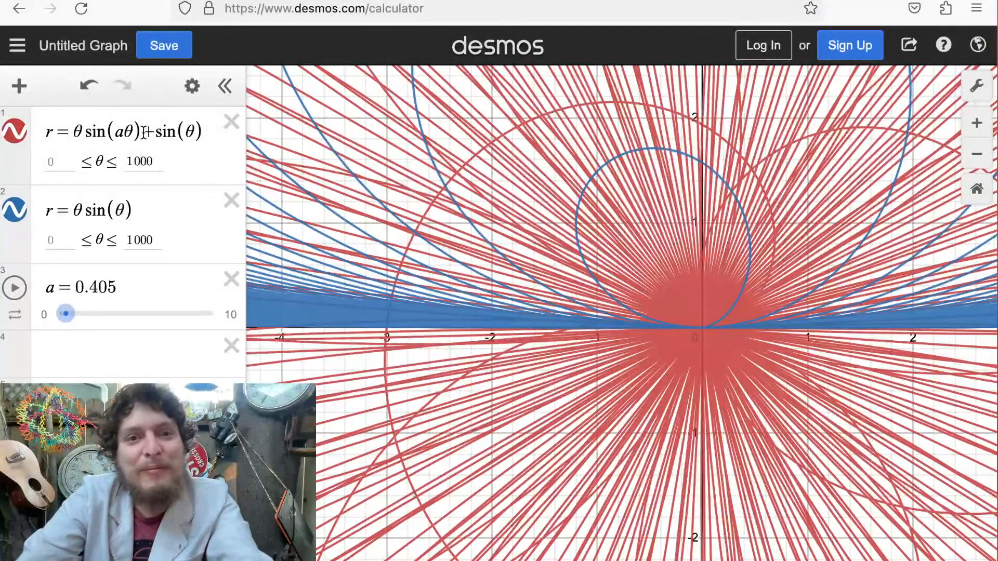
Remove the + sin(θ) term from the first equation and run the animation of a up to 0.464.
drag(149, 132, 223, 138)
key(BackSpace)
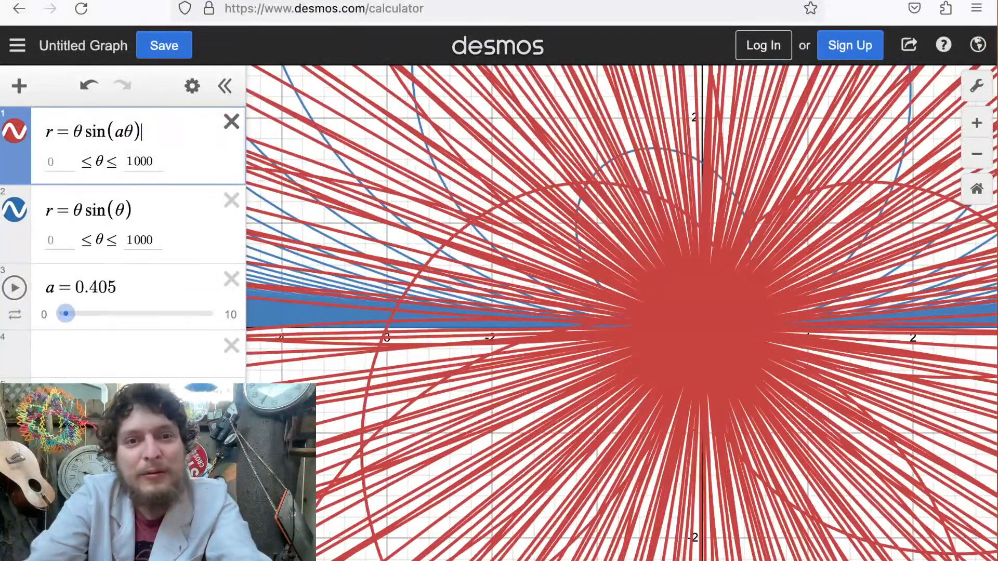
click(14, 288)
click(14, 287)
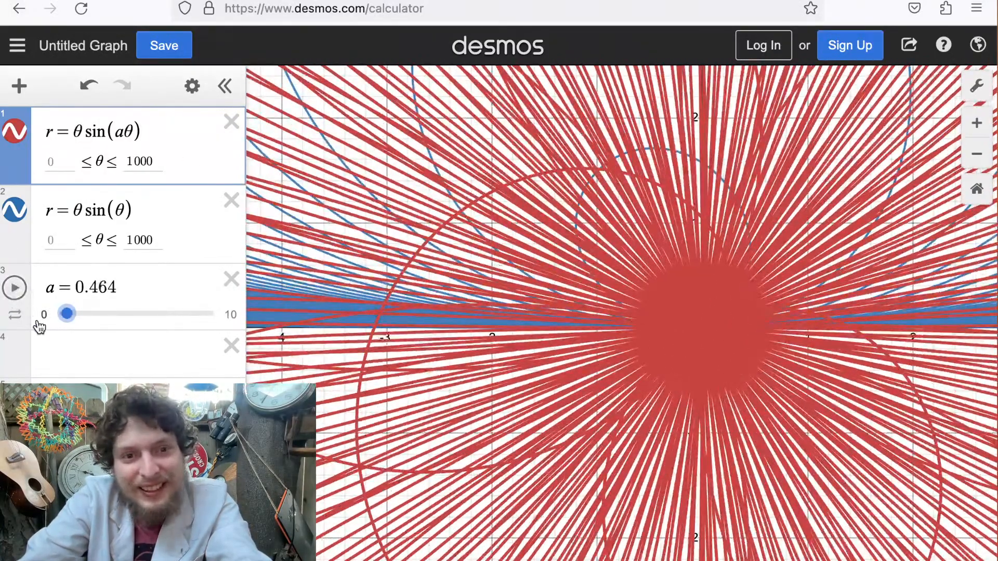
click(14, 317)
click(15, 318)
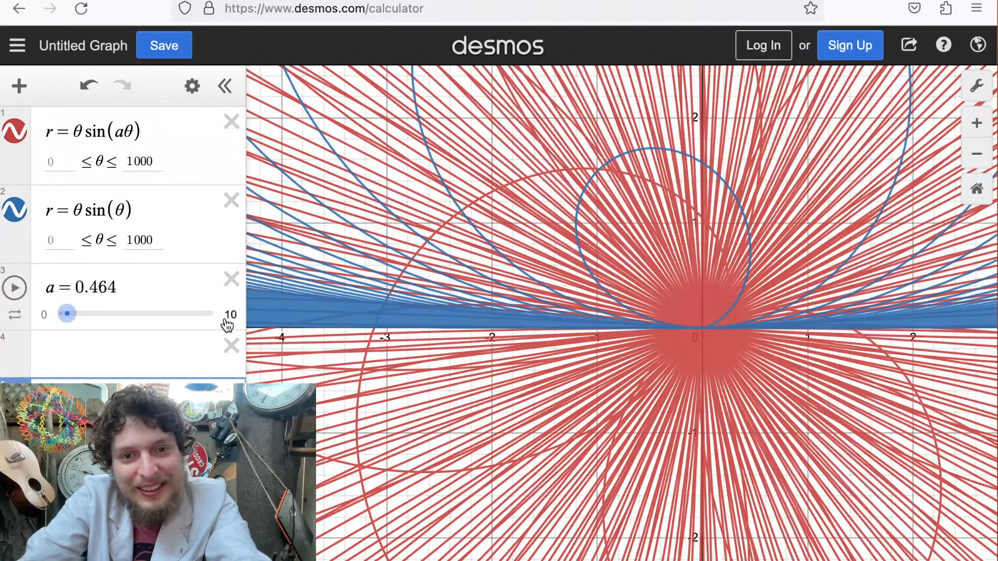
Set the upper limit of a to 100, run its animation up to 1.486, and pause it there.
click(227, 315)
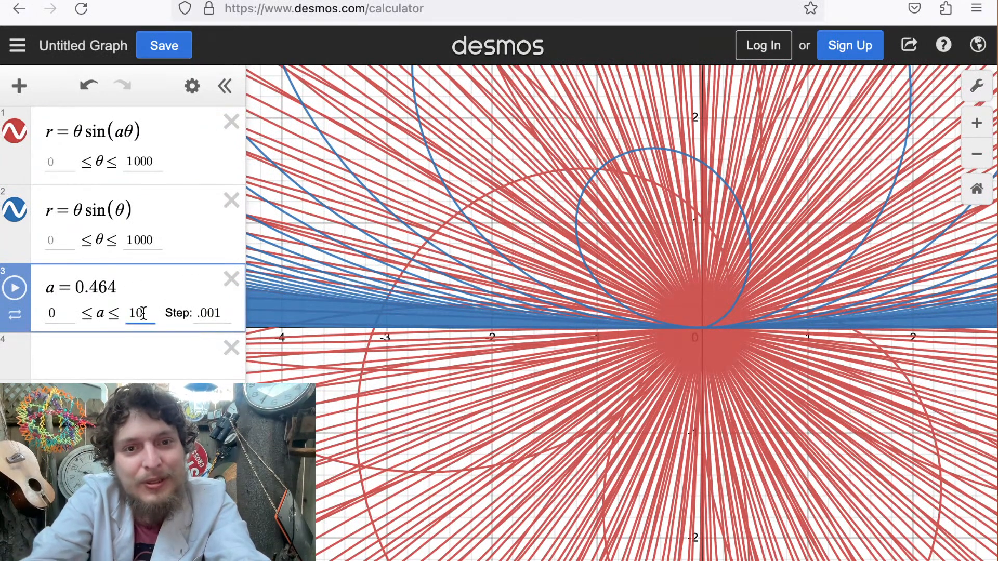
text(0)
key(Return)
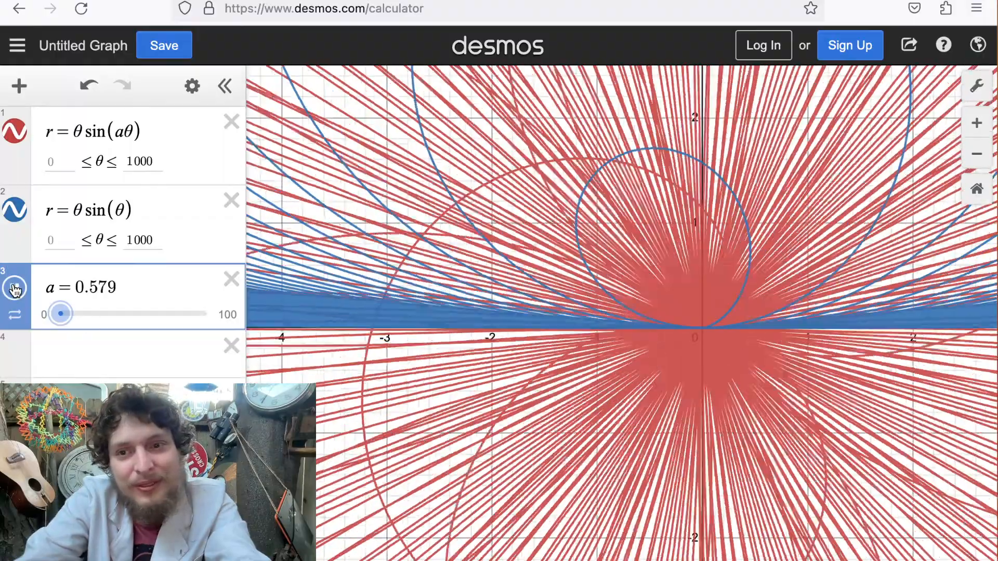
scroll(644, 310, down, 6)
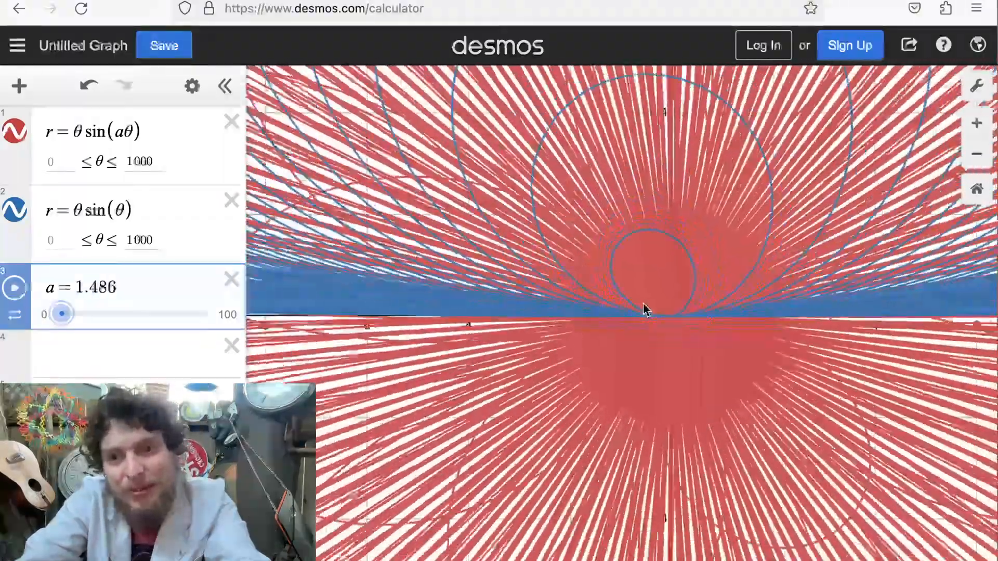
scroll(632, 319, down, 8)
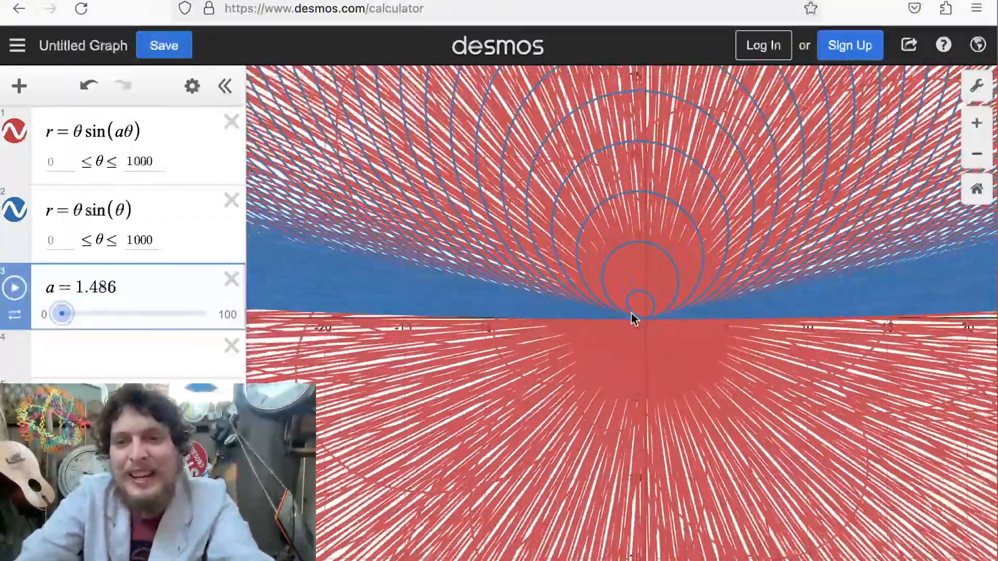
scroll(631, 327, down, 8)
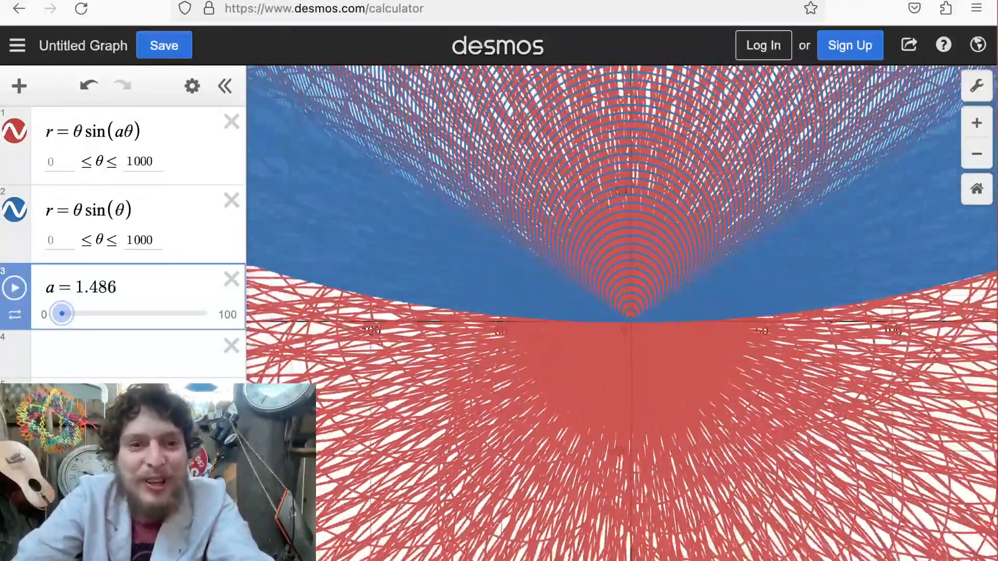
Resume the animation of a and hide the second curve, r = θ sin(θ), while it runs.
click(14, 287)
scroll(532, 363, down, 3)
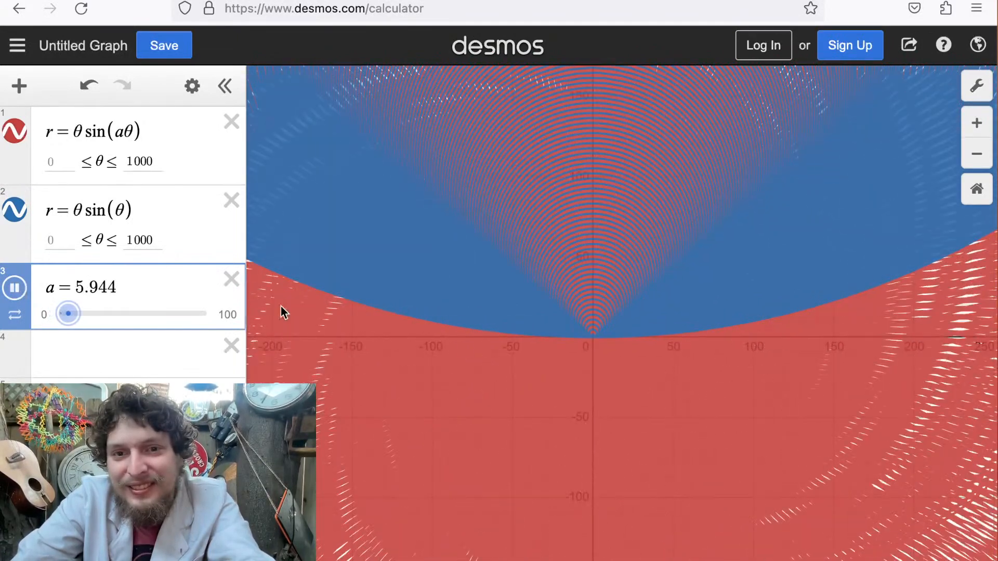
click(15, 213)
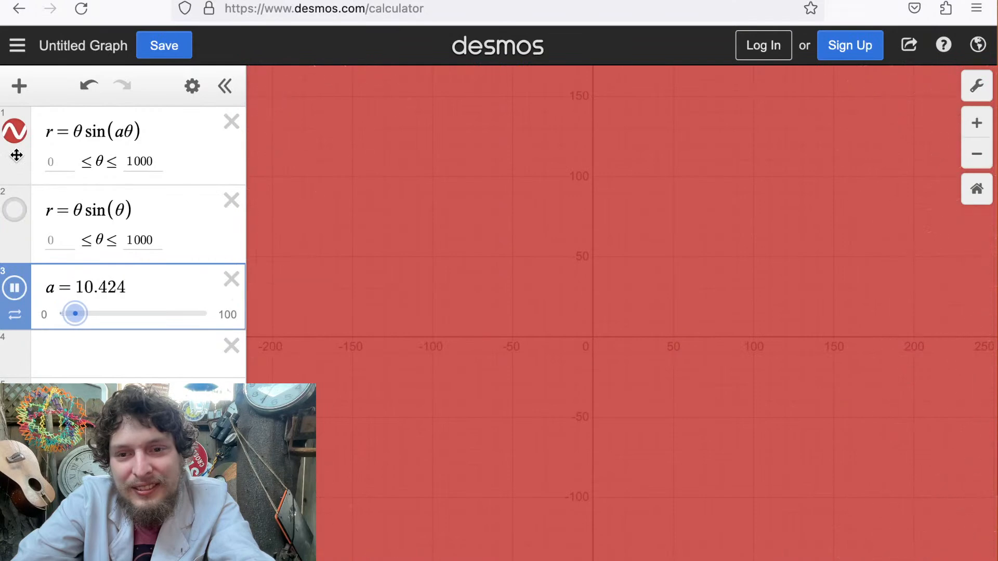
scroll(440, 294, down, 1)
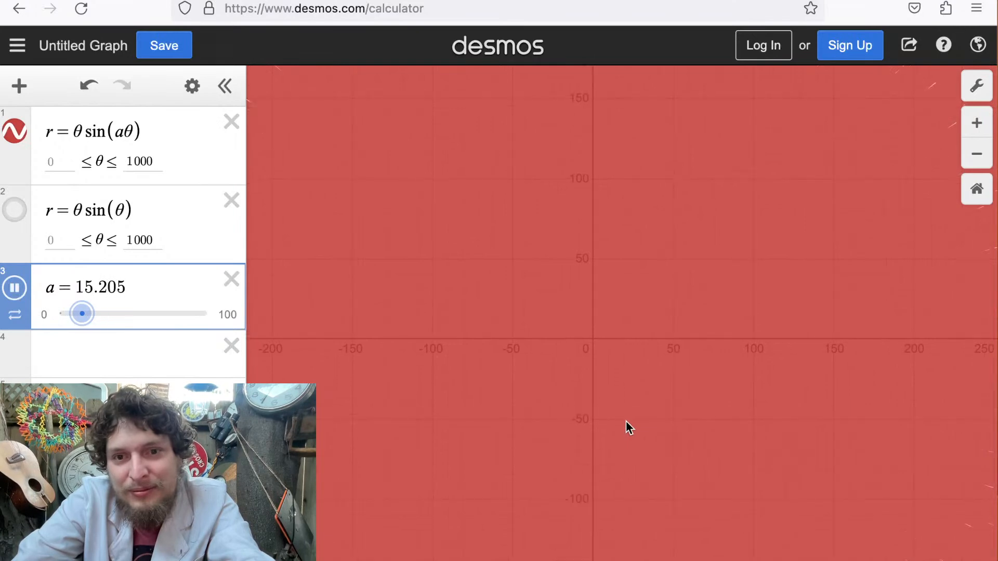
scroll(622, 398, up, 2)
scroll(604, 360, up, 1)
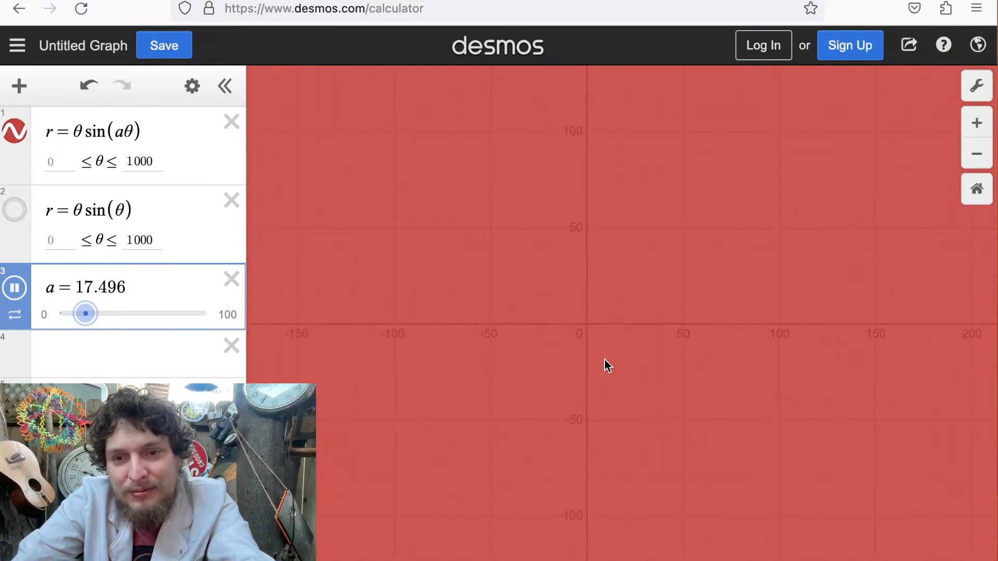
click(130, 129)
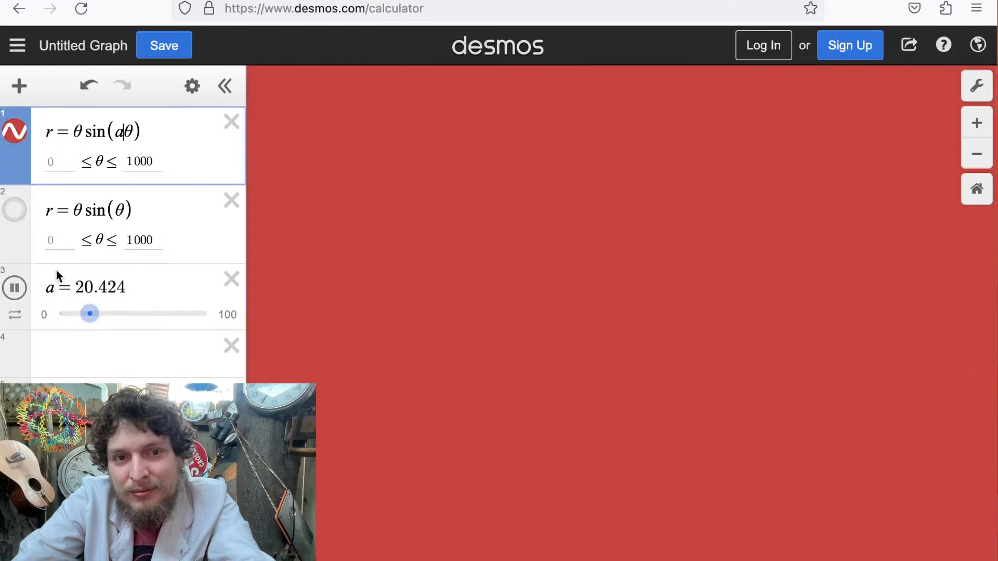
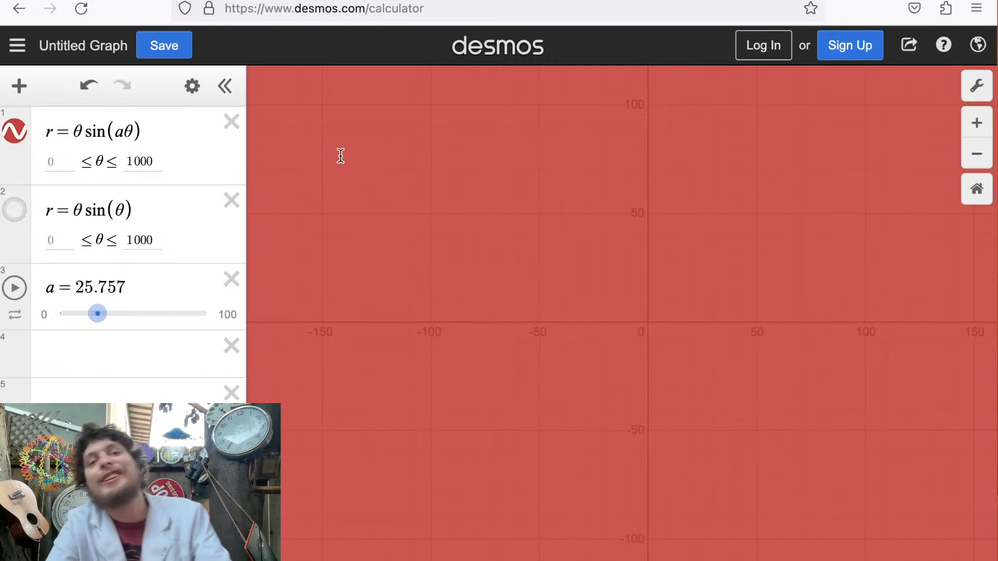
Highlight the right-hand sides θ sin(aθ) and θ sin(θ) of the two equations to compare them, then deselect them.
click(341, 156)
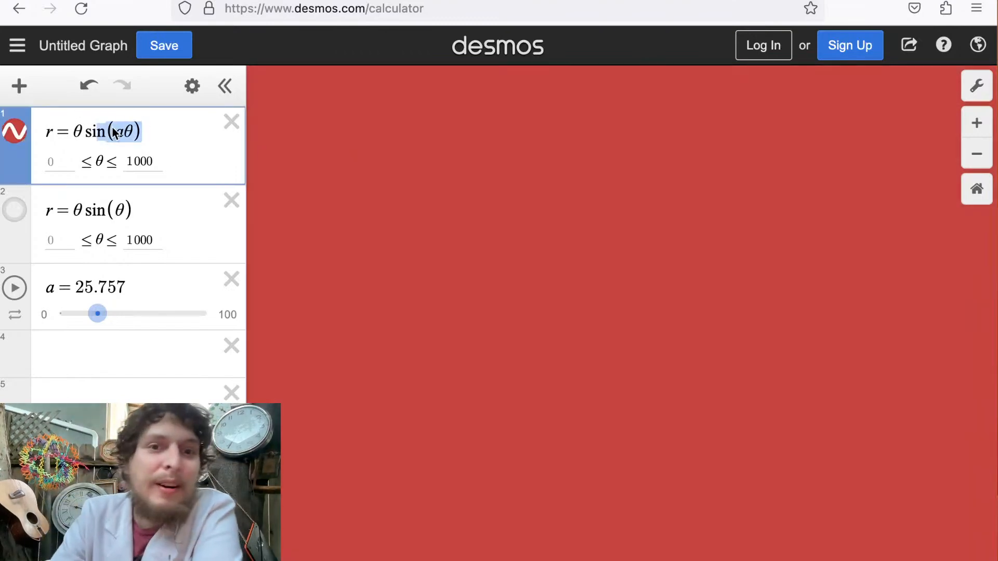
drag(95, 134, 62, 134)
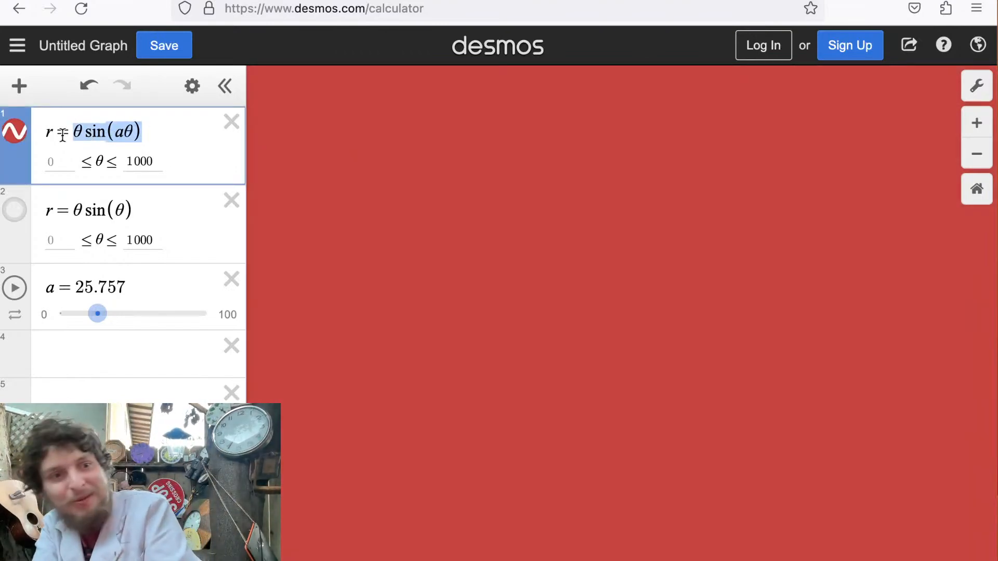
click(106, 135)
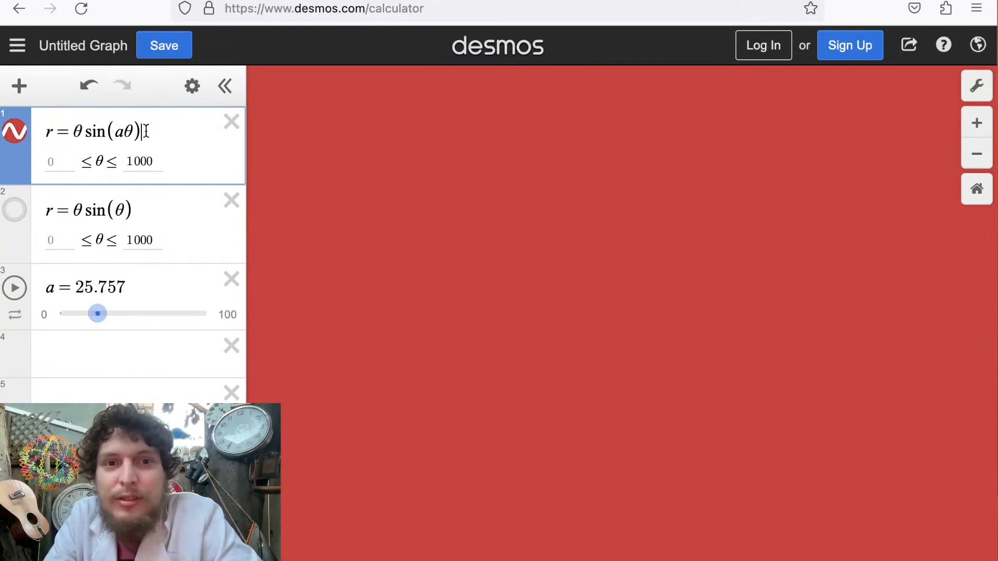
shift+click(76, 130)
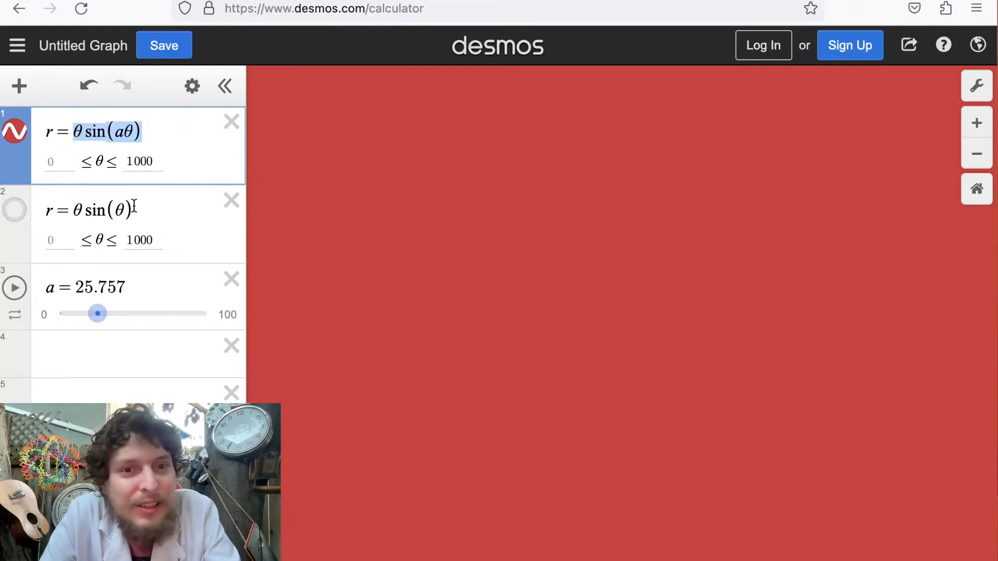
key(Left)
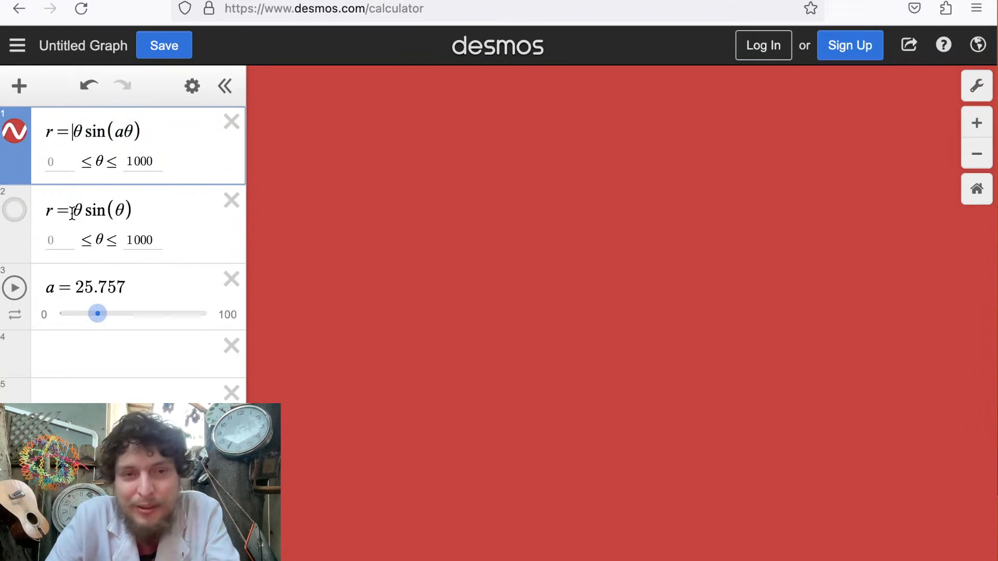
shift+click(72, 213)
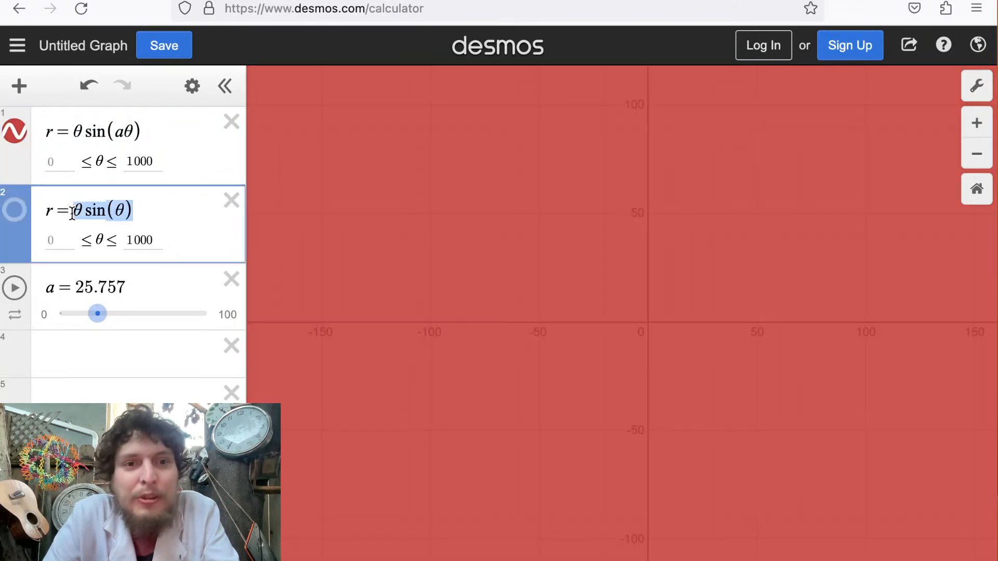
click(141, 345)
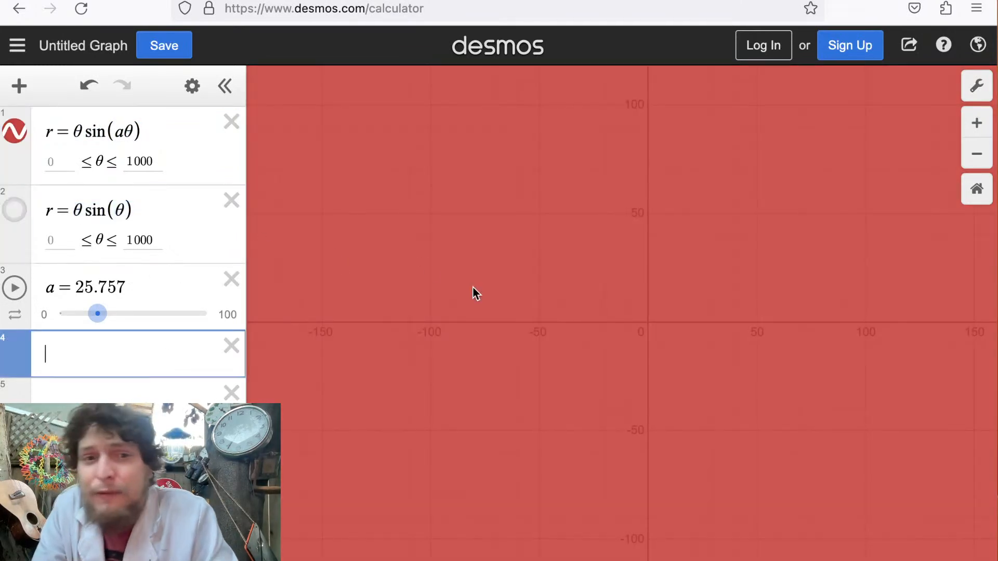
Examine the r = θ sin(aθ) curve around the origin at several scales with the animation of a paused.
scroll(460, 179, up, 3)
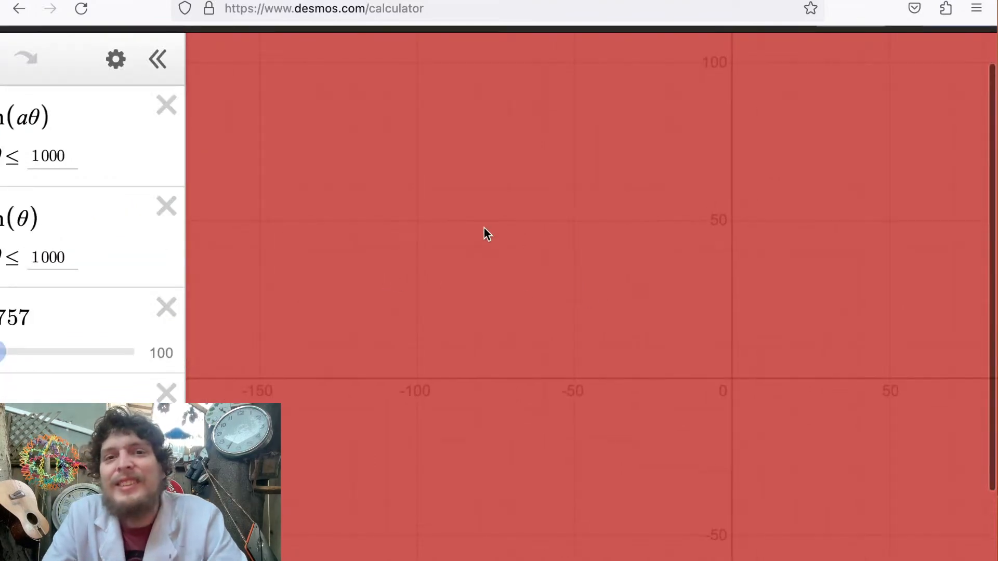
scroll(485, 227, down, 3)
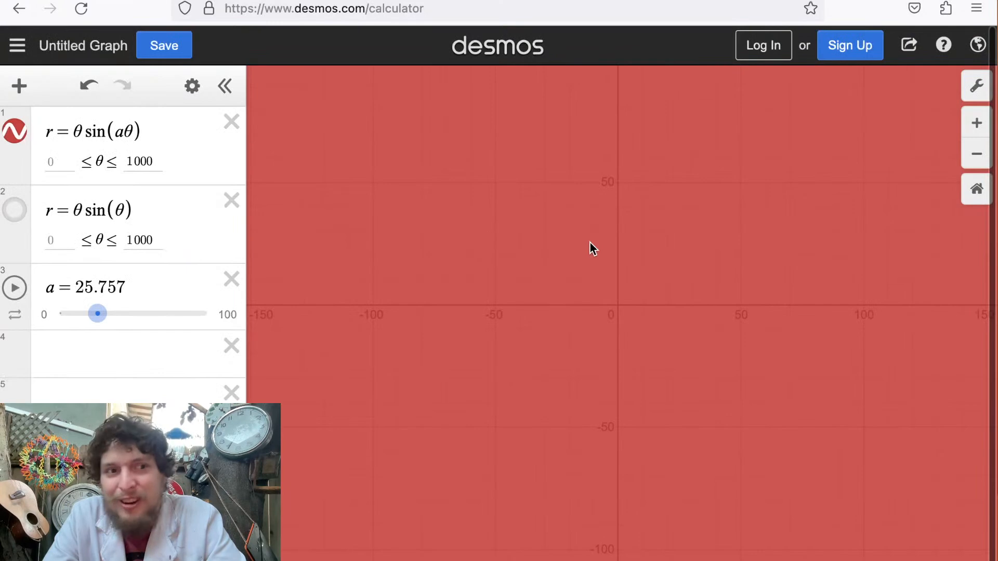
scroll(587, 243, down, 1)
scroll(641, 279, down, 1)
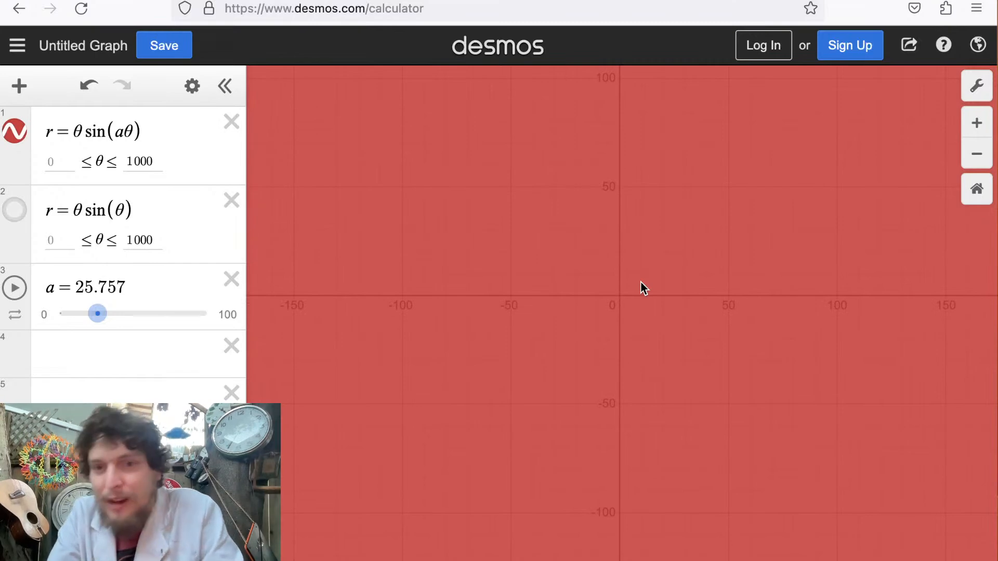
scroll(641, 283, up, 5)
scroll(646, 266, down, 5)
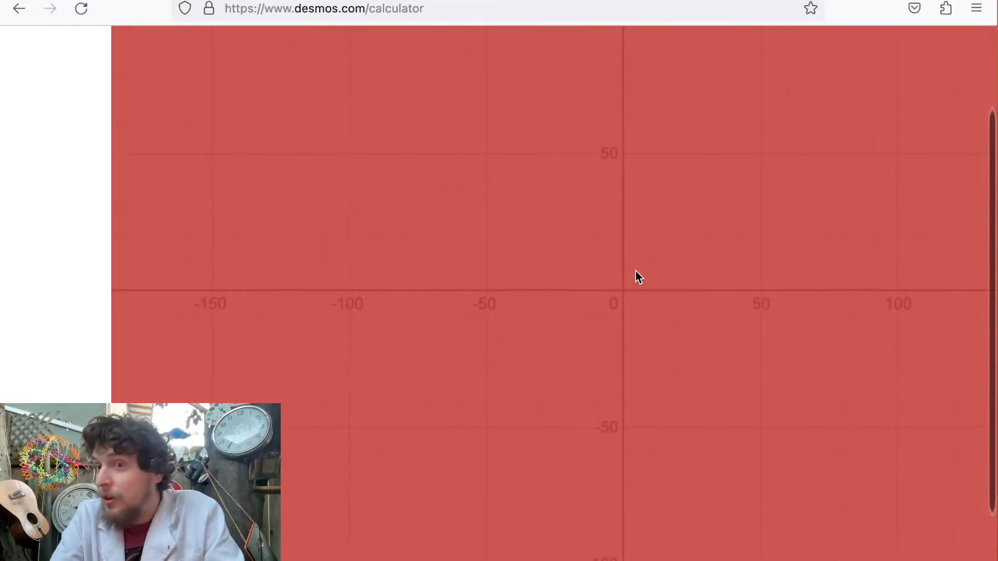
scroll(634, 274, down, 4)
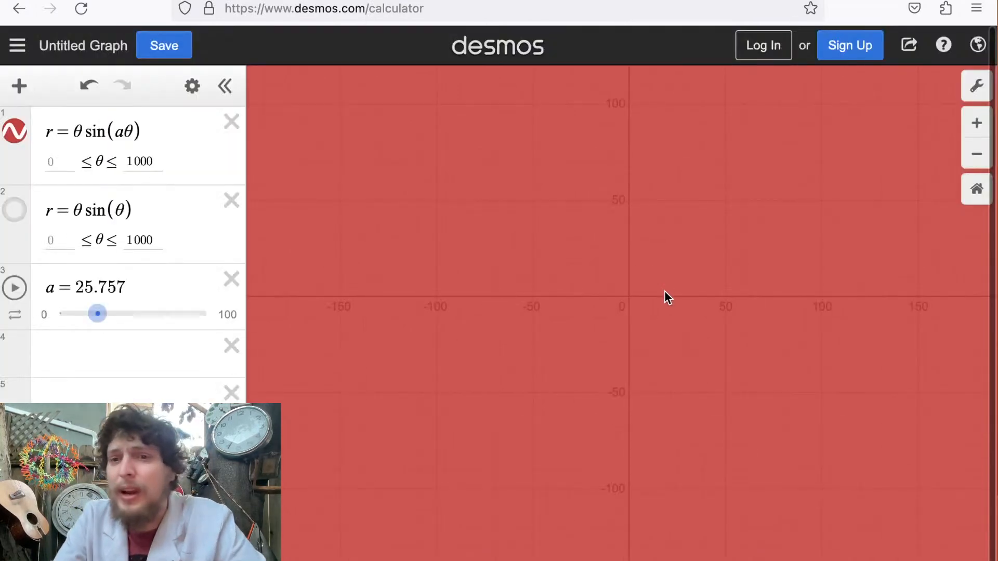
scroll(666, 293, down, 1)
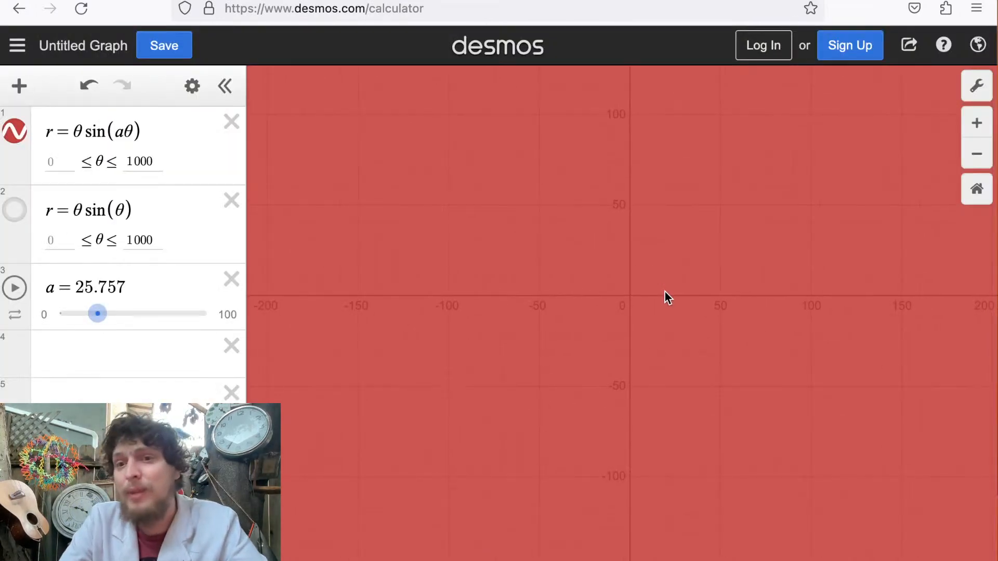
scroll(671, 292, down, 1)
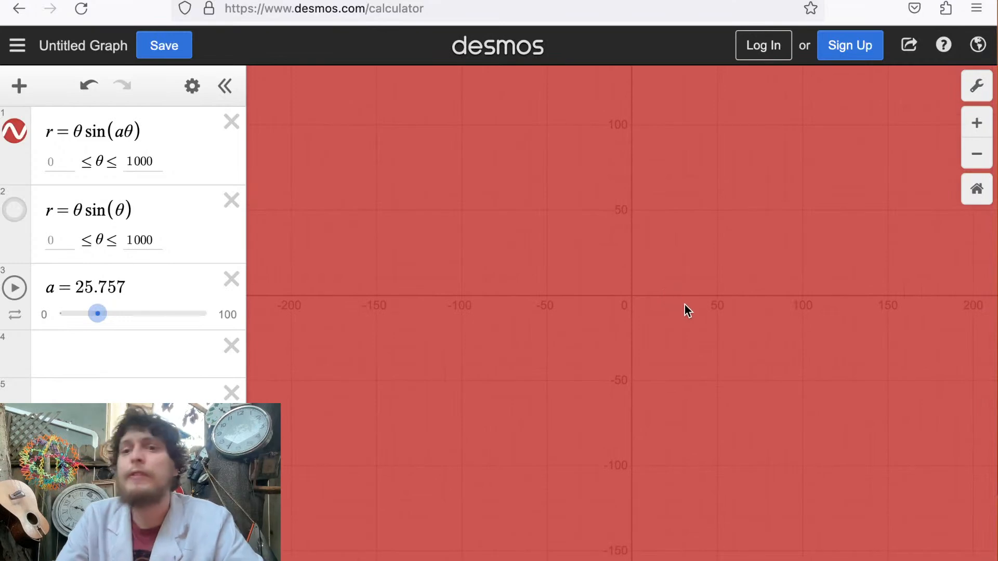
scroll(684, 304, down, 1)
drag(621, 287, 638, 300)
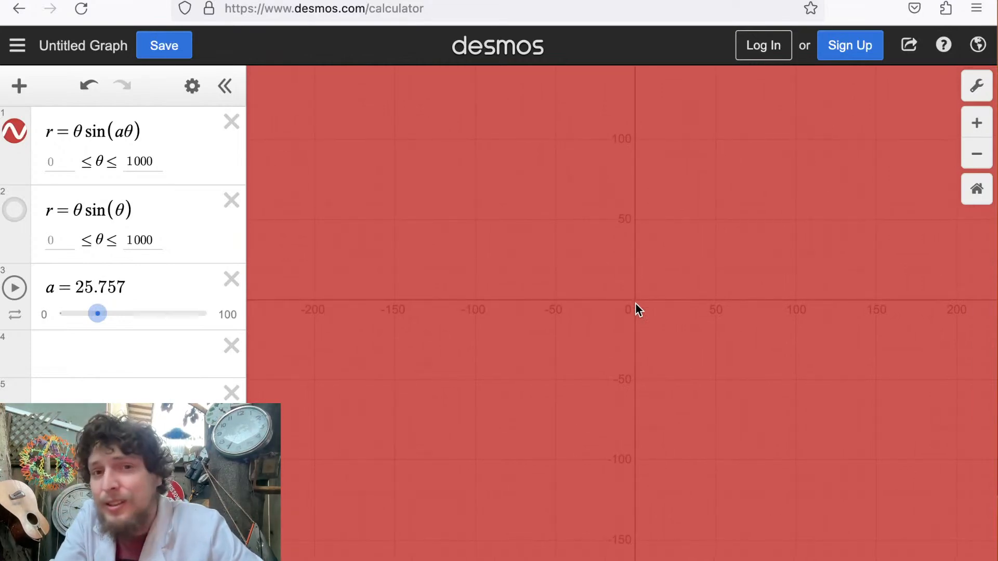
click(975, 122)
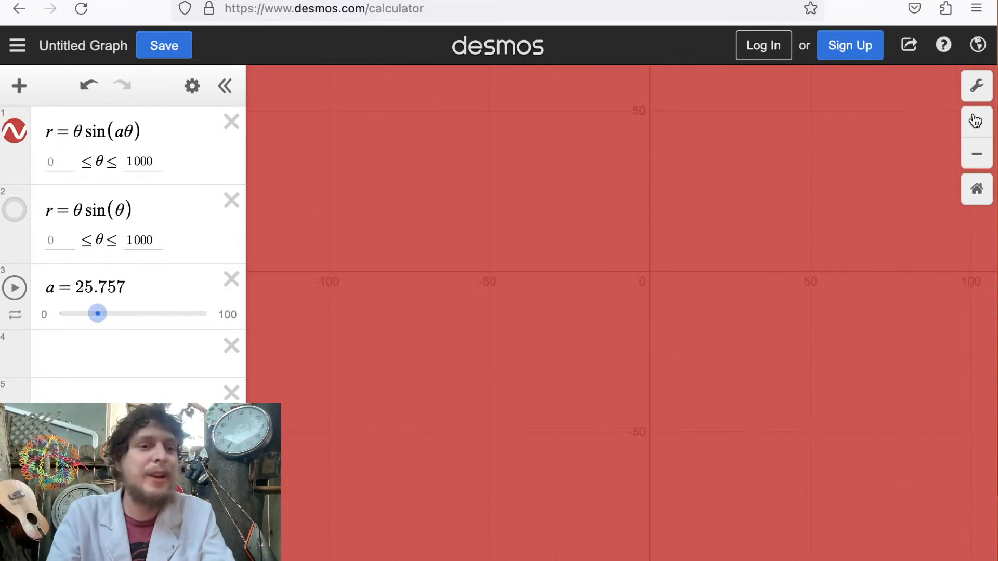
click(975, 120)
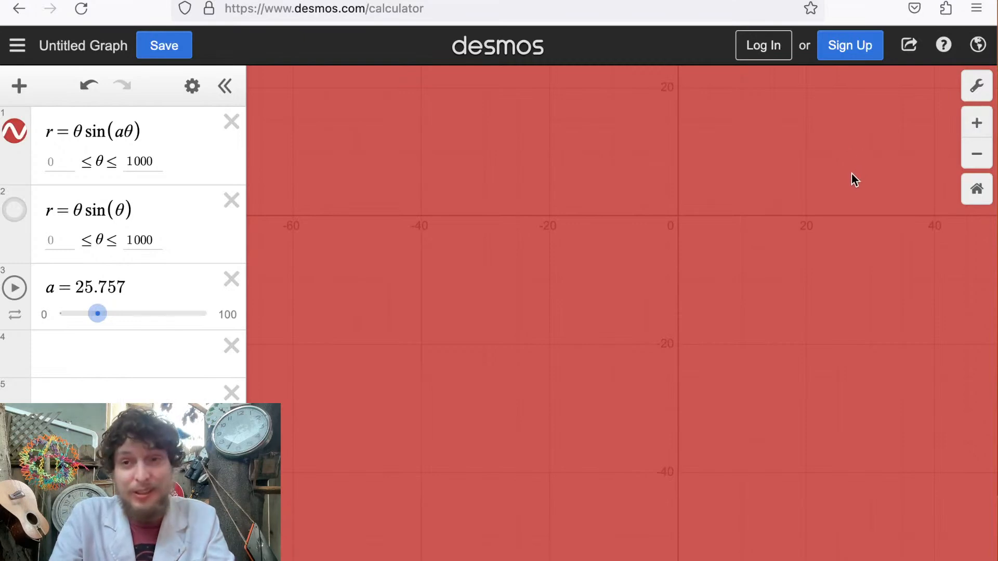
drag(848, 184, 759, 305)
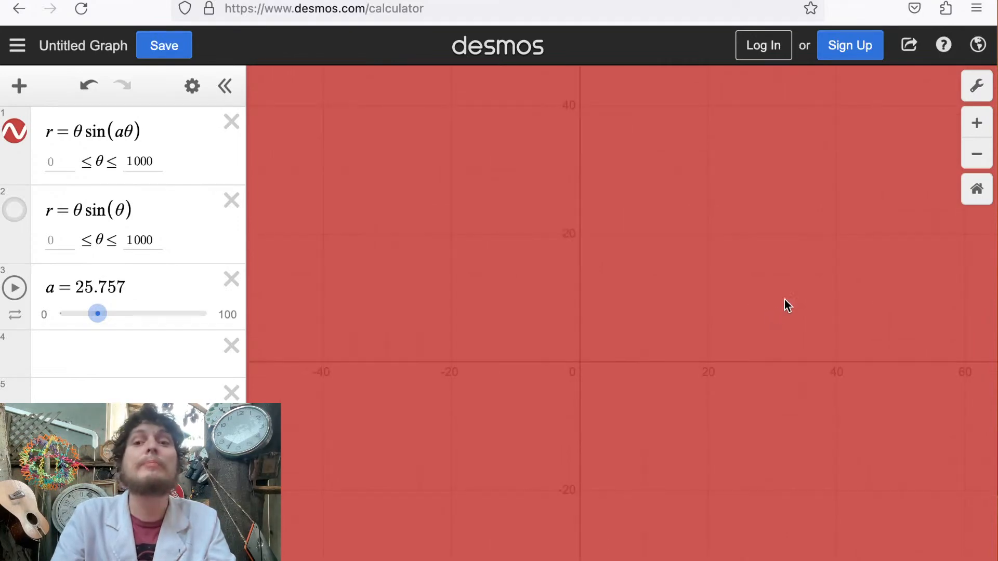
drag(791, 272, 800, 265)
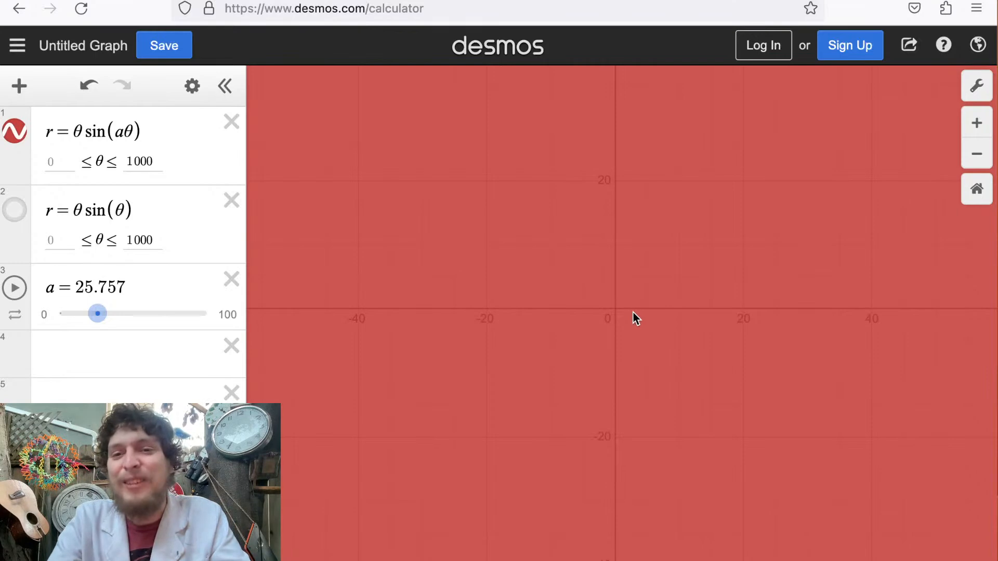
click(977, 123)
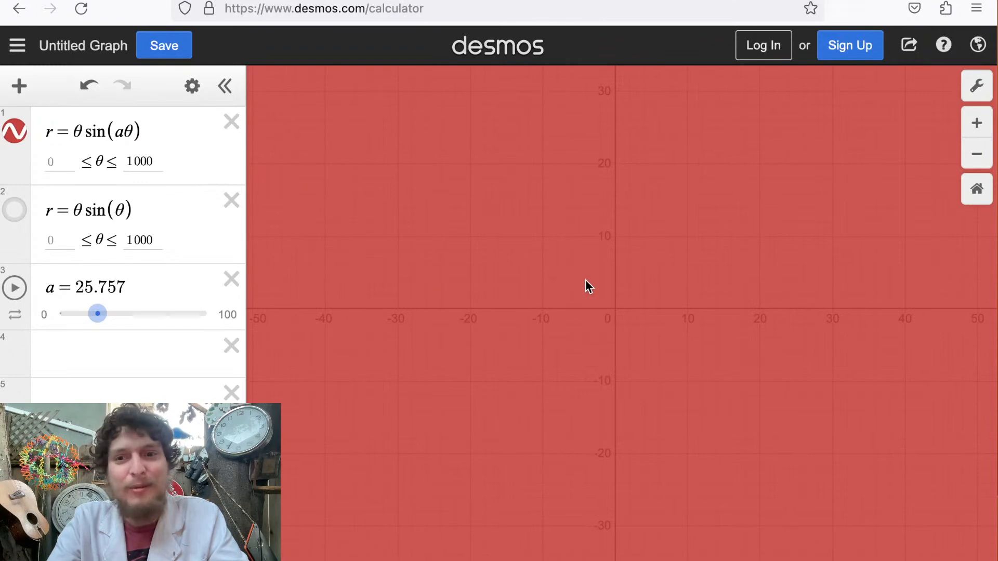
drag(579, 277, 576, 272)
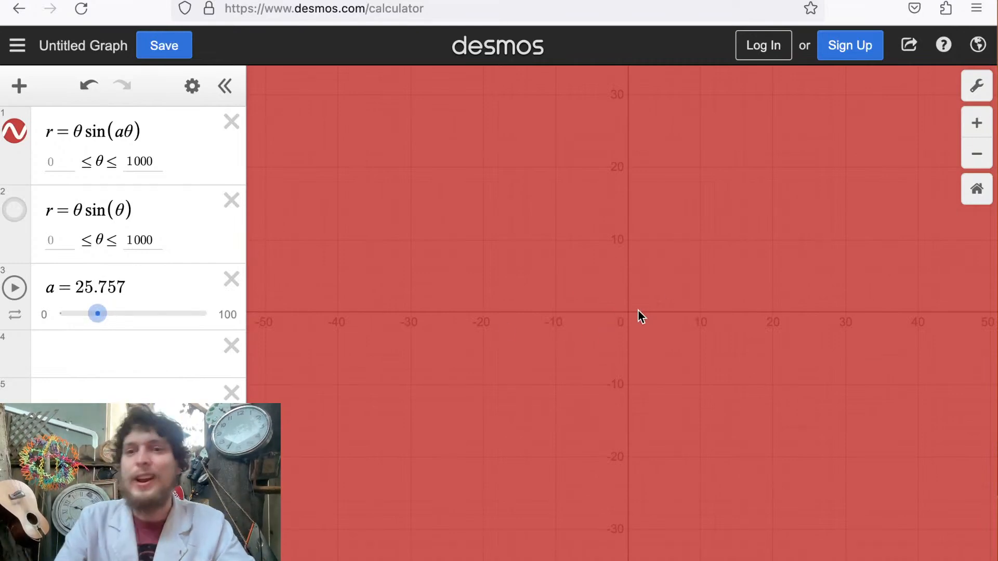
drag(637, 311, 634, 310)
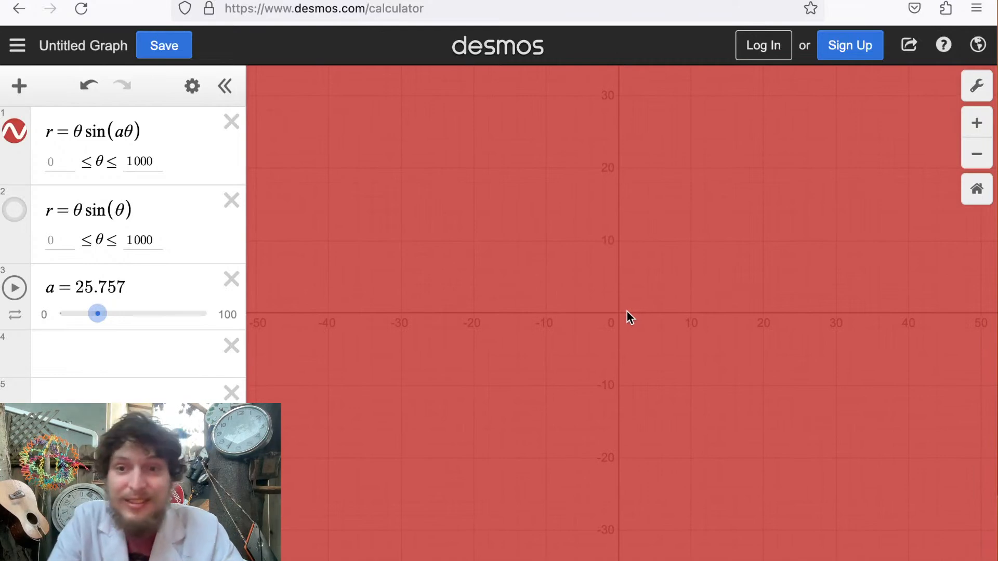
drag(626, 311, 618, 314)
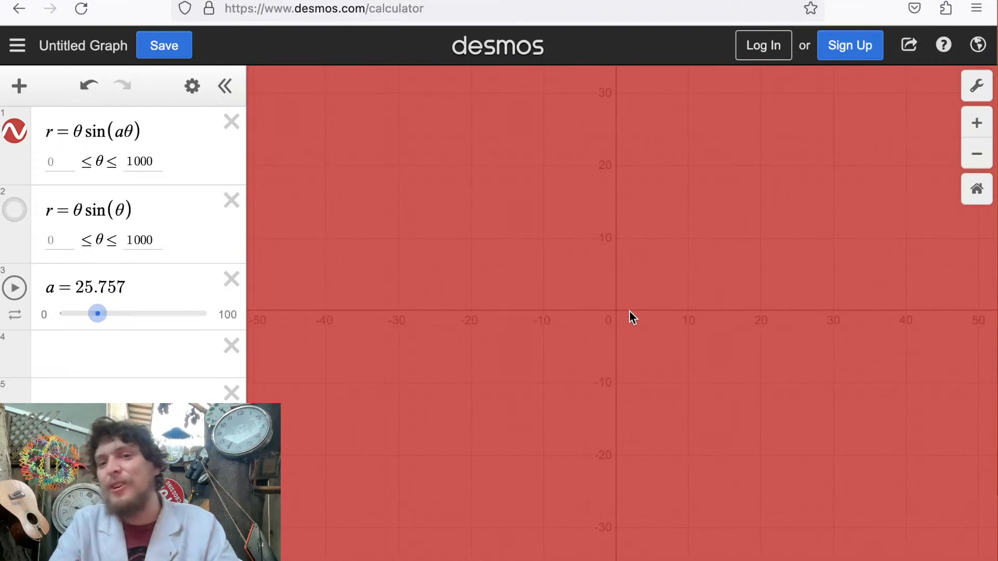
scroll(618, 313, down, 1)
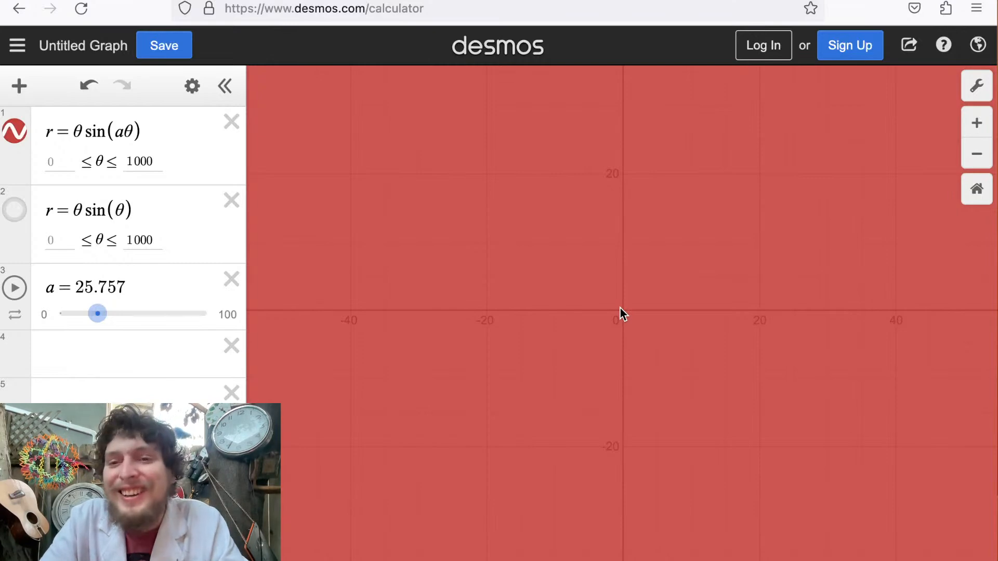
Examine how r = θ sin(aθ) fills the plane at several zoom levels with a held at 25.757.
scroll(619, 308, down, 5)
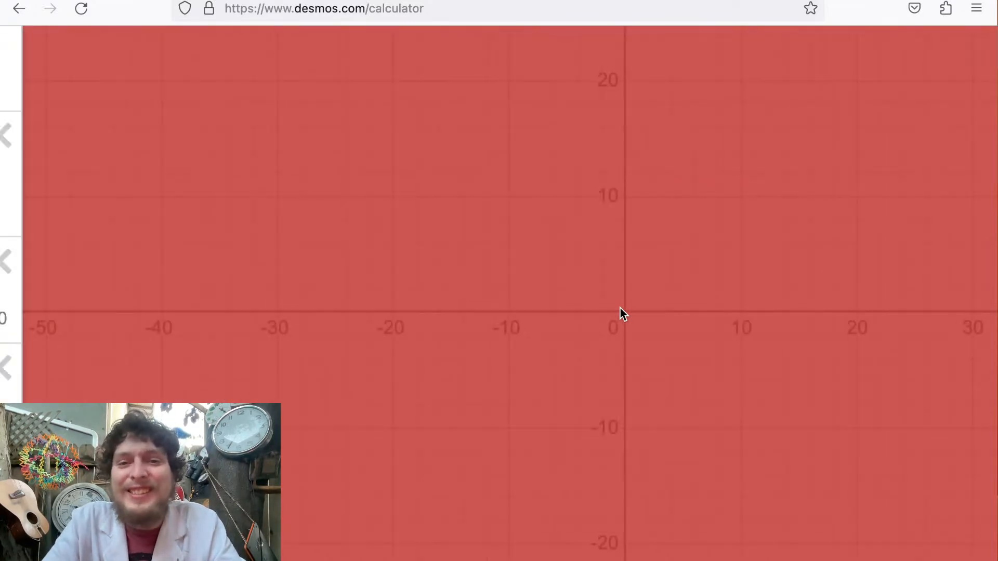
scroll(620, 308, down, 5)
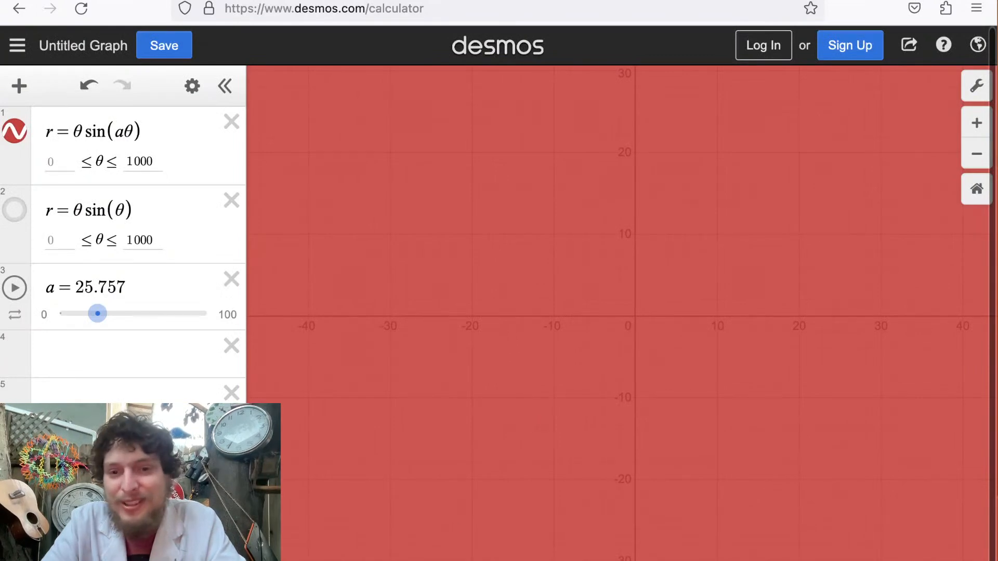
scroll(658, 282, down, 1)
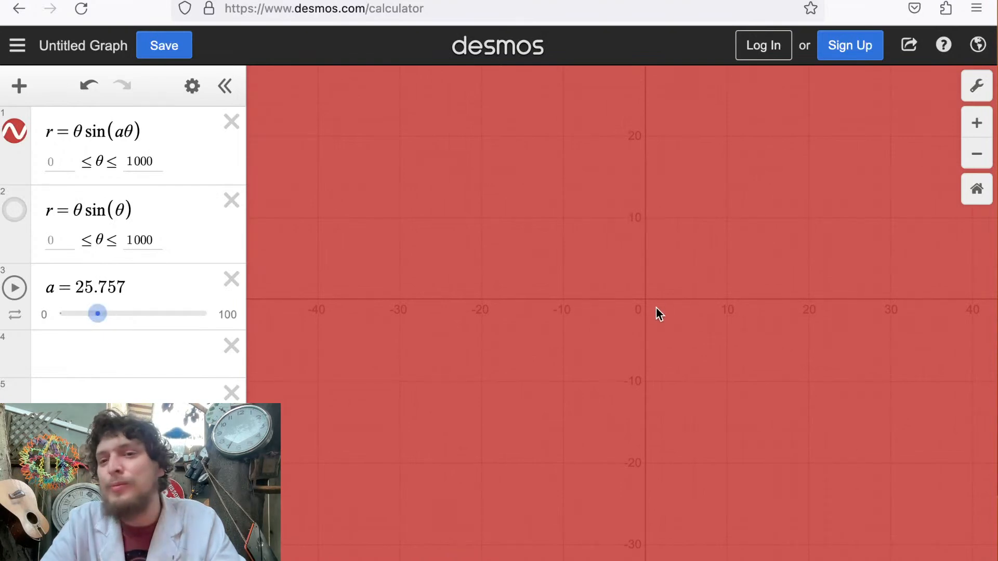
scroll(653, 308, up, 1)
drag(639, 310, 623, 314)
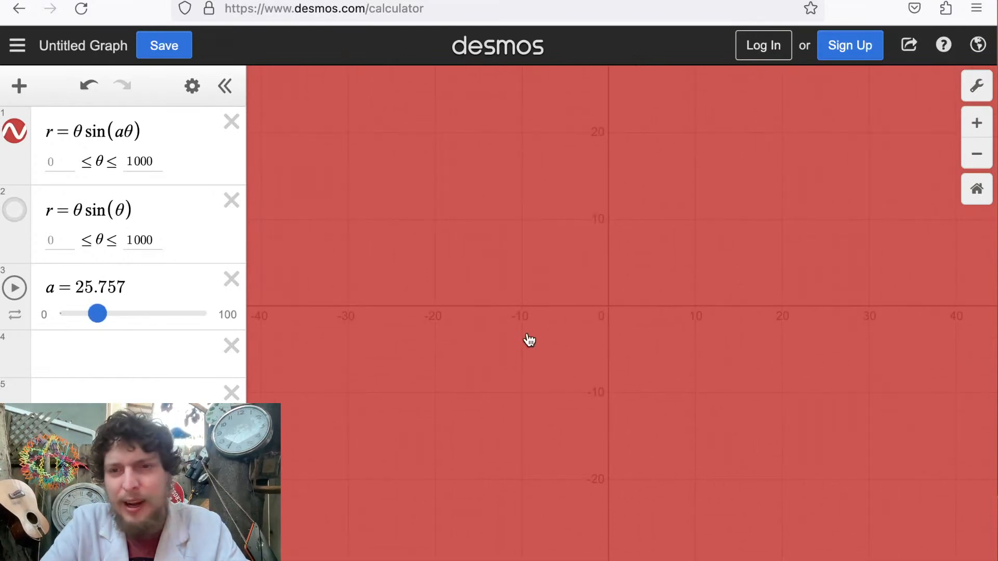
click(979, 160)
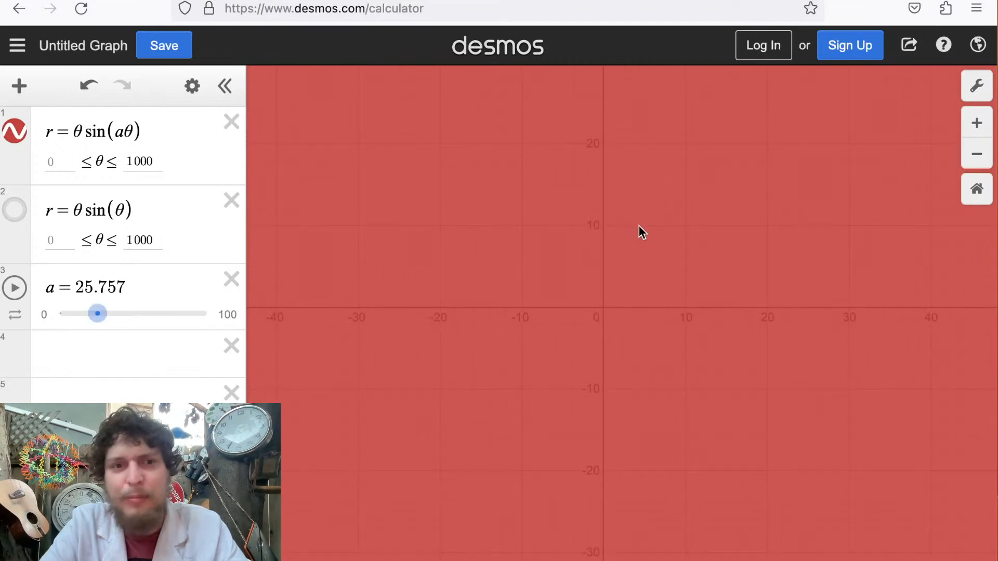
scroll(638, 226, down, 5)
drag(638, 226, 642, 226)
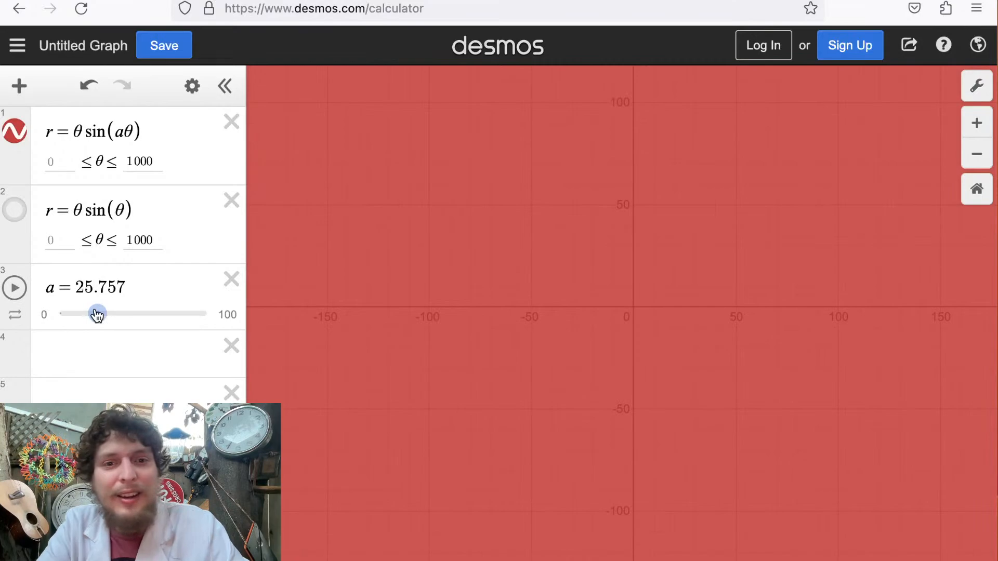
Set a to 5 and examine the arms of r = θ sin(aθ) closely around the origin.
drag(89, 311, 71, 316)
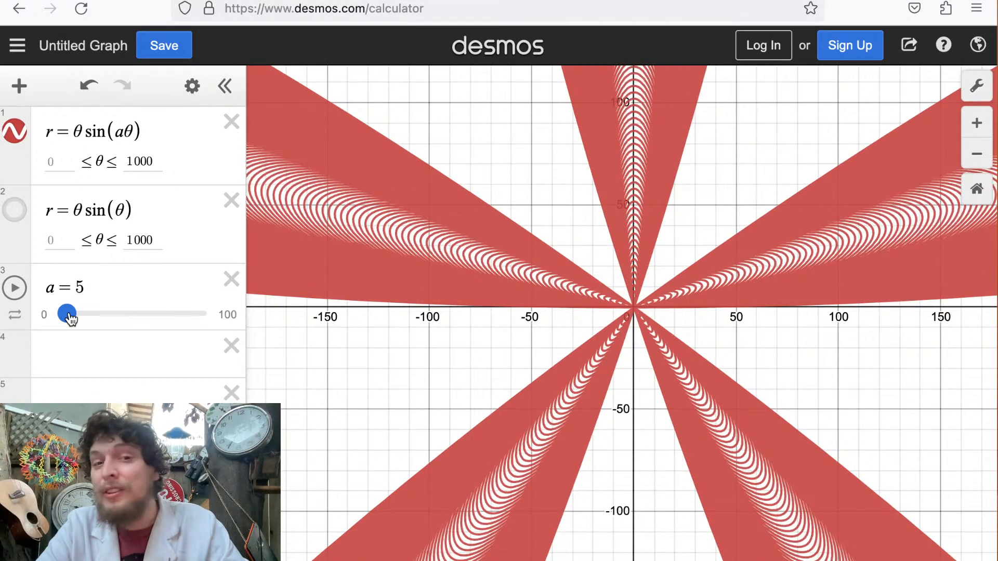
mouse_move(805, 279)
mouse_down()
mouse_move(790, 303)
mouse_move(792, 288)
mouse_up()
scroll(786, 290, up, 2)
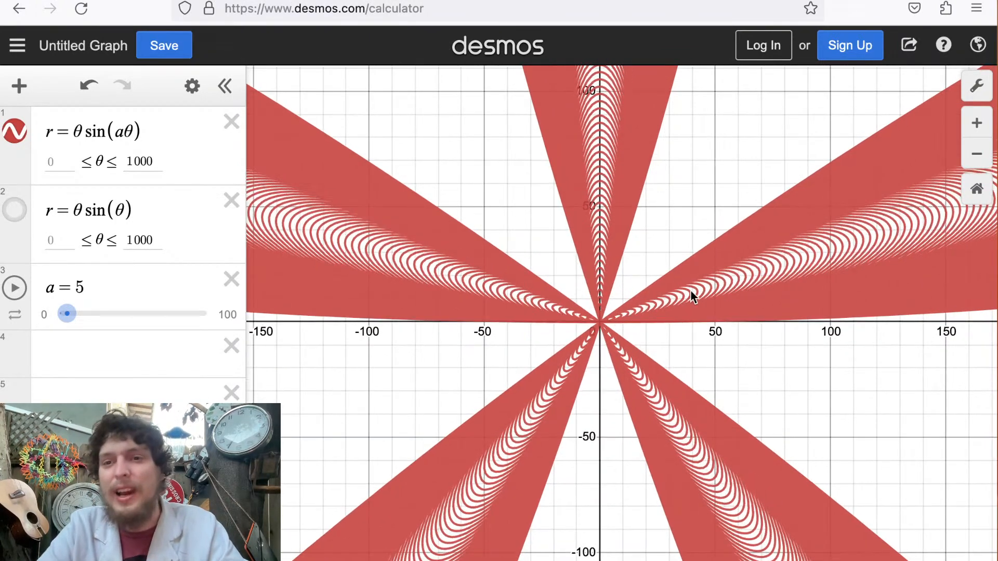
drag(688, 292, 770, 286)
scroll(742, 288, up, 4)
drag(692, 318, 621, 355)
mouse_move(616, 332)
mouse_down()
mouse_move(615, 232)
mouse_move(621, 317)
mouse_up()
scroll(622, 320, up, 5)
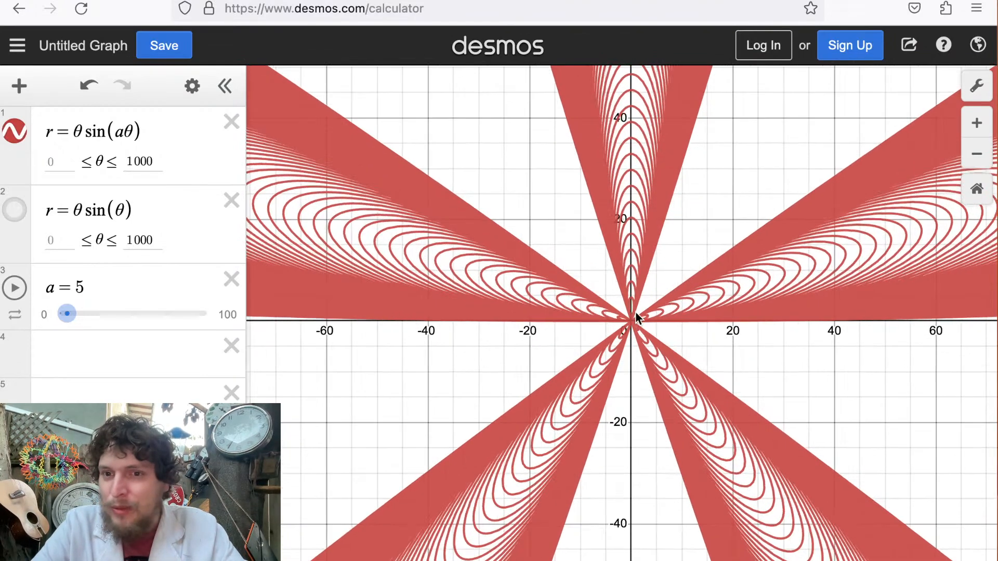
scroll(628, 320, up, 3)
scroll(629, 320, up, 3)
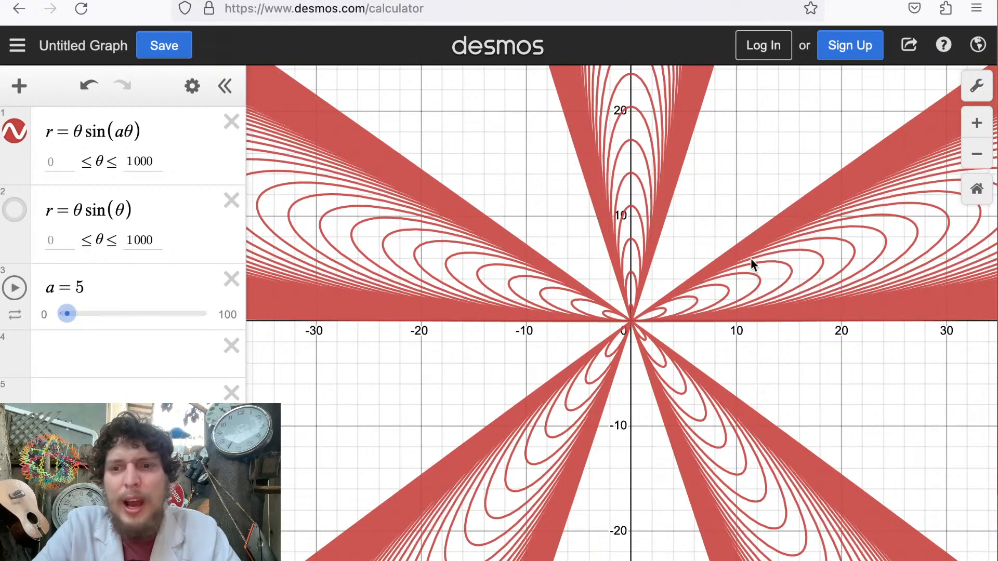
scroll(592, 331, up, 4)
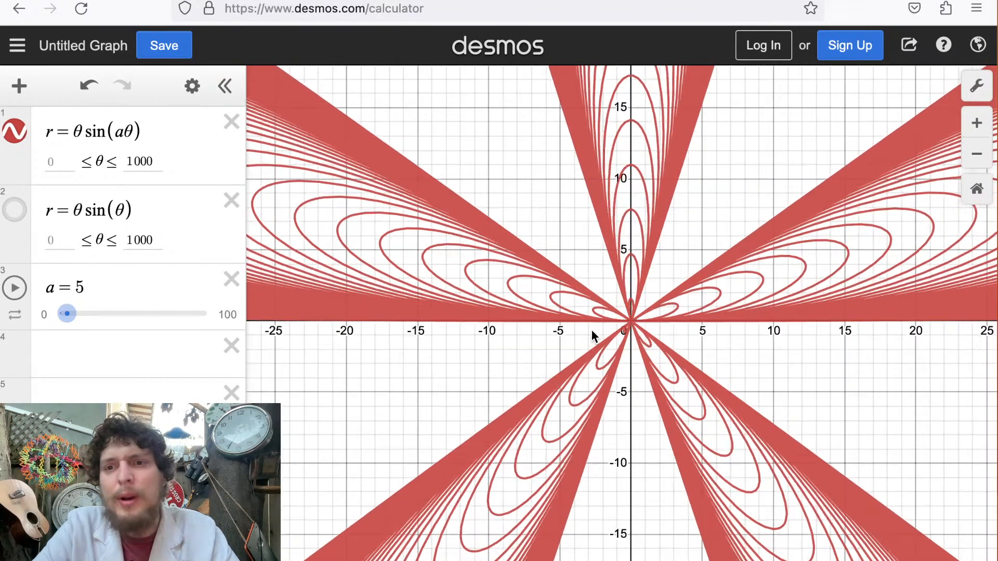
scroll(592, 331, up, 4)
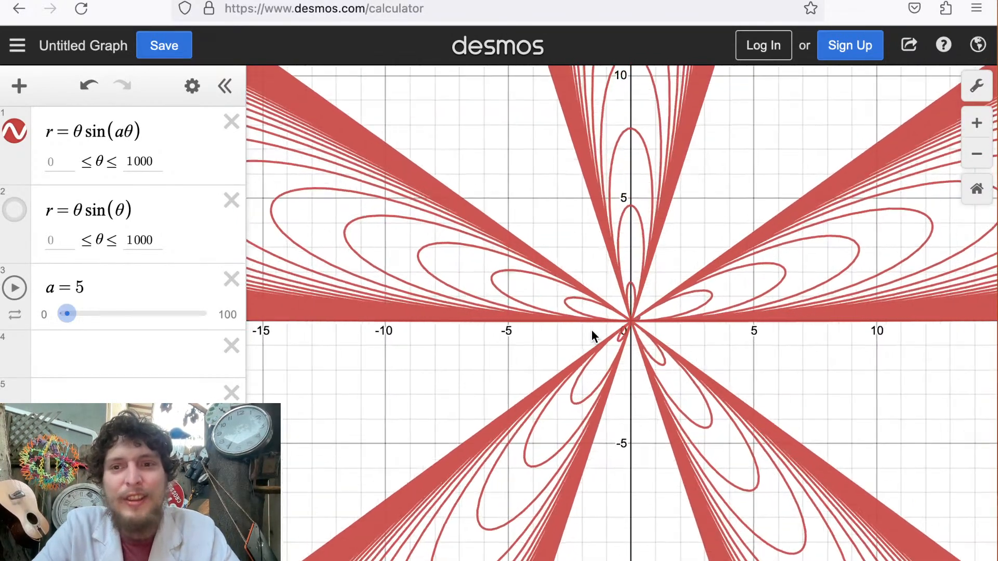
Show the second curve, r = θ sin(θ), again and set a to 2.
click(22, 208)
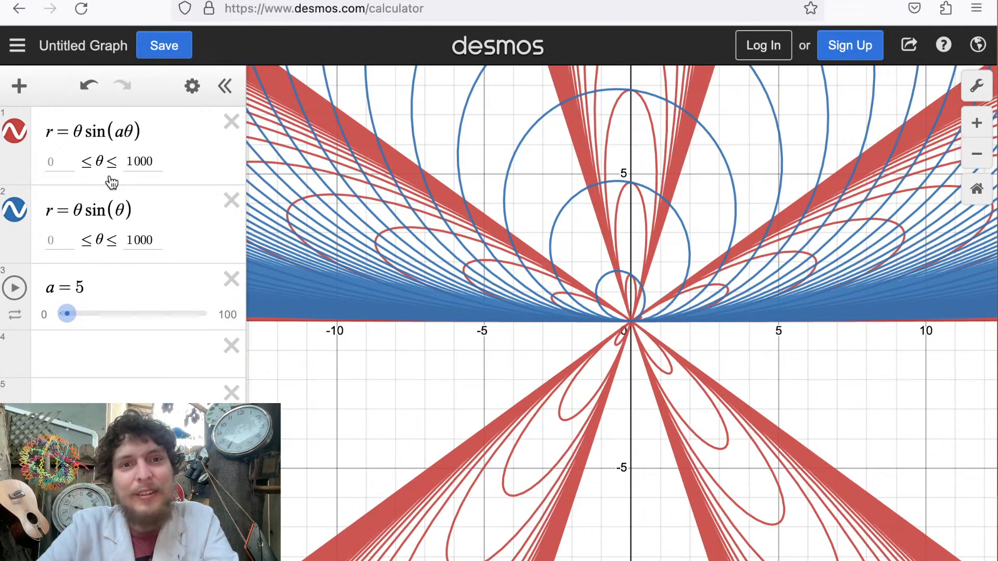
mouse_move(66, 314)
mouse_down()
mouse_move(113, 315)
mouse_move(62, 321)
mouse_up()
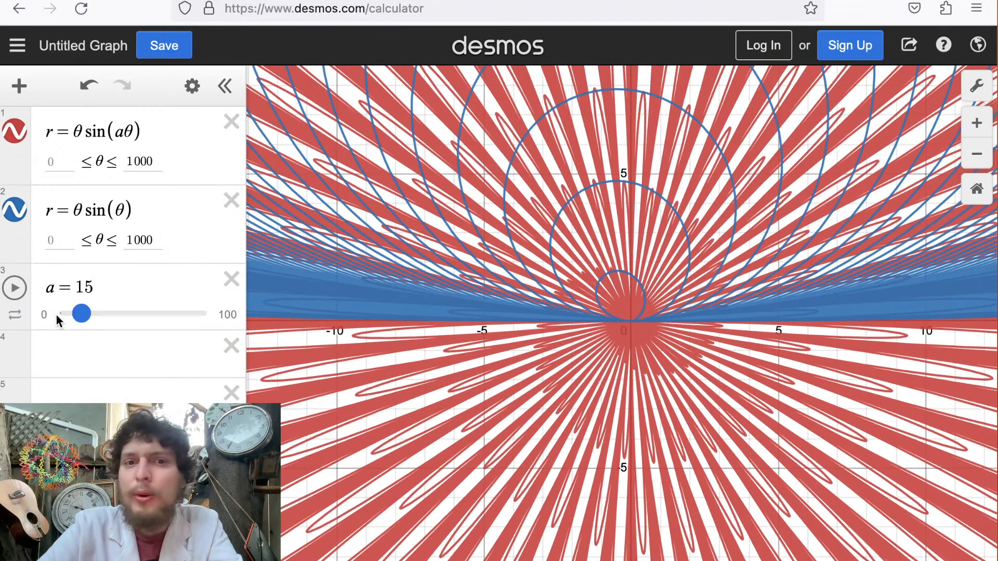
click(62, 315)
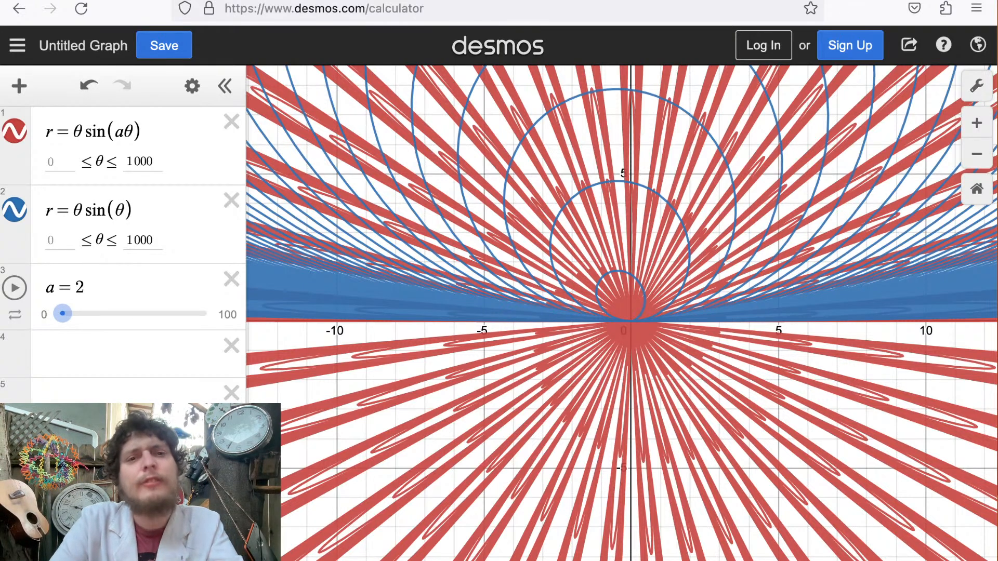
Change the second equation to r = θ sin(θ/a) and inspect both curves around the origin.
click(128, 211)
text(/a)
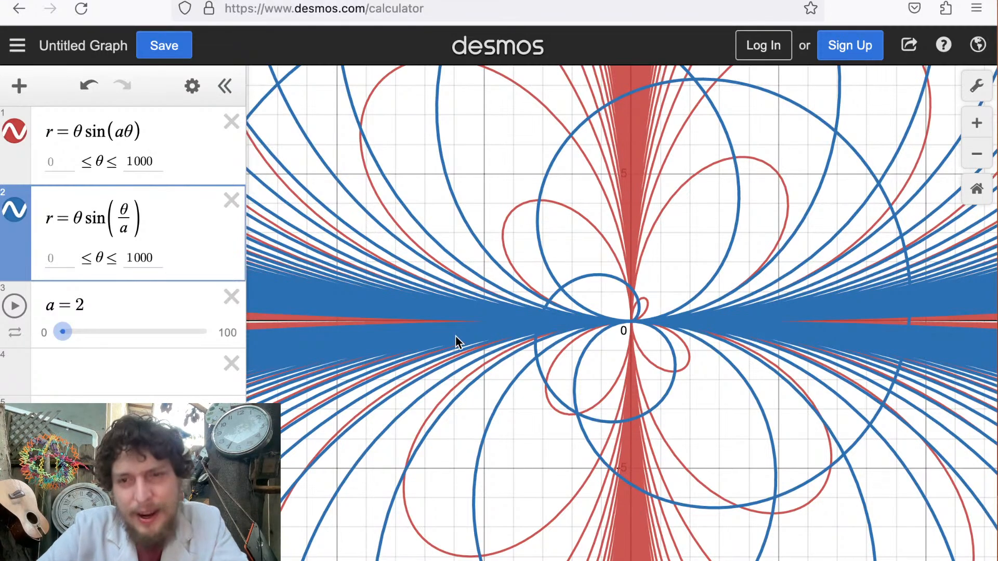
scroll(455, 341, down, 10)
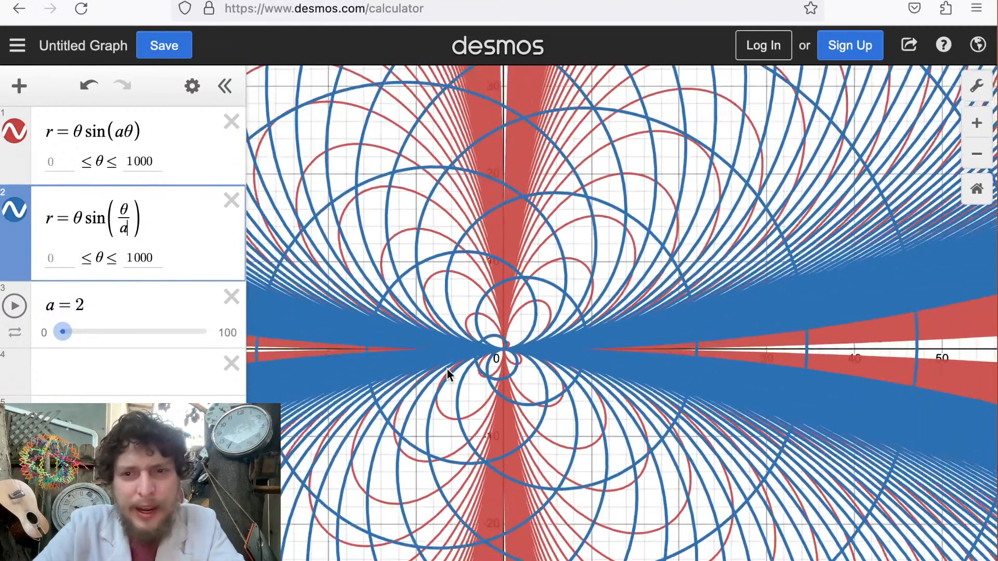
drag(447, 369, 534, 355)
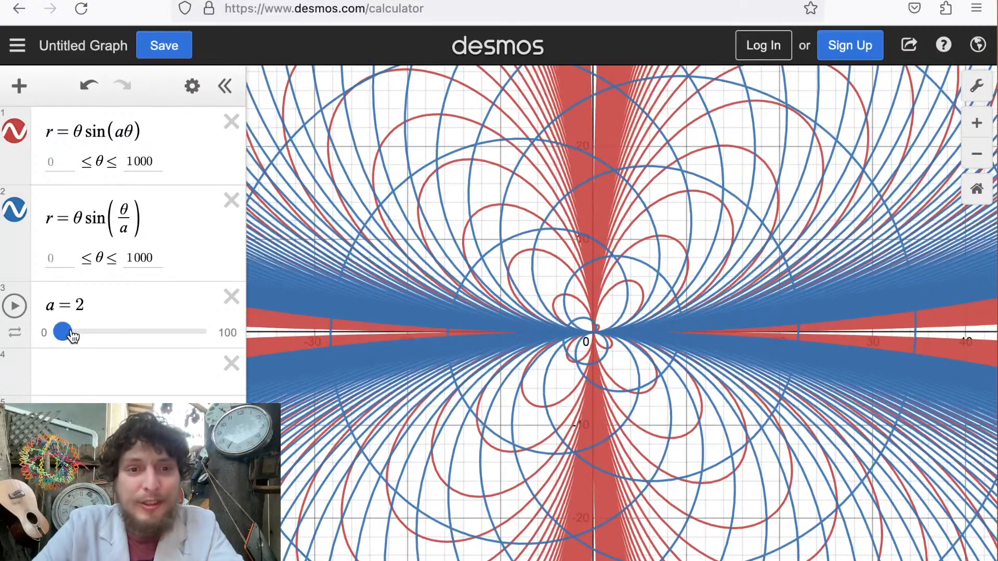
Vary a through 68, 73, 59 and 58 down to 53 to compare how the two curves change.
drag(62, 333, 166, 335)
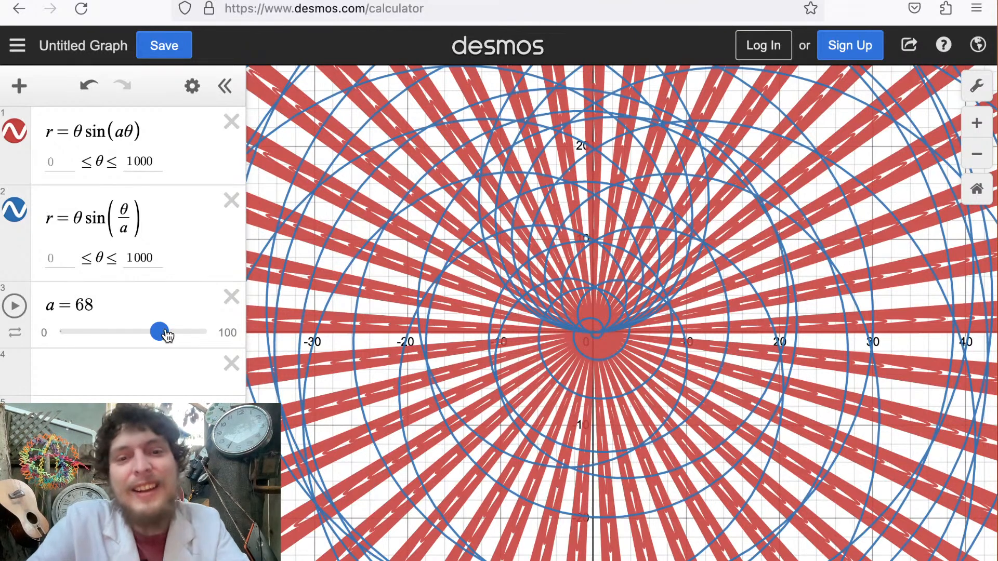
click(166, 335)
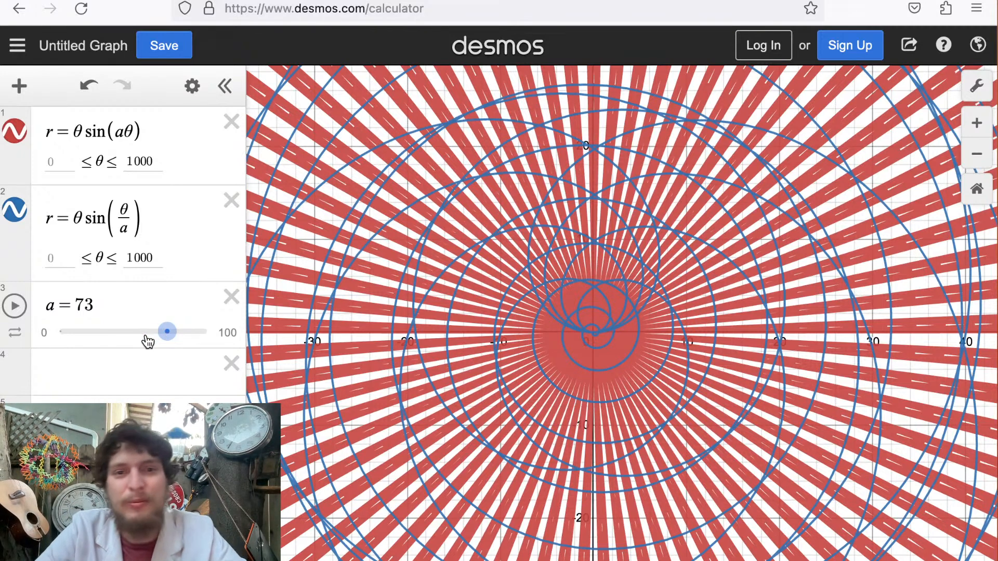
drag(159, 335, 158, 334)
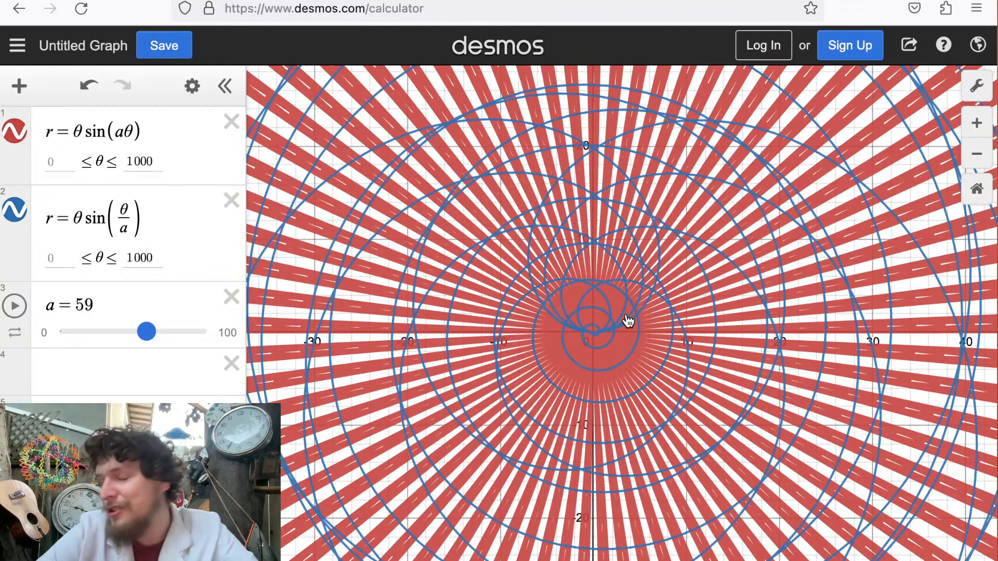
key(Left)
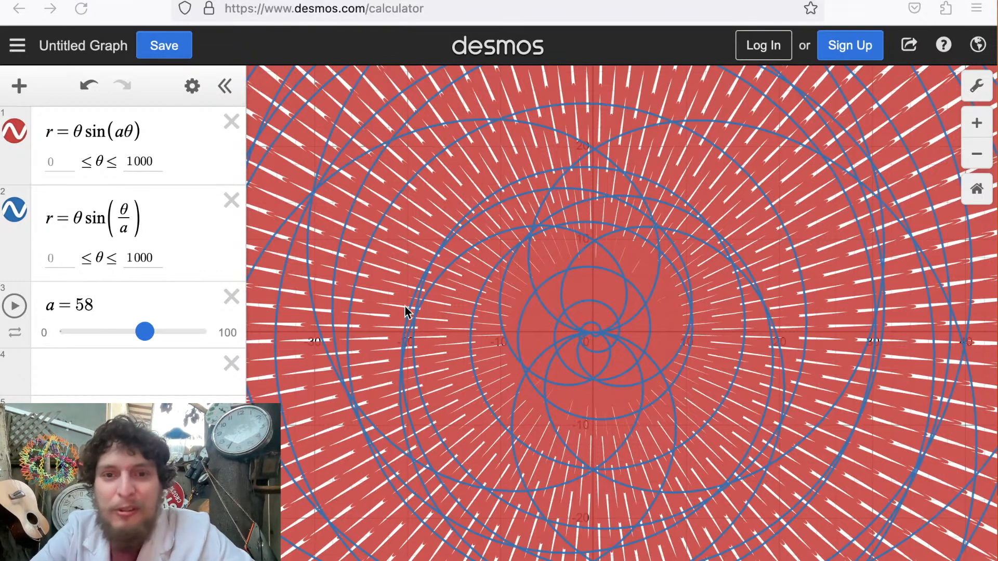
drag(142, 331, 134, 331)
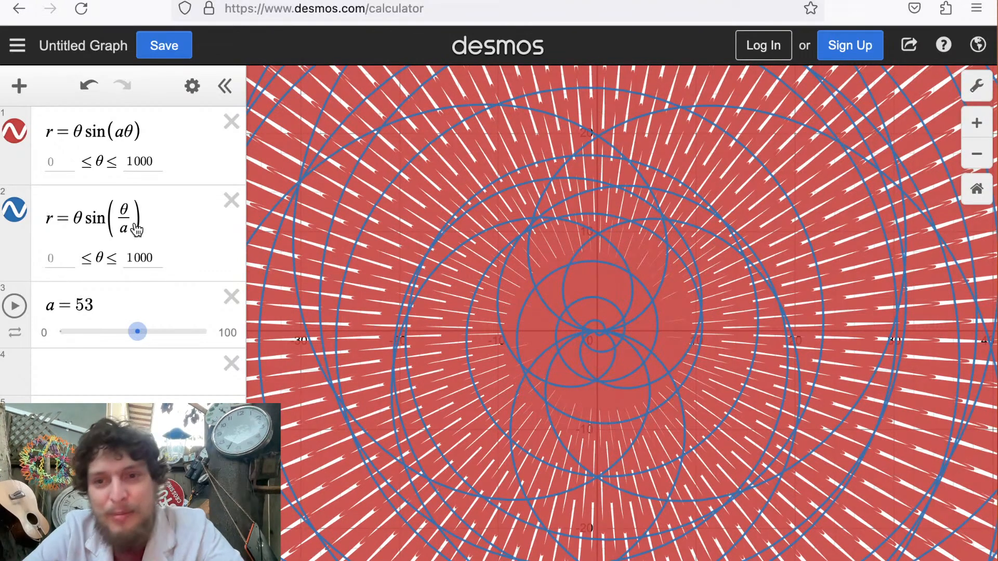
Multiply the second equation by a so it reads r = aθ sin(θ/a).
click(76, 216)
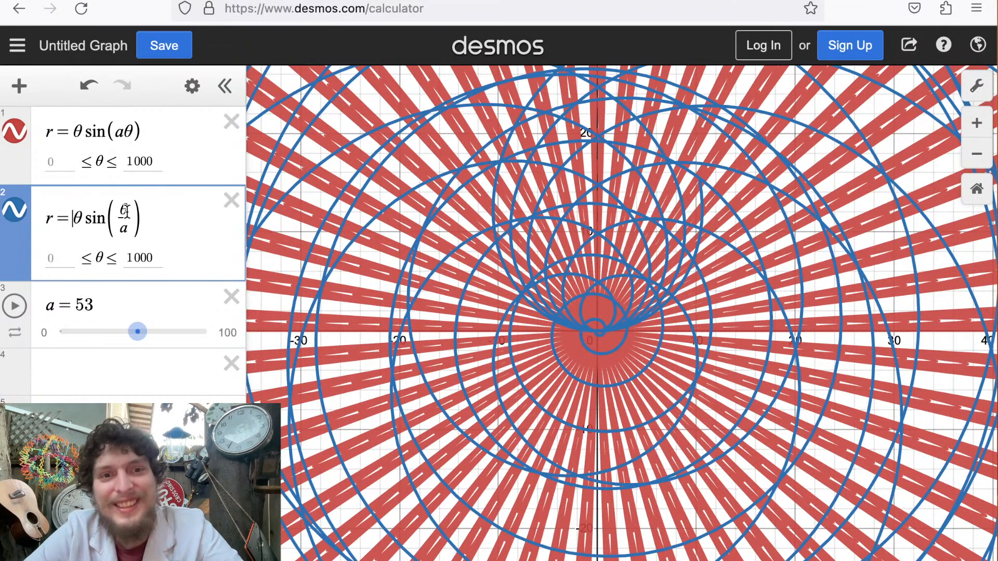
click(72, 217)
text(a)
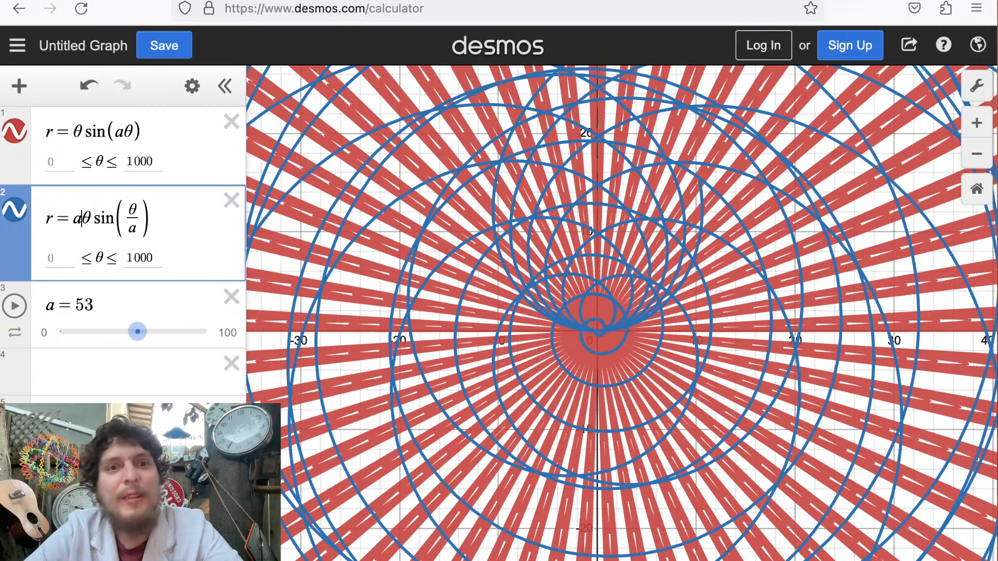
Reload the calculator page and leave the unsaved graph to start from a blank one.
click(283, 6)
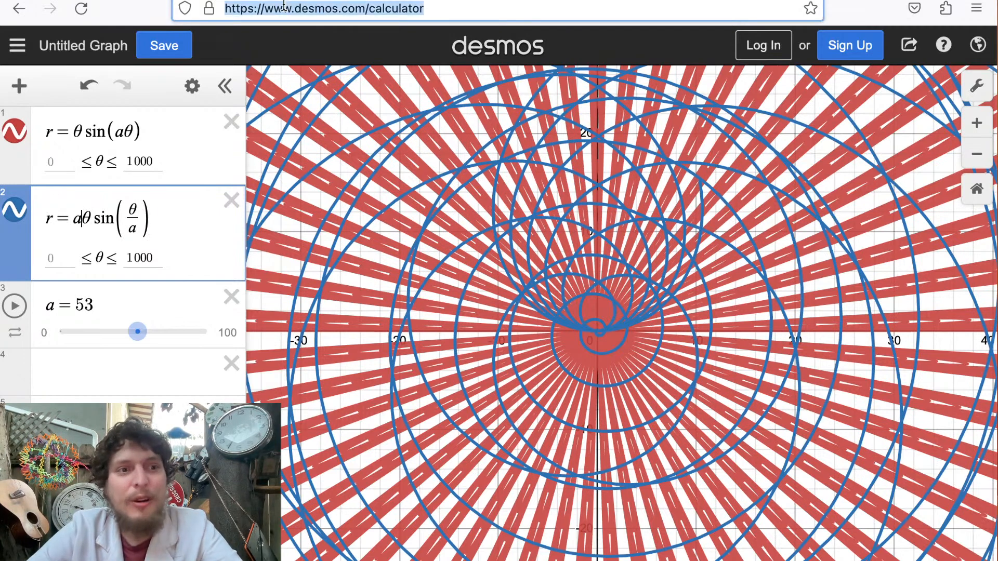
key(Left)
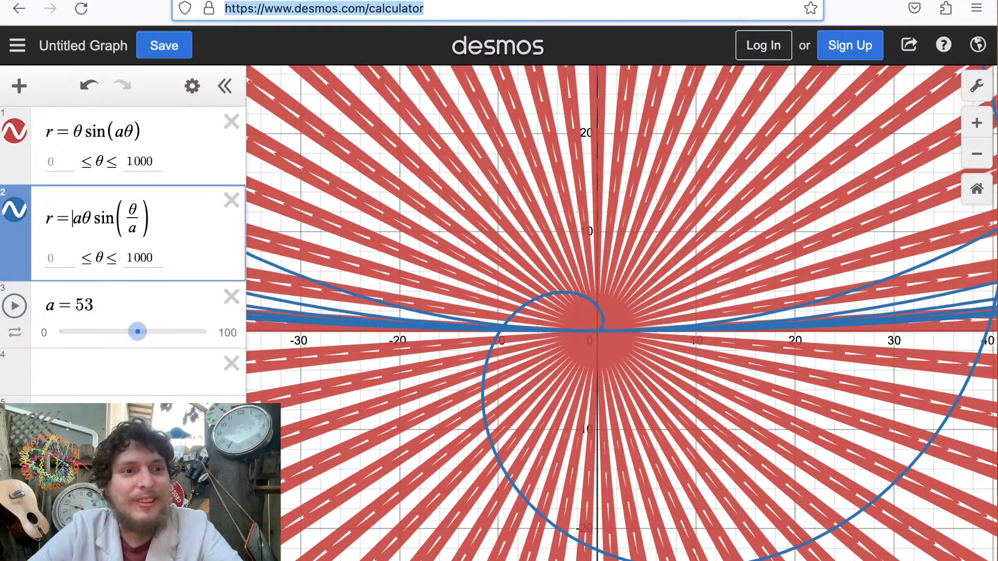
click(335, 0)
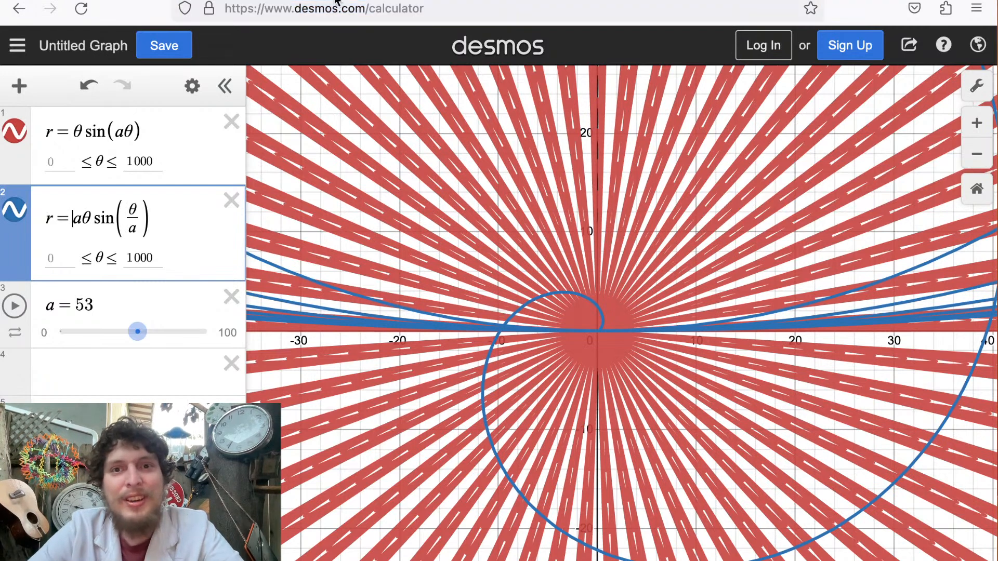
click(381, 7)
key(Return)
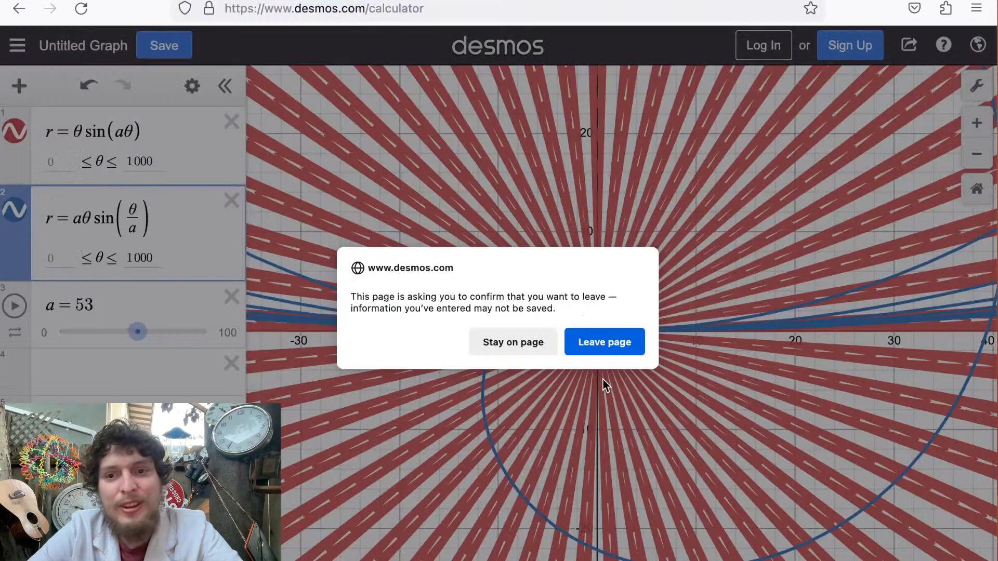
click(616, 347)
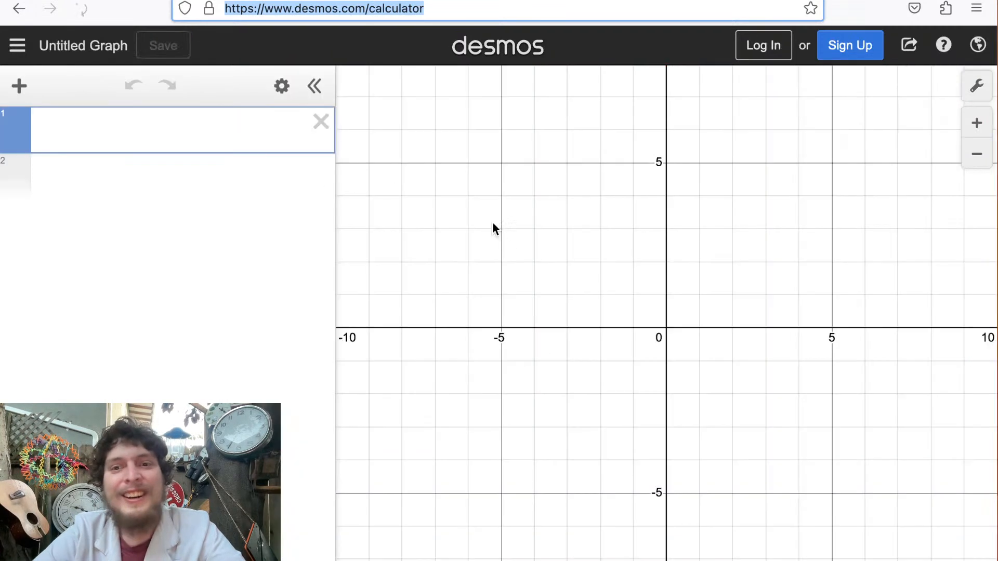
Enter the polar equation r = aθ sin(a/(θ)) in the first expression line, correcting the false starts.
click(173, 128)
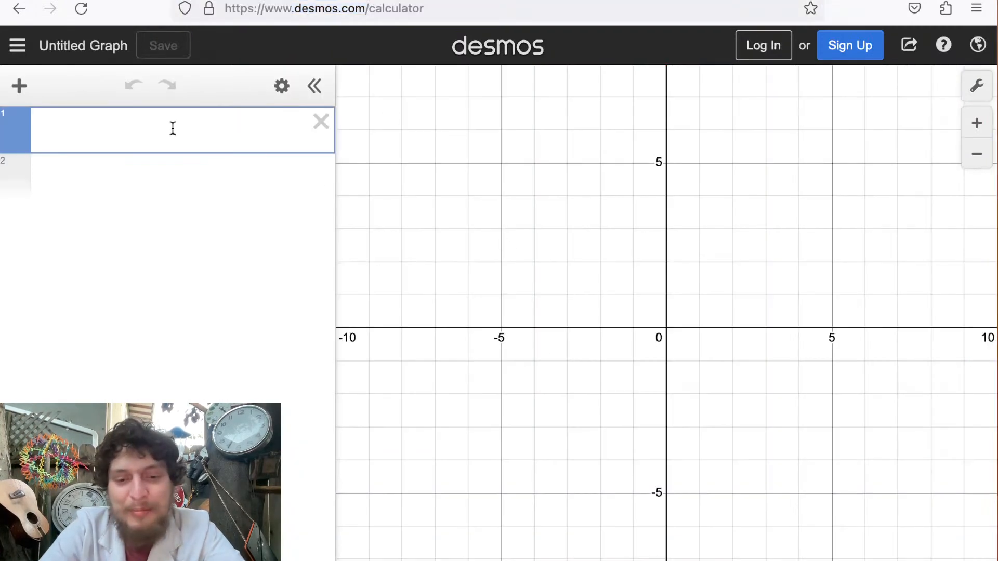
text(r=a sin()
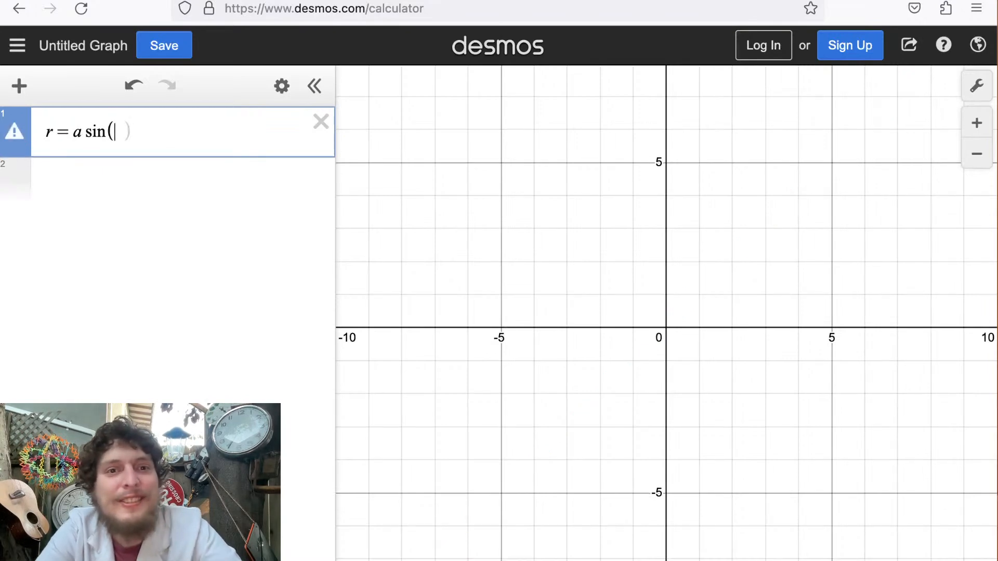
key(BackSpace)
key(BackSpace)
key(BackSpace)
key(BackSpace)
text(theta()
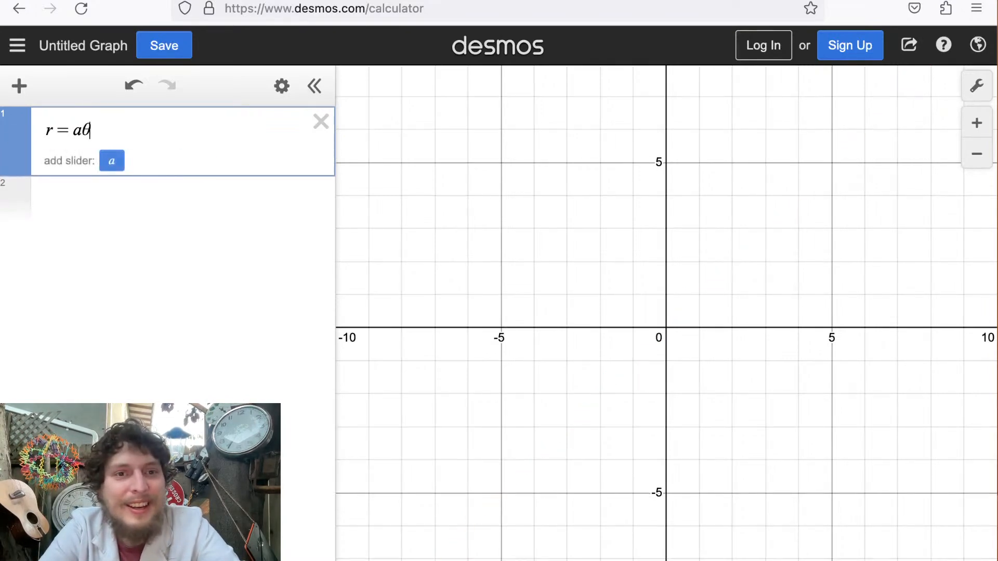
text(sina)
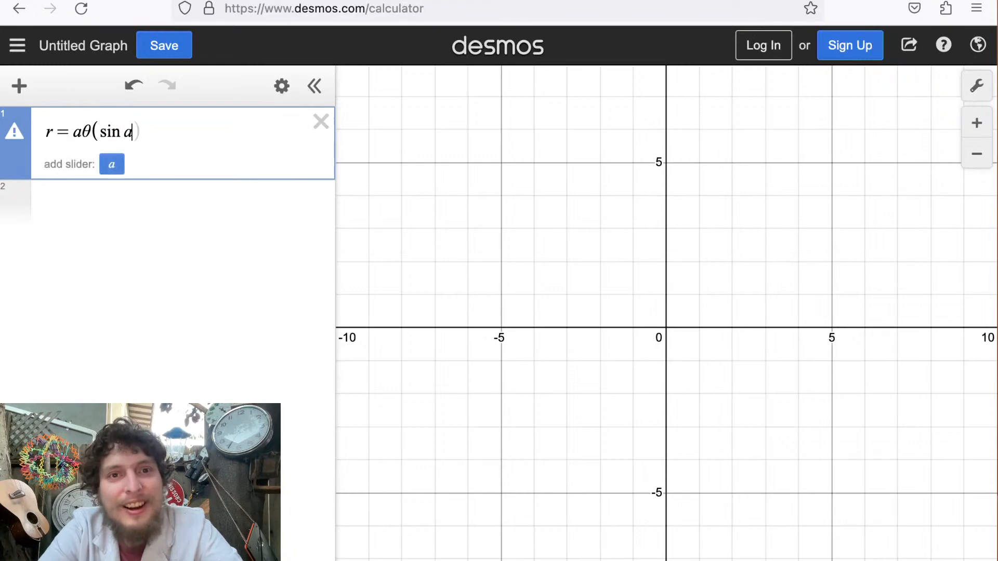
key(BackSpace)
key(BackSpace)
key(BackSpace)
key(BackSpace)
key(BackSpace)
text(sin(a/(theta))
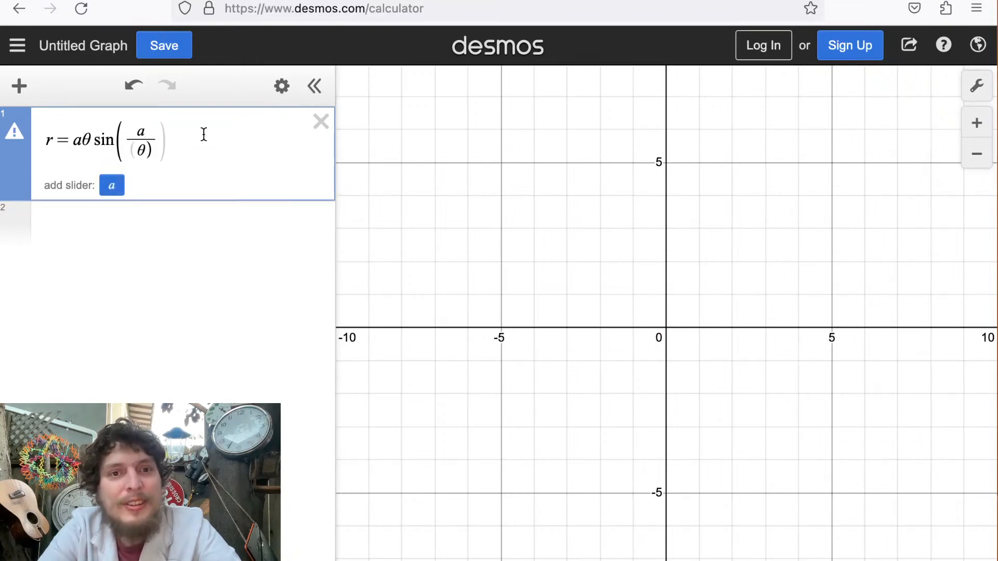
Remove the brackets around θ so the equation reads r = aθ sin(a/θ), and add a slider for a.
key(BackSpace)
key(Right)
text(()
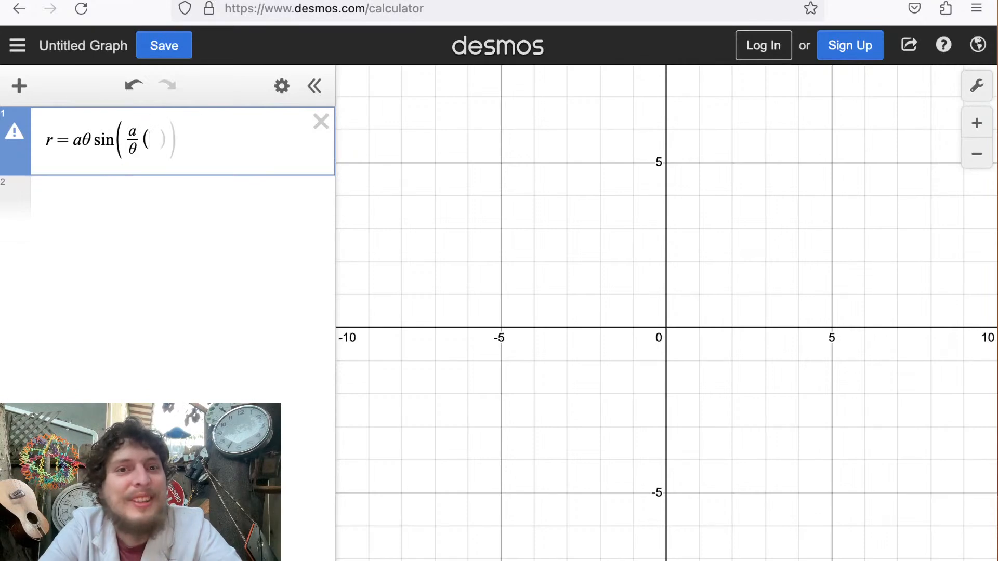
key(BackSpace)
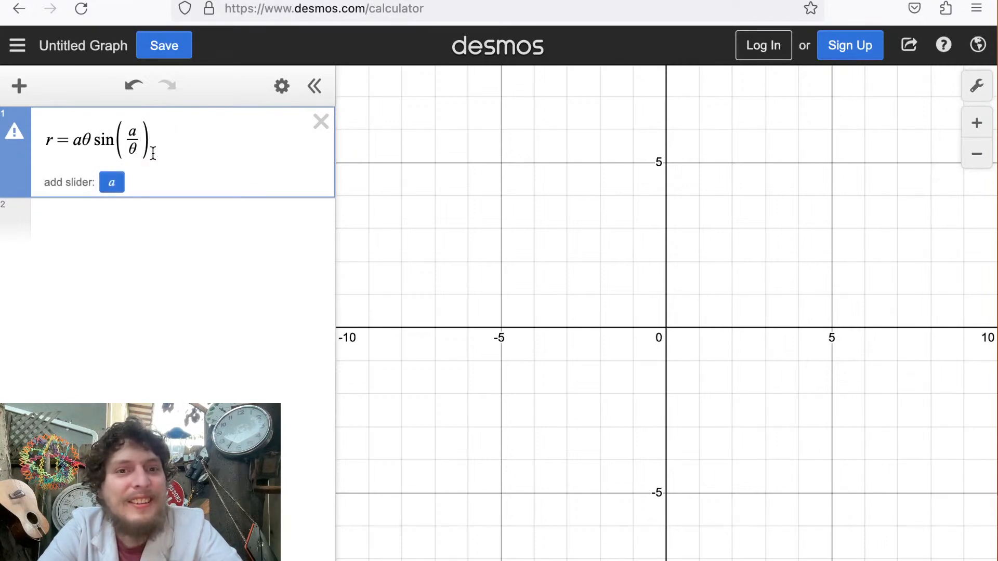
click(87, 226)
click(112, 182)
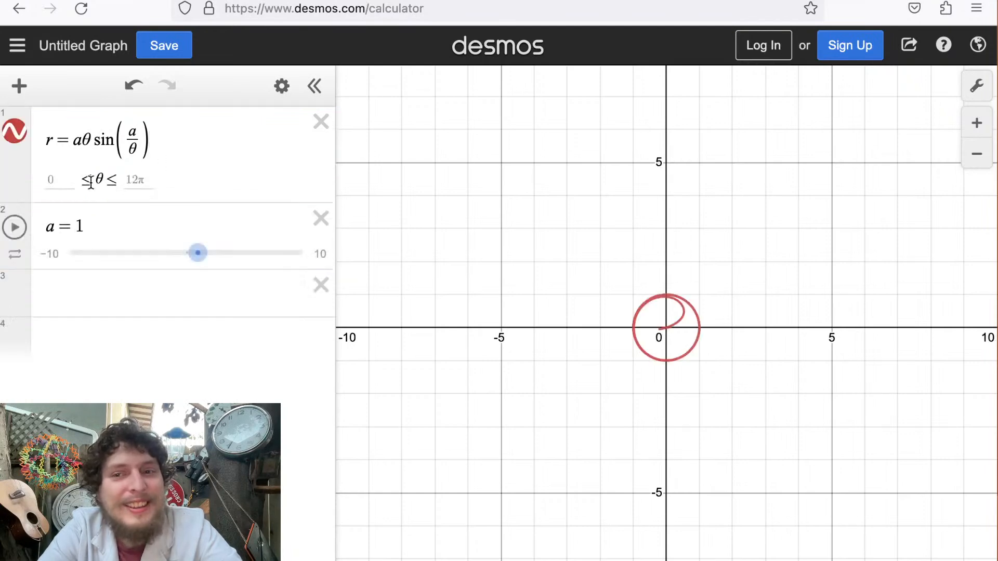
Set the upper θ limit of the r = aθ sin(a/θ) curve to 1000.
click(135, 180)
text(10)
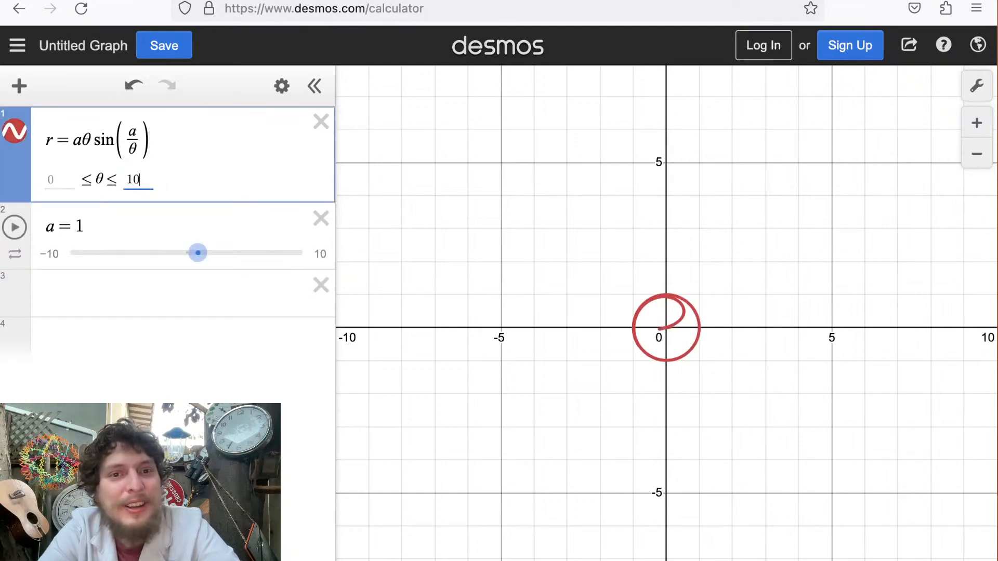
text(00)
click(134, 337)
click(678, 220)
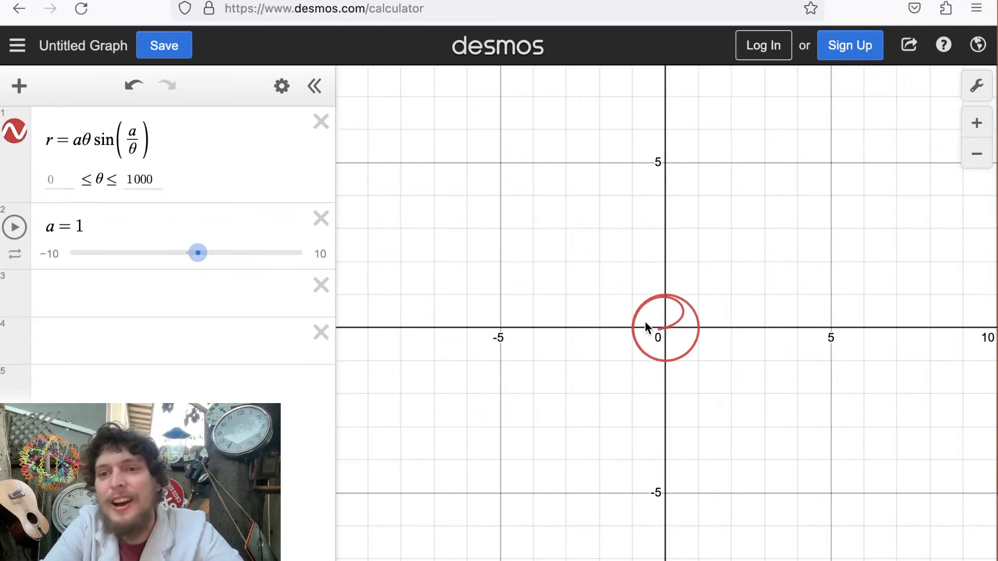
Center the curve around the origin at closer range and raise a to 4.2.
scroll(645, 327, up, 5)
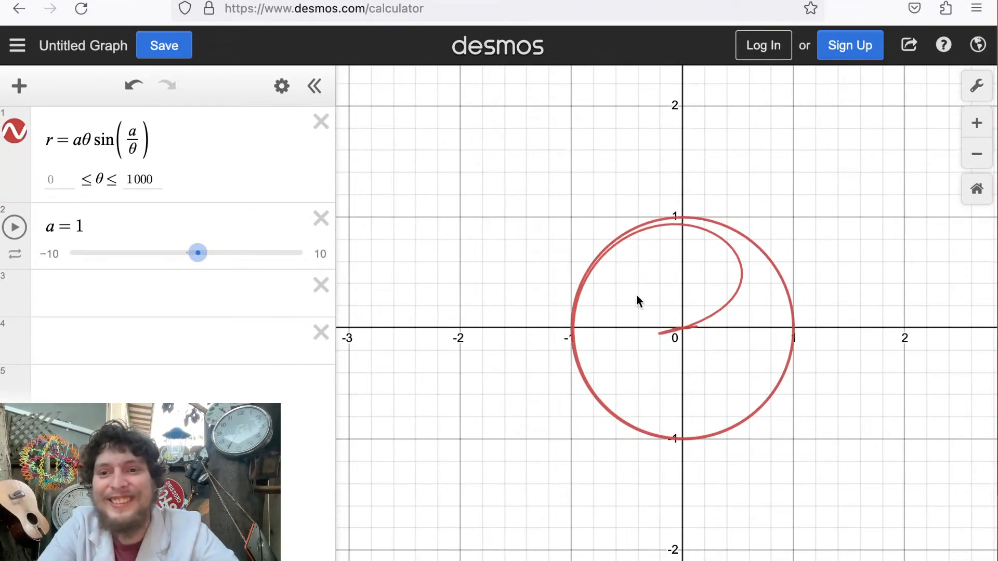
drag(639, 301, 585, 274)
drag(190, 254, 229, 262)
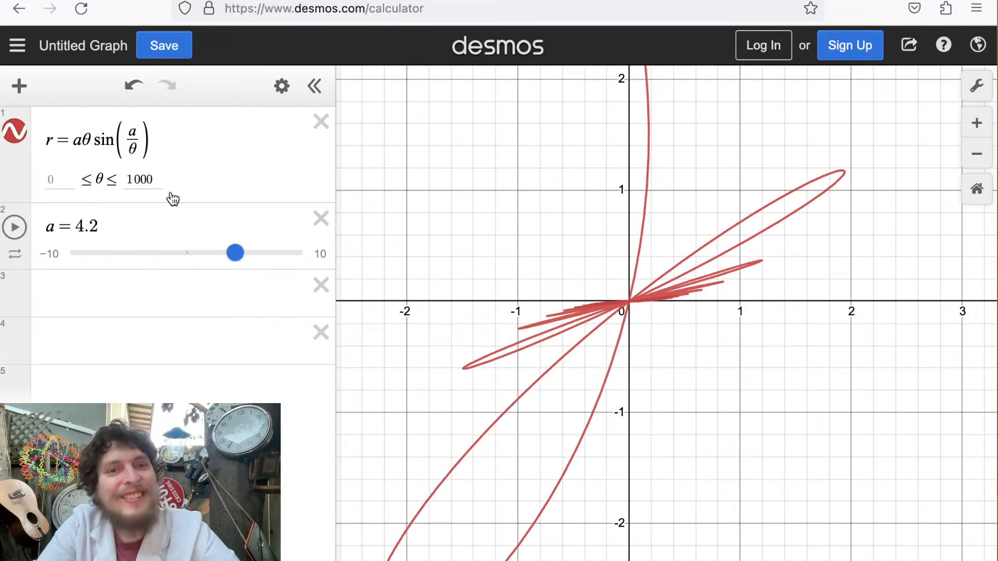
Copy the first equation into the third expression line and change it to r = aθ sin(θ/a).
drag(160, 144, 26, 138)
click(89, 292)
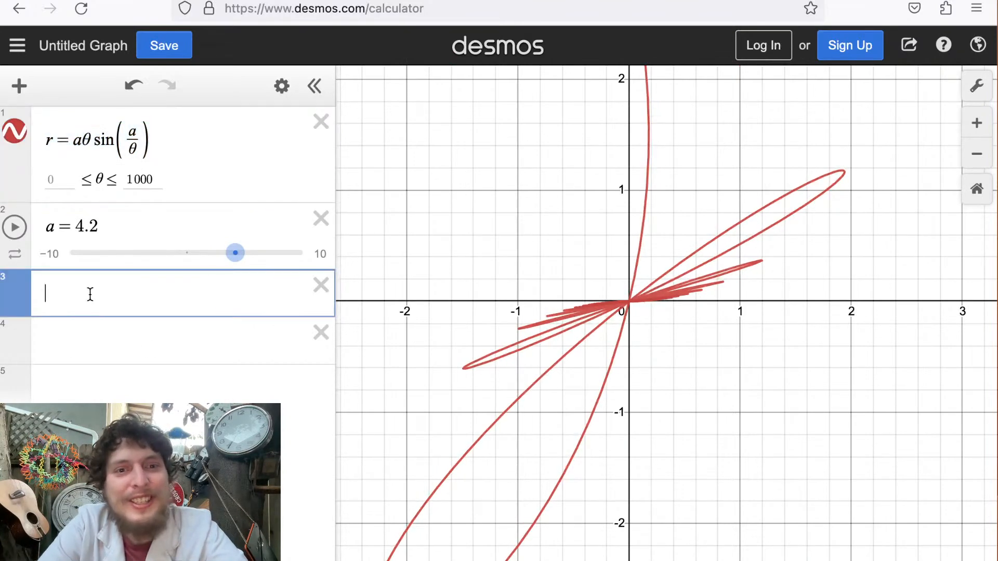
text(r=aθsin(a/θ))
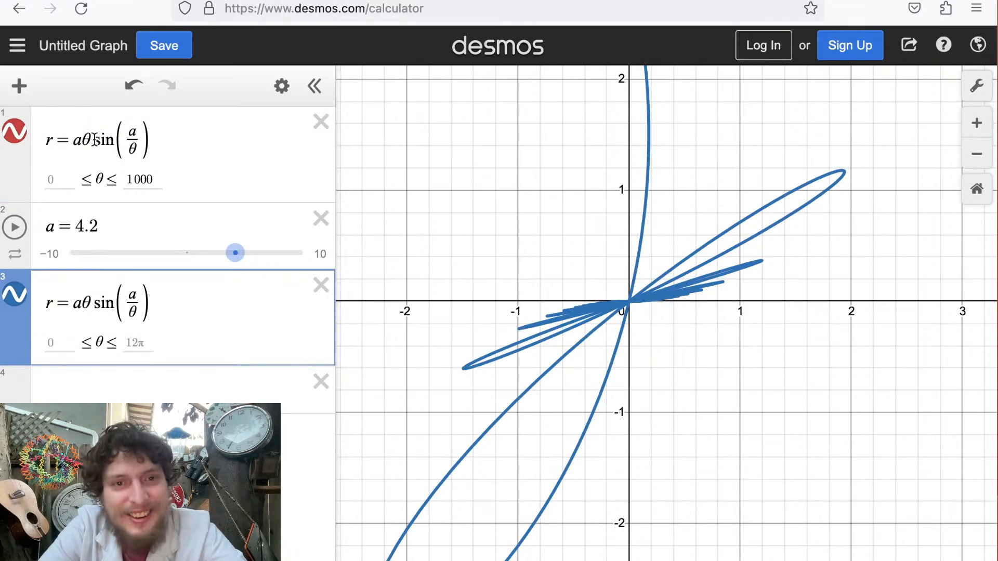
mouse_move(139, 297)
mouse_down()
mouse_move(131, 295)
mouse_move(140, 313)
mouse_up()
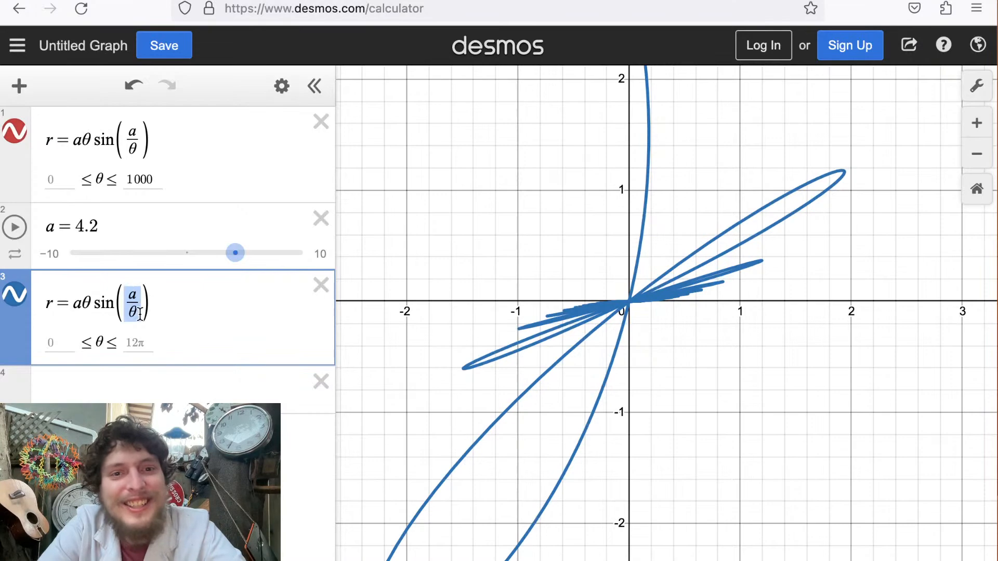
text(theta/)
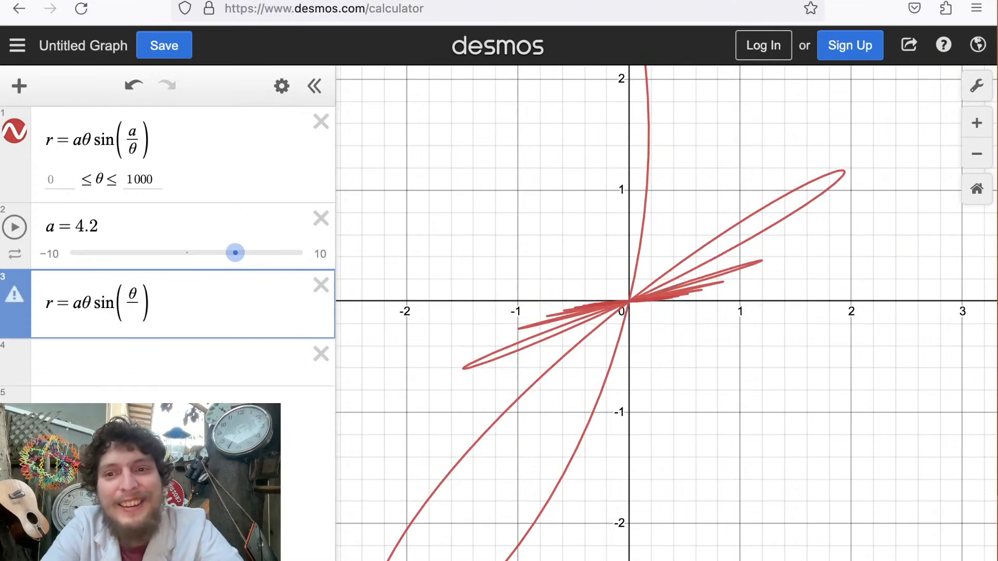
text(a)
scroll(699, 393, down, 10)
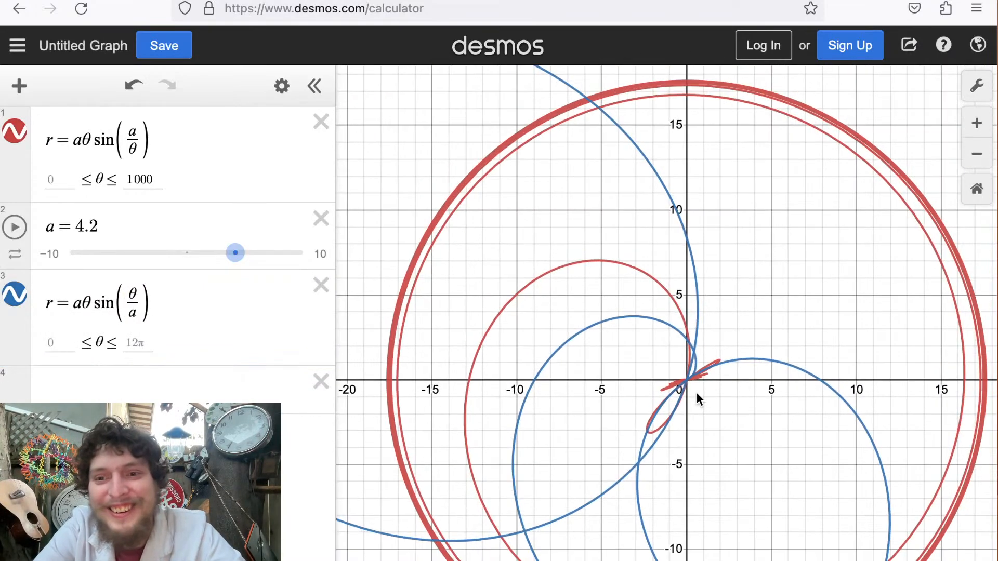
Vary a and bring it to 6.2, comparing the sin(a/θ) and sin(θ/a) curves at different scales.
drag(235, 253, 194, 268)
drag(195, 268, 262, 224)
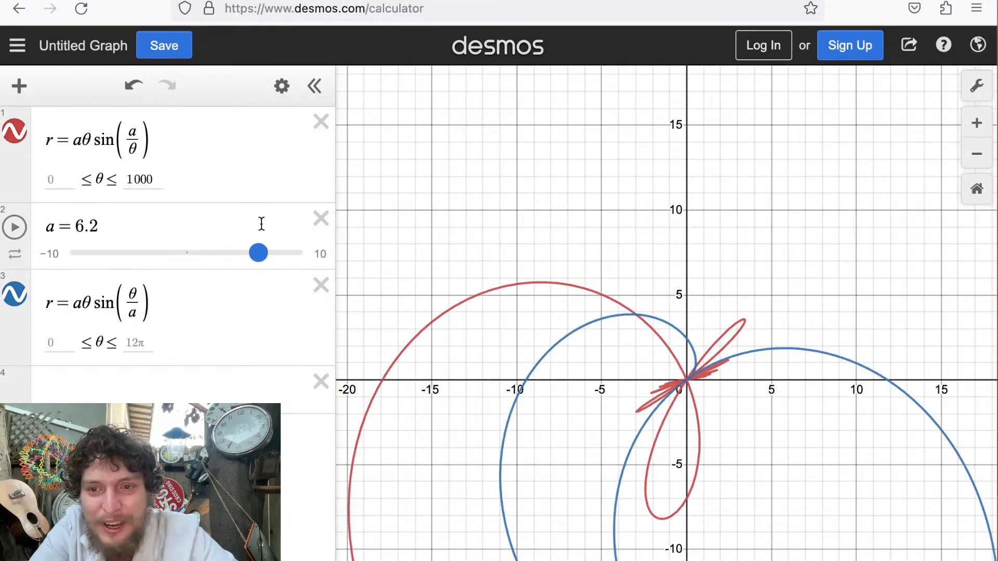
scroll(779, 437, down, 15)
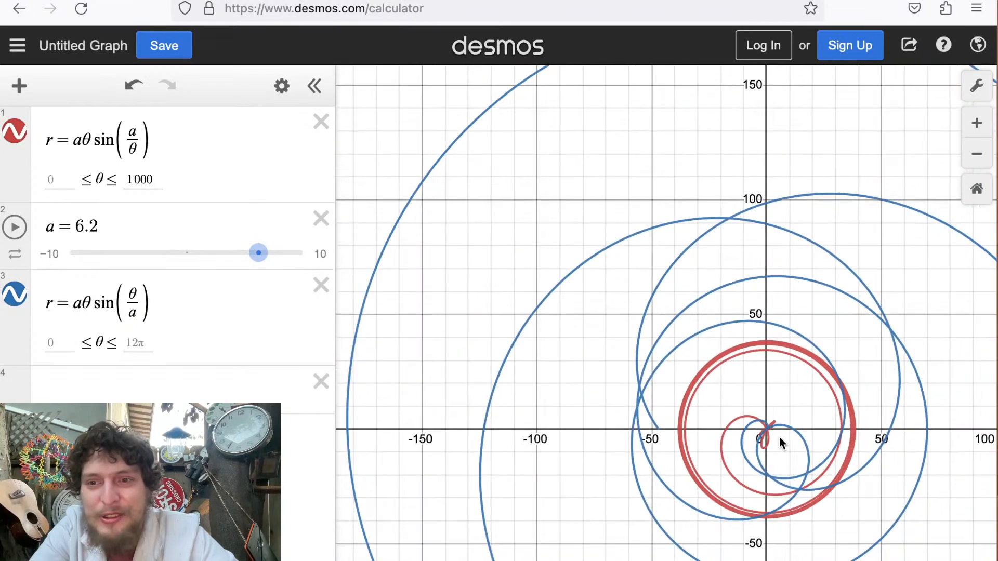
scroll(779, 438, up, 10)
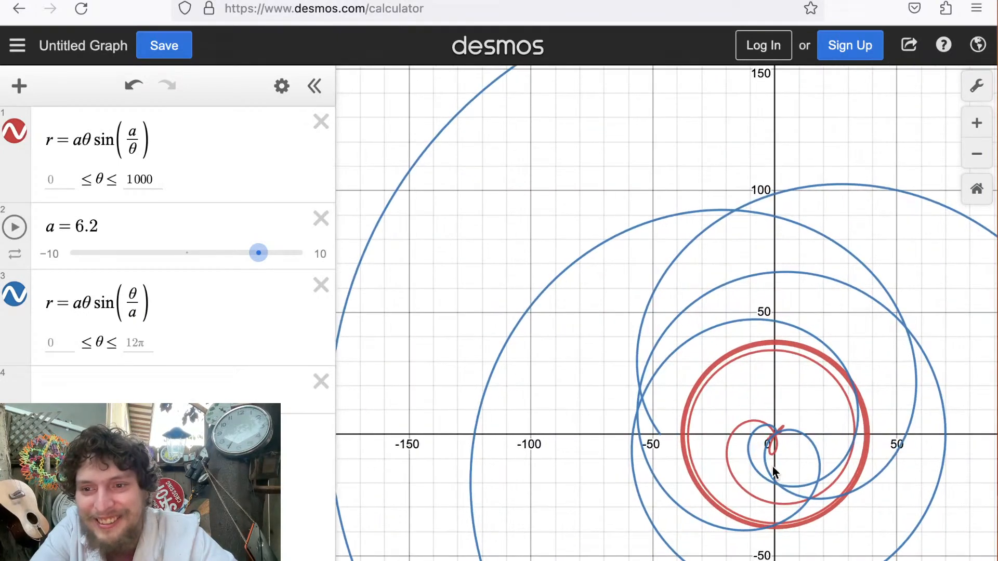
scroll(772, 465, down, 1)
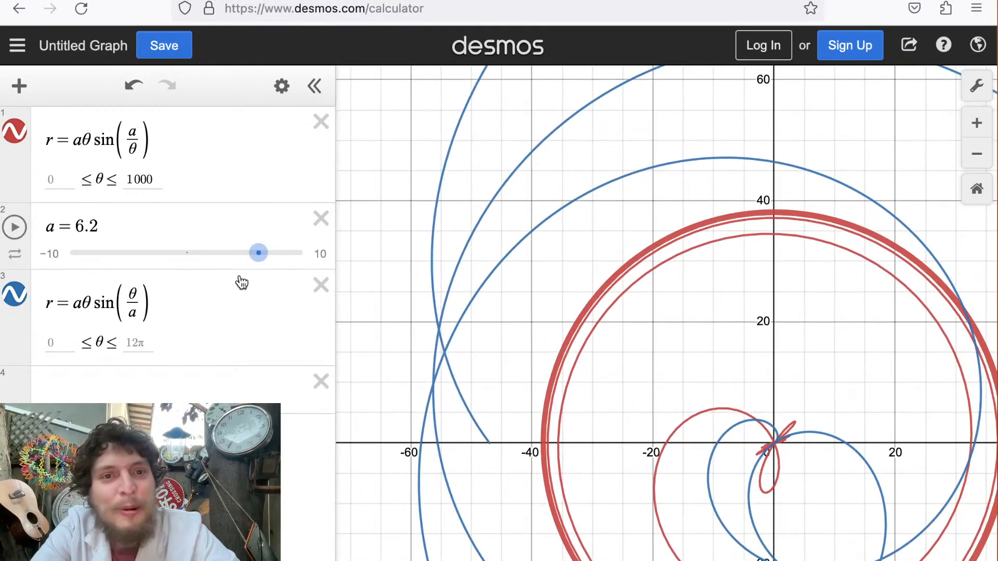
Rewrite the first equation as r = θ sin(θ), removing the leading a and the a/θ fraction.
drag(150, 311, 132, 310)
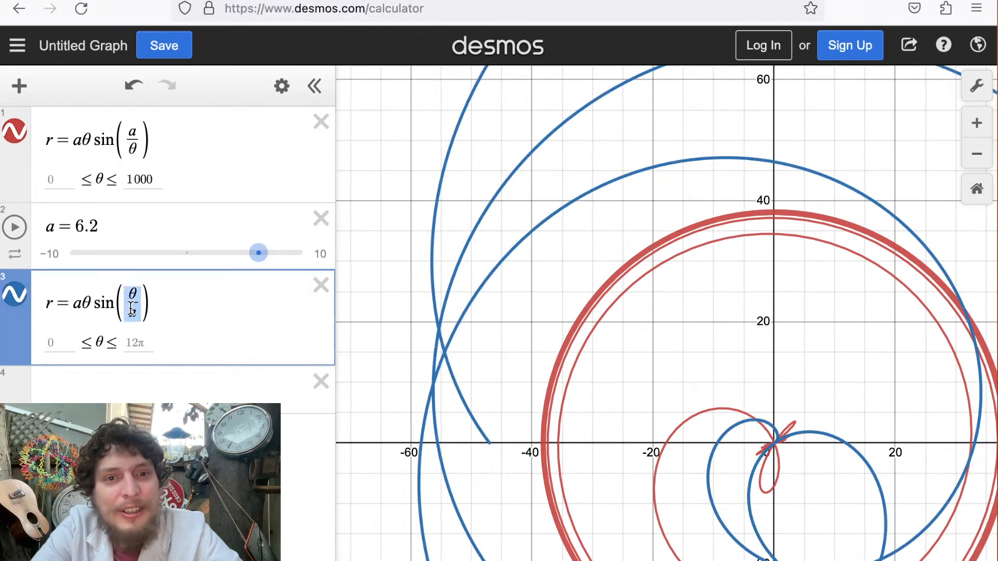
drag(144, 146, 134, 147)
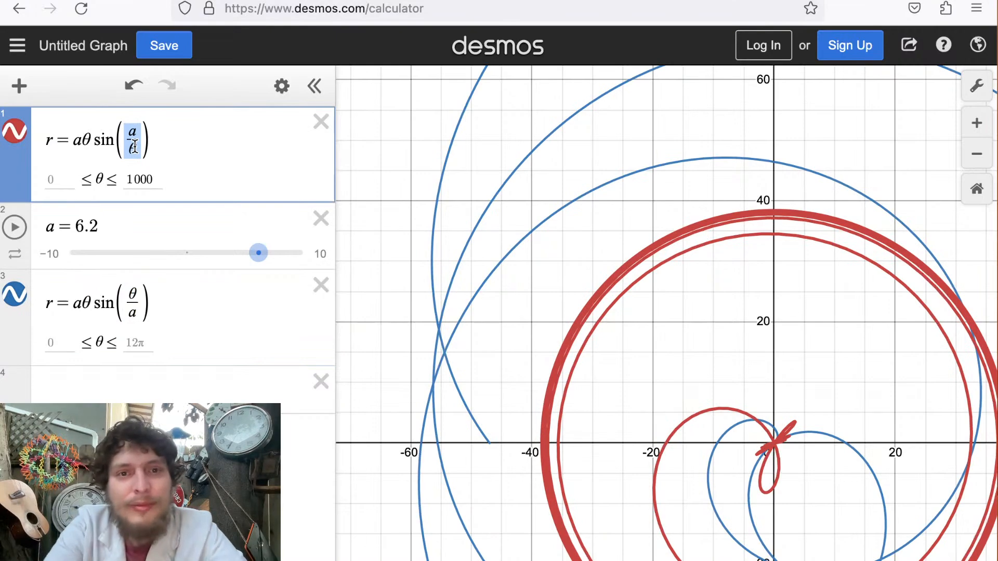
key(BackSpace)
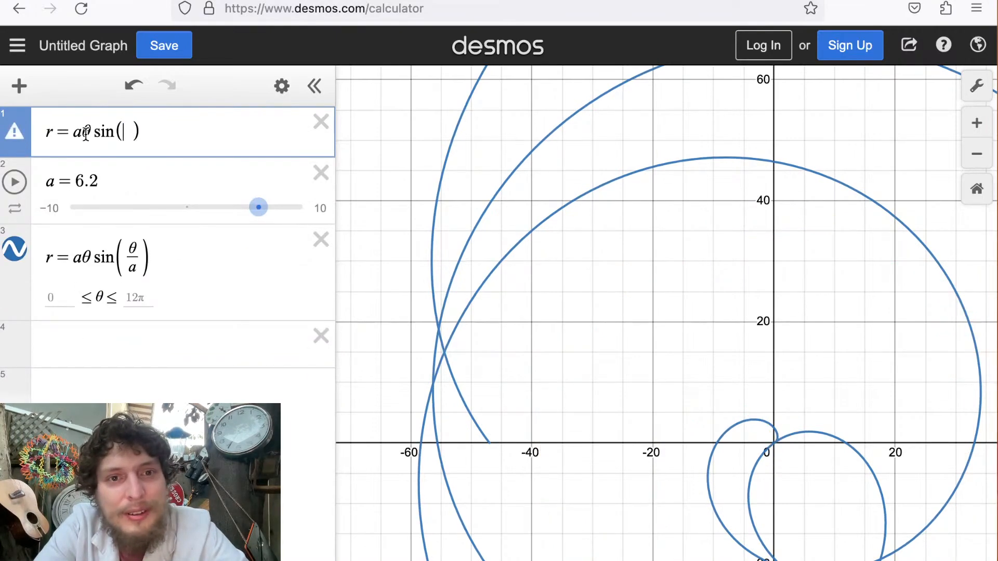
click(83, 133)
key(BackSpace)
click(117, 132)
text(ath)
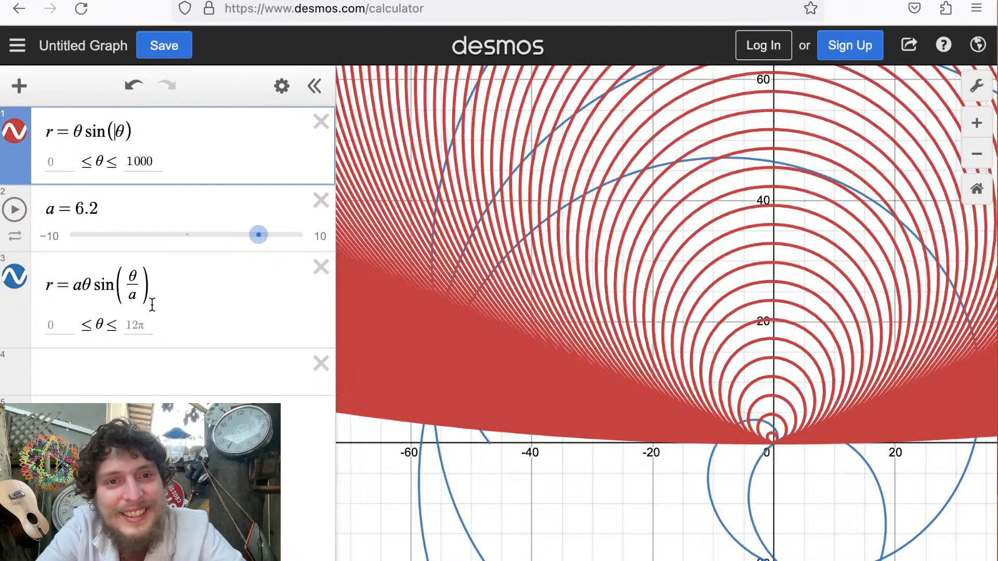
Lower a to 0.1 and multiply θ by a inside the first equation's sine, giving r = θ sin(aθ).
click(503, 419)
drag(258, 235, 193, 247)
click(109, 133)
text(a)
drag(785, 441, 681, 320)
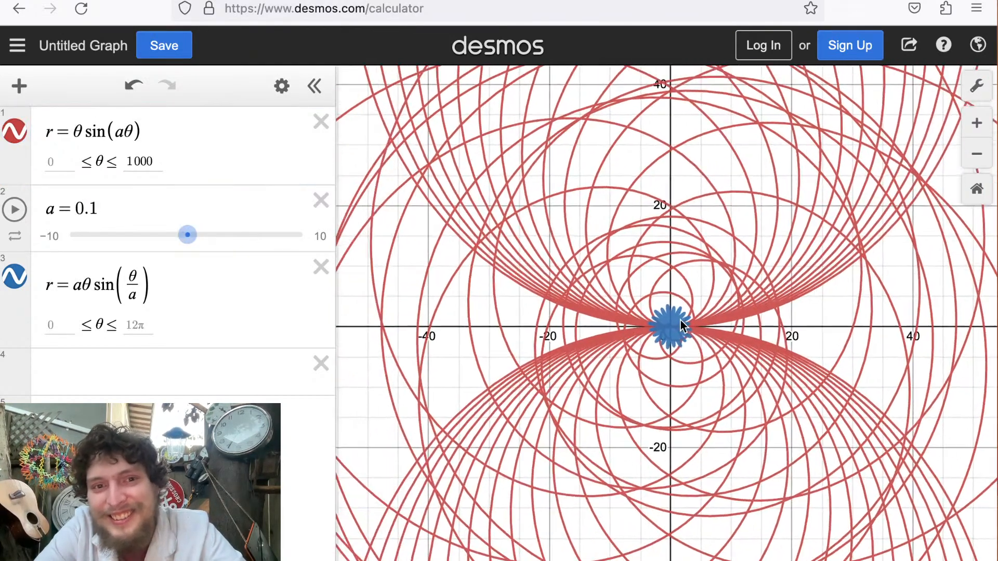
scroll(681, 320, up, 10)
scroll(394, 353, down, 5)
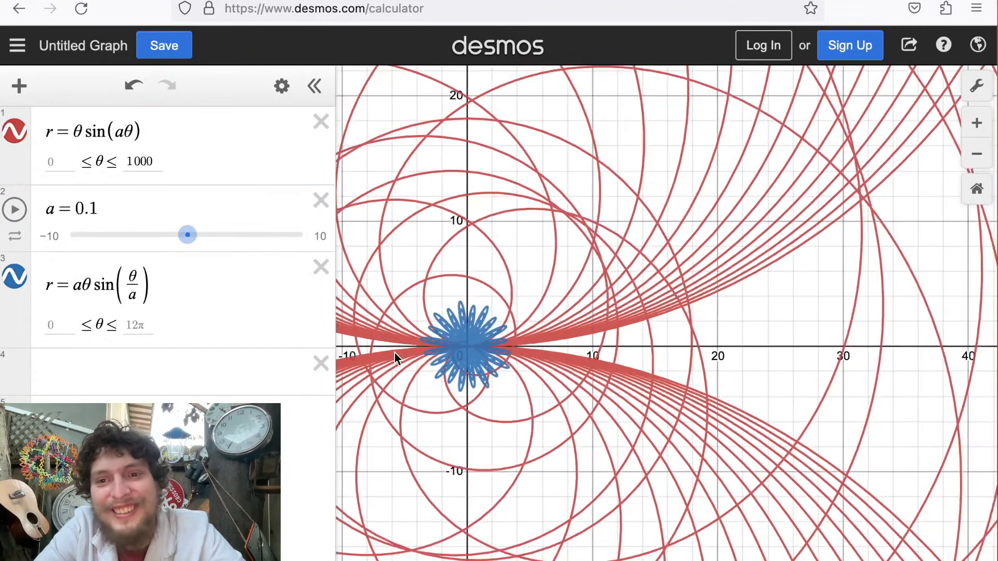
drag(397, 357, 536, 330)
Move a to −1 and on to −1.4 to compare how the two curves change.
drag(188, 237, 181, 238)
scroll(625, 297, down, 3)
scroll(624, 297, down, 5)
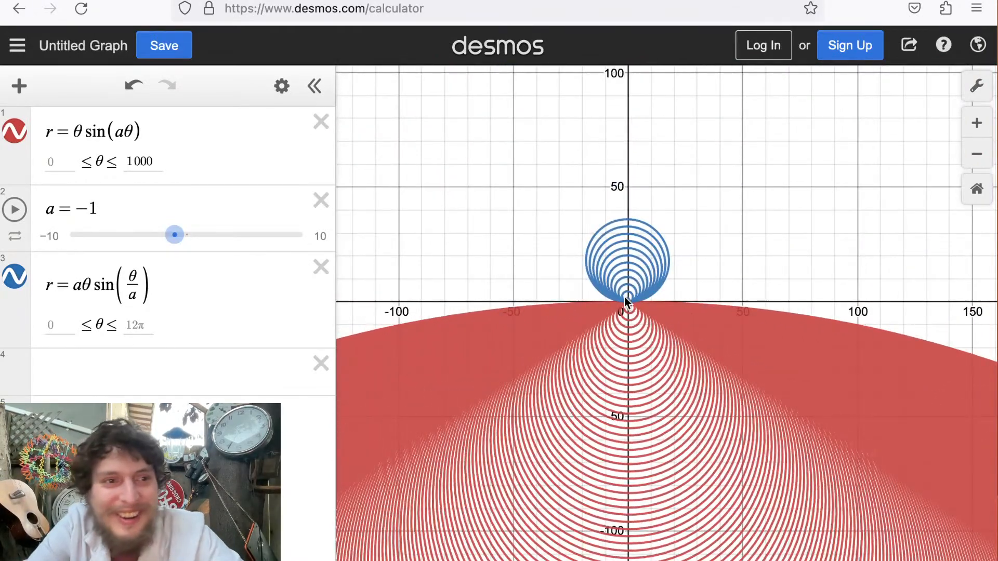
scroll(624, 297, up, 5)
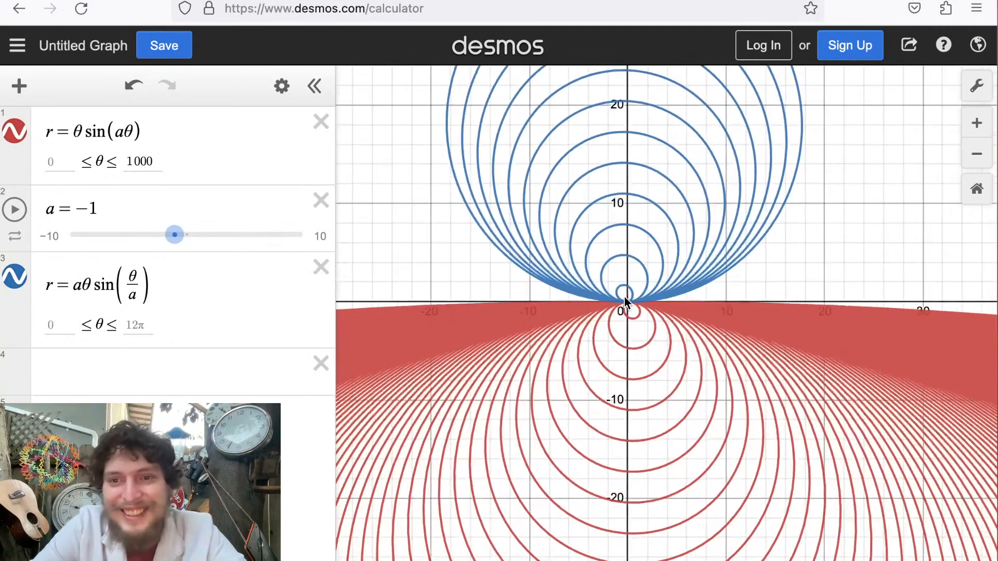
drag(624, 297, 675, 283)
mouse_move(183, 240)
mouse_down()
mouse_move(197, 239)
mouse_move(177, 240)
mouse_up()
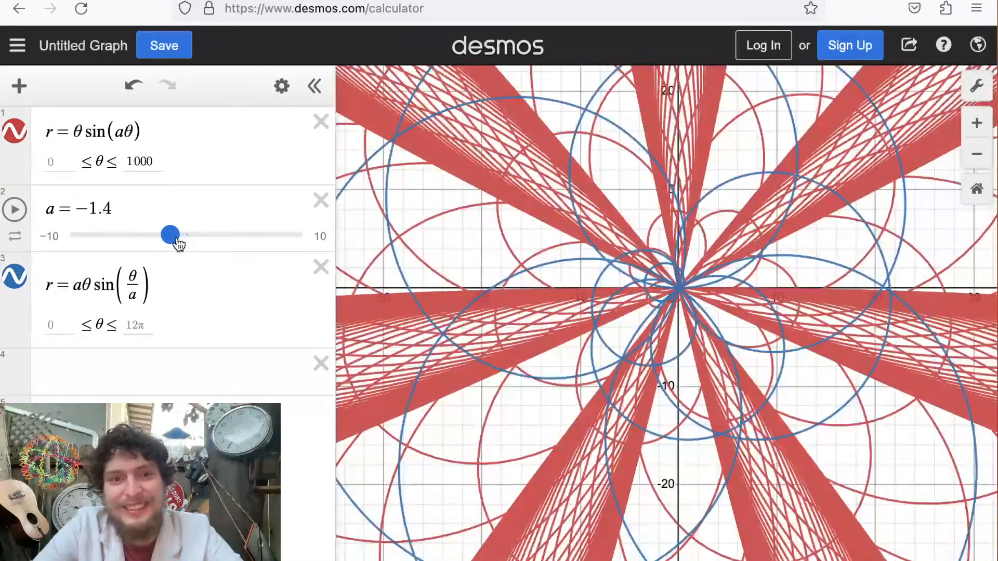
Set the upper θ limit of the r = aθ sin(θ/a) curve to 1000 and change a to −2.
click(141, 318)
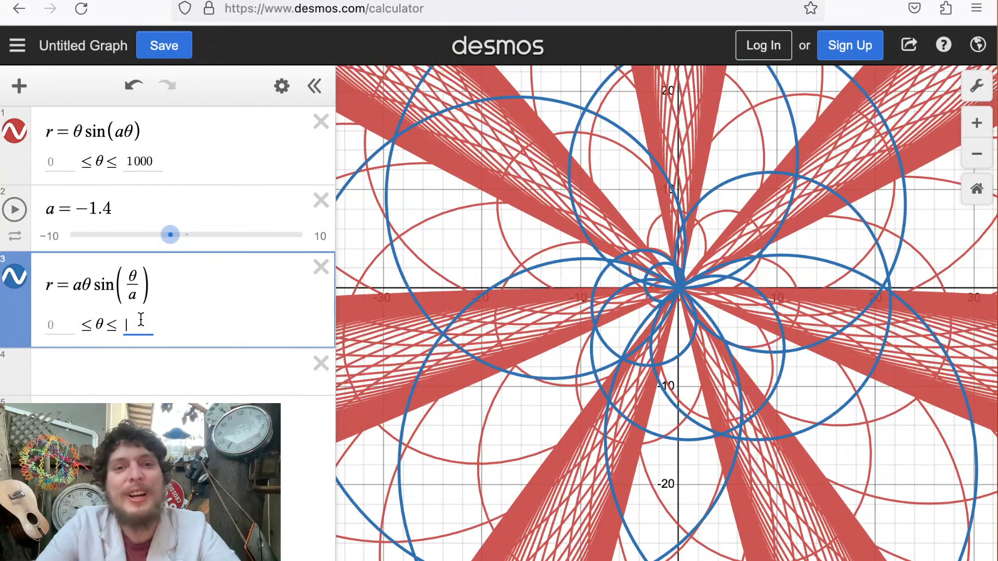
text(1000)
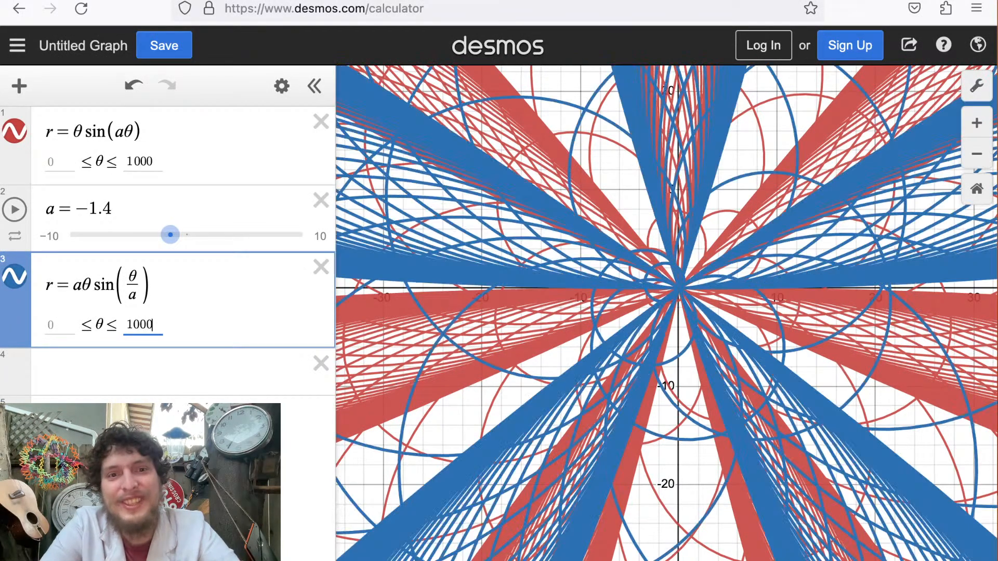
click(181, 367)
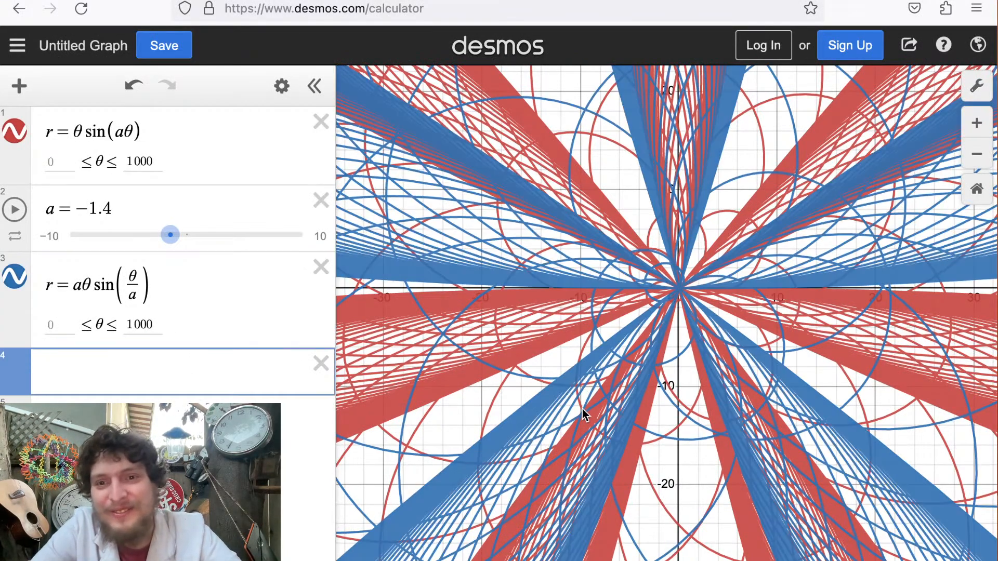
scroll(582, 409, up, 3)
scroll(582, 409, down, 4)
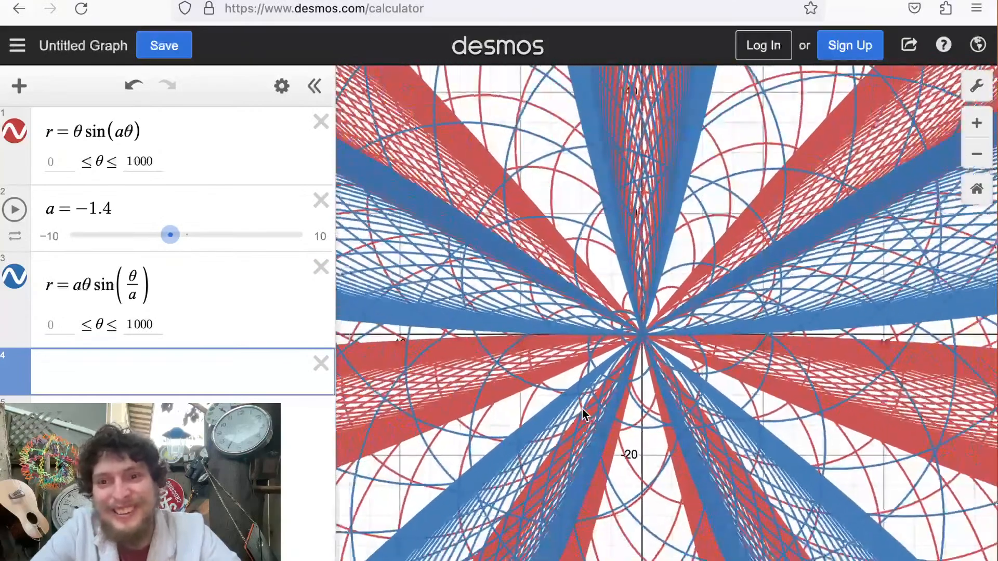
drag(171, 239, 166, 240)
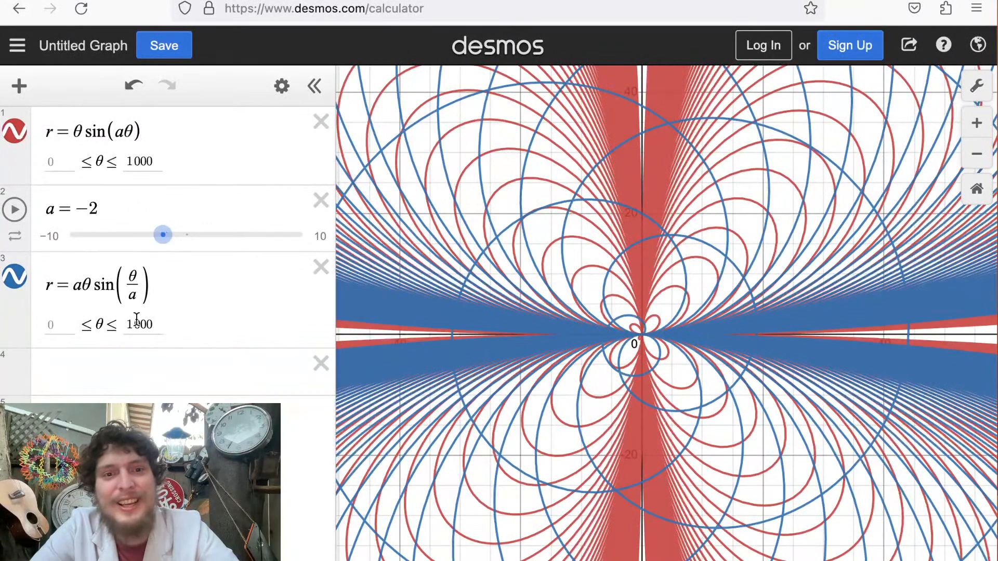
Reduce the upper θ limit of both curves to 100 and bring a to −0.1.
click(151, 326)
key(BackSpace)
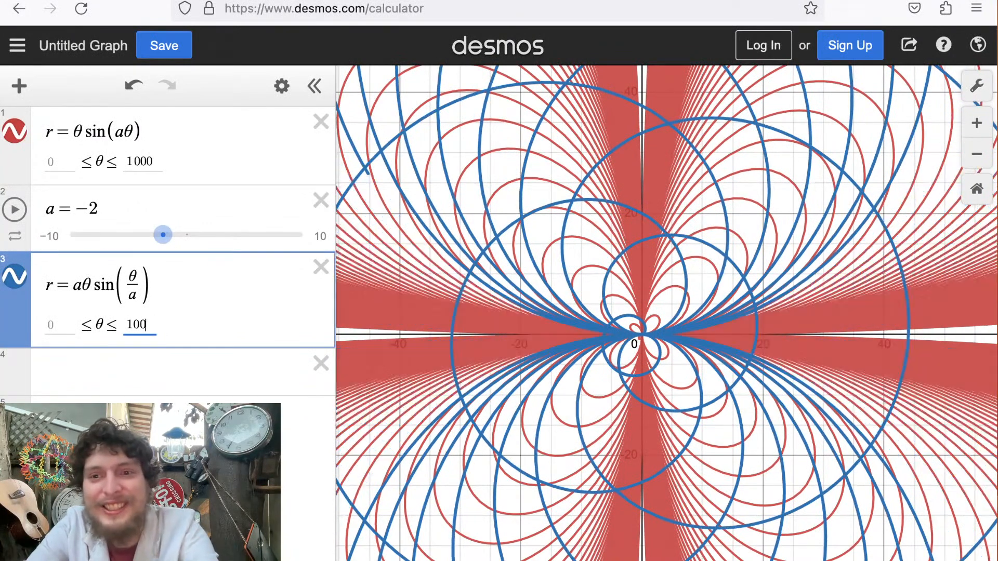
click(150, 160)
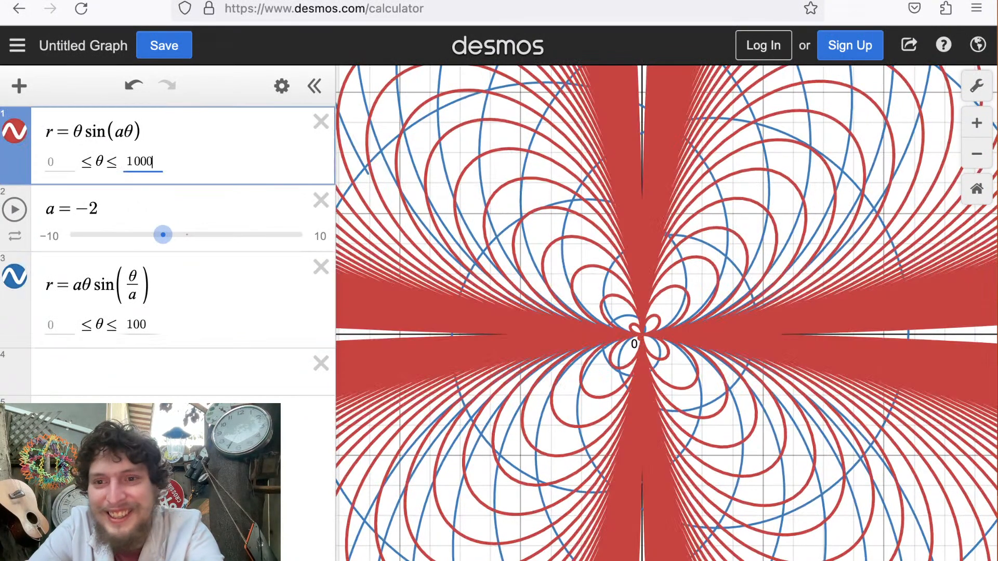
key(BackSpace)
drag(150, 242, 180, 247)
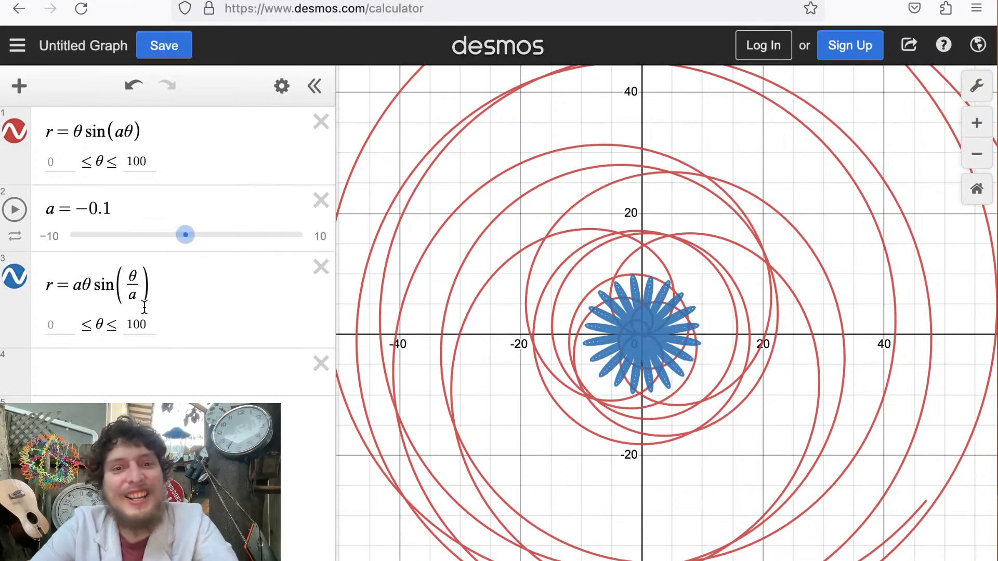
Set the upper θ limit of the r = aθ sin(θ/a) curve to 500.
click(149, 329)
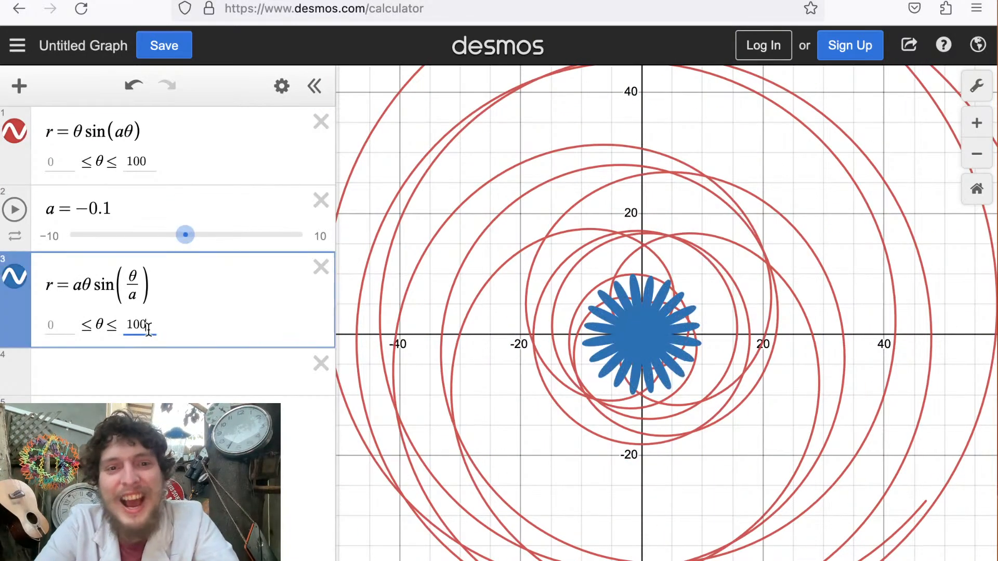
key(BackSpace)
key(BackSpace)
key(BackSpace)
text(500)
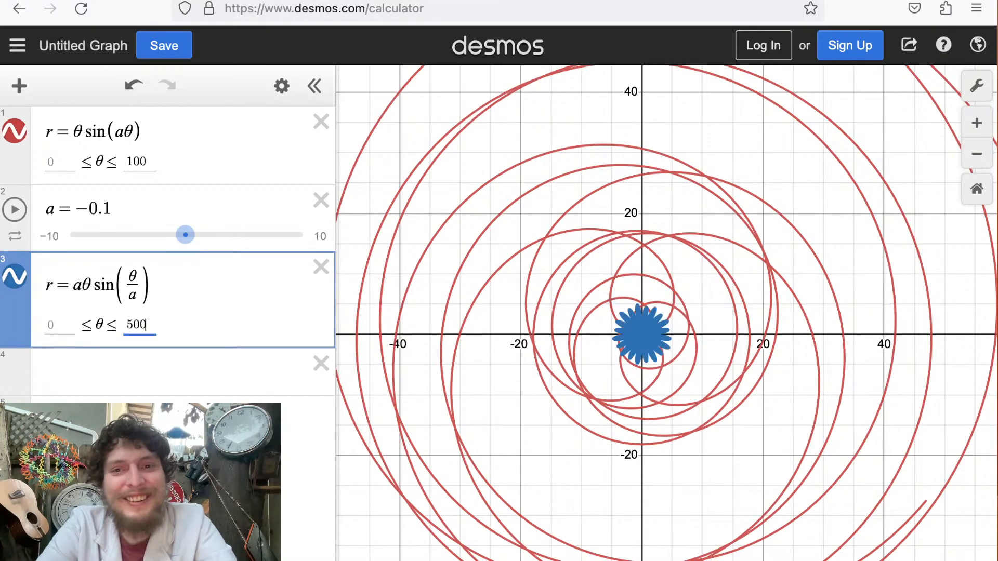
Set the lower θ limit of both curves to −500 and the upper limit of r = θ sin(aθ) to 500.
text(-500)
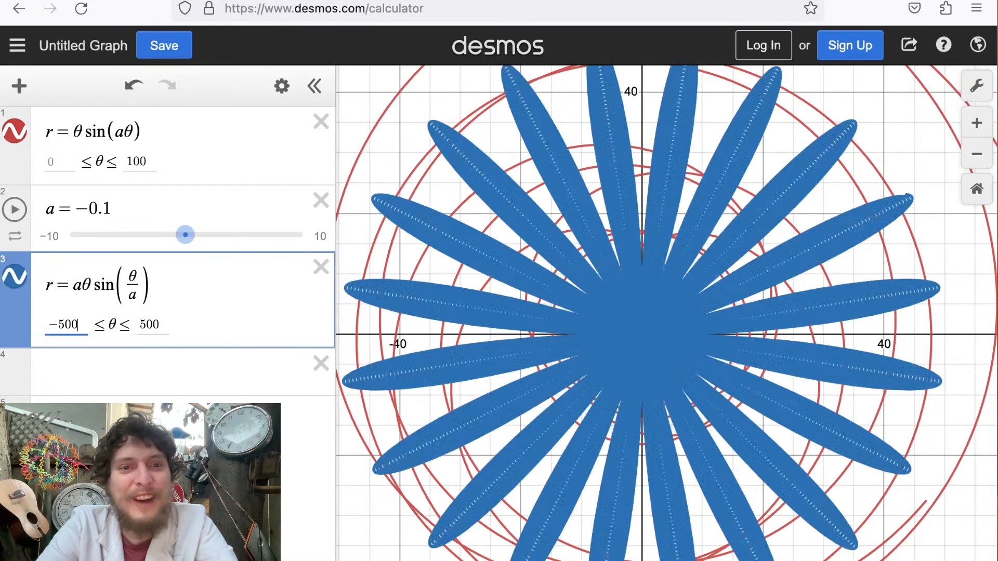
click(62, 162)
text(-500)
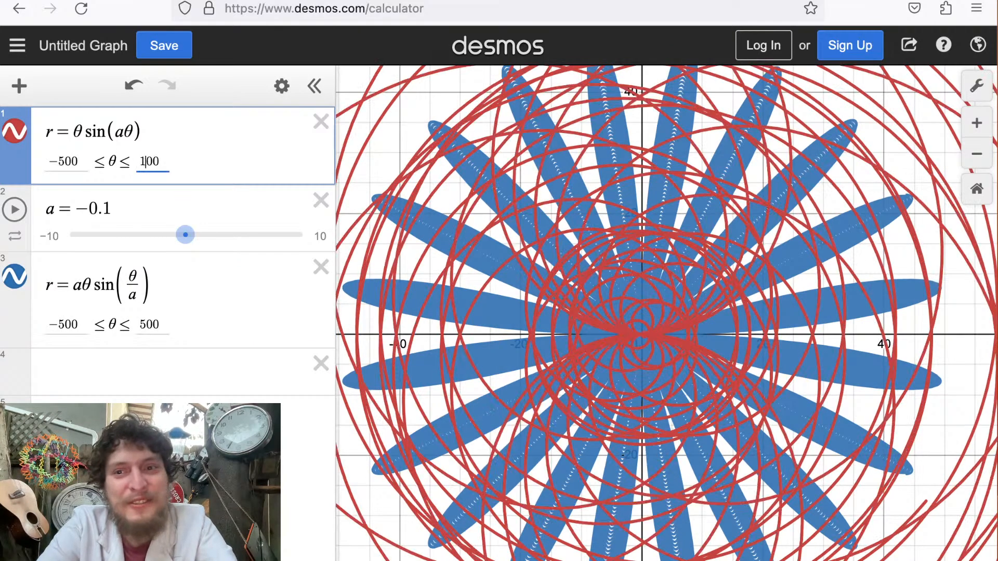
key(BackSpace)
text(5)
Move a to 5.9 to compare how densely the two curves fill the plane.
scroll(728, 385, down, 1)
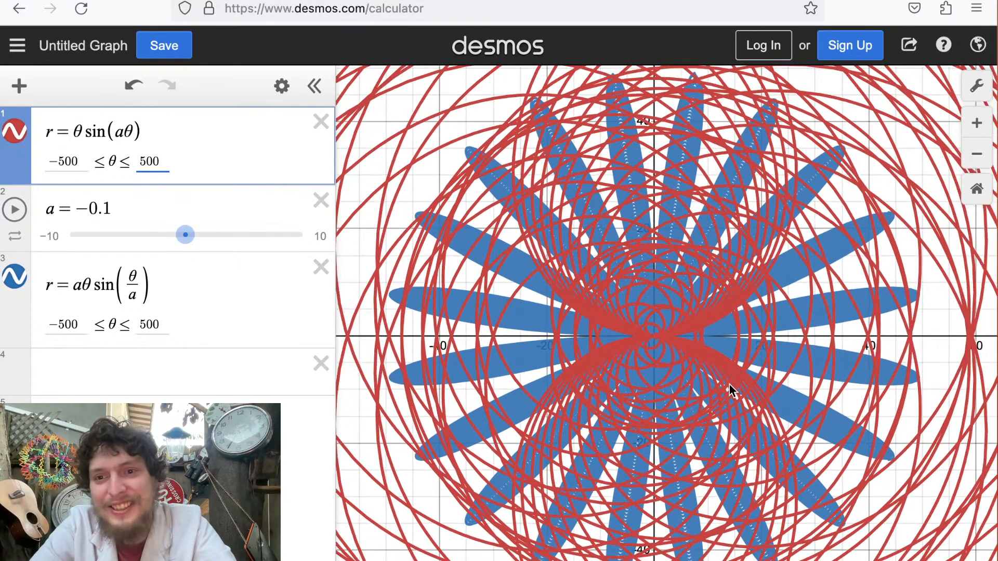
scroll(728, 384, down, 2)
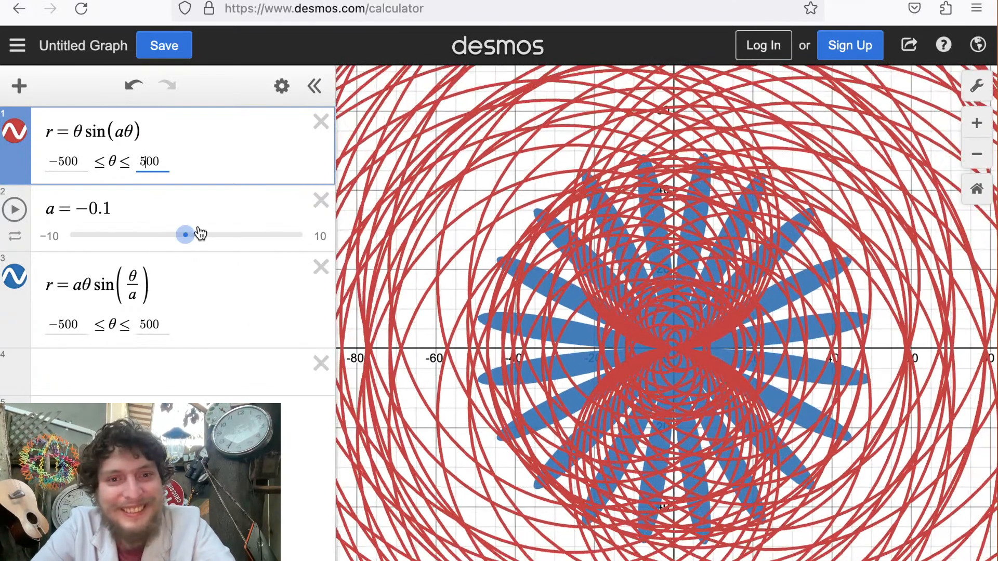
drag(181, 238, 254, 235)
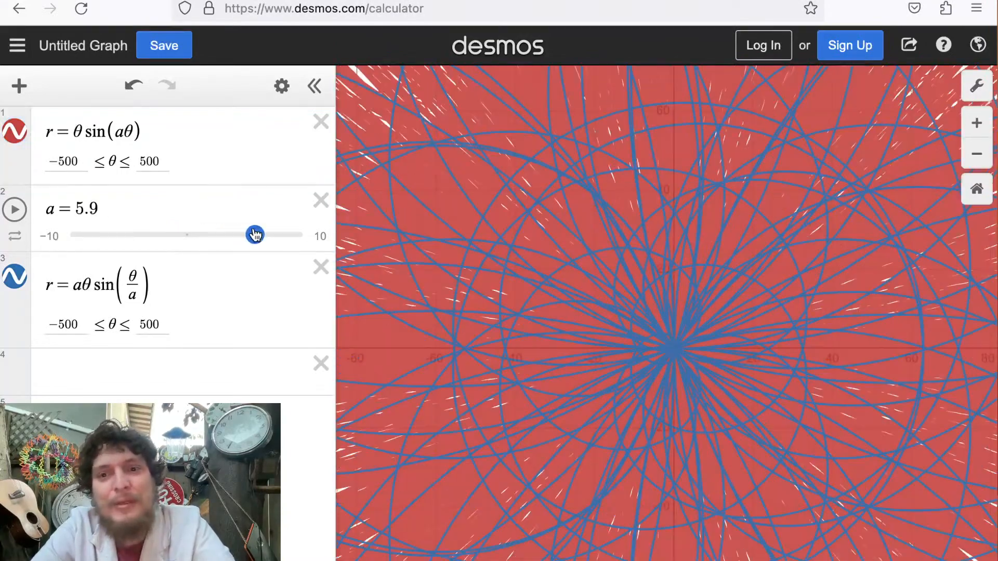
Rewrite the third expression as r = aθ and hide the r = θ sin(aθ) curve.
drag(154, 289, 61, 288)
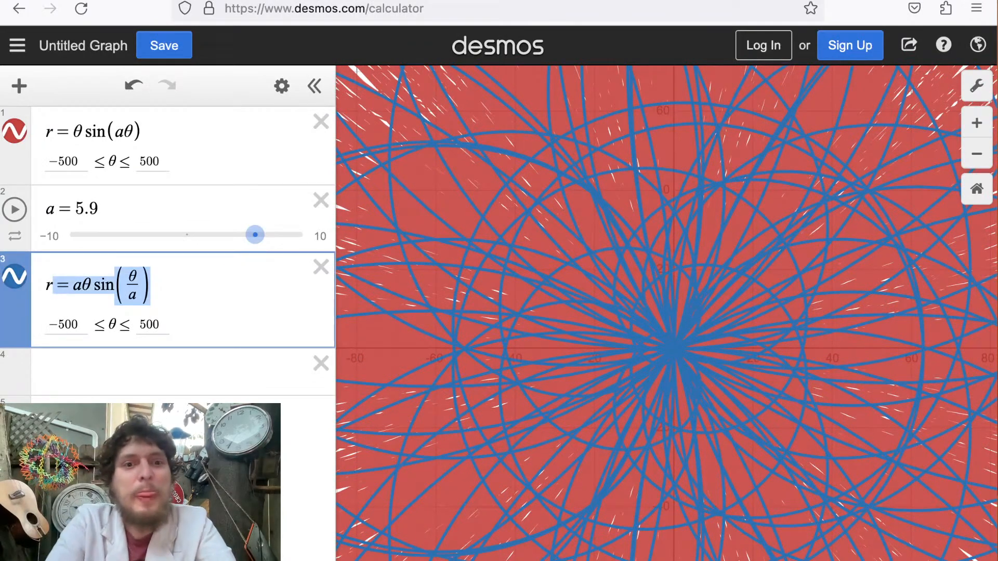
key(BackSpace)
text(=atheta)
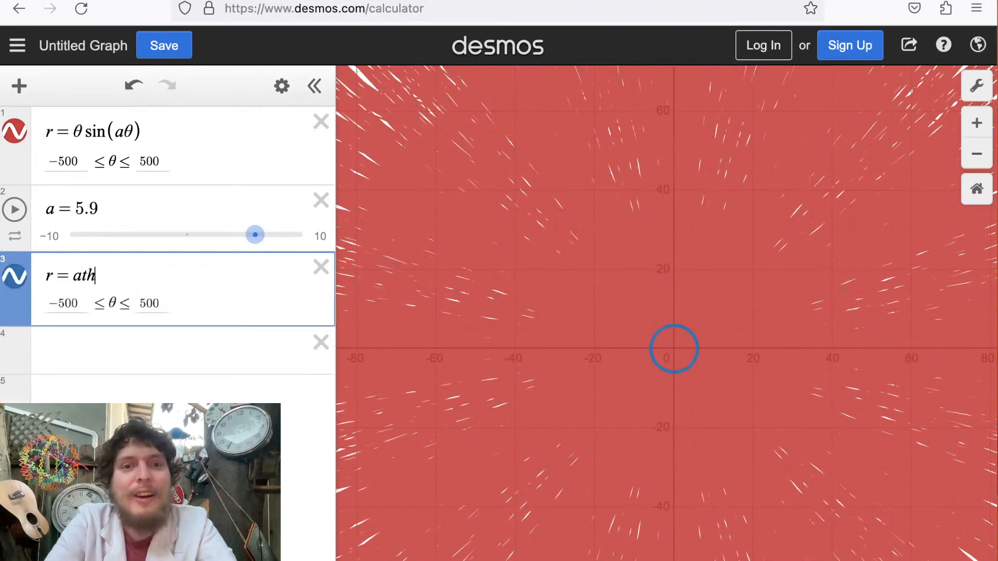
click(14, 131)
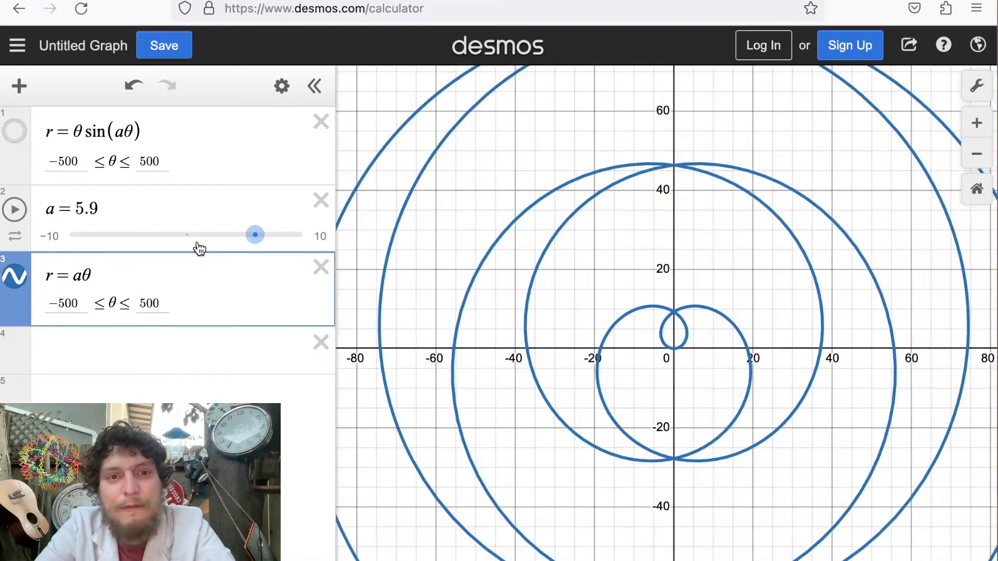
Change the third expression to r = θ(sin aθ) and set its lower θ limit to 0.
click(81, 276)
key(BackSpace)
text(theta(s)
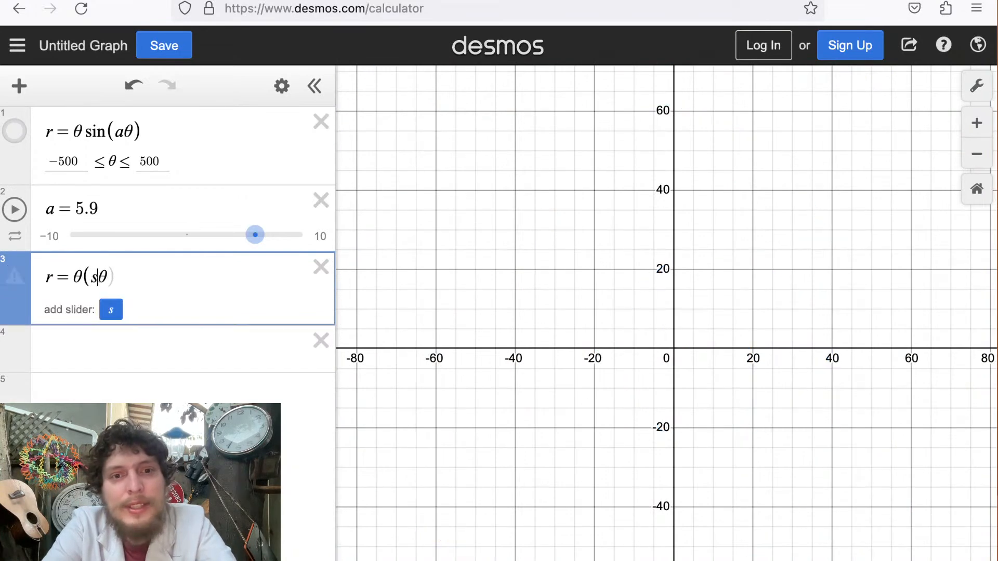
text(in a)
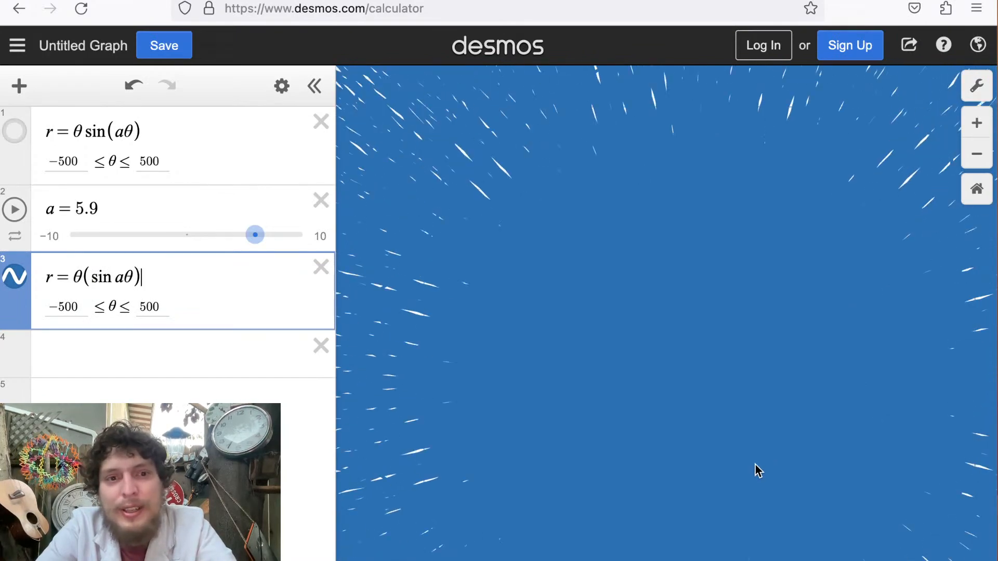
key(Tab)
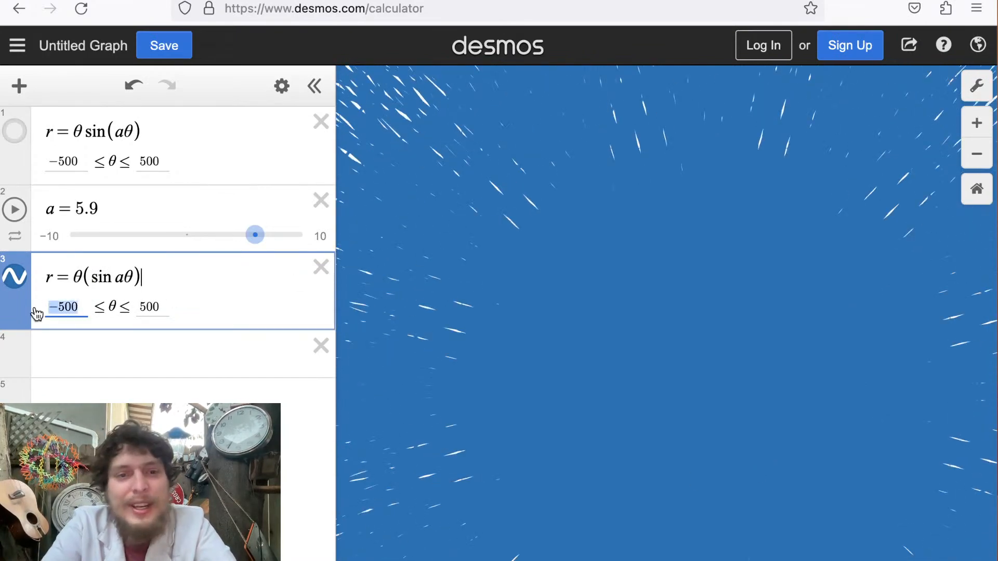
text(0)
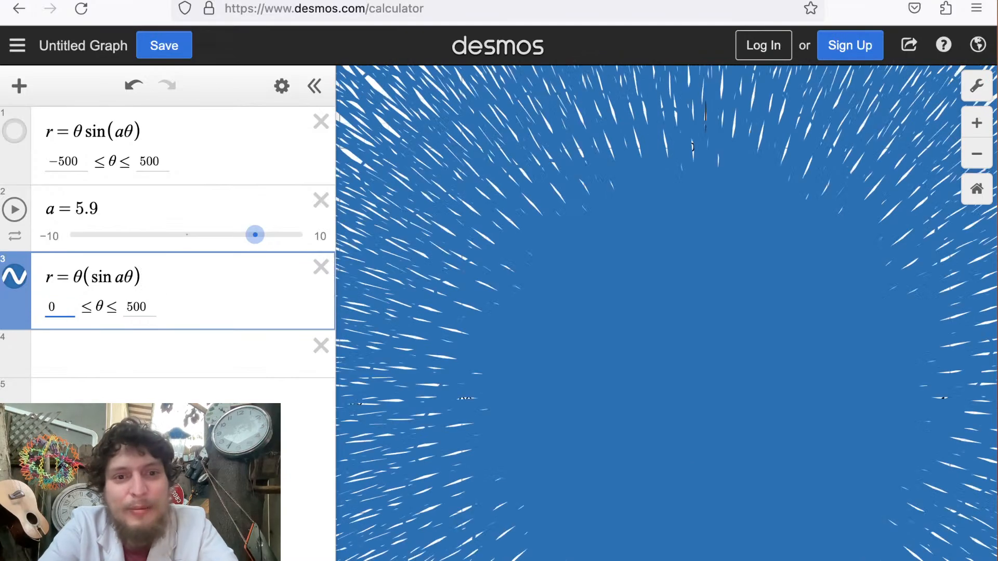
Examine the dense centre of the r = θ(sin aθ) curve at closer scales around the origin.
click(606, 374)
scroll(606, 374, up, 3)
scroll(568, 318, down, 1)
scroll(568, 315, up, 3)
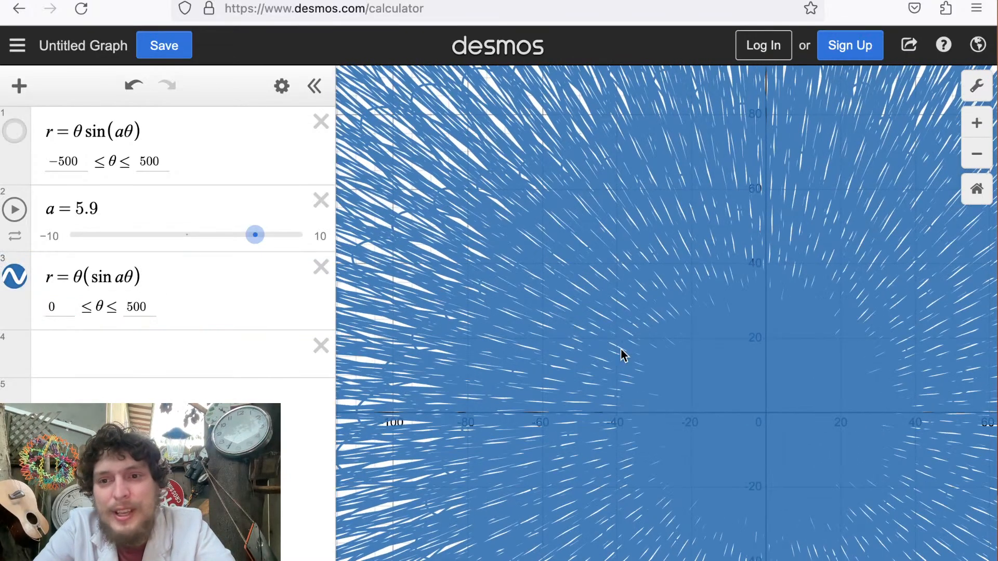
scroll(547, 301, up, 2)
scroll(547, 301, up, 2)
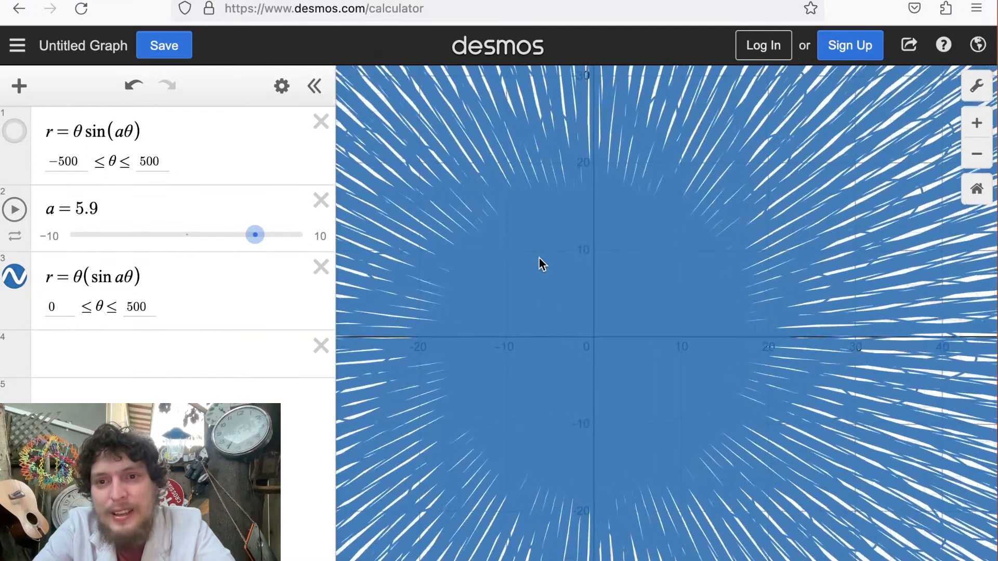
scroll(529, 289, up, 5)
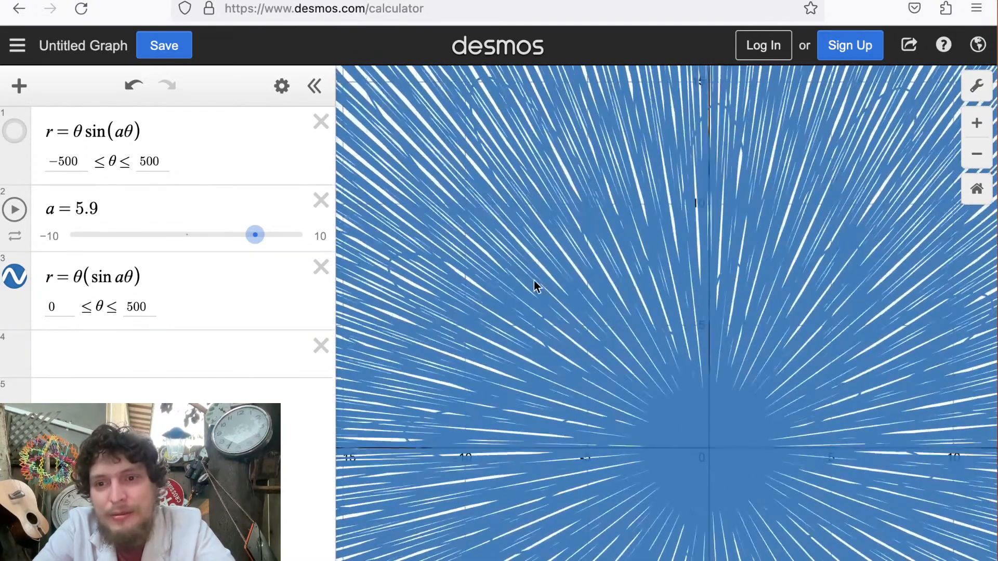
drag(653, 380, 542, 242)
scroll(541, 242, up, 5)
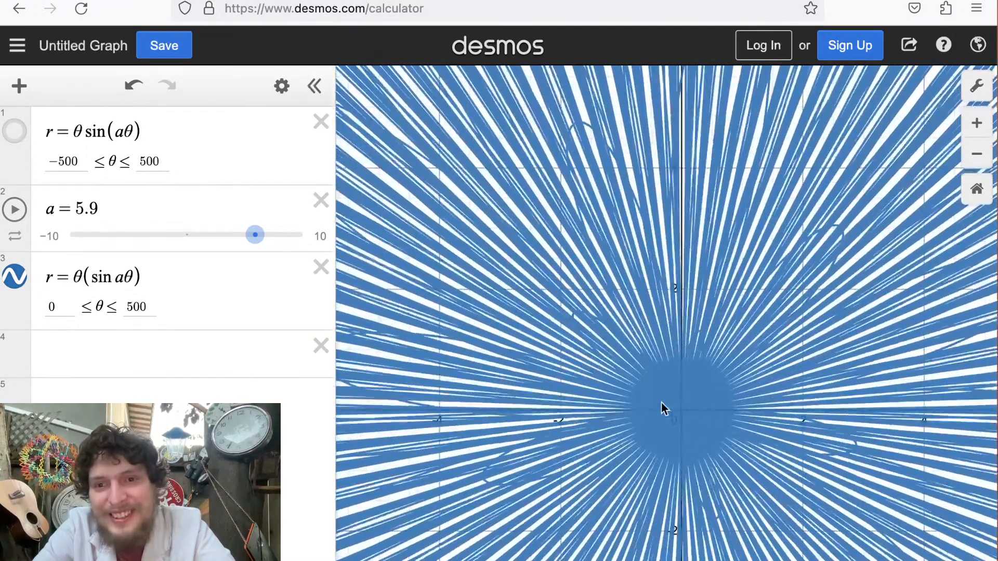
drag(661, 403, 588, 239)
scroll(582, 137, up, 1)
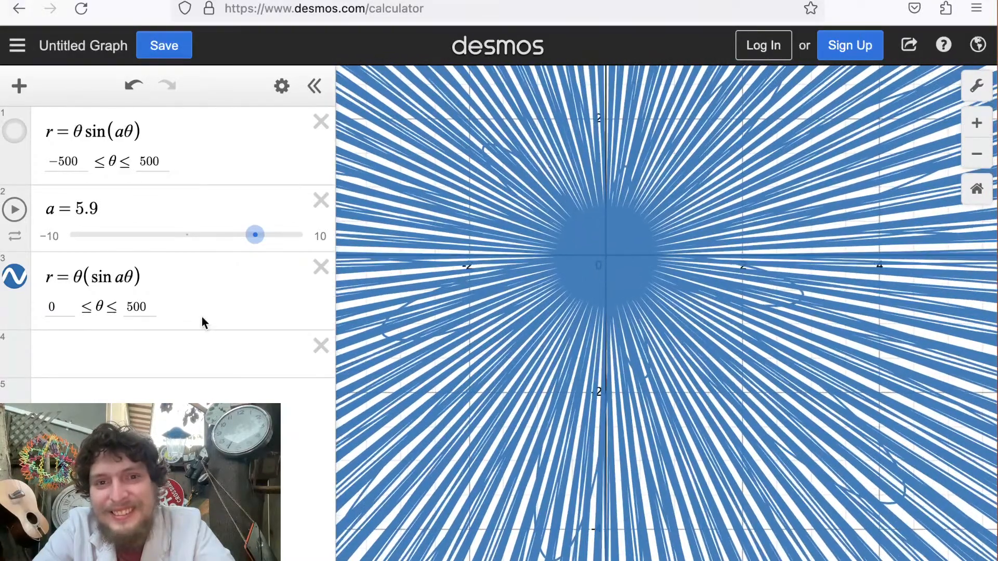
Move a to 5 to see the wider petal pattern of r = θ(sin aθ).
drag(253, 235, 241, 240)
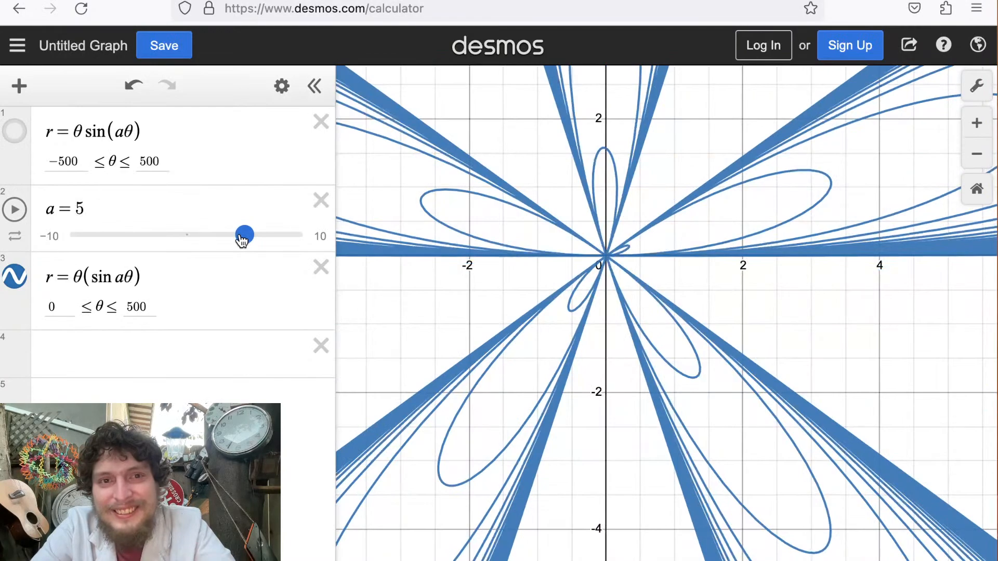
drag(506, 266, 591, 291)
scroll(591, 291, down, 5)
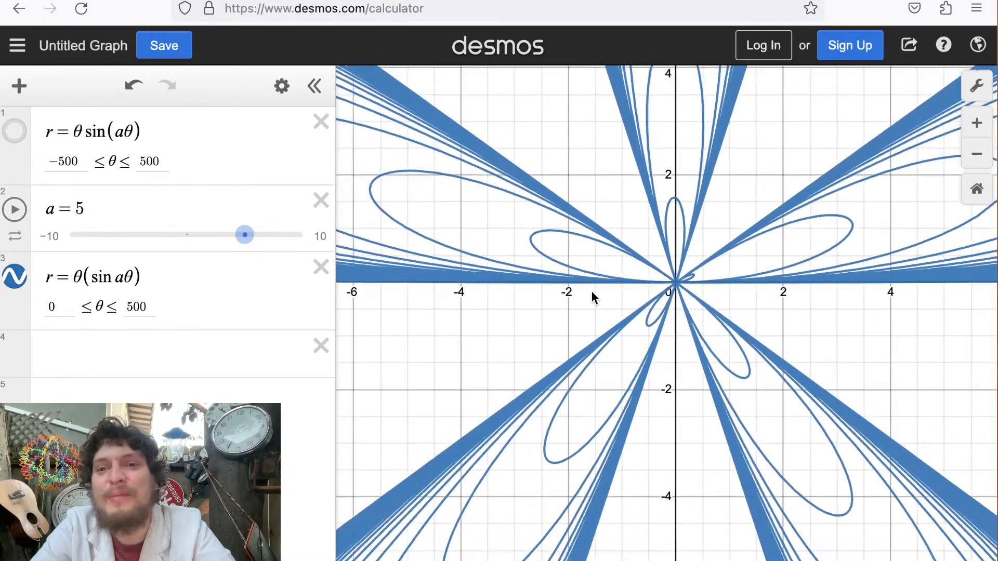
scroll(591, 291, down, 10)
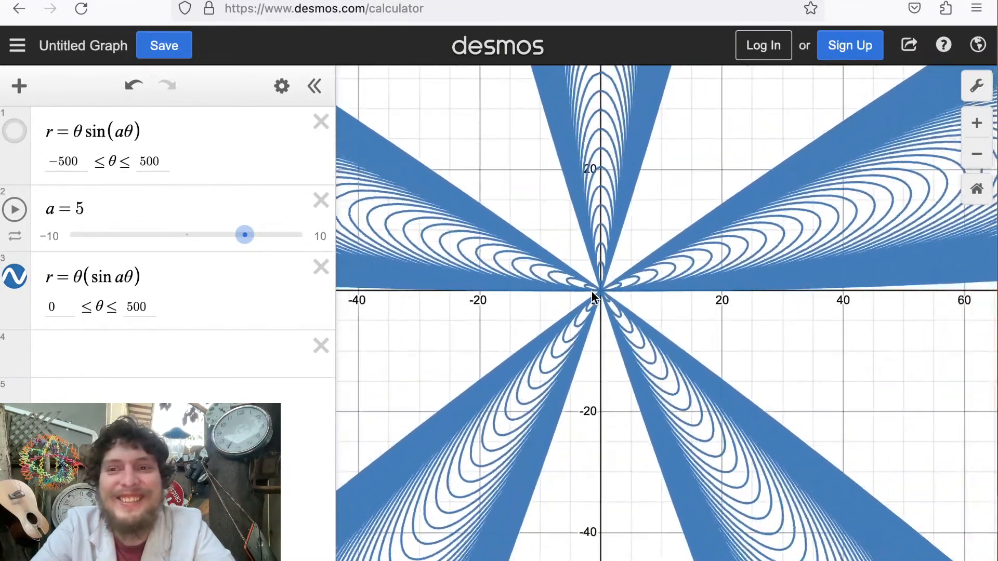
Examine how the petals of r = θ(sin aθ) meet at the origin and spread outward at different scales.
scroll(591, 292, up, 10)
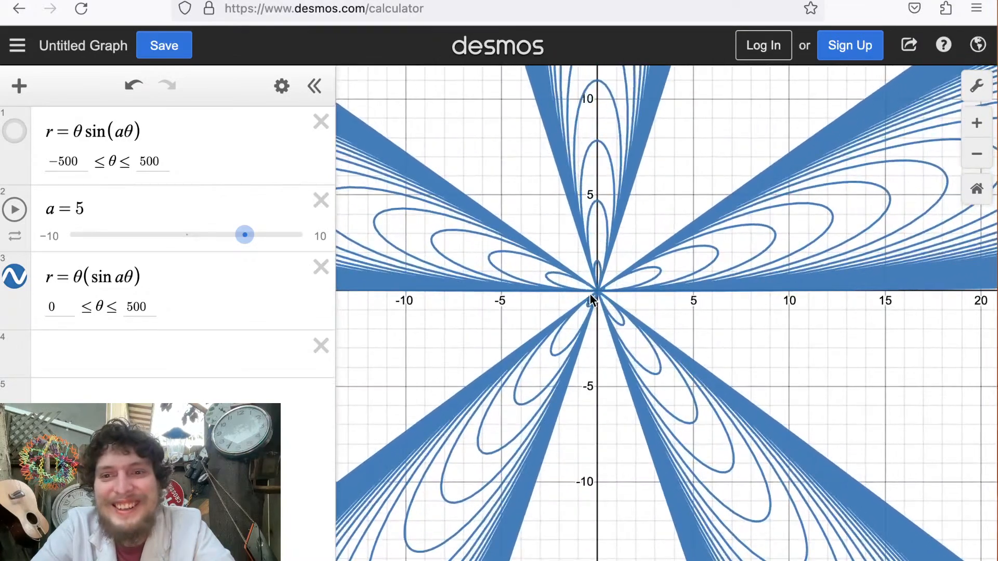
scroll(591, 289, up, 15)
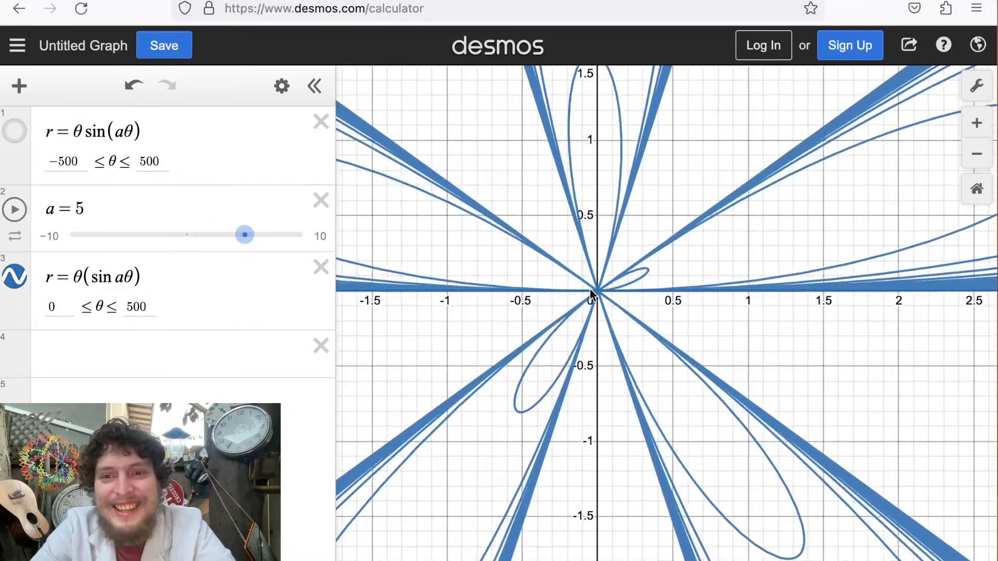
scroll(591, 289, up, 15)
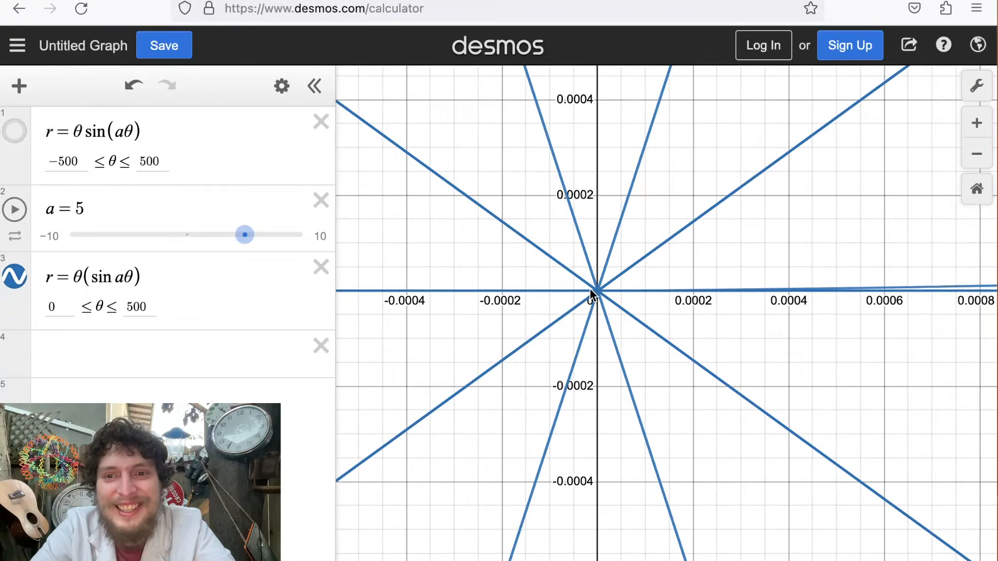
scroll(590, 289, down, 20)
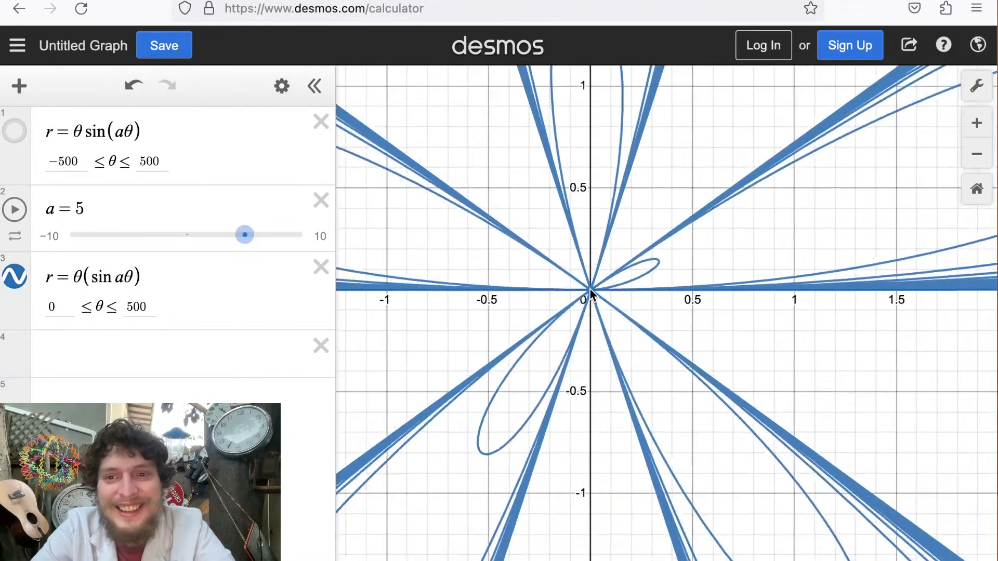
scroll(591, 289, down, 10)
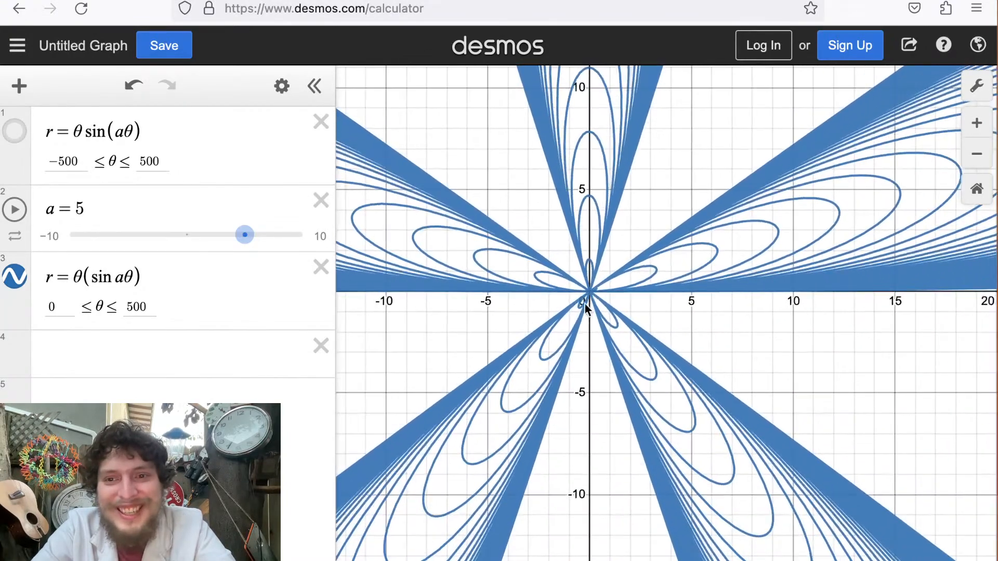
scroll(585, 305, down, 10)
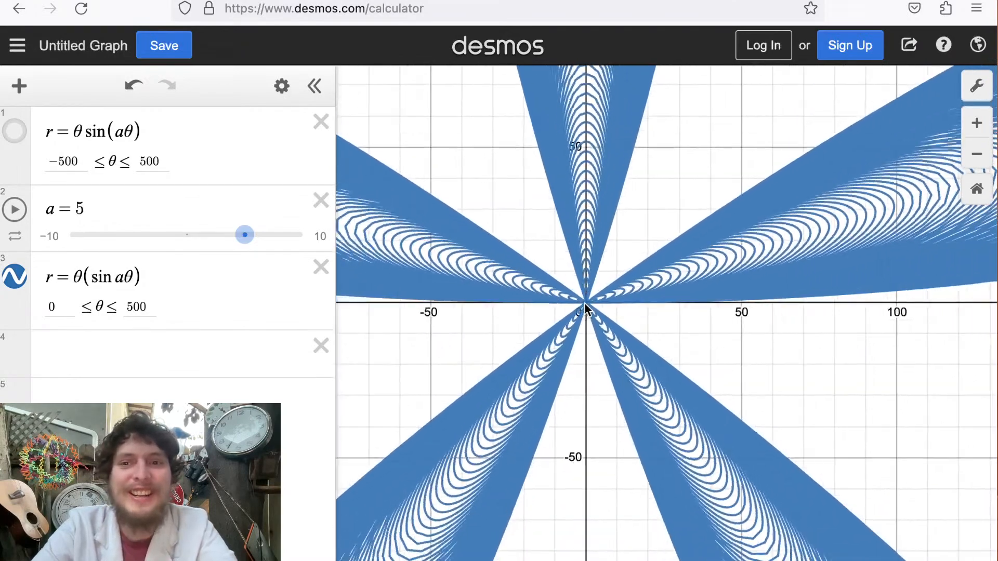
scroll(584, 306, up, 10)
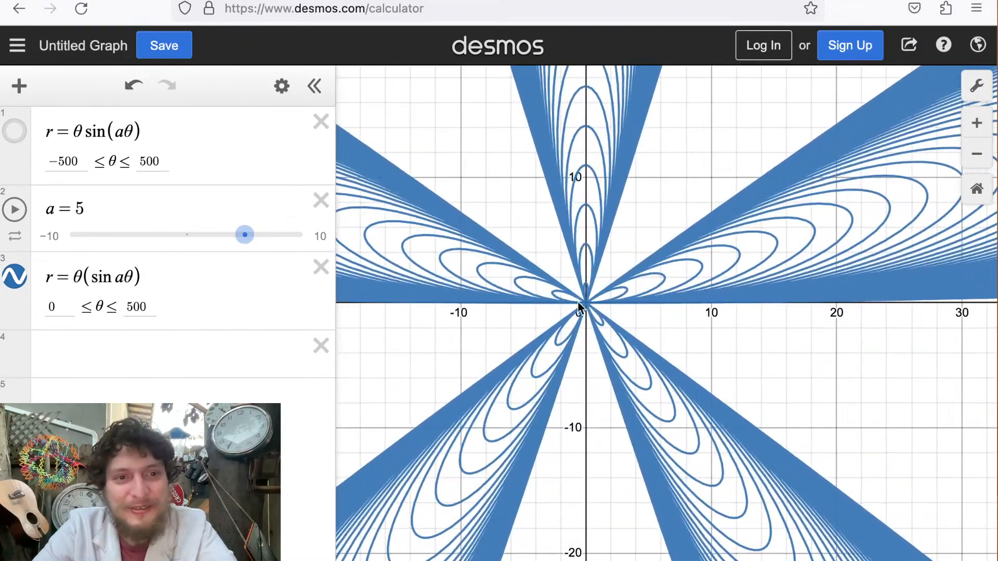
scroll(572, 244, up, 15)
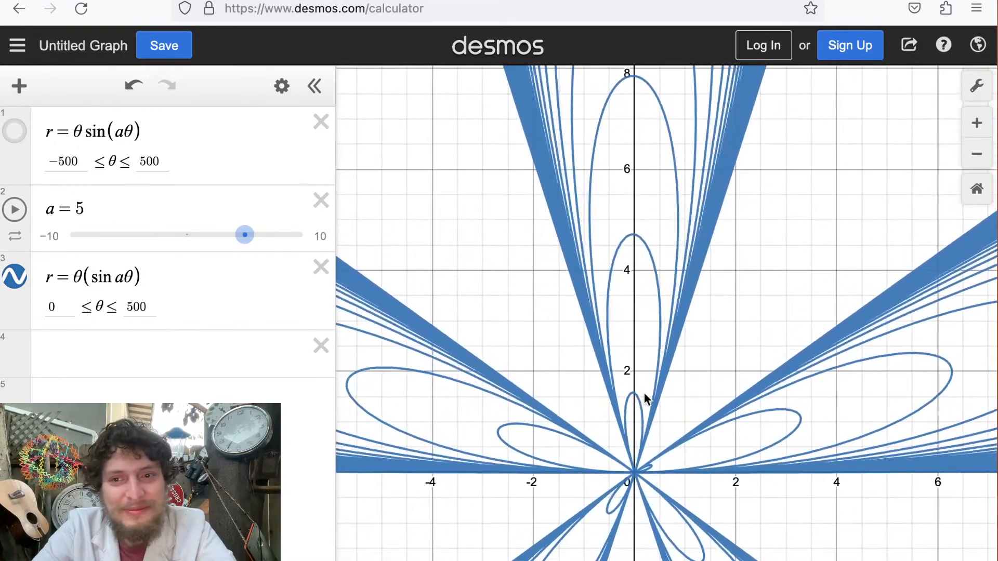
drag(669, 288, 646, 354)
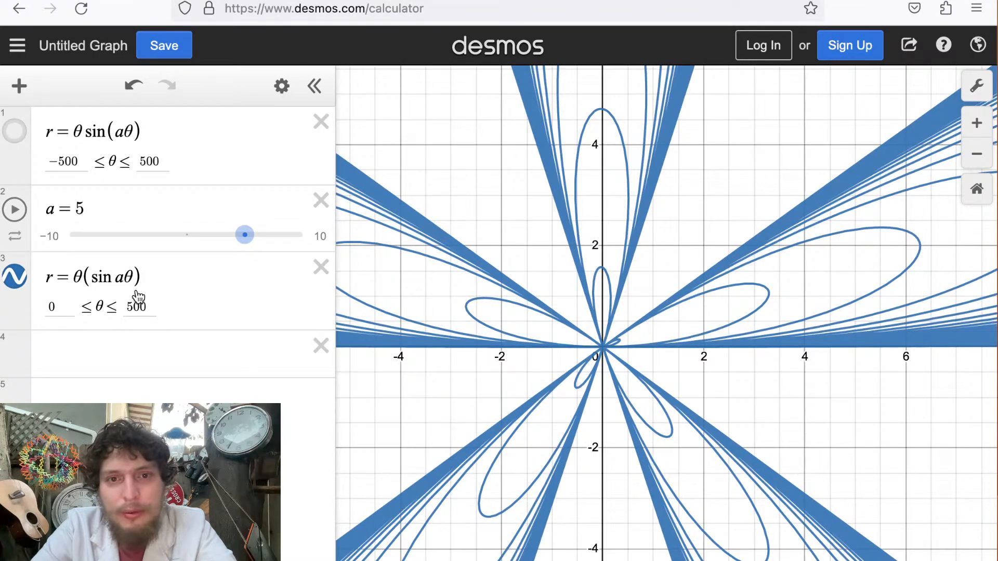
With a at 3, remove θ from the sine's argument to get r = θ(sin a), and move a to 3.7.
drag(248, 238, 225, 245)
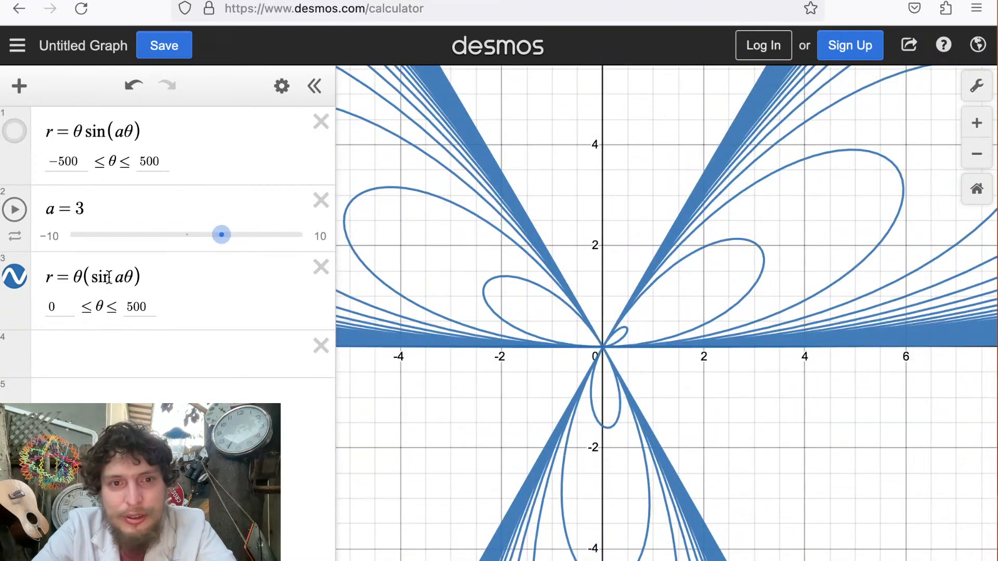
click(130, 276)
key(BackSpace)
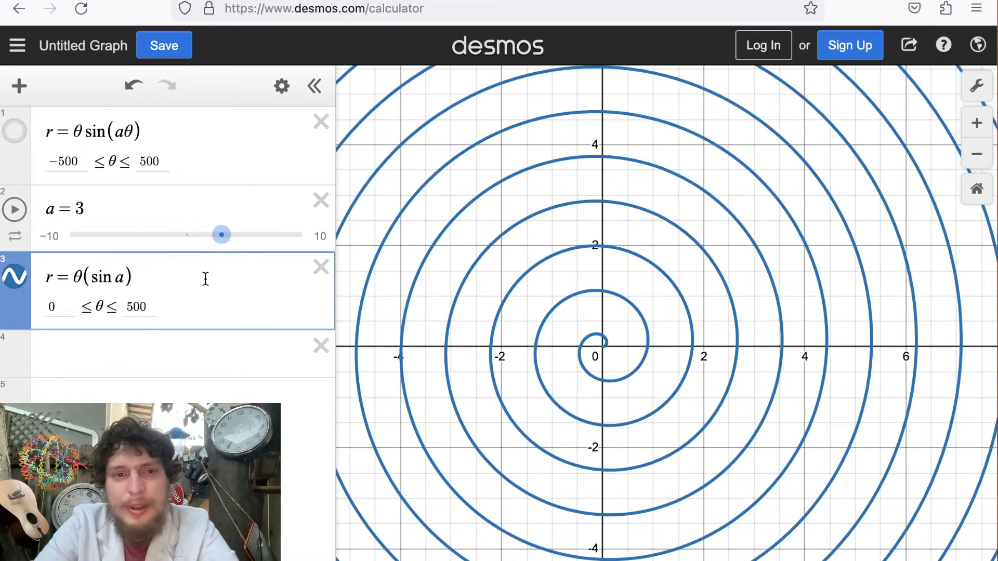
mouse_move(225, 243)
mouse_down()
mouse_move(207, 238)
mouse_move(234, 246)
mouse_up()
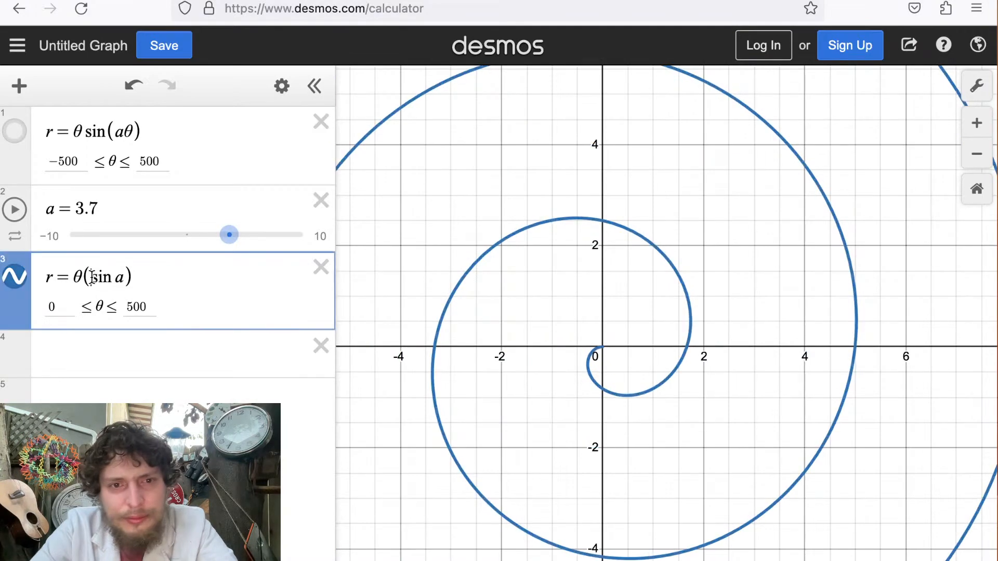
Try an extra θ factor in front of the sine, giving r = θ(θ sin a), and remove it again.
text(theta)
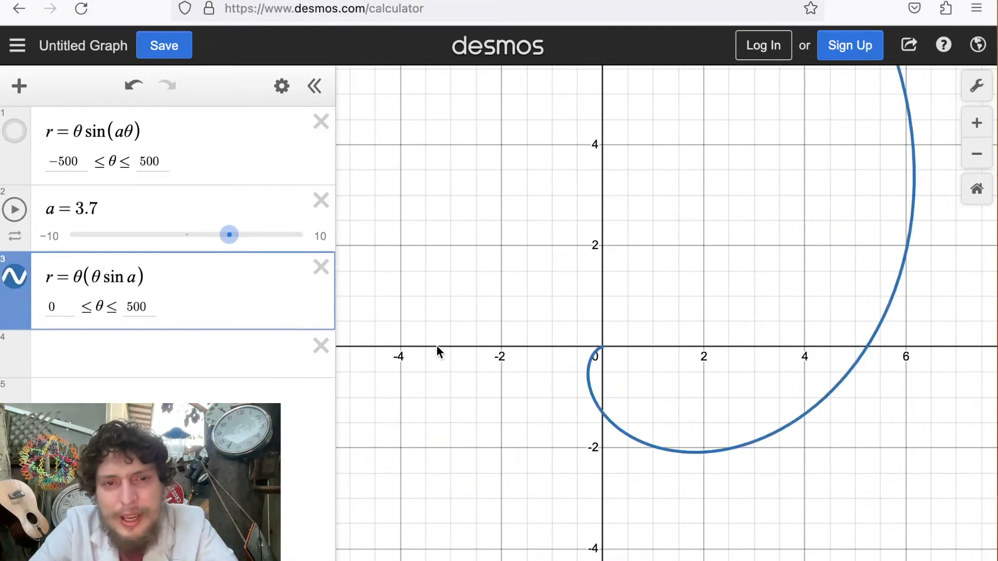
scroll(437, 347, down, 10)
click(230, 218)
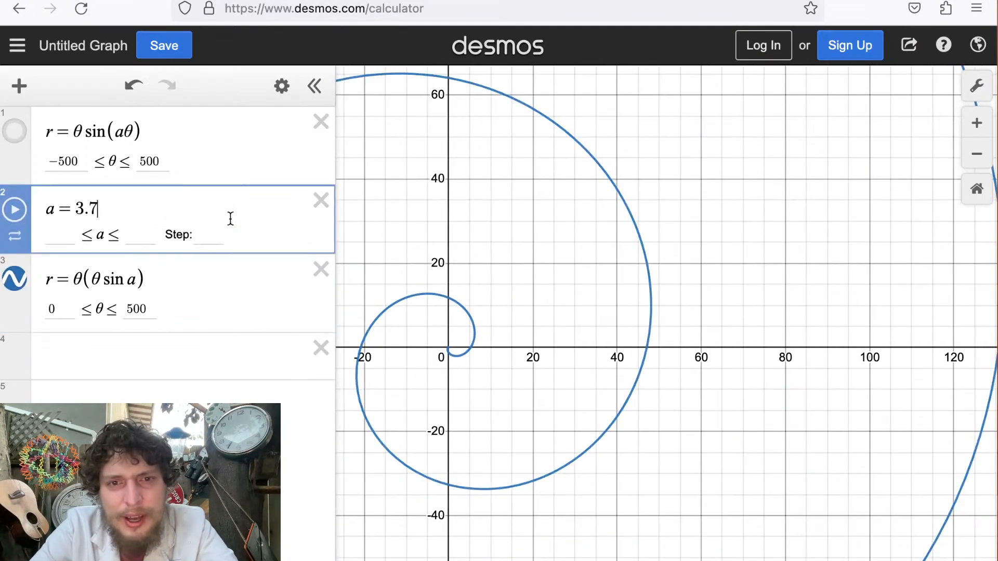
click(150, 282)
click(100, 279)
key(BackSpace)
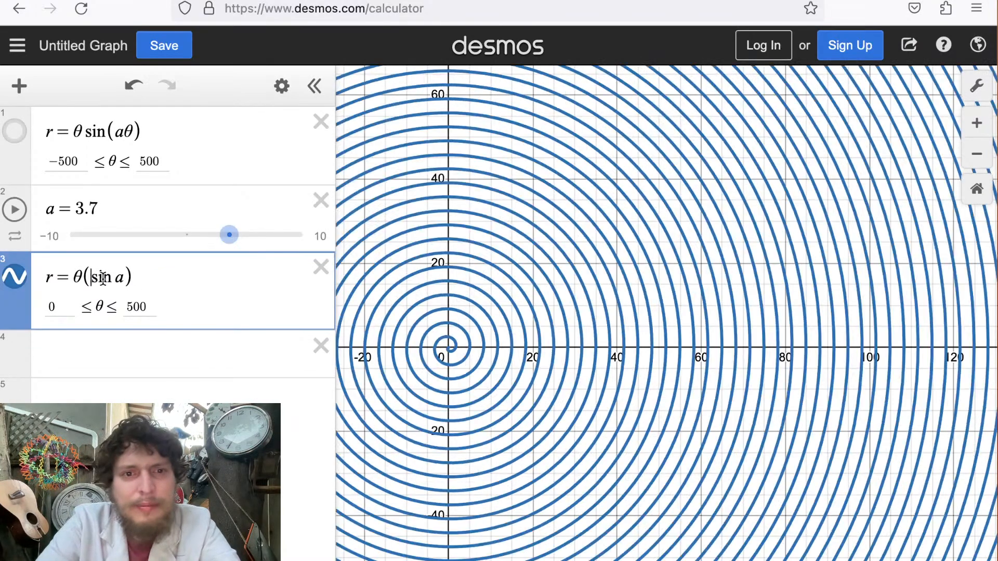
Put θ back into the sine's argument to get r = θ(sin aθ), trying and removing an extra factor a in front.
text(theta)
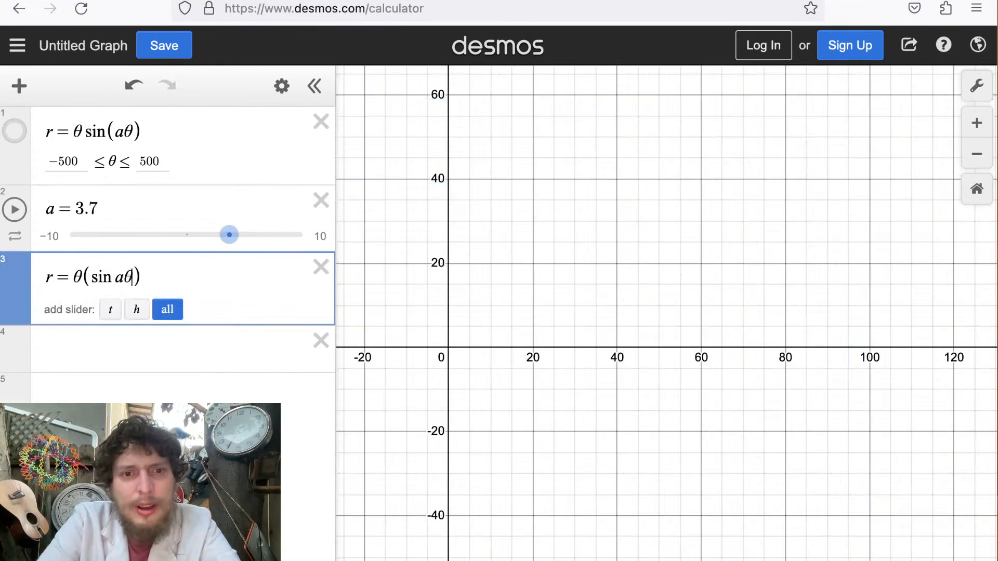
click(76, 278)
text(a)
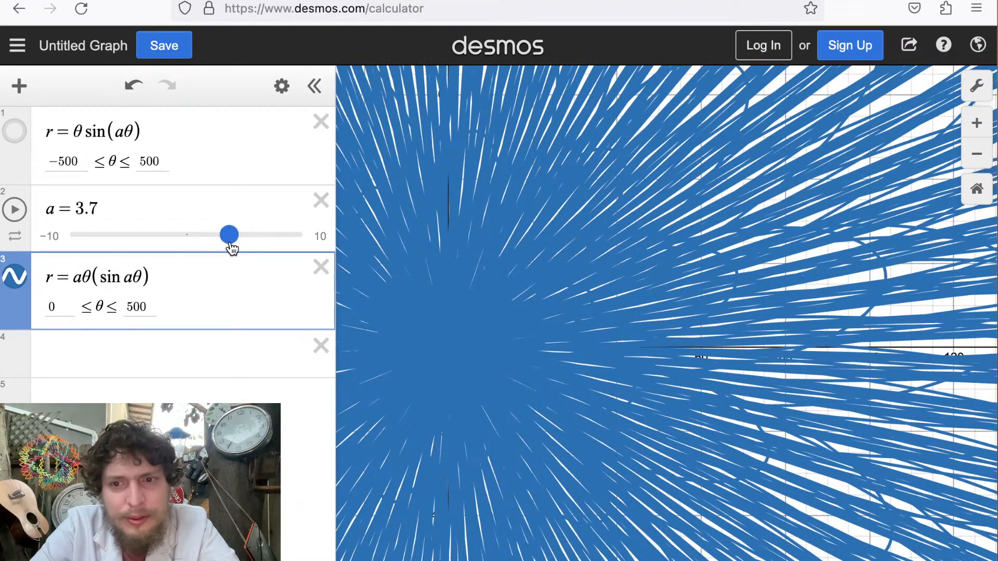
key(BackSpace)
Set the upper θ limit of r = θ(sin aθ) to 100.
scroll(699, 319, up, 5)
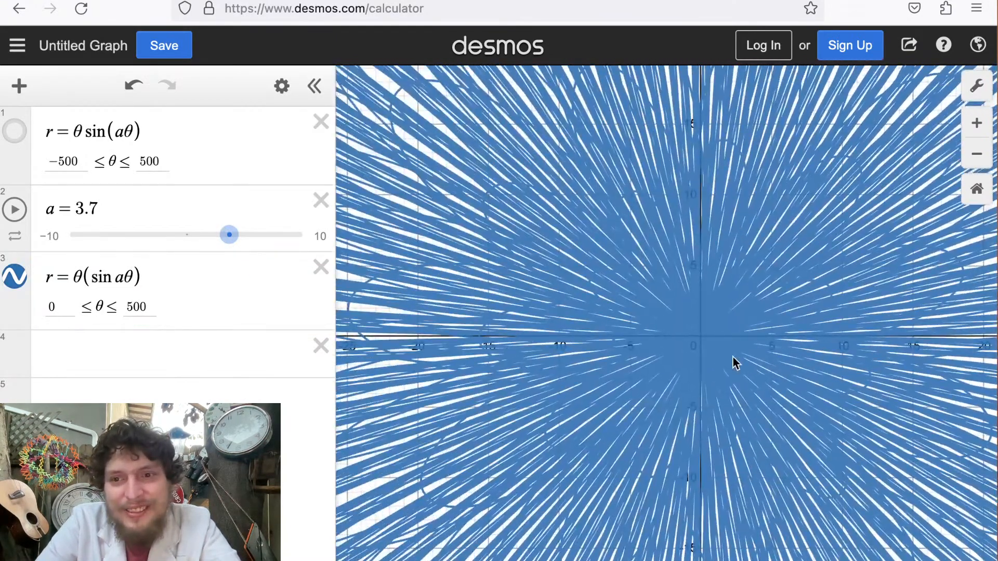
scroll(733, 357, up, 15)
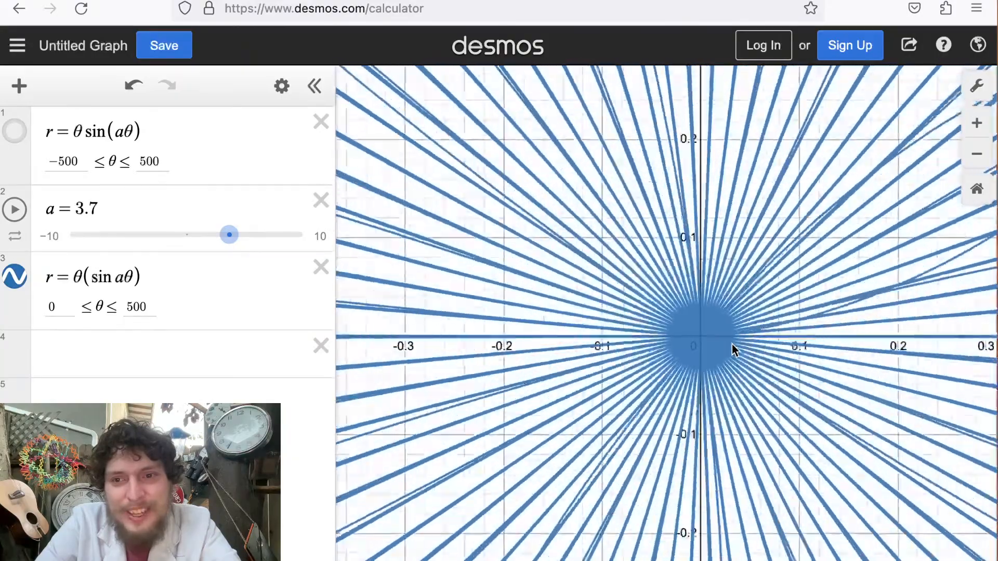
scroll(732, 344, up, 8)
scroll(732, 344, down, 20)
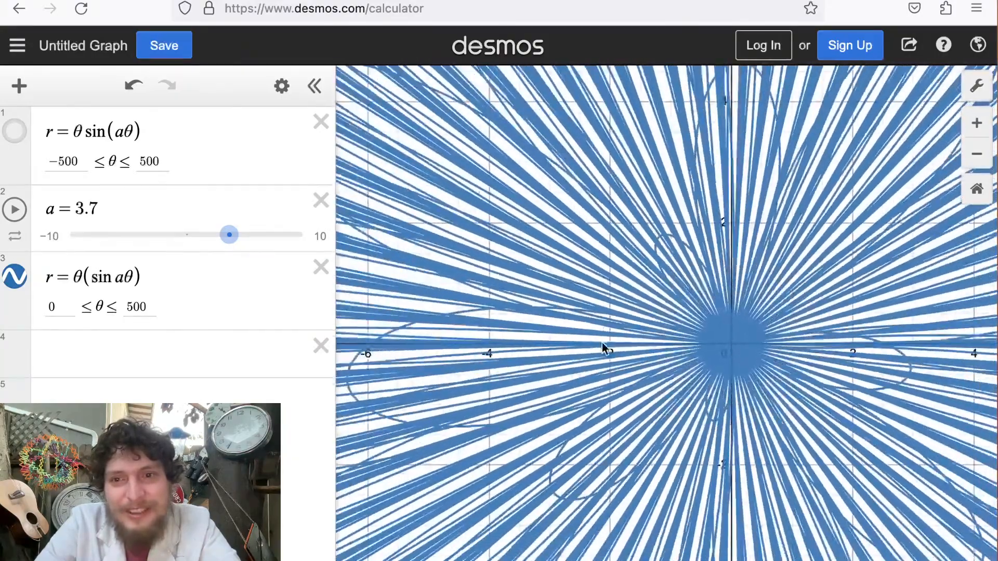
drag(133, 307, 125, 308)
text(1)
click(659, 397)
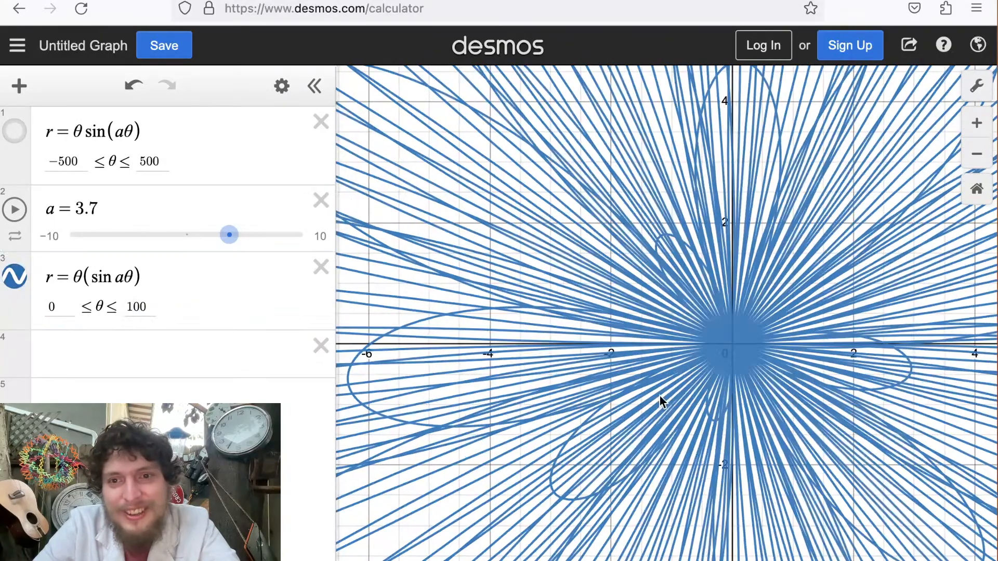
Examine the flower pattern of r = θ(sin aθ) from its dense centre out to the tips of its petals.
scroll(660, 398, down, 10)
drag(660, 403, 634, 308)
scroll(633, 312, down, 4)
scroll(633, 313, up, 10)
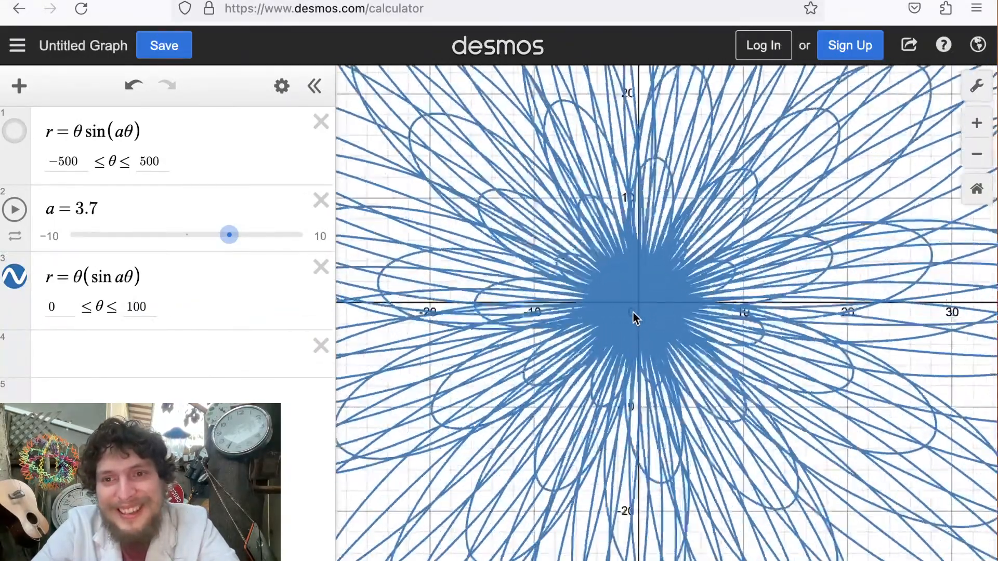
scroll(633, 313, down, 5)
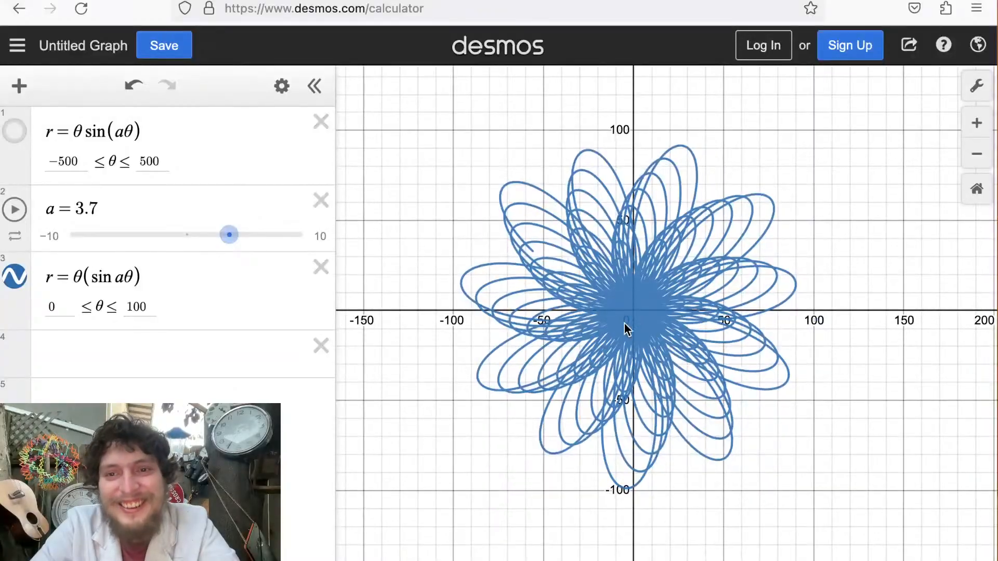
scroll(625, 323, up, 5)
scroll(625, 323, down, 8)
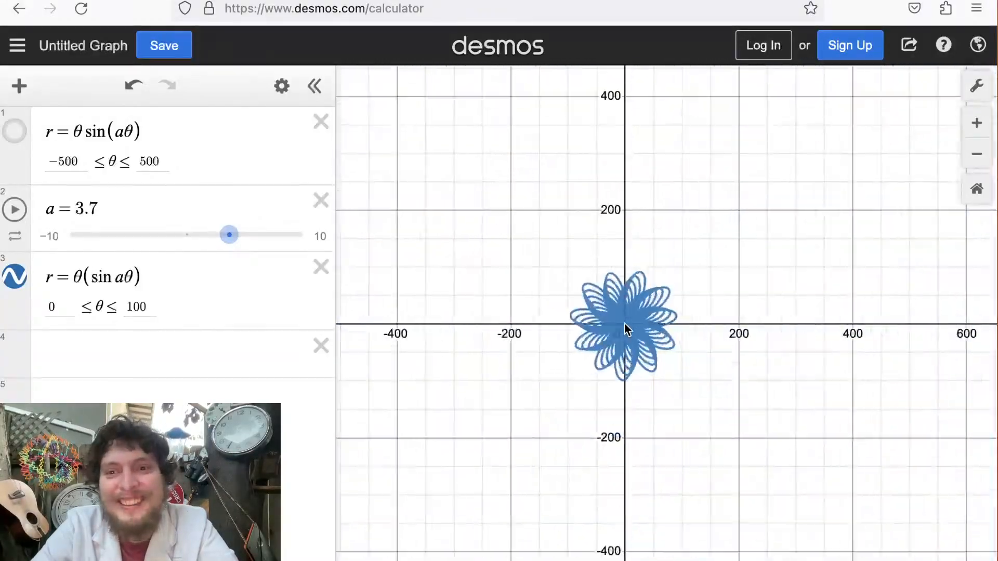
scroll(625, 323, up, 8)
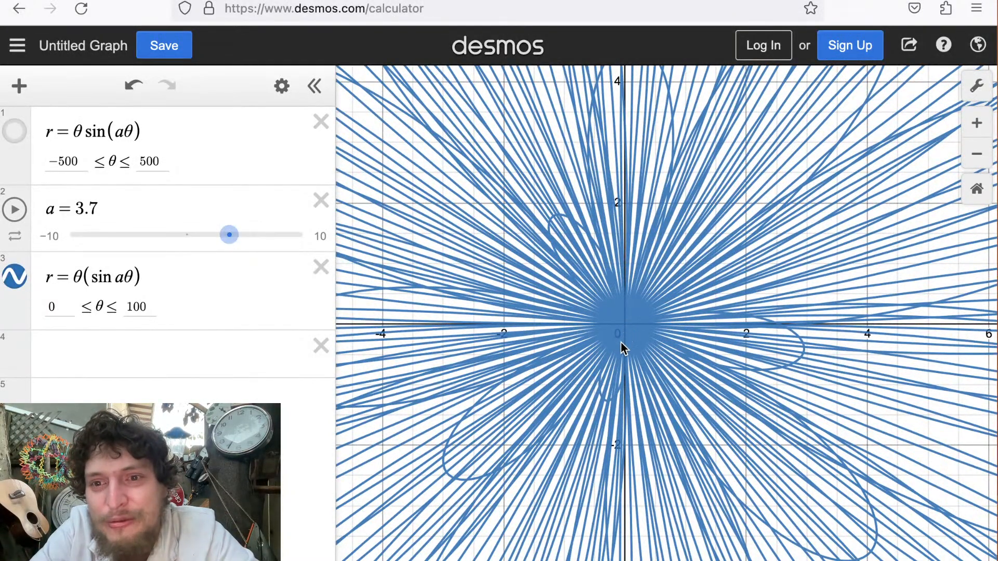
scroll(621, 342, down, 10)
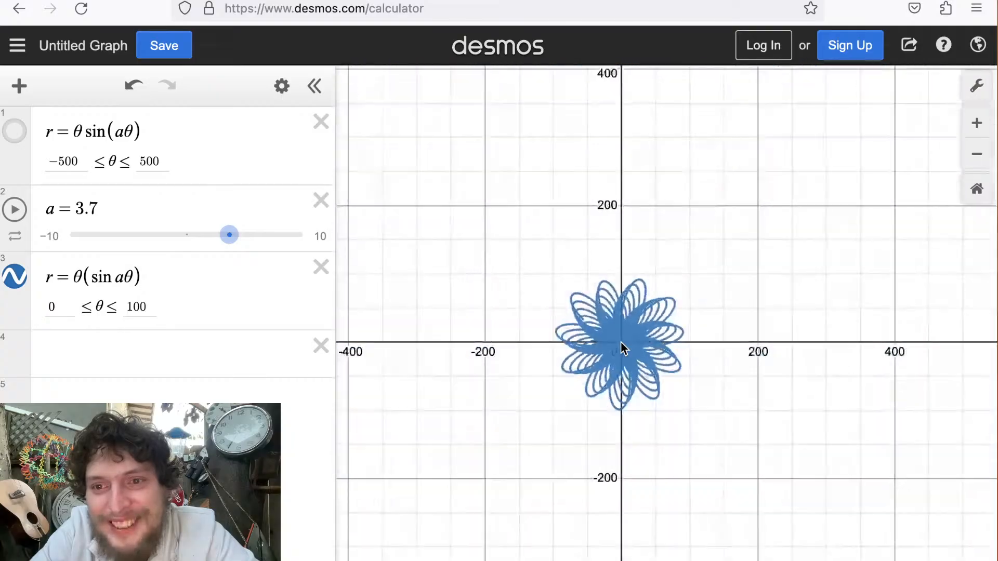
scroll(621, 341, up, 7)
scroll(620, 342, down, 4)
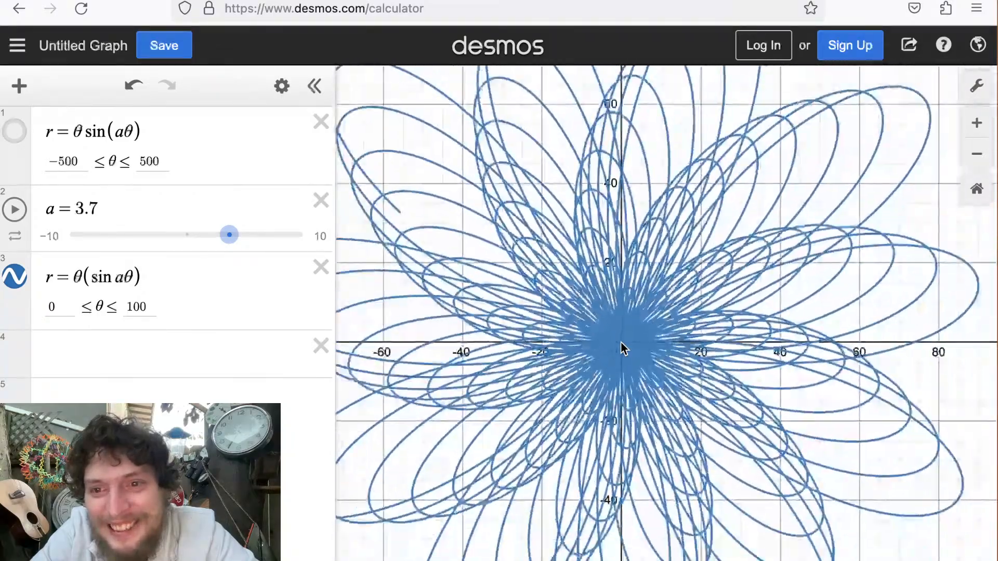
scroll(621, 341, down, 6)
scroll(621, 341, up, 7)
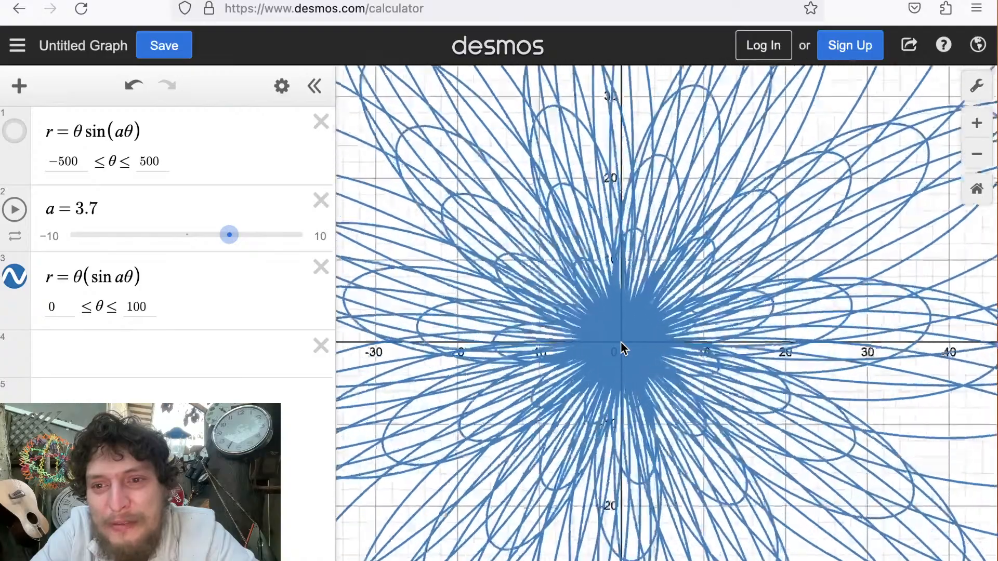
scroll(621, 341, down, 7)
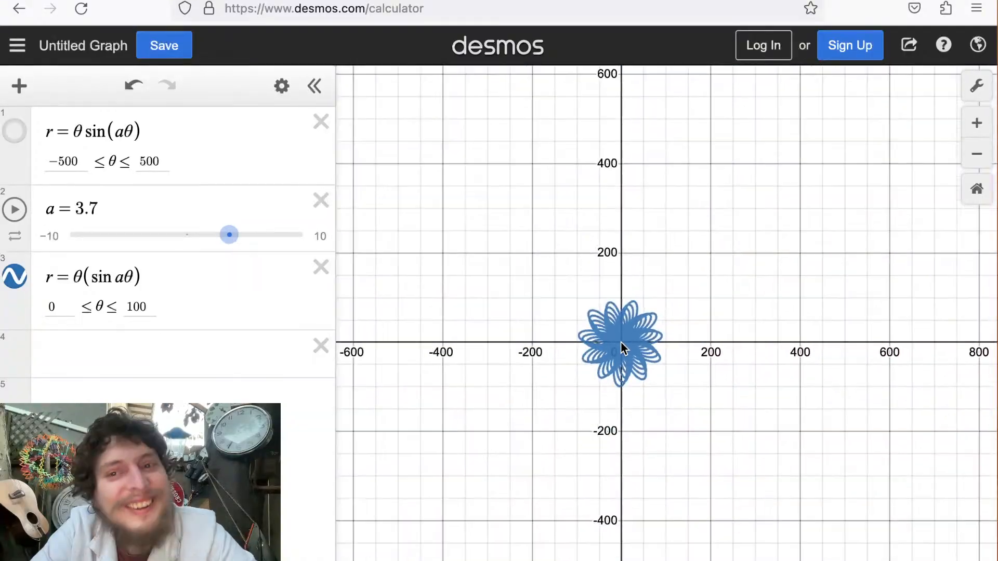
scroll(621, 341, up, 8)
scroll(621, 340, down, 4)
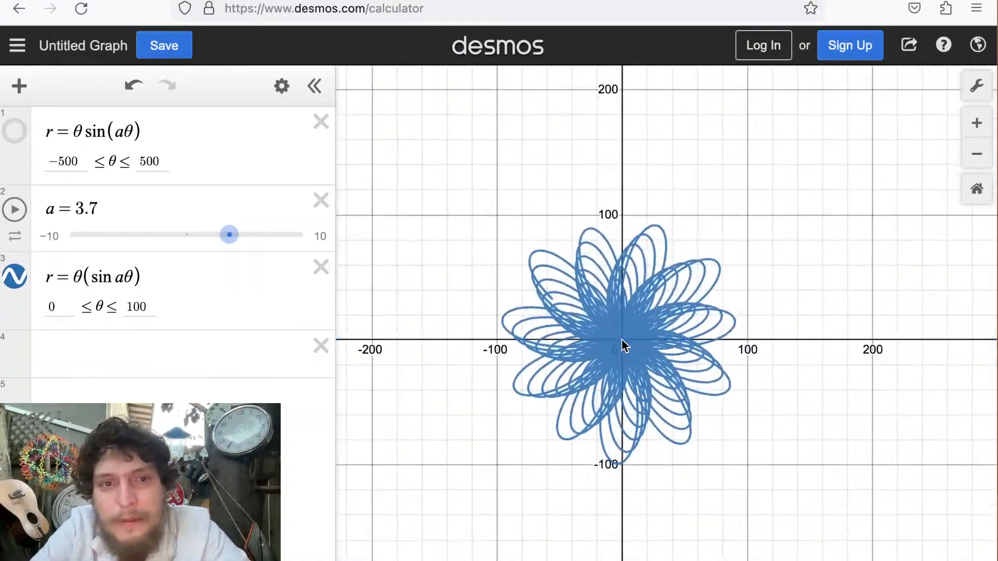
scroll(621, 339, up, 1)
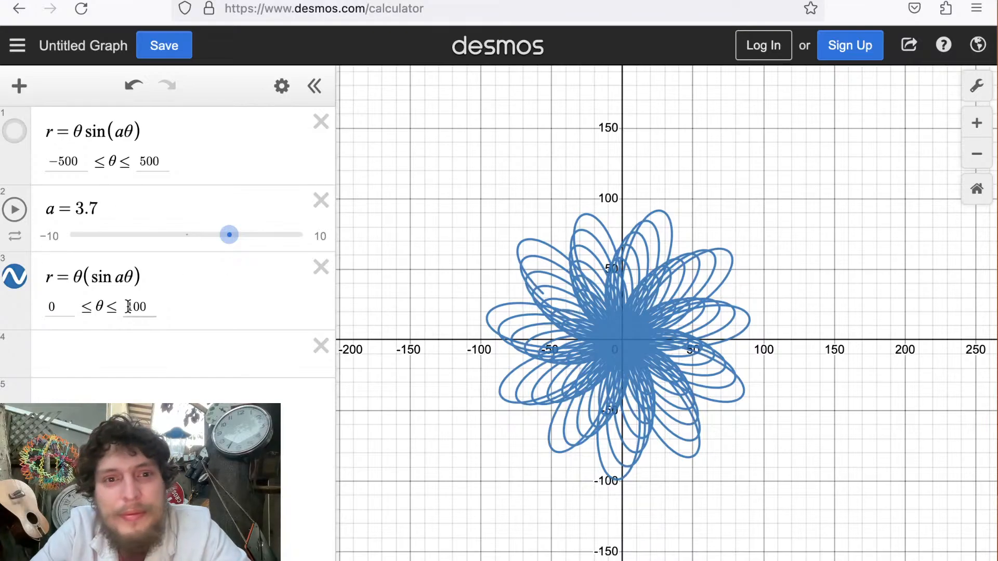
Replace the sine with a secant in the third expression to get r = θ(sec aθ).
drag(107, 281, 98, 279)
text(sec)
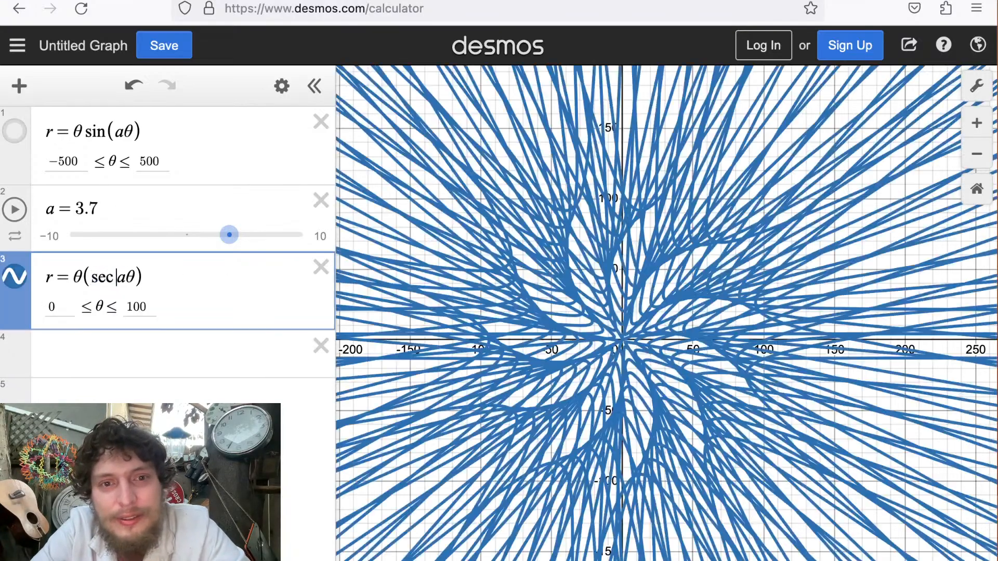
click(438, 291)
scroll(539, 301, up, 3)
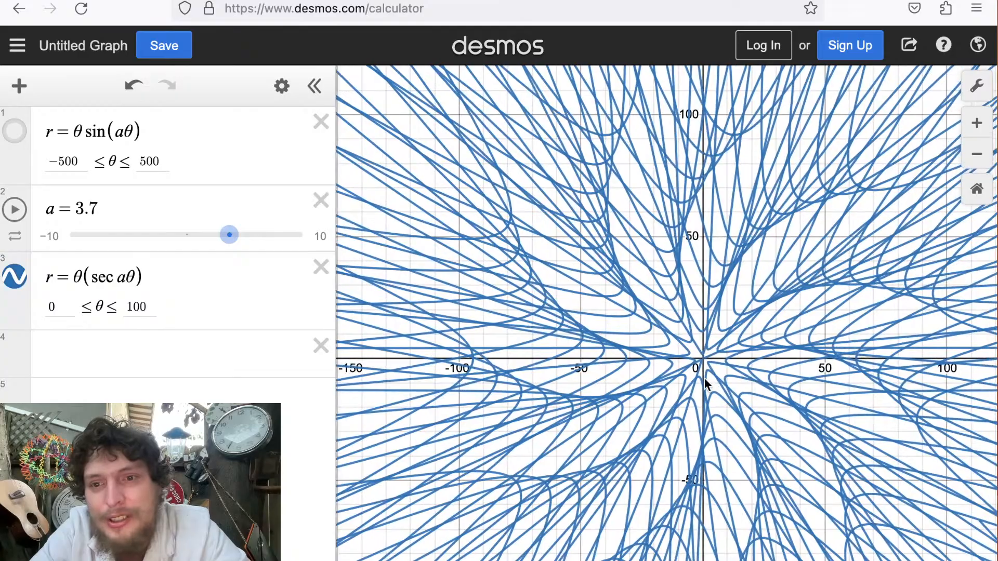
Examine how the branches of r = θ(sec aθ) look near the origin and at very large scales.
drag(704, 380, 632, 308)
scroll(630, 283, up, 3)
scroll(630, 282, down, 6)
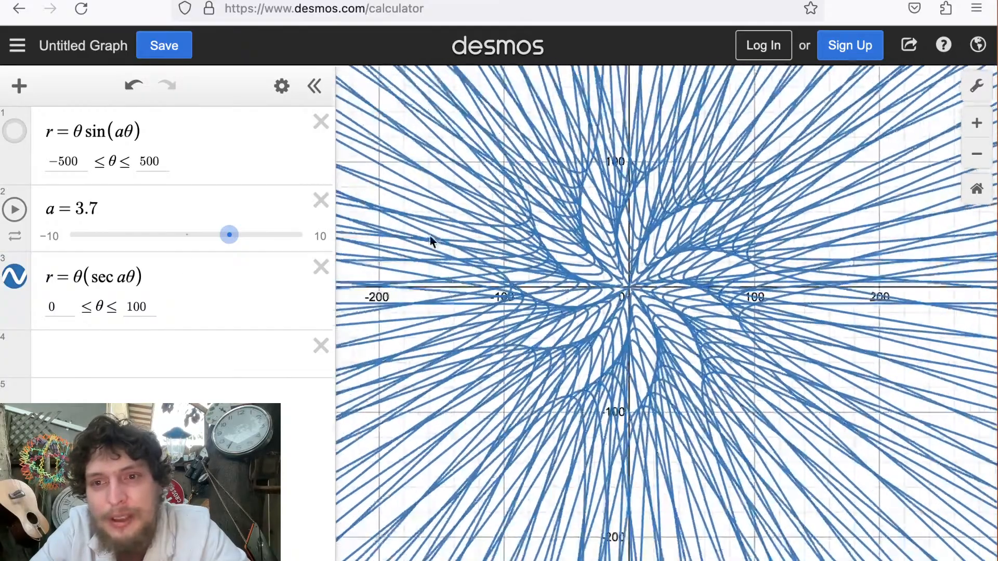
scroll(599, 270, up, 5)
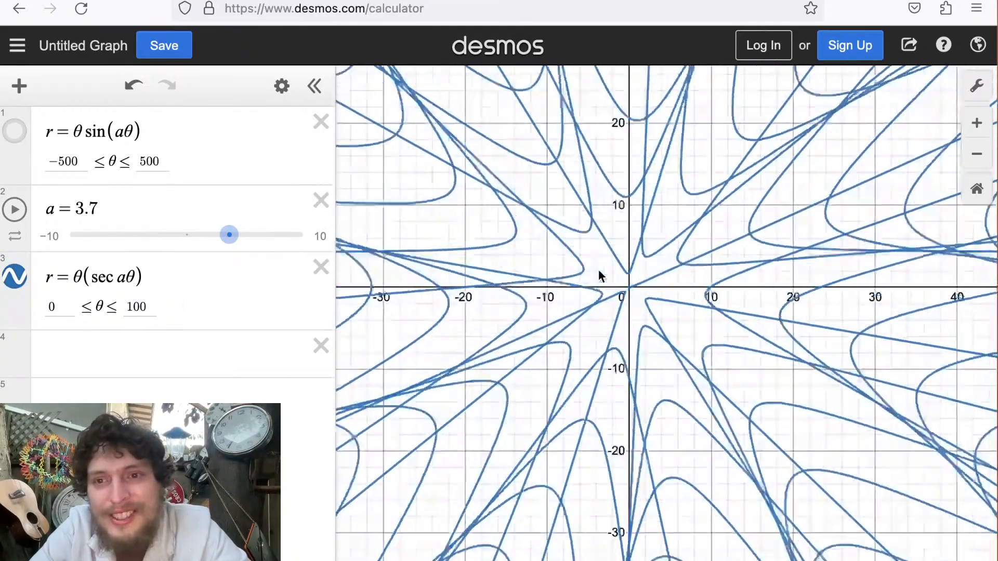
scroll(599, 271, down, 8)
scroll(600, 276, down, 2)
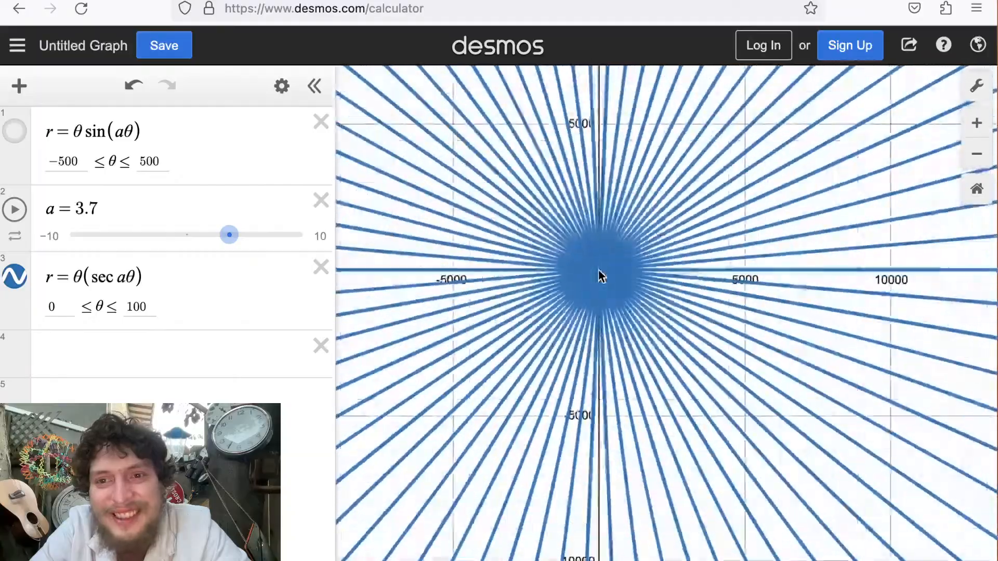
scroll(600, 275, up, 6)
scroll(598, 272, up, 4)
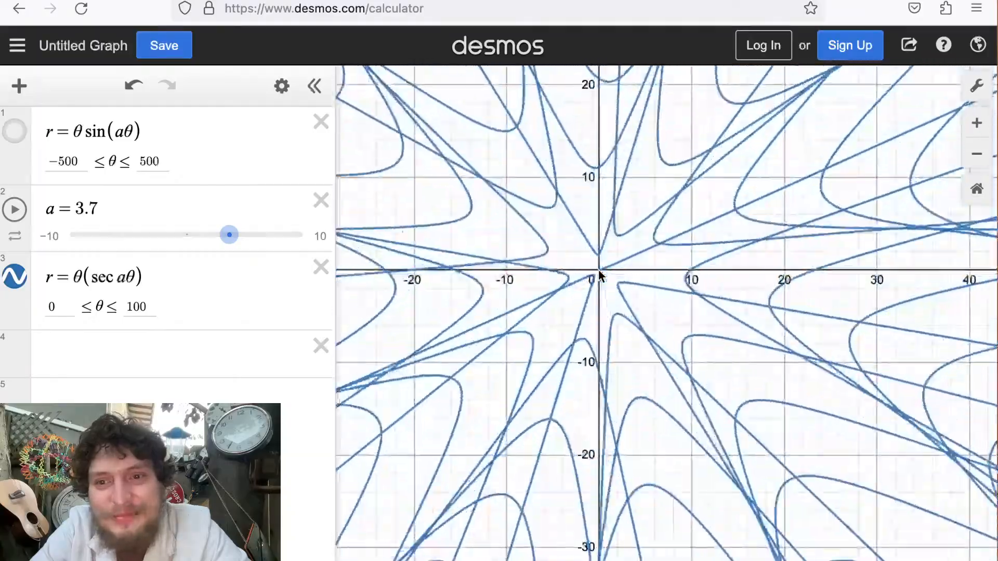
scroll(599, 271, down, 6)
Raise the upper θ limit of r = θ(sec aθ) to 1000.
click(143, 307)
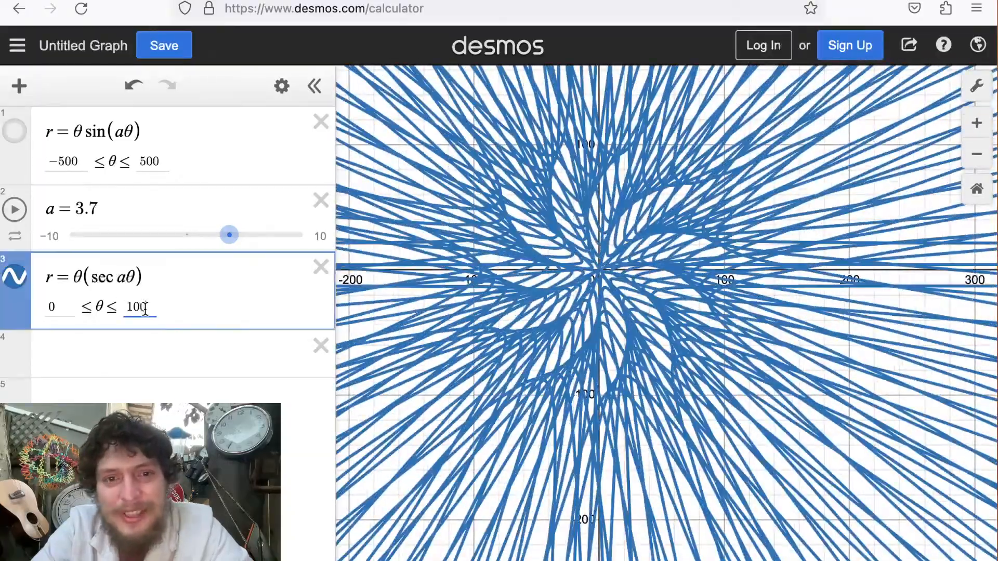
text(0)
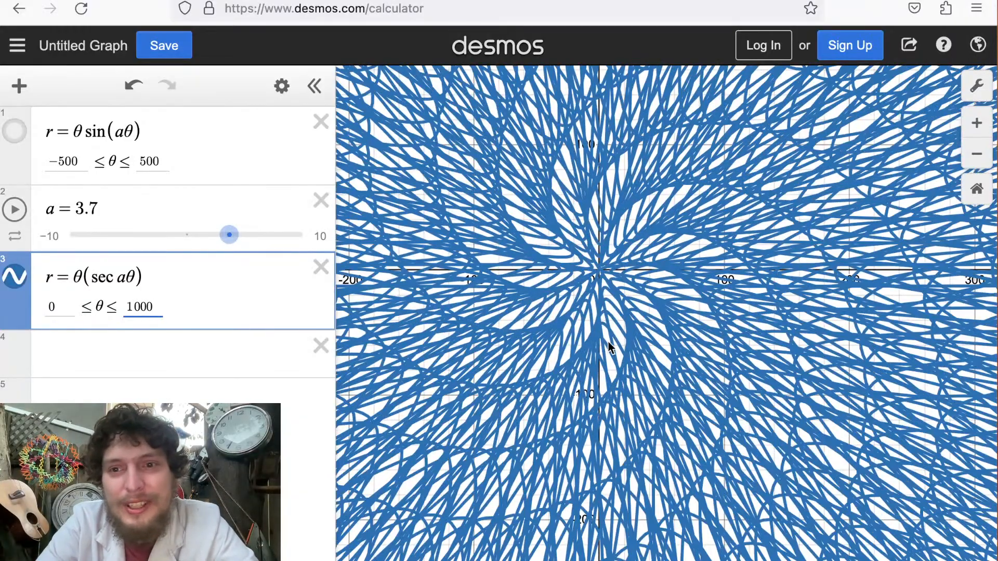
scroll(606, 338, down, 4)
scroll(571, 410, up, 6)
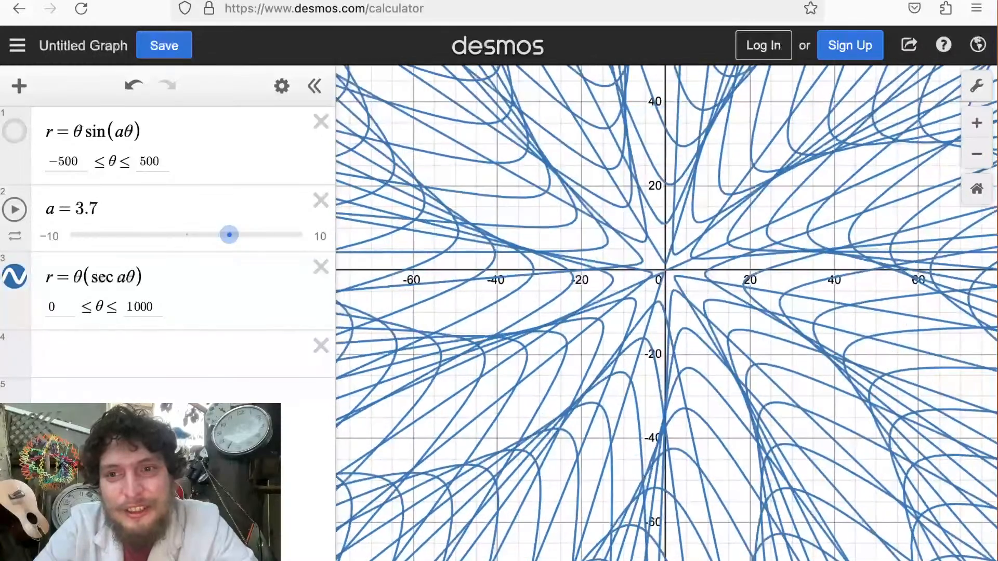
drag(679, 287, 607, 381)
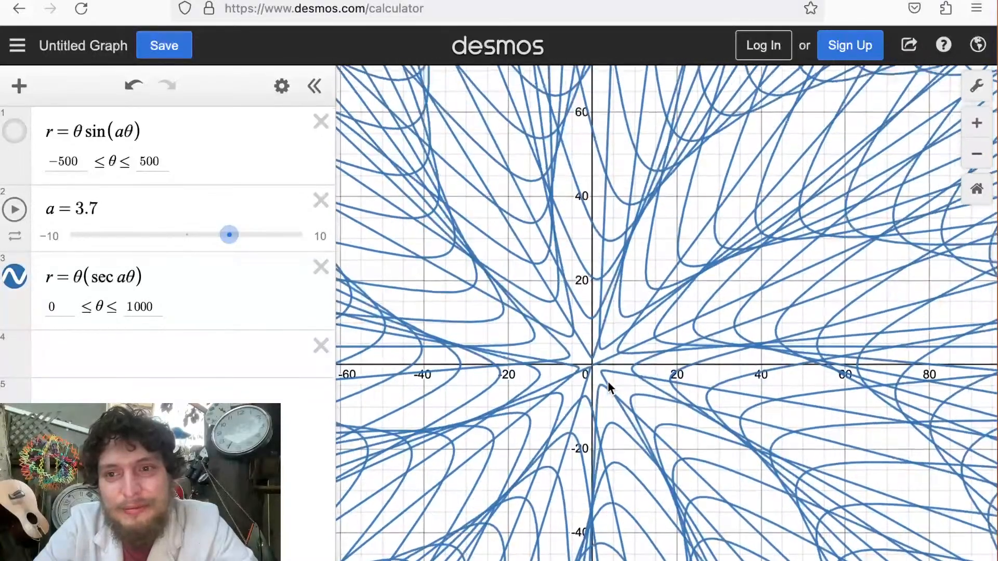
Add a sine term with θ raised to the power a, making the equation r = θ(sec aθ) + sin(θ^a).
click(28, 280)
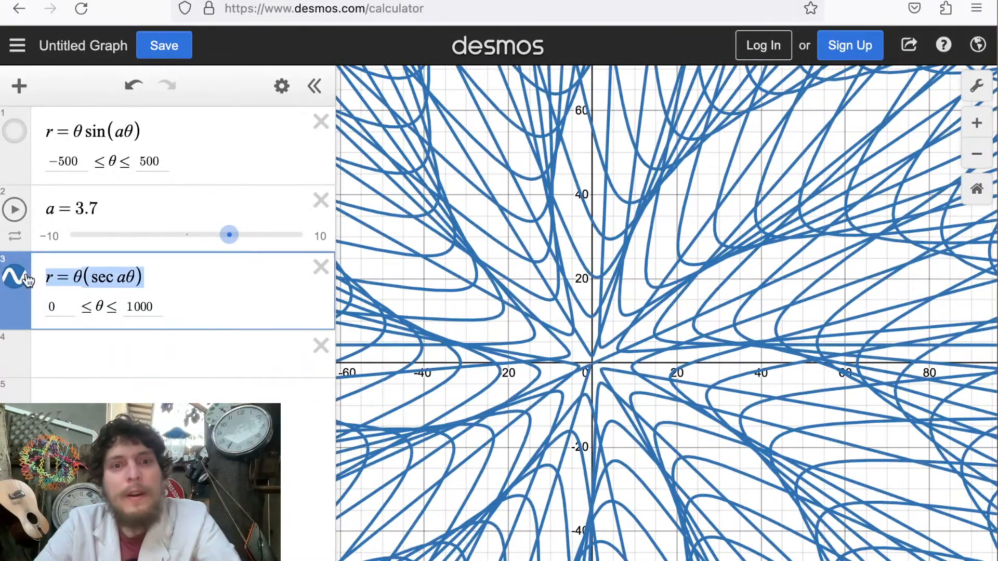
click(158, 285)
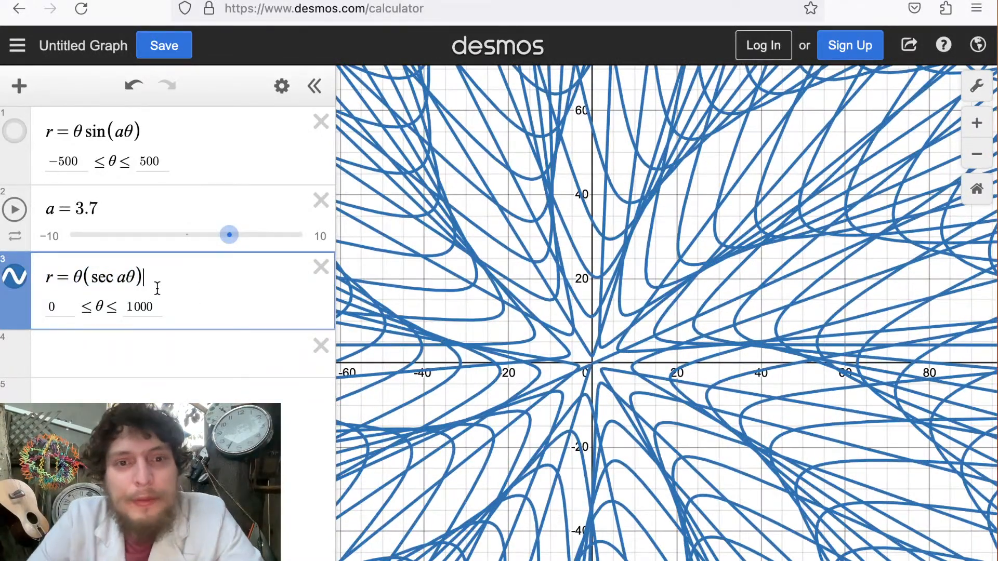
text(+)
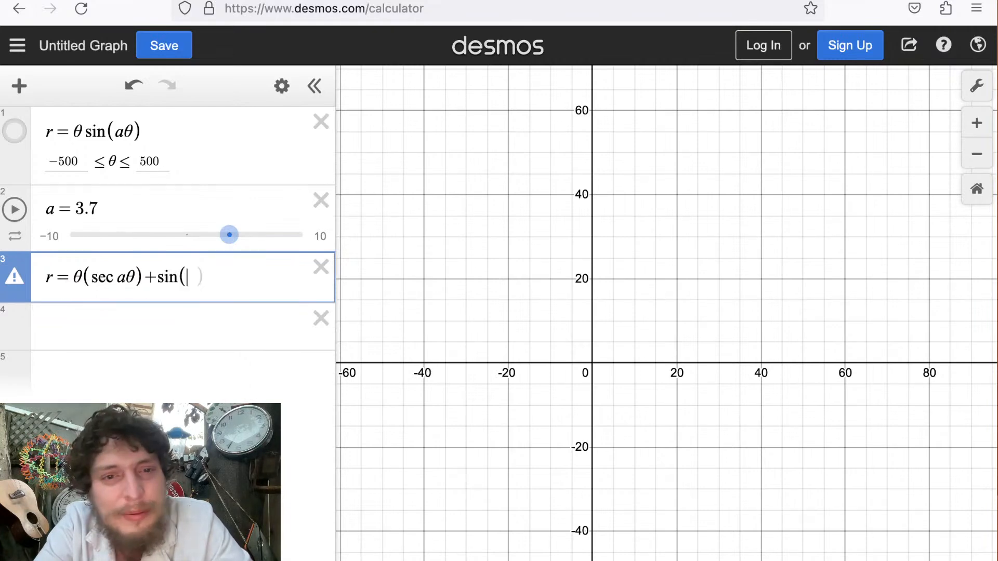
text(sin(theta)
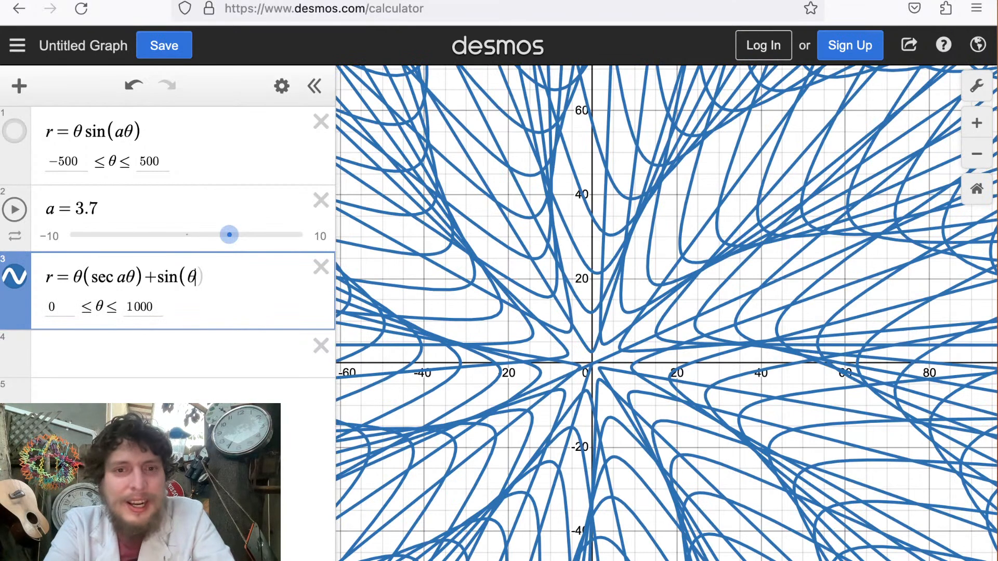
text(^a)
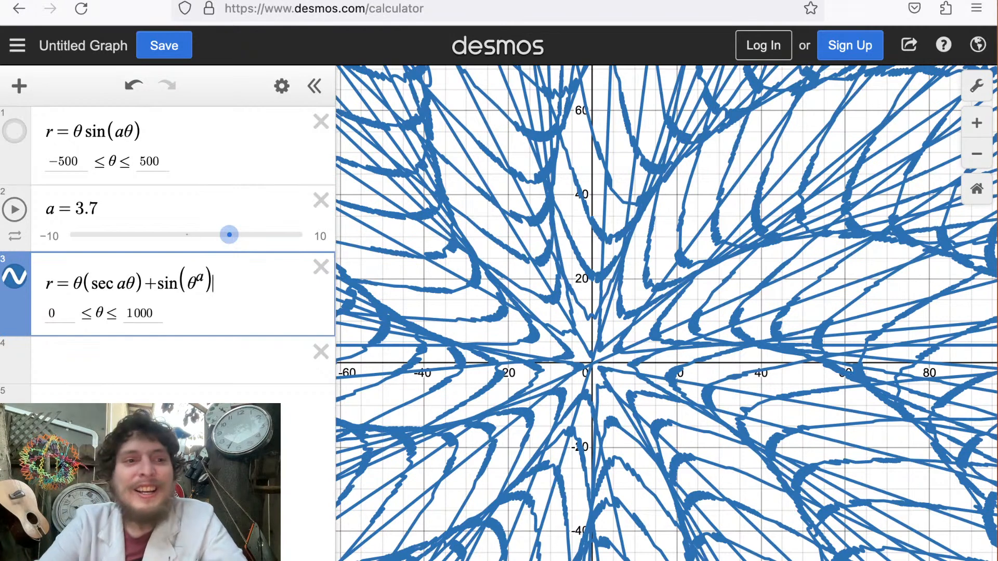
Move a to 3 to see how r = θ(sec aθ) + sin(θ^a) changes around the origin.
scroll(540, 379, down, 3)
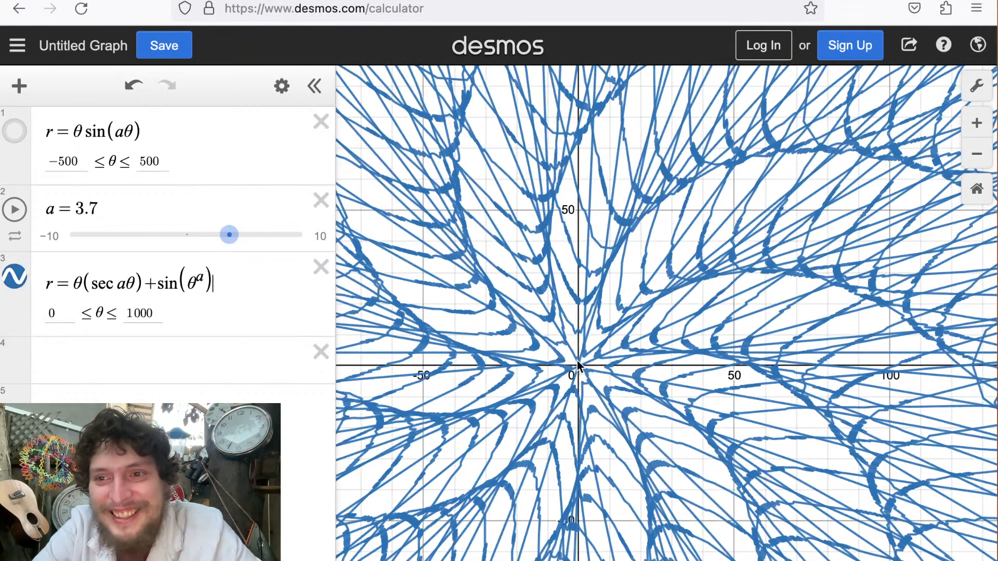
drag(541, 378, 625, 346)
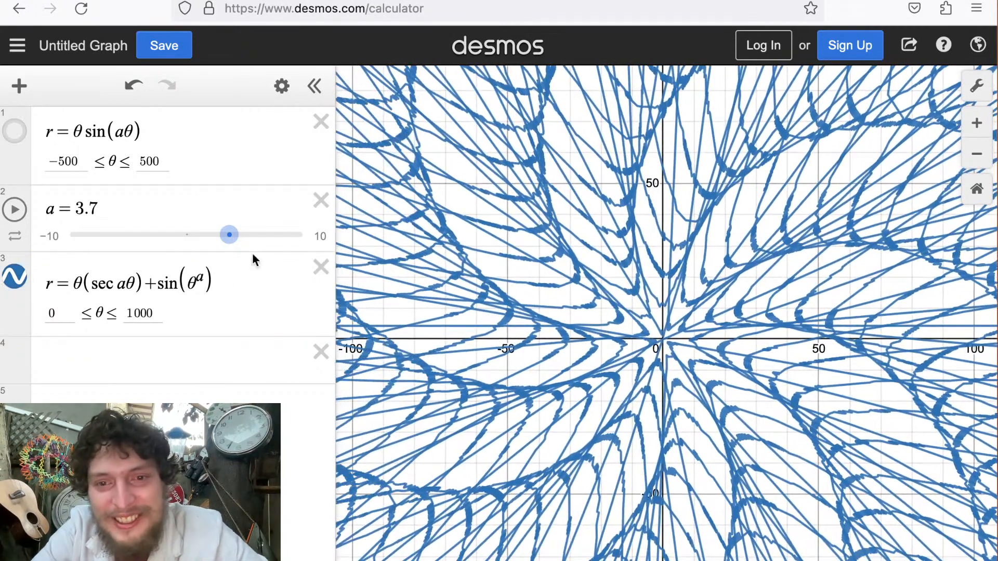
drag(229, 246, 222, 247)
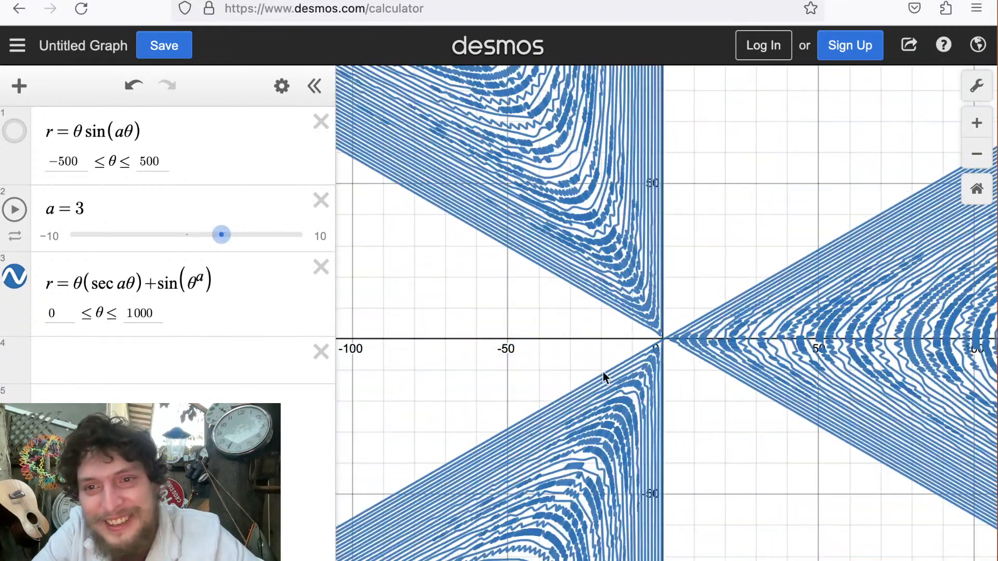
scroll(603, 371, up, 5)
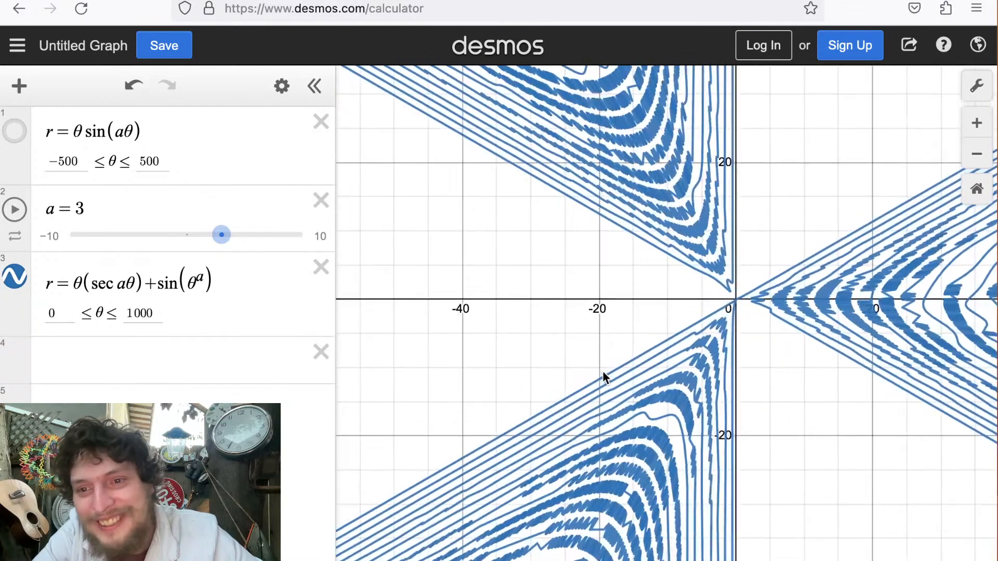
Move a to 1.1 and compare r = θ(sec aθ) + sin(θ^a) near the origin and at large scales.
scroll(603, 370, down, 3)
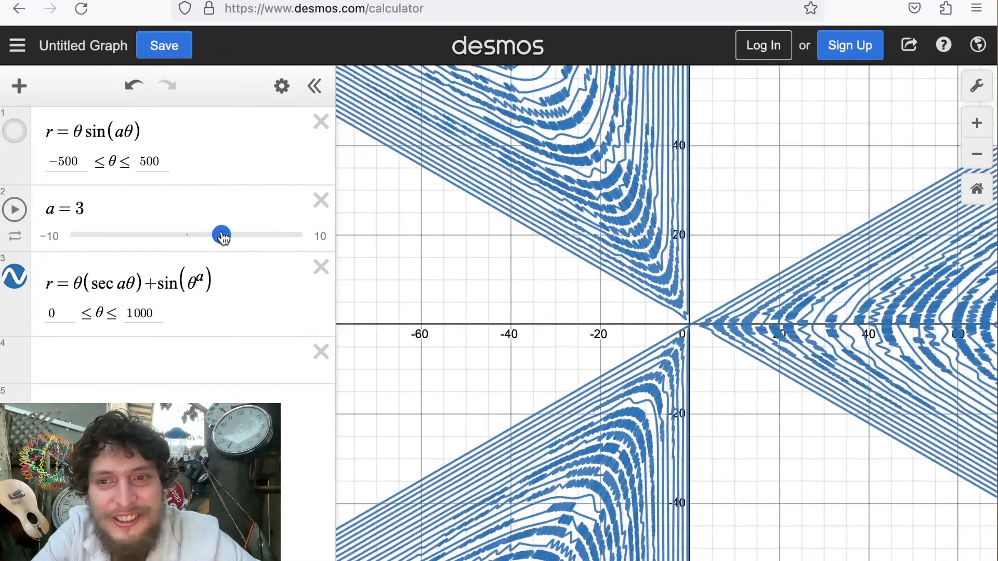
drag(222, 235, 201, 244)
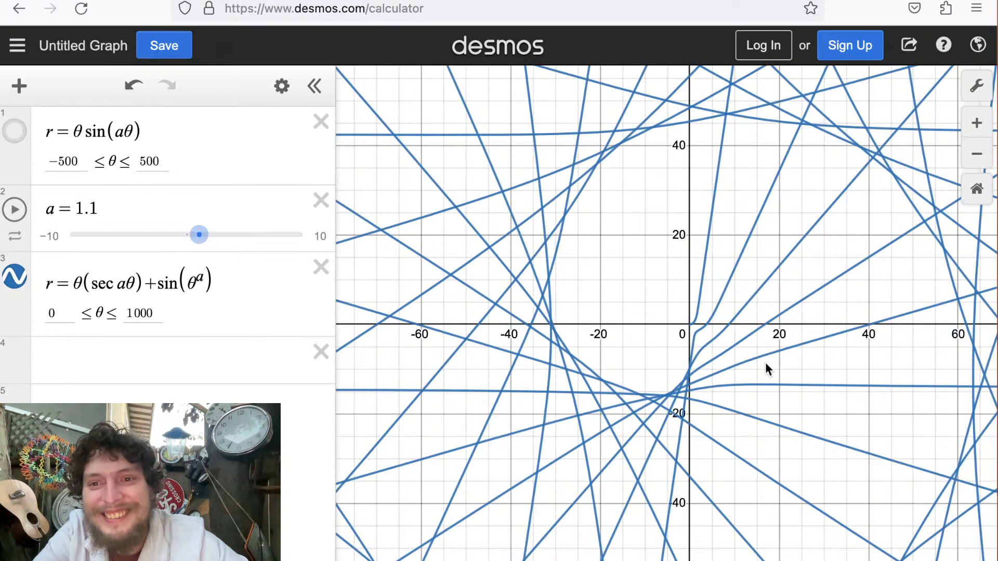
scroll(766, 363, down, 10)
scroll(765, 363, up, 8)
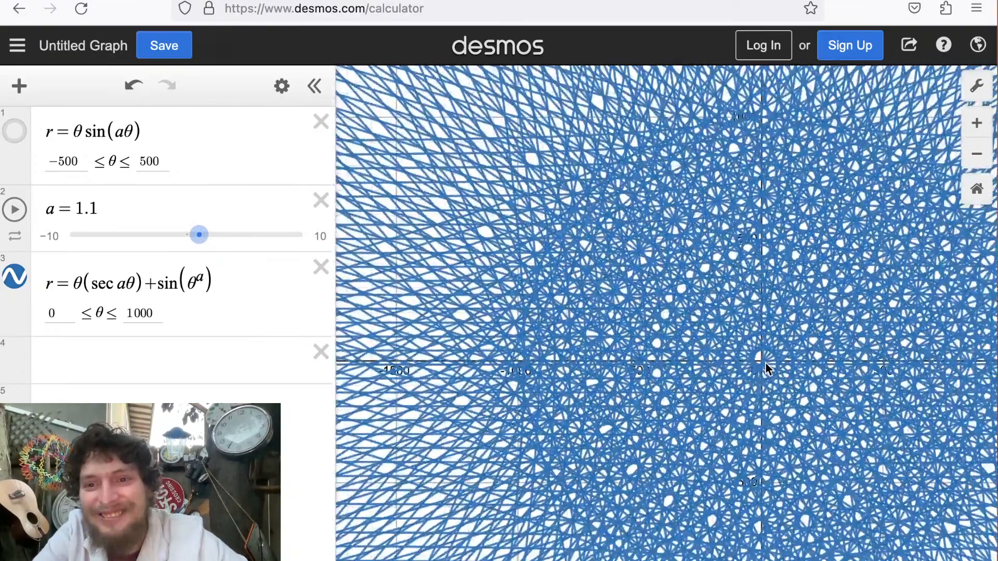
scroll(745, 325, up, 10)
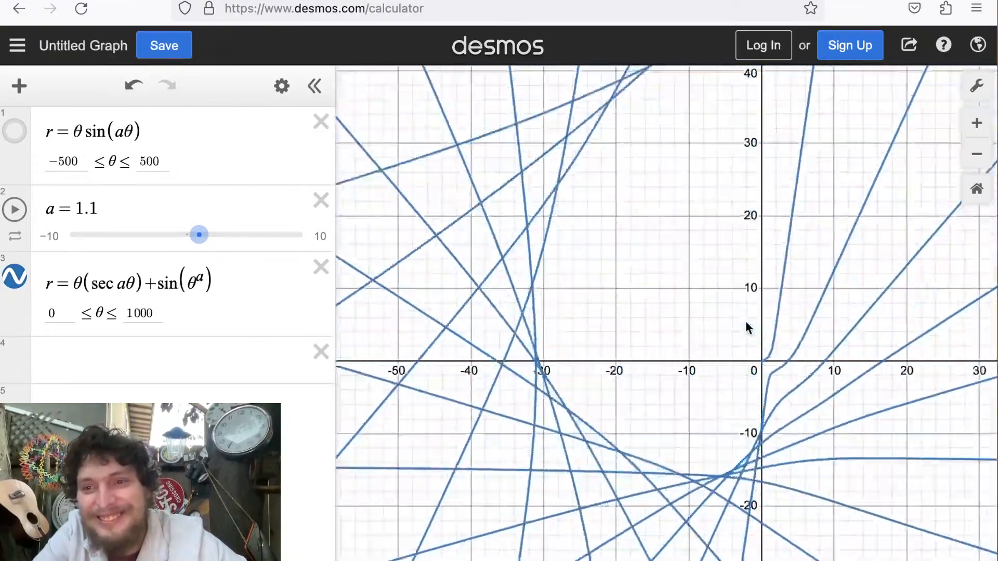
scroll(738, 338, down, 6)
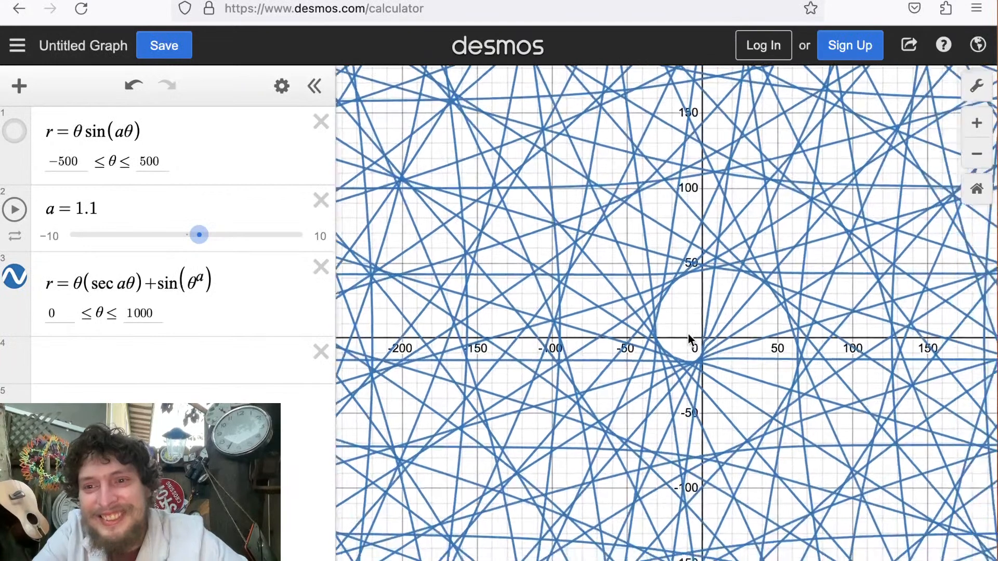
drag(687, 335, 634, 304)
Replace the first equation with a copy of the third, removing a from its secant to give r = θ(sec θ) + sin(θ^a).
drag(220, 281, 44, 286)
key(ctrl+c)
drag(157, 129, 45, 130)
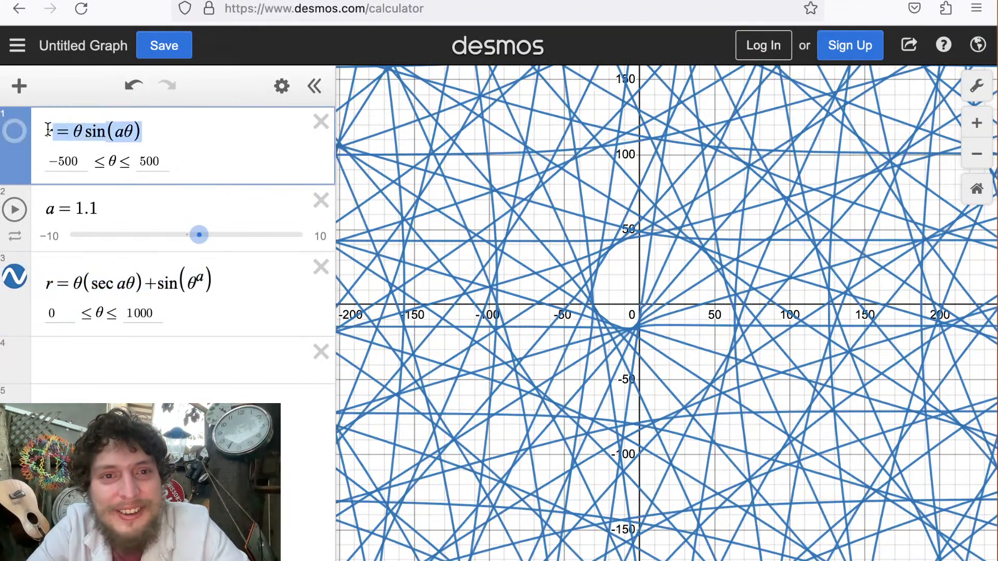
key(ctrl+v)
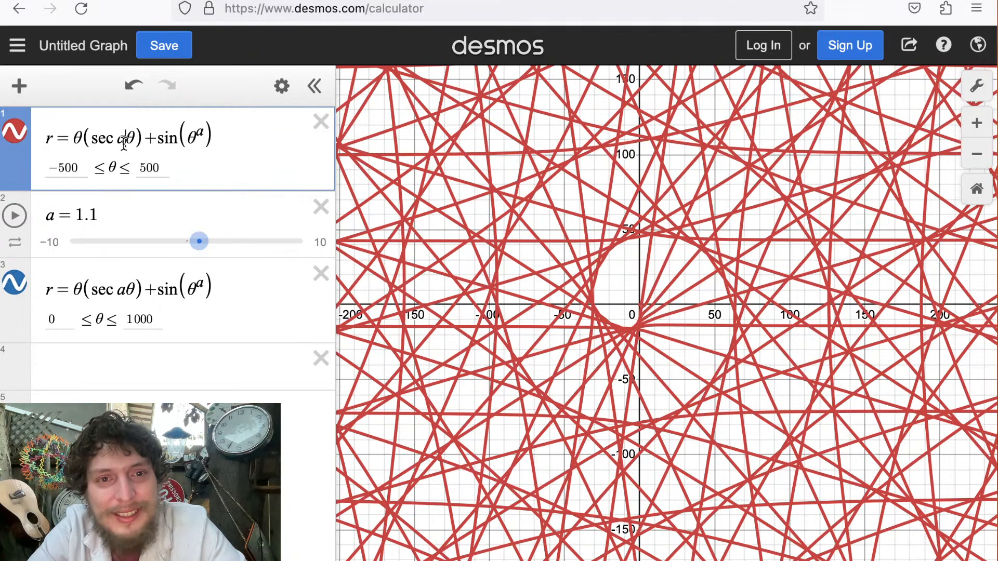
key(BackSpace)
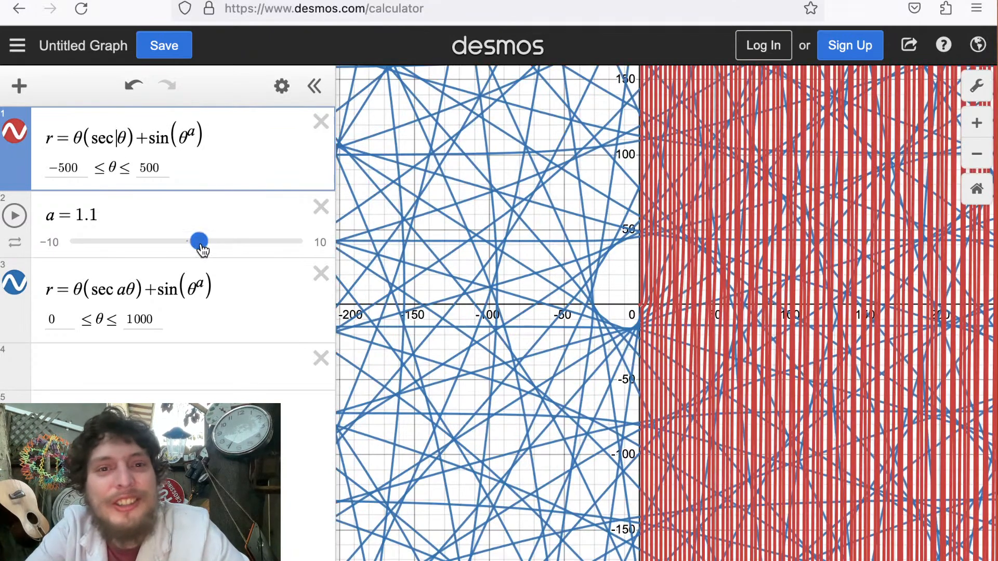
Try a as a factor in front of θ in the first equation with a moved to 1.8, and remove that factor.
drag(202, 248, 210, 248)
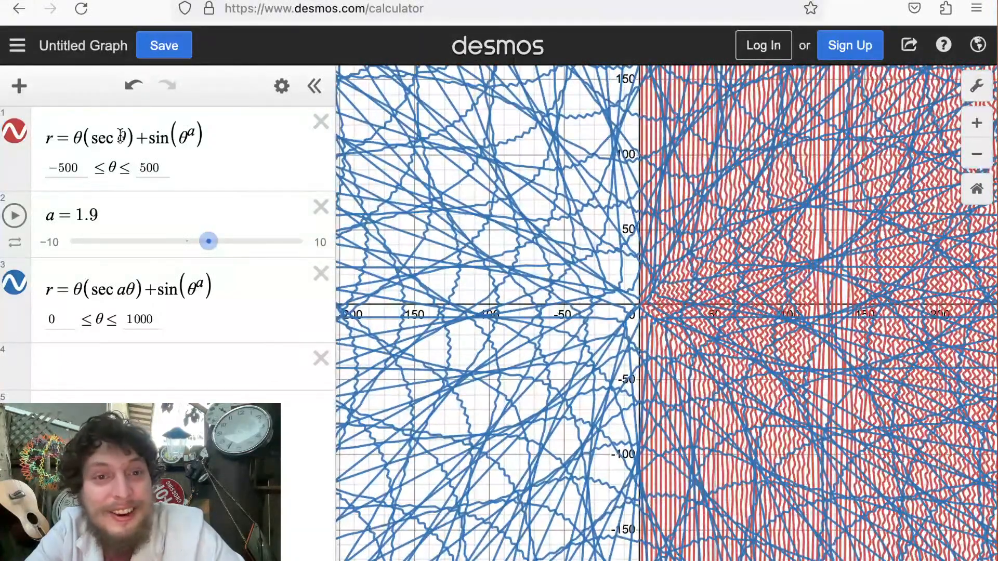
click(79, 139)
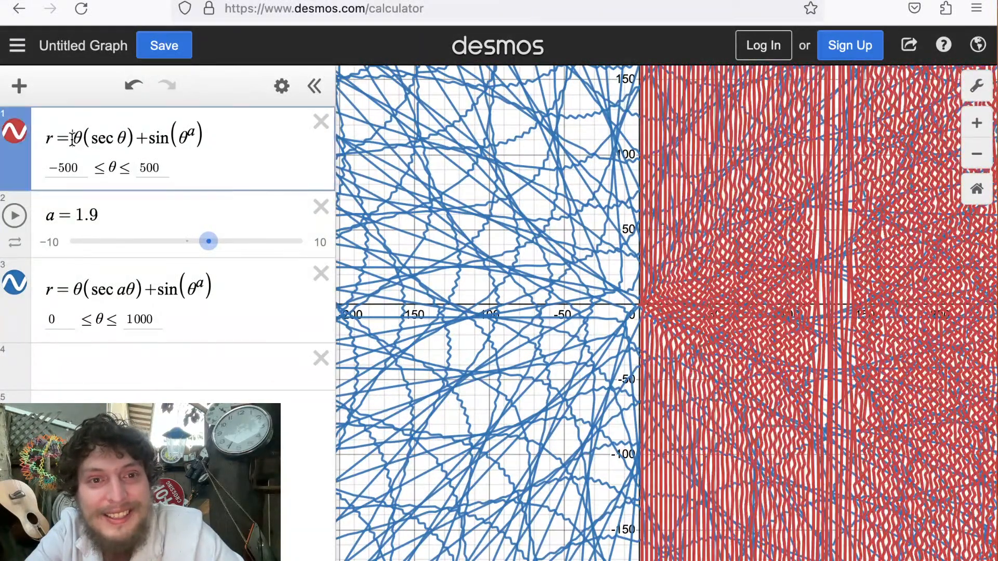
text(a)
drag(209, 249, 208, 248)
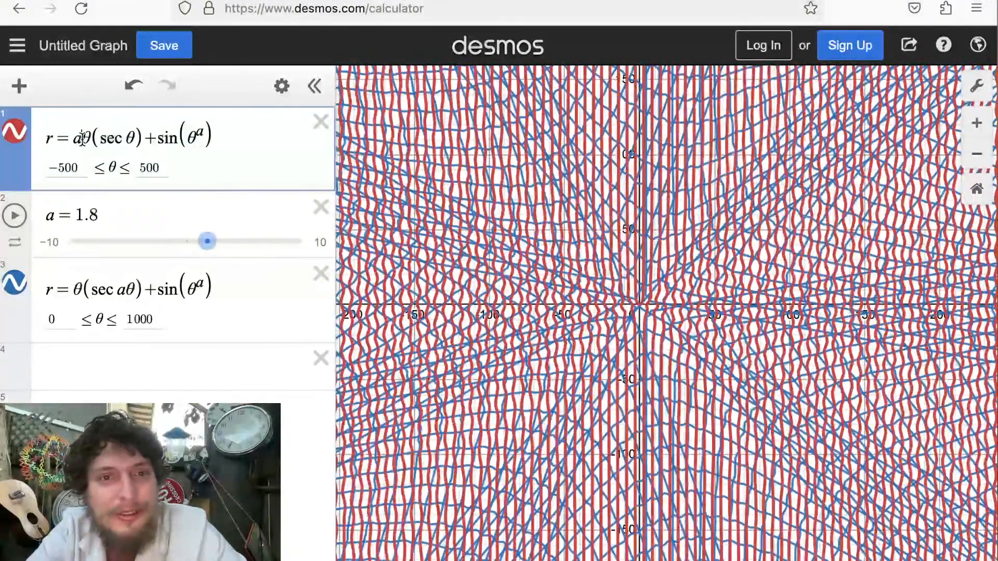
click(77, 139)
key(BackSpace)
Remove a from the secant of the third equation so it reads r = θ(sec θ) + sin(θ^a).
click(115, 285)
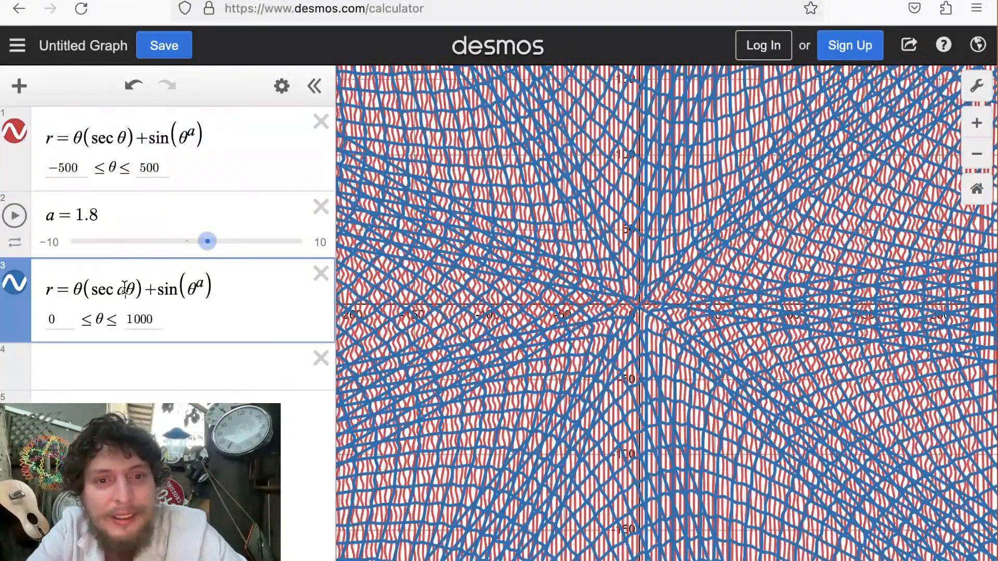
key(Delete)
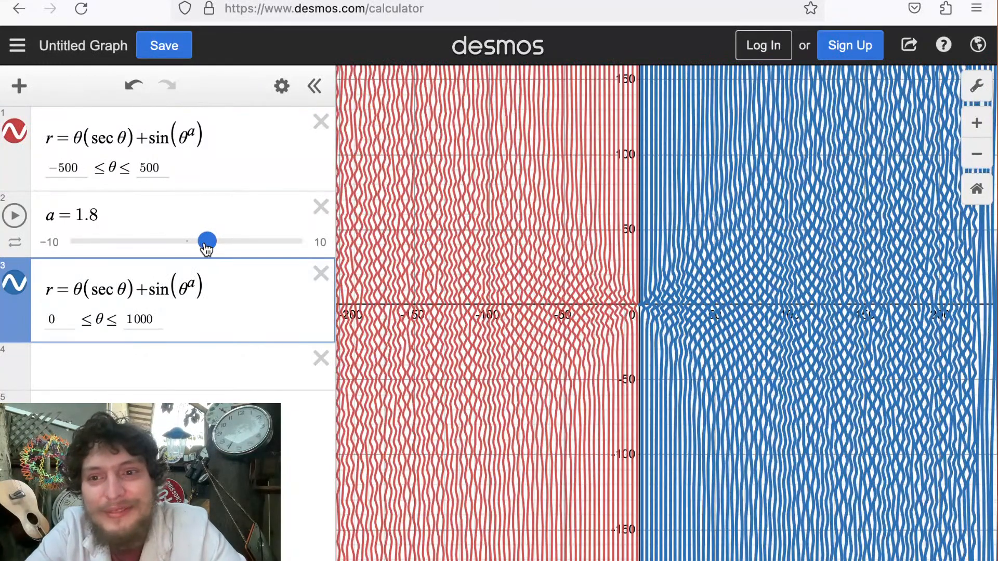
drag(207, 244, 207, 245)
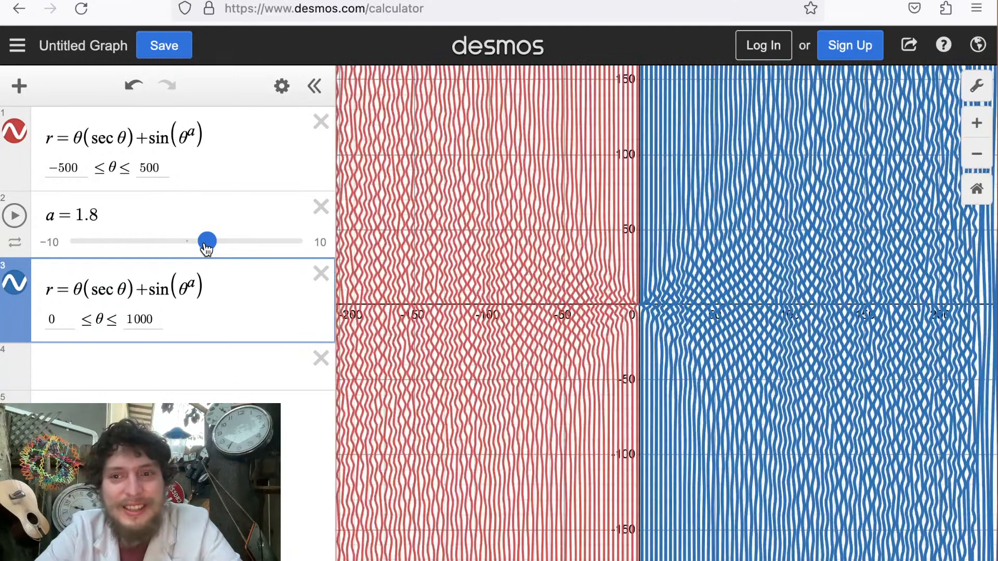
Replace the sine argument in the third equation with a^θ, making it r = θ(sec θ) + sin(a^θ).
click(190, 296)
drag(183, 298, 180, 298)
text(a)
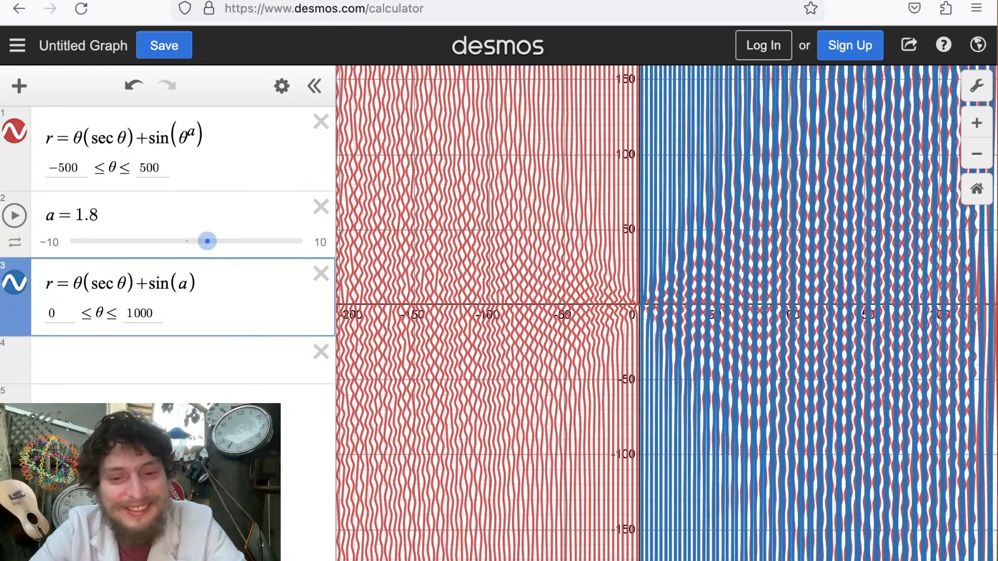
text(^theat)
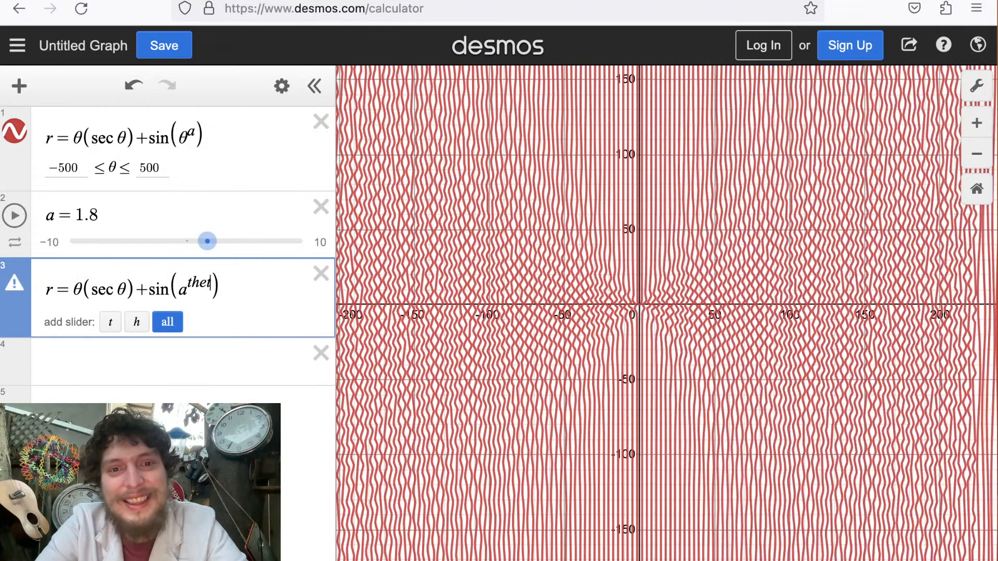
text(a)
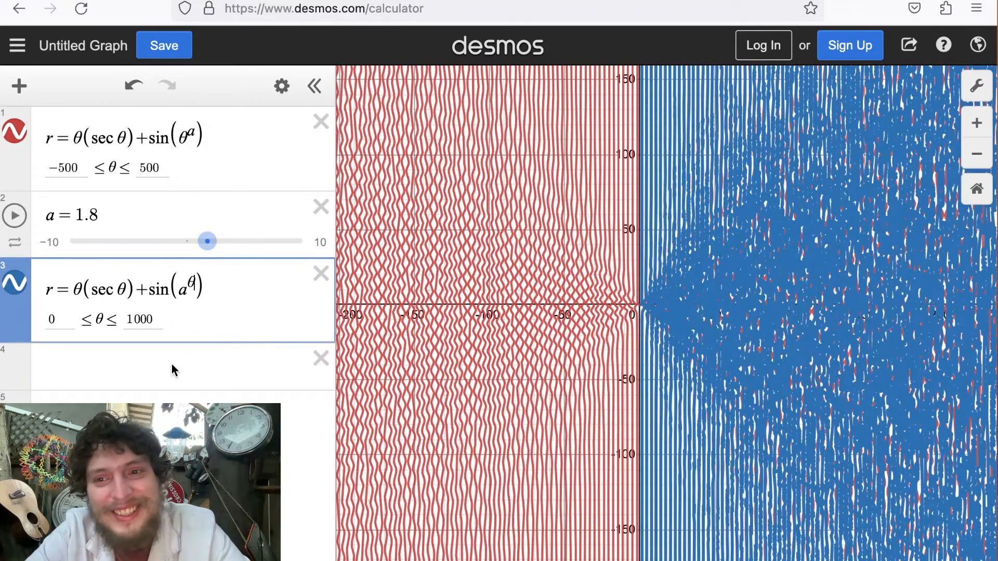
Move a to 2.1 and examine how the two overlapping curves compare close to the origin and farther out.
drag(665, 333, 557, 319)
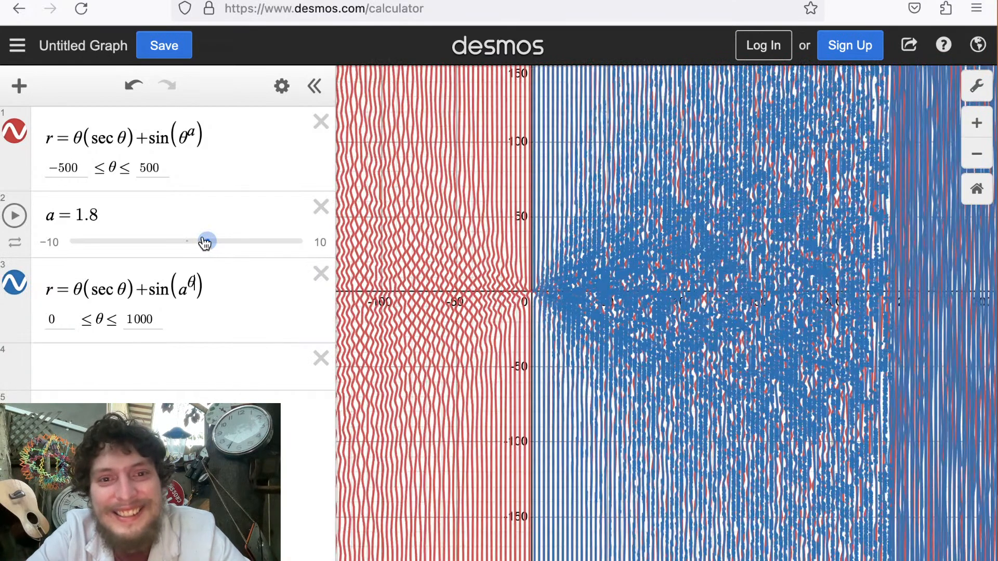
drag(208, 244, 213, 243)
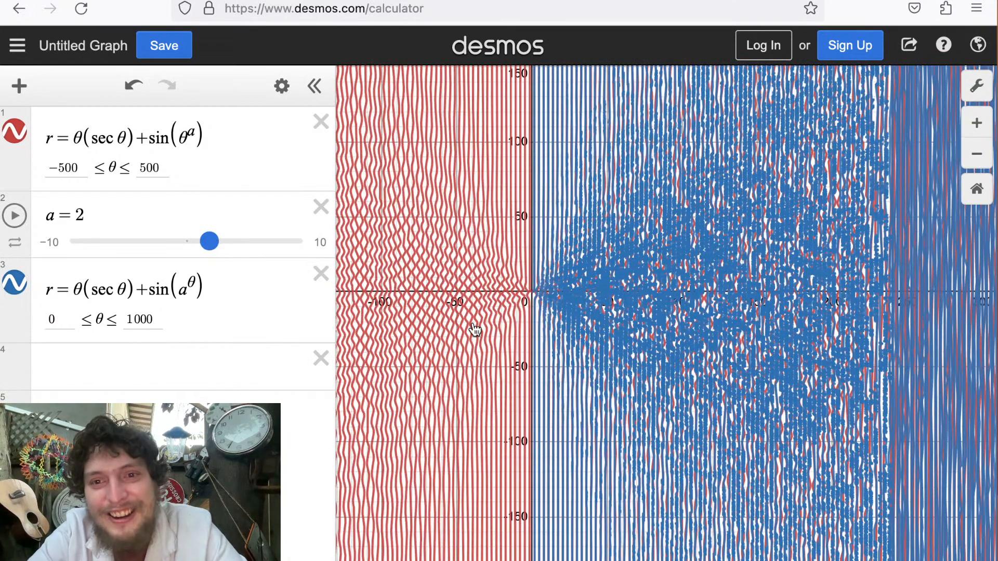
scroll(474, 329, up, 5)
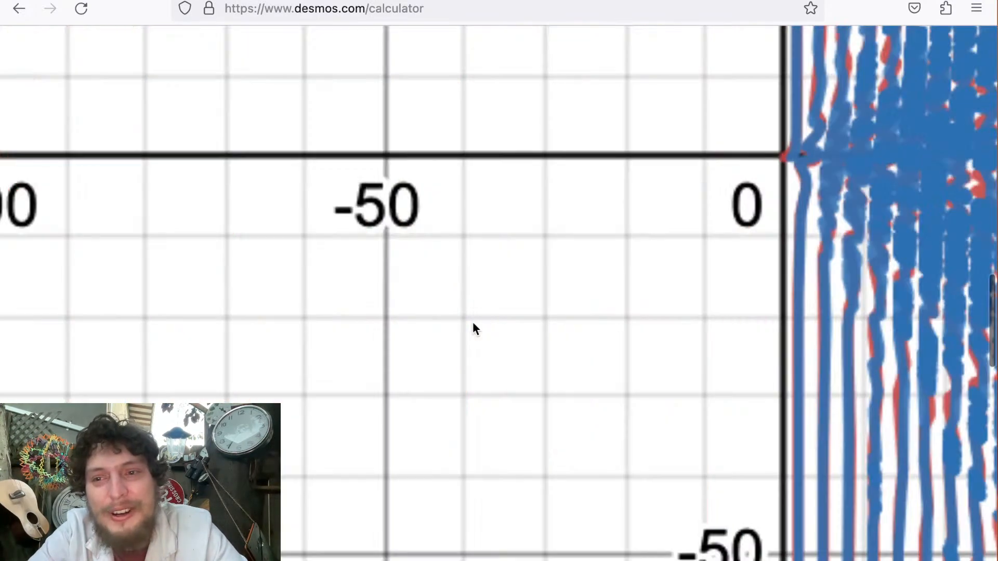
scroll(473, 325, down, 5)
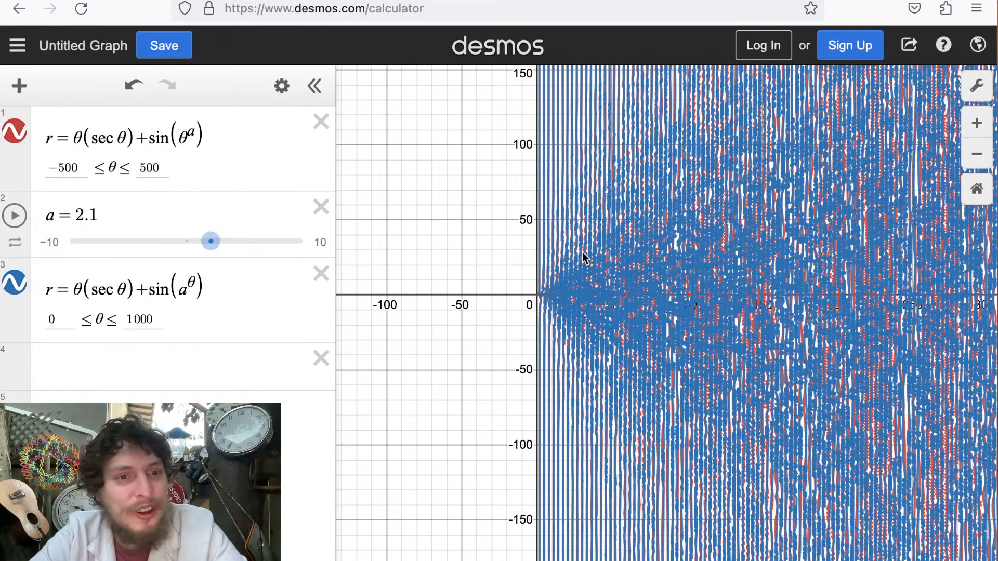
drag(616, 245, 714, 252)
drag(660, 283, 686, 289)
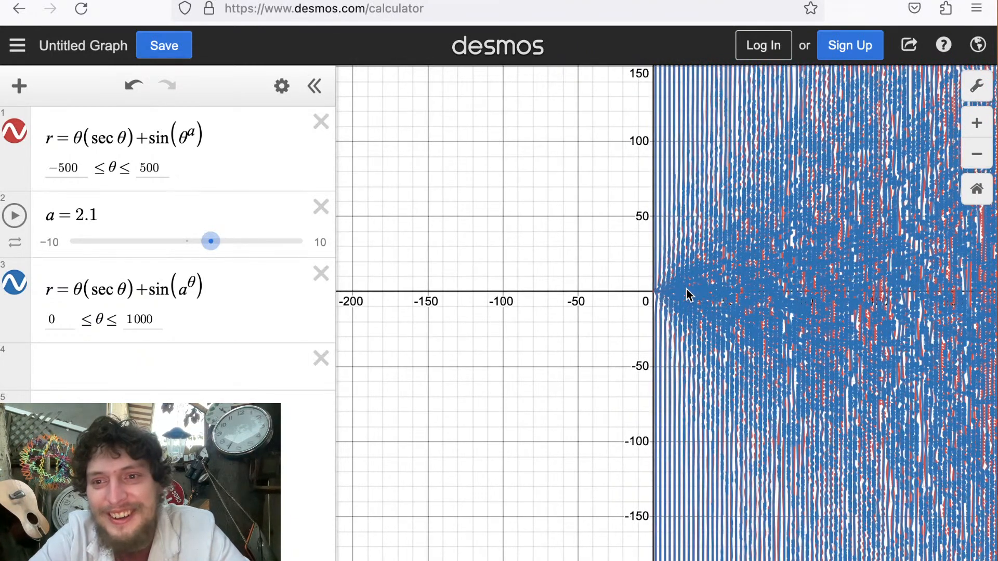
scroll(686, 289, up, 1)
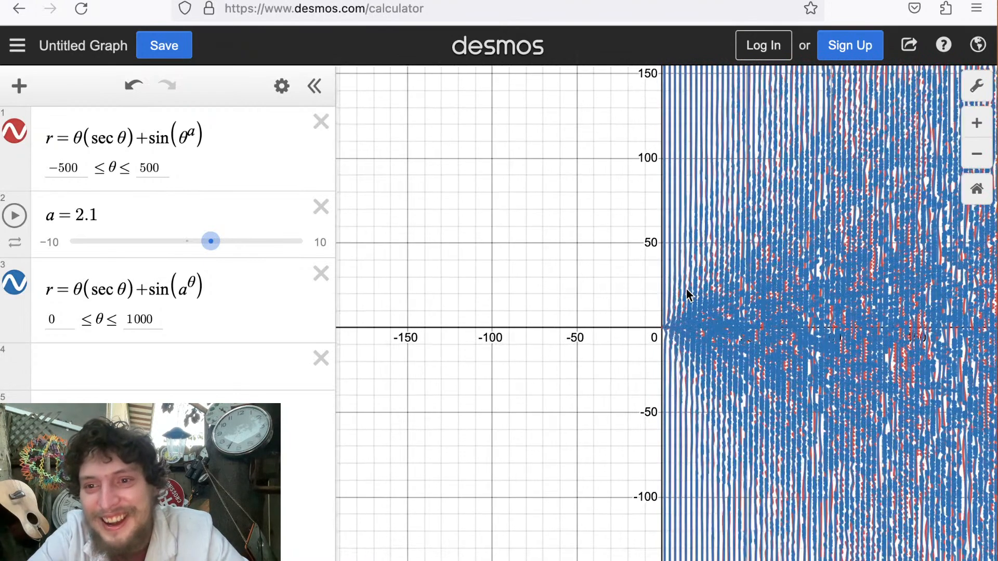
scroll(686, 289, up, 5)
scroll(685, 292, down, 3)
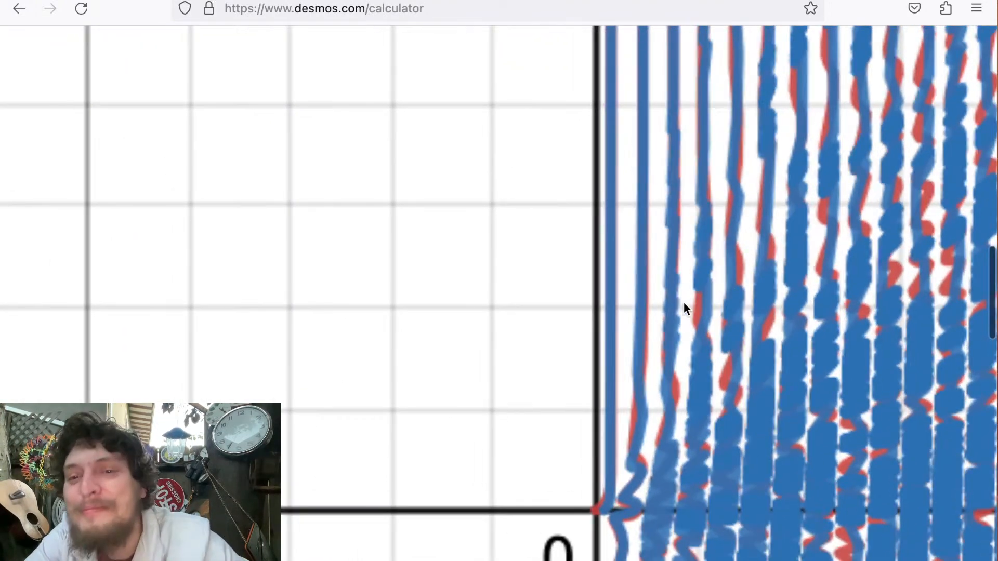
scroll(685, 309, down, 4)
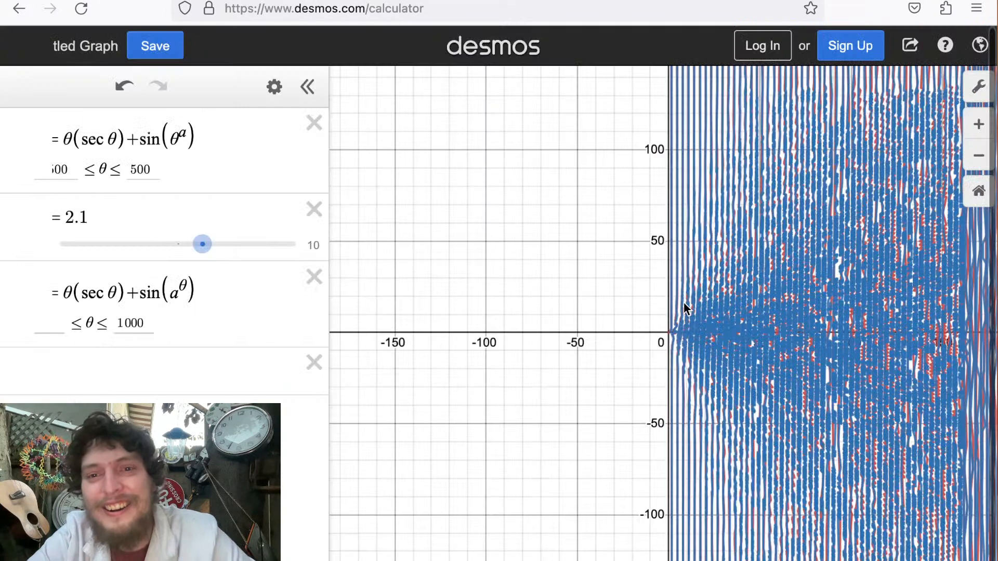
scroll(685, 309, down, 1)
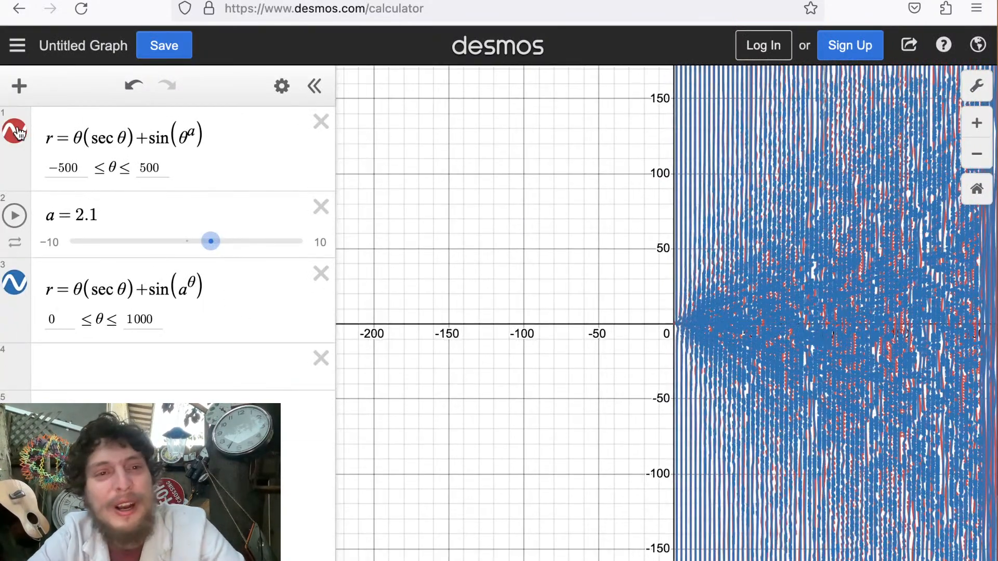
Hide the first equation's red curve and look over the blue r = θ(sec θ) + sin(a^θ) curve alone.
click(16, 131)
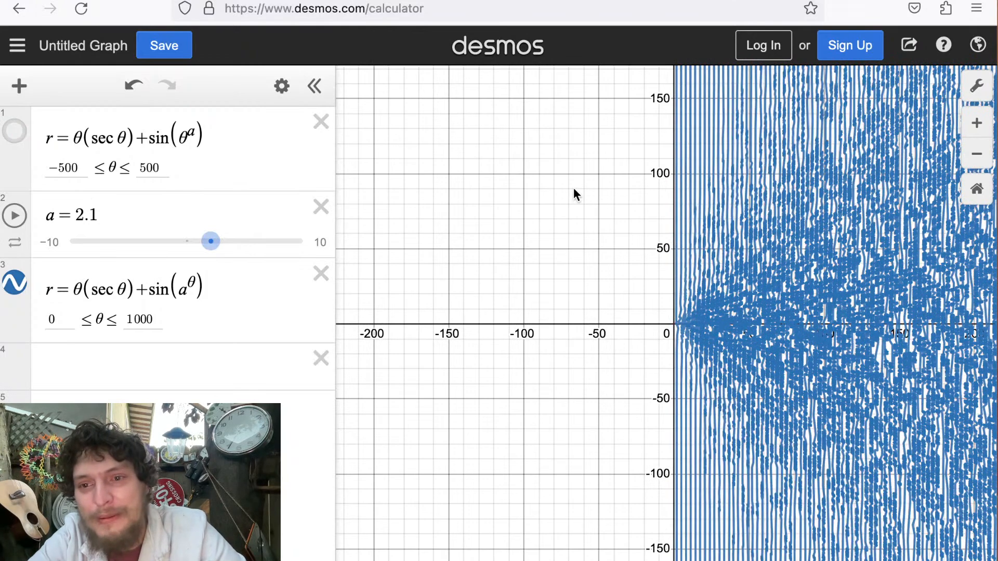
scroll(571, 189, right, 3)
scroll(509, 191, right, 2)
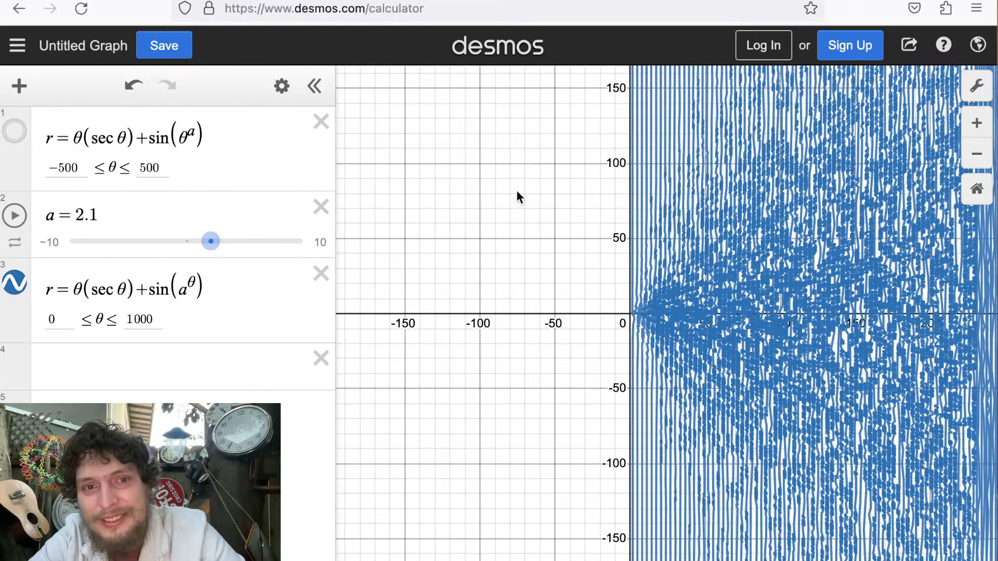
scroll(517, 192, right, 3)
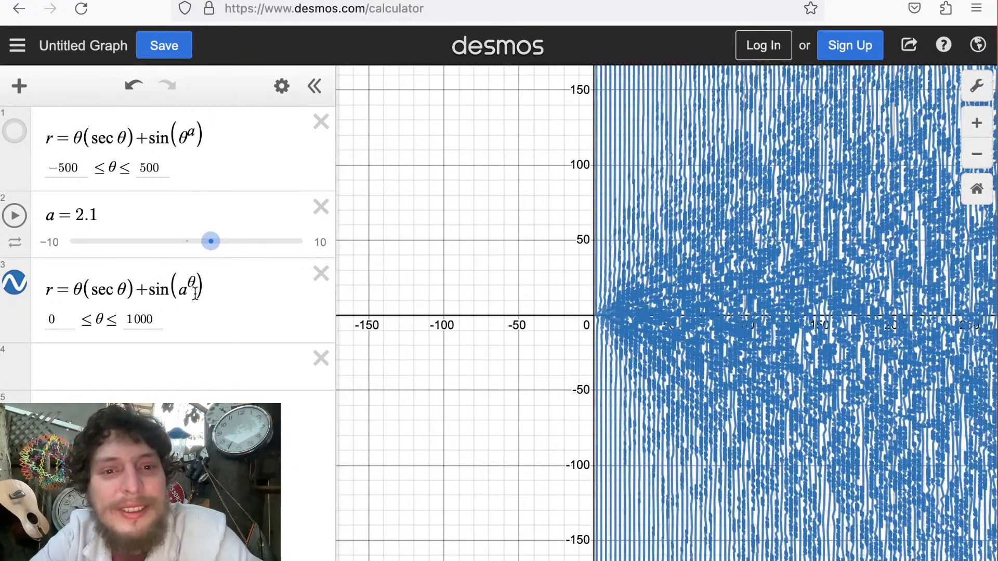
Replace the θ(sec θ) + part of the third equation with θ, making it r = θ sin(a^θ).
click(147, 295)
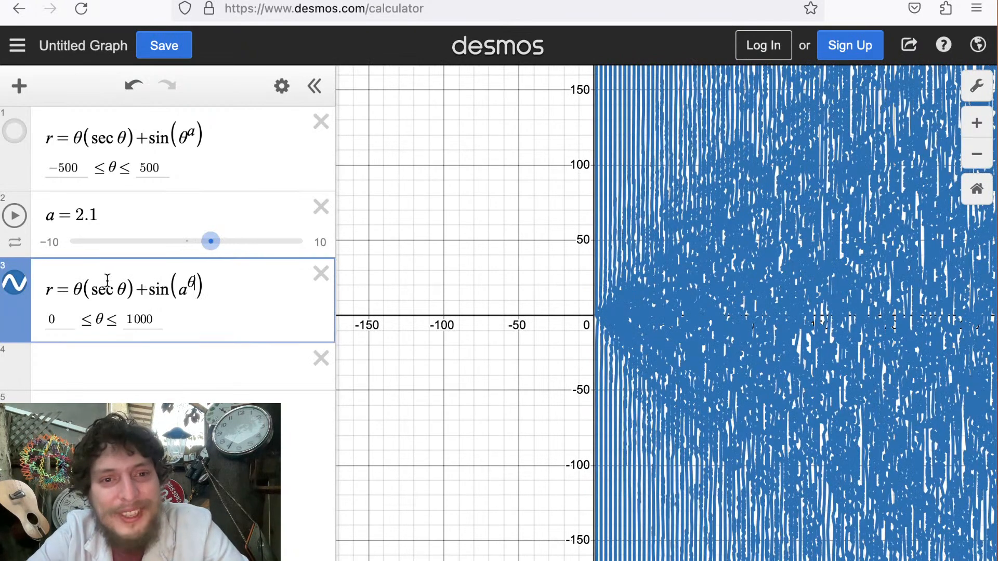
shift+click(75, 290)
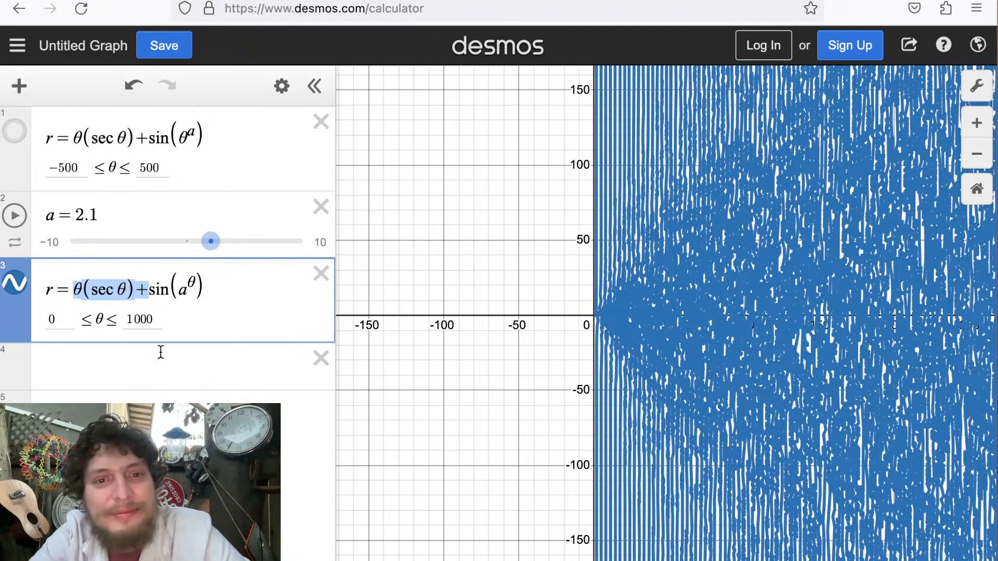
text(t)
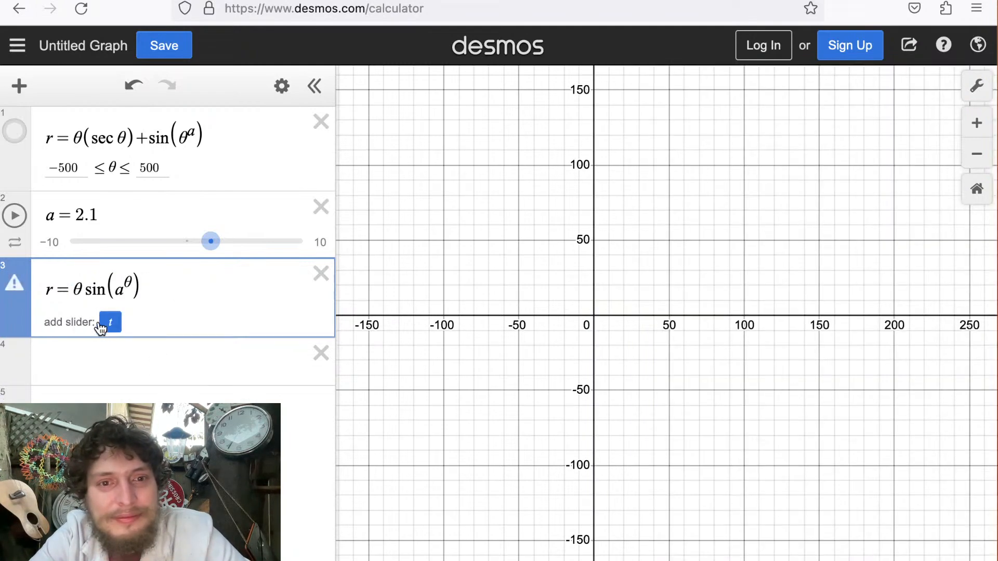
click(116, 358)
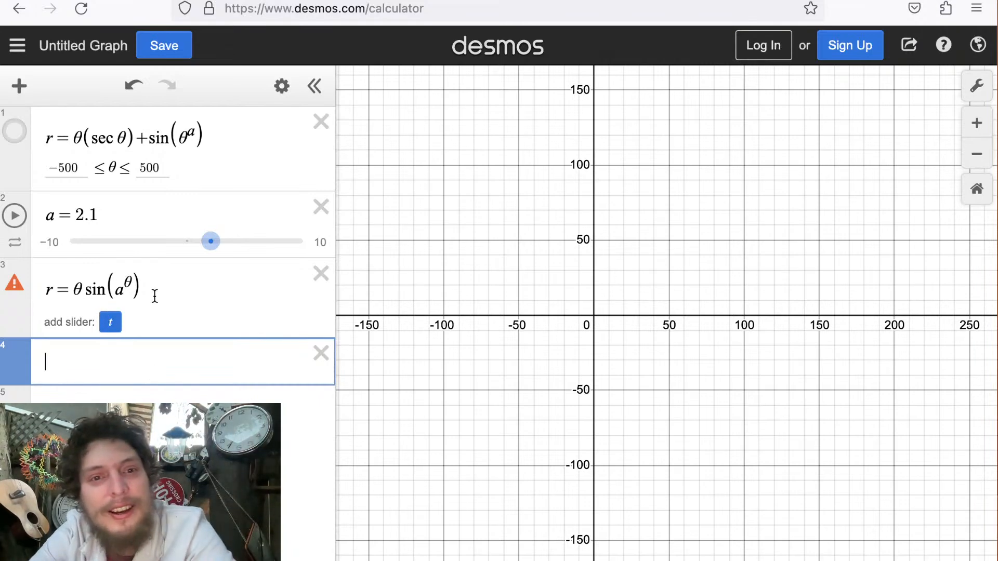
Leave the overloaded graph by loading desmos.com and open a new blank graphing calculator.
click(500, 4)
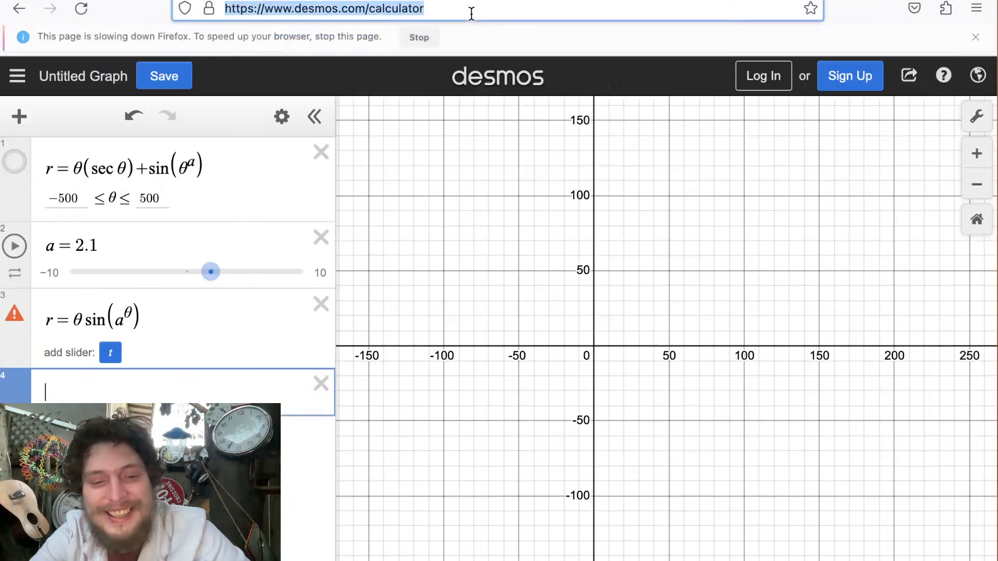
text(\)
key(BackSpace)
text(desmos)
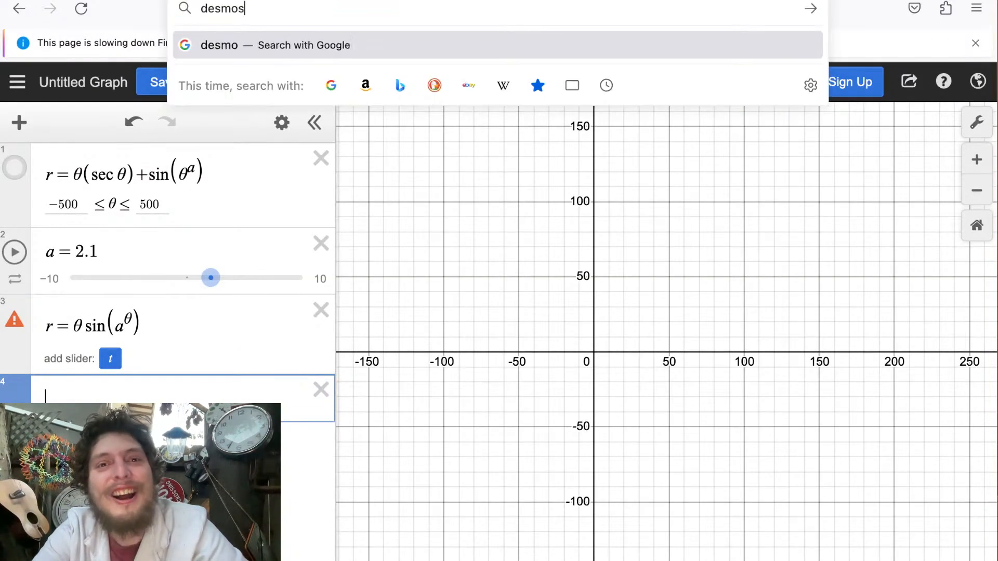
text(.com)
key(Return)
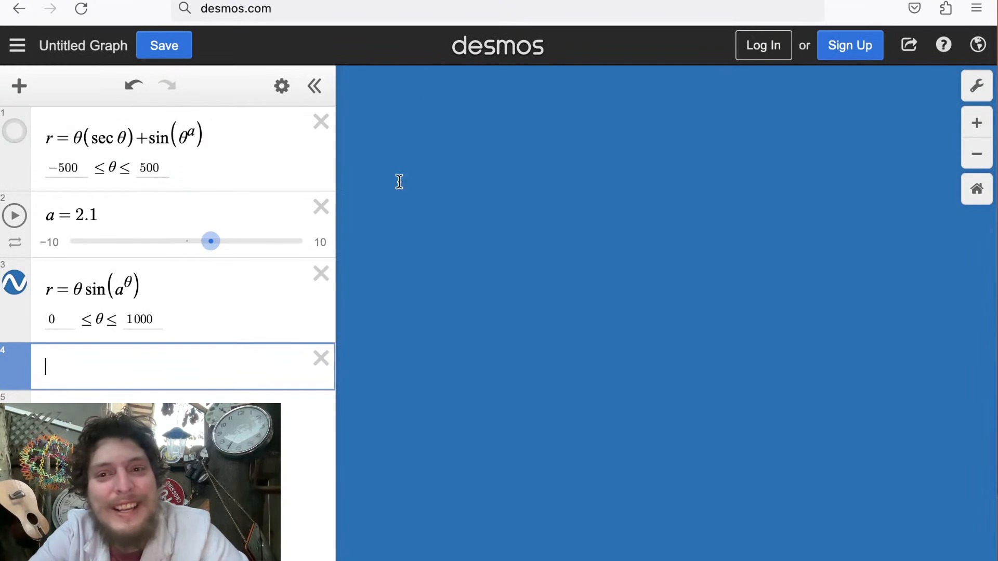
click(328, 5)
key(Return)
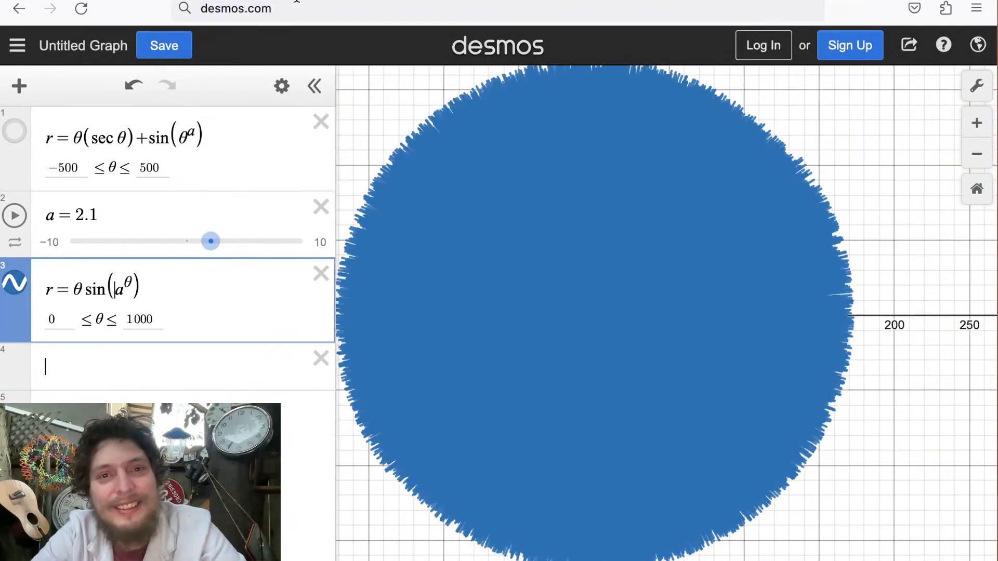
click(288, 7)
key(Return)
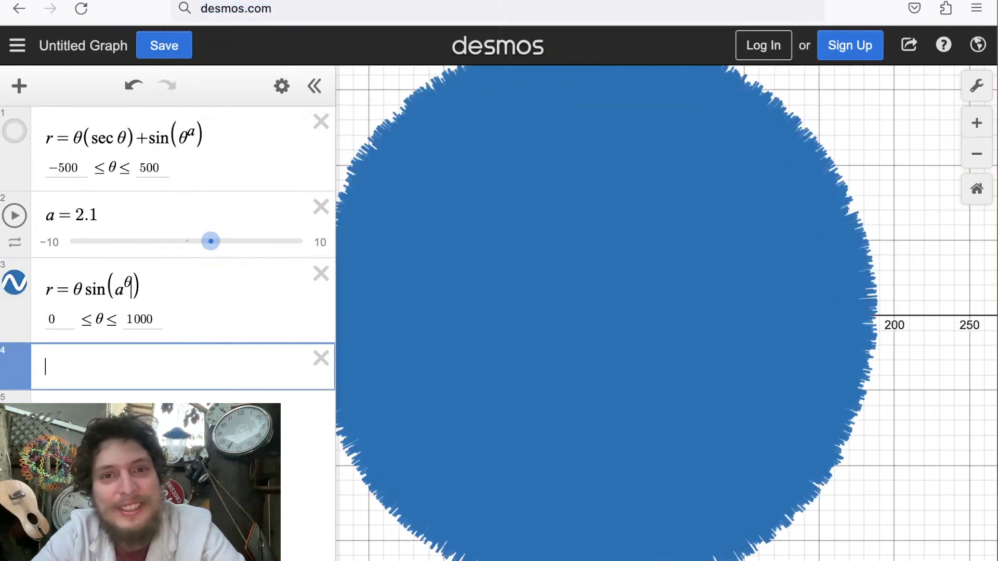
click(319, 6)
key(Return)
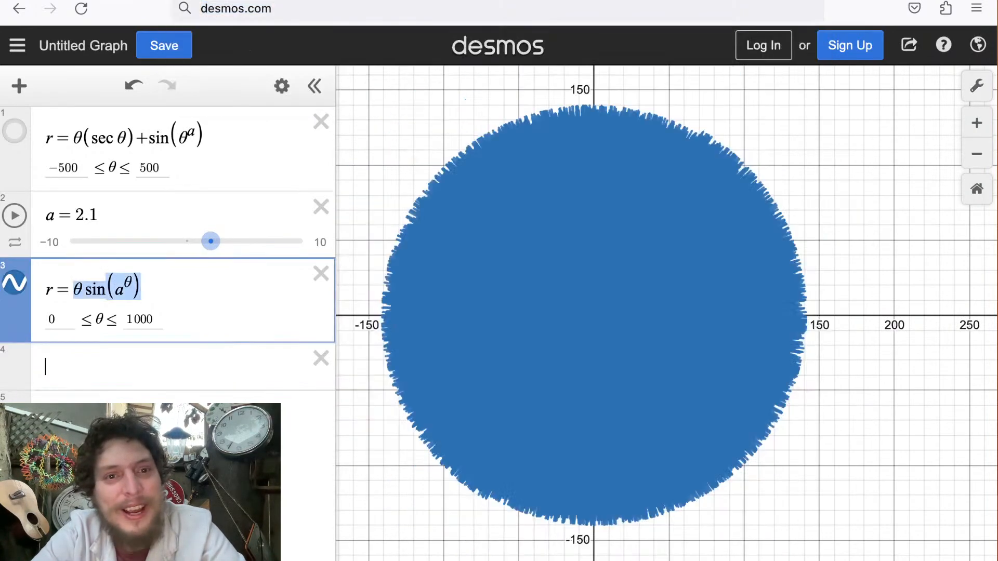
click(313, 8)
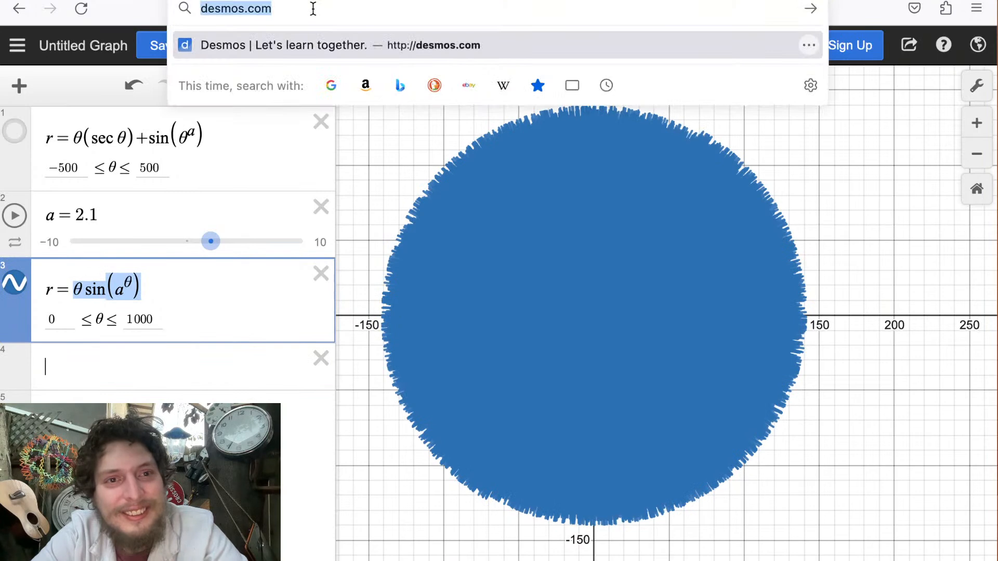
key(Return)
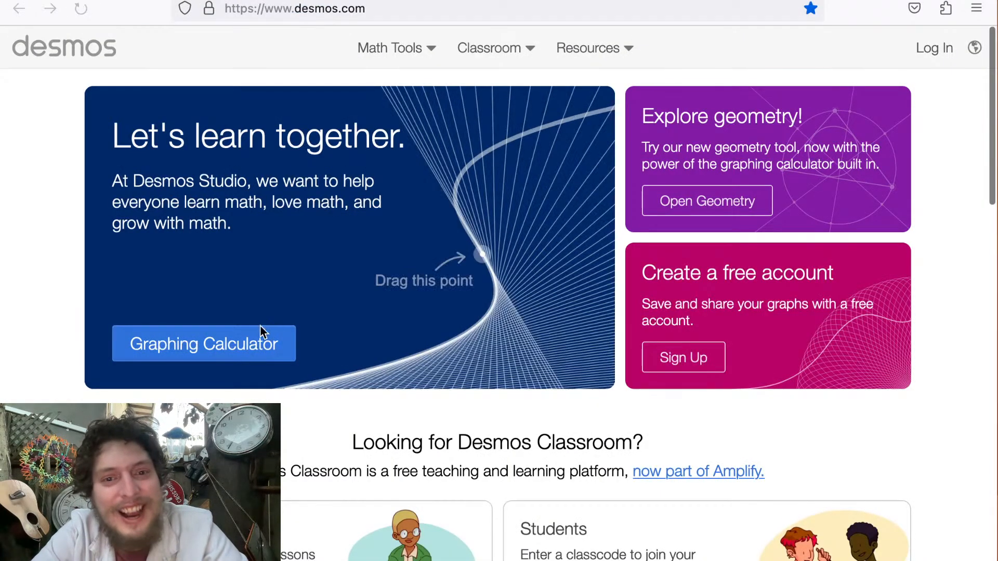
click(260, 332)
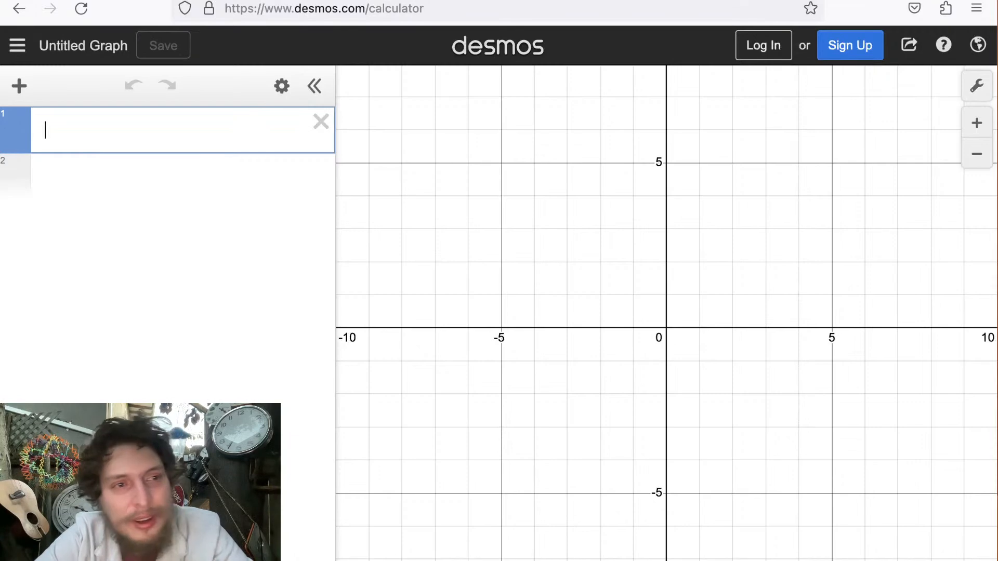
Enter the polar equation r = θ sec(aθ) as the first expression and add a slider for a.
text(r=)
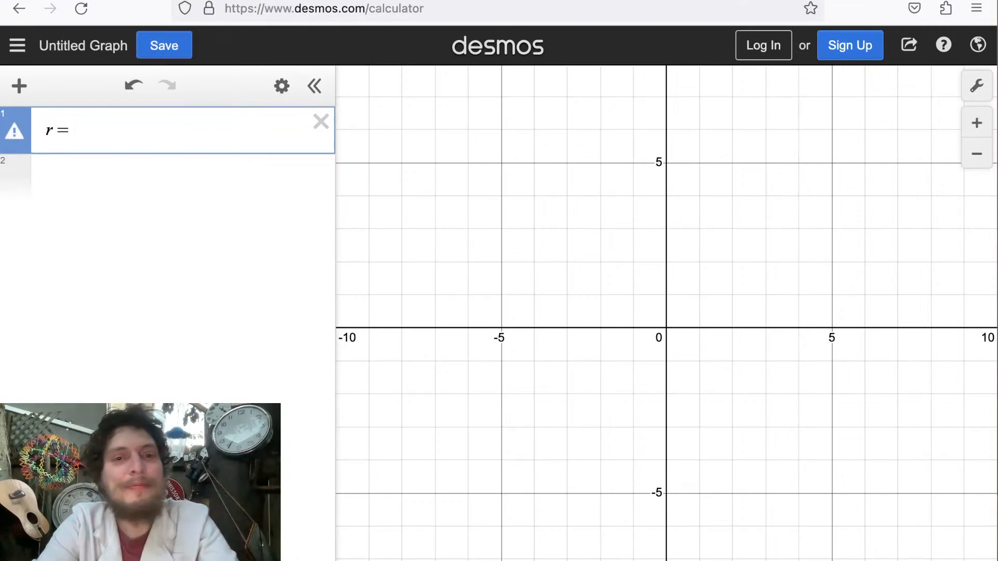
text(theta)
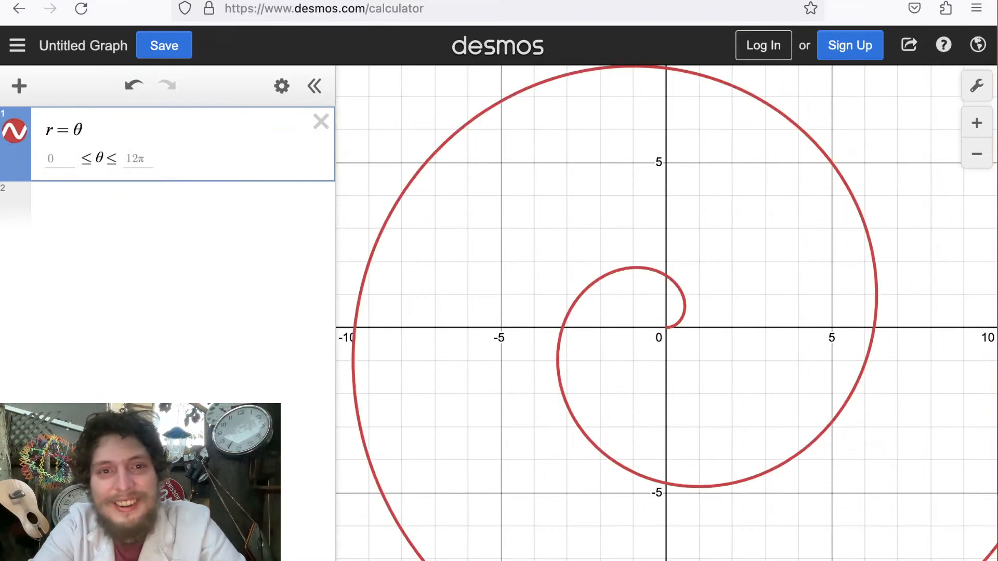
text(sec(a)
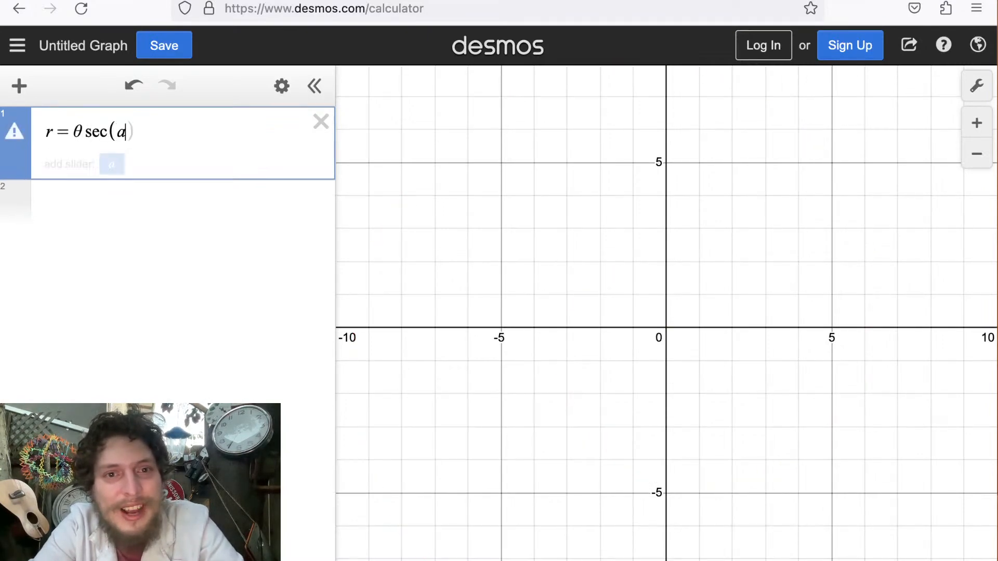
text(theta)
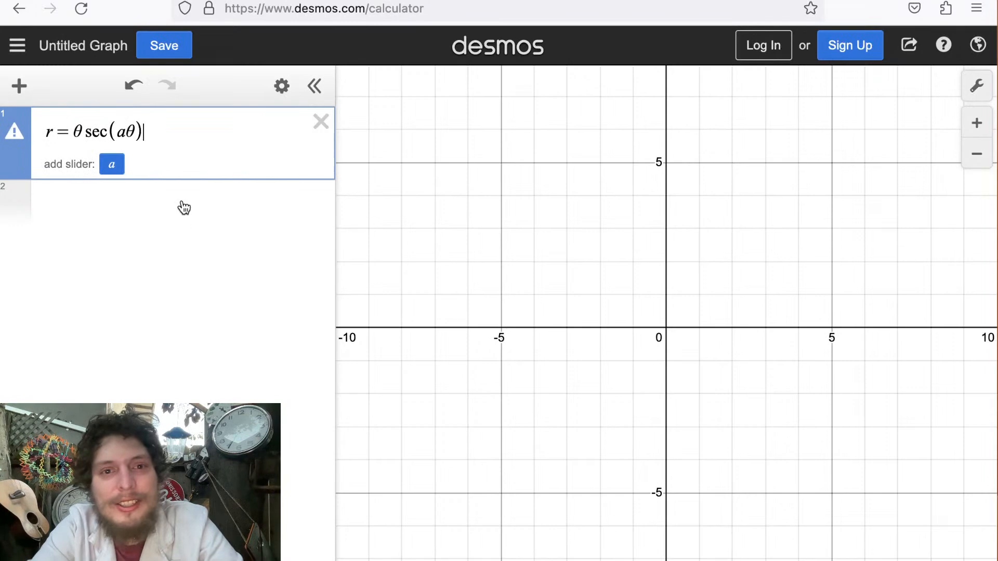
click(107, 164)
click(194, 127)
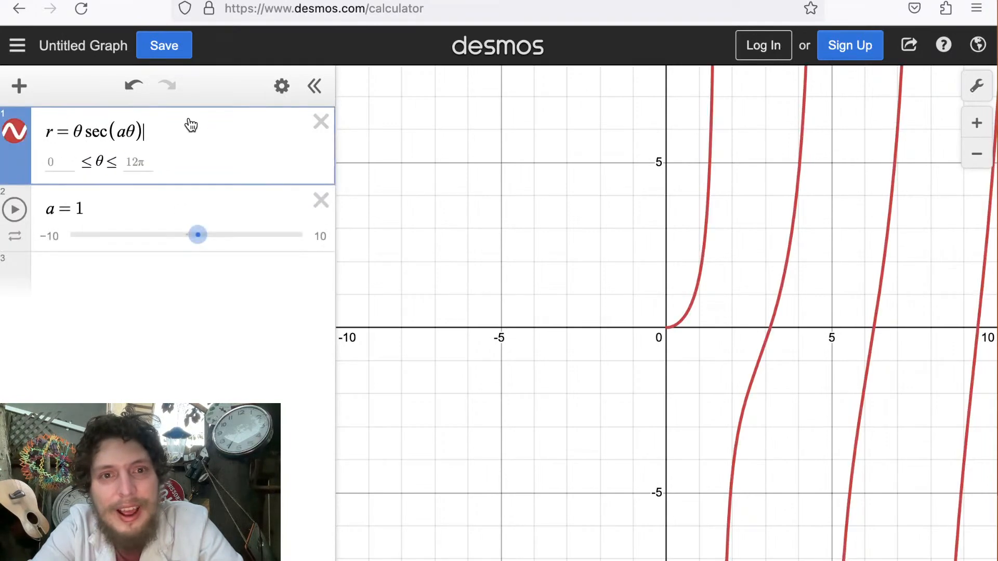
Extend the first equation to r = θ sec(aθ) − csc(θ) and set its upper θ limit to 1000.
text(-)
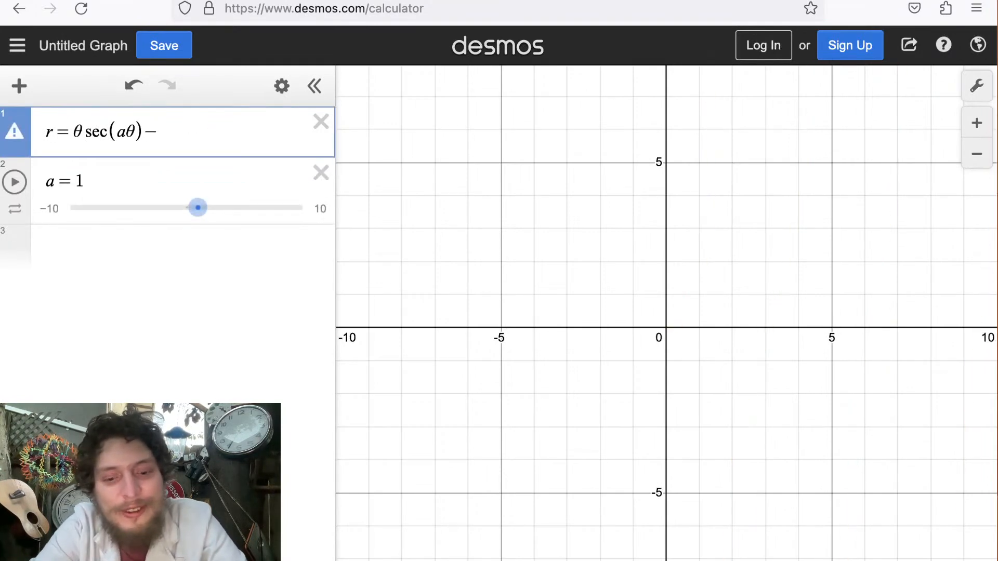
text(csc)
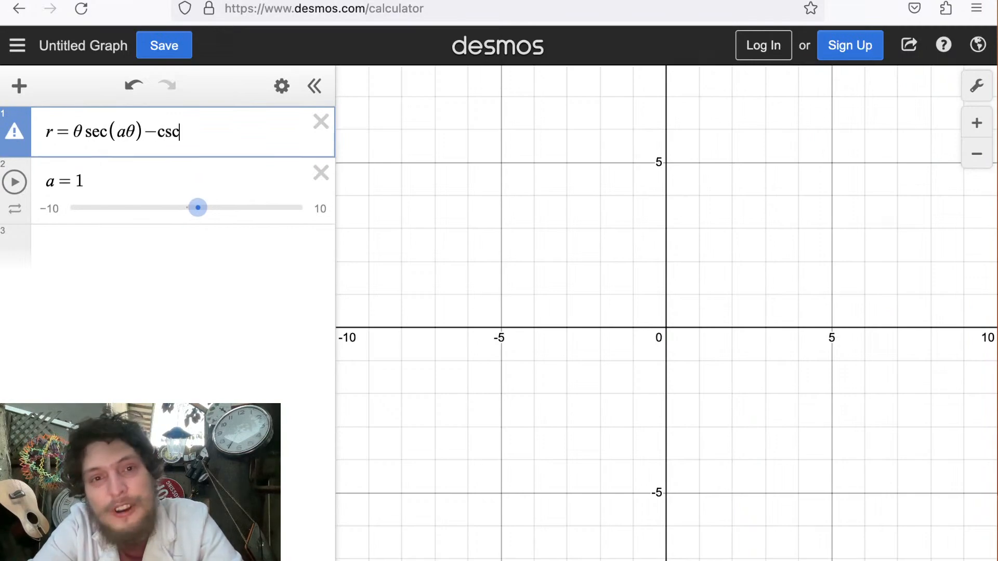
text((θ)
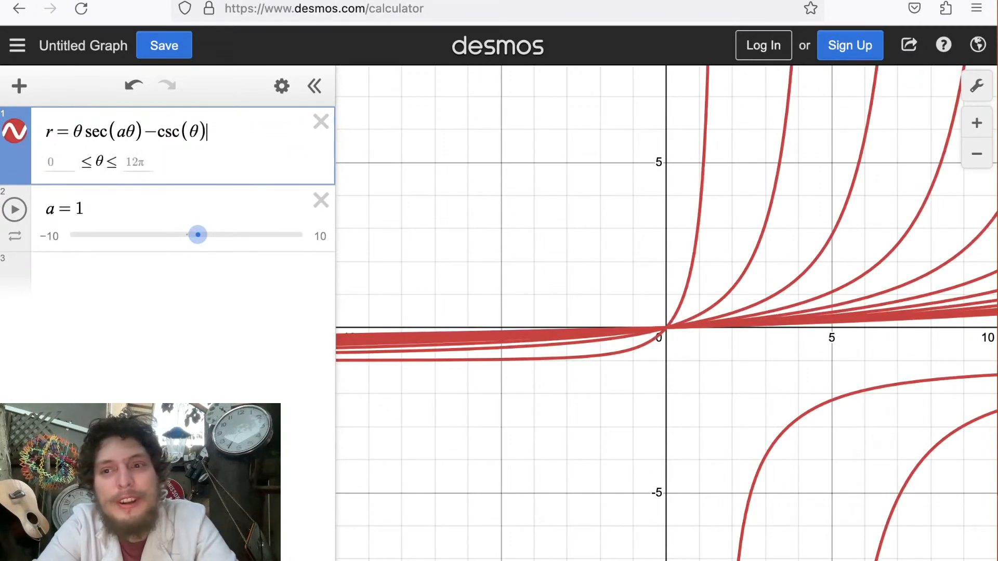
scroll(626, 298, down, 10)
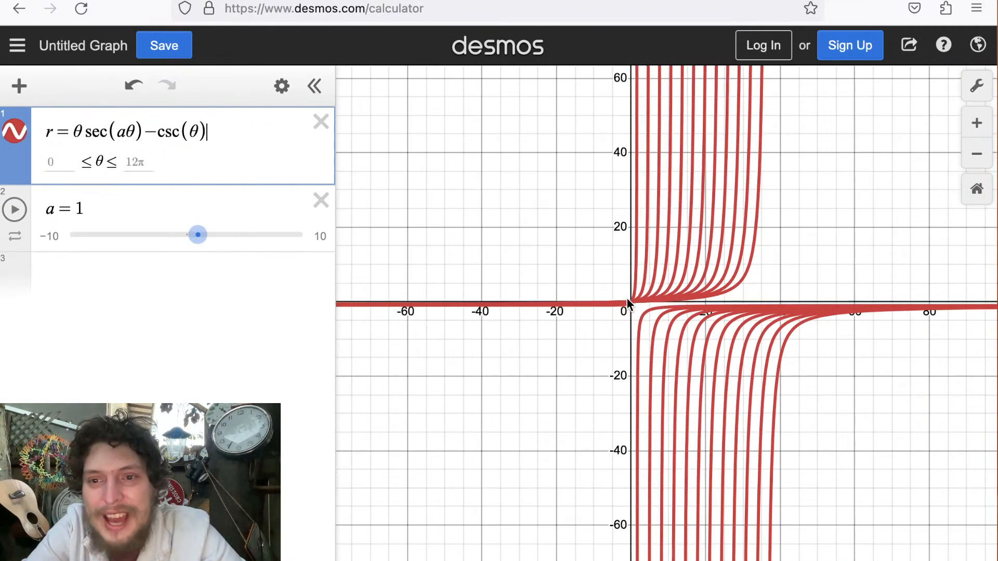
click(131, 161)
text(1000)
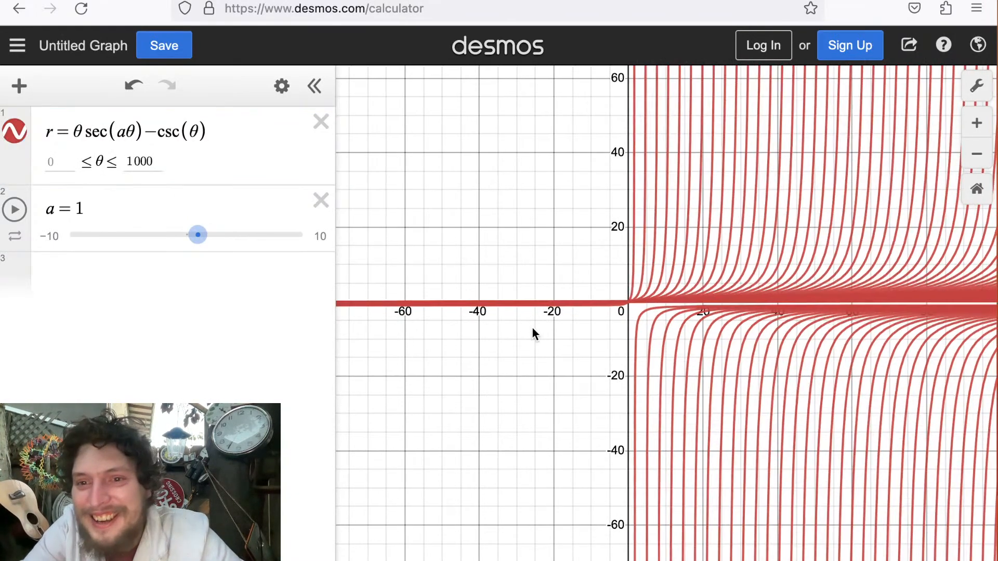
Examine the branches of the red curve around the origin and along the positive x-axis, both up close and farther out.
drag(532, 329, 475, 325)
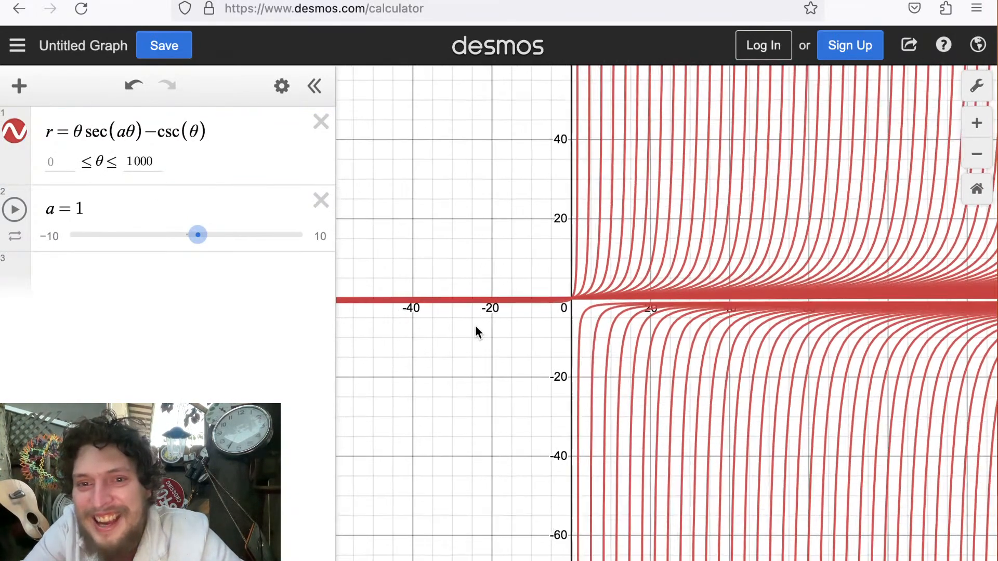
scroll(475, 325, up, 10)
scroll(475, 326, down, 6)
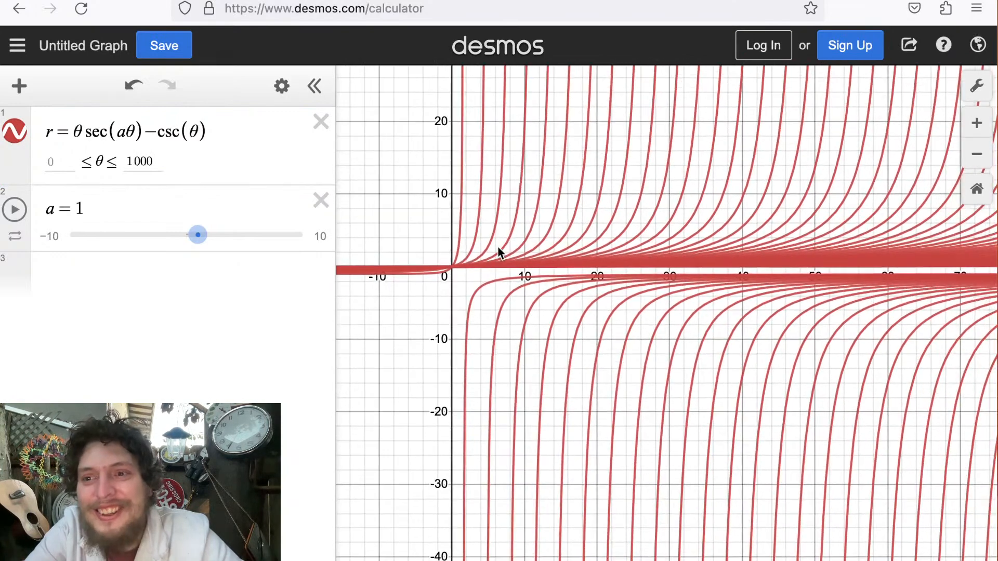
drag(685, 274, 443, 240)
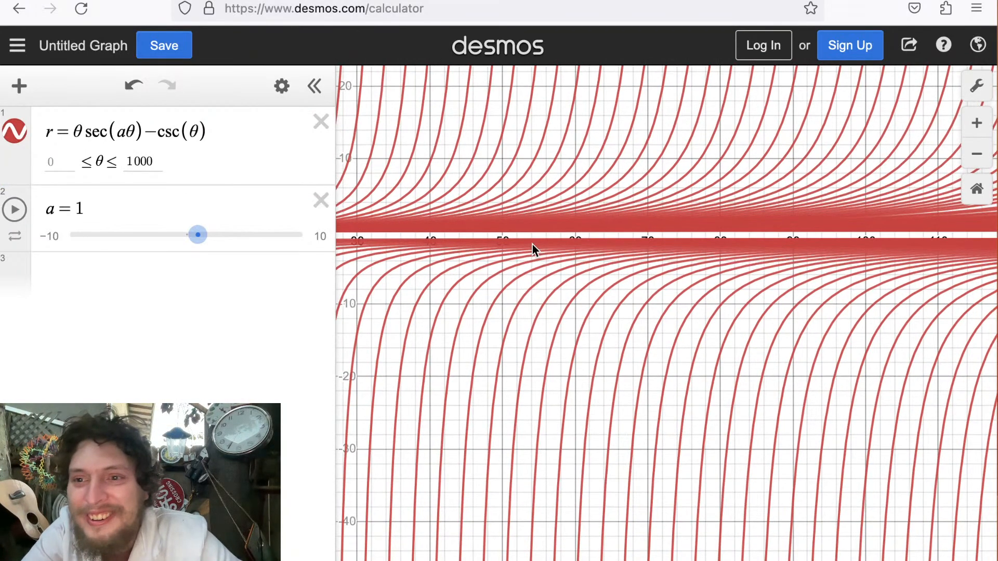
drag(532, 244, 996, 160)
scroll(733, 274, up, 12)
scroll(731, 269, up, 4)
scroll(517, 267, down, 7)
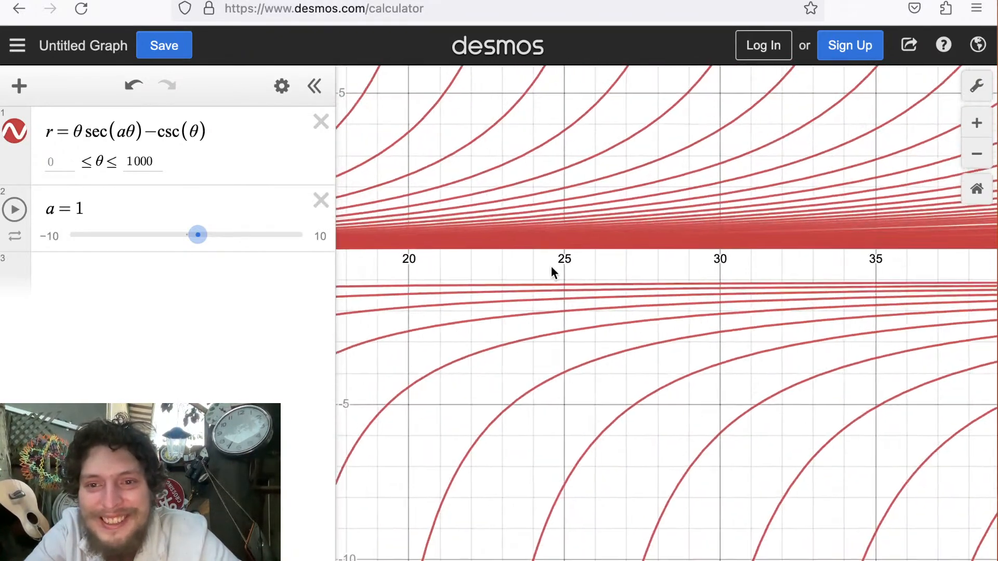
drag(550, 266, 985, 271)
drag(426, 254, 665, 264)
drag(401, 277, 351, 266)
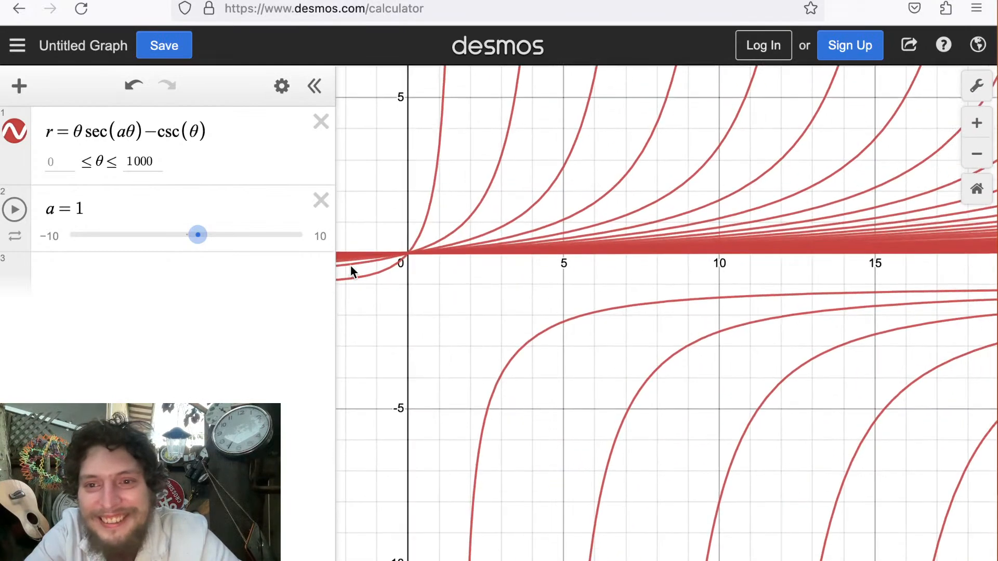
drag(726, 291, 311, 328)
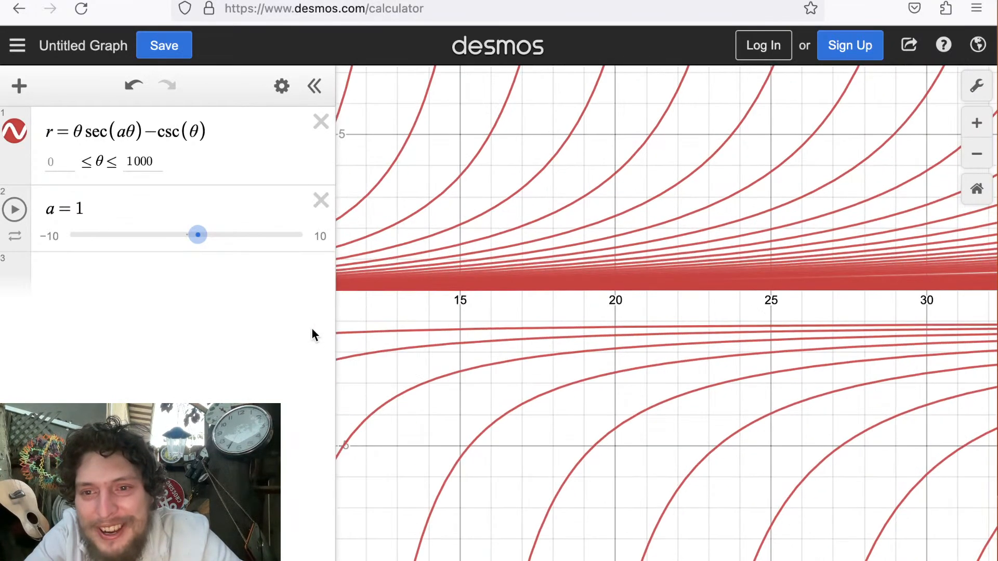
scroll(554, 333, up, 8)
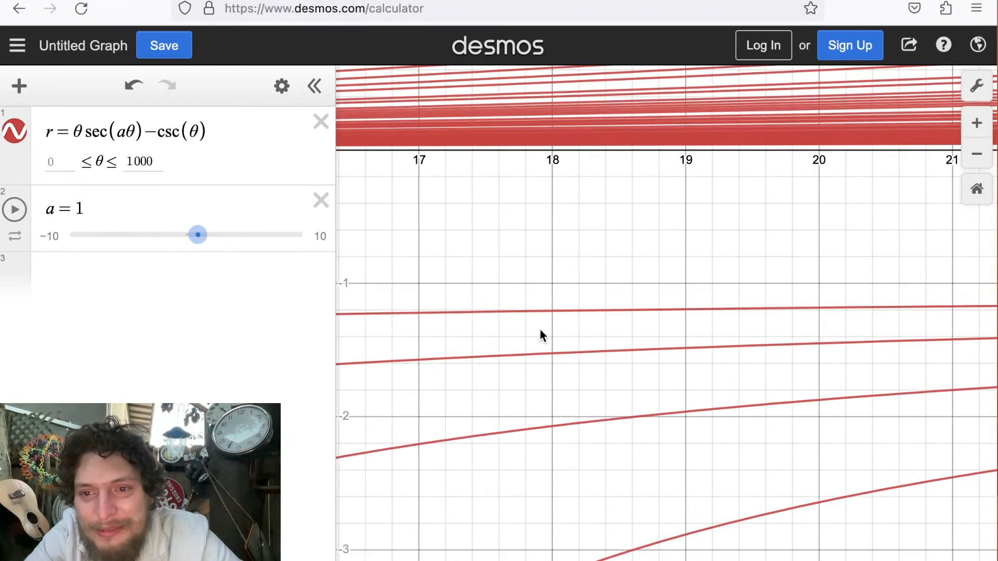
scroll(539, 329, down, 8)
drag(539, 329, 876, 316)
drag(597, 304, 922, 326)
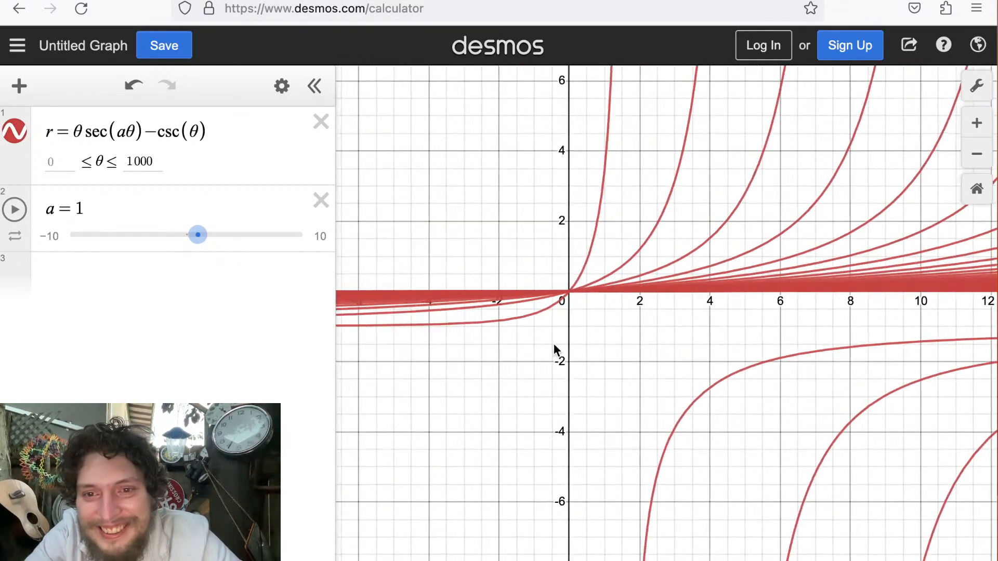
drag(553, 343, 470, 310)
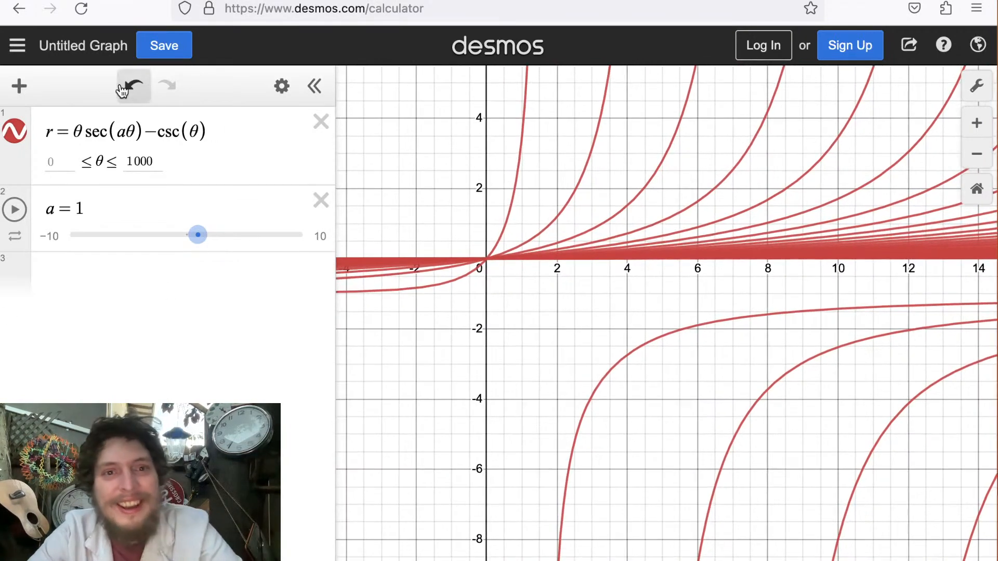
Copy the first equation into a third expression and change its minus sign to plus, making it r = θ sec(aθ) + csc(θ).
drag(230, 121, 48, 134)
key(ctrl+c)
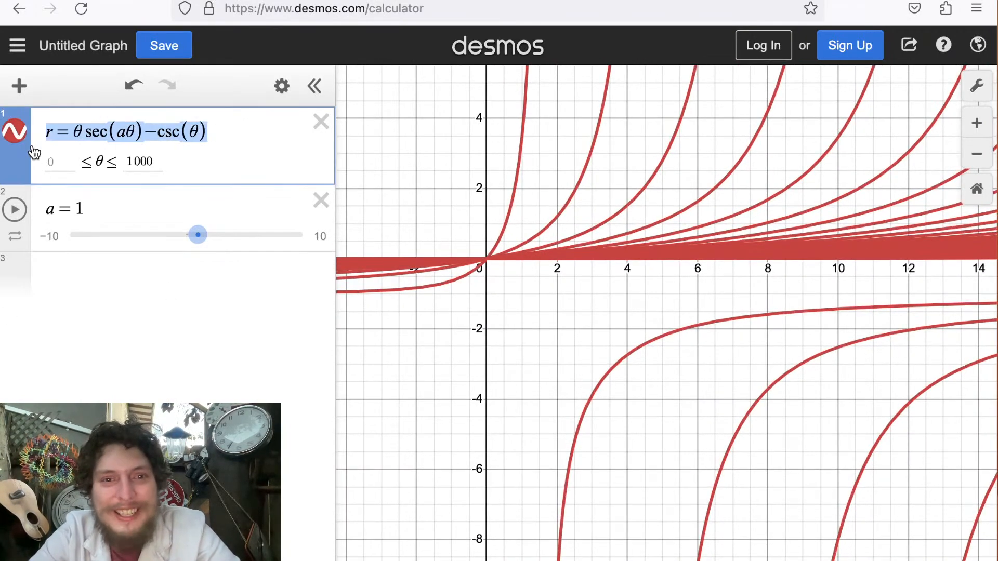
click(106, 266)
key(ctrl+v)
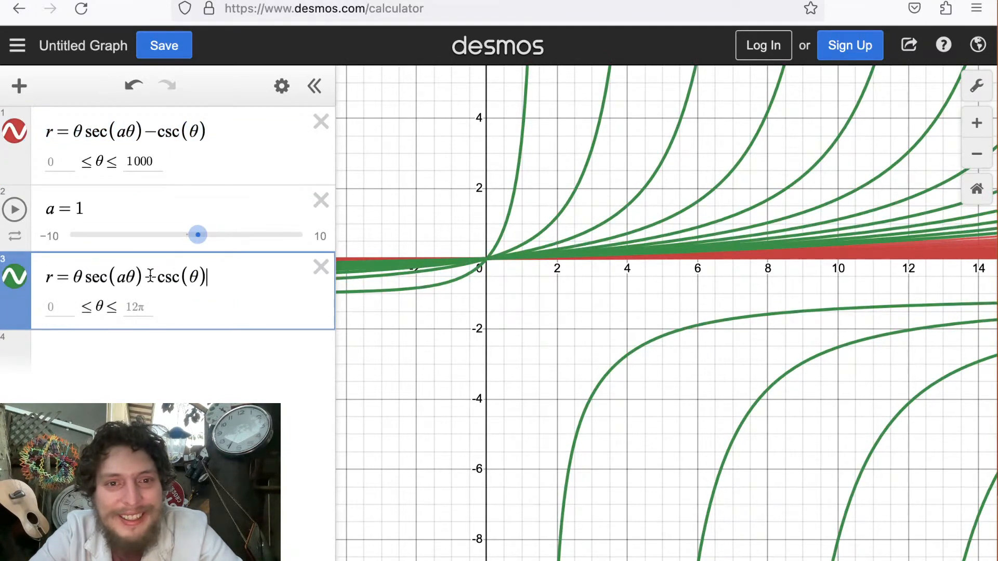
click(154, 278)
key(BackSpace)
text(+)
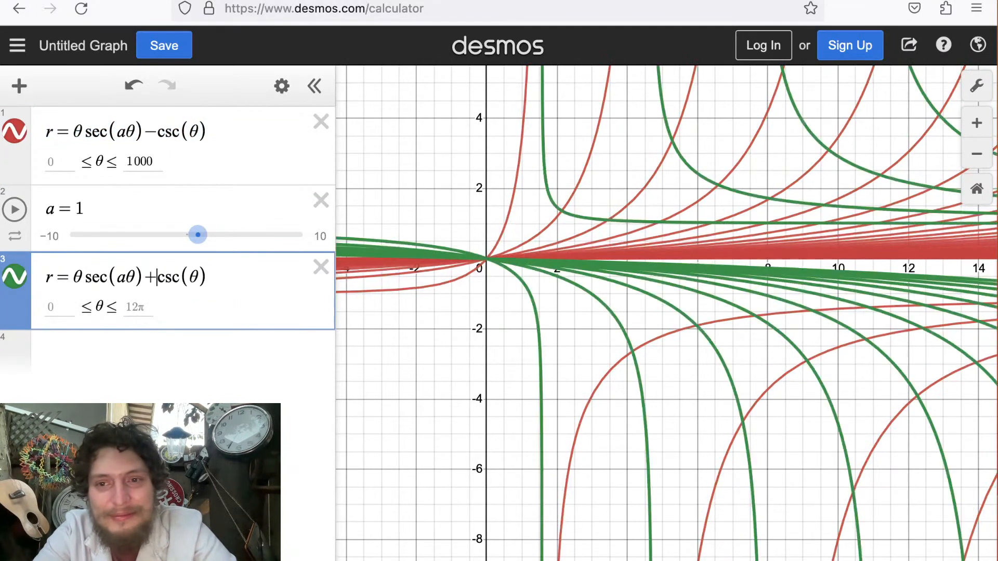
Move a to 1.1 and on to 0.5, comparing the red and green curves at different scales.
click(434, 303)
mouse_move(200, 238)
mouse_down()
mouse_move(187, 239)
mouse_move(201, 236)
mouse_up()
scroll(575, 273, down, 10)
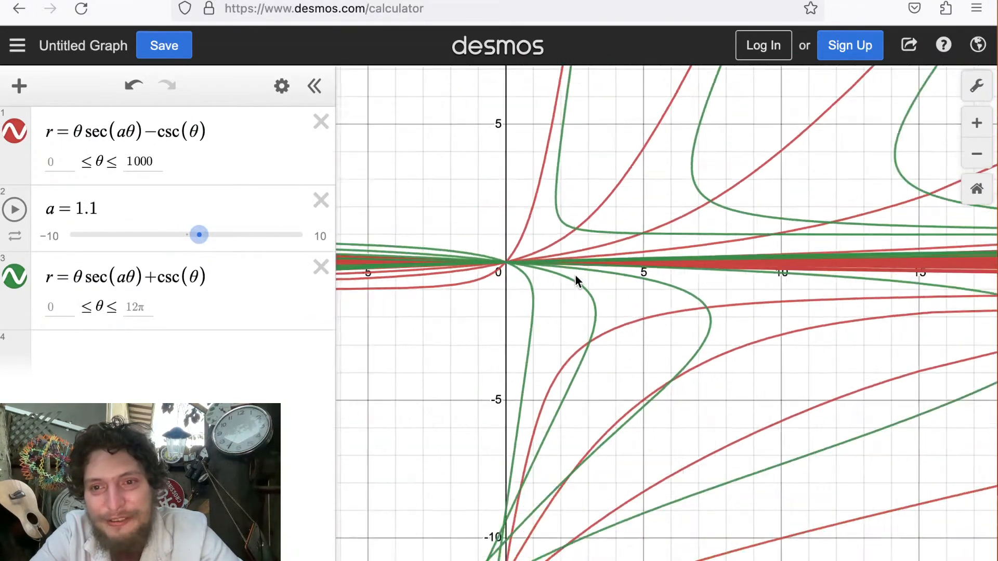
scroll(575, 274, down, 5)
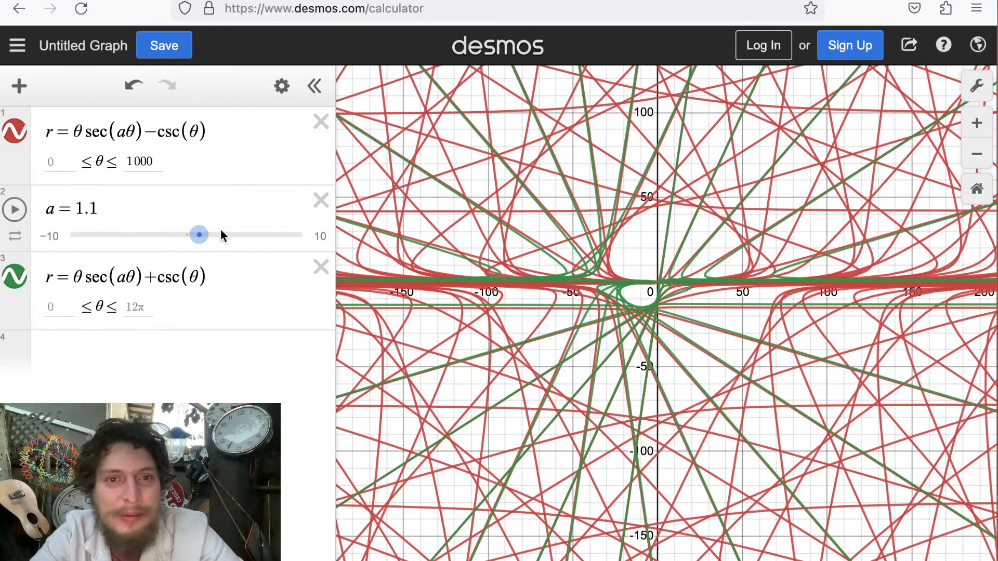
drag(199, 234, 193, 236)
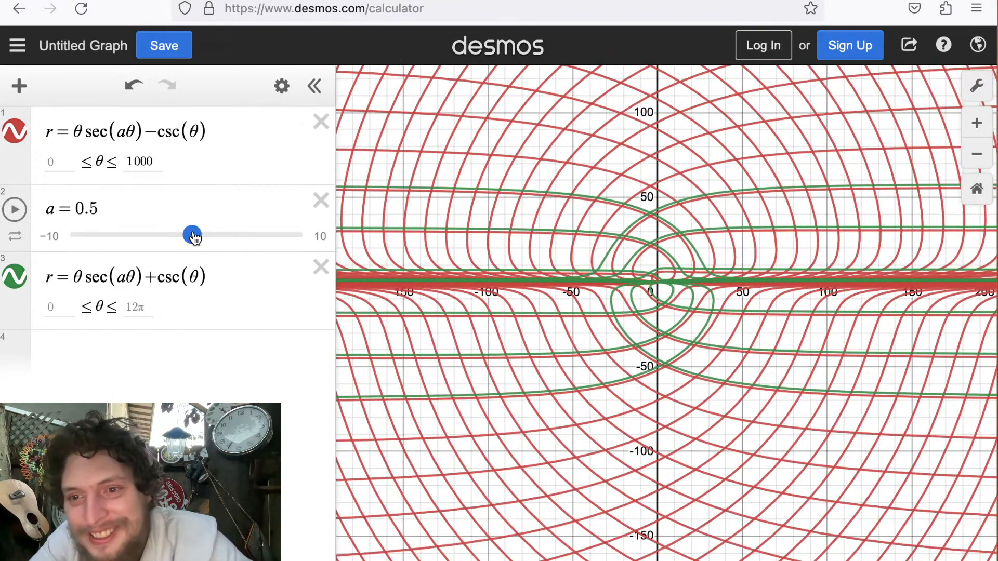
scroll(616, 266, up, 8)
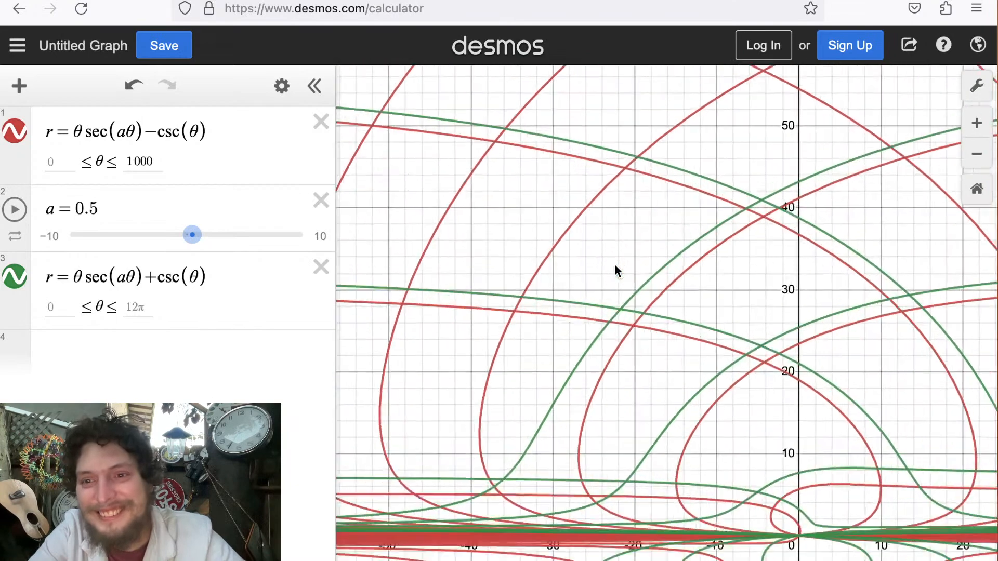
Raise the parameter a to 3 and then to 5 to compare the two polar curves.
scroll(615, 265, down, 5)
drag(615, 265, 576, 206)
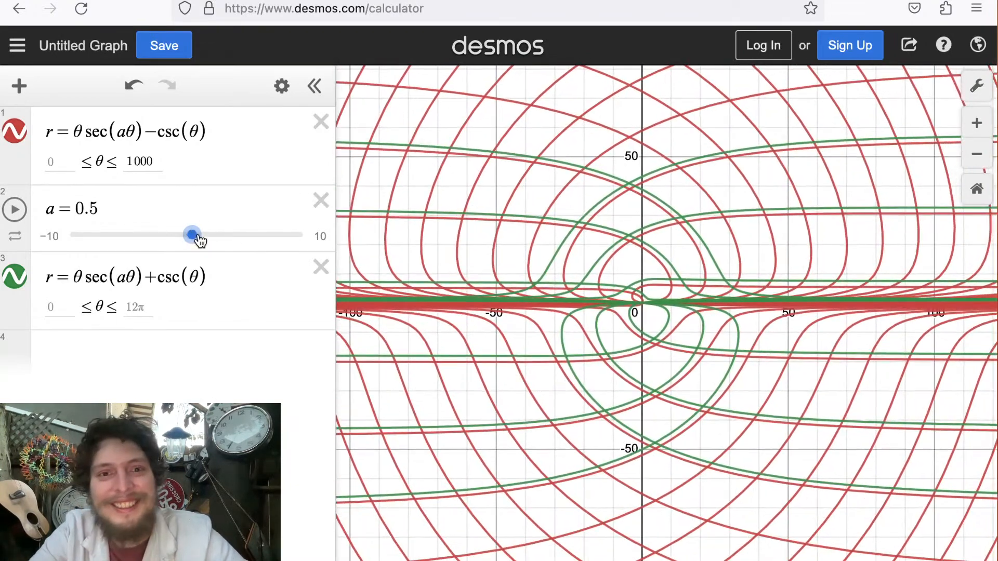
drag(199, 238, 225, 235)
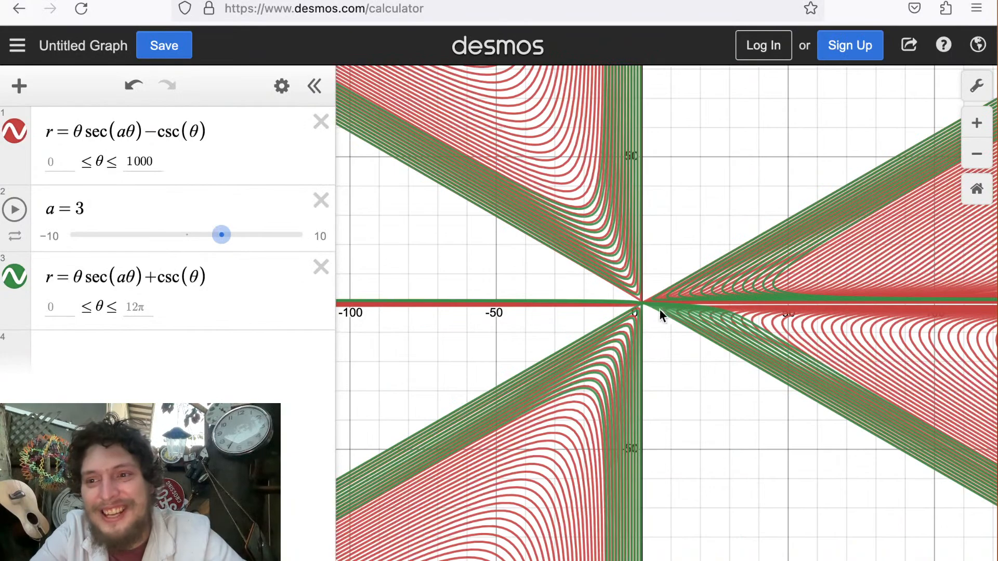
drag(662, 311, 305, 293)
drag(450, 285, 533, 299)
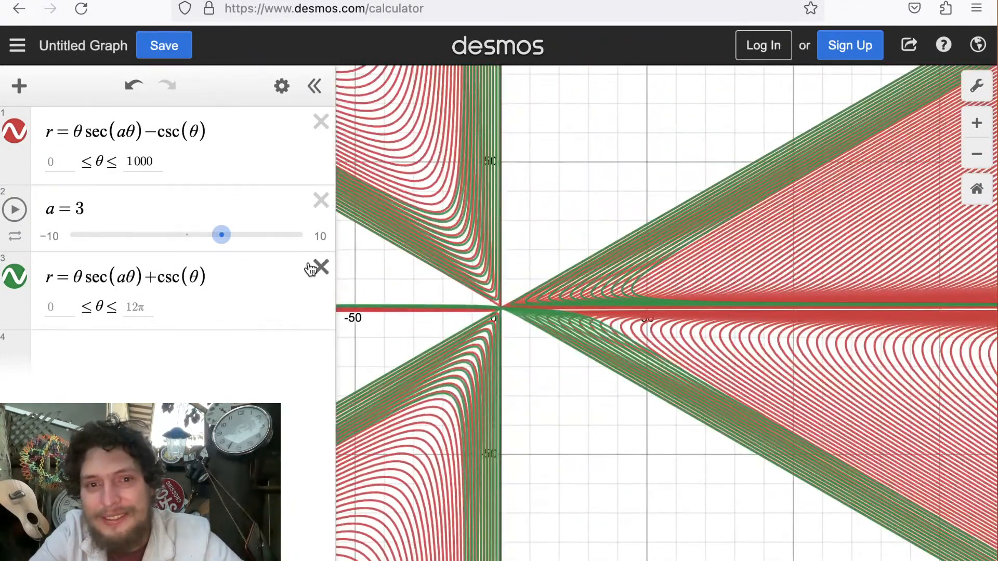
drag(213, 233, 237, 233)
drag(708, 309, 733, 289)
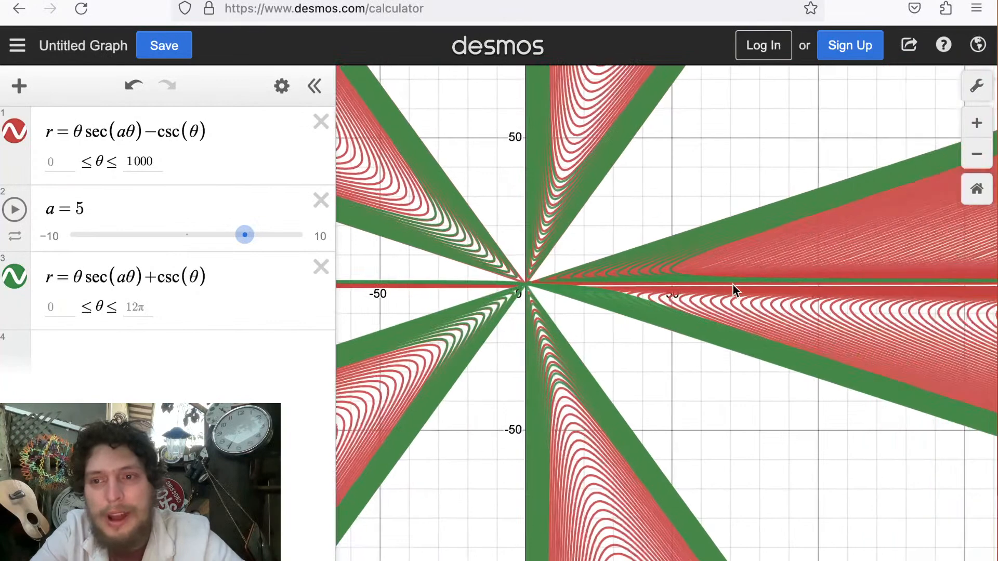
Replace the polar equation r = θ sec(aθ) + csc(θ) with y = sin(x).
click(217, 131)
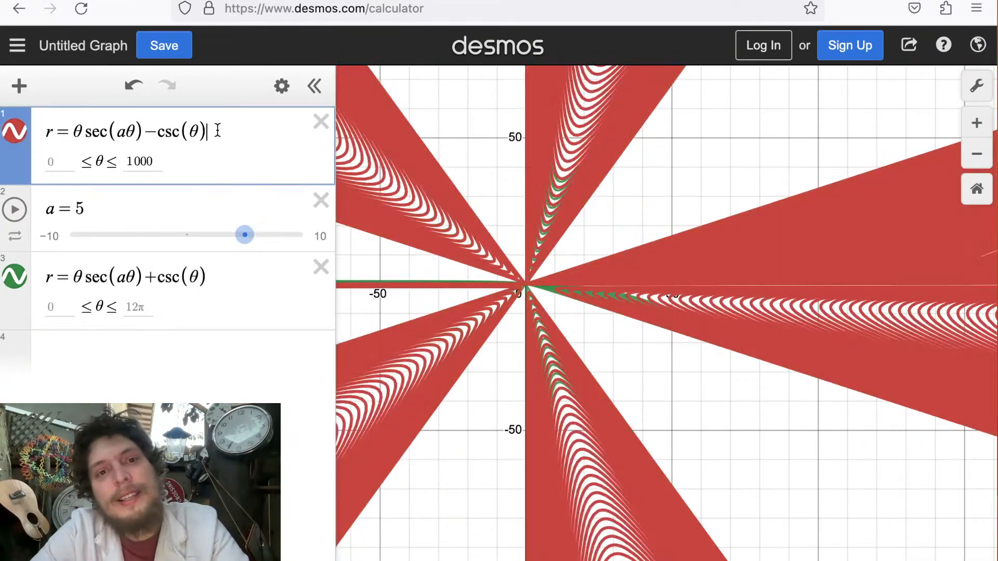
drag(218, 131, 46, 136)
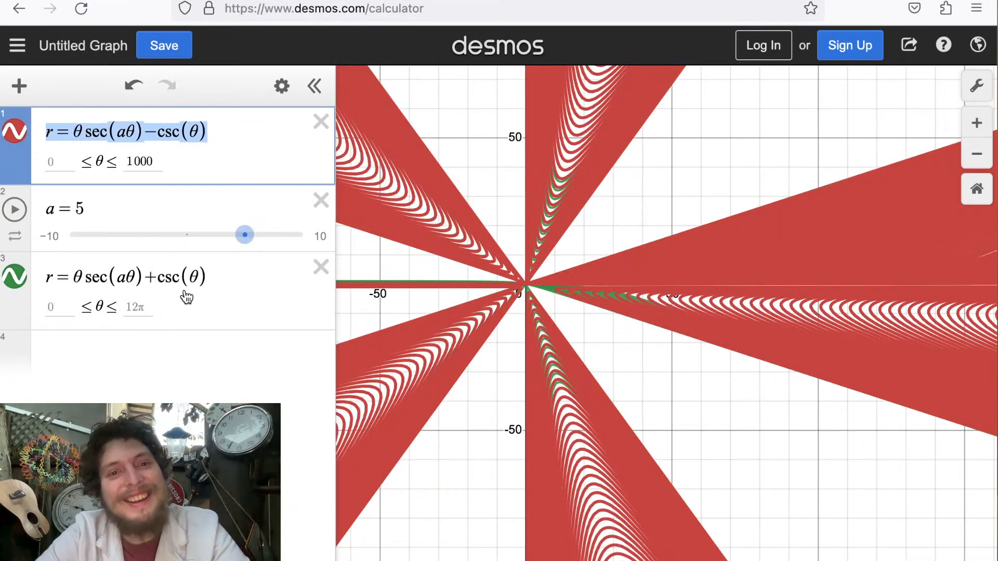
click(214, 277)
key(super+a)
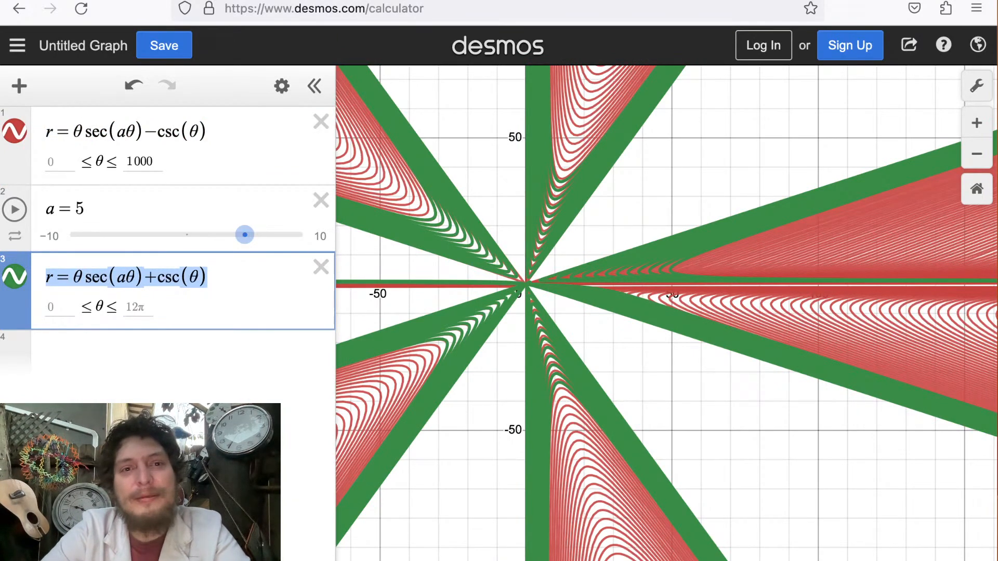
text(y=)
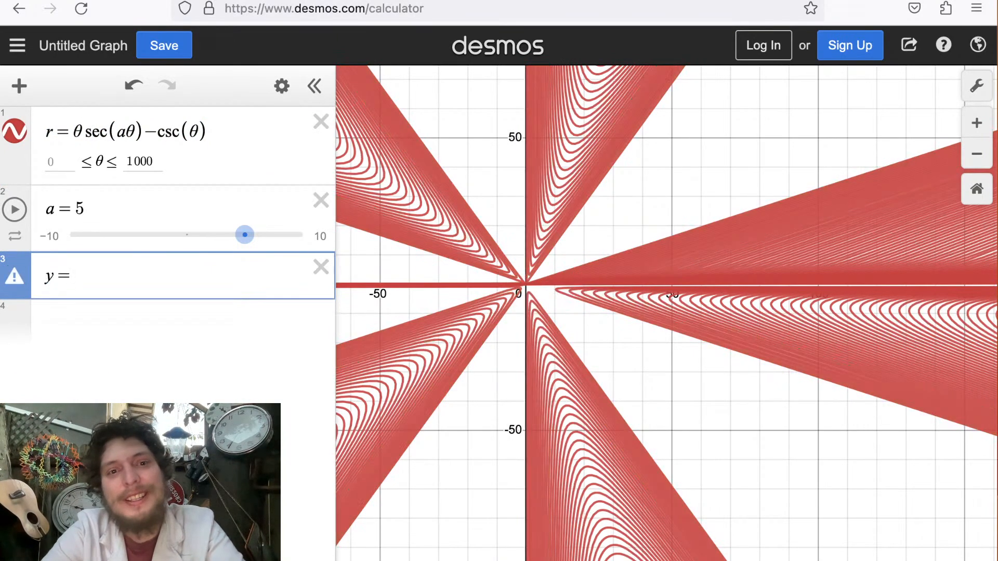
text(sin(x)
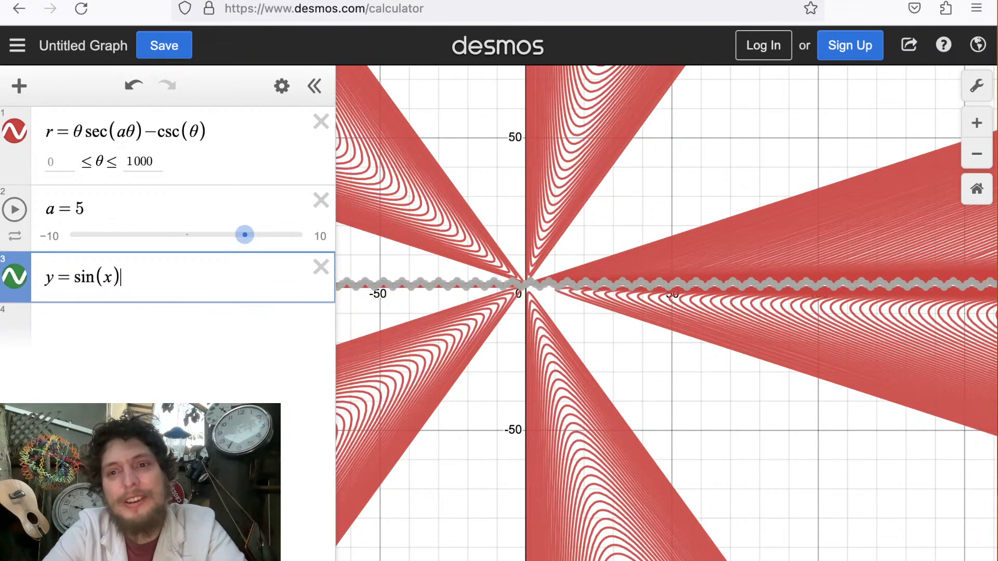
Extend the sine function with the factor x and the parameter a, giving y = x sin(ax).
click(101, 277)
text(a)
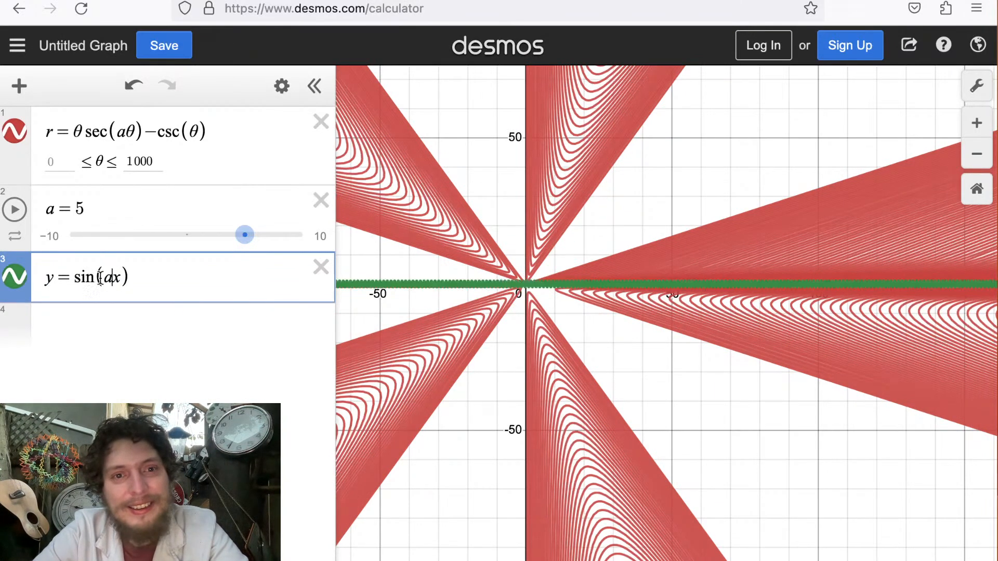
click(71, 277)
text(x)
click(382, 404)
Remove the csc(θ) term from the polar equation and replace sec with sin, giving r = θ sin(aθ).
scroll(550, 341, up, 3)
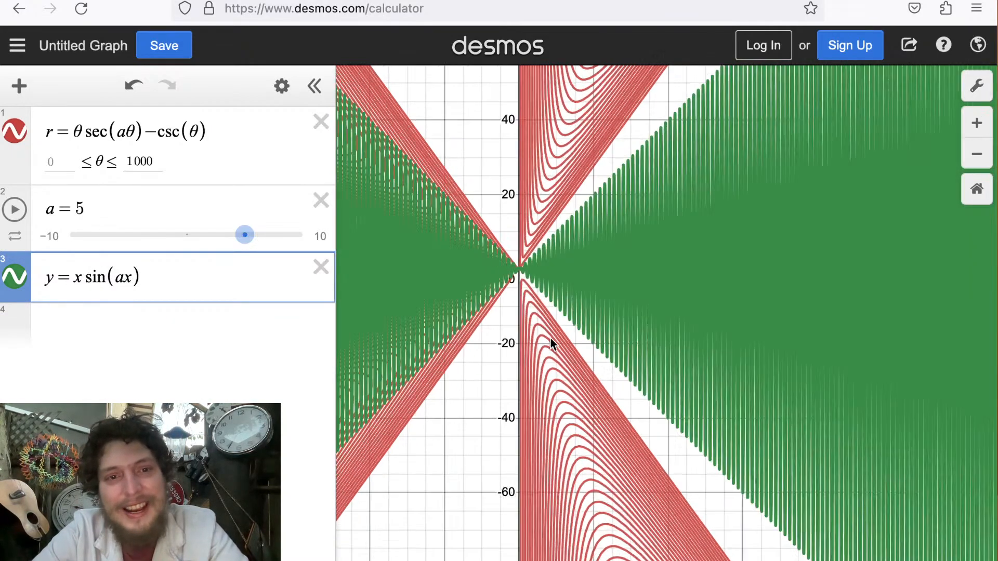
scroll(550, 338, up, 5)
drag(549, 338, 630, 475)
drag(515, 363, 718, 380)
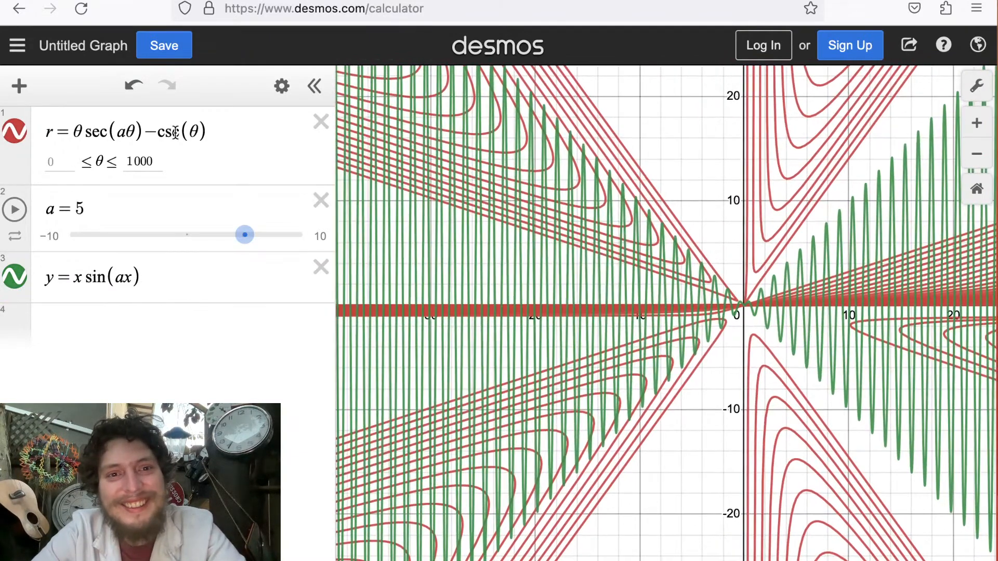
drag(141, 133, 255, 134)
key(BackSpace)
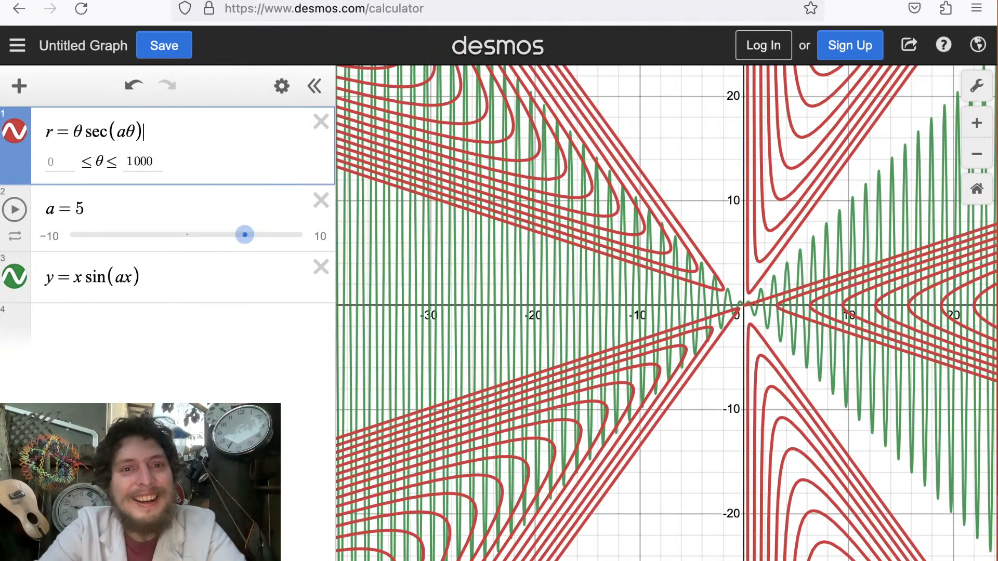
drag(104, 135, 93, 136)
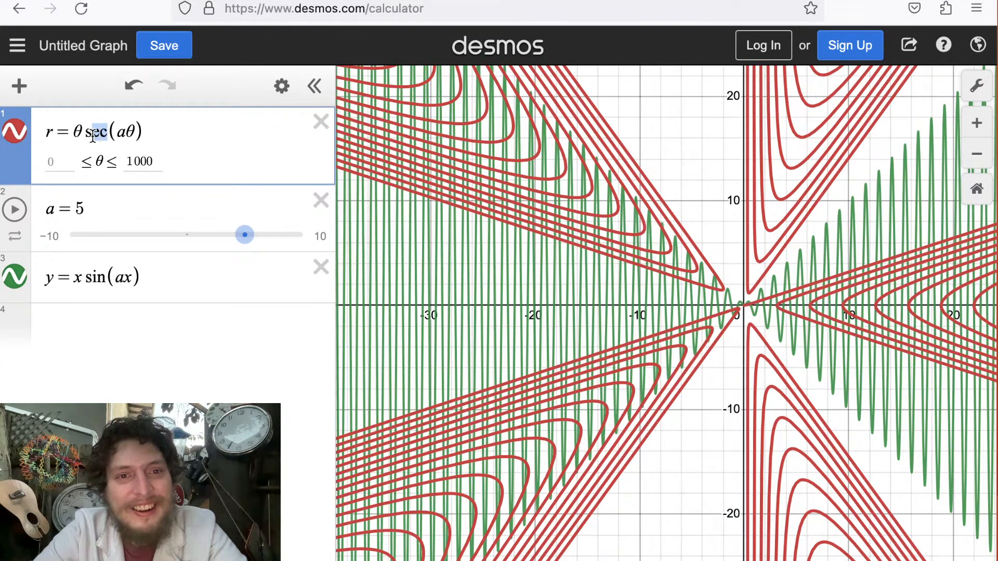
text(in)
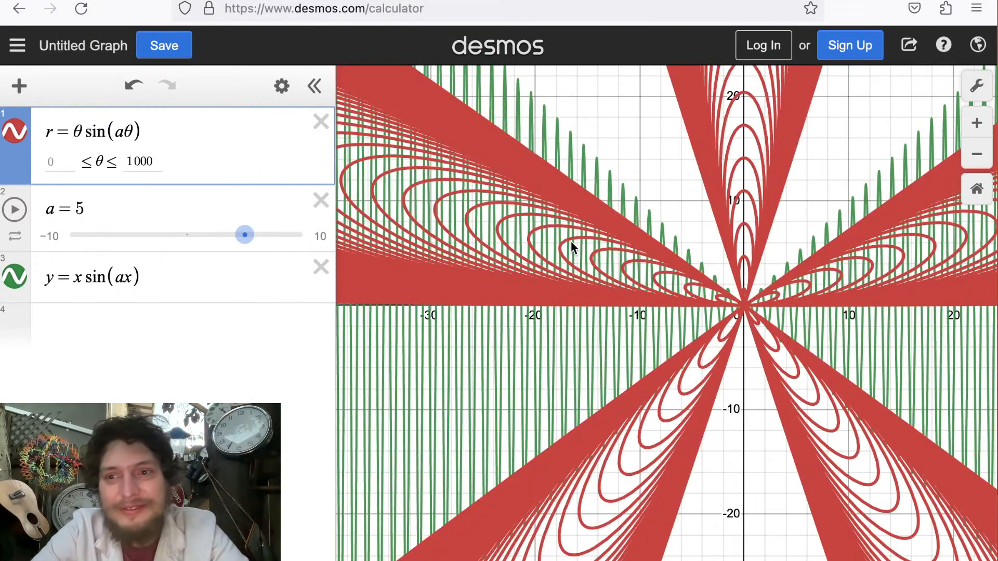
Center the graph around the origin and set the parameter a to -0.3.
click(708, 247)
drag(767, 243, 685, 256)
scroll(640, 195, down, 3)
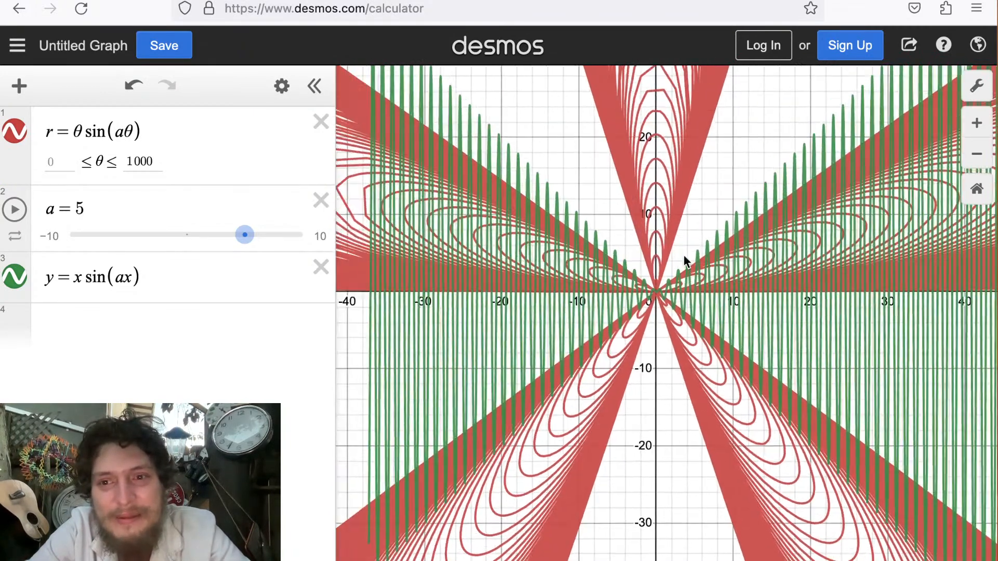
drag(245, 235, 185, 259)
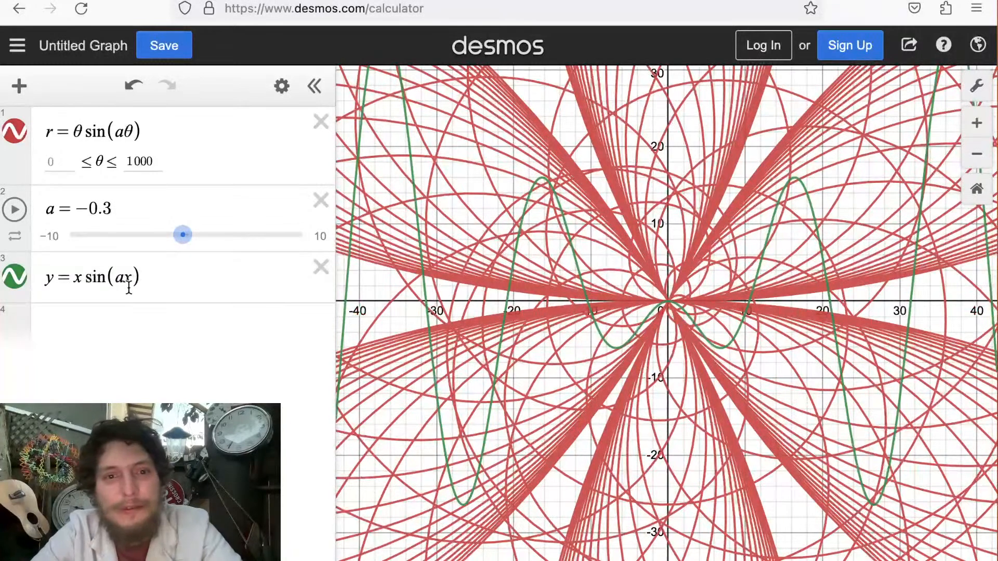
Replace y = x sin(ax) with the implicit equation sin(x^2) + sin(y^2) = a.
drag(126, 280, 45, 261)
text(sin(x)
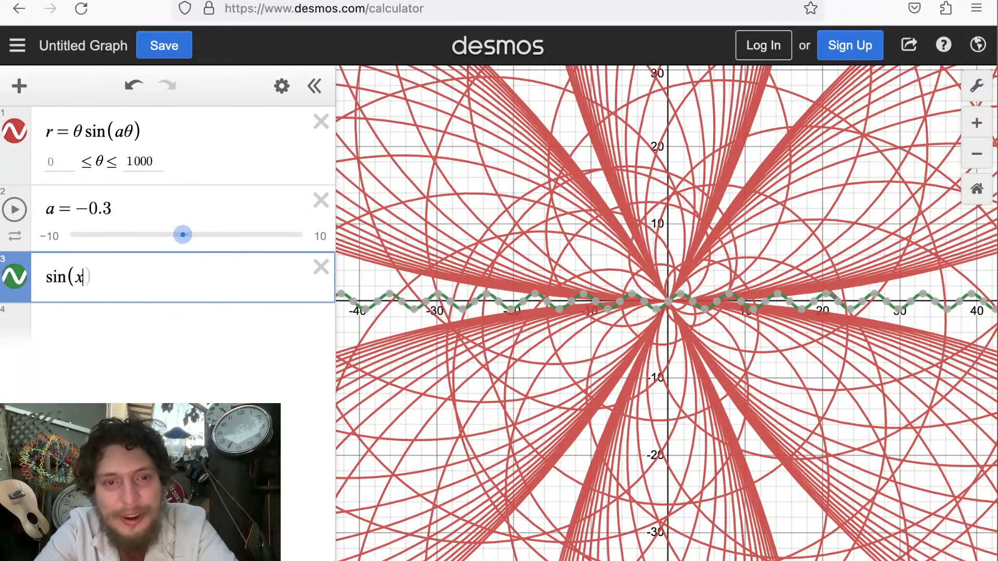
text(^2))
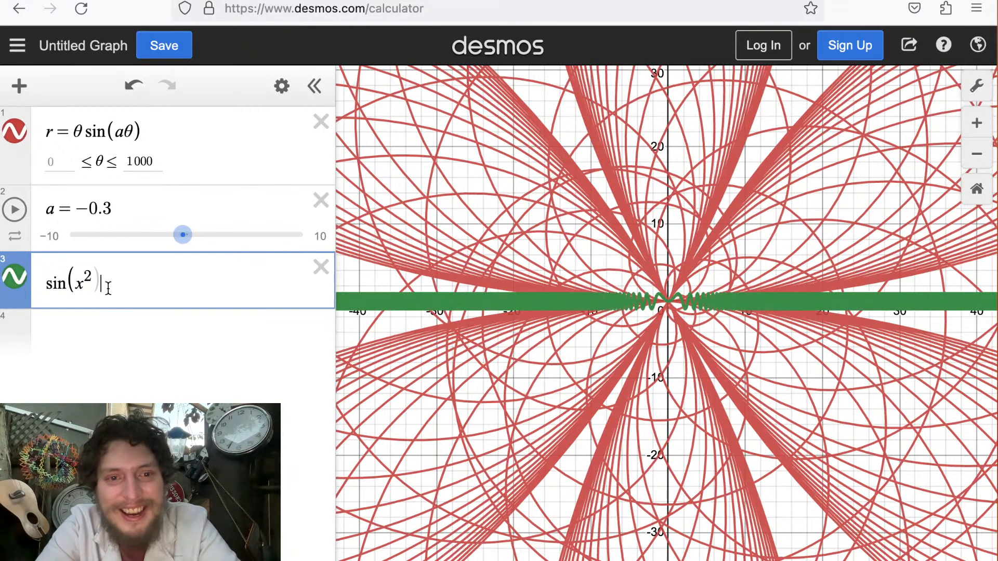
text(+sn)
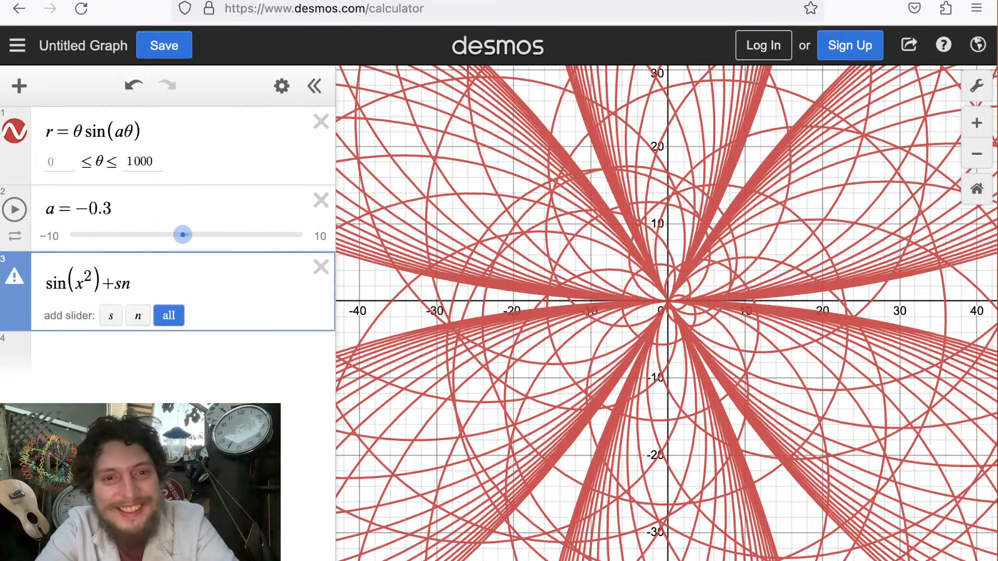
key(BackSpace)
text(in(y^2)=a)
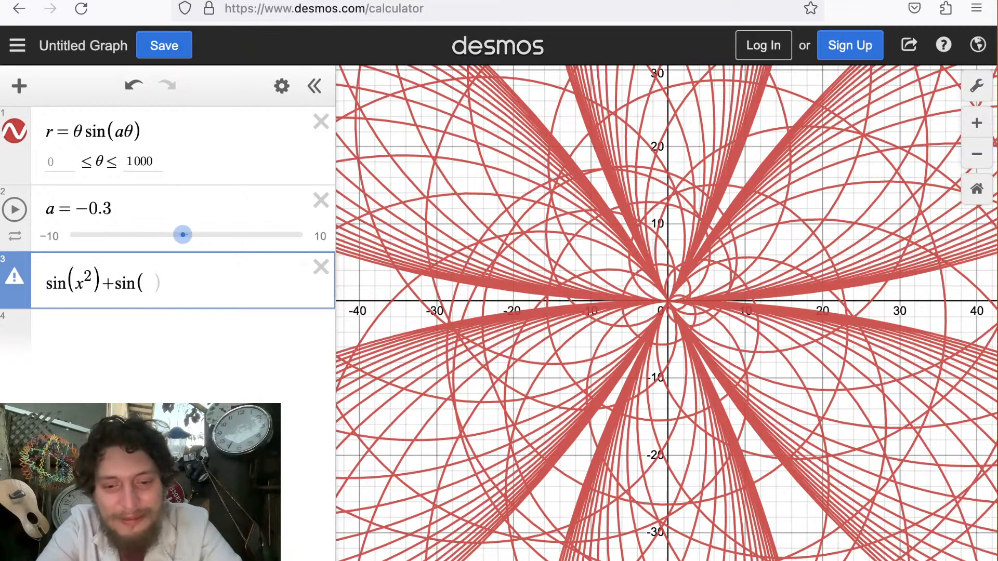
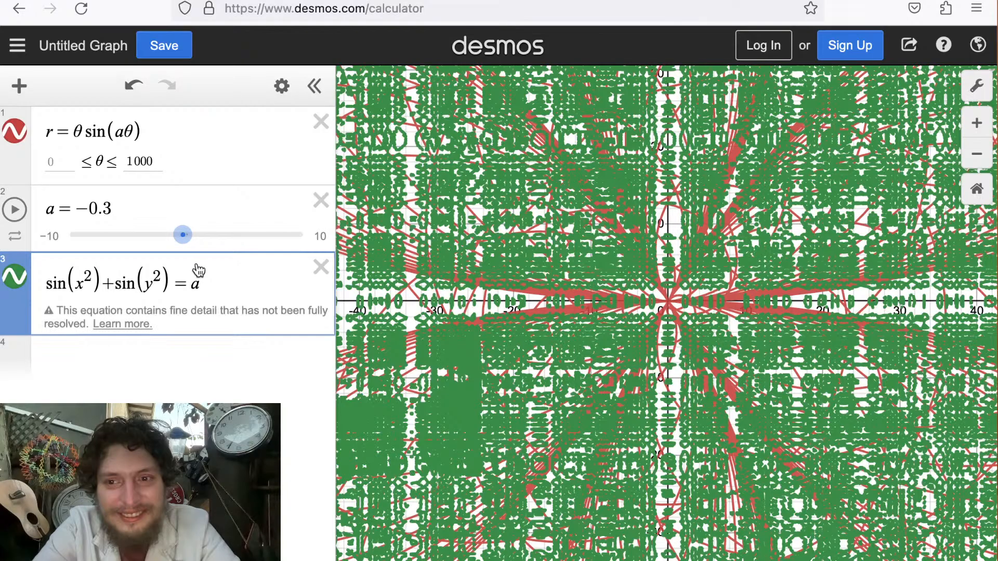
Set the parameter a to -0.7 and hide the polar curve r = θ sin(aθ).
scroll(662, 348, up, 4)
drag(714, 318, 668, 316)
scroll(776, 339, up, 5)
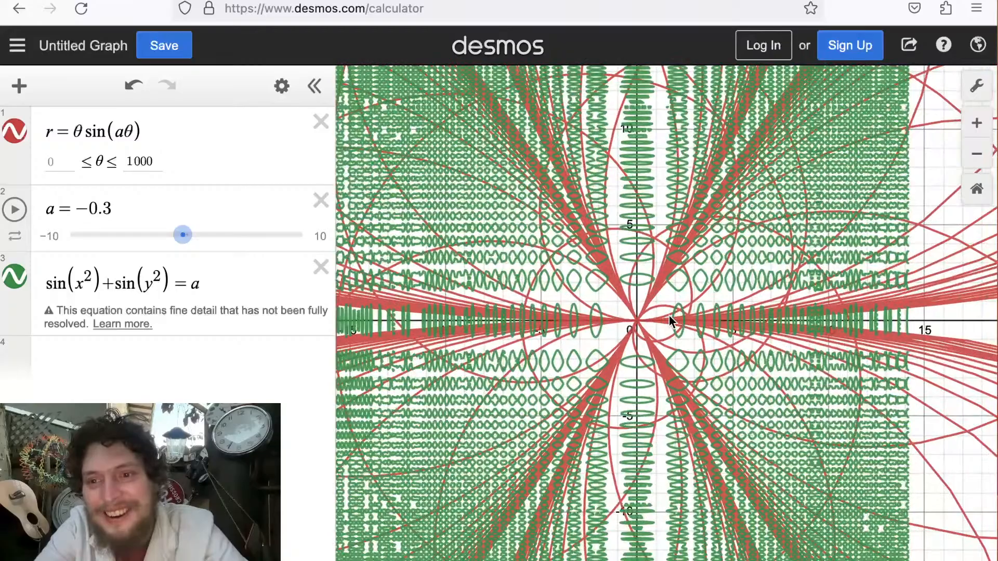
scroll(669, 316, up, 9)
scroll(670, 315, down, 10)
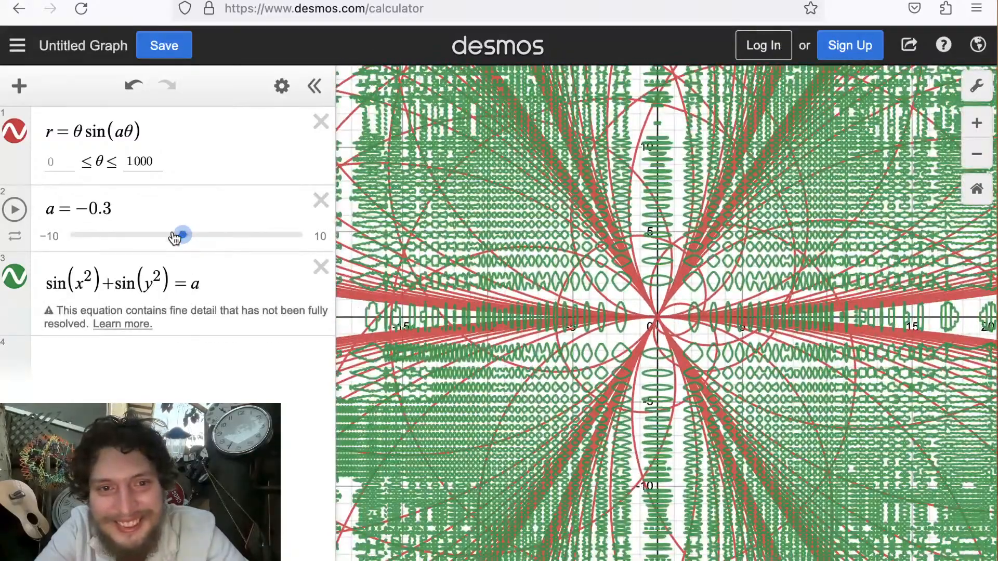
mouse_move(174, 238)
mouse_down()
mouse_move(150, 239)
mouse_move(218, 238)
mouse_move(178, 242)
mouse_up()
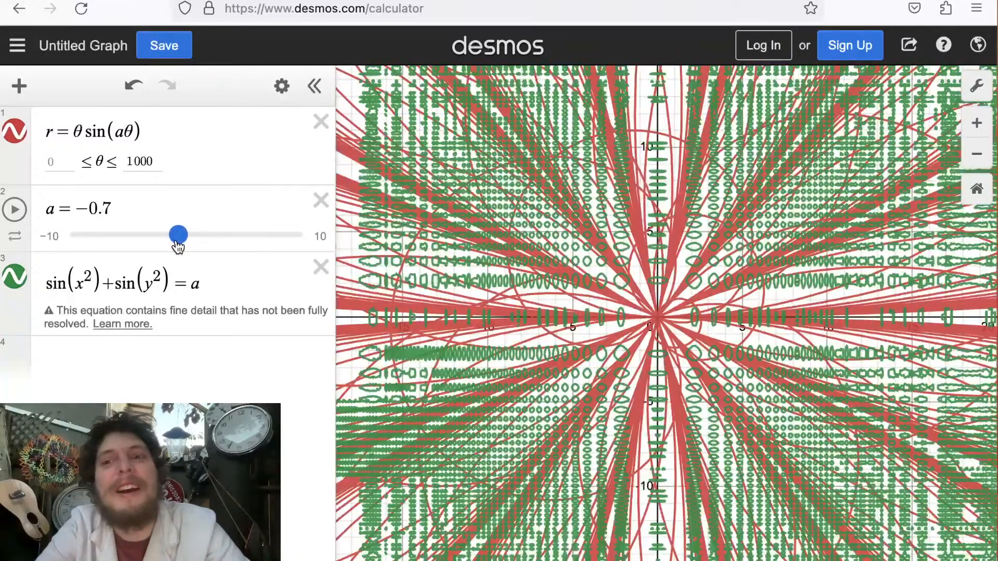
click(14, 133)
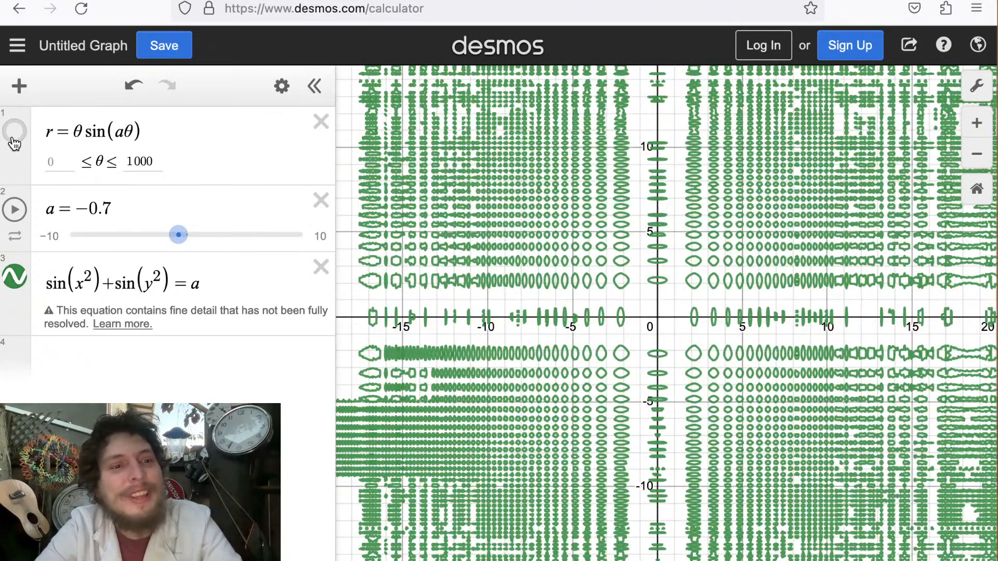
Duplicate the equation sin(x^2) + sin(y^2) = a into a new expression line.
click(117, 287)
key(ctrl+a)
key(ctrl+c)
click(93, 370)
key(ctrl+v)
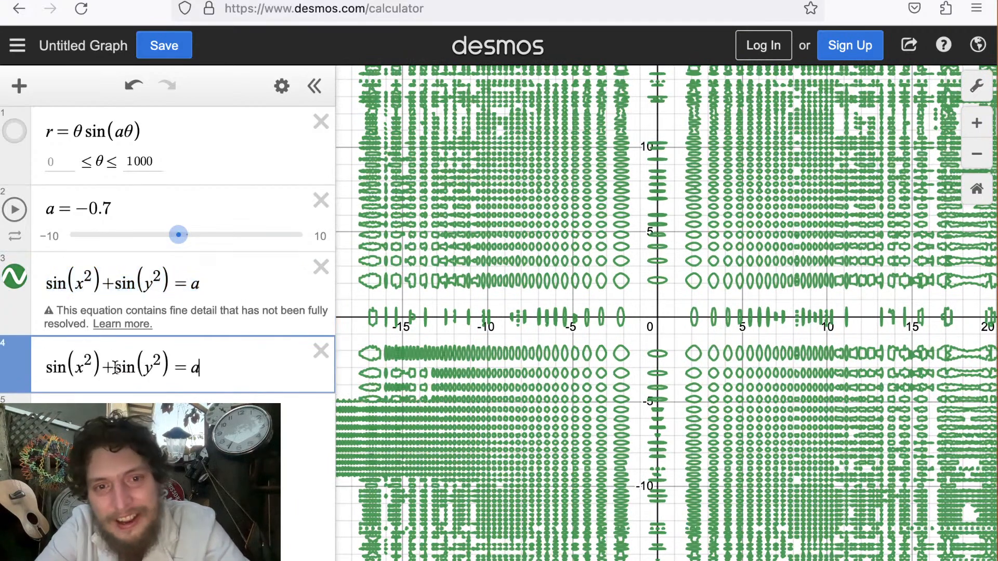
Replace both sine functions in the duplicated equation with tangents, giving tan(x^2) + tan(y^2) = a.
key(BackSpace)
key(BackSpace)
key(BackSpace)
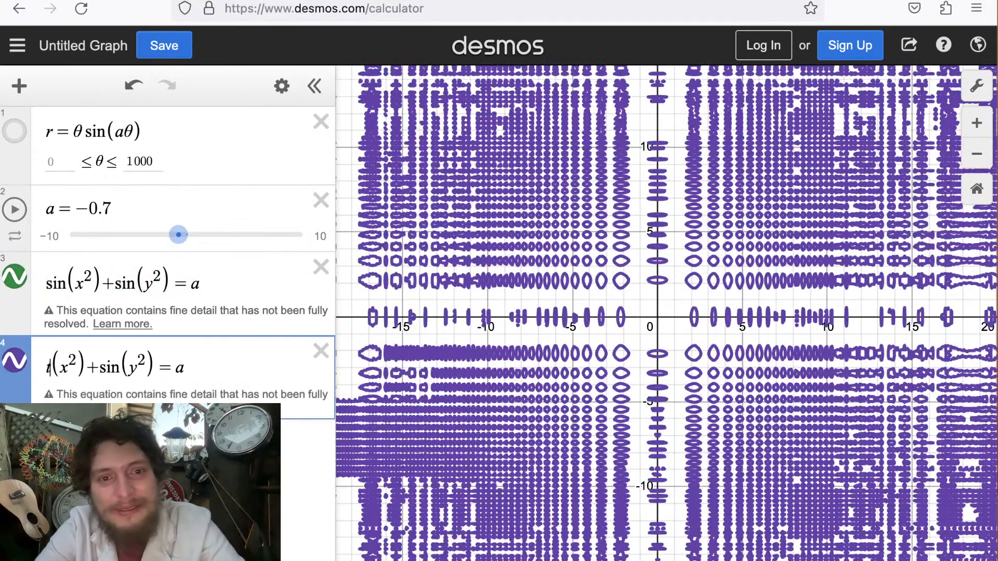
text(tan)
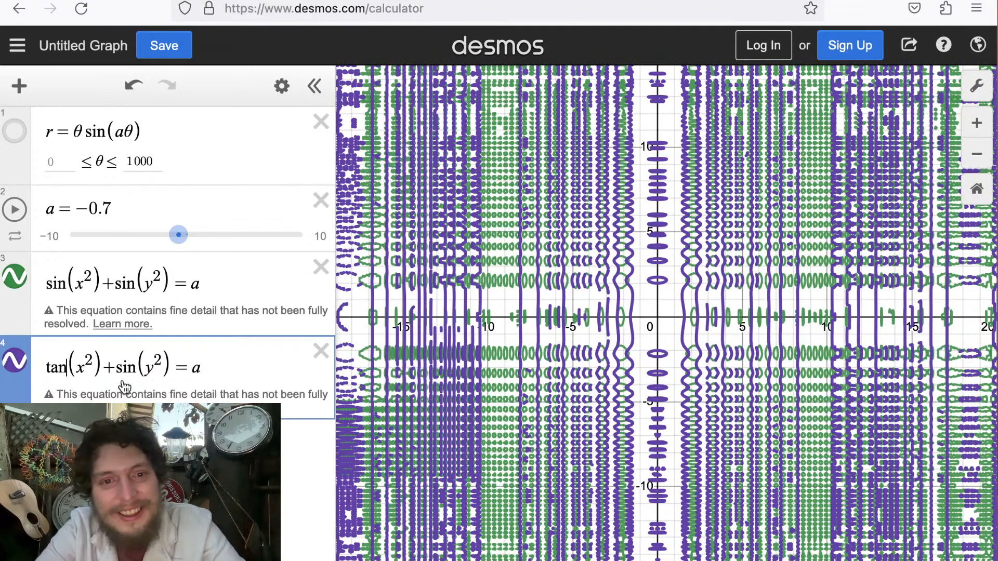
drag(116, 370, 140, 370)
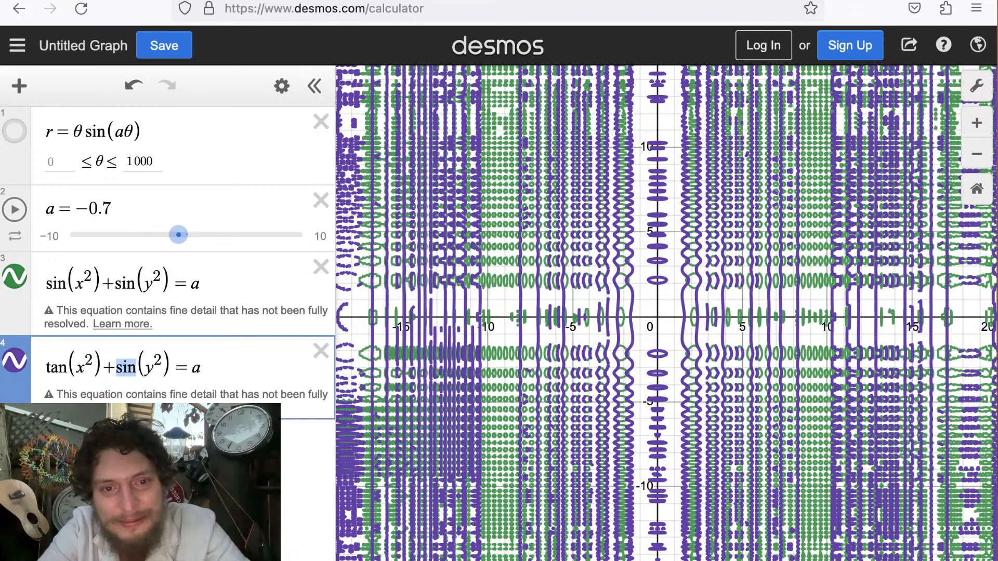
key(BackSpace)
text(tan)
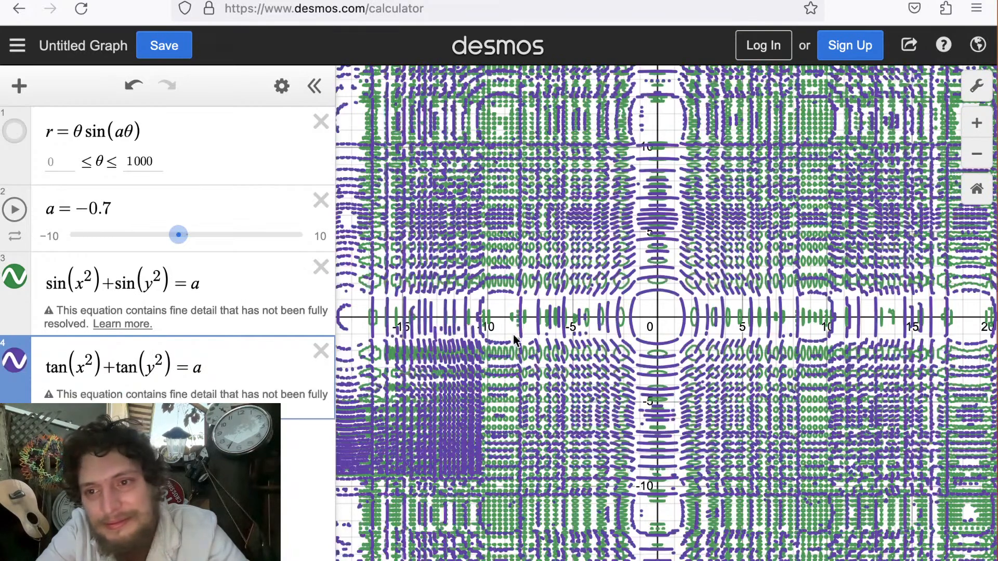
Delete the implicit sine and tangent equations and show the polar curve r = θ sin(aθ) again.
click(705, 332)
scroll(681, 298, up, 2)
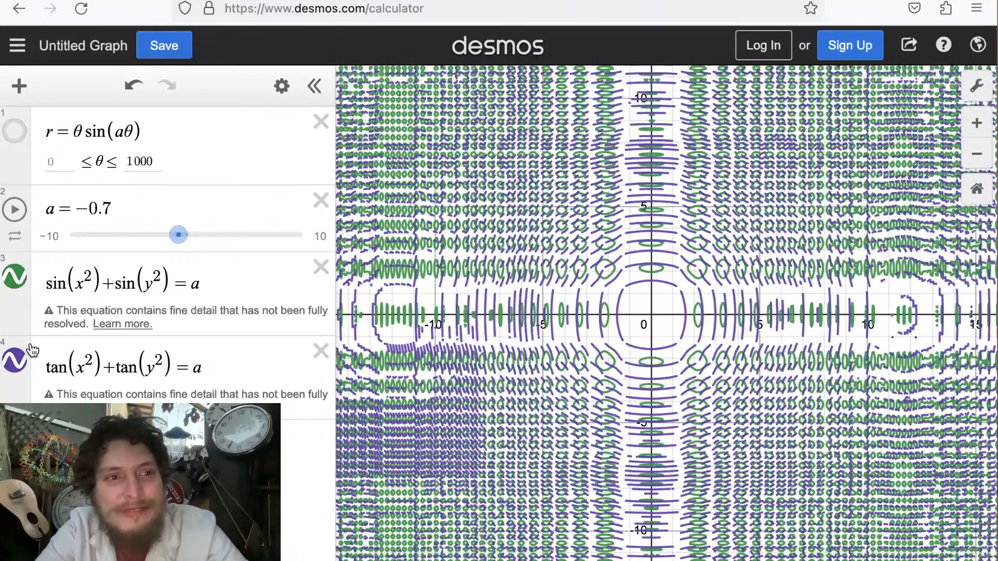
click(33, 350)
click(320, 267)
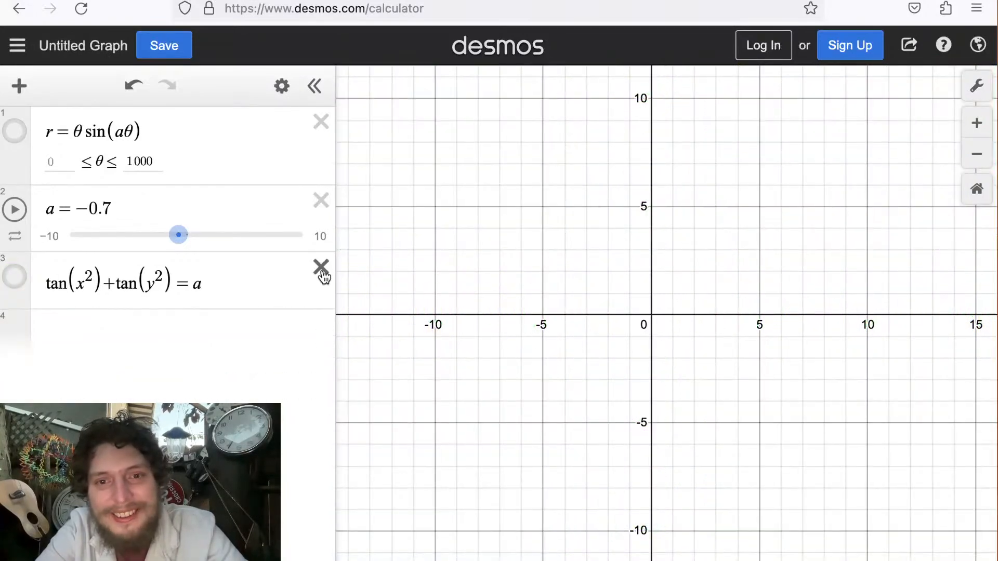
click(321, 268)
click(176, 137)
click(14, 131)
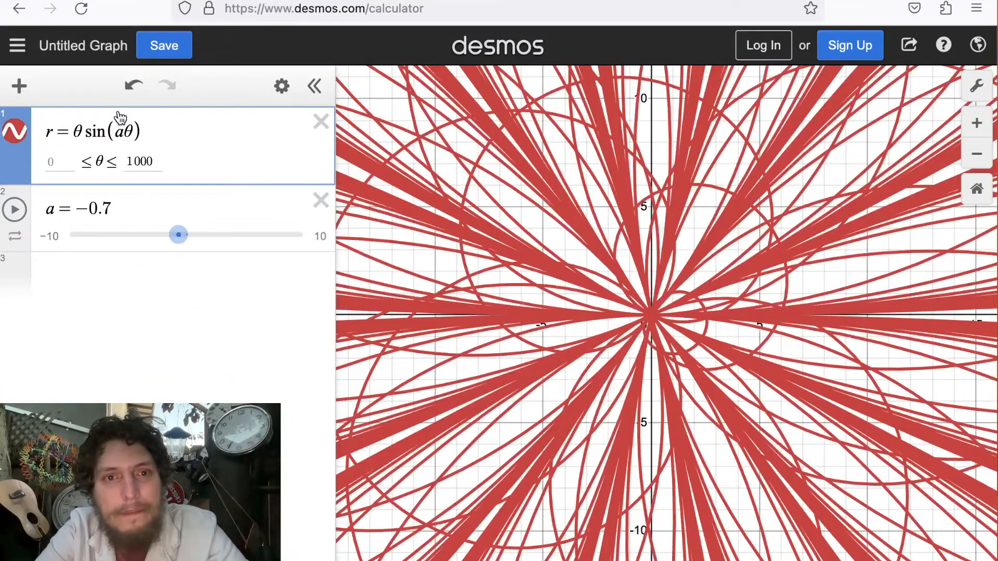
Duplicate r = θ sin(aθ) into a new expression, change it to r = θ csc(aθ), and set its upper θ limit to 1000.
drag(137, 130, 21, 136)
key(ctrl+c)
click(75, 274)
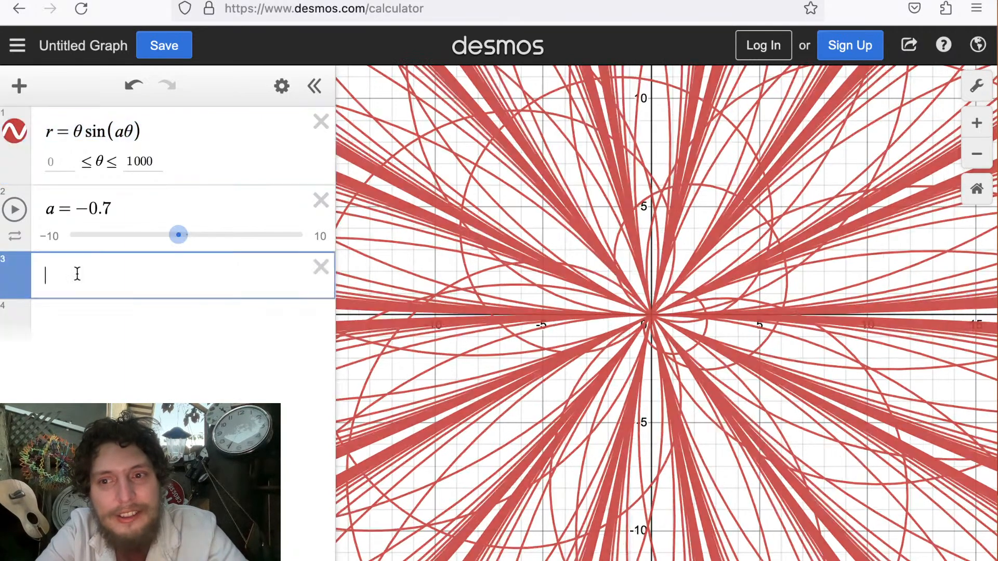
key(ctrl+v)
drag(101, 281, 83, 281)
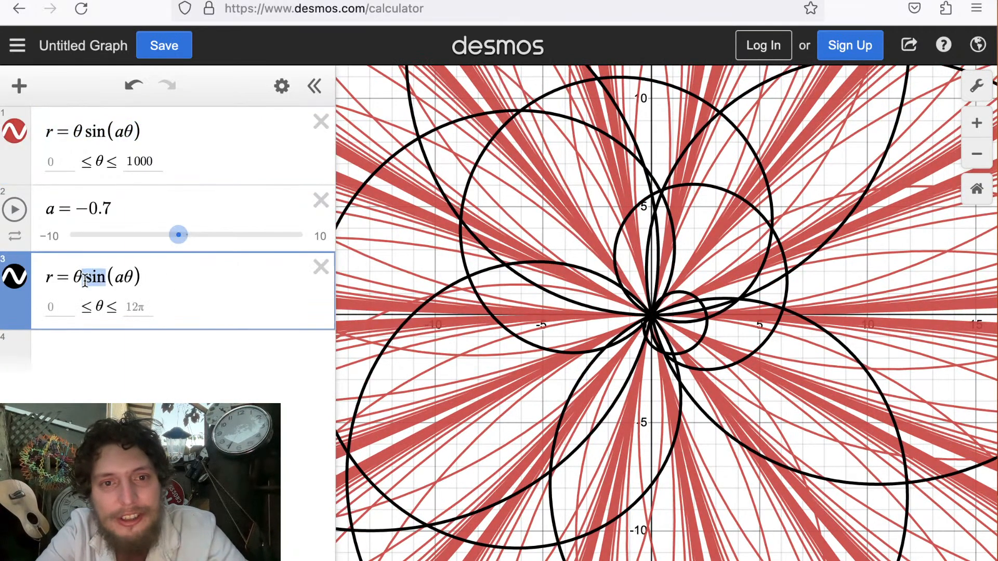
text(csc)
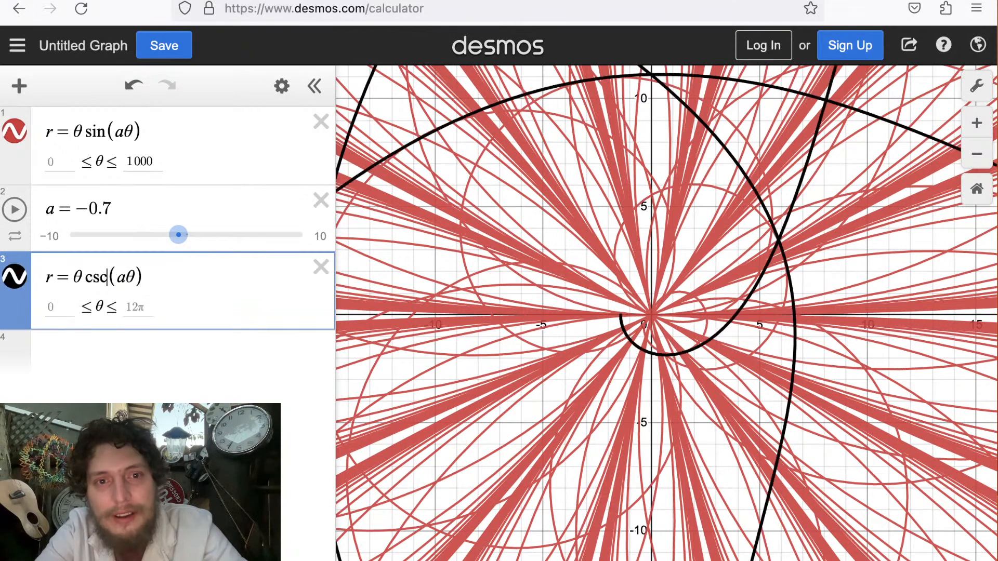
click(135, 305)
text(1000)
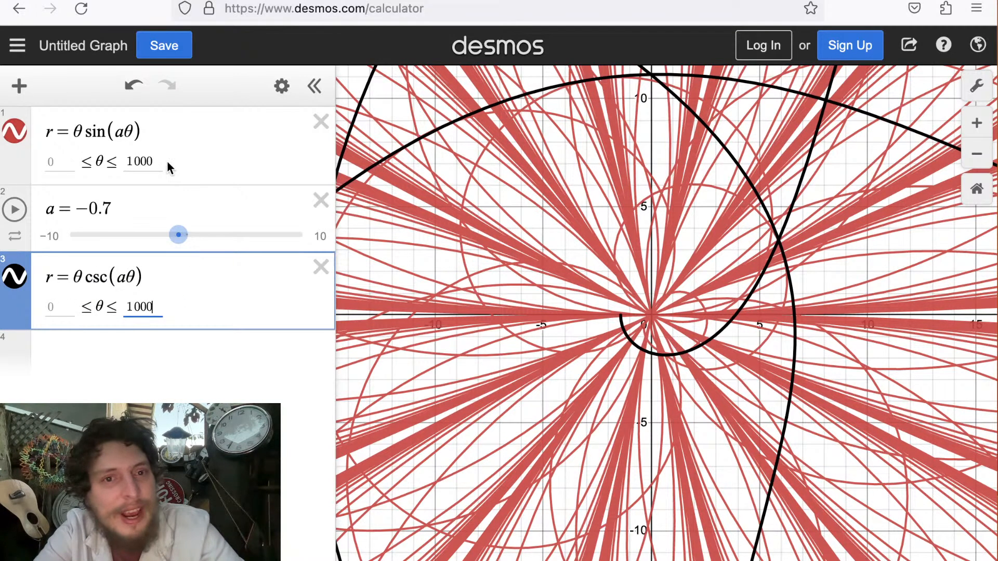
Add another copy of r = θ sin(aθ), change it to r = θ tan(aθ), and set its upper θ limit to 1000.
drag(134, 133, 41, 137)
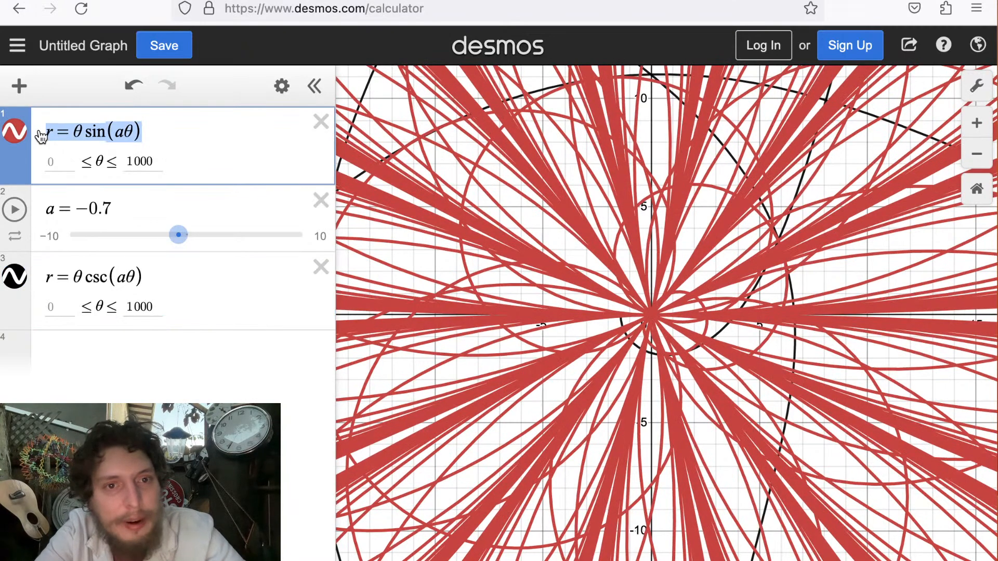
key(ctrl+c)
click(56, 347)
key(ctrl+v)
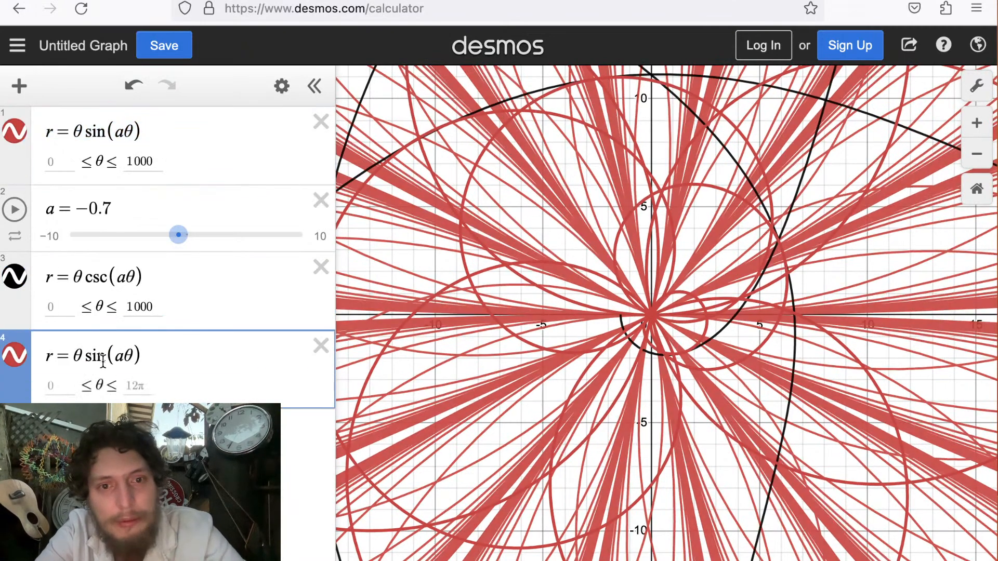
click(102, 359)
key(BackSpace)
key(BackSpace)
key(BackSpace)
text(tan)
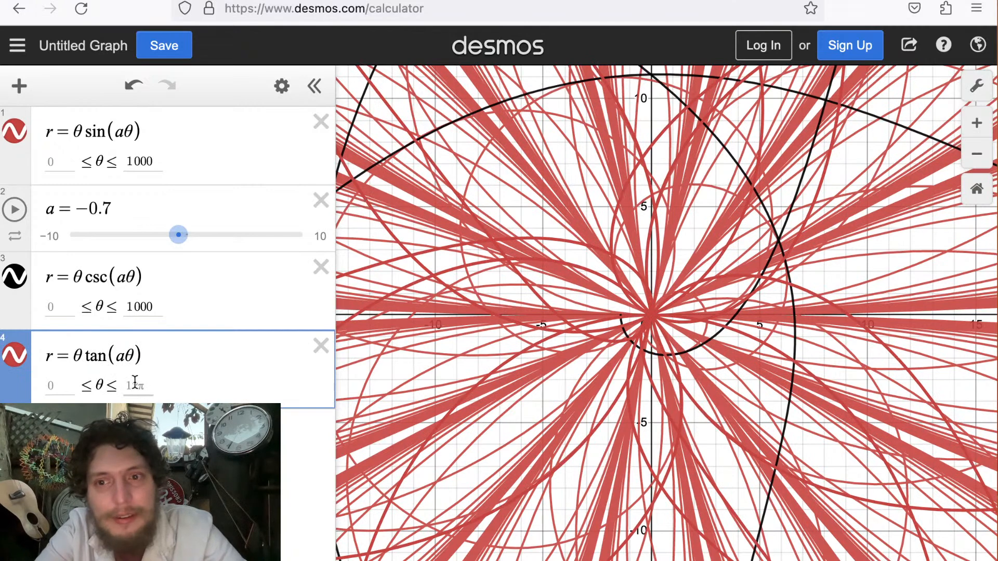
text(1000)
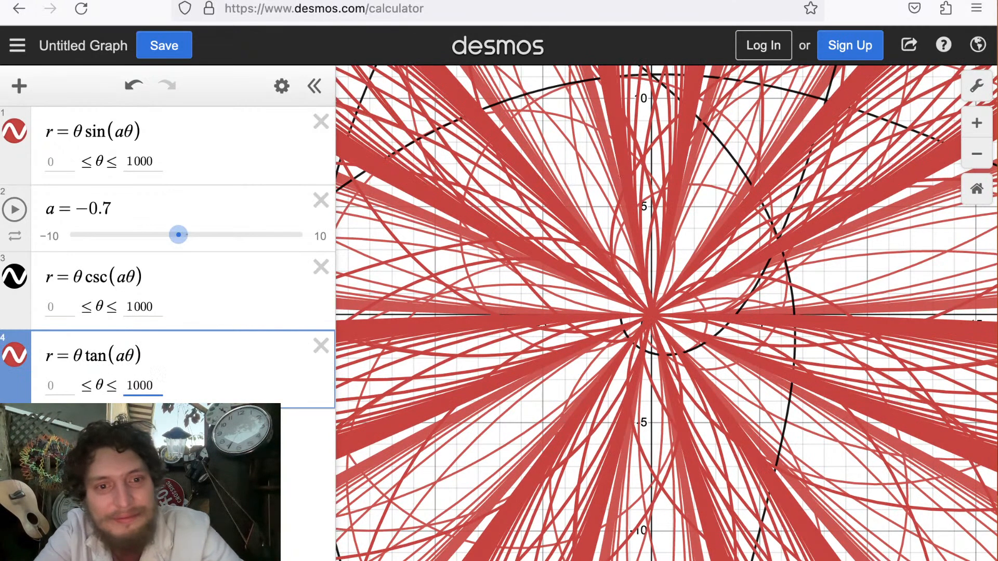
key(Return)
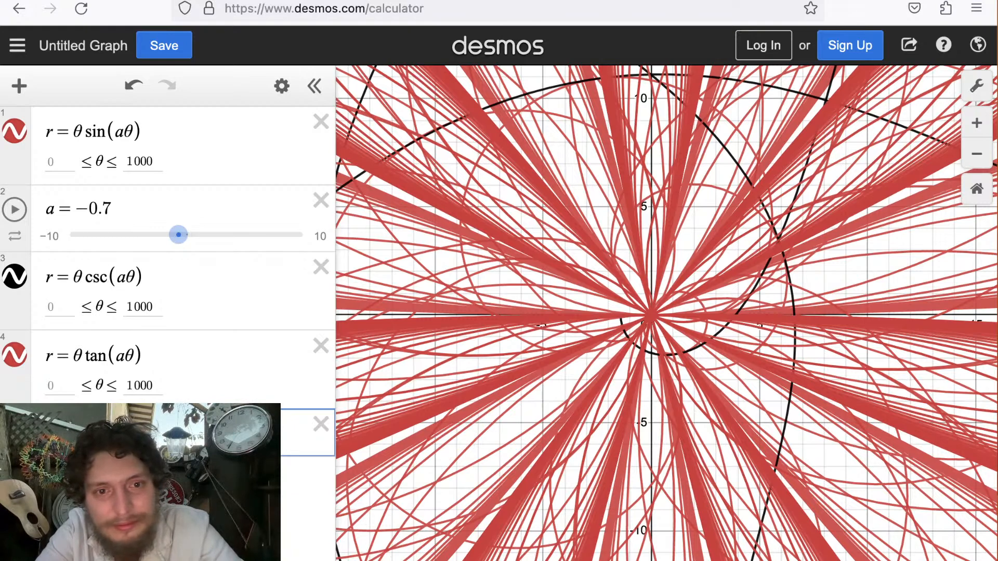
Enter the polar equation r = θ cot(aθ) as a new expression below the tangent curve.
text(a)
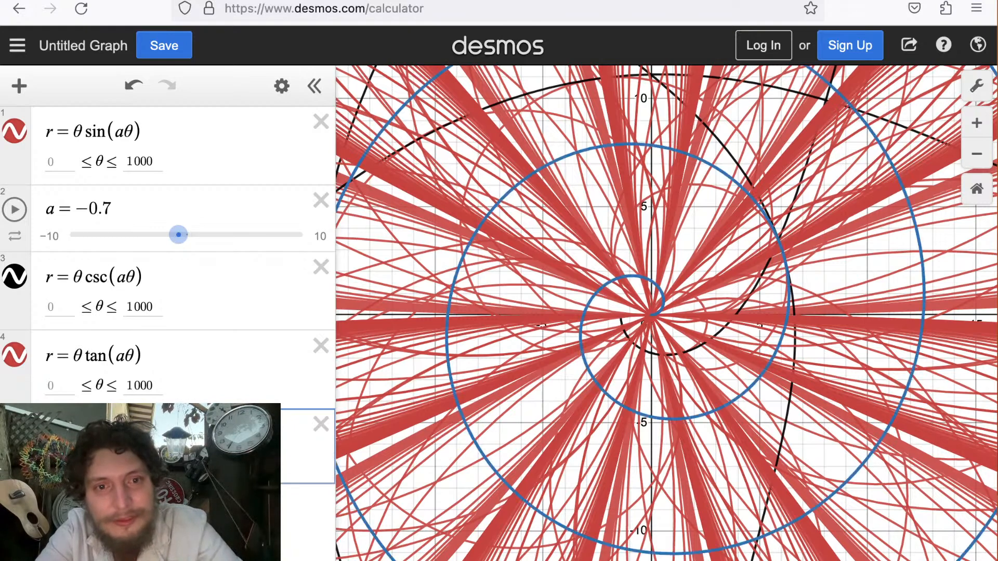
text(c(a)
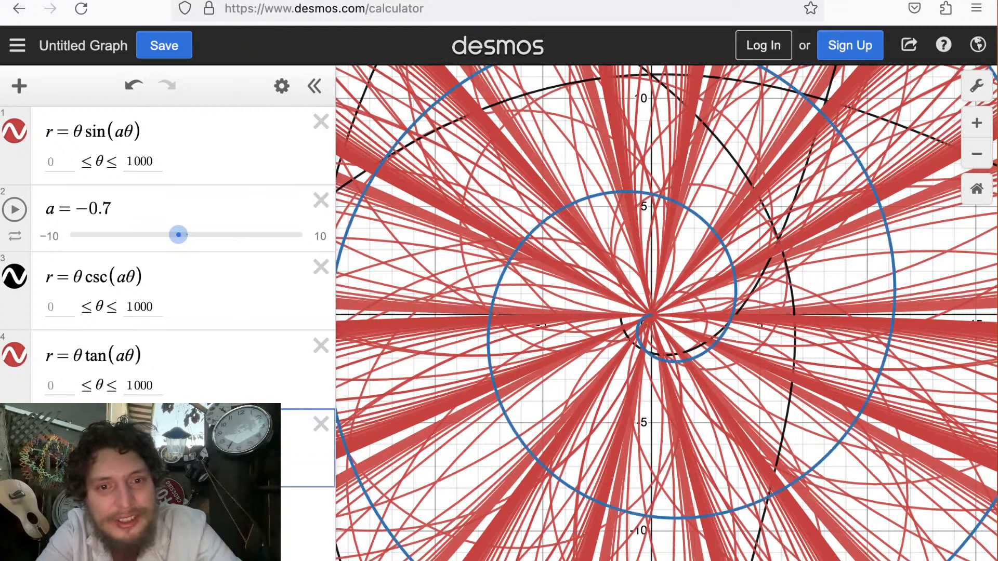
text(theta)
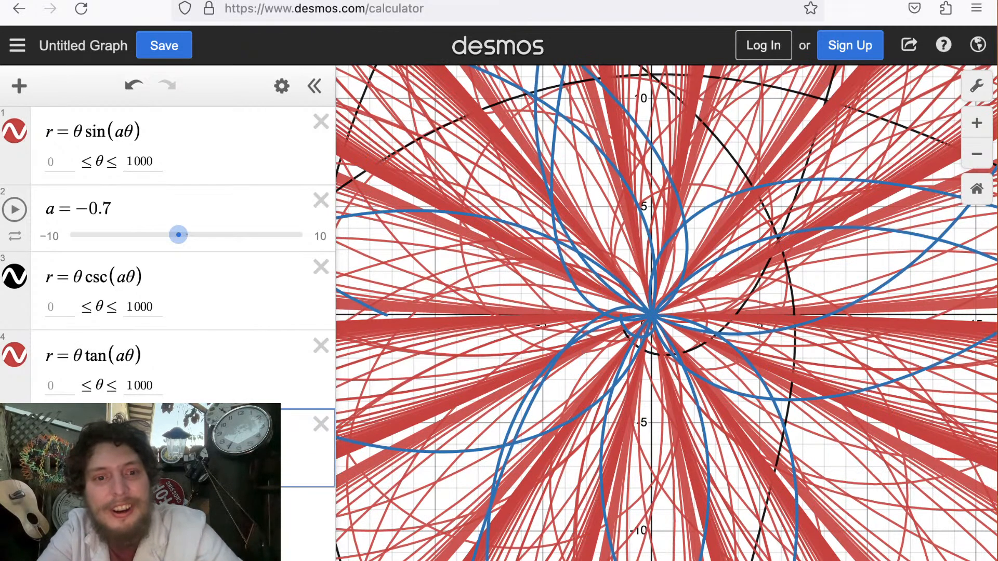
key(Return)
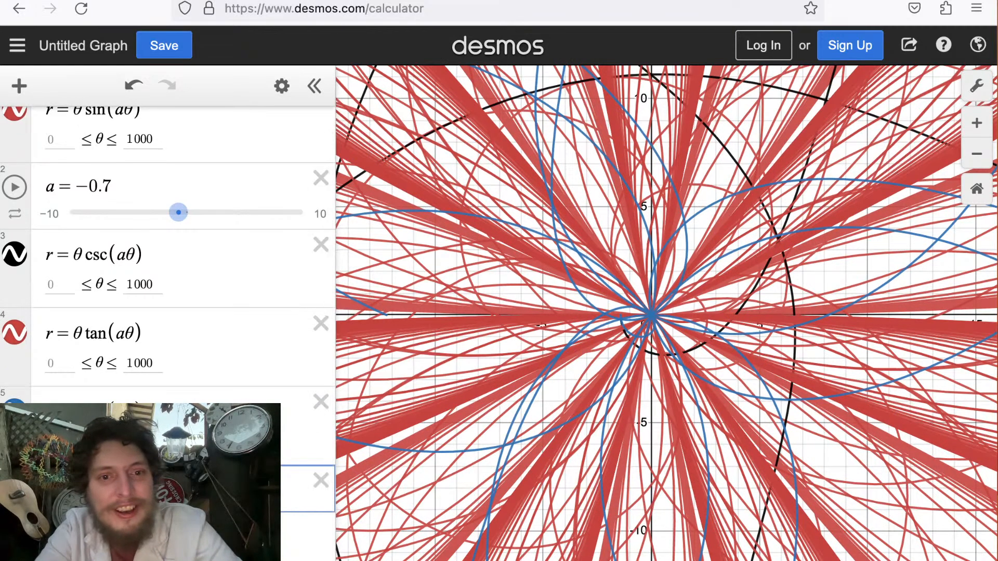
Enter the polar equation r = θ cos(aθ) as a new expression below the cotangent curve.
text(r=thetacos)
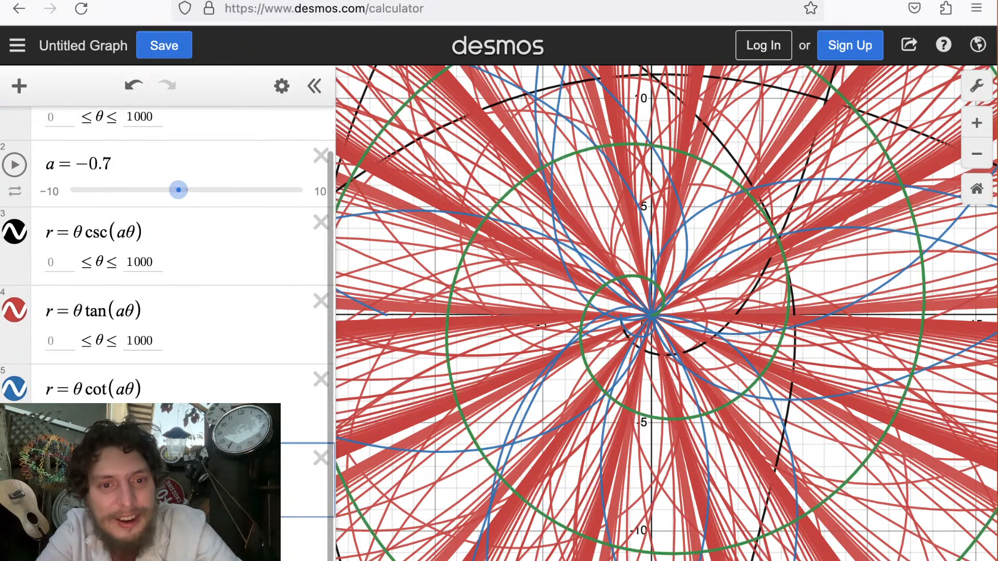
text((atheta)
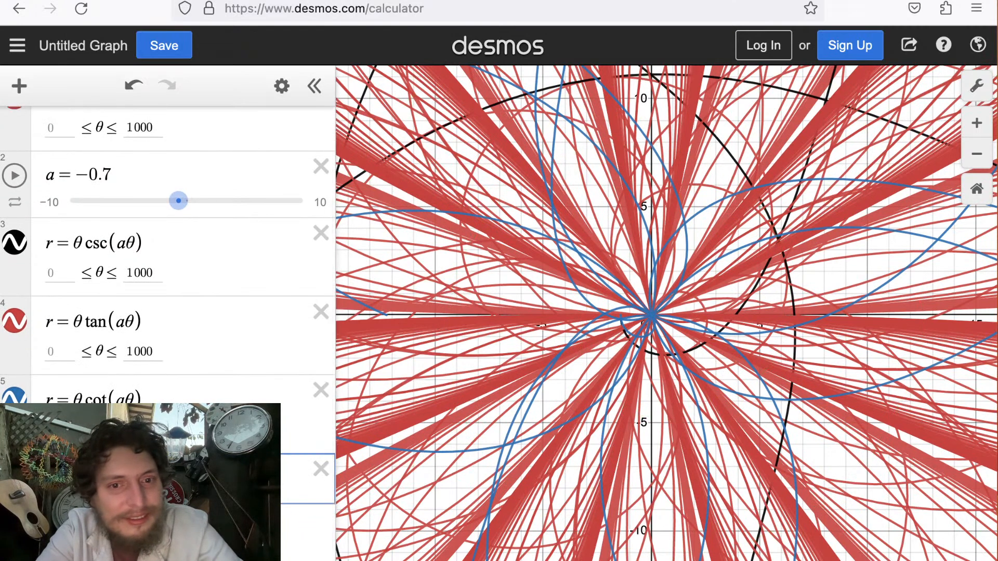
key(Return)
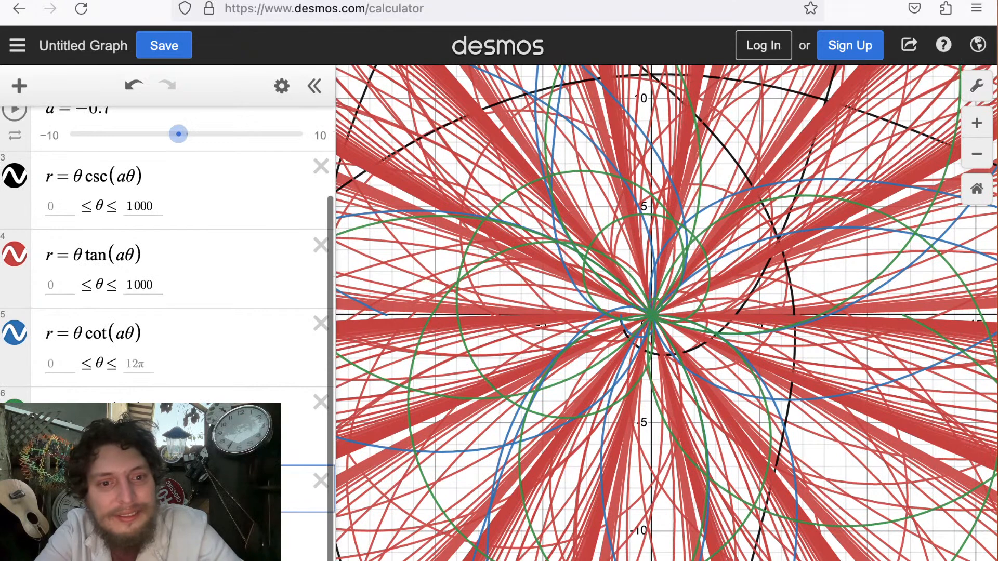
Enter the polar equation r = θ sec(aθ) as a new expression below the cosine curve.
text(r=theta)
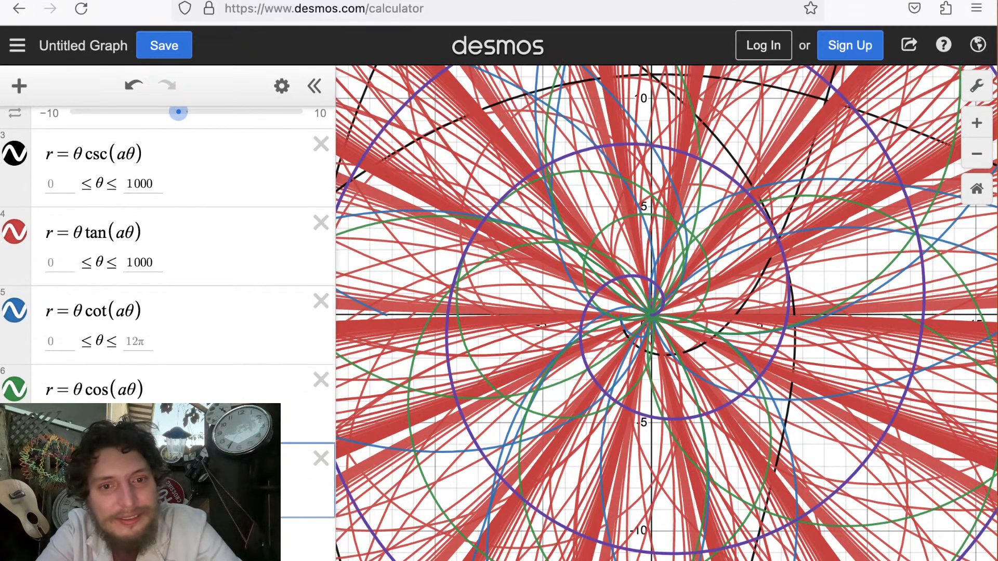
text(s)
key(BackSpace)
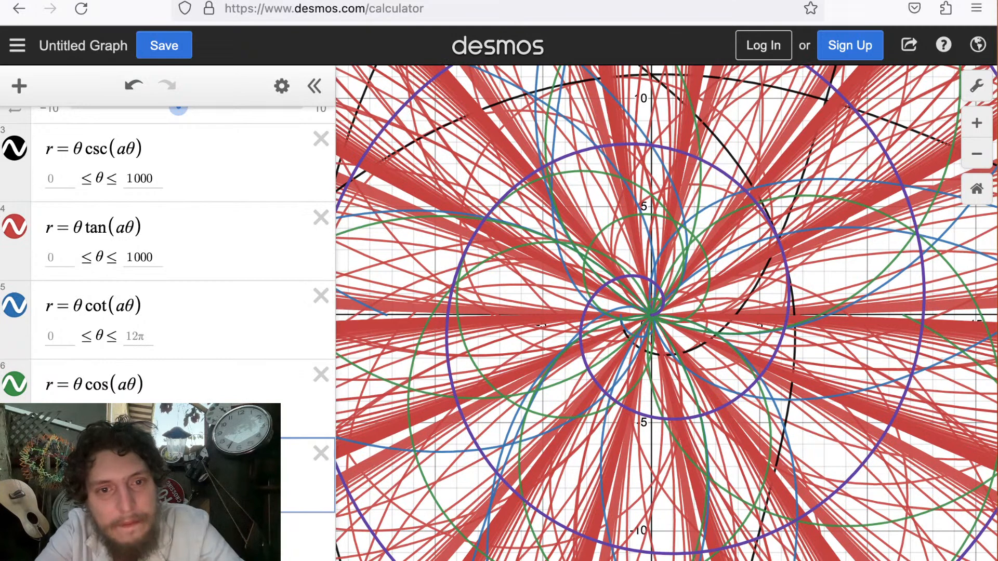
scroll(167, 260, up, 5)
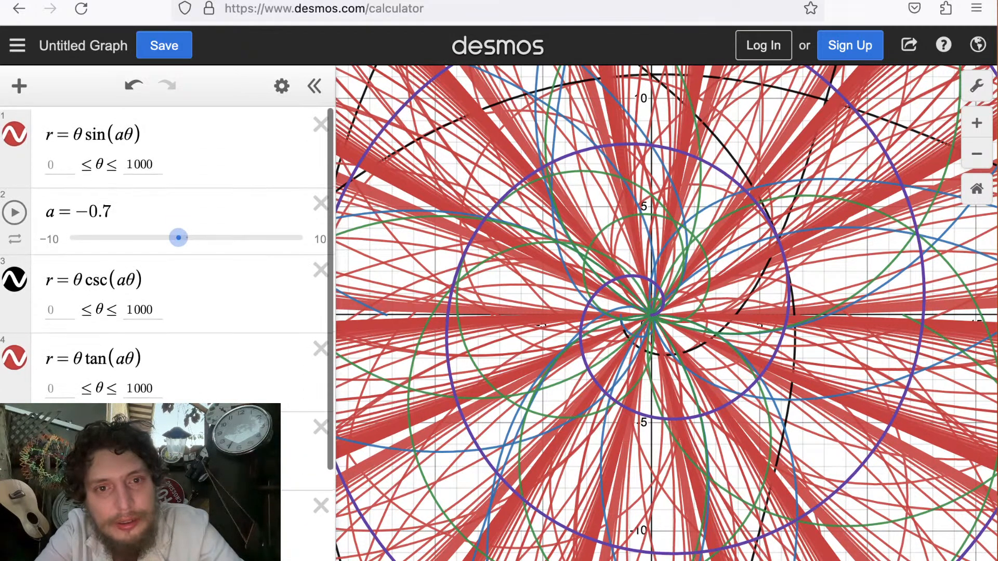
scroll(167, 260, down, 5)
text(s)
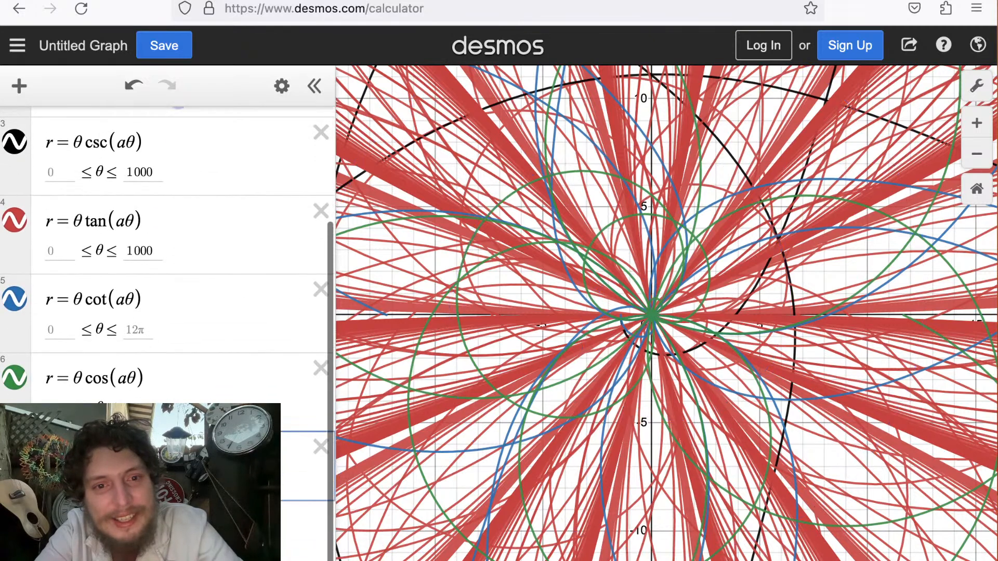
text(ec)
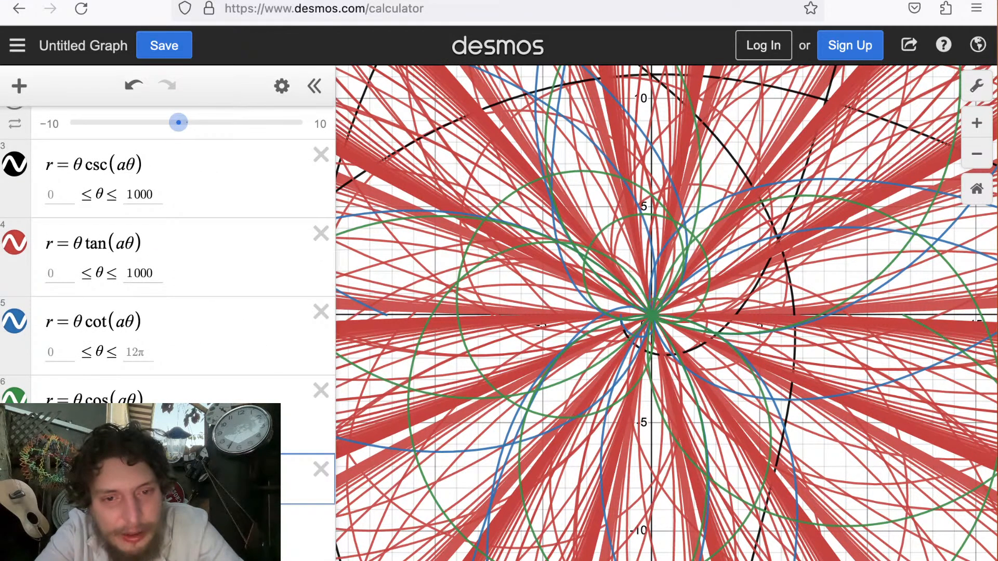
text((atheta)
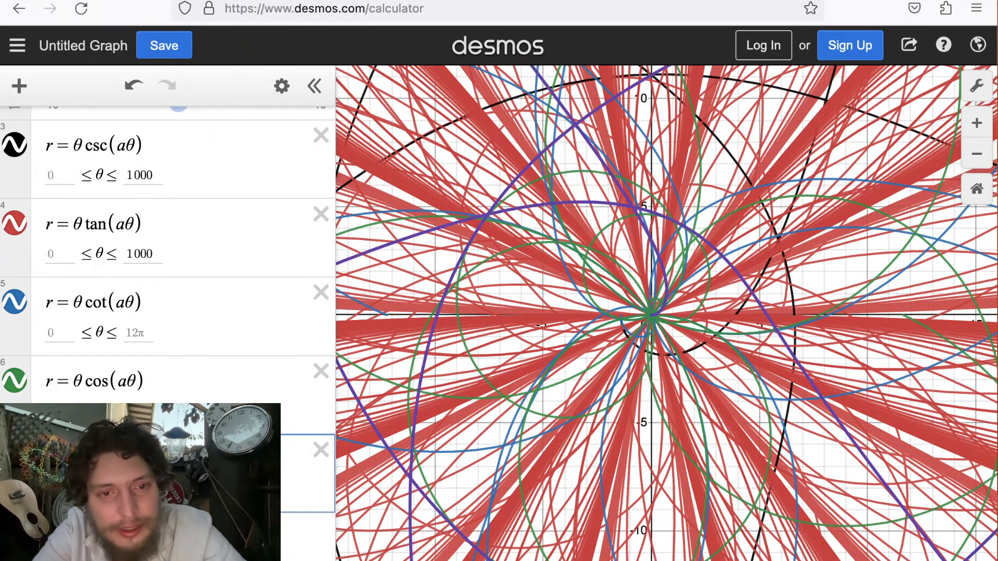
key(Return)
Move the parameter a to the beginning of the expression list, above r = θ sin(aθ).
scroll(166, 260, up, 5)
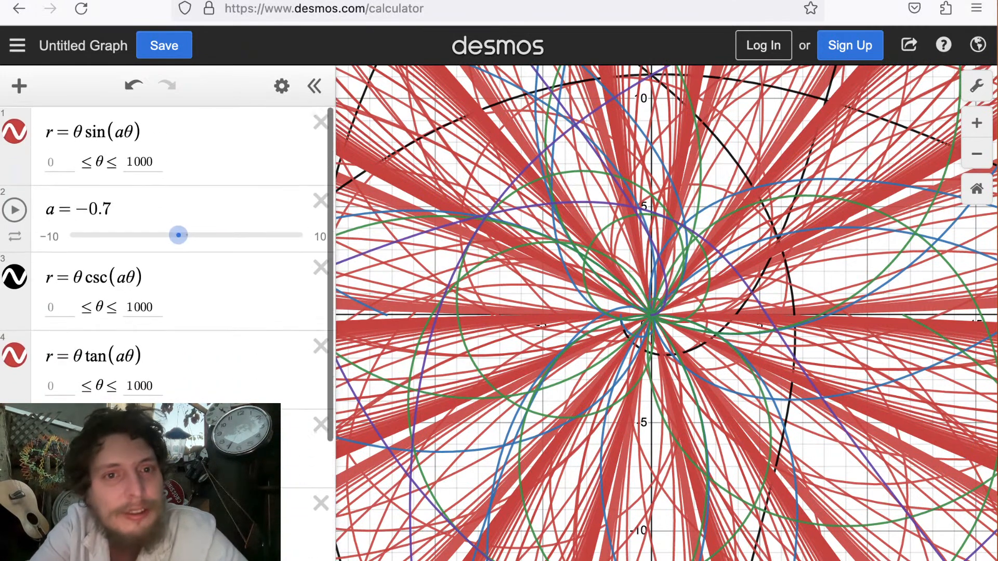
drag(25, 193, 36, 119)
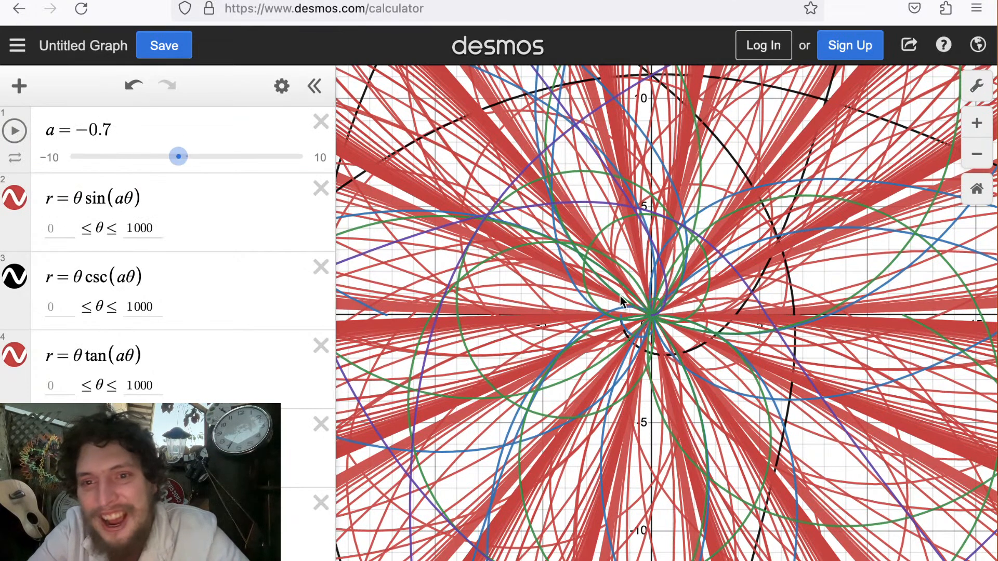
Set the upper θ limit to 1000 for the cotangent, cosine and secant curves.
click(94, 434)
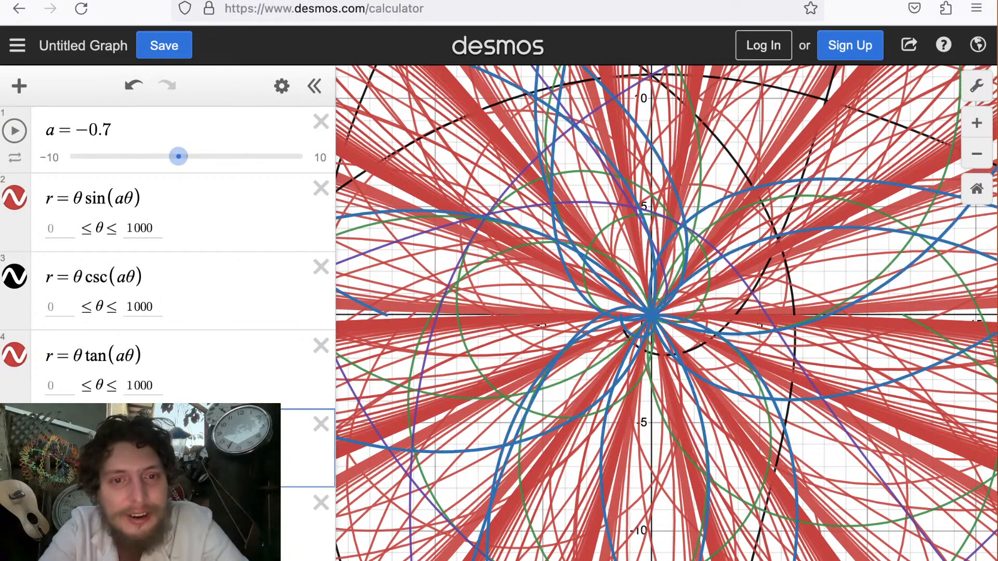
text(1000)
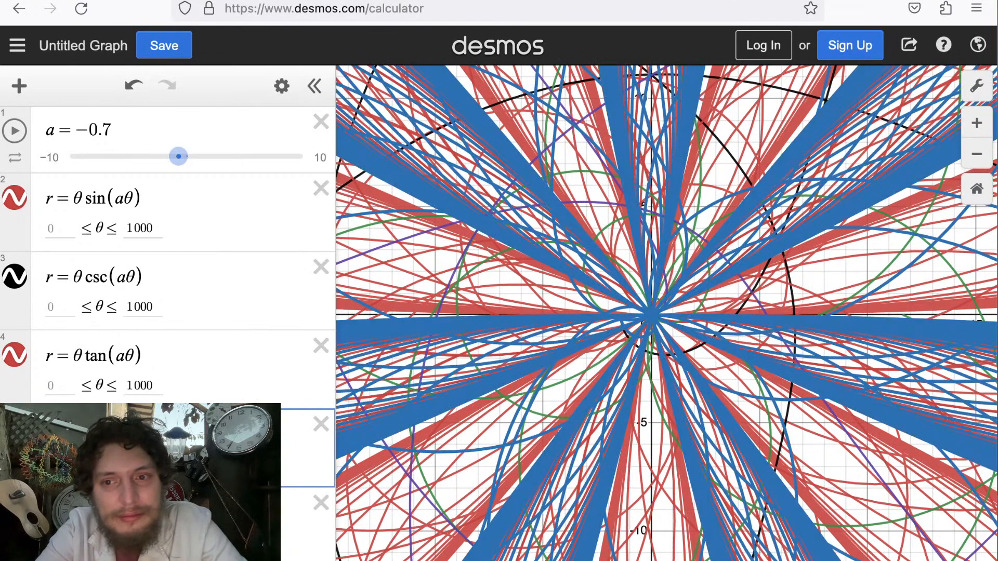
click(139, 542)
text(1000)
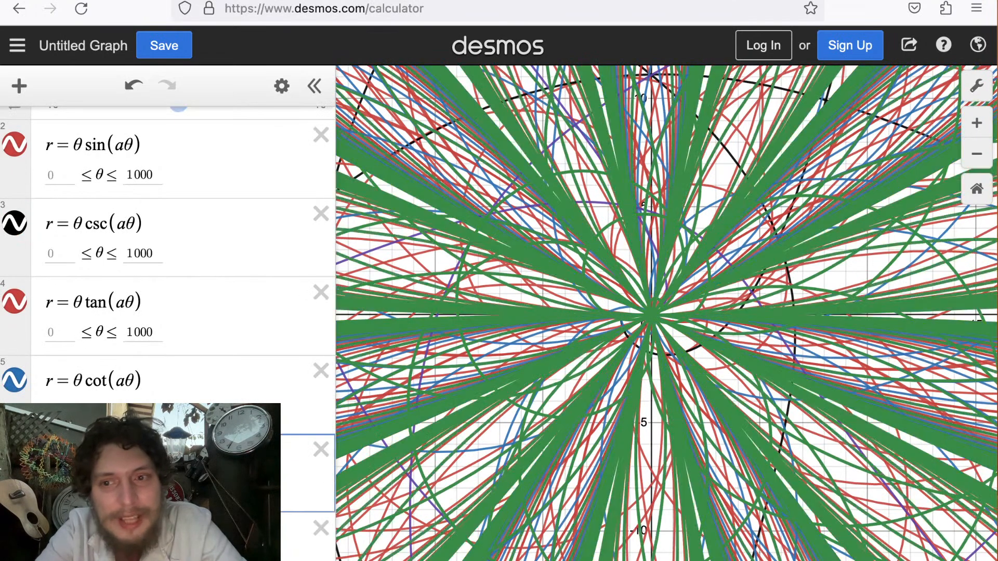
click(140, 555)
text(1000)
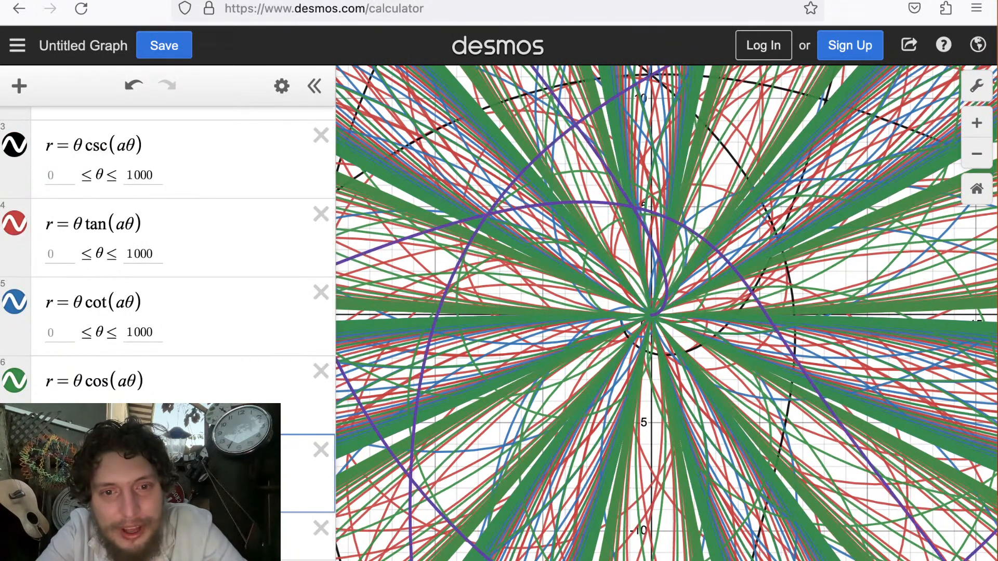
Examine how the six overlaid polar curves radiate around the origin, from a wider view to a close one.
scroll(580, 432, down, 3)
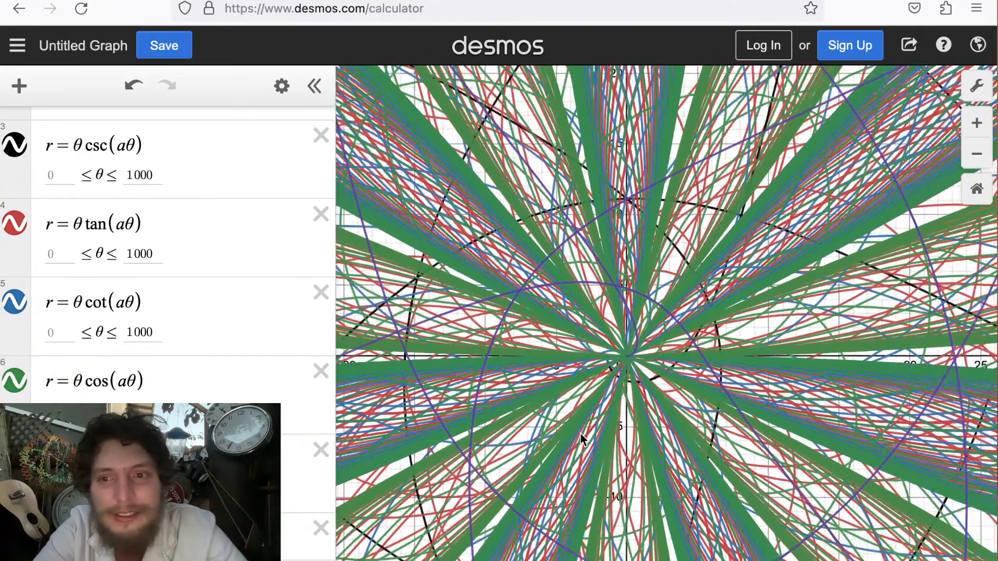
scroll(580, 433, down, 3)
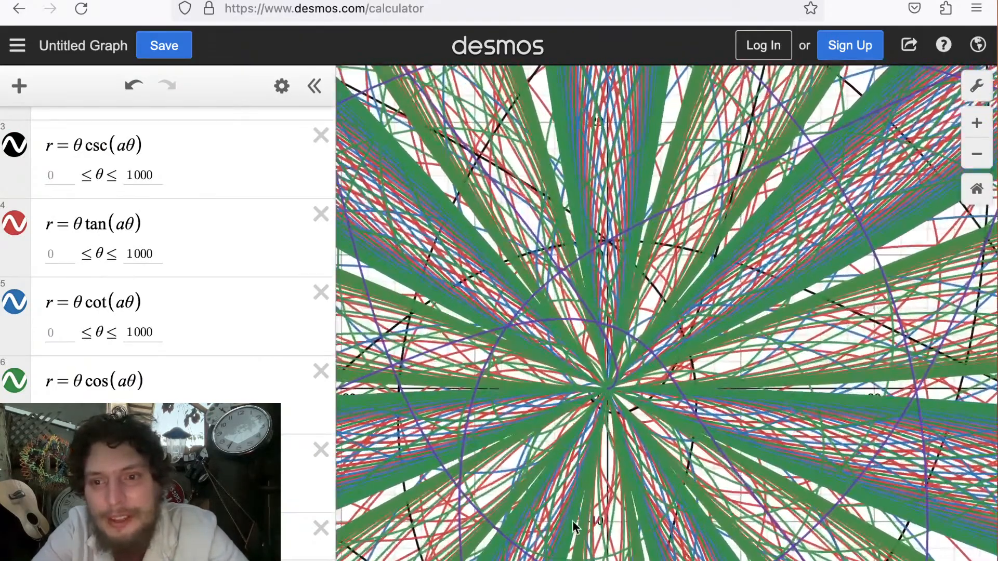
scroll(598, 312, up, 5)
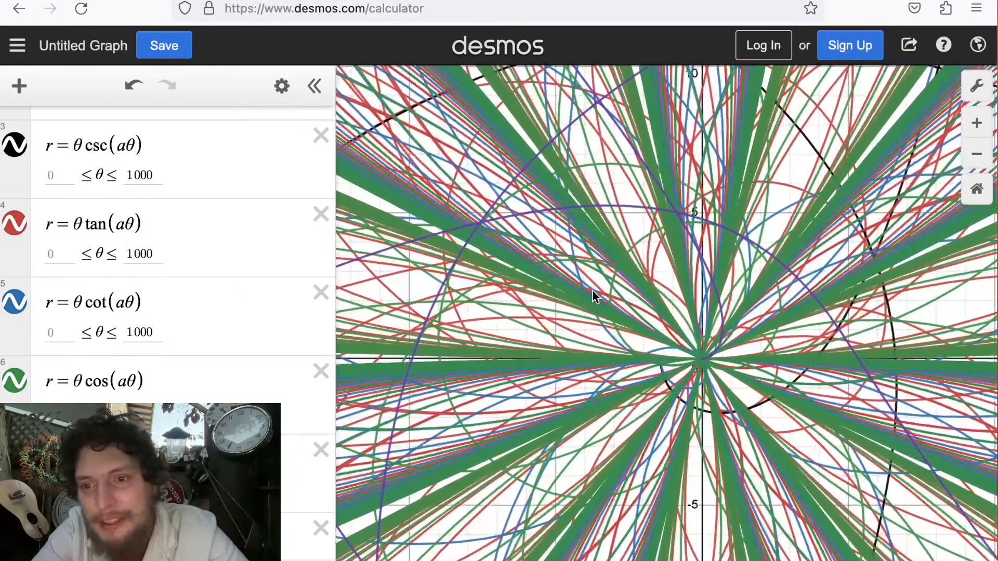
scroll(593, 297, up, 1)
drag(735, 319, 625, 283)
scroll(625, 284, up, 5)
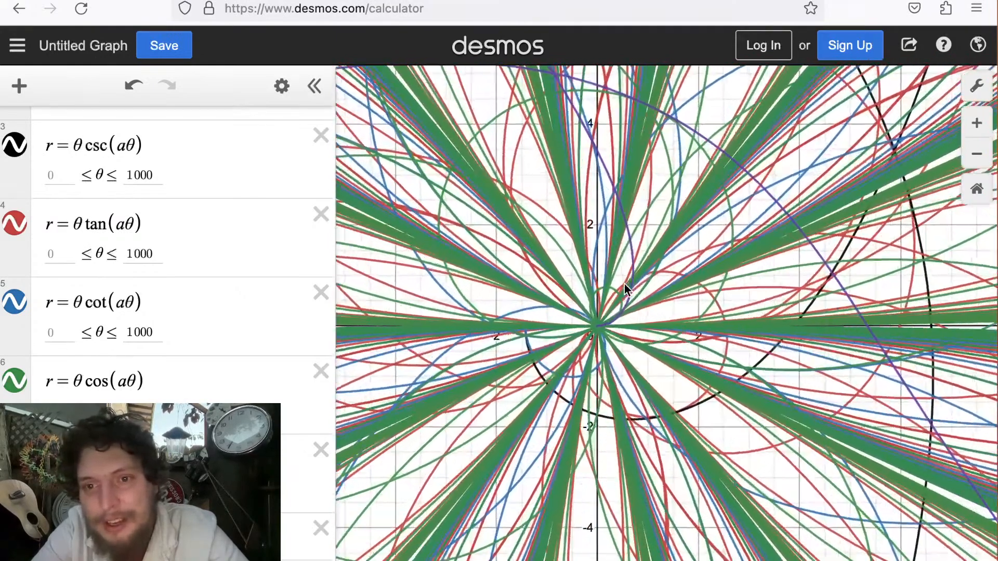
Set the upper θ limit to 100 for all six trigonometric curves and set the parameter a to −5.
click(141, 489)
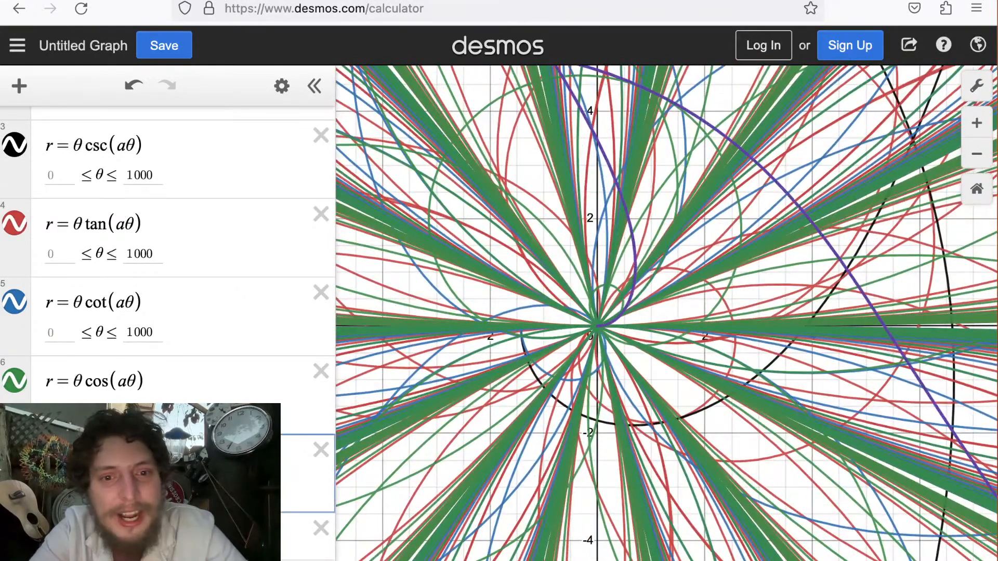
click(150, 402)
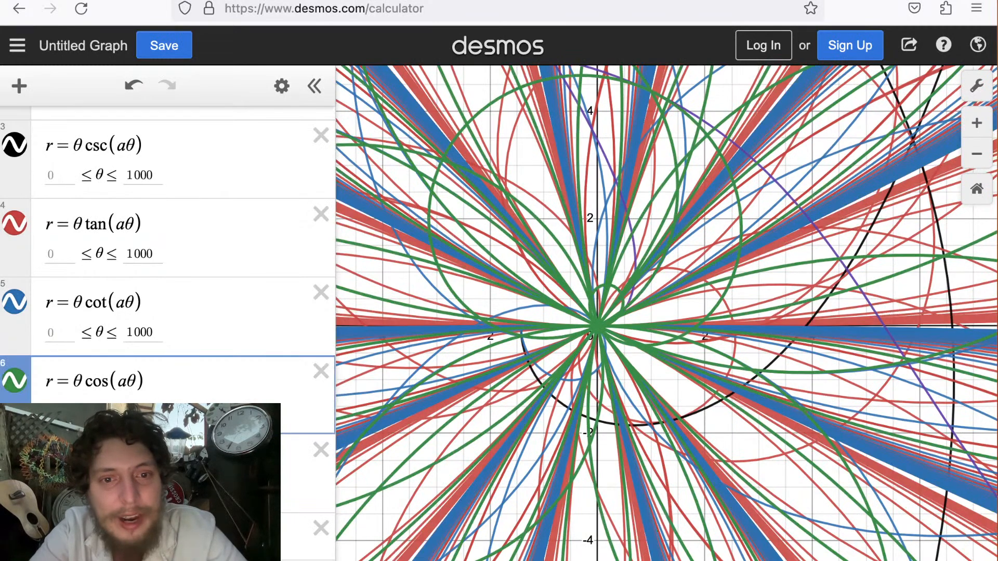
click(153, 333)
key(BackSpace)
click(148, 255)
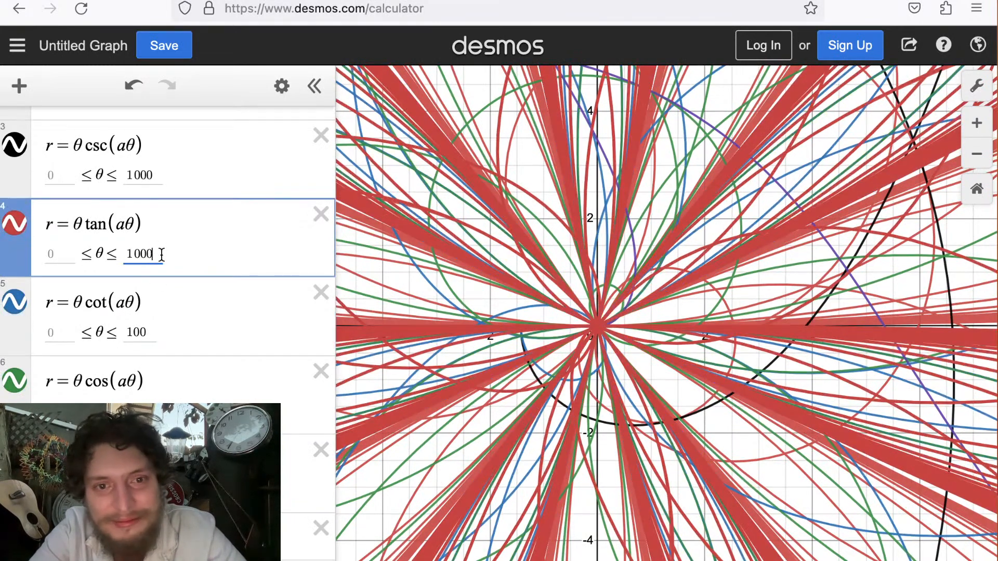
key(BackSpace)
click(159, 185)
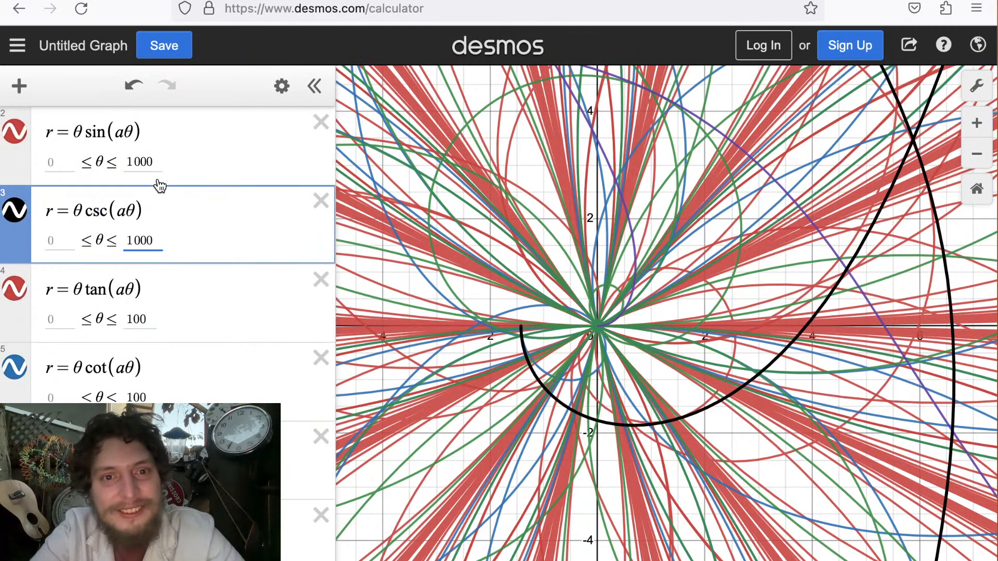
key(BackSpace)
click(153, 160)
key(BackSpace)
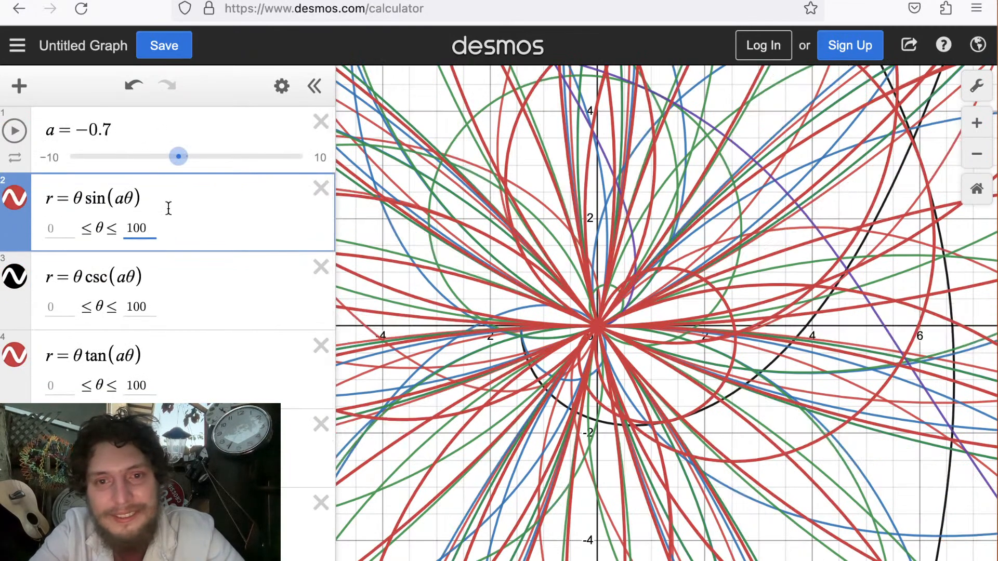
drag(179, 166, 128, 164)
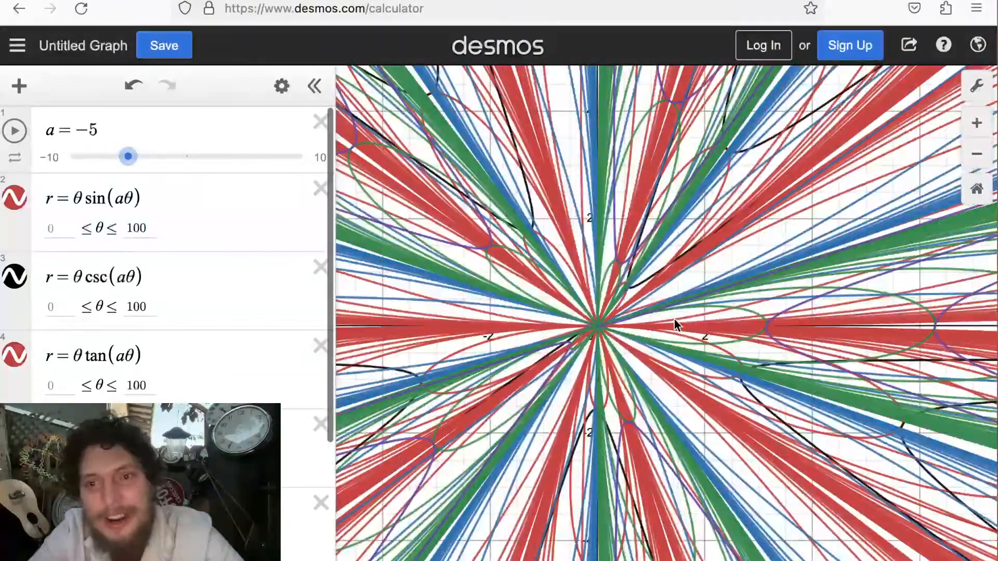
Examine the curves at very close range where they cross at the origin, down to thousandths of a unit.
scroll(675, 319, up, 5)
drag(675, 320, 924, 285)
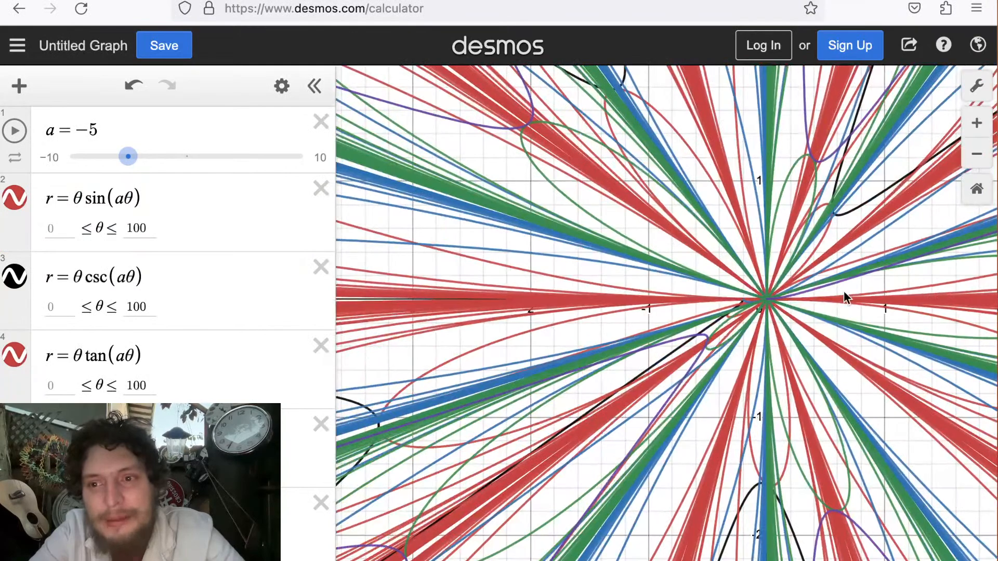
scroll(794, 247, up, 5)
scroll(793, 244, up, 5)
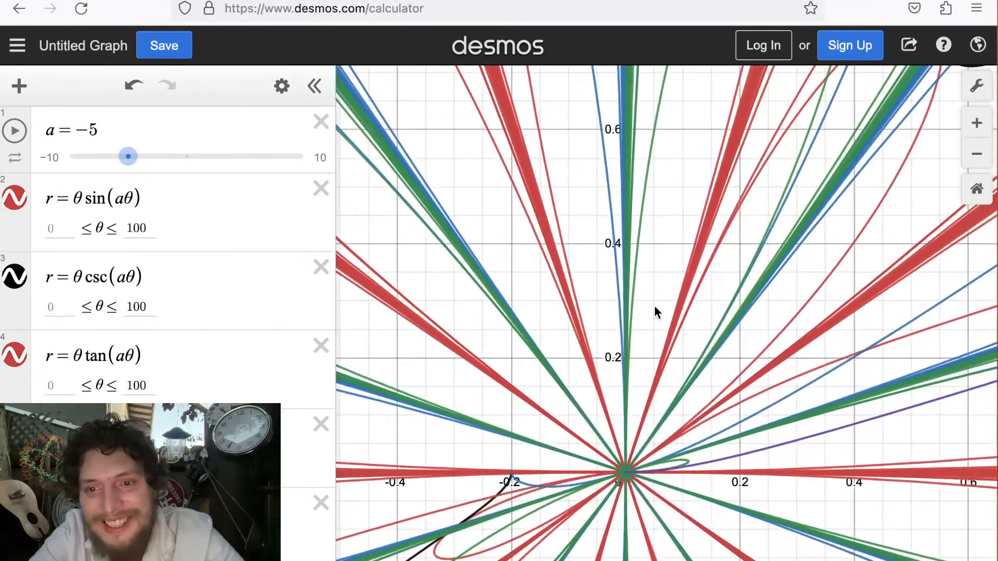
drag(655, 348, 722, 180)
scroll(697, 298, up, 2)
scroll(697, 298, up, 6)
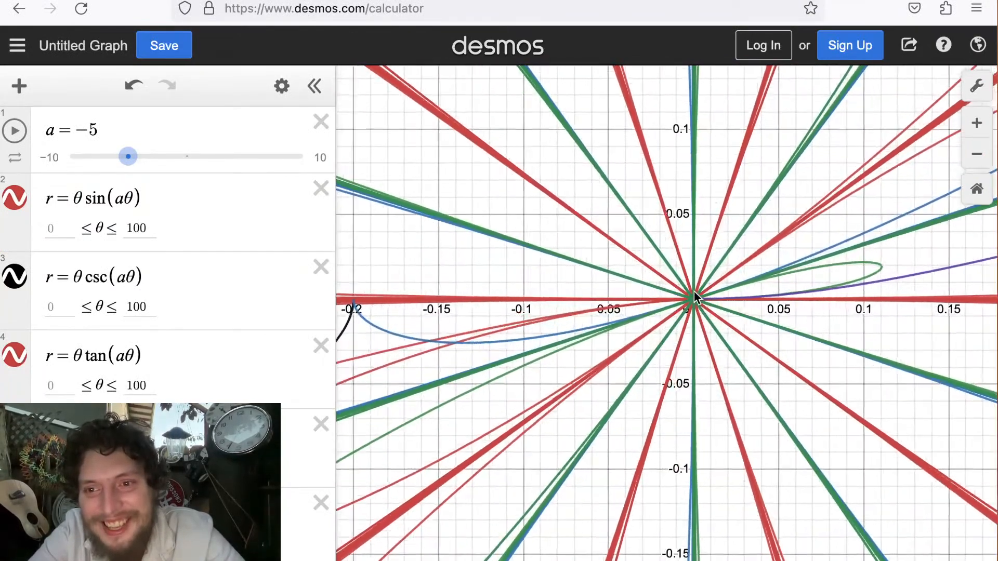
scroll(687, 340, up, 6)
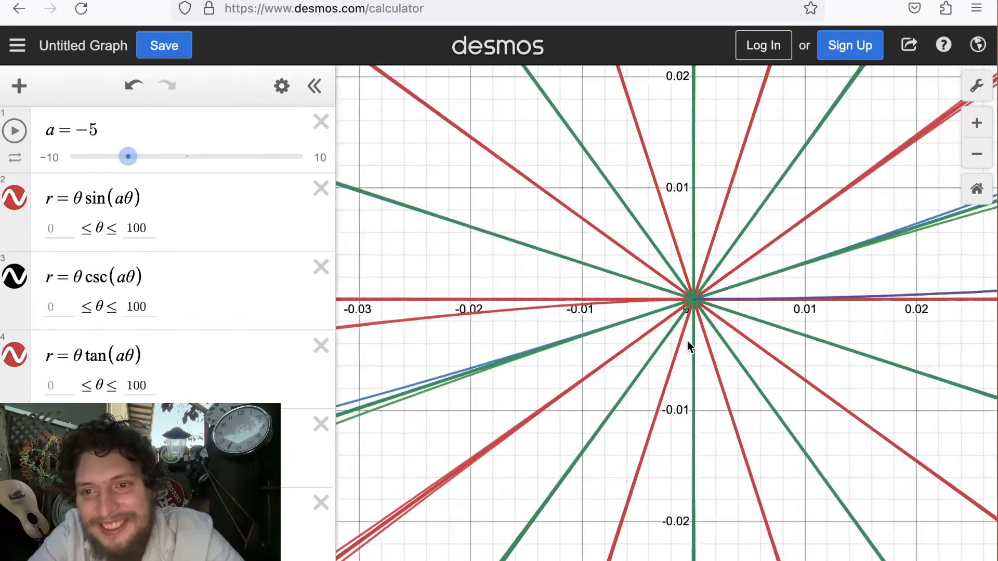
scroll(667, 238, up, 2)
drag(797, 463, 749, 334)
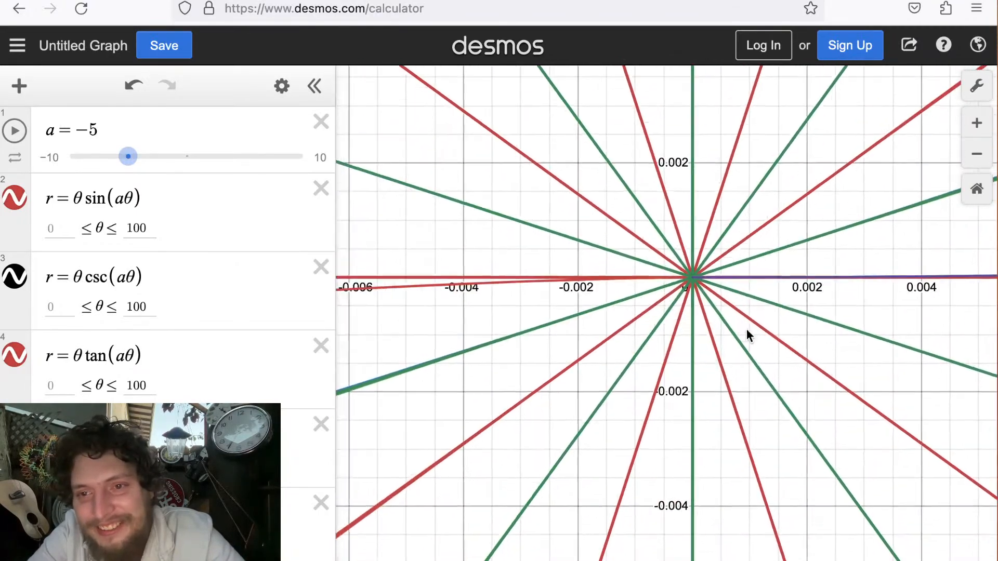
scroll(748, 331, up, 3)
Inspect the area left of the origin near x = −0.2, where the black and blue curves meet the axis.
scroll(747, 332, down, 6)
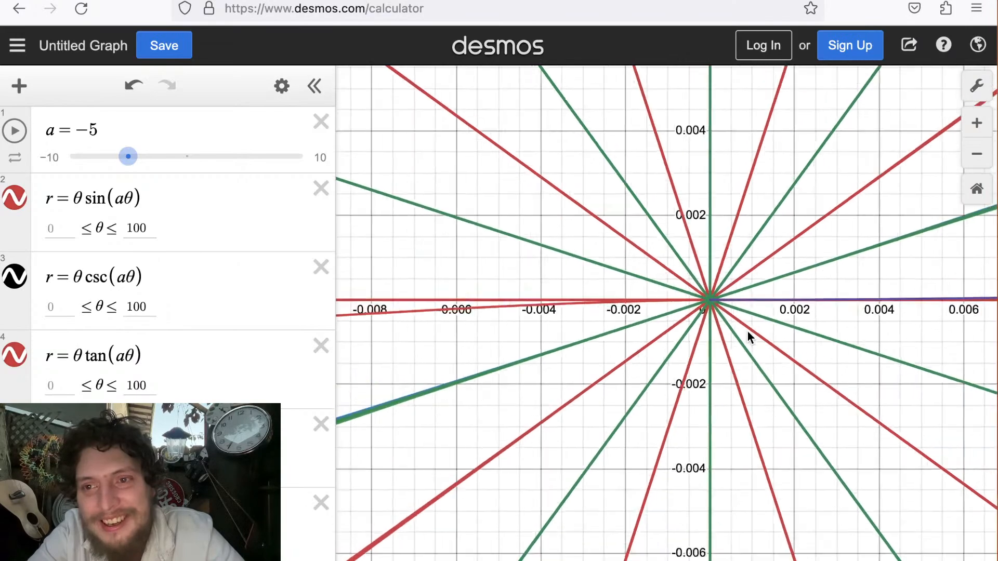
scroll(643, 433, down, 5)
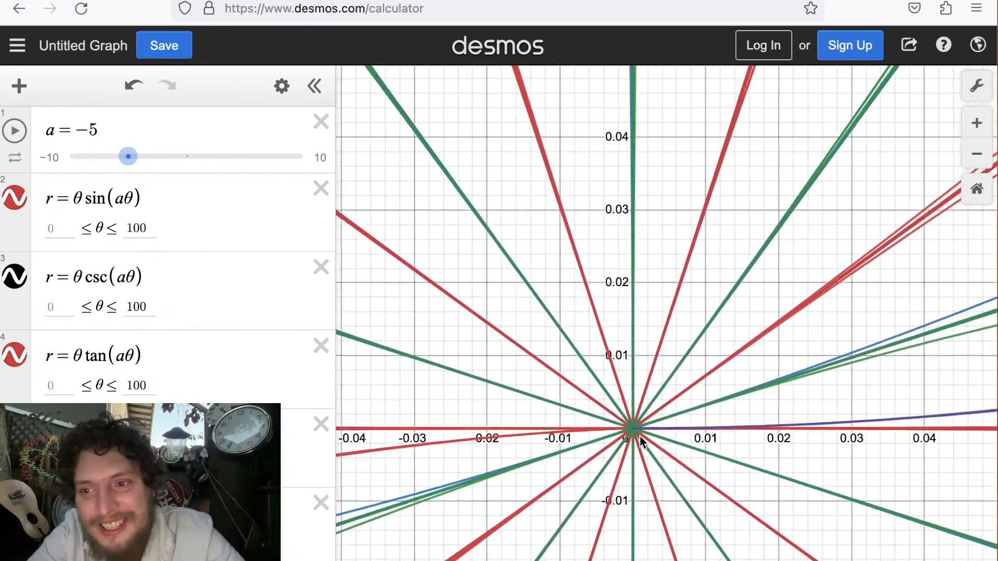
scroll(871, 345, down, 6)
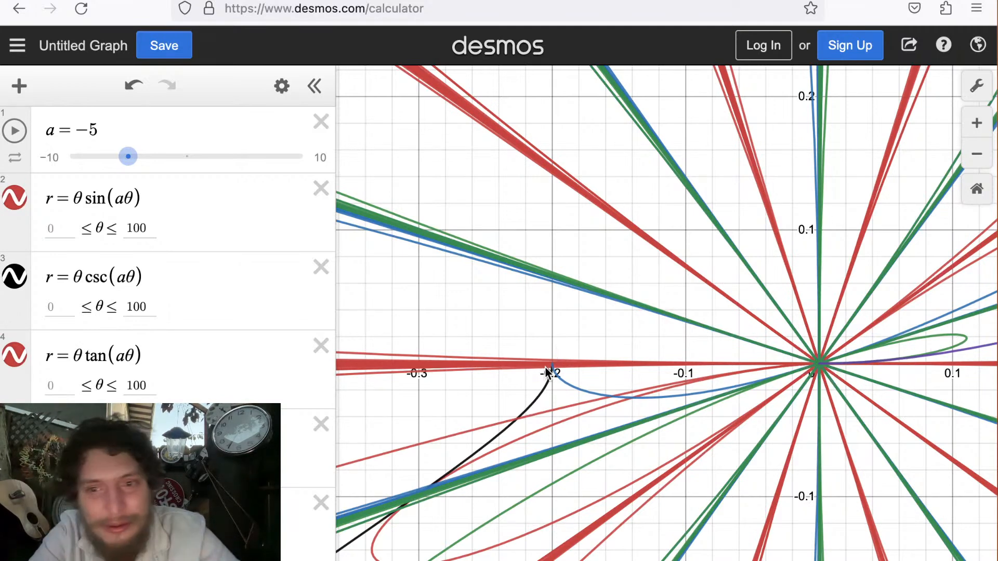
drag(552, 374, 685, 306)
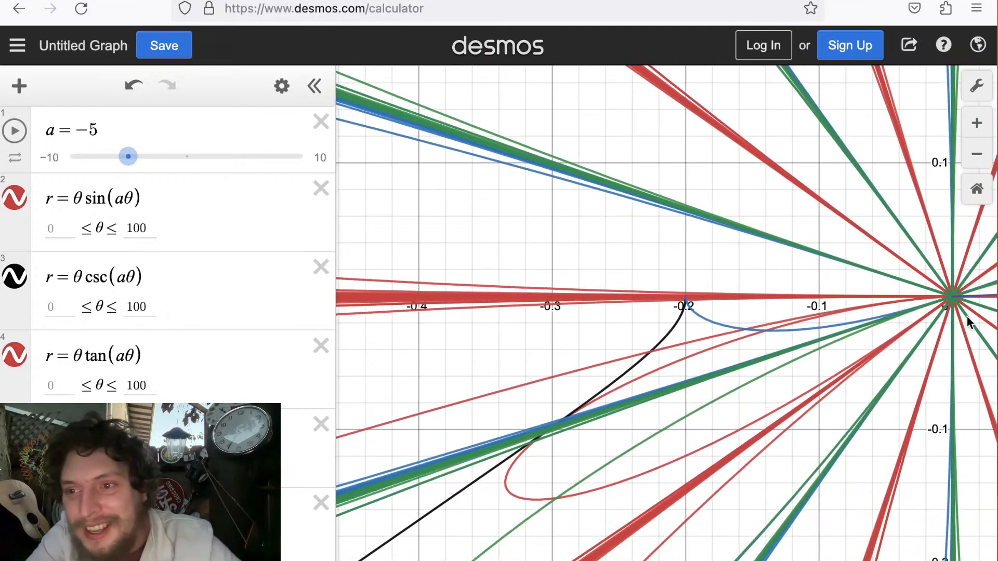
Examine the overall star pattern of the curves from far out, with the axes spanning beyond 1000 units.
scroll(959, 312, down, 5)
drag(959, 313, 759, 298)
scroll(758, 298, down, 10)
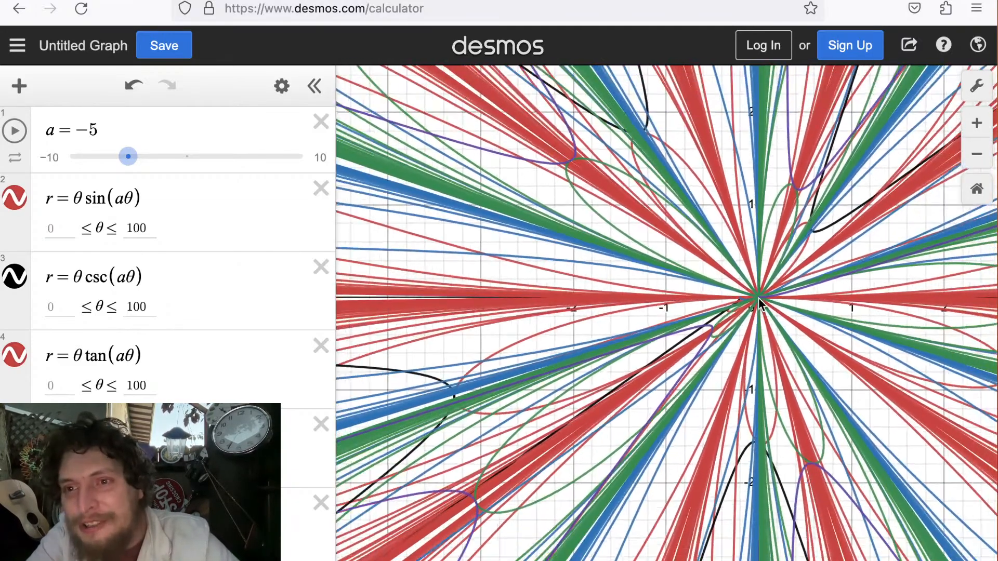
scroll(759, 298, down, 6)
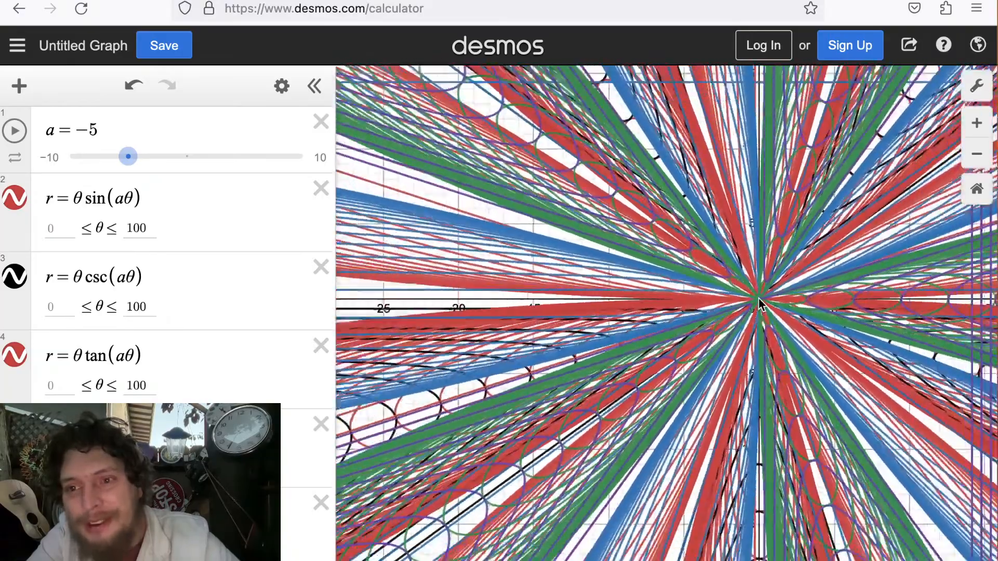
scroll(759, 302, down, 8)
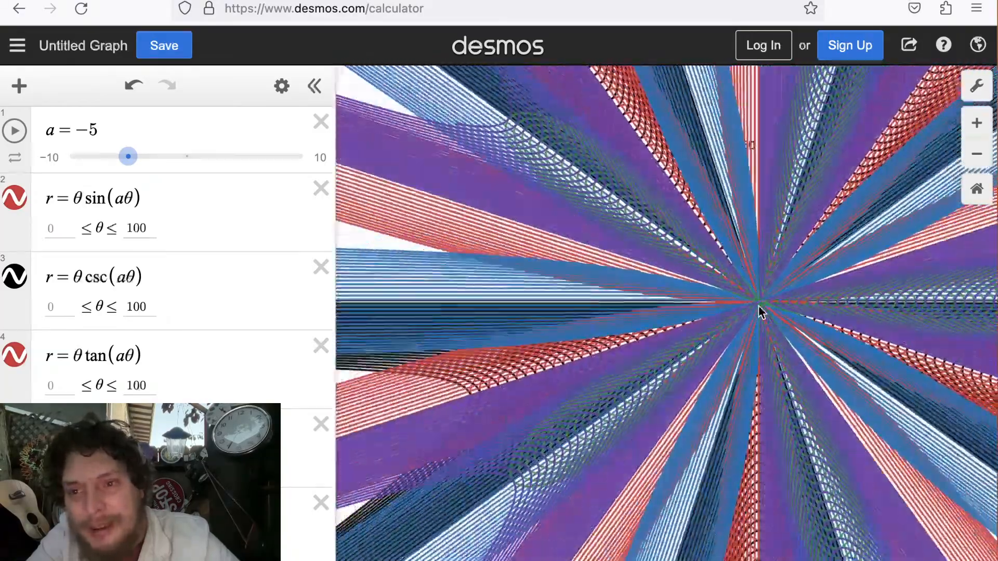
scroll(759, 305, up, 8)
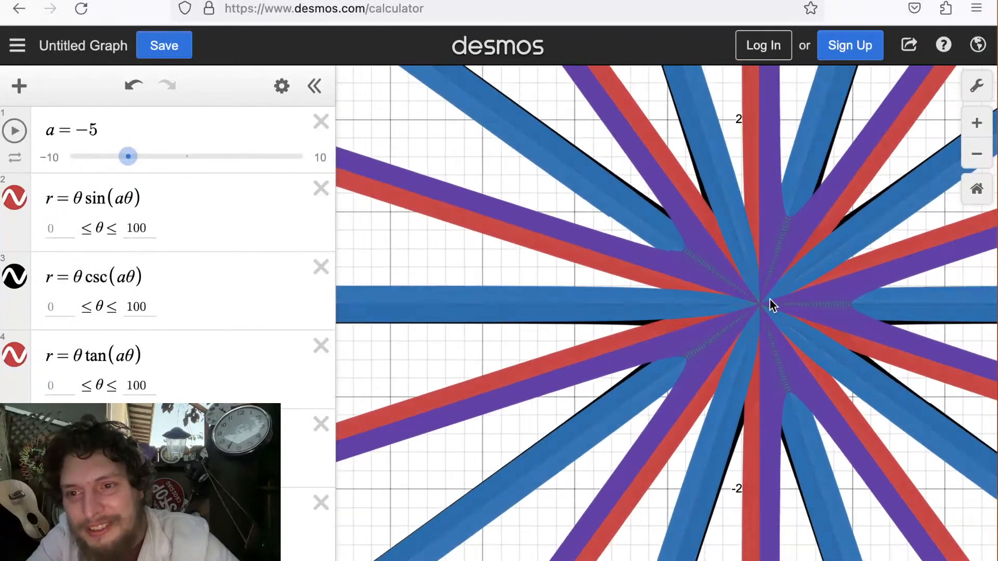
scroll(769, 299, down, 10)
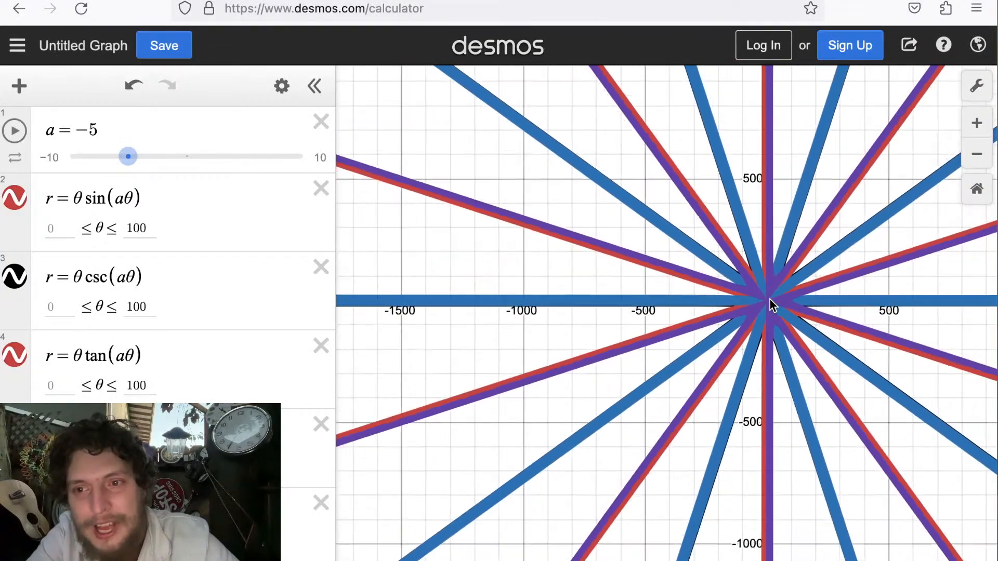
drag(769, 300, 635, 307)
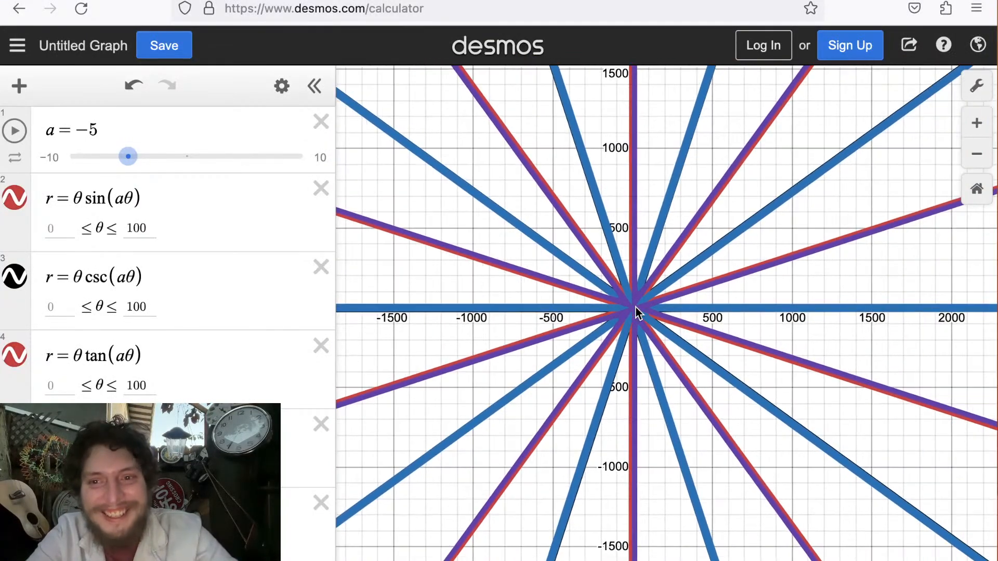
Compare the pattern around the origin at successively closer scales, from hundreds of units down to hundredths.
scroll(638, 312, up, 5)
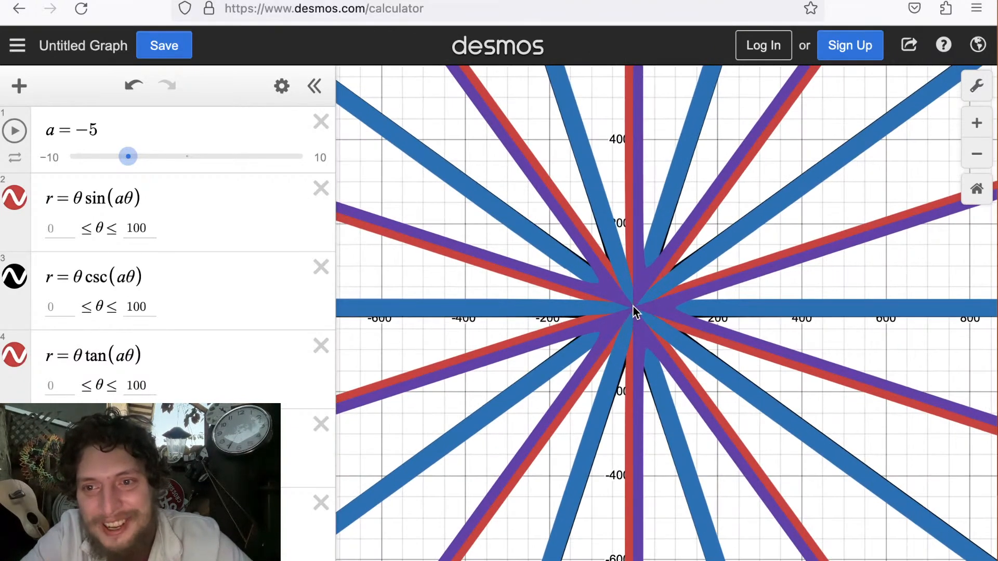
scroll(634, 307, up, 5)
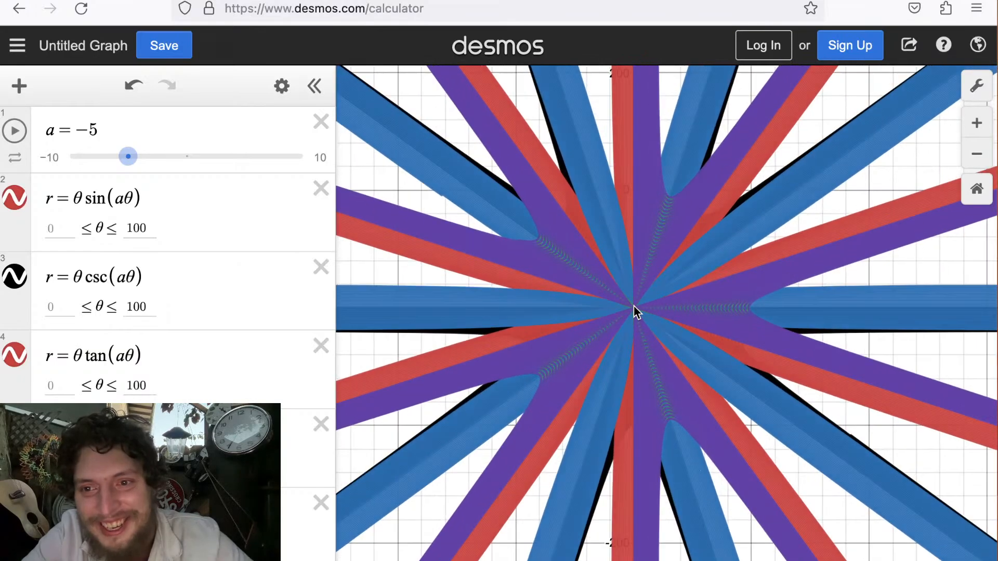
scroll(634, 307, up, 5)
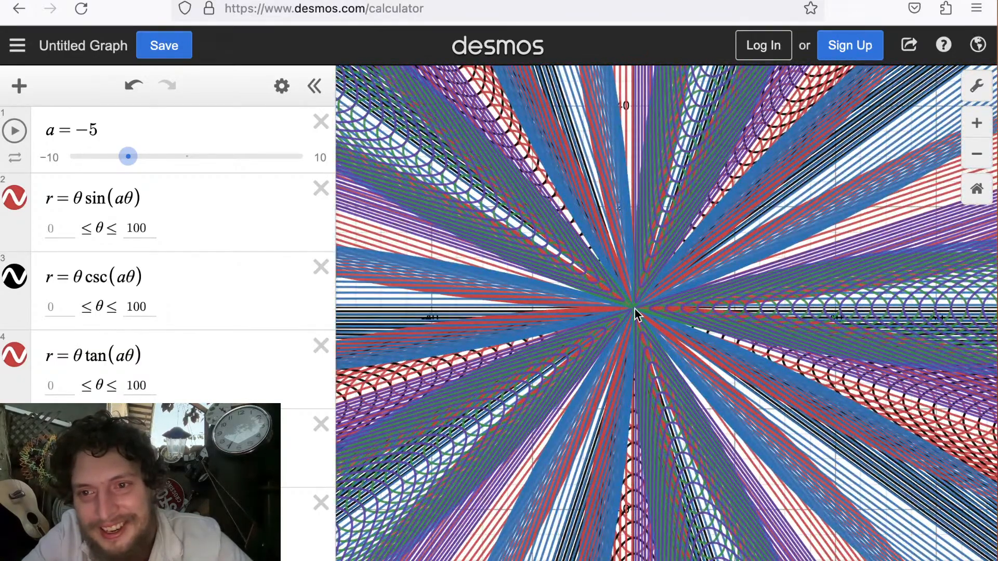
scroll(633, 310, up, 5)
scroll(635, 309, up, 5)
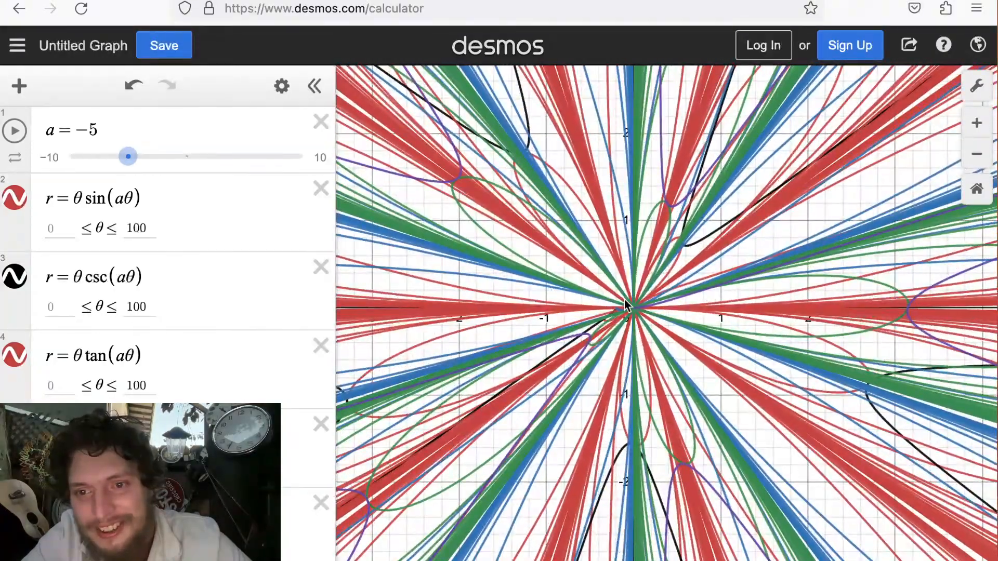
scroll(626, 305, up, 6)
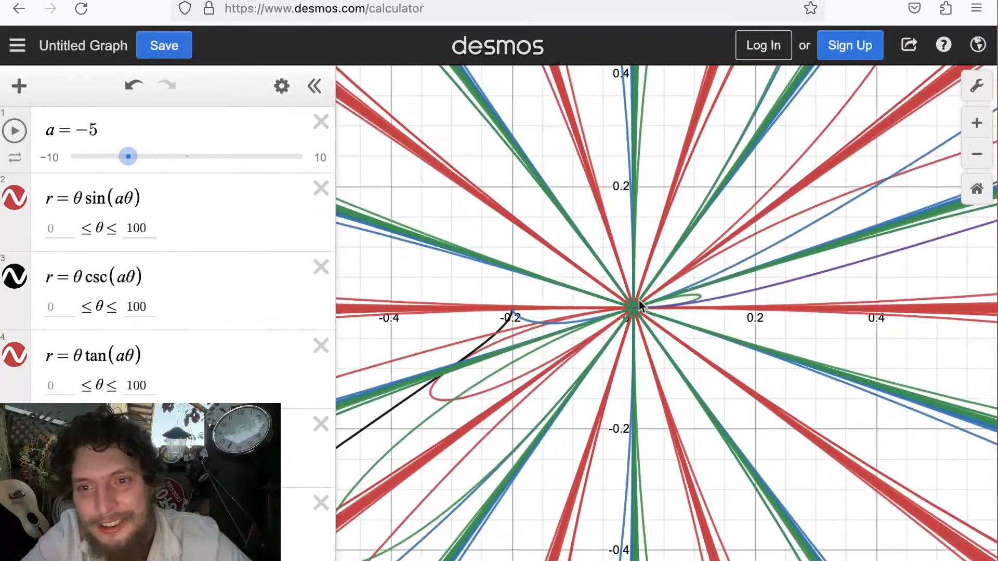
scroll(639, 301, up, 5)
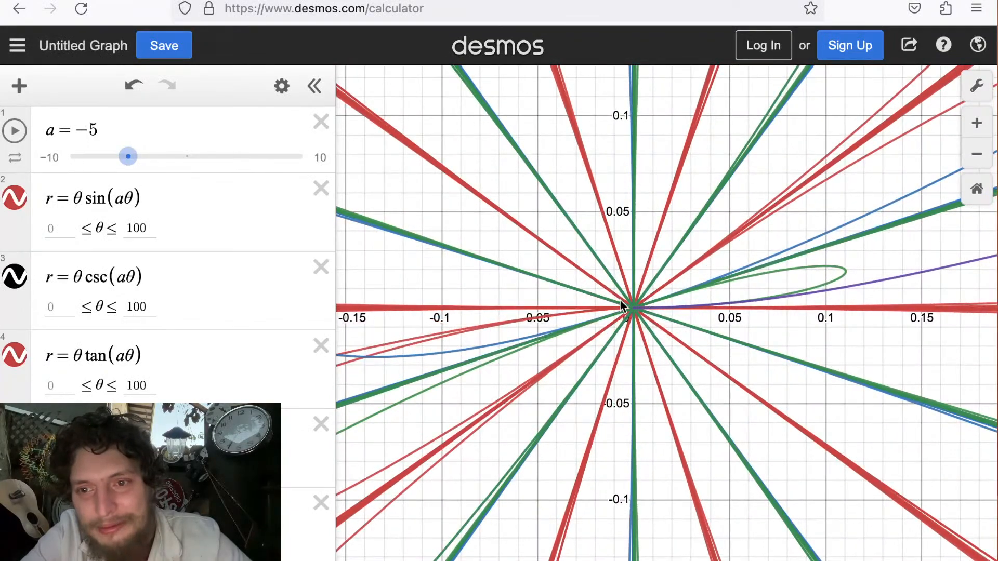
scroll(648, 298, up, 2)
scroll(647, 298, down, 3)
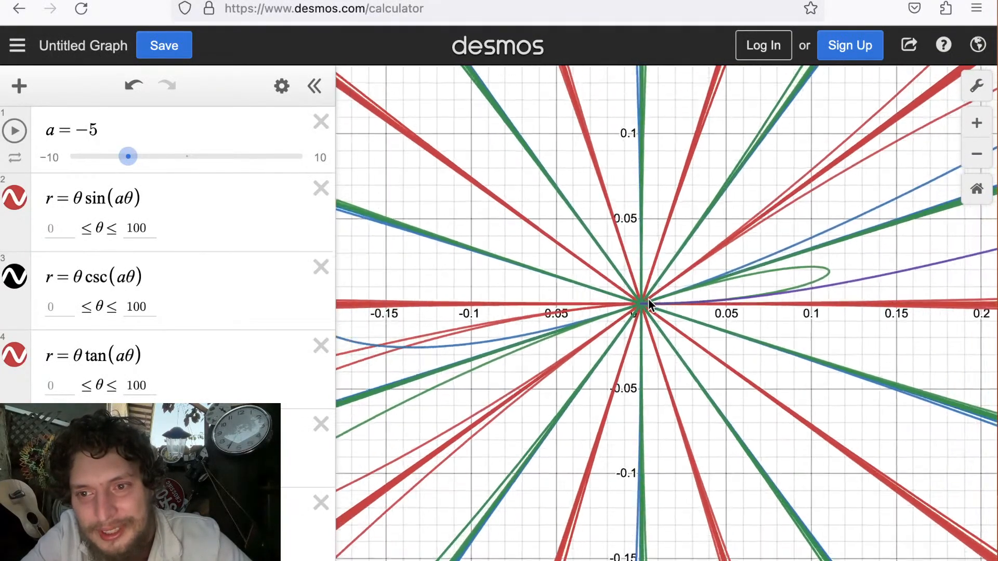
Add a θ sin(θ) term to the sine equation so it reads r = θ sin(aθ) + θ sin(θ).
scroll(647, 298, down, 3)
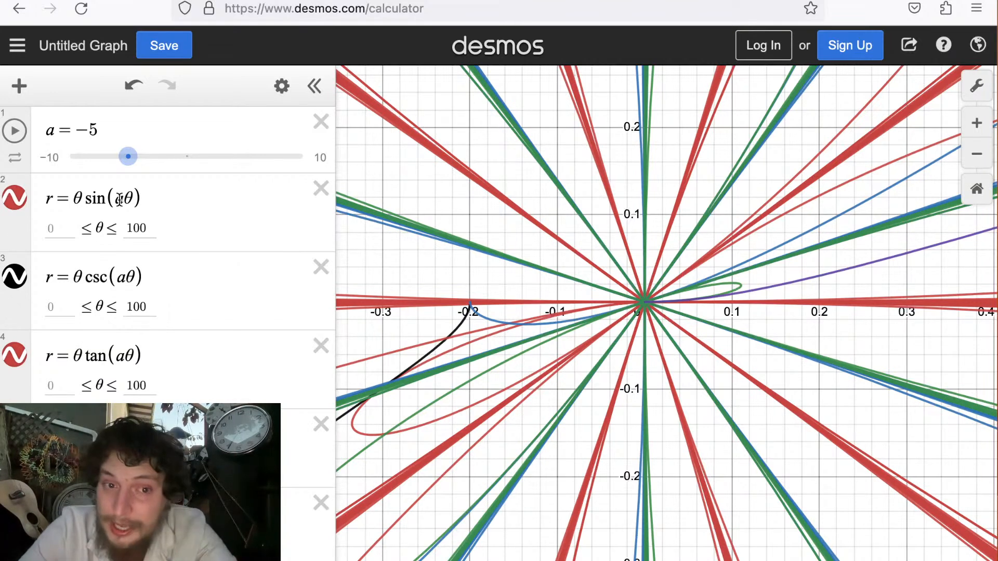
click(147, 200)
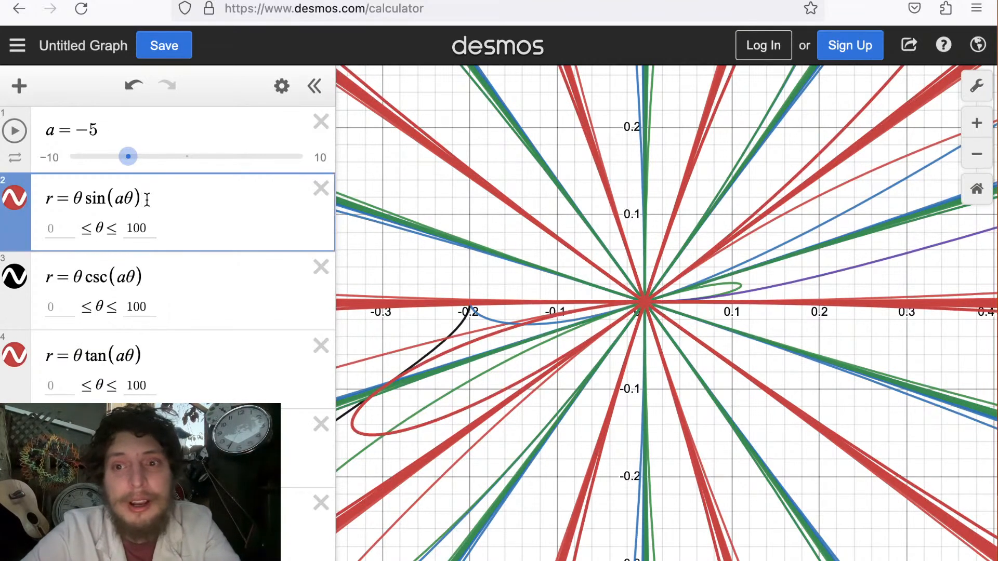
text(+)
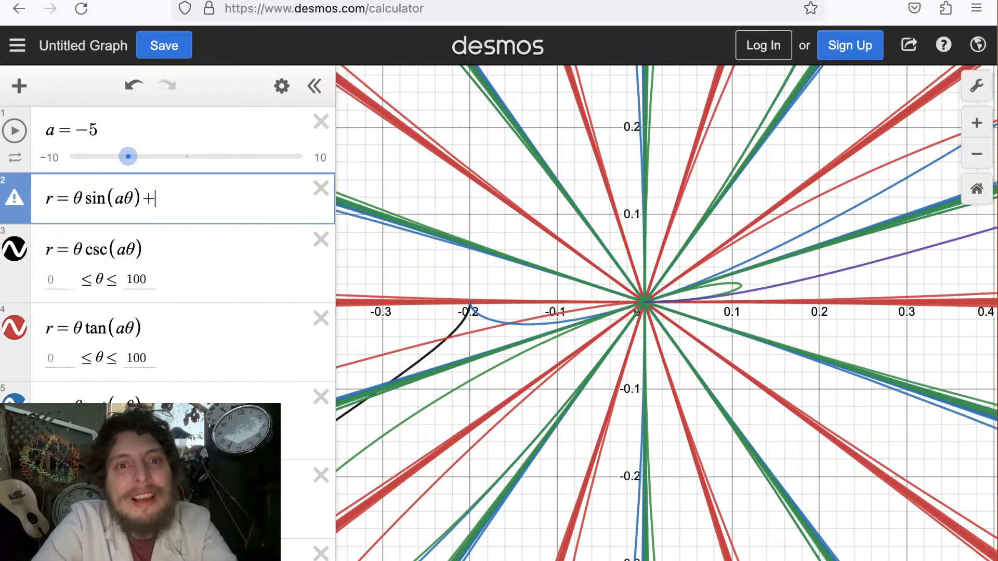
text(theta)
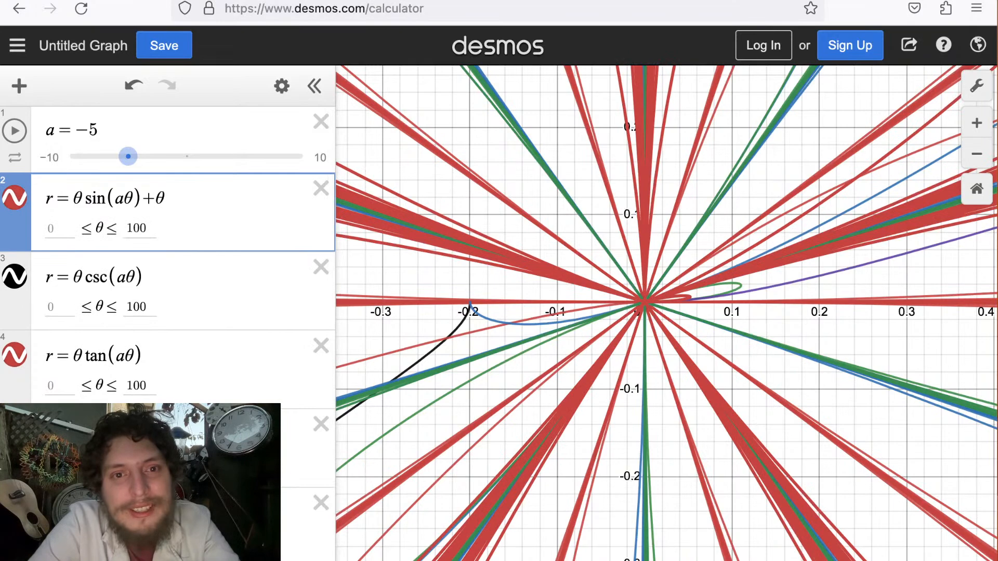
text(sin()
text(theta)
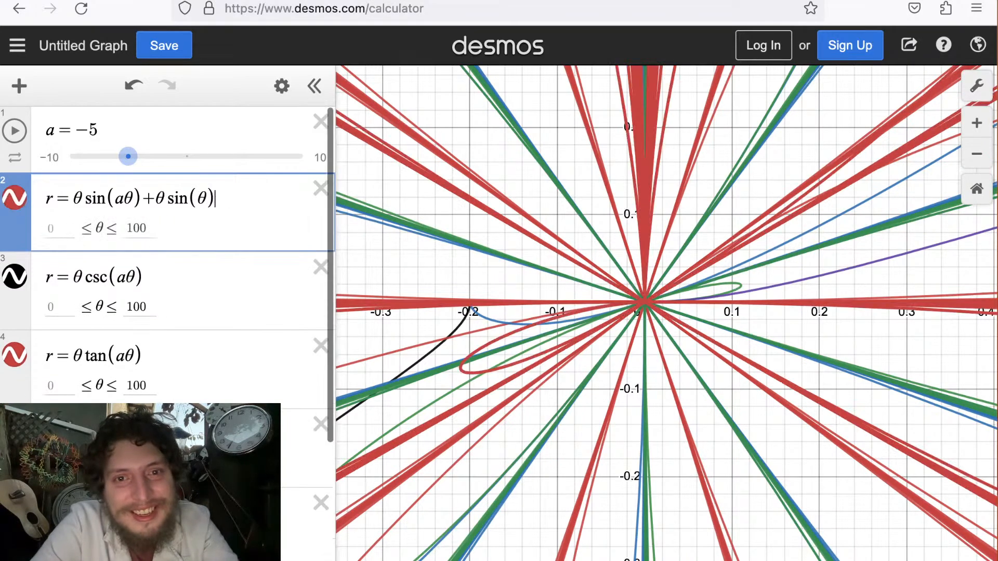
Copy the added sine term into the cosecant equation and change it to csc, giving r = θ csc(aθ) + θ csc(θ).
drag(225, 200, 141, 196)
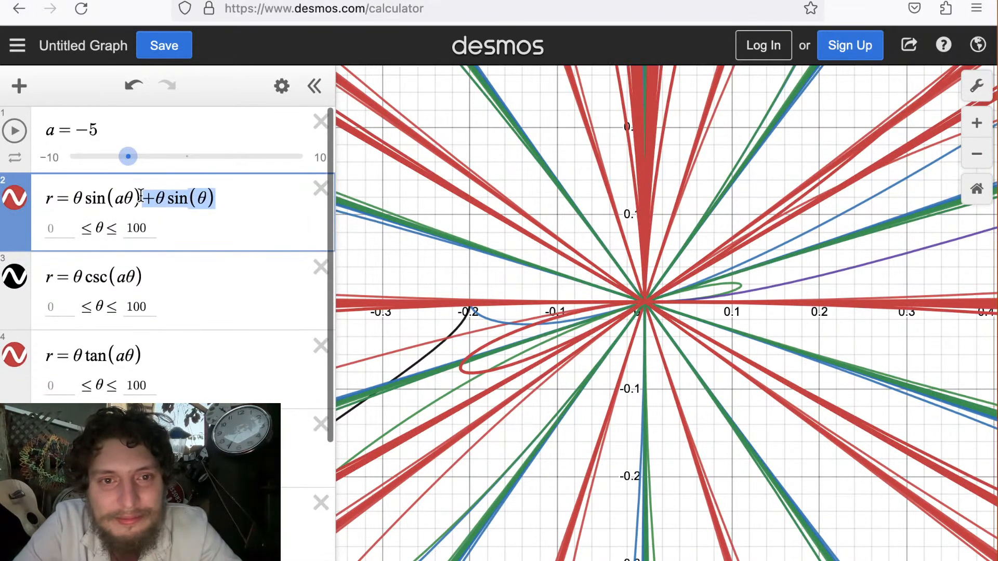
key(ctrl+c)
click(162, 280)
key(ctrl+v)
drag(169, 278, 191, 278)
text(cdsc)
key(BackSpace)
key(BackSpace)
key(BackSpace)
text(sc)
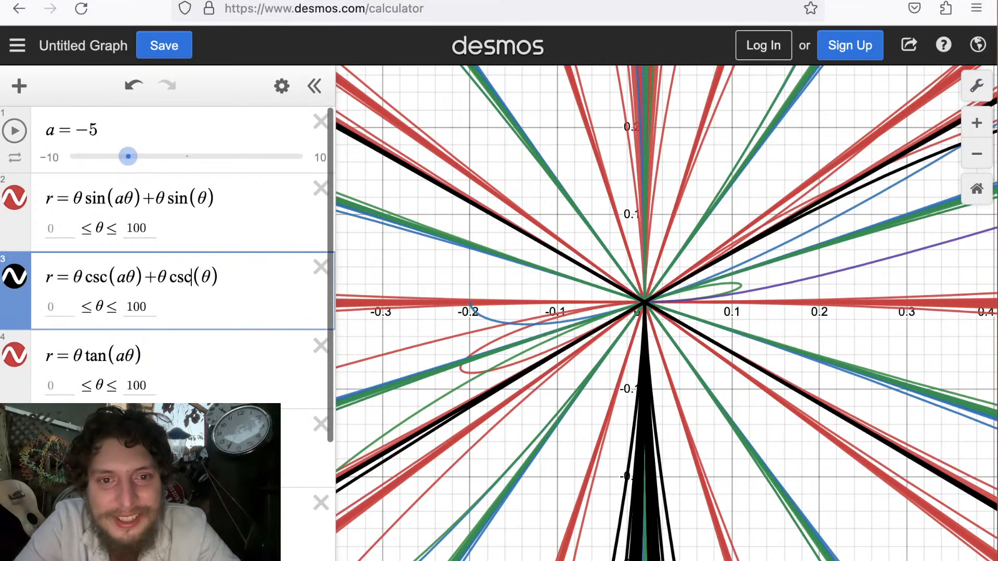
Extend the tangent equation to r = θ tan(aθ) + θ tan(θ) by duplicating its existing term without the a.
click(175, 360)
key(BackSpace)
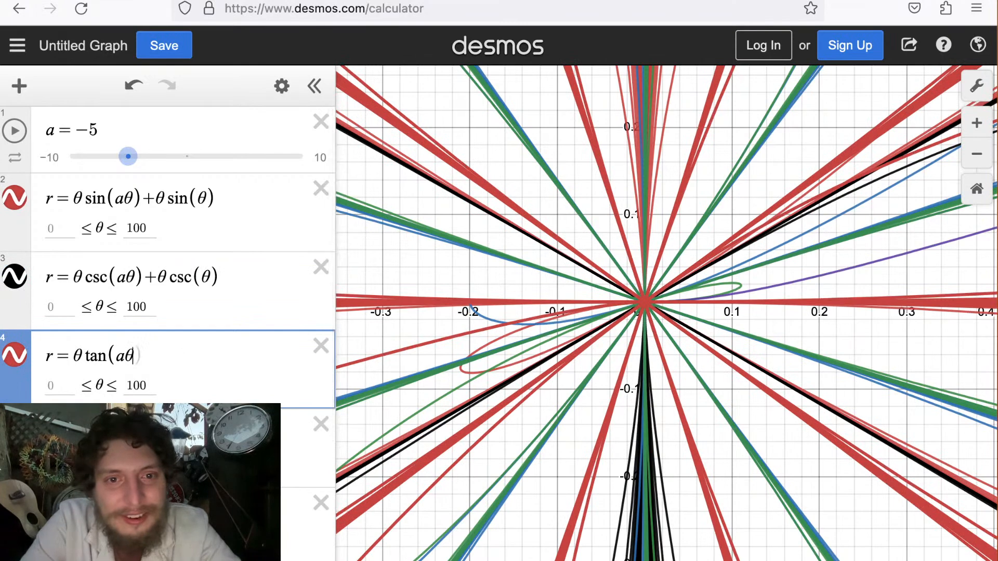
text()+)
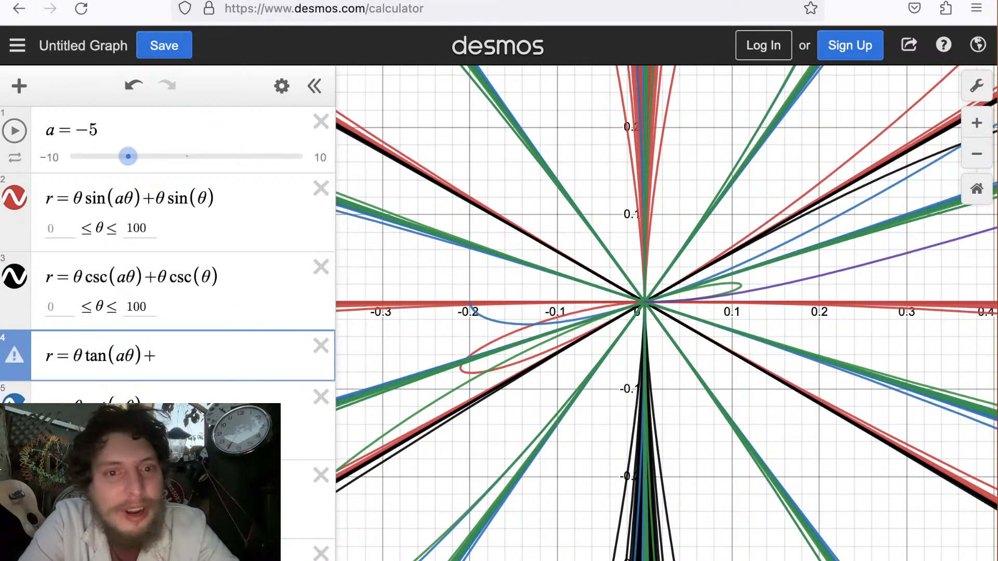
drag(165, 360, 77, 358)
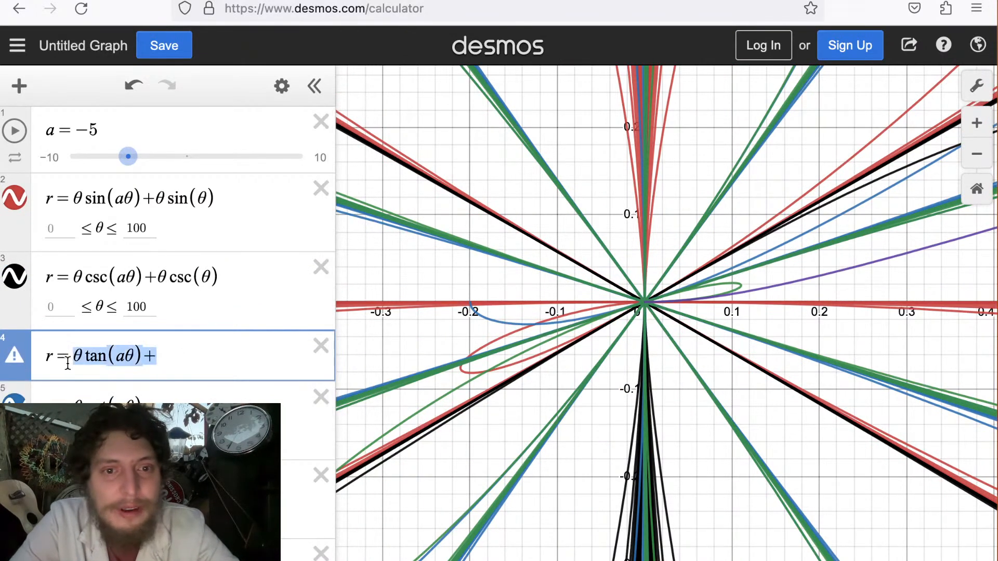
key(ctrl+c)
key(Right)
key(ctrl+v)
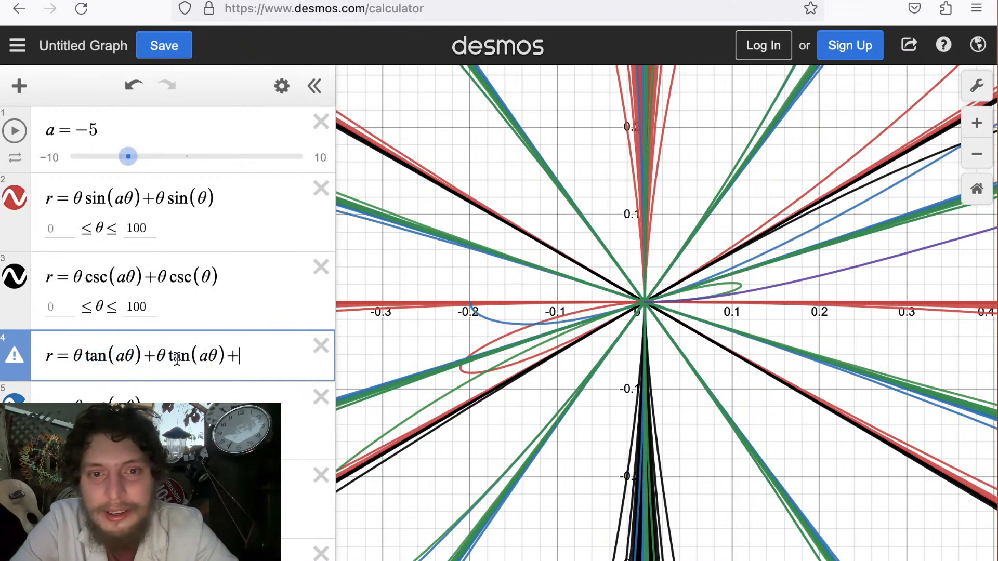
click(208, 358)
key(BackSpace)
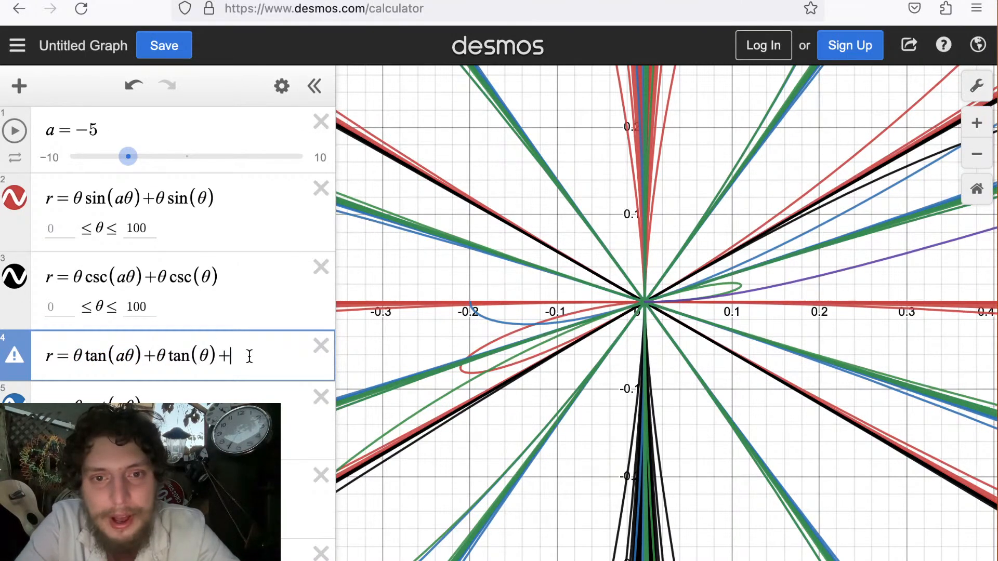
key(BackSpace)
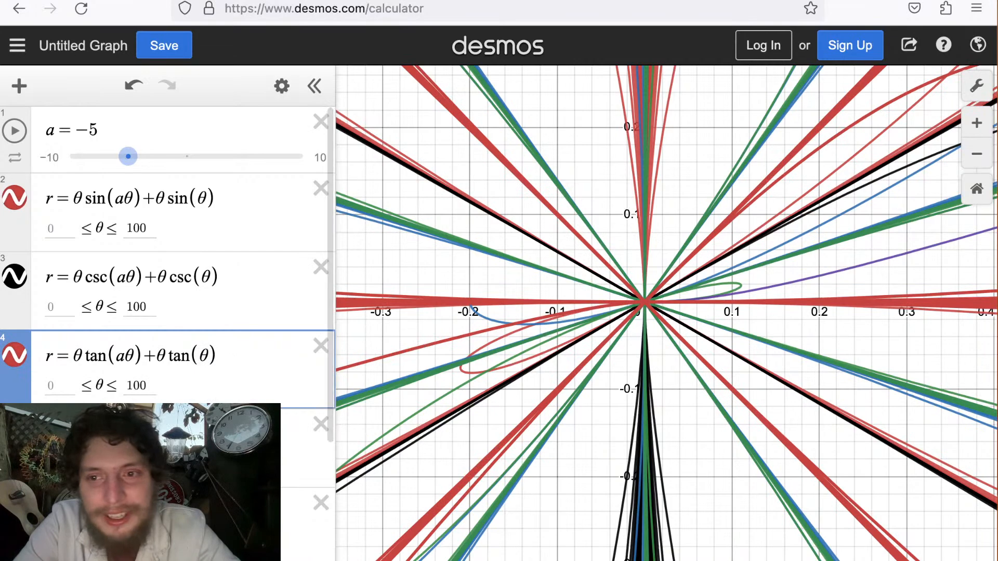
Extend the cotangent and cosine equations to r = θ cot(aθ) + θ cot(θ) and r = θ cos(aθ) + θ cos(θ).
key(Return)
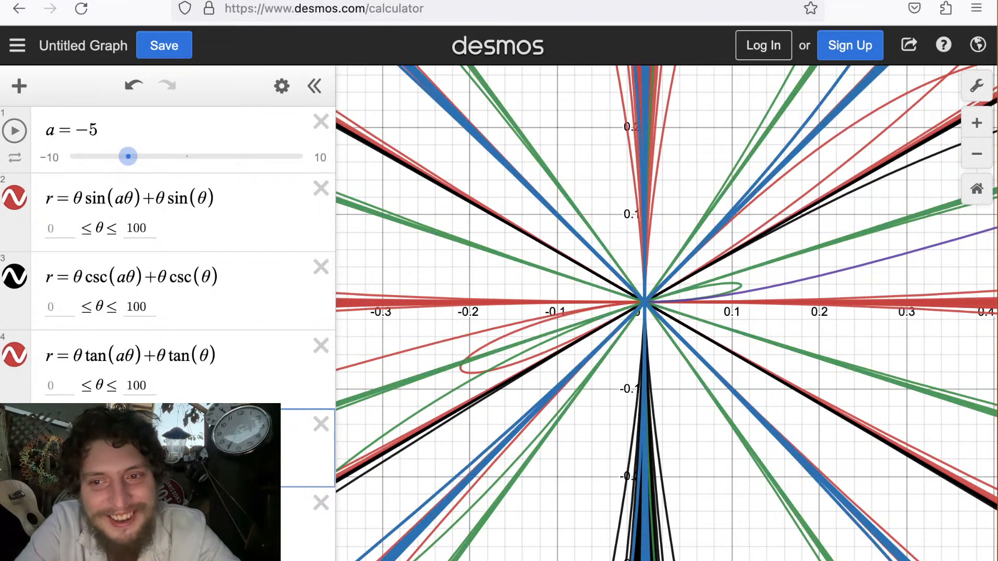
key(Down)
text(+)
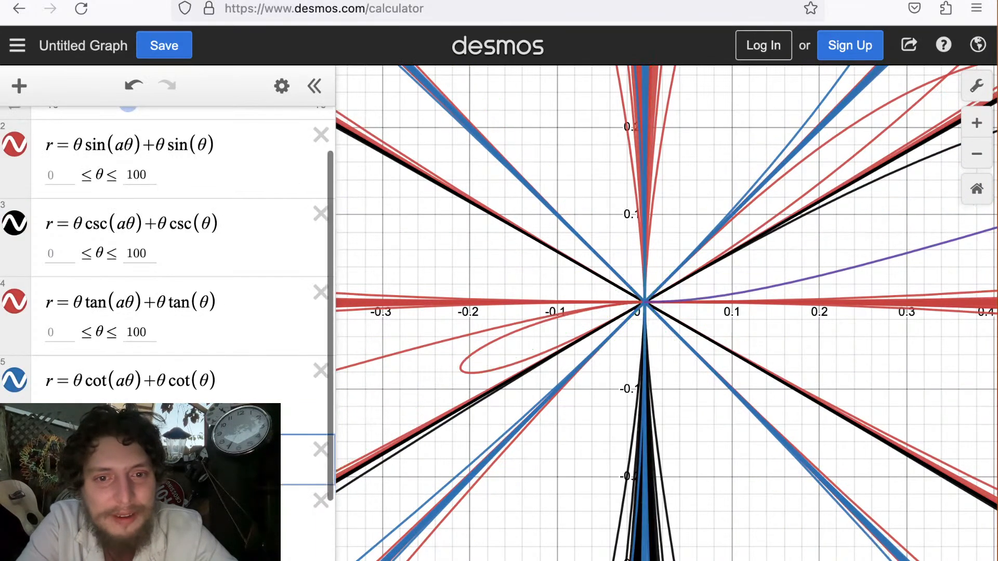
text(theta)
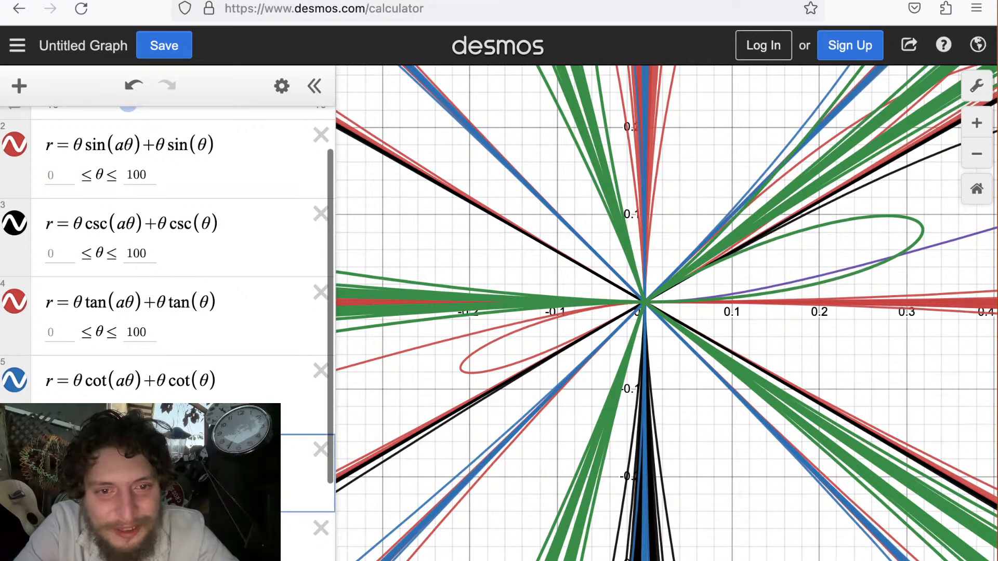
text(θcos(aθ))
key(BackSpace)
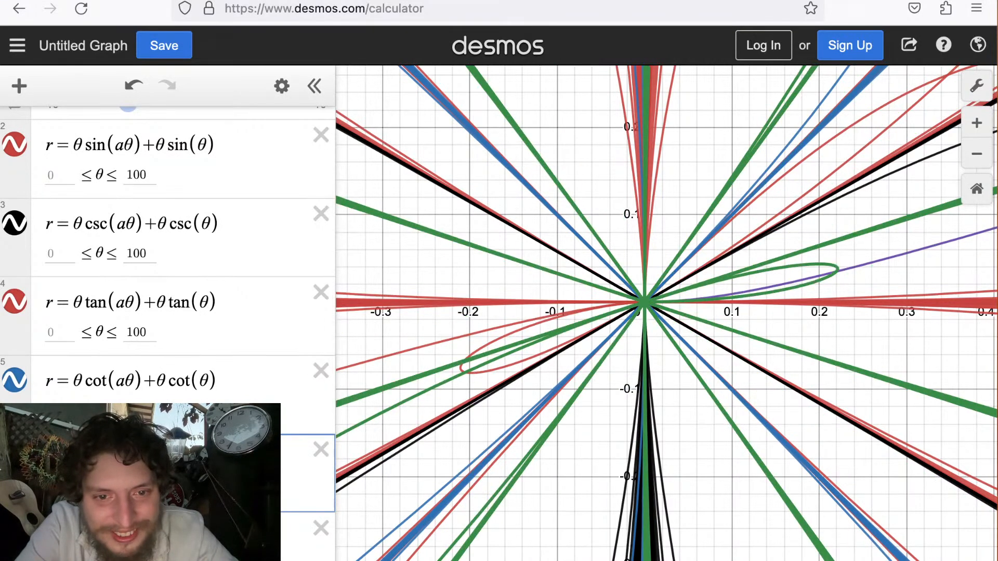
key(BackSpace)
Add a matching θ sec(θ) term to the secant equation.
click(223, 535)
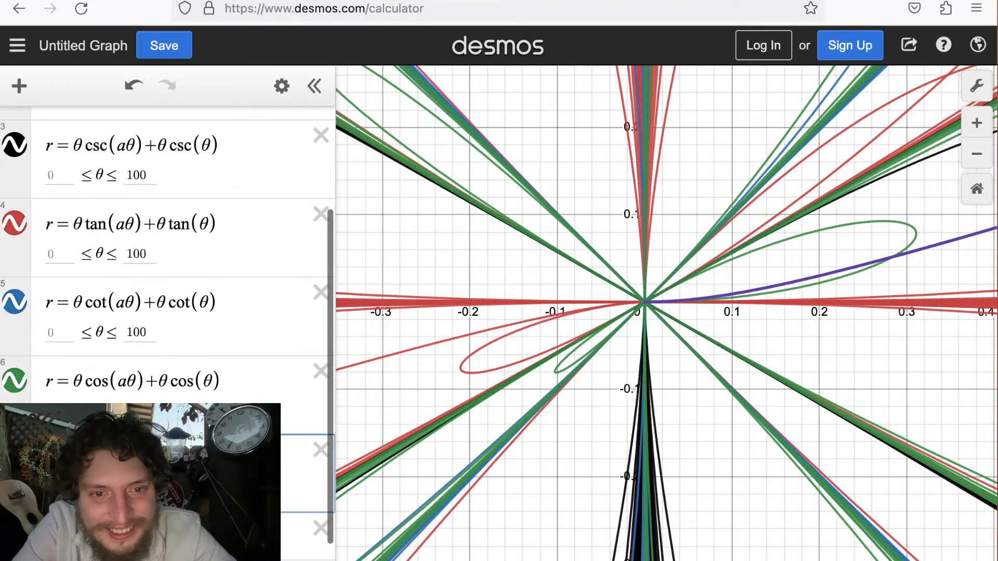
text(+)
key(super+v)
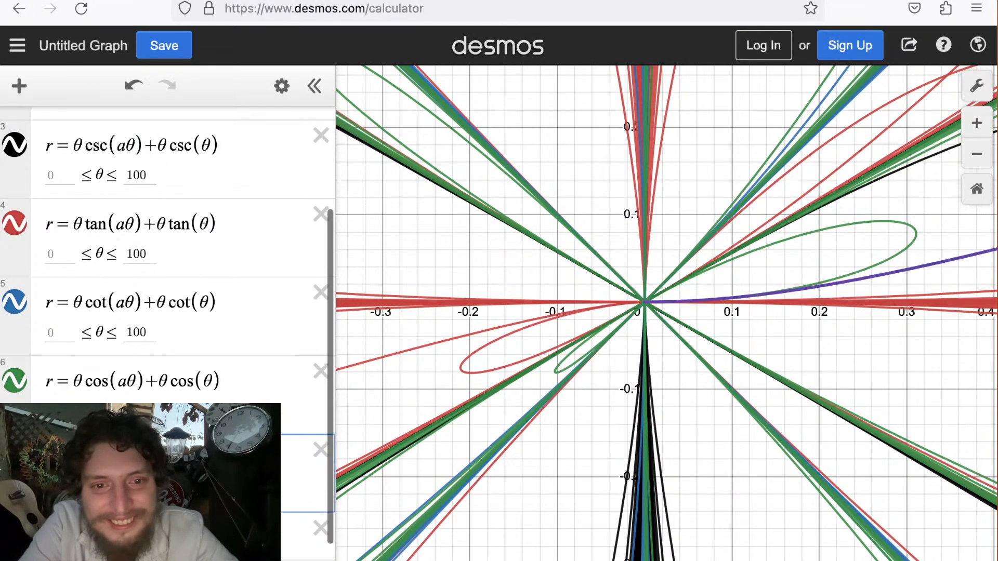
key(BackSpace)
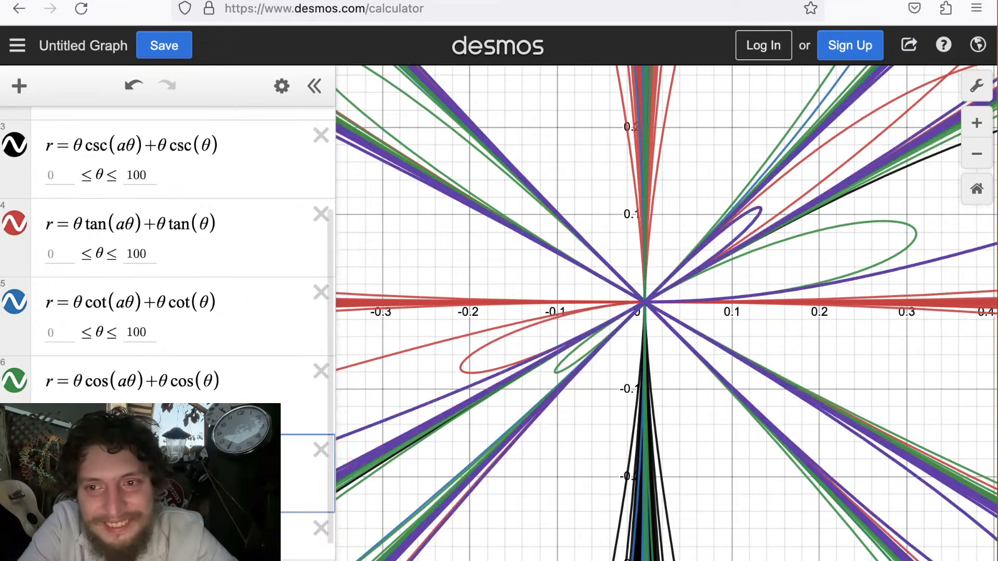
Examine the combined curves close to the origin, down to hundredths of a unit.
click(665, 339)
scroll(663, 338, up, 5)
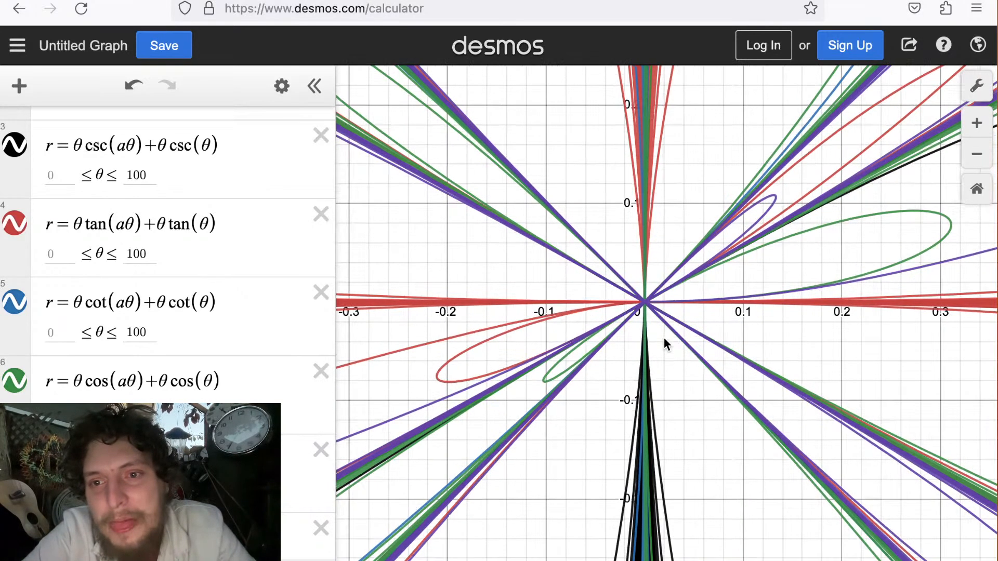
scroll(664, 338, up, 2)
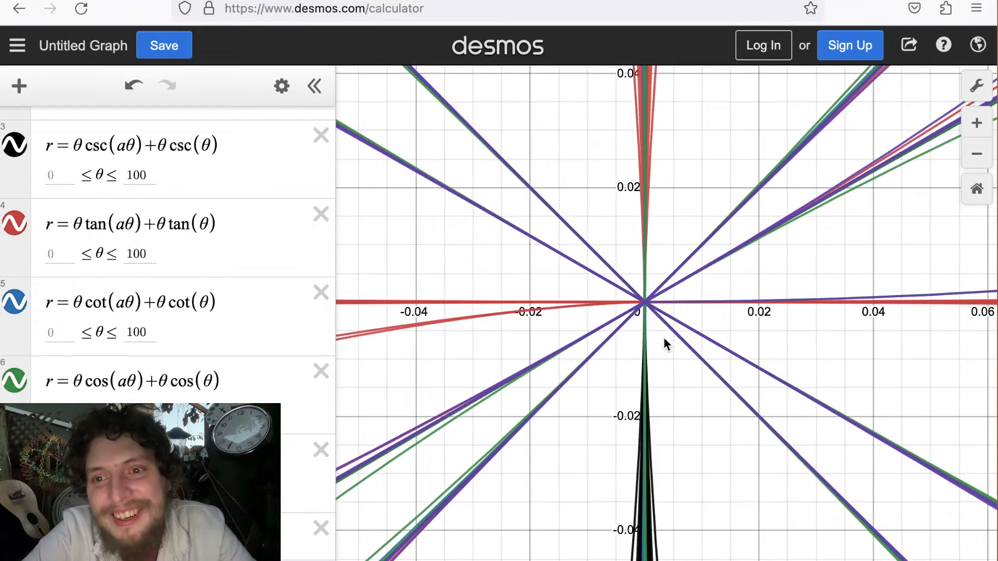
drag(654, 326, 662, 347)
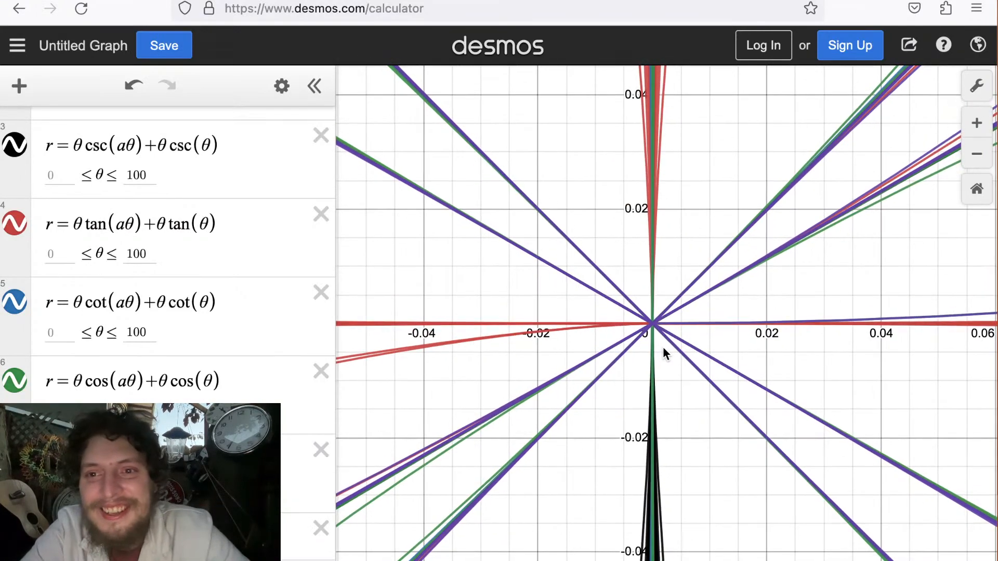
Compare the combined curves at successively wider scales, from tenths of a unit out to thousands of units.
scroll(662, 347, down, 4)
scroll(657, 342, down, 8)
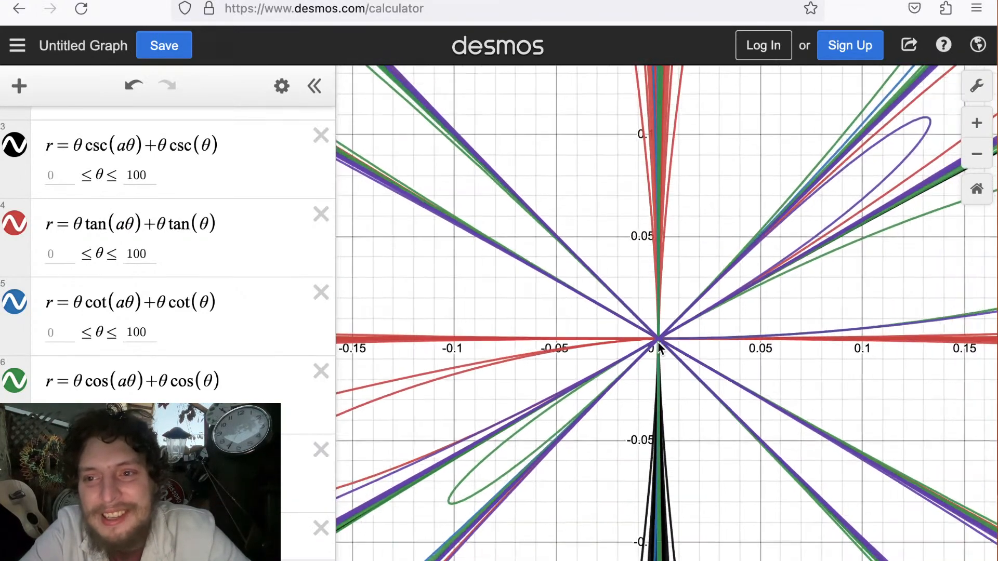
scroll(658, 342, down, 6)
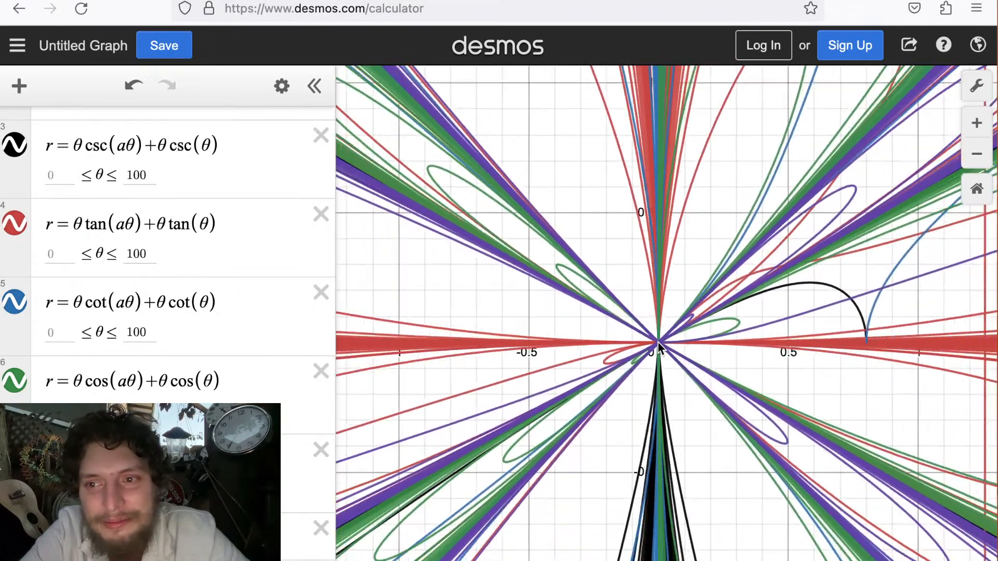
scroll(658, 342, down, 8)
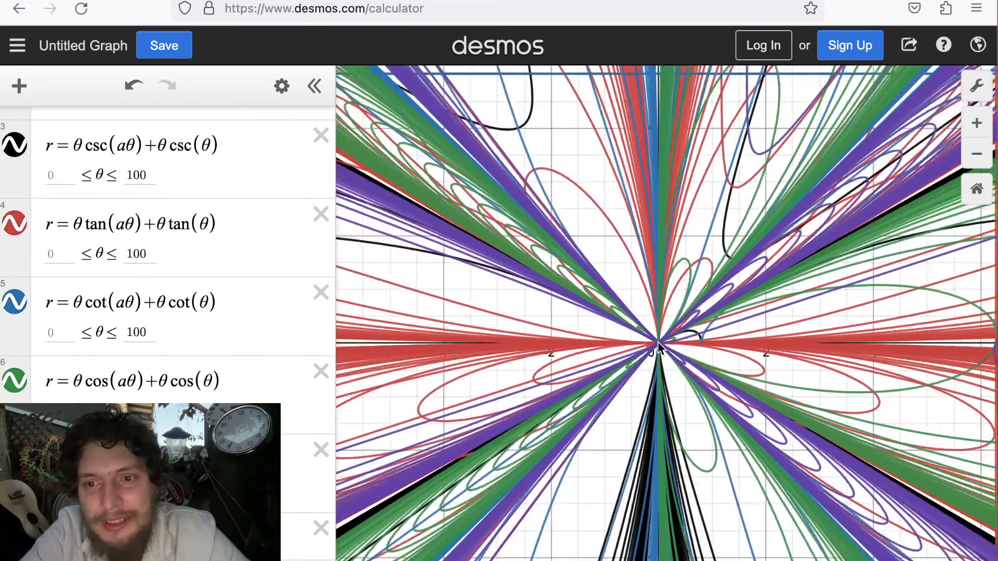
scroll(658, 344, down, 10)
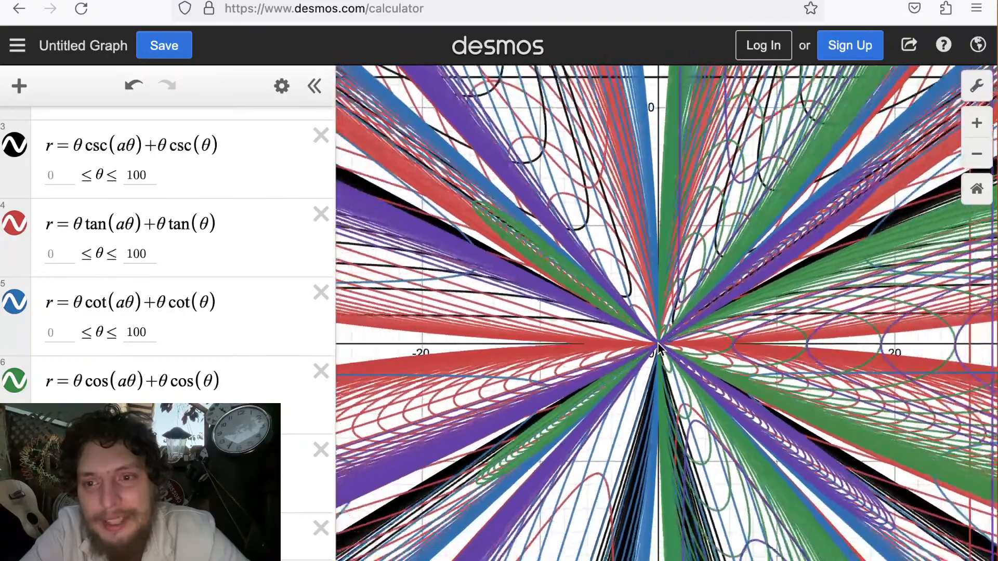
scroll(658, 347, down, 10)
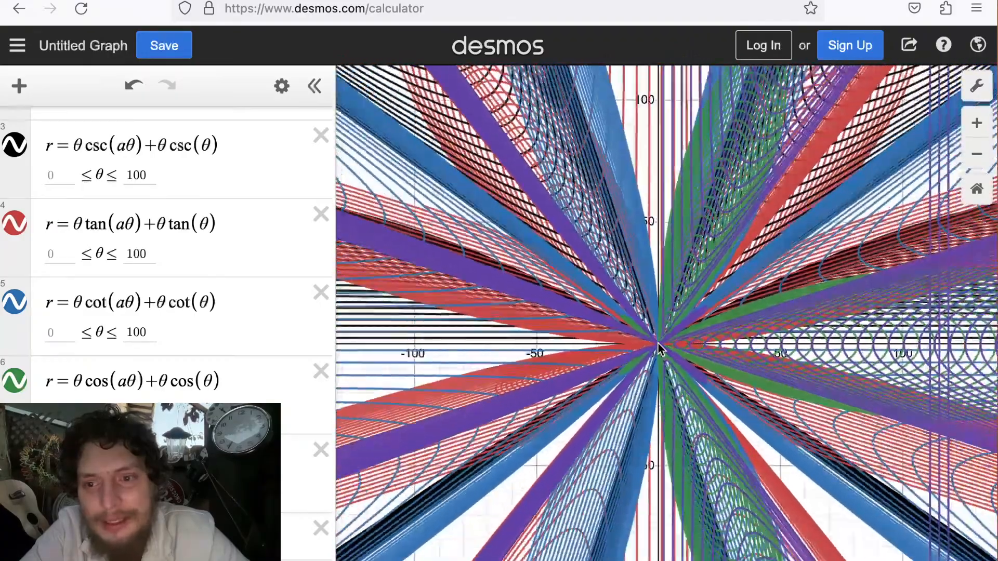
scroll(658, 344, down, 2)
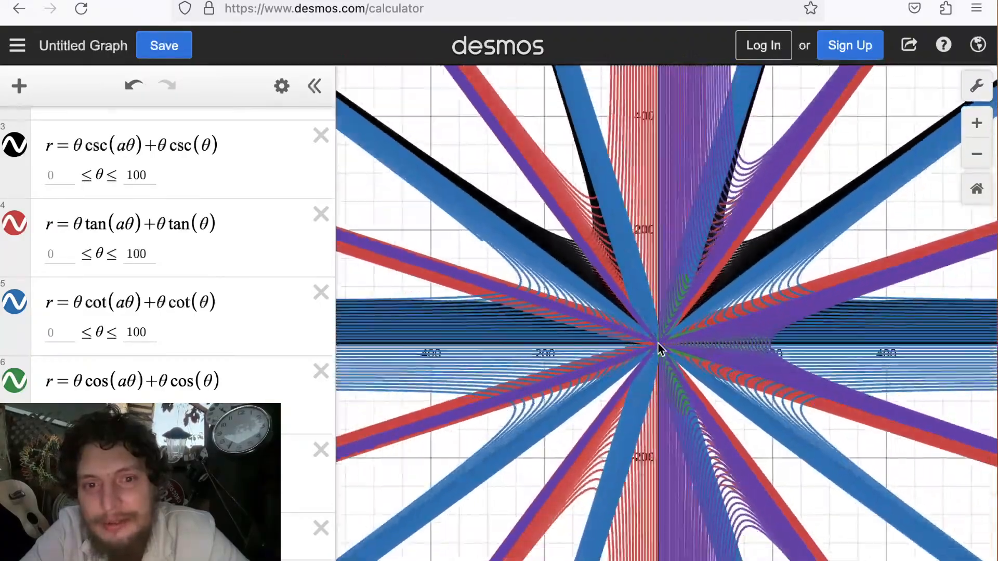
scroll(658, 344, up, 20)
scroll(658, 347, down, 15)
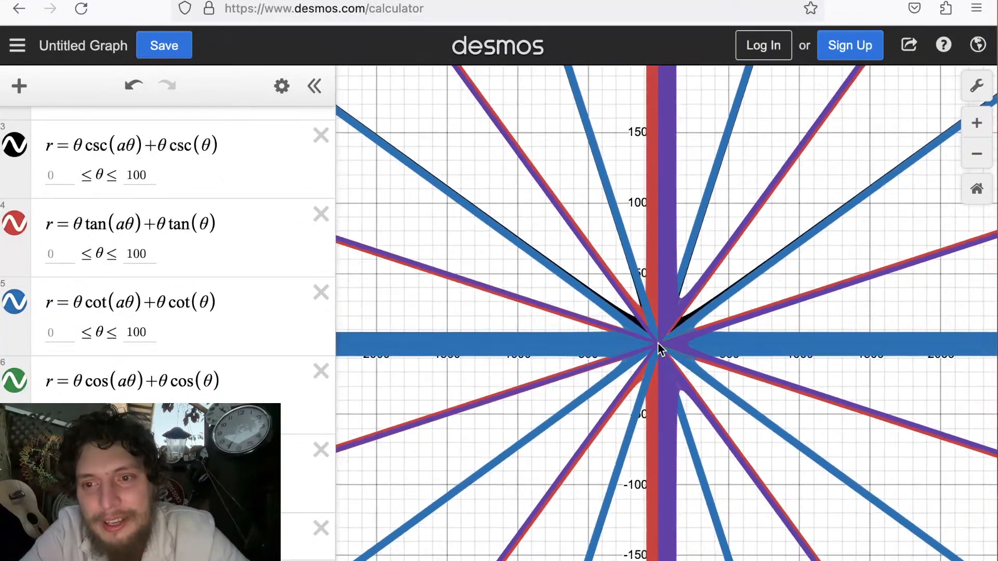
Raise the upper θ limit to 1000 for the secant, cosine, cotangent and tangent equations.
click(144, 489)
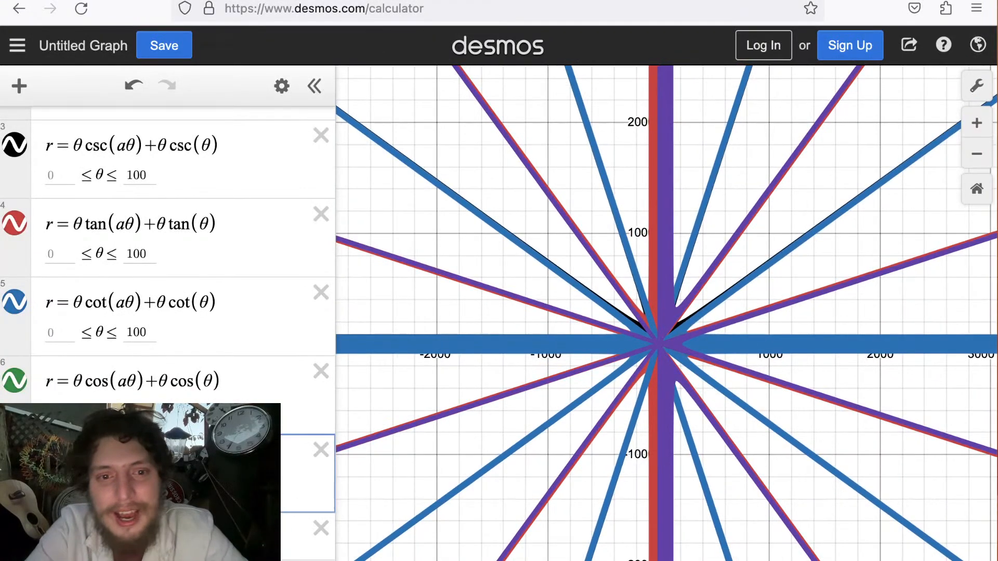
text(0)
click(145, 411)
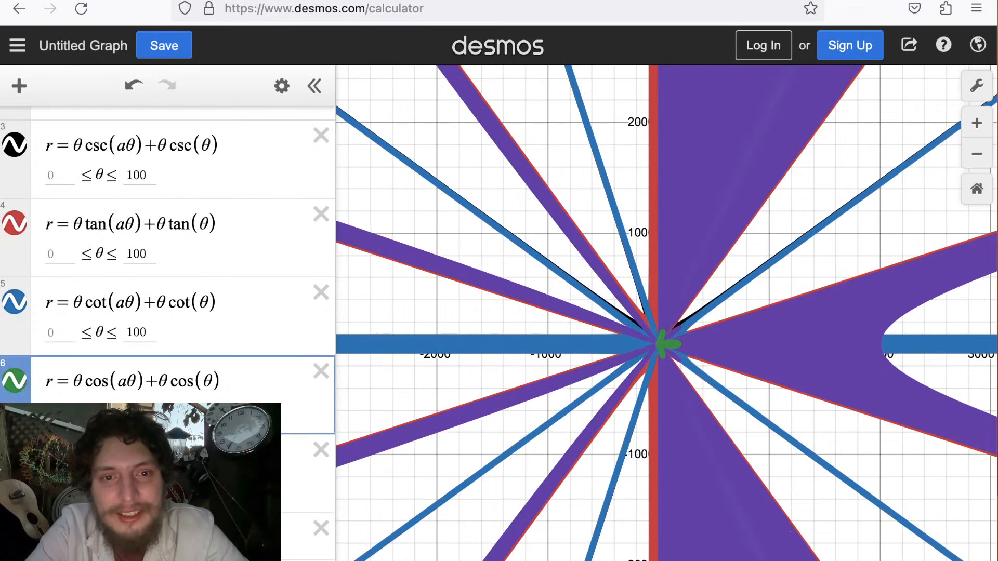
text(0)
click(145, 331)
text(0)
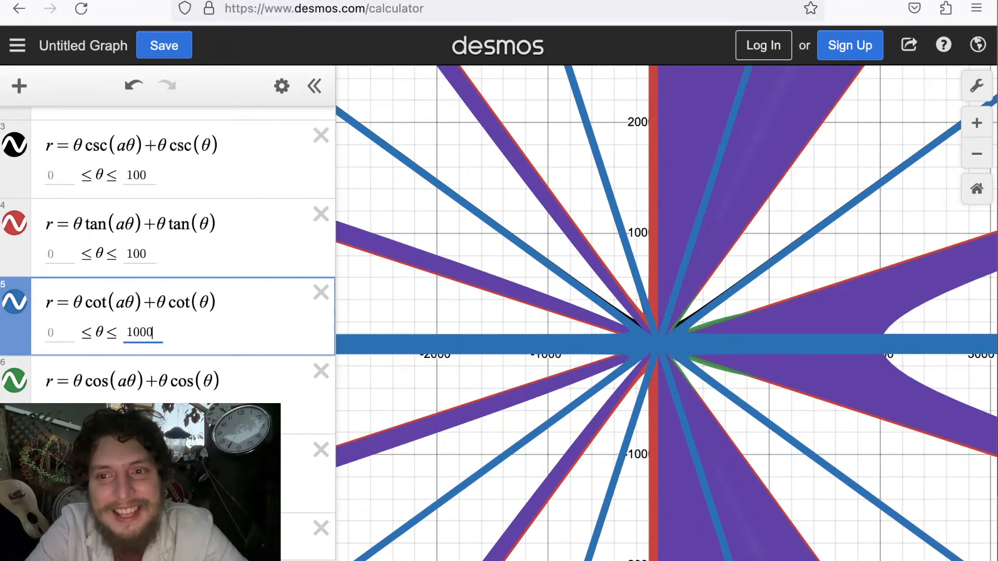
click(152, 251)
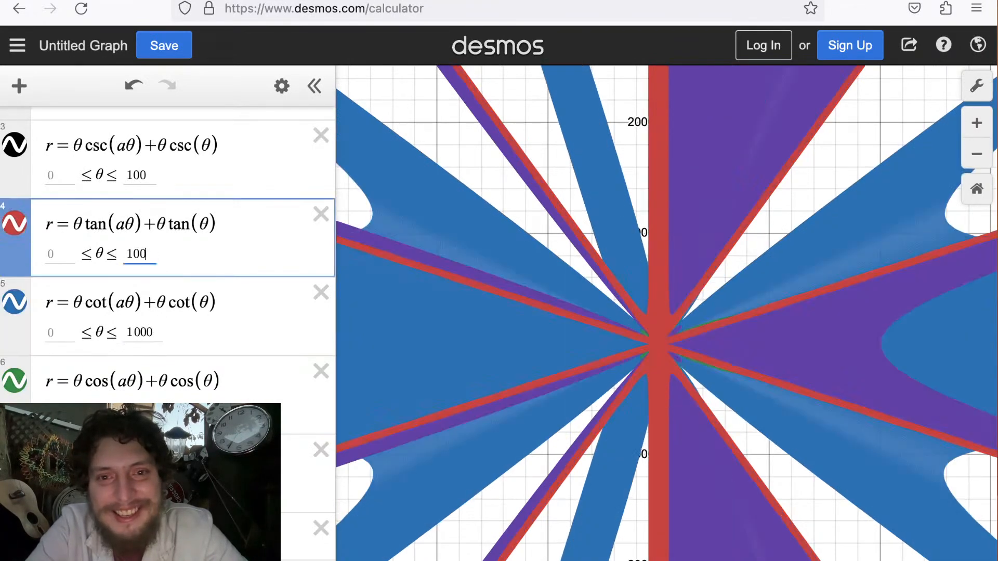
text(0)
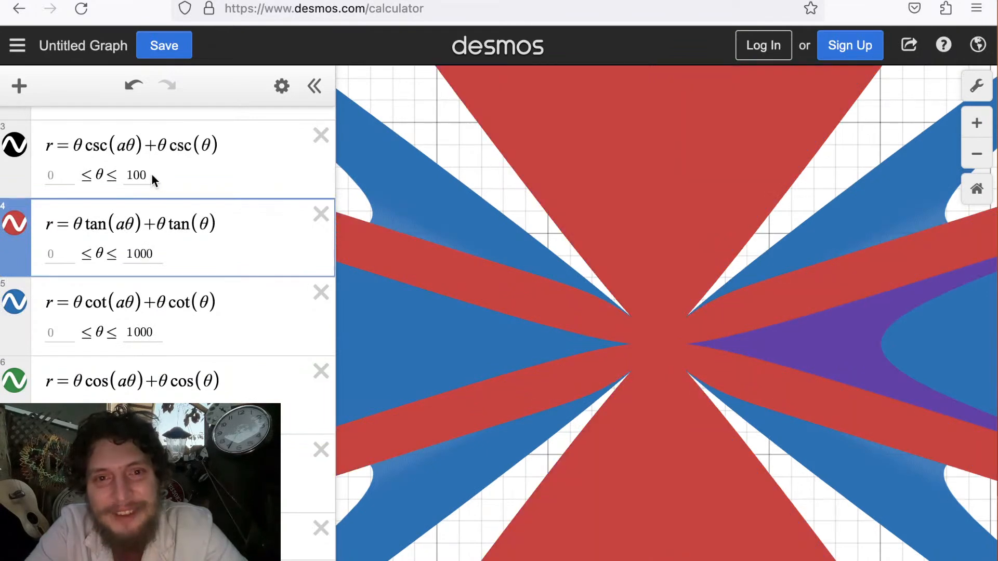
Raise the upper θ limit to 1000 for the sine and cosecant equations.
click(151, 174)
scroll(151, 173, up, 1)
click(149, 161)
scroll(149, 162, up, 1)
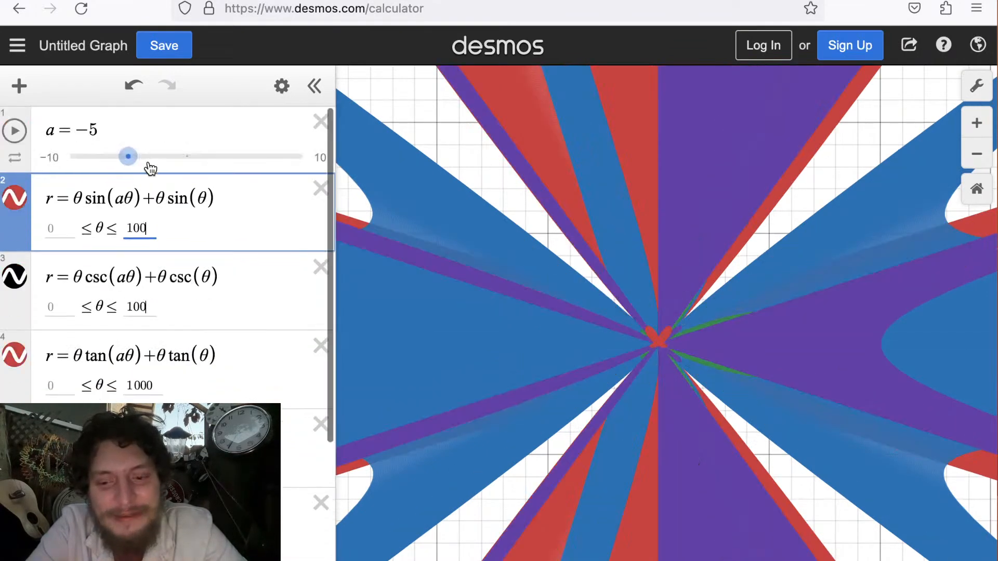
text(0)
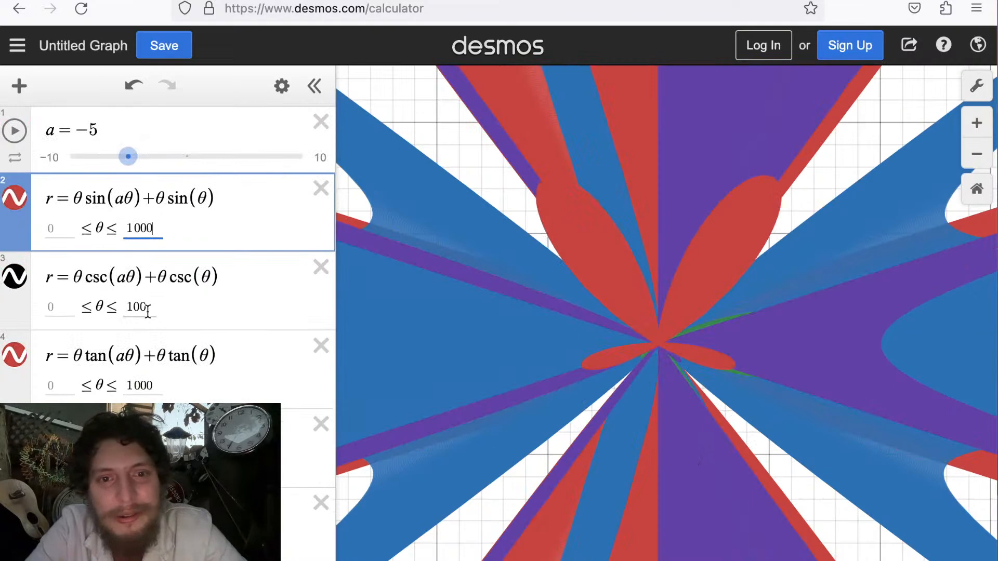
click(147, 310)
text(0)
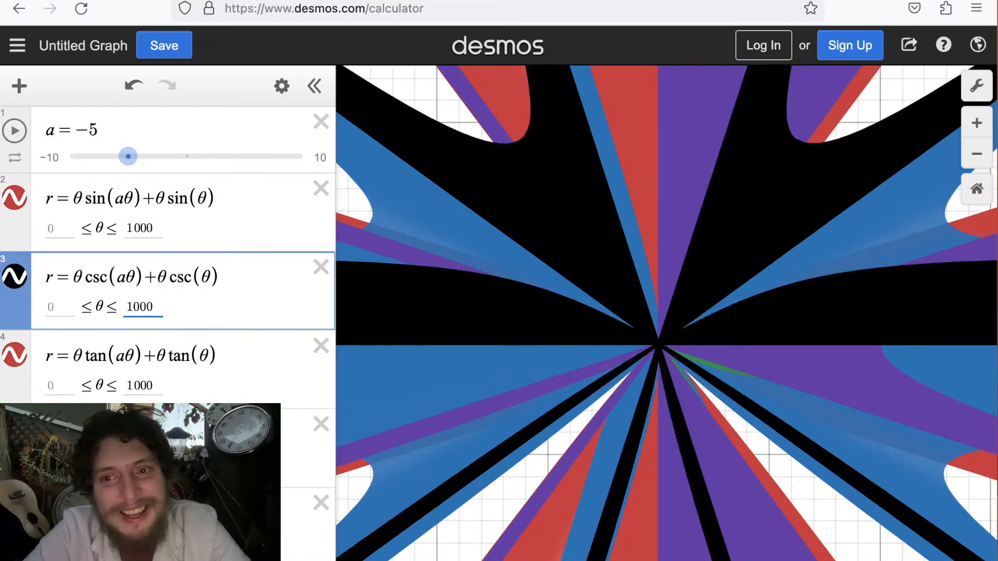
Move the cosecant equation to the top of the expression list and recolour the tangent curve orange.
drag(19, 185, 19, 177)
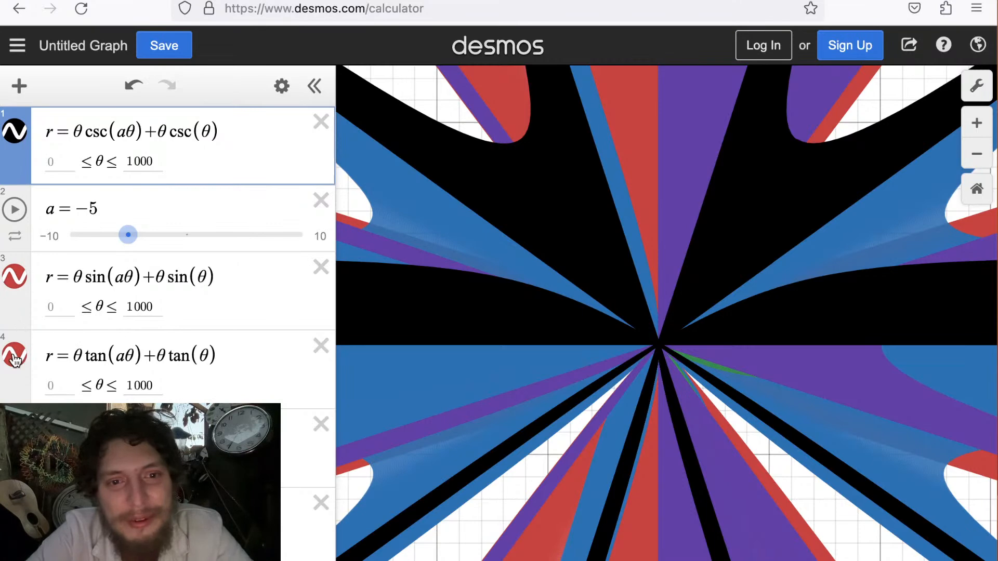
click(14, 357)
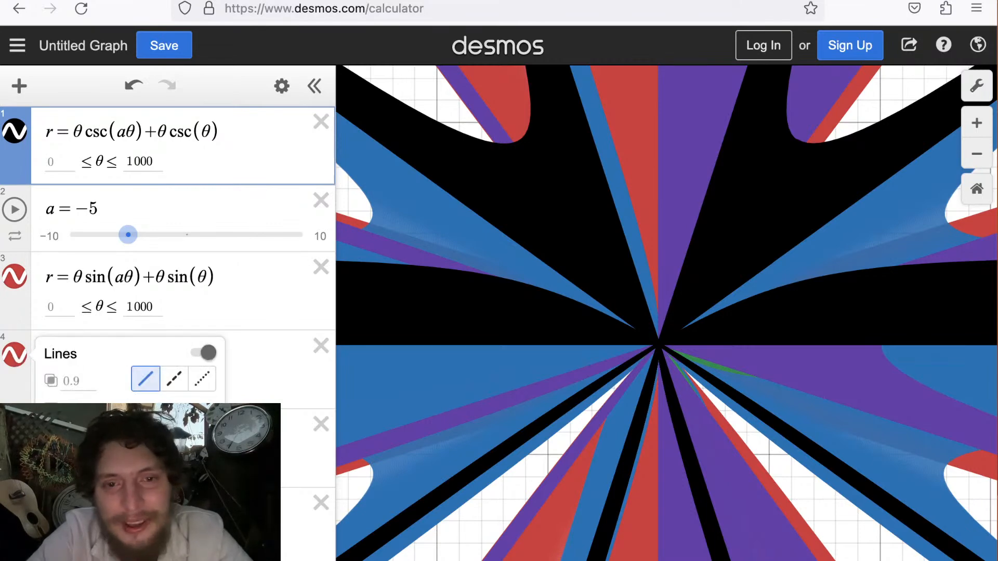
click(125, 468)
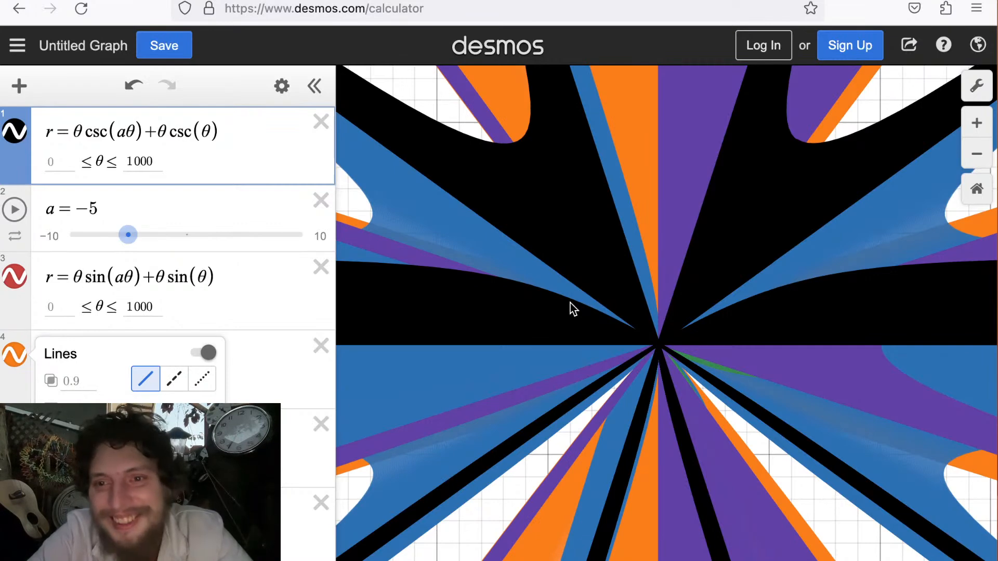
click(643, 326)
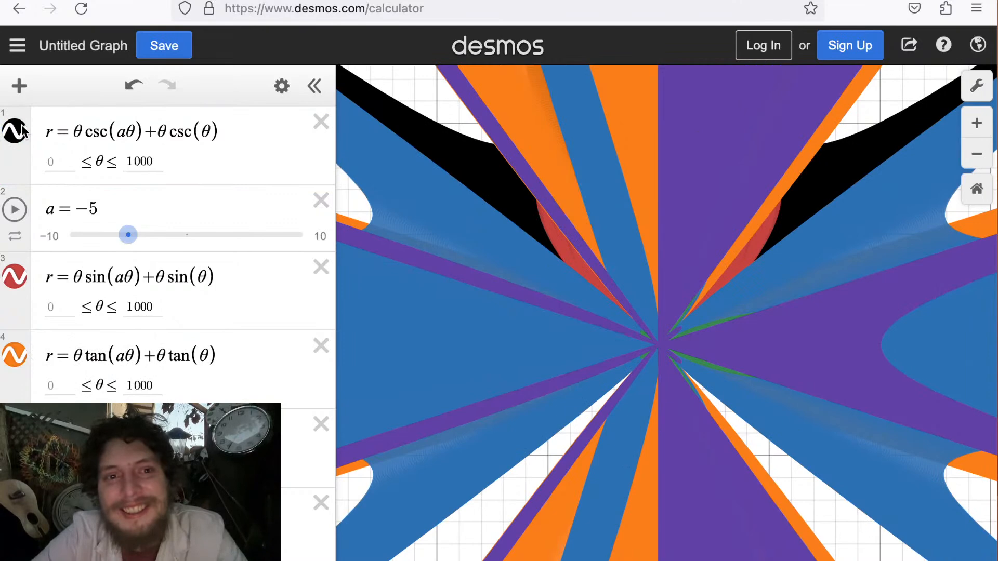
Bring the cosecant, sine, tangent, cotangent, cosine and secant curves to the front one after another to compare their shapes.
click(215, 129)
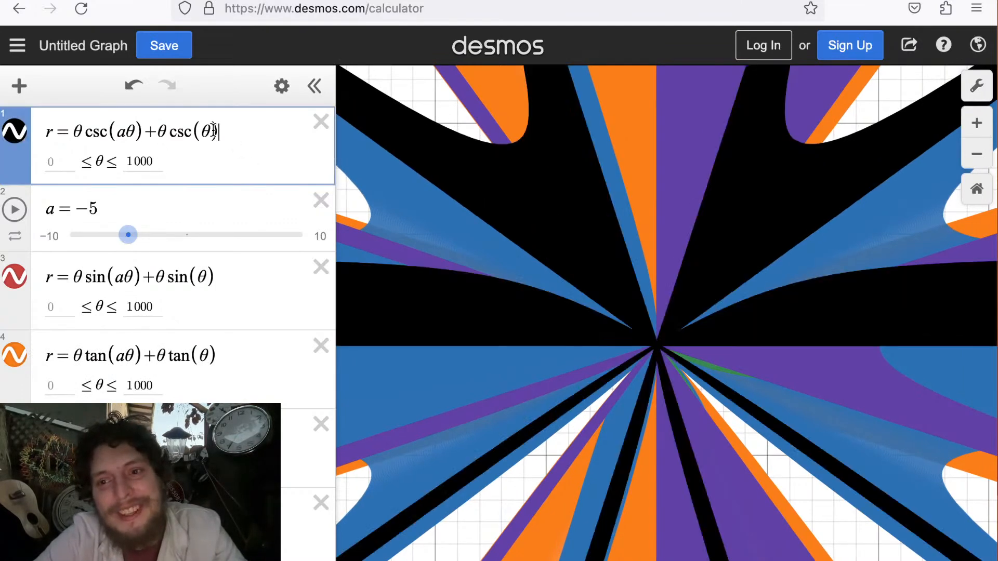
click(190, 283)
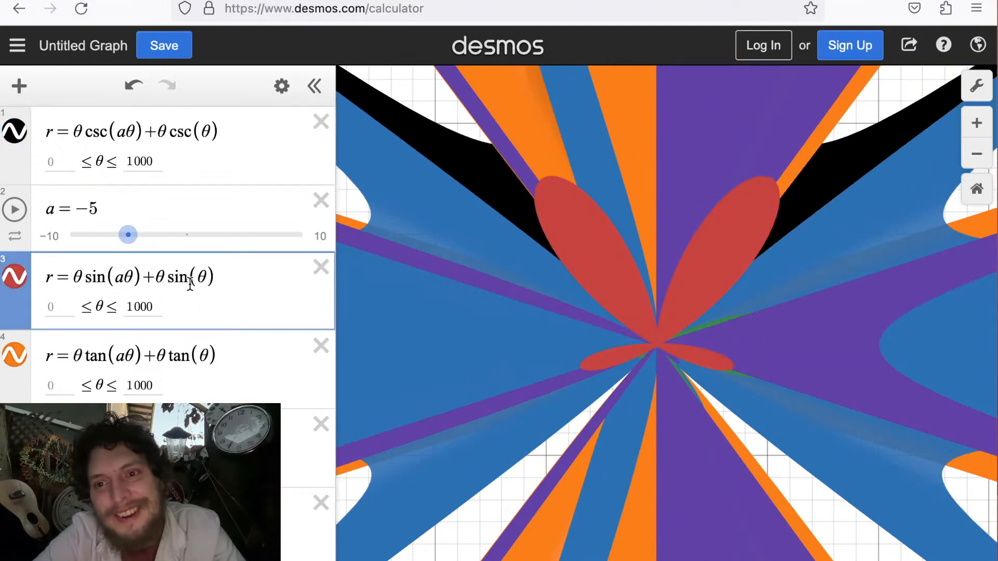
click(174, 355)
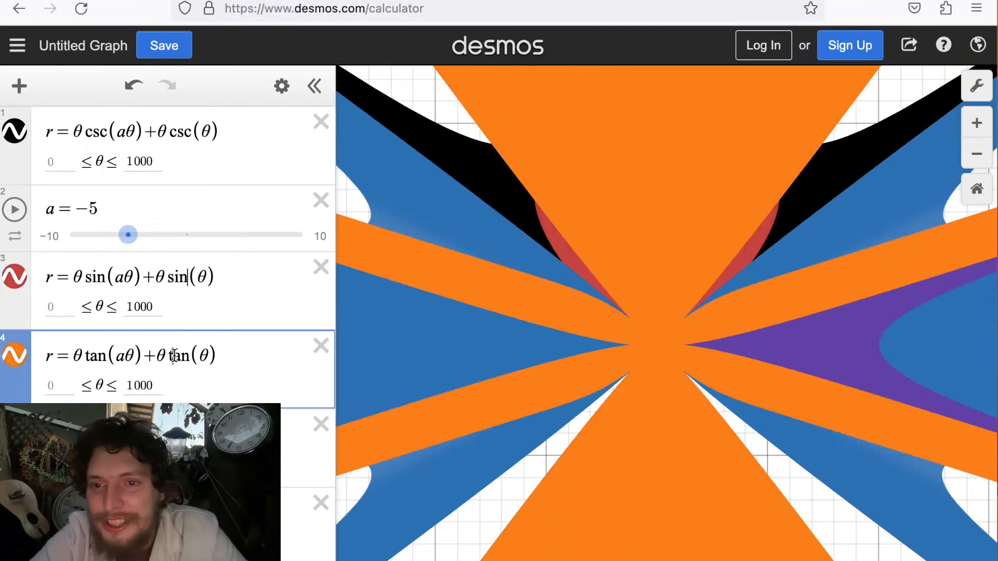
click(174, 434)
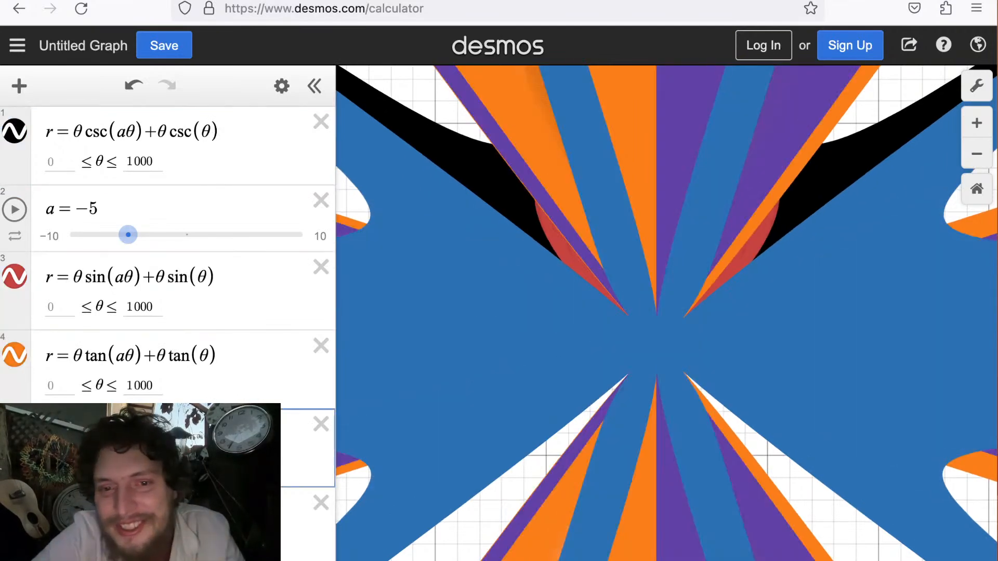
click(143, 513)
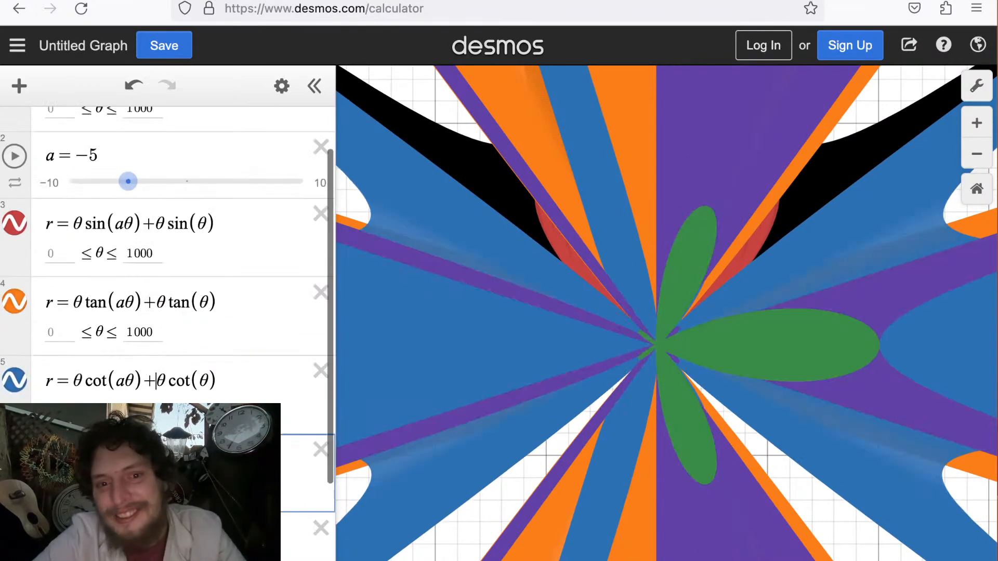
scroll(144, 468, down, 3)
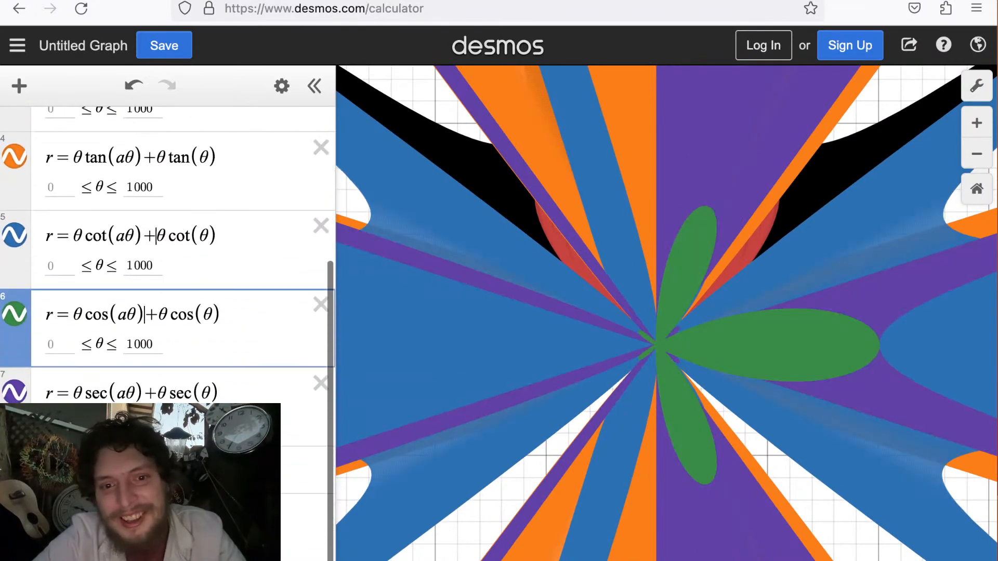
click(144, 398)
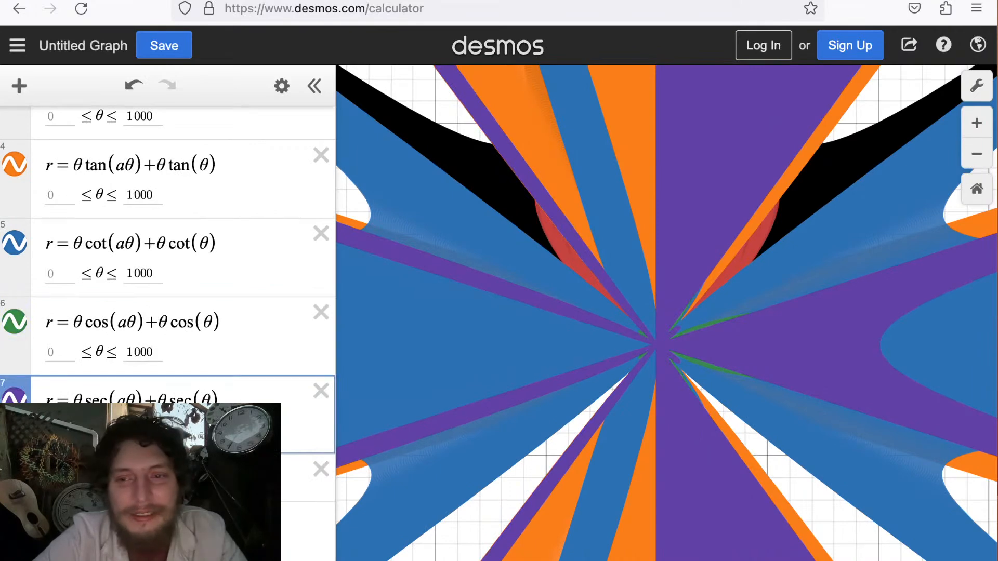
Reorder the list so the cosine equation comes directly after the secant equation.
key(Down)
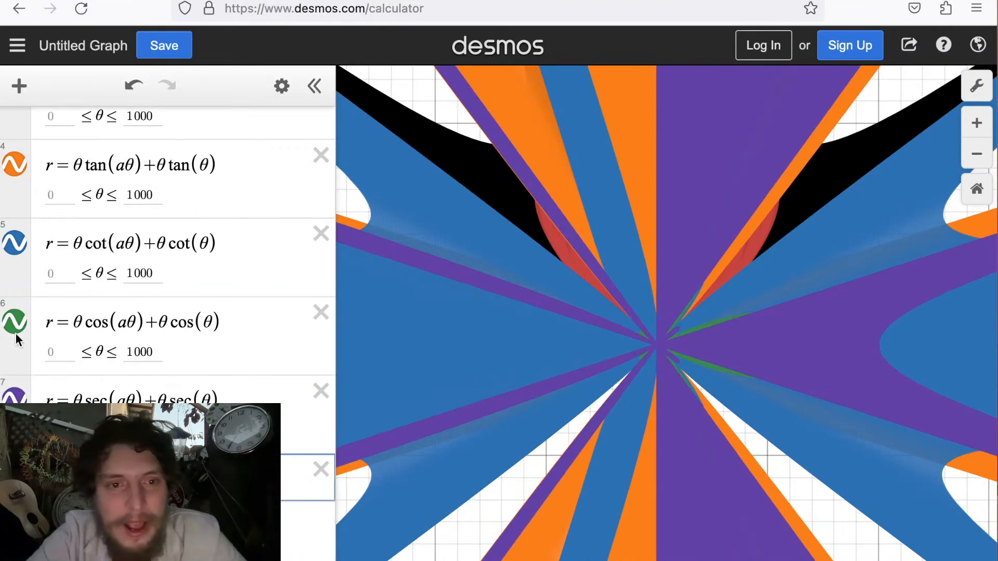
drag(17, 339, 18, 387)
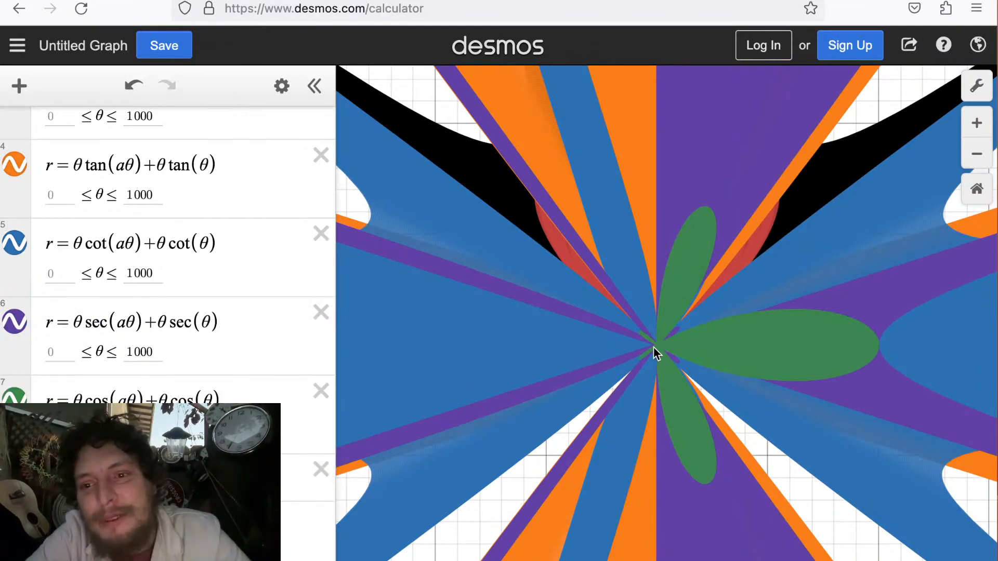
Examine how the layered curves overlap around the origin at several closer and wider scales.
scroll(650, 348, up, 2)
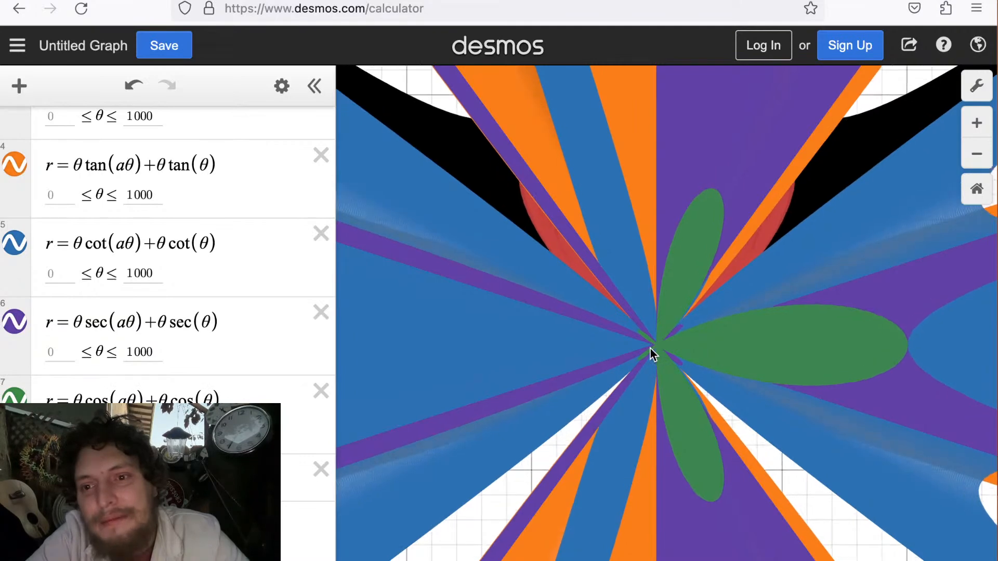
scroll(650, 349, up, 2)
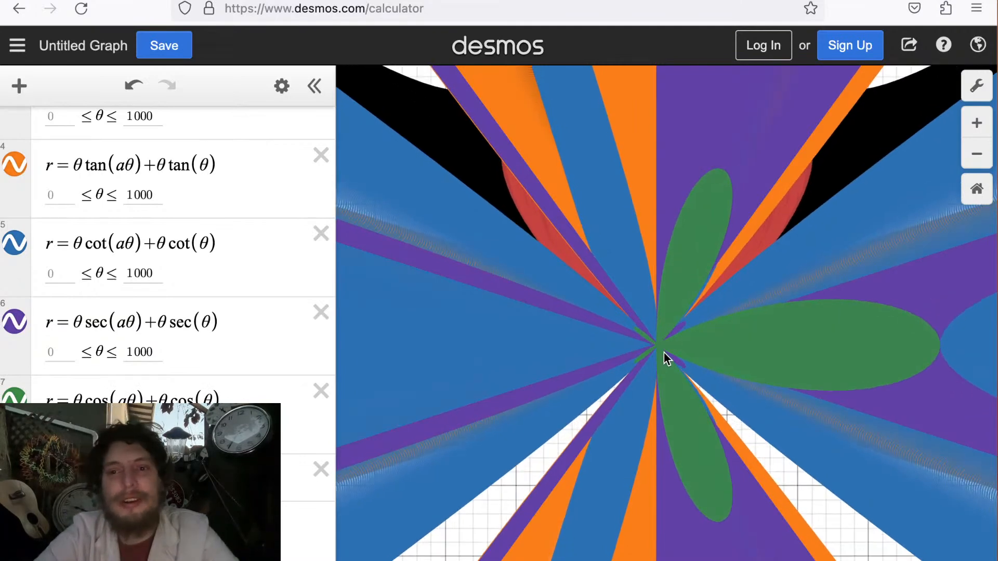
scroll(662, 349, up, 1)
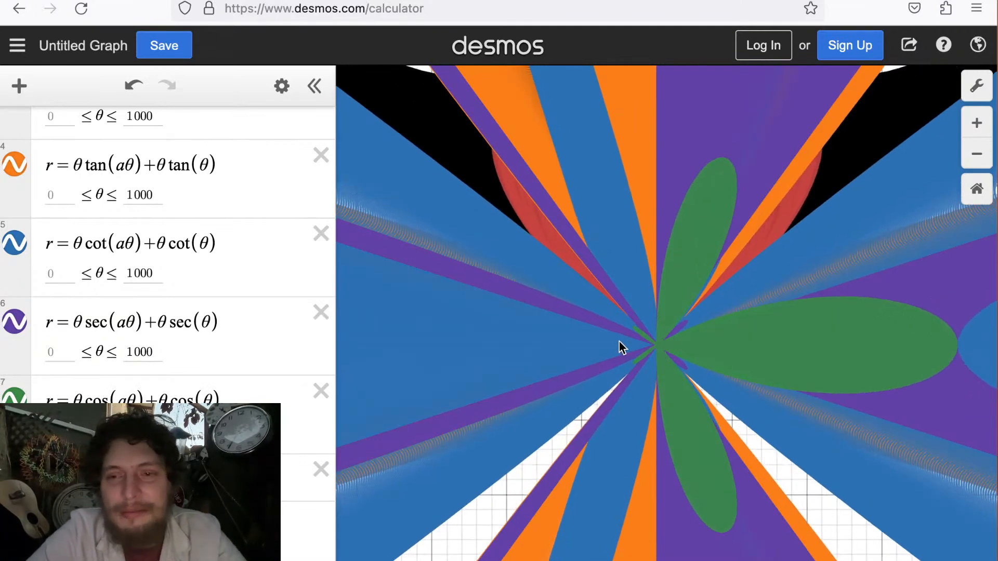
scroll(660, 343, up, 1)
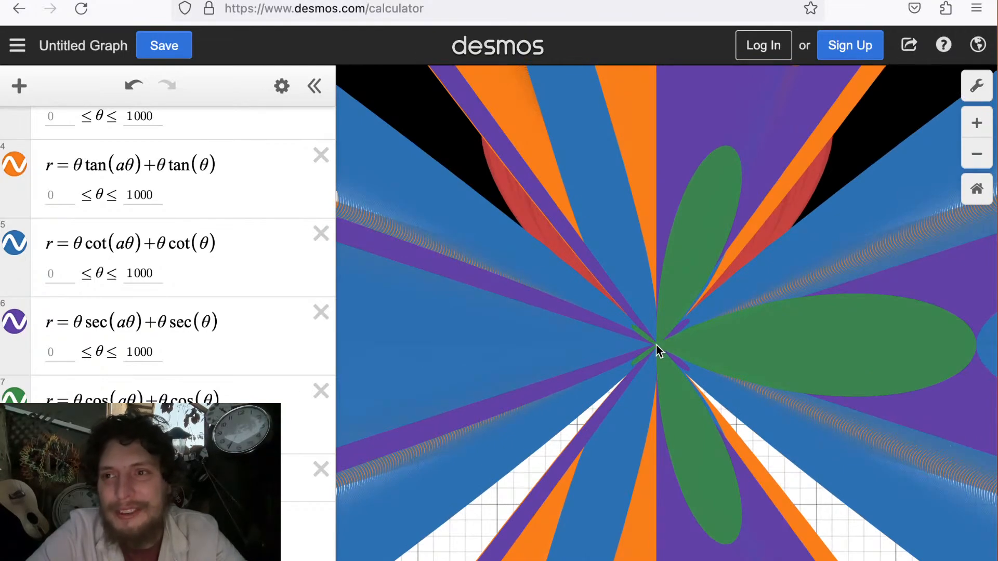
scroll(656, 344, up, 5)
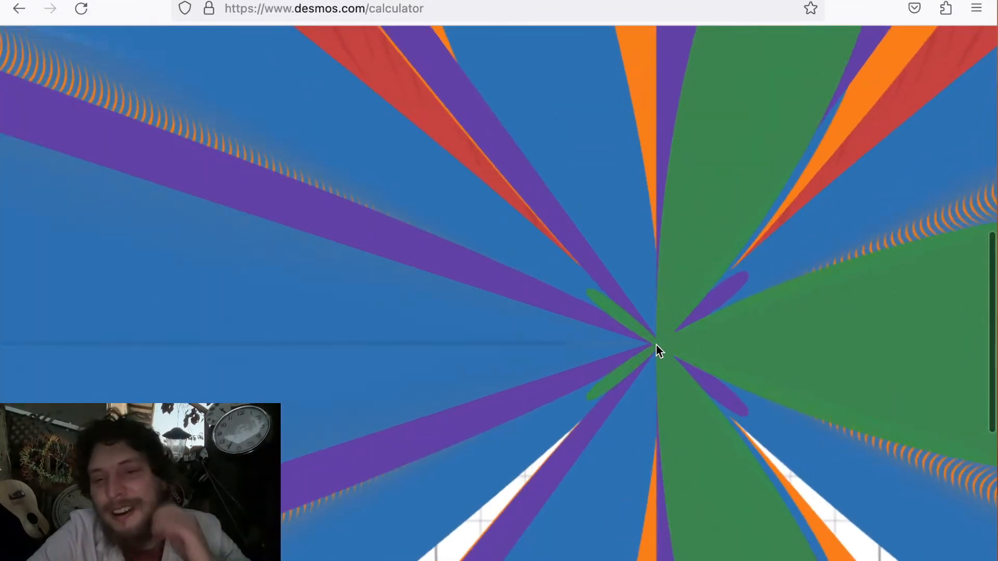
scroll(656, 344, down, 5)
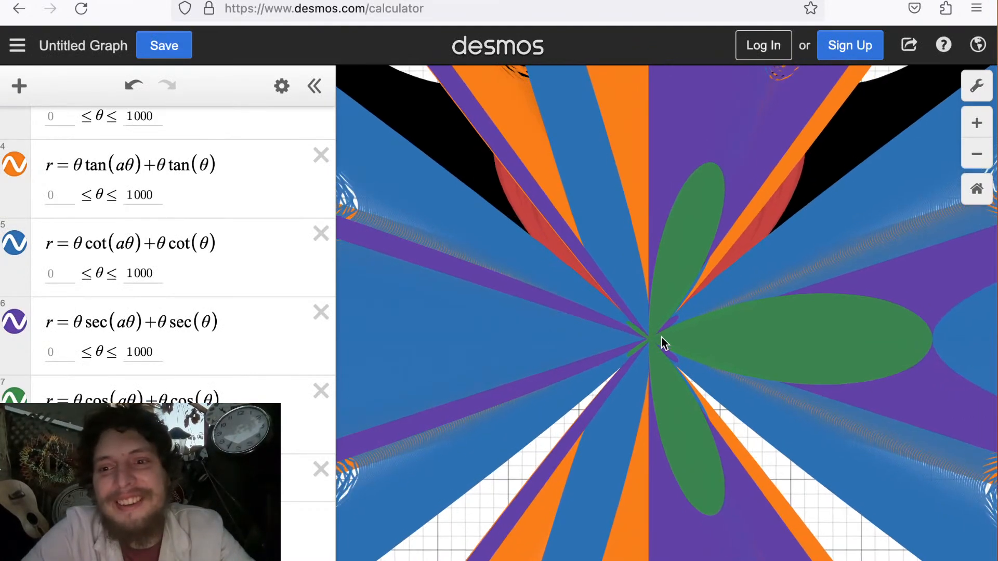
drag(675, 339, 704, 324)
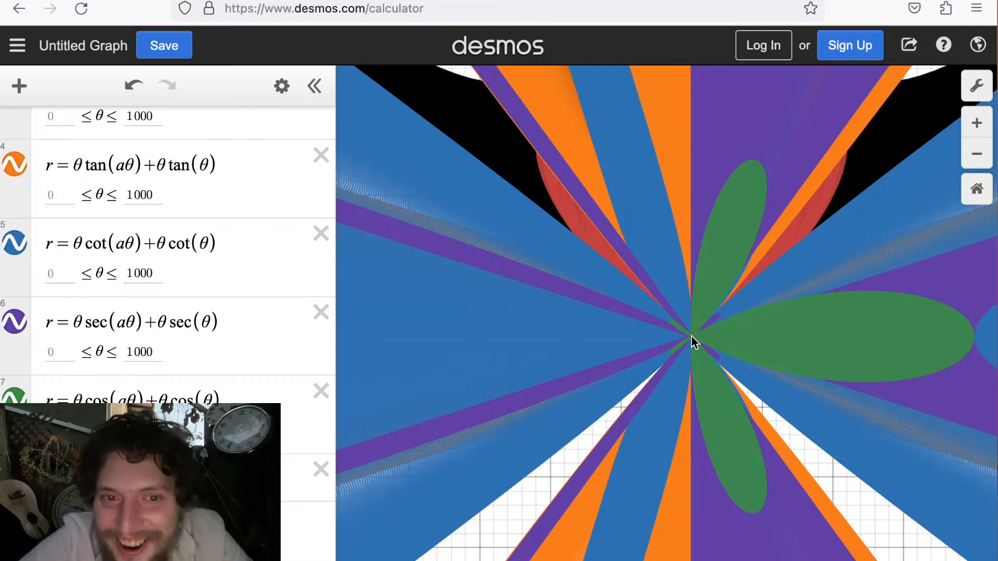
scroll(692, 336, up, 3)
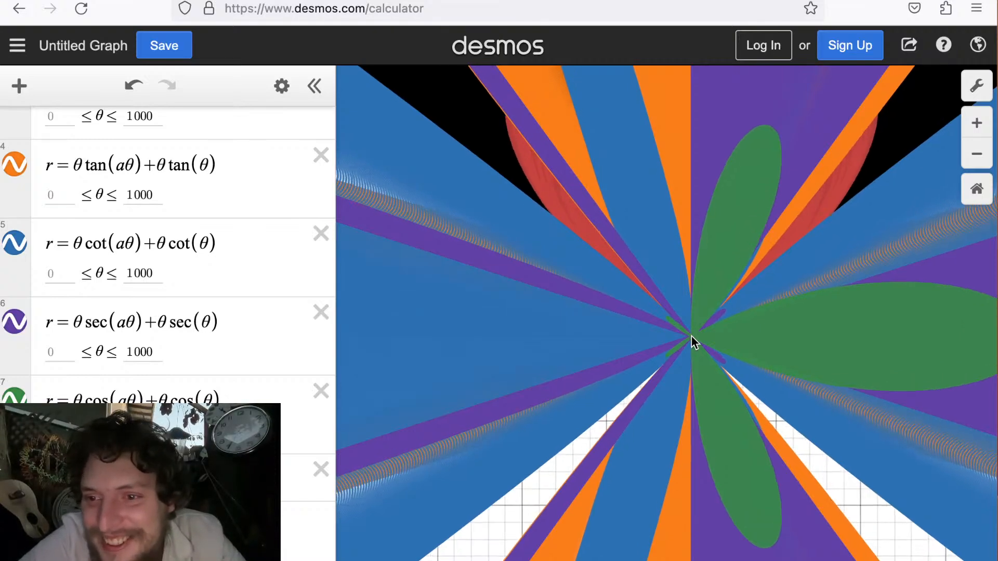
scroll(691, 335, up, 3)
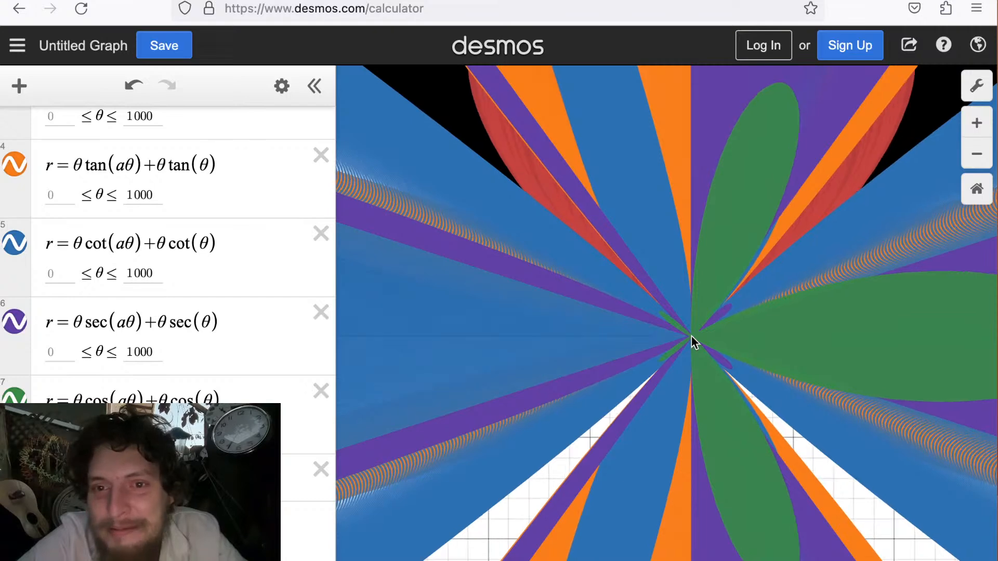
scroll(687, 334, up, 5)
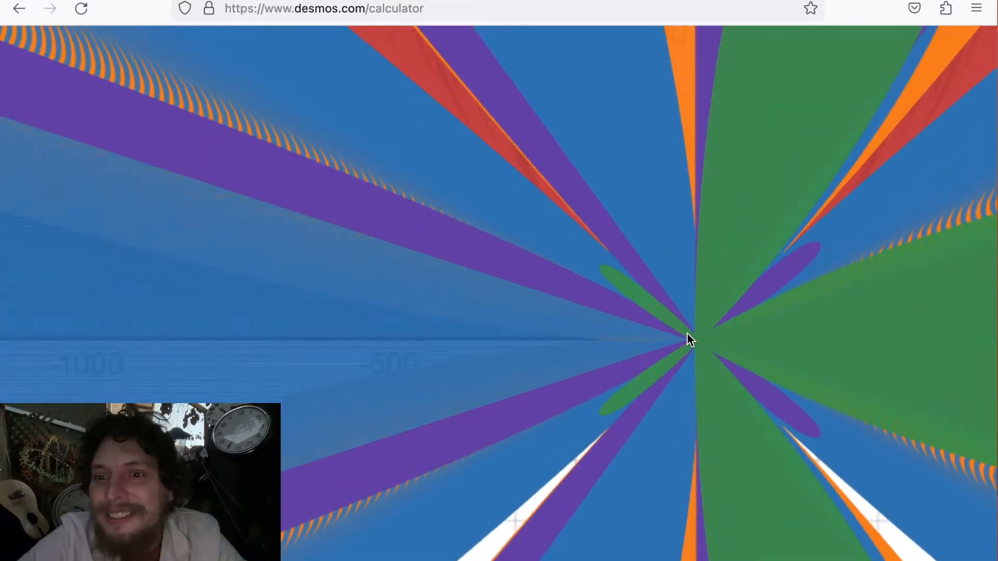
scroll(687, 334, down, 5)
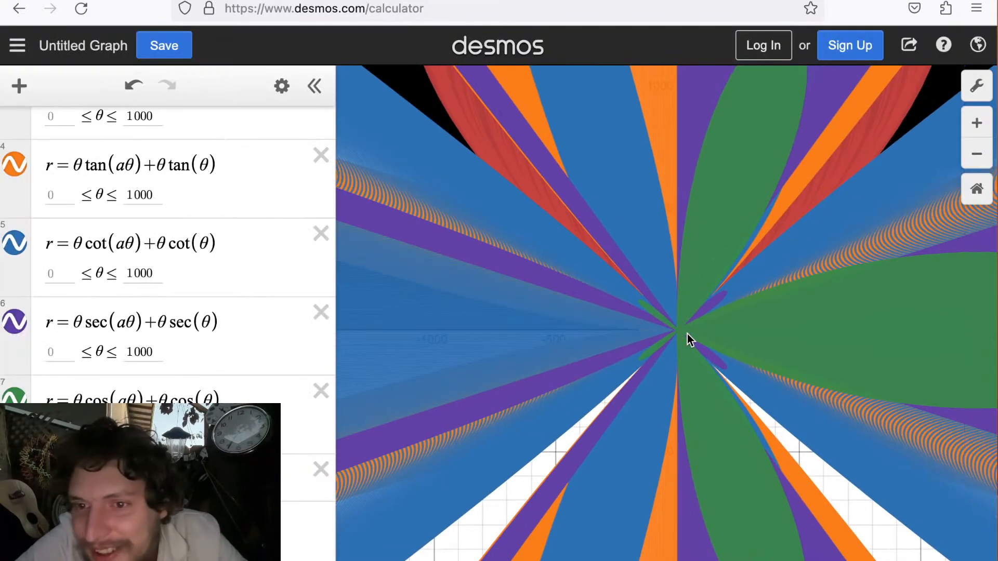
scroll(689, 338, down, 2)
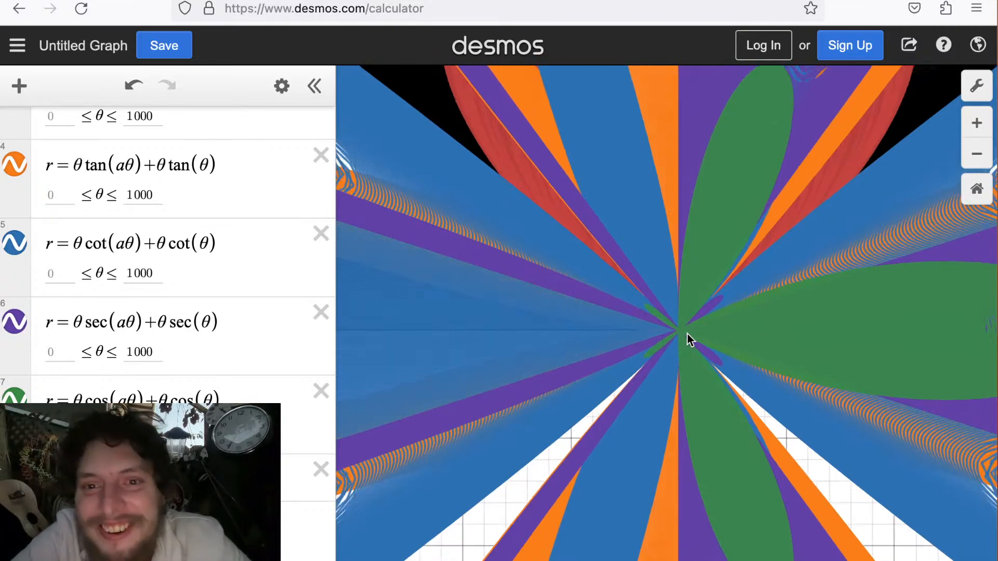
scroll(688, 341, down, 1)
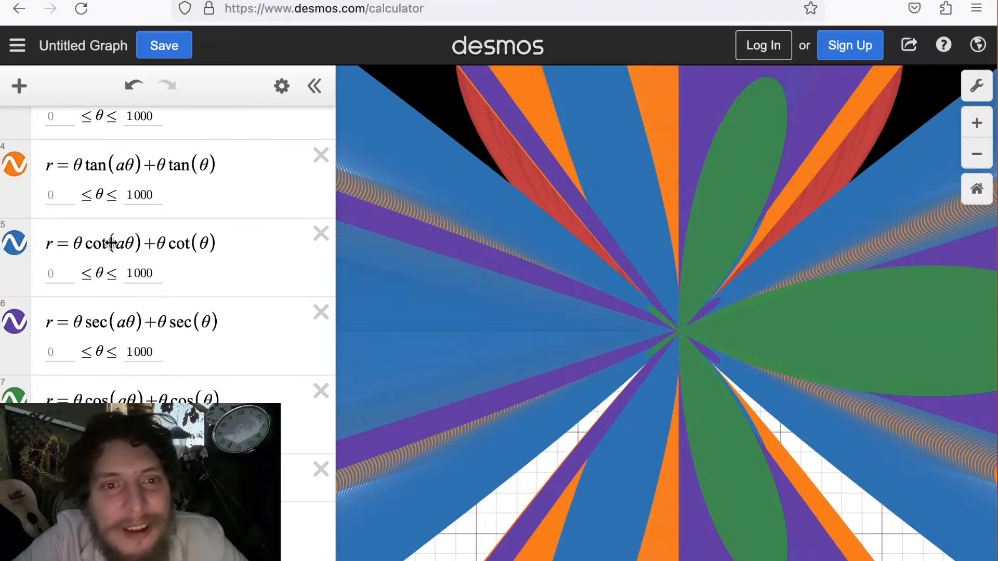
Move the tangent and cotangent equations to between secant and cosine, with tangent directly after secant.
scroll(105, 245, up, 2)
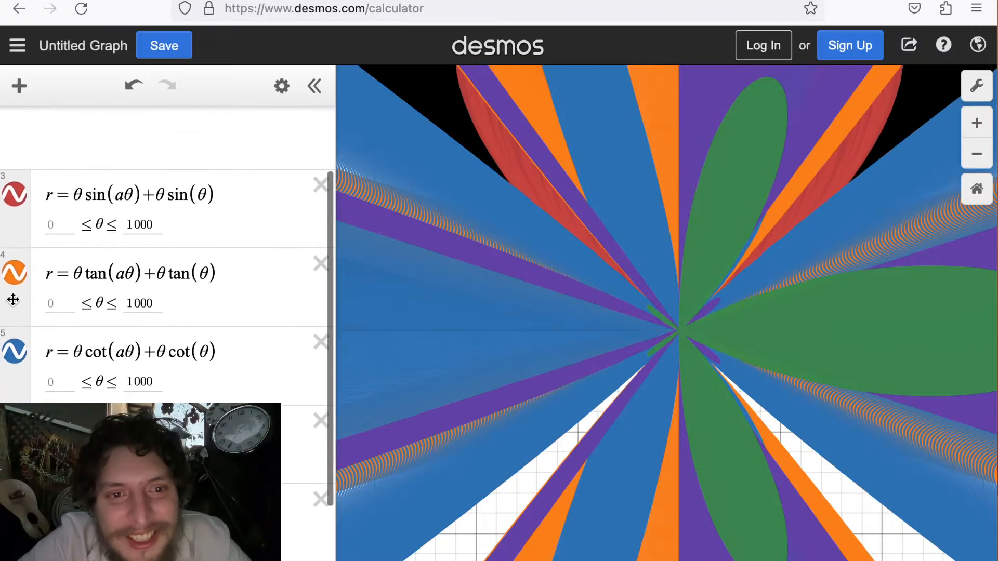
drag(15, 291, 14, 454)
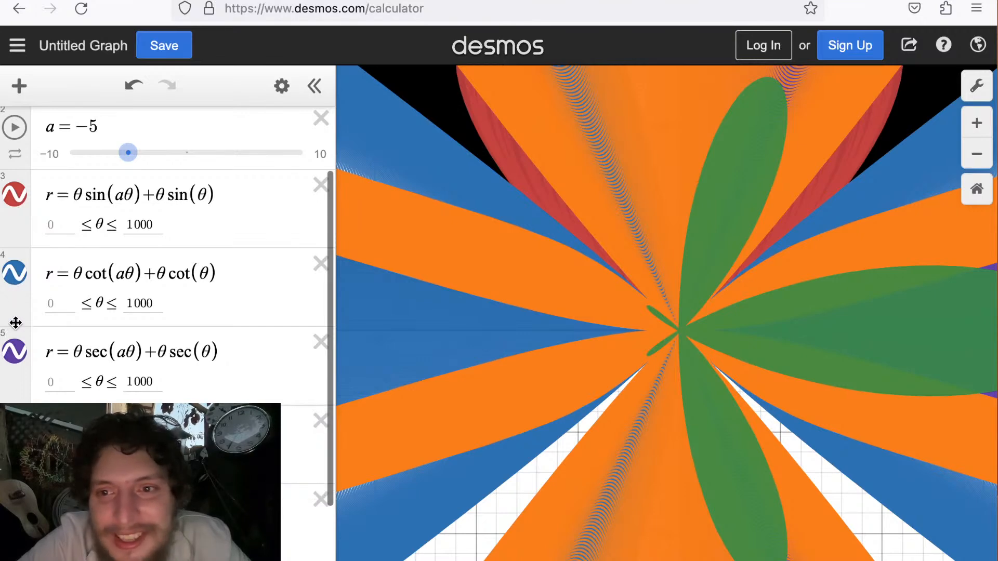
drag(15, 288, 15, 444)
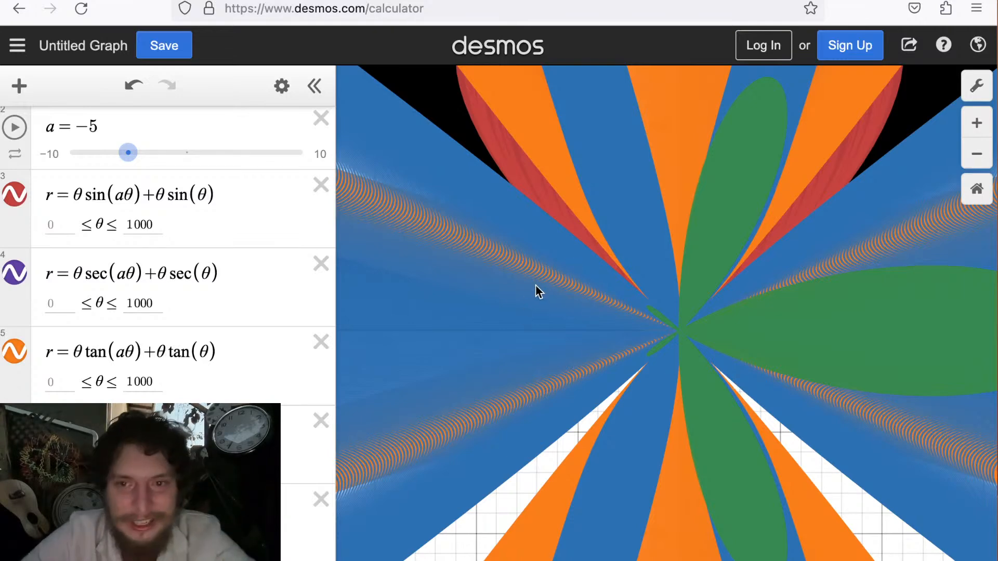
mouse_move(25, 444)
mouse_down()
mouse_move(26, 334)
mouse_move(25, 456)
mouse_up()
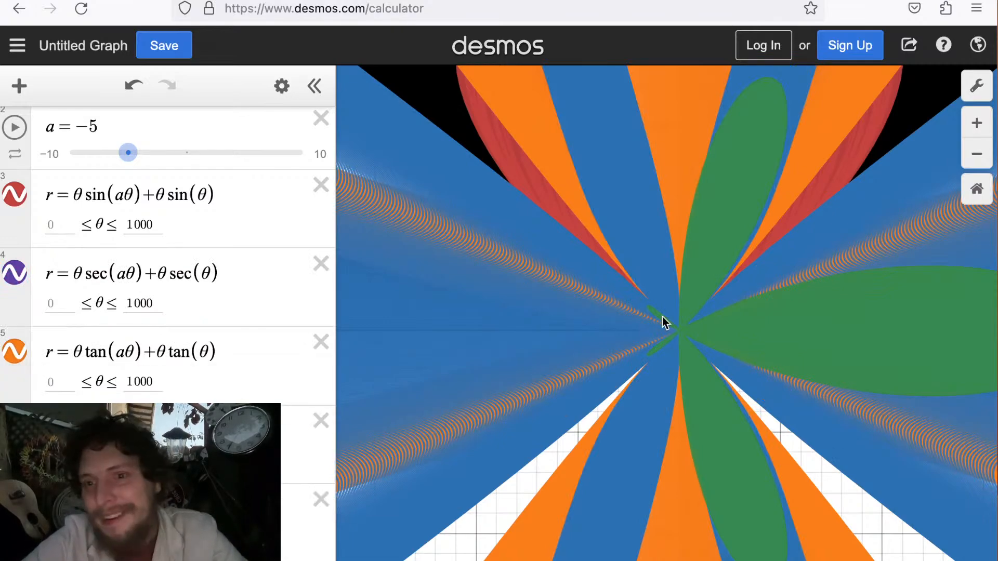
scroll(676, 325, up, 5)
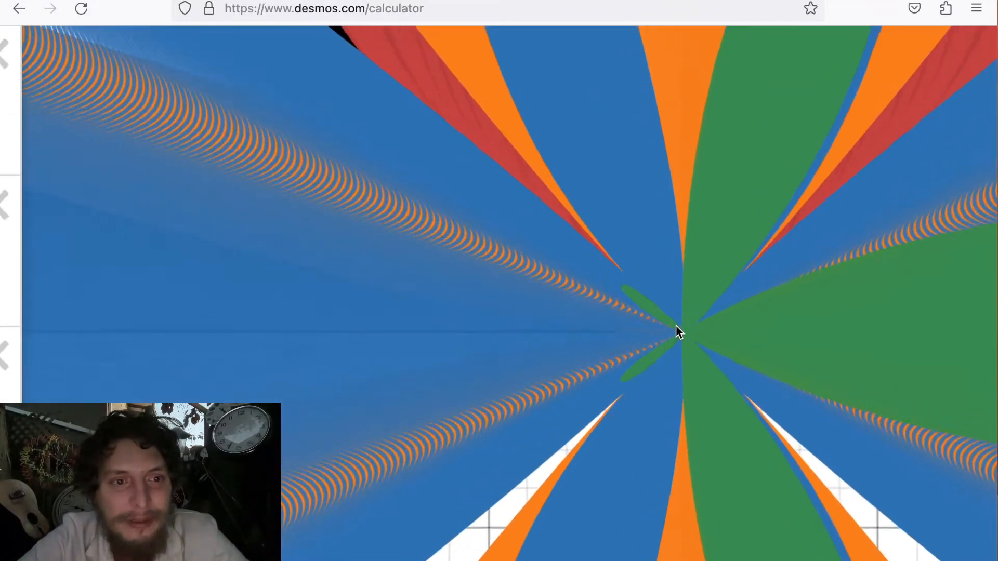
scroll(676, 325, down, 5)
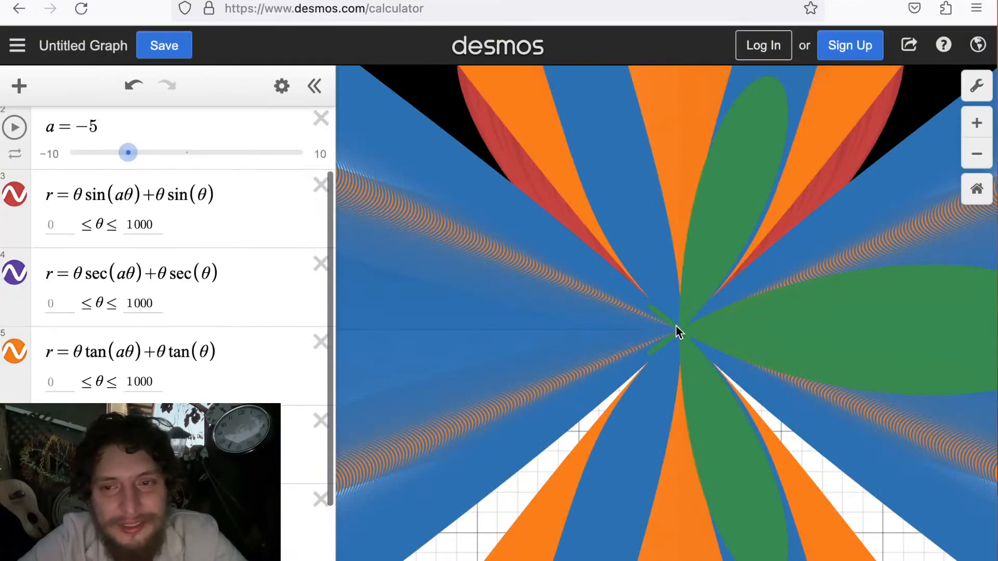
Examine the overlap of the six layered curves around the origin at several closer and wider scales.
scroll(676, 325, up, 5)
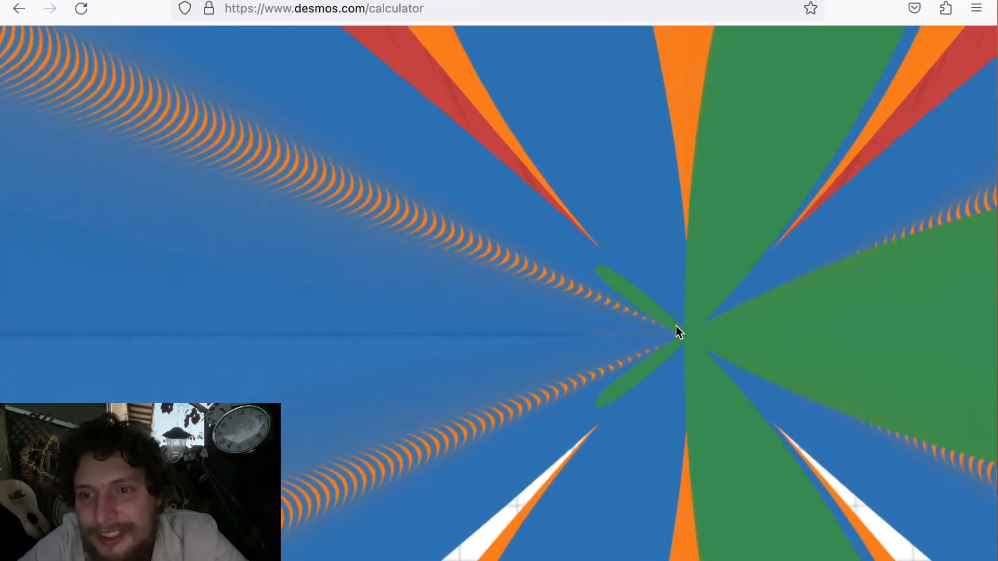
scroll(676, 325, down, 5)
scroll(675, 326, up, 5)
scroll(794, 256, down, 5)
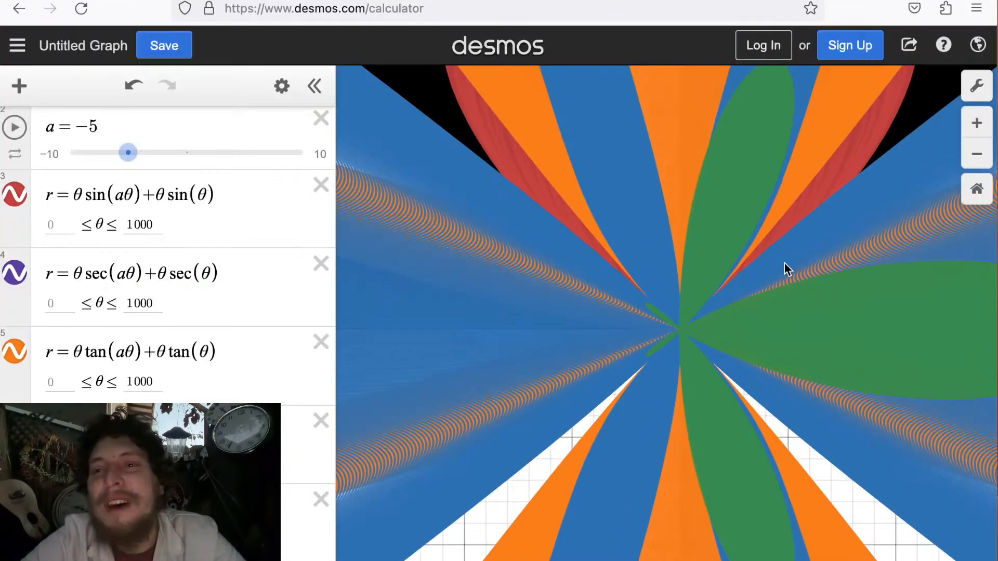
click(983, 124)
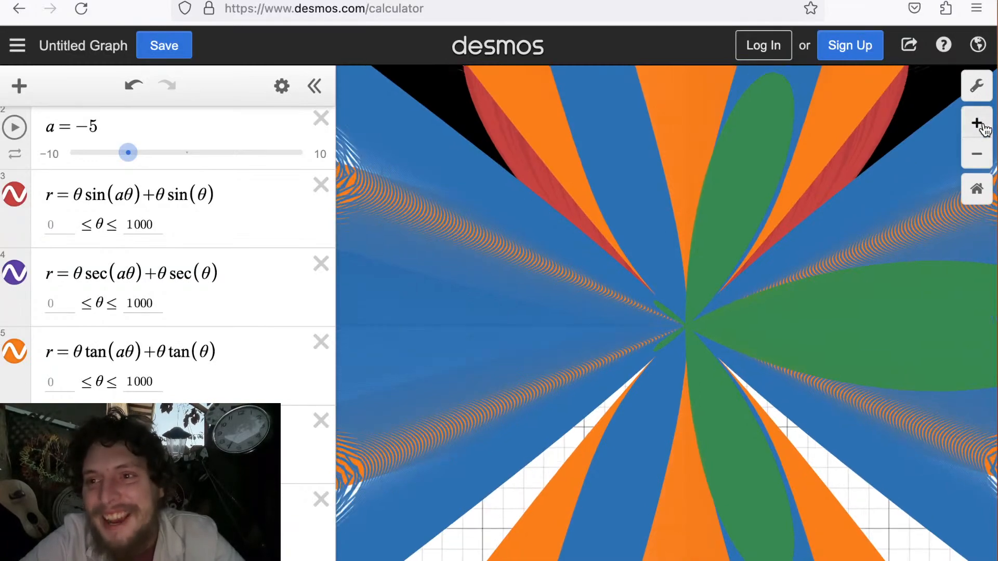
click(980, 129)
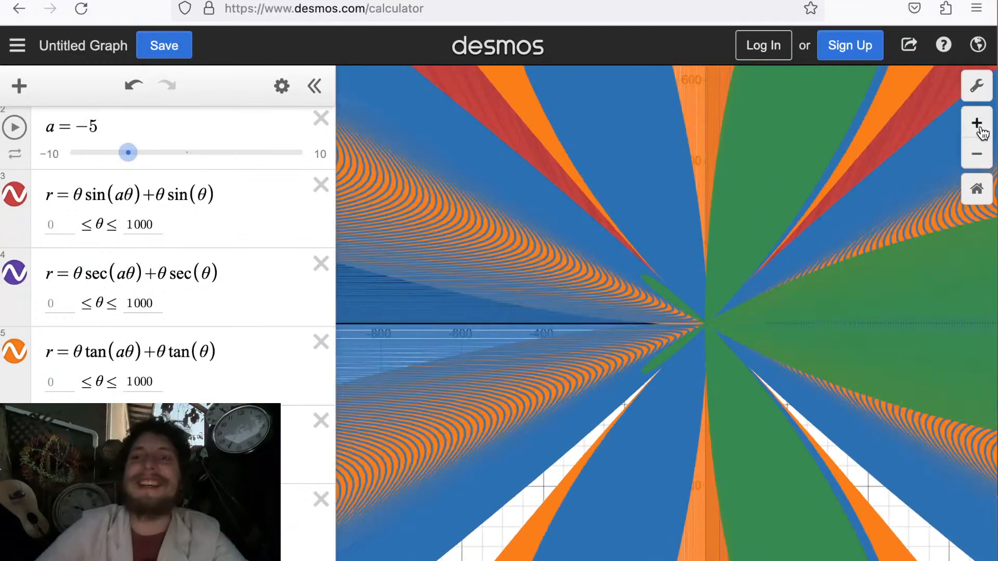
click(980, 128)
click(980, 128)
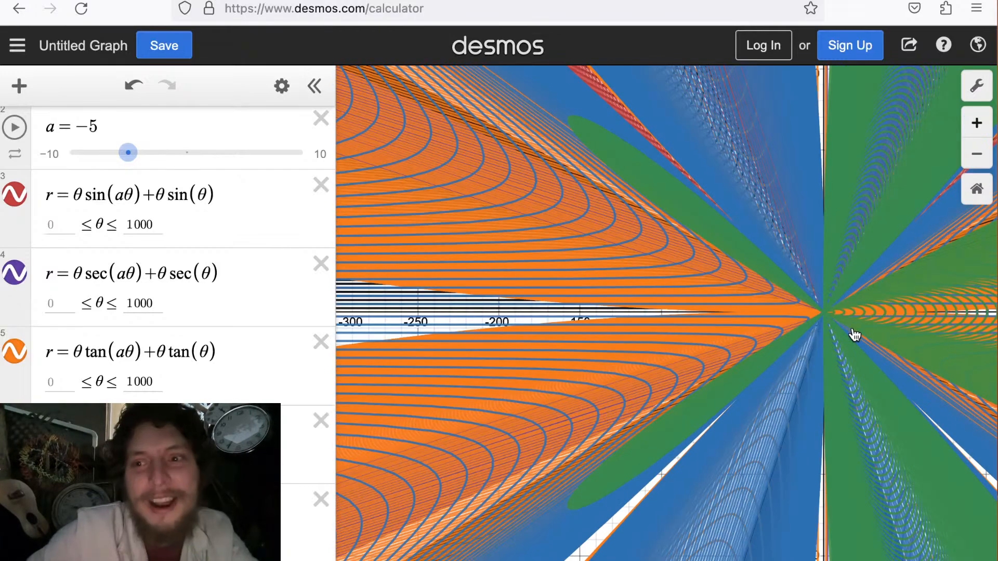
drag(804, 338, 581, 355)
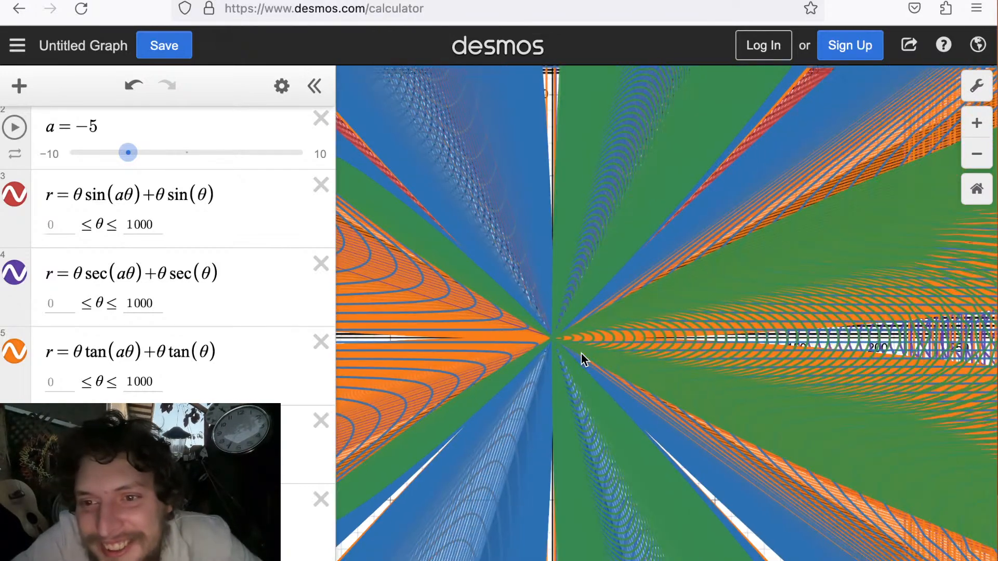
drag(597, 352, 695, 346)
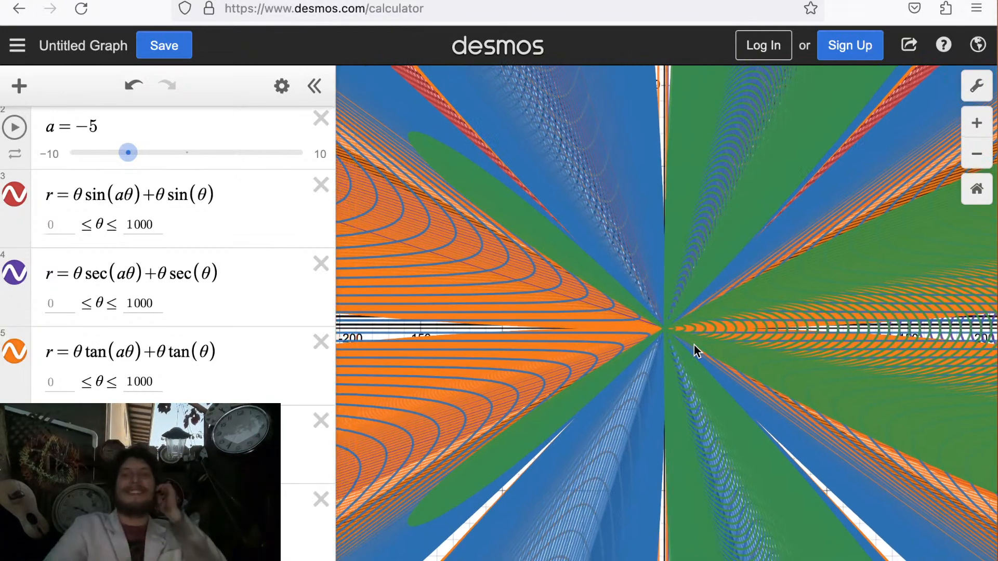
click(975, 129)
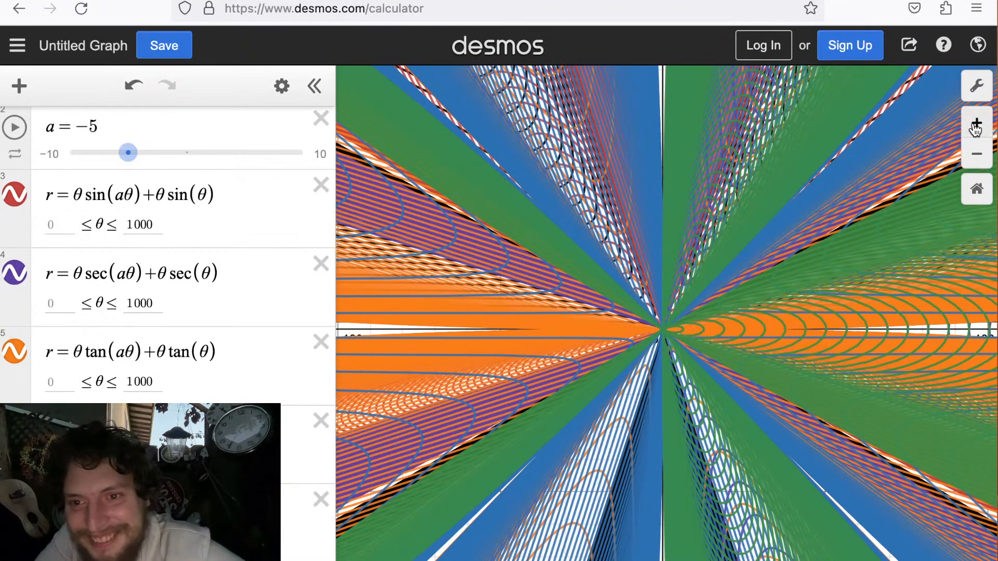
click(975, 129)
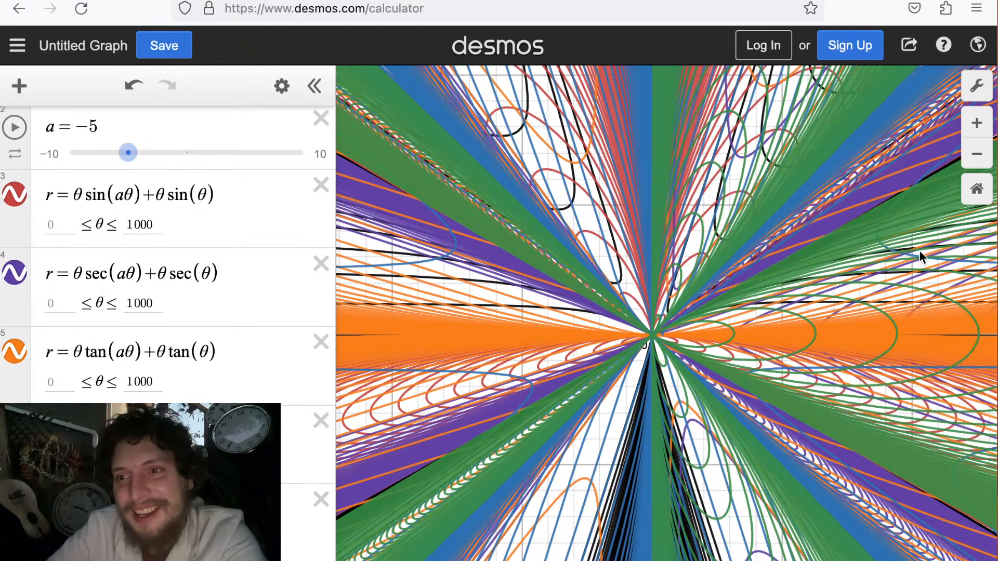
click(977, 157)
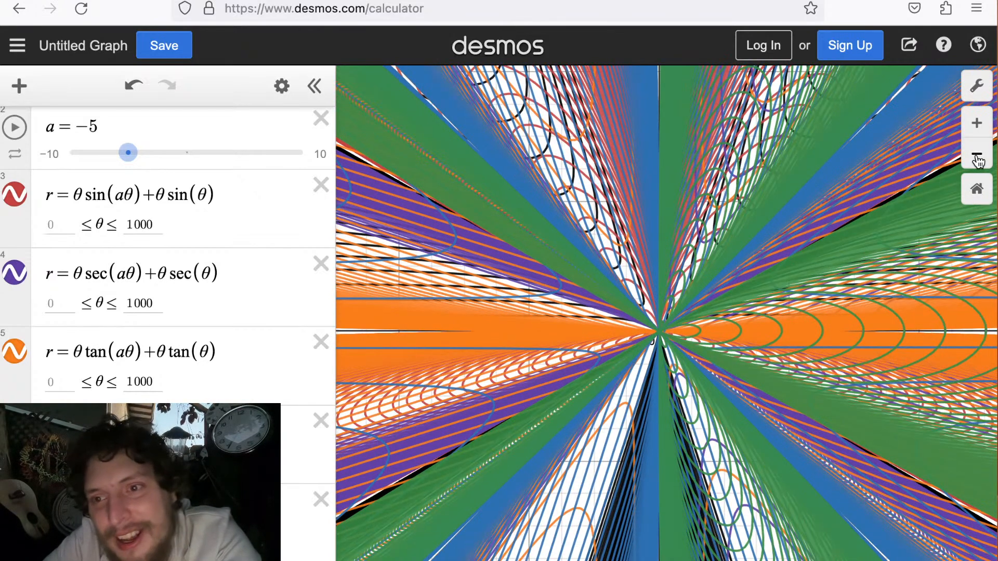
click(977, 157)
click(977, 158)
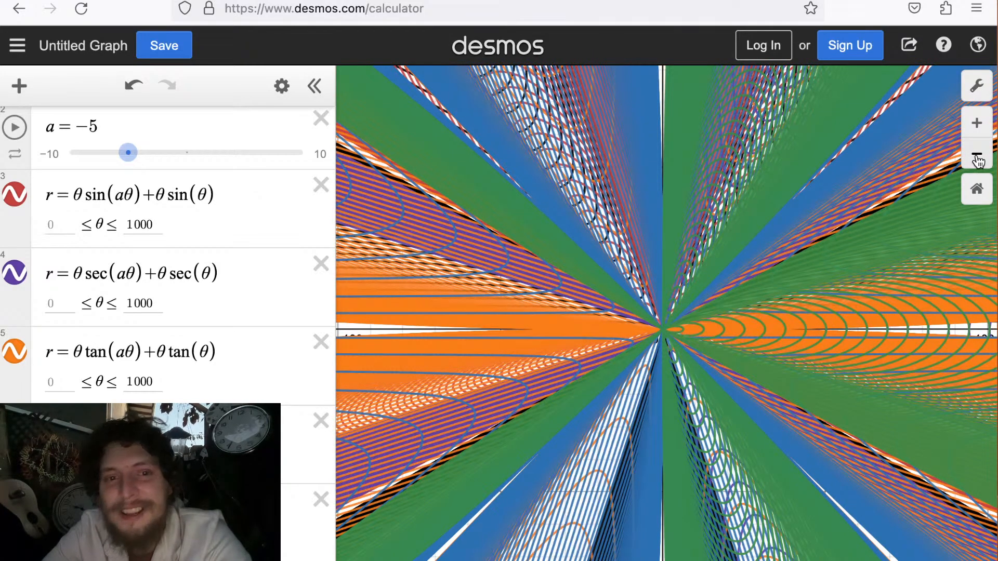
click(977, 158)
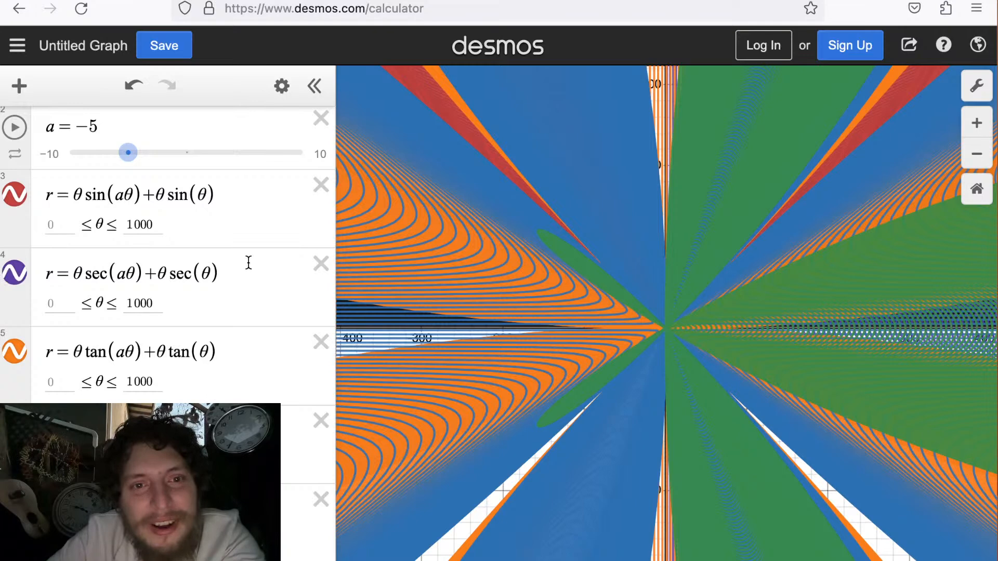
Delete the tangent and cotangent equations from the expression list.
click(321, 342)
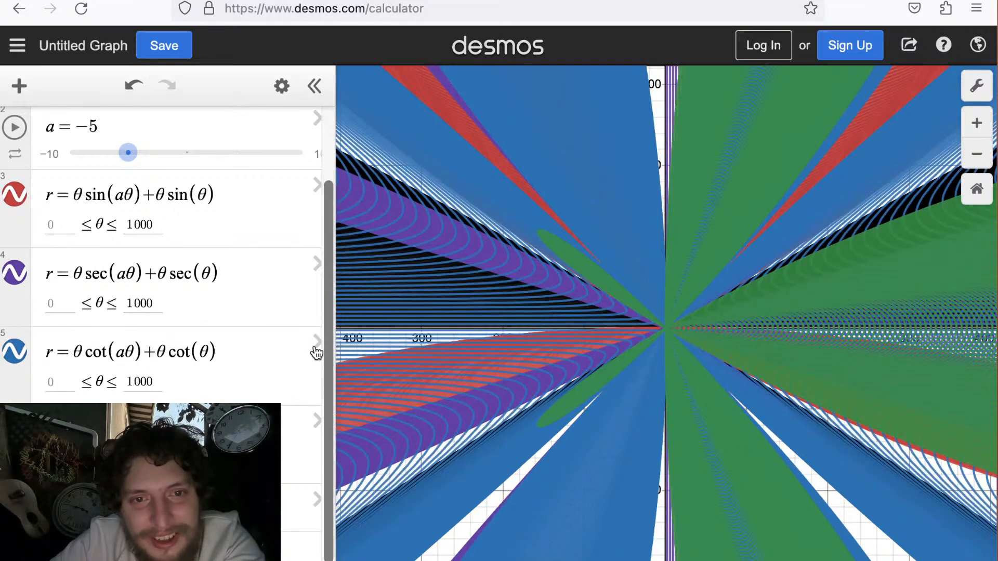
click(317, 347)
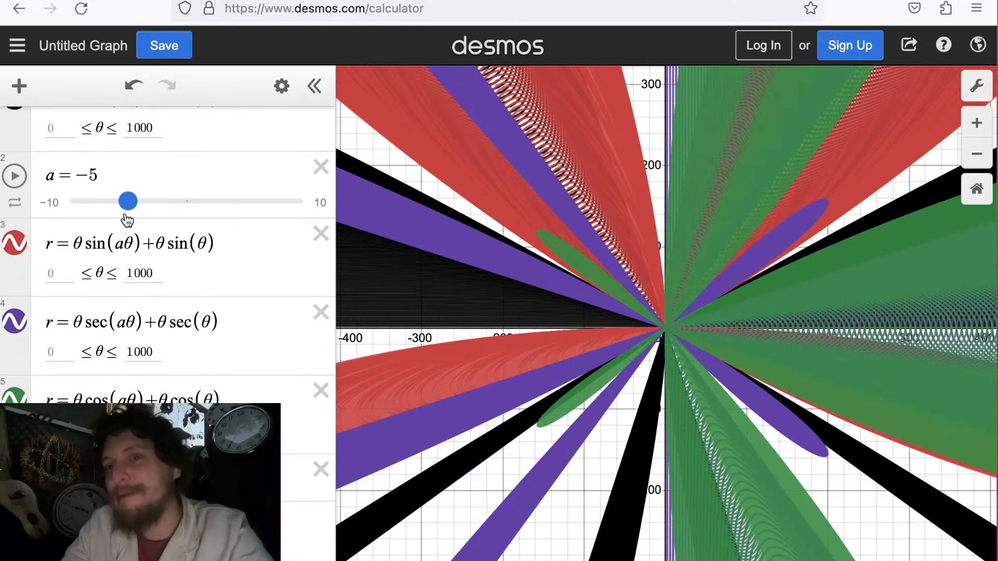
Inspect how the cosecant, sine, secant and cosine curves interweave near the origin at progressively closer scales.
mouse_move(557, 376)
mouse_down()
mouse_move(542, 401)
mouse_move(559, 360)
mouse_up()
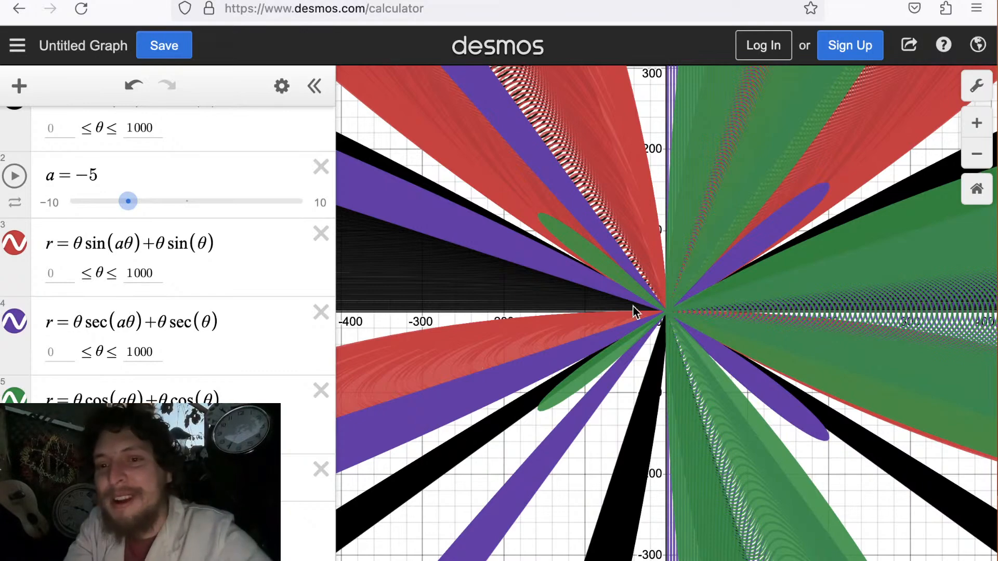
scroll(632, 304, up, 3)
scroll(626, 311, up, 4)
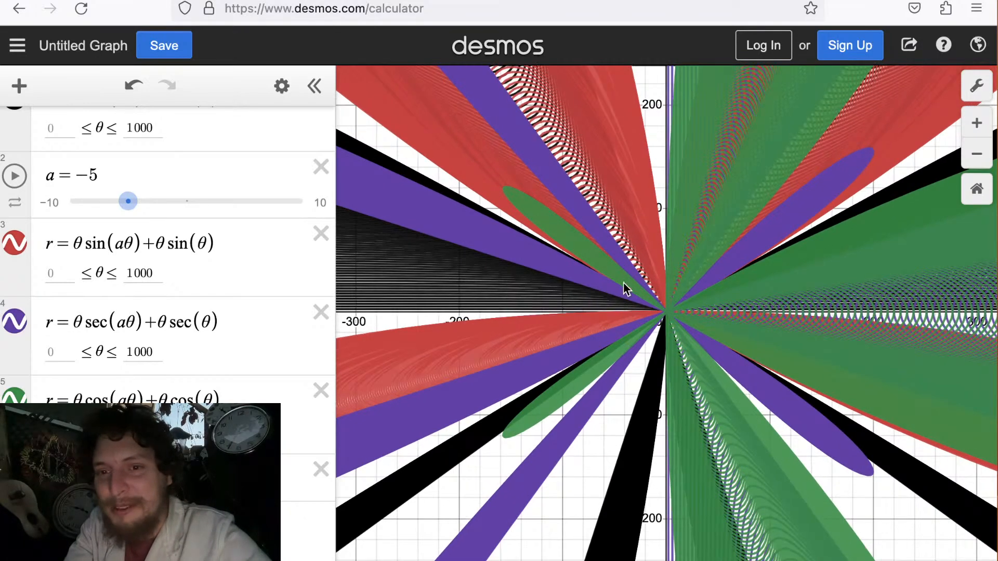
scroll(651, 304, up, 1)
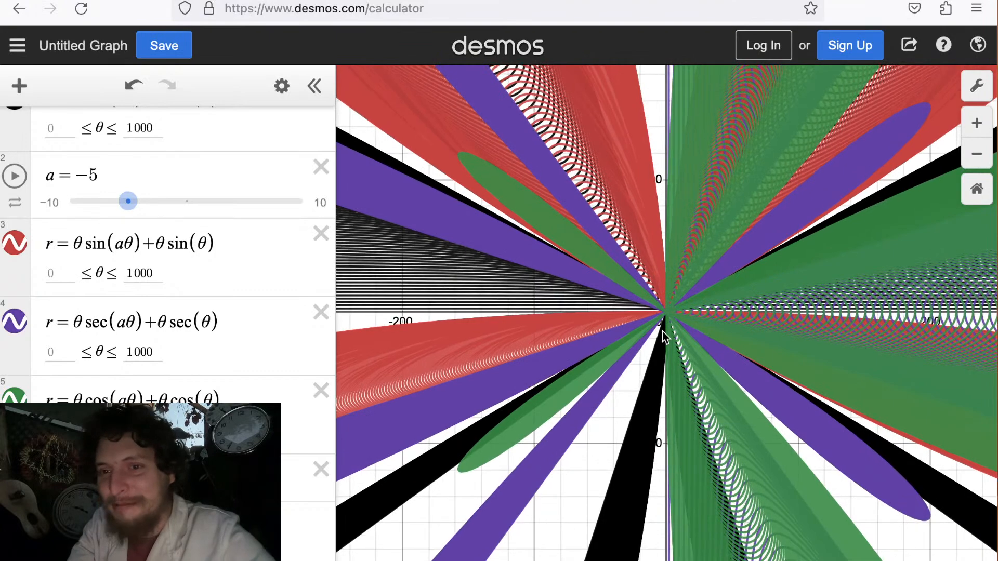
scroll(669, 263, up, 2)
scroll(661, 291, up, 3)
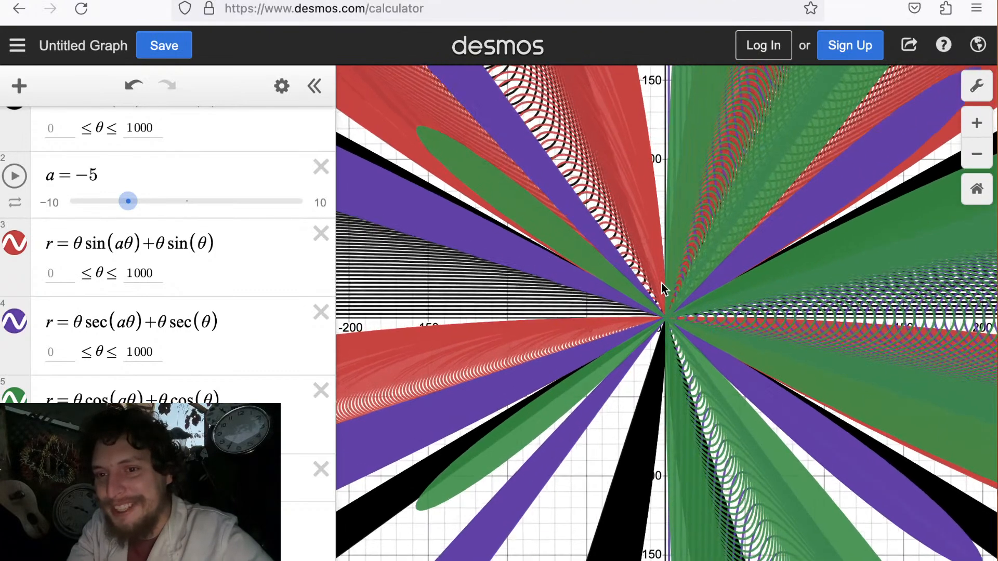
scroll(660, 301, up, 3)
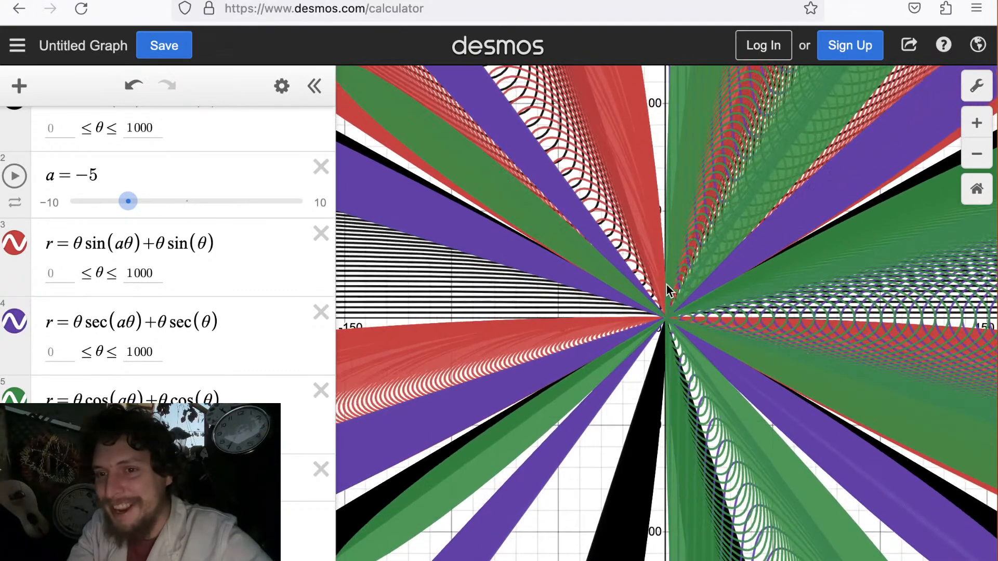
scroll(674, 308, up, 1)
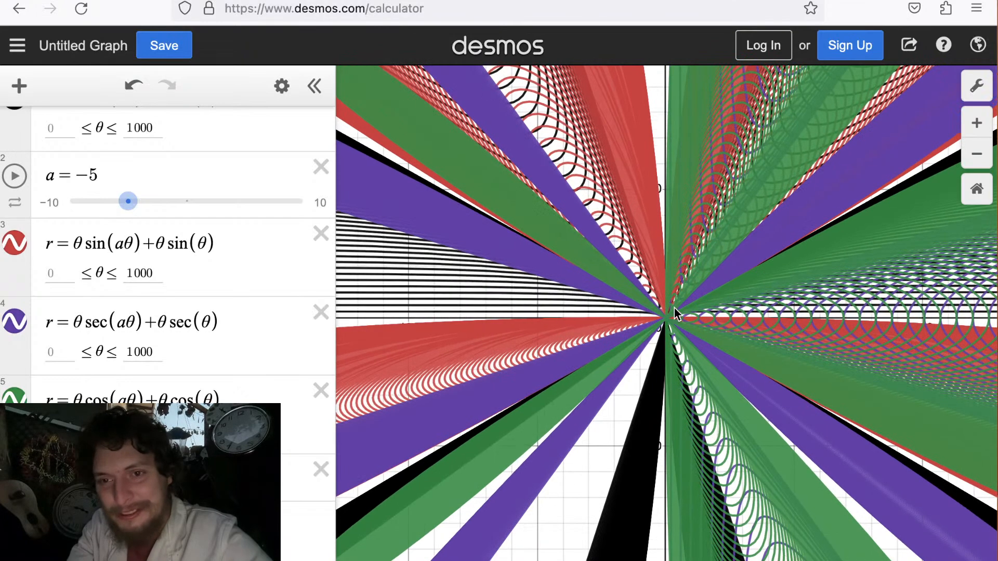
scroll(674, 308, up, 3)
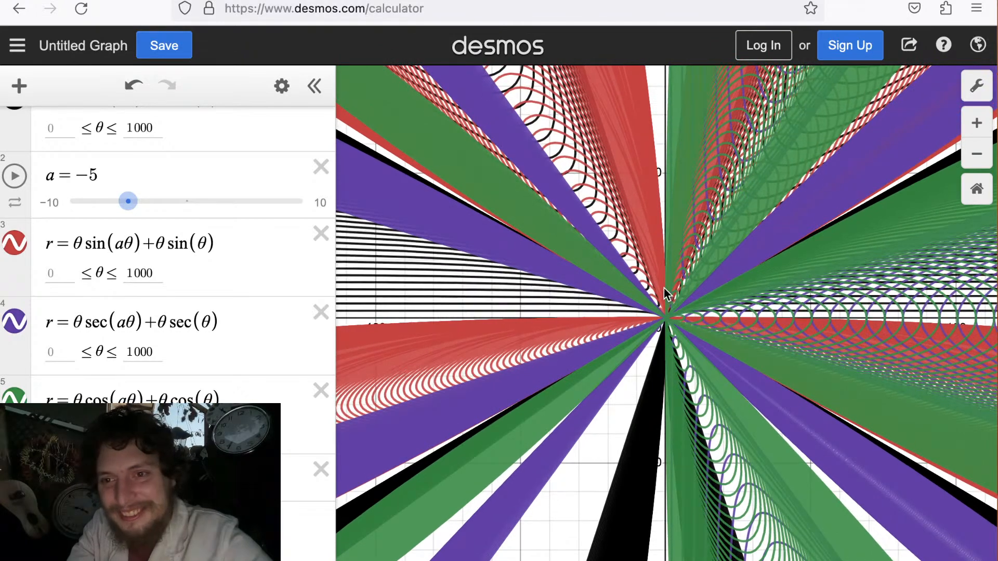
scroll(669, 320, up, 4)
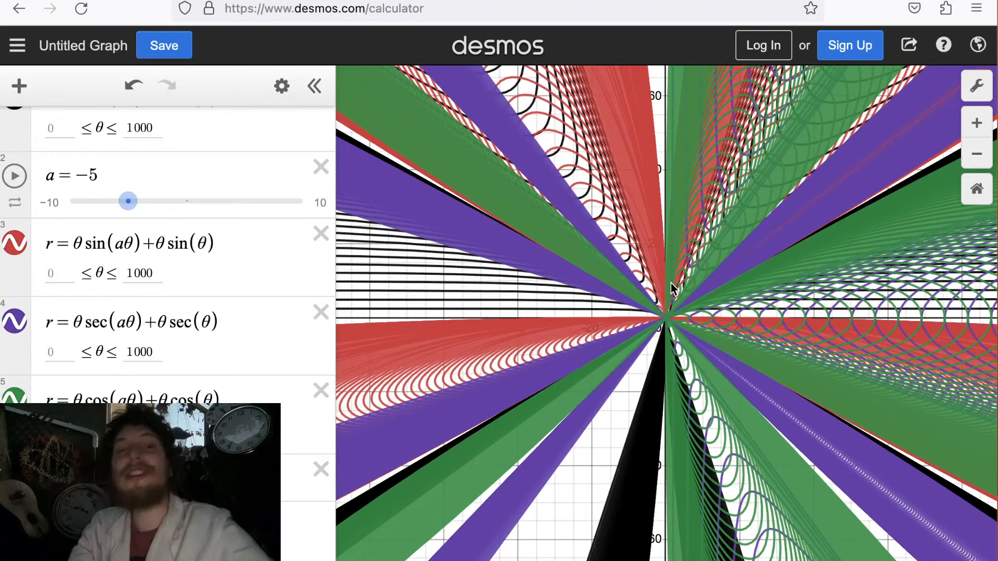
scroll(667, 321, up, 1)
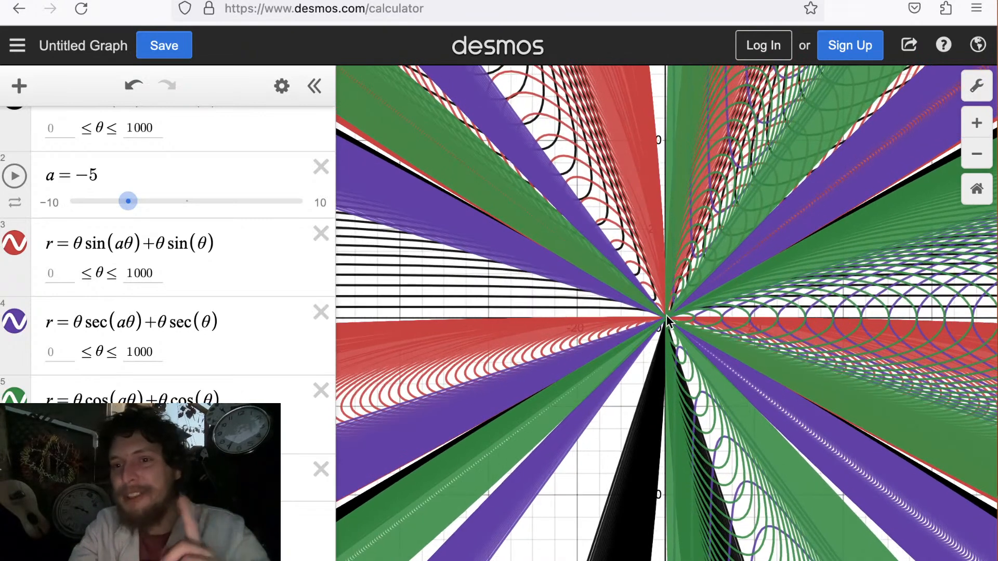
scroll(666, 320, up, 2)
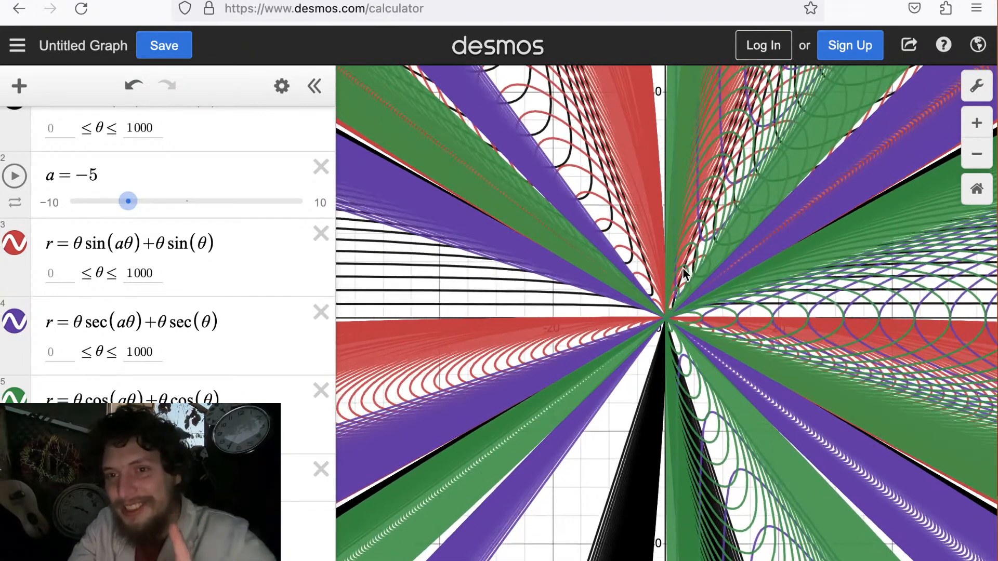
scroll(667, 310, up, 1)
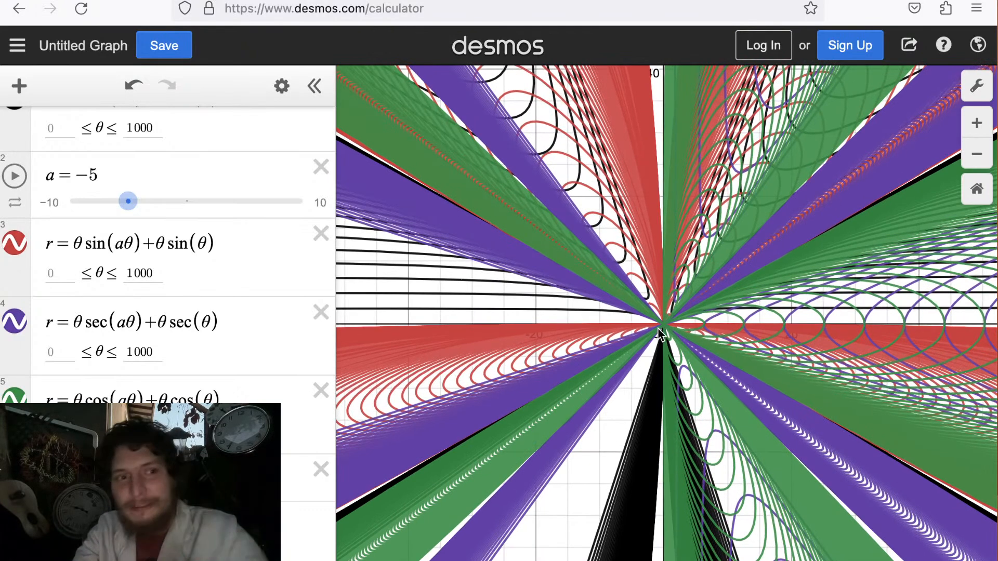
scroll(663, 323, up, 1)
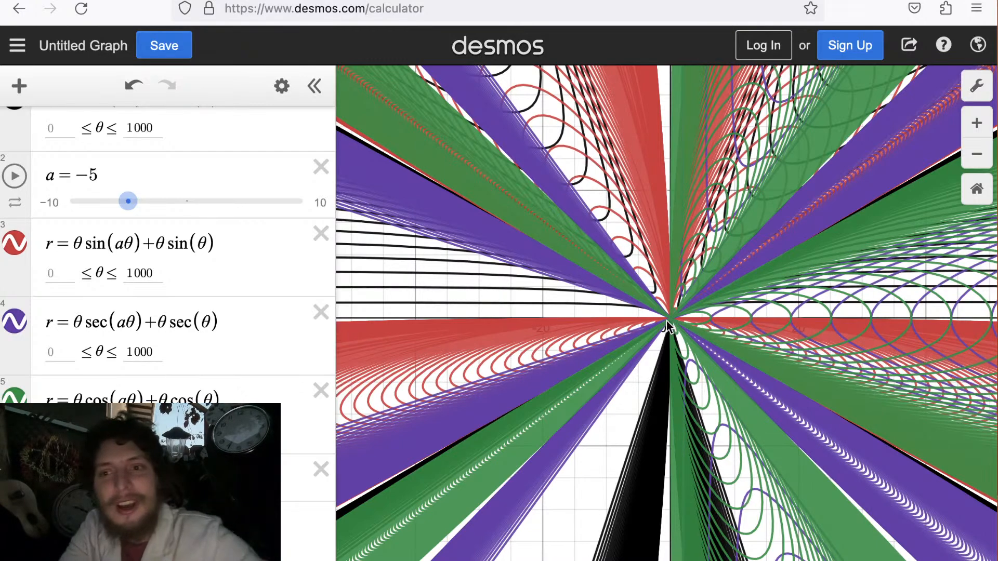
drag(662, 320, 671, 322)
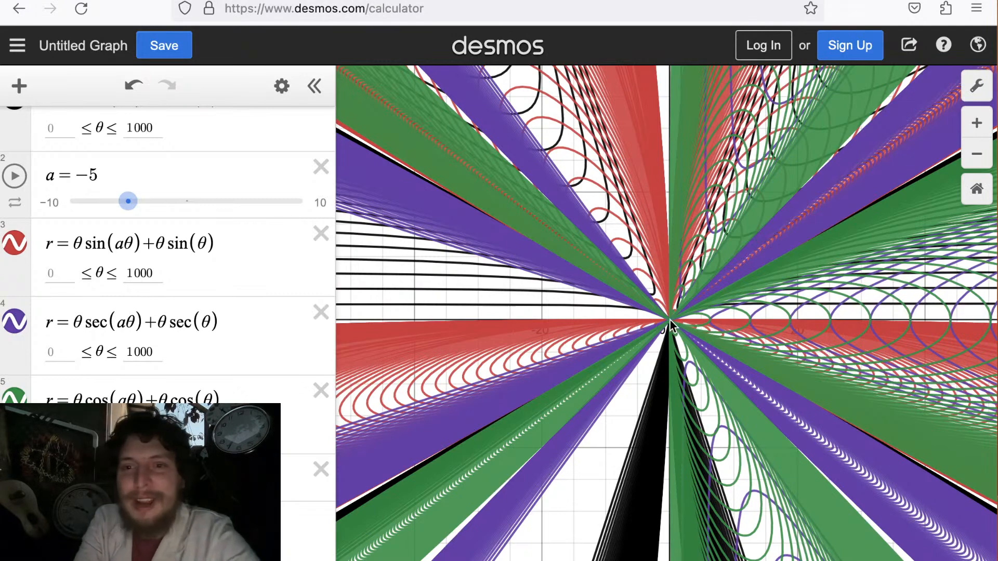
drag(673, 320, 691, 321)
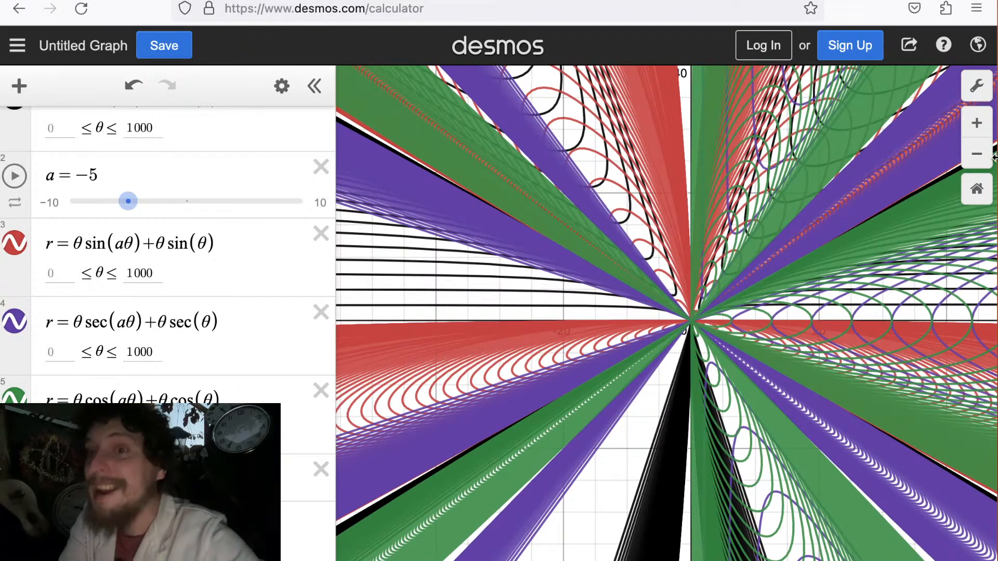
click(972, 132)
click(971, 133)
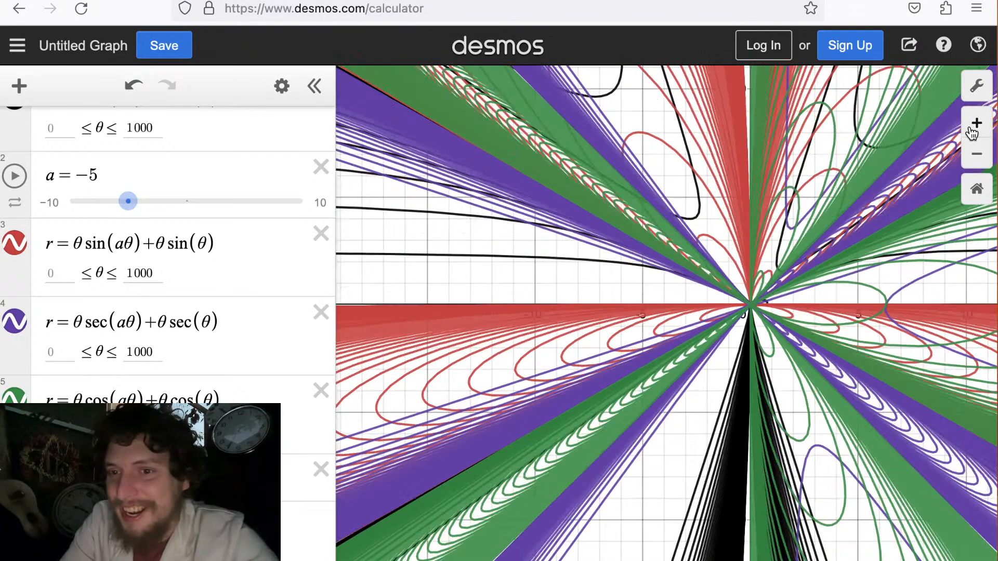
click(972, 132)
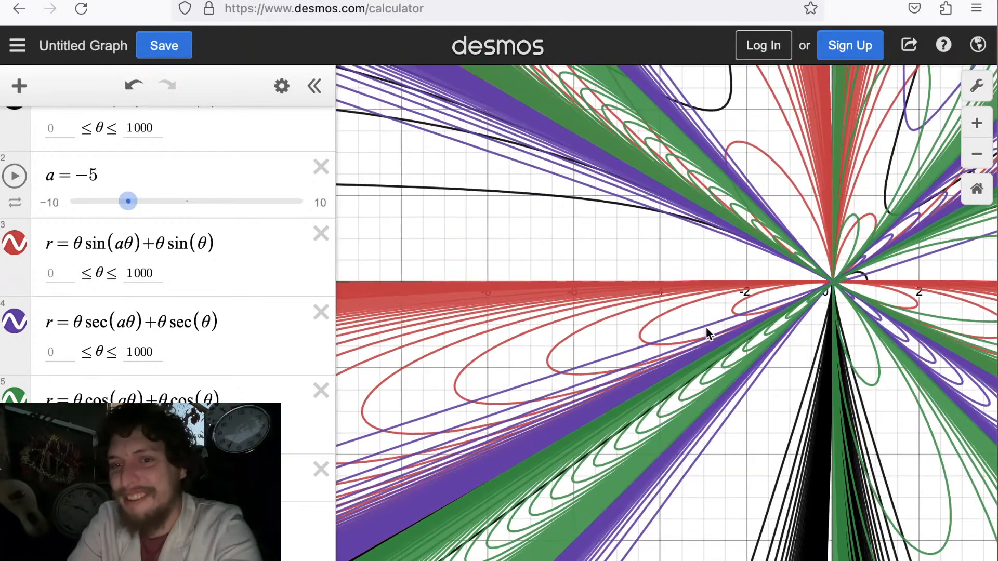
drag(706, 328, 679, 272)
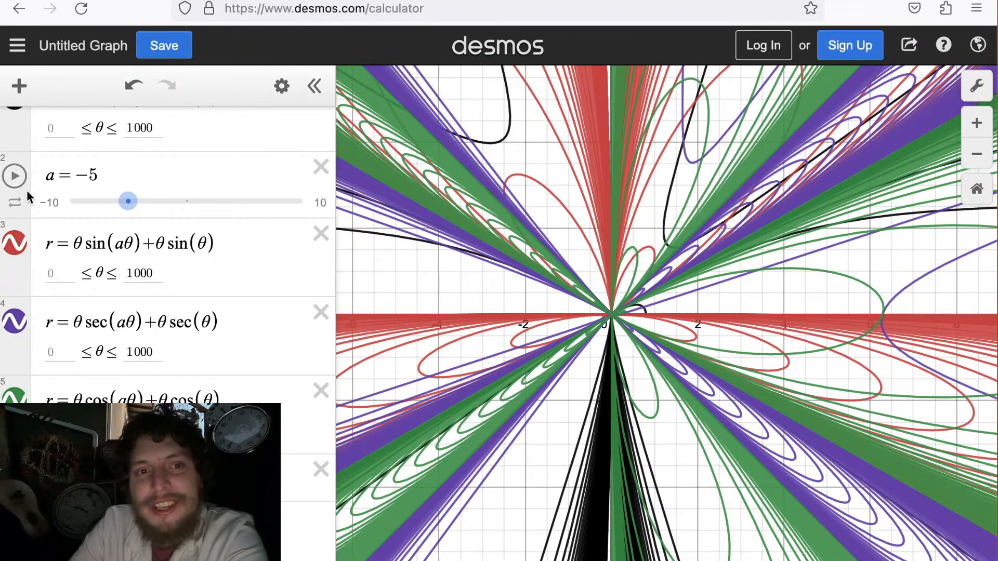
Move the cosecant equation below the a slider, directly before the sine equation.
drag(11, 126, 9, 219)
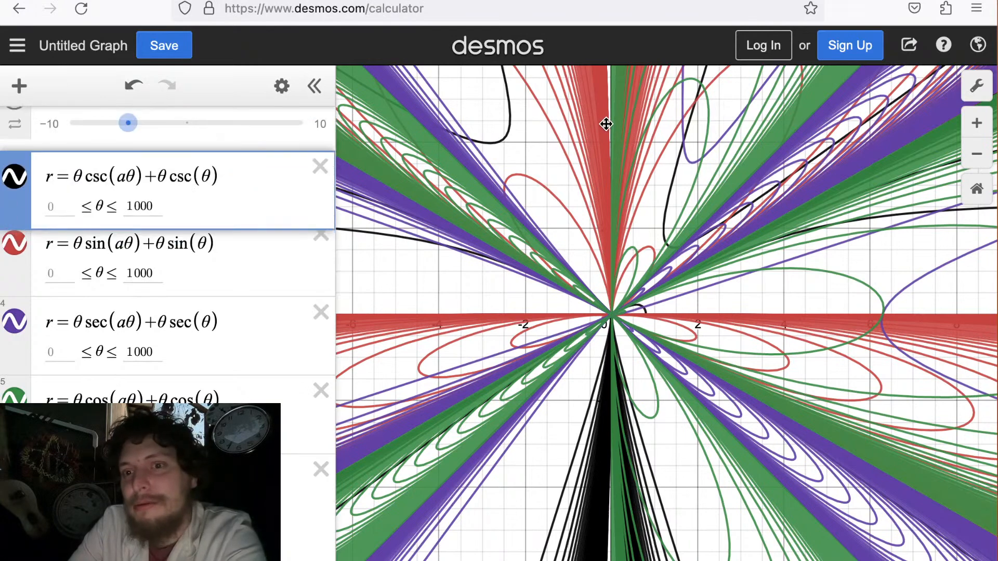
click(977, 155)
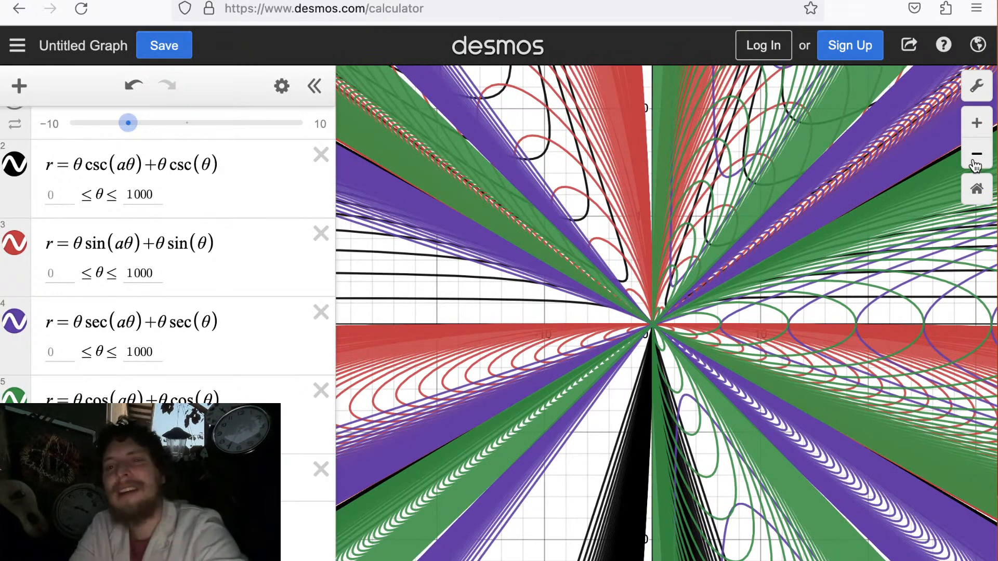
click(976, 165)
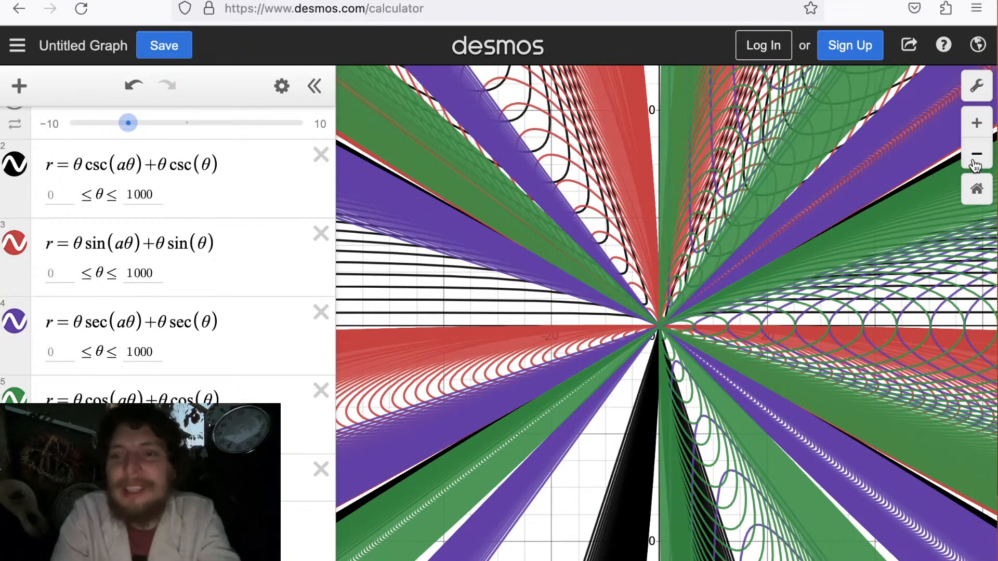
click(975, 165)
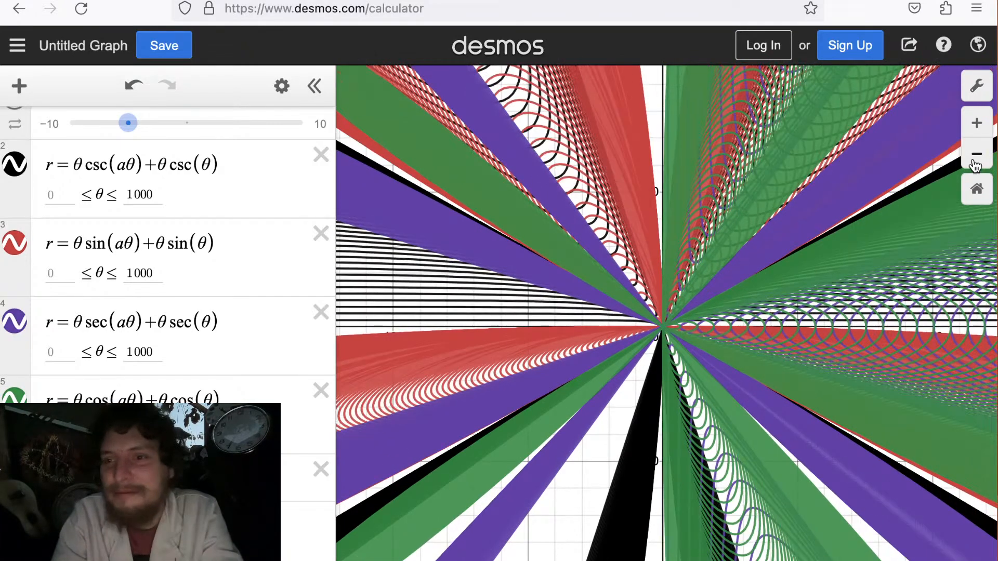
Examine the four layered cosecant, sine, secant and cosine curves at wider scales and close to the origin.
click(976, 165)
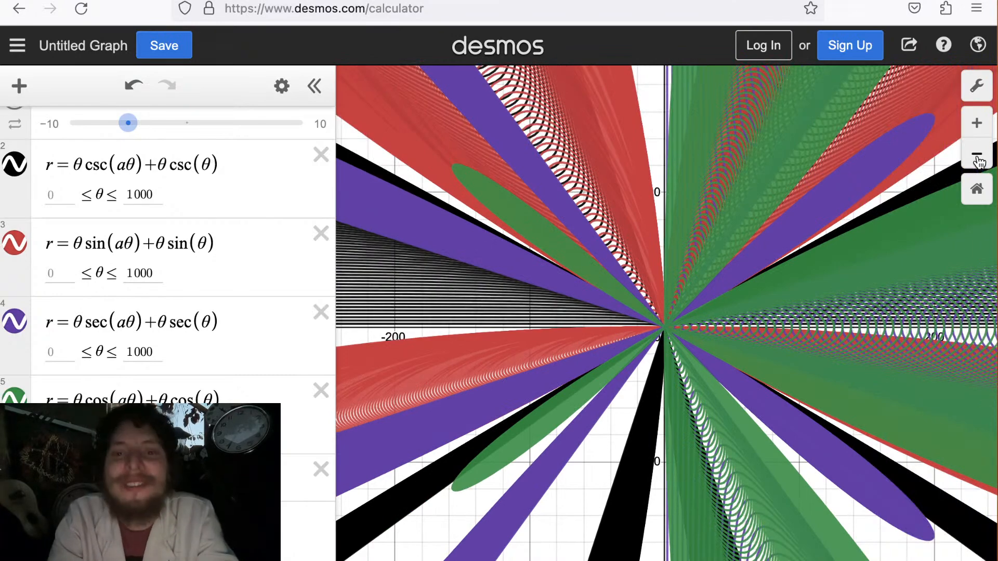
click(977, 158)
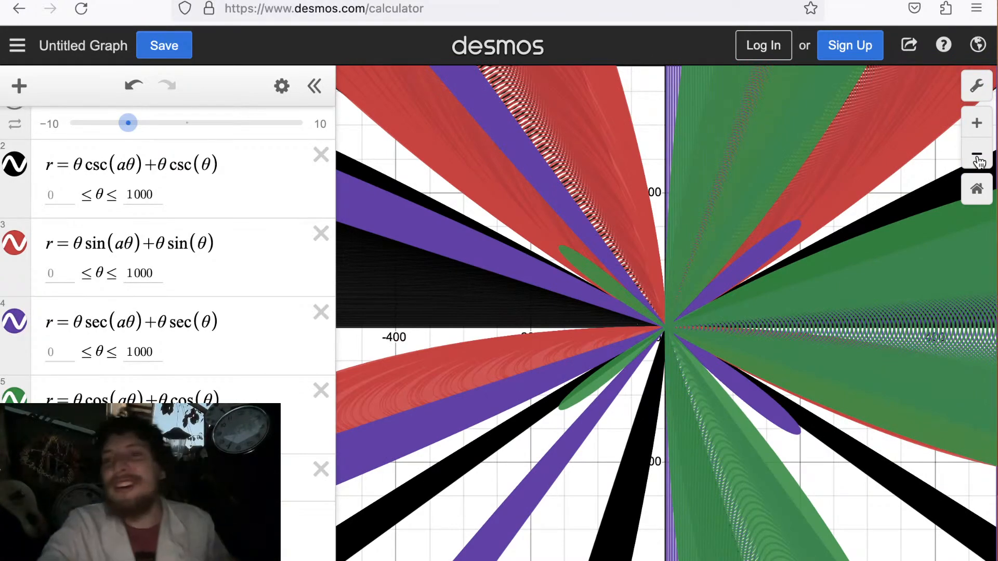
click(972, 125)
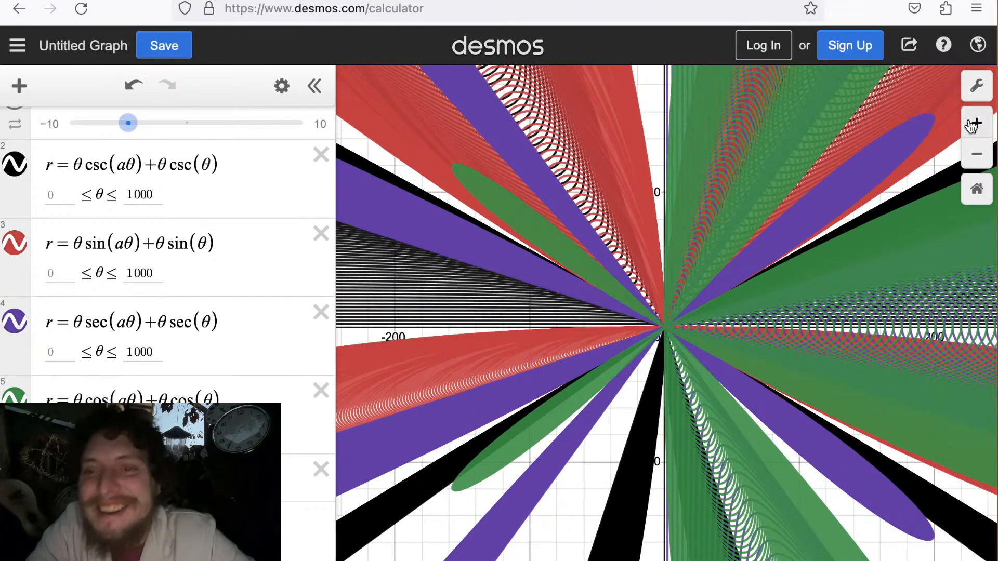
click(971, 124)
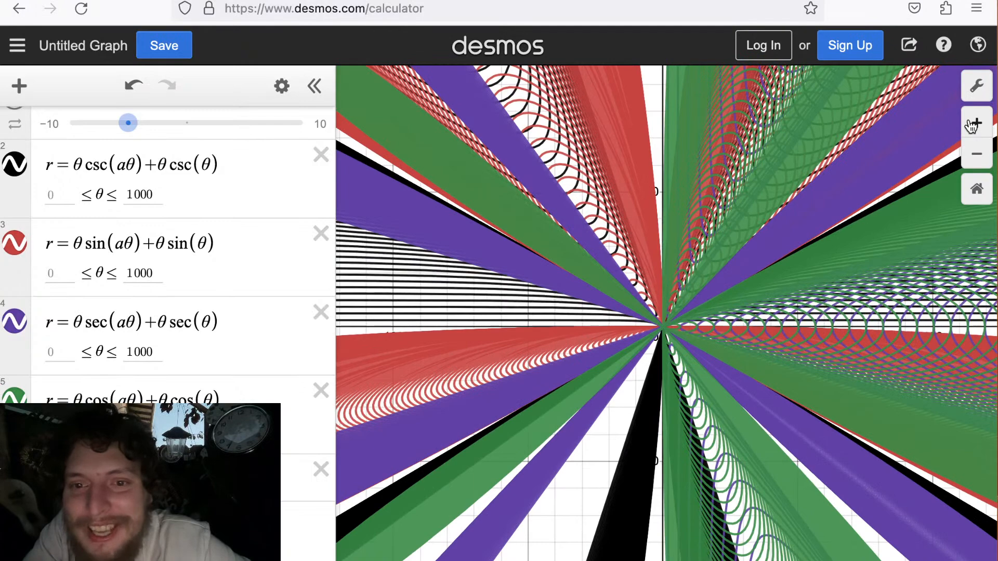
click(972, 125)
click(970, 125)
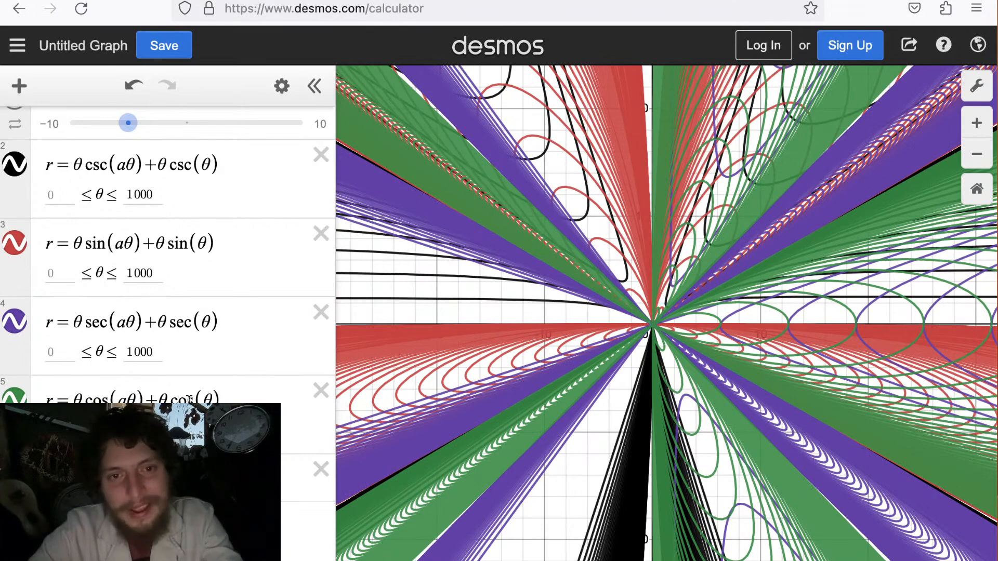
Delete the cosine and cosecant equations from the expression list.
click(321, 390)
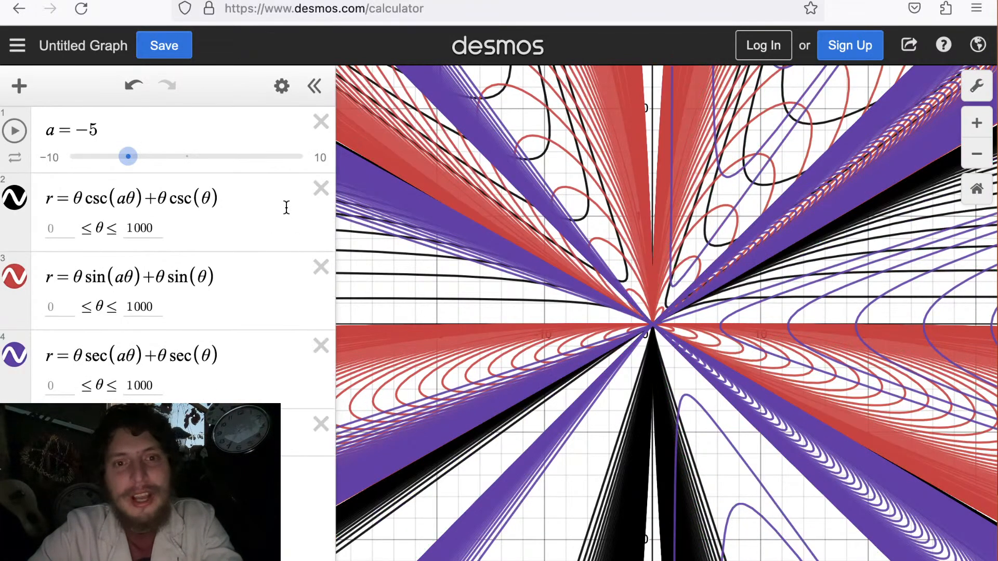
click(320, 188)
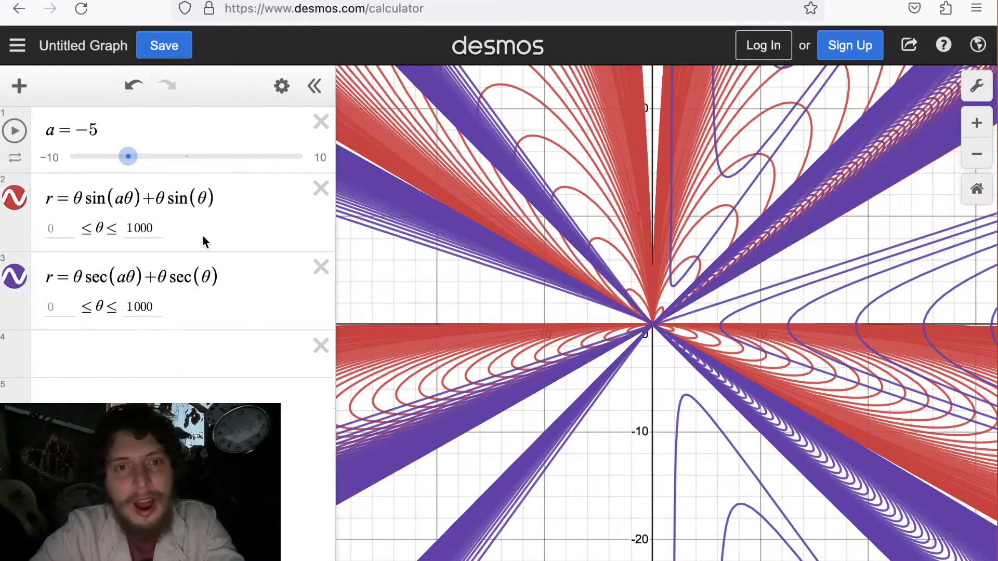
Copy the sine equation into a new expression and turn it into the product r = θ sin(aθ) sin(θ).
drag(230, 203, 45, 198)
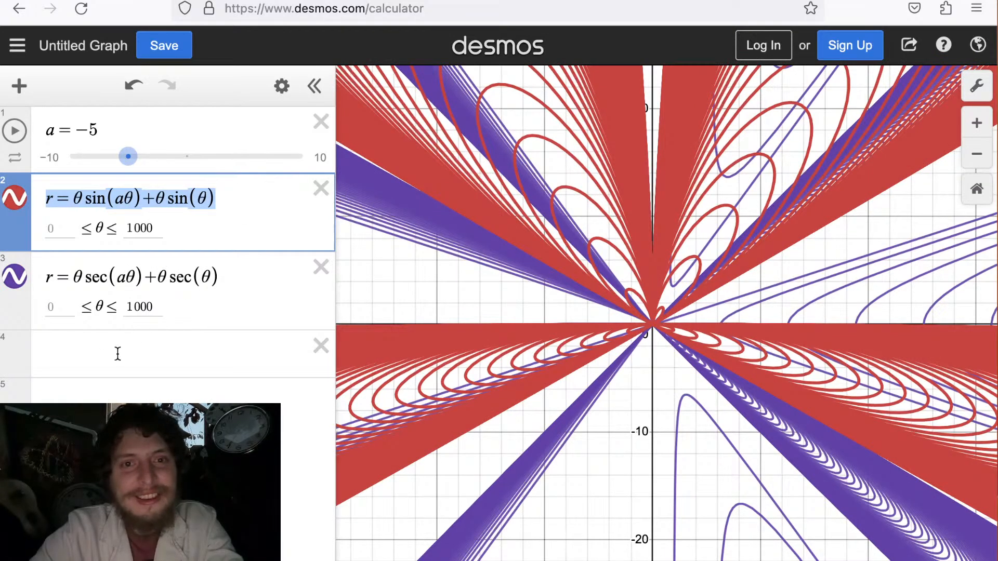
click(118, 354)
text(r=θsin(aθ)+θsin(θ))
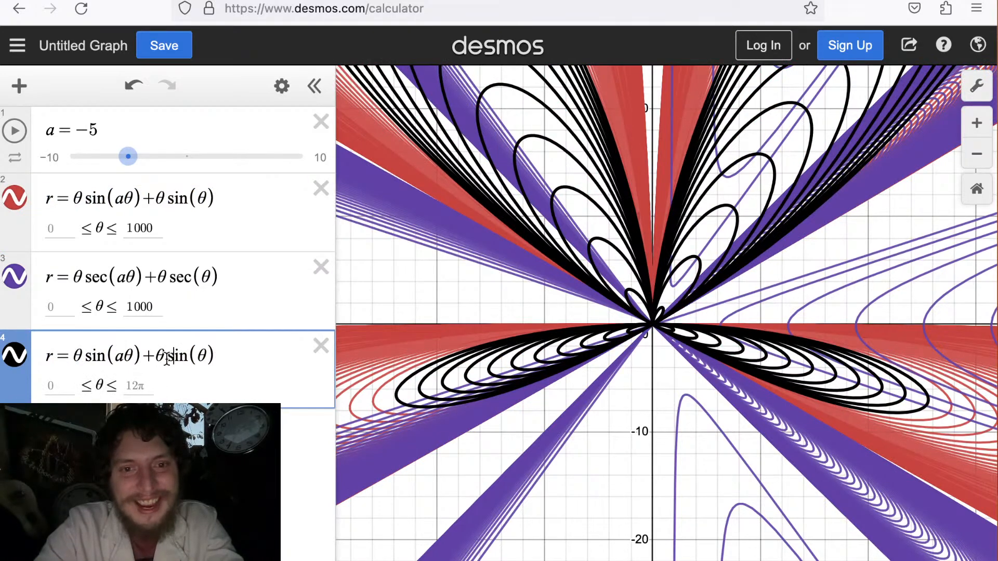
key(BackSpace)
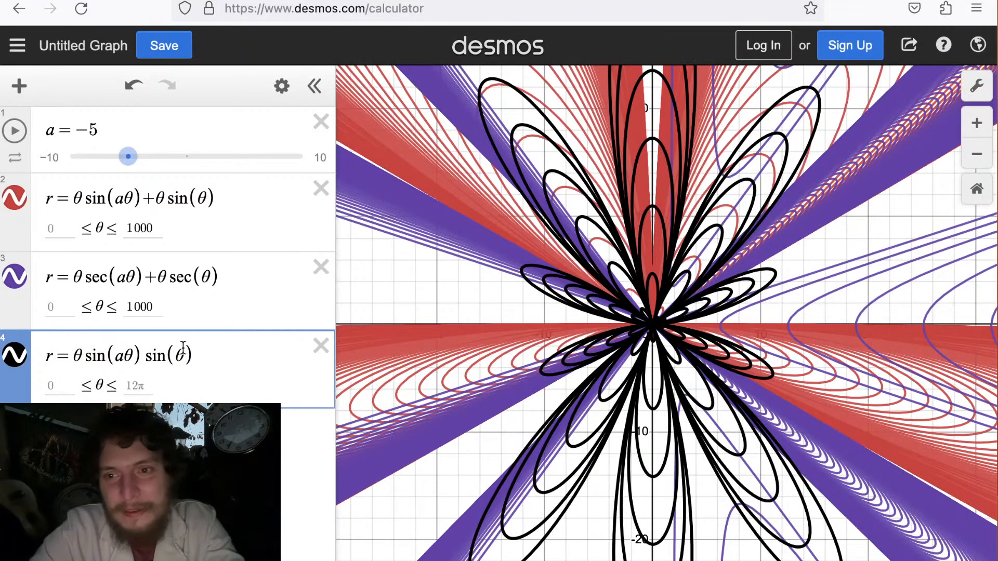
Copy the secant equation r = θ sec(aθ) + θ sec(θ) as the basis for a new expression below the sine product.
drag(231, 271, 39, 278)
key(super+c)
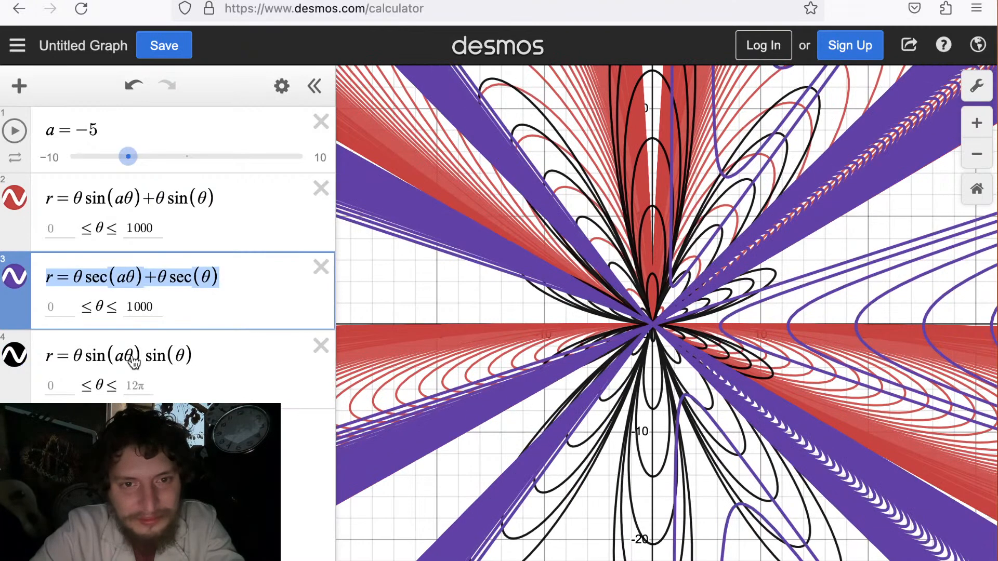
click(171, 436)
key(super+v)
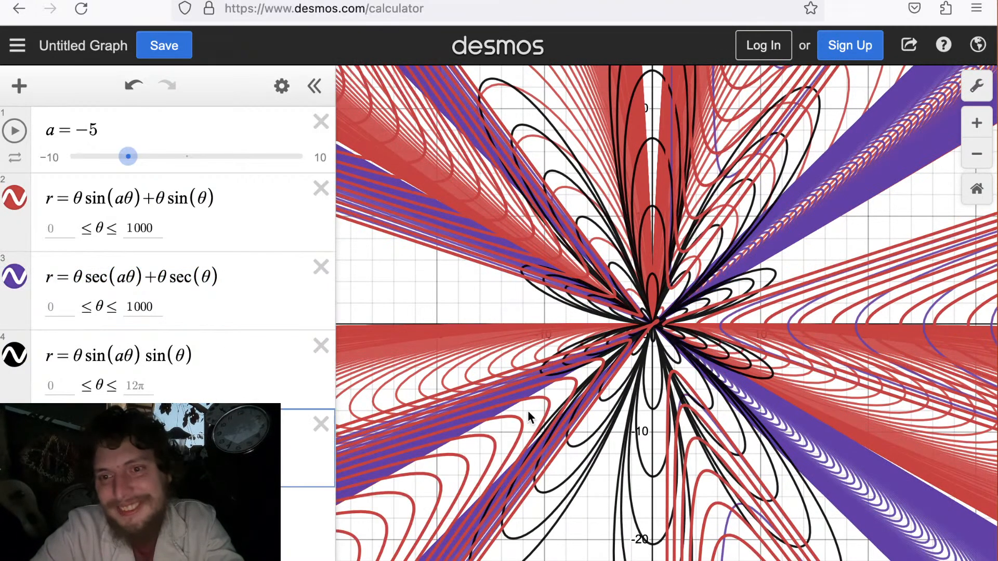
Set the upper θ limit to 100 for the newly added secant-based equation and to 1000 for the sine product.
scroll(528, 411, down, 3)
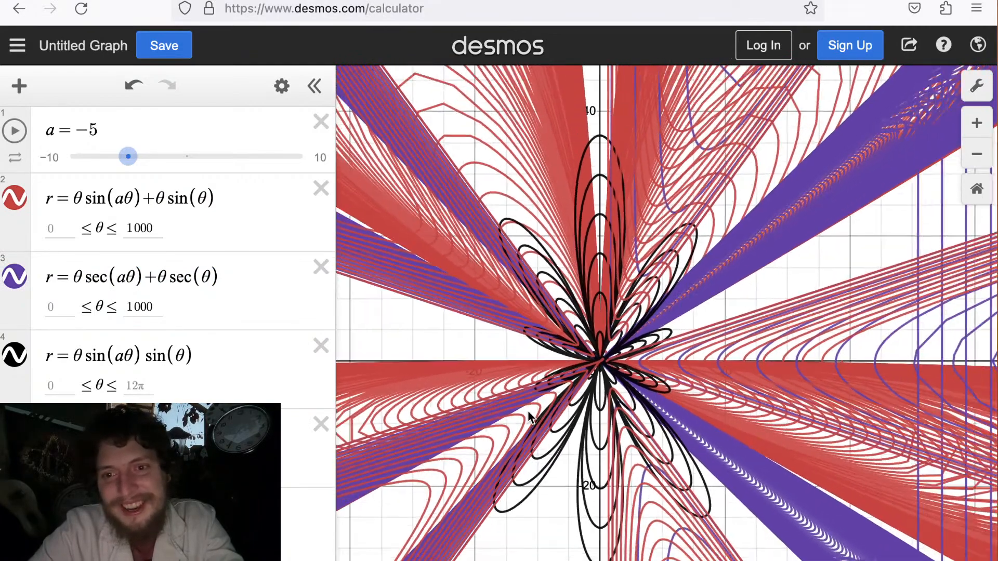
scroll(528, 411, down, 2)
drag(528, 412, 587, 382)
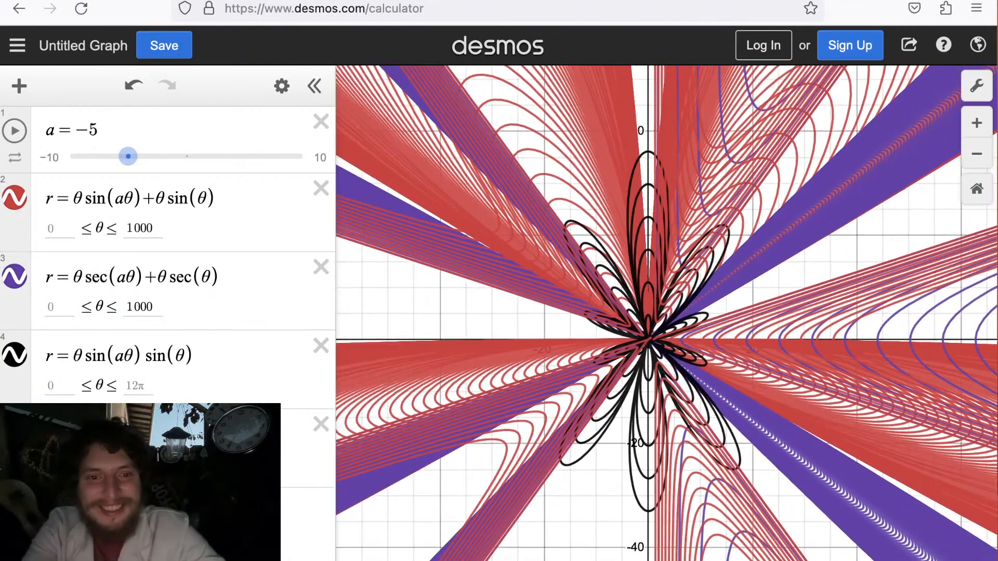
click(136, 464)
text(100)
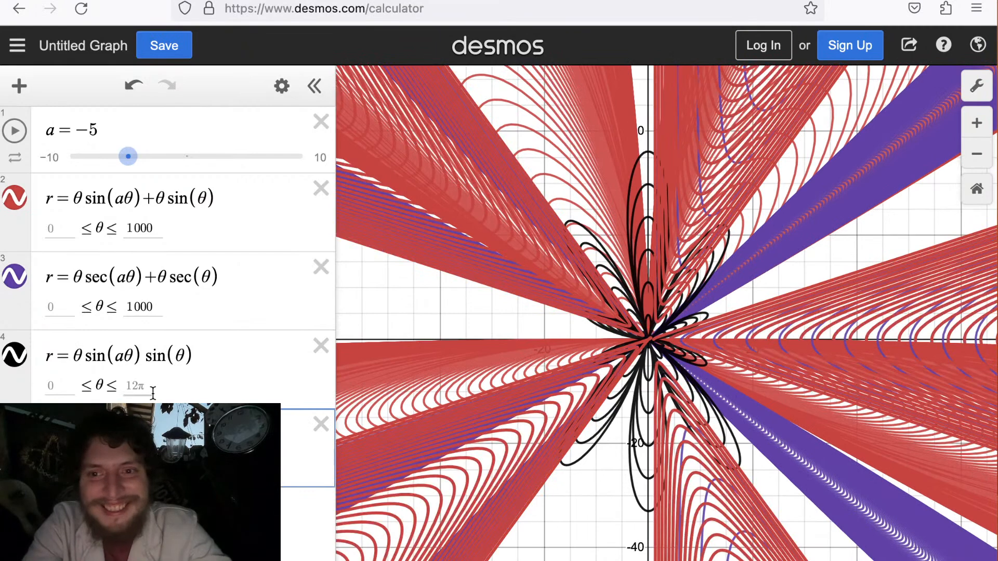
click(159, 377)
text(1000)
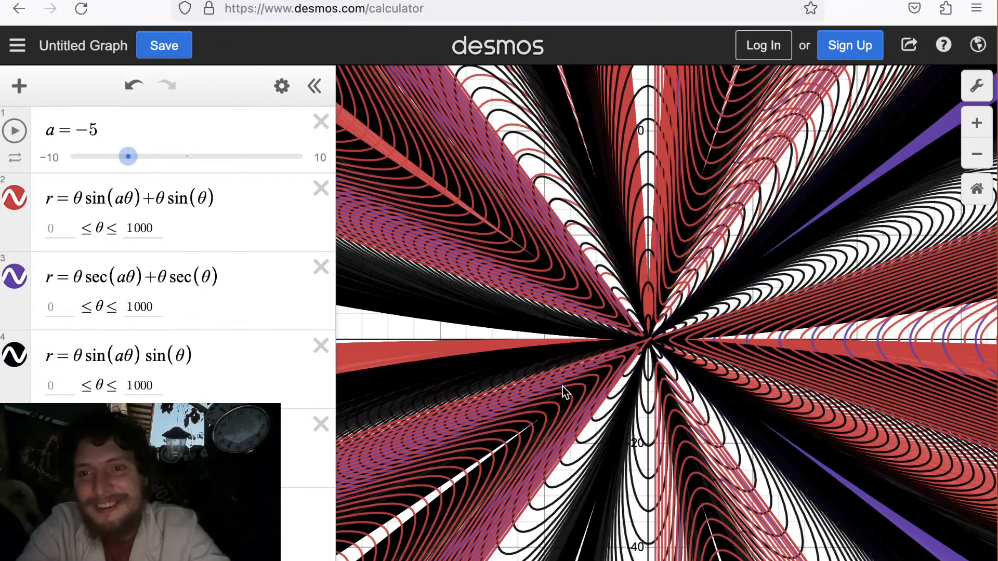
Narrow the expression list to widen the graph area and recentre the origin in it.
drag(590, 355, 603, 333)
scroll(603, 334, up, 2)
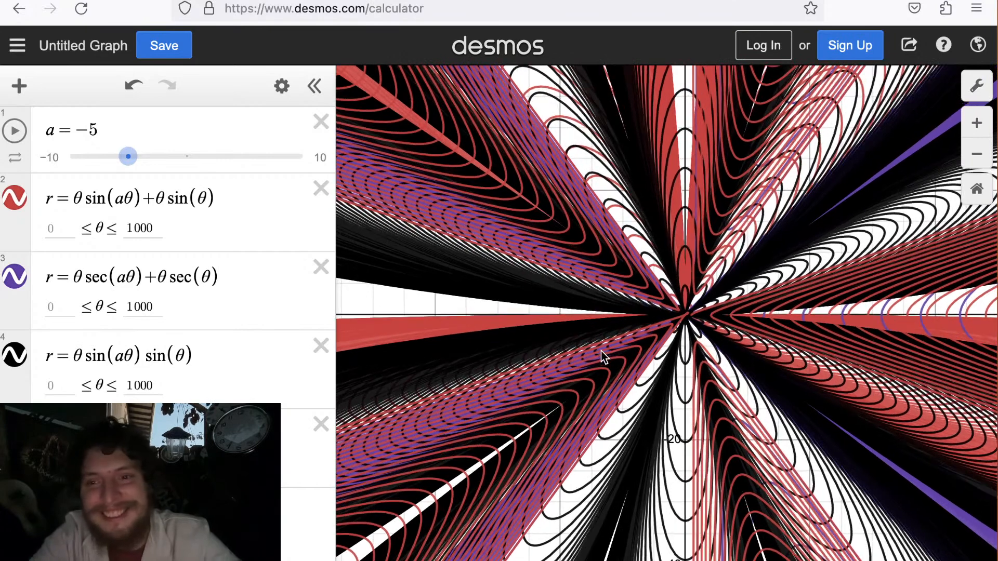
drag(305, 90, 268, 98)
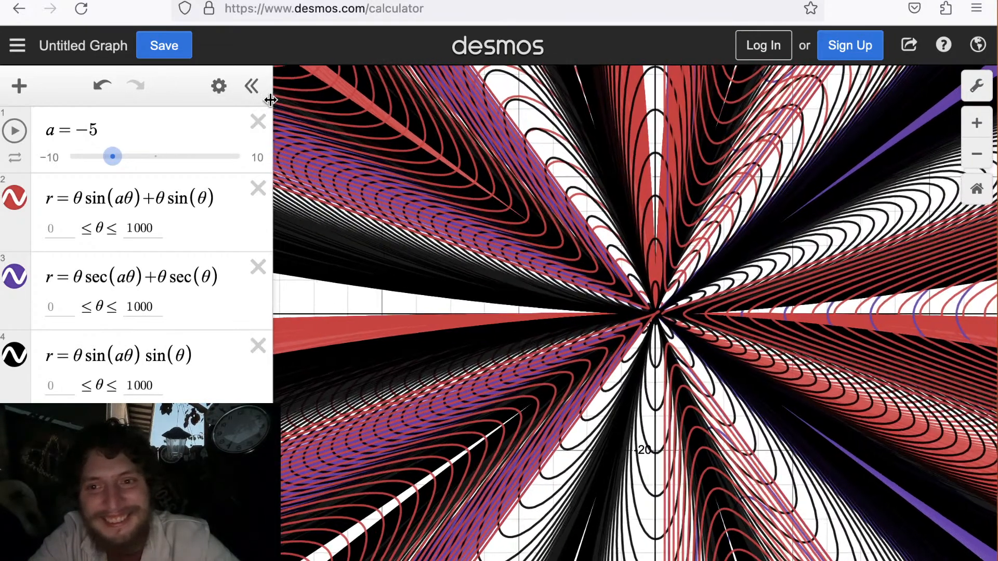
drag(654, 283, 621, 285)
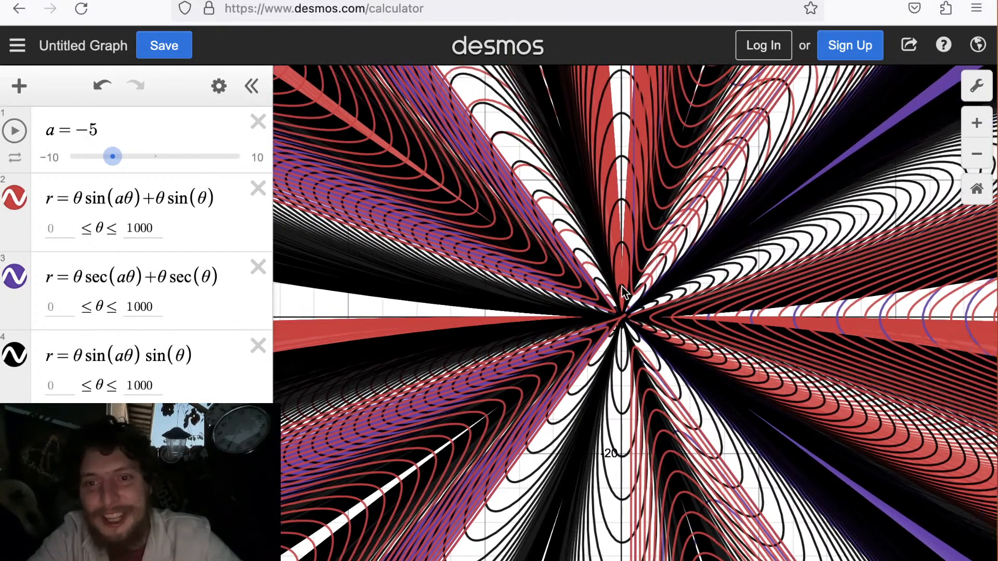
Inspect how the sine product's petals weave through the sine and secant curves close to the origin.
scroll(624, 311, up, 3)
scroll(635, 339, up, 4)
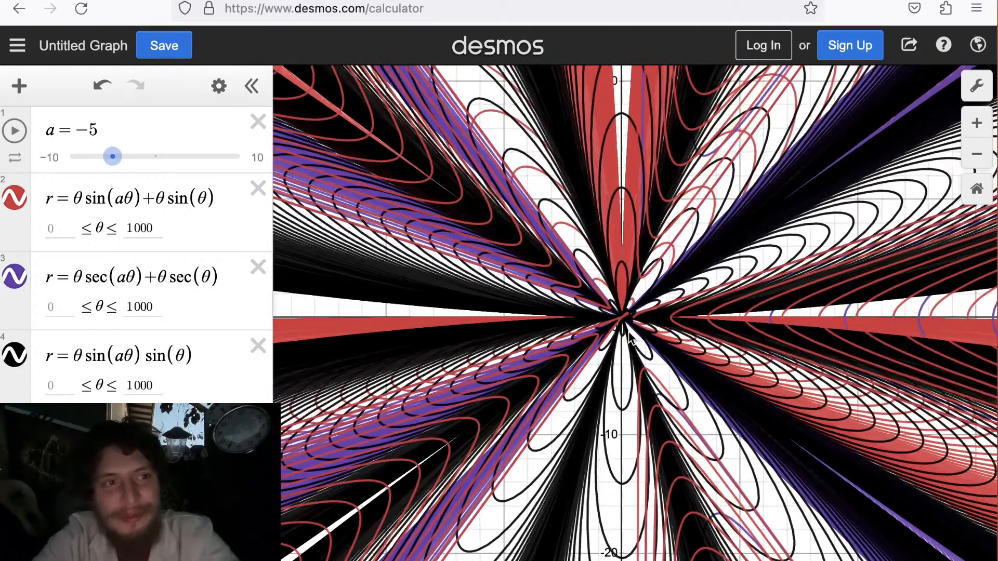
scroll(629, 332, up, 4)
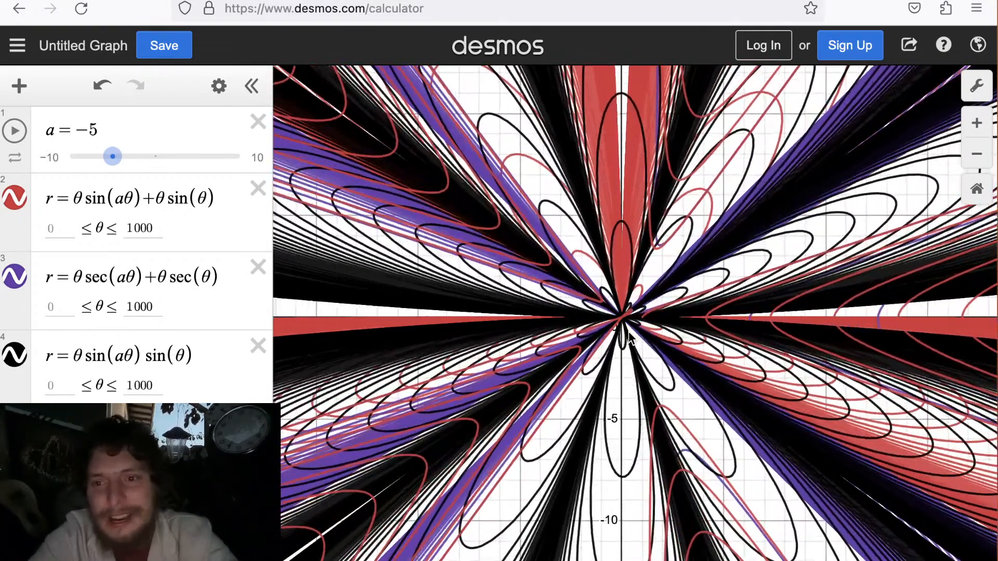
scroll(621, 315, up, 4)
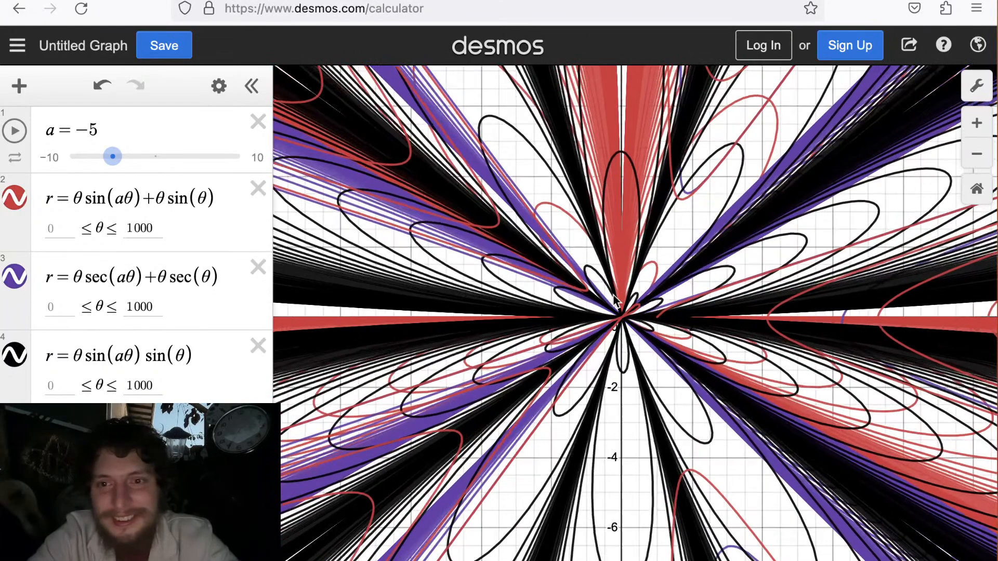
scroll(615, 299, down, 4)
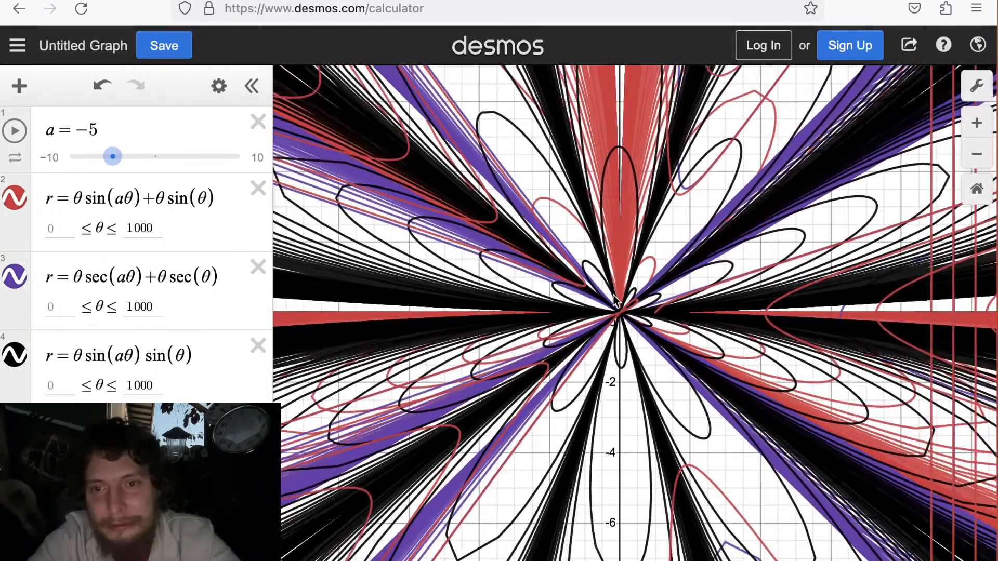
scroll(615, 300, down, 4)
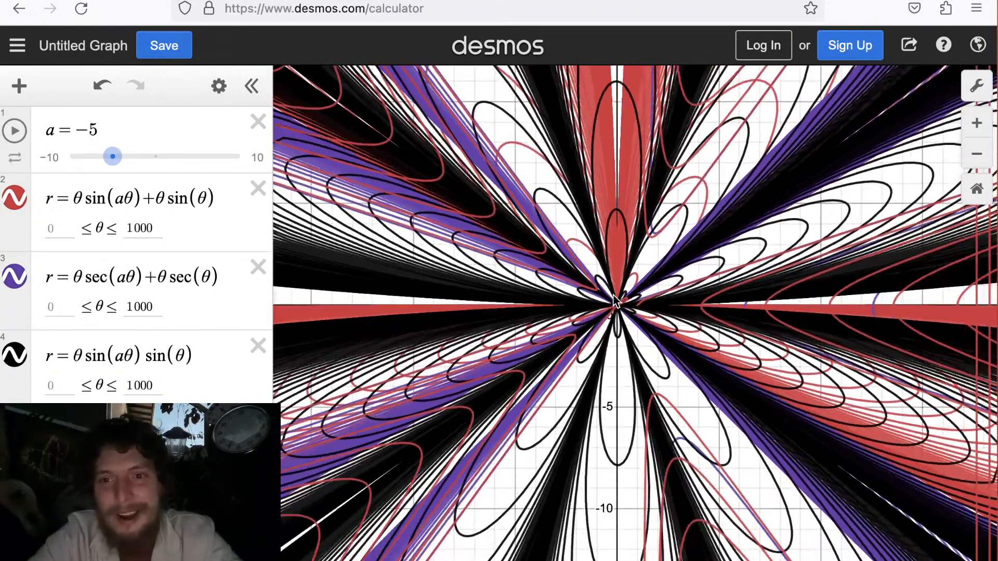
scroll(614, 301, down, 4)
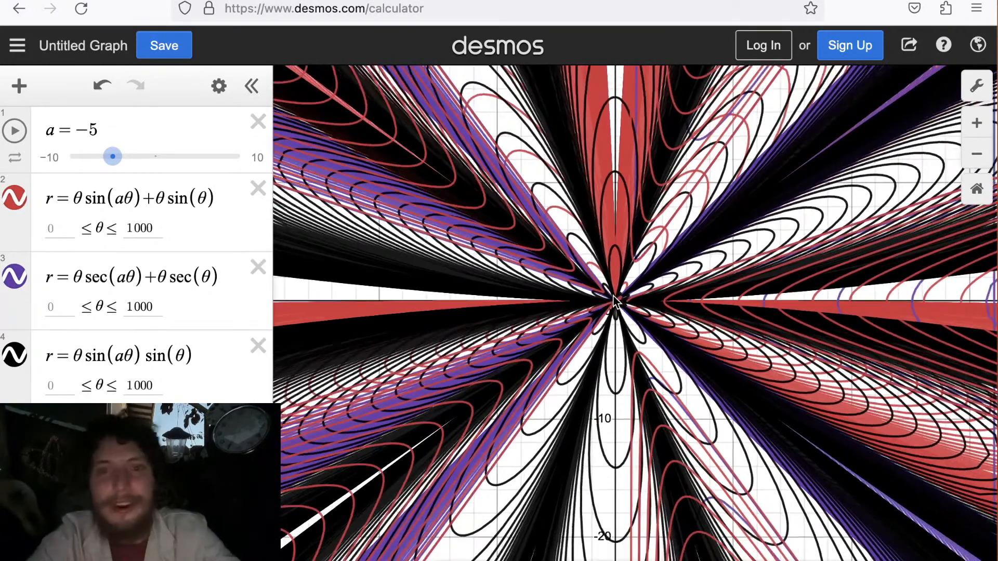
scroll(613, 300, down, 4)
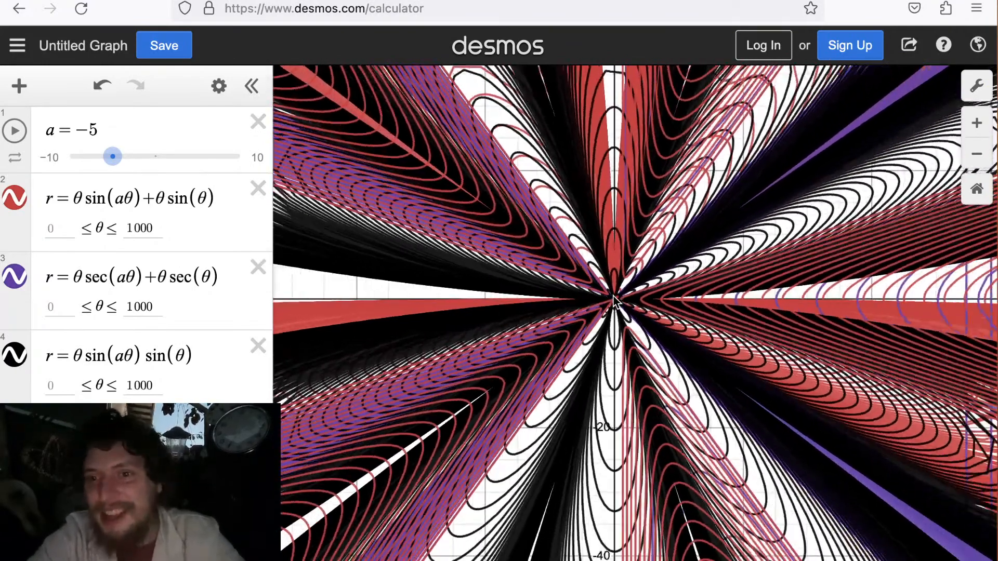
Examine the overlapping product and sum curves at wider scales, out to about 300 units from the origin.
scroll(614, 300, down, 4)
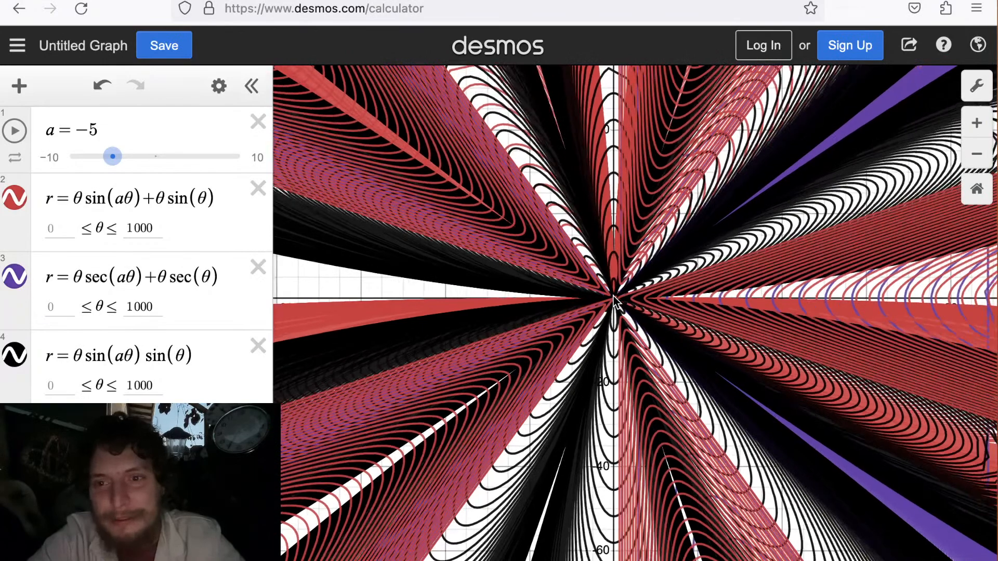
scroll(672, 551, down, 2)
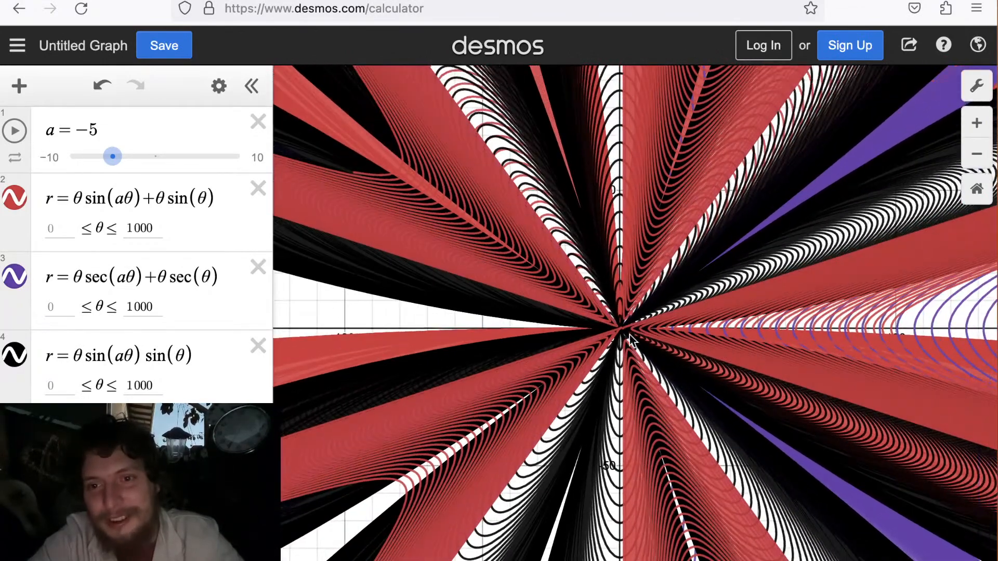
scroll(620, 327, down, 4)
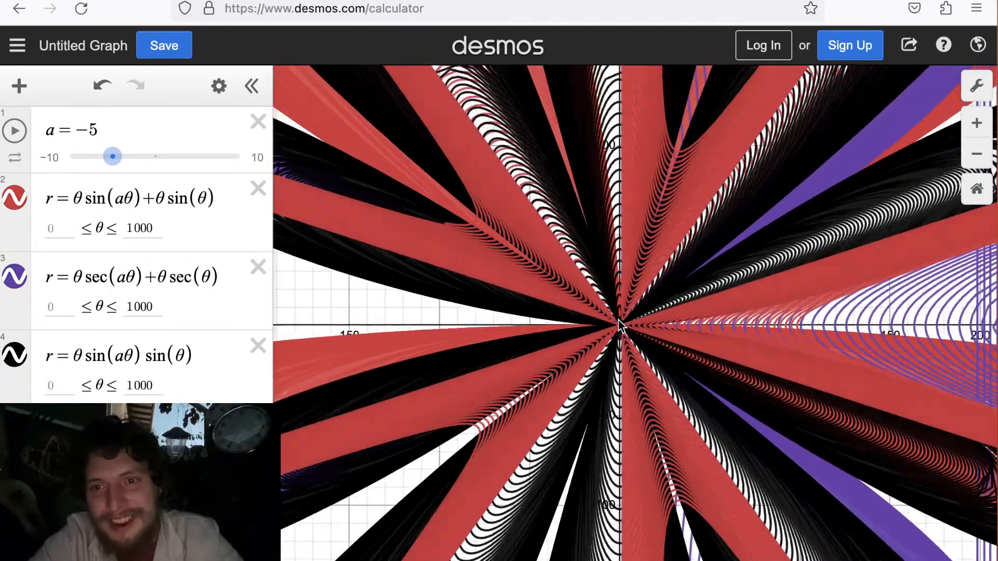
scroll(620, 326, down, 3)
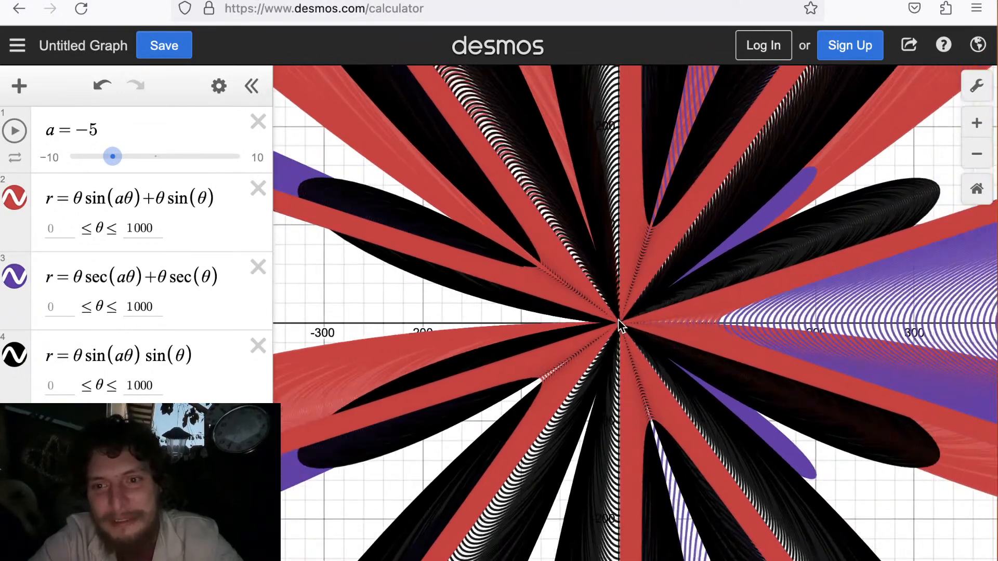
scroll(620, 326, down, 1)
scroll(619, 322, up, 5)
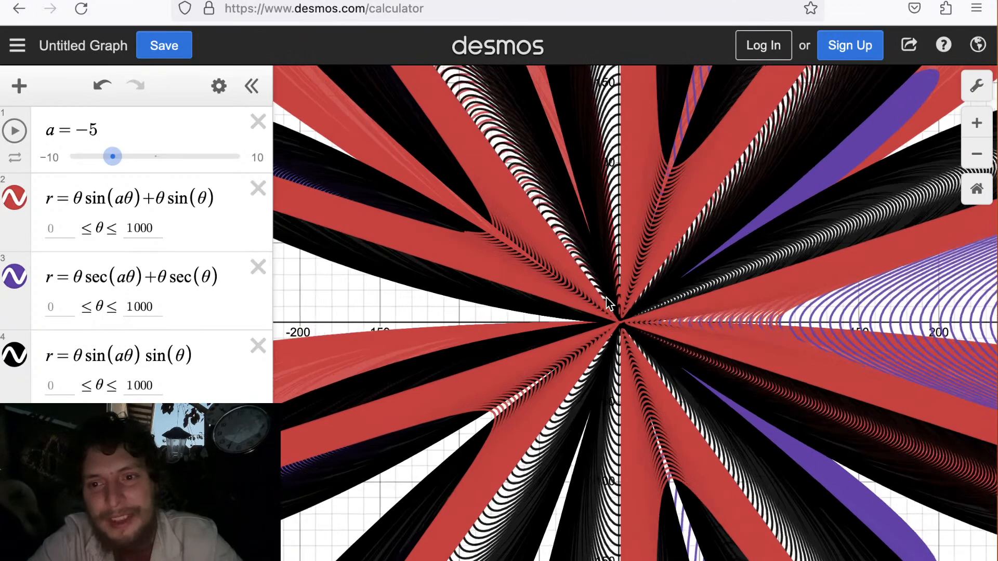
scroll(606, 298, up, 3)
scroll(596, 245, up, 1)
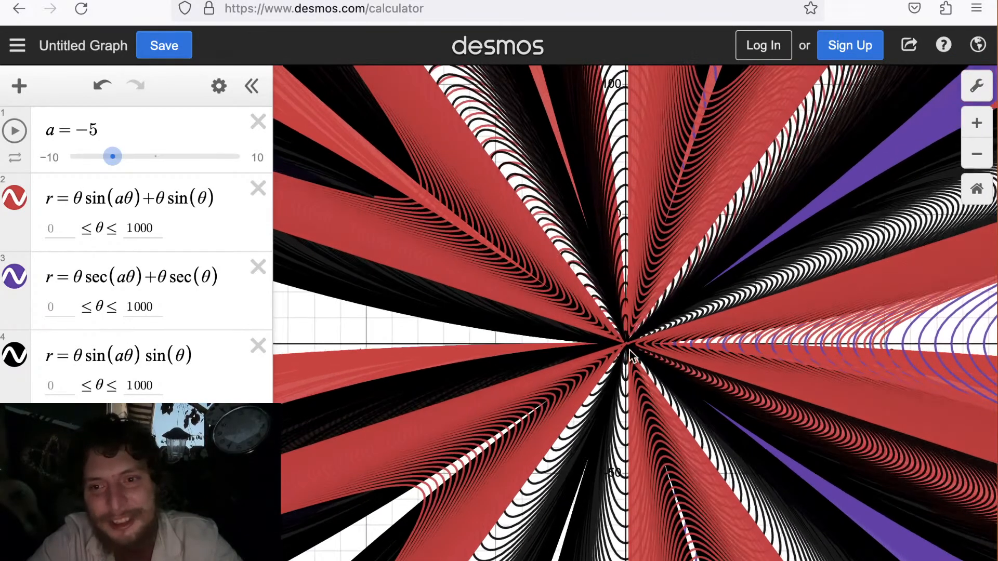
drag(629, 350, 618, 282)
scroll(613, 248, up, 2)
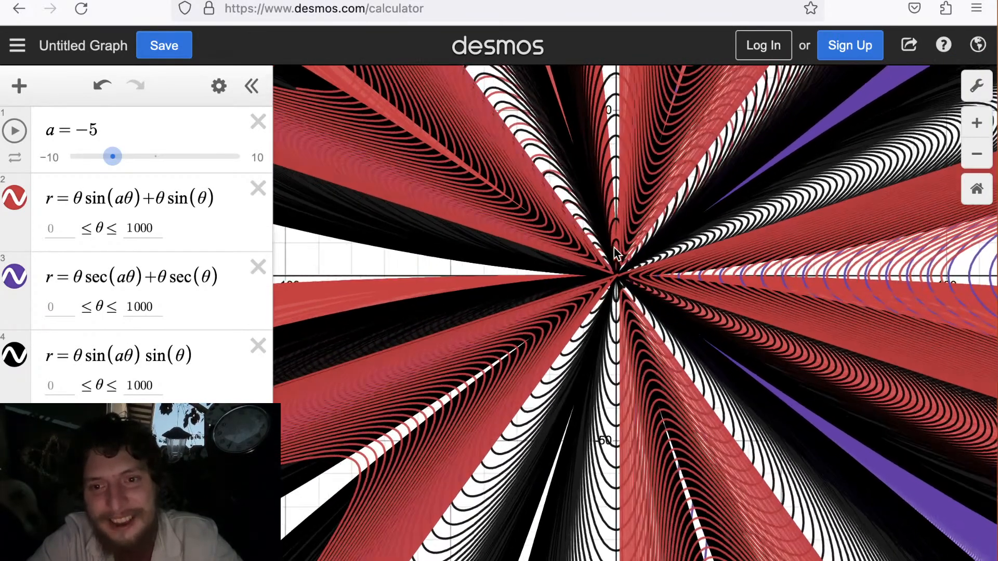
scroll(621, 426, down, 2)
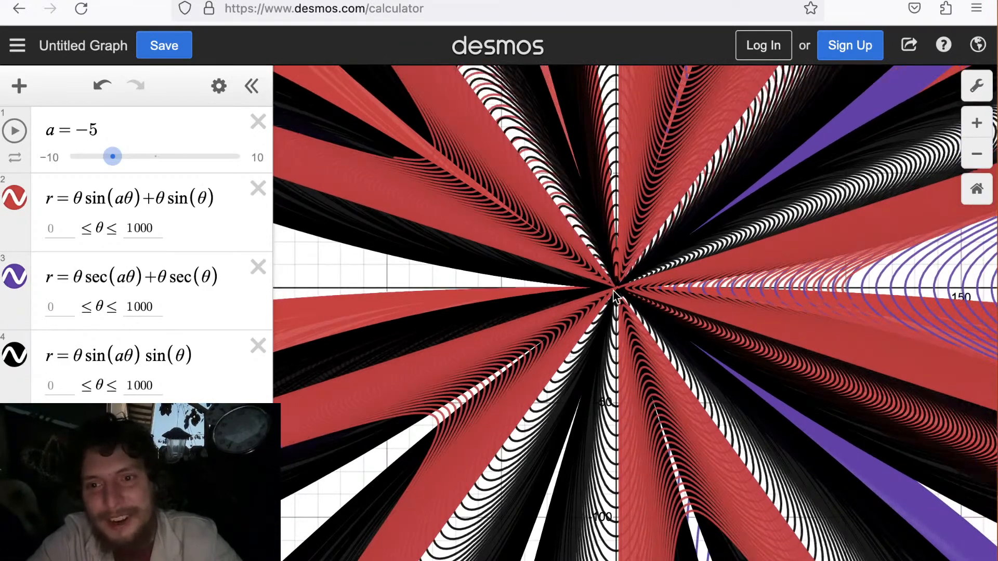
scroll(610, 385, down, 3)
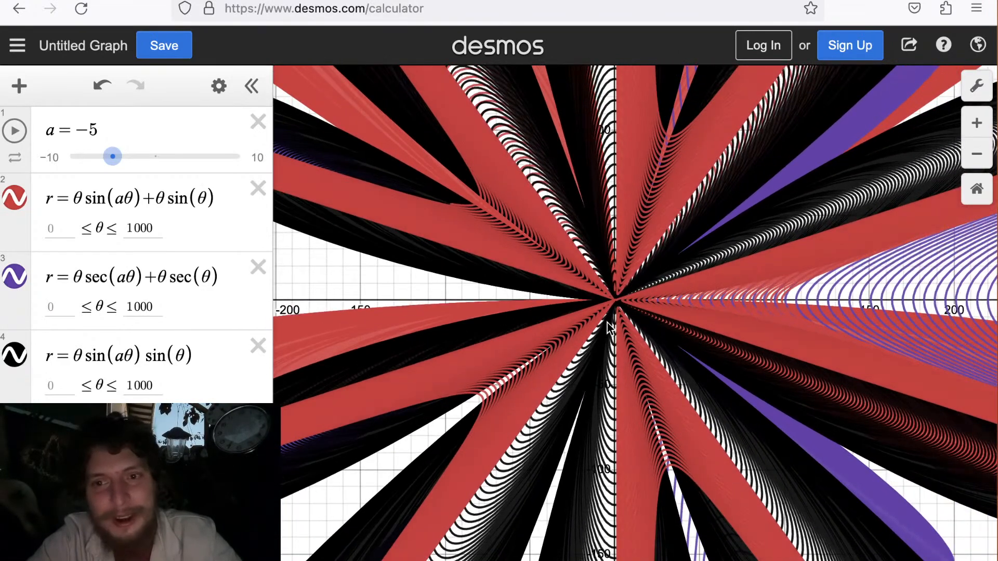
Vary the shared coefficient a around -5 and set it to -5.1.
drag(606, 320, 605, 333)
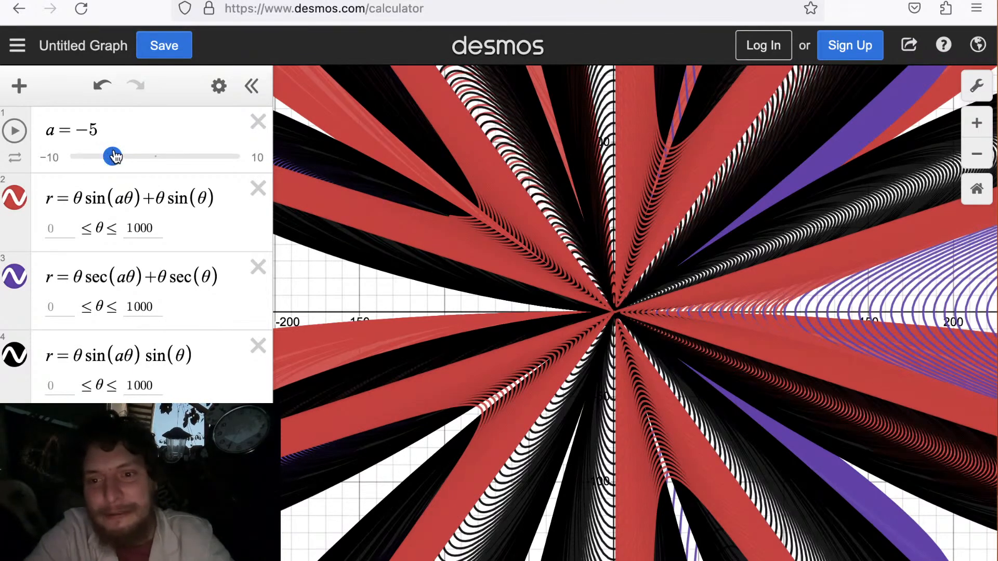
drag(112, 157, 111, 157)
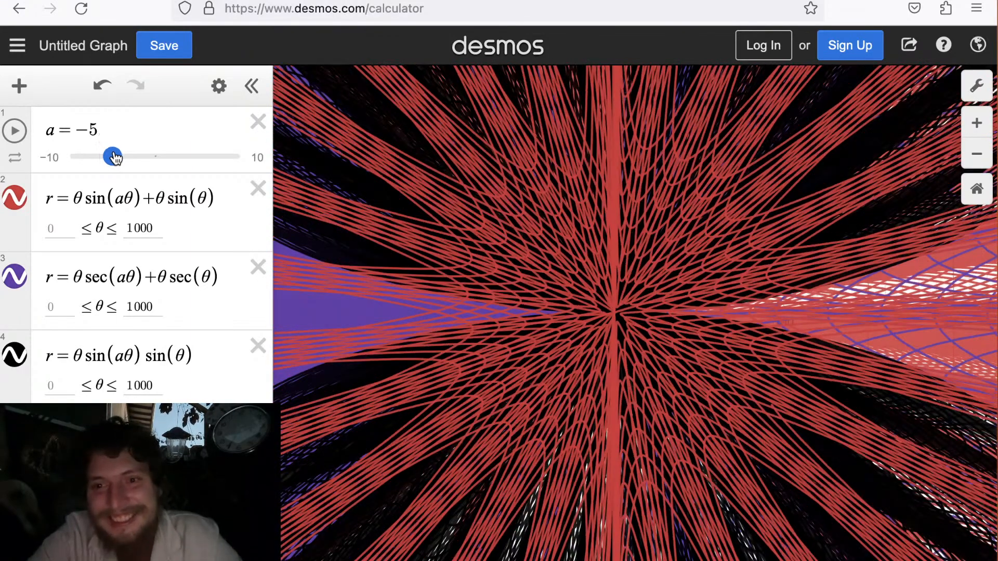
drag(114, 157, 115, 158)
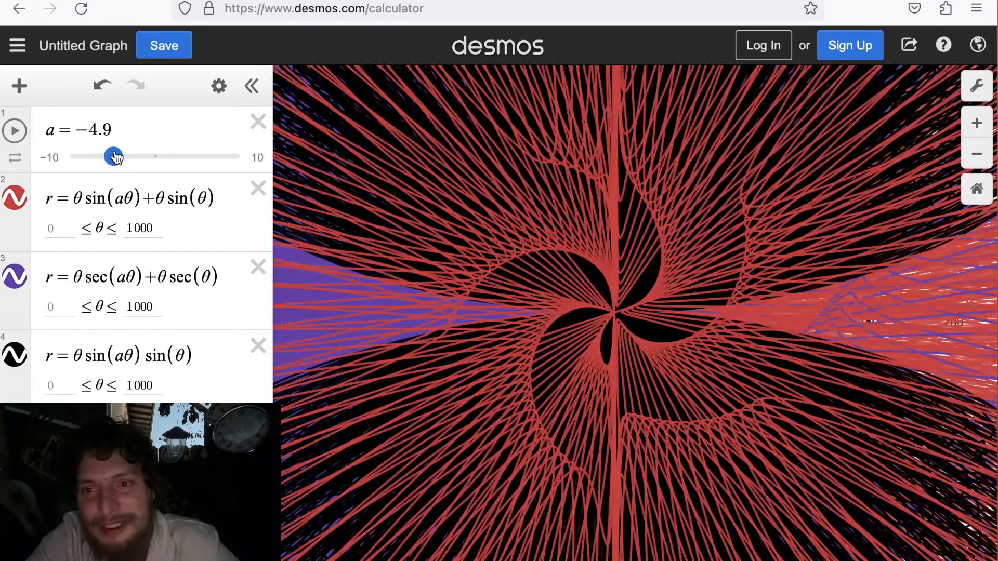
drag(114, 158, 113, 157)
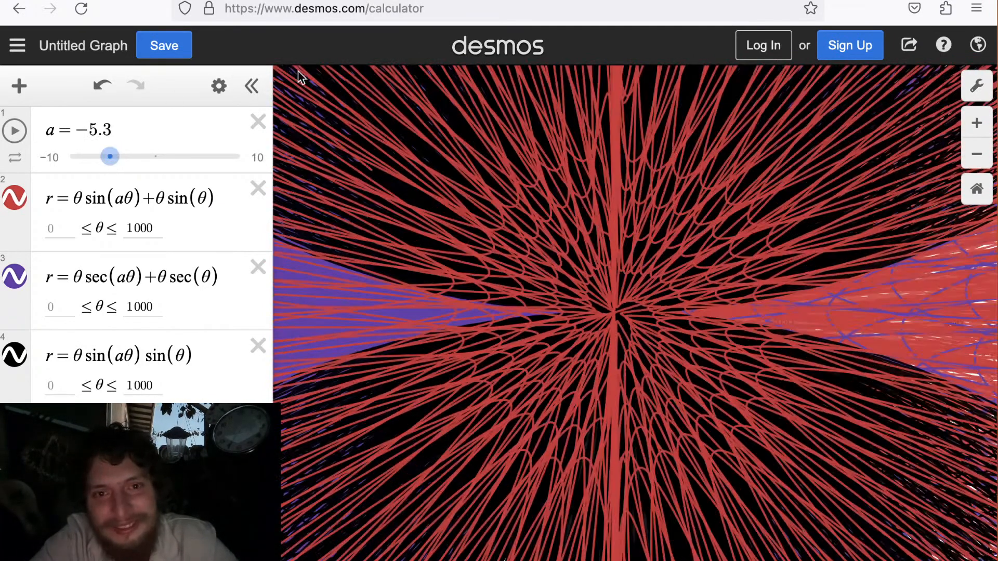
Resize the expression list to a slightly narrower width and recentre the origin in the graph area.
drag(271, 83, 539, 93)
drag(454, 108, 456, 108)
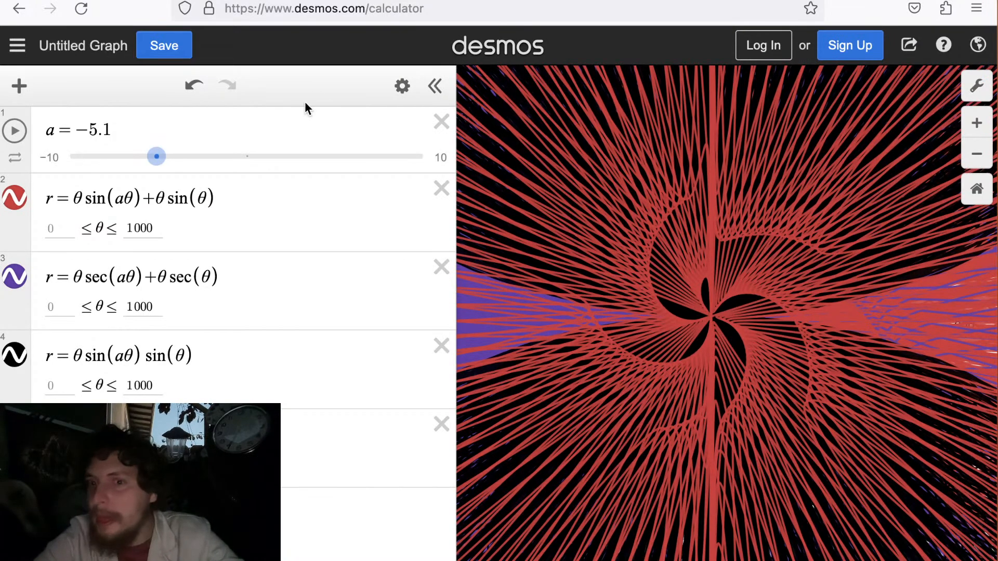
drag(305, 102, 248, 119)
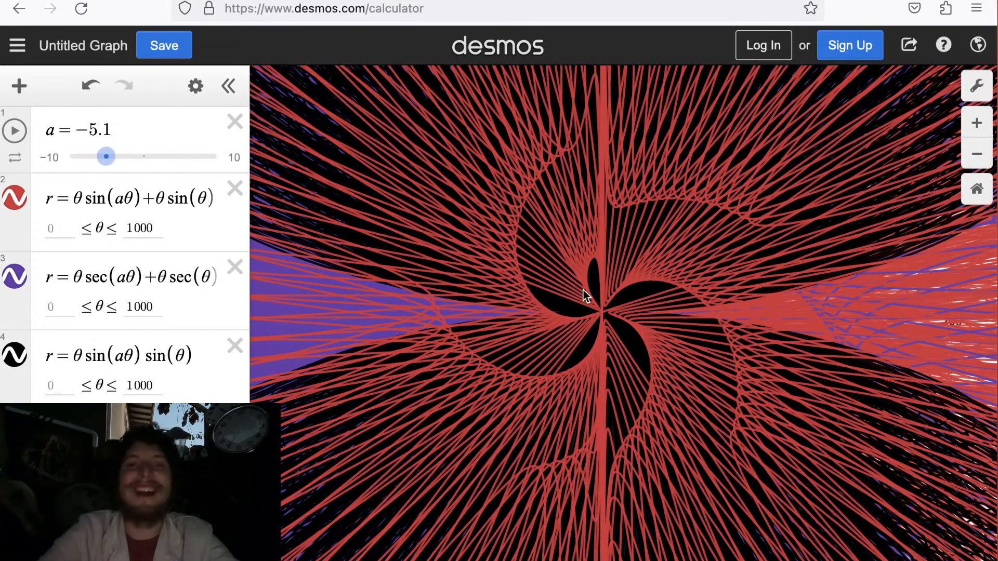
drag(583, 290, 625, 303)
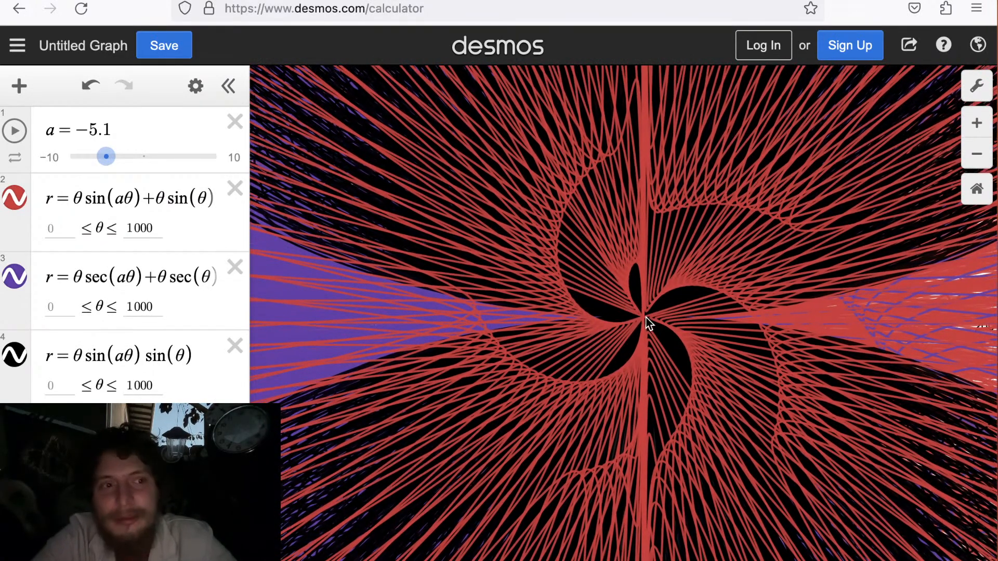
Inspect the swirling sine-sum petals and the dense core of overlapping curves at ever closer range around the origin.
scroll(646, 324, up, 5)
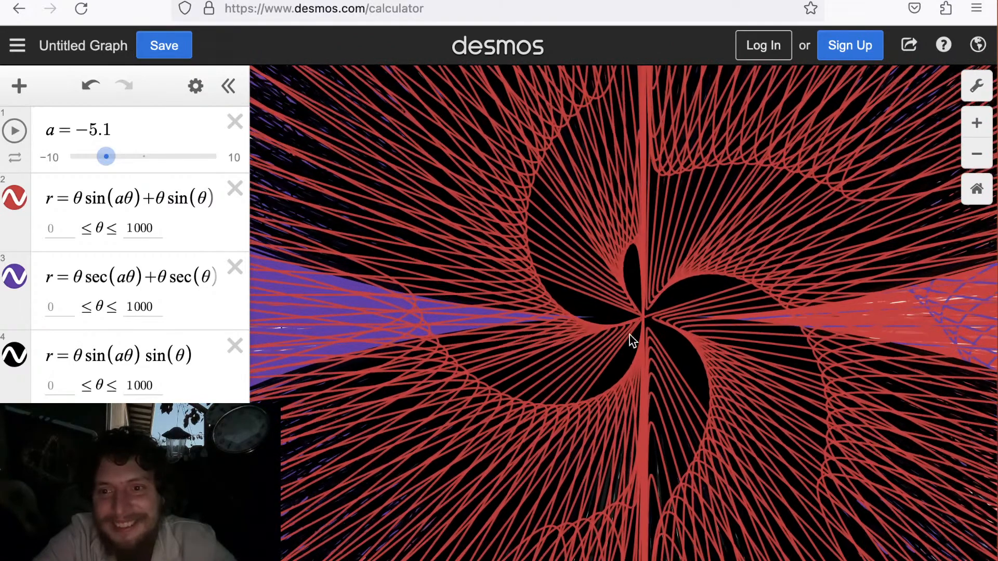
scroll(629, 303, up, 3)
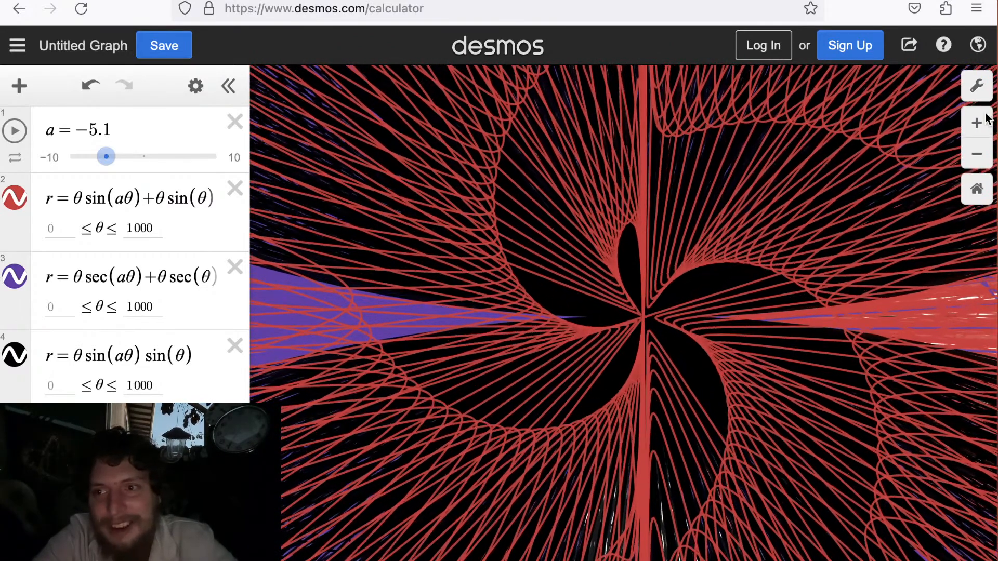
scroll(641, 315, up, 4)
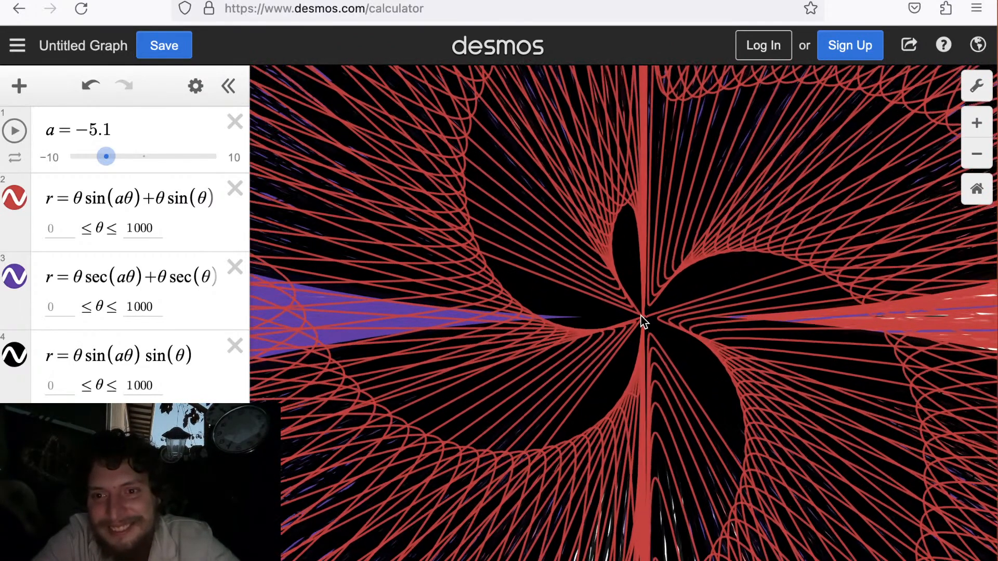
scroll(641, 315, up, 4)
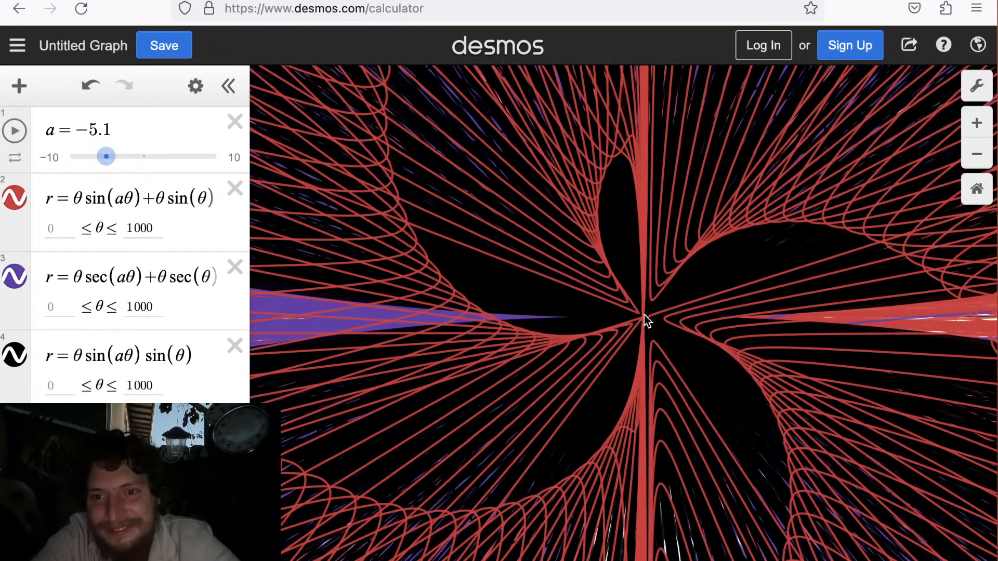
scroll(644, 314, up, 4)
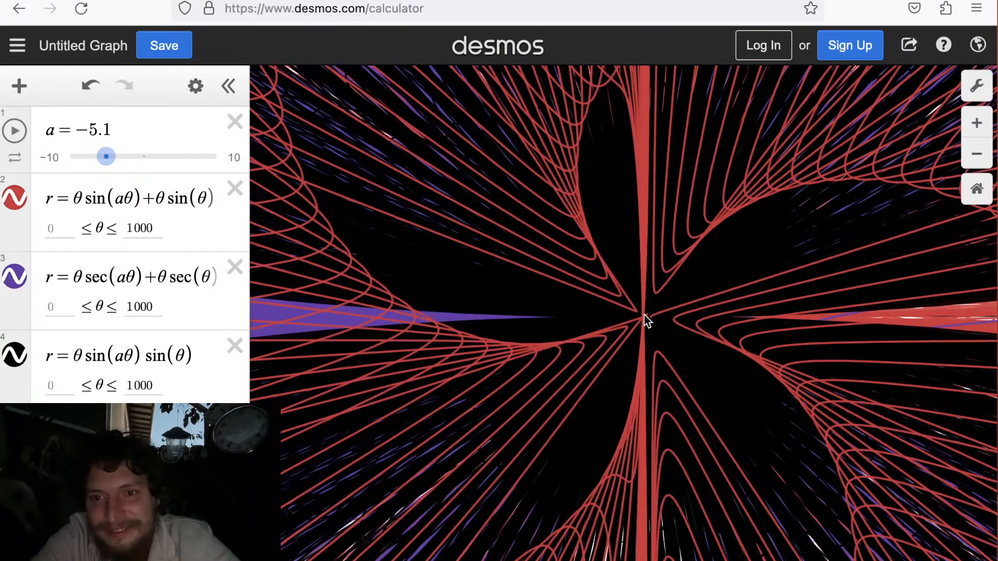
scroll(644, 315, up, 4)
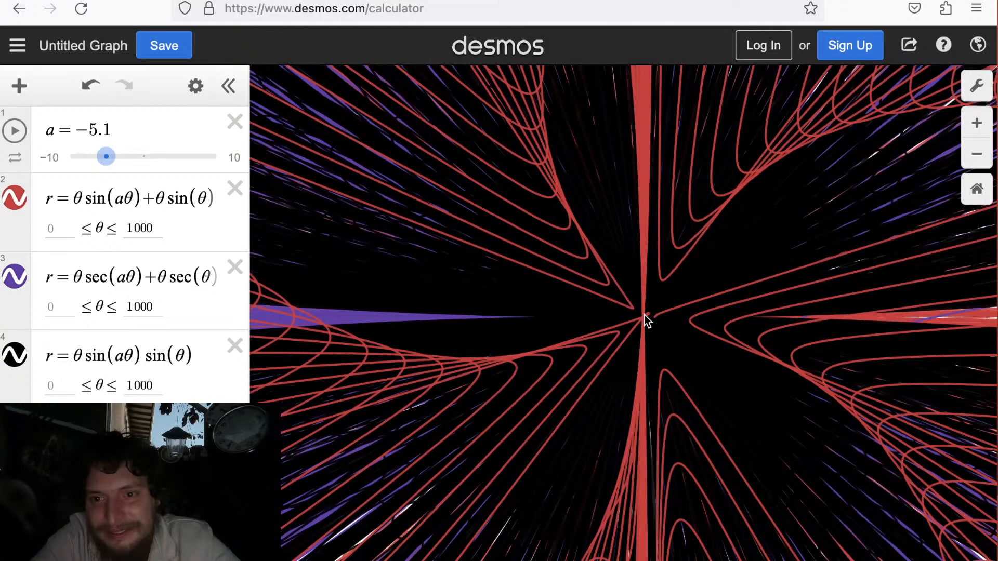
scroll(644, 315, up, 3)
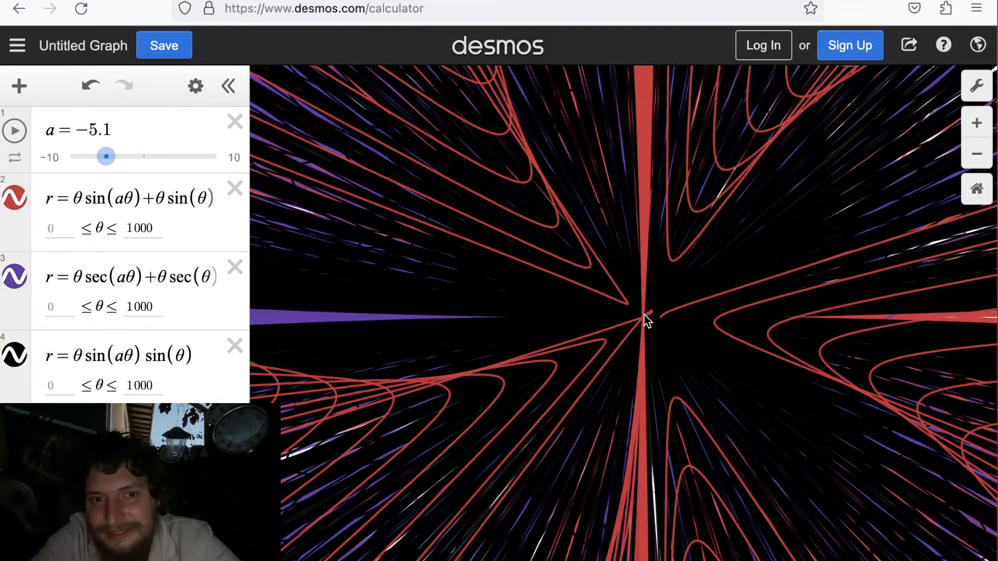
scroll(644, 315, up, 3)
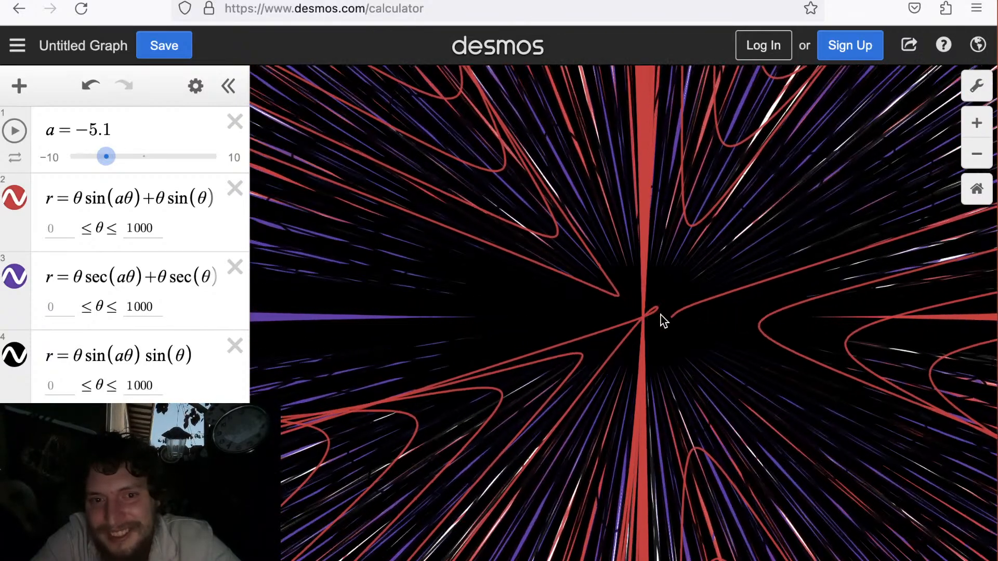
scroll(668, 315, up, 2)
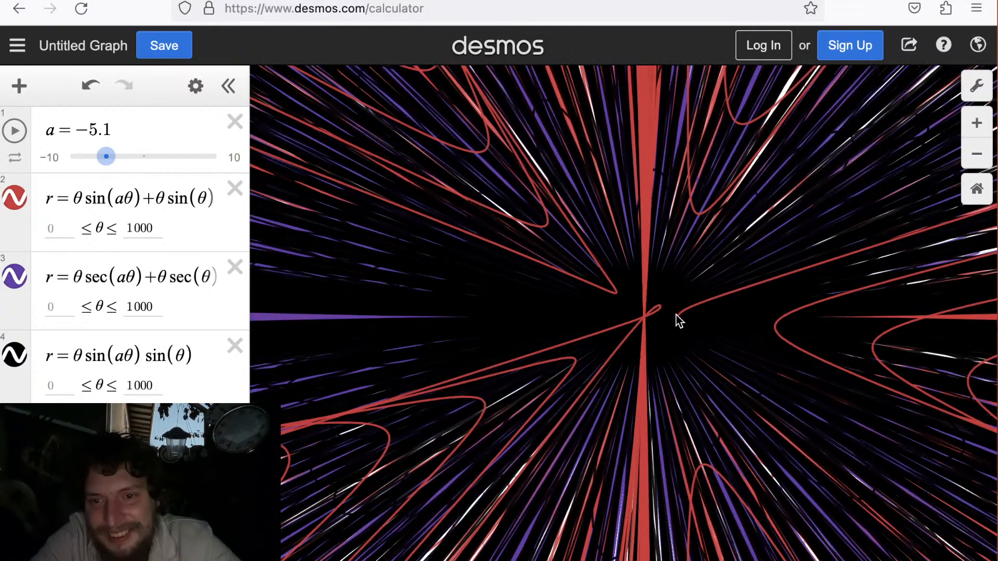
scroll(623, 315, up, 3)
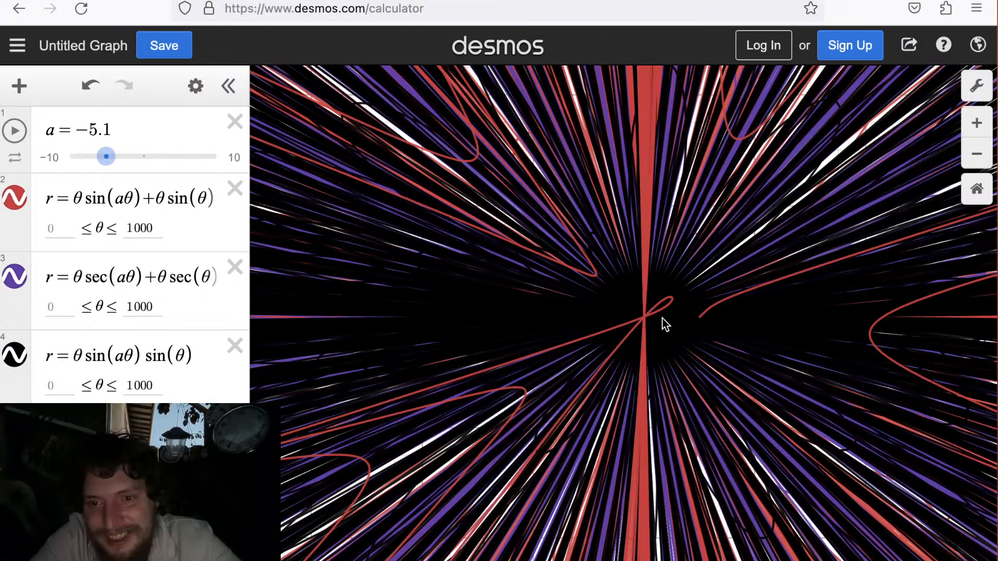
scroll(661, 318, up, 2)
scroll(634, 305, up, 3)
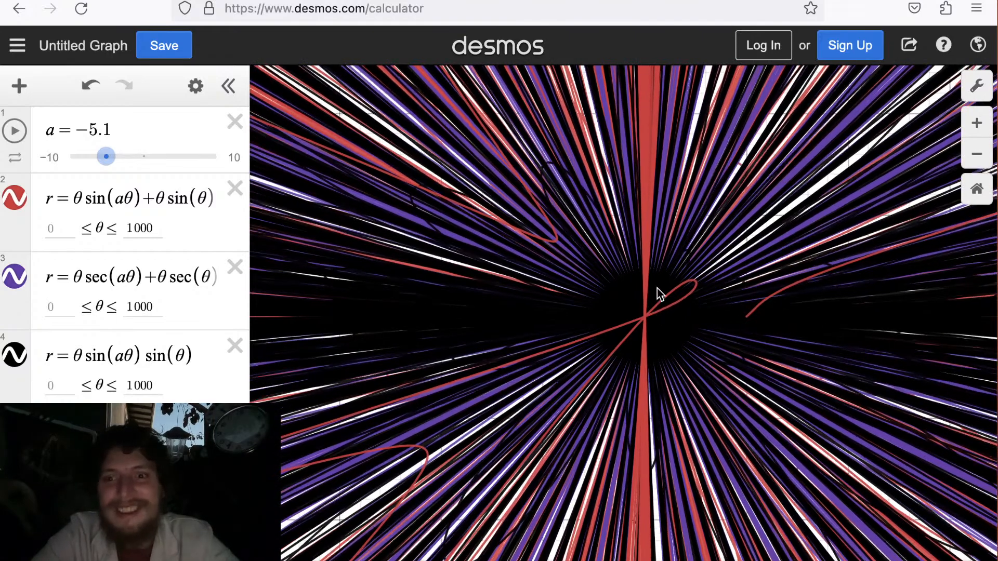
scroll(657, 288, up, 2)
scroll(657, 288, up, 3)
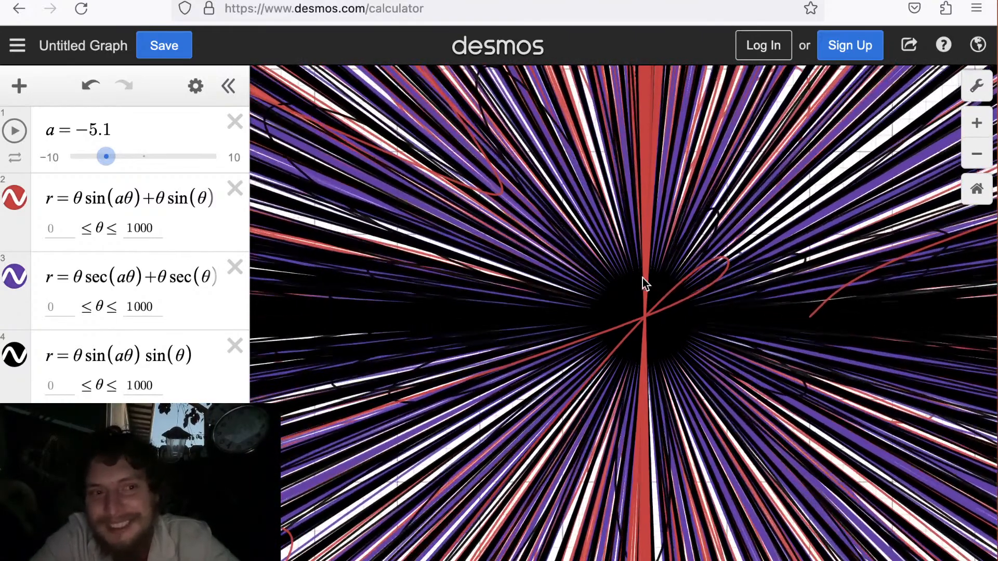
scroll(643, 276, up, 3)
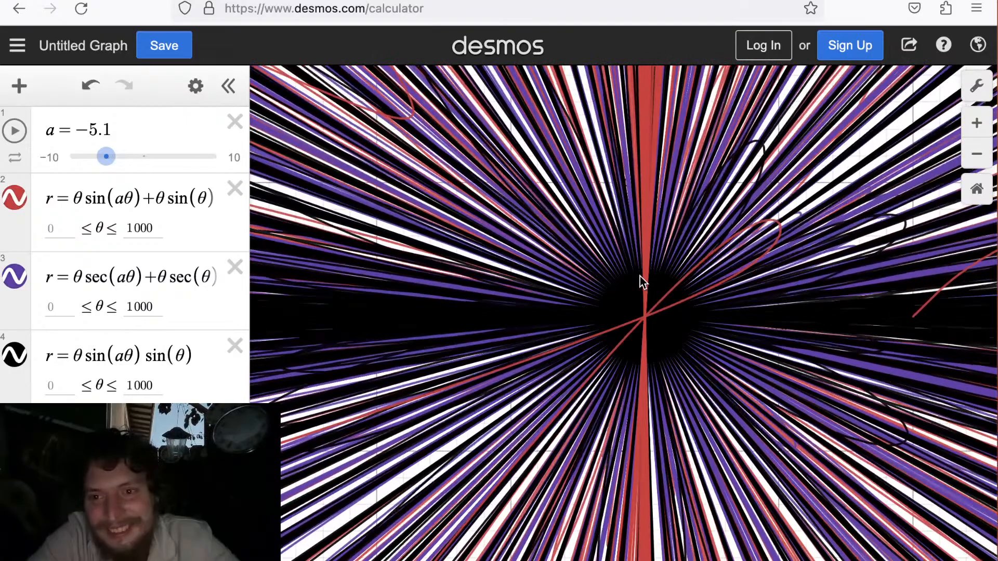
scroll(633, 261, up, 3)
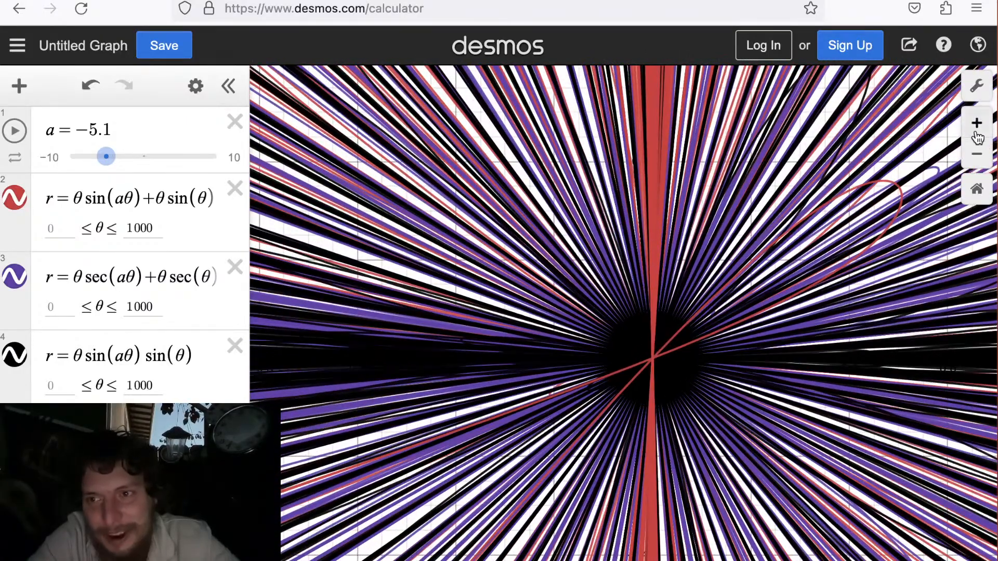
click(976, 134)
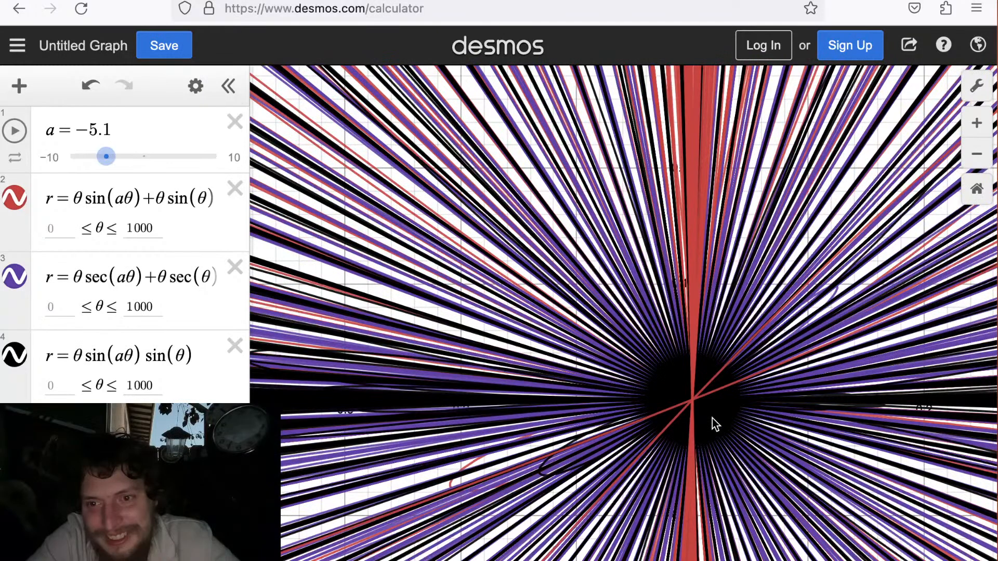
drag(712, 417, 684, 312)
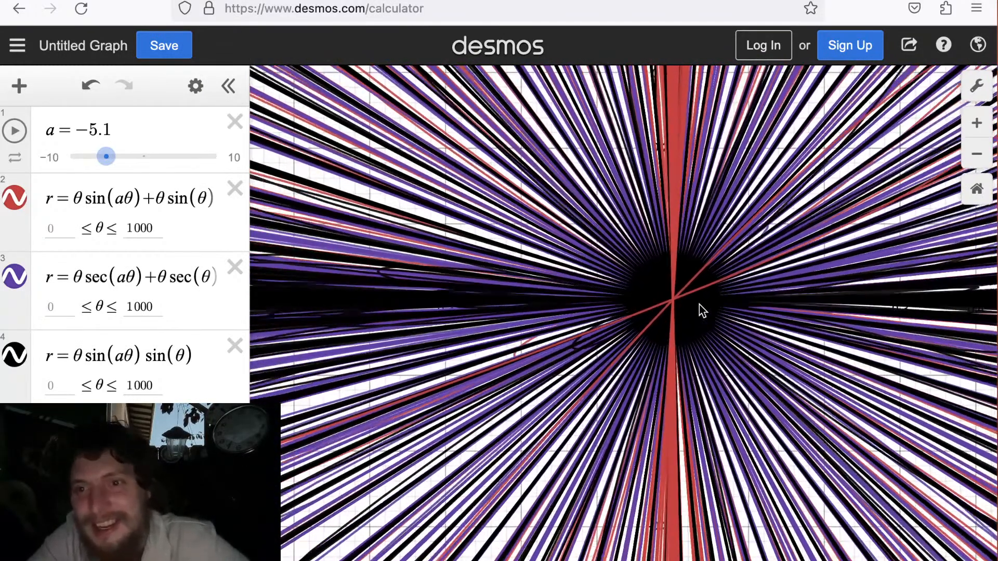
Examine the red sine-sum curve's small central loop and surrounding petals at gradually wider scales.
scroll(694, 311, down, 5)
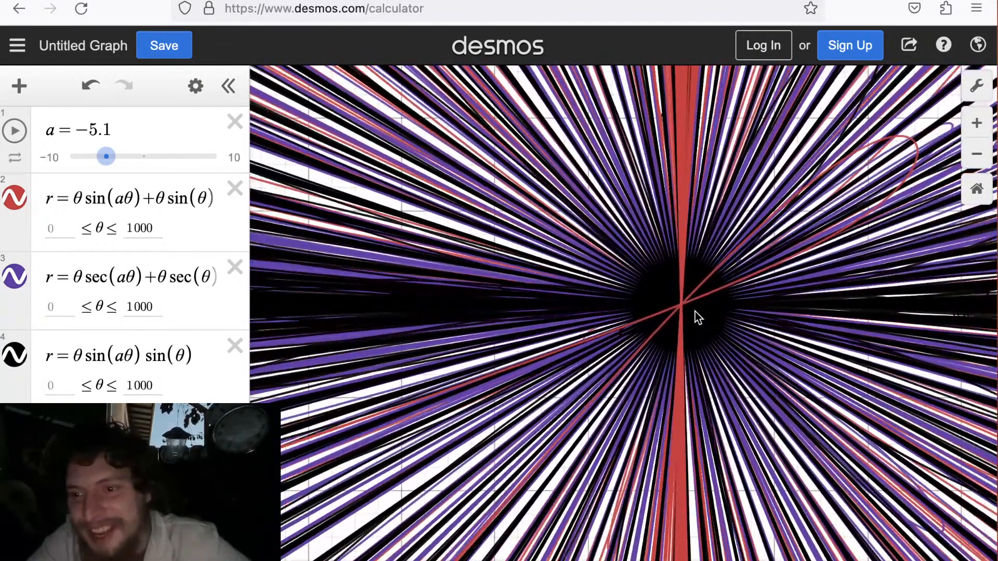
scroll(691, 363, down, 3)
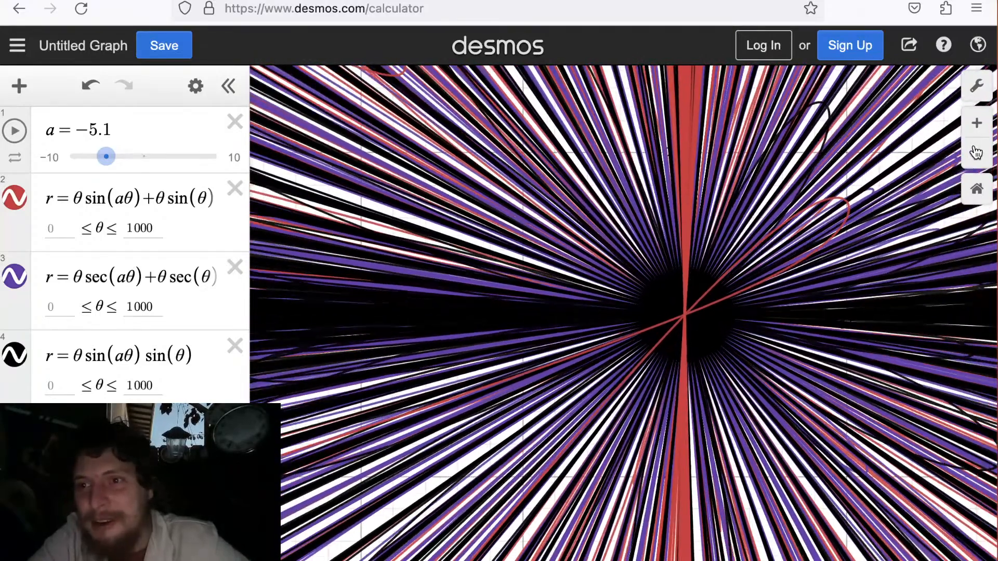
click(976, 152)
click(975, 152)
click(975, 152)
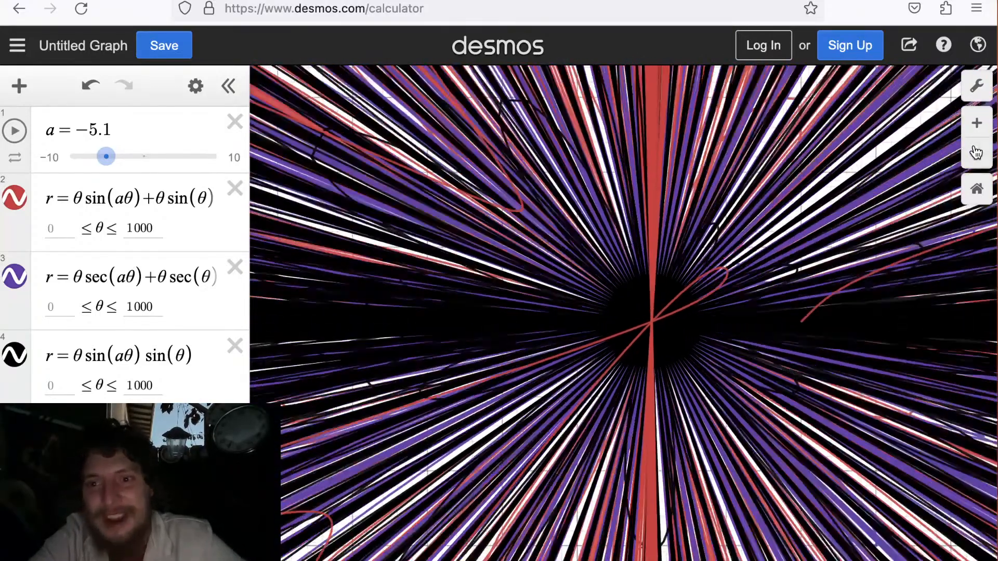
click(975, 152)
click(976, 152)
click(976, 152)
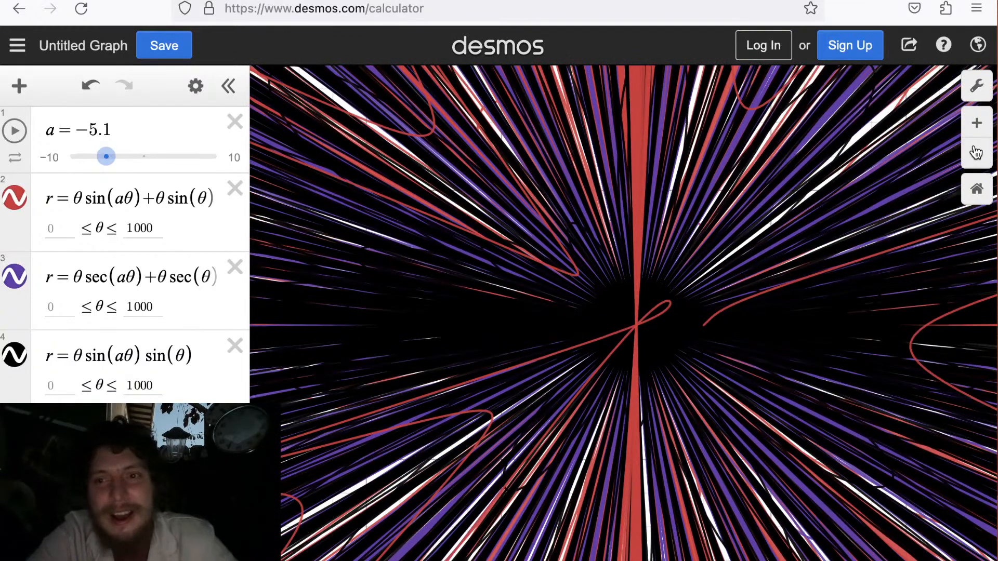
click(975, 152)
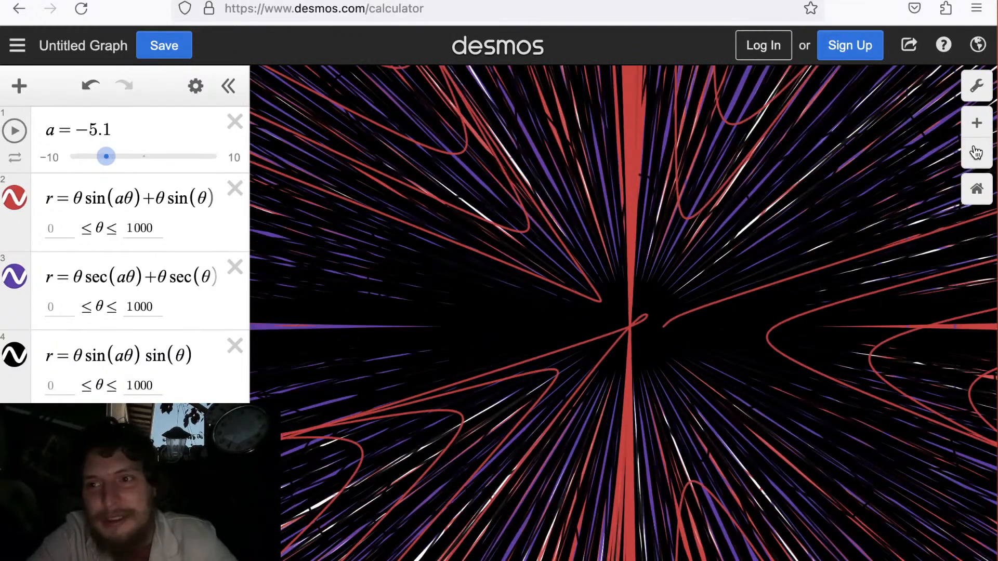
Remove the leading θ factor from the black sine product equation, leaving r = sin(aθ) sin(θ), and inspect its shape at the origin.
click(86, 356)
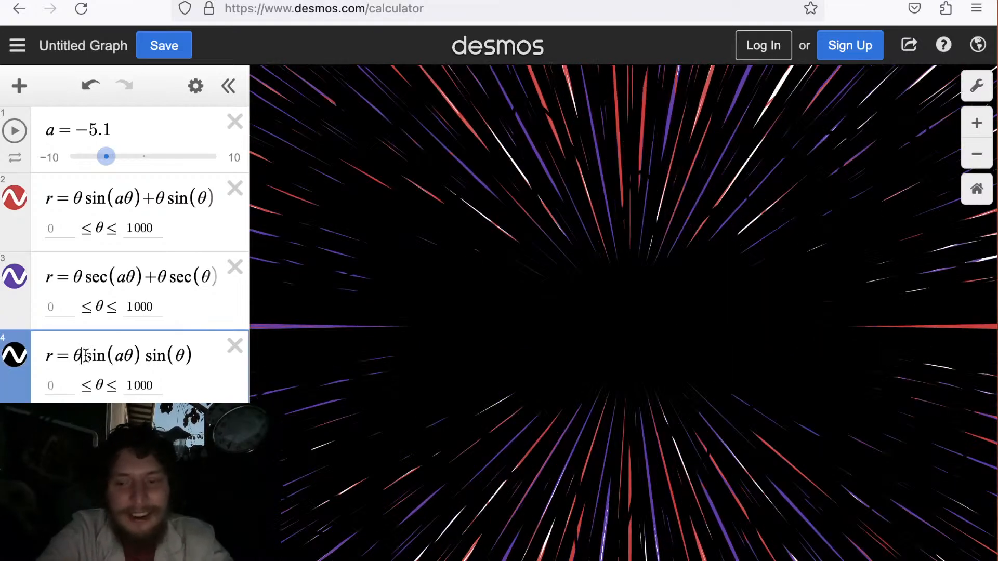
key(BackSpace)
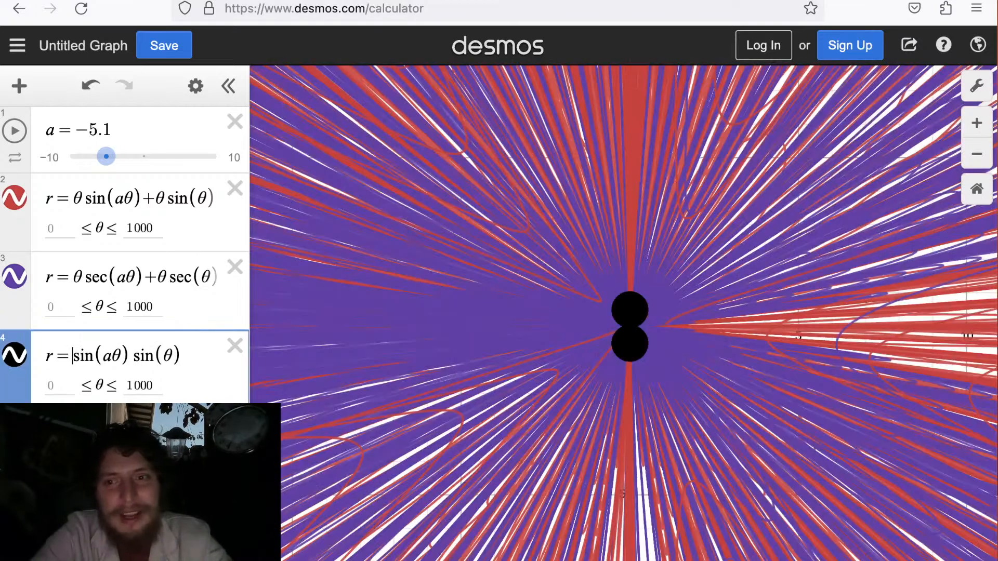
click(661, 265)
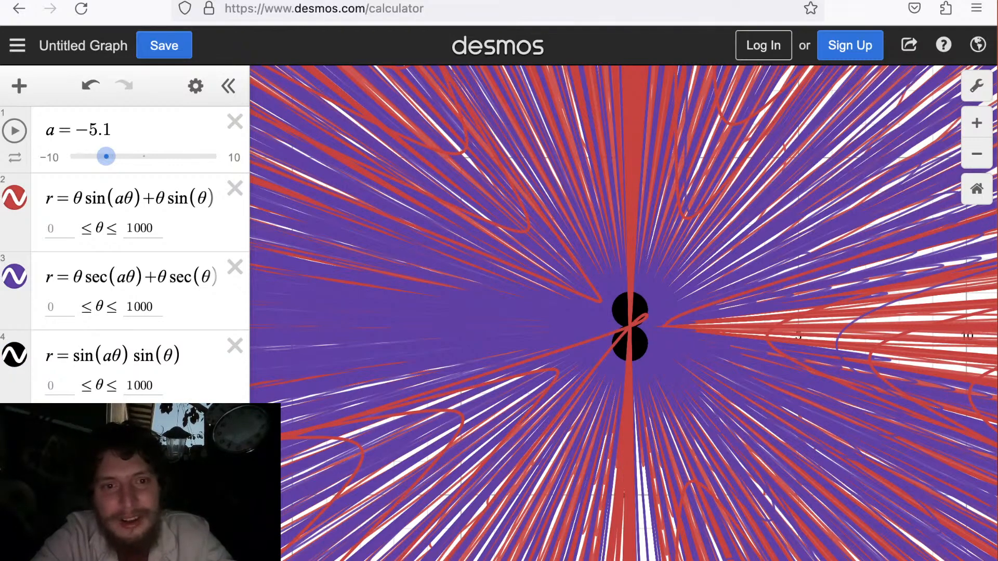
scroll(644, 315, up, 3)
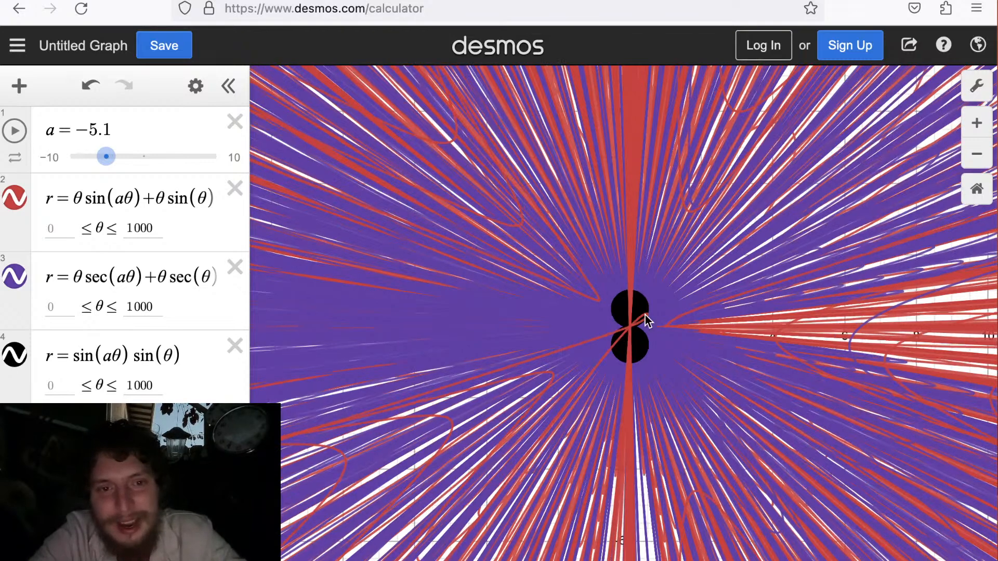
scroll(644, 315, up, 2)
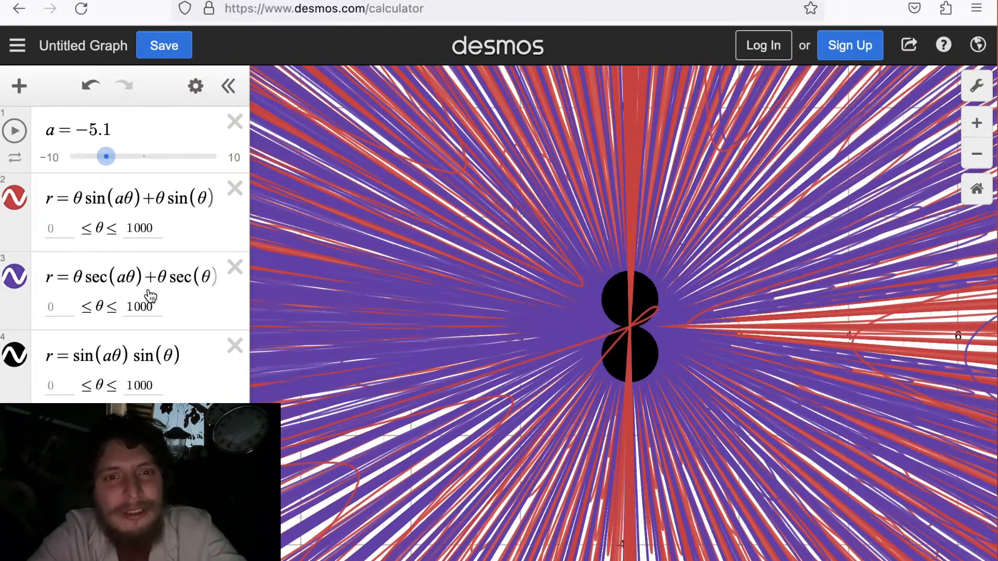
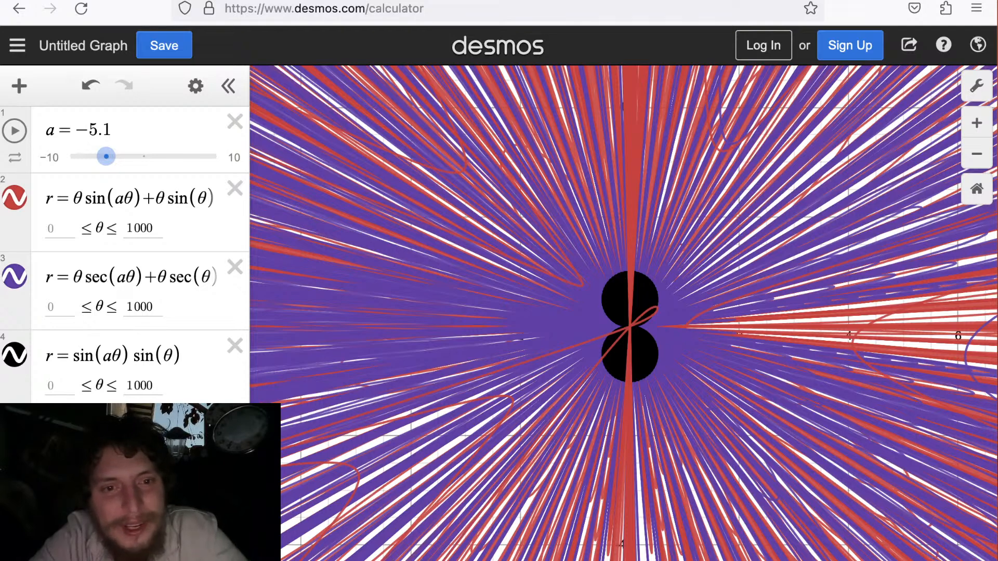
scroll(125, 255, down, 1)
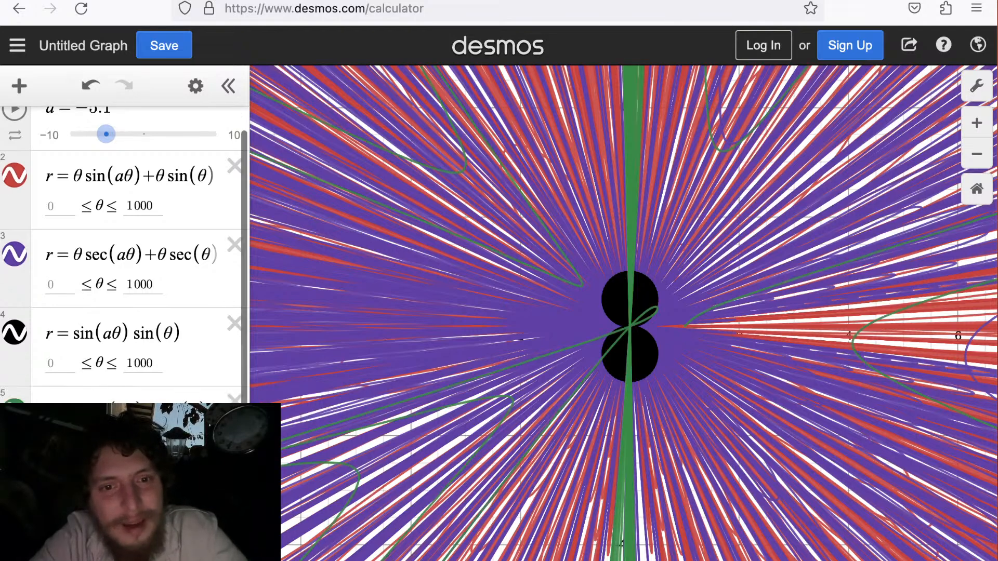
Shorten the green equation's upper θ limit by removing its final digit.
click(142, 440)
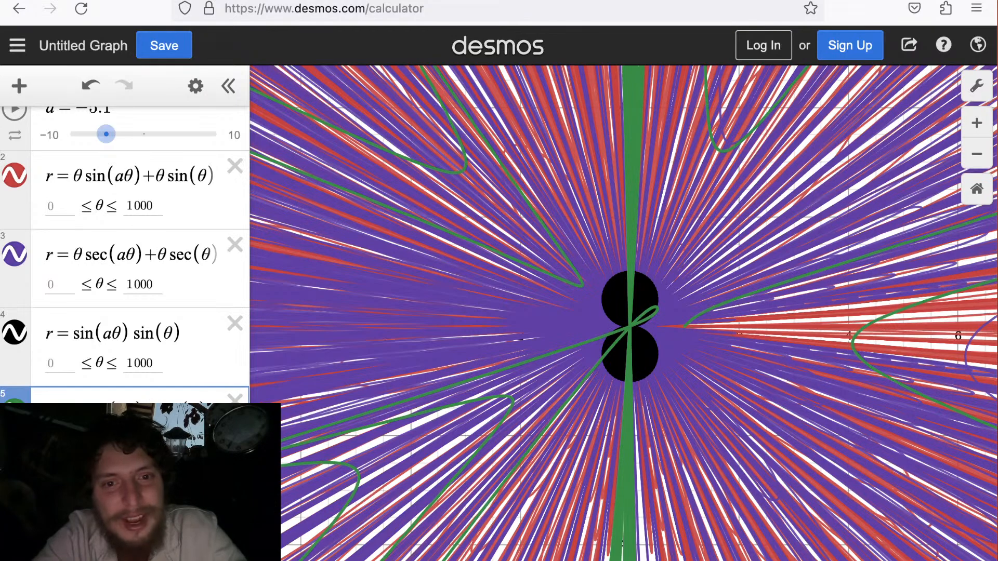
key(BackSpace)
click(608, 337)
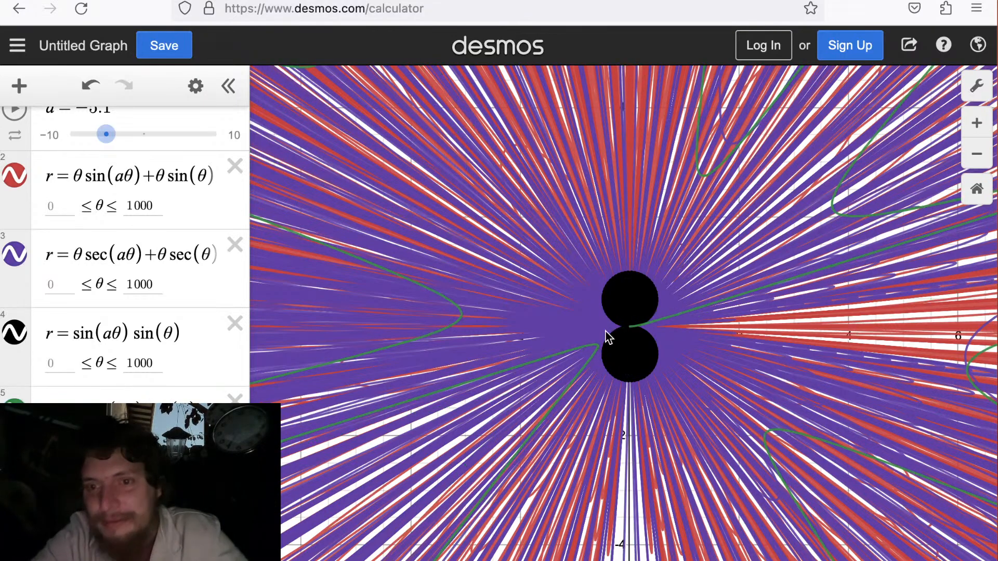
Inspect the lattice of loops inside the two black sine product circles around the origin at varying scales.
scroll(608, 336, up, 3)
scroll(608, 337, up, 5)
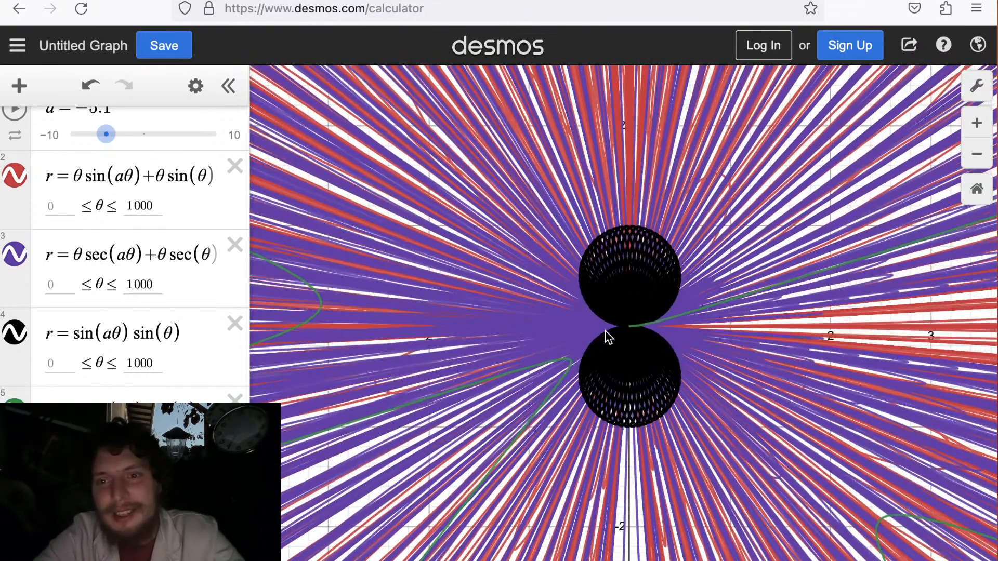
scroll(604, 314, up, 5)
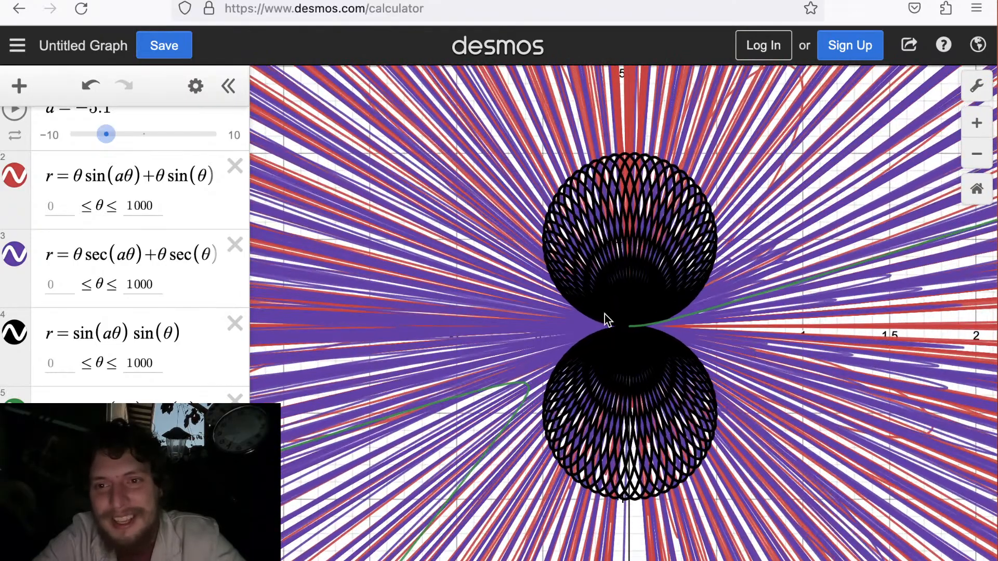
scroll(598, 285, up, 4)
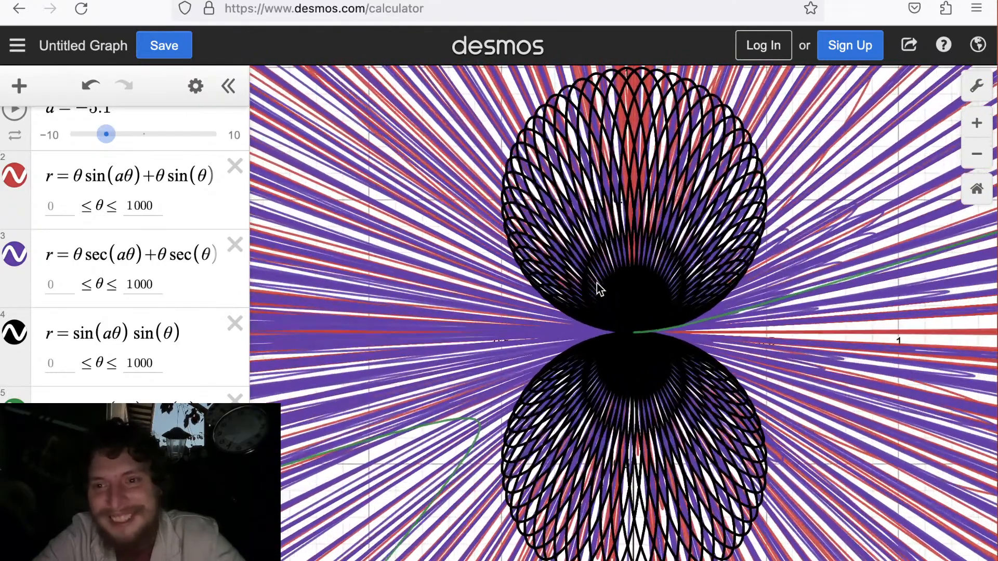
scroll(592, 280, up, 5)
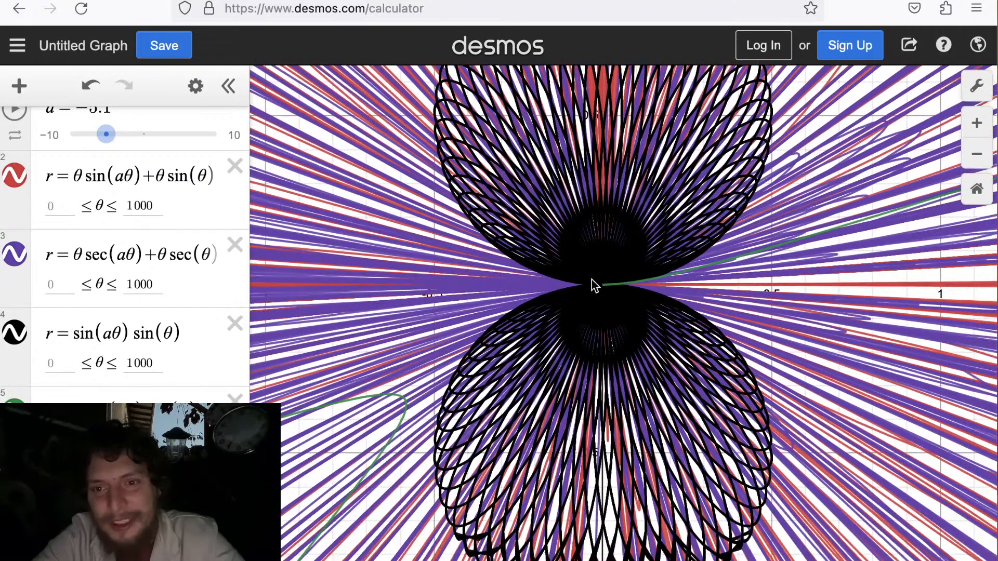
scroll(592, 280, up, 3)
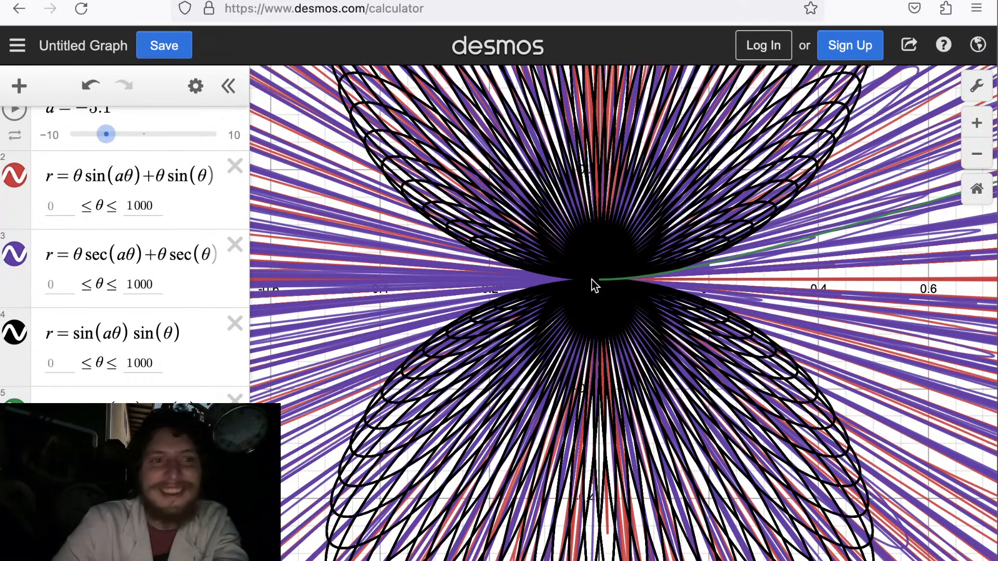
scroll(591, 280, down, 3)
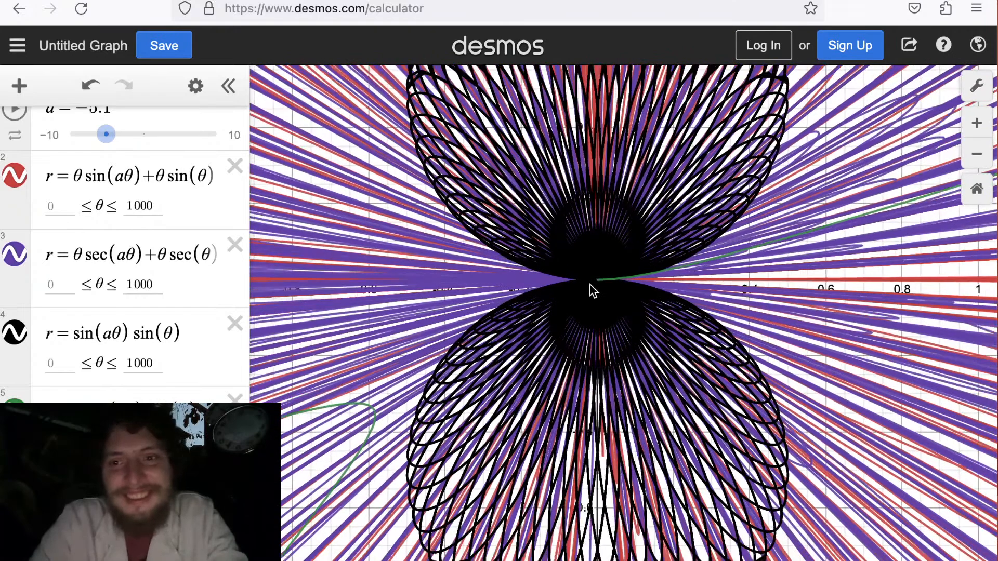
scroll(591, 285, down, 3)
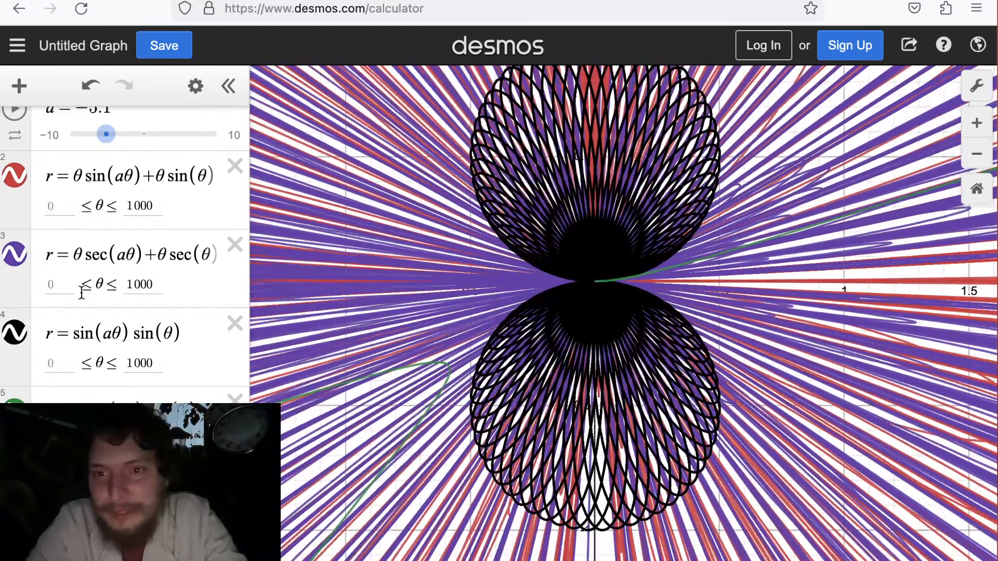
Restore the leading θ factor in the black equation so it reads r = θ sin(aθ) sin(θ), and view its curve.
click(72, 333)
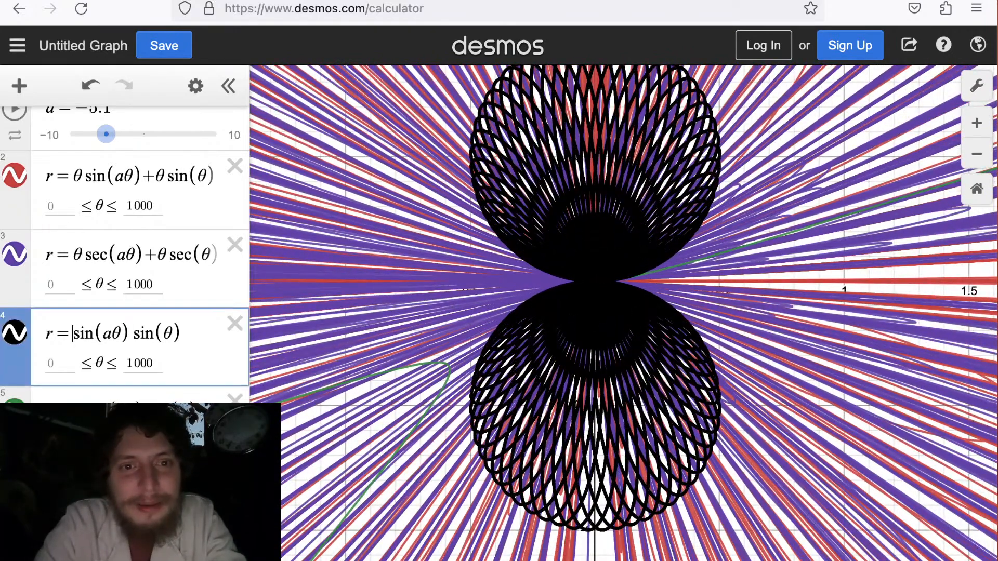
text(theta)
click(500, 339)
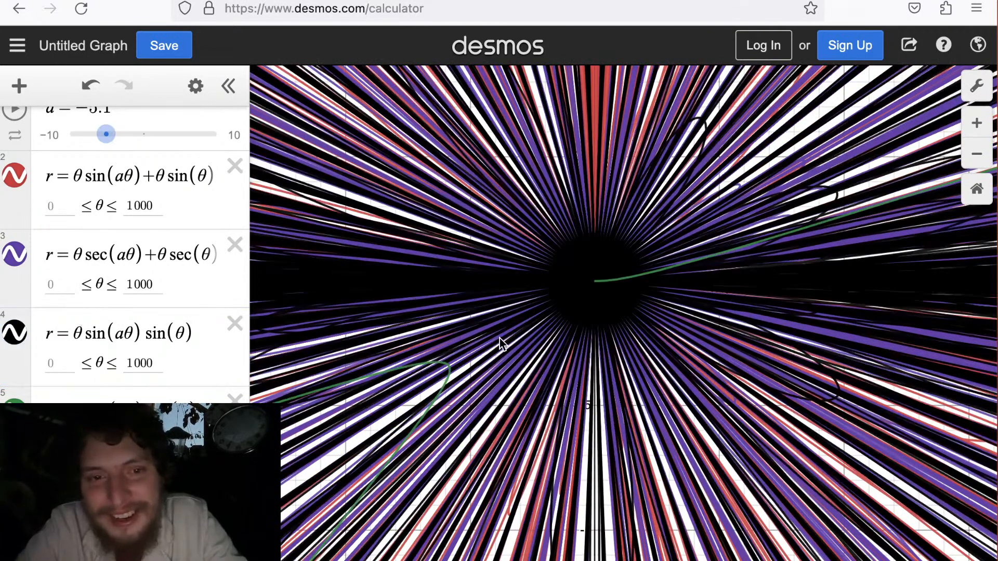
scroll(499, 338, down, 3)
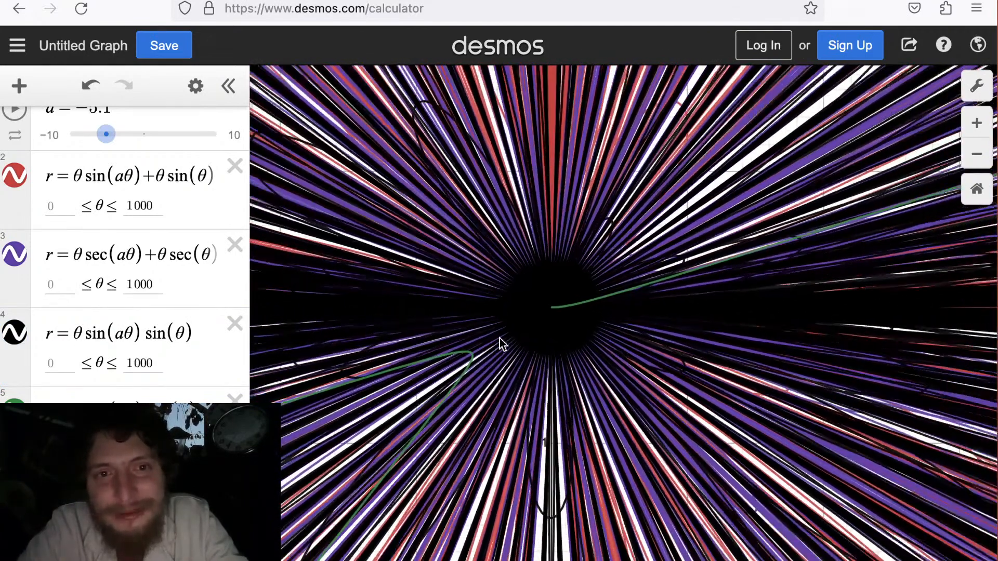
scroll(499, 339, down, 2)
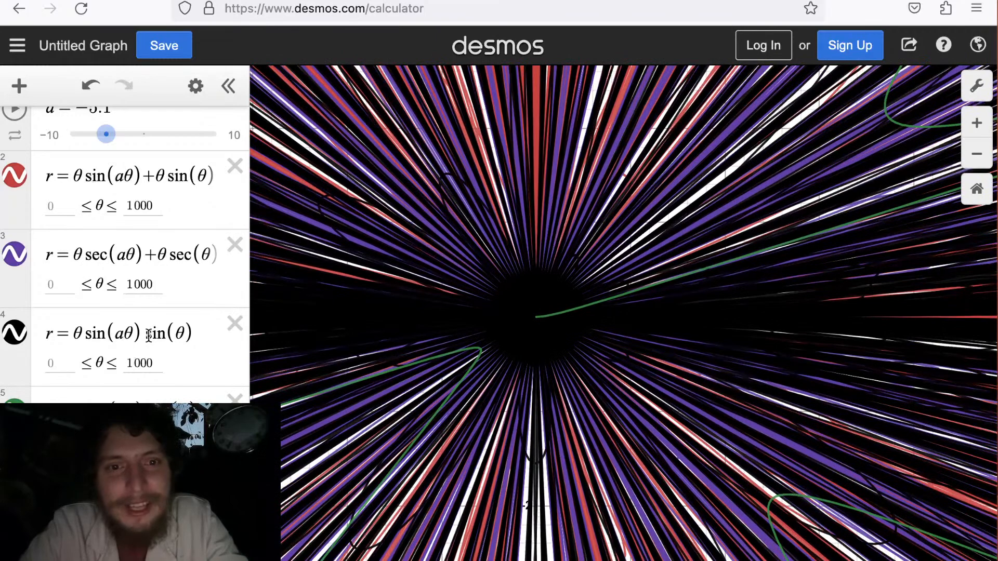
Turn the black product into the difference r = θ sin(aθ) − θ sin(θ) and view it at wider scales.
click(149, 335)
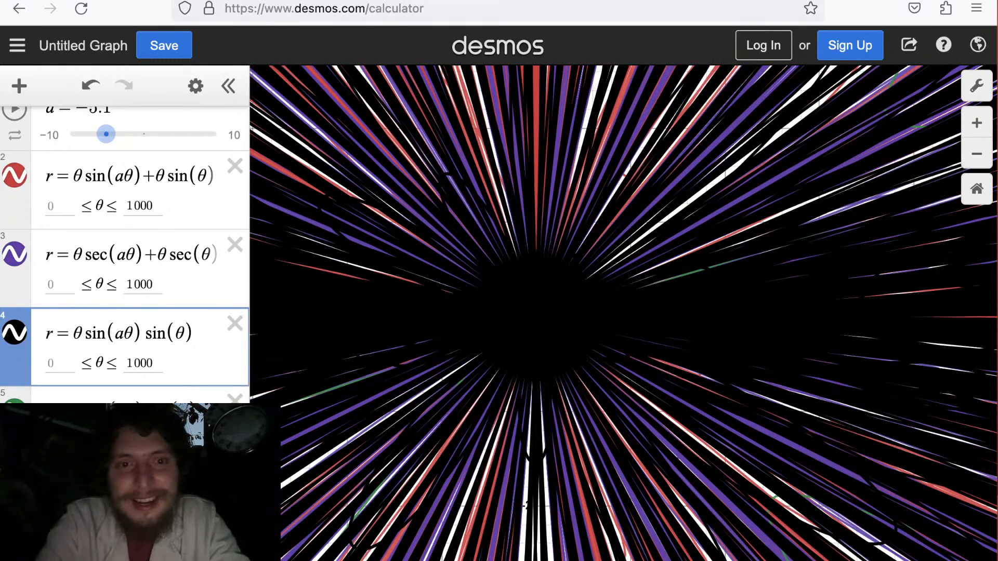
text(-thet)
text(a)
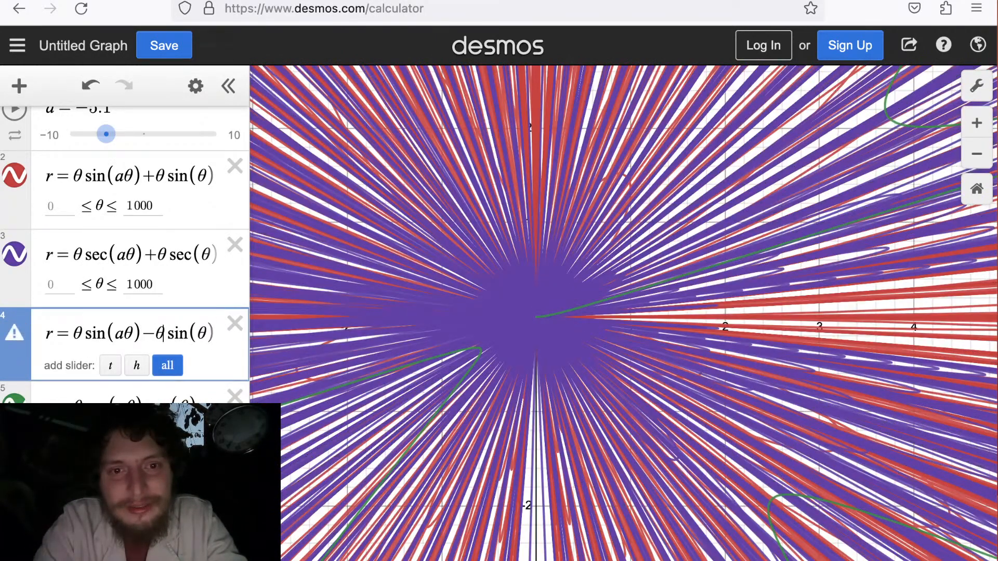
click(382, 325)
scroll(382, 326, down, 5)
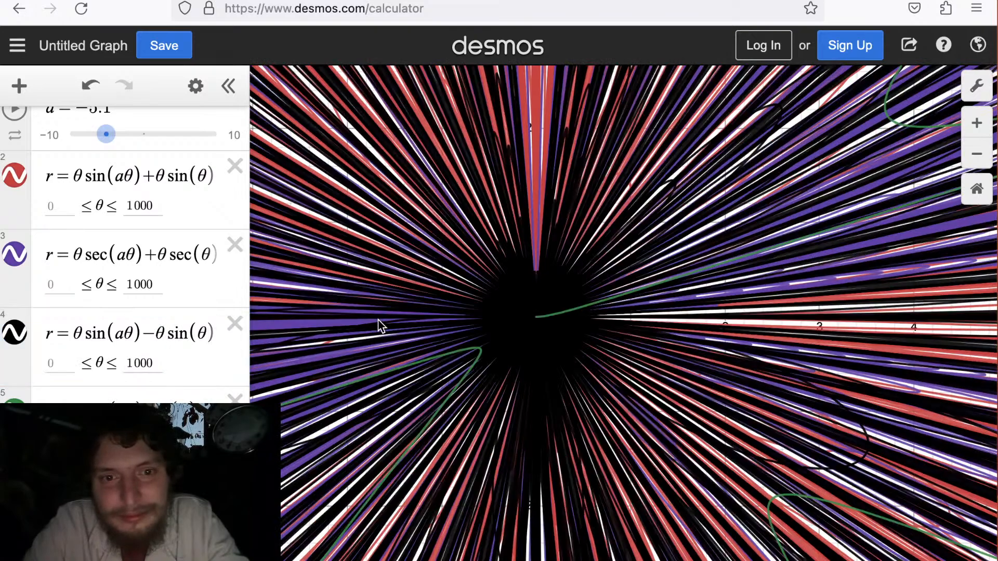
scroll(382, 326, down, 5)
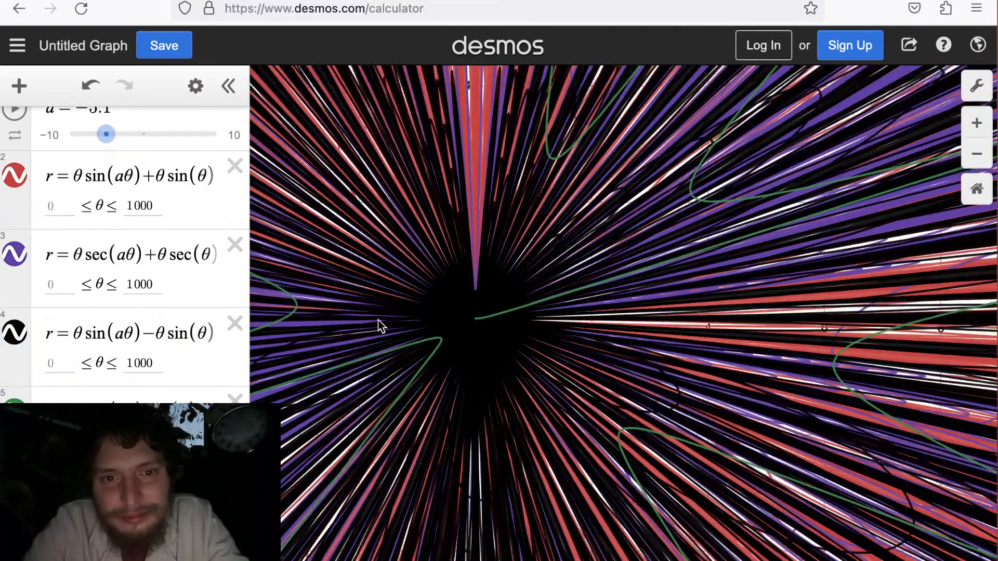
scroll(382, 325, down, 5)
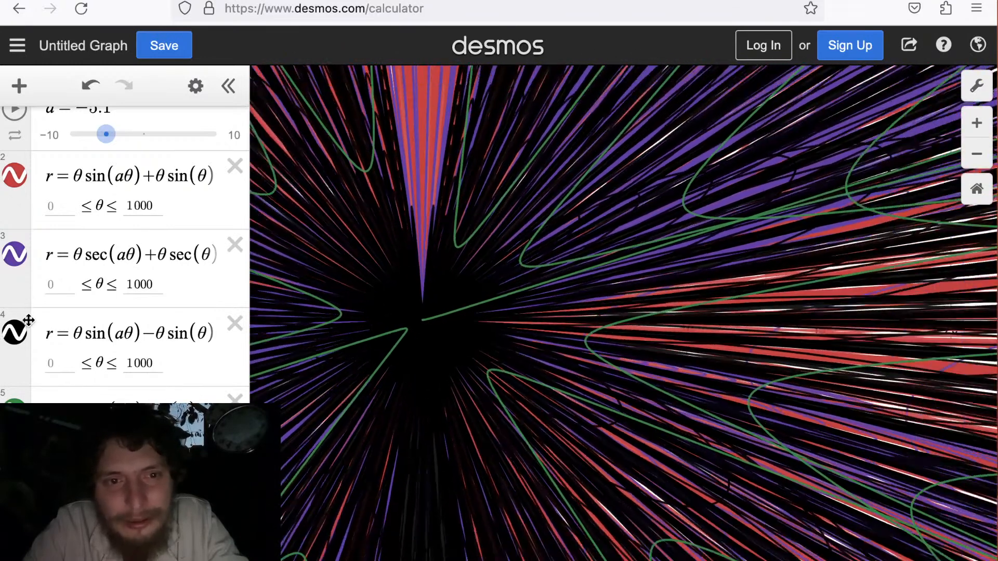
Set the upper θ limit of the black, purple and red equations to 100.
mouse_move(24, 244)
mouse_down()
mouse_move(18, 186)
mouse_move(22, 379)
mouse_move(19, 335)
mouse_up()
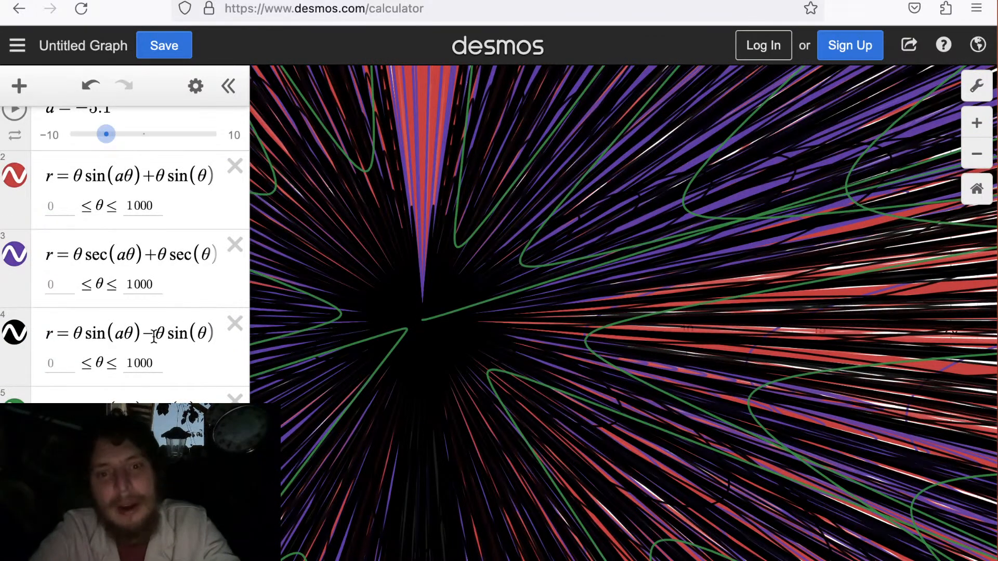
click(156, 363)
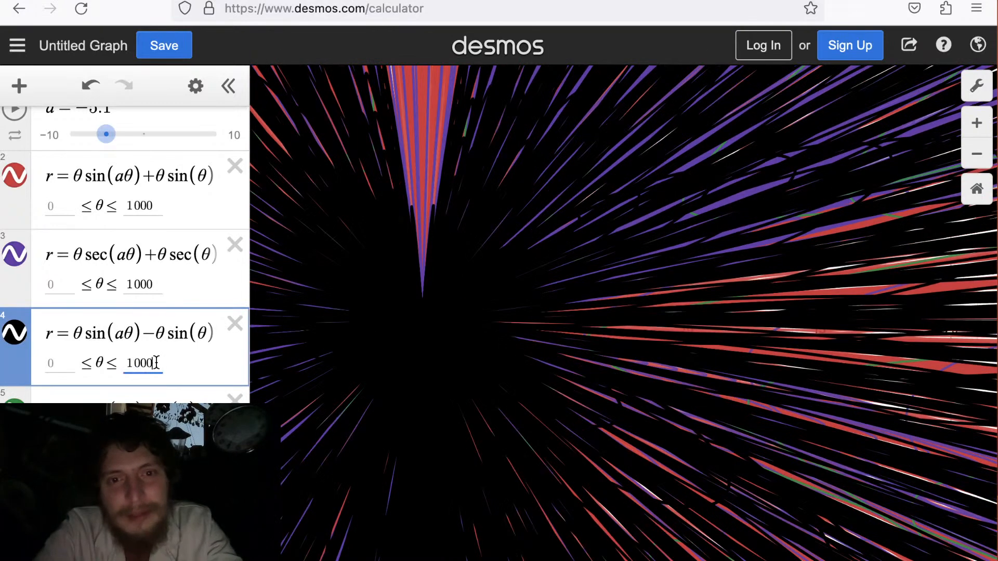
key(BackSpace)
key(Down)
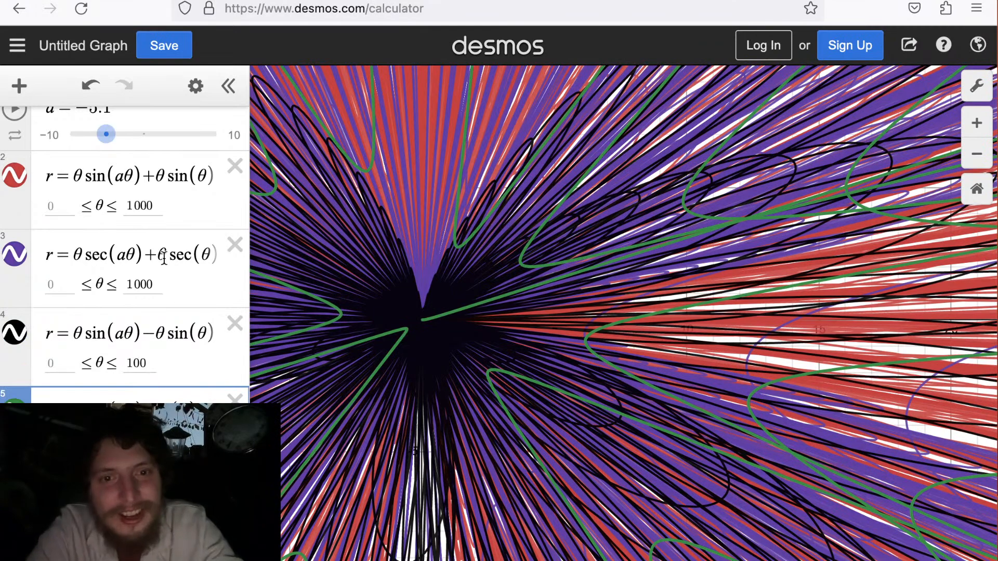
click(155, 286)
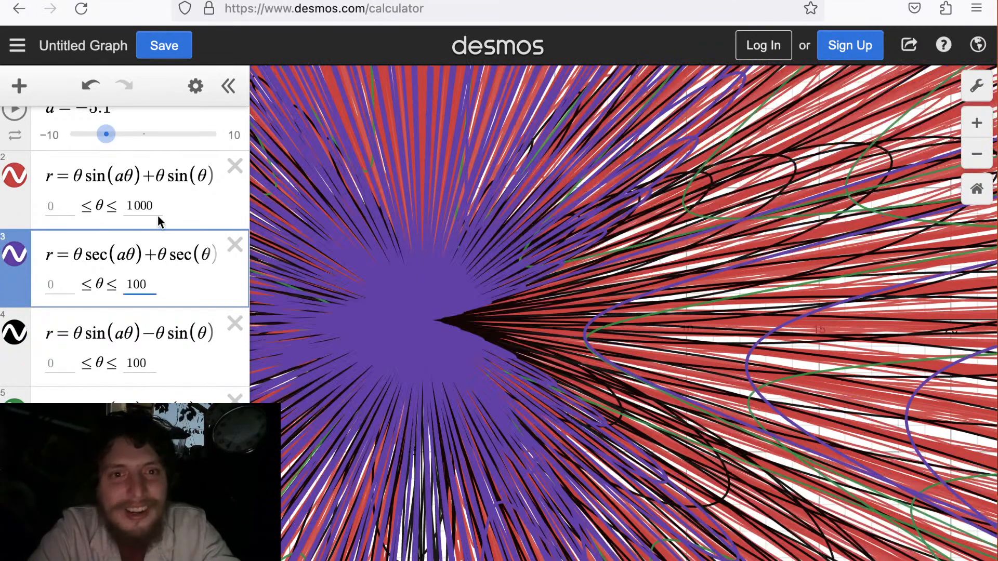
click(157, 214)
key(BackSpace)
Recentre the overlapping curves and examine how the petals and green rays spread around the origin at much wider scales.
drag(423, 293, 570, 309)
scroll(571, 310, down, 5)
scroll(571, 310, down, 8)
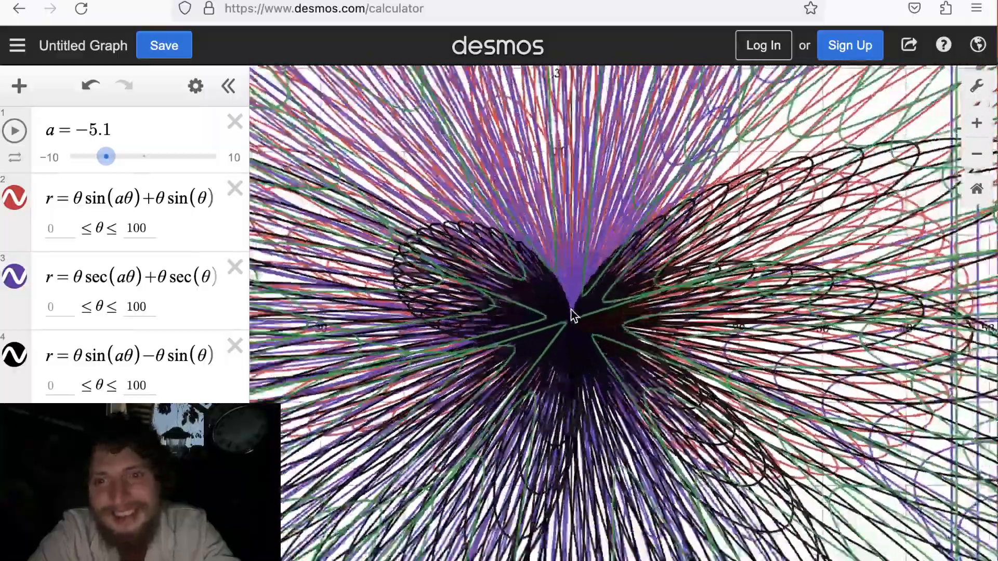
scroll(571, 310, down, 10)
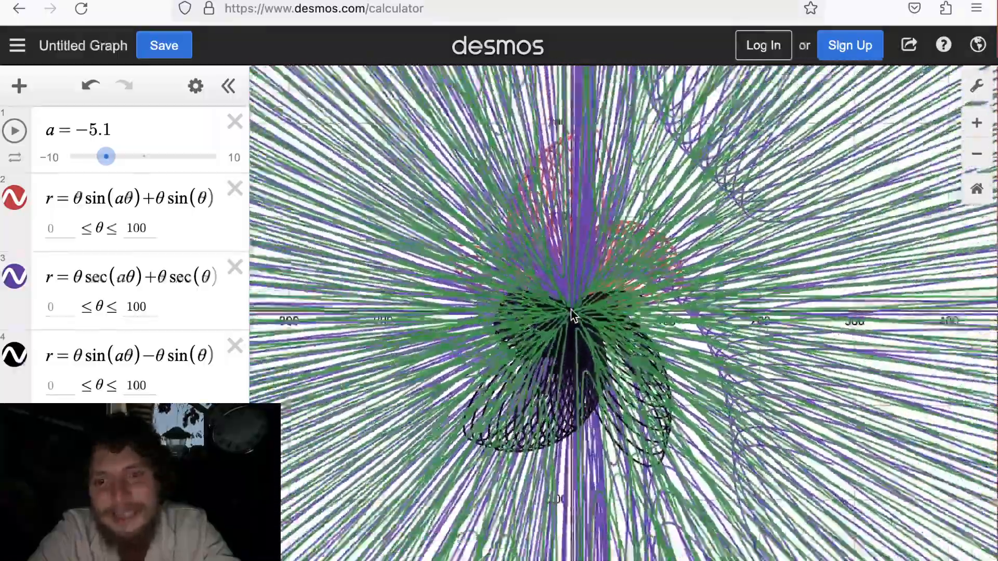
scroll(571, 310, down, 6)
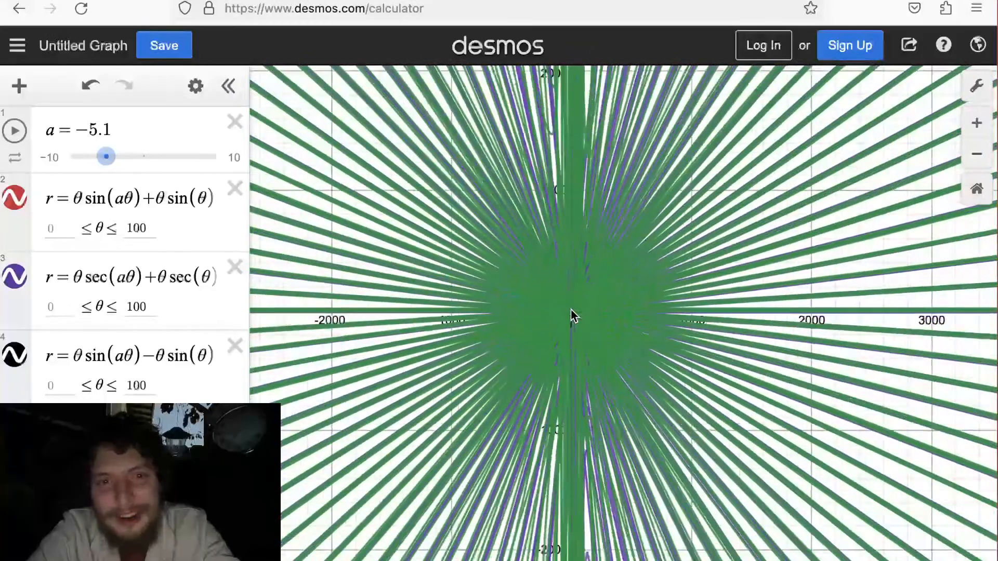
scroll(571, 310, up, 3)
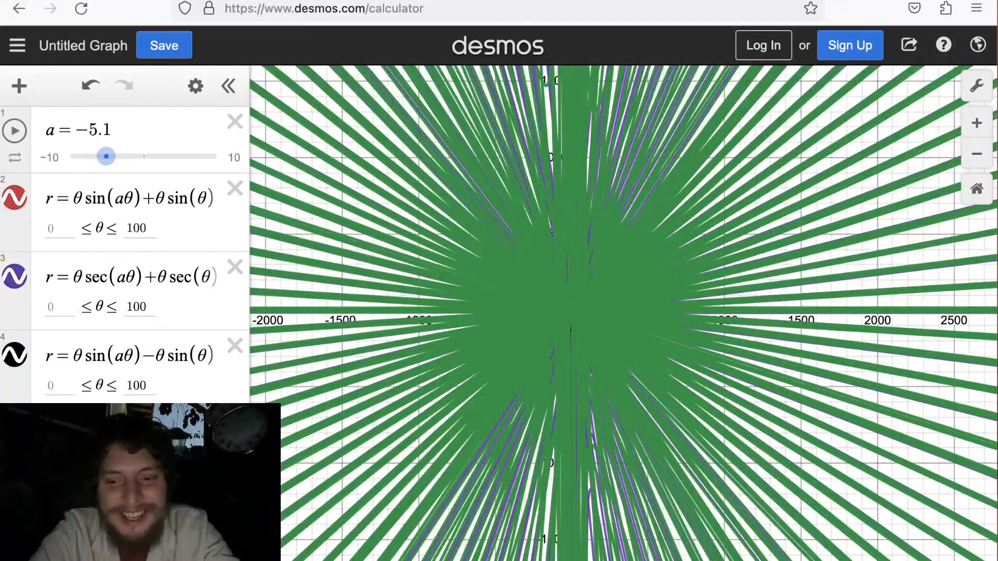
drag(518, 261, 493, 312)
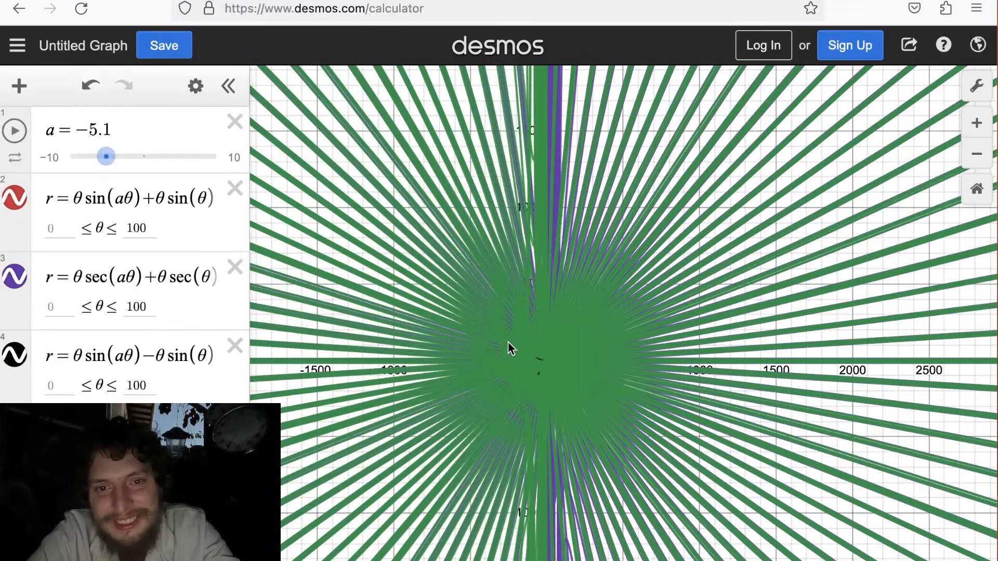
drag(509, 348, 546, 321)
scroll(526, 290, up, 4)
drag(655, 328, 593, 314)
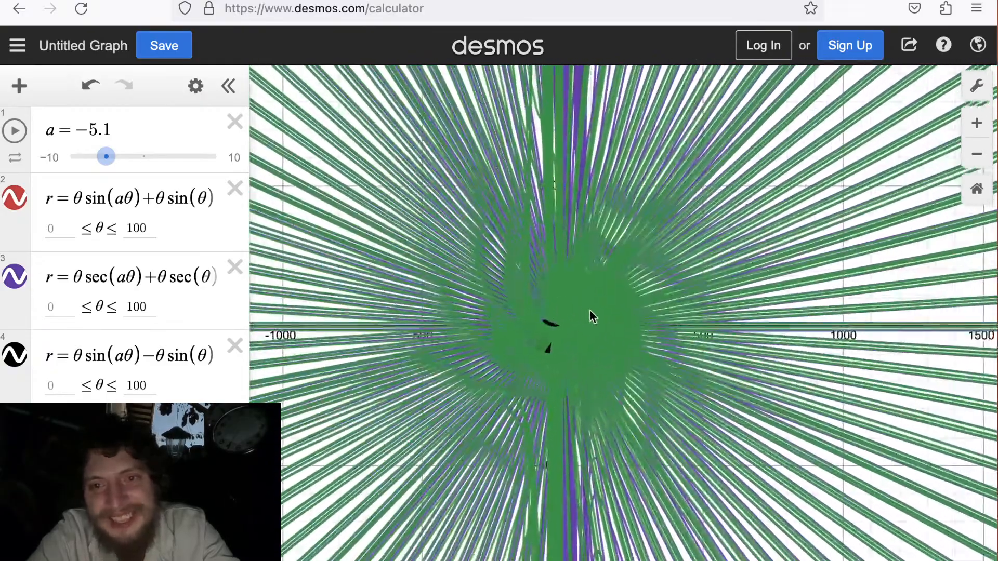
Compare the far-out green ray burst with the black and red petals close to the origin.
scroll(591, 310, up, 6)
scroll(590, 311, down, 5)
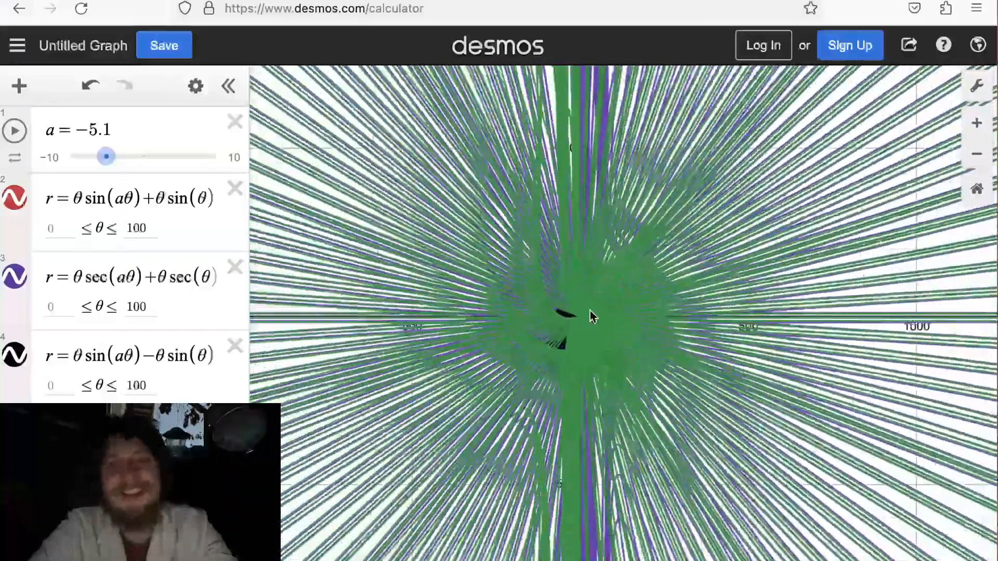
scroll(590, 311, down, 10)
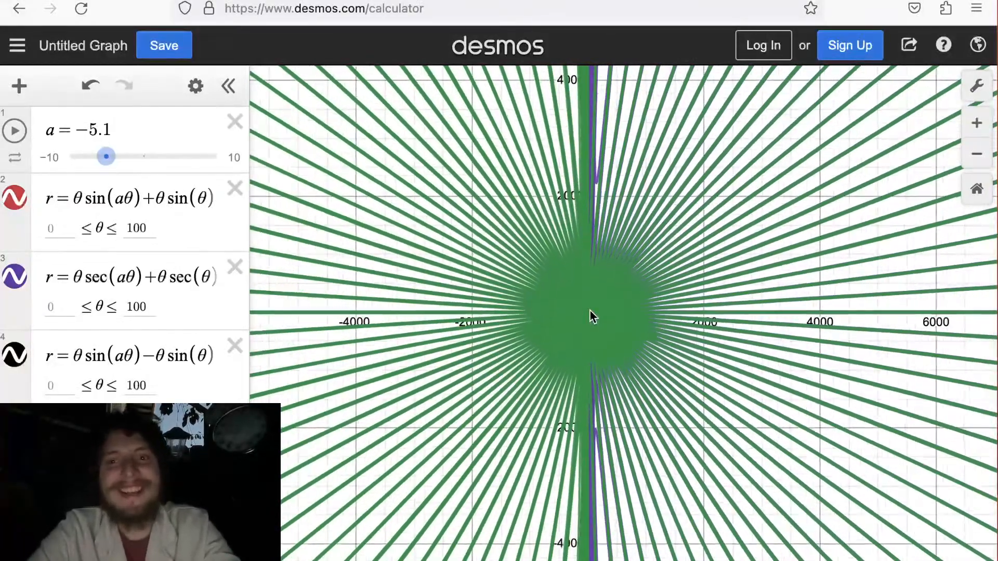
scroll(591, 311, down, 6)
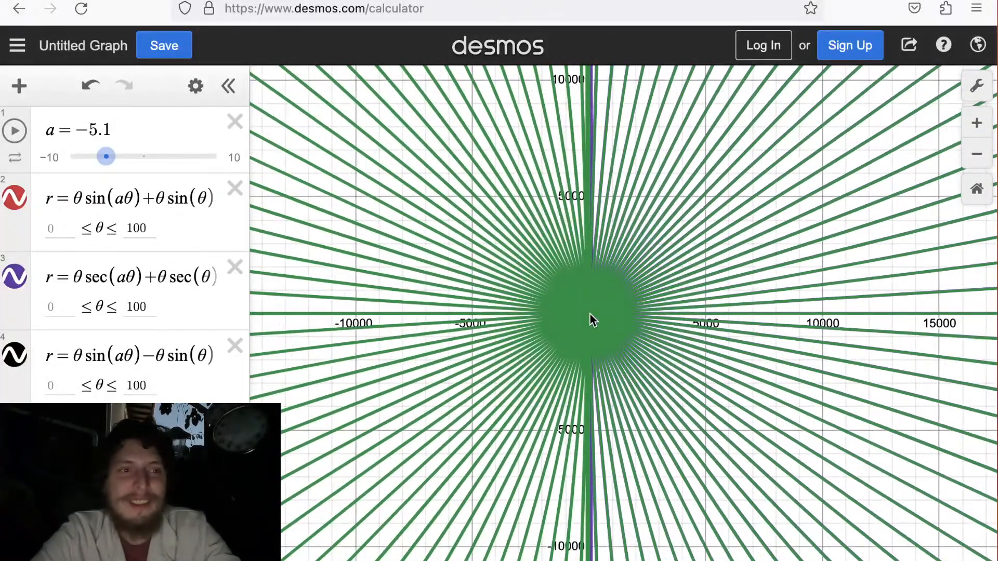
scroll(591, 314, up, 15)
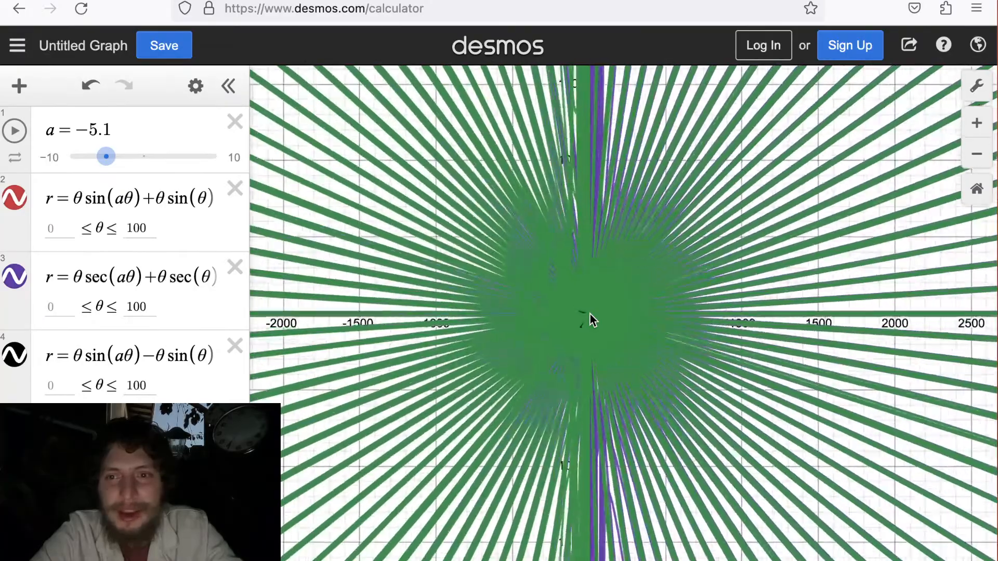
scroll(591, 314, up, 5)
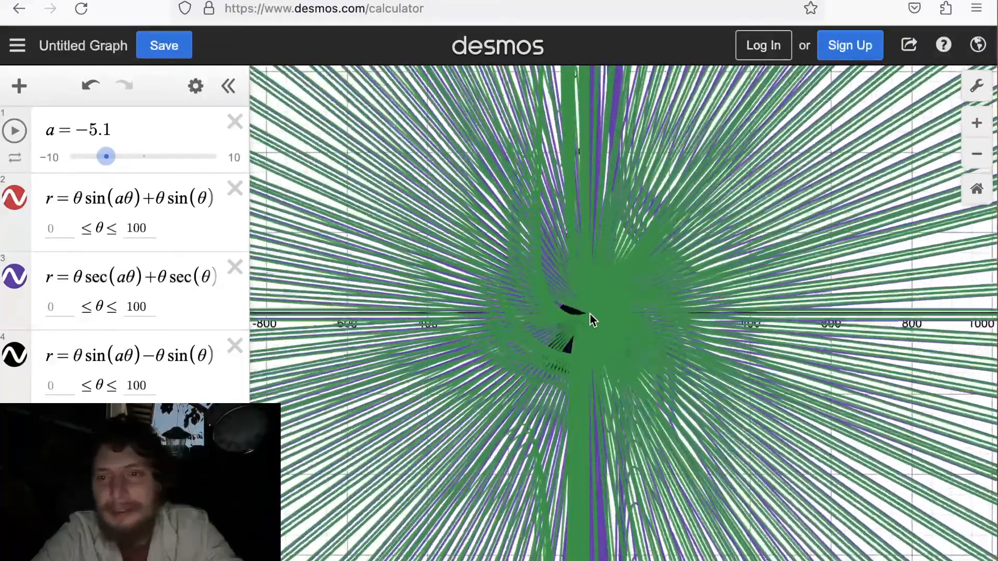
scroll(590, 314, up, 5)
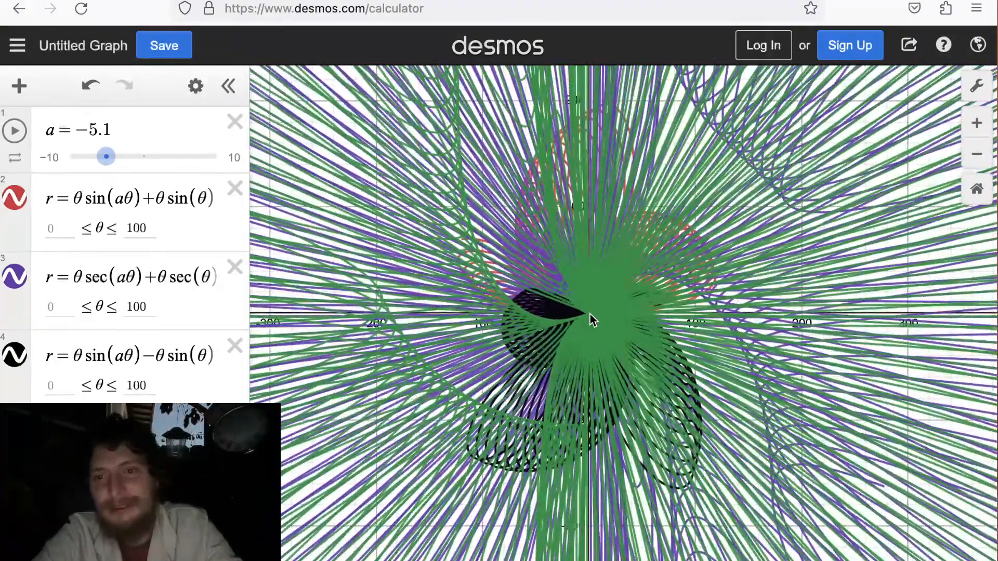
scroll(590, 314, up, 8)
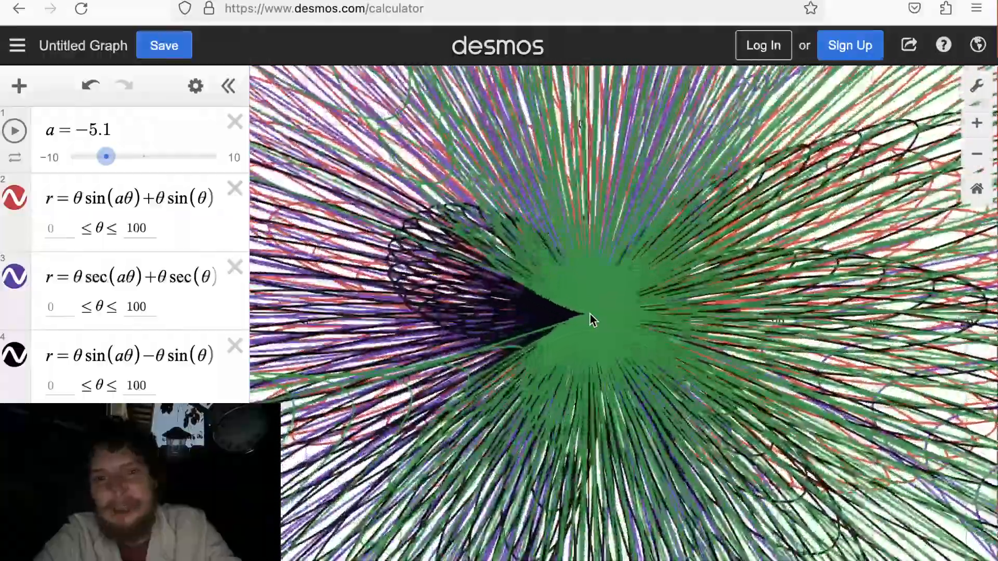
Examine how the green, black, red and purple rays cross right at the origin at extremely small scales.
scroll(592, 315, up, 8)
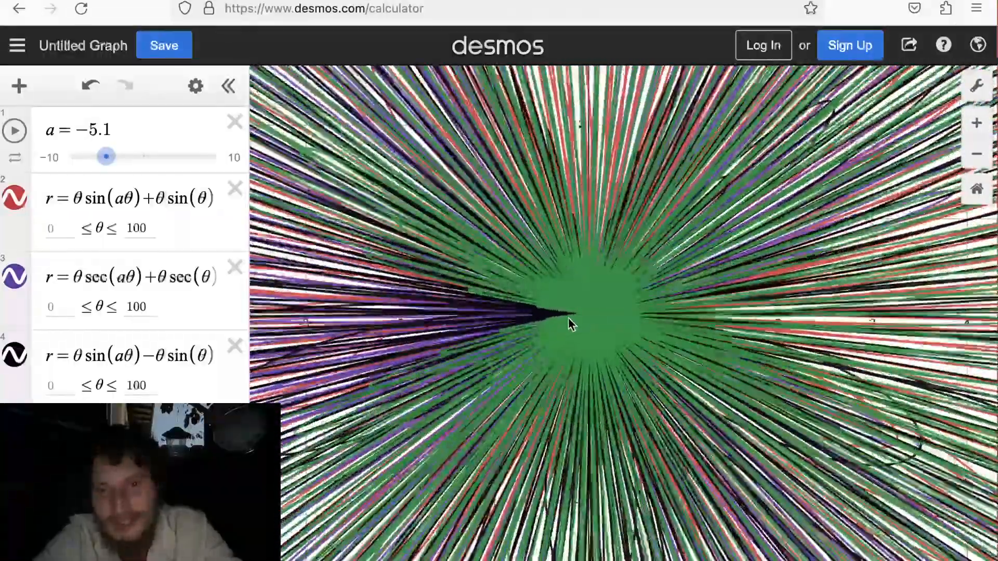
scroll(569, 318, up, 8)
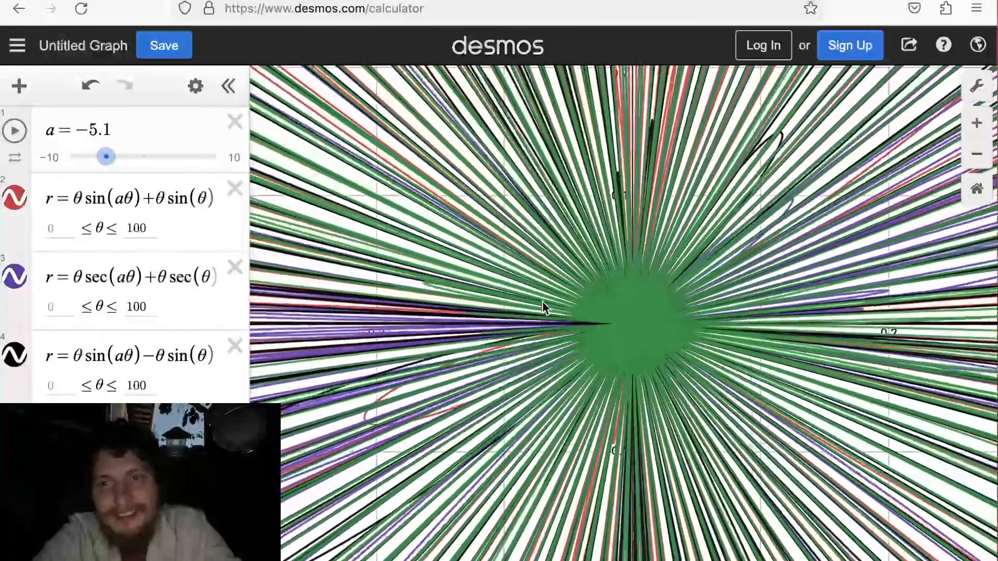
scroll(542, 304, up, 6)
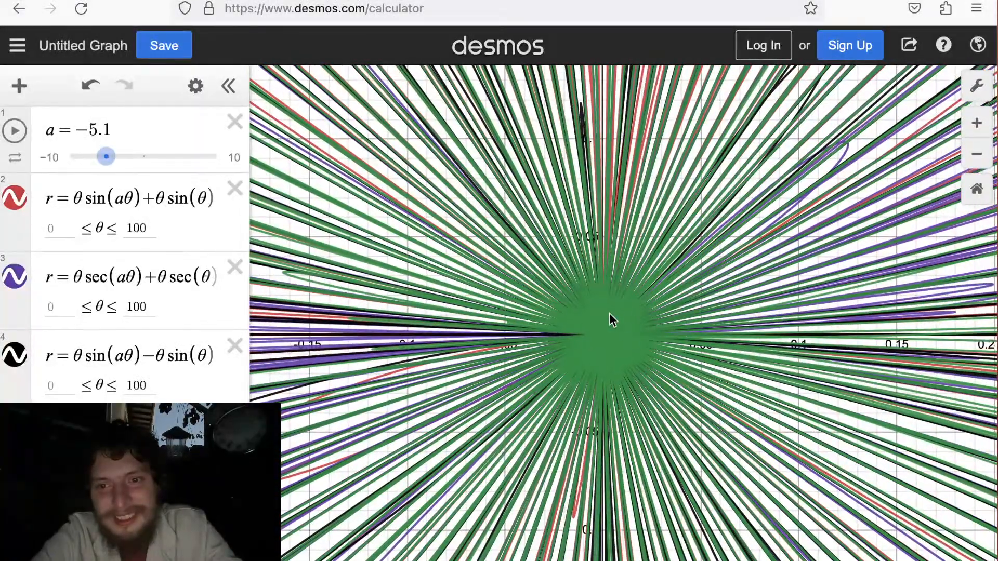
scroll(610, 314, up, 8)
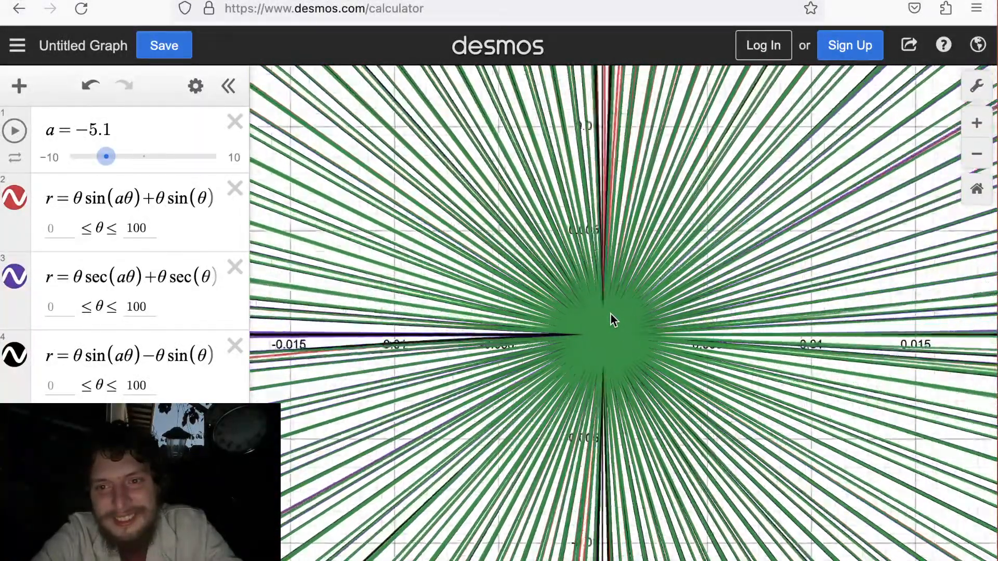
scroll(609, 312, up, 12)
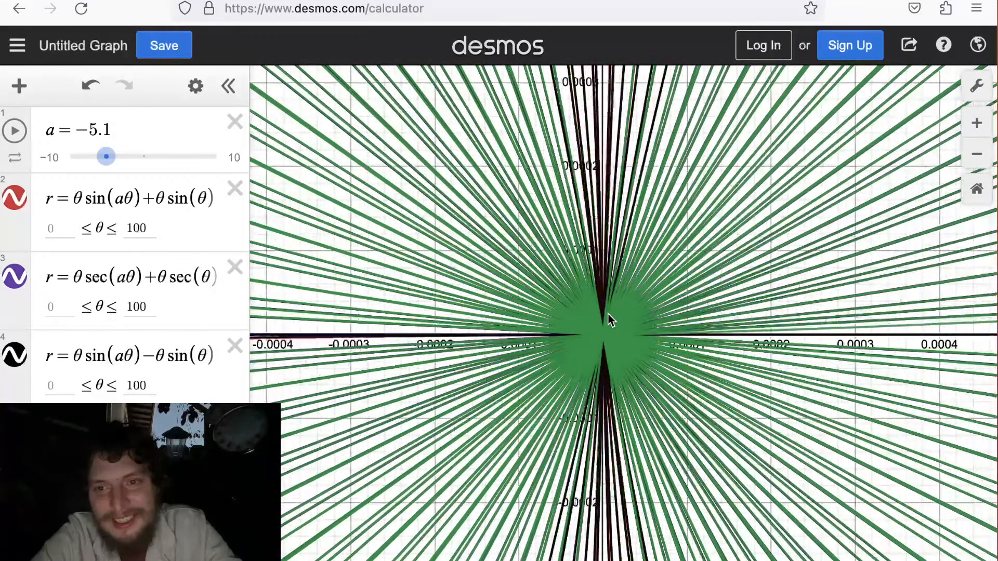
scroll(604, 349, up, 10)
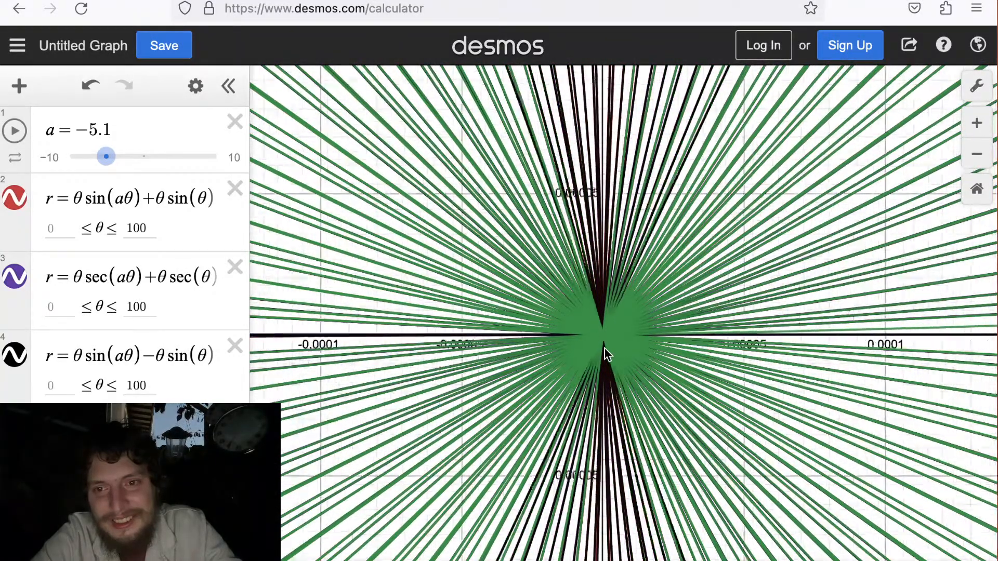
scroll(600, 334, up, 20)
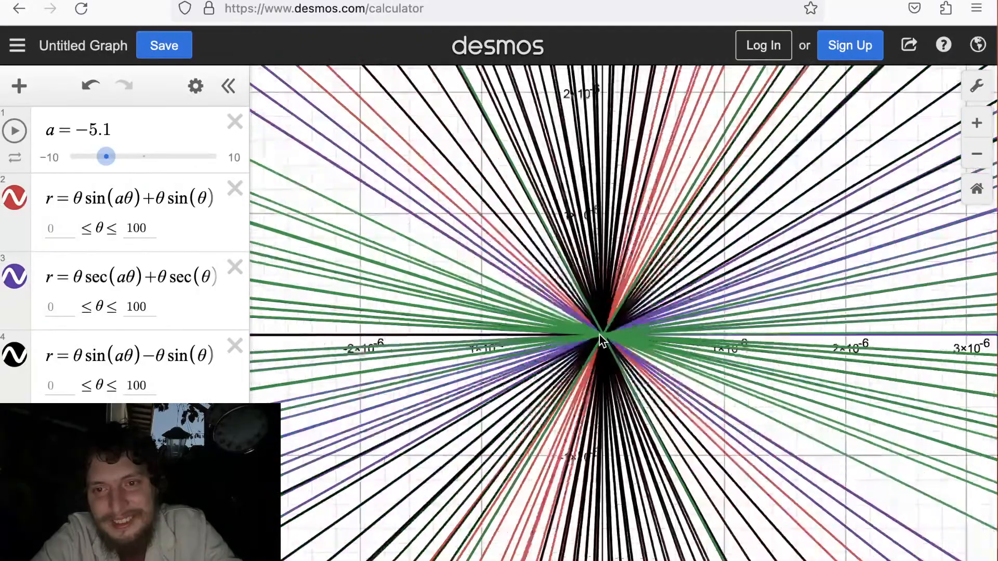
scroll(599, 335, down, 15)
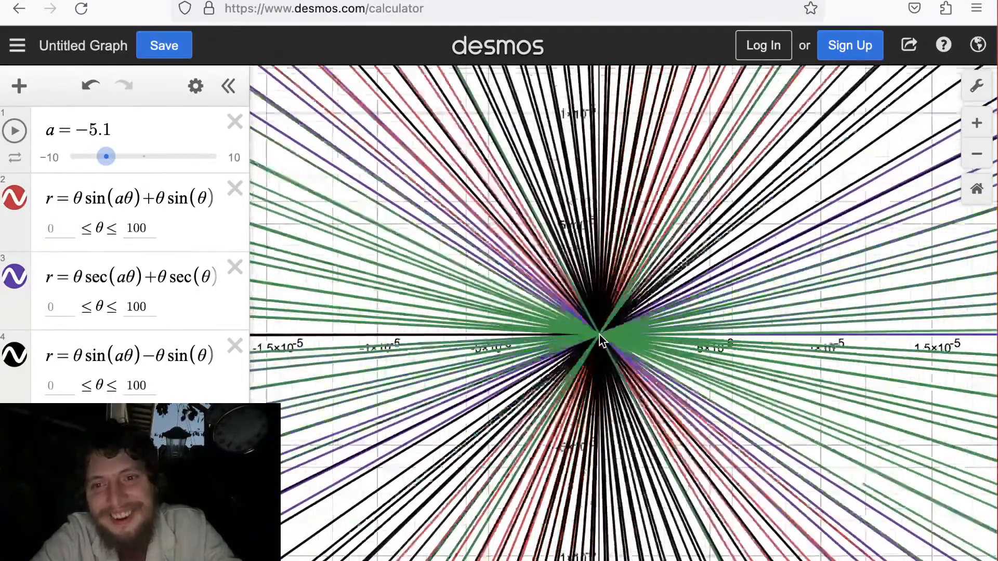
scroll(600, 335, up, 15)
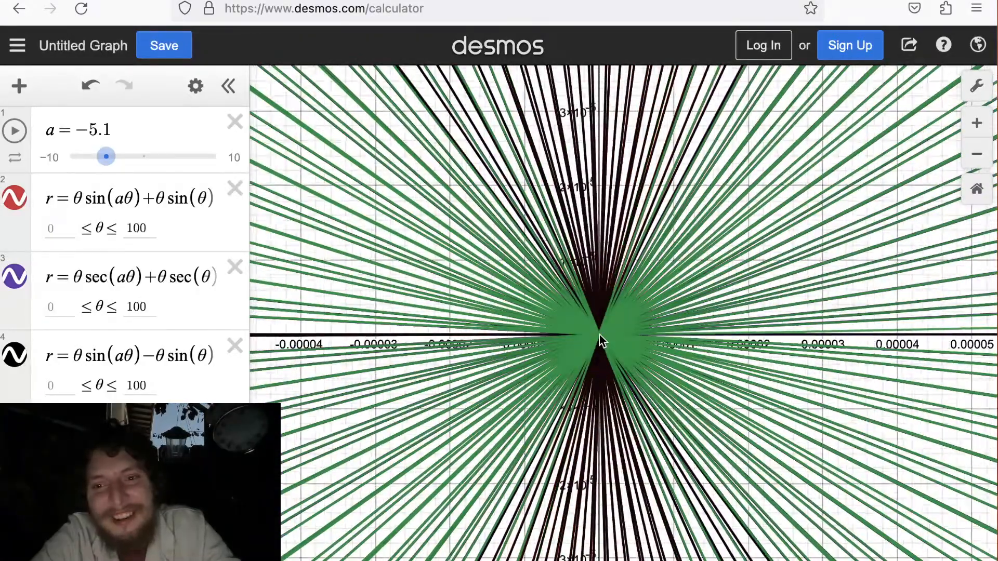
Examine how the plotted polar curves meet at the origin at several magnifications.
scroll(600, 335, up, 8)
scroll(583, 338, down, 18)
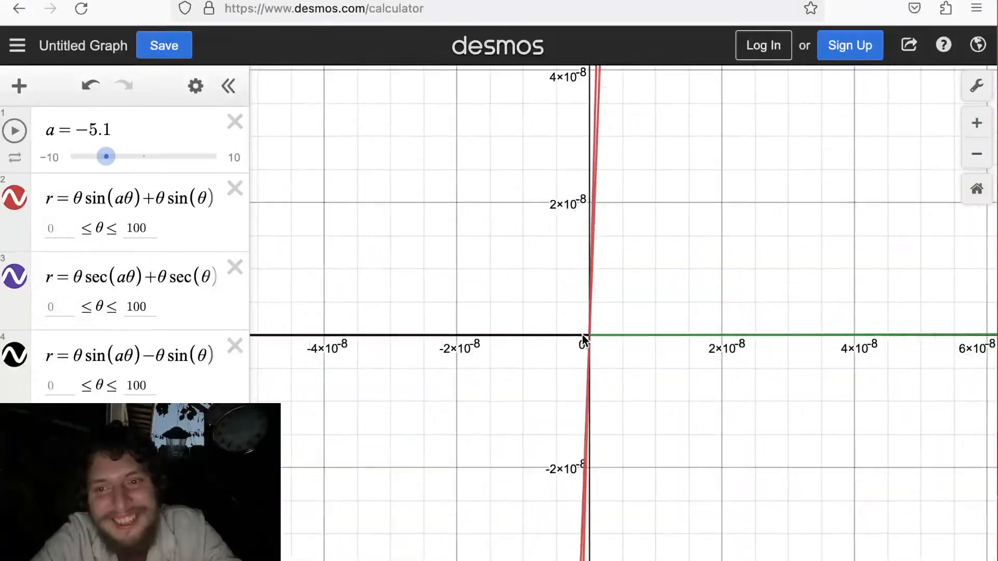
scroll(584, 339, down, 5)
scroll(583, 338, up, 17)
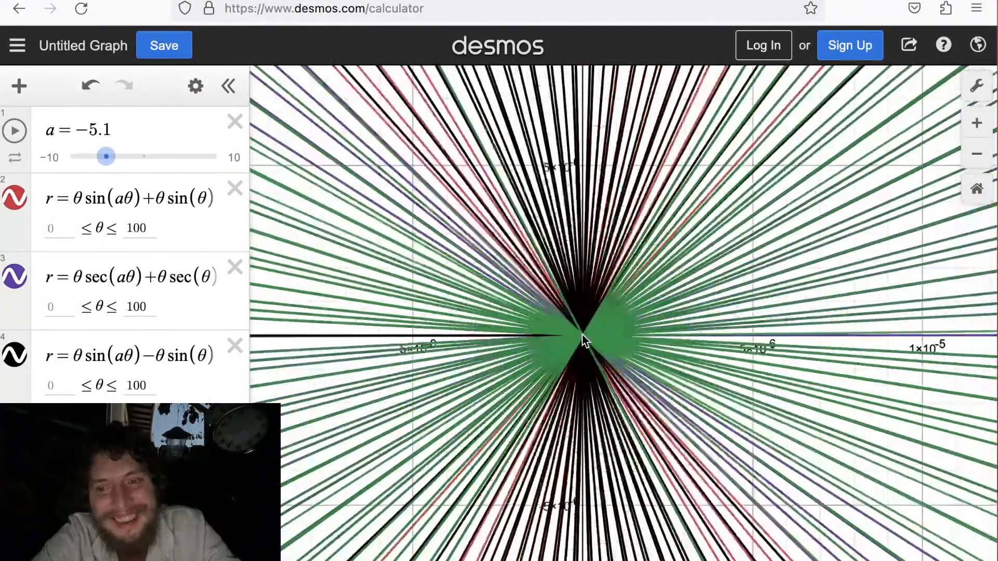
scroll(582, 335, up, 3)
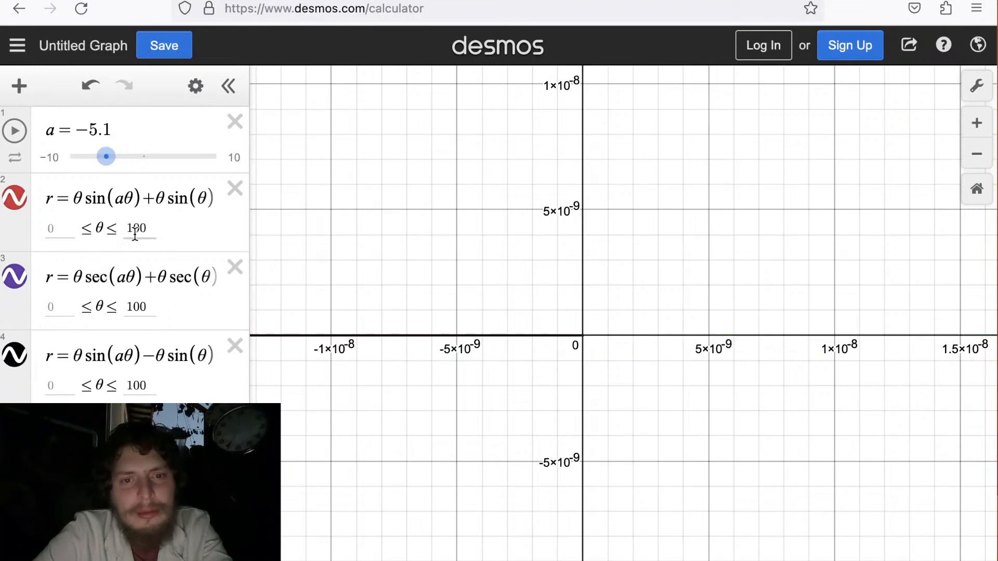
Rewrite the fourth expression as r = θ tan(aθ) + θ tan(θ).
drag(146, 355, 153, 356)
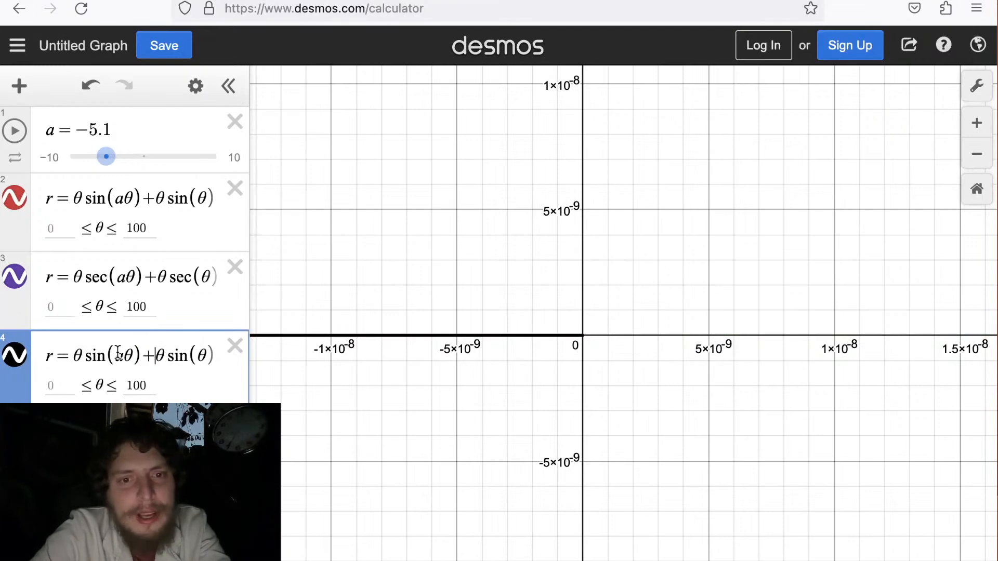
text(tan(aθ)+θ)
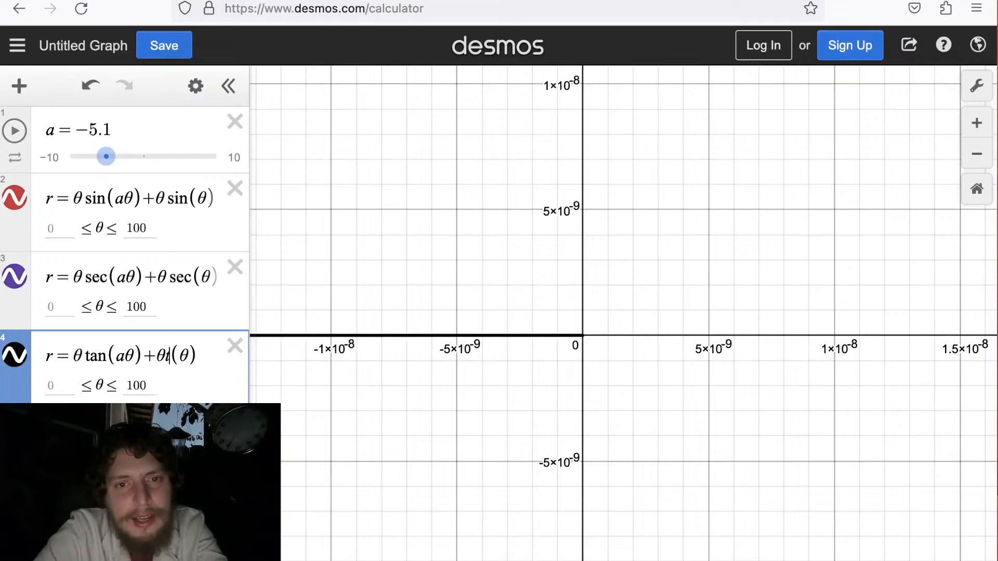
text(tan)
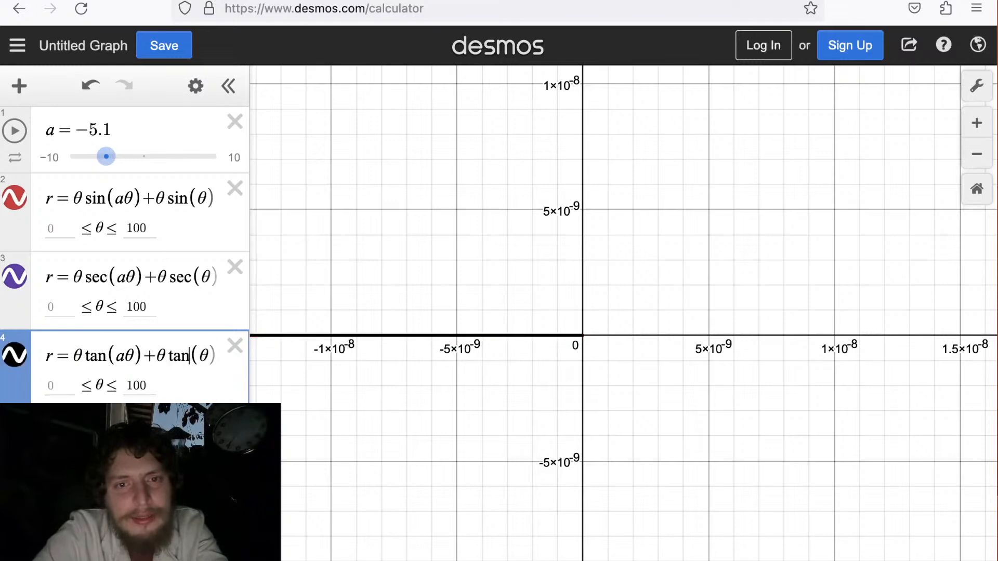
Delete the tangent expression and paste two copies of r = θ sec(aθ) + θ sec(θ) beneath the original.
click(201, 277)
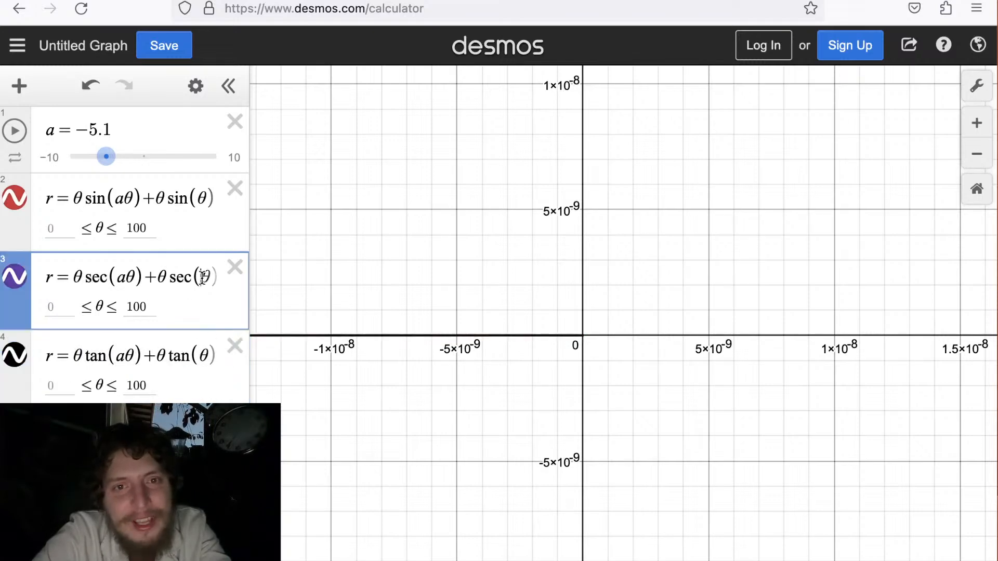
click(235, 346)
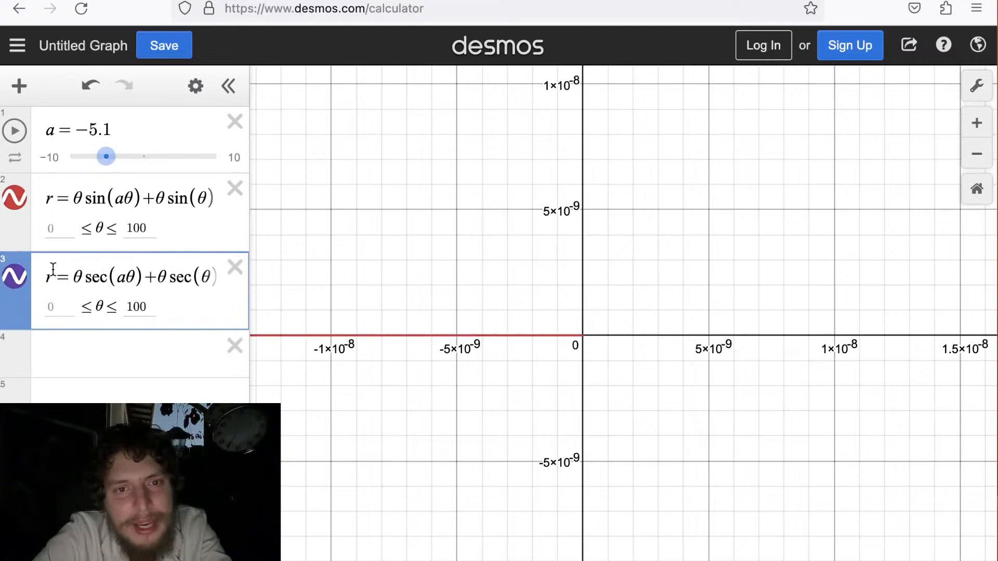
drag(47, 277, 275, 309)
key(ctrl+c)
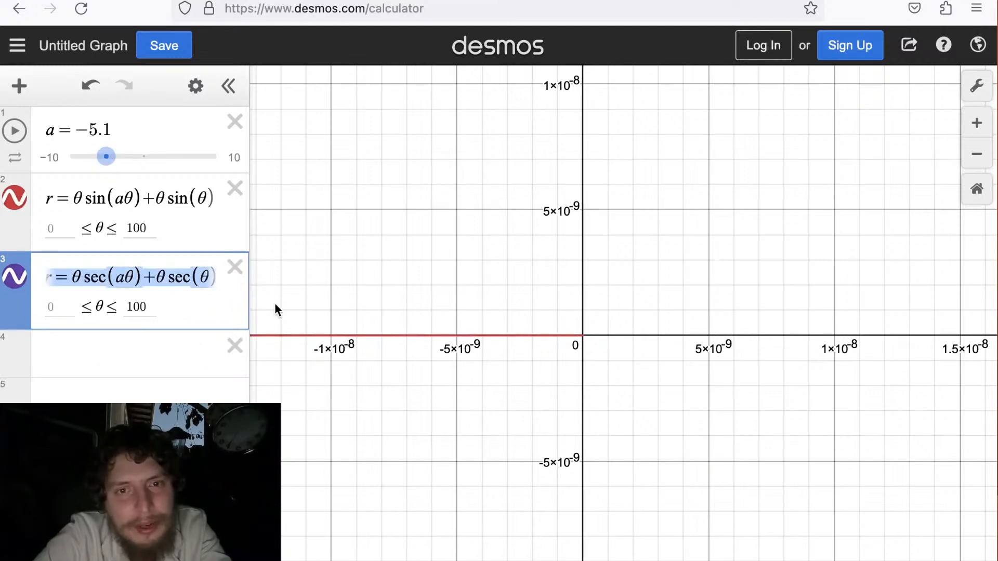
click(88, 375)
text(r = θ sec(aθ) + θ sec(θ))
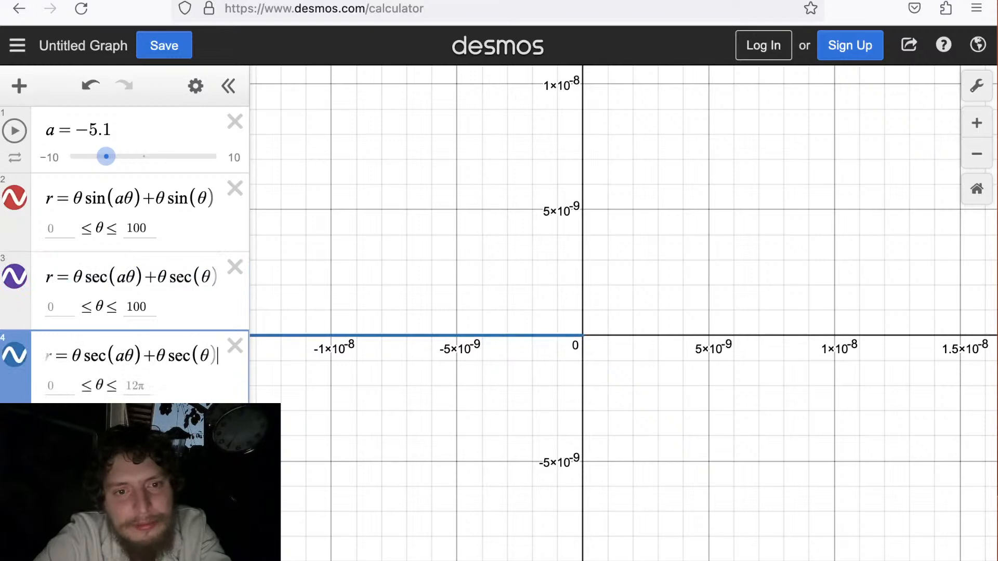
key(Return)
key(ctrl+v)
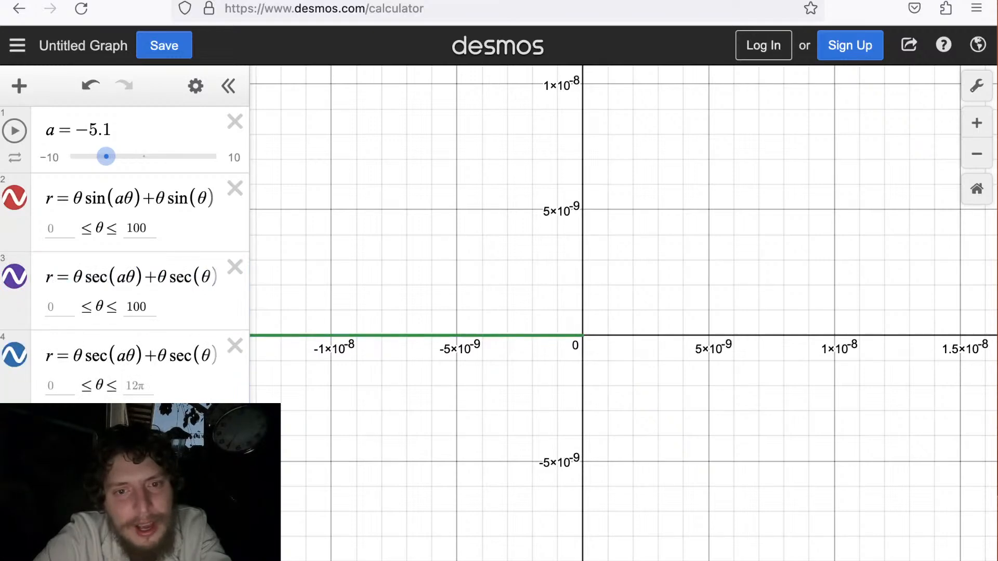
Insert the coefficient b before θ in the second term of the sine expression and the first two secant expressions.
click(200, 357)
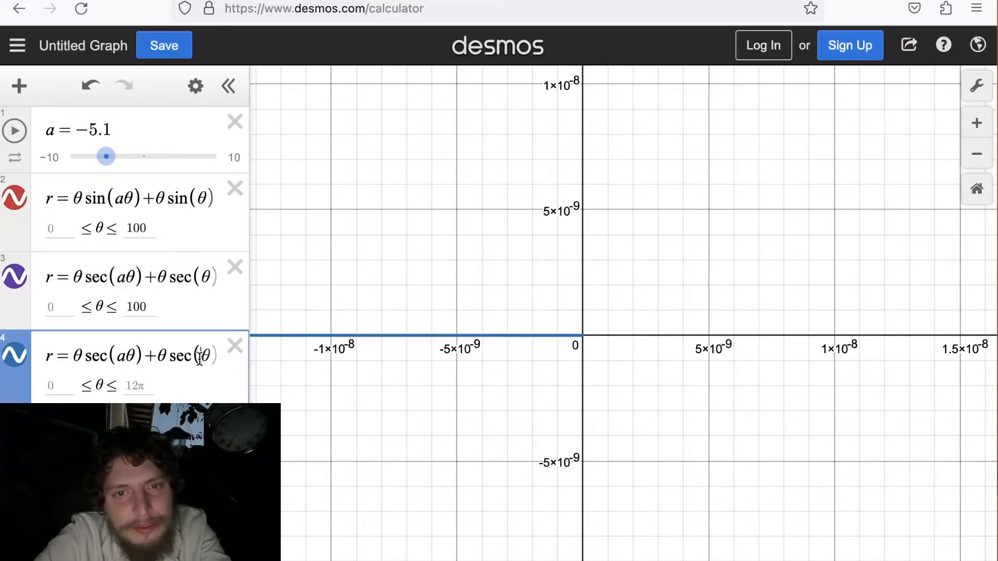
text(b)
click(202, 277)
text(b)
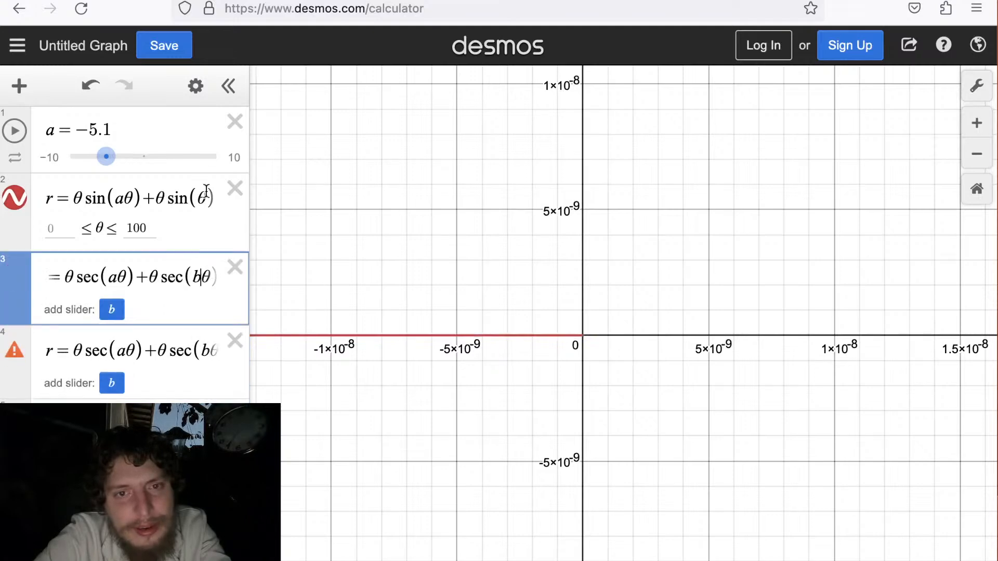
click(197, 203)
text(b)
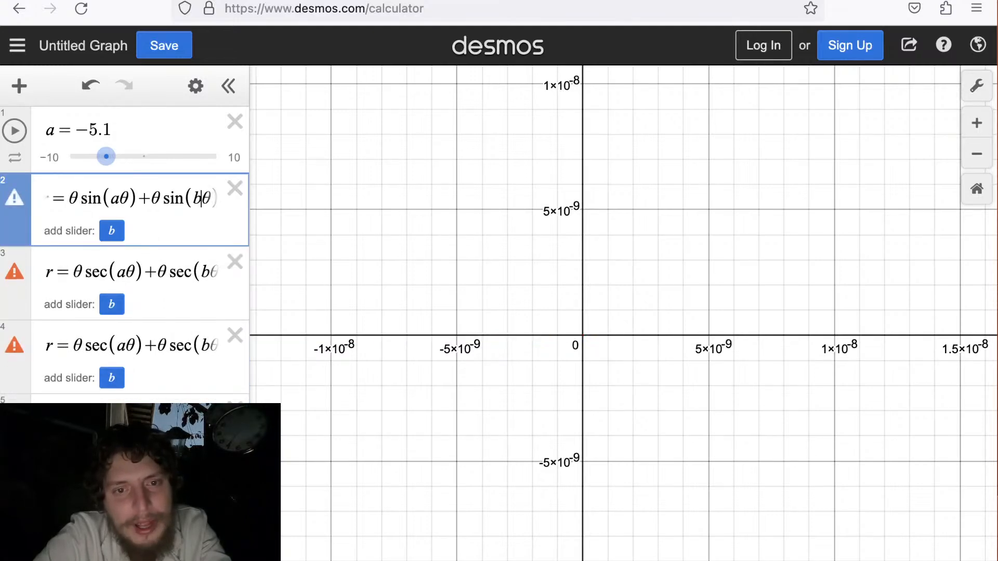
Add a slider for b and move it directly below the a slider.
click(120, 379)
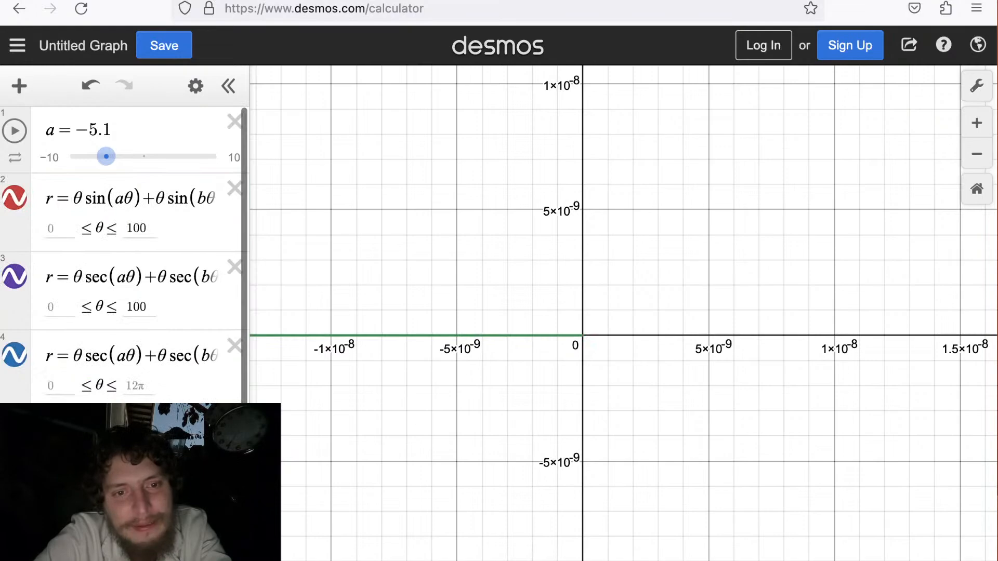
drag(22, 422, 51, 188)
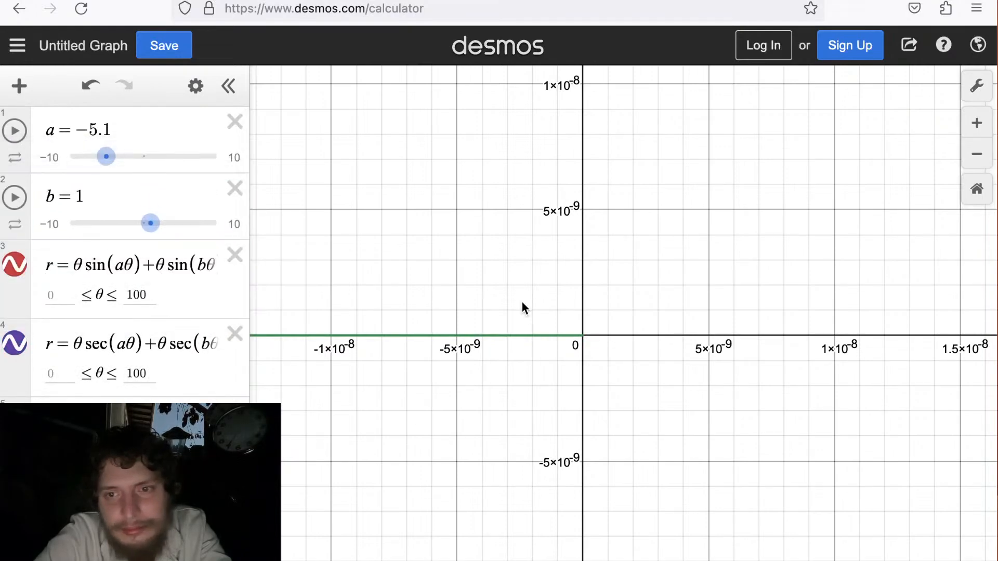
Examine the curves from the immediate surroundings of the origin out to a scale of tens of thousands of units.
scroll(522, 302, up, 5)
scroll(521, 302, down, 15)
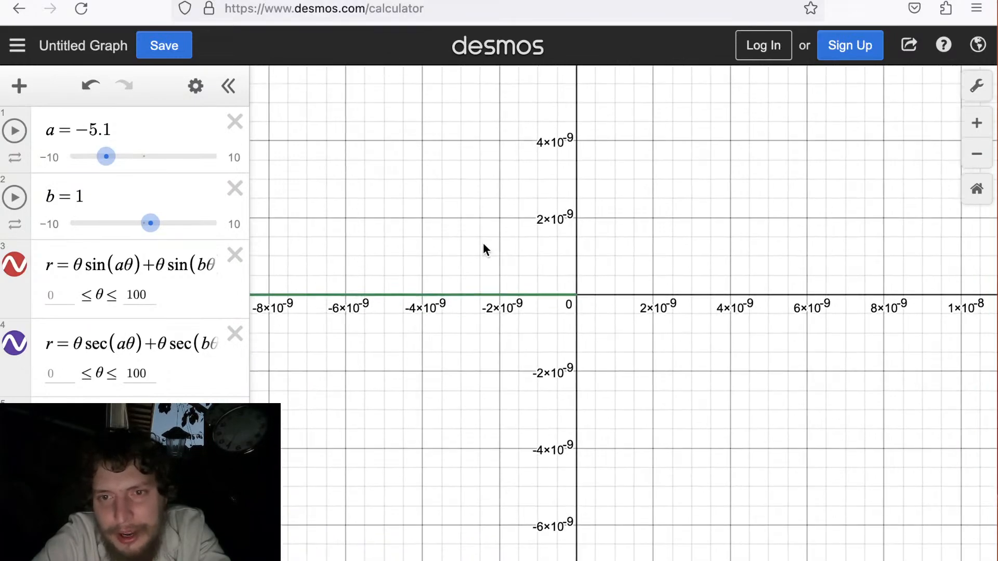
scroll(482, 244, down, 12)
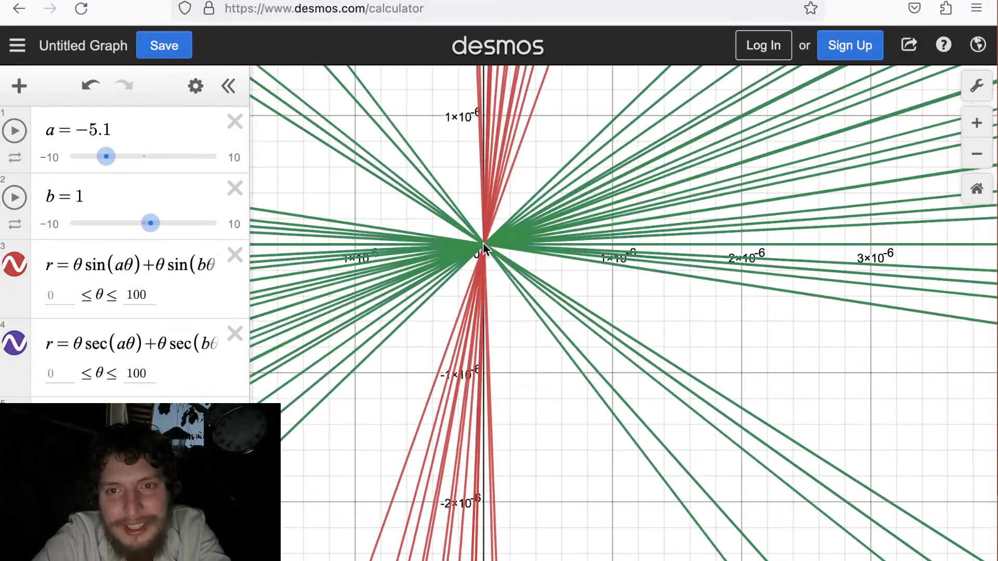
scroll(508, 313, down, 15)
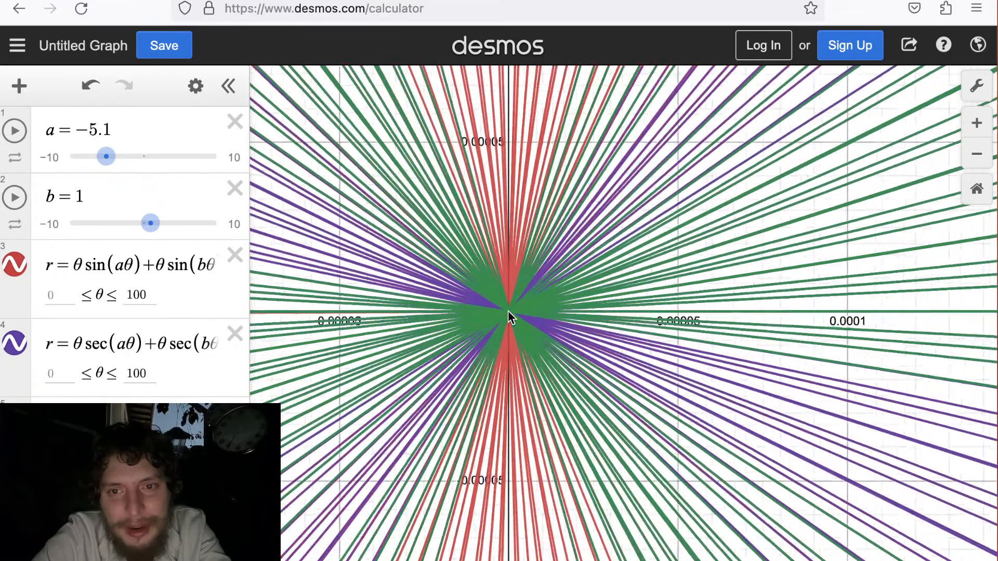
scroll(508, 314, down, 12)
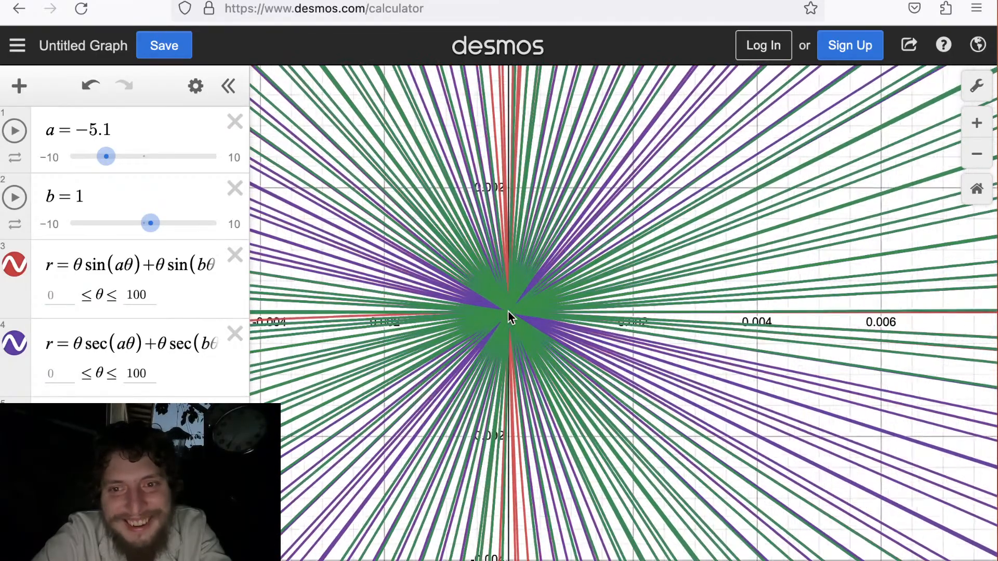
scroll(508, 311, down, 12)
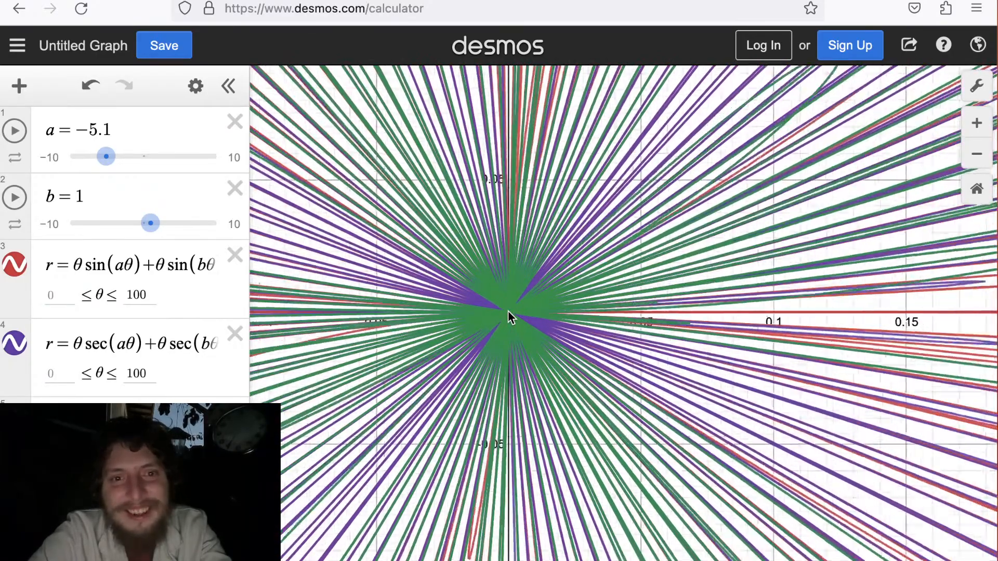
scroll(507, 311, down, 8)
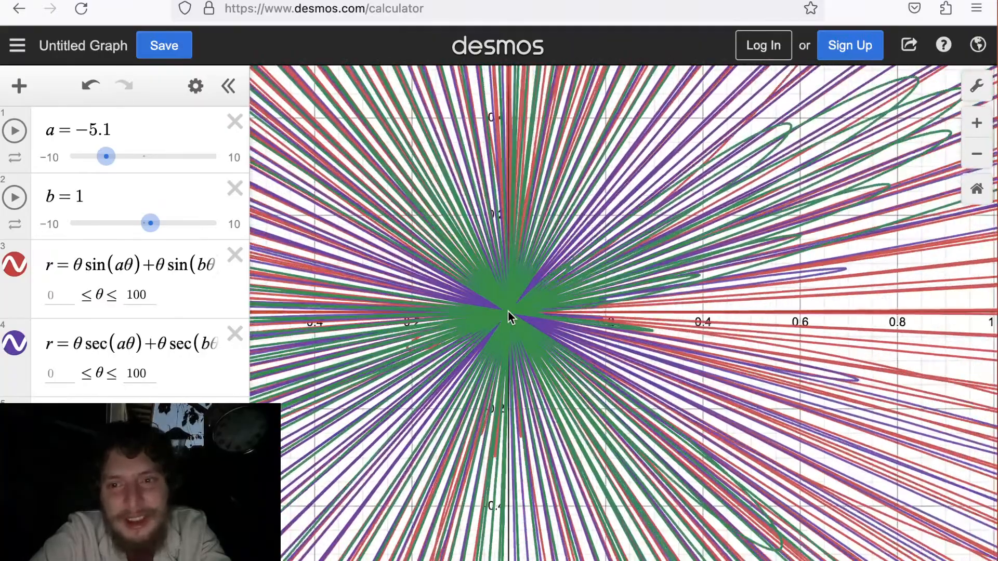
scroll(508, 337, down, 10)
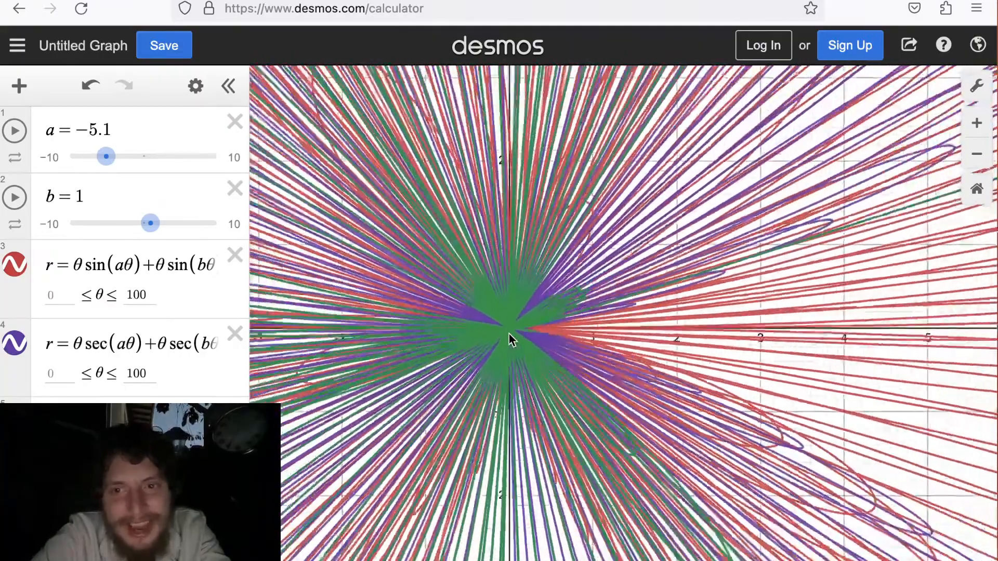
scroll(509, 335, down, 10)
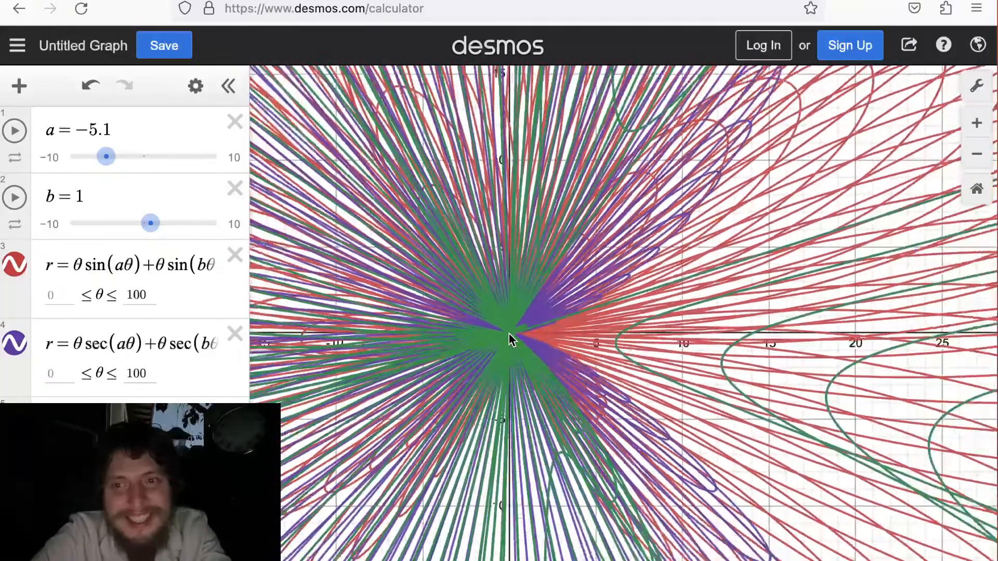
scroll(509, 333, down, 10)
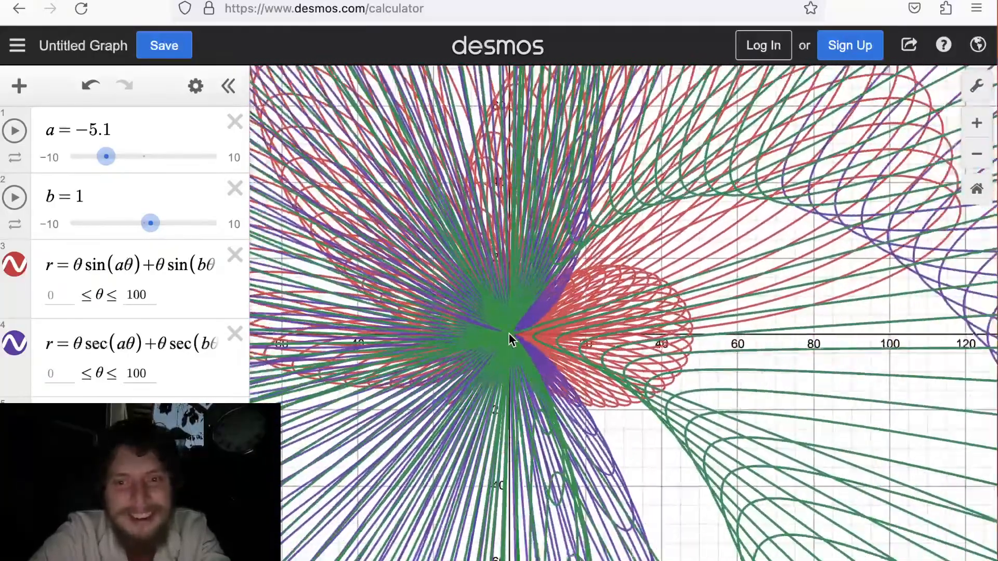
scroll(509, 335, down, 8)
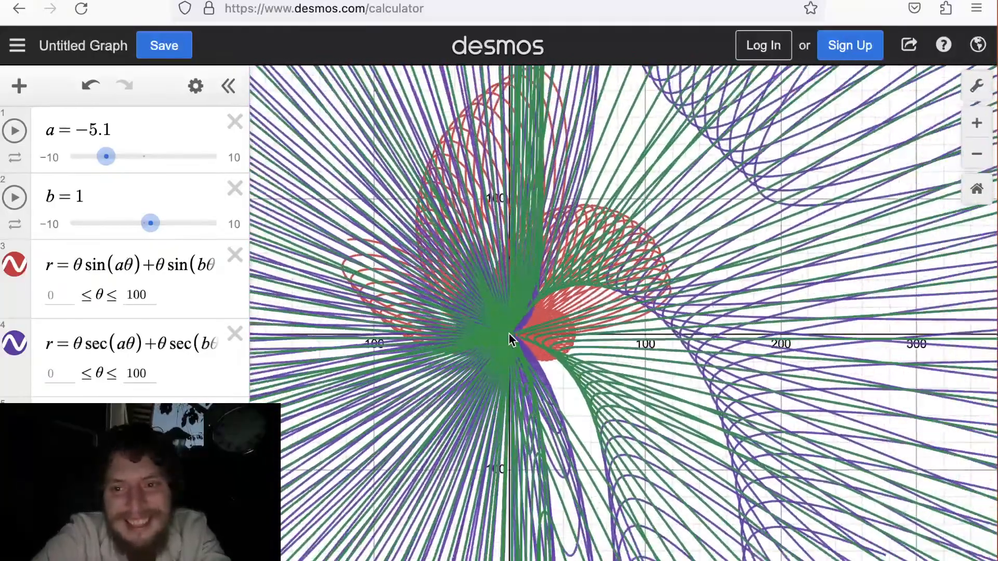
scroll(510, 336, down, 10)
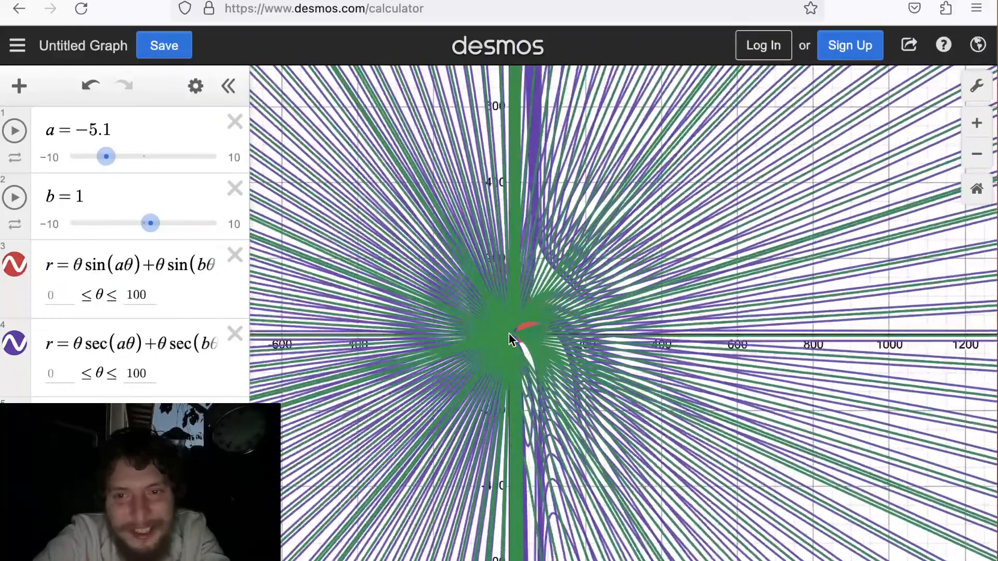
scroll(509, 335, down, 12)
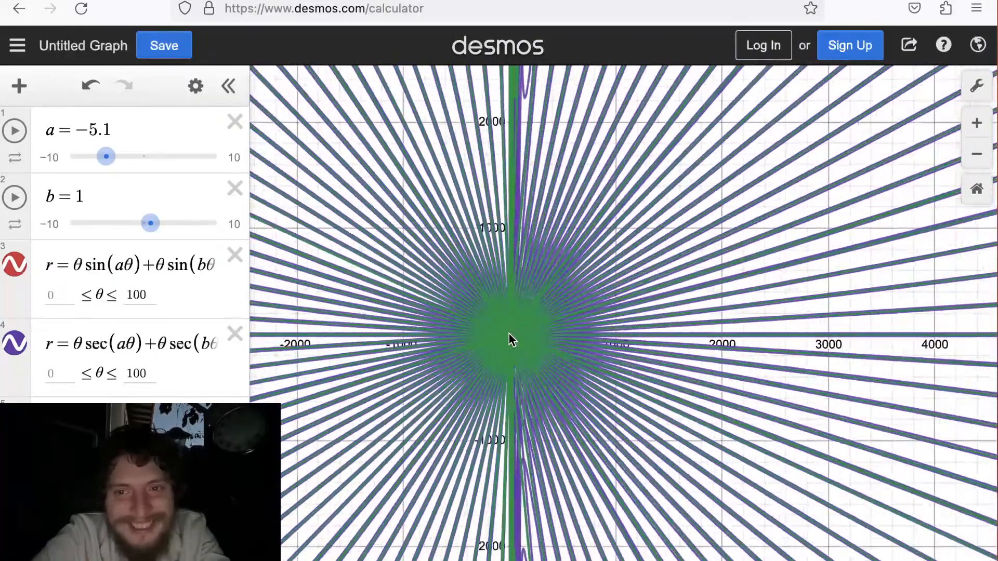
scroll(509, 338, down, 5)
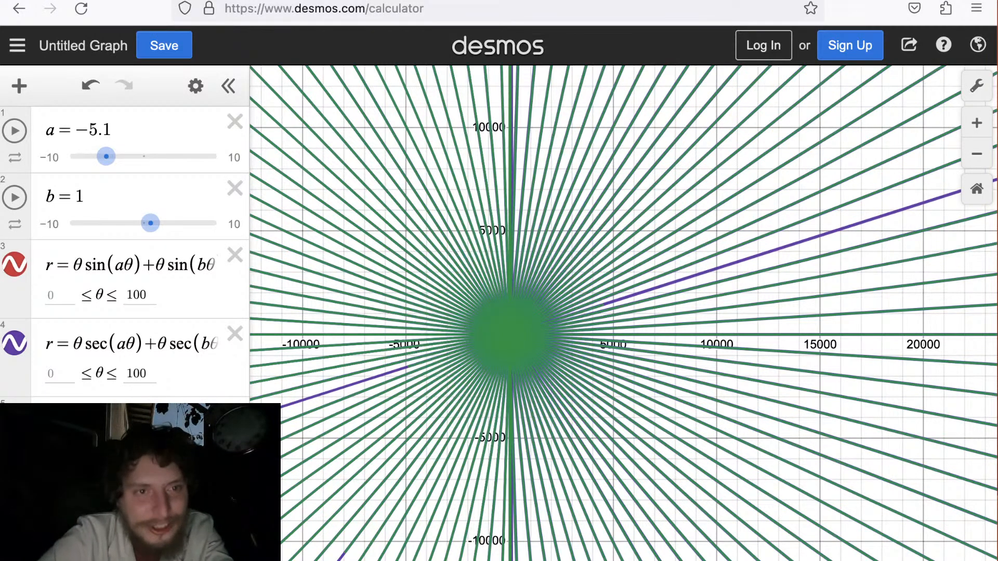
Set b to −3.7 and examine the resulting curves more closely around the origin.
drag(447, 245, 463, 235)
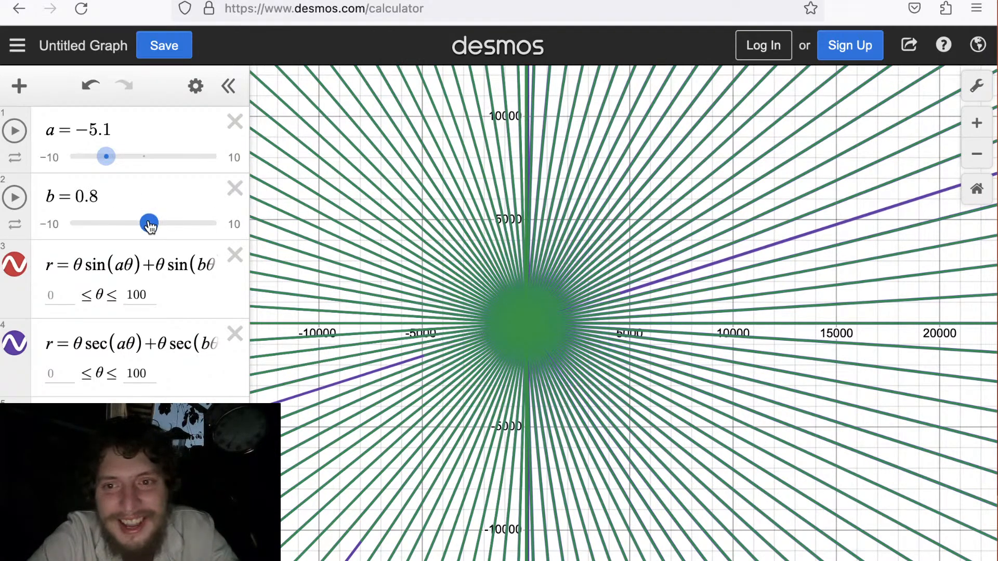
drag(150, 225, 116, 223)
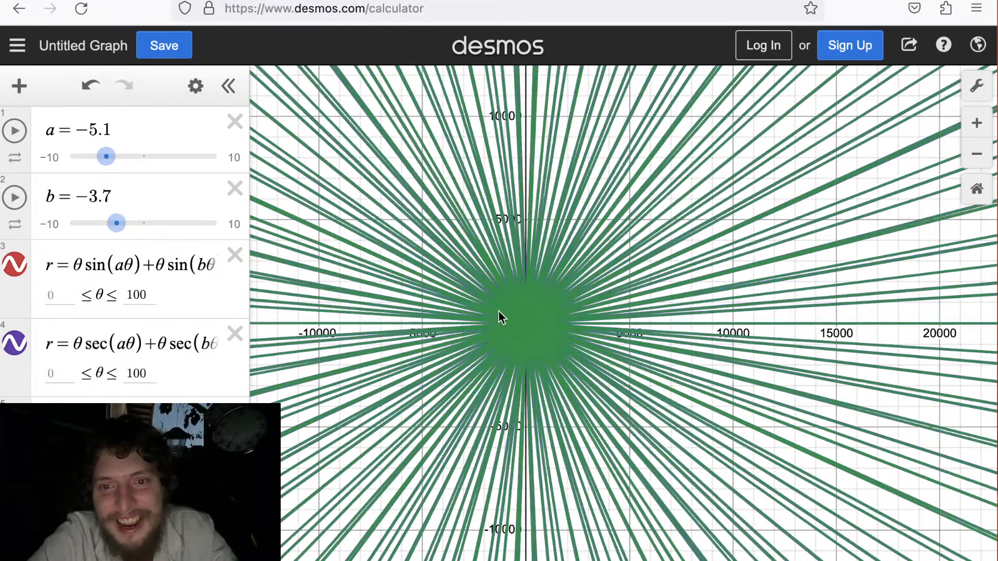
drag(498, 311, 521, 304)
scroll(516, 296, up, 5)
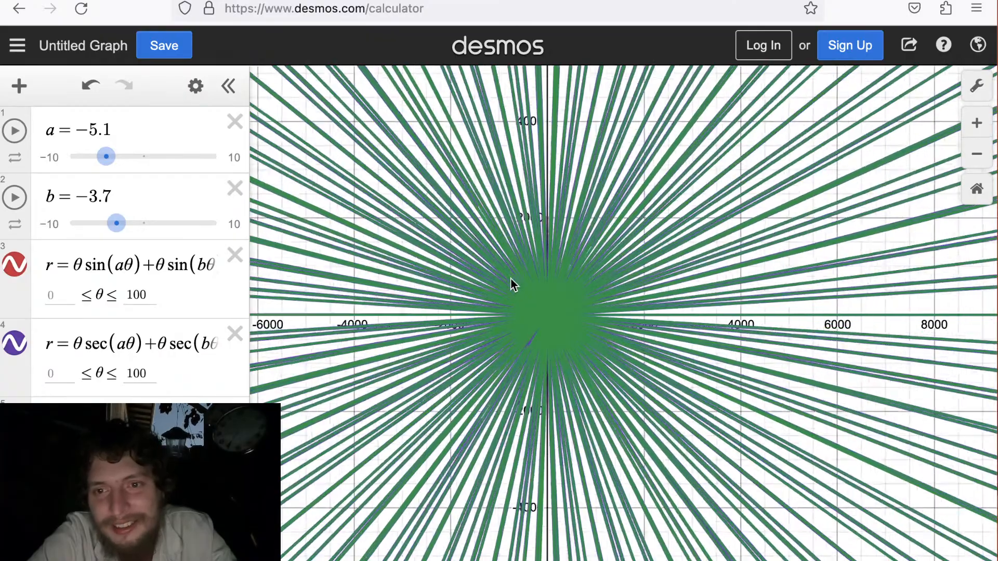
scroll(512, 283, up, 8)
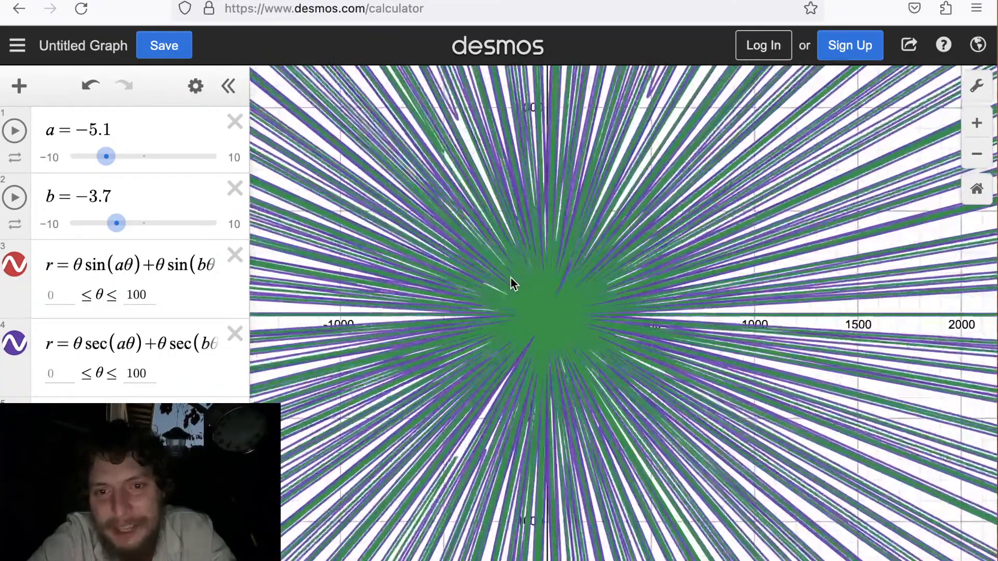
scroll(511, 281, up, 5)
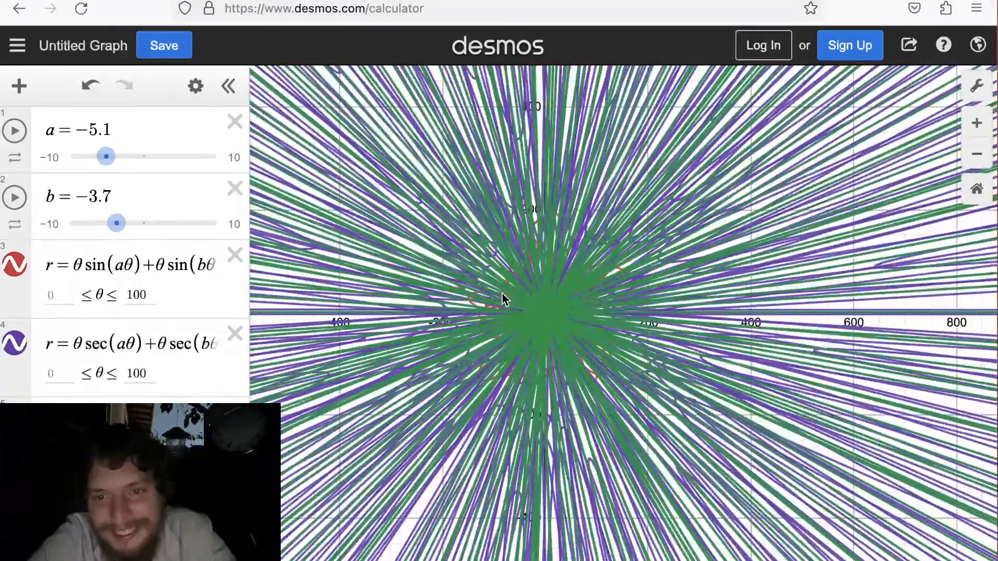
scroll(451, 260, up, 5)
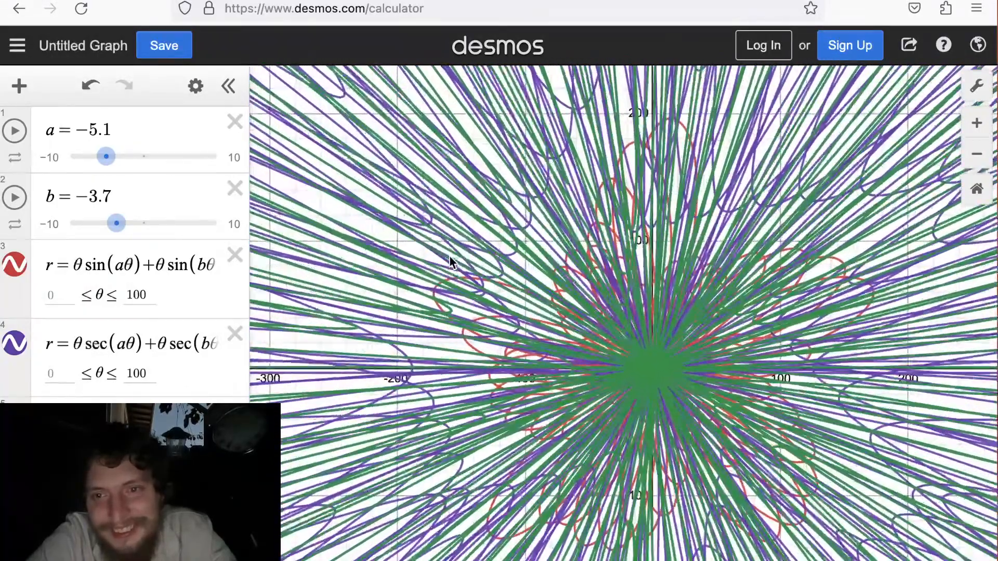
Set b to −7 and a to −3, keeping the curves centred closely around the origin.
drag(598, 291, 546, 230)
scroll(537, 217, up, 2)
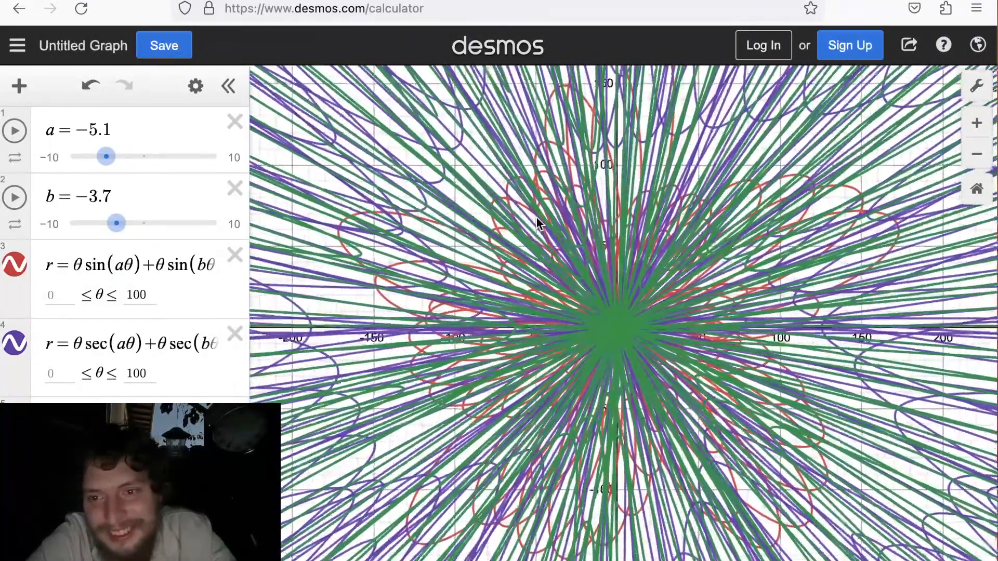
scroll(554, 228, up, 2)
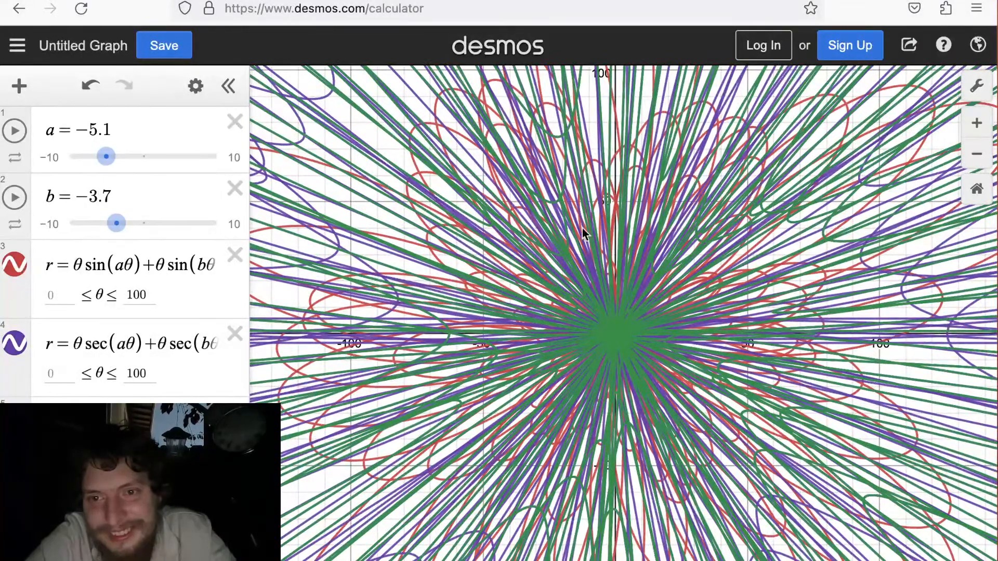
scroll(584, 230, up, 2)
drag(617, 287, 585, 215)
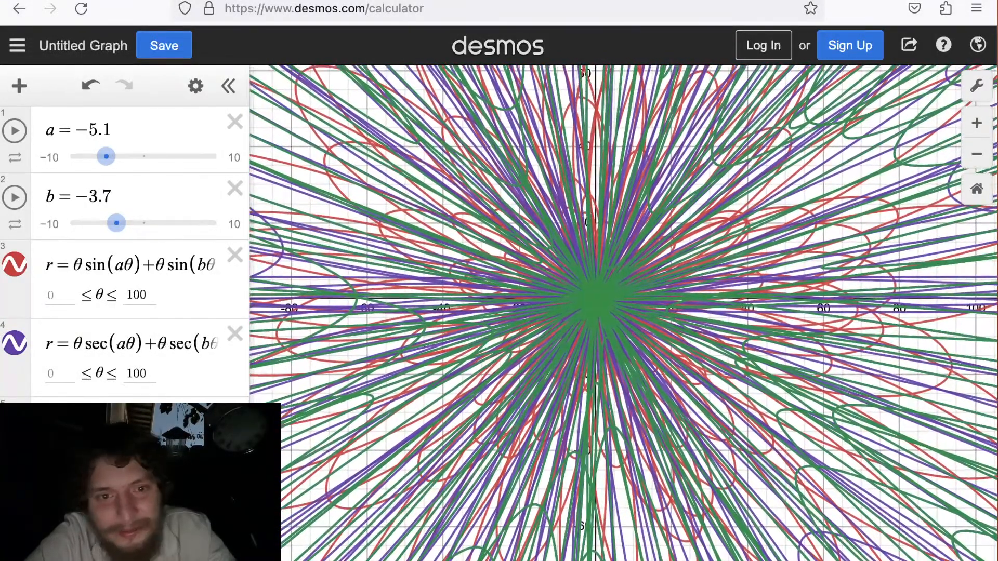
drag(123, 237, 98, 239)
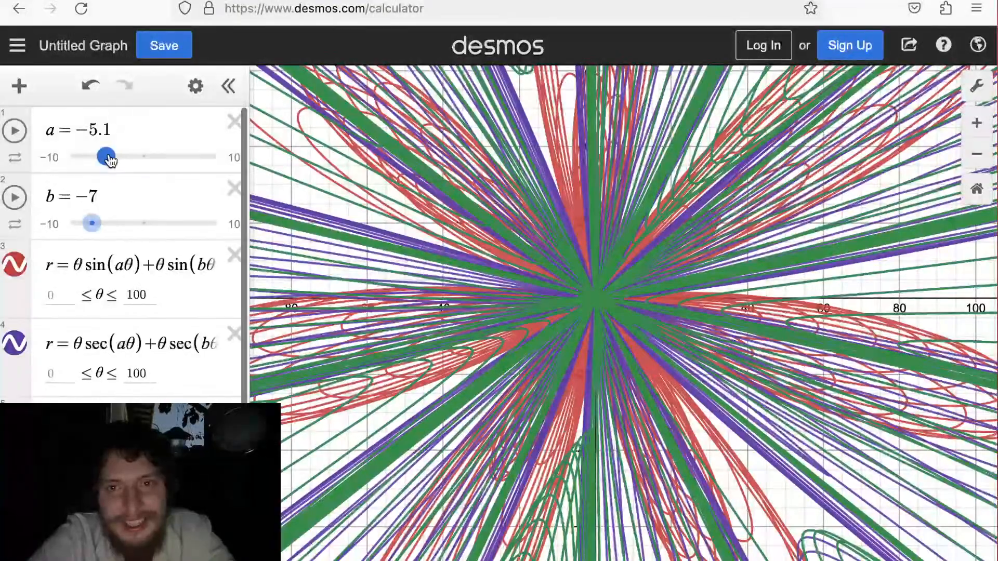
mouse_move(109, 159)
mouse_down()
mouse_move(131, 159)
mouse_move(121, 158)
mouse_up()
Examine the curves around the origin out to several hundred units and closely inside the loops along the upper vertical axis.
scroll(758, 296, down, 10)
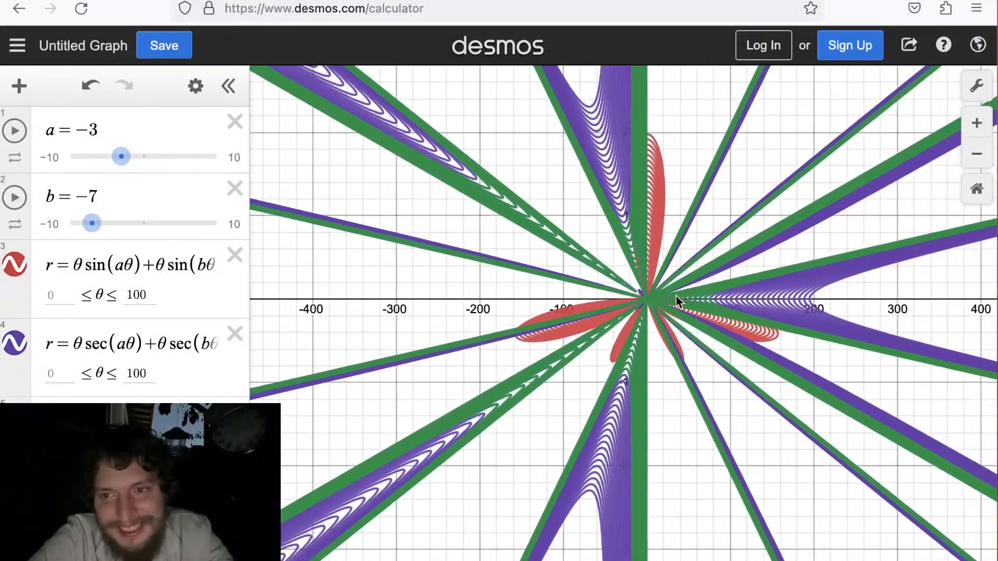
drag(675, 294, 603, 295)
scroll(603, 297, down, 2)
scroll(603, 298, down, 2)
scroll(603, 299, up, 10)
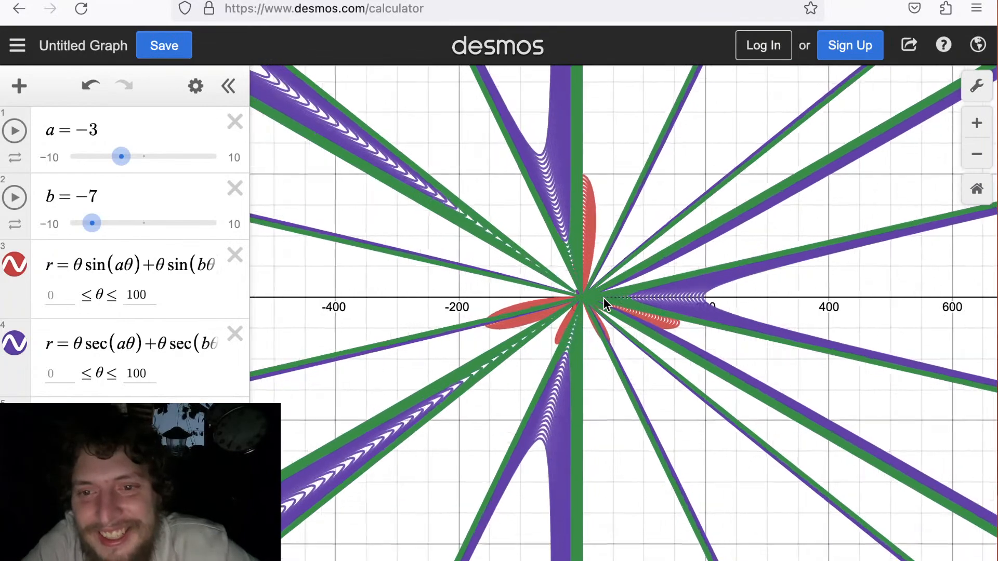
scroll(603, 299, down, 6)
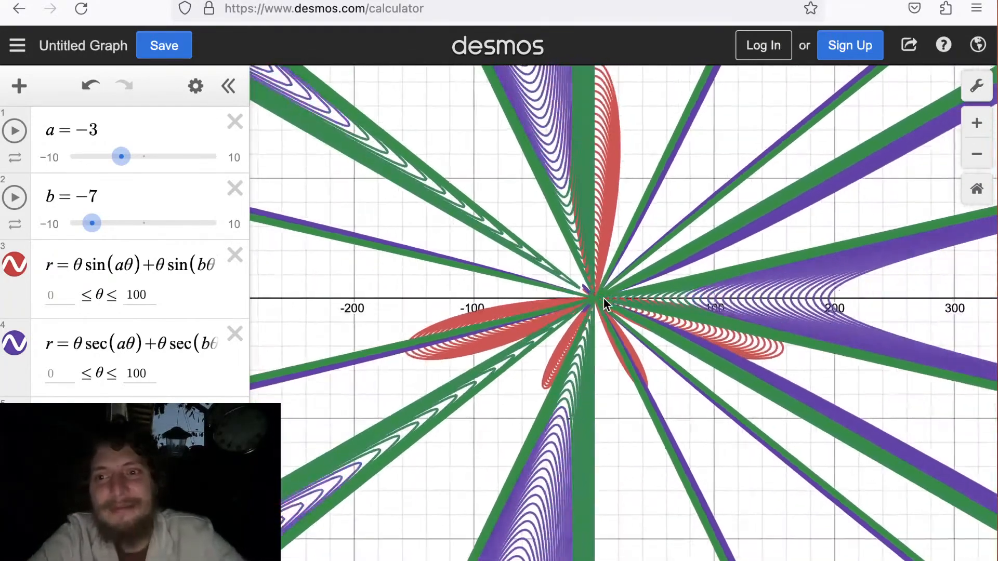
drag(603, 301, 640, 317)
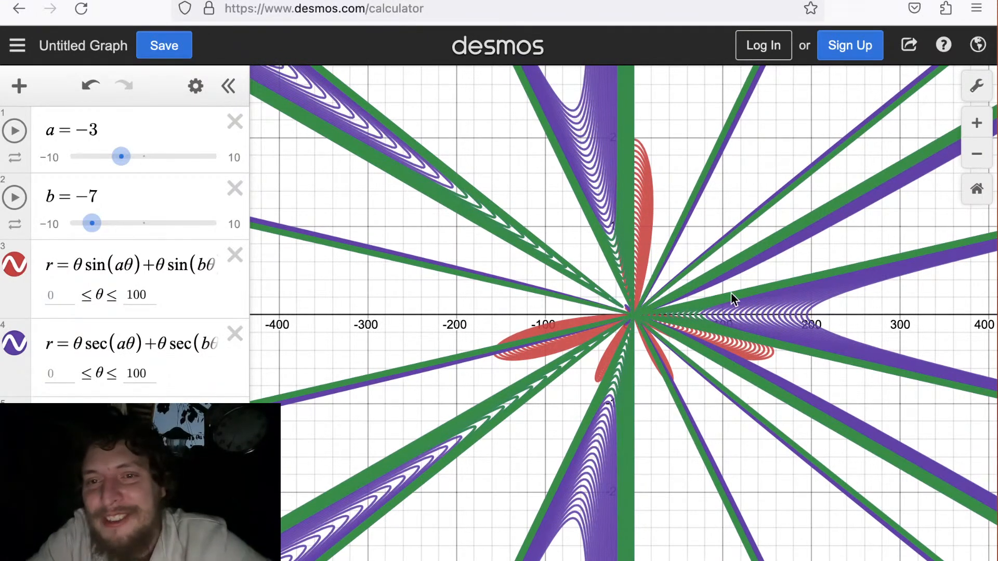
scroll(590, 196, up, 8)
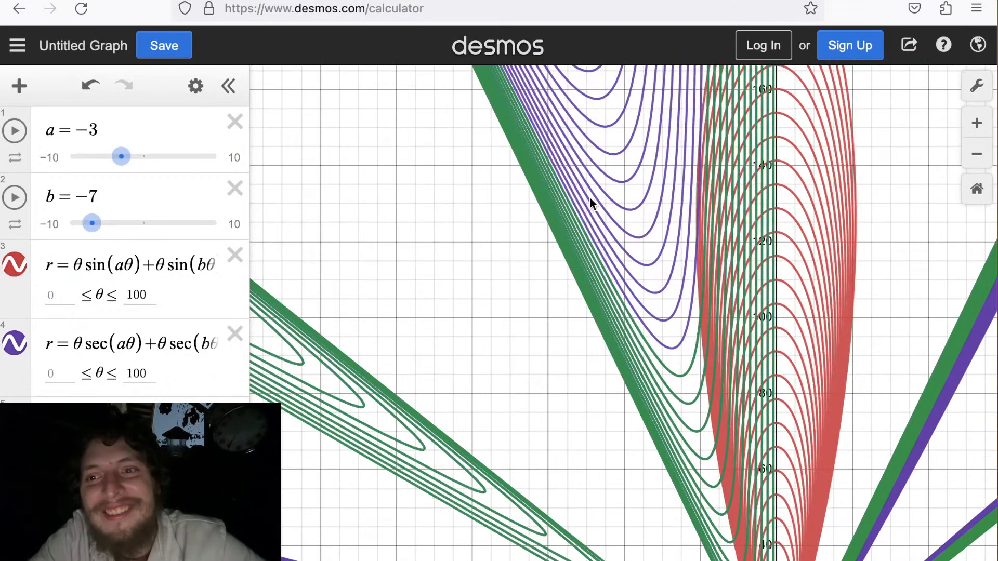
scroll(590, 198, down, 8)
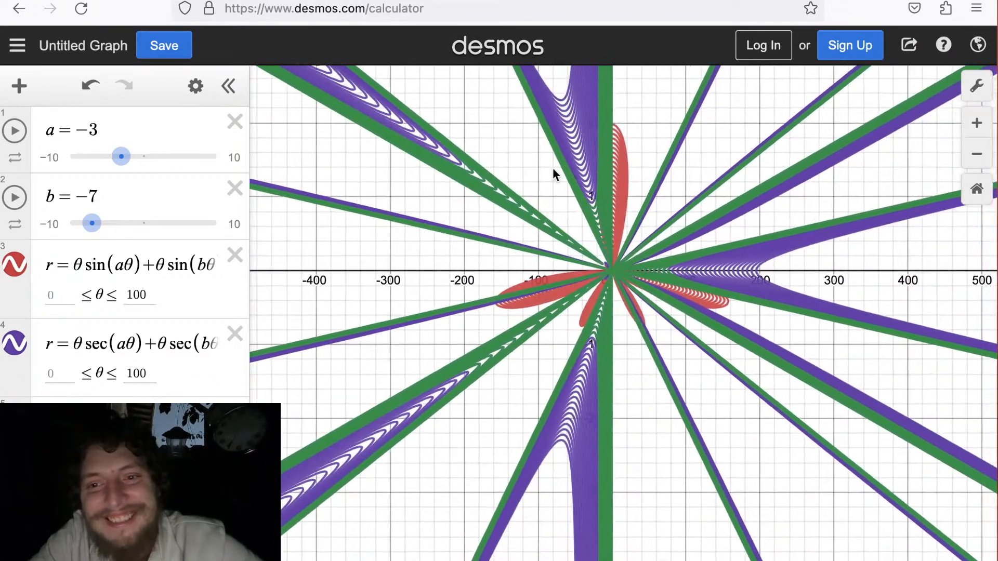
drag(553, 169, 563, 204)
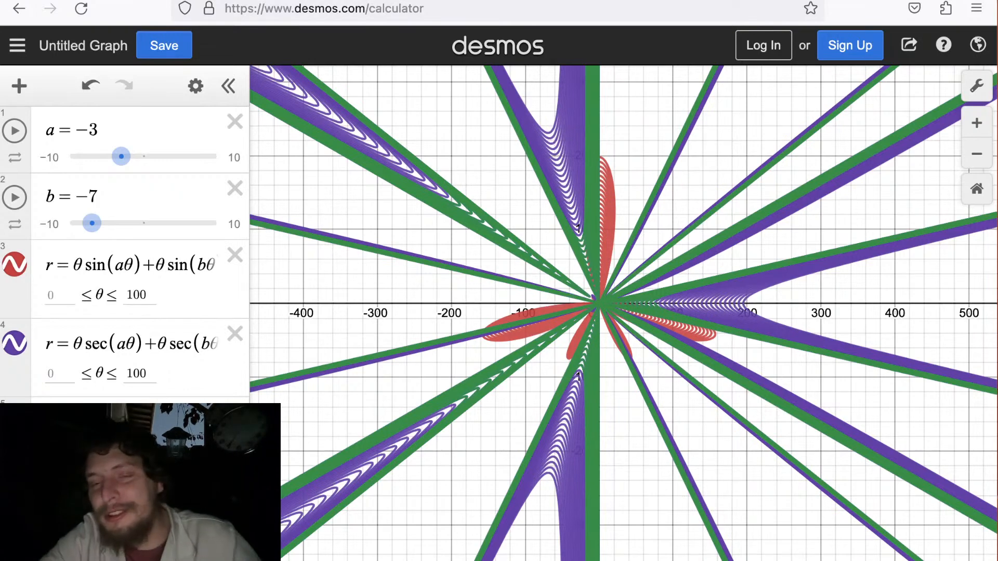
Examine the red petals just below the positive horizontal axis and the whole pattern out to about 1000 units.
scroll(632, 313, down, 2)
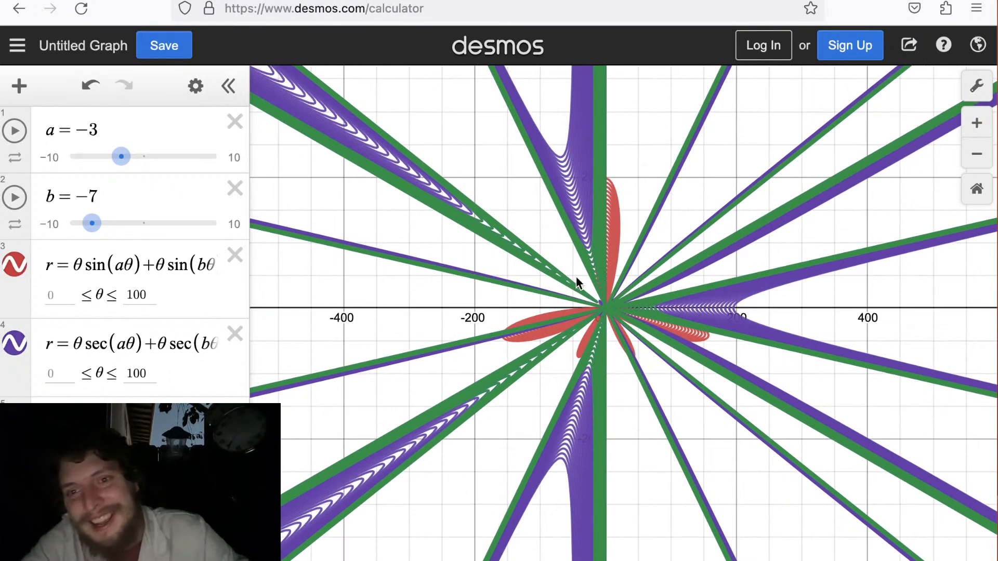
scroll(576, 280, down, 3)
scroll(572, 260, up, 2)
scroll(659, 342, up, 5)
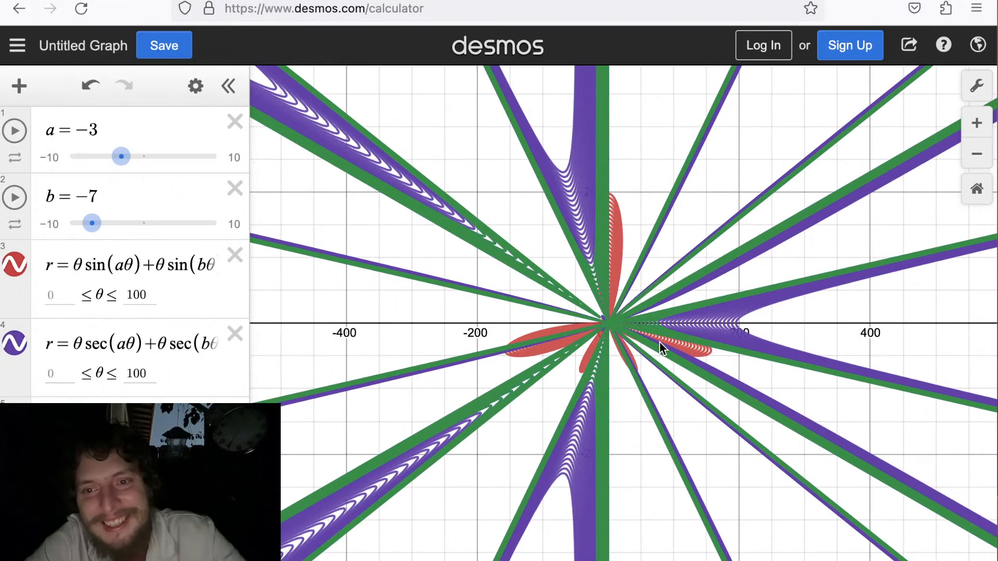
scroll(647, 310, up, 5)
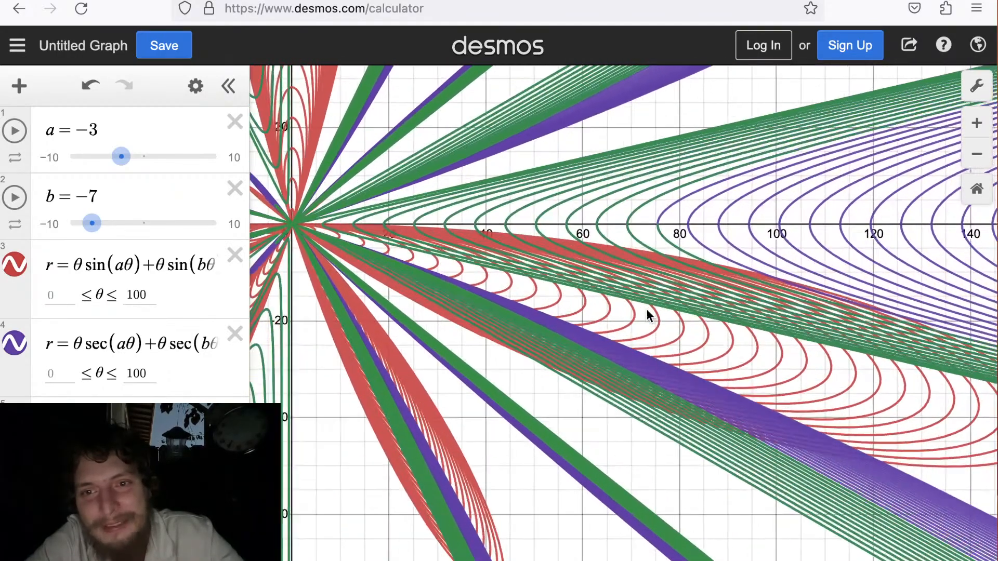
scroll(544, 296, down, 10)
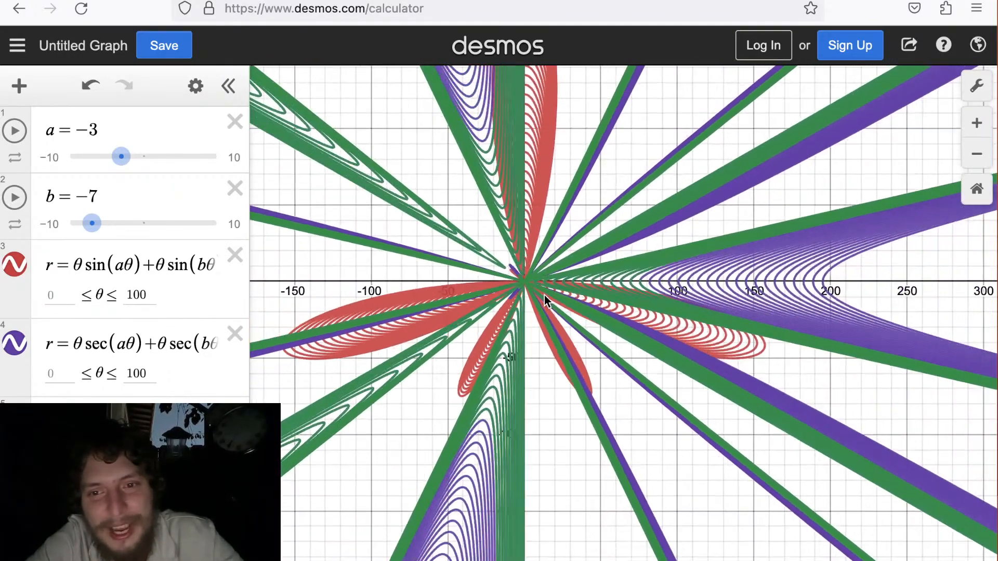
scroll(544, 296, down, 3)
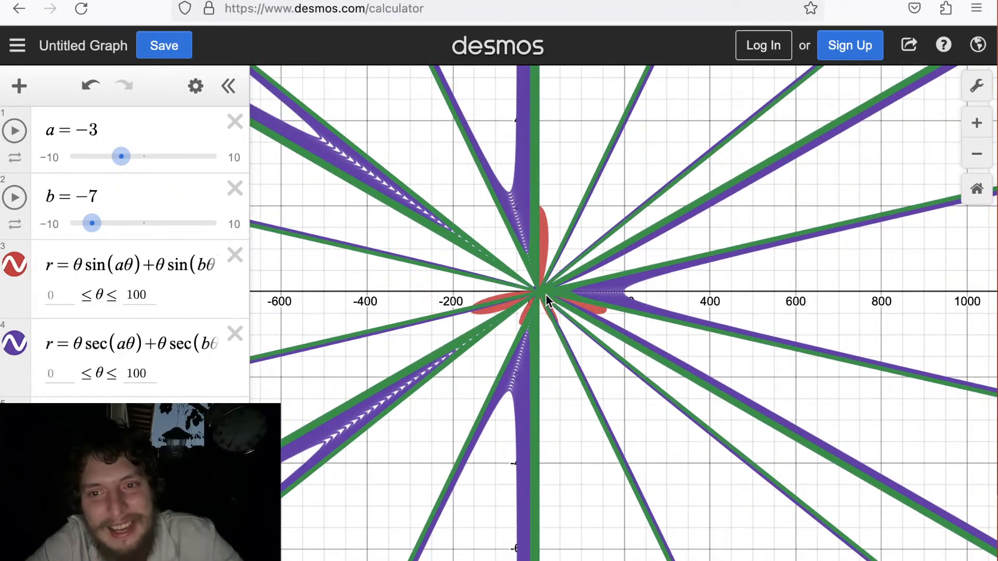
Set a to −4.4 and b to −7.7, and view the resulting curves closely around the origin.
drag(546, 294, 595, 322)
drag(115, 159, 105, 159)
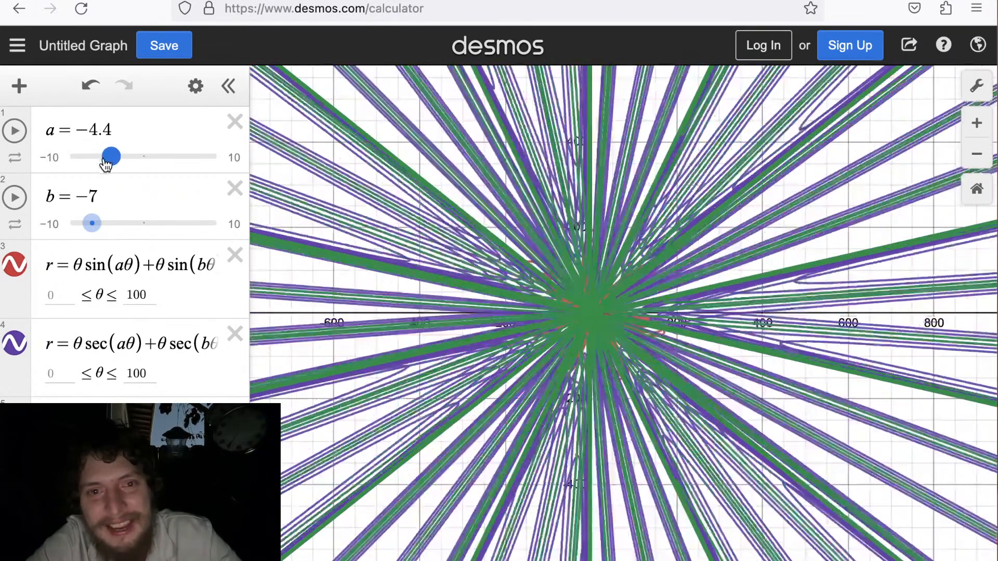
drag(94, 231, 89, 232)
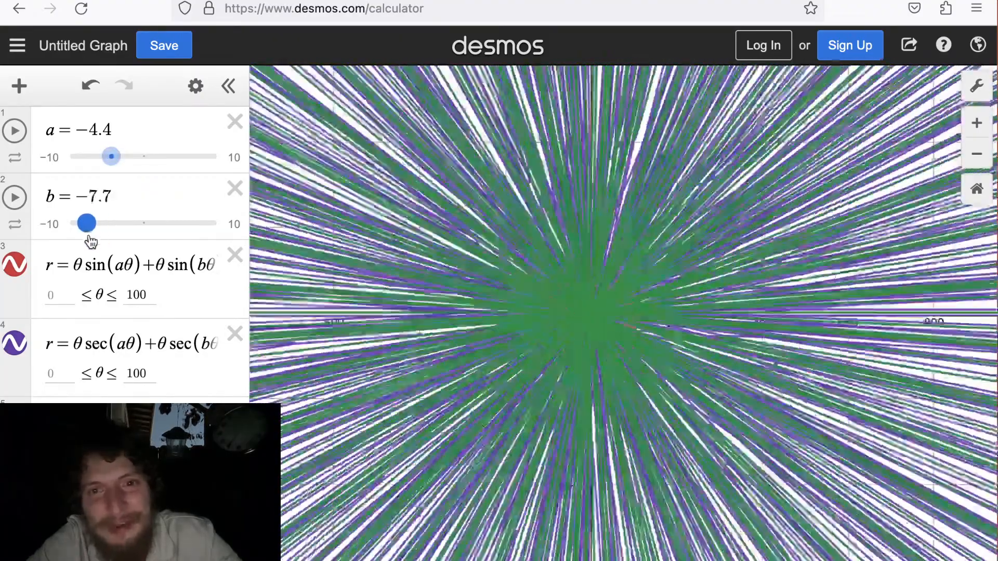
mouse_move(111, 157)
mouse_down()
mouse_move(62, 176)
mouse_move(134, 154)
mouse_move(163, 129)
mouse_move(111, 156)
mouse_up()
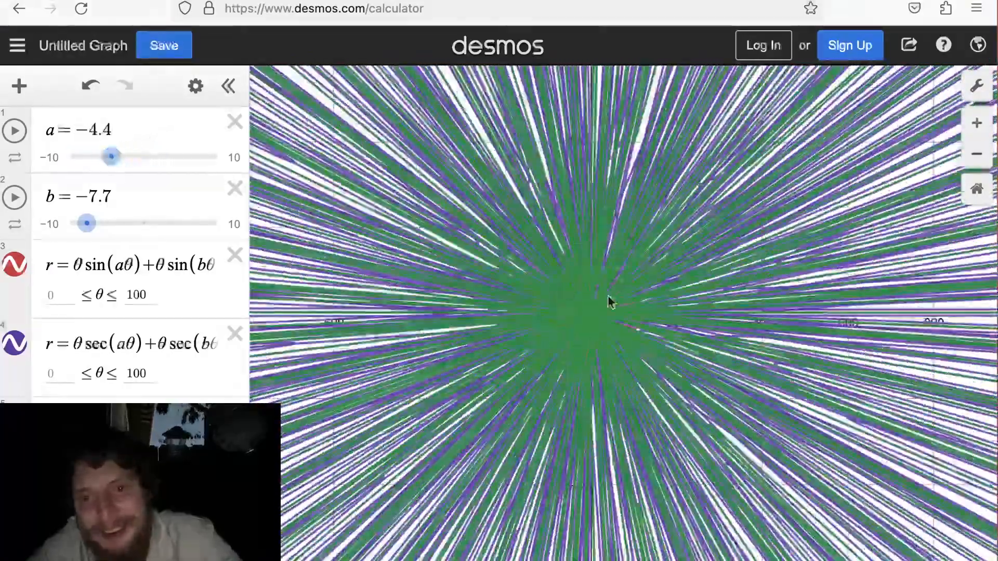
scroll(601, 283, up, 5)
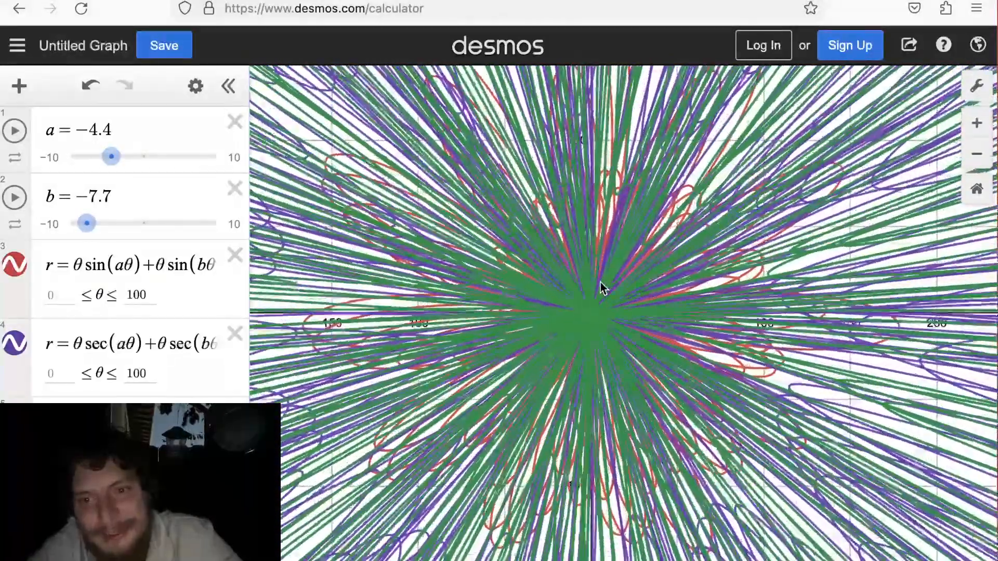
scroll(573, 248, up, 4)
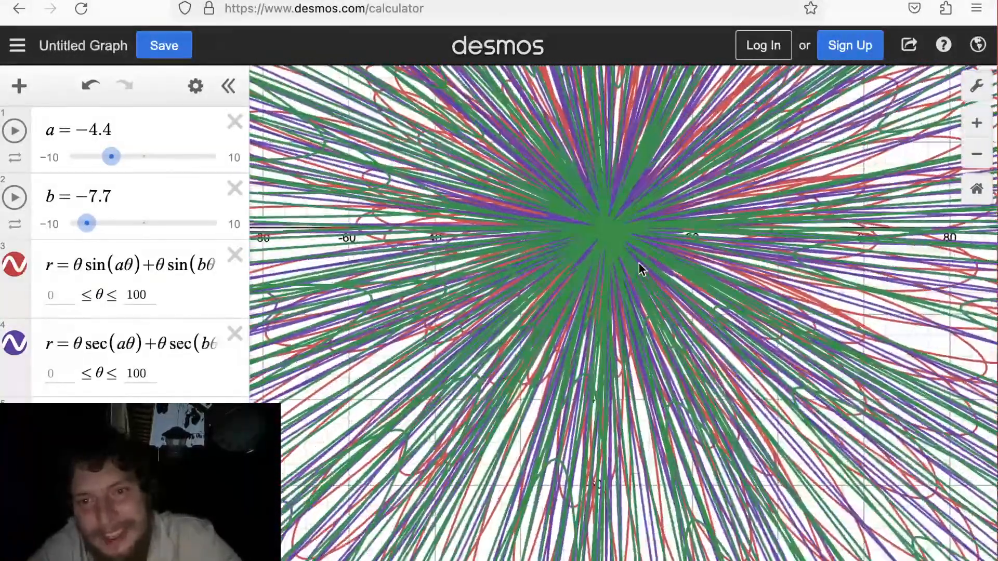
scroll(638, 263, up, 5)
drag(608, 252, 622, 344)
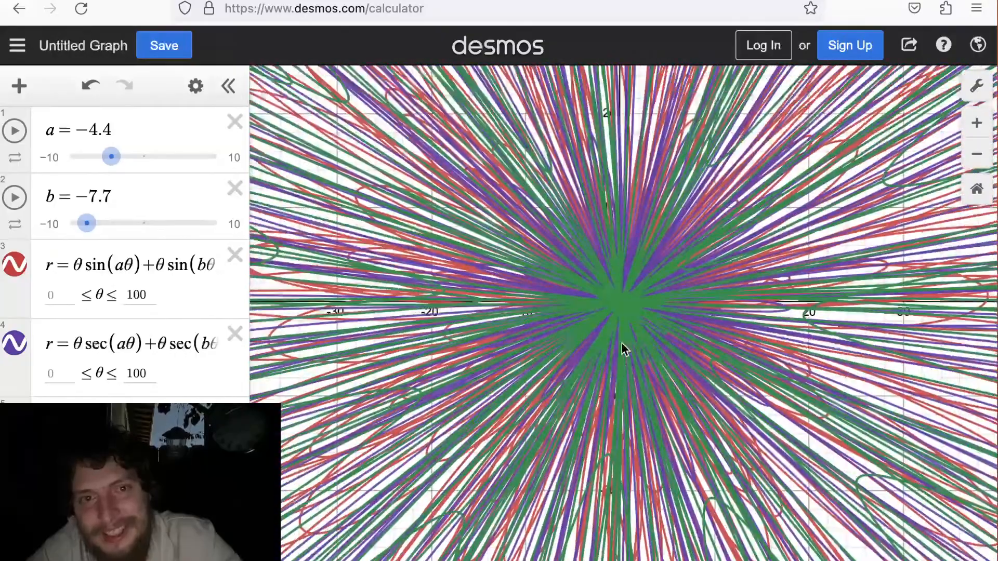
Set b to 0 and change a through −7.7 and −6 to −7, with the origin near the centre of the graph.
drag(103, 158, 80, 165)
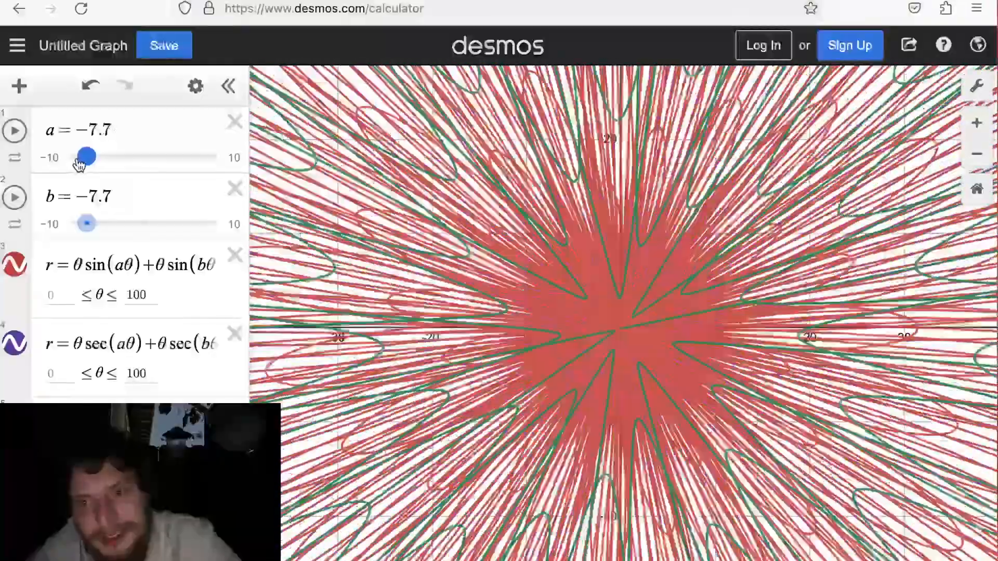
drag(87, 223, 142, 205)
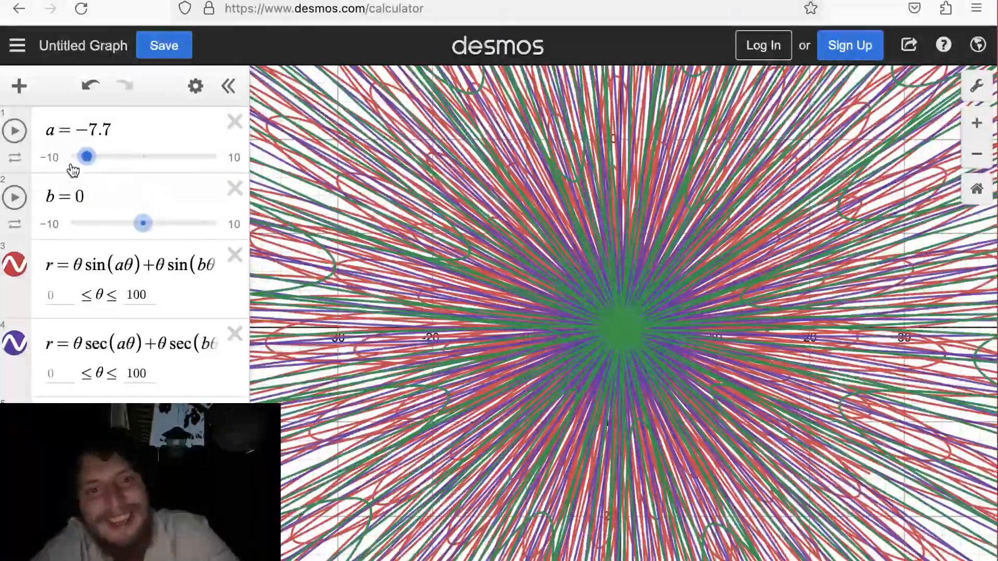
drag(86, 157, 96, 163)
drag(542, 413, 517, 389)
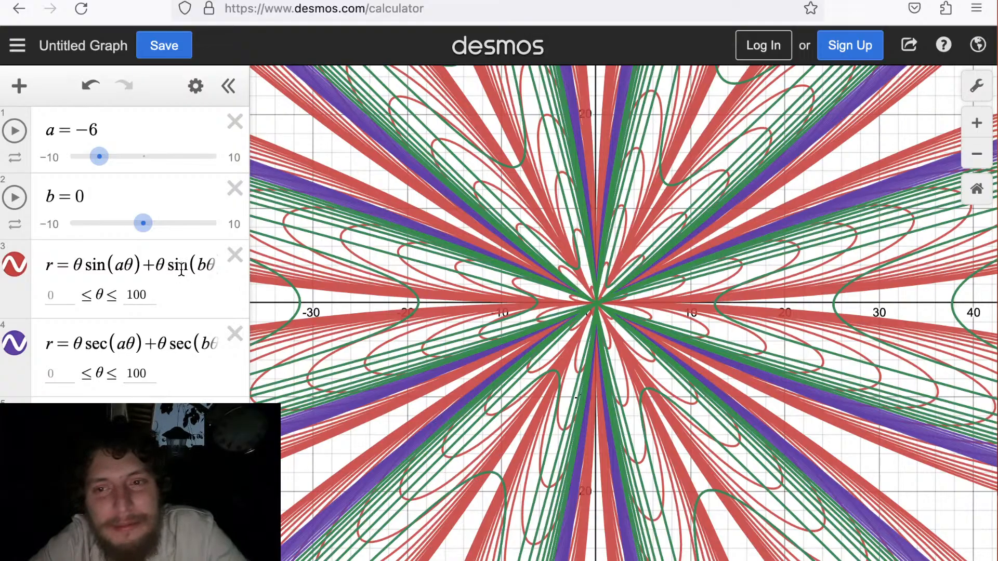
drag(99, 160, 94, 167)
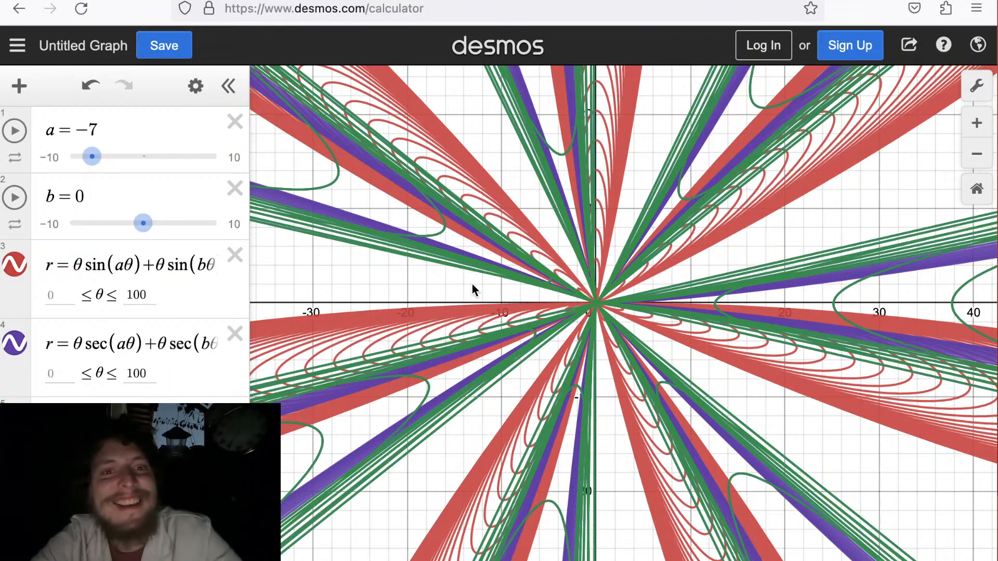
mouse_move(472, 284)
mouse_down()
mouse_move(496, 292)
mouse_move(466, 316)
mouse_move(487, 281)
mouse_up()
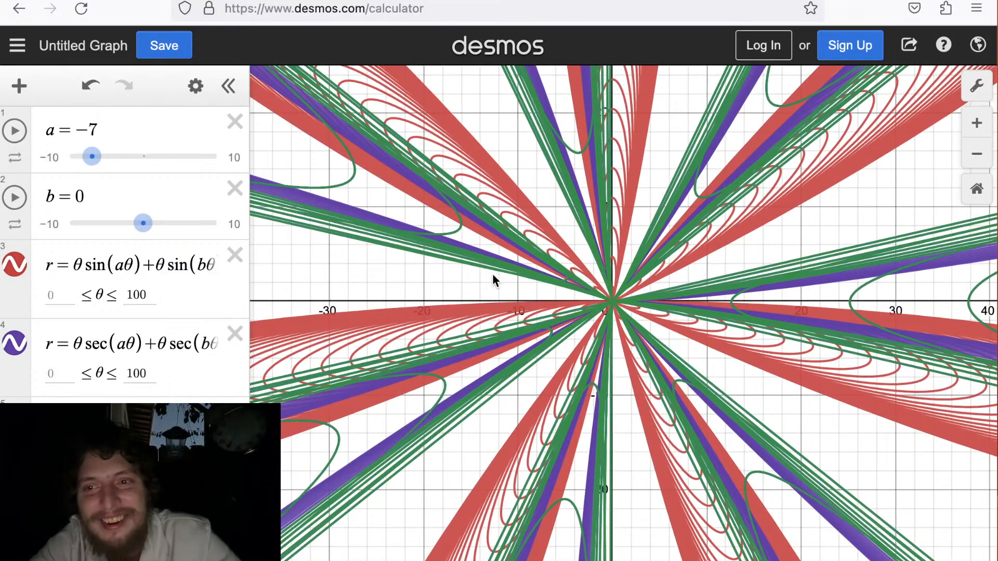
Raise the upper θ limit of the sine and secant expressions to 1000 and view the curves around the origin.
scroll(492, 273, down, 5)
drag(491, 274, 563, 337)
click(147, 296)
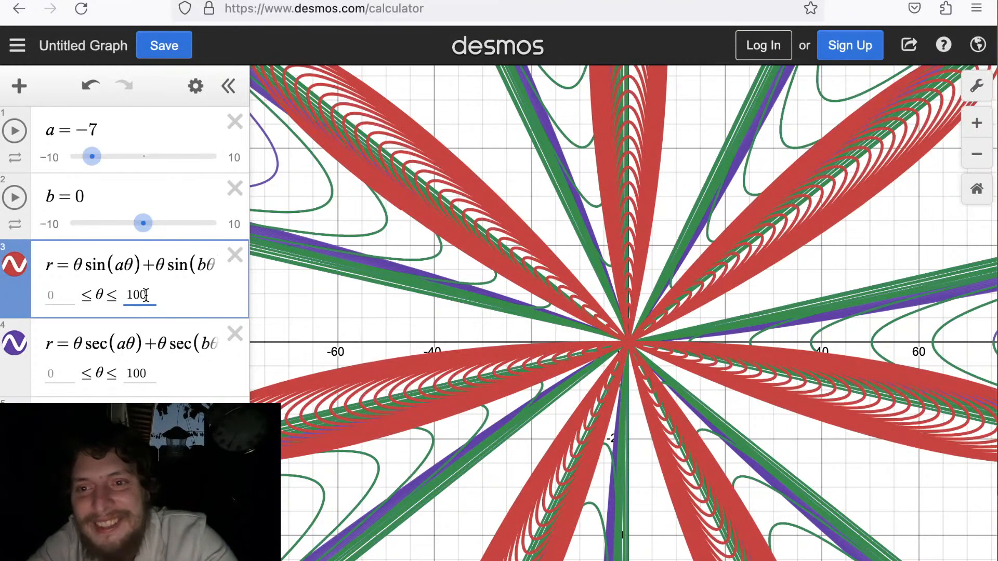
click(149, 369)
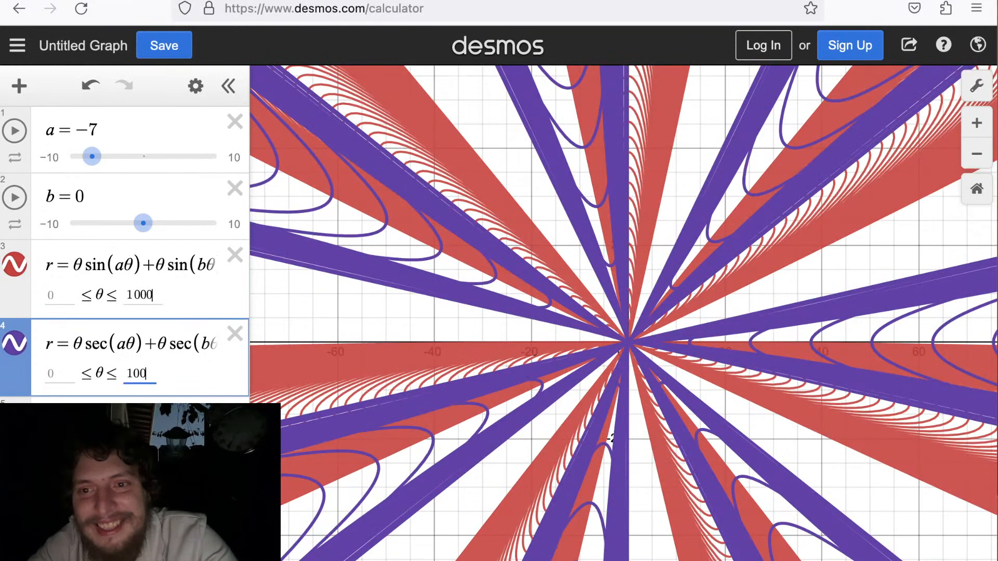
text(0)
key(Return)
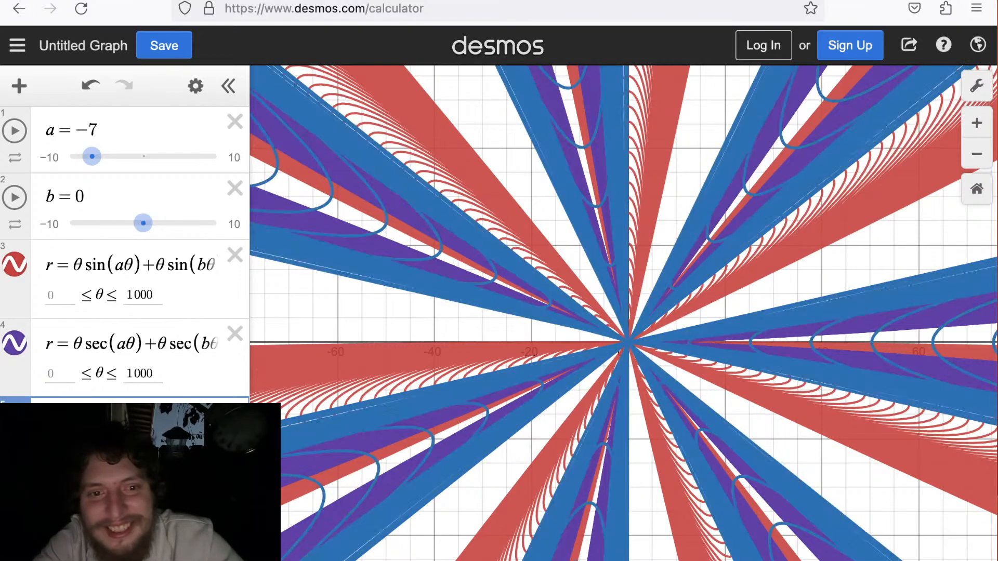
key(Return)
key(super+v)
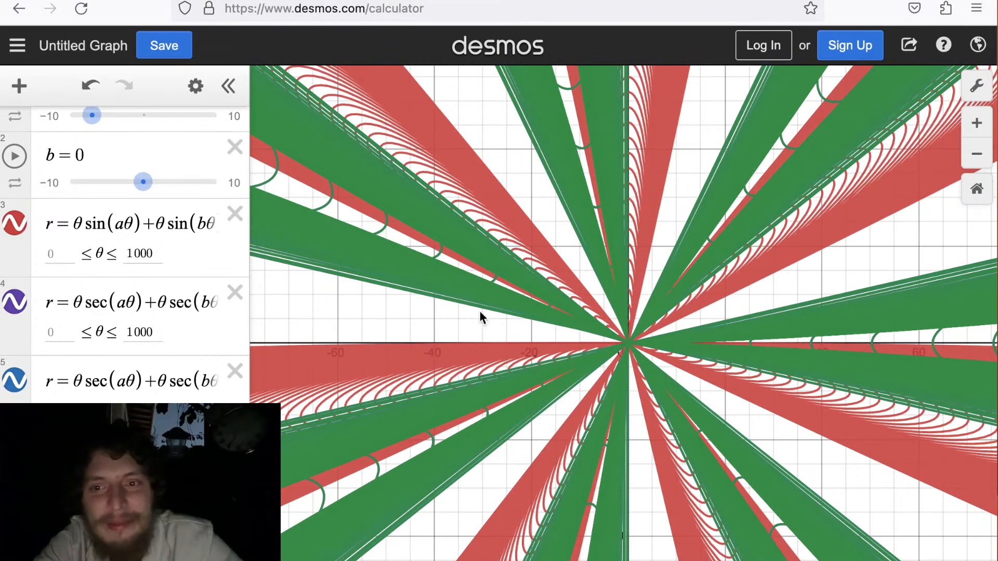
scroll(479, 310, up, 3)
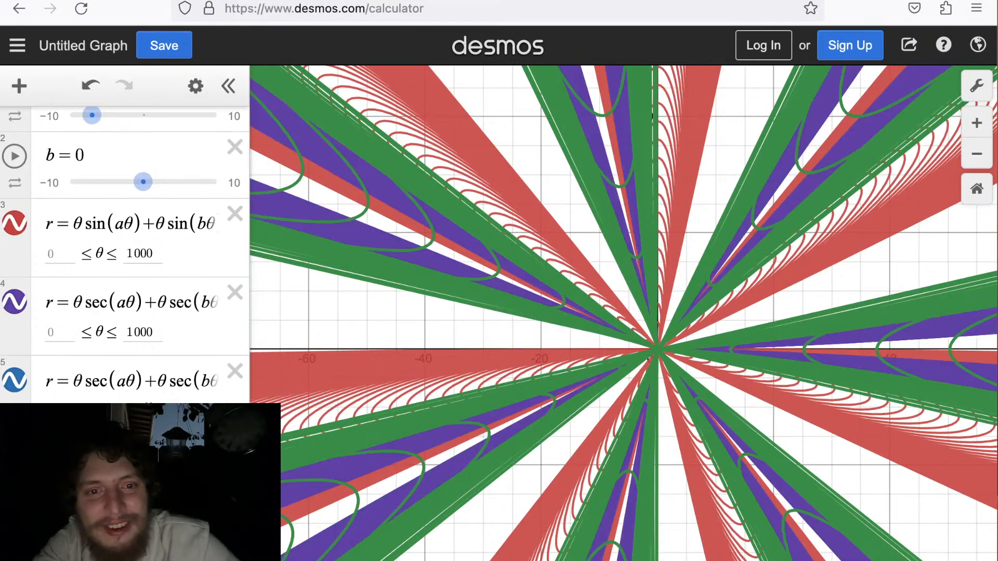
Return the upper θ limit of the sine and secant expressions to 100 and view the curves out to about 100 units.
click(148, 409)
click(152, 331)
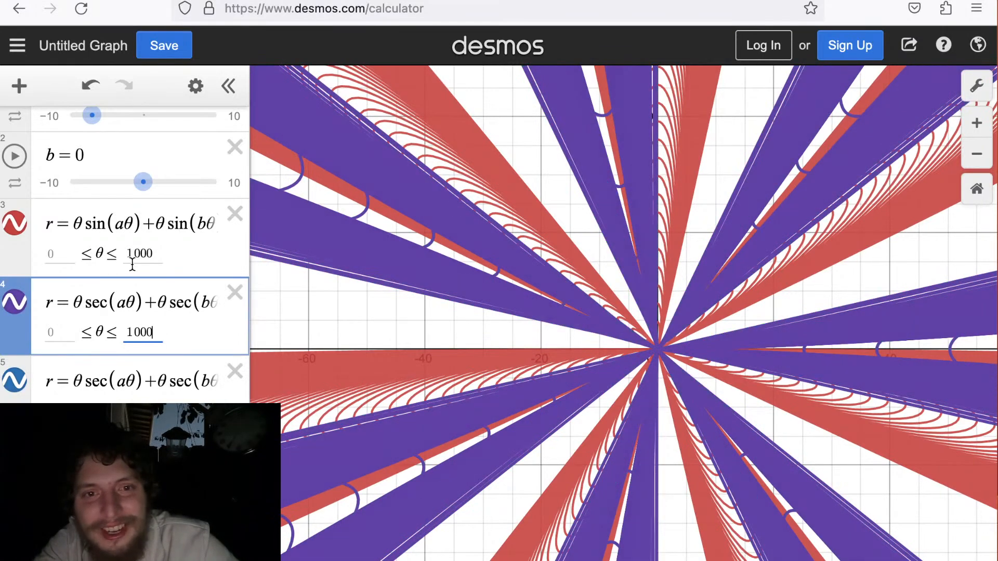
click(157, 253)
key(BackSpace)
click(612, 312)
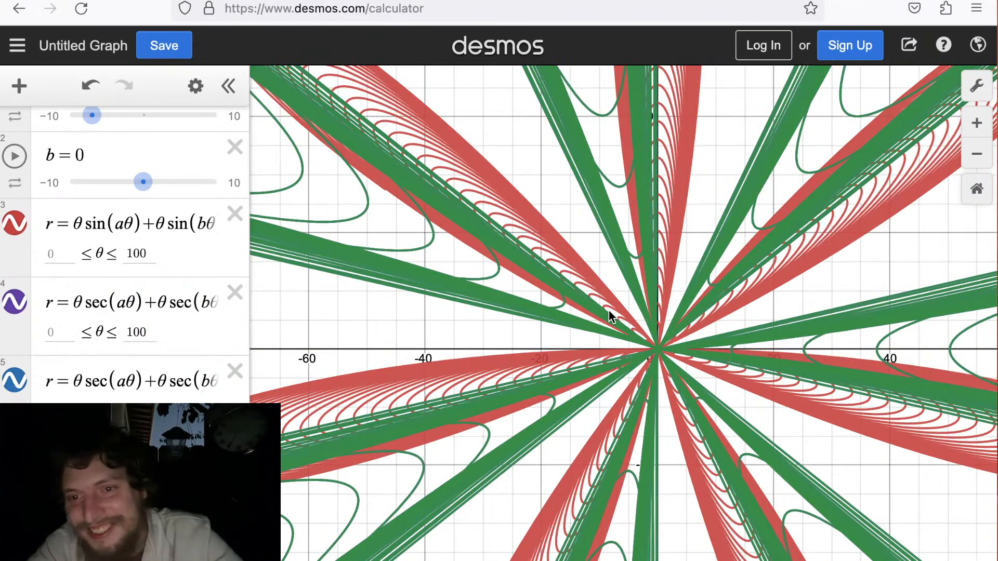
scroll(611, 315, down, 3)
scroll(607, 327, down, 2)
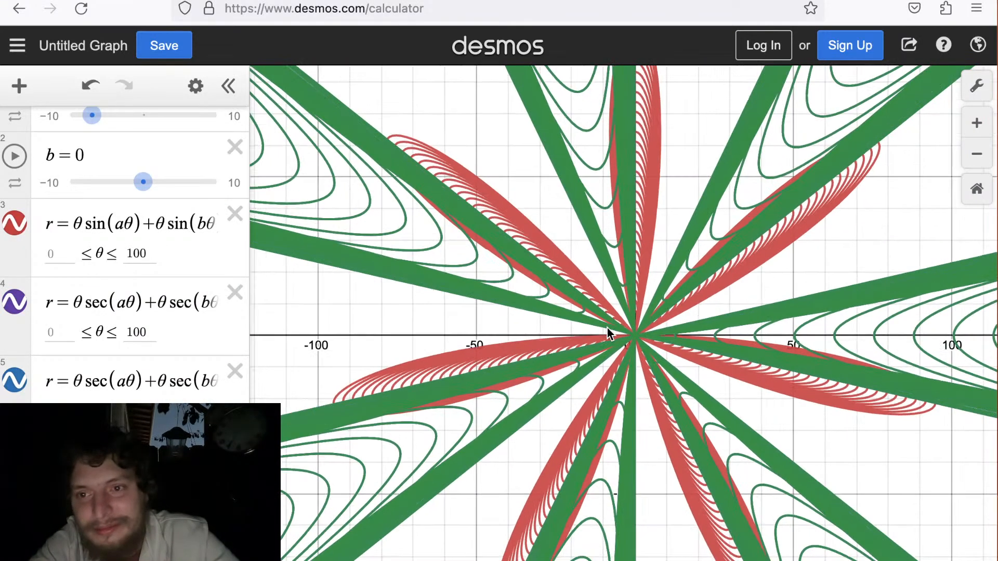
Reorder the expression list so the green secant expression comes first among the curves and the red sine expression sits below the others.
drag(607, 329, 538, 329)
scroll(538, 328, up, 5)
scroll(538, 329, up, 6)
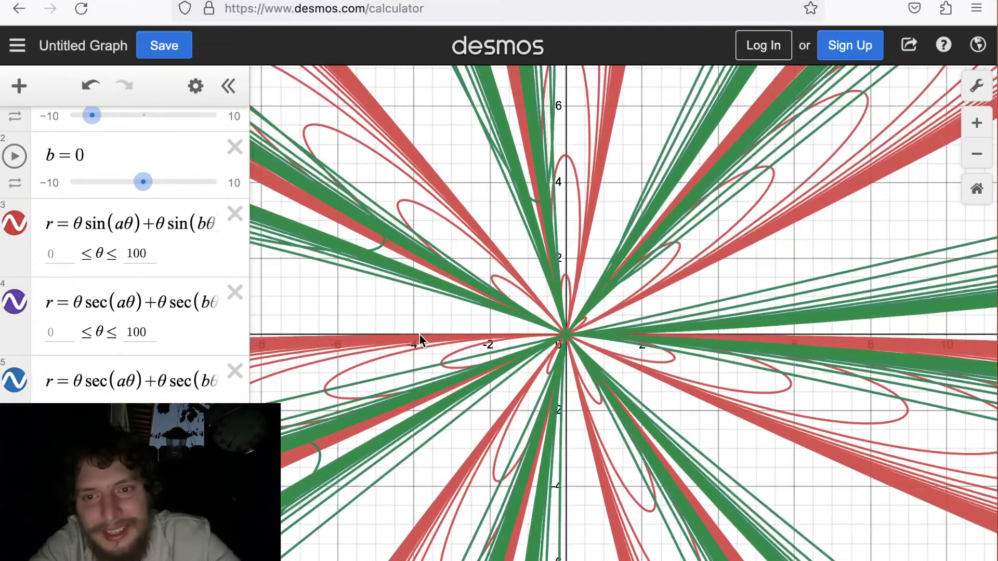
drag(419, 339, 467, 318)
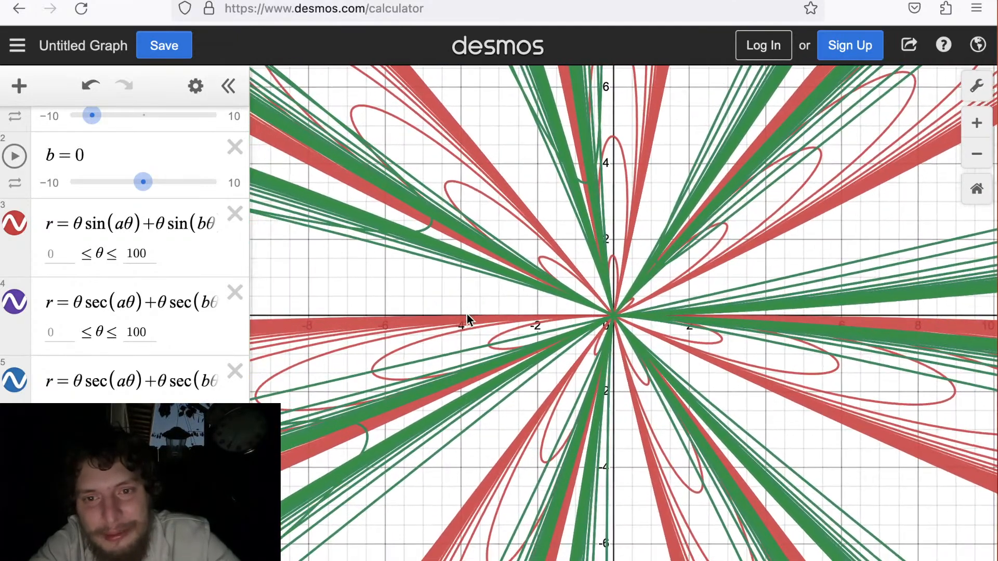
mouse_move(19, 400)
mouse_down()
mouse_move(18, 349)
mouse_move(18, 416)
mouse_move(24, 385)
mouse_move(24, 394)
mouse_up()
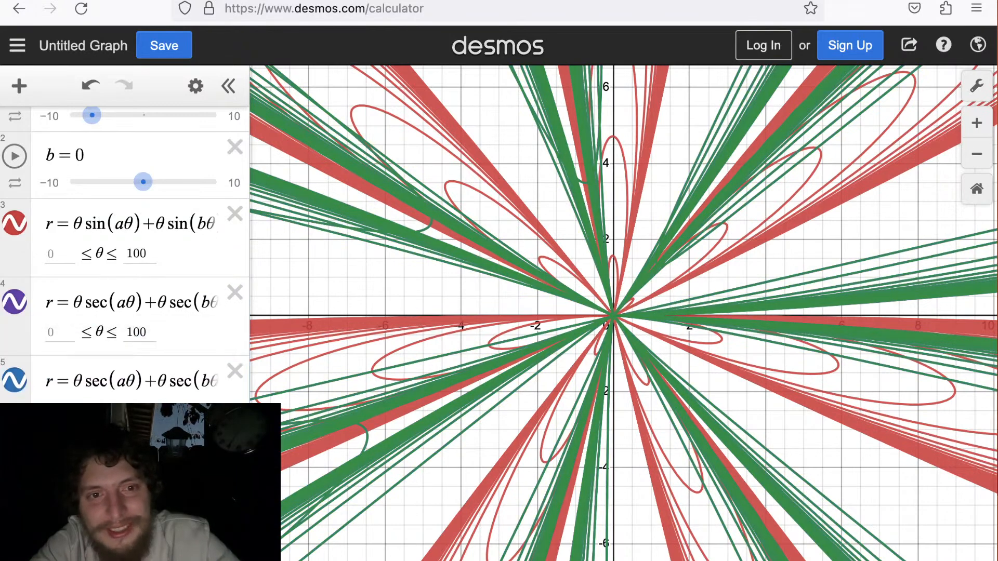
drag(22, 502, 21, 347)
drag(17, 249, 18, 478)
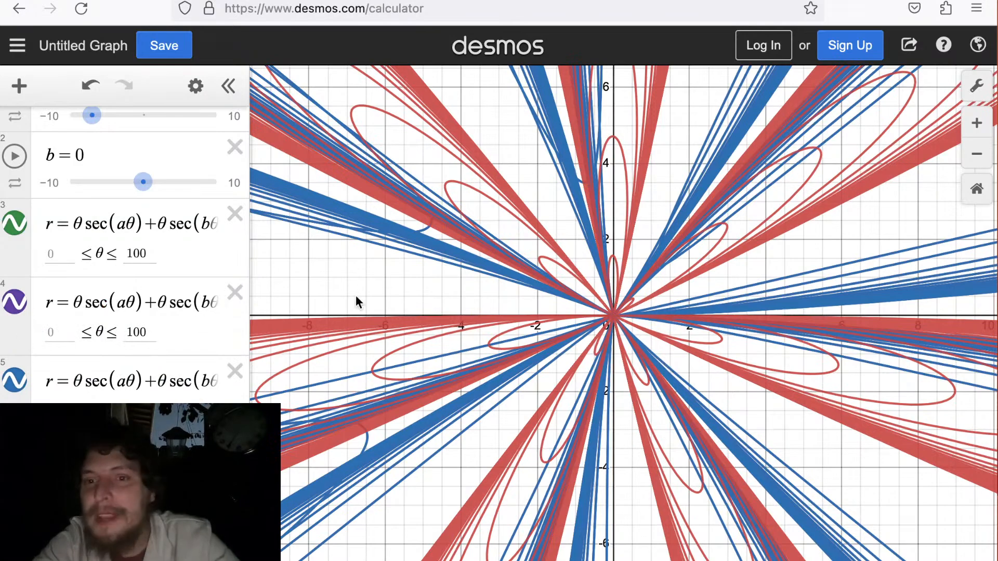
Replace the θ sec(bθ) term of the green expression with mod(a,1).
scroll(356, 295, up, 5)
scroll(355, 295, down, 8)
drag(355, 294, 473, 289)
scroll(129, 167, up, 2)
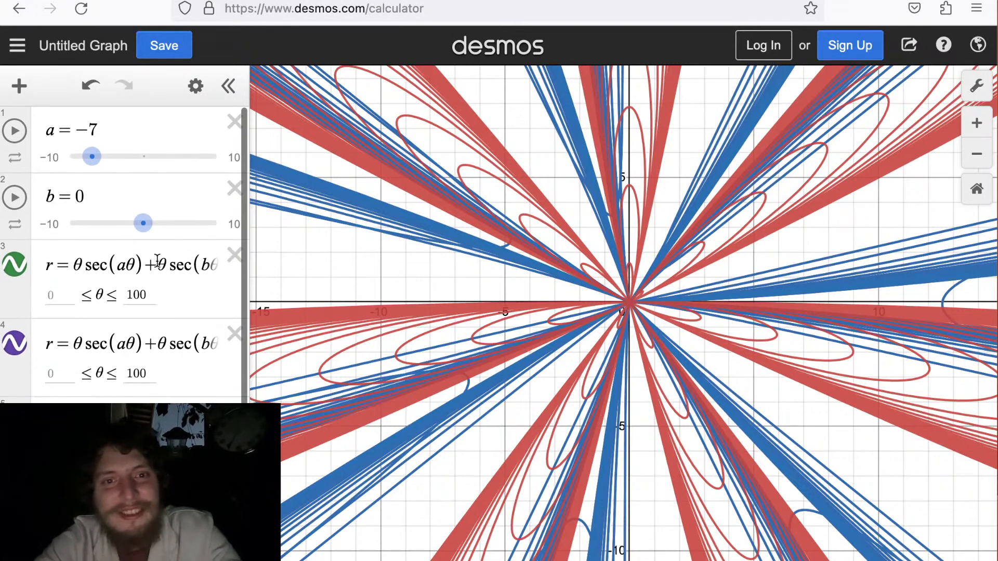
drag(158, 263, 326, 260)
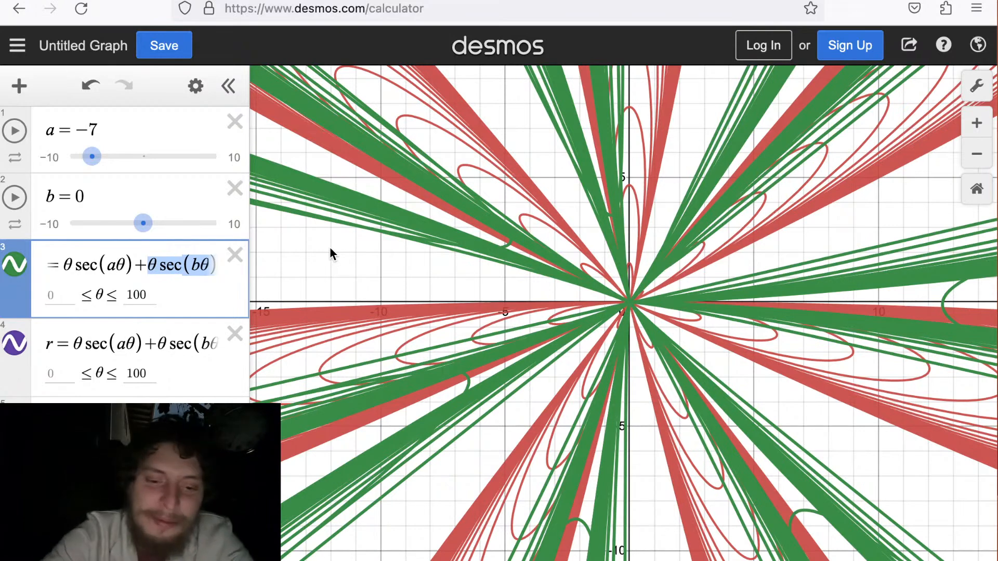
text(mod()
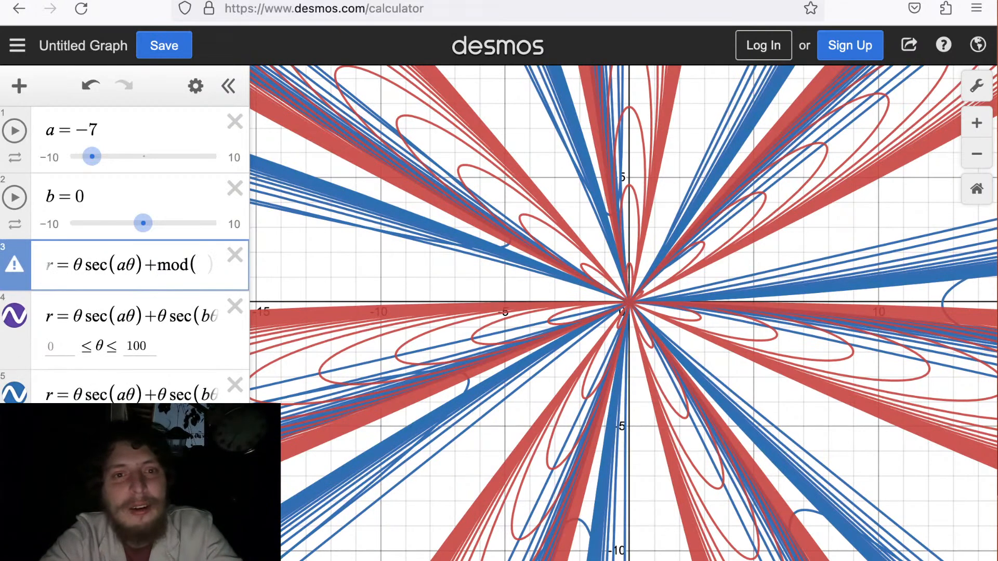
text(a,1)
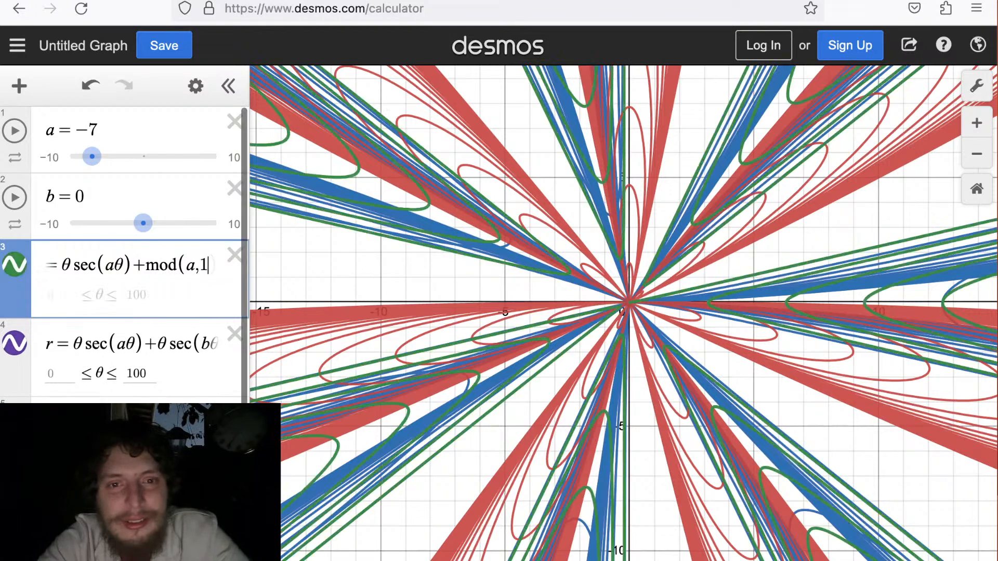
drag(586, 291, 582, 292)
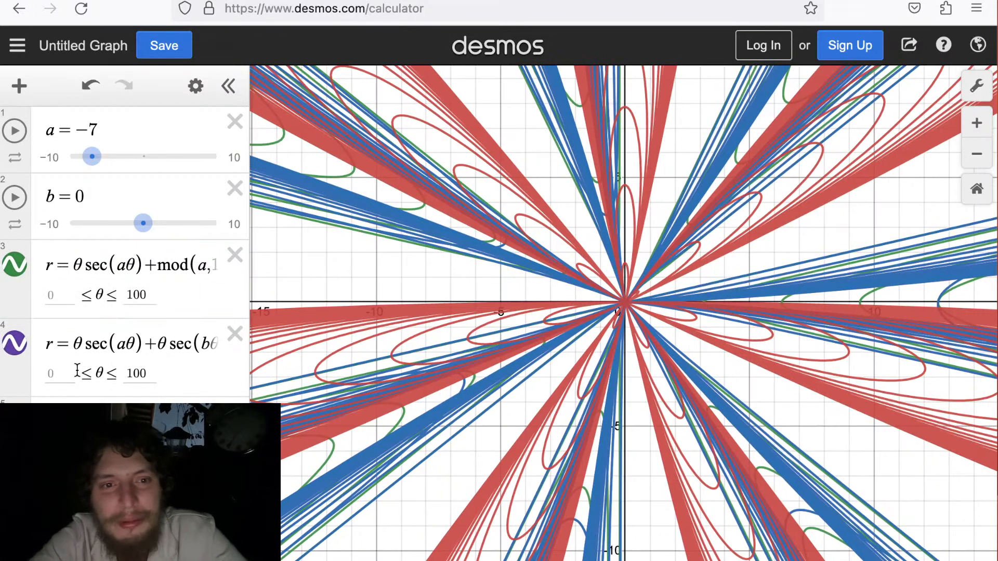
Hide every curve except the green one and set a to −5.4, viewing the graph out to about 100 units.
click(5, 342)
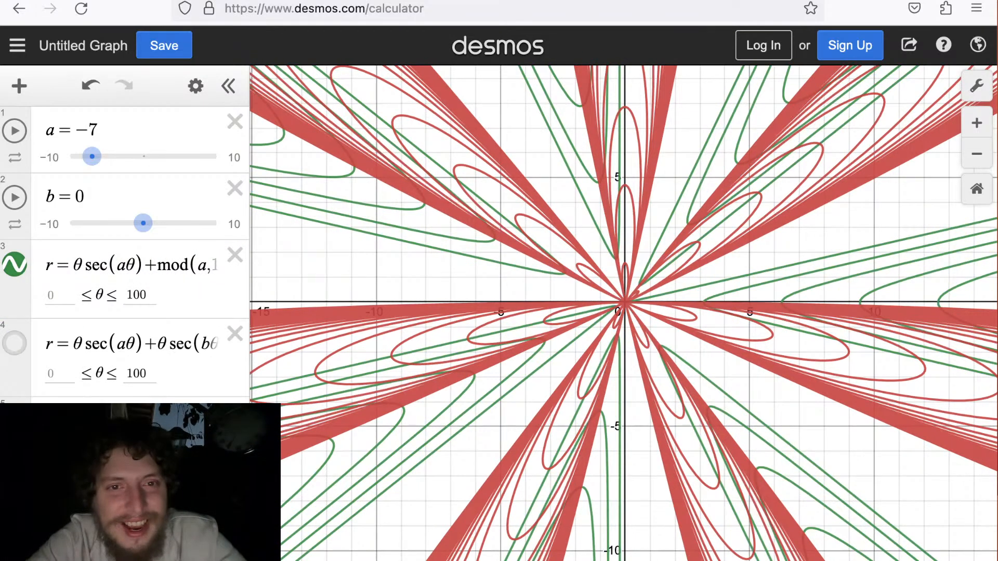
scroll(482, 292, down, 8)
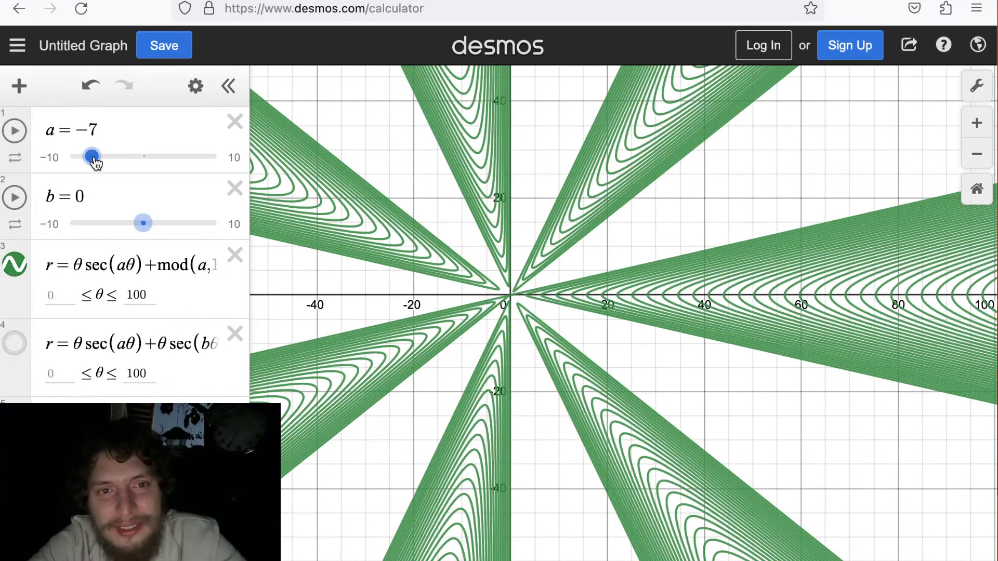
drag(92, 157, 106, 157)
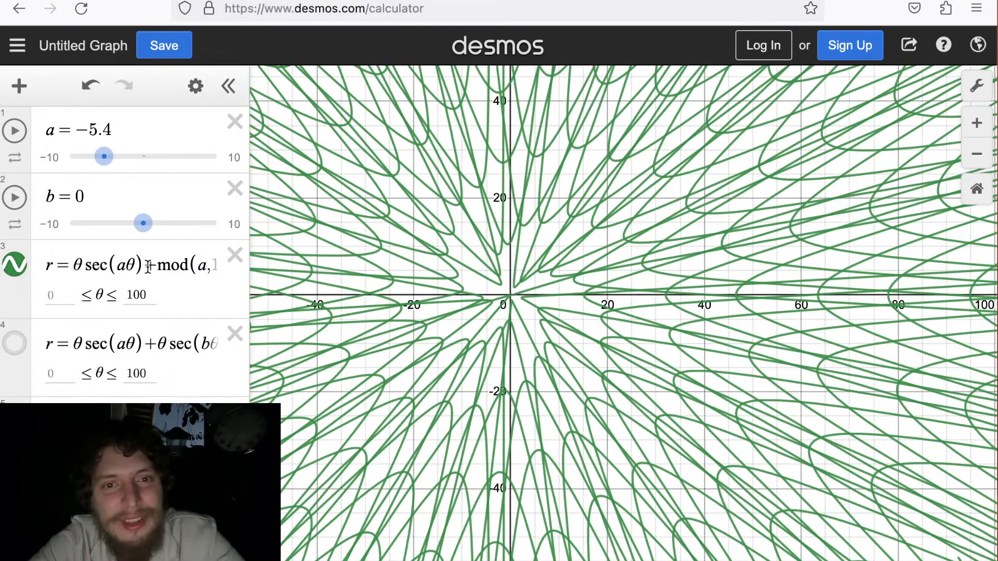
Drop the added mod term from the green expression and rewrite it as r = mod(θ sec(aθ), a).
drag(145, 266, 283, 277)
key(BackSpace)
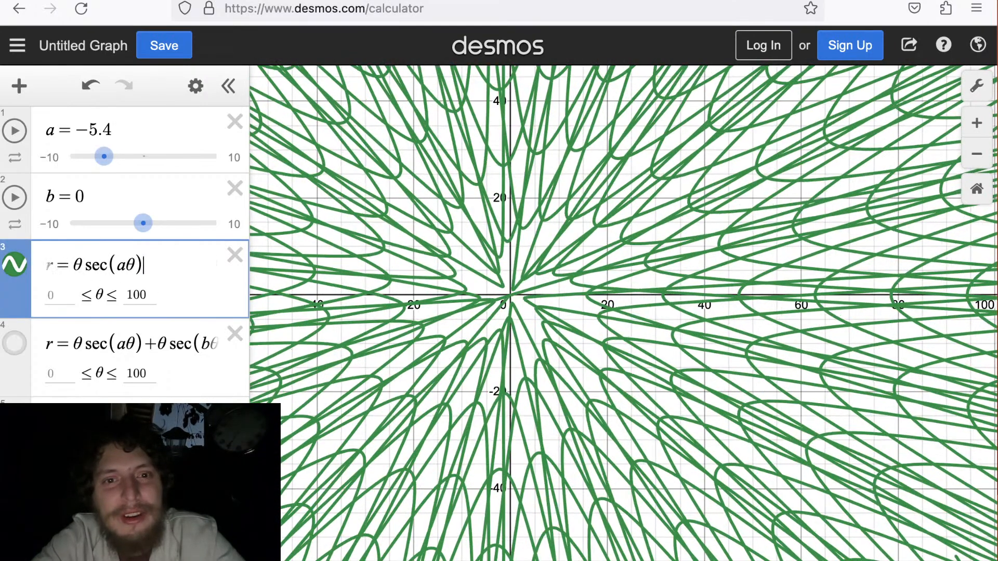
click(72, 269)
text(mod()
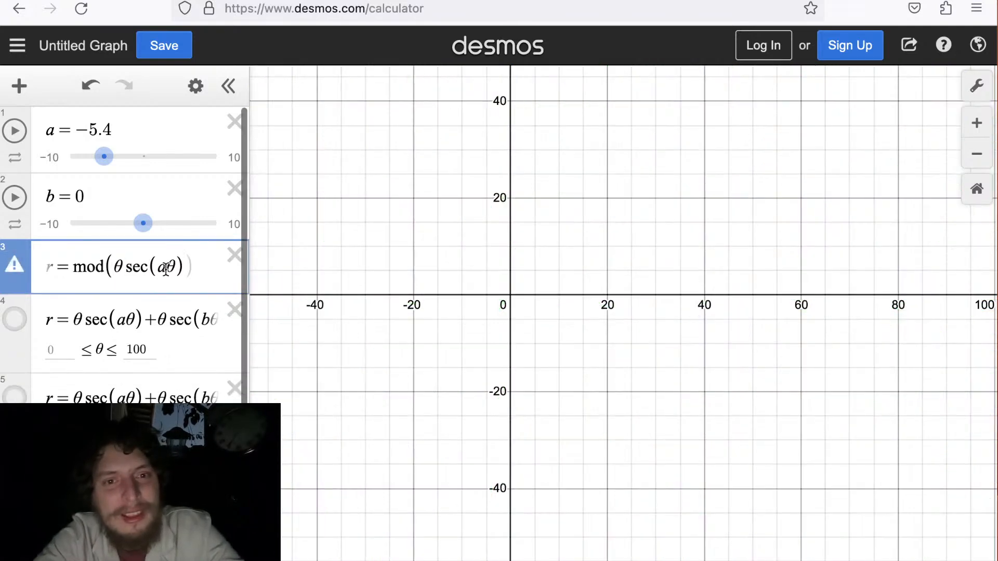
click(188, 268)
text(,a)
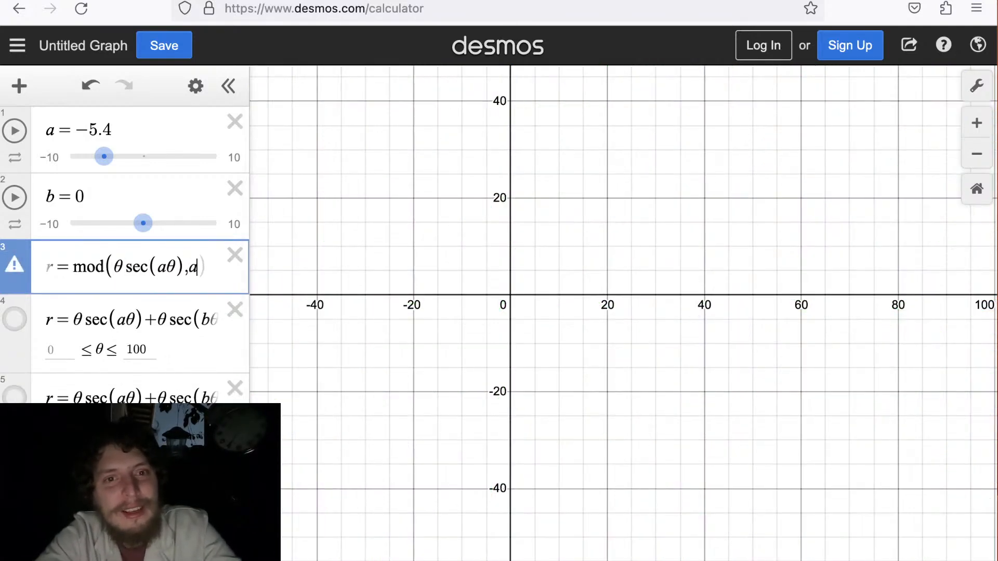
text())
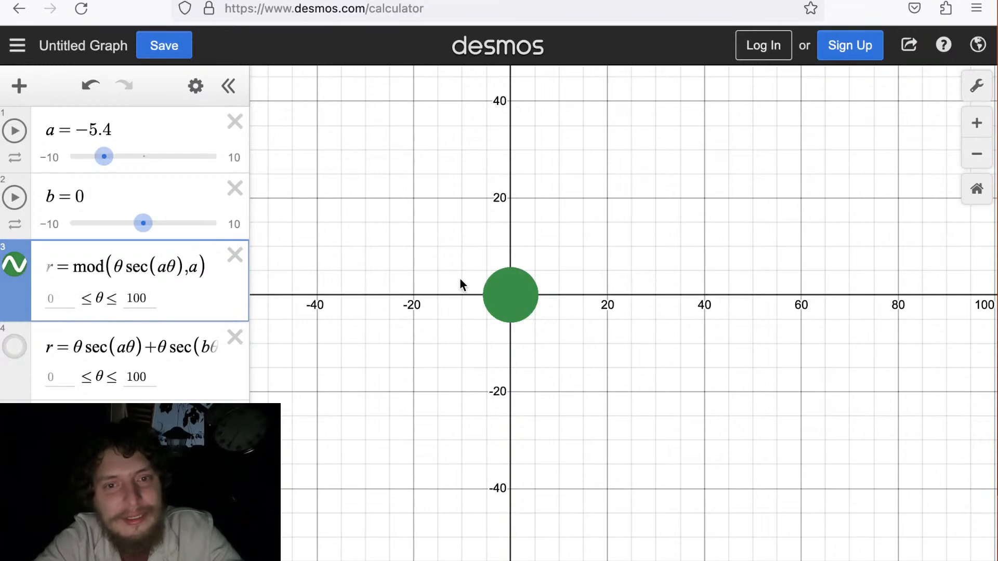
Examine the shape and edge of the mod curve around the origin, first from a distance and at close range.
scroll(460, 277, up, 5)
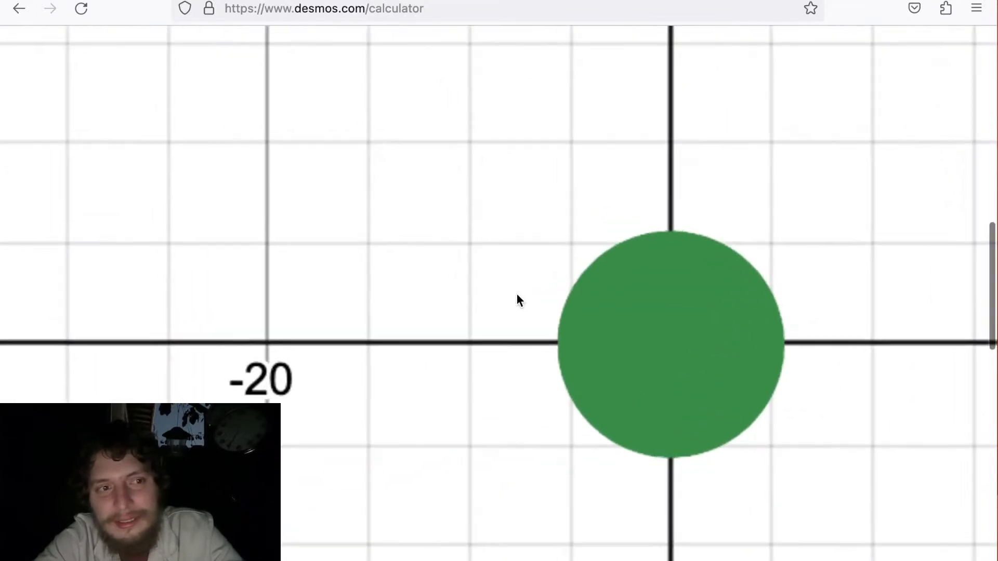
scroll(517, 295, down, 5)
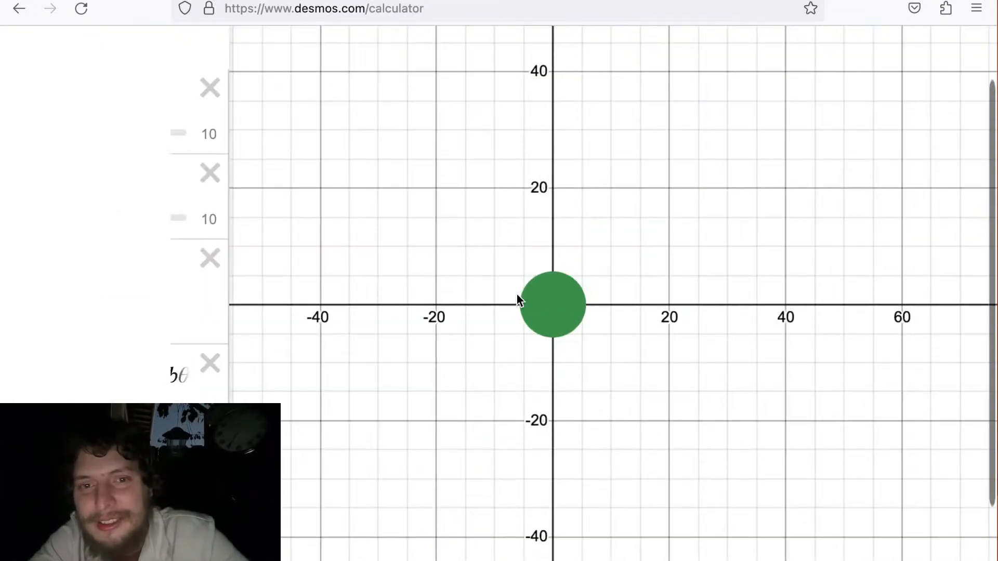
scroll(517, 299, down, 2)
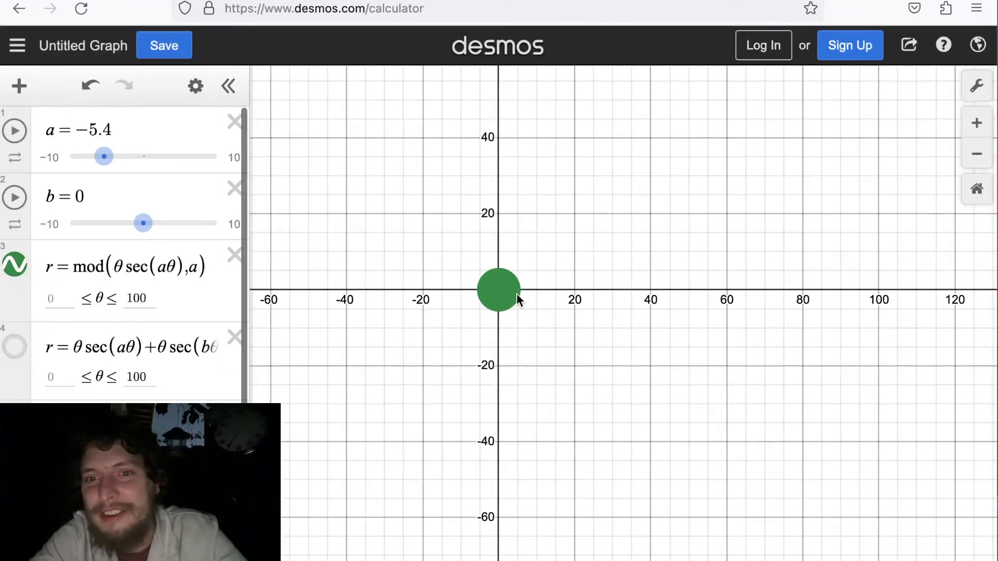
scroll(518, 295, down, 1)
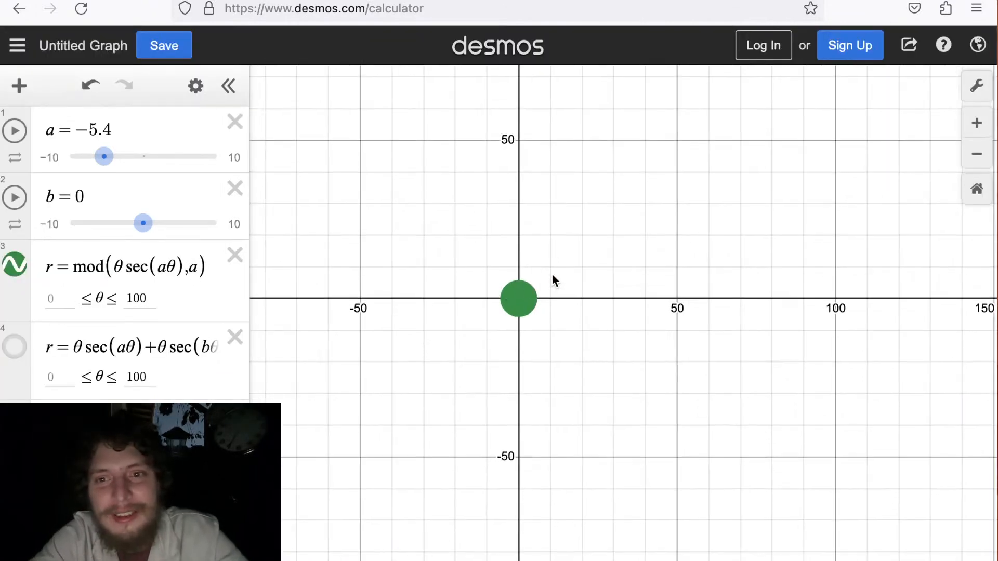
drag(492, 277, 546, 265)
drag(606, 255, 591, 332)
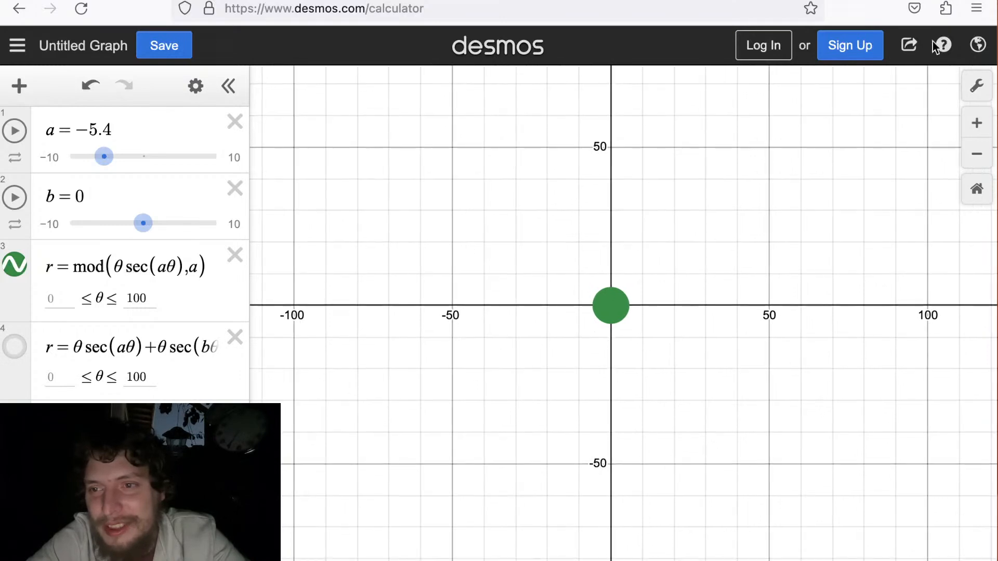
click(977, 122)
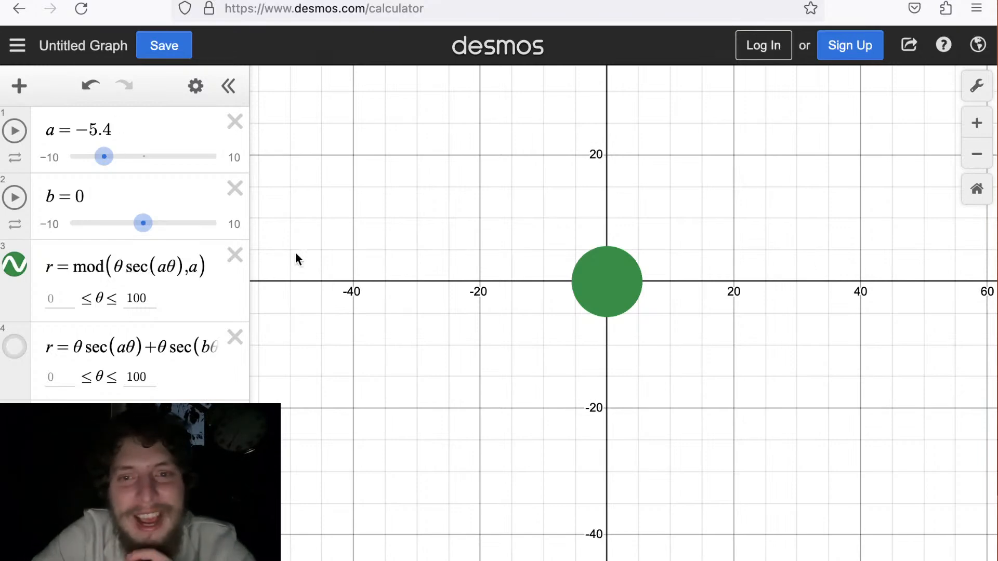
click(977, 125)
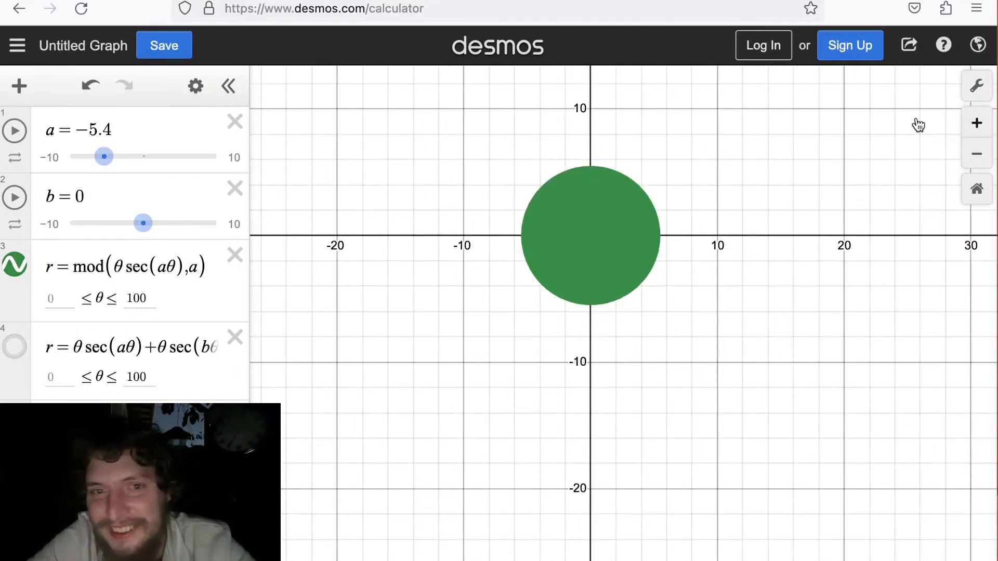
drag(607, 248, 582, 283)
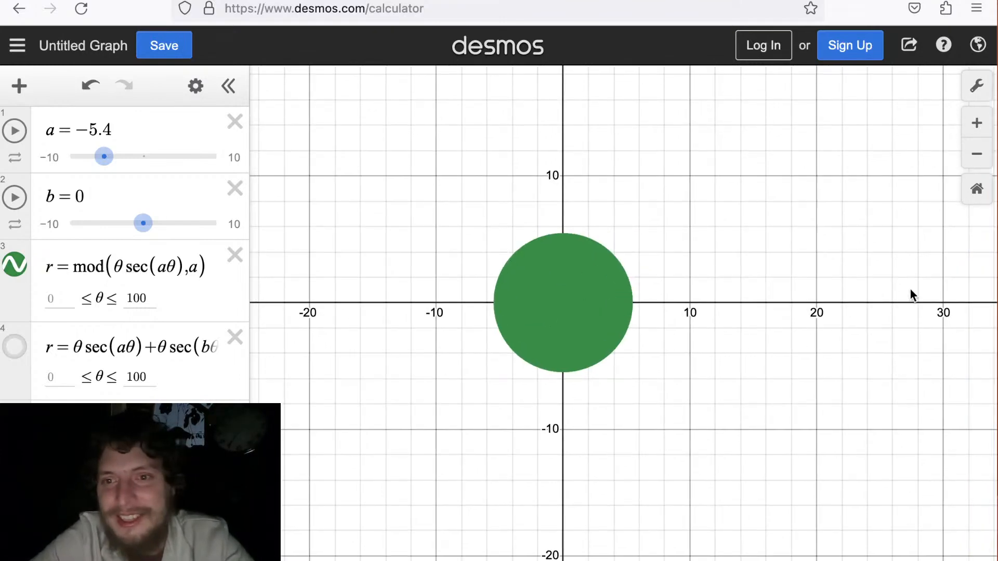
click(977, 124)
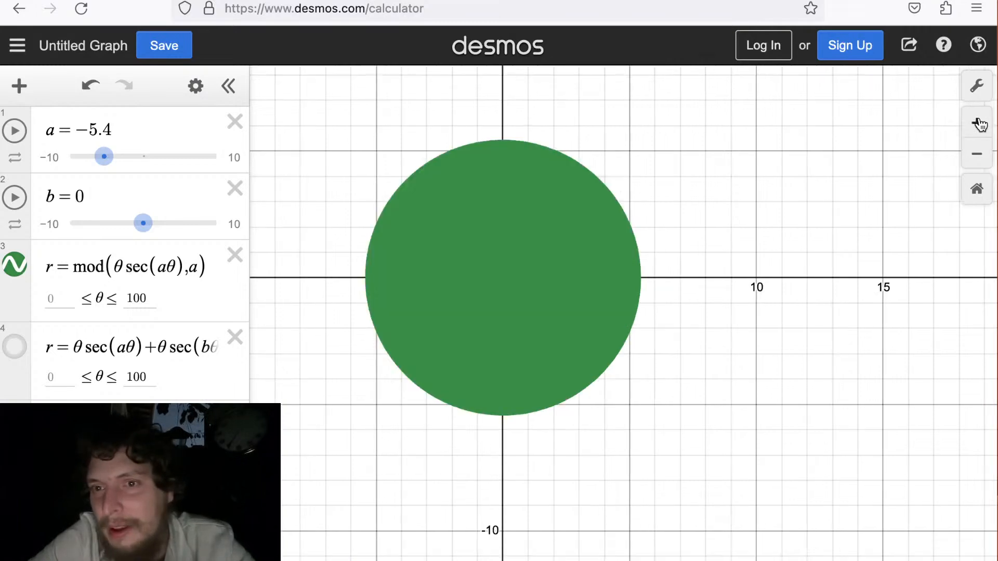
scroll(630, 306, up, 3)
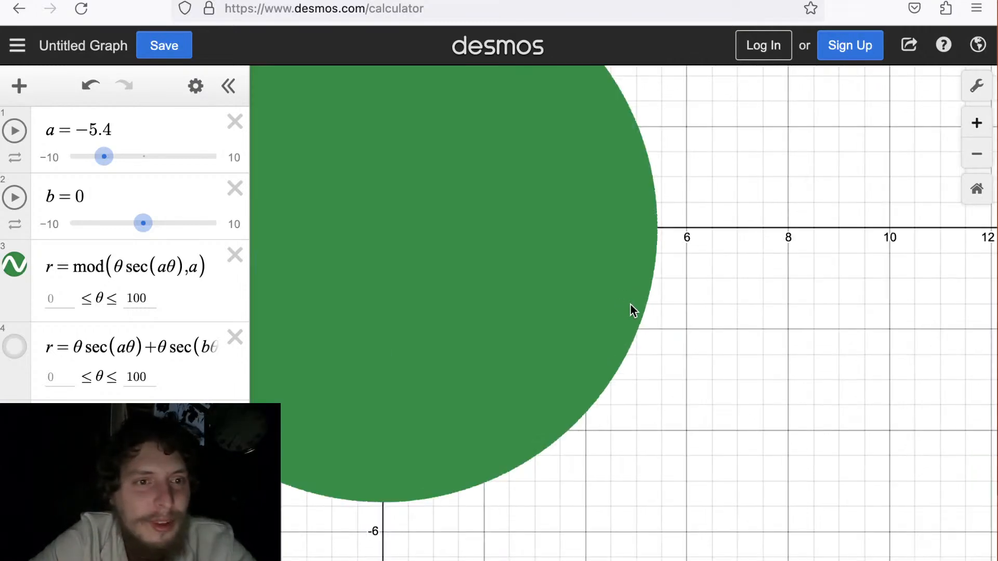
drag(713, 348, 874, 391)
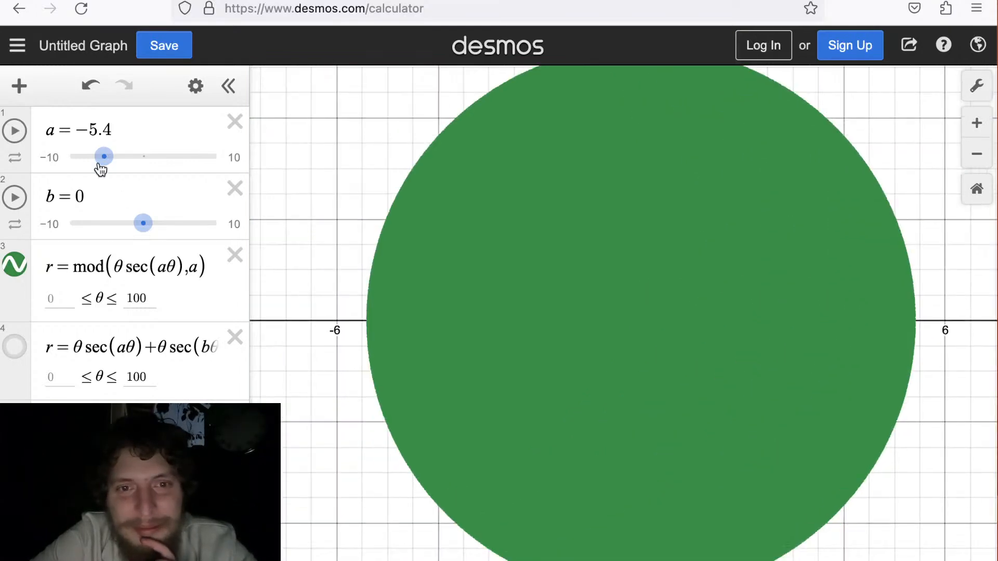
Change a through −7 and −7.6 to 1.8 to vary the mod curve.
click(89, 160)
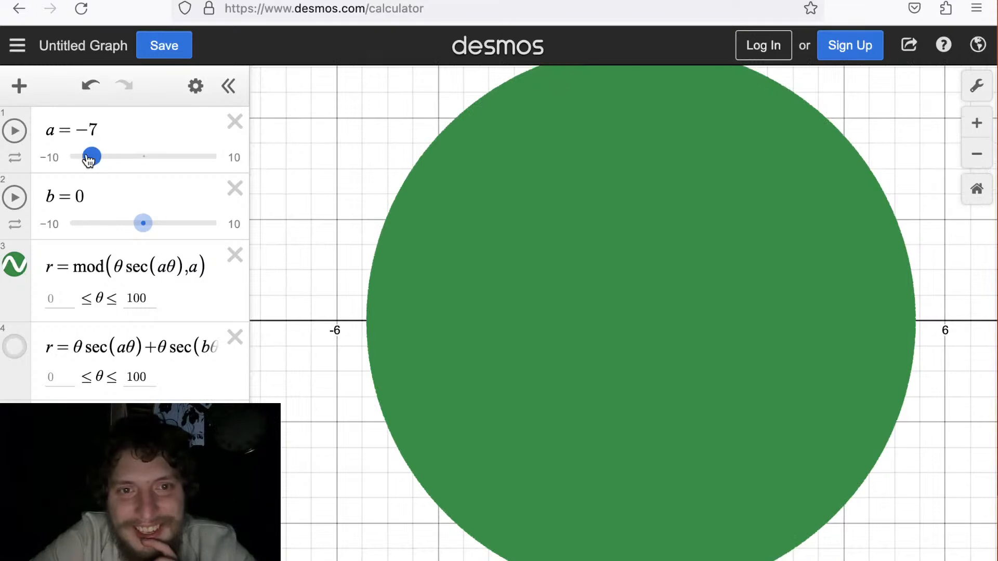
drag(89, 160, 88, 160)
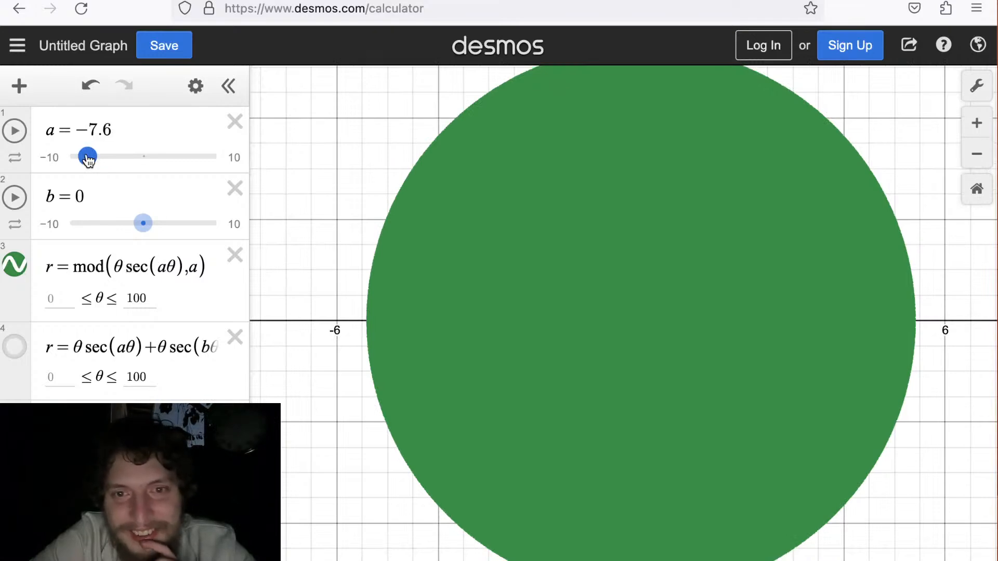
click(156, 158)
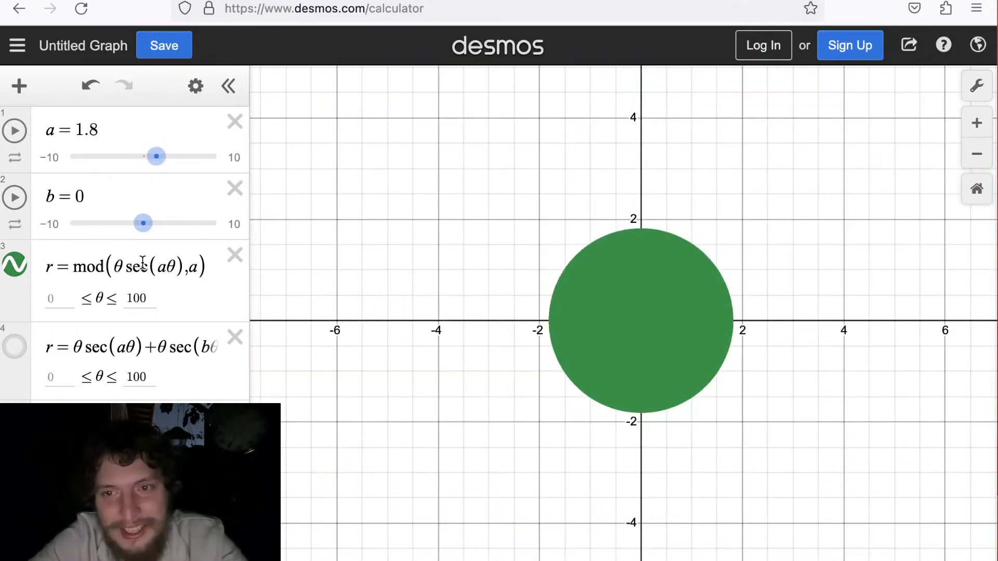
Remove the mod wrapper from the green expression and rewrite it as r = θ sec(aθ)/θ.
click(130, 266)
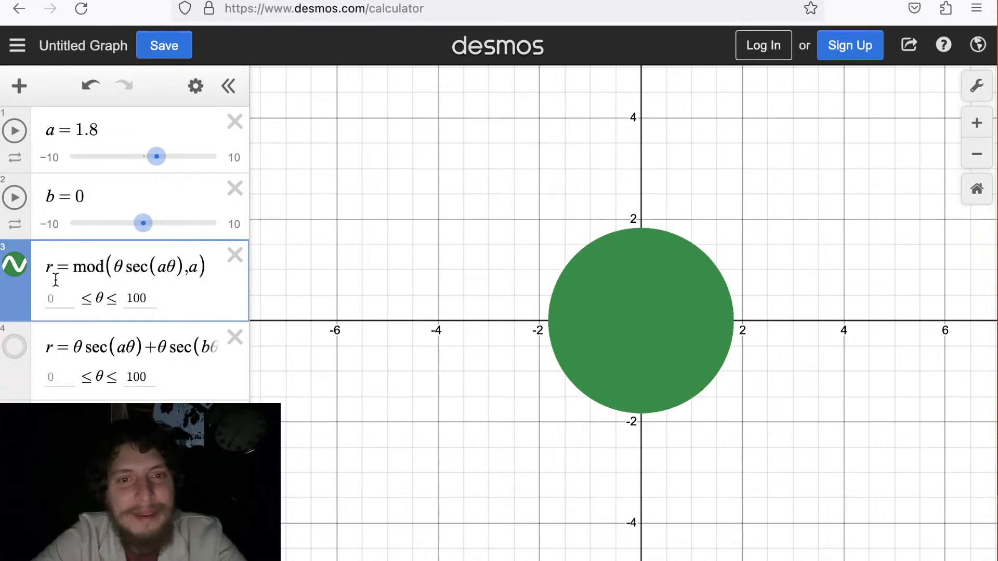
key(ctrl+a)
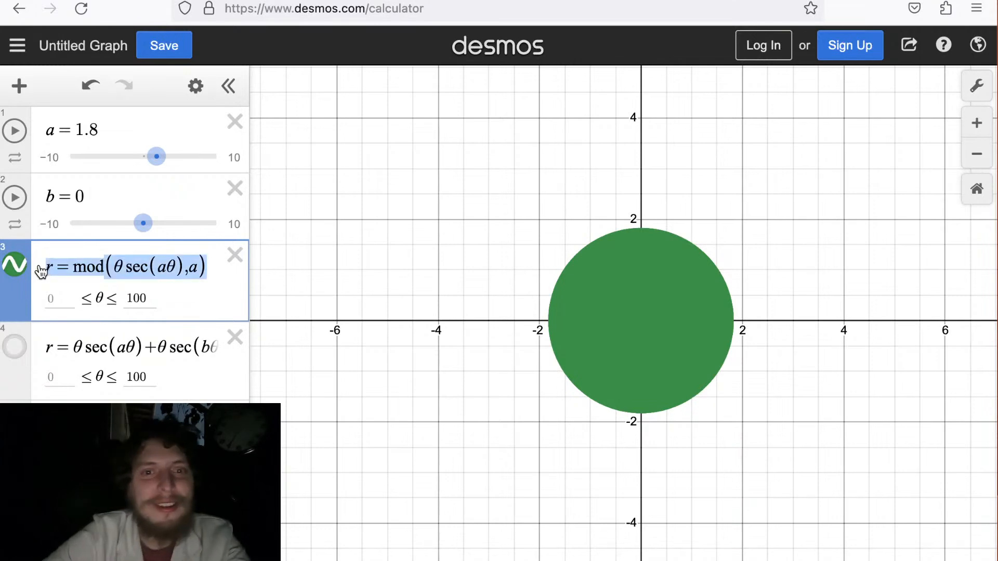
click(113, 266)
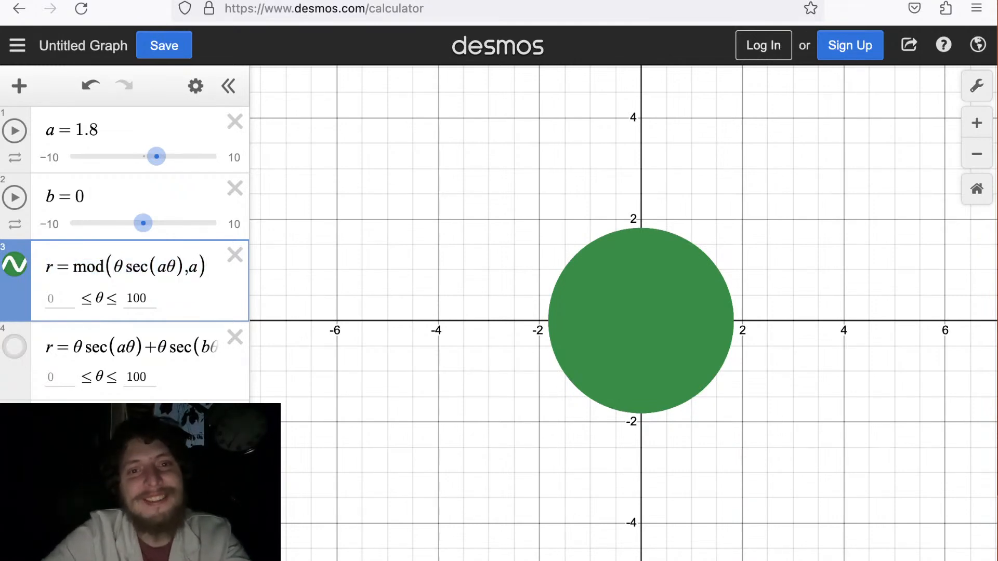
key(BackSpace)
key(BackSpace)
key(BackSpace)
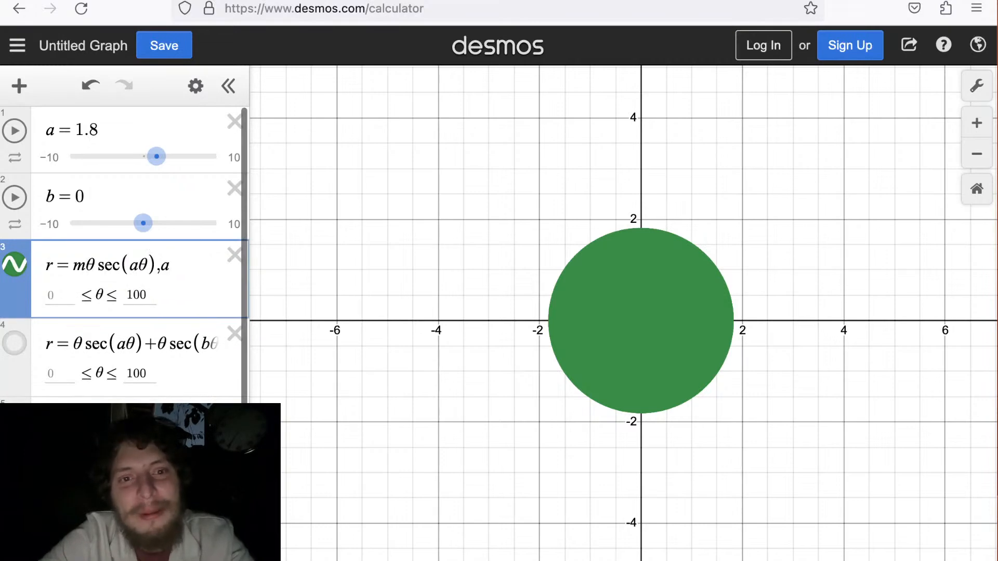
key(BackSpace)
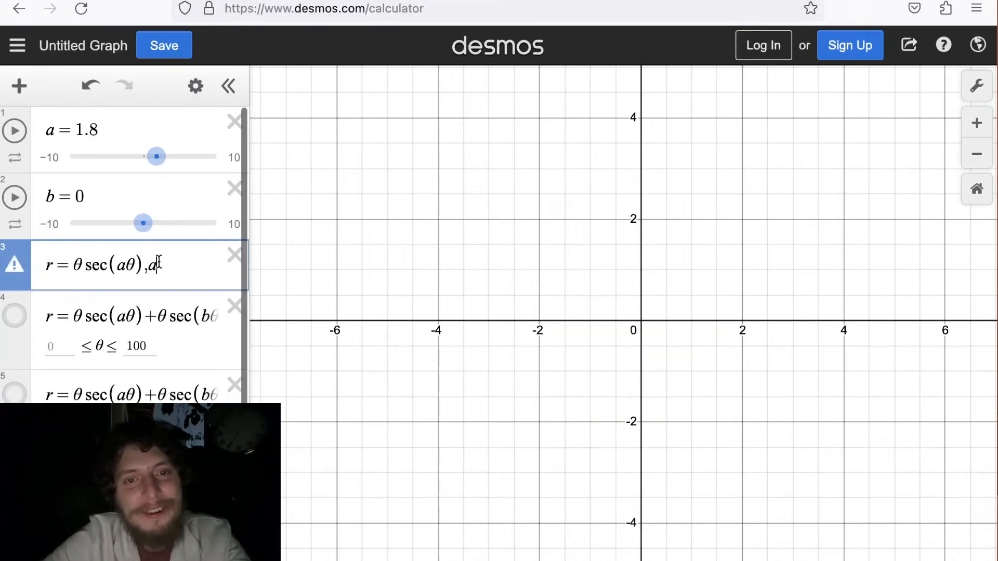
key(BackSpace)
key(BackSpace)
text(/th)
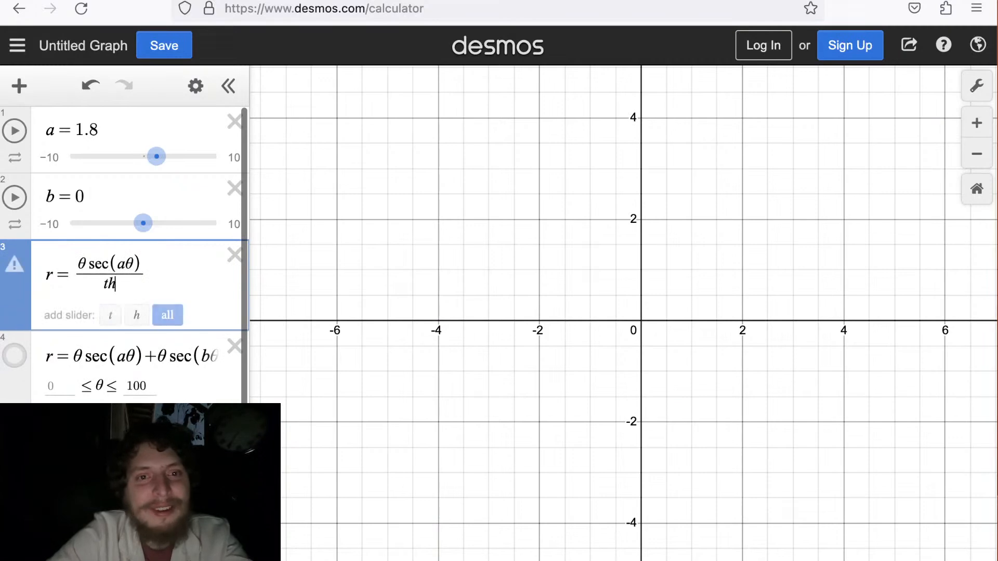
text(eta)
click(457, 245)
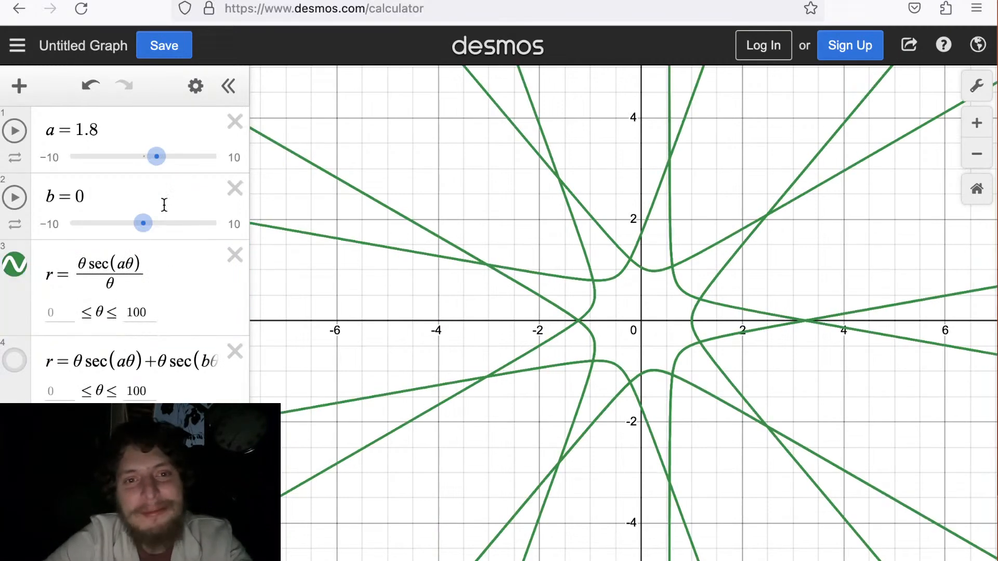
Replace the green expression's denominator with sin(θ) and view the curve around the origin out to about 150 units.
double_click(110, 281)
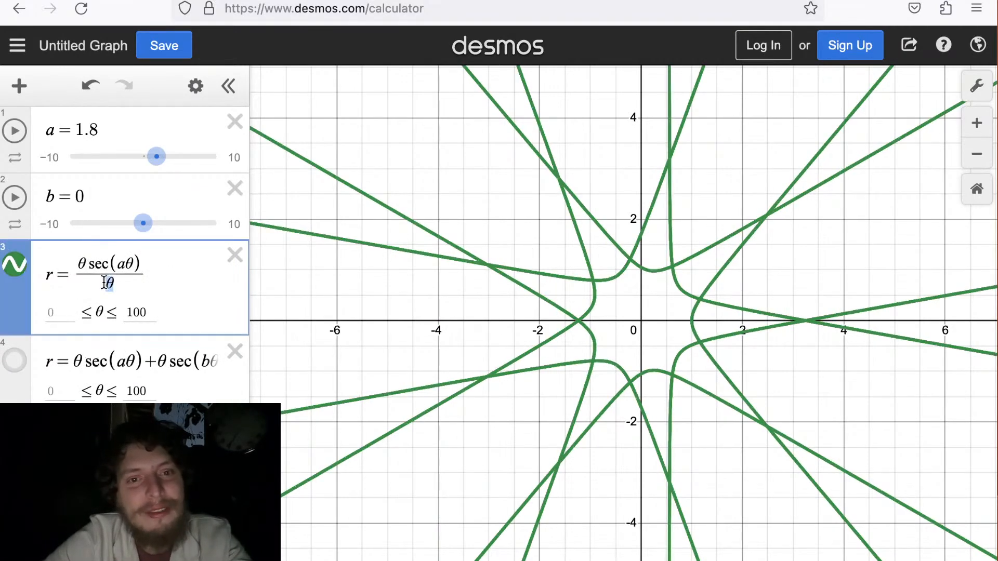
text(sin(theta0)
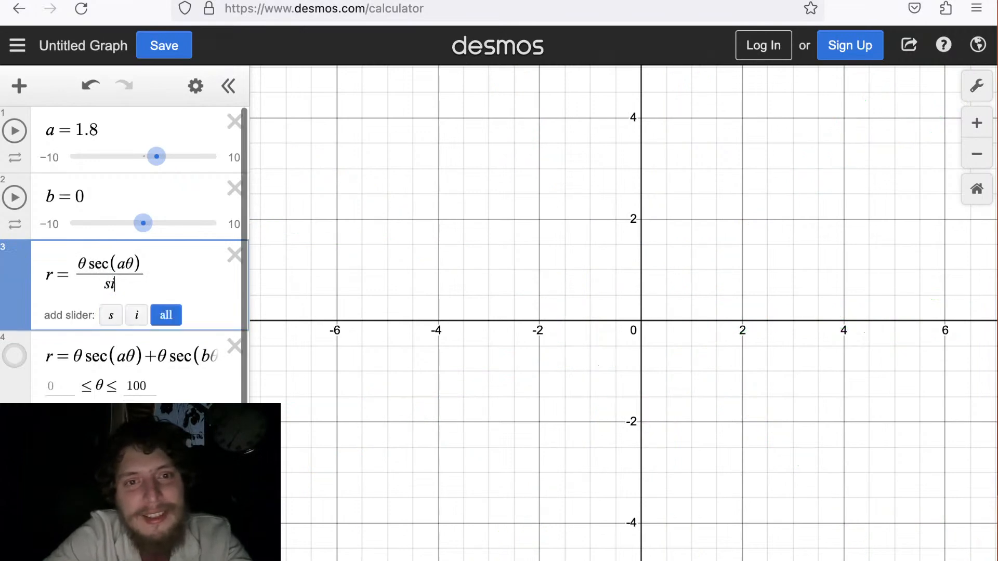
key(BackSpace)
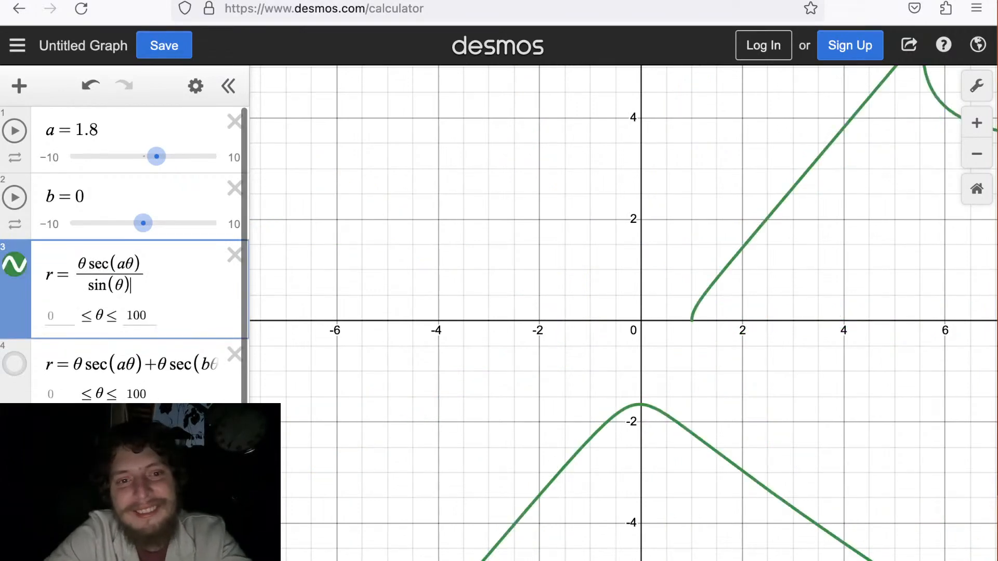
click(422, 320)
scroll(422, 320, down, 10)
drag(422, 320, 637, 350)
scroll(644, 380, down, 2)
scroll(644, 381, down, 5)
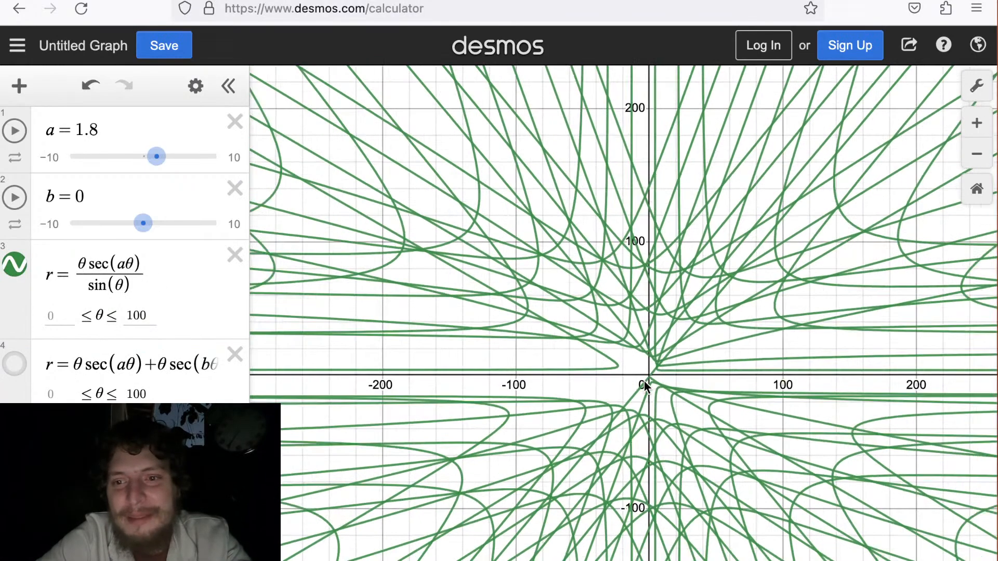
scroll(644, 380, up, 5)
scroll(644, 380, down, 4)
drag(644, 382, 633, 321)
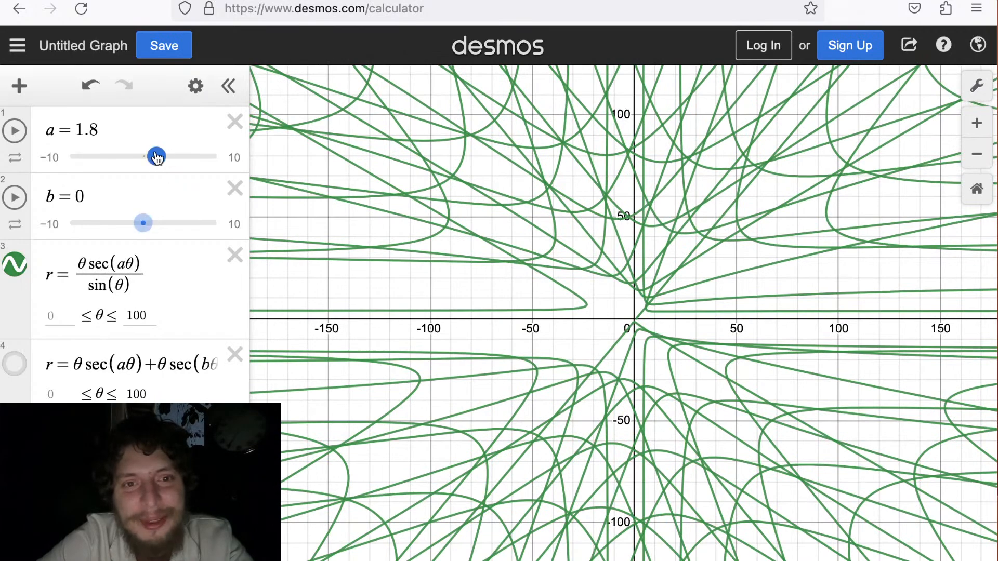
Change a through 0.1 and 1 to 2, examining the green curve out to a few hundred units.
drag(156, 157, 145, 156)
scroll(634, 410, down, 3)
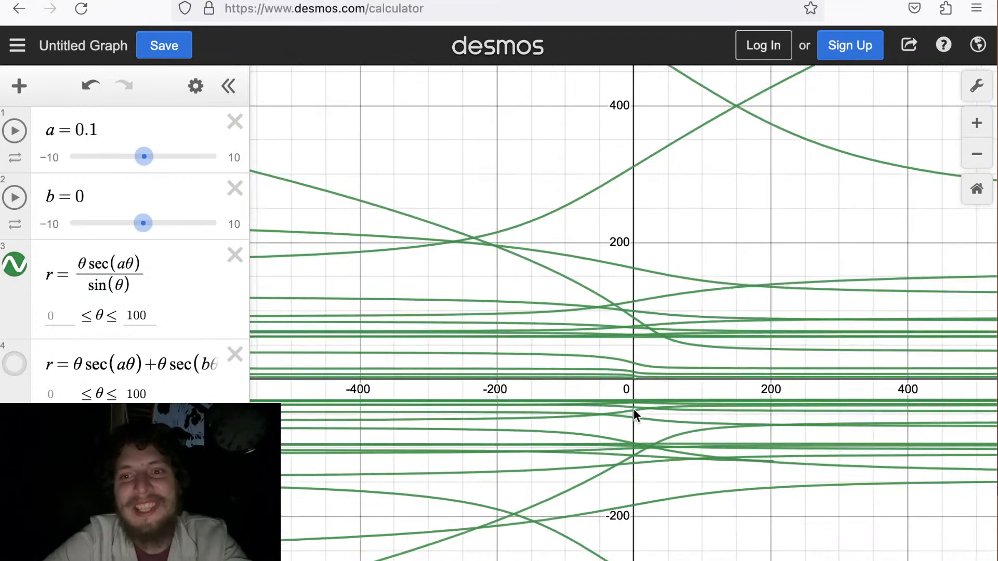
scroll(634, 409, up, 3)
scroll(634, 410, down, 6)
scroll(634, 409, up, 5)
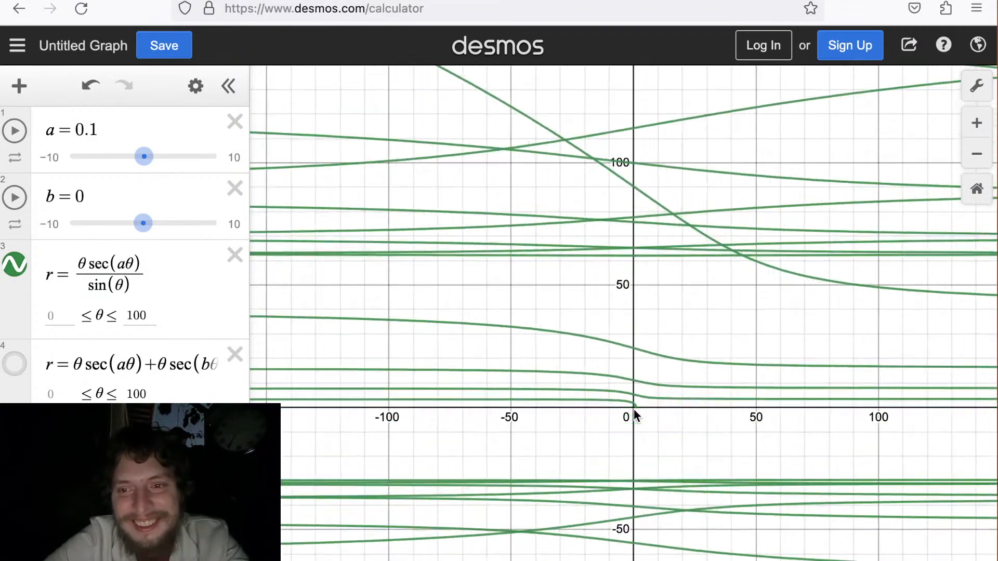
scroll(635, 410, down, 2)
drag(634, 409, 598, 330)
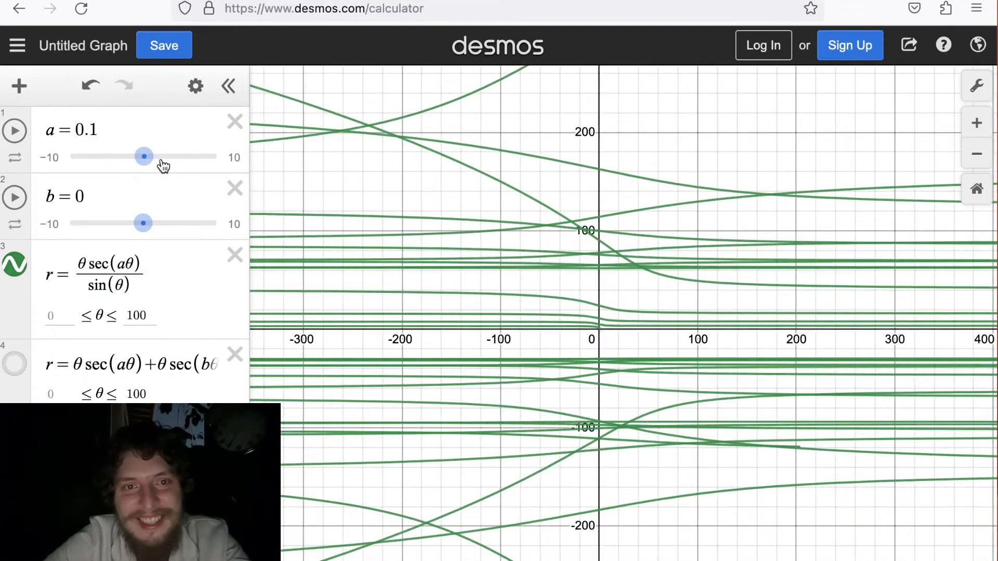
drag(148, 158, 156, 165)
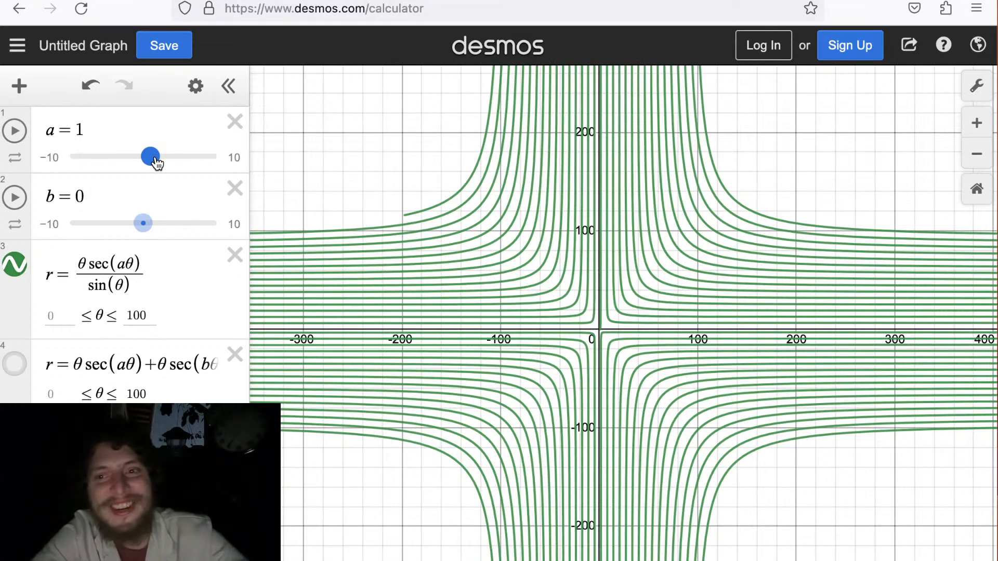
drag(156, 163, 166, 164)
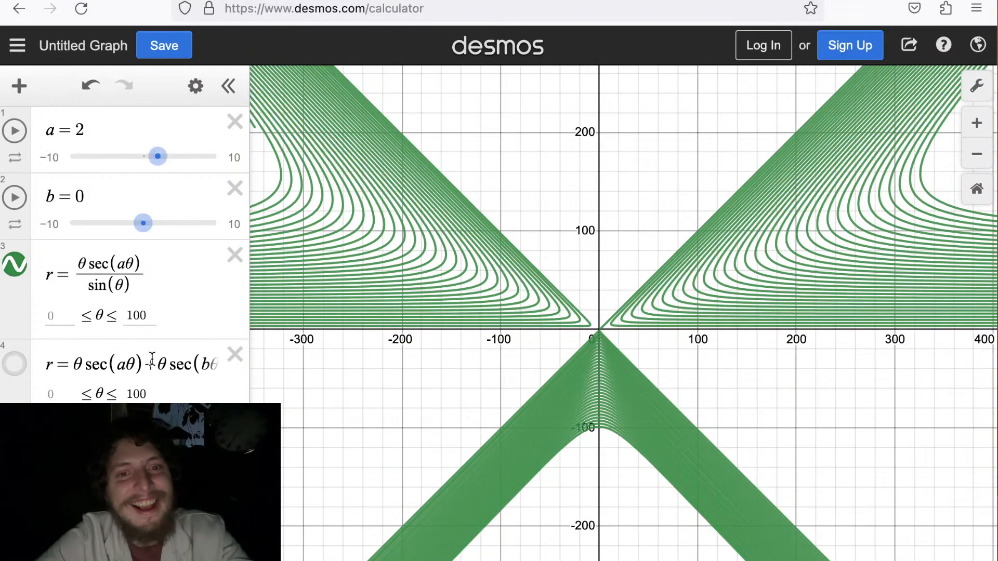
Remove the added θ sec(bθ) term from the hidden fourth expression, leaving r = θ sec(aθ).
drag(45, 363, 411, 407)
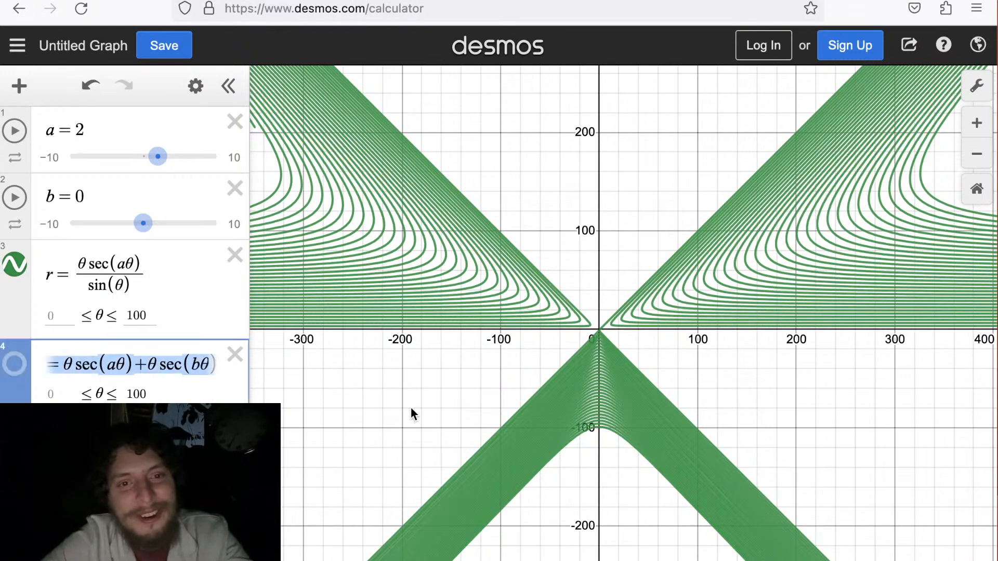
click(122, 362)
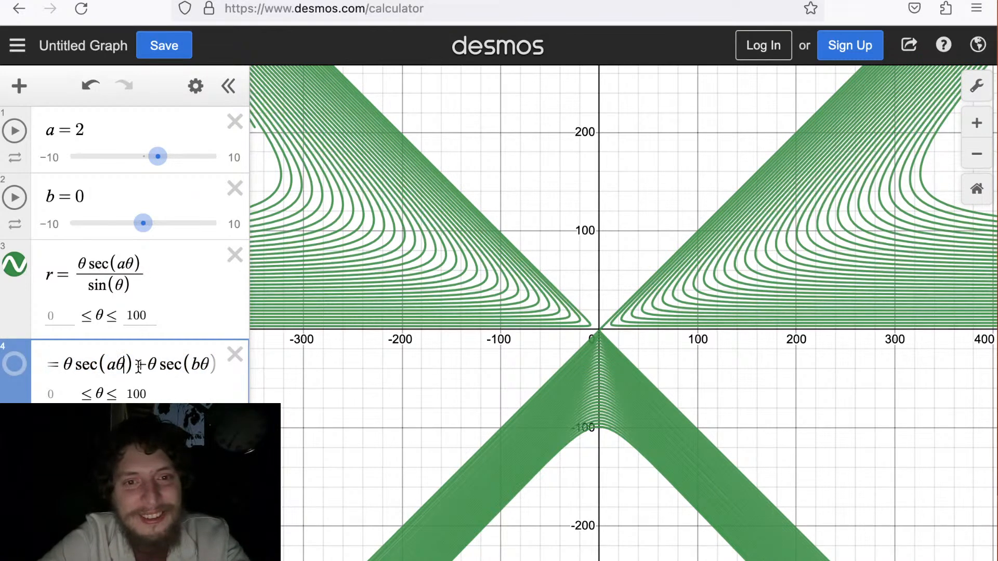
drag(140, 364, 233, 367)
key(BackSpace)
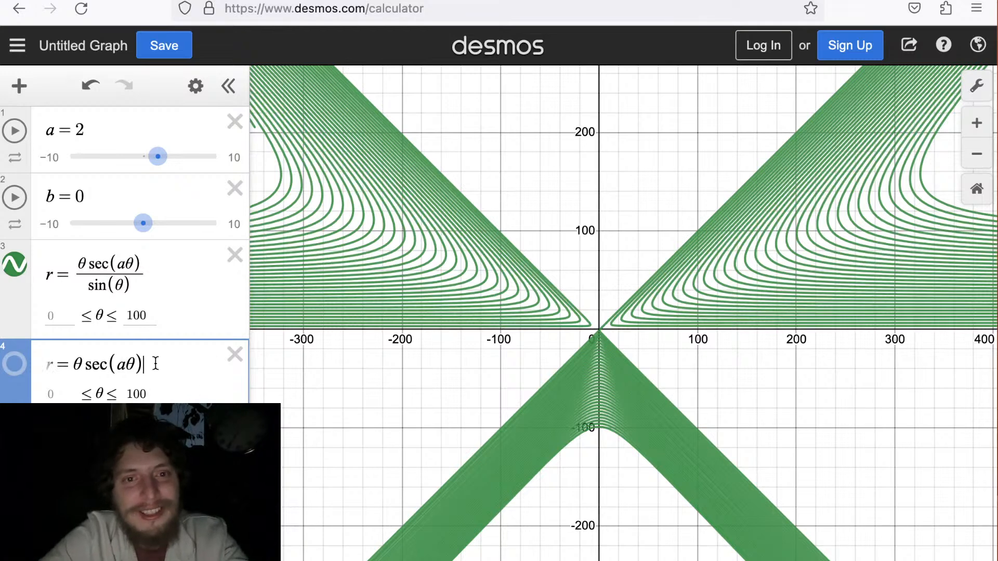
text(/SEC(THE)
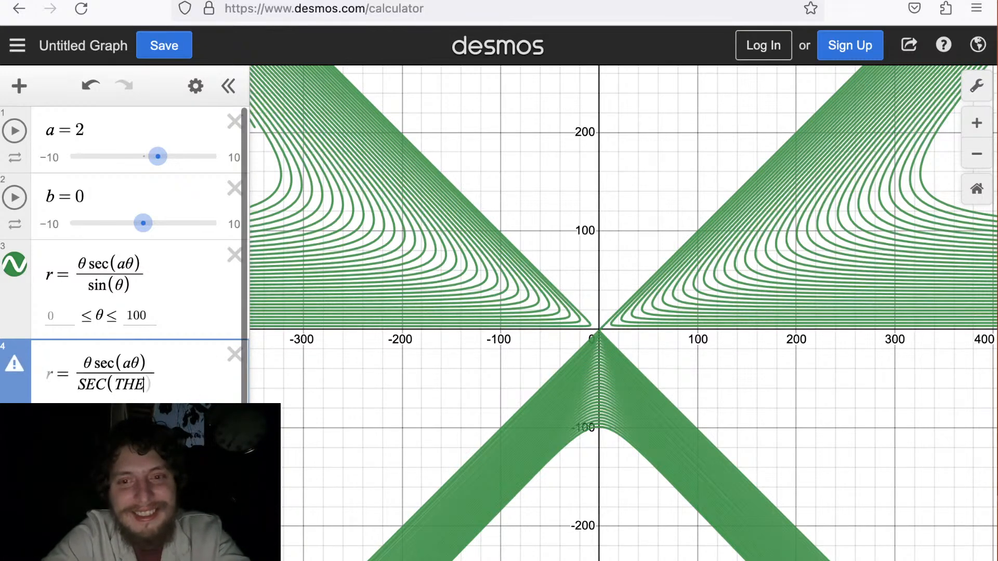
text(TA))
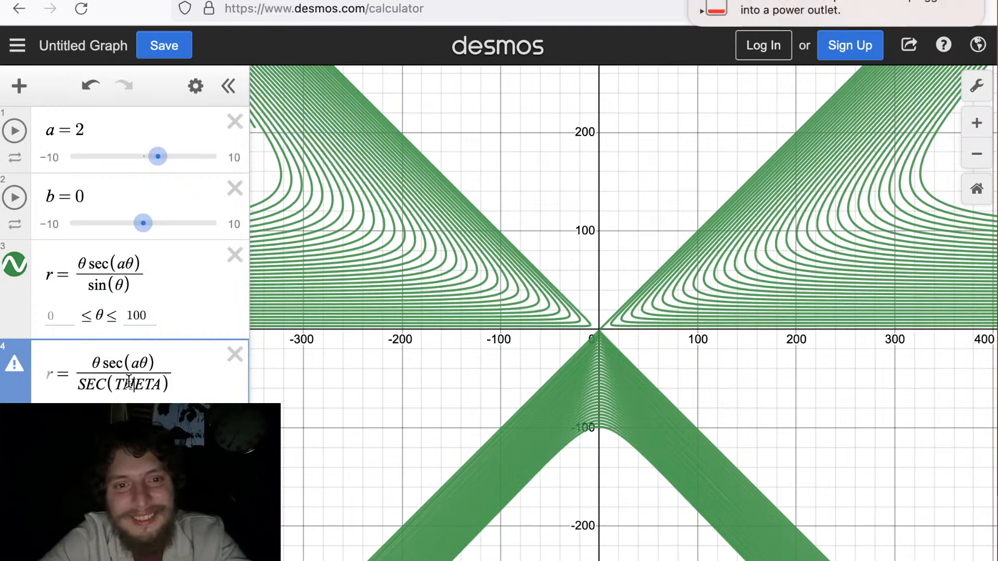
drag(78, 384, 187, 381)
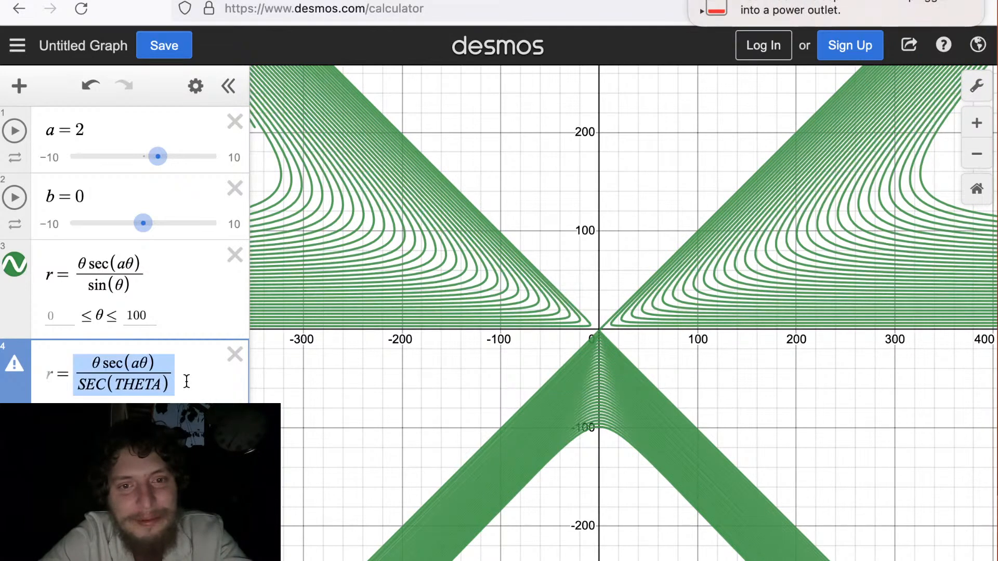
click(187, 381)
key(BackSpace)
key(BackSpace)
key(BackSpace)
key(BackSpace)
key(BackSpace)
key(BackSpace)
key(BackSpace)
key(BackSpace)
key(BackSpace)
key(BackSpace)
key(BackSpace)
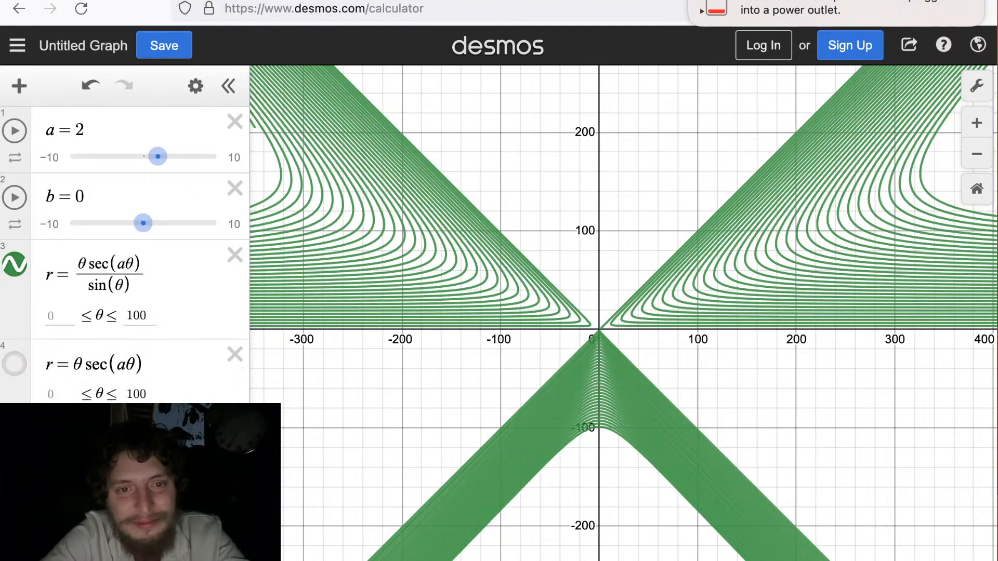
Divide the fourth expression by sec(θ) to make r = θ sec(aθ)/sec(θ), and show its purple curve.
text(/sec)
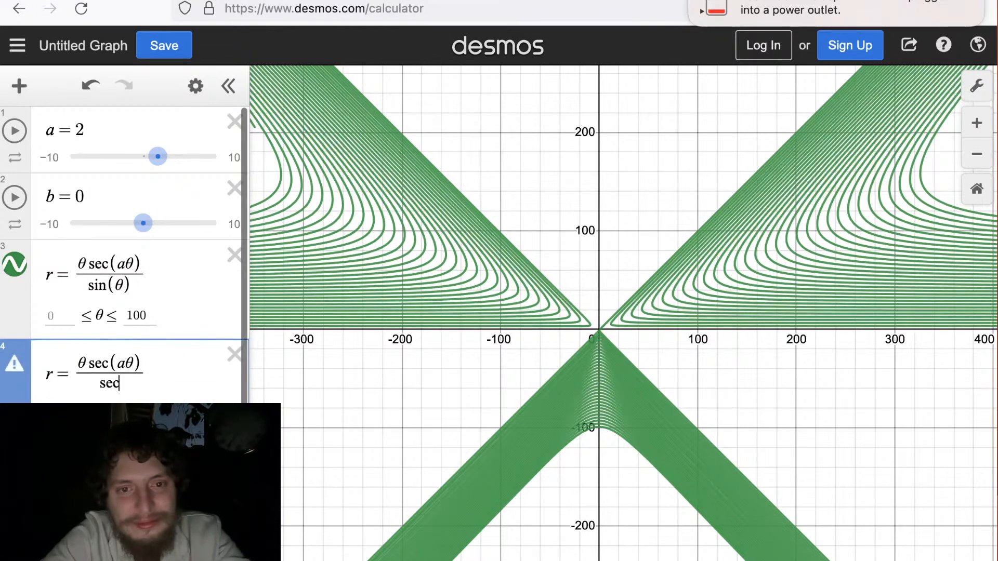
key(BackSpace)
text(c(the)
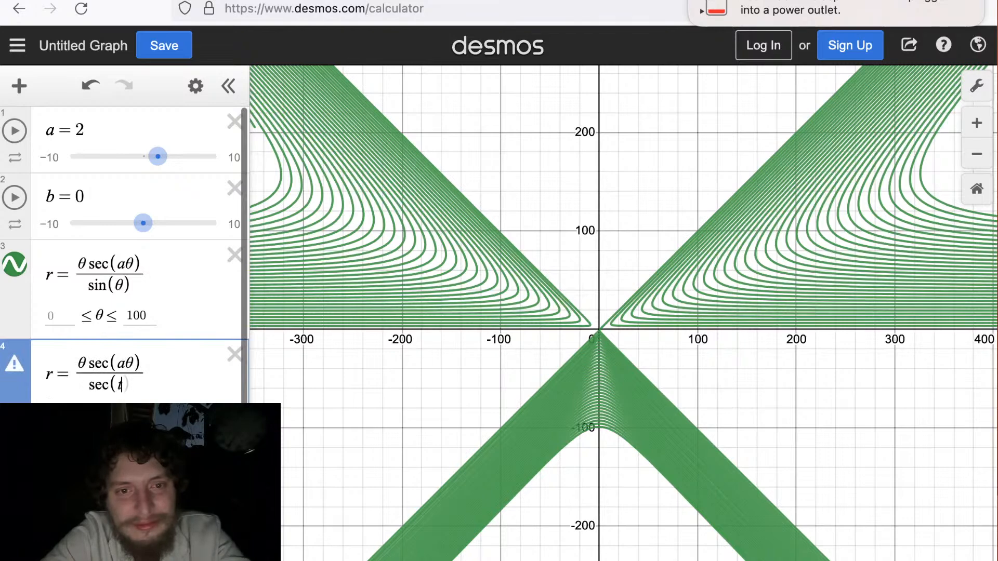
text(ta)
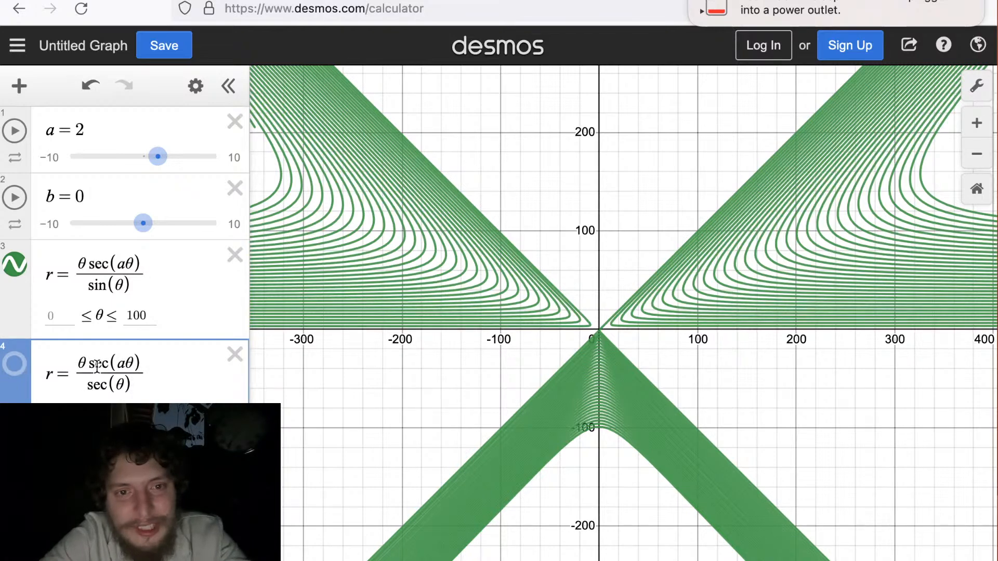
click(345, 388)
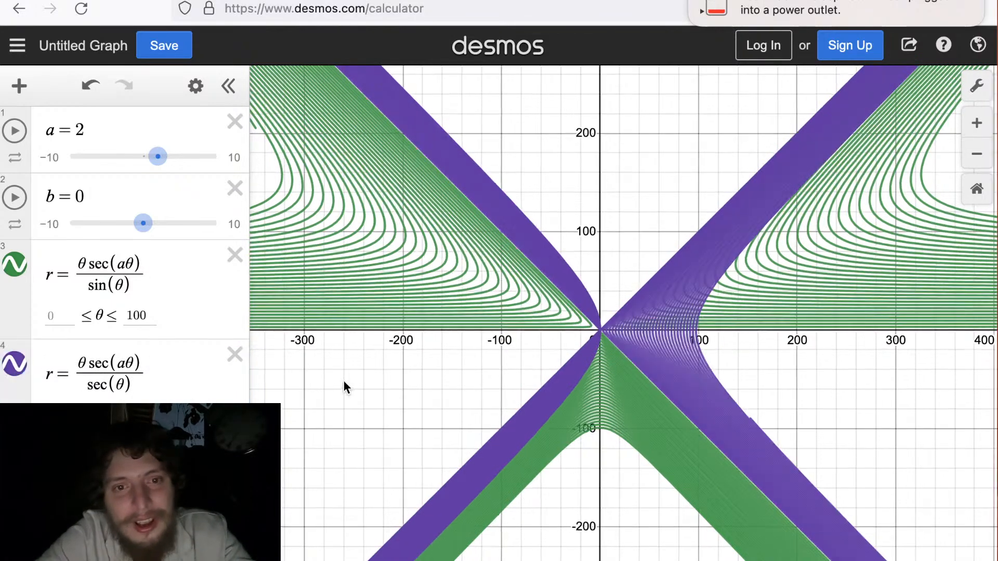
Show the red curve listed just below the sixth expression alongside the green and purple ones.
scroll(37, 360, down, 3)
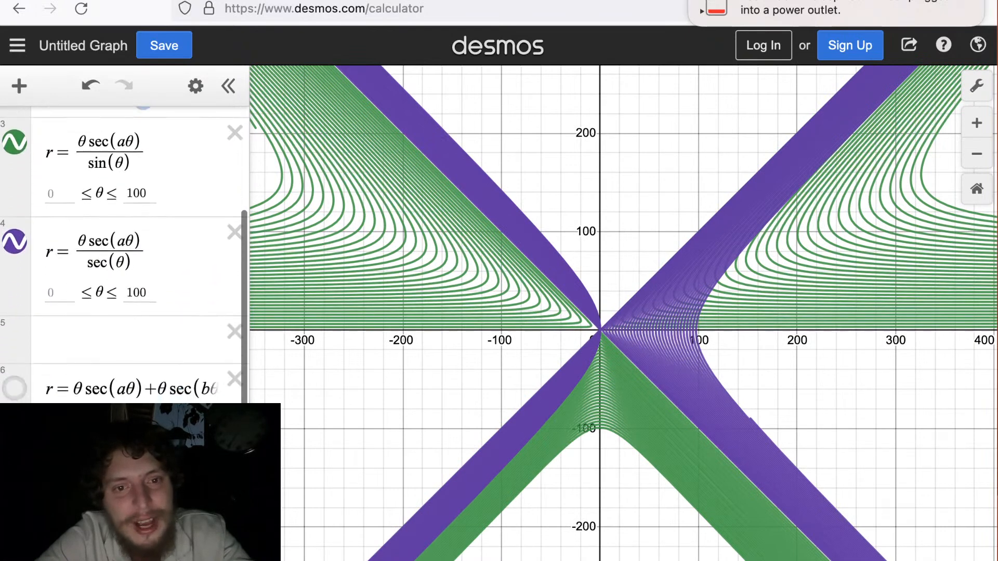
click(92, 375)
click(273, 474)
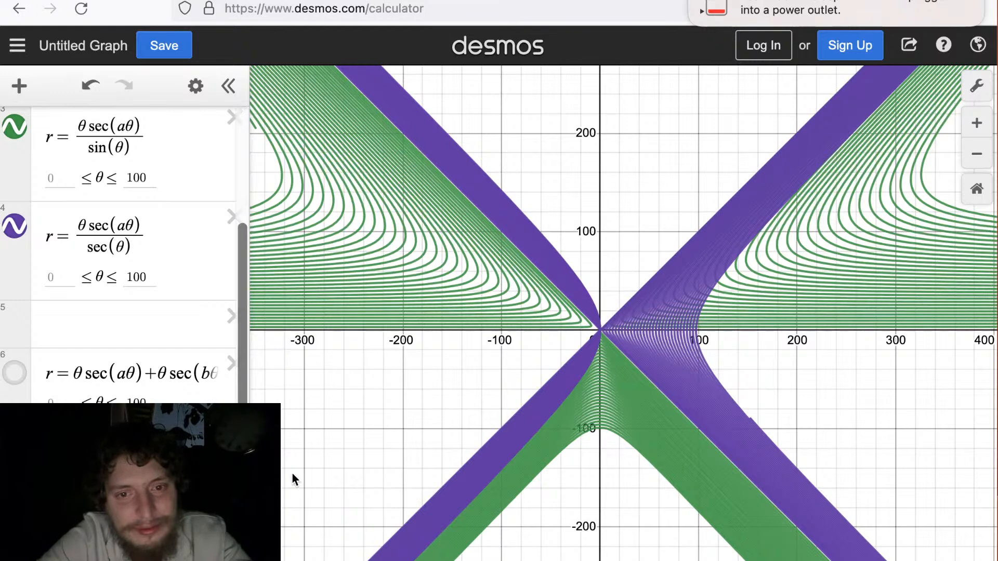
scroll(219, 457, up, 1)
scroll(125, 254, down, 1)
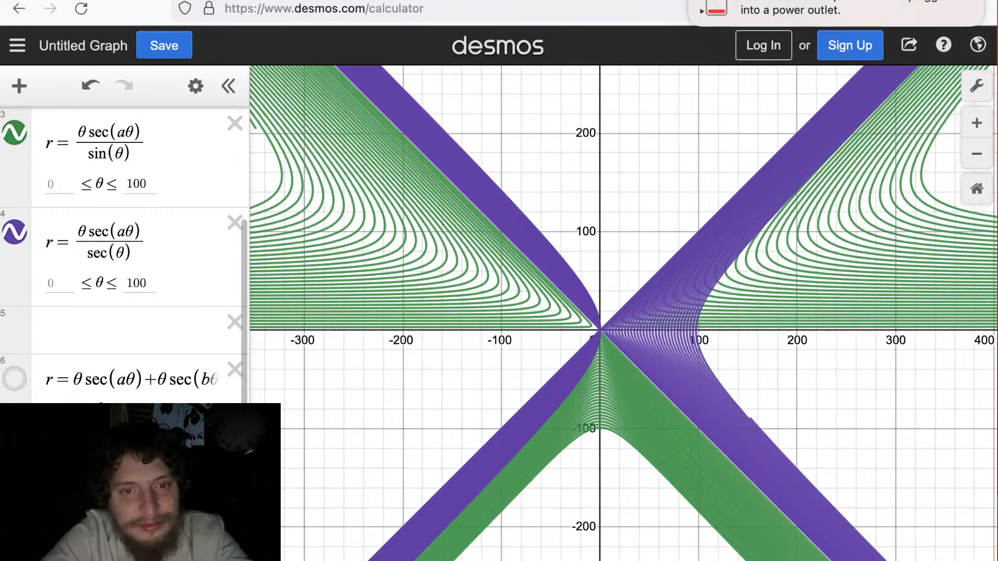
scroll(164, 363, down, 1)
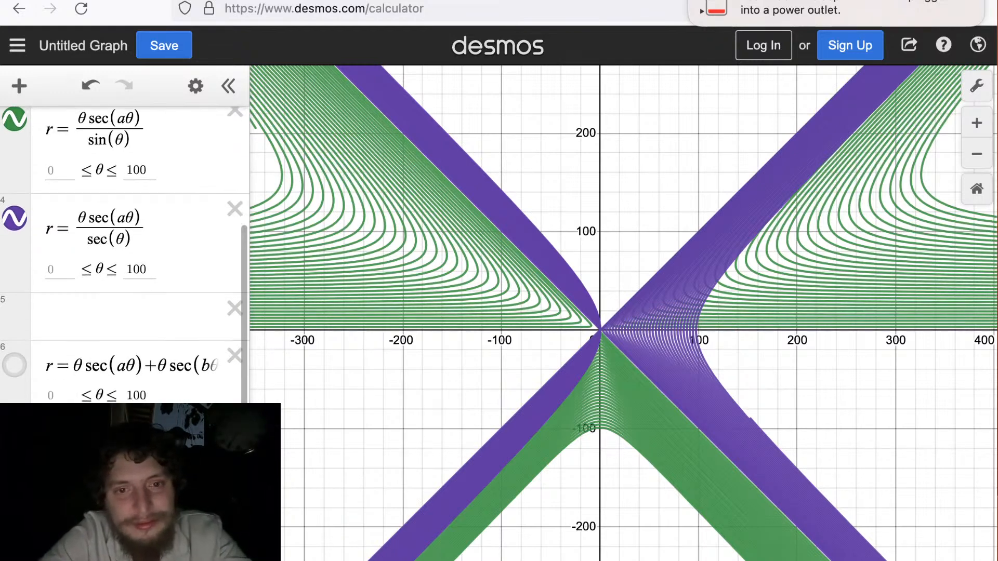
click(15, 442)
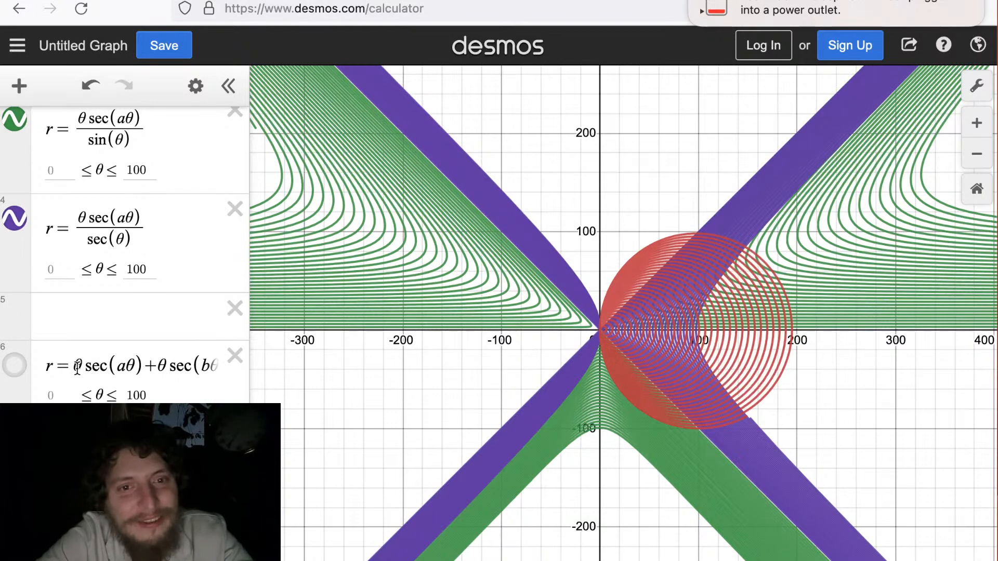
Rewrite the hidden sixth expression as r = θ sin(aθ)/sec(θ) and show its blue curve.
click(77, 368)
drag(78, 368, 366, 399)
text(b)
key(BackSpace)
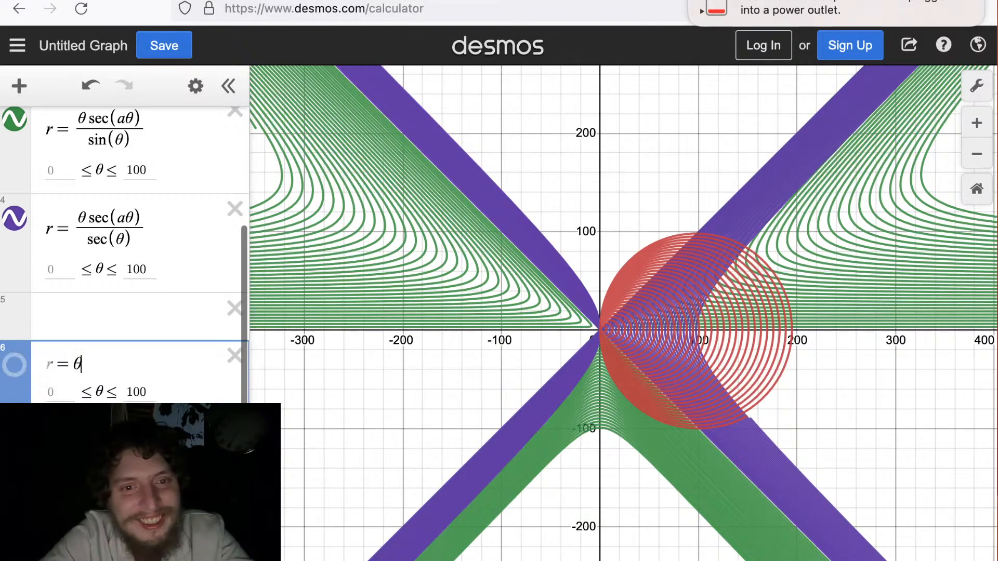
text(sin(a)
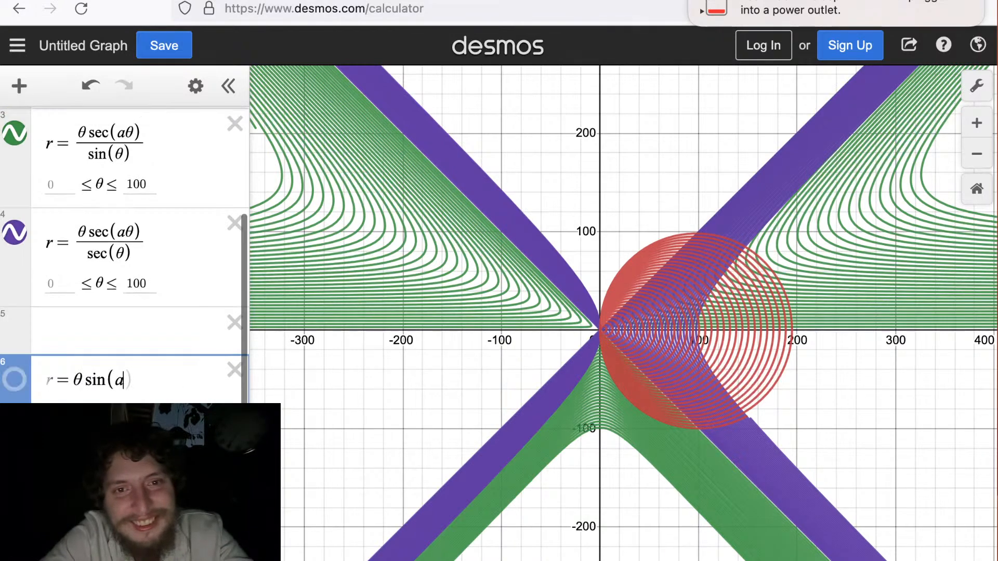
text(theta)
key(Right)
text(/)
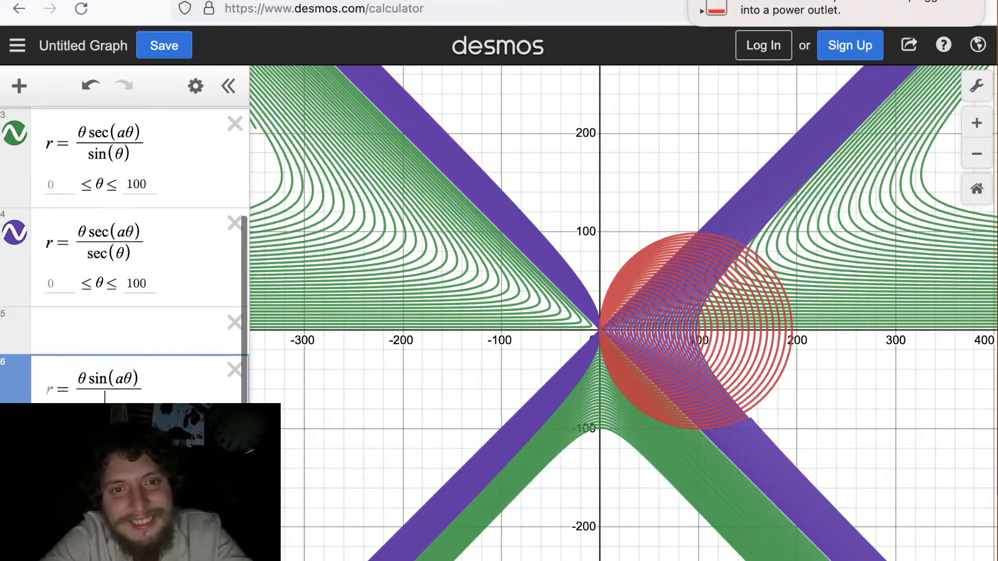
text(sec(theta))
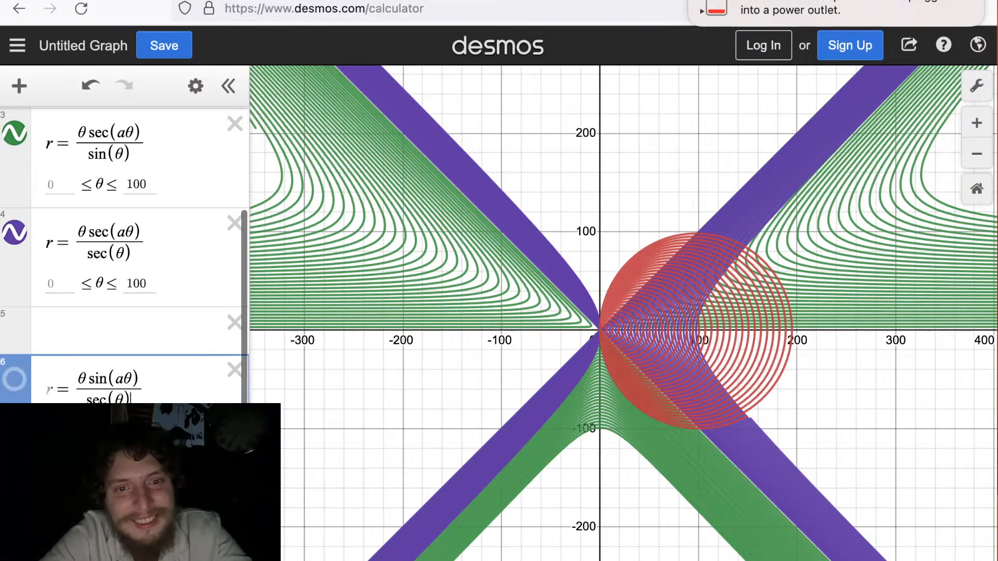
click(553, 356)
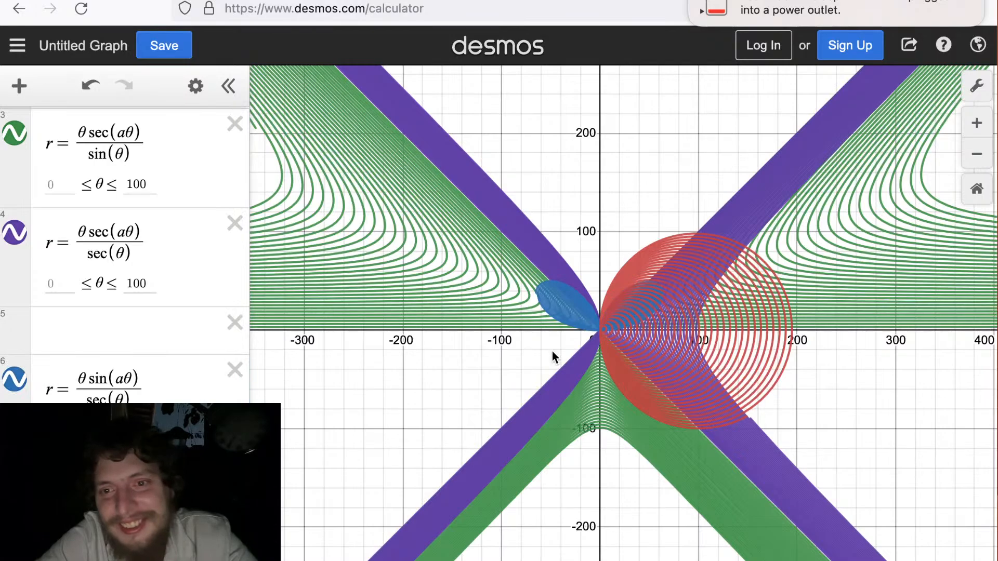
Inspect the four overlaid curves around the origin, and set a to 1.
scroll(537, 329, up, 5)
scroll(538, 332, down, 5)
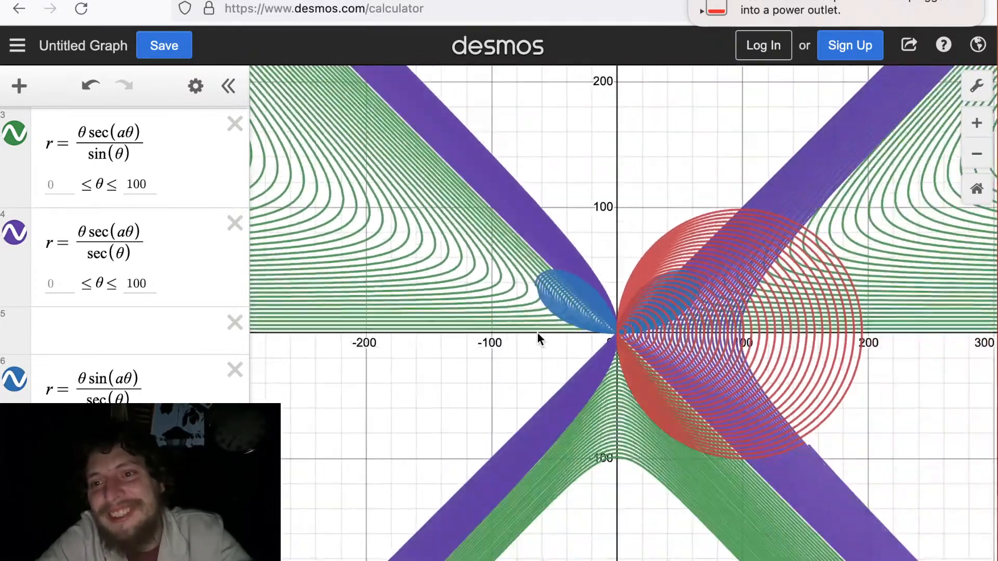
drag(538, 333, 429, 296)
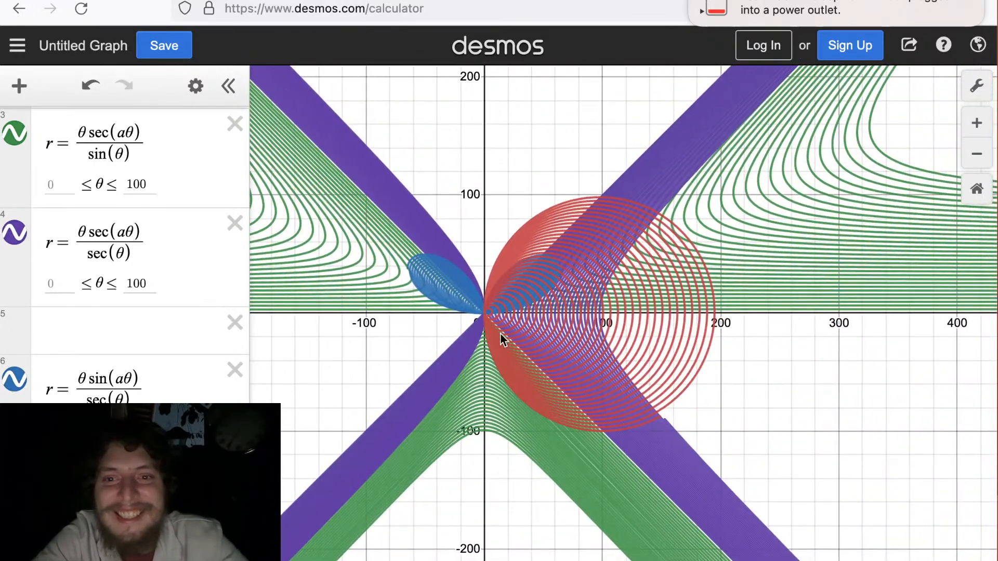
drag(515, 359, 568, 351)
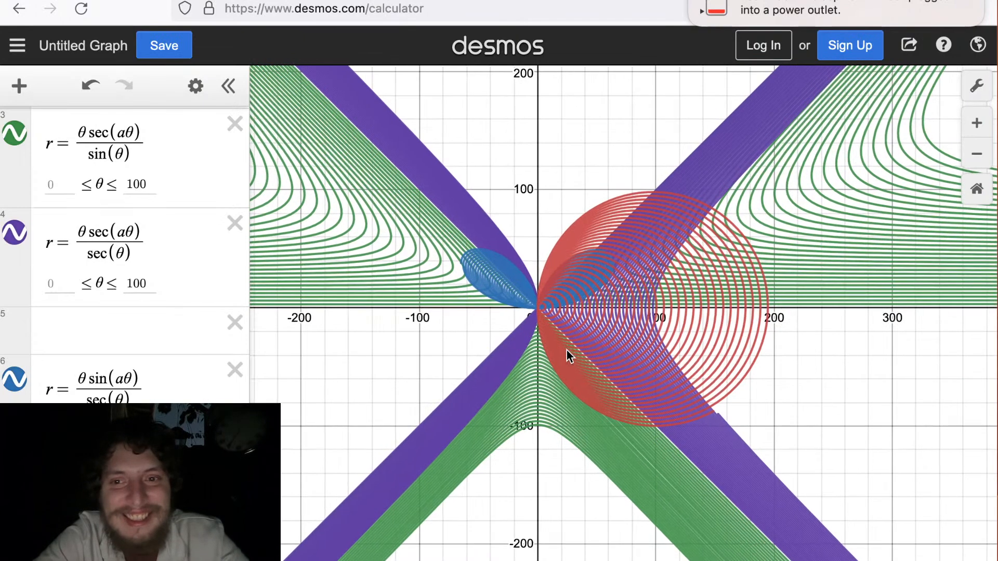
scroll(56, 370, up, 3)
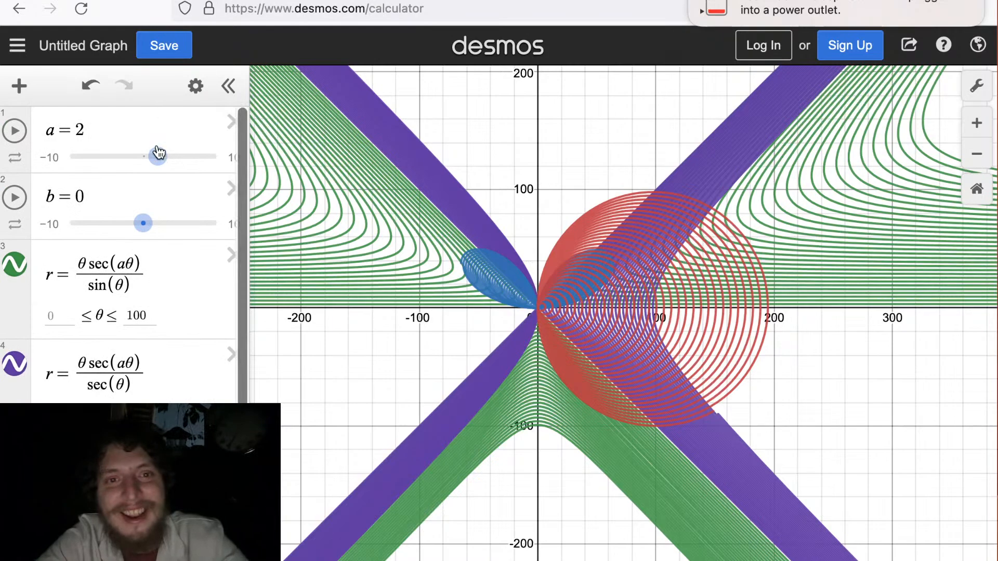
drag(157, 157, 152, 166)
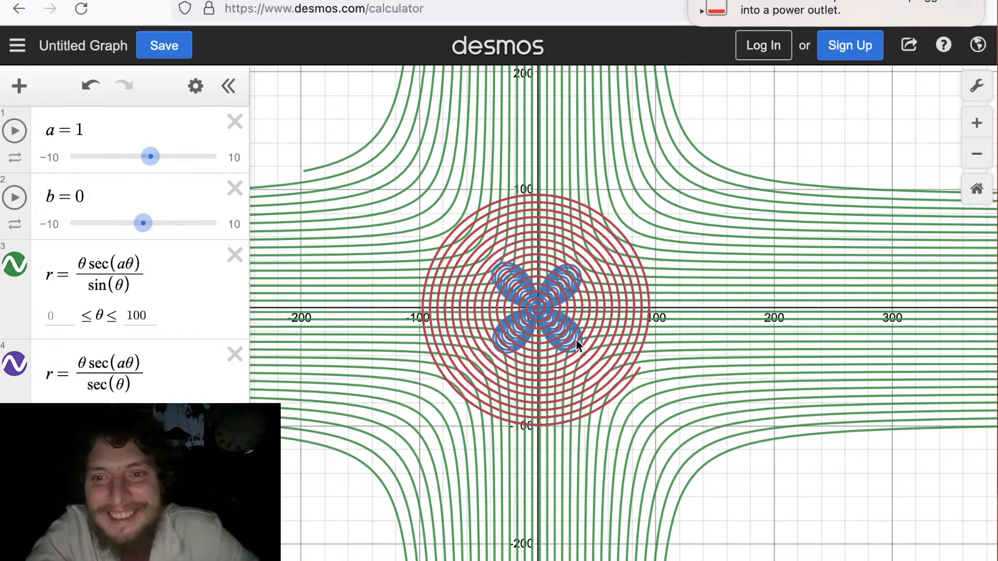
Set a to 3 and examine the overlaid curves out to a few hundred units.
drag(143, 156, 140, 156)
drag(143, 156, 160, 156)
drag(408, 223, 479, 226)
scroll(477, 224, down, 3)
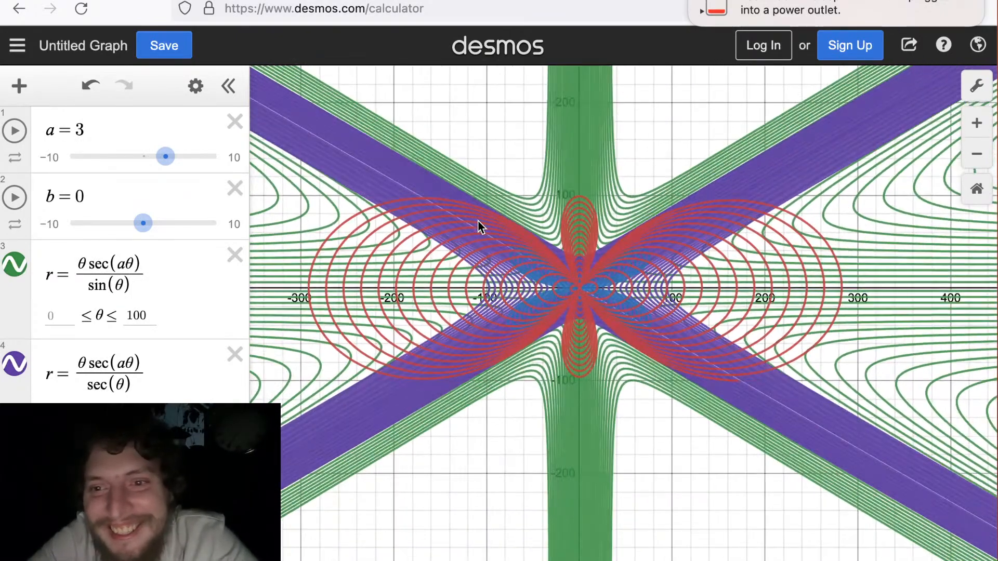
scroll(539, 249, up, 2)
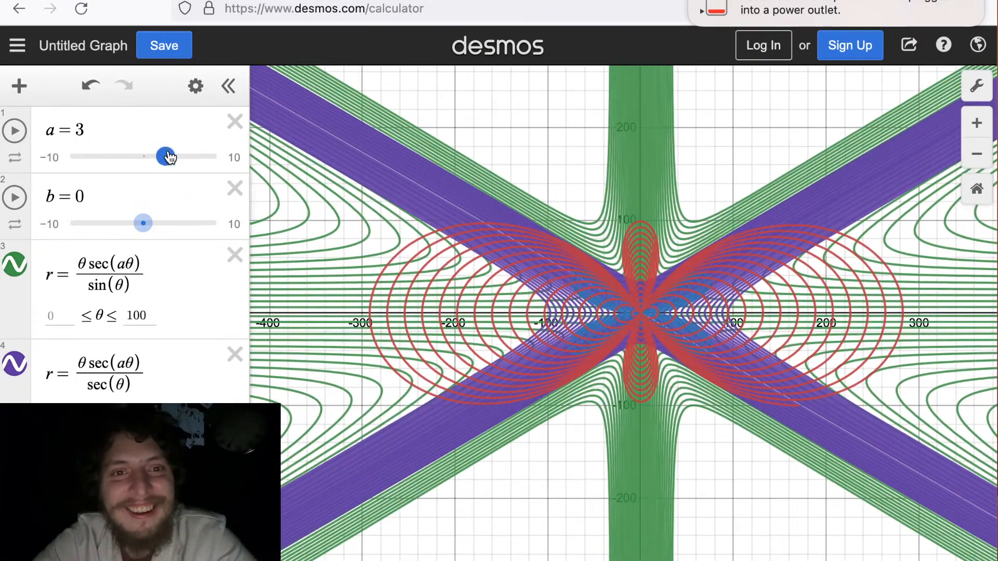
Raise a to 4 and then 5, comparing the curves at close range and out to several hundred units.
drag(160, 153, 173, 156)
drag(483, 287, 398, 281)
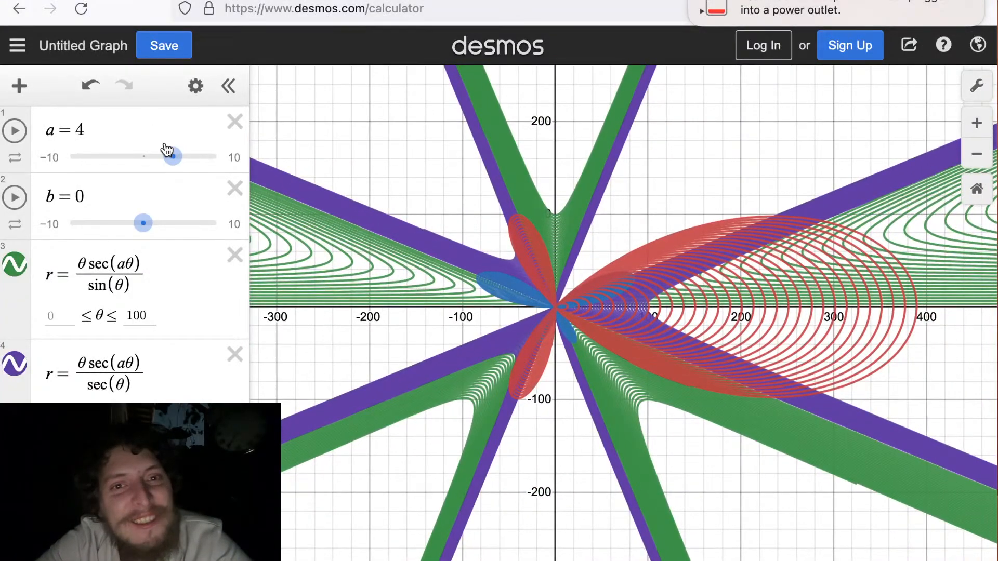
drag(172, 156, 180, 156)
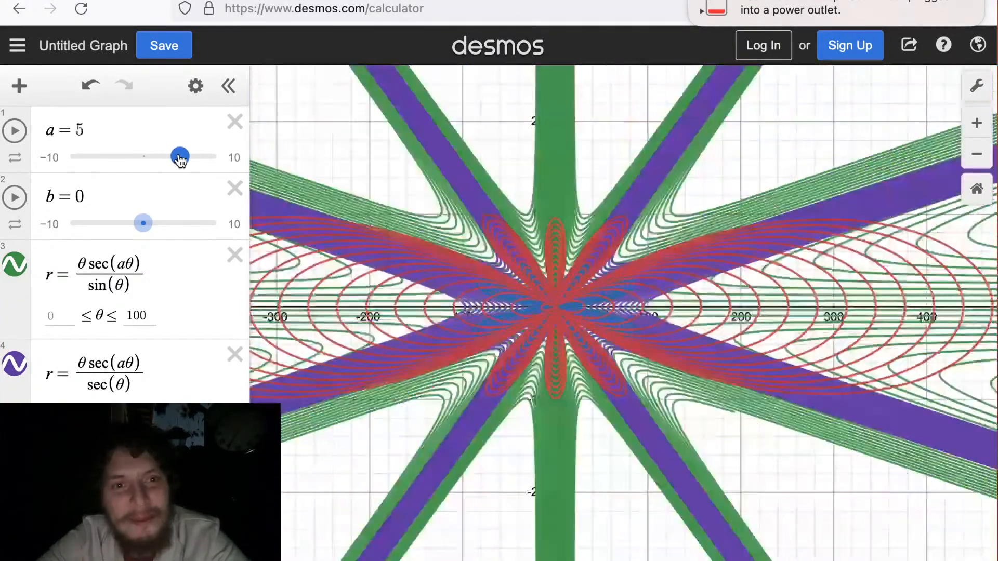
scroll(446, 208, down, 5)
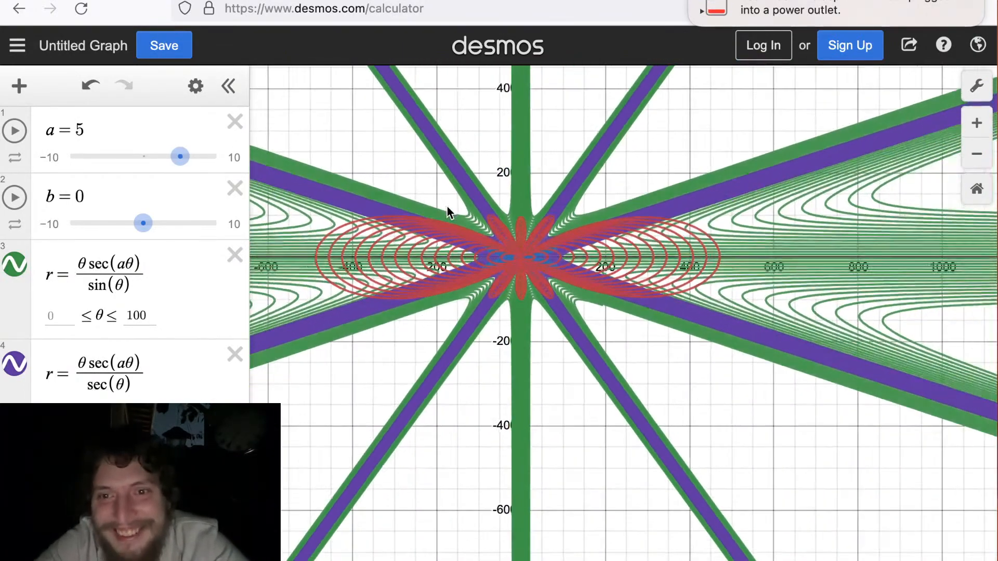
drag(447, 207, 547, 244)
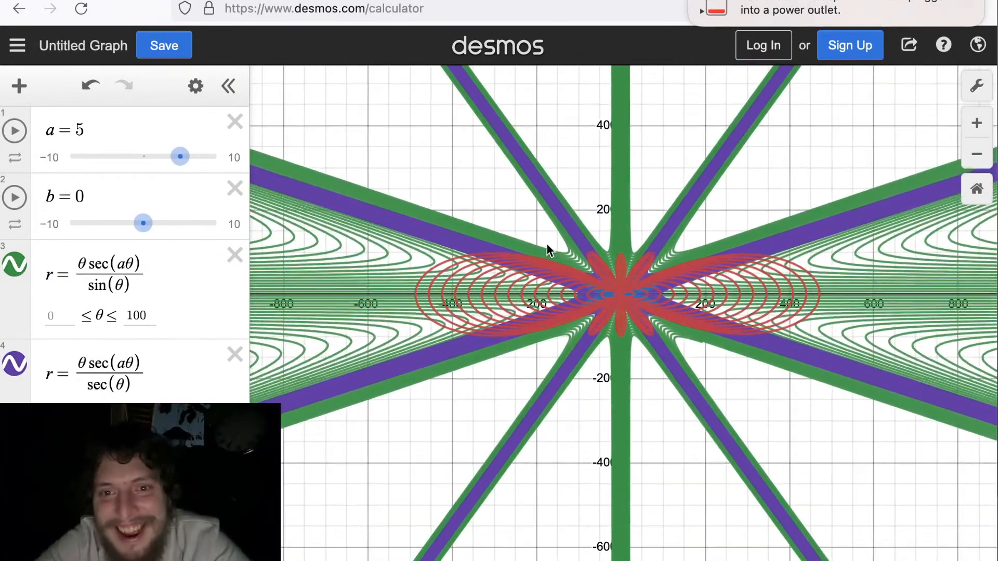
scroll(550, 317, up, 3)
scroll(552, 330, up, 3)
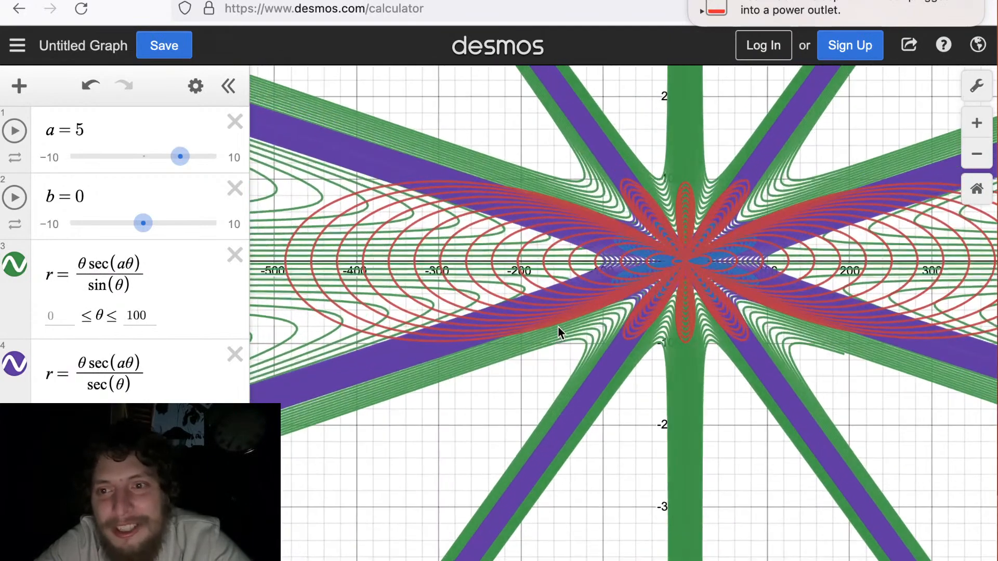
drag(557, 326, 497, 344)
scroll(473, 348, down, 3)
Insert b before θ in the denominators of the green, purple, blue and red expressions.
click(114, 284)
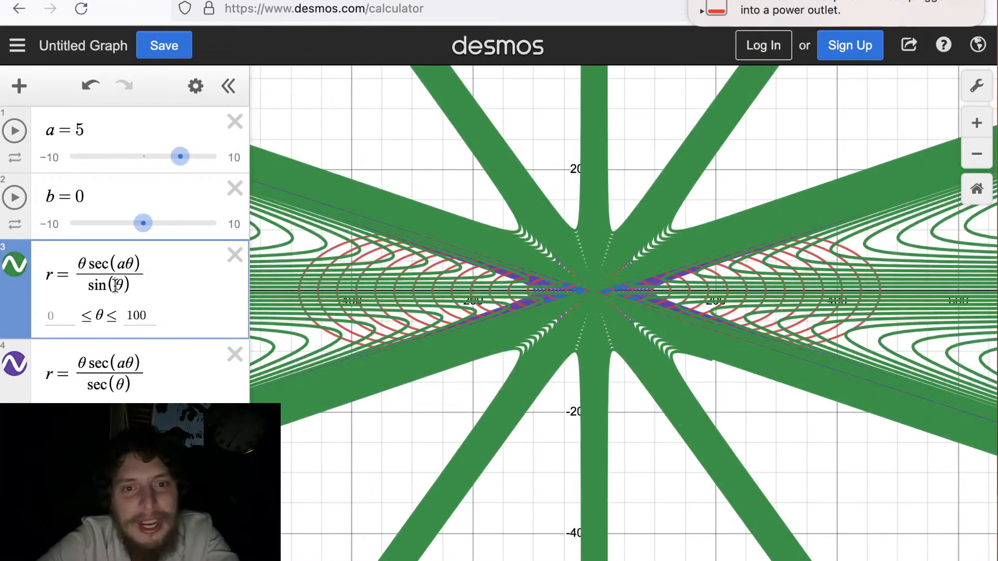
text(b)
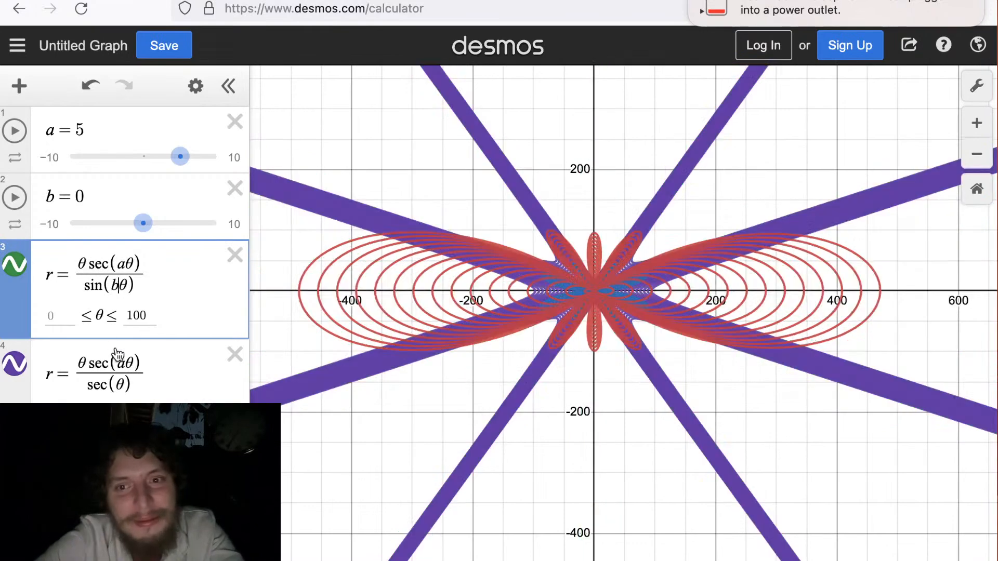
click(118, 384)
text(b)
click(114, 483)
text(b)
scroll(116, 468, down, 3)
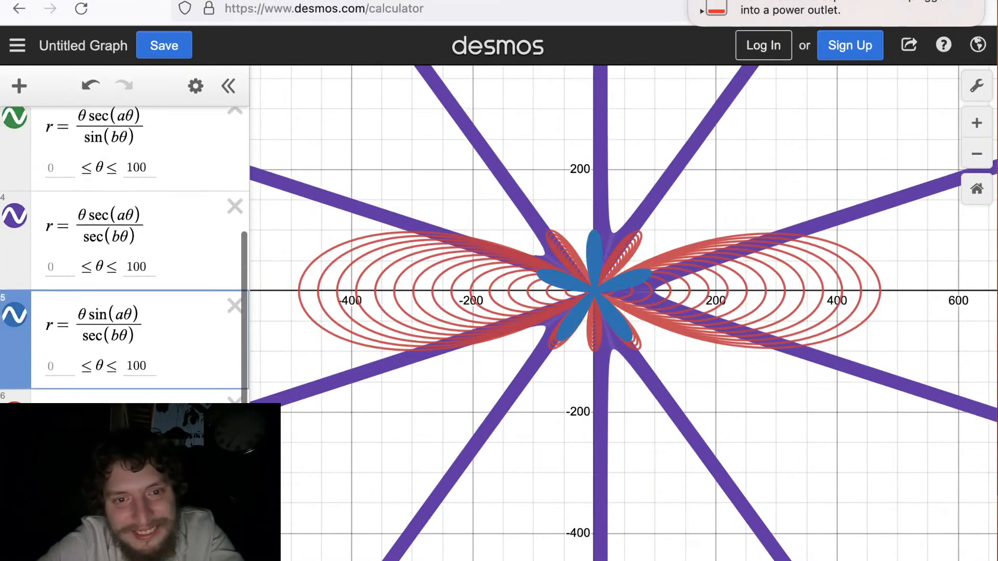
click(115, 447)
text(b)
Examine the purple and blue curves near the origin, and set b to 2.
scroll(465, 345, up, 5)
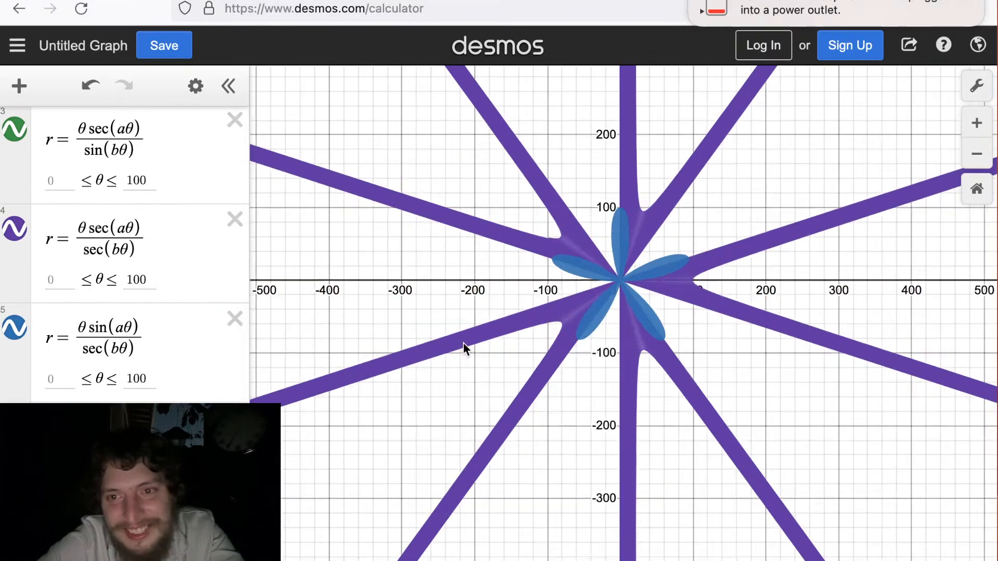
drag(550, 285, 280, 375)
scroll(423, 323, up, 5)
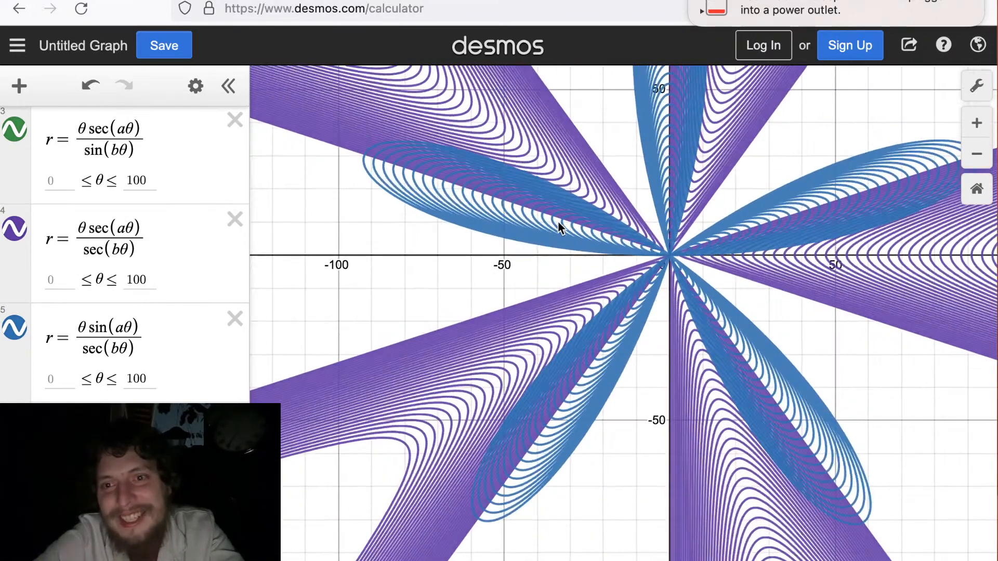
drag(563, 223, 495, 289)
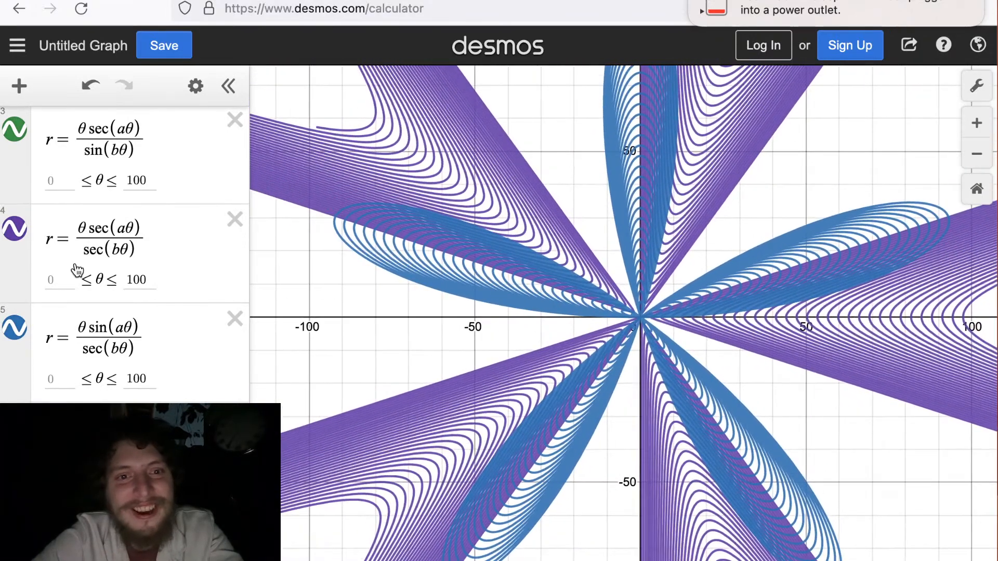
scroll(78, 271, up, 3)
drag(145, 223, 158, 225)
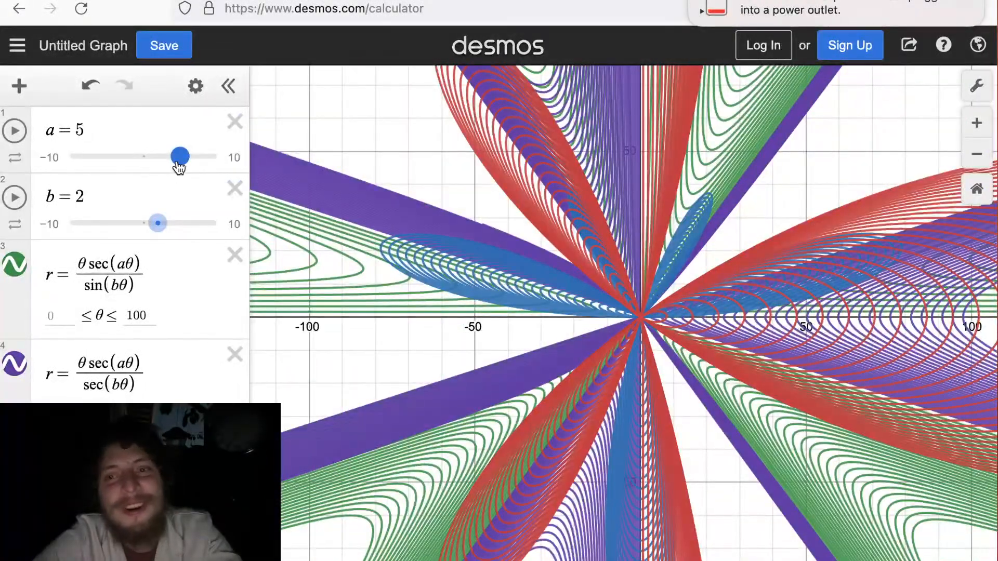
Limit the b slider to the range 0 to 20 with a step of 1.
scroll(426, 225, down, 3)
scroll(427, 224, down, 3)
drag(426, 225, 534, 221)
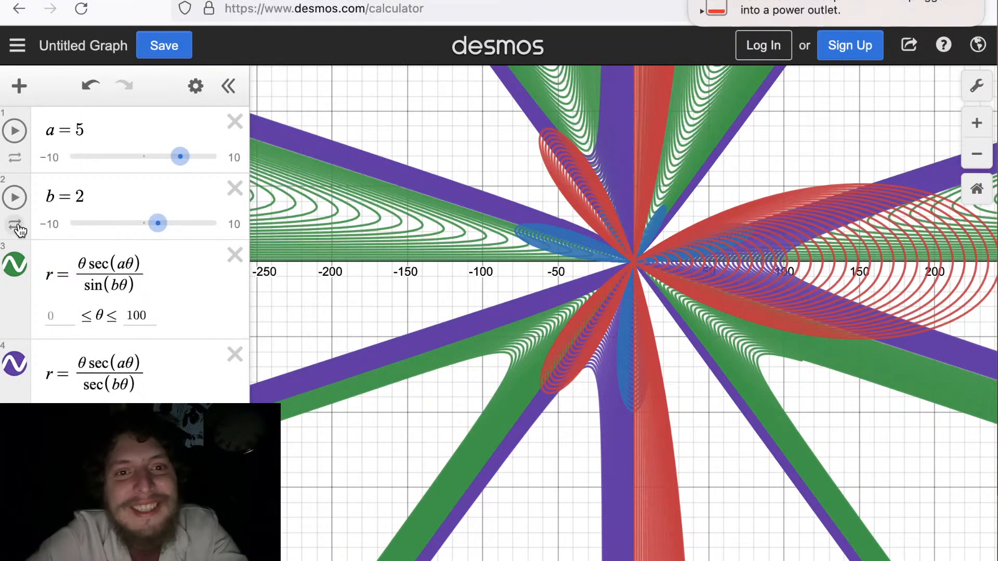
click(46, 226)
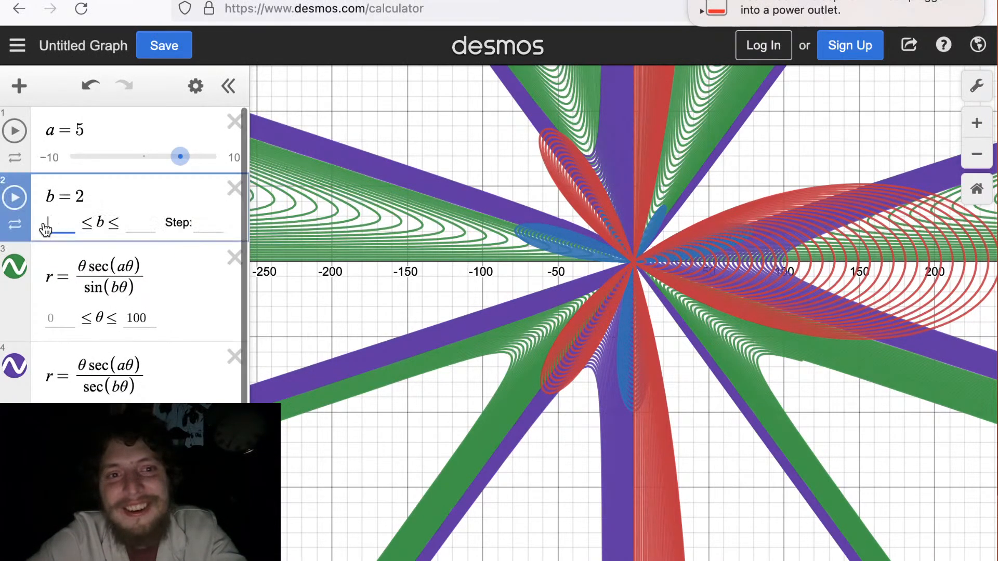
text(1)
click(57, 223)
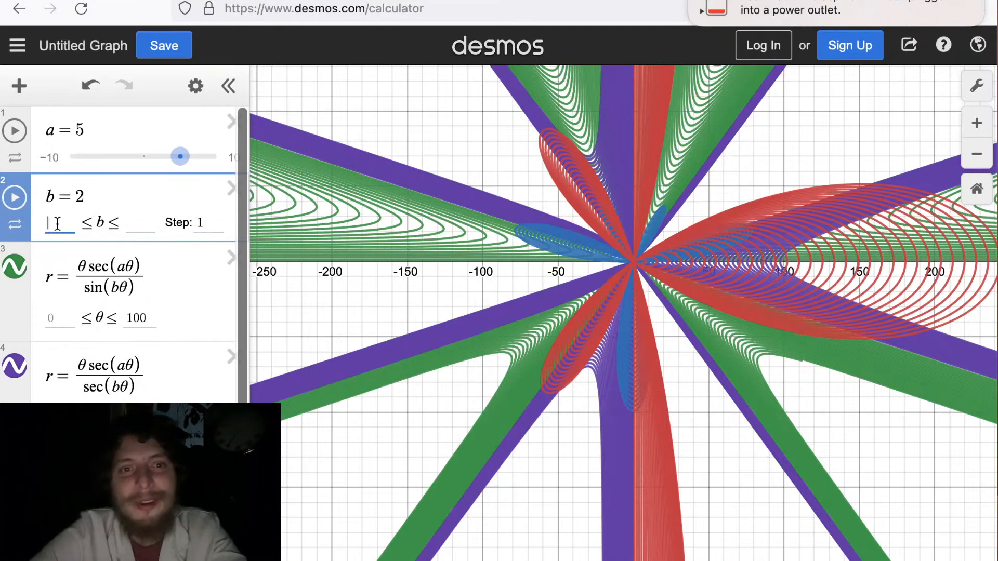
text(0)
key(Tab)
text(1)
key(BackSpace)
text(20)
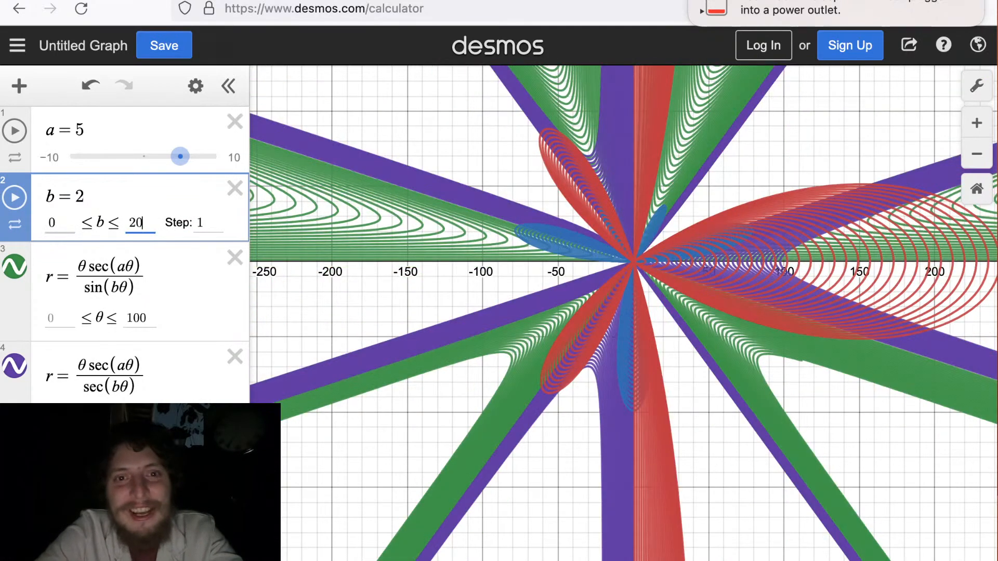
Limit the a slider to the range 0 to 20 with a step of 1.
click(47, 159)
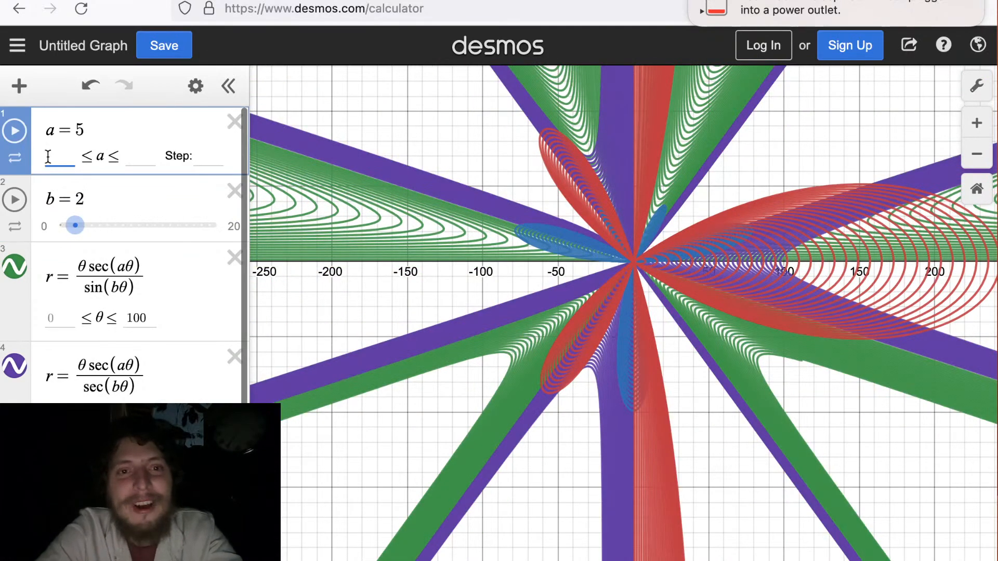
text(0)
key(Tab)
text(20)
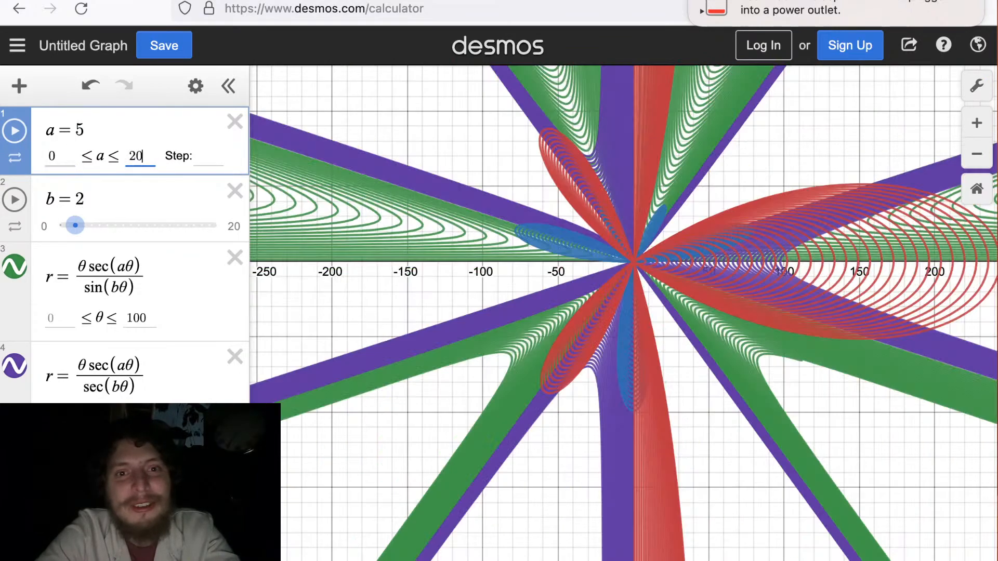
click(203, 155)
text(1)
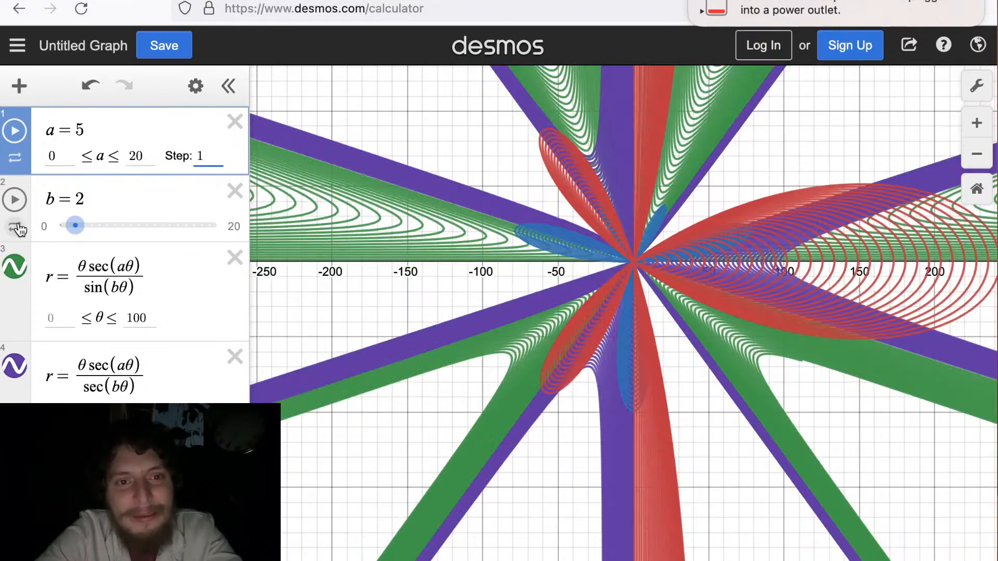
click(44, 227)
click(341, 326)
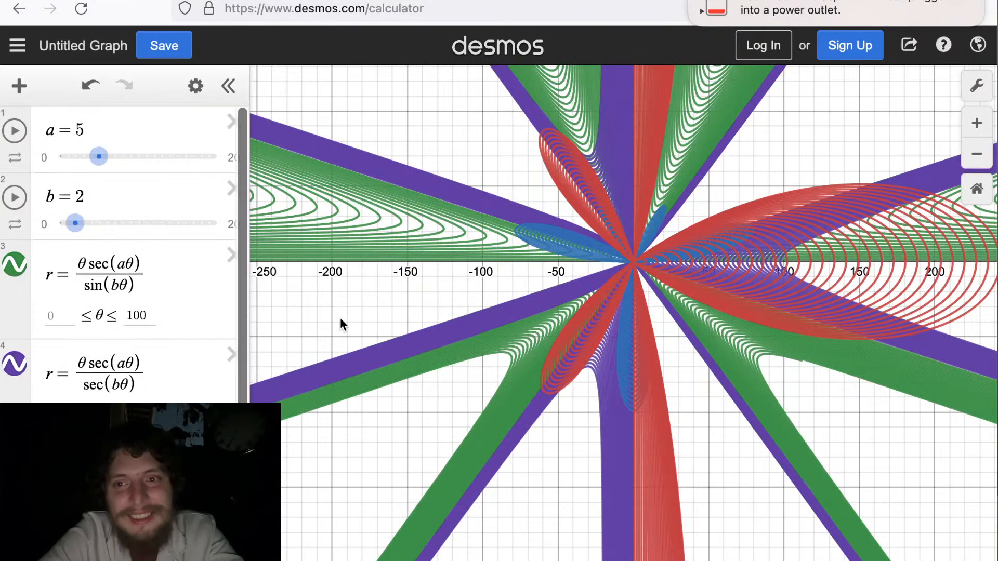
Set both a and b to 0 and centre the resulting spiral in the graph view.
drag(98, 156, 61, 157)
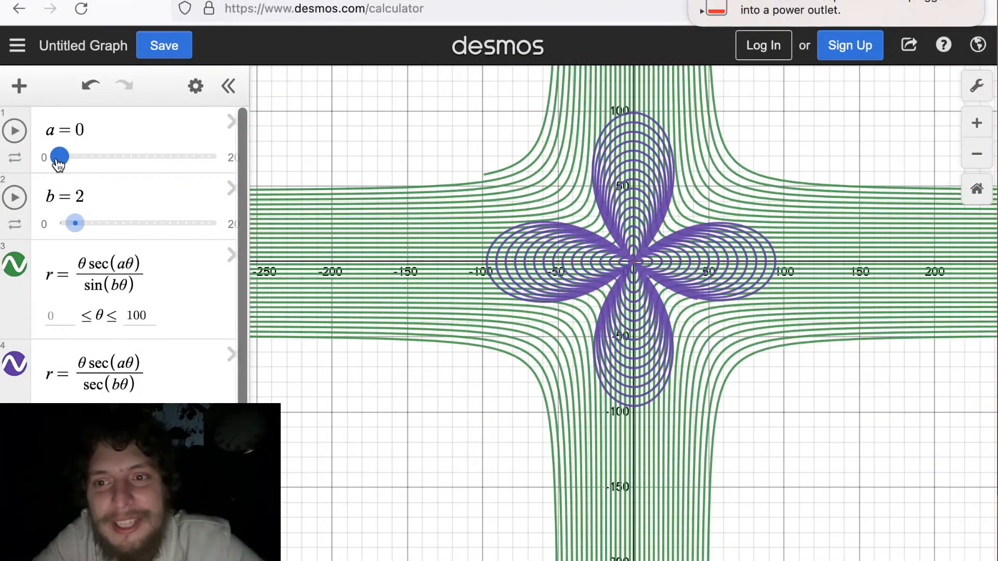
drag(77, 223, 46, 235)
click(60, 156)
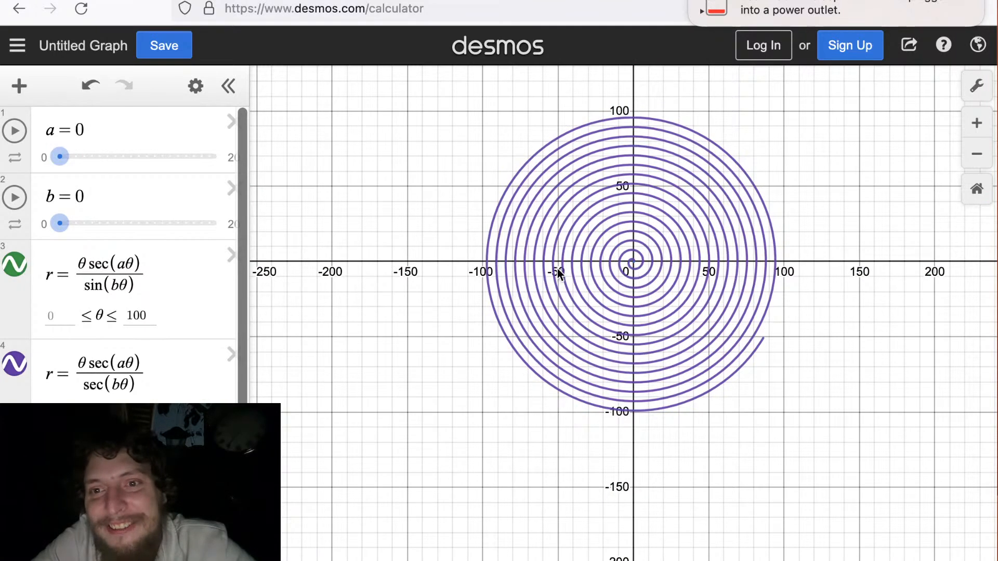
drag(557, 268, 546, 321)
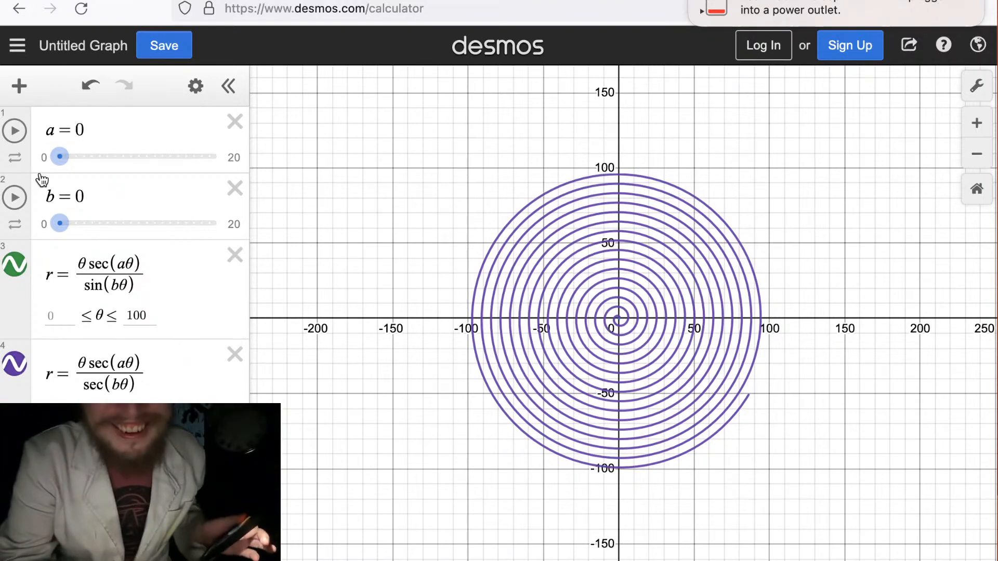
Set a to 9 and b to 3, and dismiss the system notification covering the browser.
click(69, 157)
drag(69, 157, 130, 156)
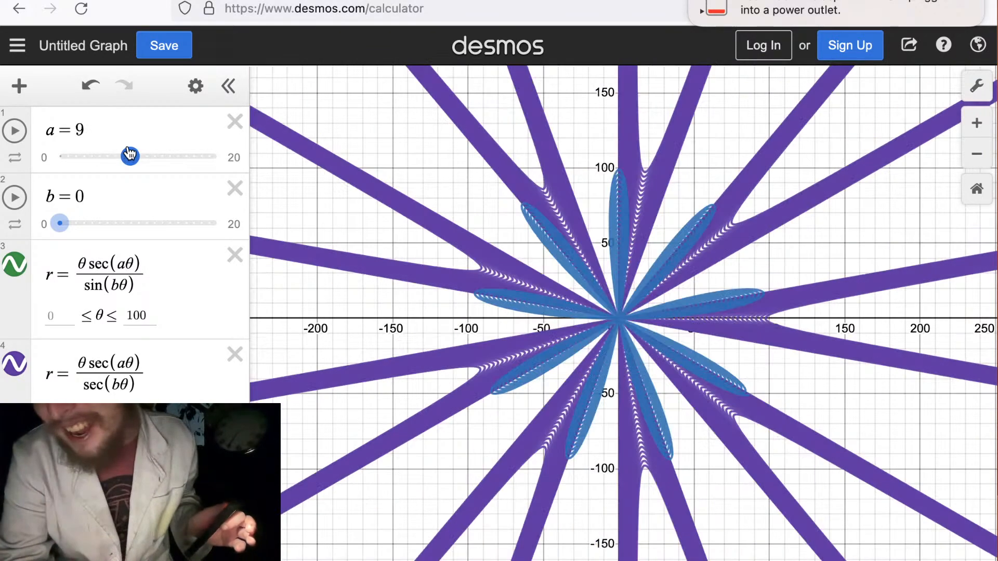
drag(68, 230, 94, 229)
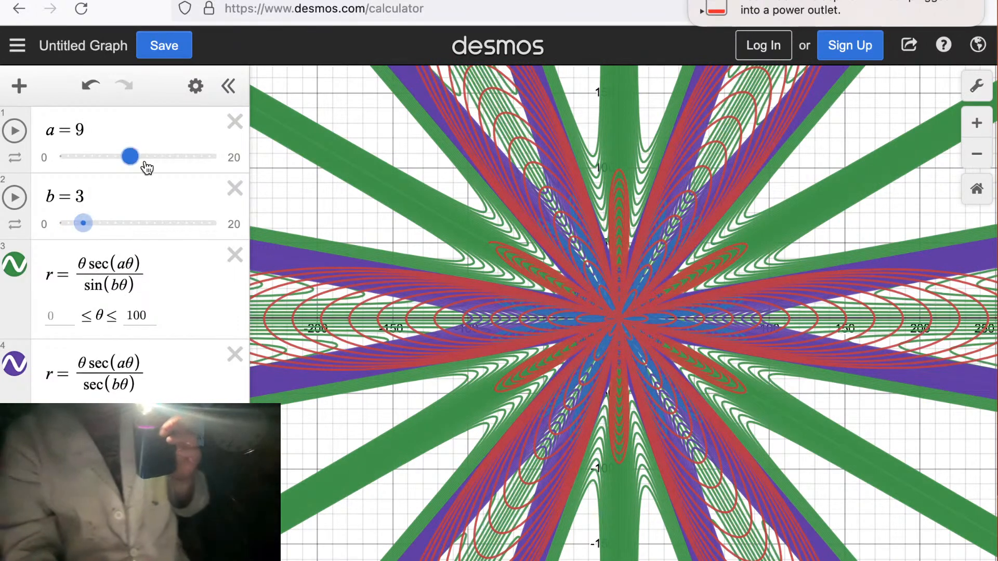
click(754, 1)
key(Escape)
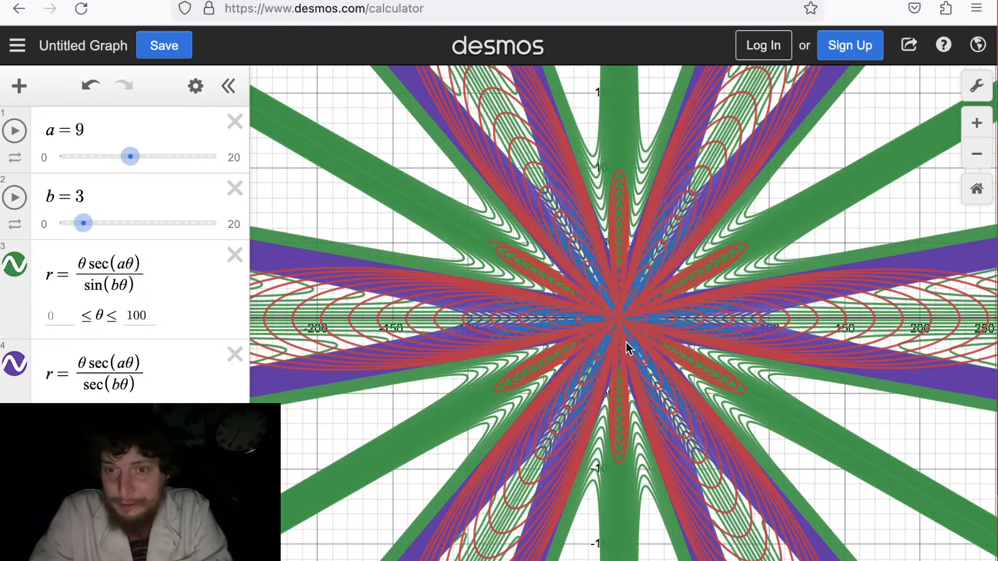
Examine the overlapping curves around the origin at several scales, and look through the list of polar equations.
scroll(617, 323, up, 10)
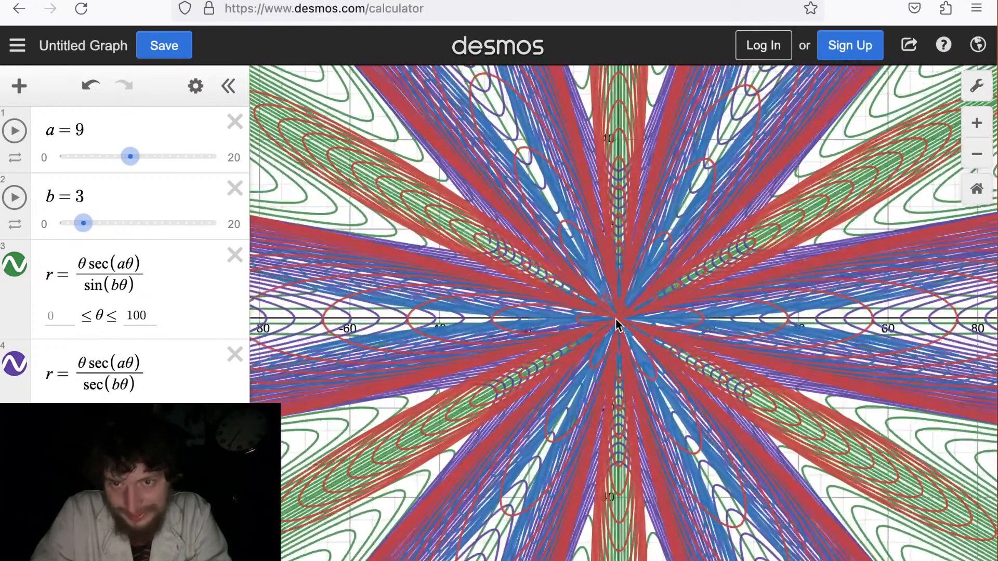
scroll(616, 323, down, 10)
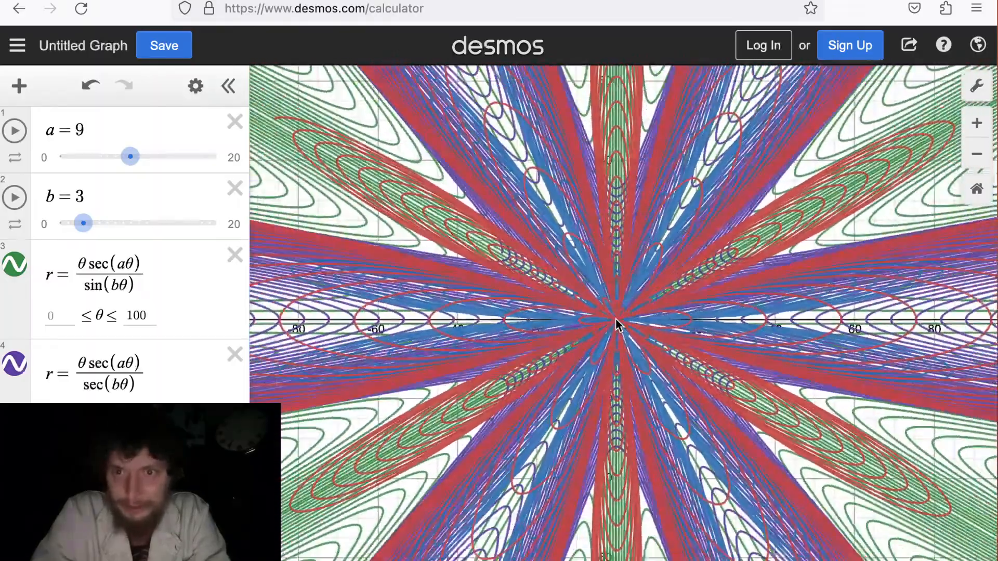
scroll(617, 323, up, 3)
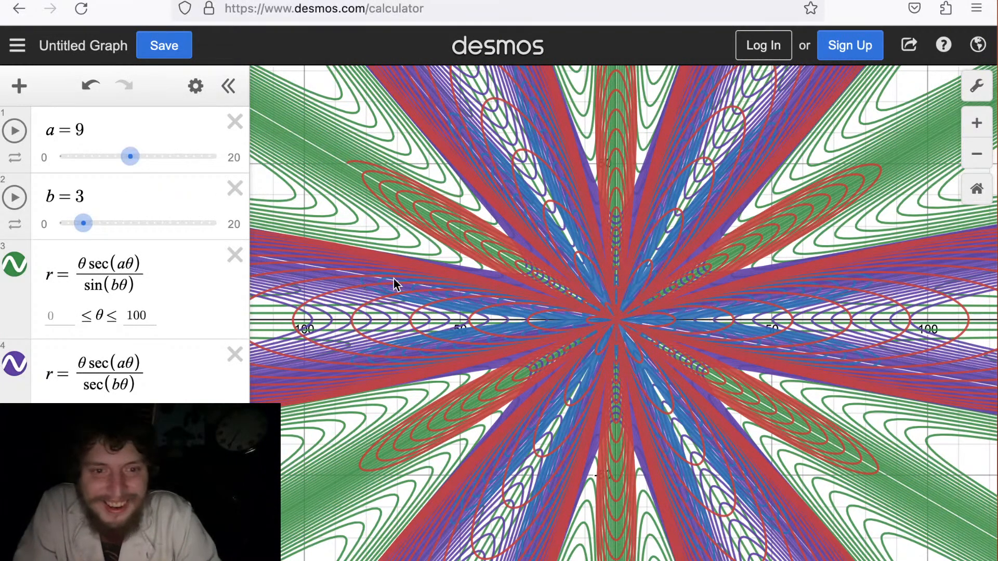
drag(437, 279, 475, 290)
scroll(432, 270, down, 3)
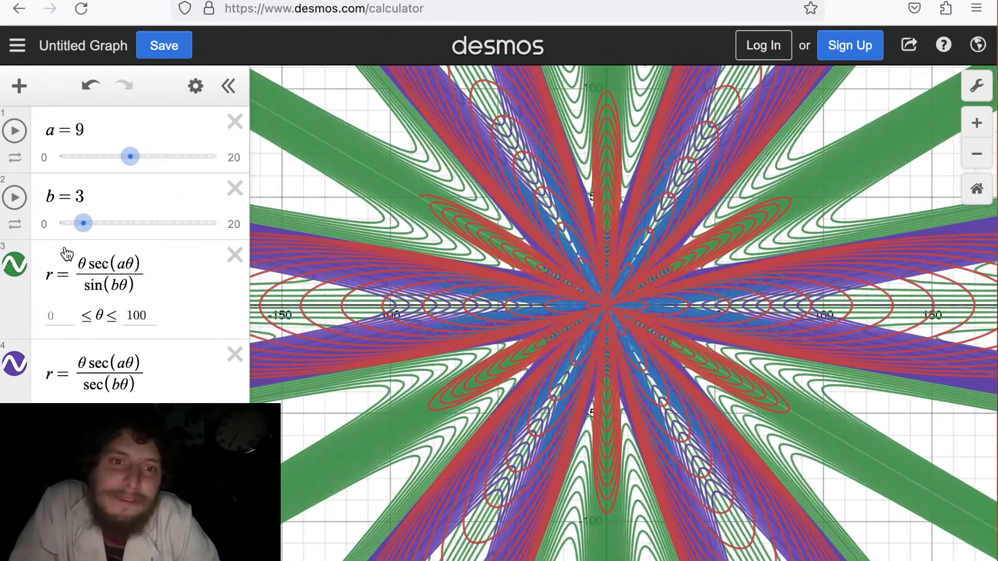
scroll(36, 359, down, 3)
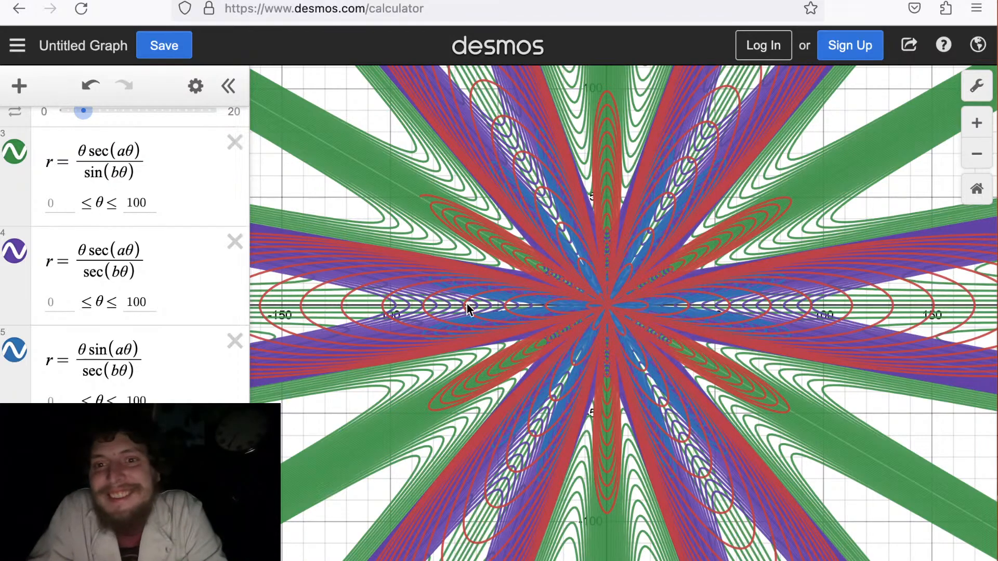
scroll(162, 225, up, 3)
scroll(575, 294, up, 5)
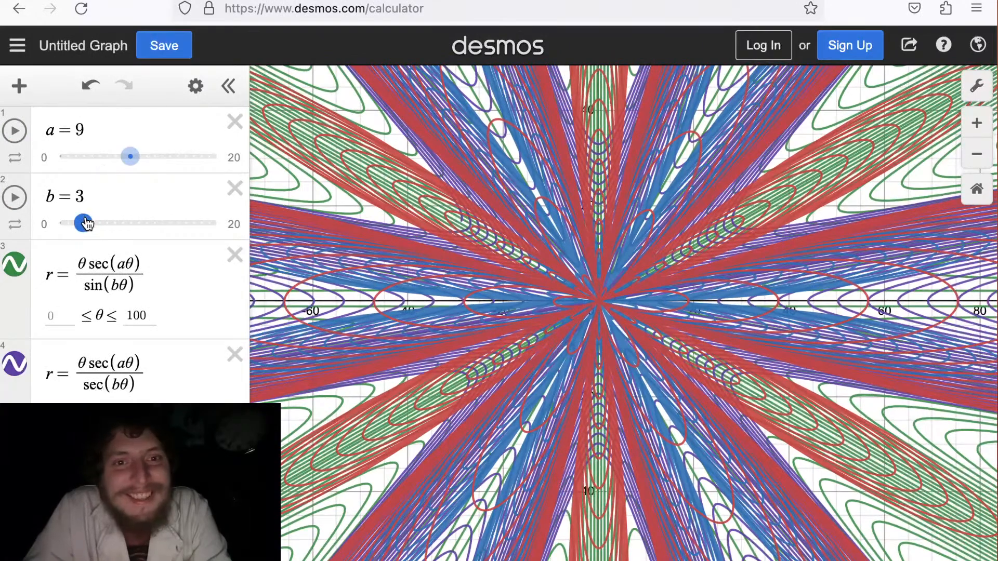
Set a to 6 and compare the curves with b at 0 and at 1.
drag(85, 223, 59, 225)
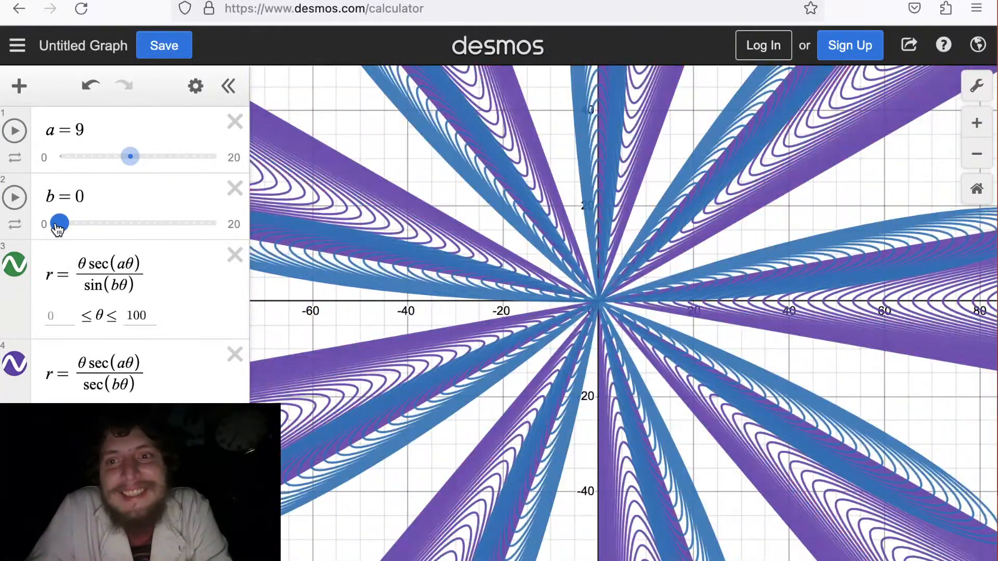
drag(131, 157, 106, 157)
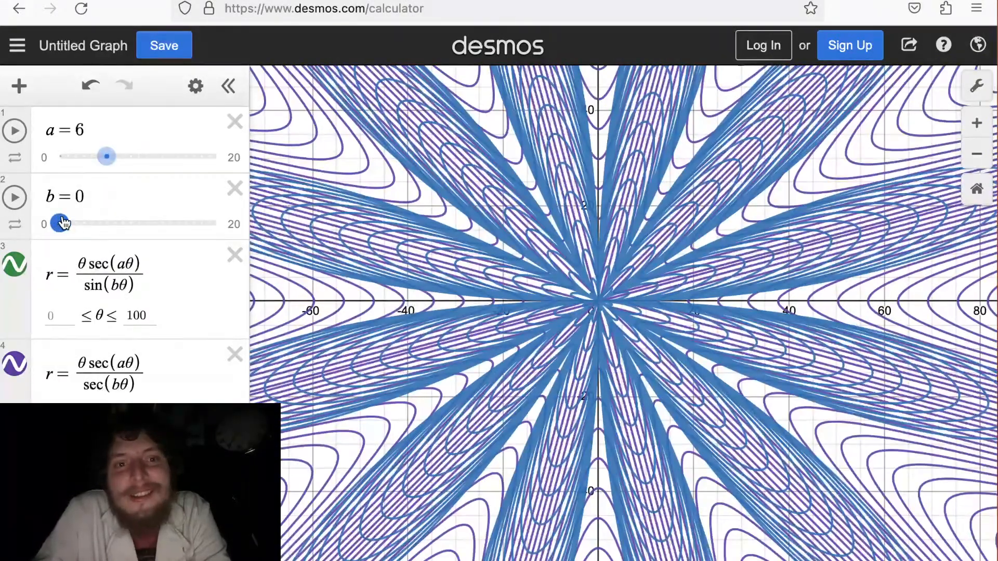
drag(63, 224, 68, 223)
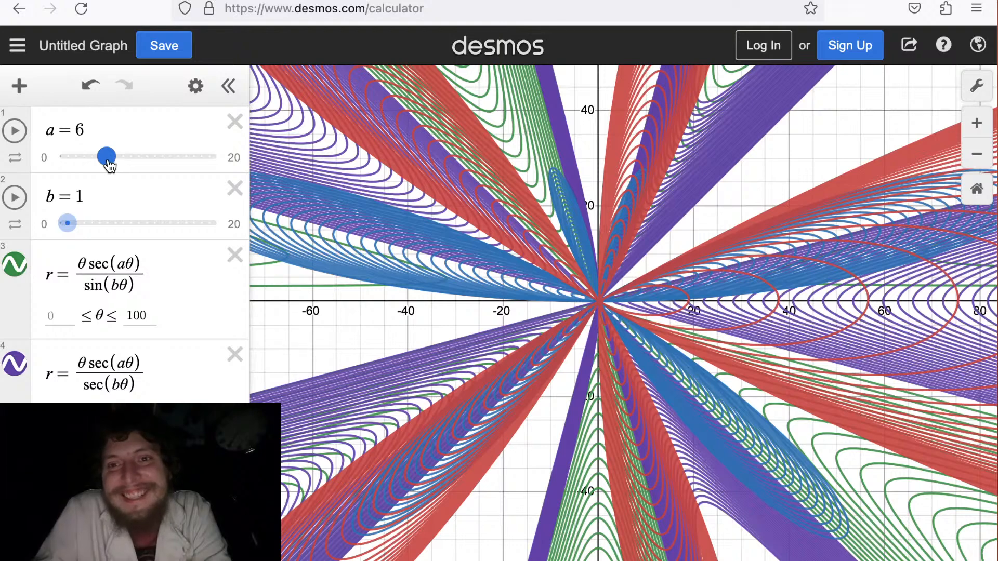
drag(111, 165, 108, 167)
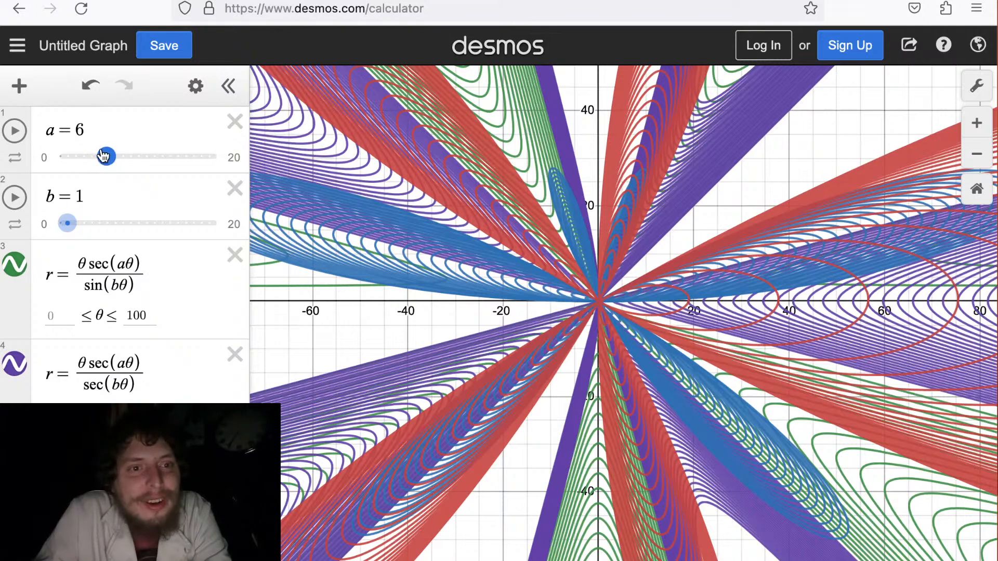
With b kept at 1, vary a through 5, 6 and 7, ending at 1.
drag(104, 155, 98, 156)
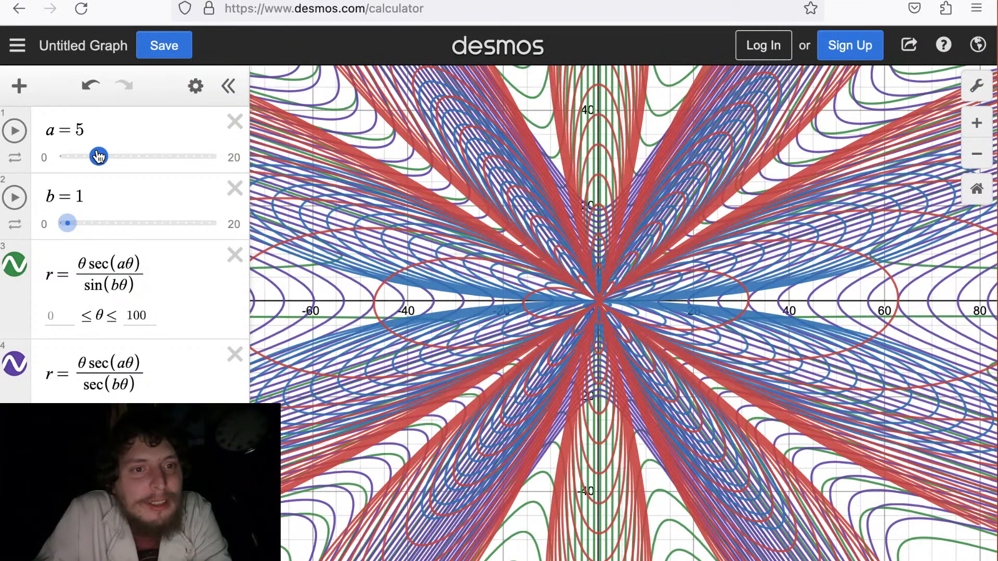
drag(98, 156, 106, 155)
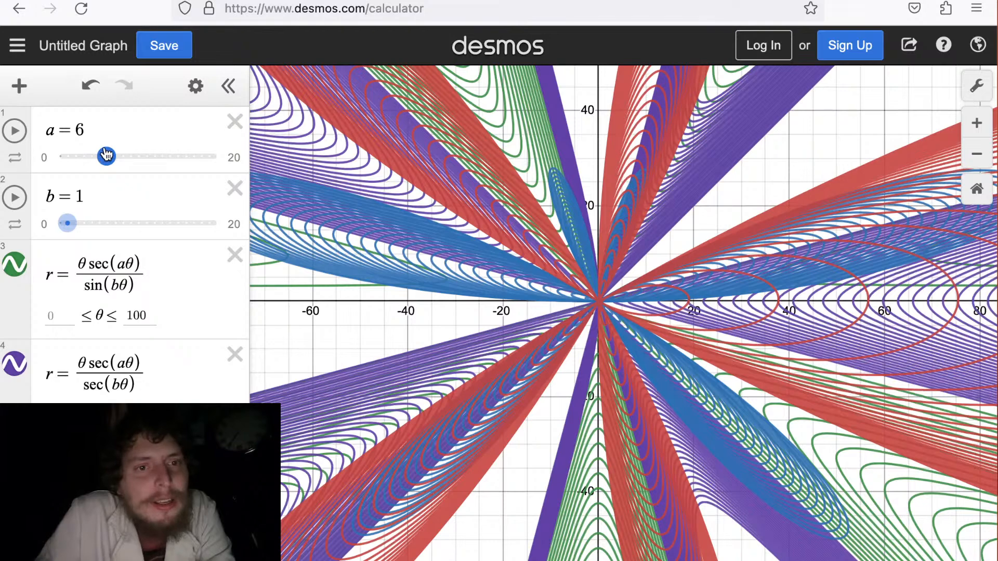
mouse_move(106, 156)
mouse_down()
mouse_move(144, 151)
mouse_move(83, 168)
mouse_move(114, 164)
mouse_up()
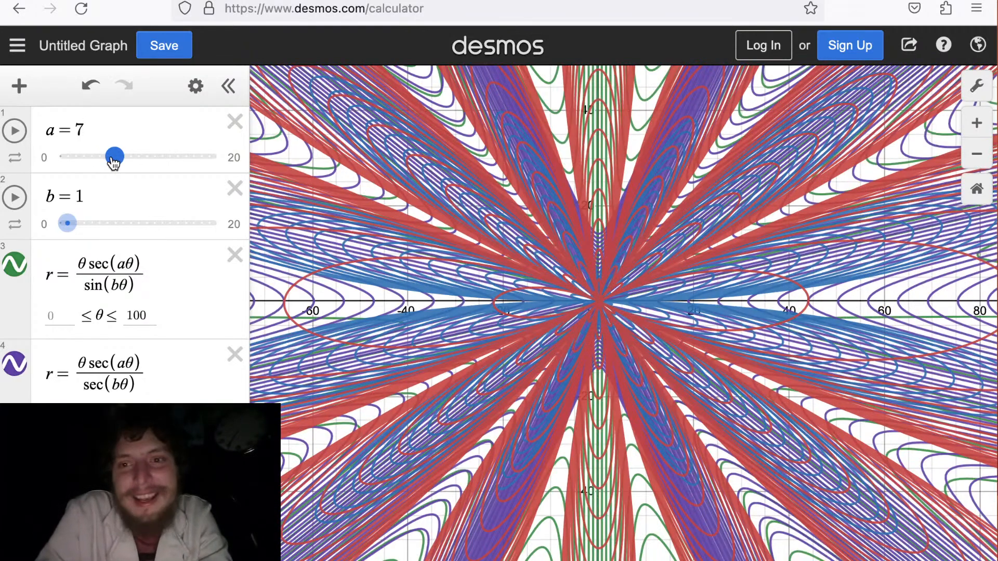
drag(114, 164, 65, 171)
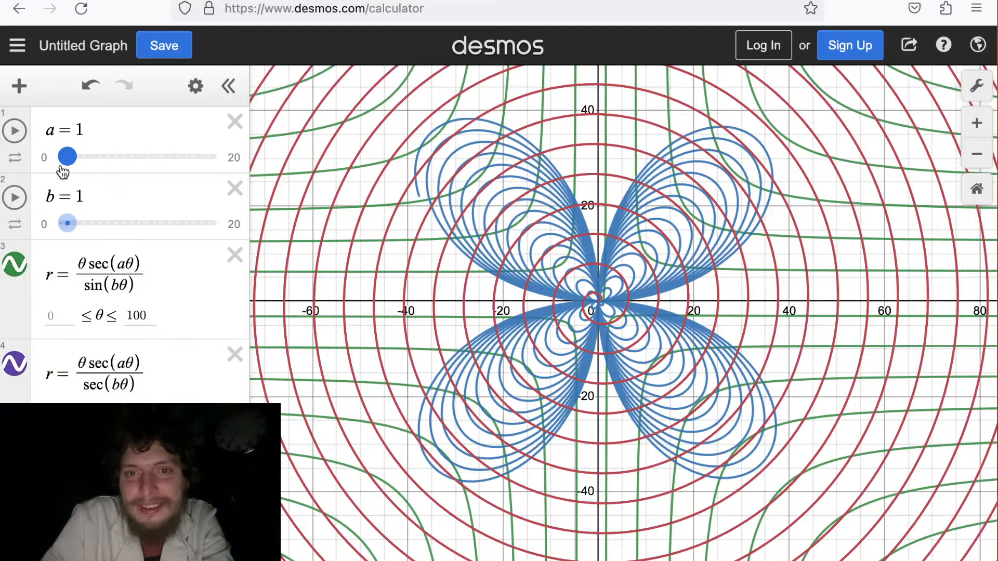
drag(481, 267, 454, 272)
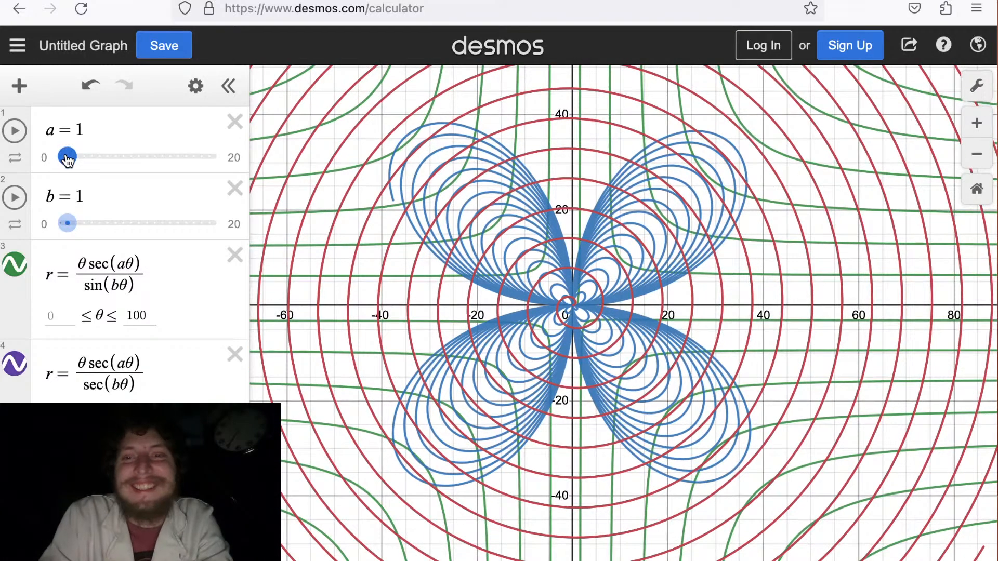
Plot the curves for a = 4 with b = 2, and for a = 5 with b = 3.
drag(67, 157, 87, 159)
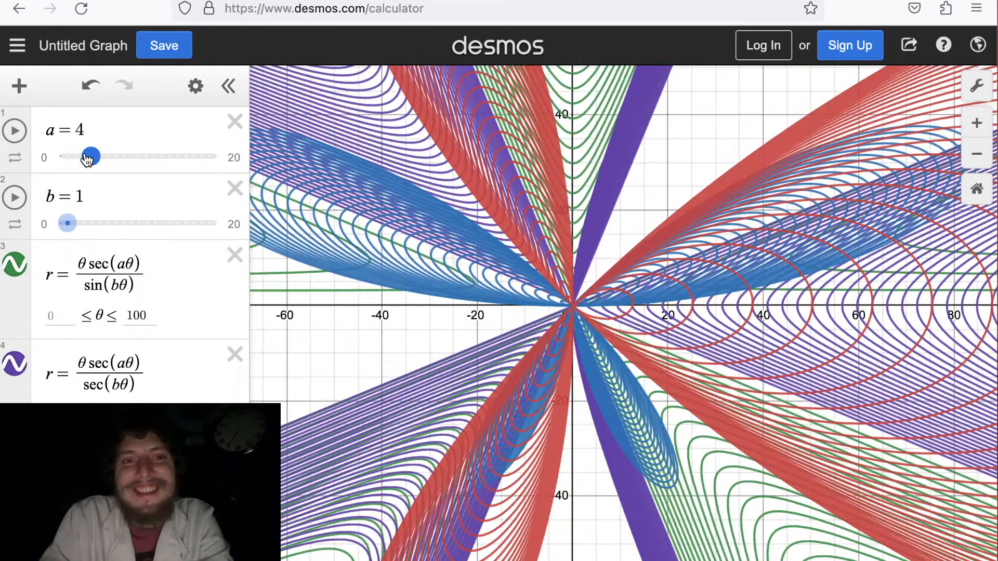
drag(67, 223, 75, 223)
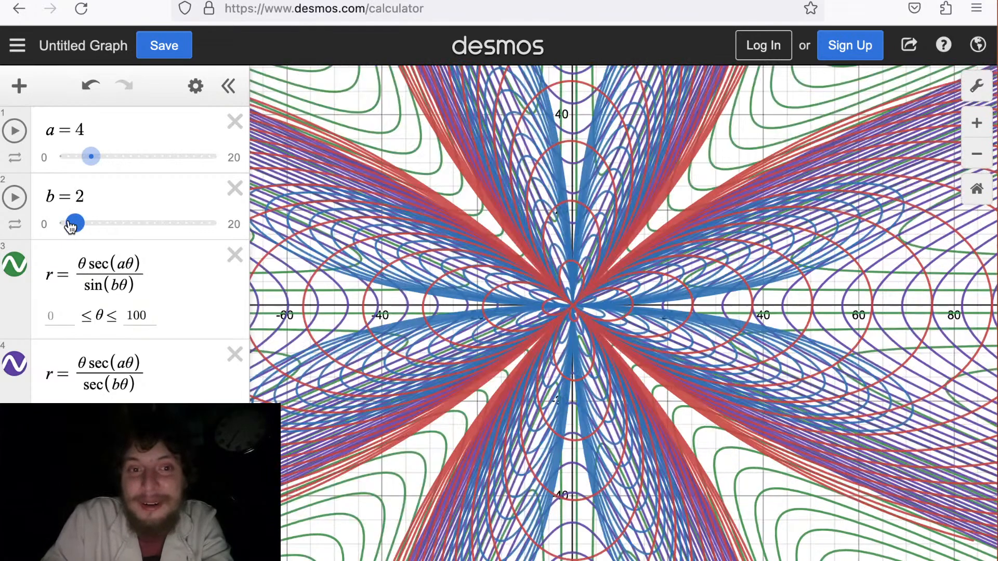
mouse_move(91, 157)
mouse_down()
mouse_move(73, 160)
mouse_move(171, 151)
mouse_move(99, 156)
mouse_up()
drag(76, 224, 82, 228)
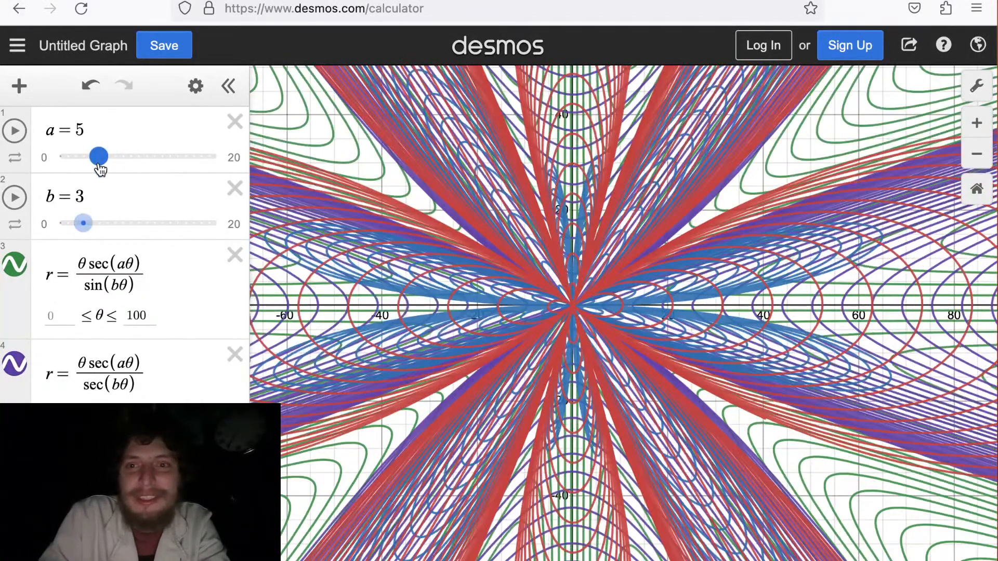
Set a to 9 and centre the star pattern in a wider graph view.
drag(97, 167, 135, 167)
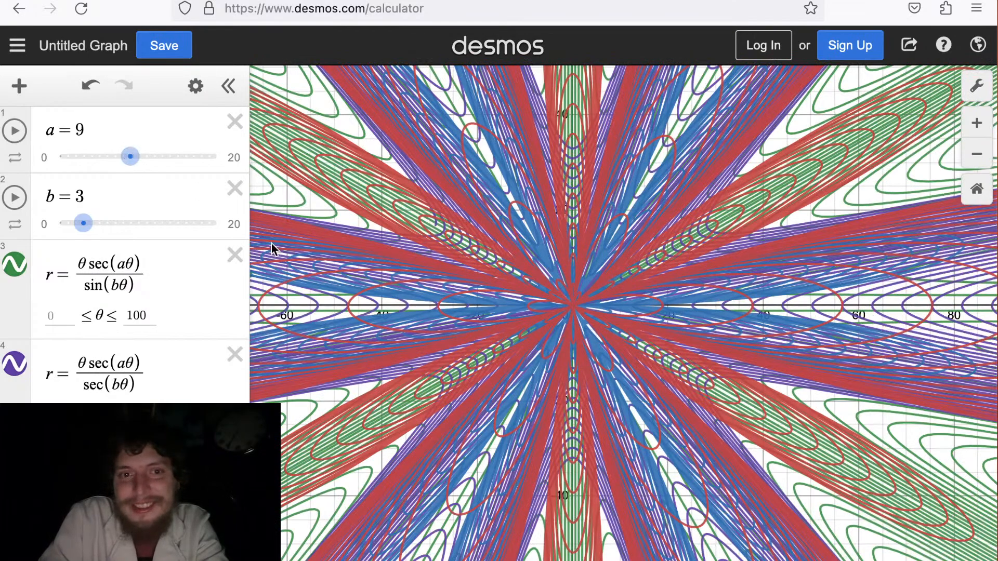
drag(408, 271, 497, 280)
scroll(438, 265, down, 3)
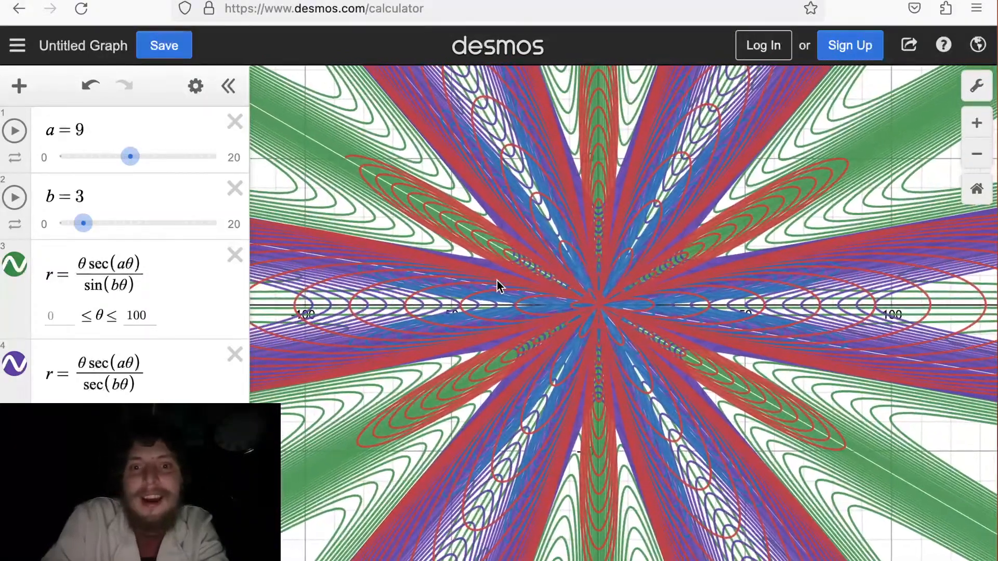
scroll(495, 284, down, 3)
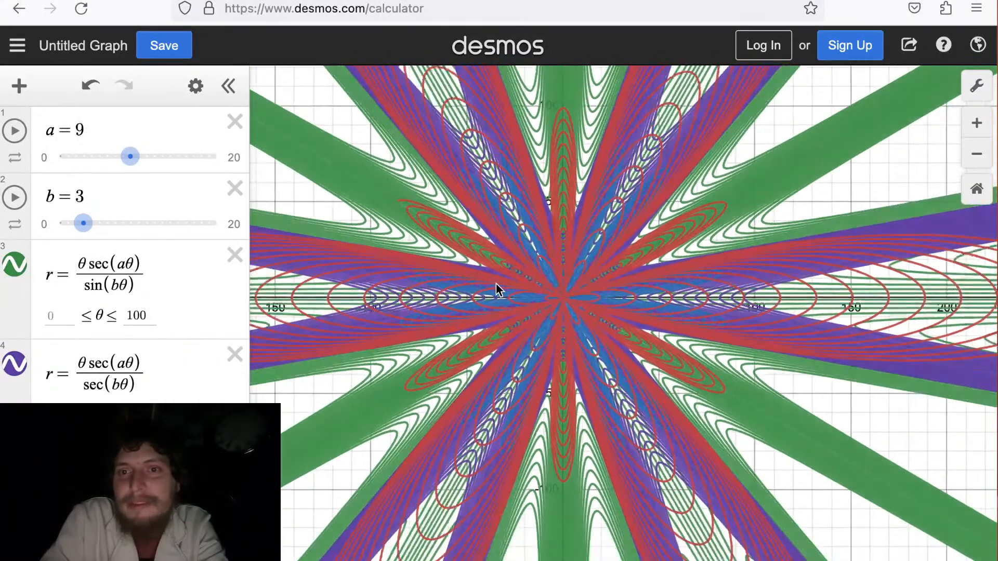
drag(501, 291, 550, 323)
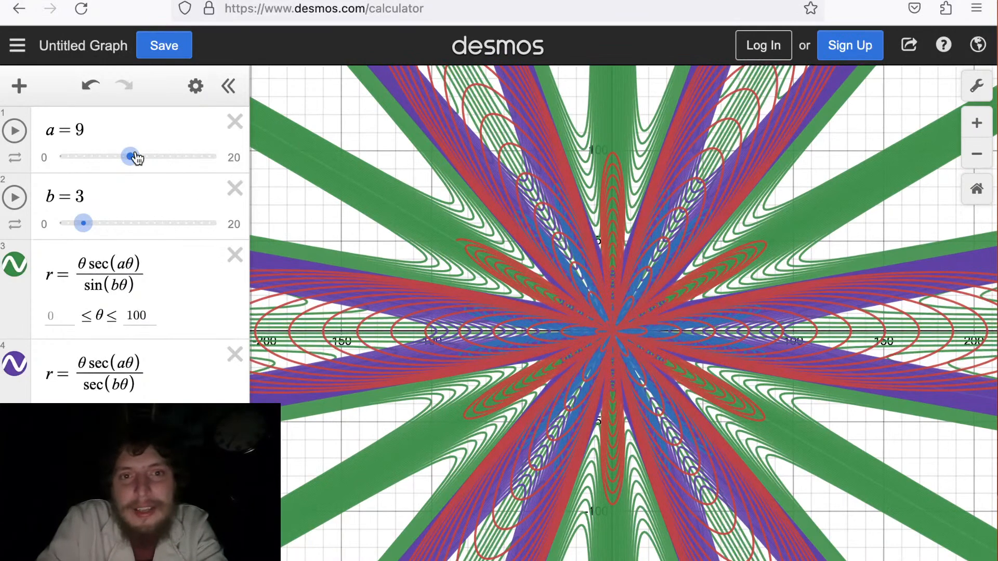
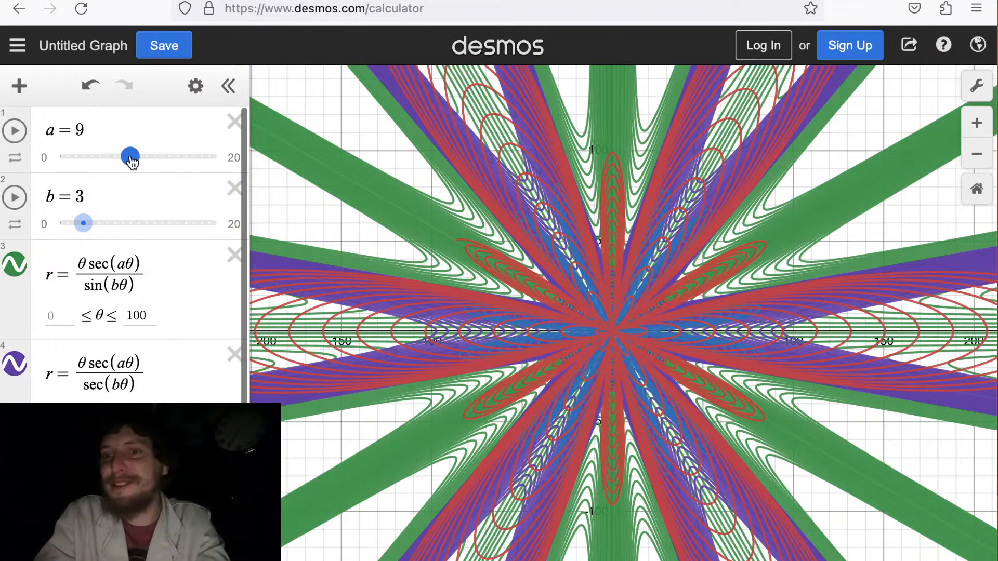
Set a to 8 and examine the asymmetric petals around the origin at several scales.
mouse_move(132, 163)
mouse_down()
mouse_move(177, 156)
mouse_move(123, 165)
mouse_up()
drag(609, 329, 571, 320)
scroll(550, 329, up, 3)
scroll(550, 329, down, 5)
scroll(513, 330, up, 5)
scroll(569, 323, down, 4)
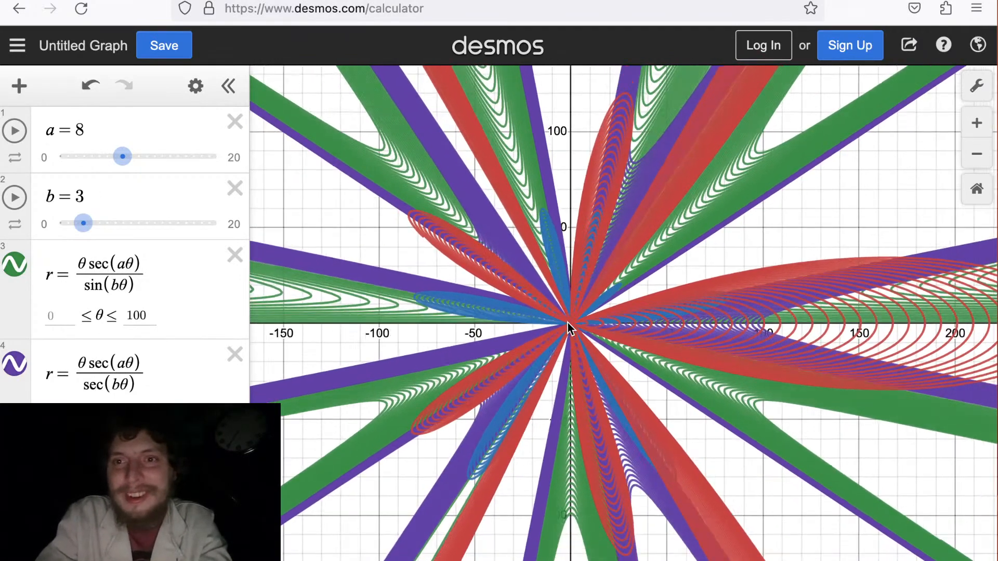
scroll(562, 304, up, 4)
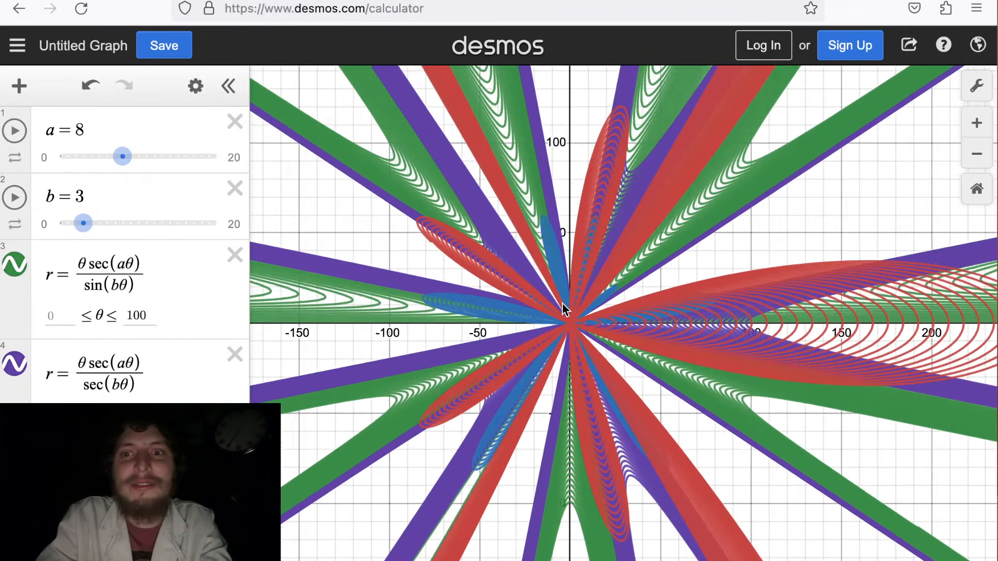
drag(562, 303, 618, 330)
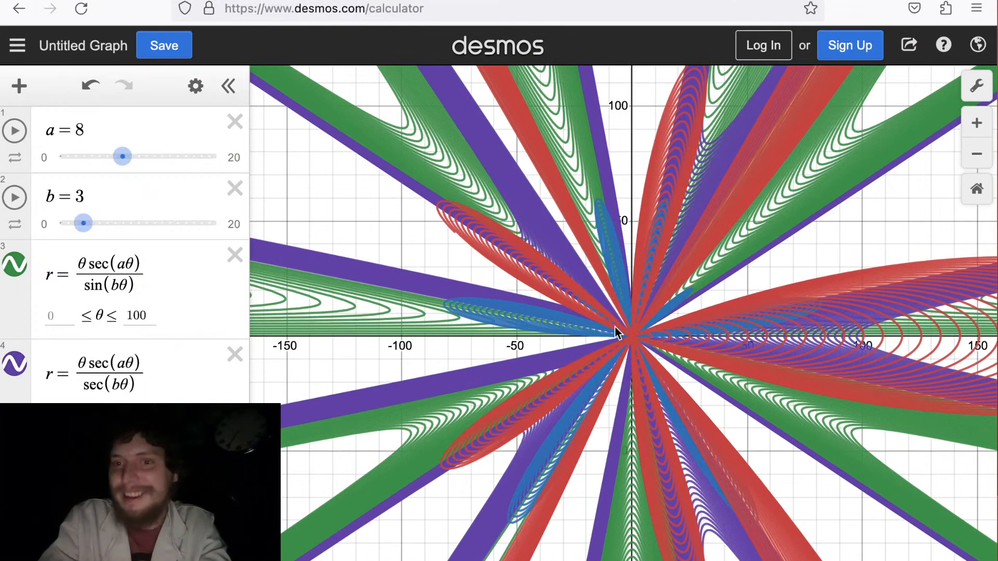
scroll(615, 328, down, 3)
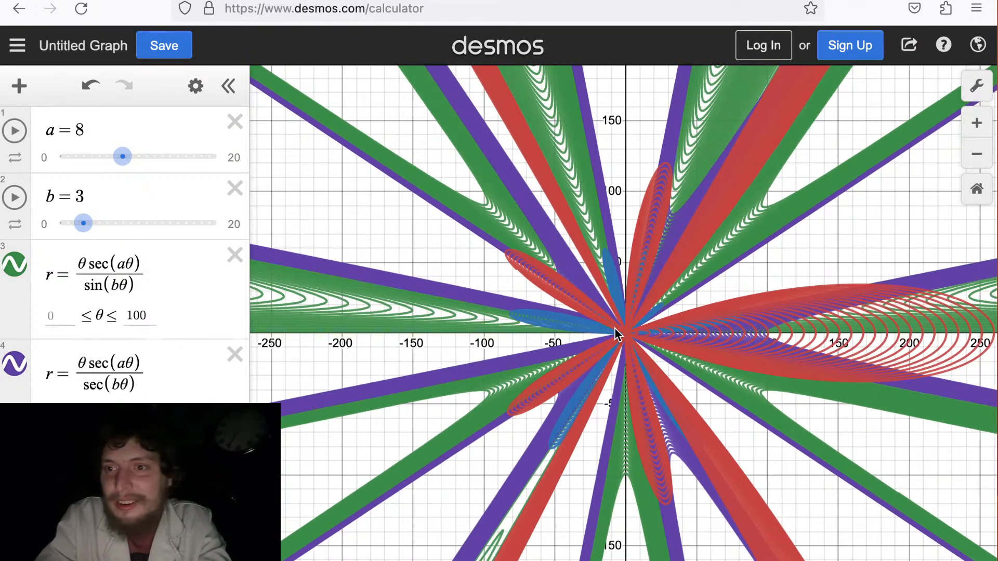
drag(616, 329, 597, 308)
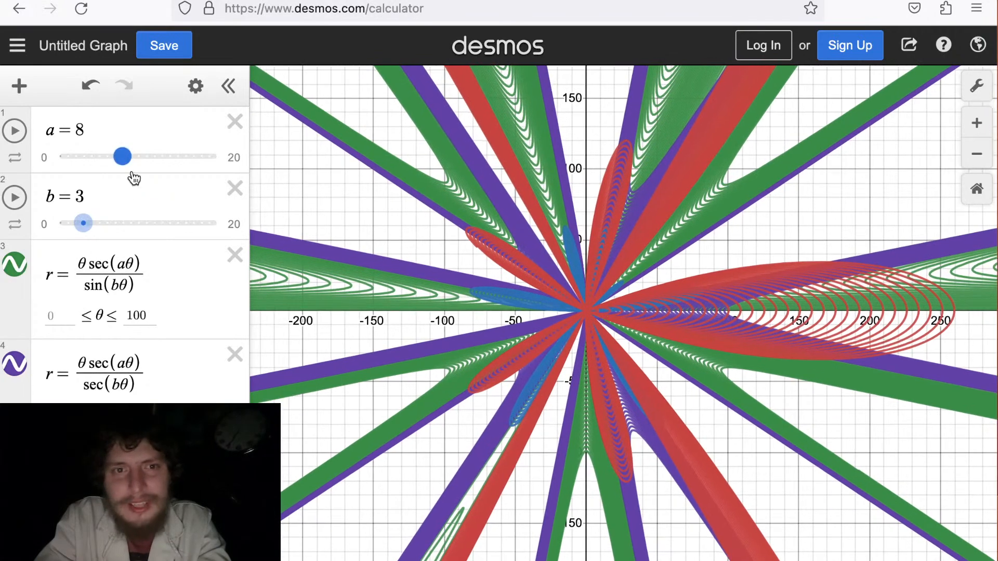
Set both a and b to 4.
drag(134, 172, 79, 187)
drag(84, 223, 89, 228)
drag(67, 159, 88, 165)
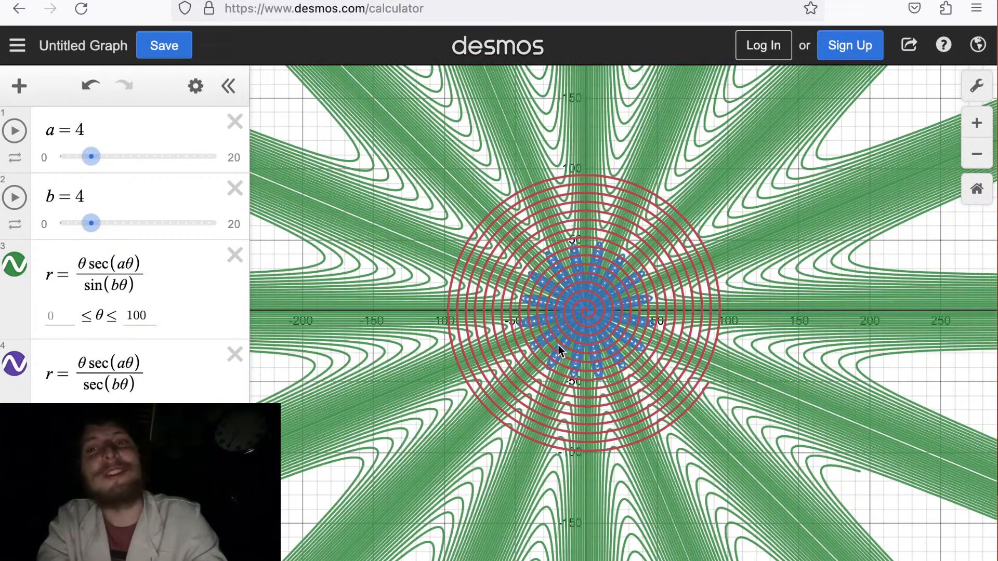
Compare the curves for equal slider values by setting both a and b to 6, and both to 7.
drag(91, 224, 96, 227)
drag(91, 156, 106, 157)
drag(99, 223, 106, 229)
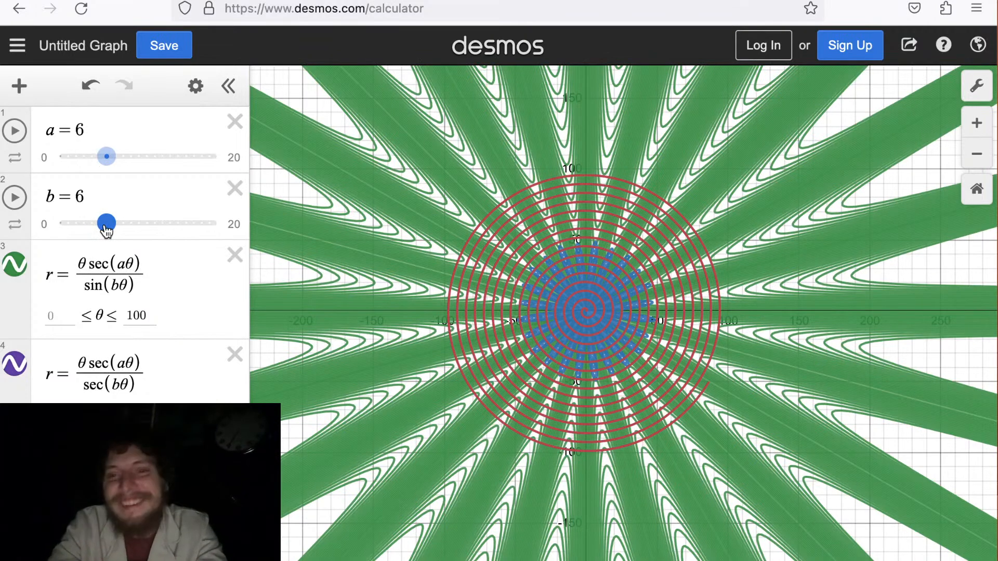
drag(107, 156, 114, 156)
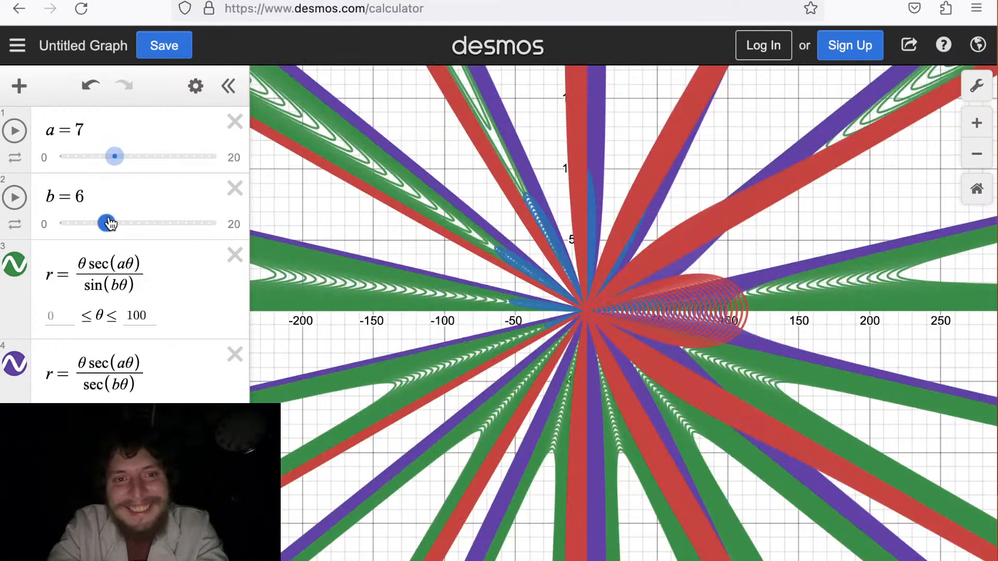
drag(109, 224, 116, 223)
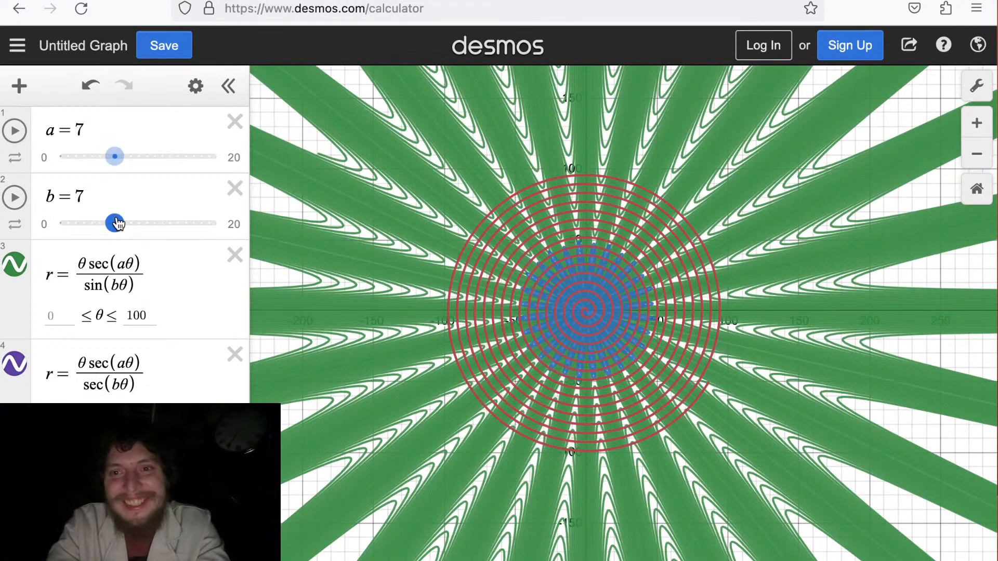
Set a to 8 while keeping b at 7 to compare unequal slider values.
click(115, 149)
click(122, 189)
click(120, 161)
drag(121, 164, 124, 161)
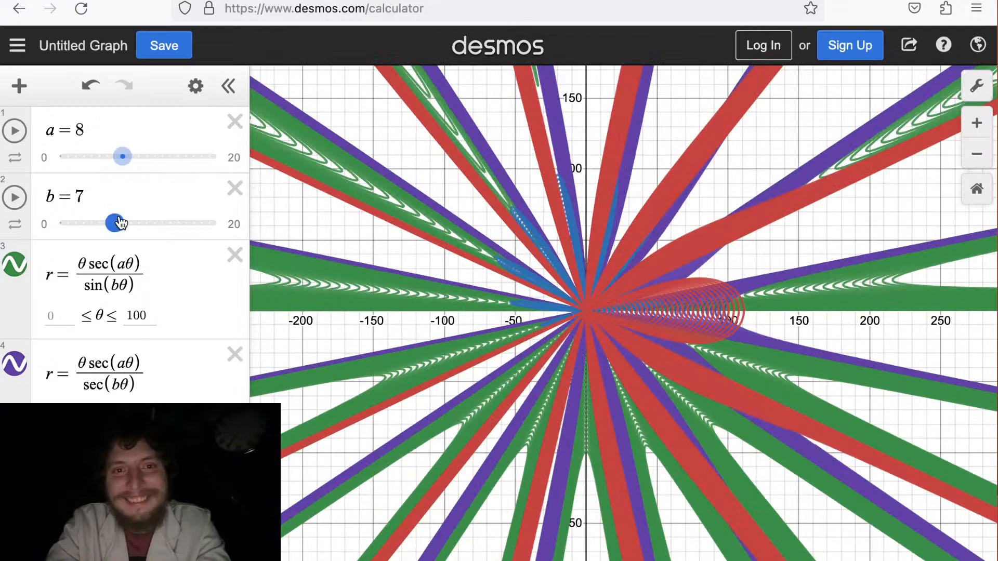
Set b to 3 and compare the curves with a at 13 and at 1.
drag(118, 223, 83, 223)
drag(123, 156, 164, 174)
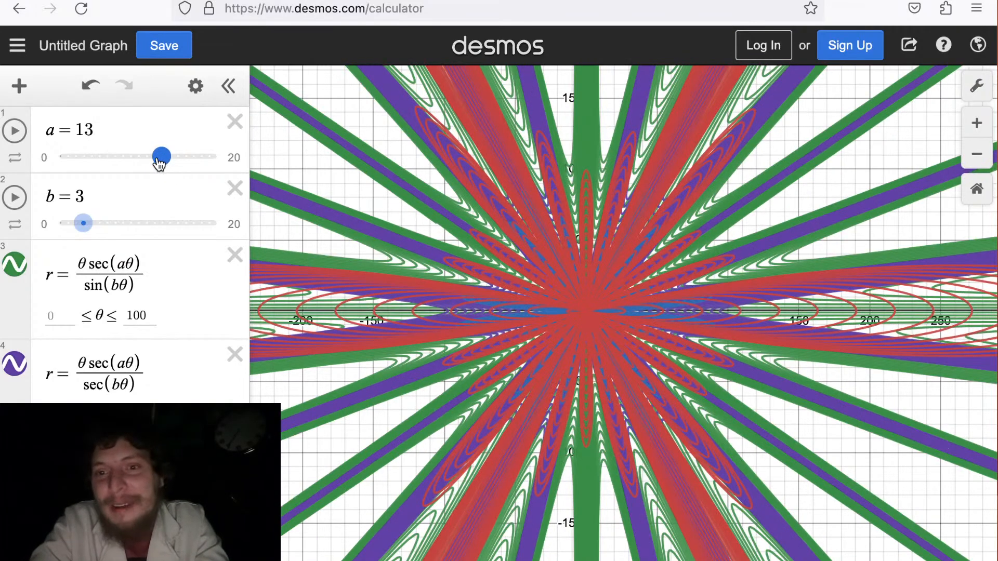
drag(159, 164, 68, 178)
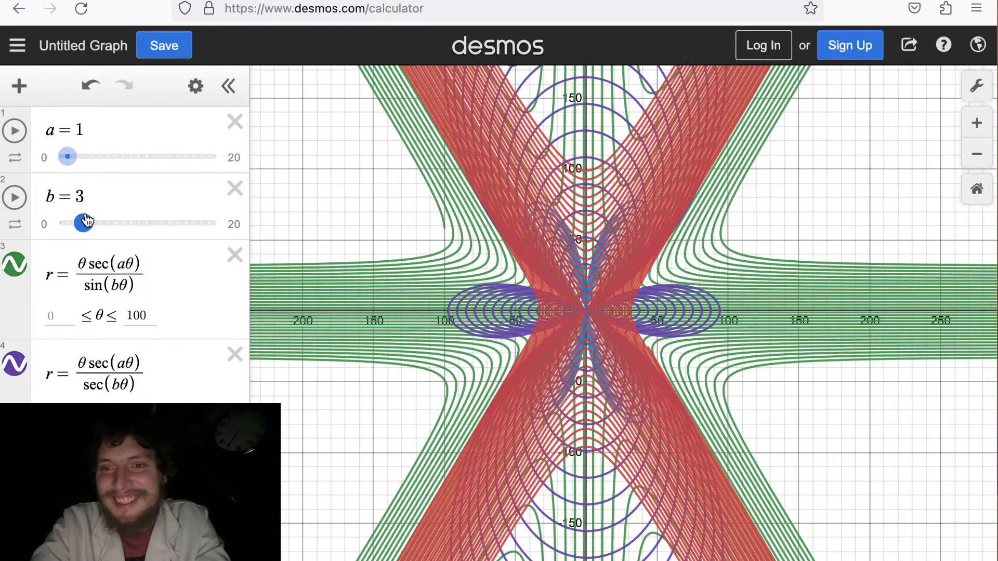
Set both a and b to 4.
drag(86, 221, 90, 219)
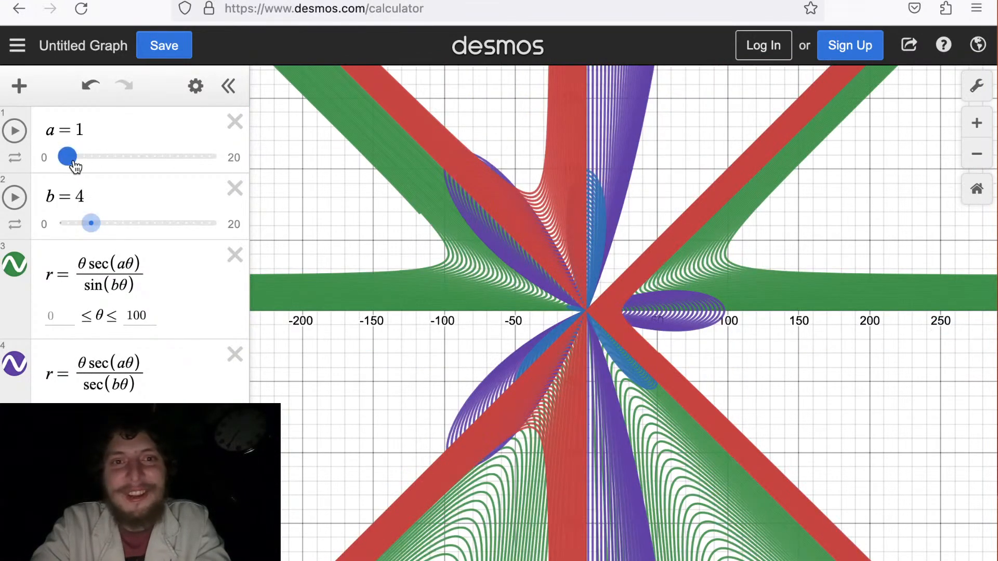
drag(76, 167, 93, 167)
key(super+Tab)
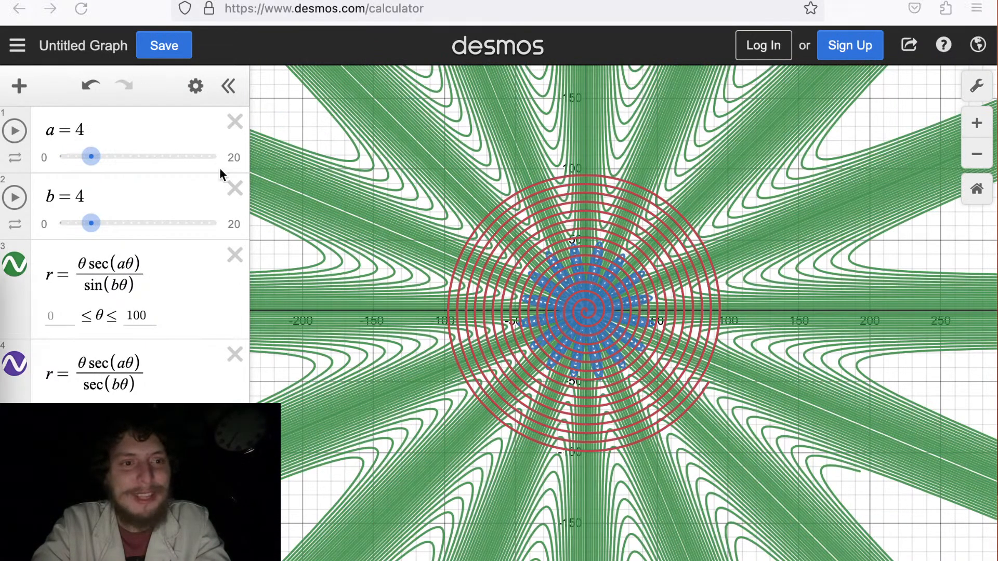
click(364, 286)
Set a to 8 and examine the loops close to the origin with b at 4.
drag(91, 158, 120, 161)
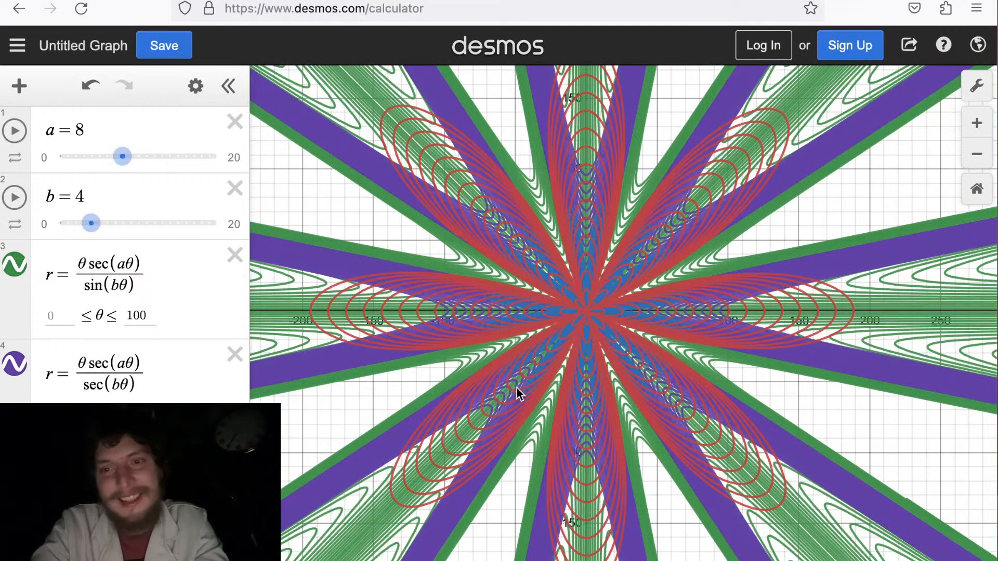
drag(491, 363, 513, 375)
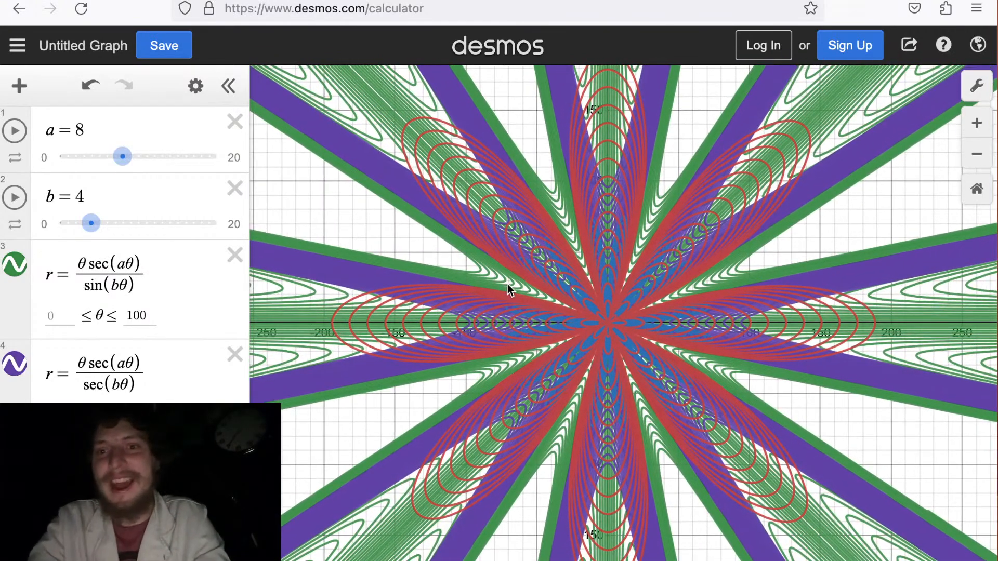
scroll(583, 363, up, 5)
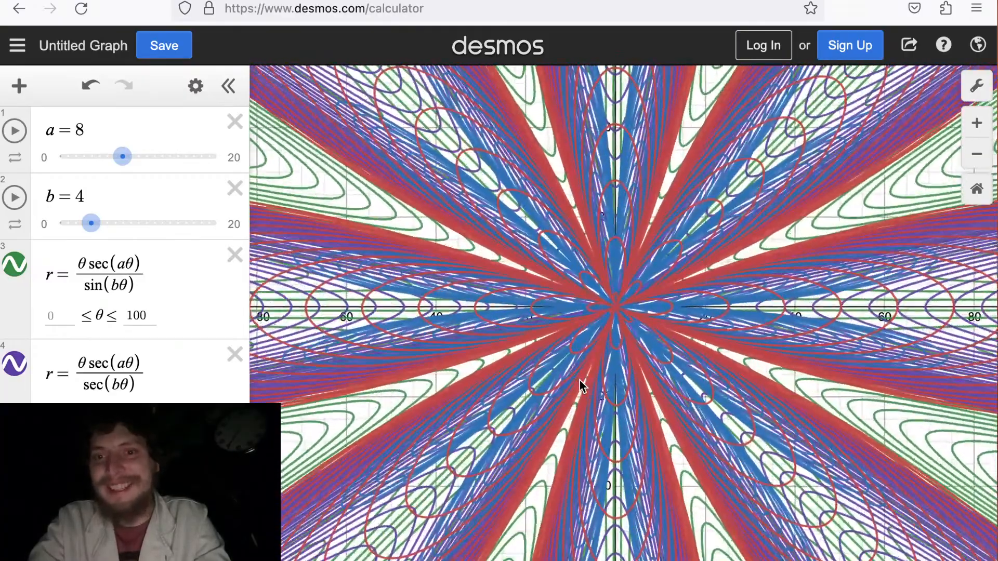
scroll(582, 369, up, 6)
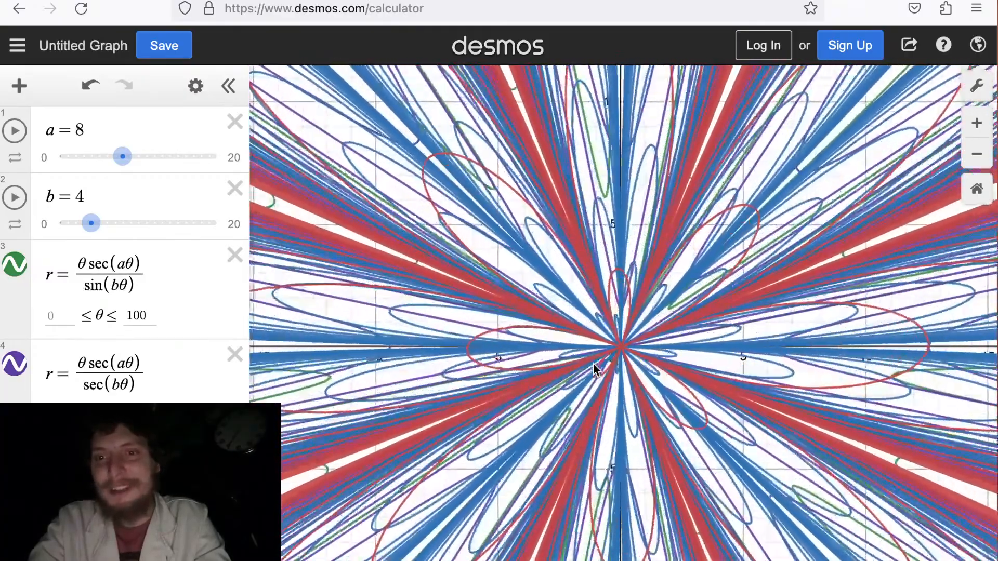
scroll(594, 362, up, 2)
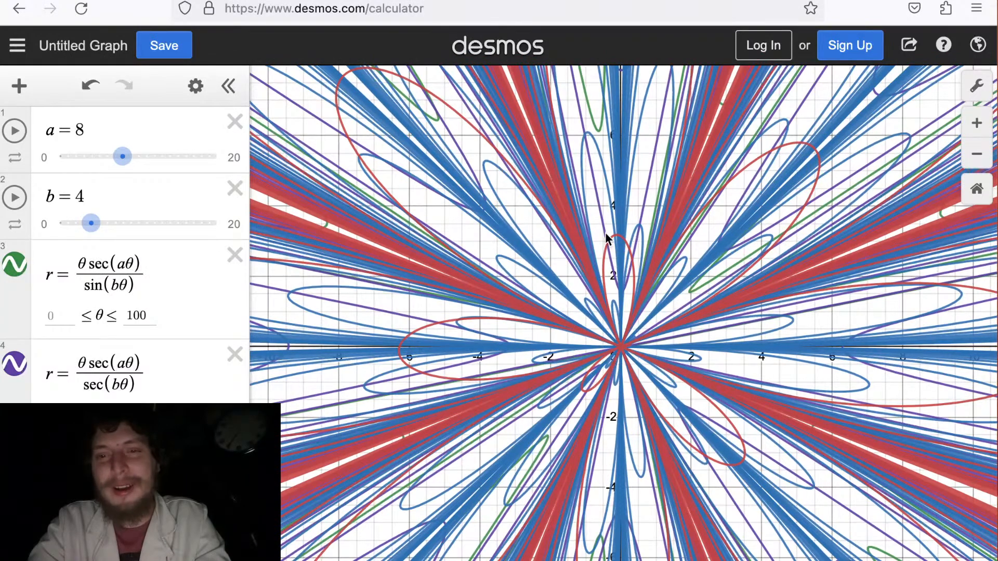
scroll(631, 330, up, 2)
drag(604, 463, 632, 398)
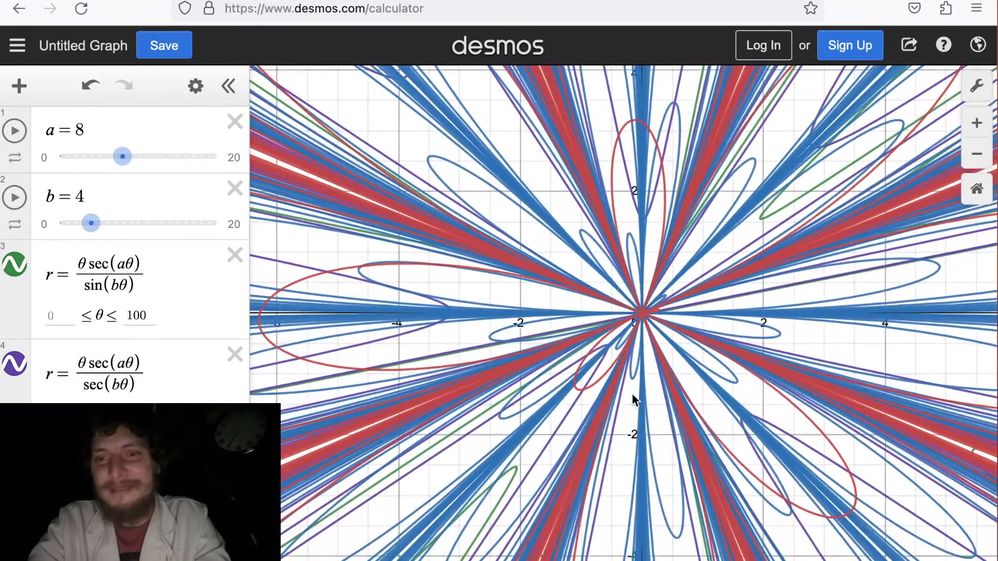
scroll(635, 307, up, 4)
scroll(635, 307, down, 2)
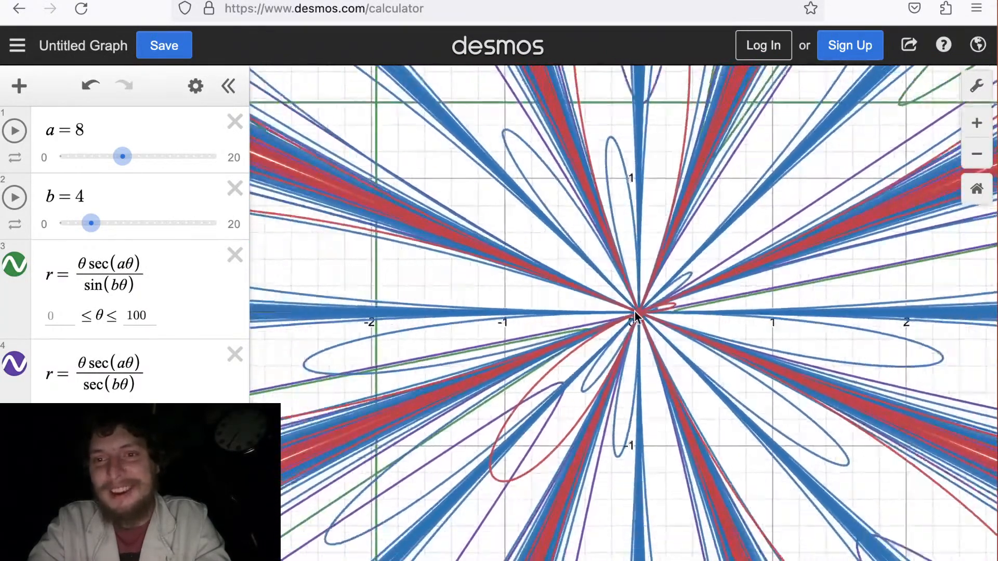
Examine the whole star pattern for a = 8 and b = 4 at progressively wider scales.
scroll(635, 312, down, 8)
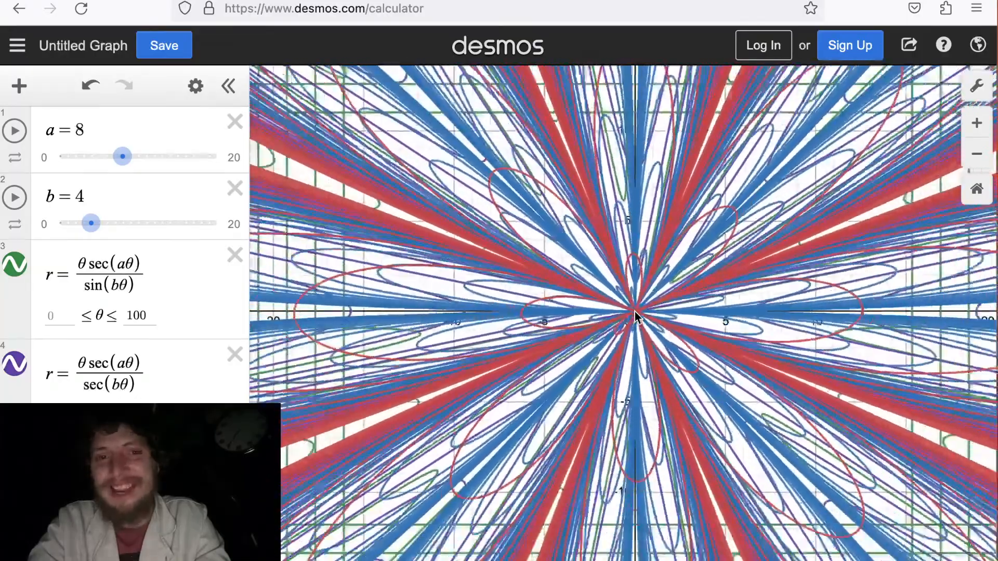
scroll(635, 313, down, 6)
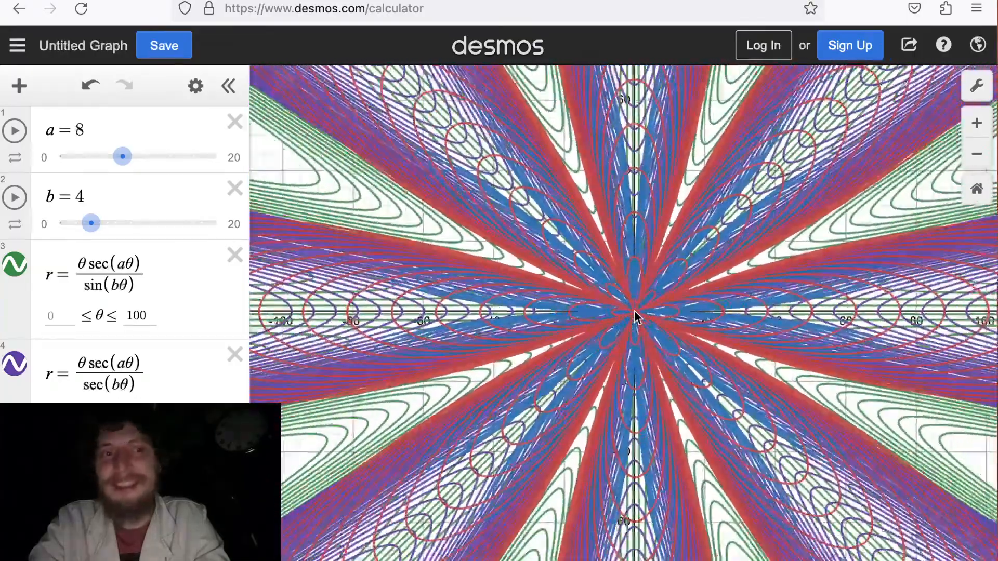
scroll(635, 317, down, 3)
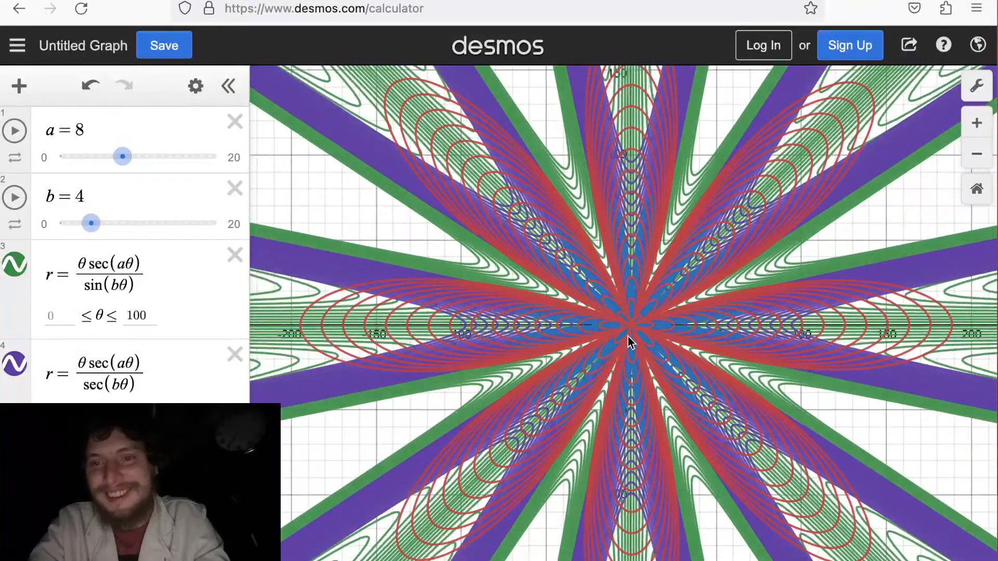
scroll(627, 331, down, 5)
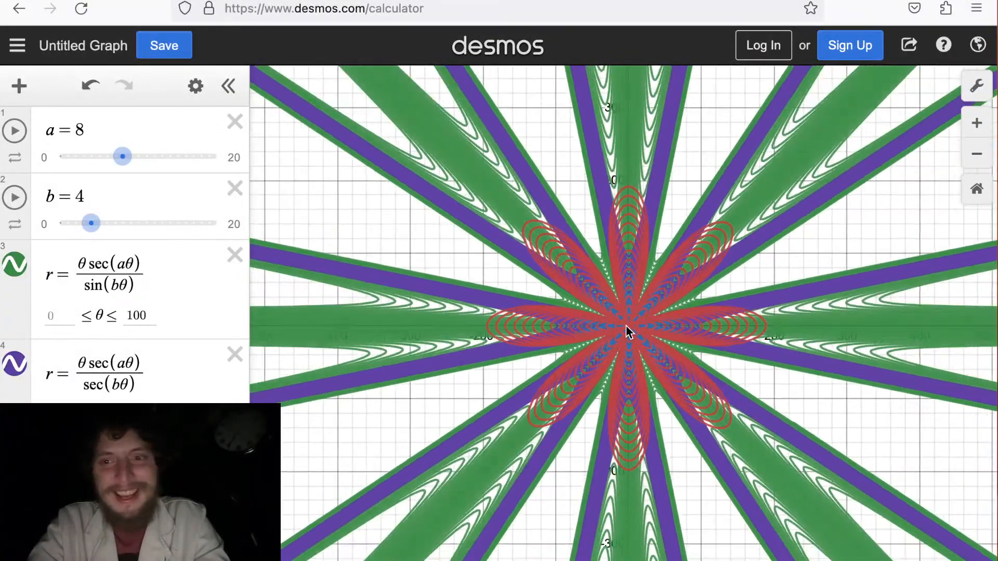
scroll(628, 331, down, 4)
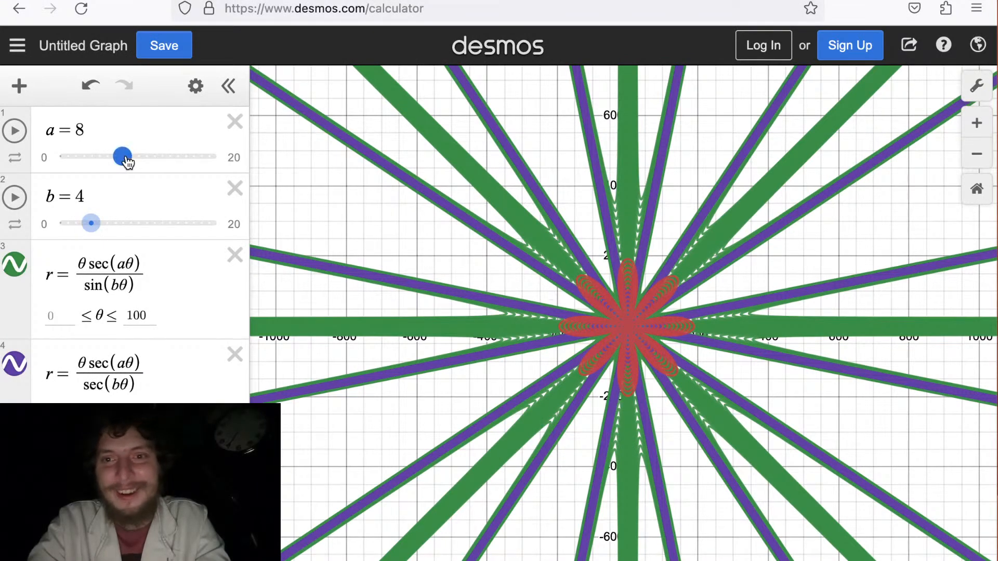
Set a to 10 and examine the star pattern progressively closer to the origin.
drag(131, 163, 142, 163)
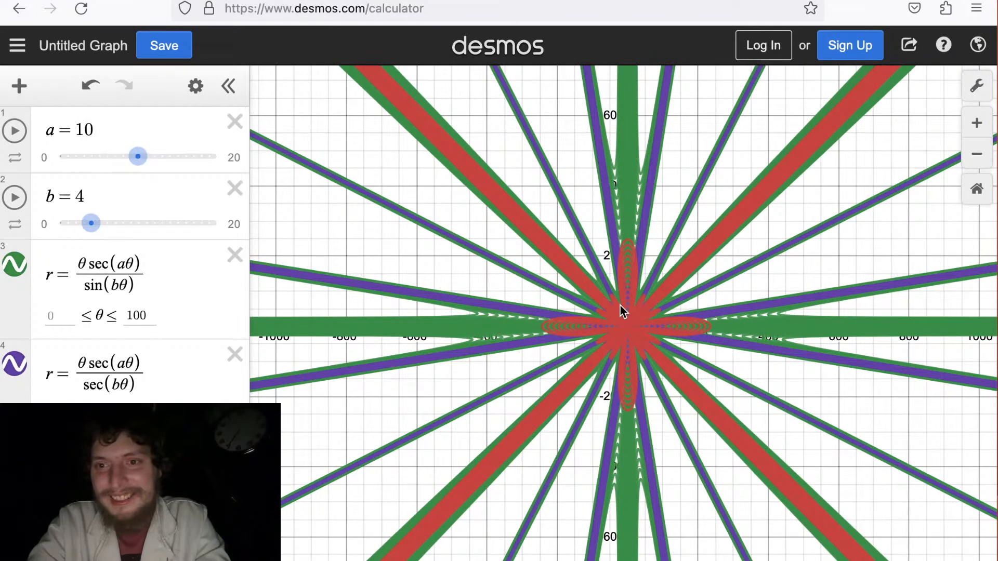
drag(619, 305, 575, 282)
scroll(571, 275, up, 4)
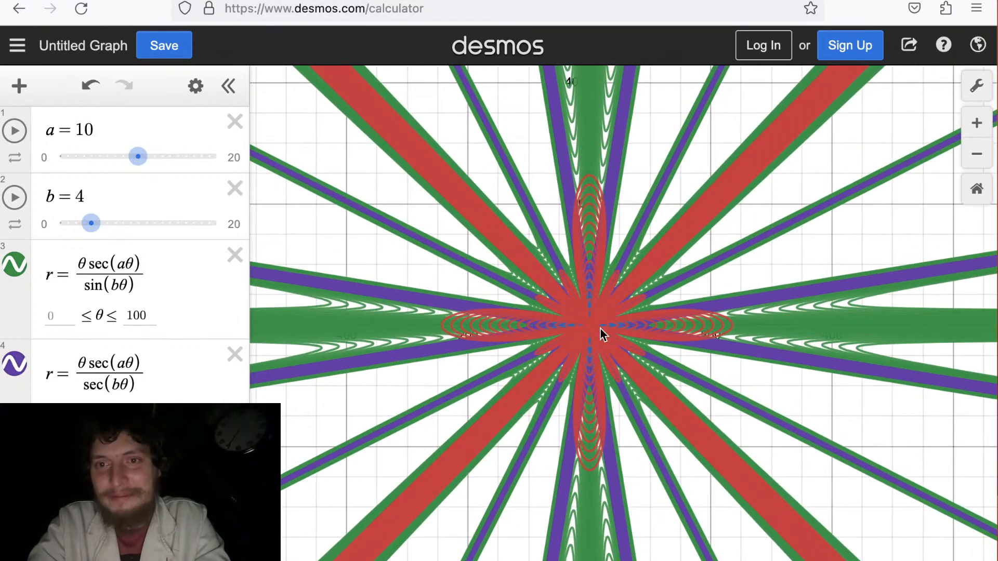
scroll(598, 333, up, 5)
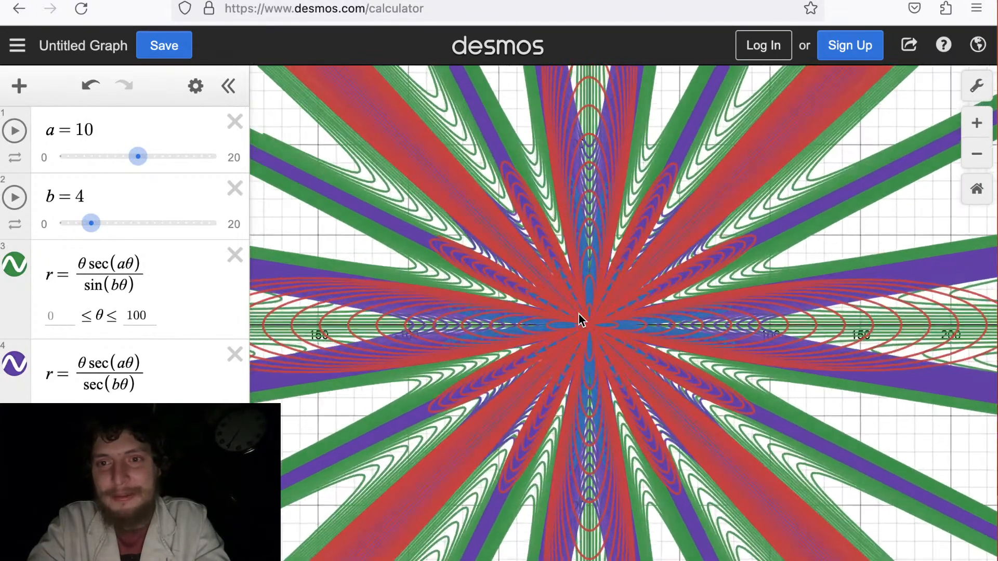
scroll(580, 309, up, 2)
drag(562, 306, 597, 296)
scroll(593, 296, up, 3)
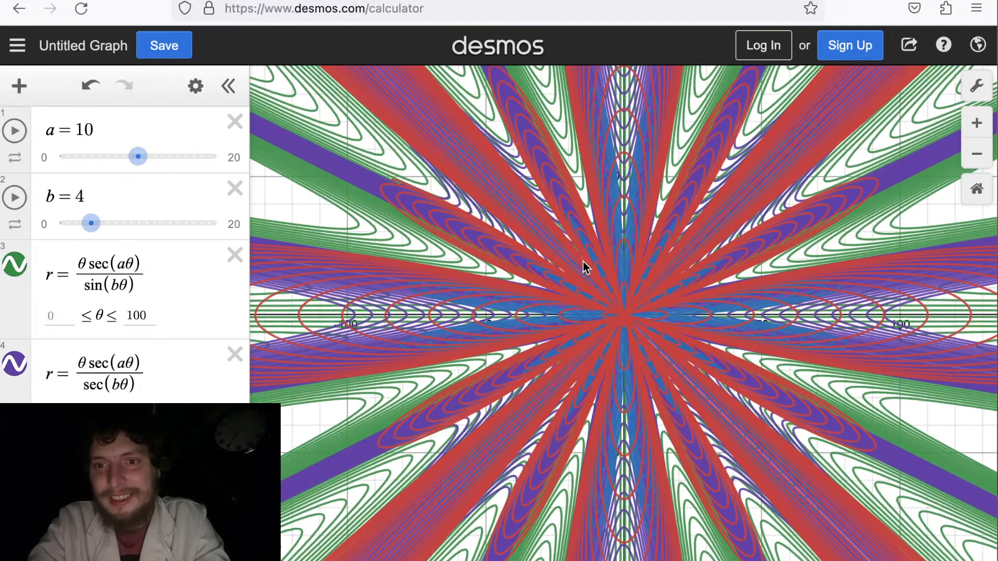
scroll(590, 257, up, 4)
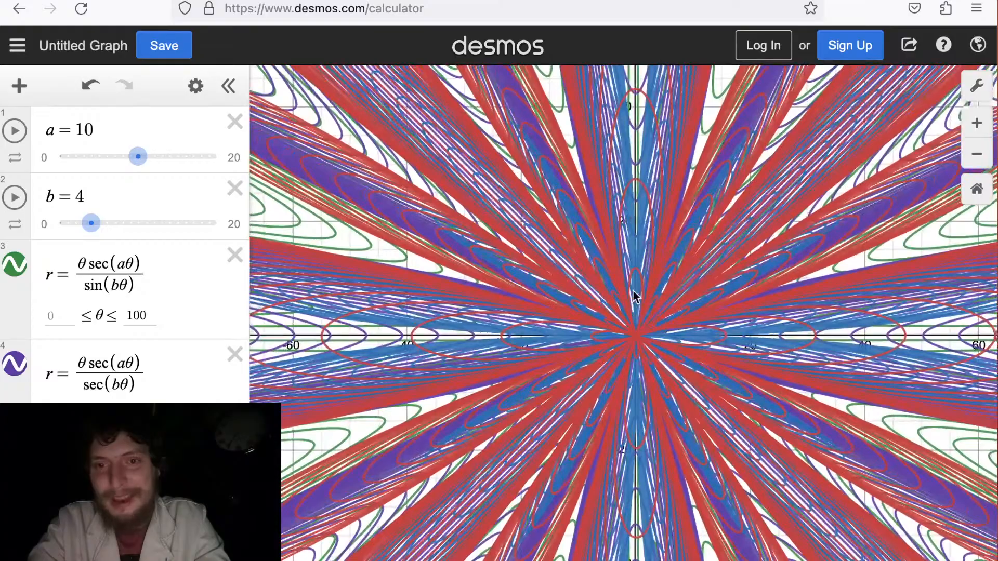
scroll(633, 296, up, 2)
drag(608, 363, 591, 340)
scroll(588, 335, up, 10)
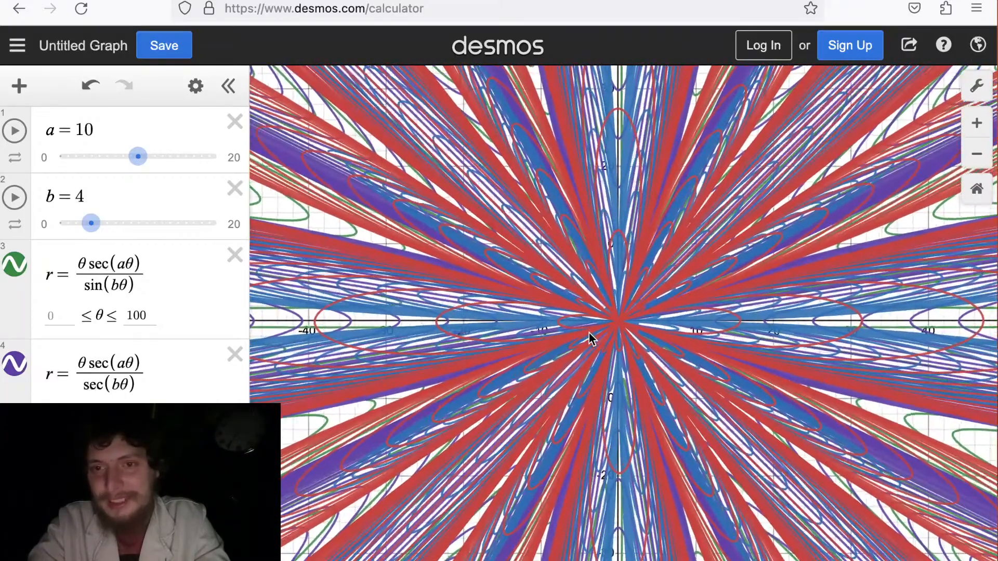
Examine the overall petal arrangement for a = 10 and b = 4 in a wider graph view.
scroll(587, 307, down, 5)
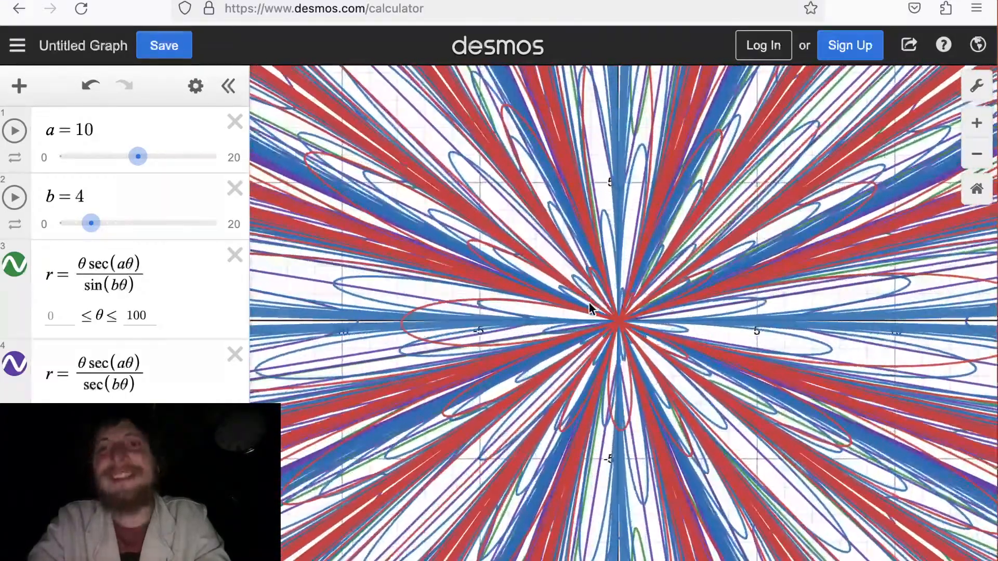
scroll(584, 315, down, 10)
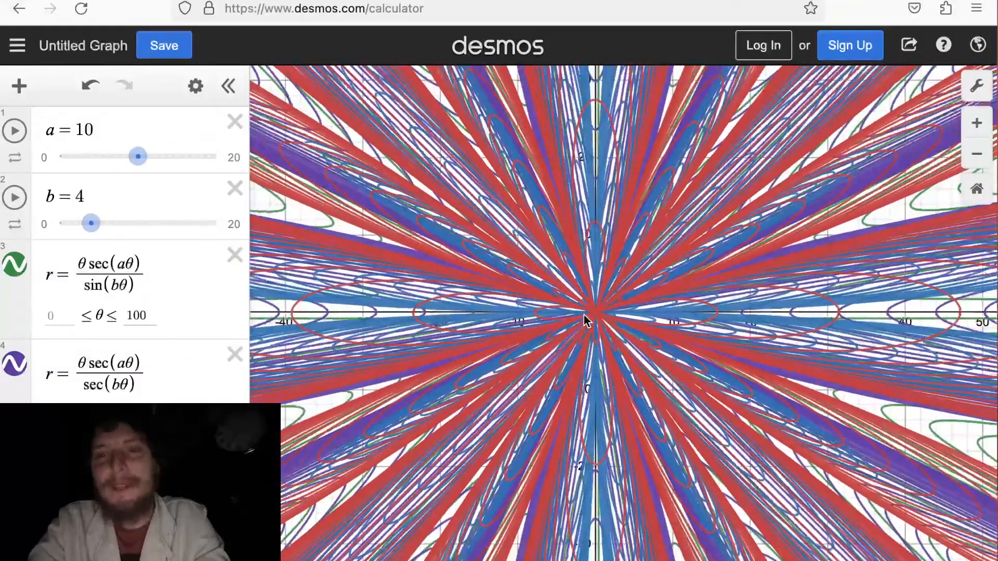
scroll(584, 315, down, 5)
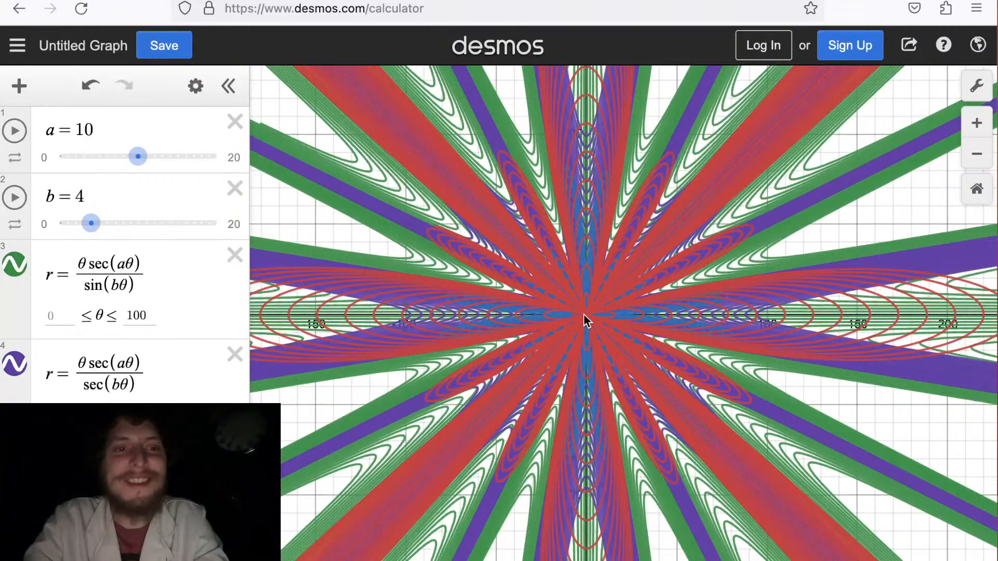
scroll(584, 315, down, 3)
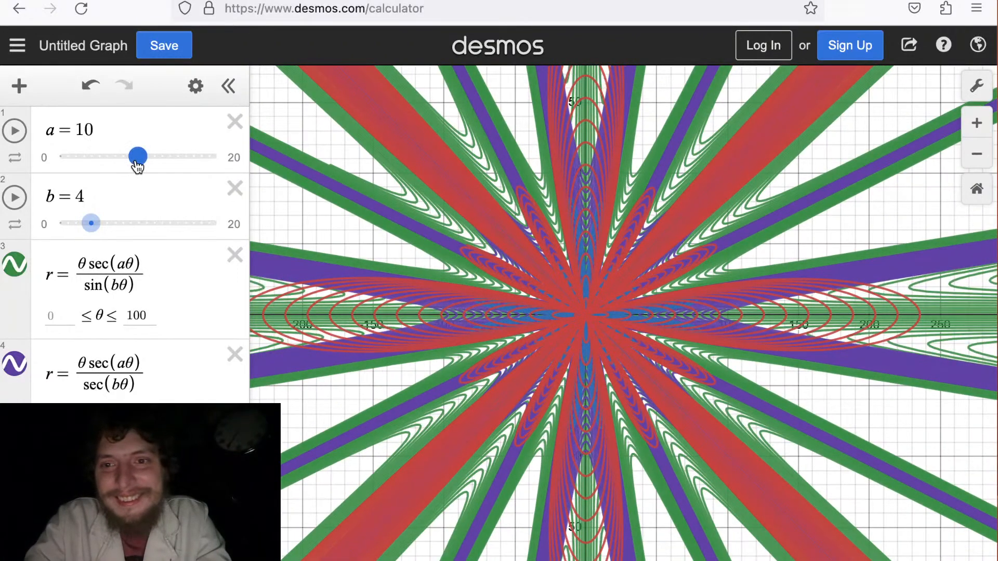
Raise a through 11 to 12 while keeping b at 4.
drag(138, 167, 140, 167)
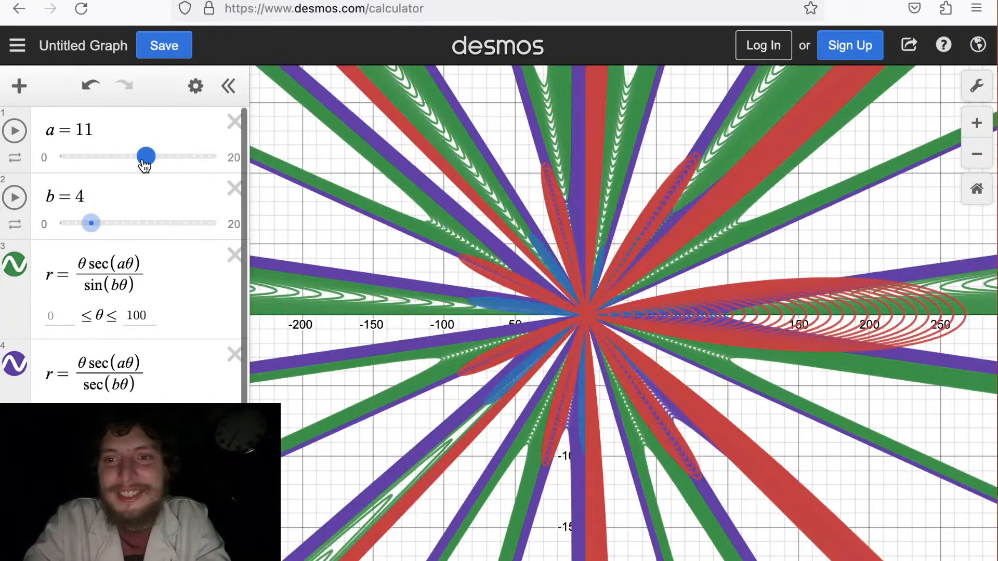
key(Right)
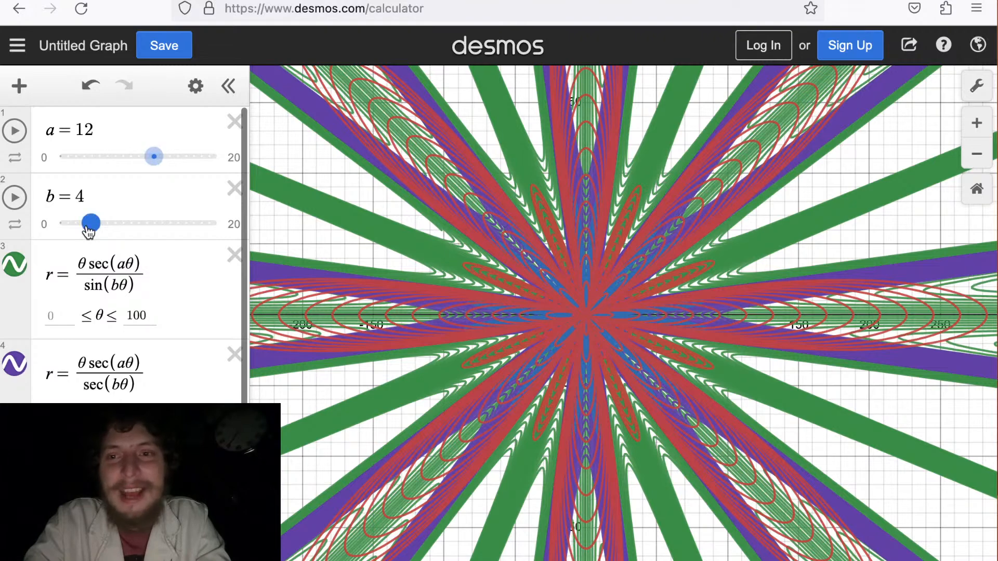
drag(91, 227, 90, 232)
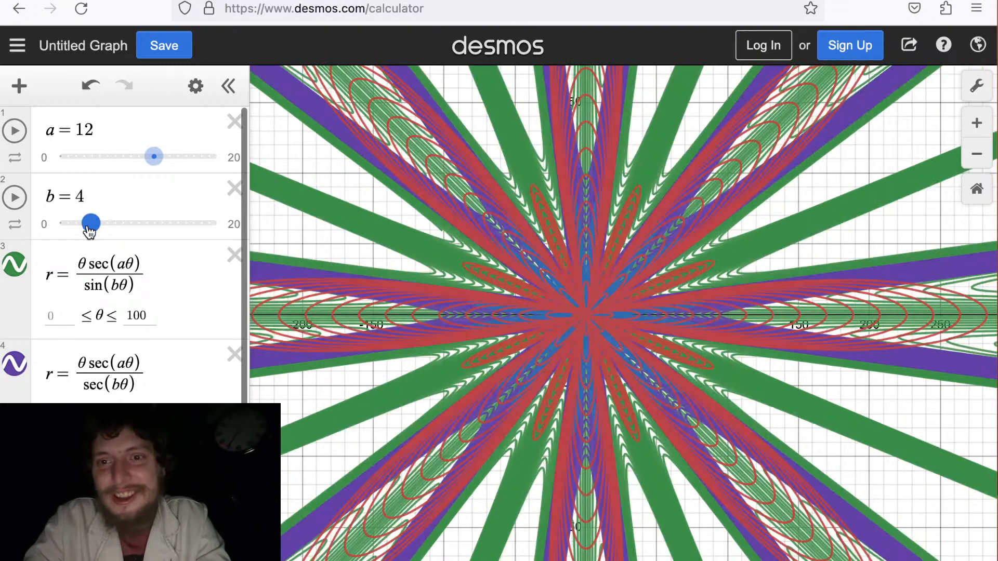
Centre the star pattern for a = 12 and b = 4 and examine its loops close to the origin.
drag(467, 224, 498, 245)
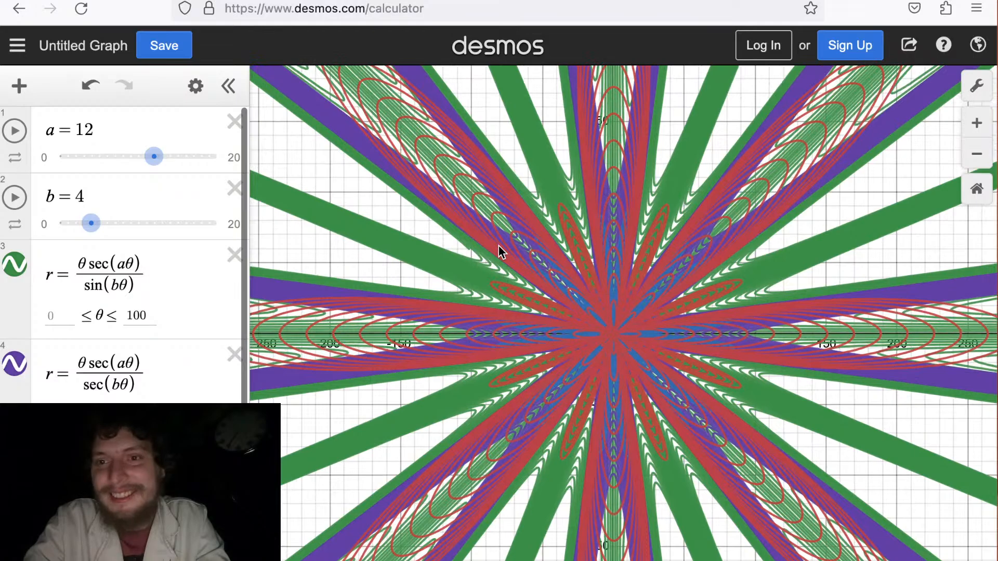
scroll(498, 246, up, 3)
scroll(498, 245, up, 3)
drag(653, 372, 615, 310)
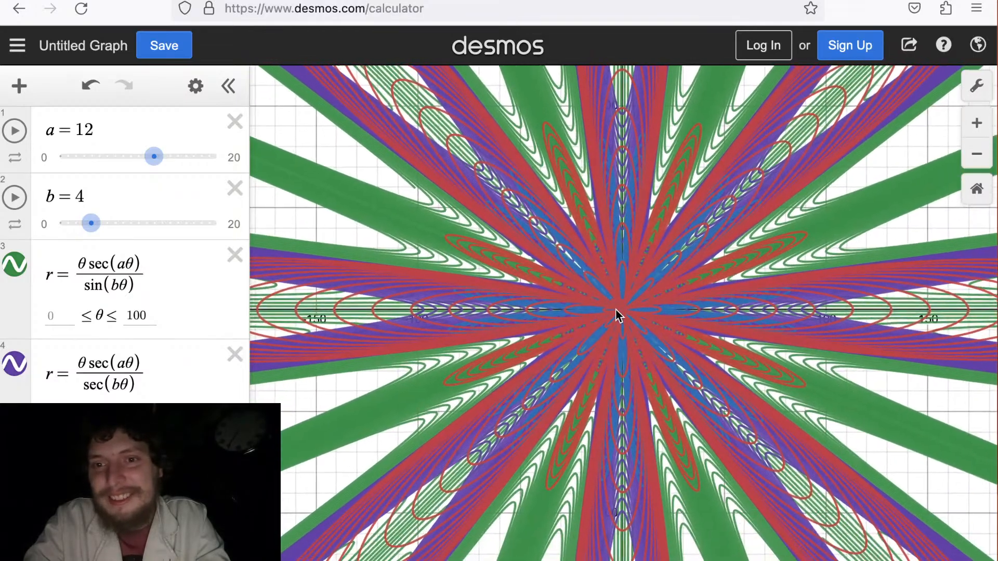
scroll(622, 312, up, 10)
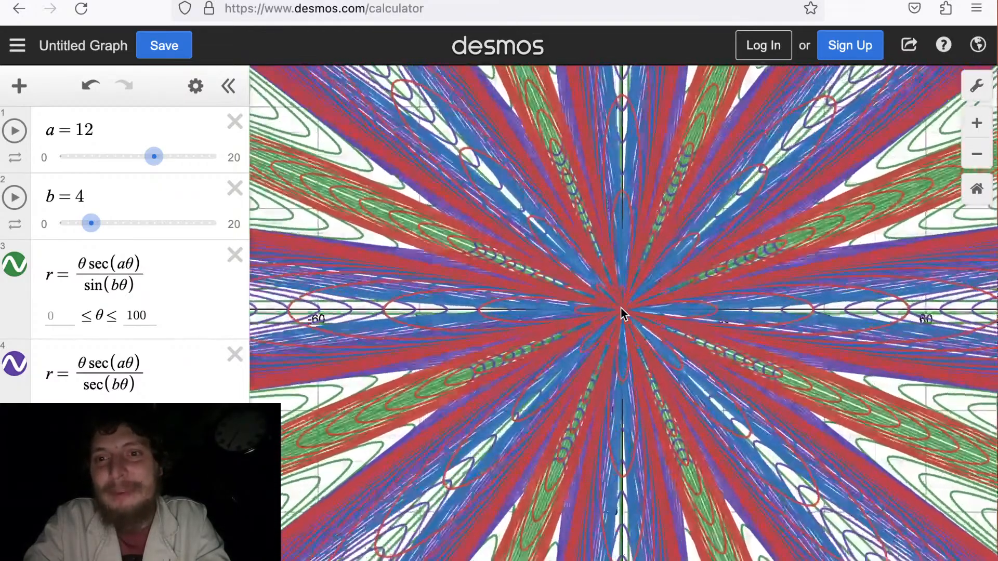
scroll(622, 311, up, 10)
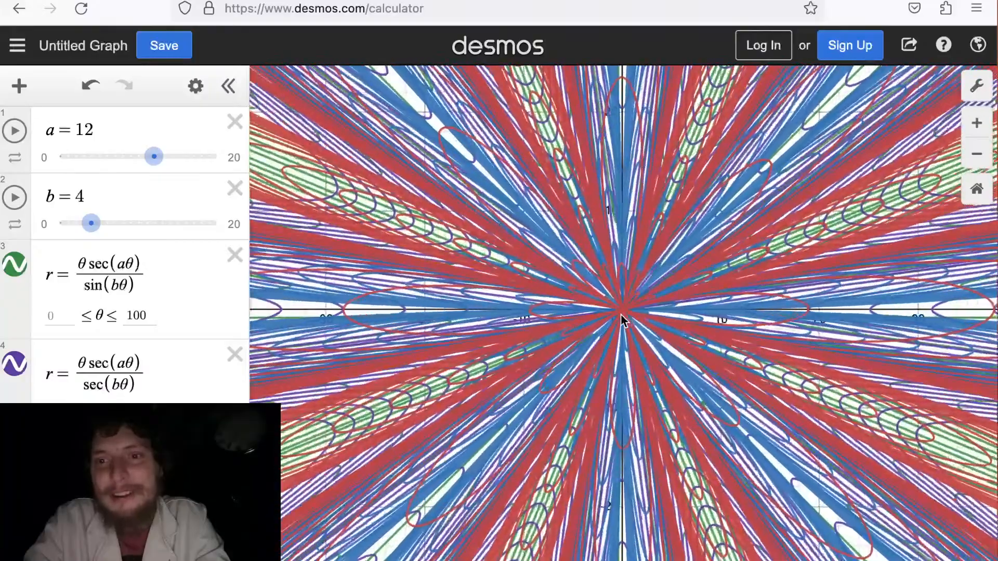
scroll(622, 312, up, 10)
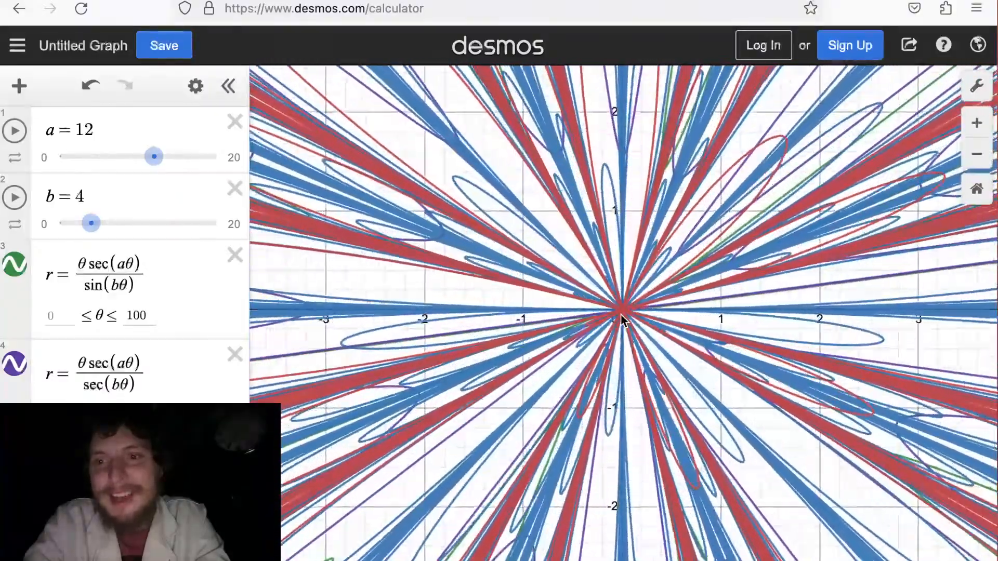
Examine the a = 12, b = 4 star pattern from its innermost rays at the origin out to about 200 units.
scroll(622, 315, up, 8)
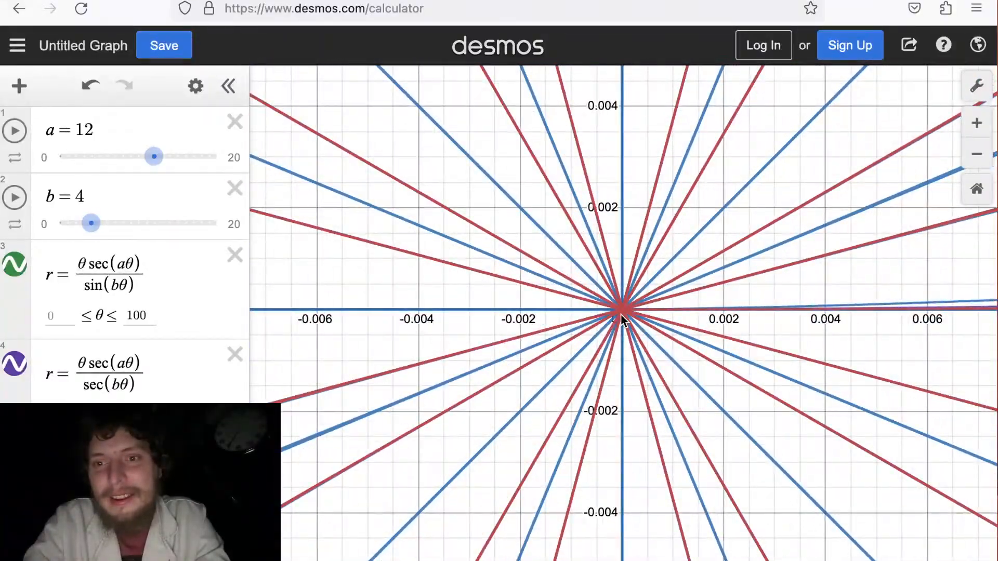
scroll(623, 318, down, 15)
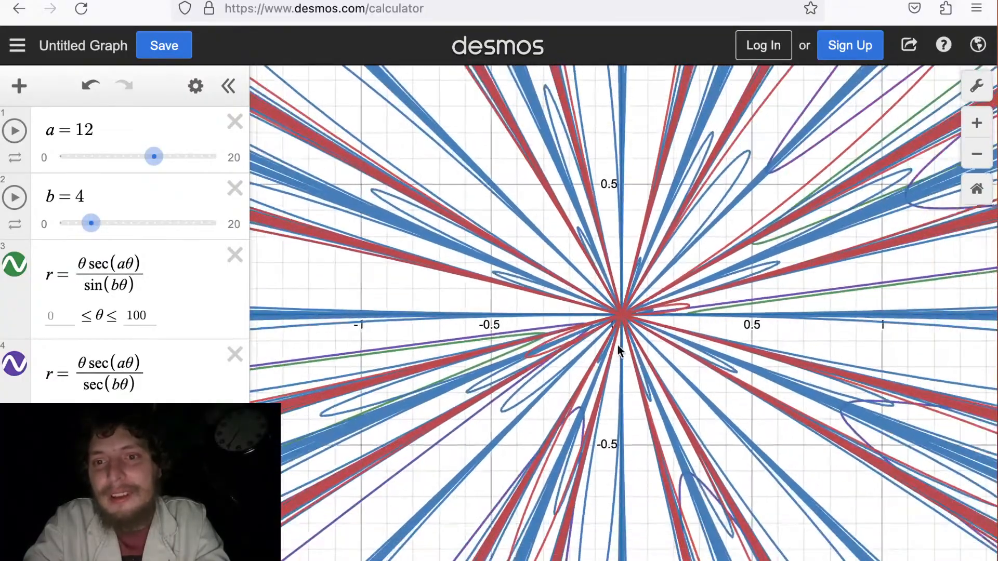
scroll(616, 359, down, 8)
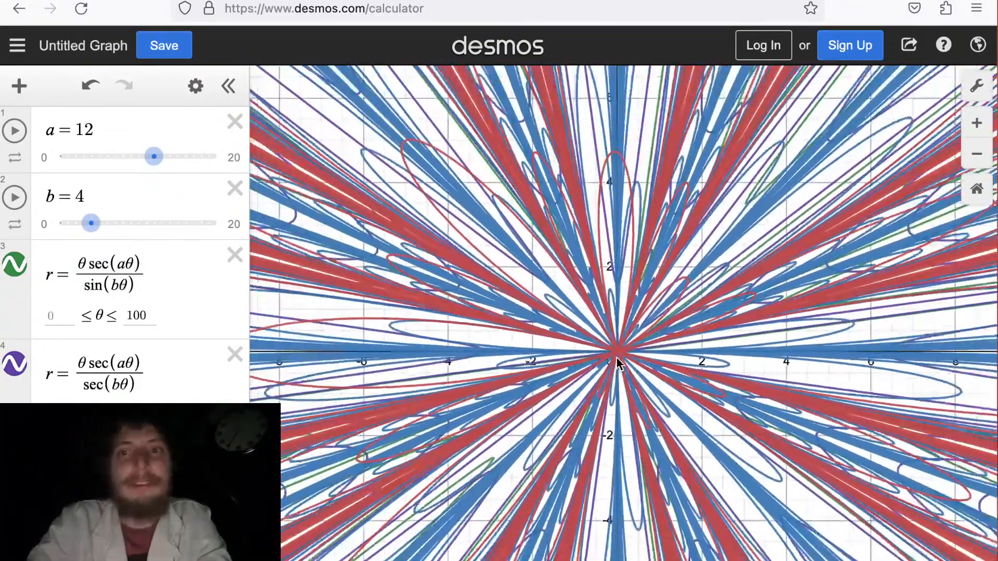
scroll(616, 358, down, 6)
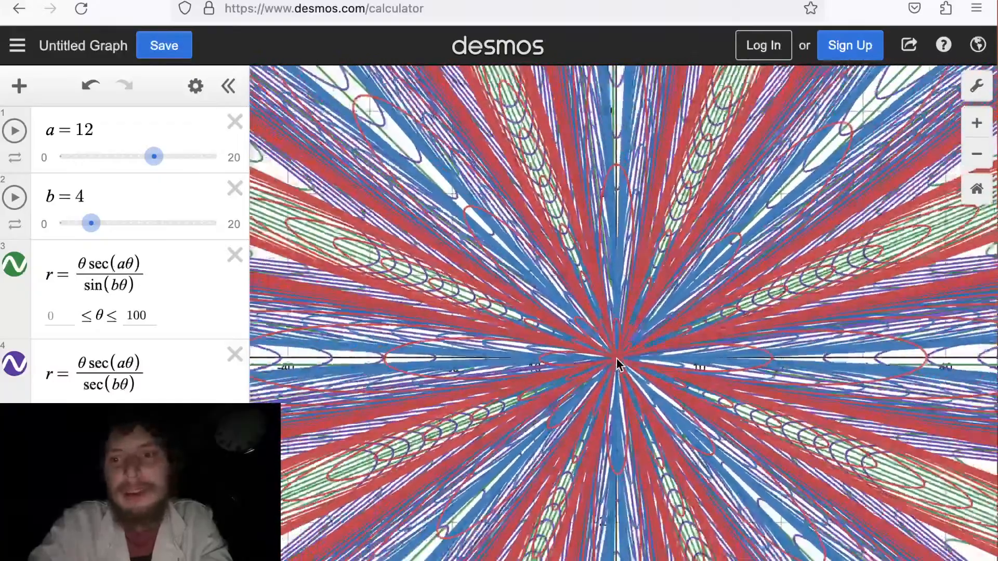
scroll(617, 364, down, 10)
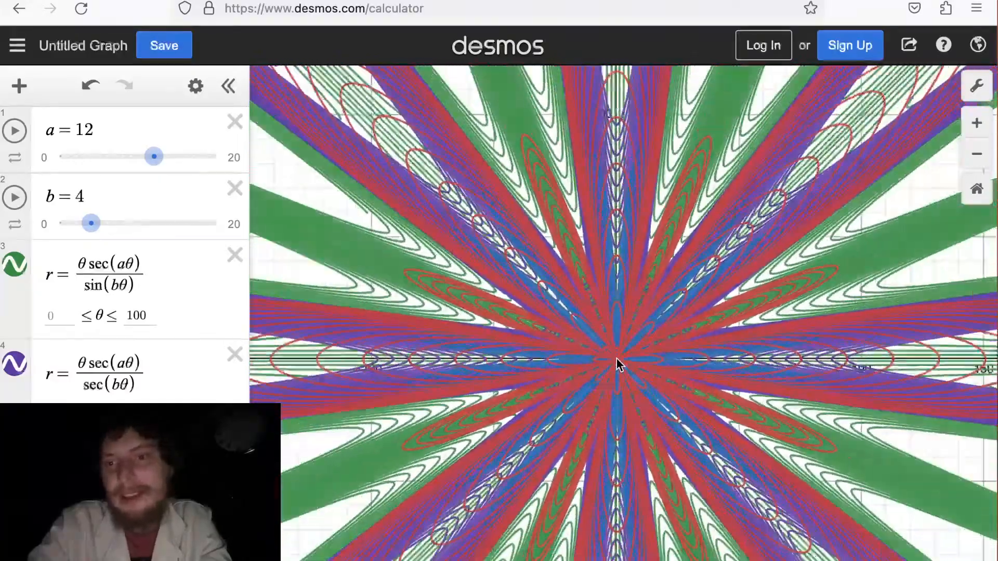
scroll(615, 363, down, 2)
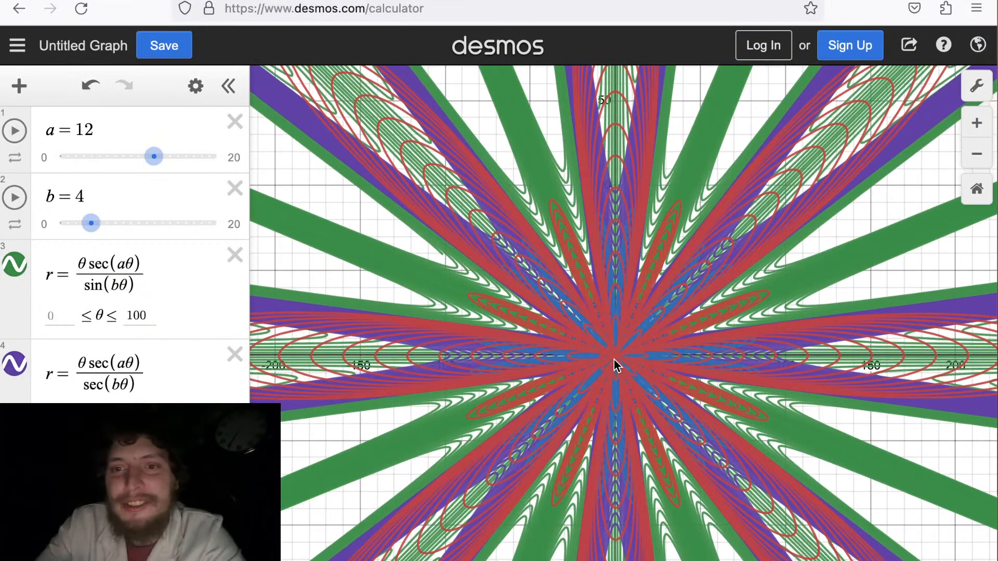
drag(614, 364, 622, 334)
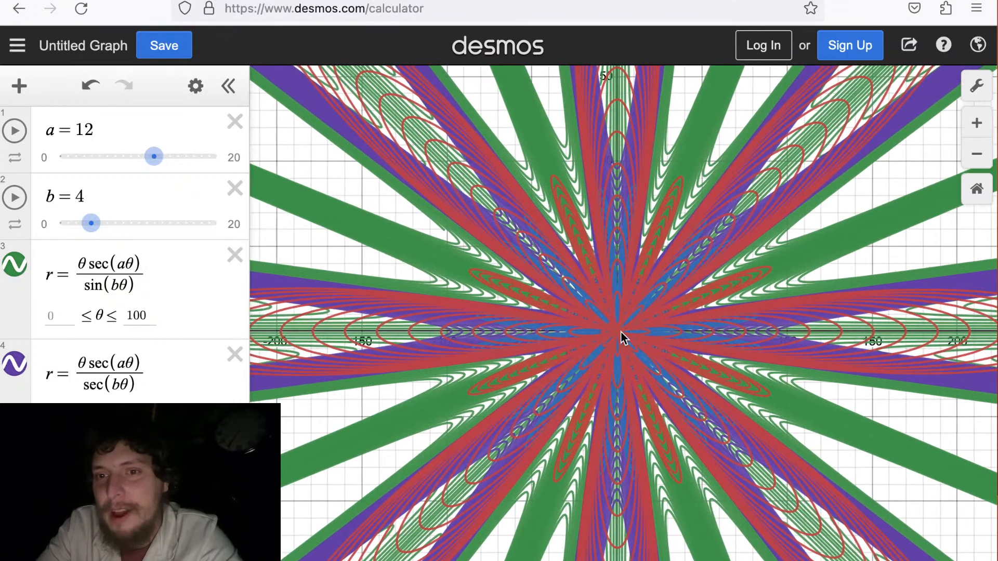
Compare the rays within hundredths of a unit of the origin with the nested red petals several hundred units across.
scroll(622, 333, up, 5)
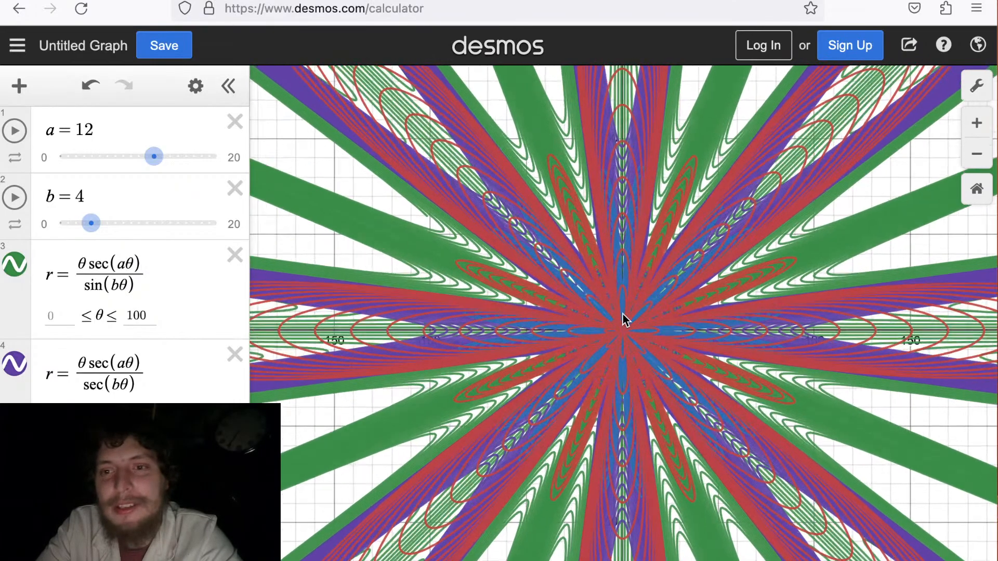
scroll(623, 333, up, 10)
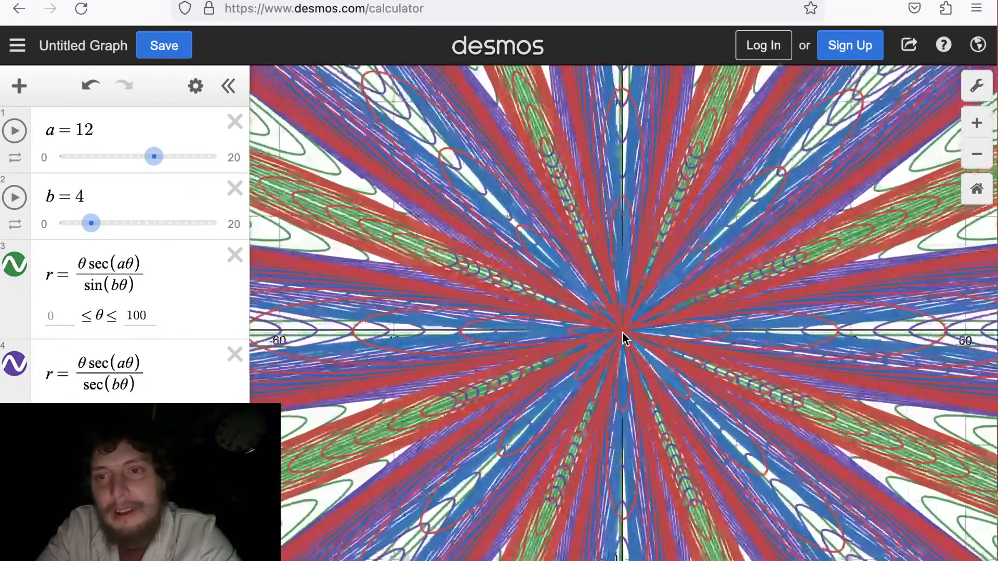
scroll(623, 333, up, 4)
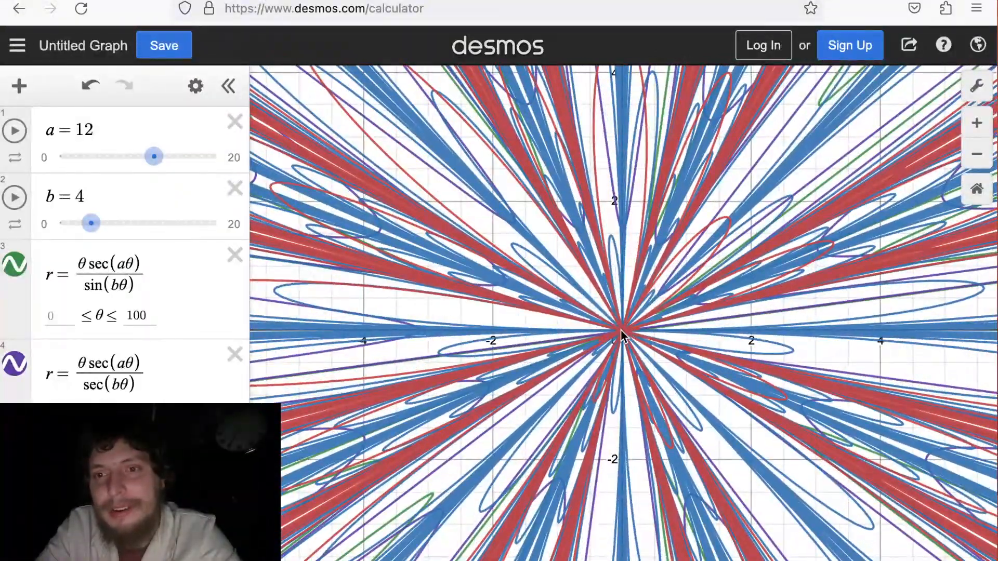
scroll(623, 332, up, 10)
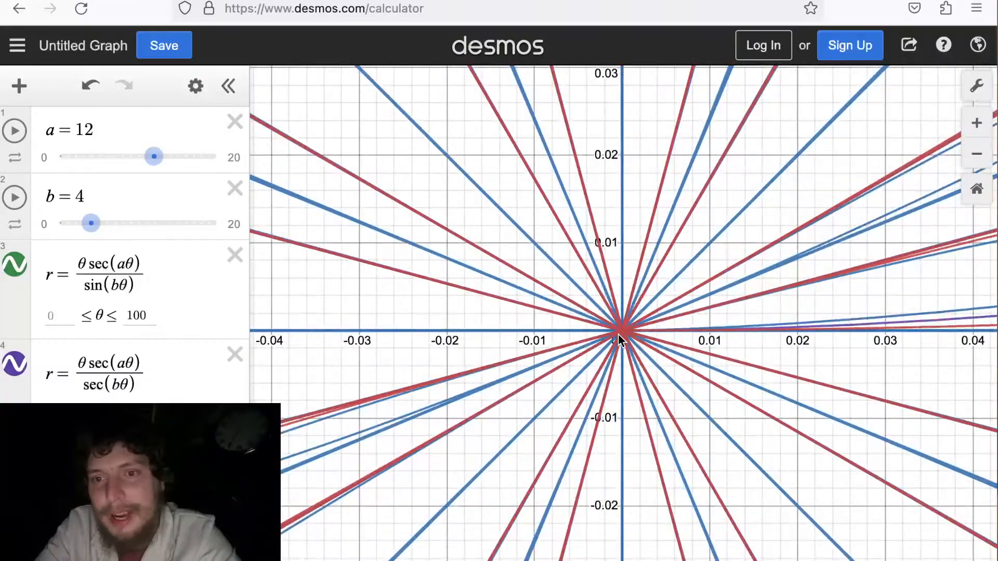
scroll(621, 332, down, 10)
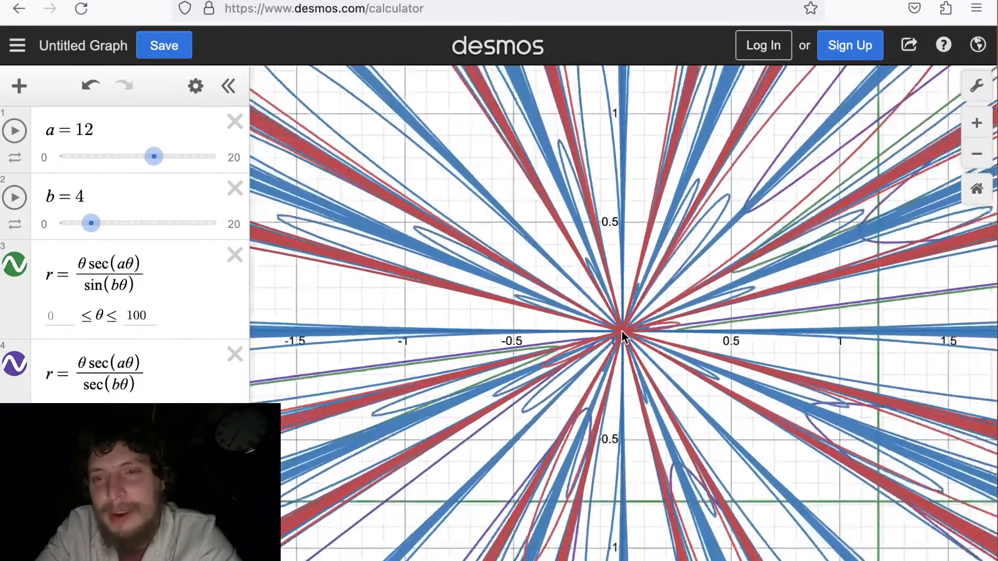
scroll(622, 331, down, 3)
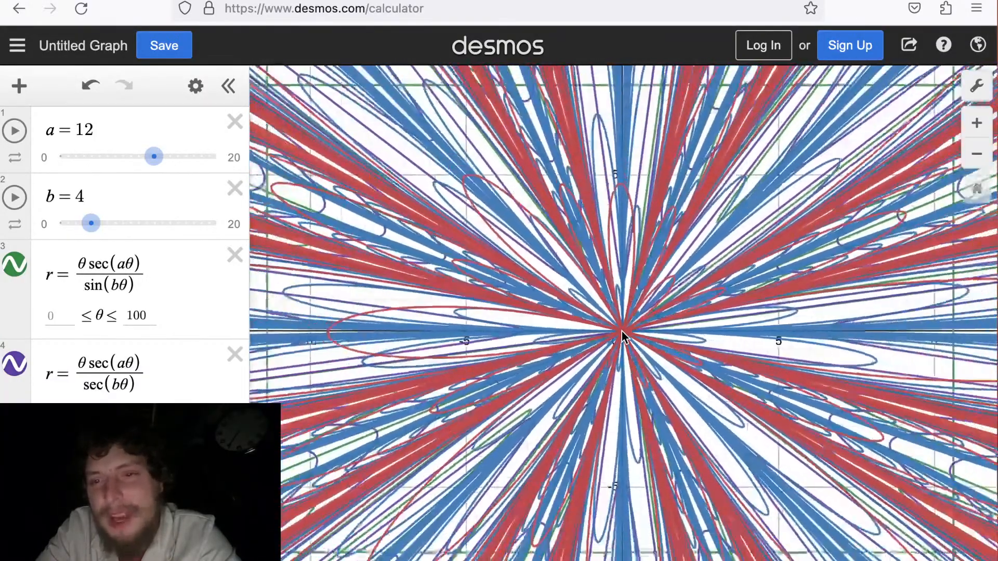
scroll(622, 332, down, 5)
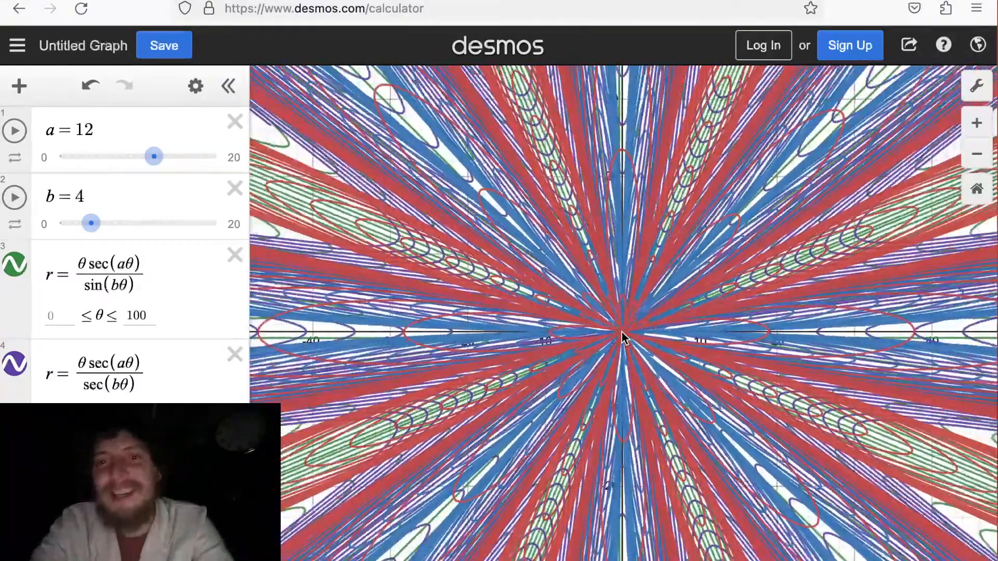
scroll(622, 333, down, 4)
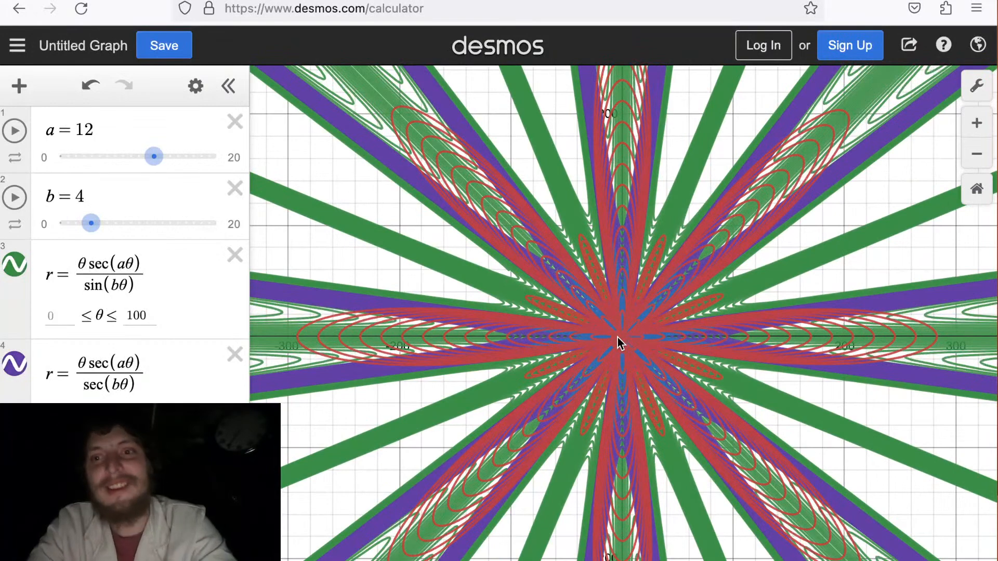
scroll(619, 337, down, 3)
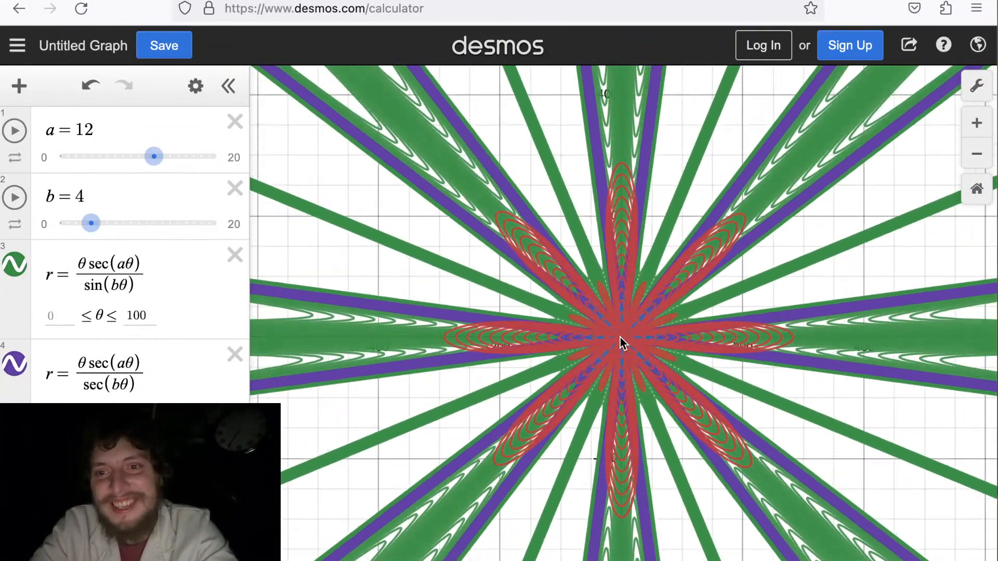
scroll(619, 320, up, 1)
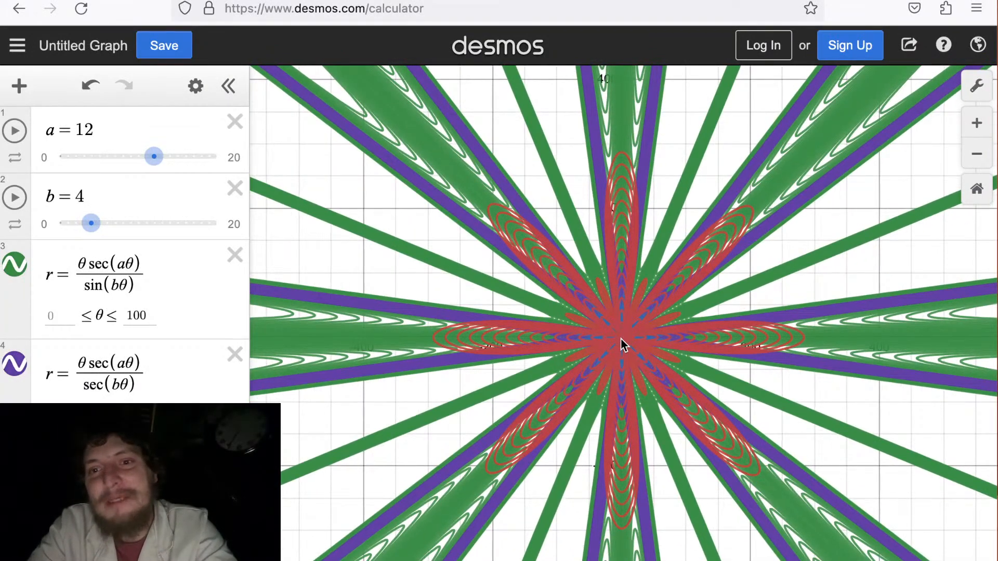
drag(621, 339, 613, 318)
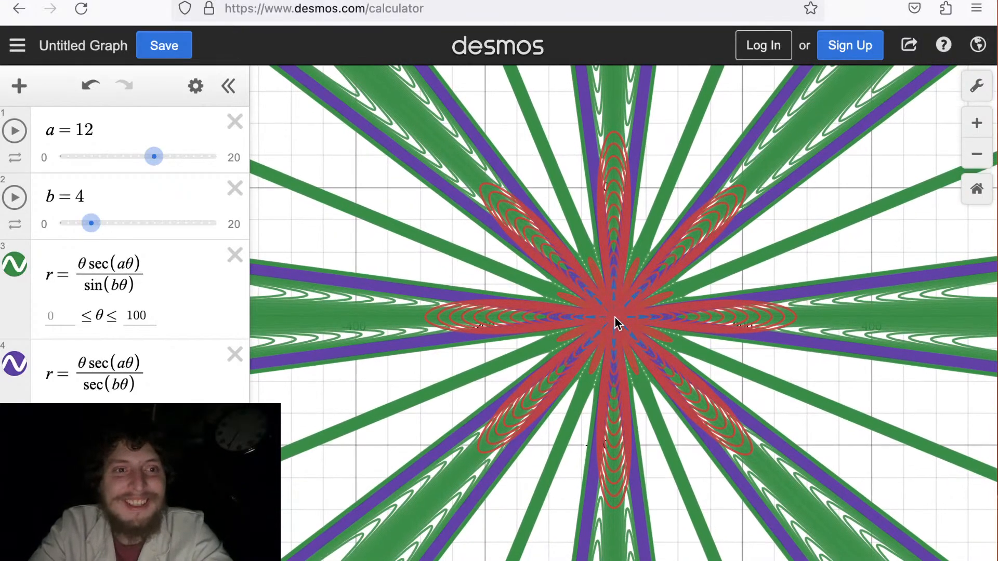
Examine how the red loops nest between the green and purple bands at medium and very wide graph scales.
scroll(616, 320, up, 4)
scroll(612, 327, up, 1)
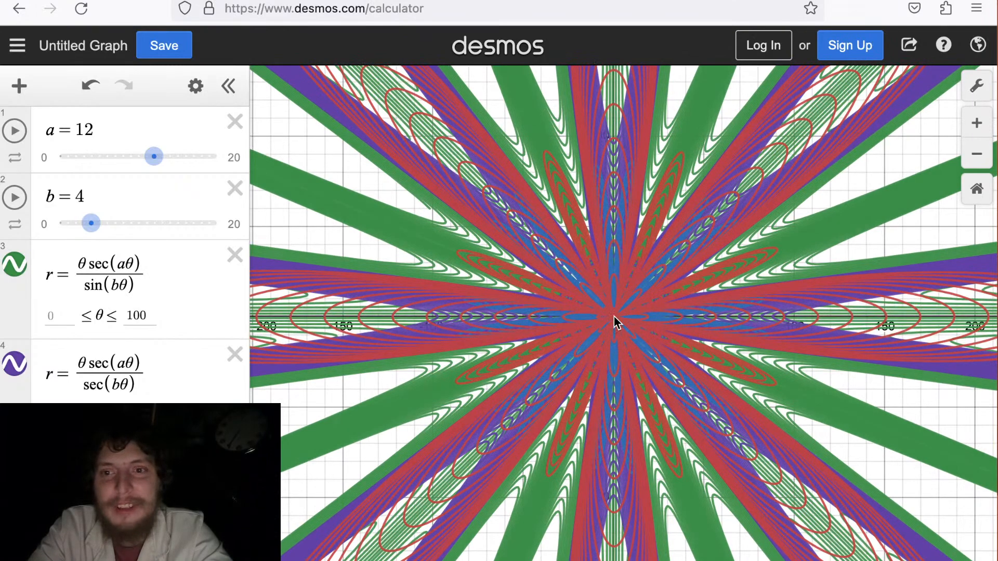
drag(613, 323, 611, 325)
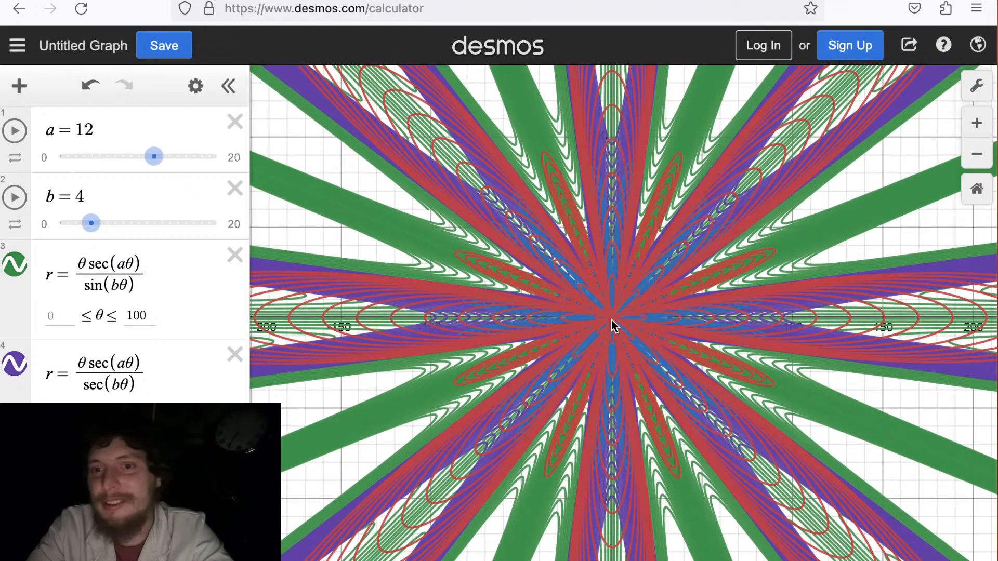
scroll(612, 322, up, 3)
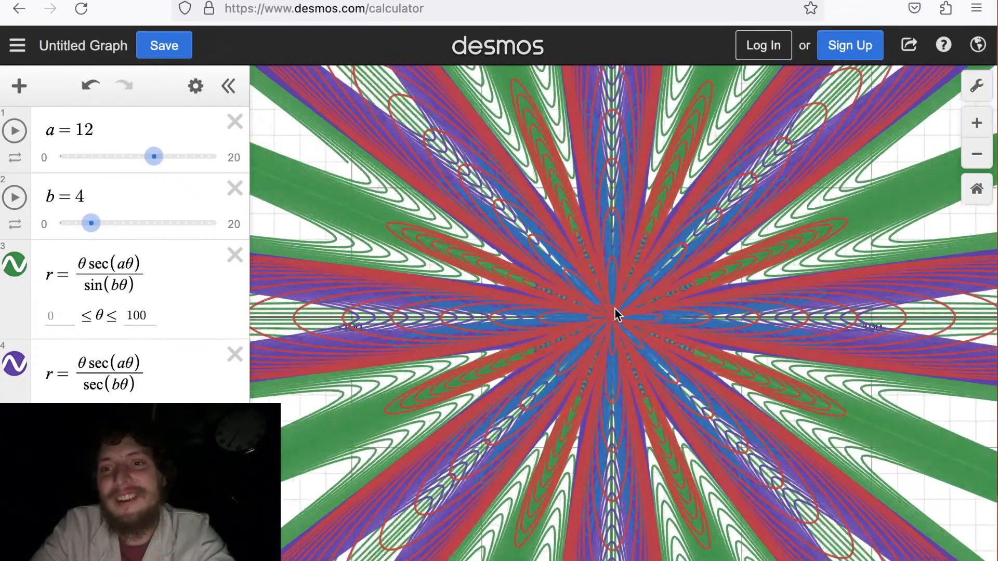
scroll(610, 319, up, 3)
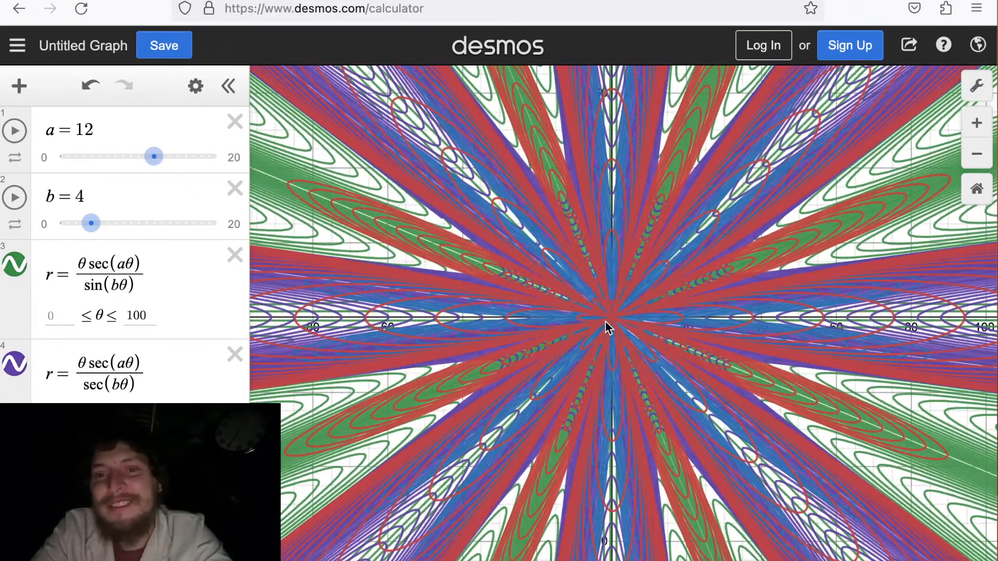
scroll(605, 325, up, 4)
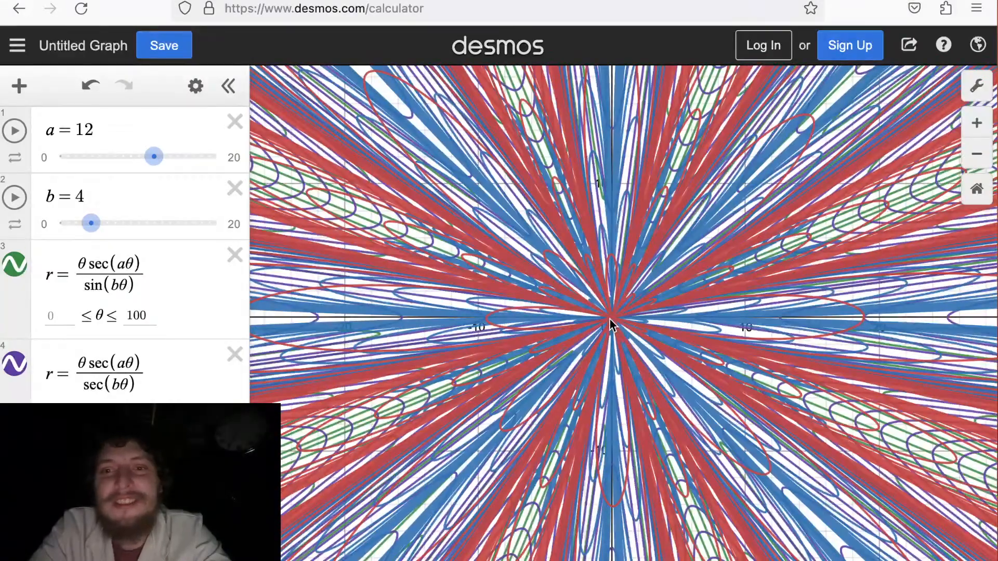
scroll(610, 319, down, 6)
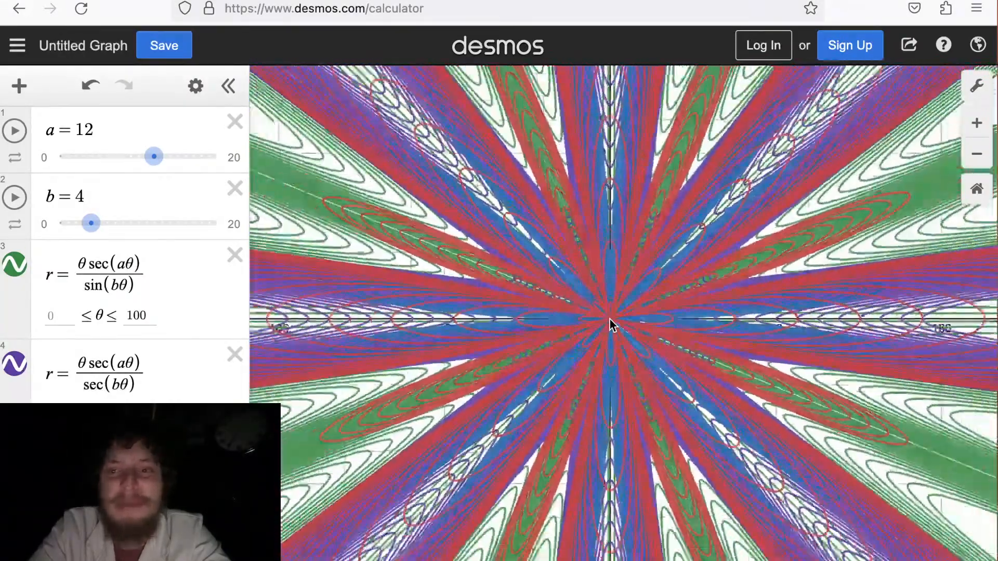
scroll(611, 324, down, 5)
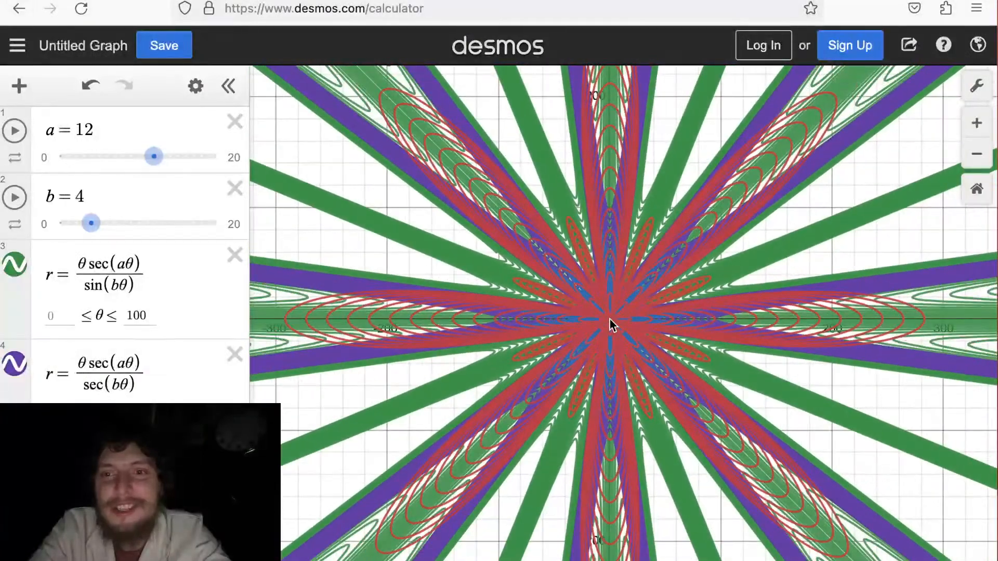
scroll(609, 327, down, 5)
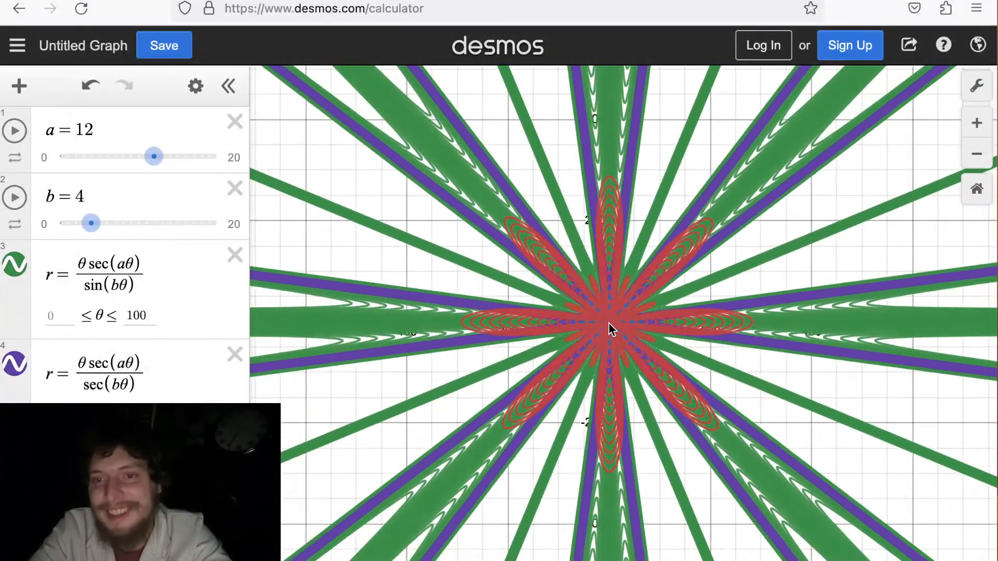
Inspect the centred star pattern's overlapping loops again, from the wide petal arrangement down to about 10 units around the origin.
scroll(609, 323, up, 4)
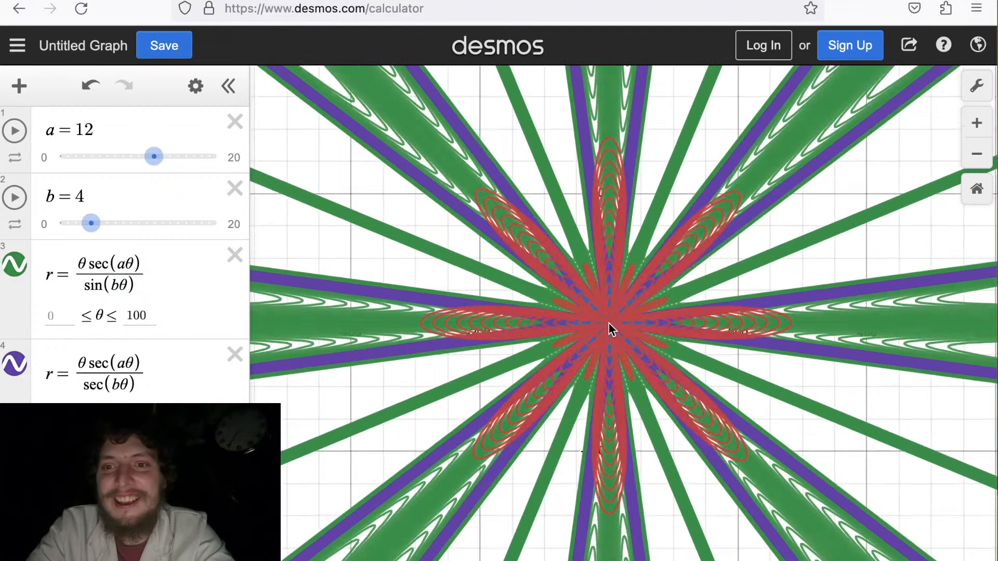
scroll(610, 324, up, 3)
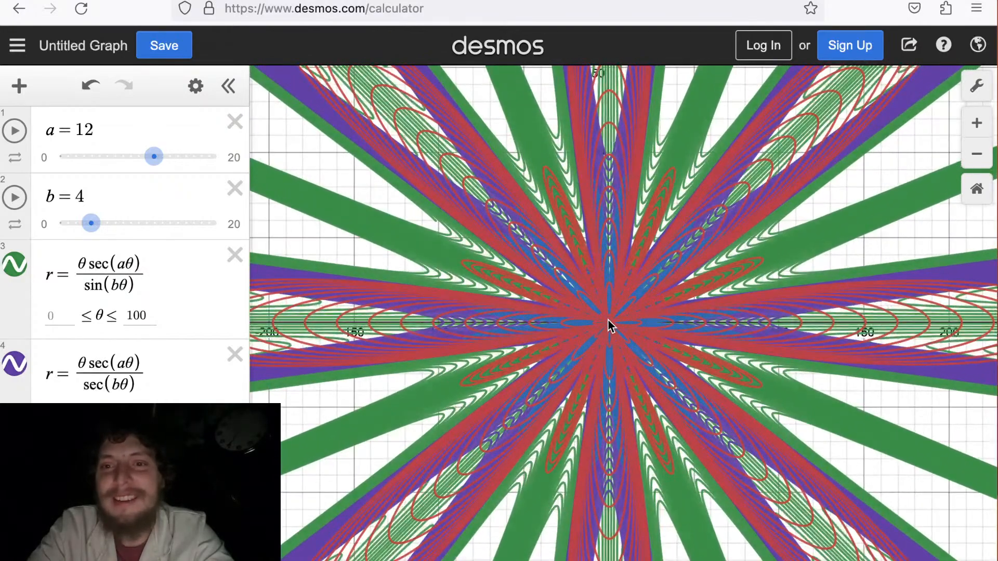
drag(610, 330, 612, 323)
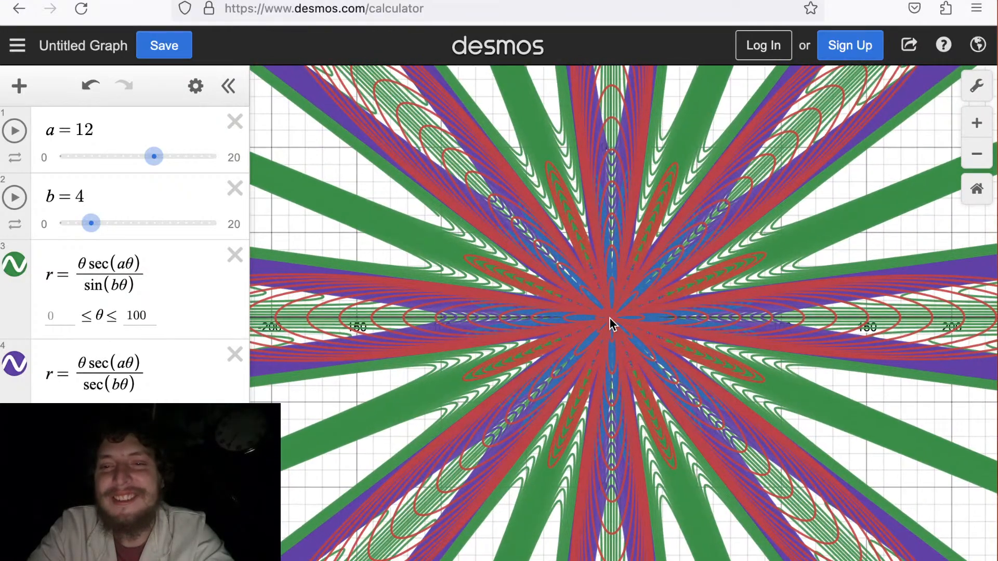
scroll(611, 323, up, 2)
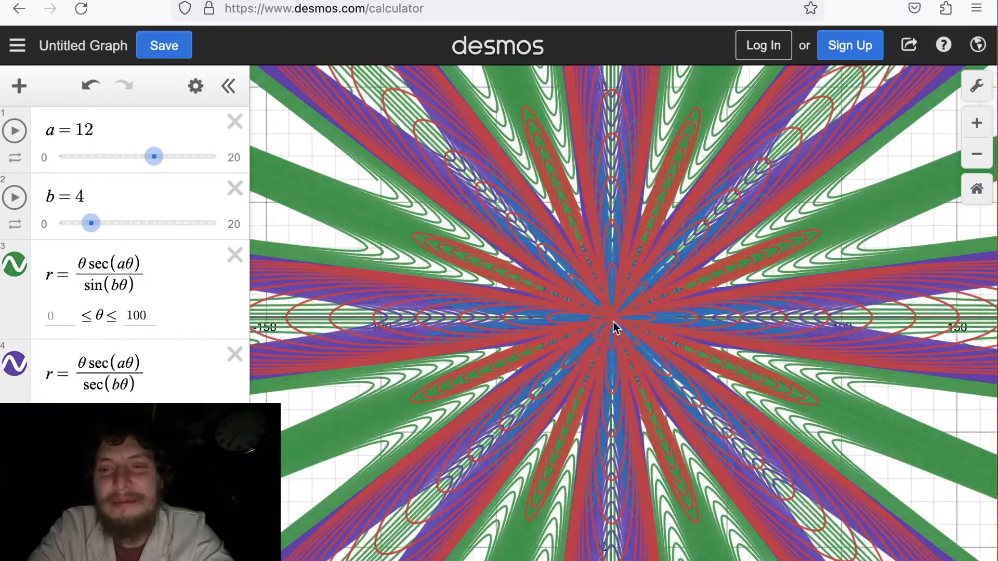
scroll(612, 322, up, 10)
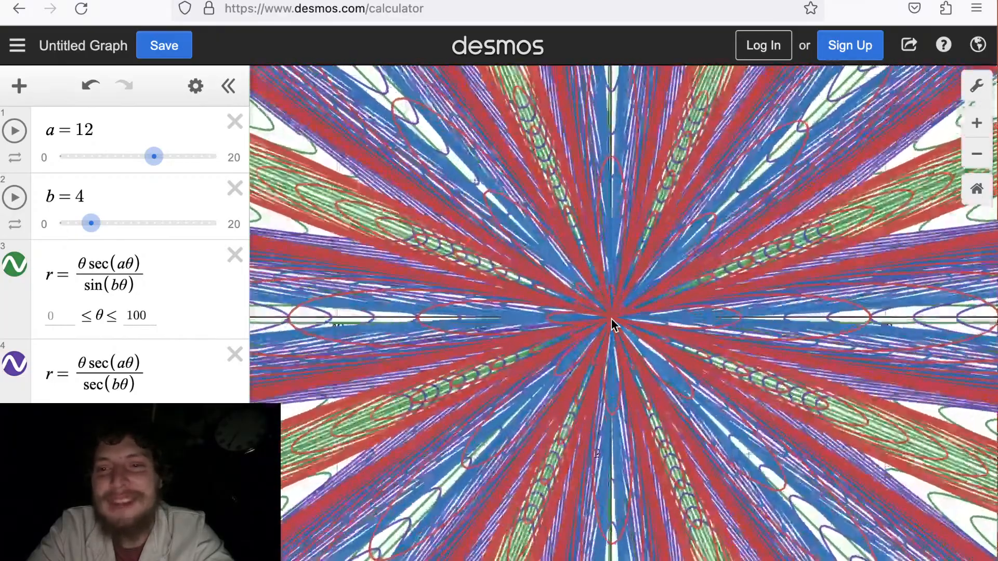
scroll(612, 323, up, 4)
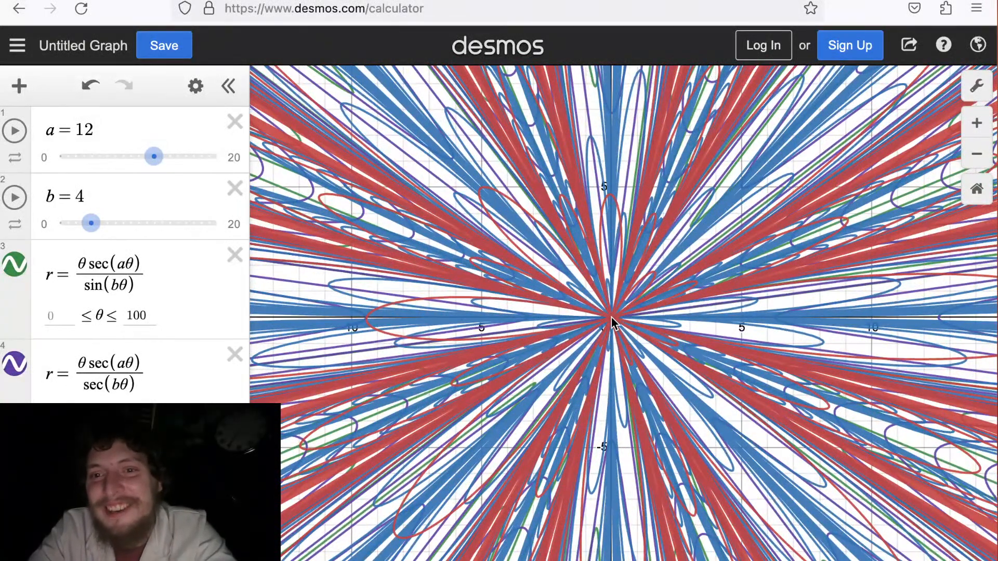
scroll(611, 322, down, 2)
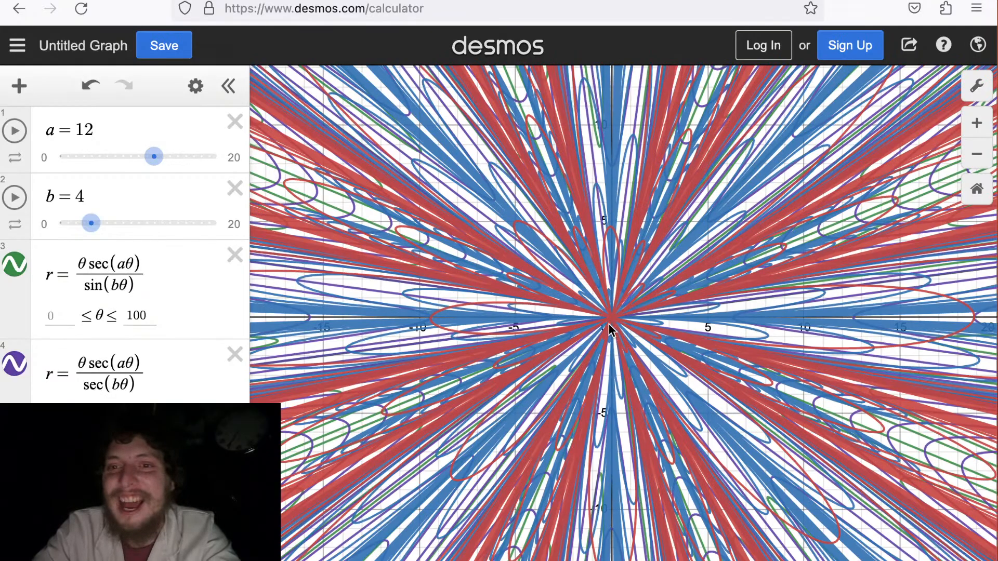
scroll(609, 325, down, 1)
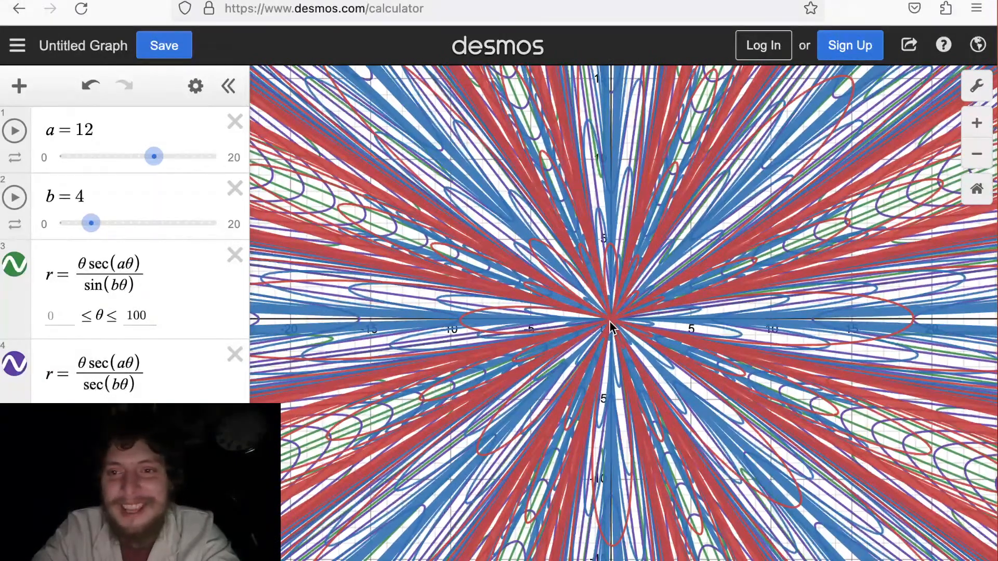
scroll(610, 322, down, 5)
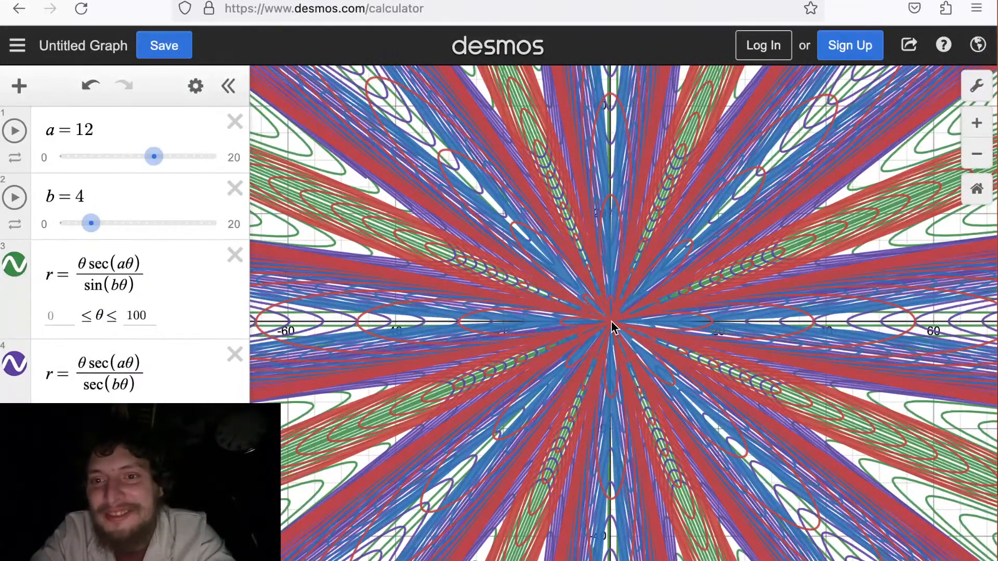
Examine the a = 12, b = 4 star pattern from beyond 200 units down to fractions of a unit around the origin.
scroll(611, 326, down, 1)
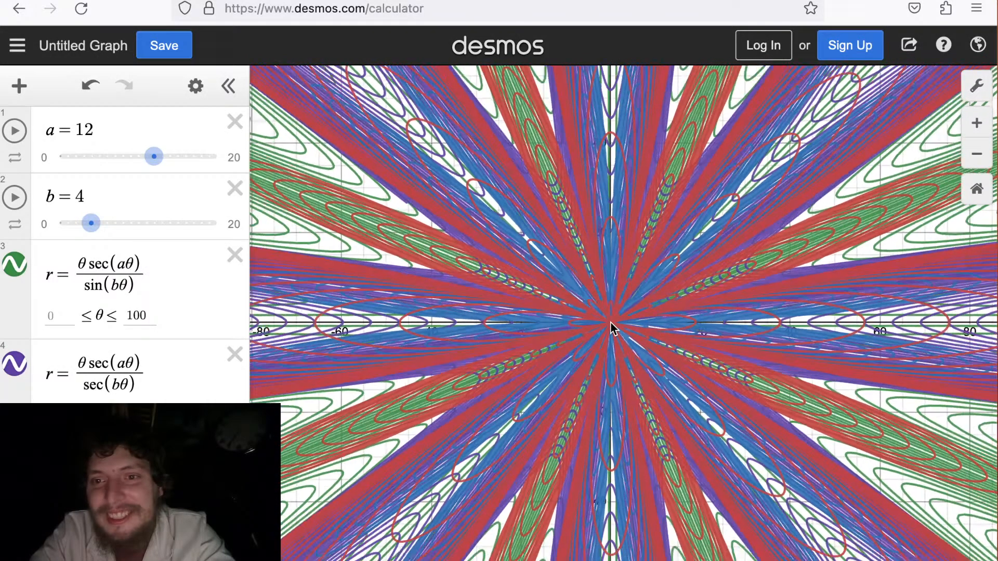
scroll(611, 326, down, 2)
scroll(611, 327, down, 4)
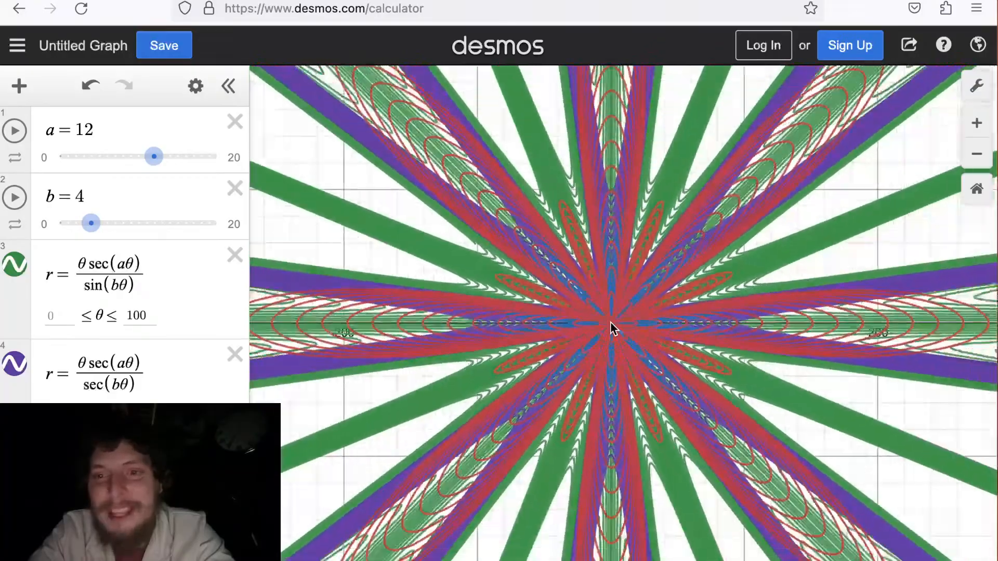
scroll(610, 328, up, 5)
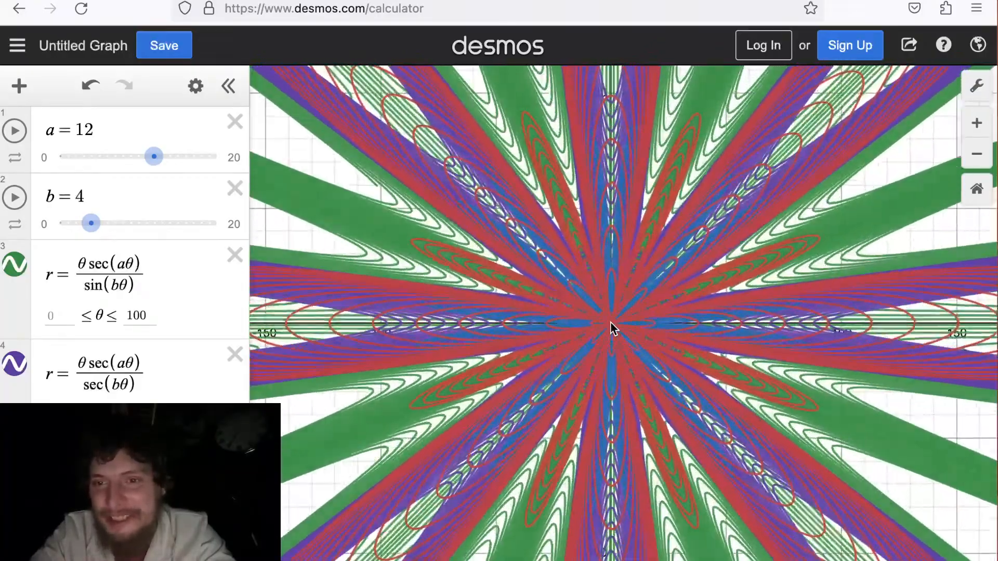
scroll(611, 327, up, 5)
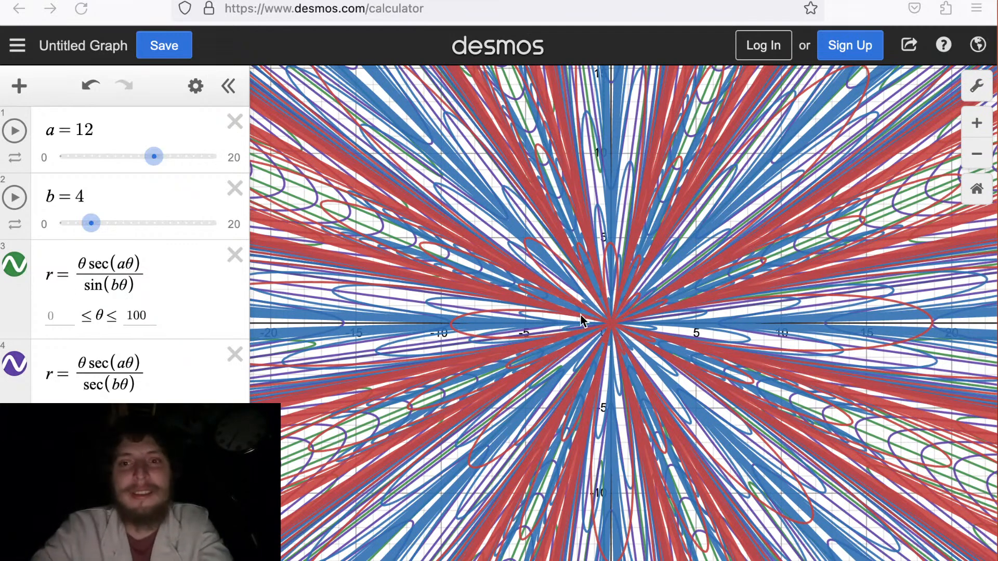
click(611, 324)
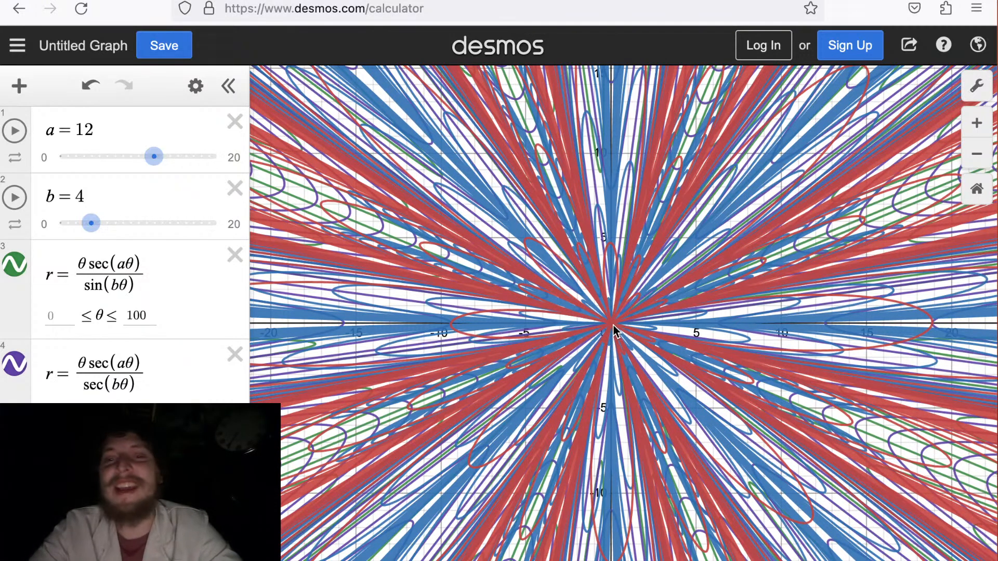
drag(611, 325, 634, 368)
scroll(632, 326, down, 3)
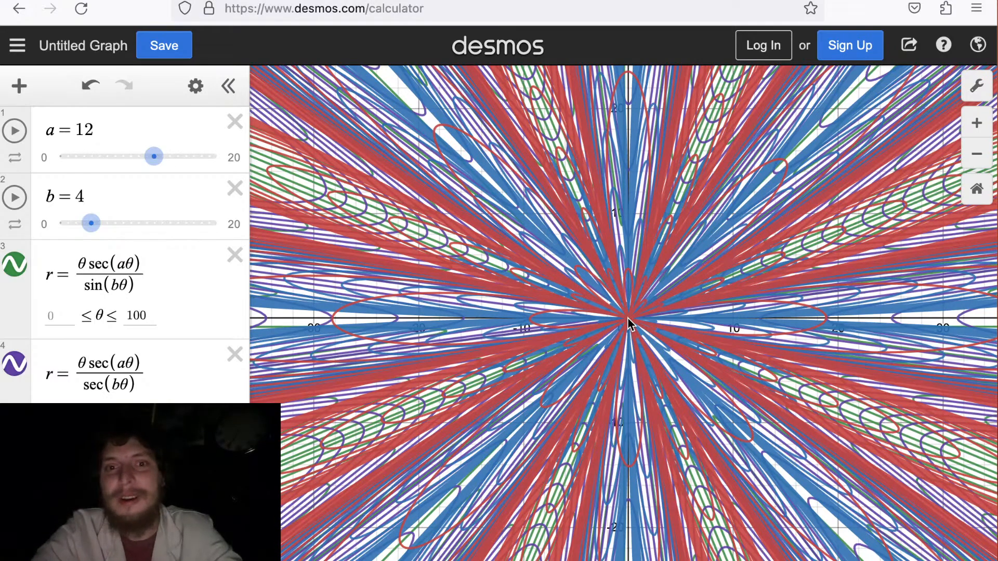
scroll(629, 324, up, 5)
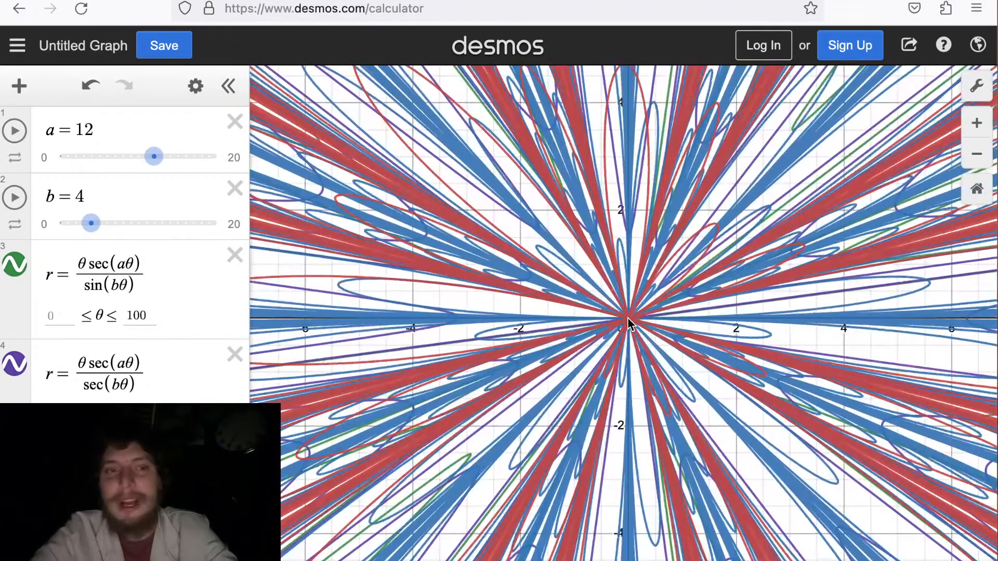
scroll(629, 323, up, 6)
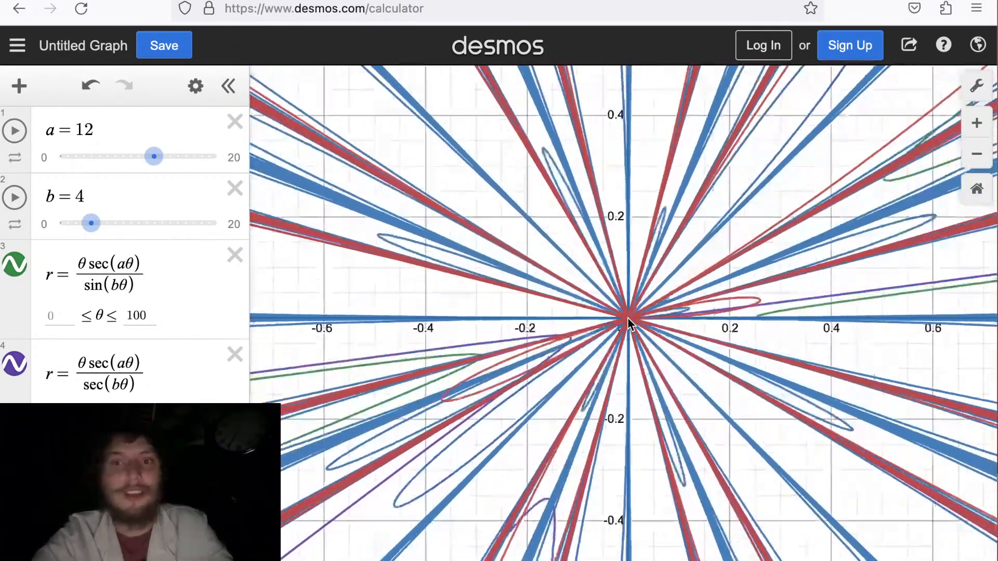
Compare the star's innermost rays with the red loops and green bands out to 200 units, and recheck its centre within 20 units.
scroll(629, 323, down, 5)
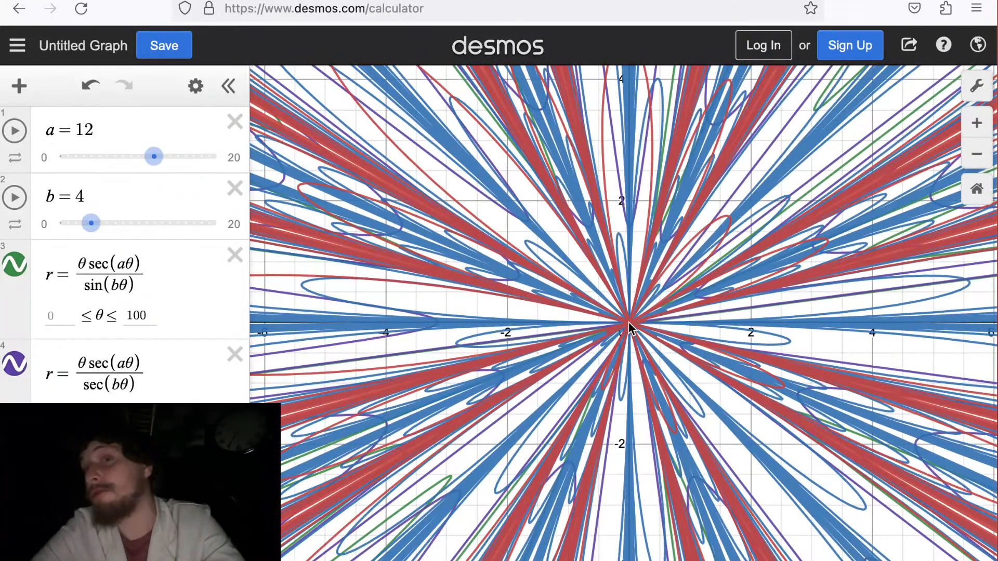
scroll(629, 326, down, 4)
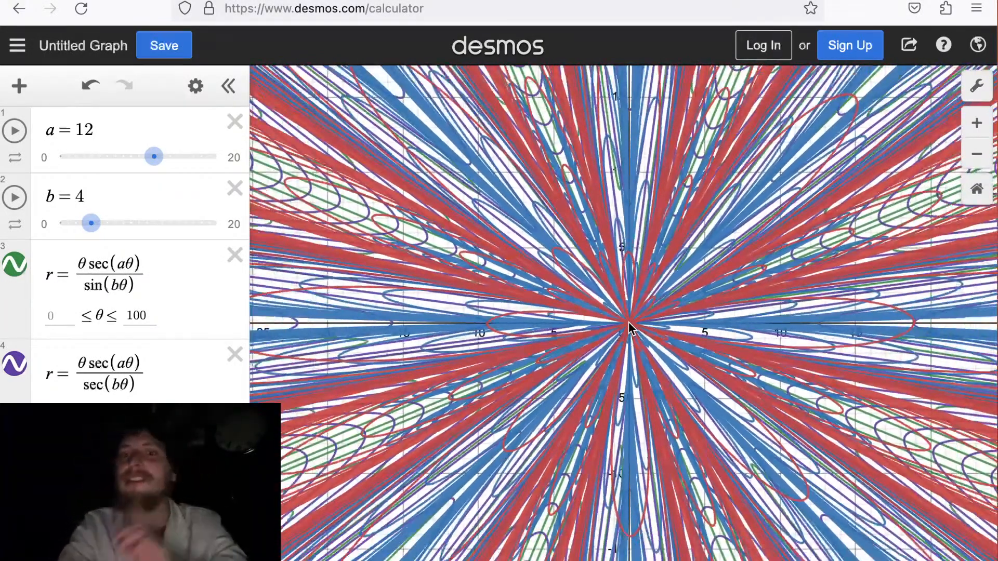
scroll(629, 327, down, 3)
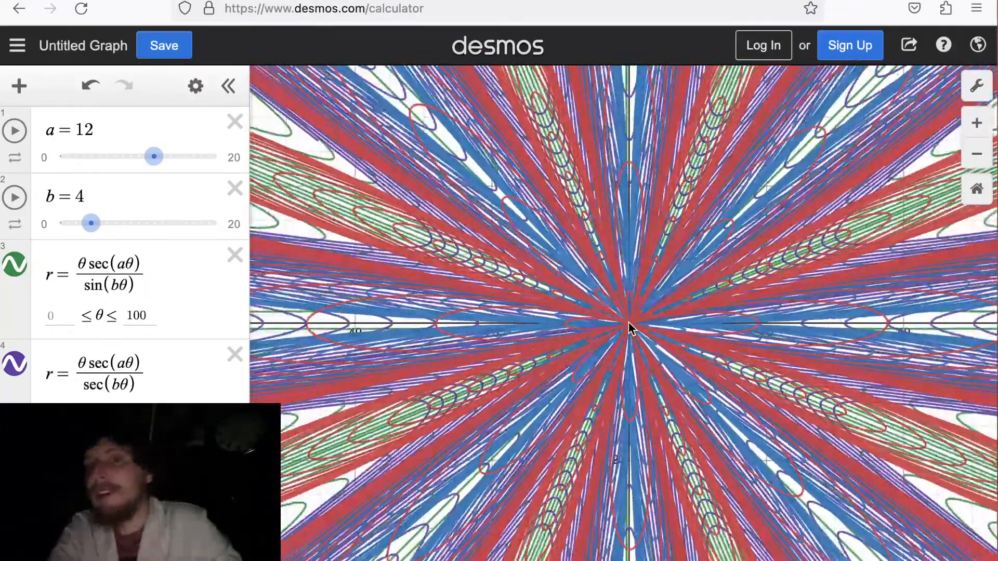
scroll(629, 327, down, 3)
scroll(629, 330, down, 3)
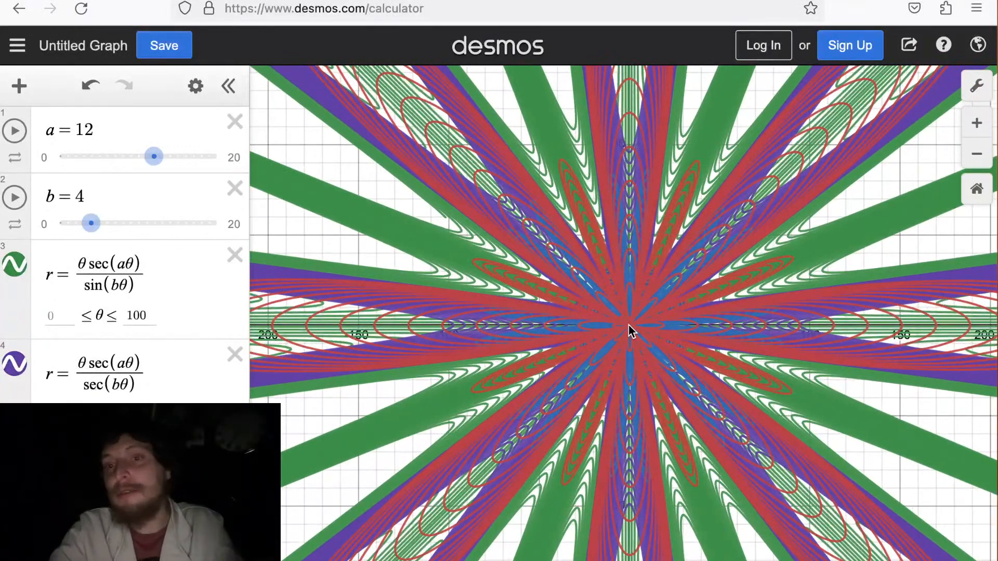
scroll(629, 330, down, 1)
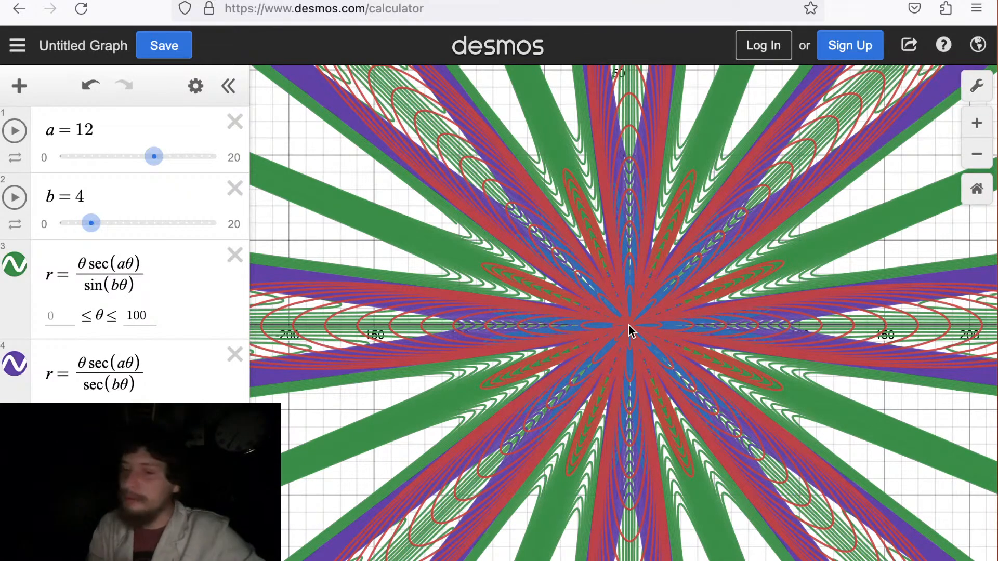
scroll(628, 326, up, 5)
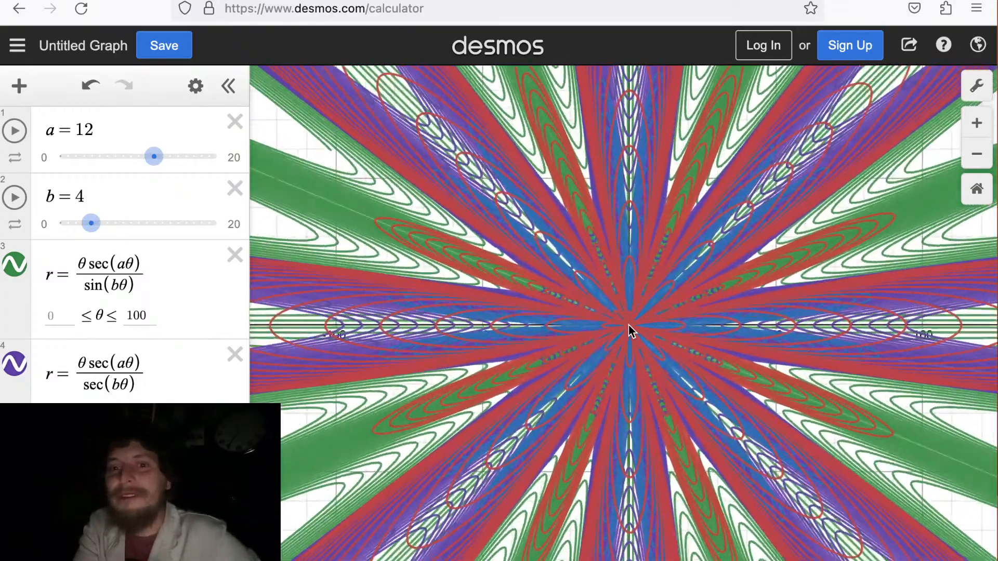
scroll(628, 326, up, 5)
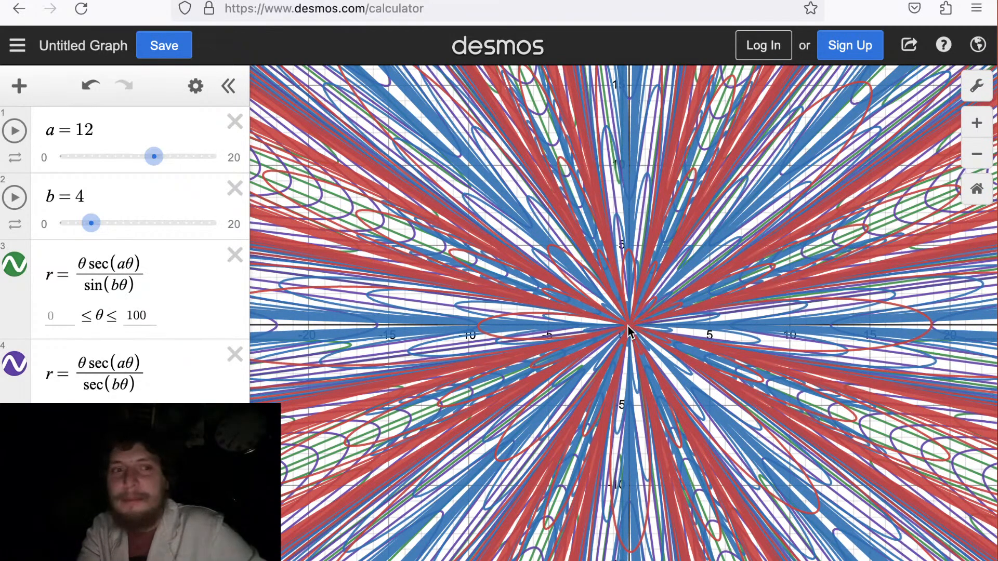
drag(628, 331, 630, 328)
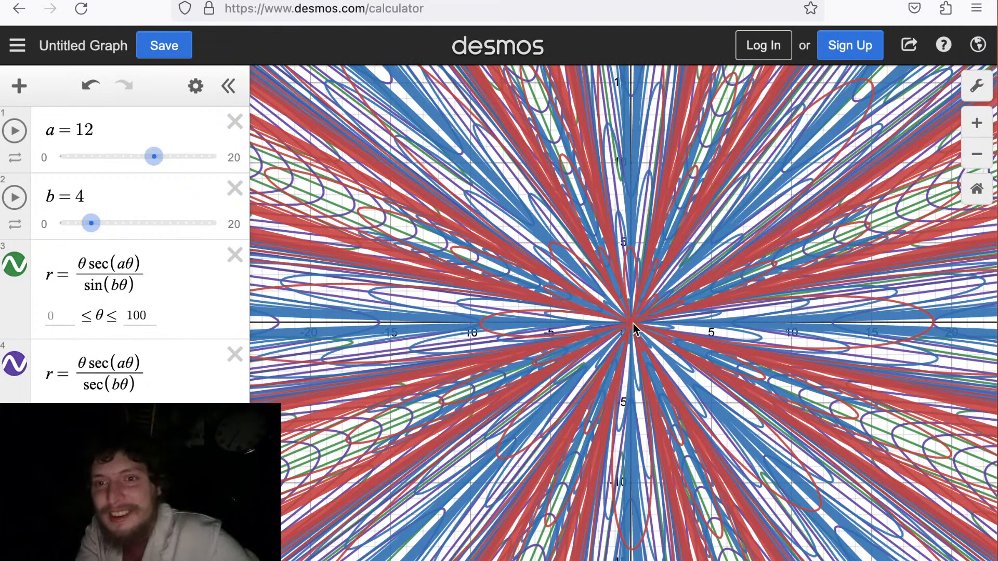
drag(630, 326, 631, 318)
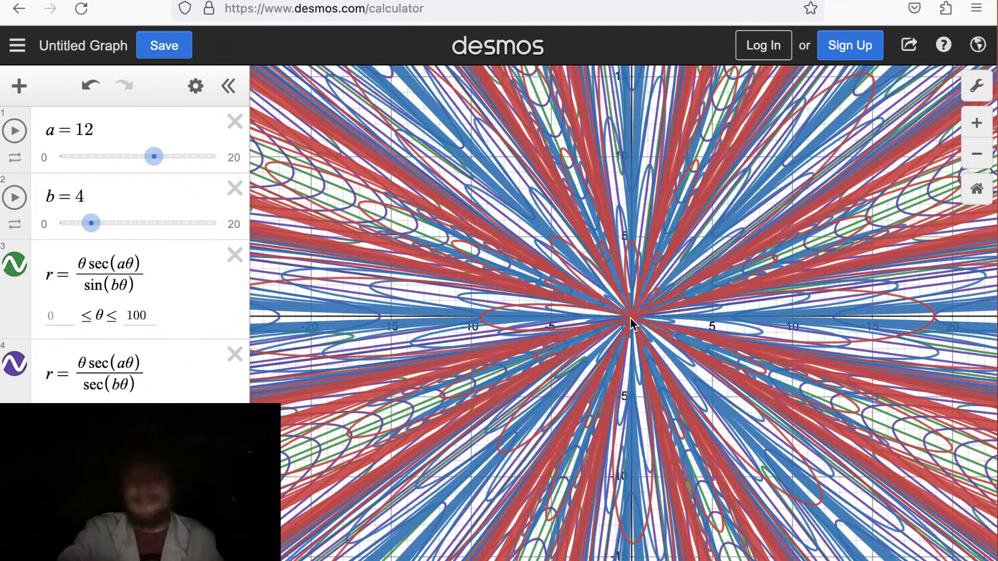
scroll(631, 323, down, 2)
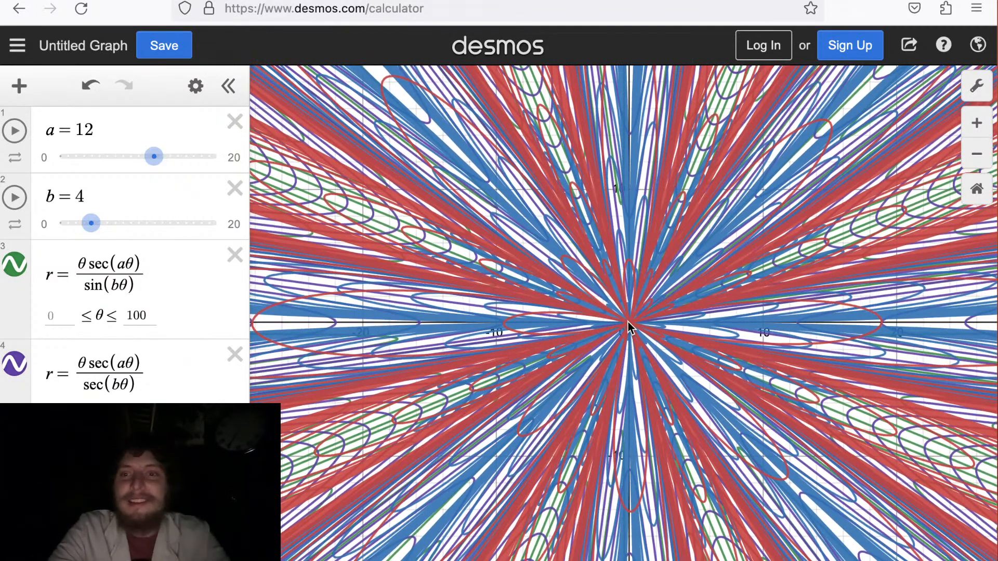
drag(631, 326, 631, 314)
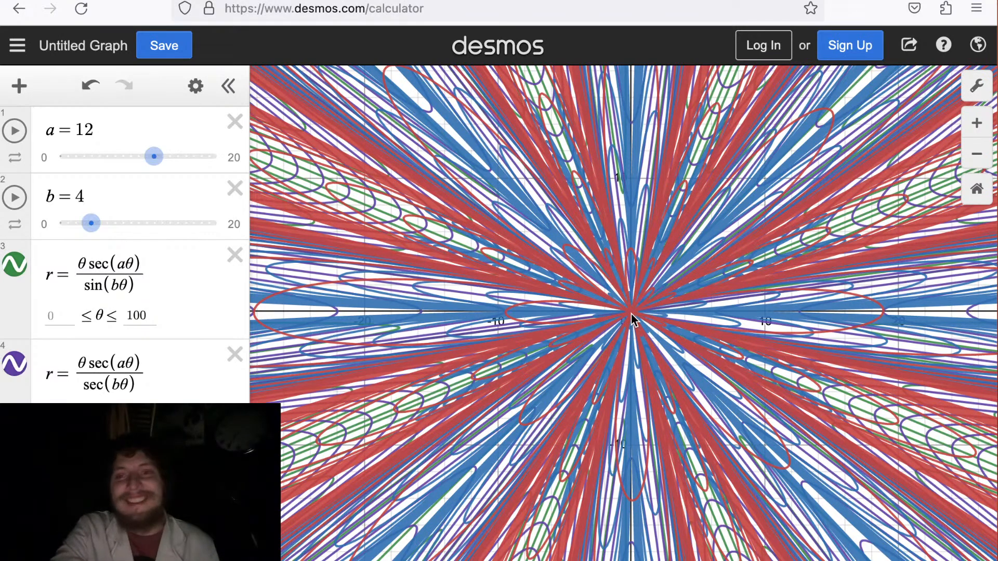
Set a to 14 and b to 7, with the graph spanning about 80 units either side of the origin.
scroll(632, 318, down, 3)
scroll(632, 319, down, 3)
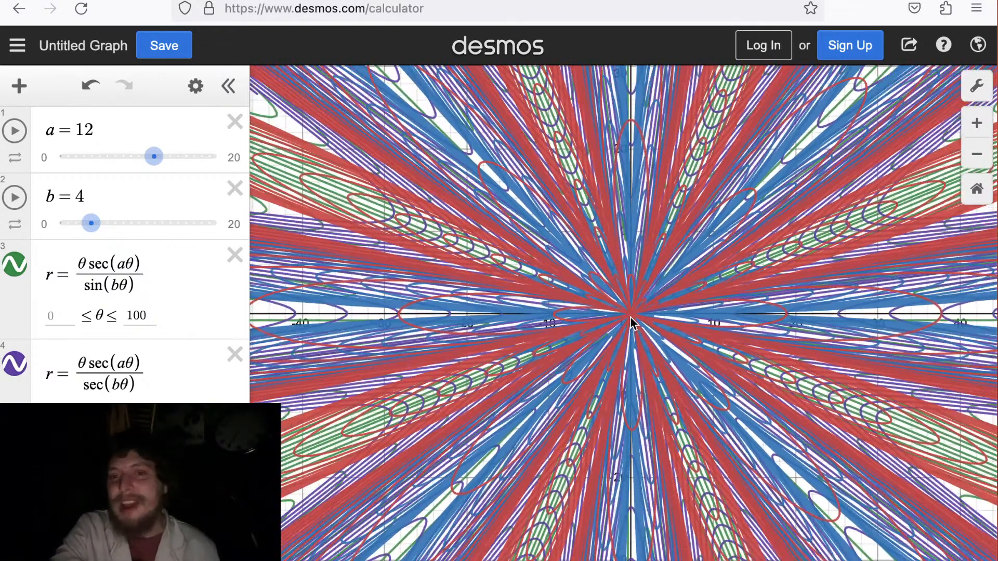
scroll(630, 333, down, 2)
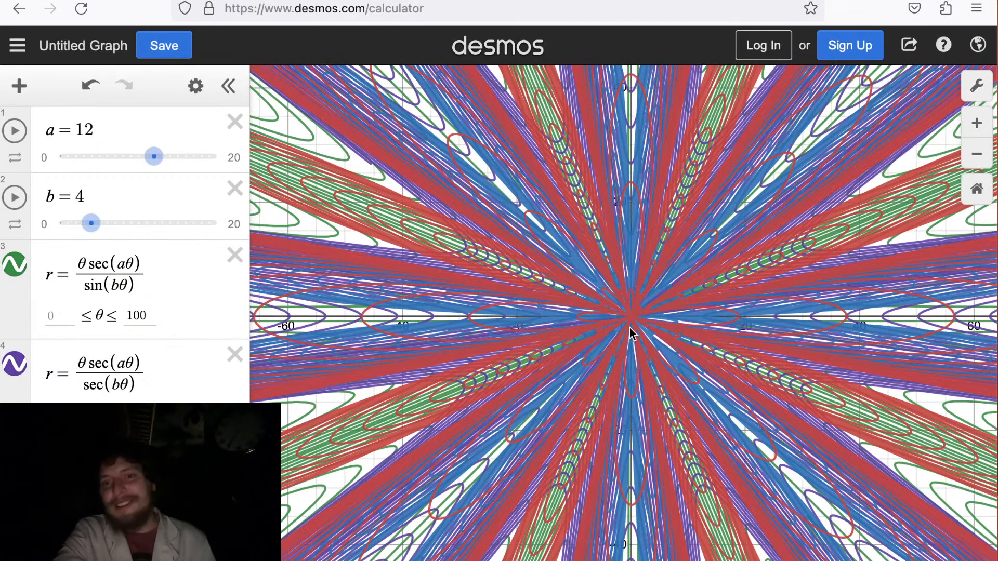
scroll(631, 328, down, 2)
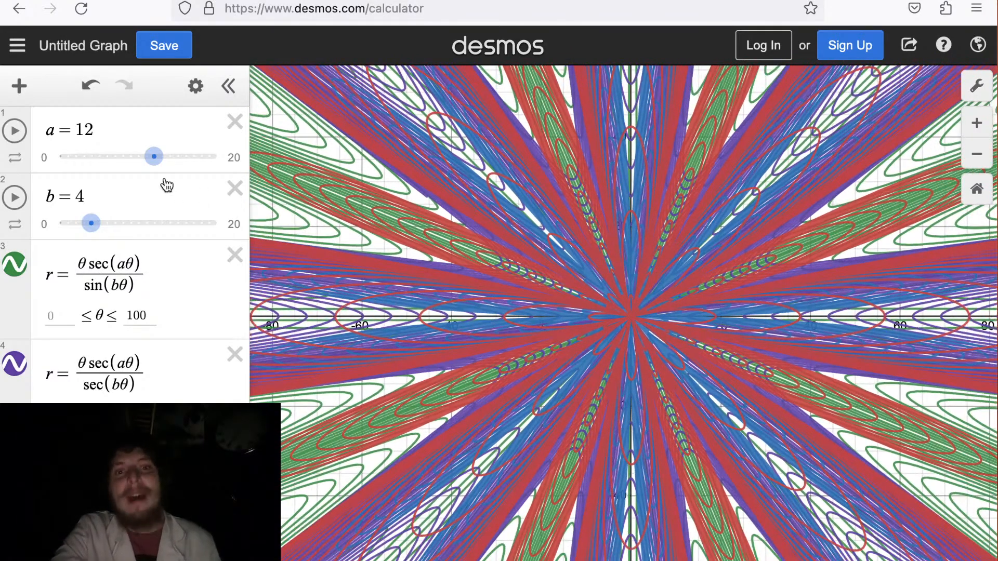
drag(156, 162, 172, 163)
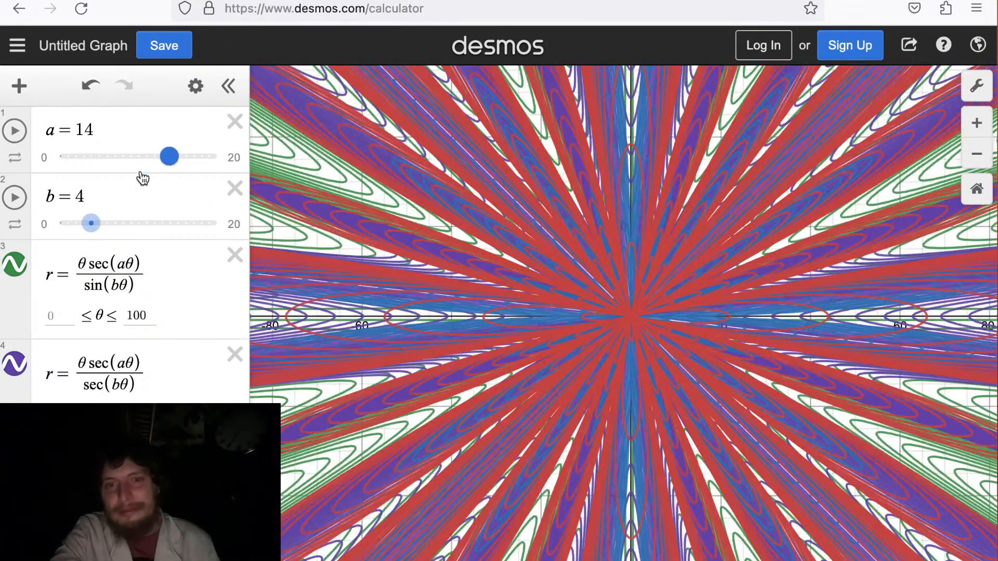
drag(91, 223, 116, 224)
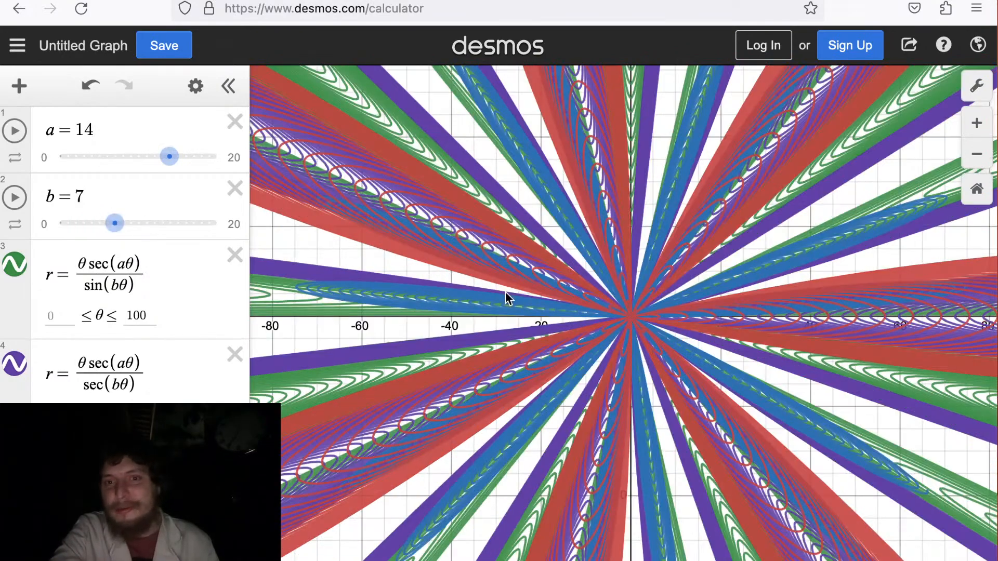
Examine the a = 14, b = 7 rays and loops from tens of units out to within half a unit of the origin.
scroll(507, 299, up, 3)
scroll(375, 226, up, 2)
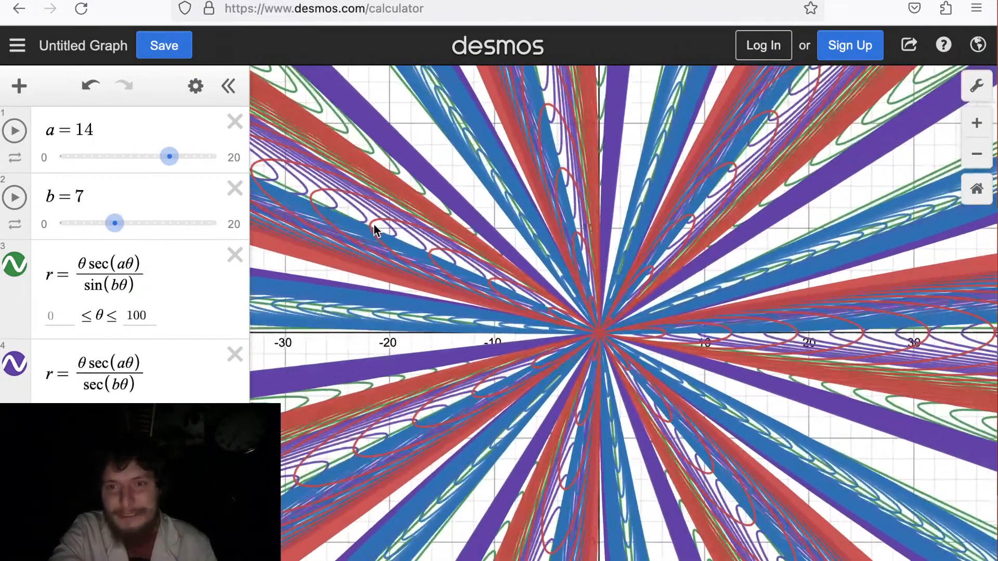
drag(496, 301, 512, 263)
scroll(512, 263, up, 3)
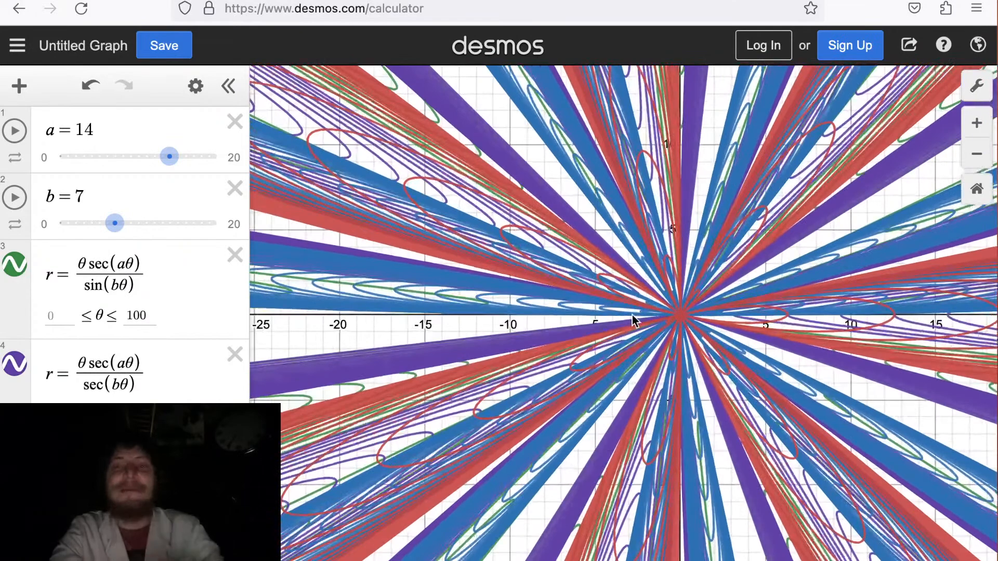
drag(633, 316, 554, 317)
scroll(554, 317, up, 2)
scroll(604, 336, up, 3)
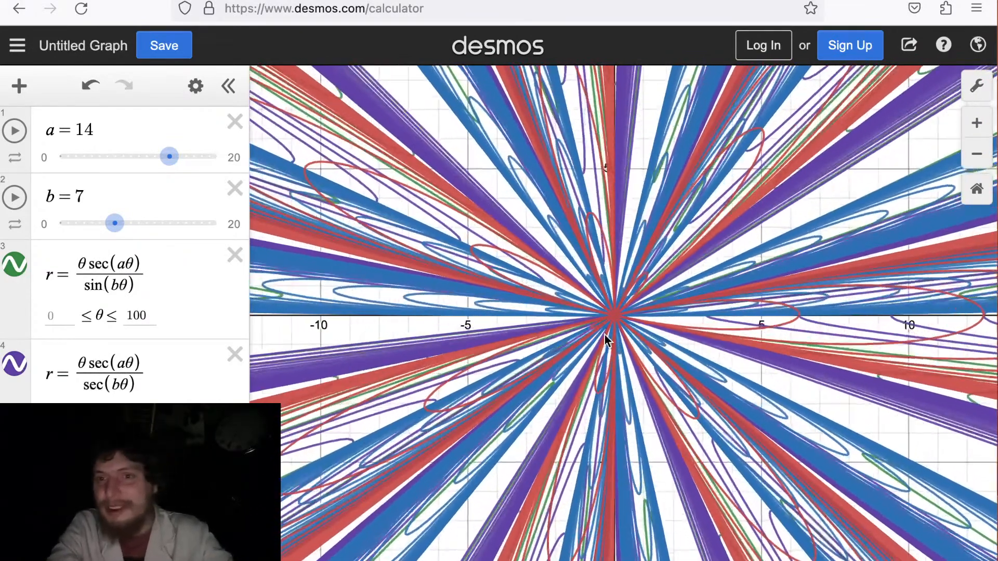
scroll(605, 337, up, 1)
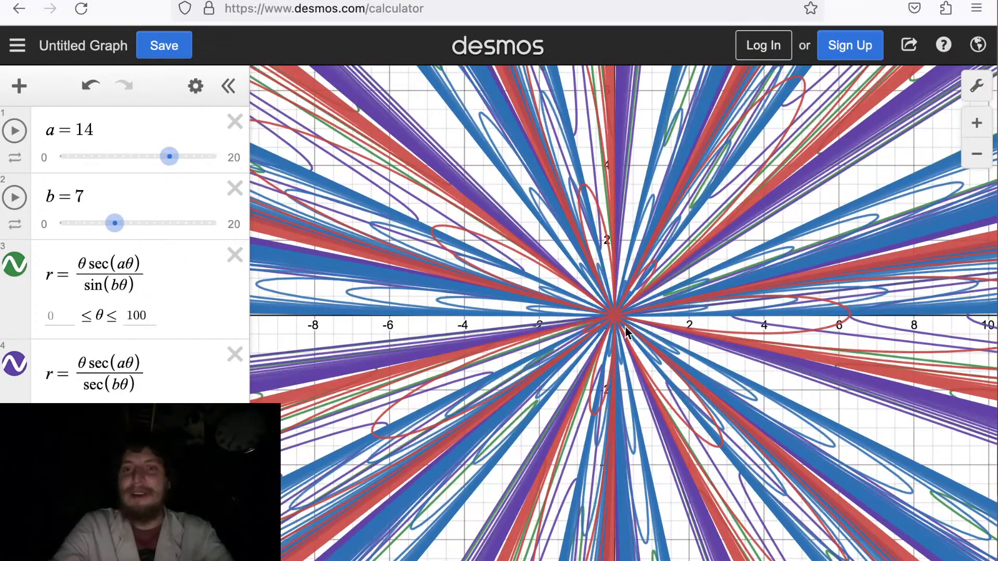
scroll(615, 315, up, 5)
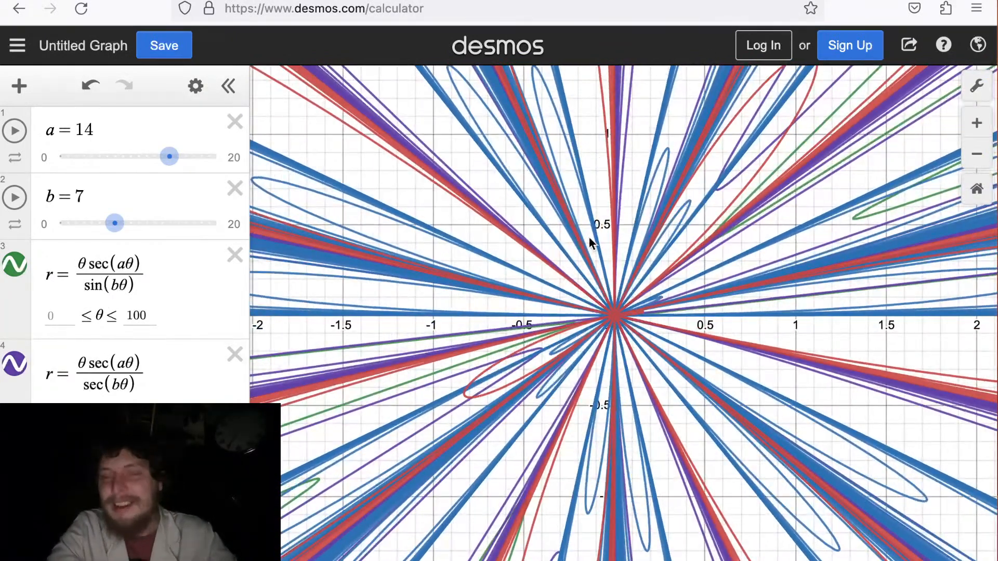
scroll(613, 314, down, 5)
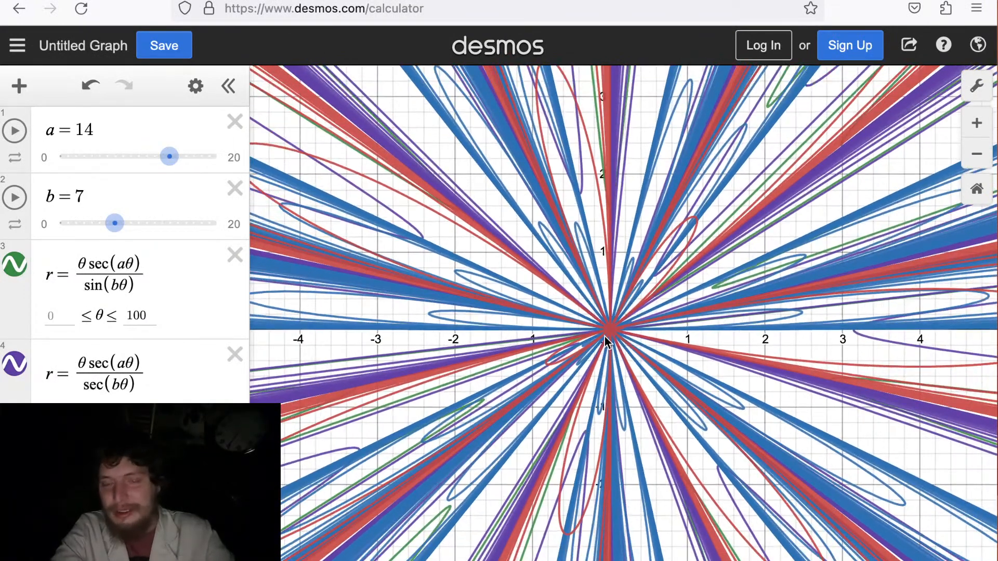
drag(612, 328, 624, 329)
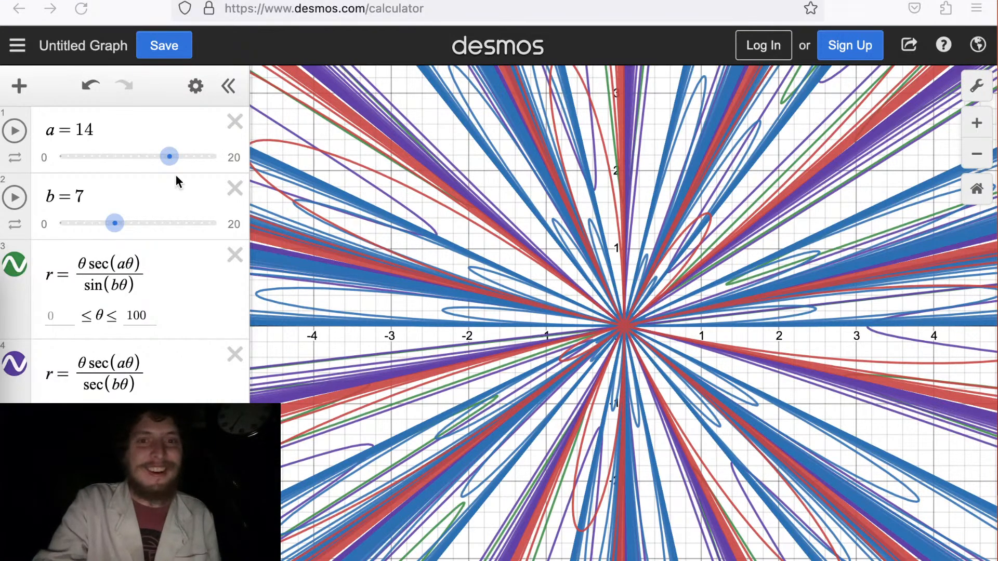
Set b to 10 with a at 14 and view the star pattern out to about 10 units.
mouse_move(171, 161)
mouse_down()
mouse_move(184, 164)
mouse_move(171, 170)
mouse_up()
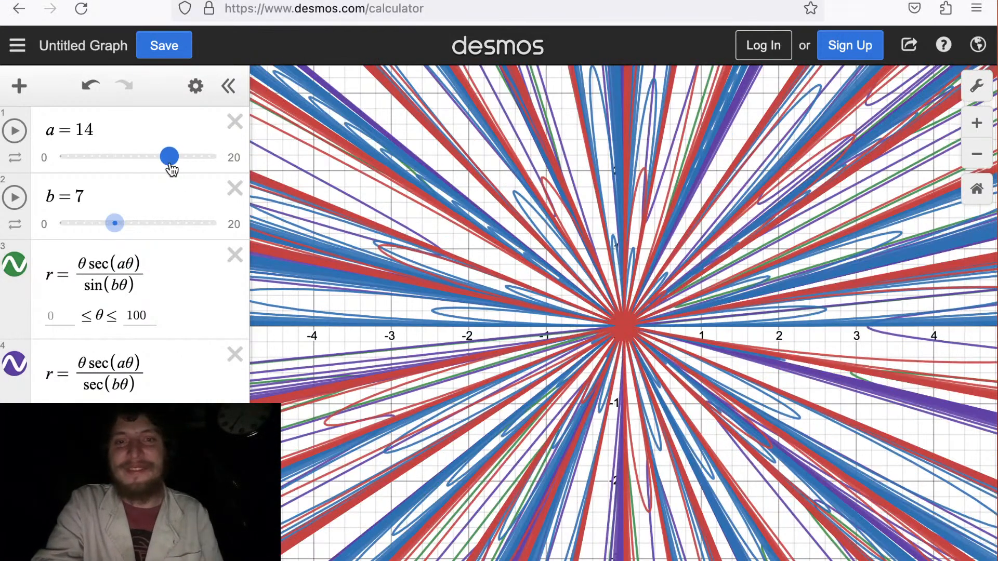
drag(112, 227, 138, 223)
scroll(535, 315, down, 5)
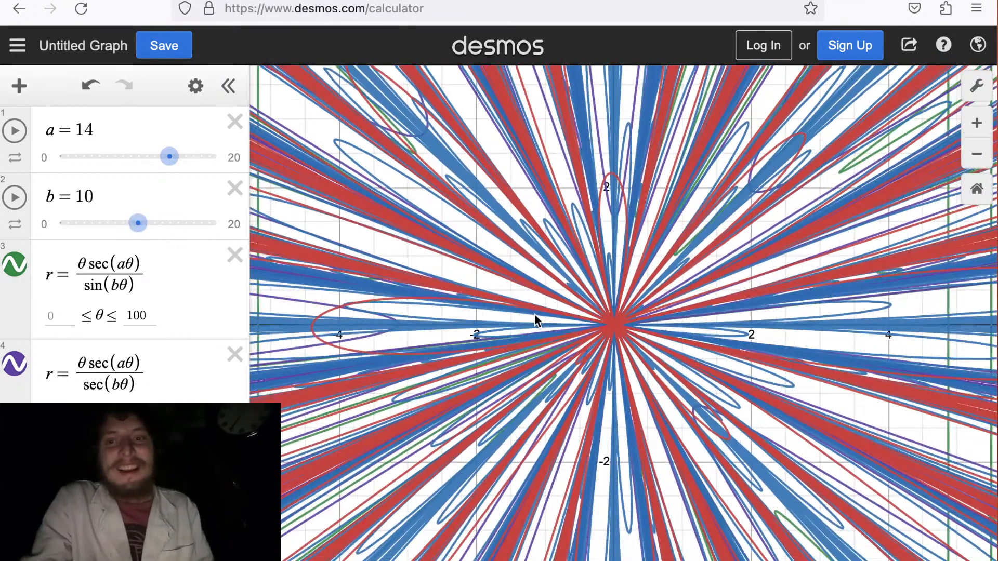
scroll(571, 311, down, 3)
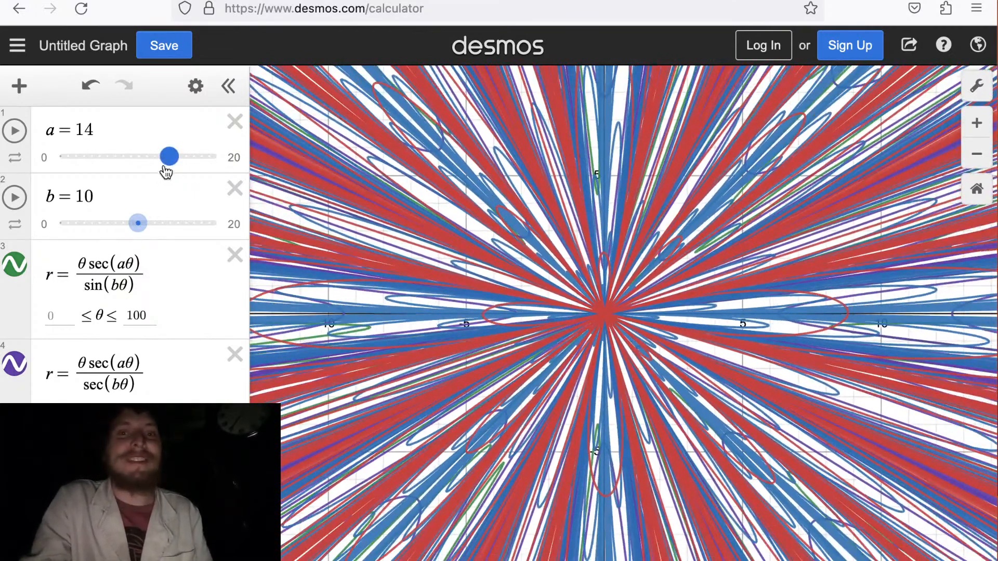
Set a to 12 and b to 5, and view the rays out to about 20 units with the origin centred.
drag(165, 169, 153, 172)
drag(137, 229, 99, 235)
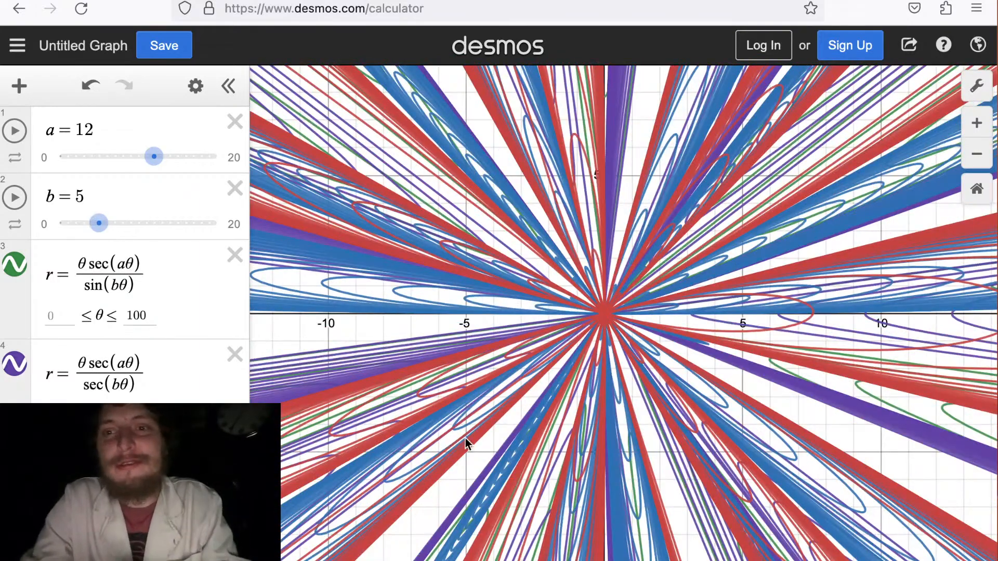
scroll(550, 322, down, 5)
drag(550, 322, 586, 326)
Set a to 8 and b to 13, and view the pattern out to about 60 units.
drag(141, 166, 122, 167)
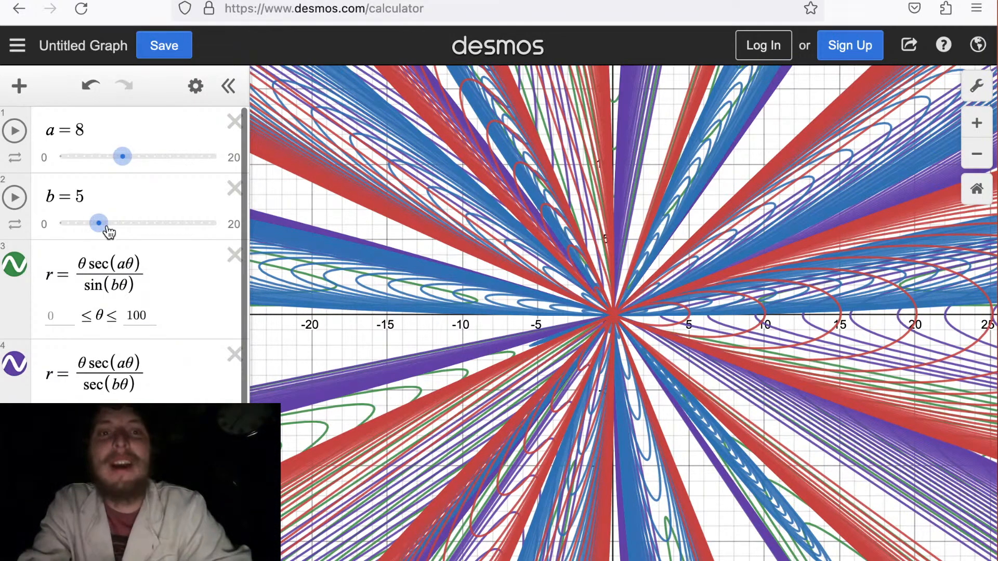
drag(97, 233, 160, 229)
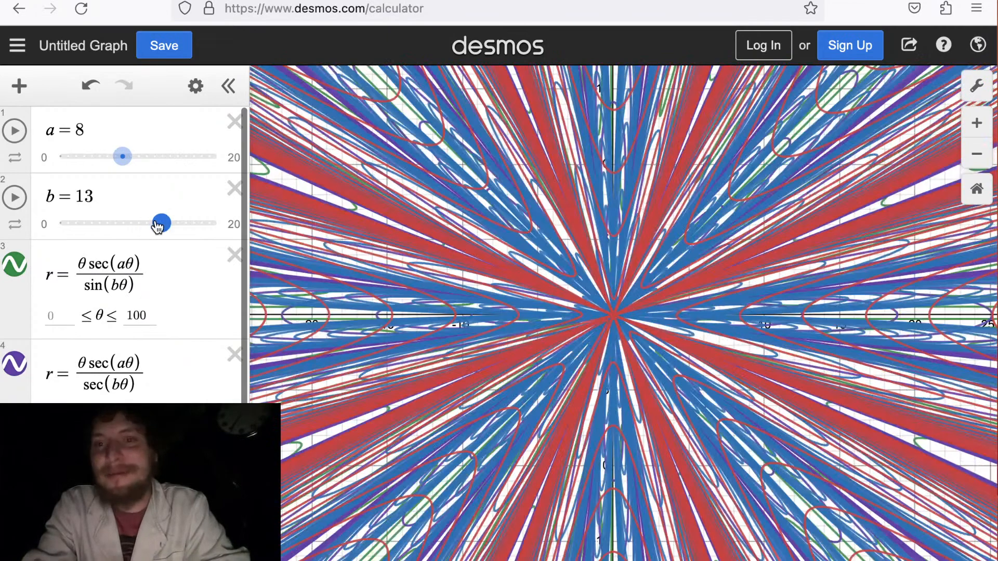
scroll(477, 295, down, 5)
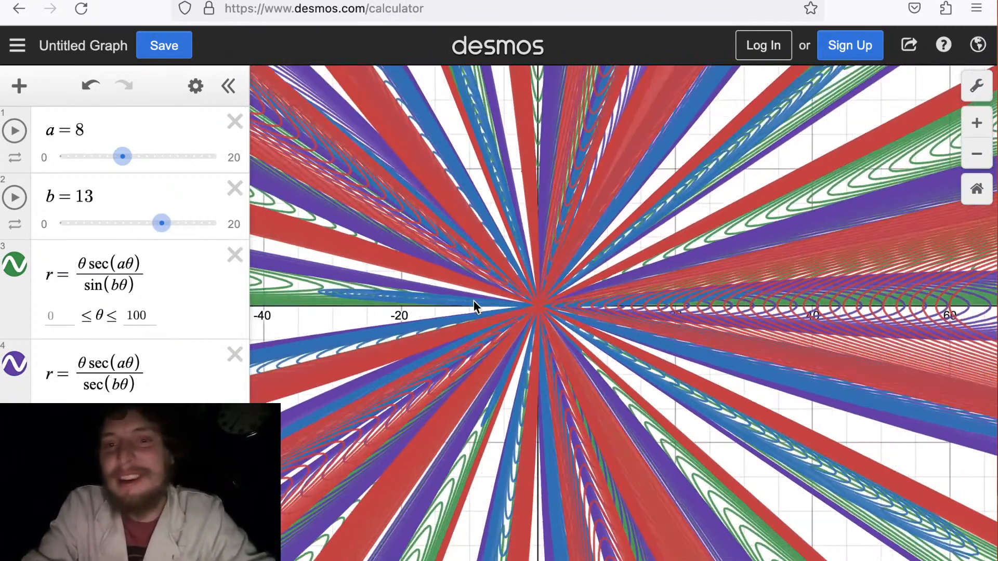
Set both a and b to 7.
drag(159, 221, 118, 223)
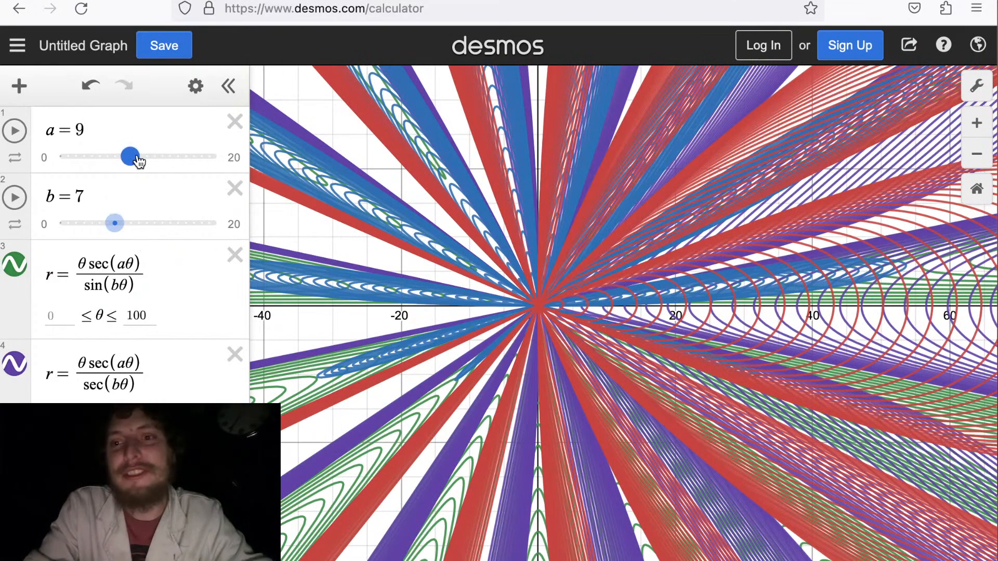
drag(138, 161, 114, 155)
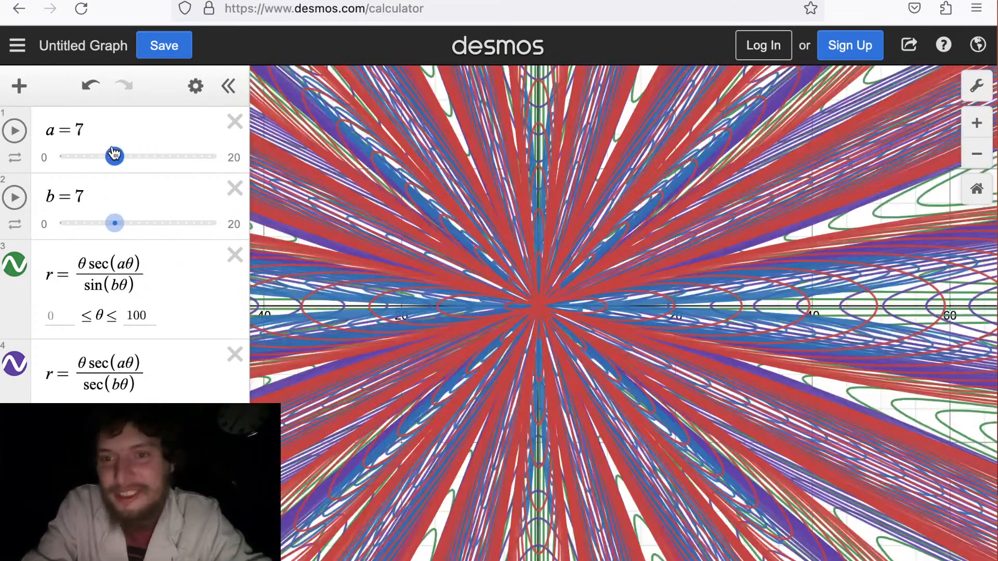